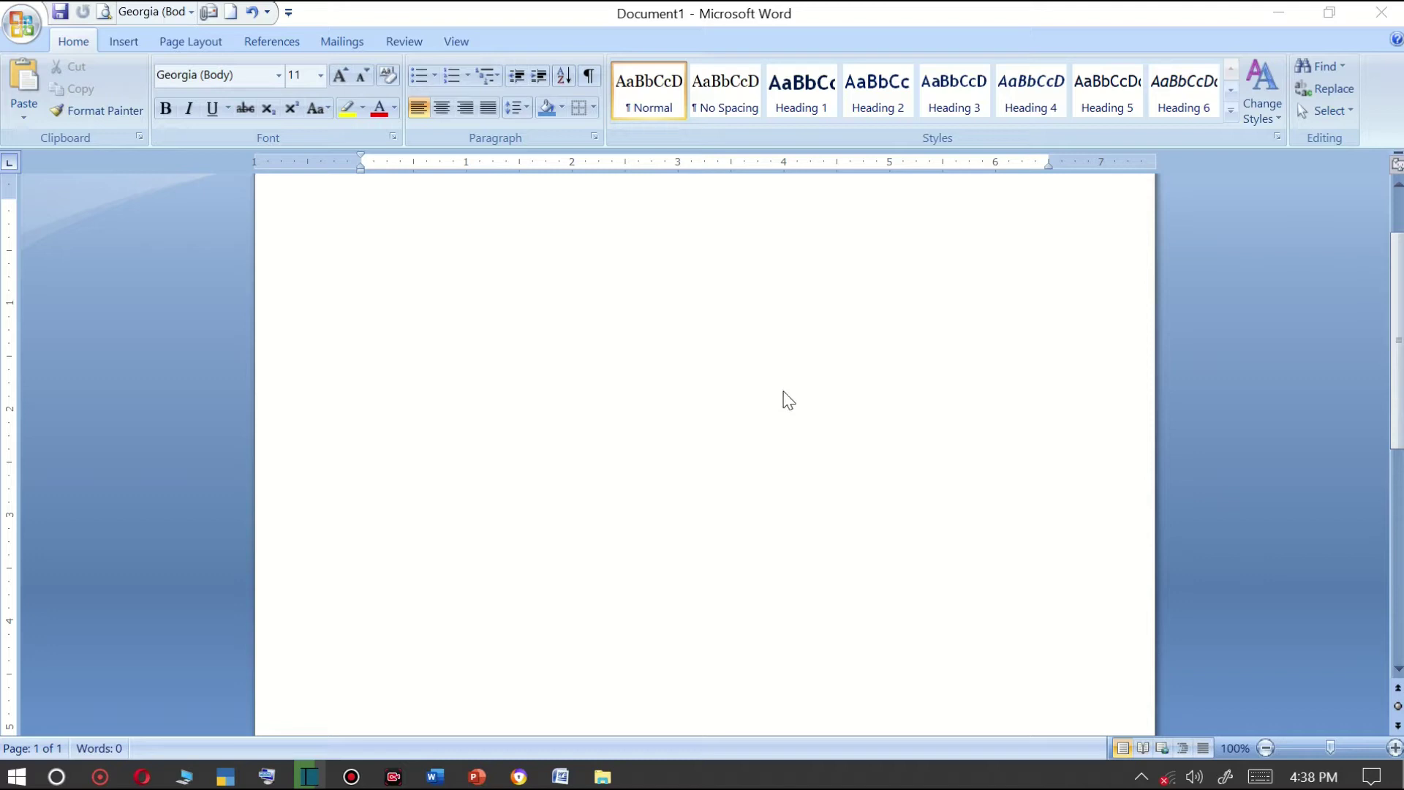
Hide the blank Word window with Windows+D to reveal the desktop.
key(super+d)
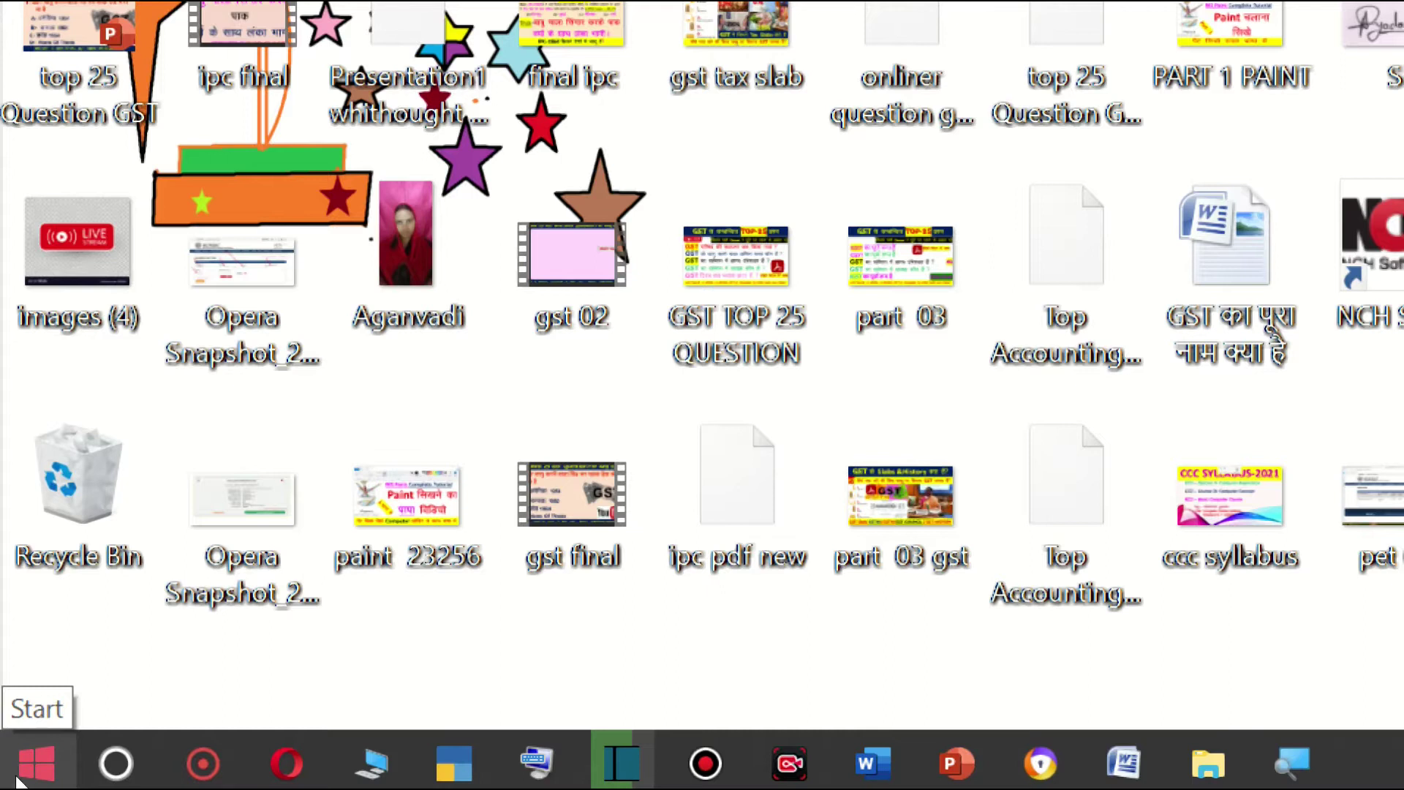
Launch Word 2007 from a Start menu search for 'ms' and maximize the new Document5.
click(22, 781)
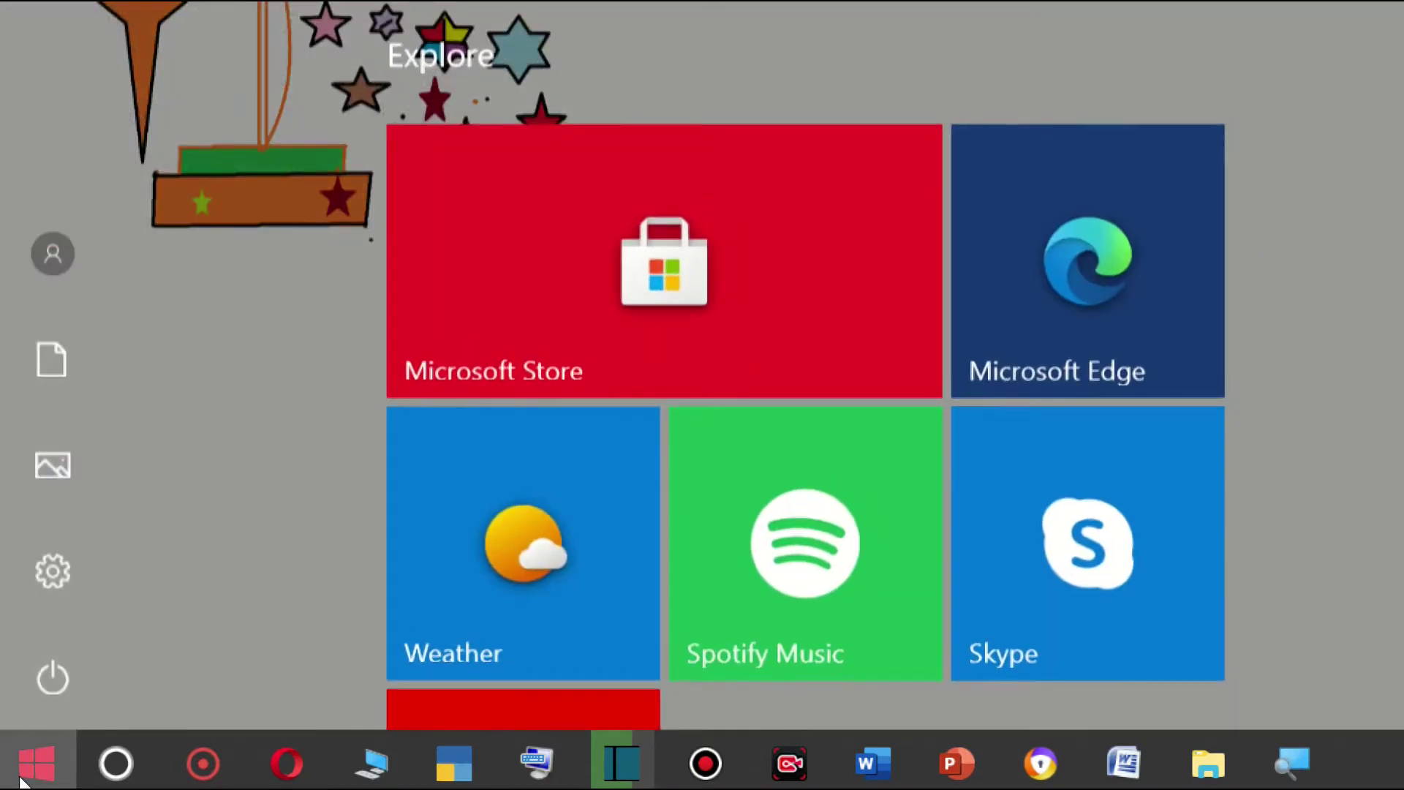
text(ms)
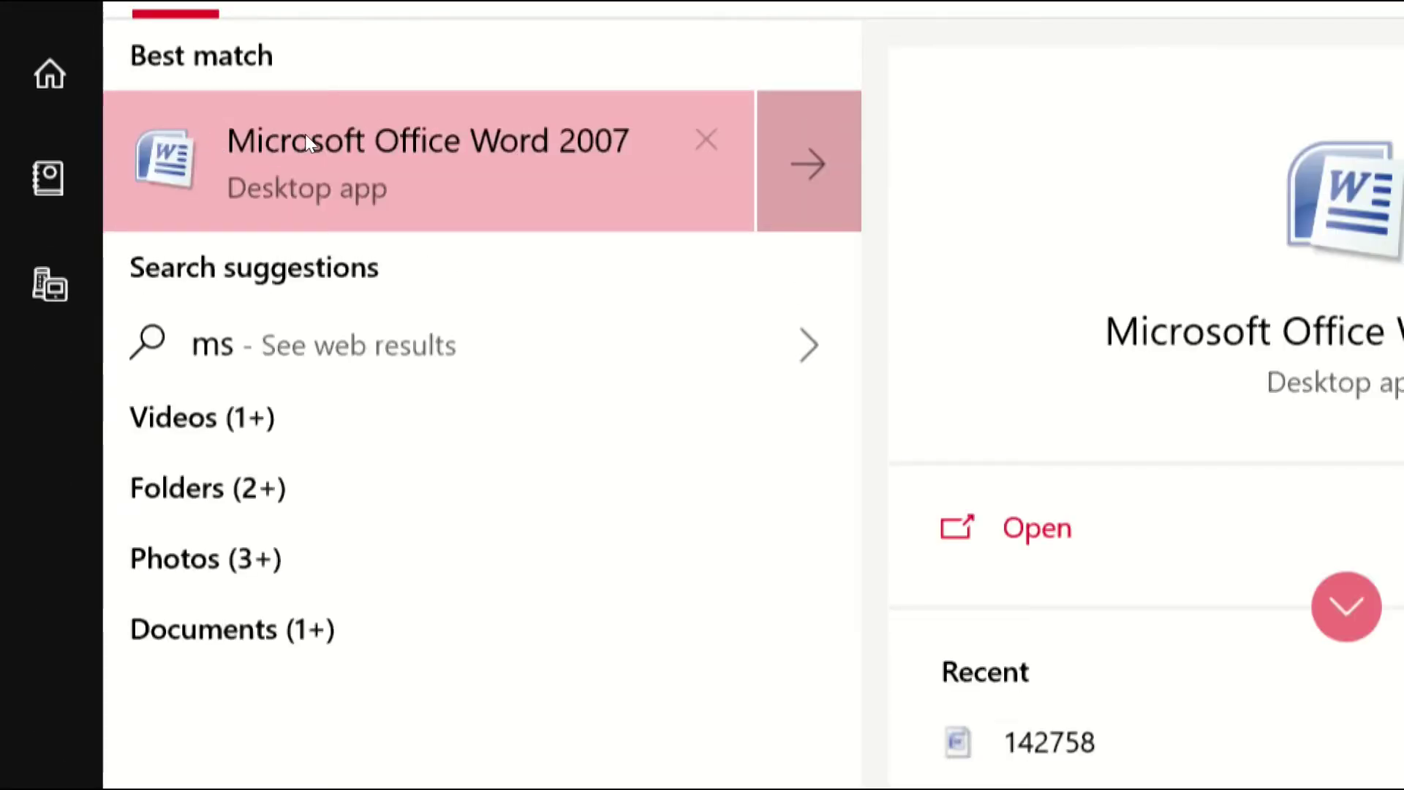
click(304, 134)
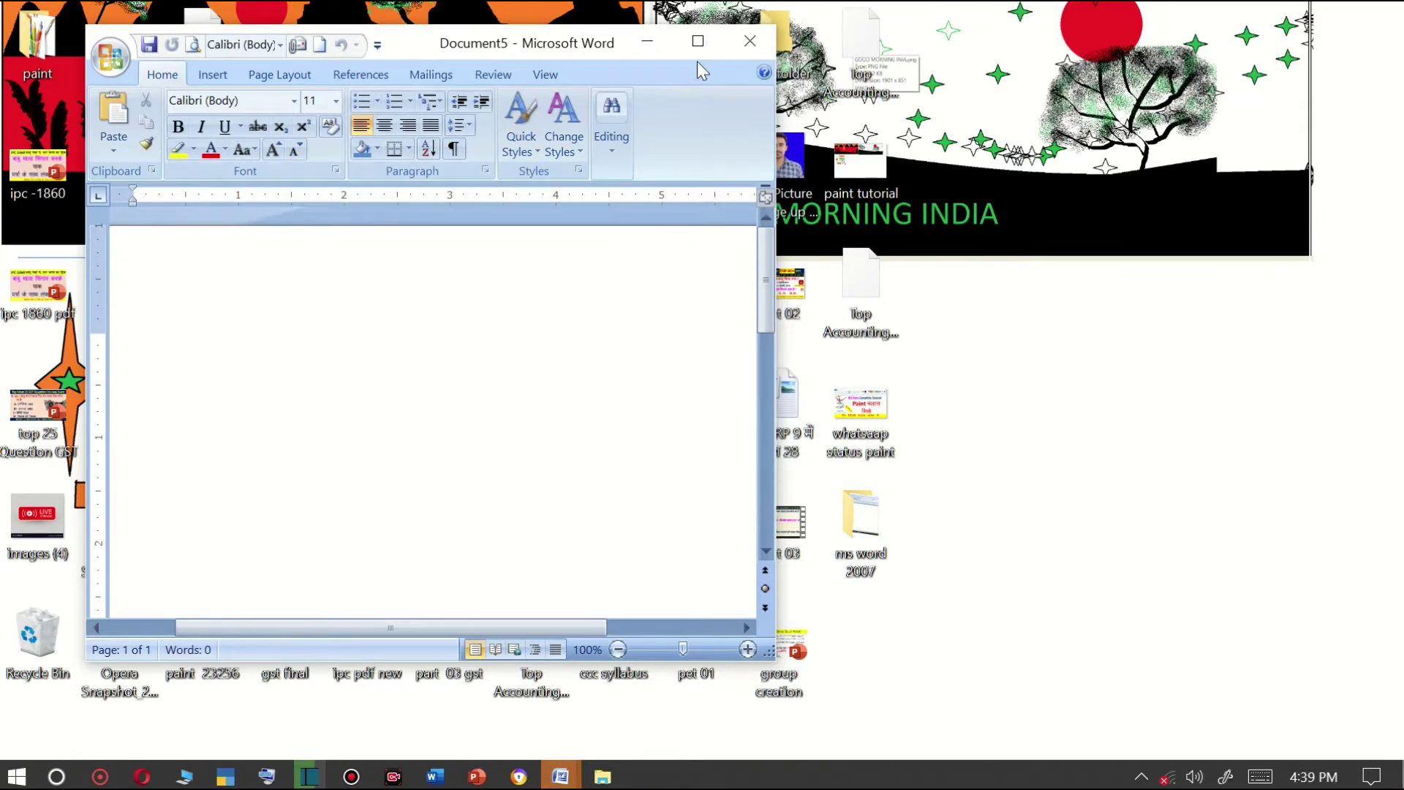
click(698, 43)
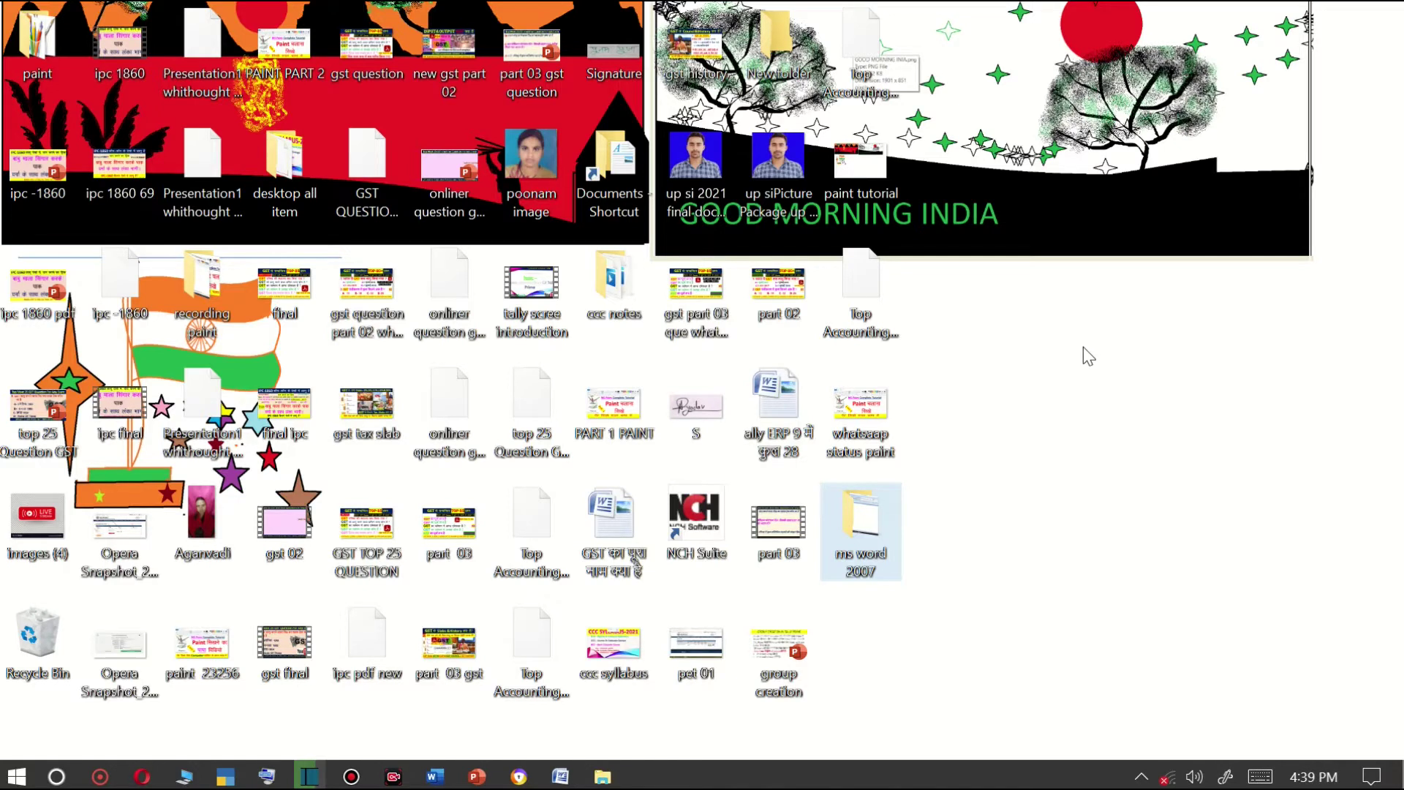
Start Word with the winword command in Run and maximize the new Document6.
key(super+r)
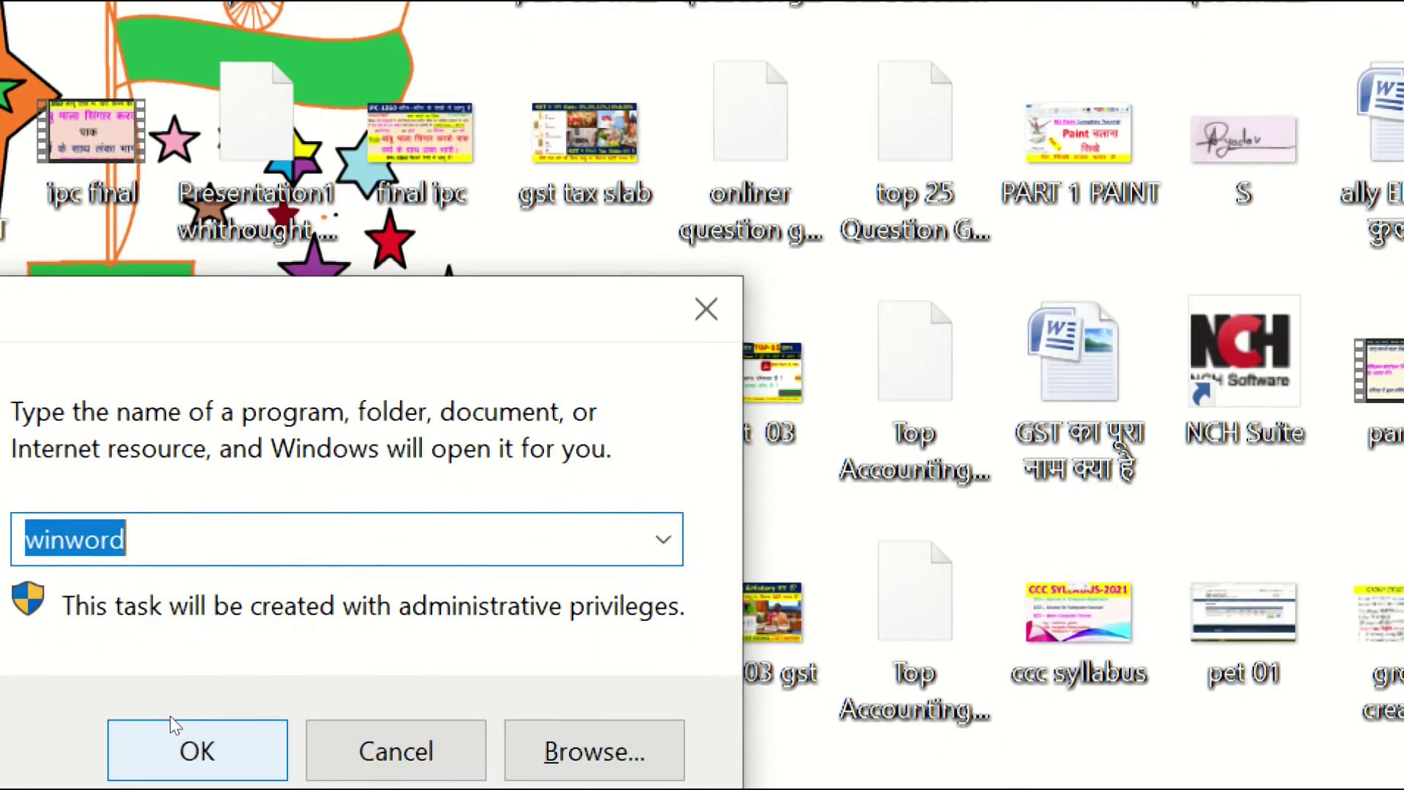
click(174, 723)
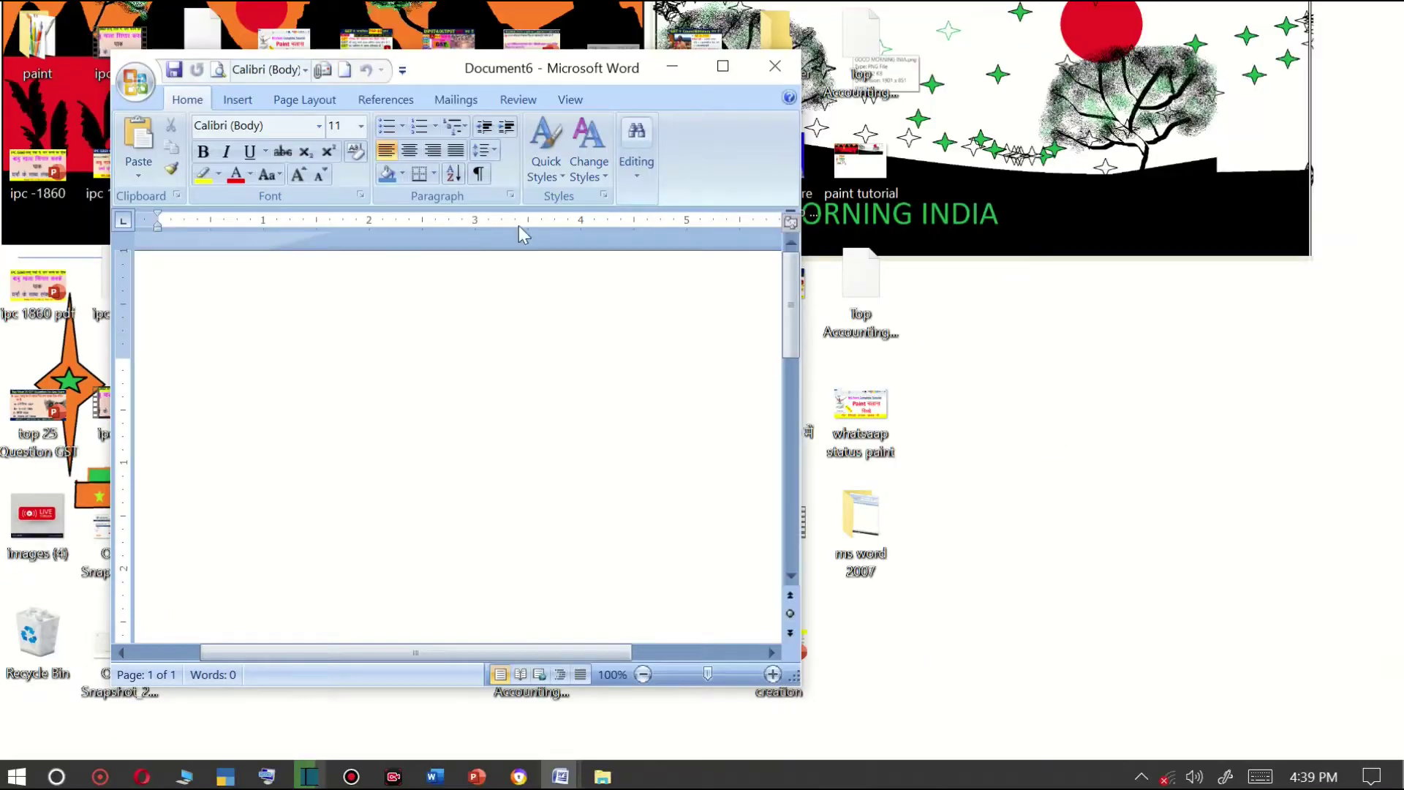
click(723, 70)
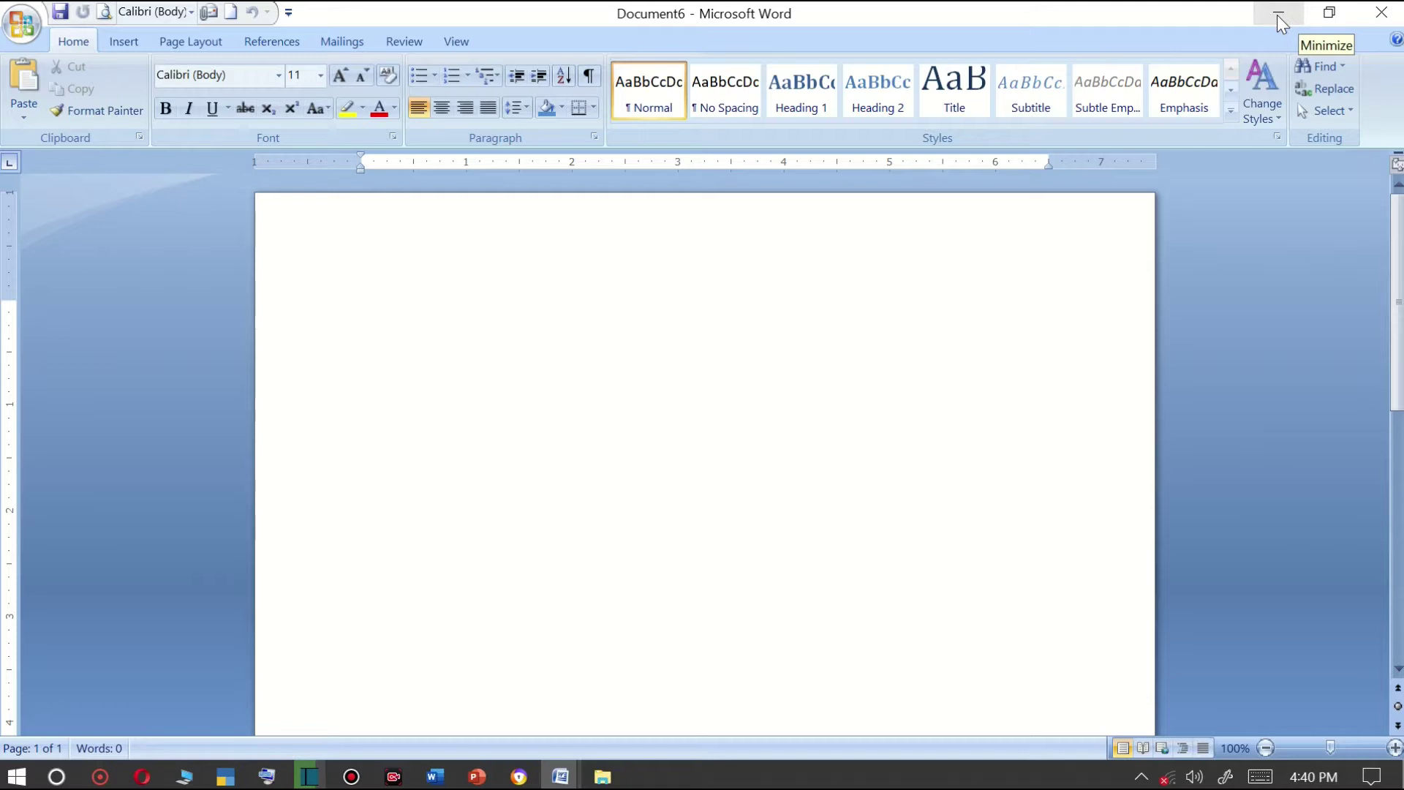
Close Document6, then restore, maximize, minimize and reopen Document1 full screen from the taskbar.
click(1381, 25)
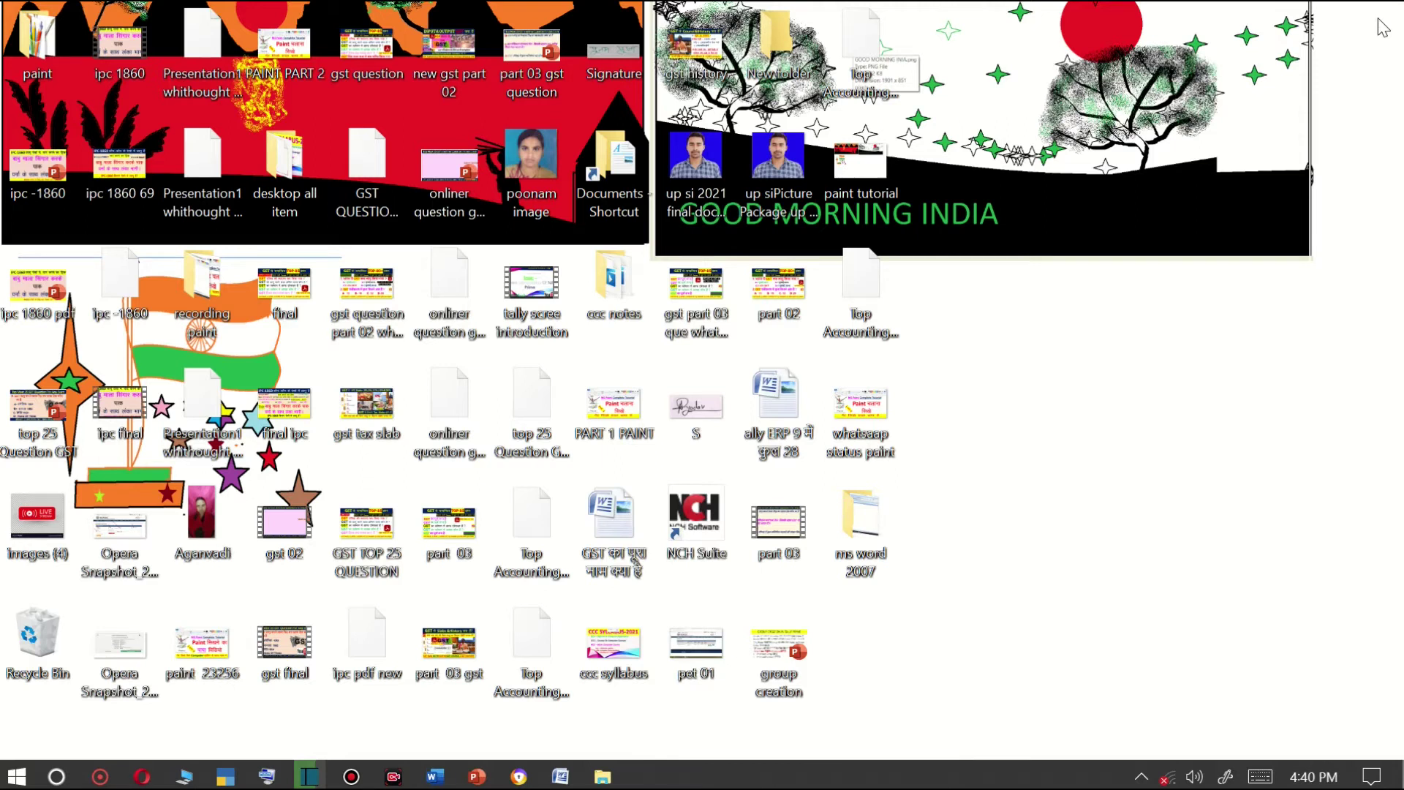
mouse_move(560, 777)
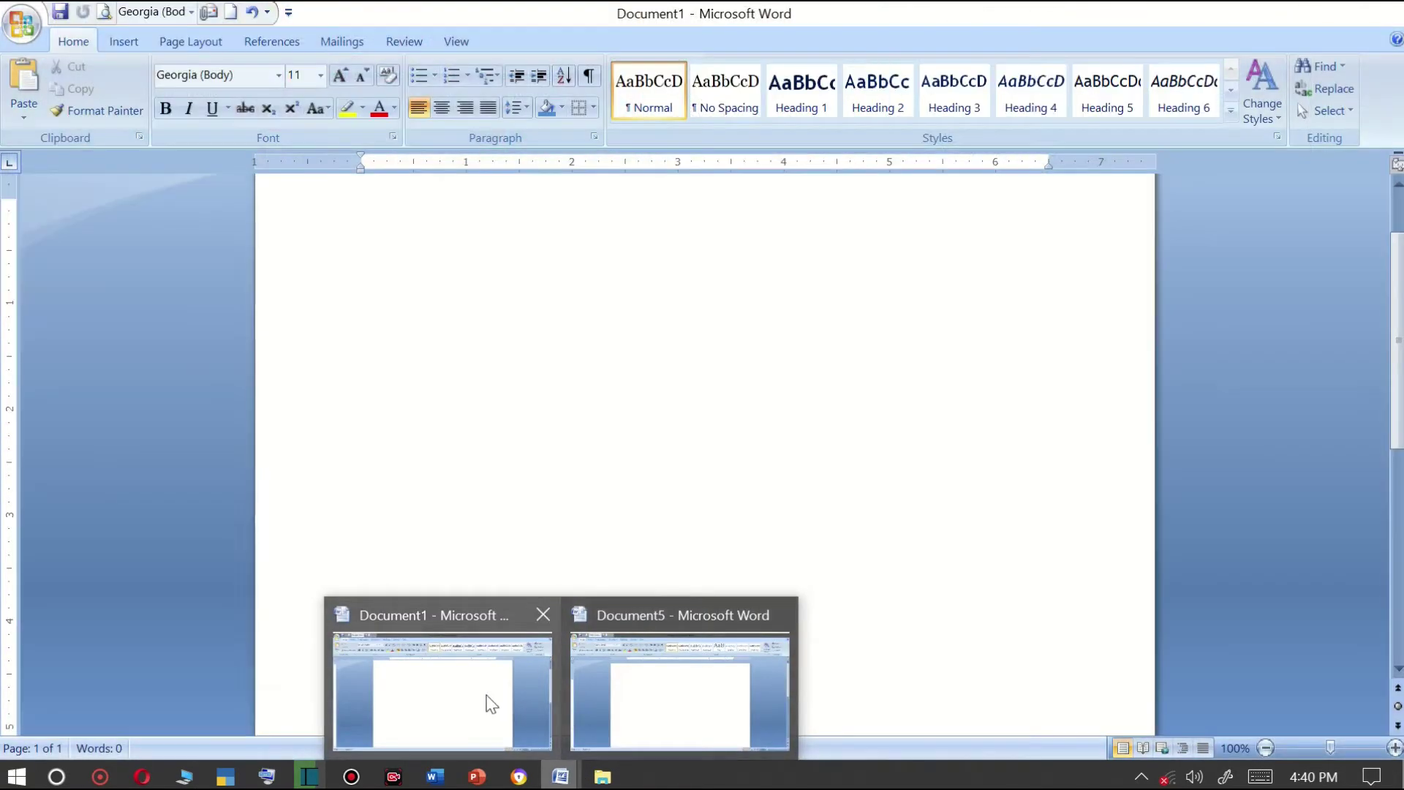
click(491, 704)
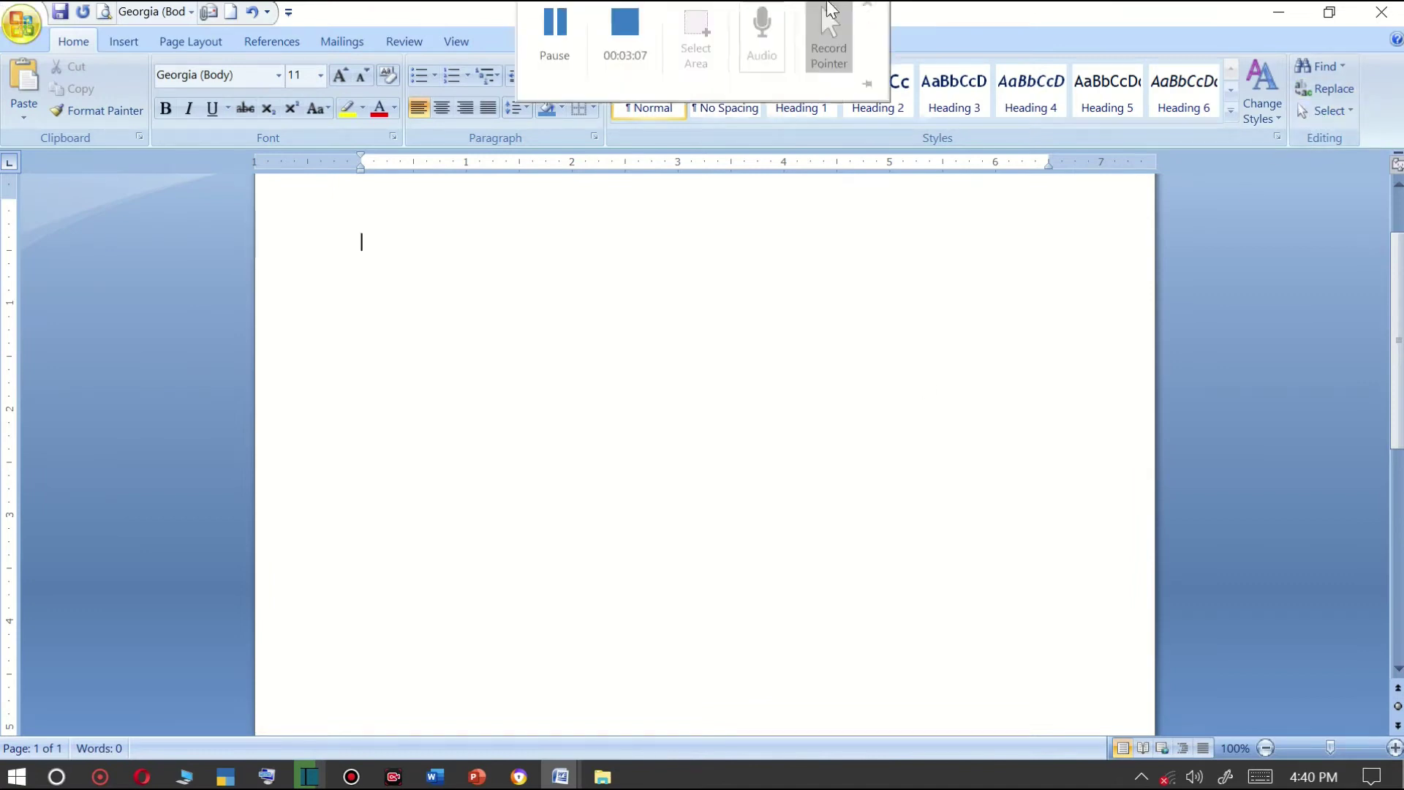
click(1329, 13)
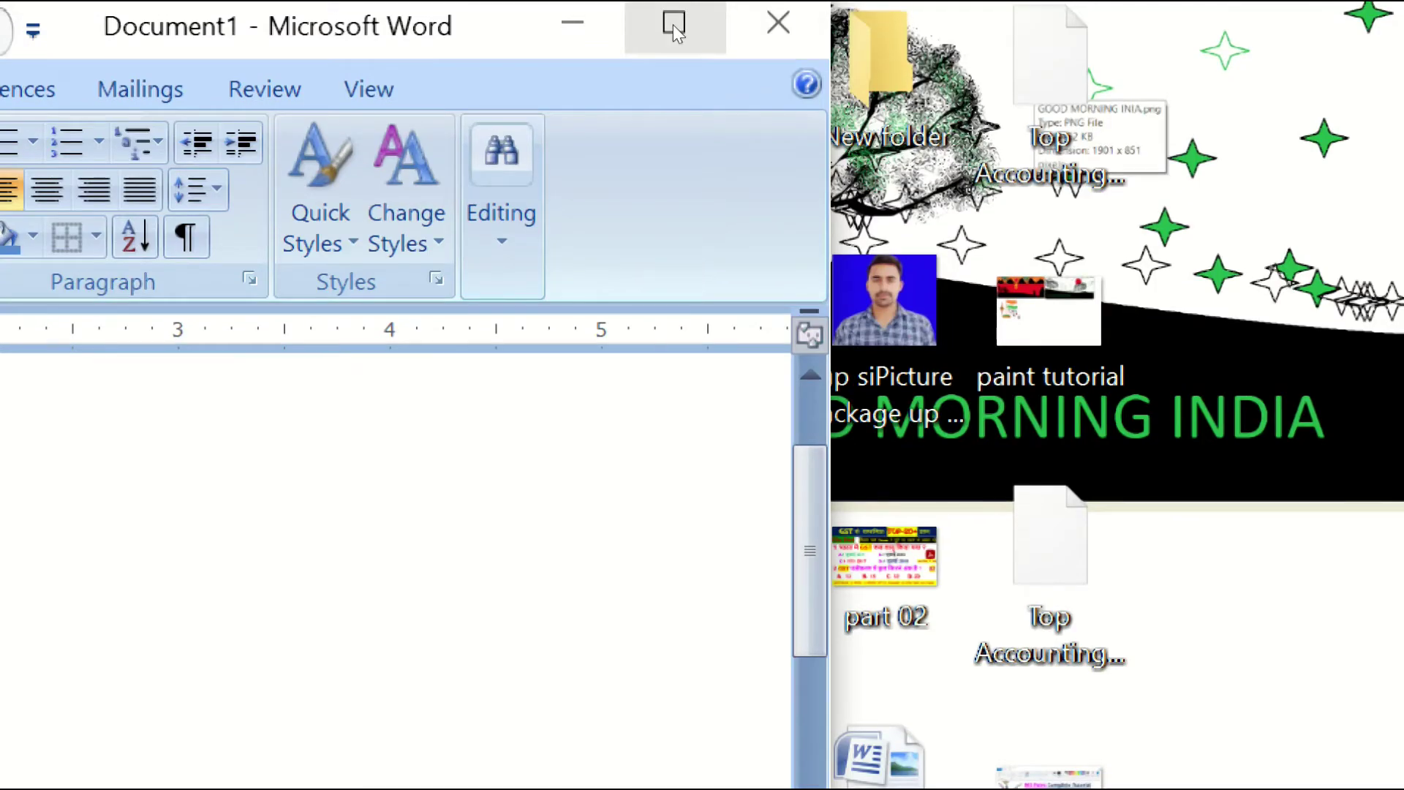
click(672, 24)
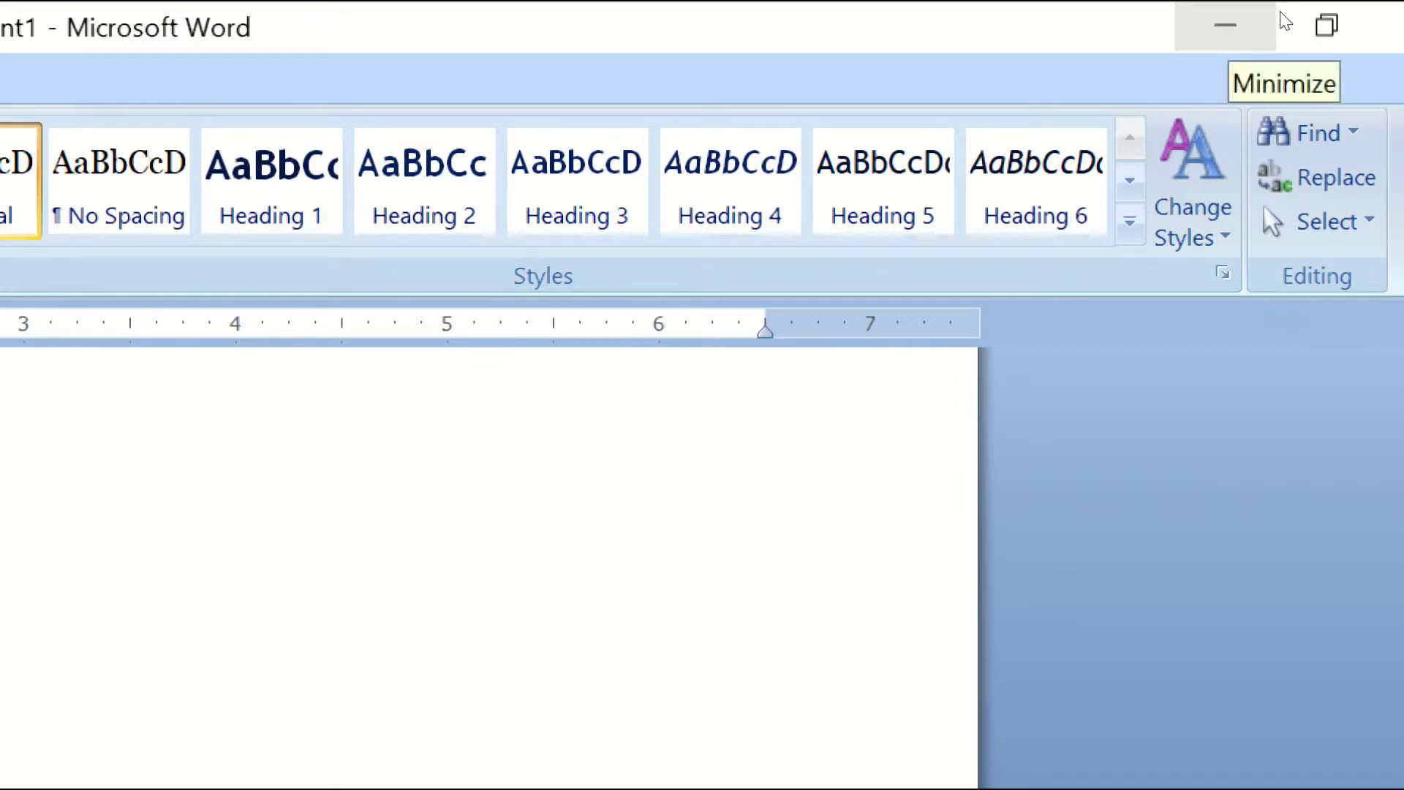
click(1281, 14)
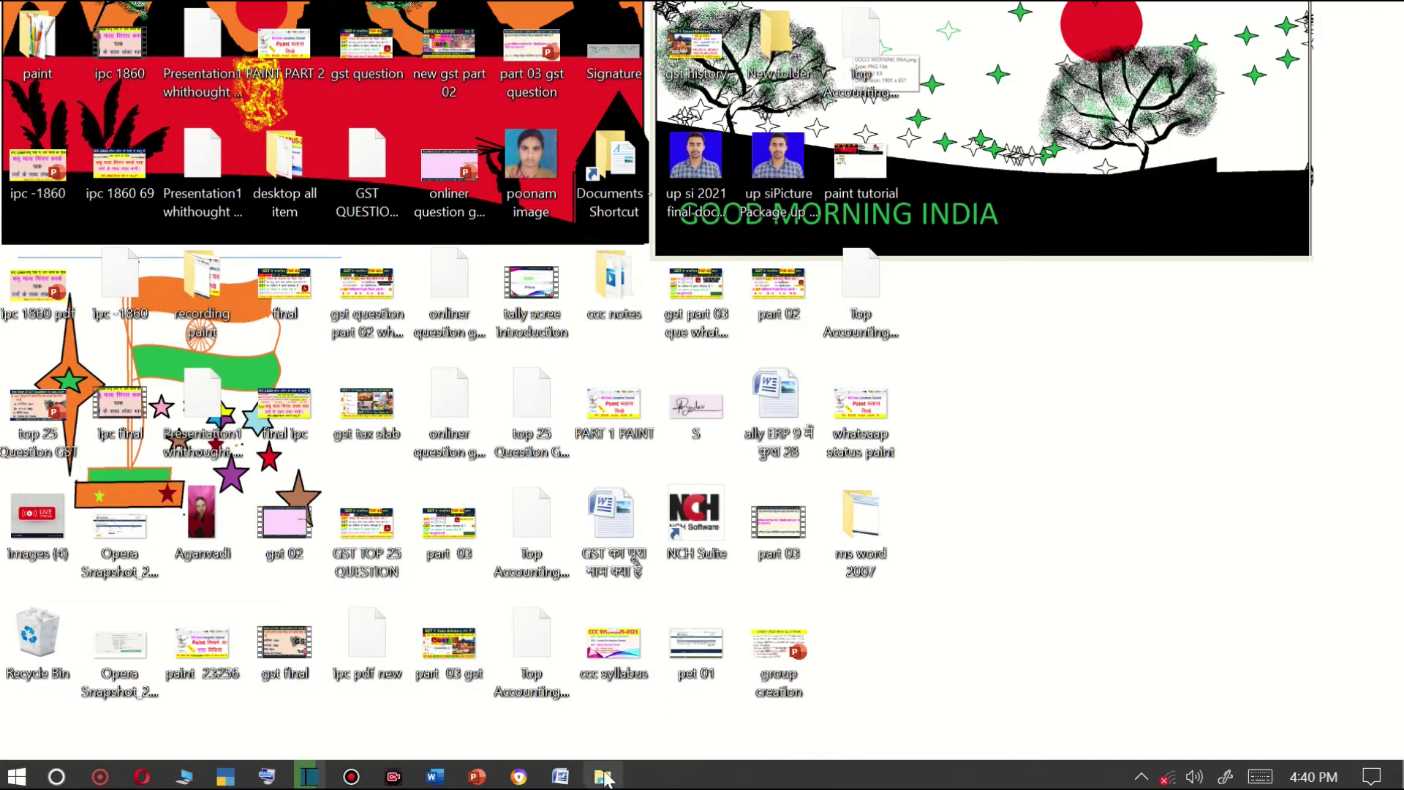
mouse_move(559, 775)
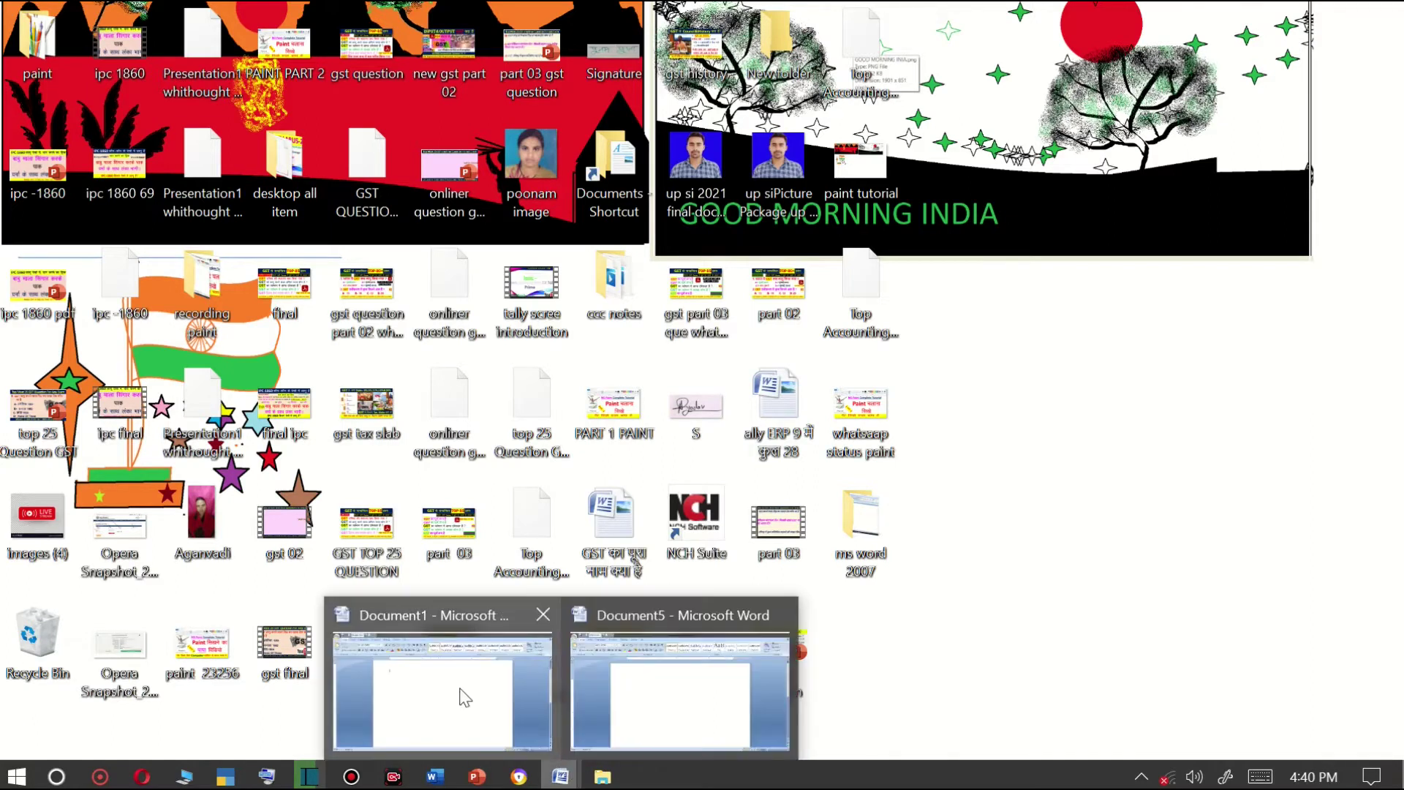
click(463, 695)
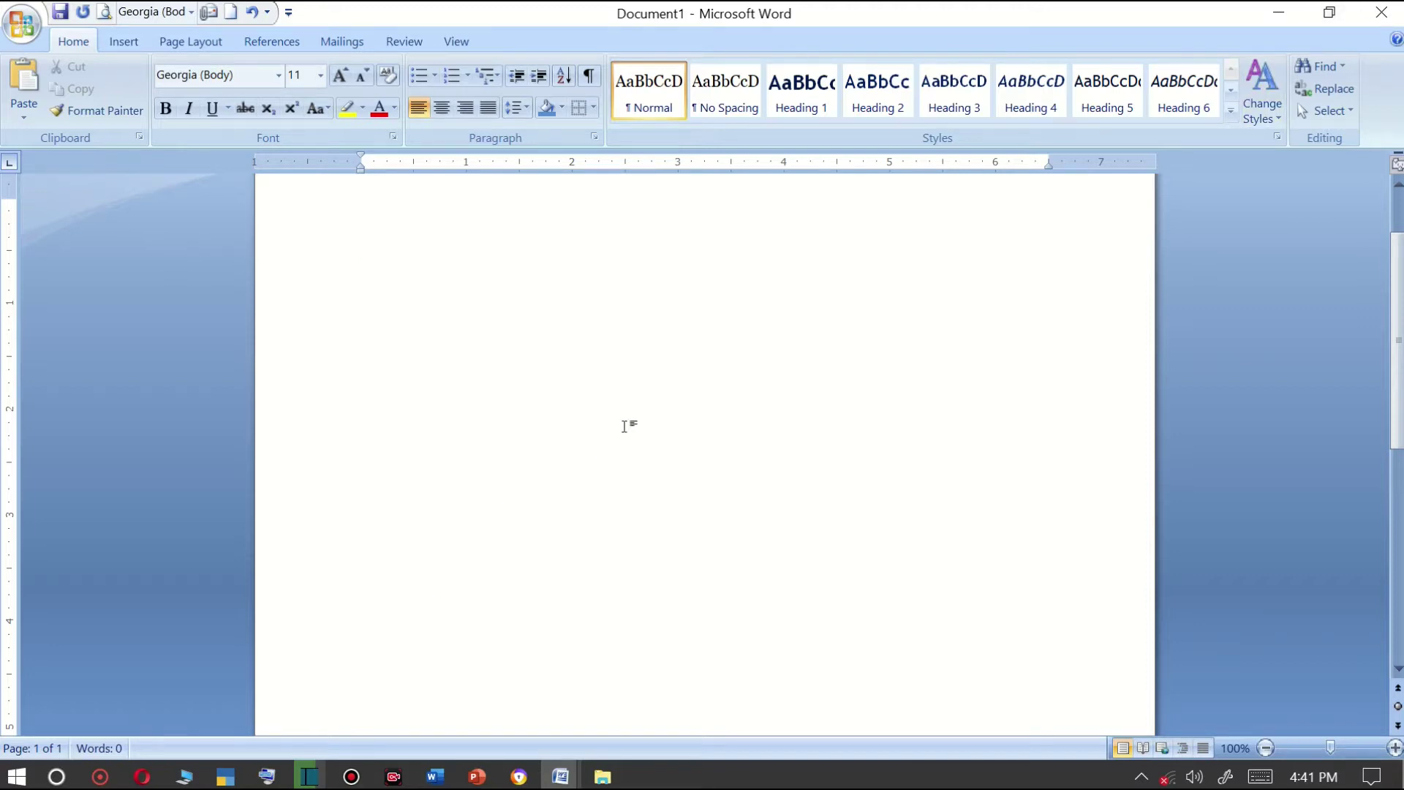
key(super+Down)
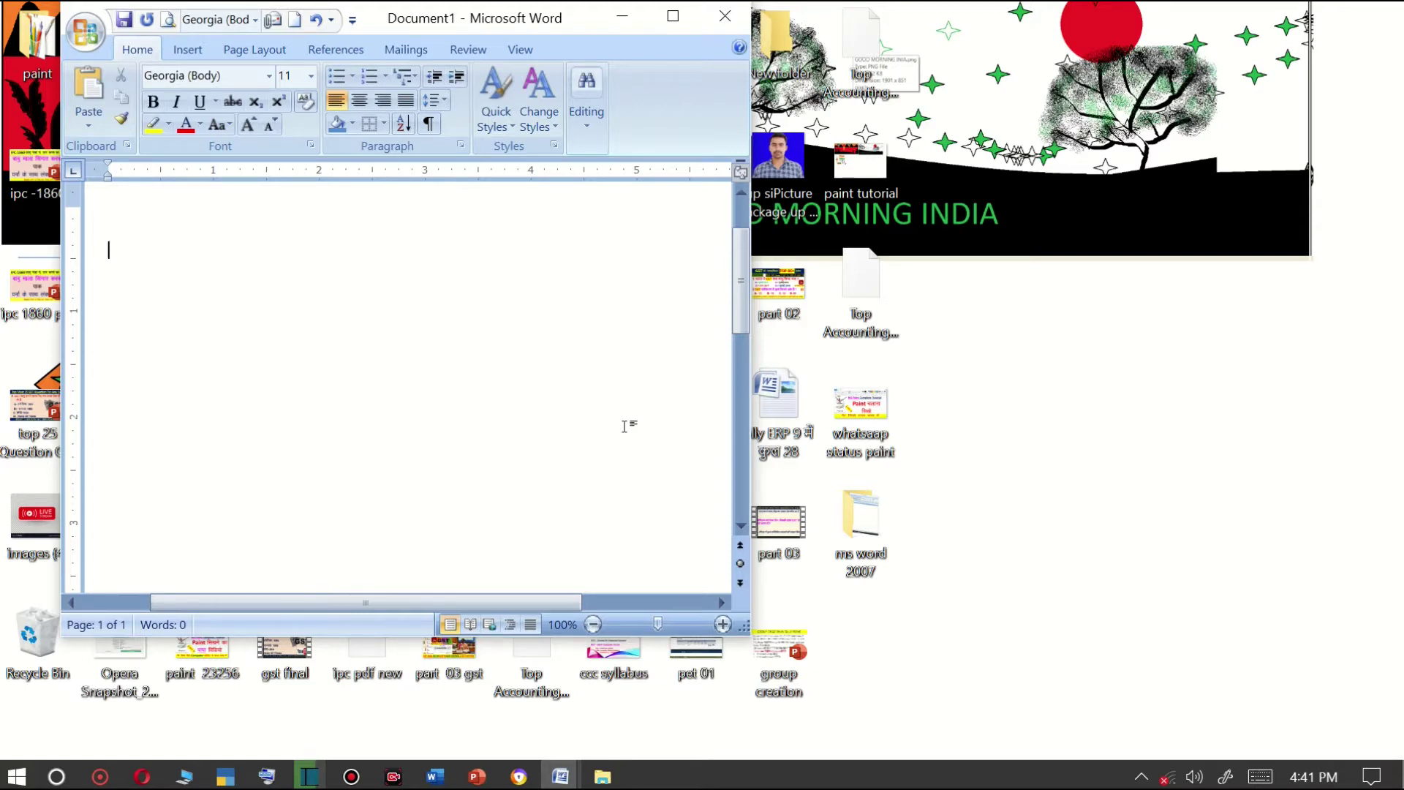
key(super+Up)
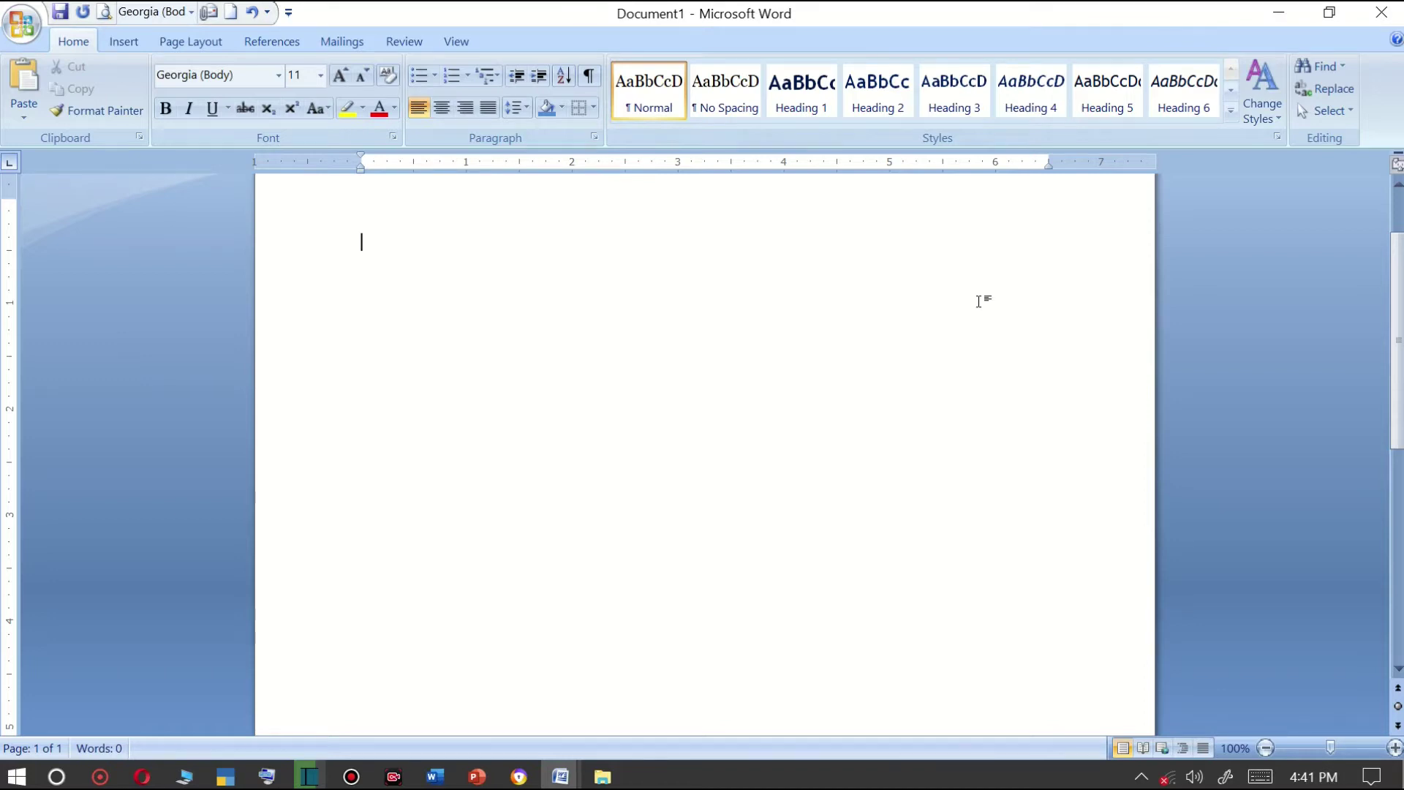
key(super+d)
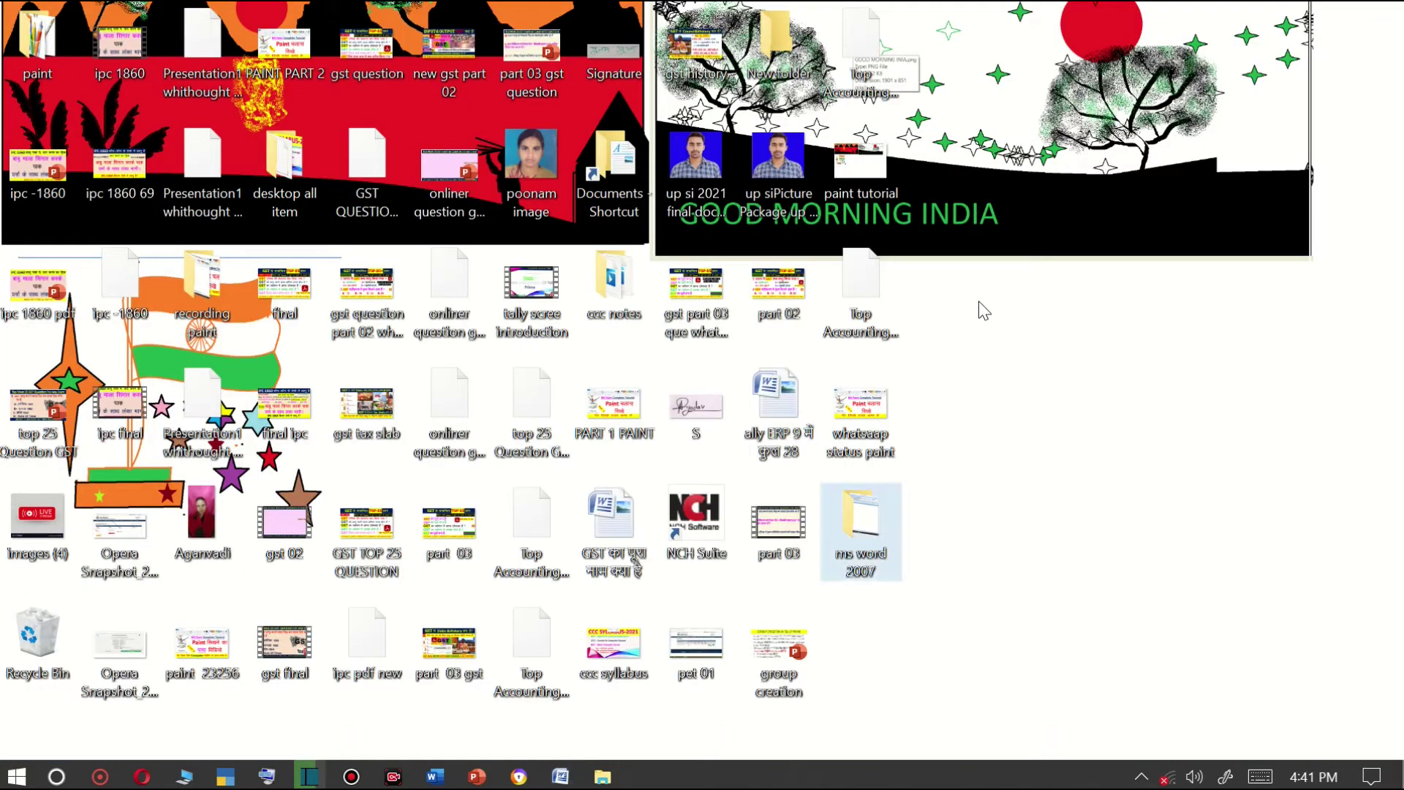
key(super+d)
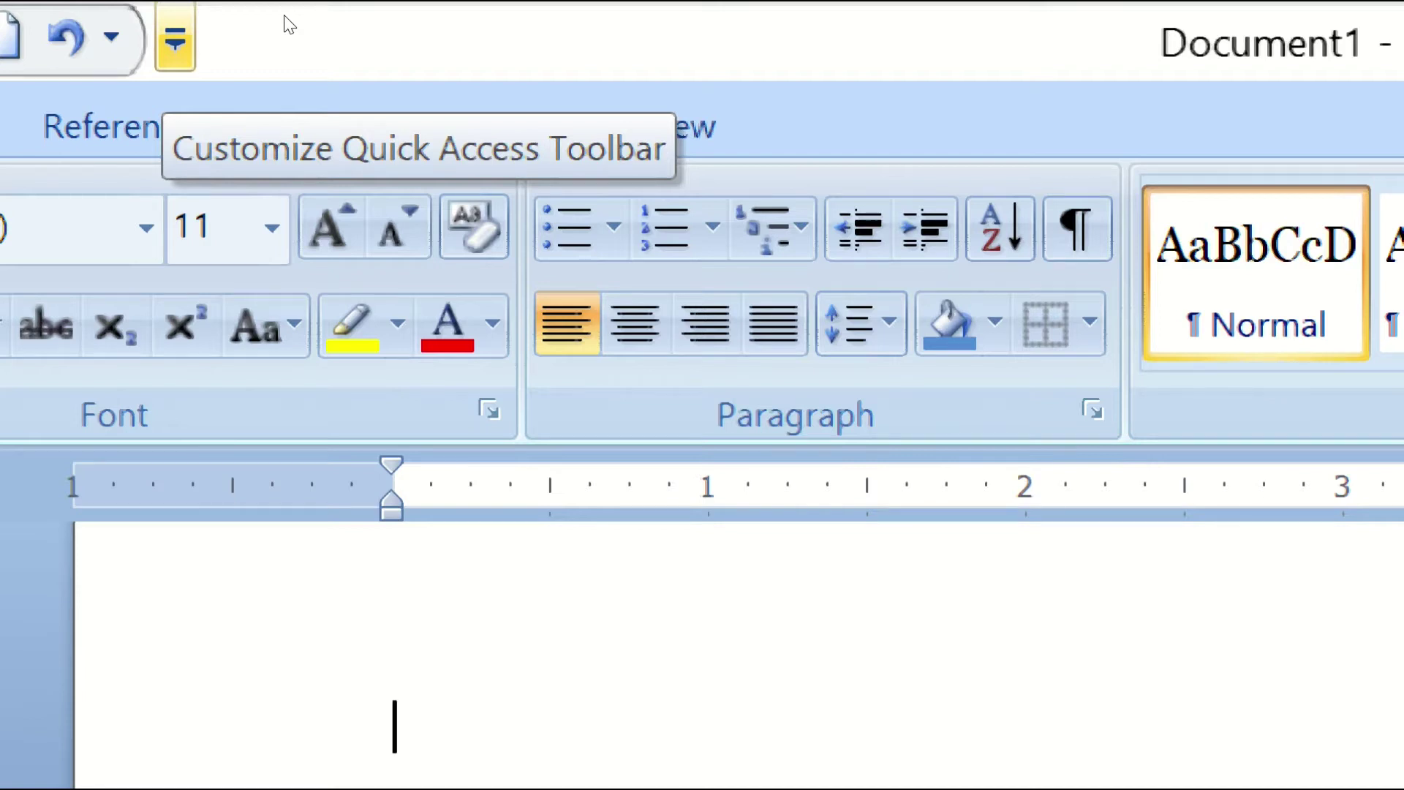
Remove New from the Quick Access Toolbar using its customization list and arrow keys.
click(175, 41)
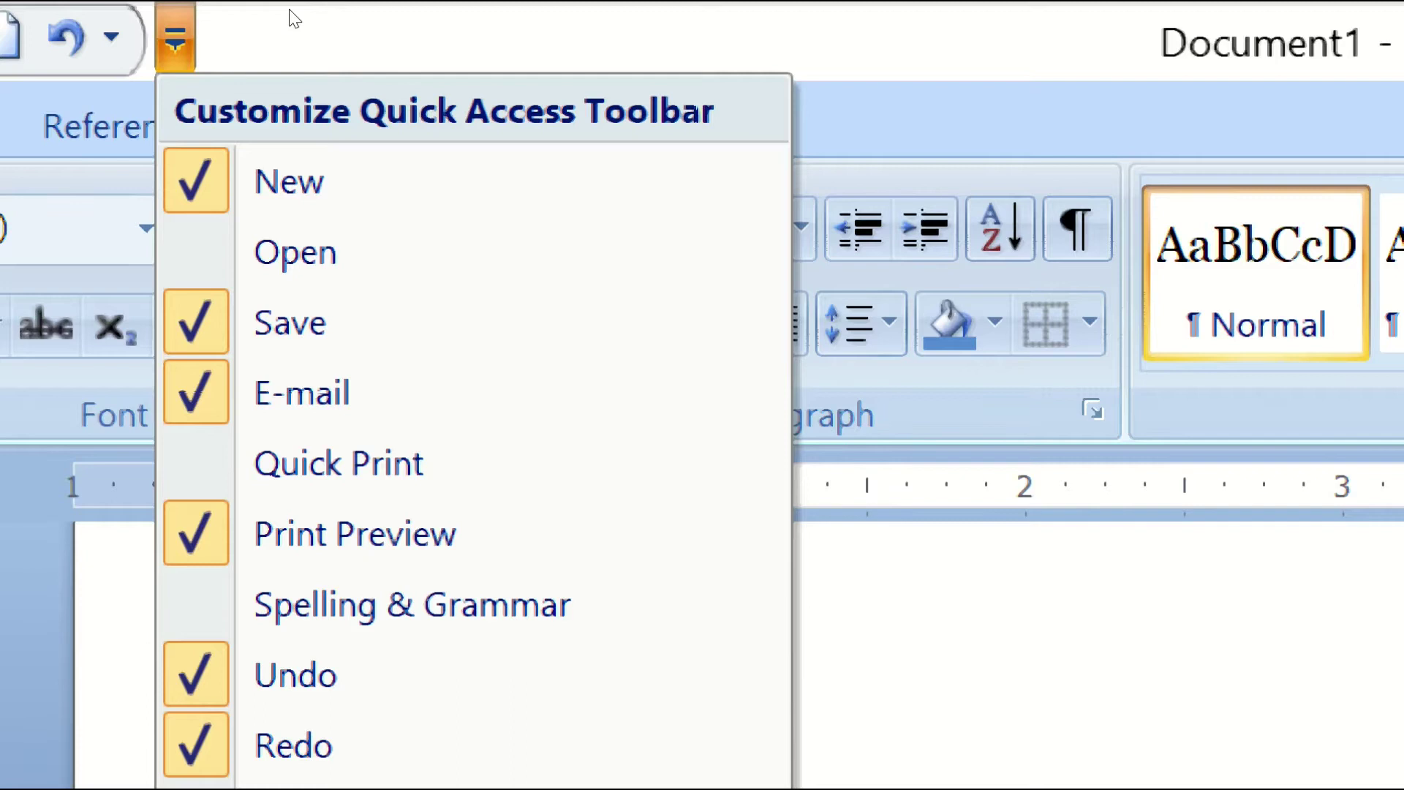
key(Escape)
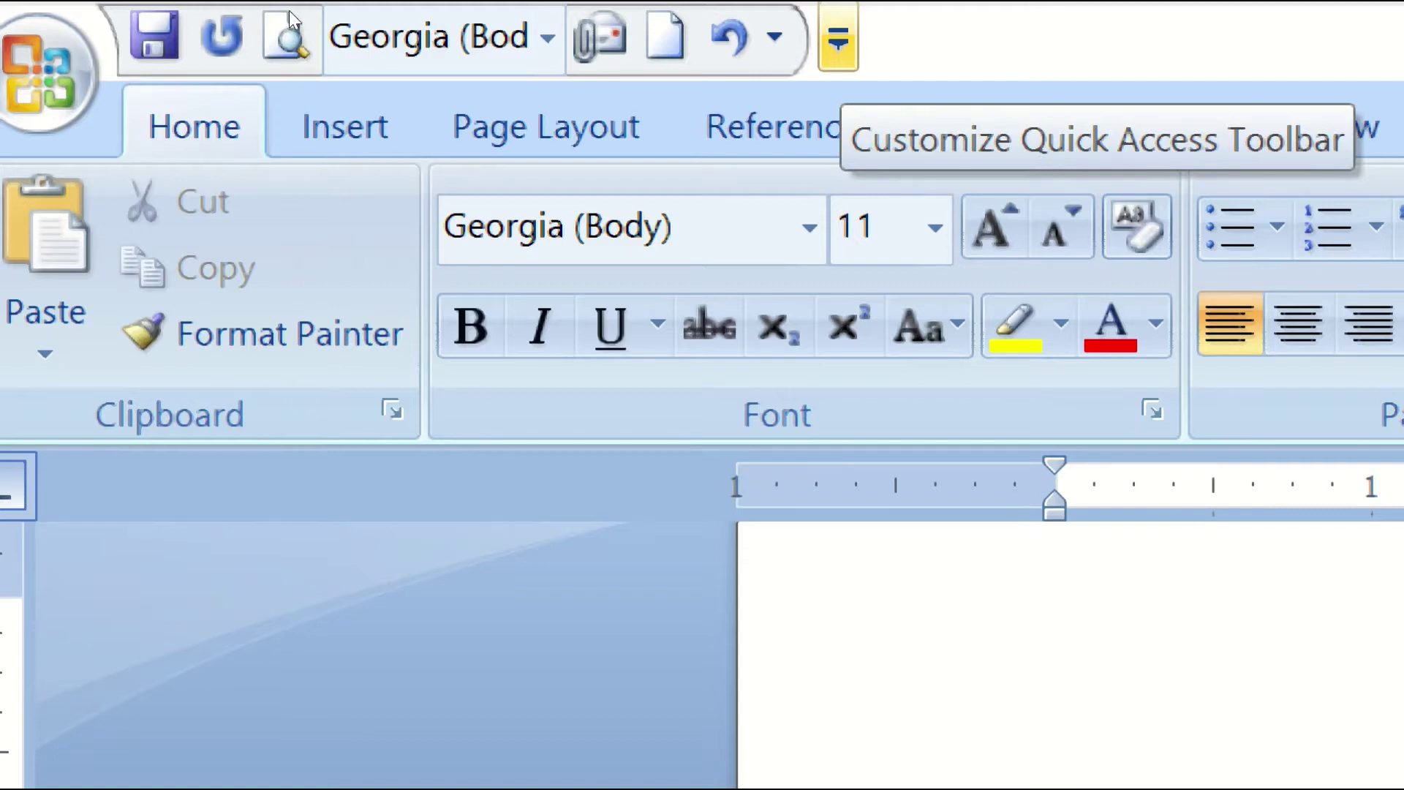
click(838, 40)
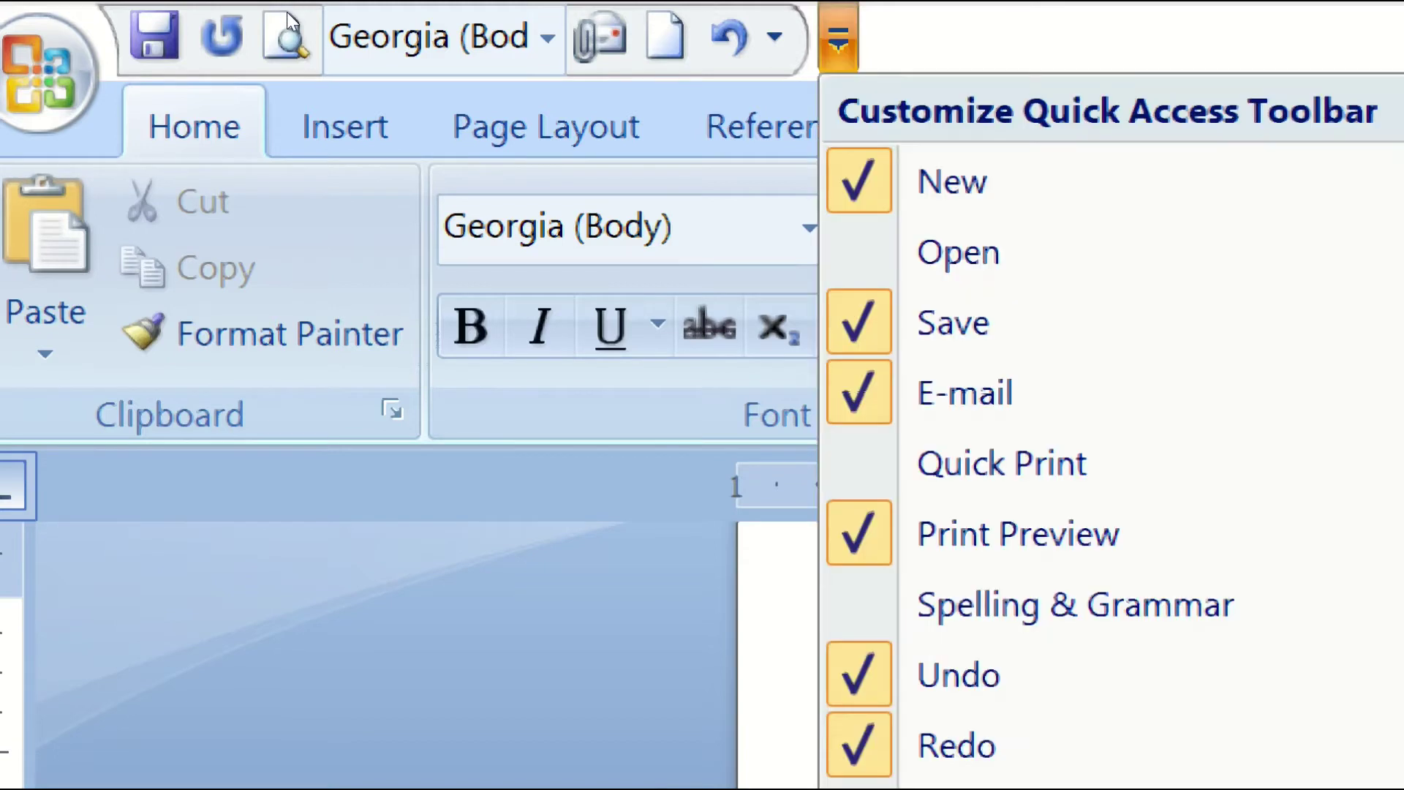
key(Down)
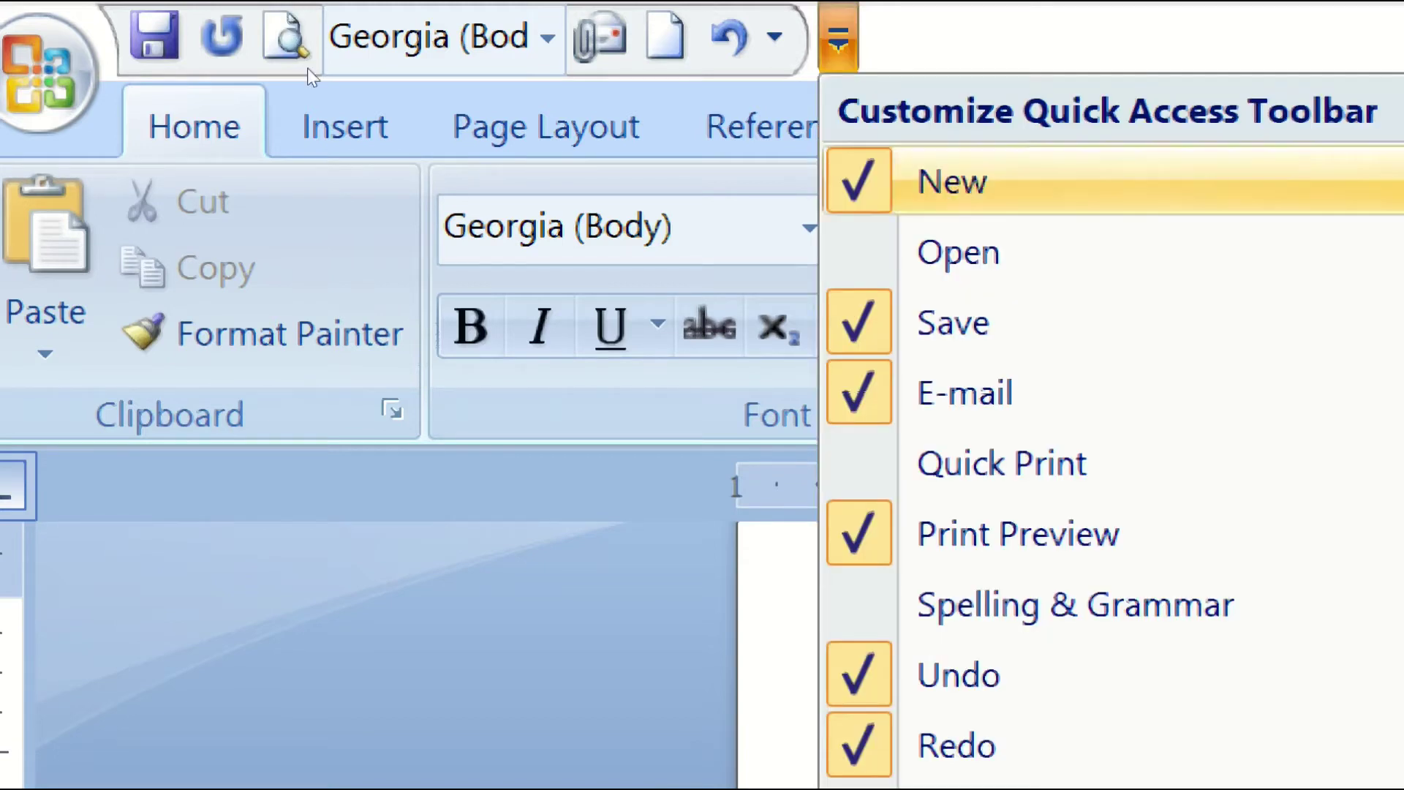
key(Down)
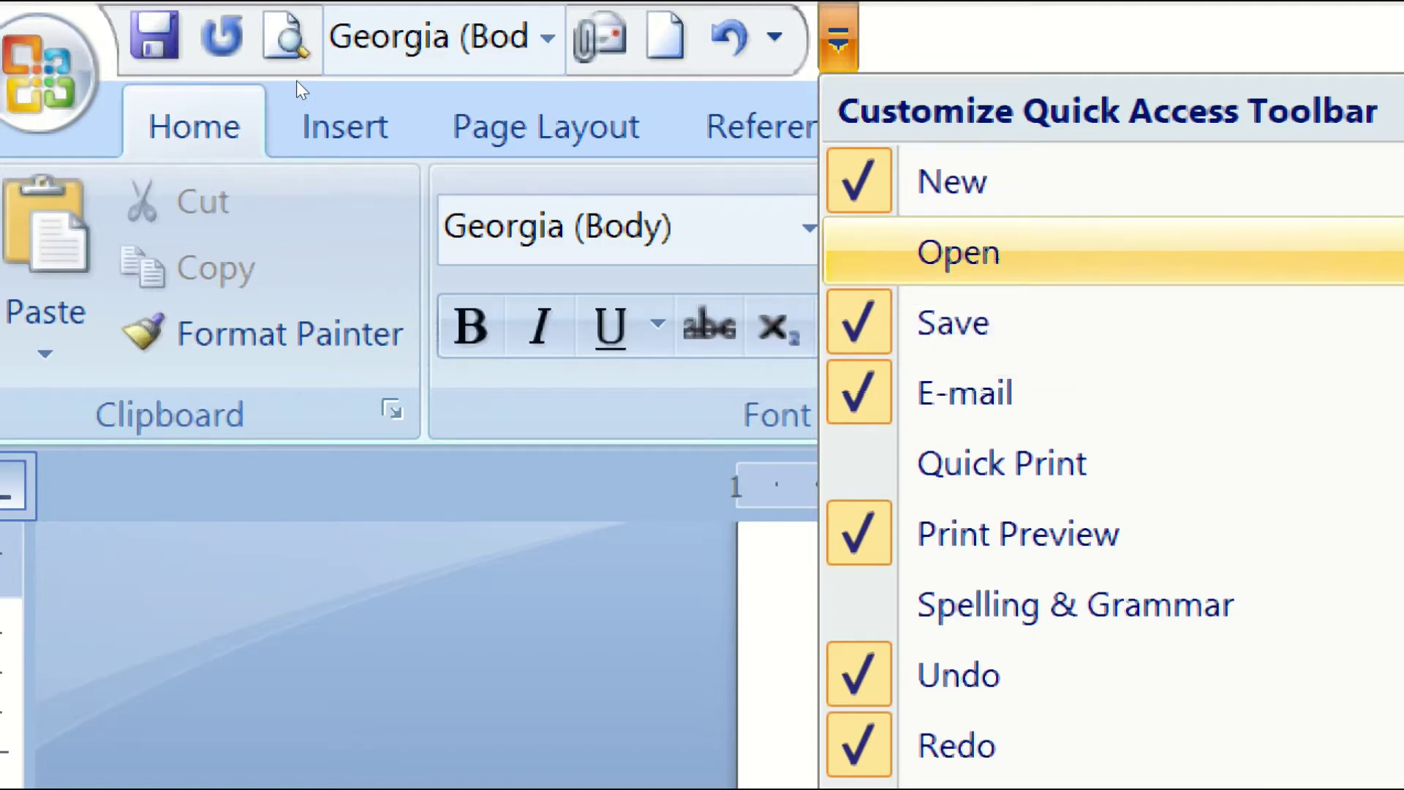
key(Up)
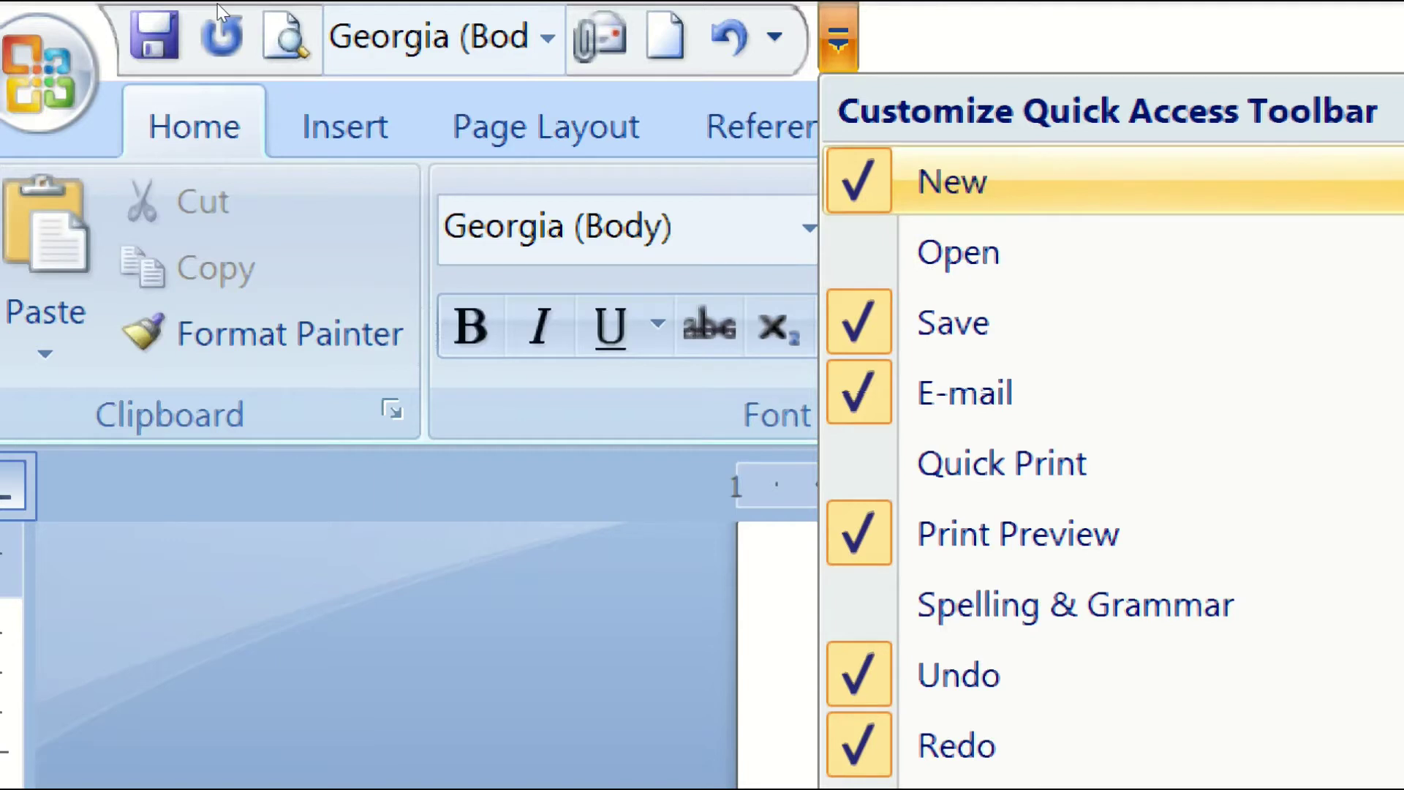
key(Down)
key(Up)
key(Return)
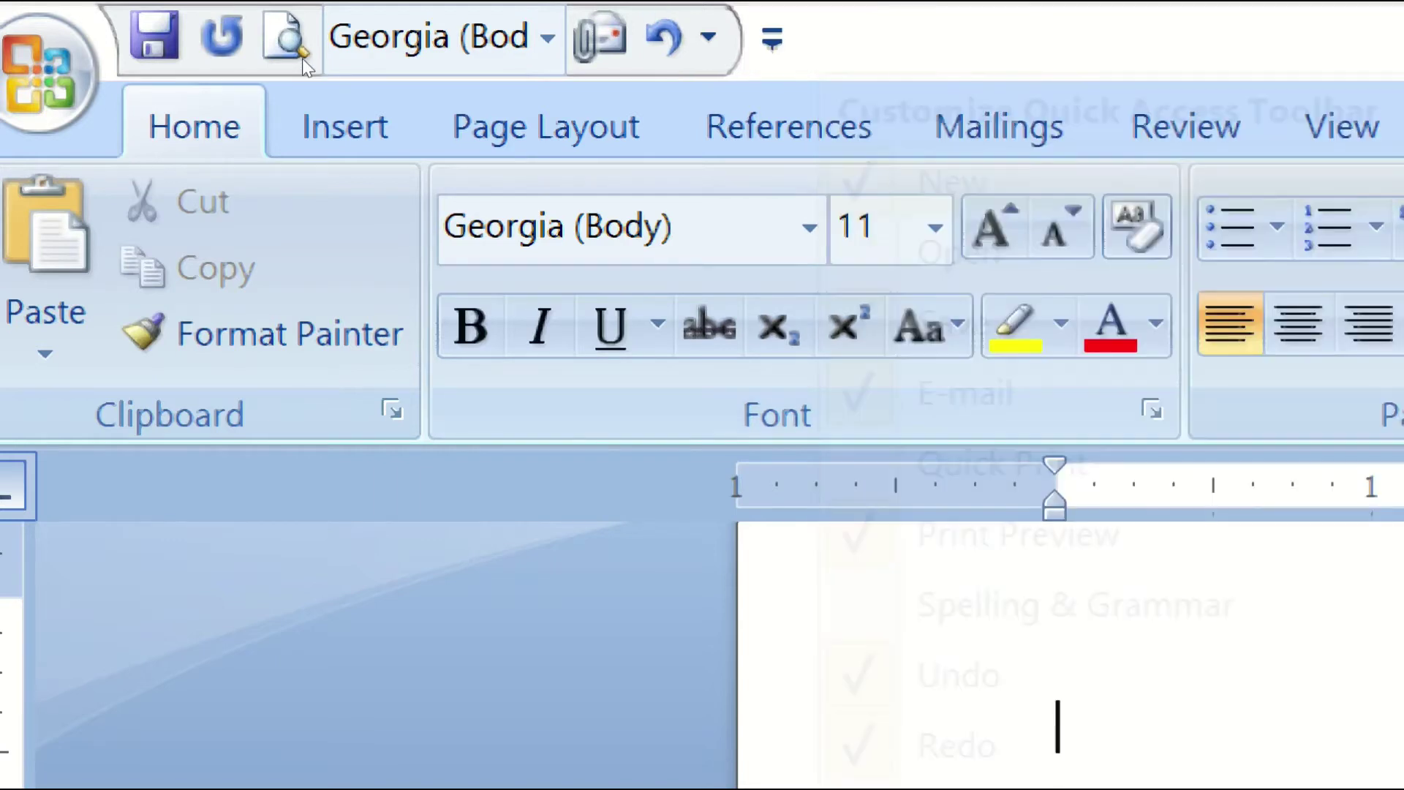
Put New back, check Open on the Quick Access Toolbar, and review the list.
key(Right)
key(Return)
key(Down)
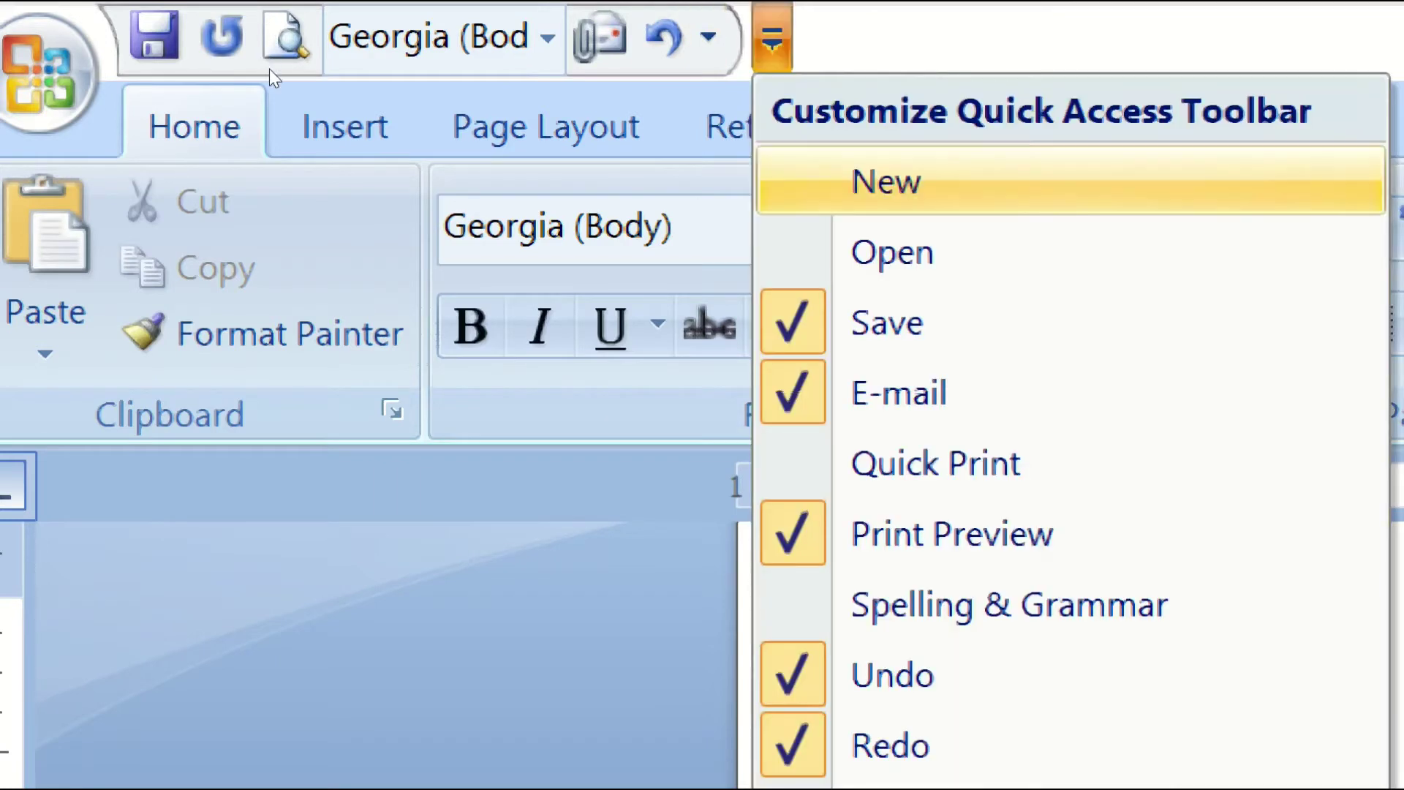
key(Return)
key(Return)
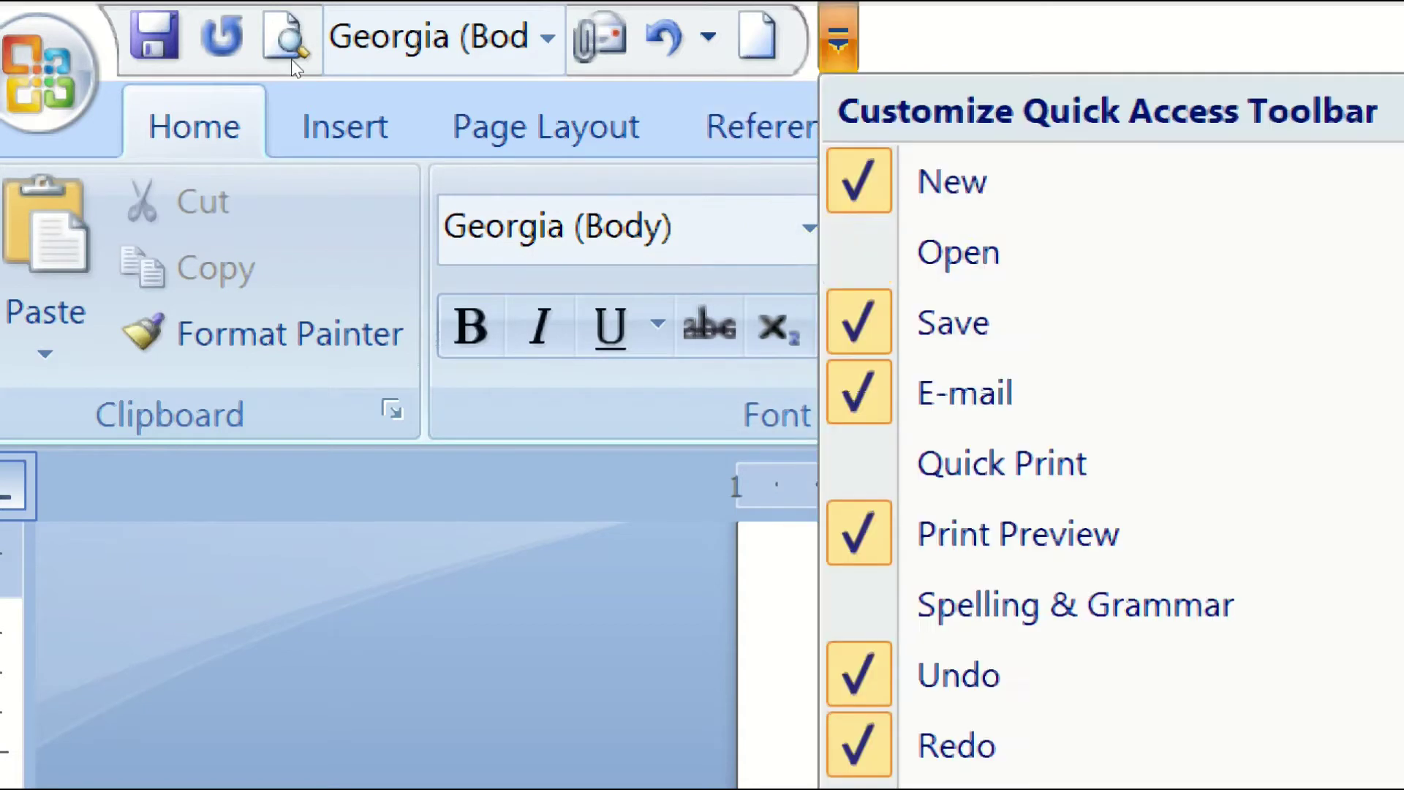
key(Down)
key(Down)
key(Down)
key(Up)
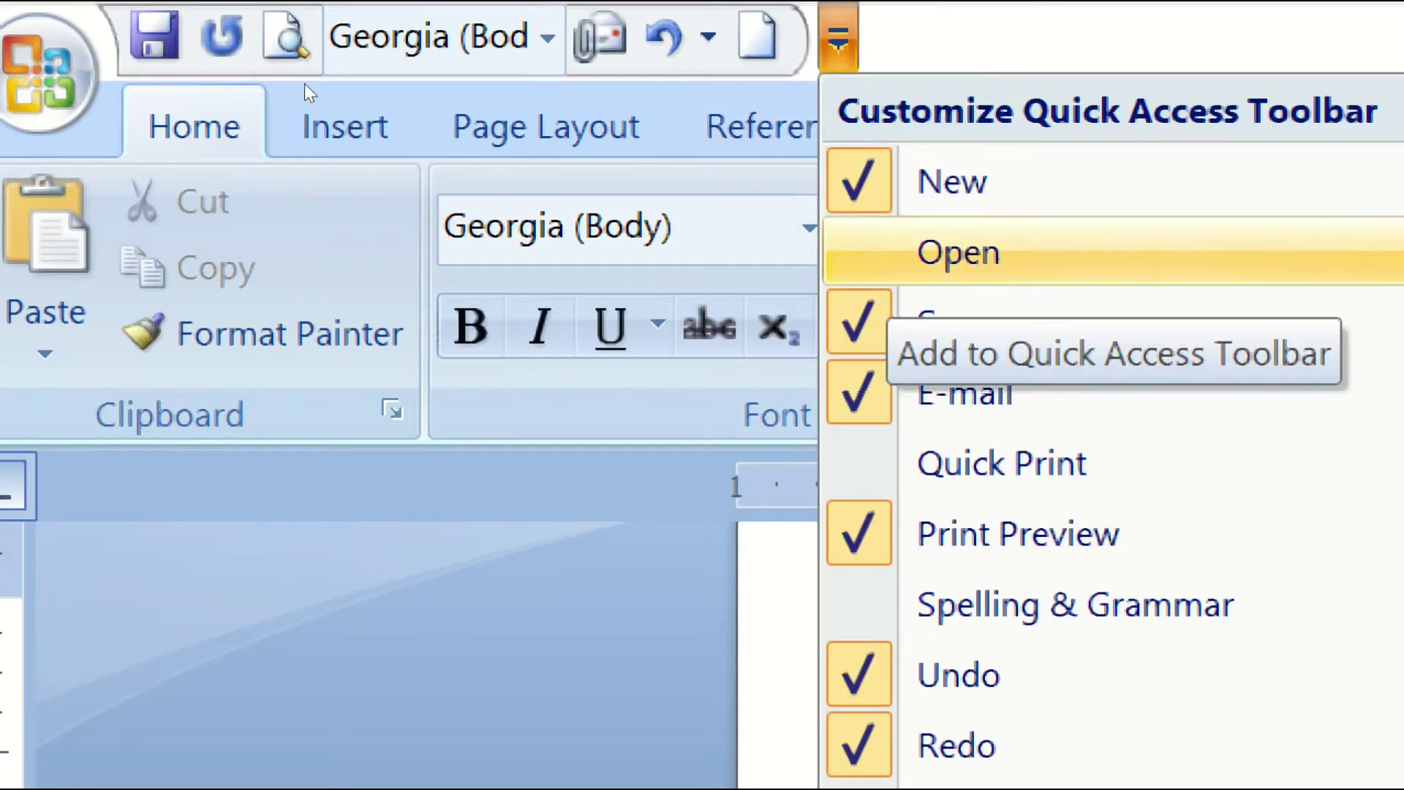
key(Return)
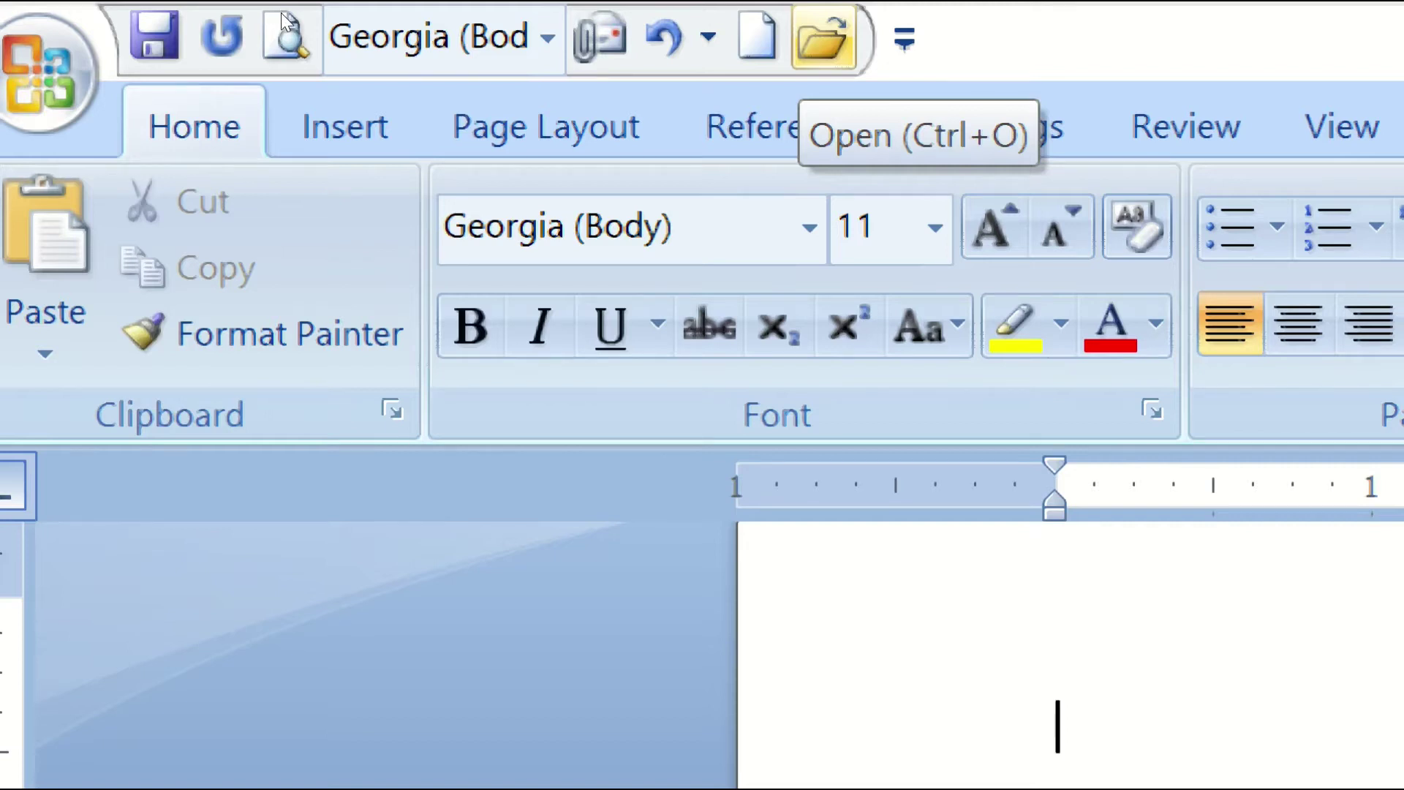
click(904, 38)
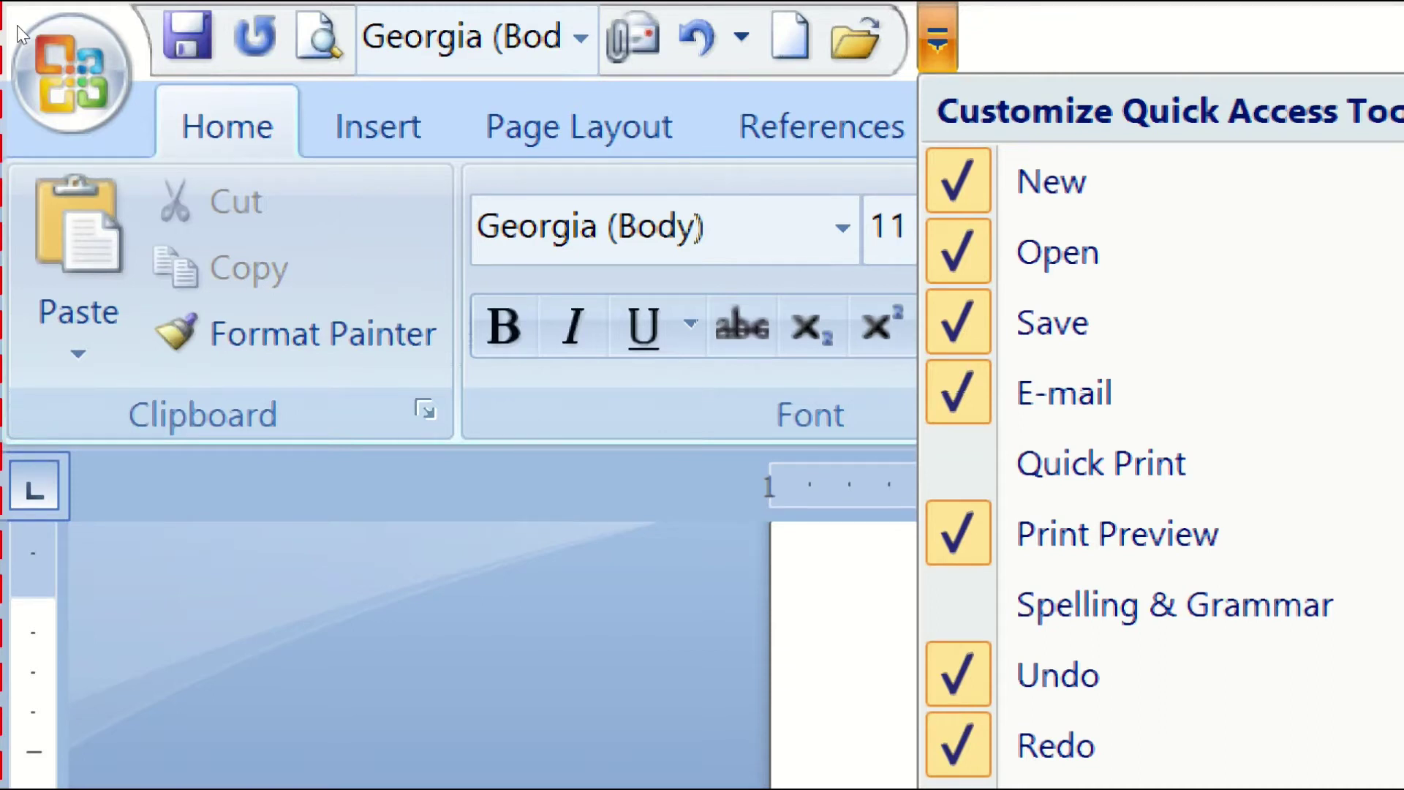
Open the New Document dialog from the Office menu with Blank document selected.
click(16, 25)
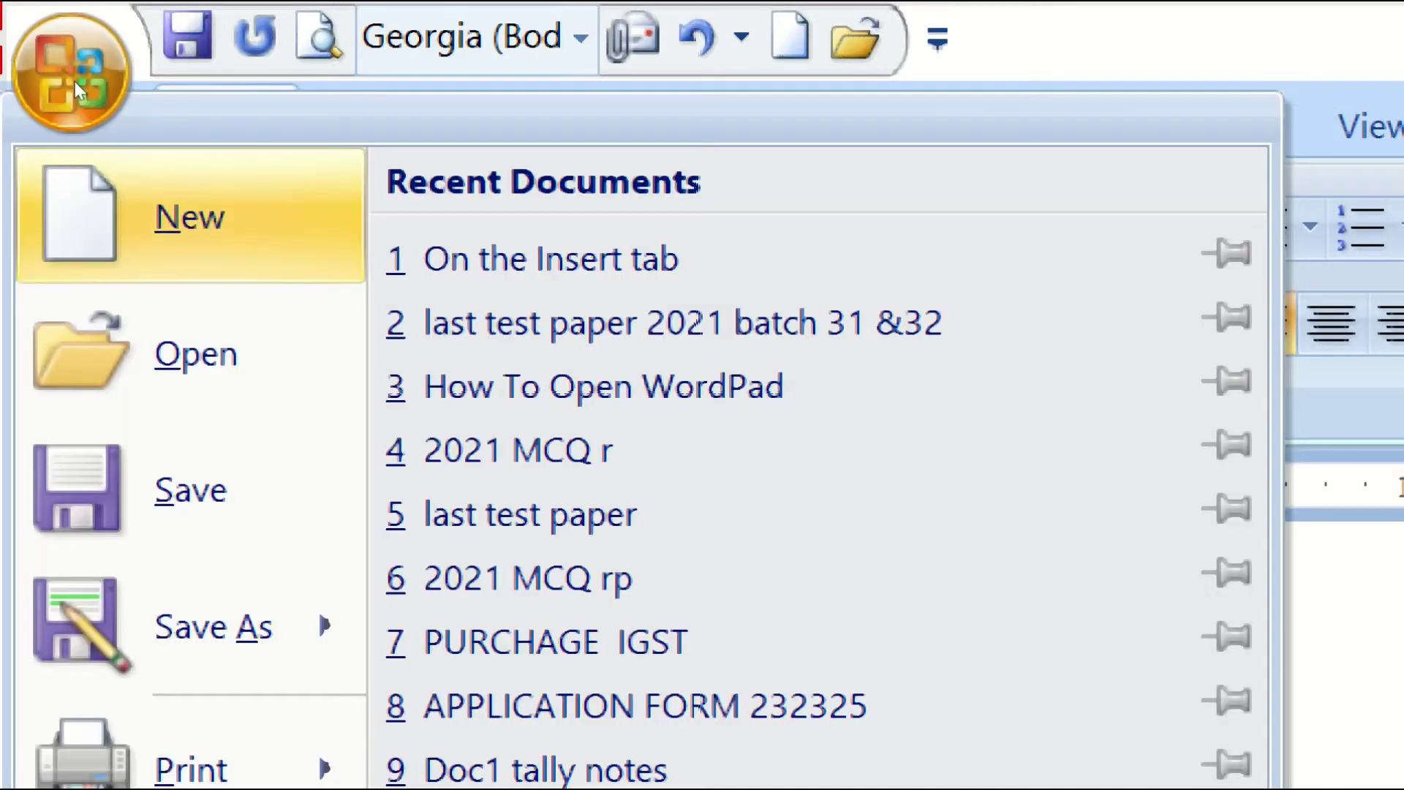
key(Down)
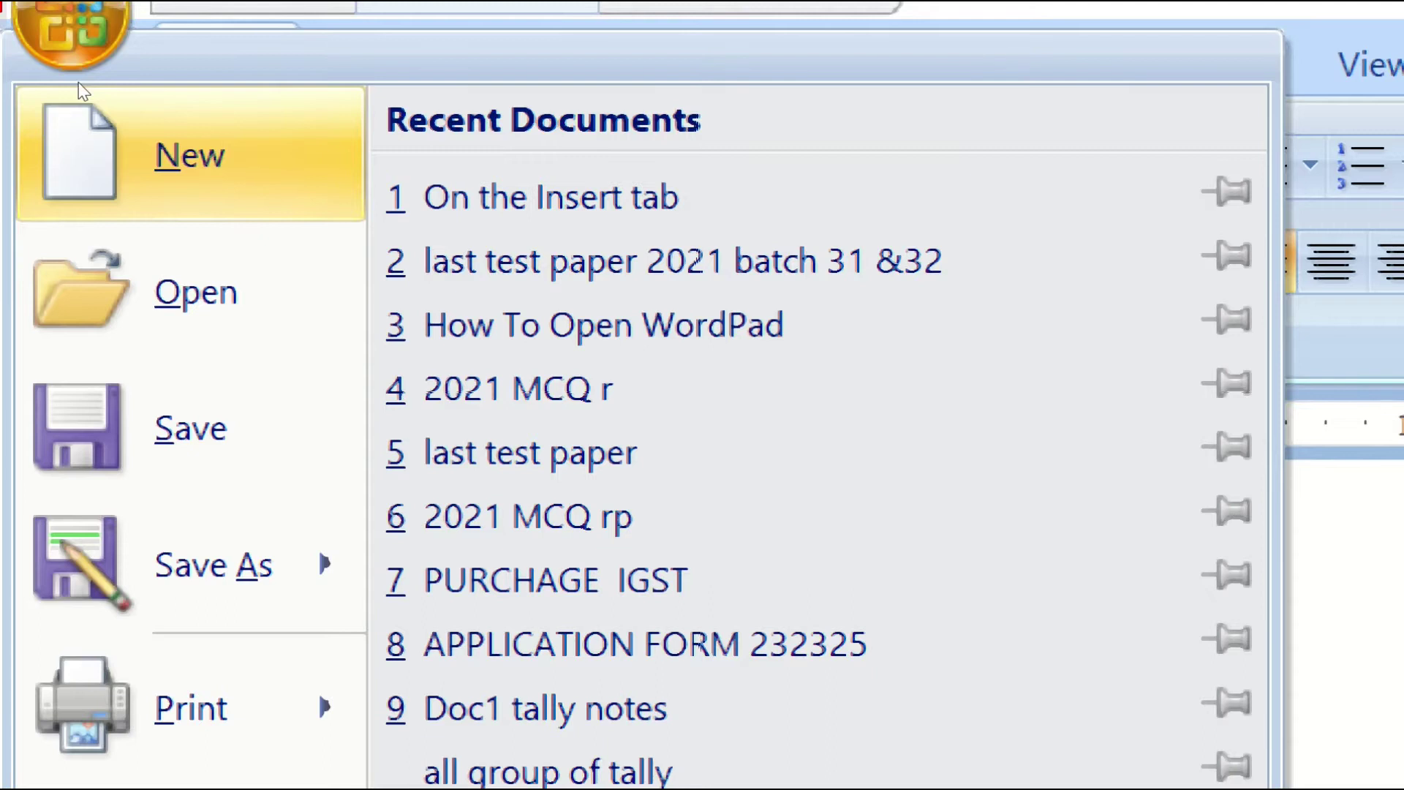
click(79, 86)
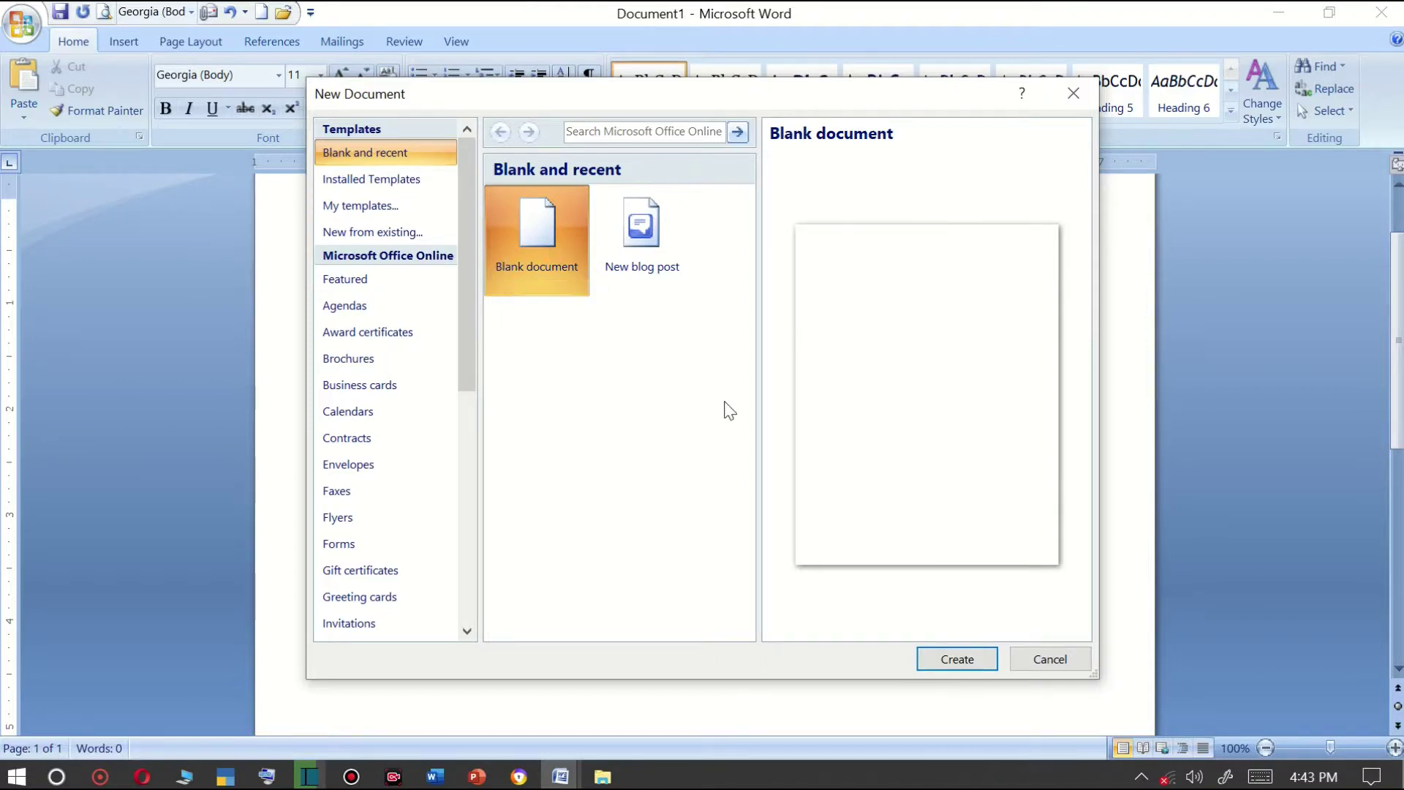
Create the blank document, close Document5 and Document7, and show the Office menu.
click(979, 660)
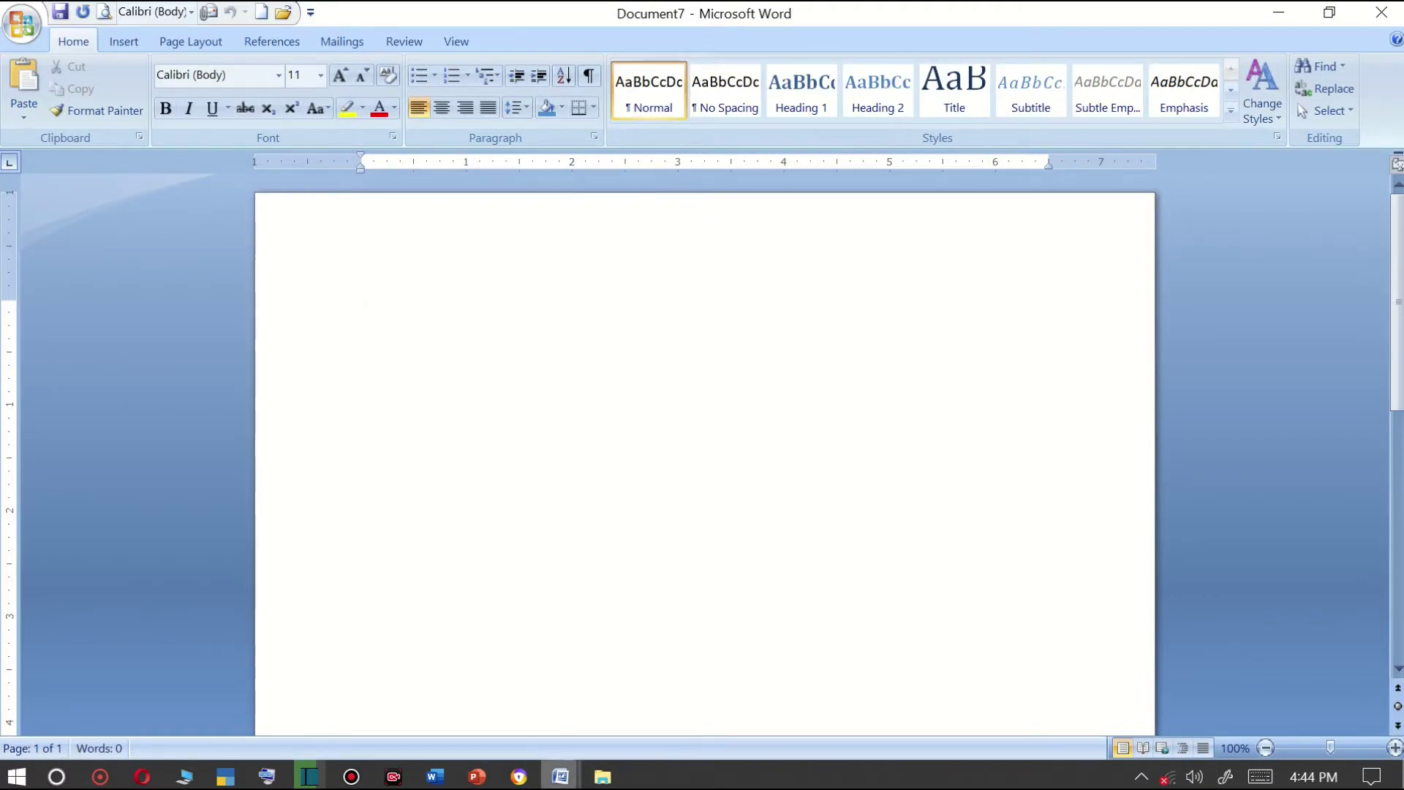
mouse_move(559, 777)
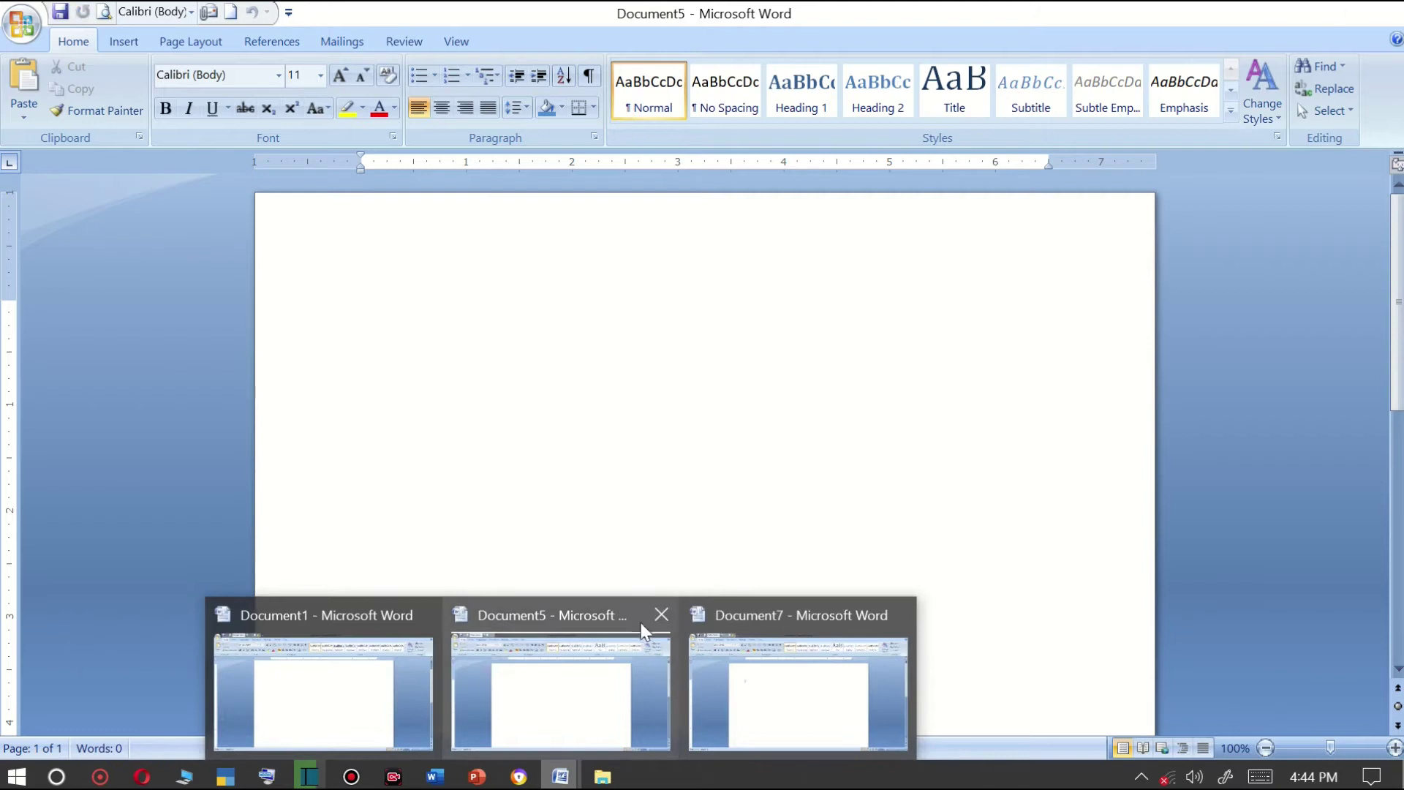
click(653, 615)
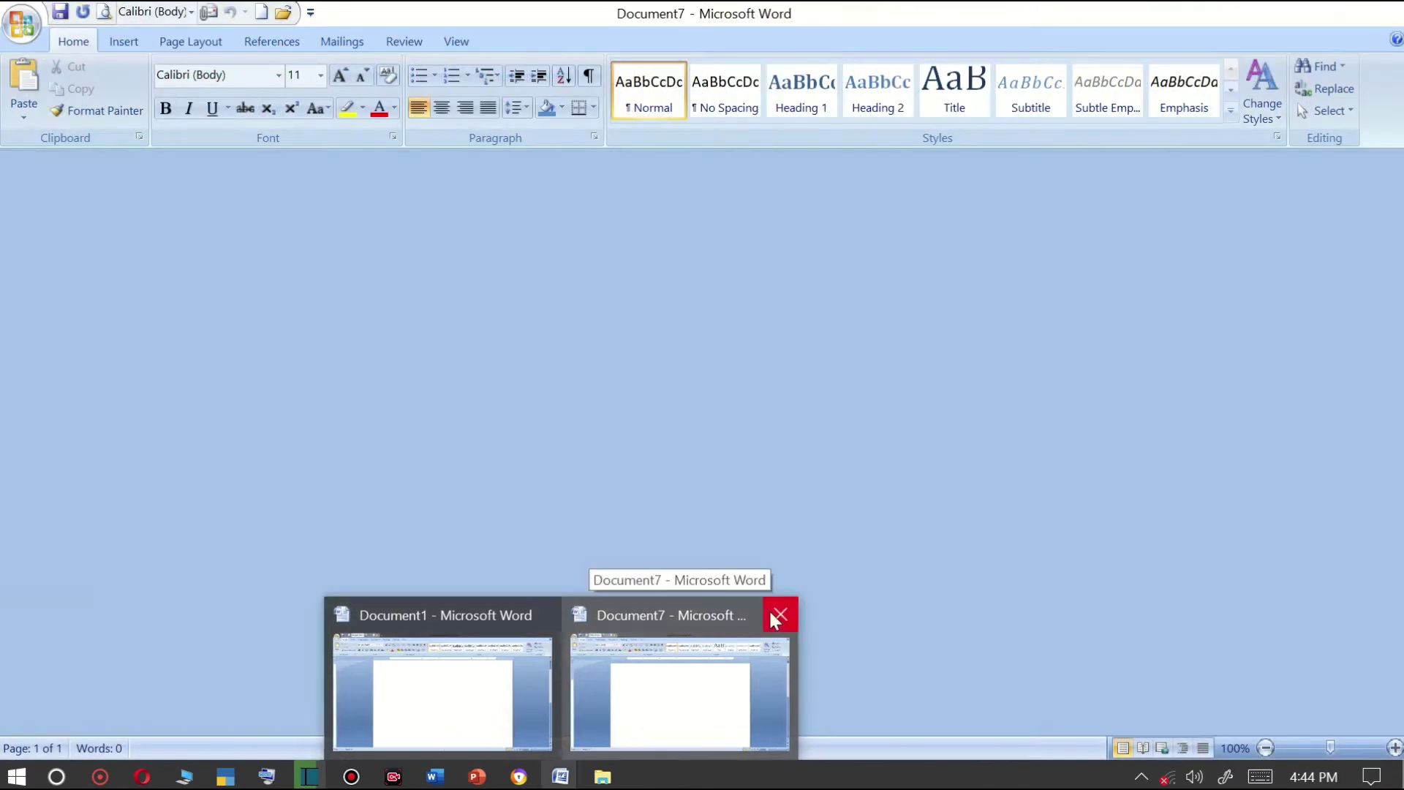
click(781, 614)
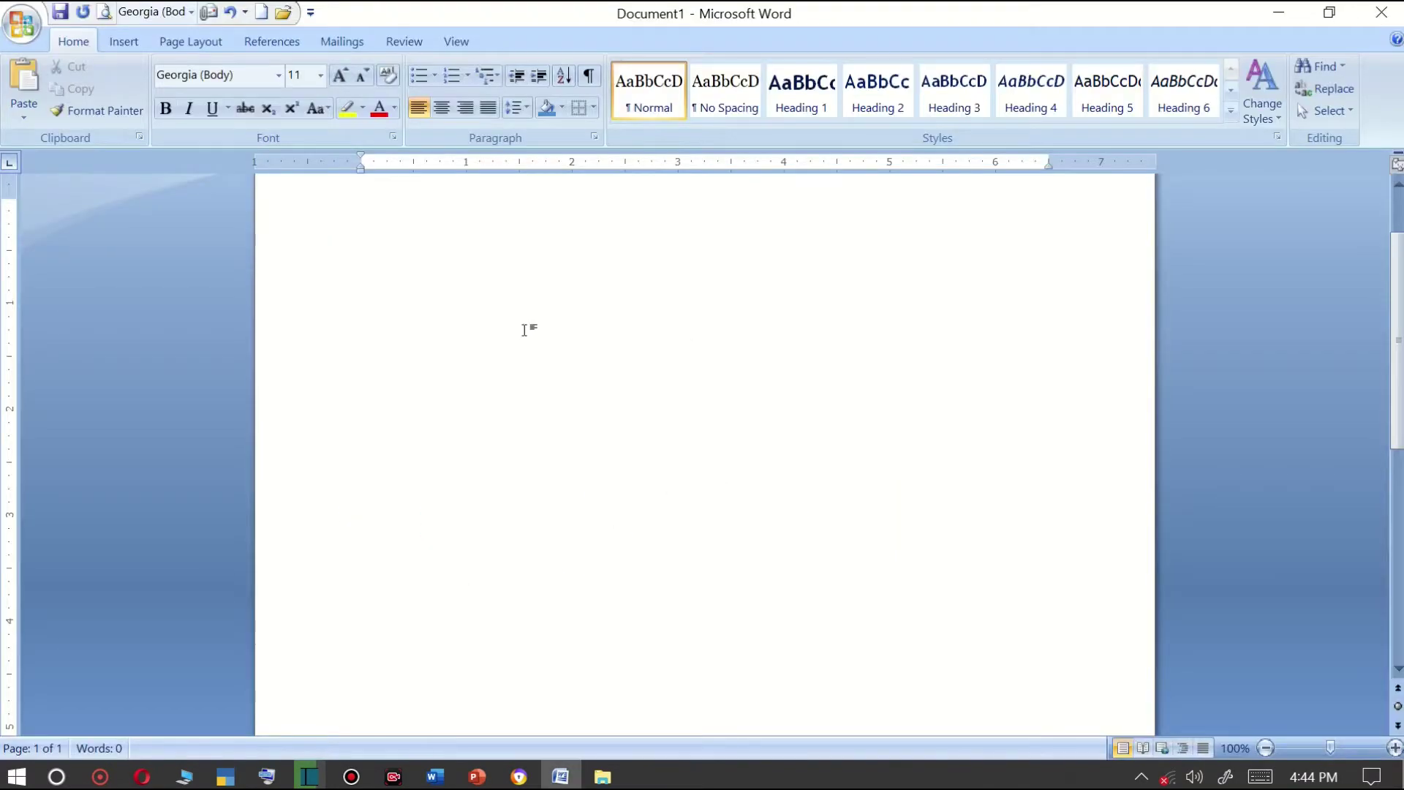
click(21, 22)
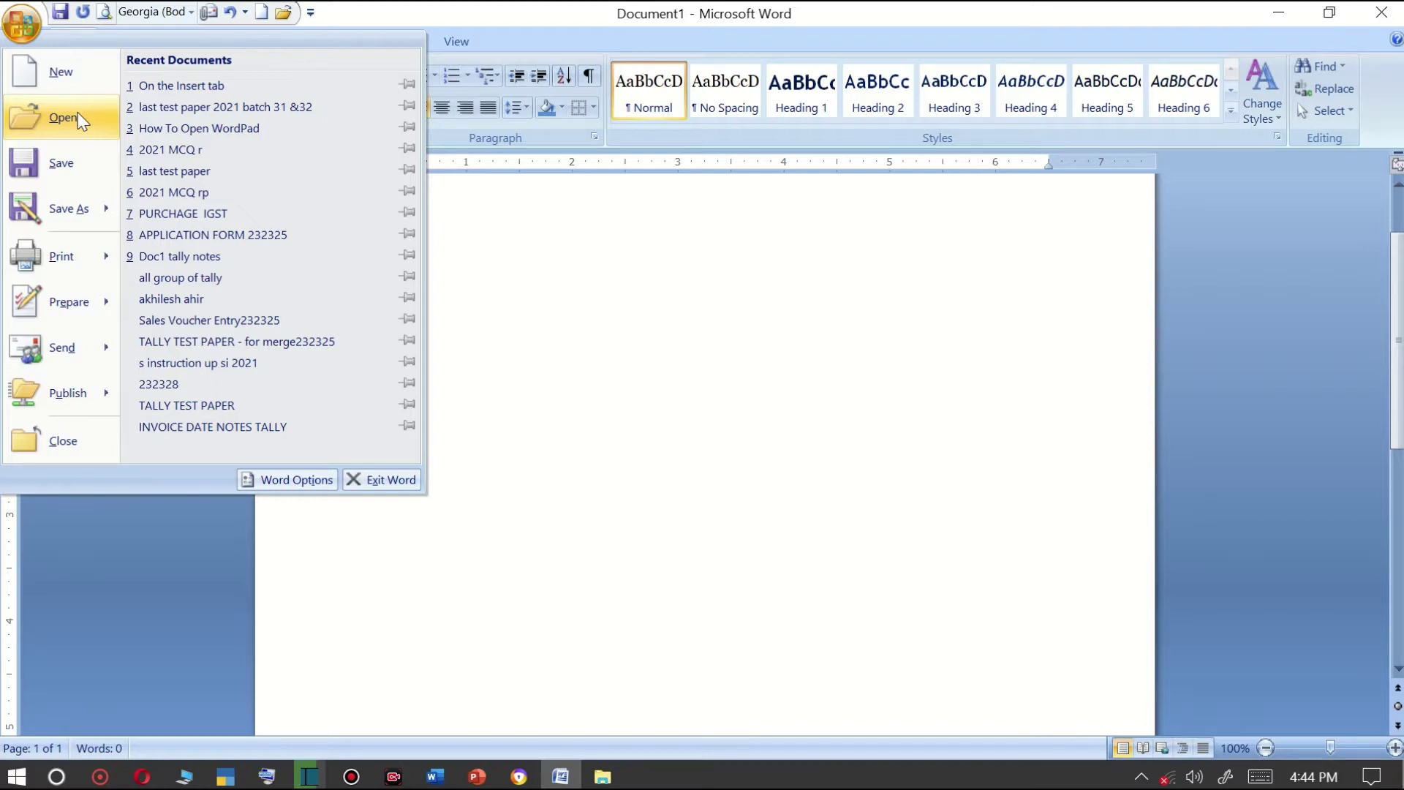
Choose Open from the Office menu to browse the Documents folder.
click(78, 116)
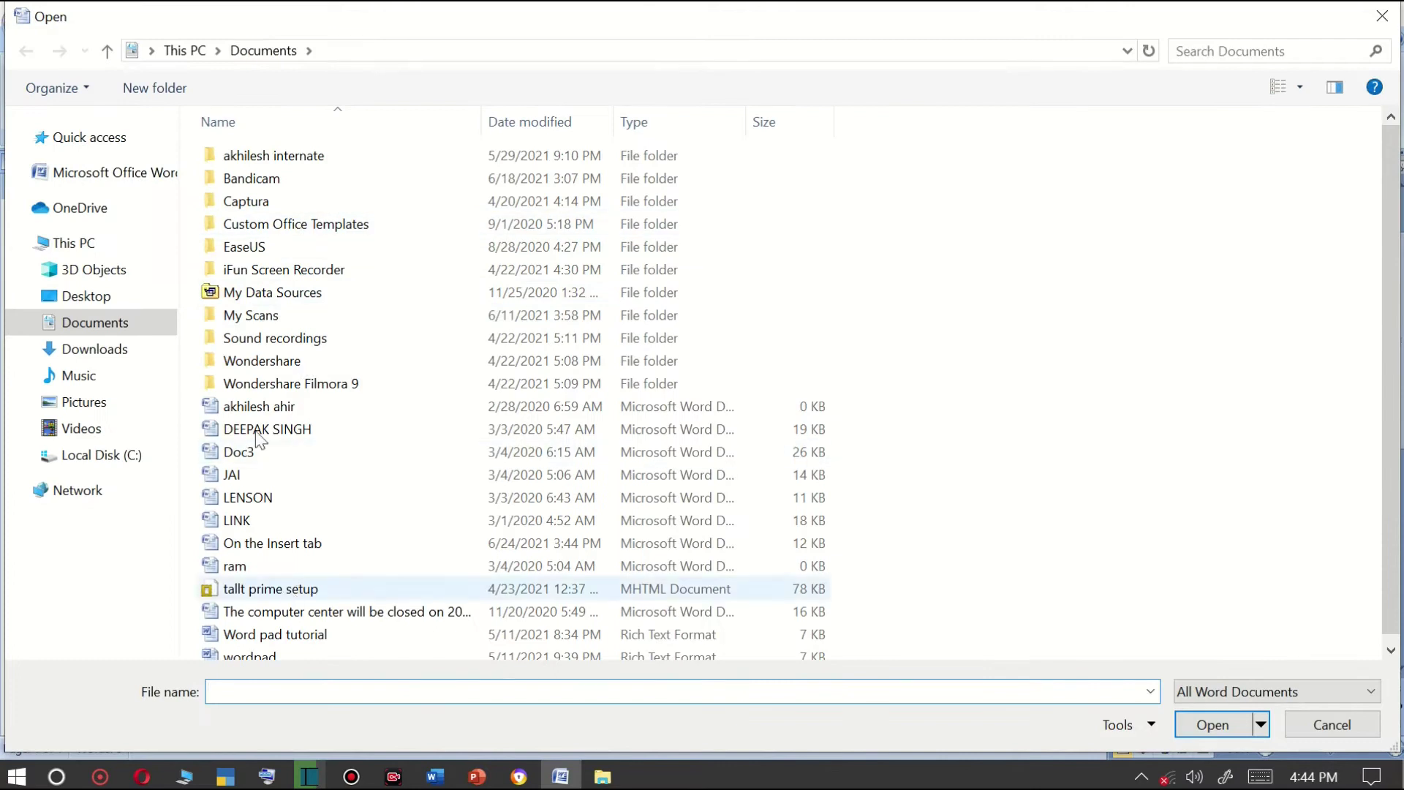
Select the LENSON file in the Documents folder and open it.
scroll(273, 431, down, 1)
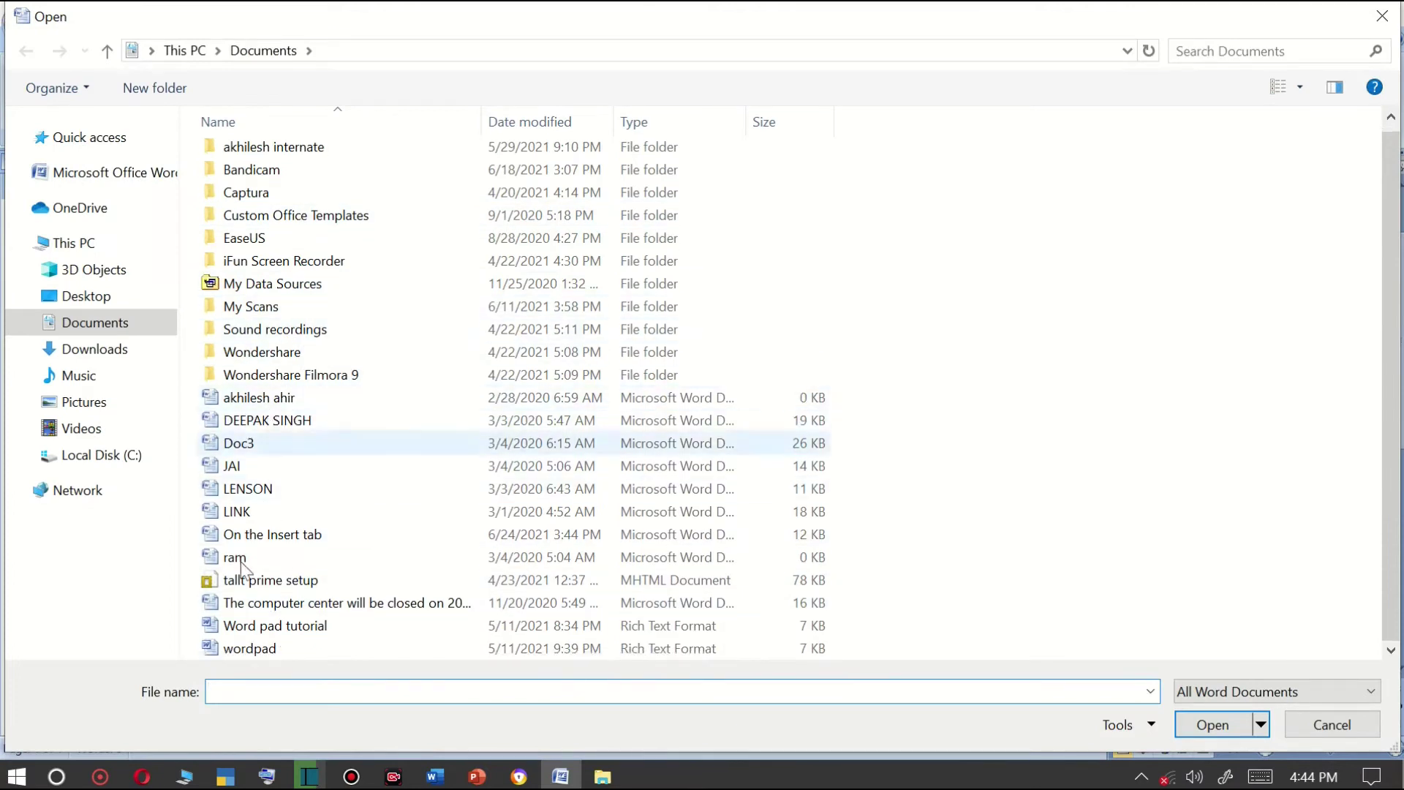
click(231, 494)
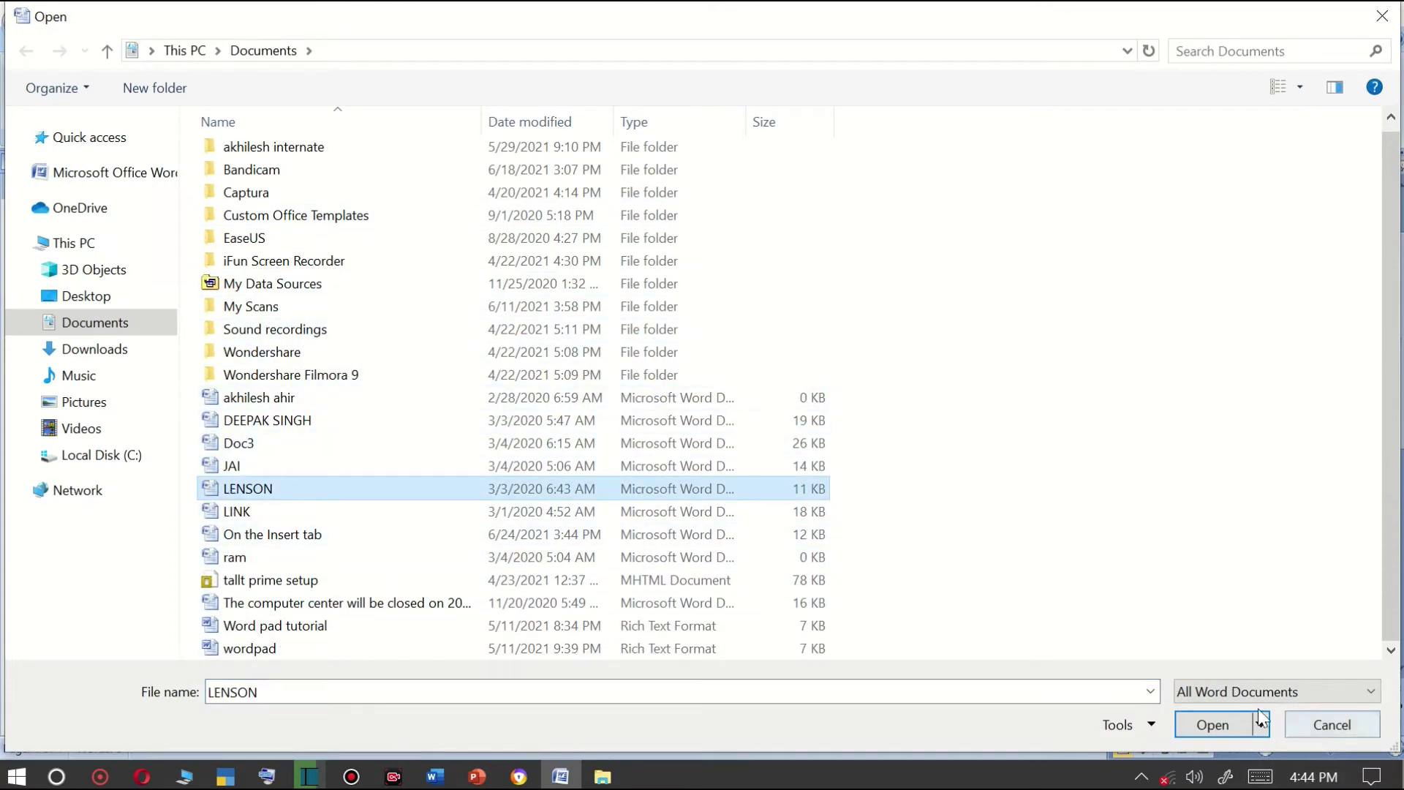
click(1227, 723)
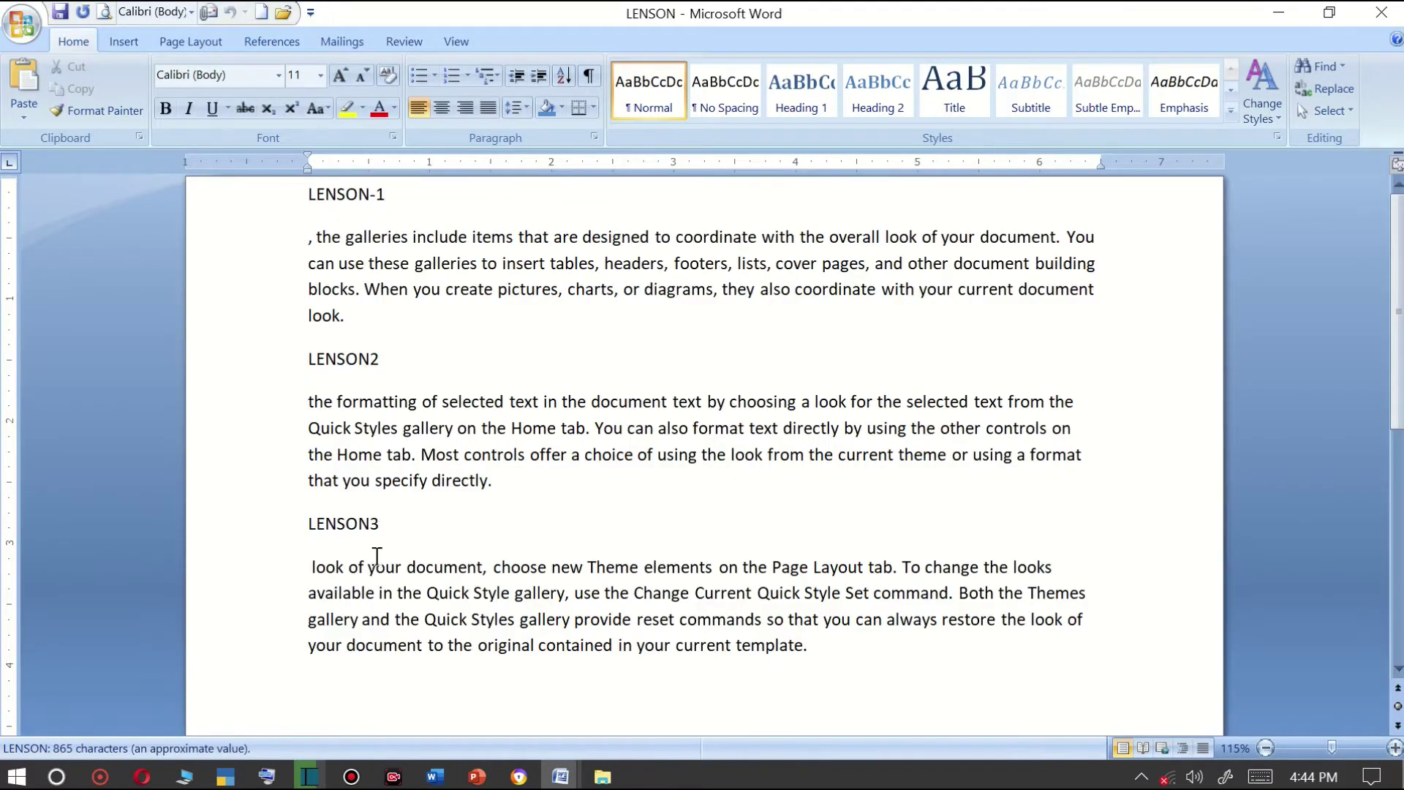
mouse_move(559, 777)
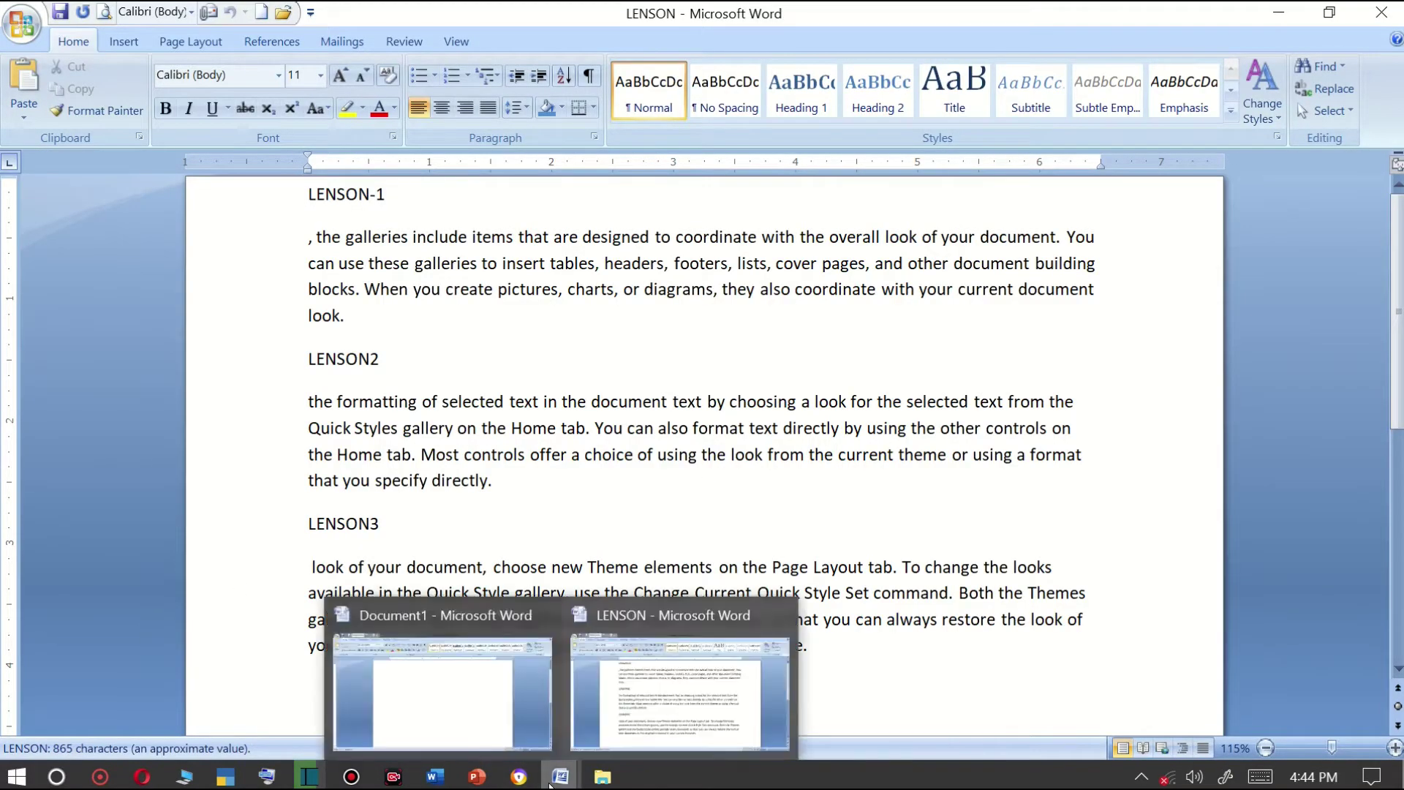
Switch back to Document1 and type =rand() at the top of the page.
click(498, 699)
click(20, 23)
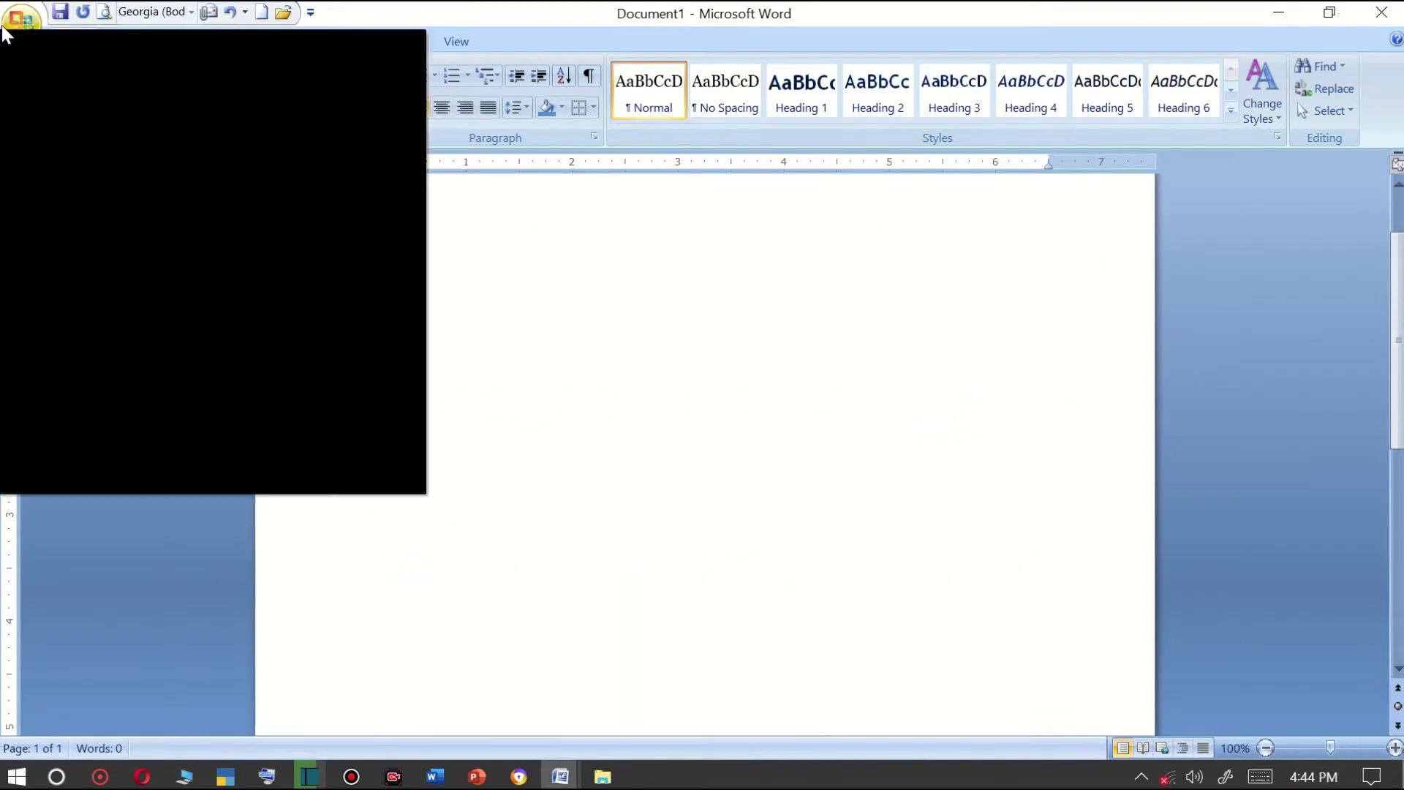
click(491, 359)
text(=)
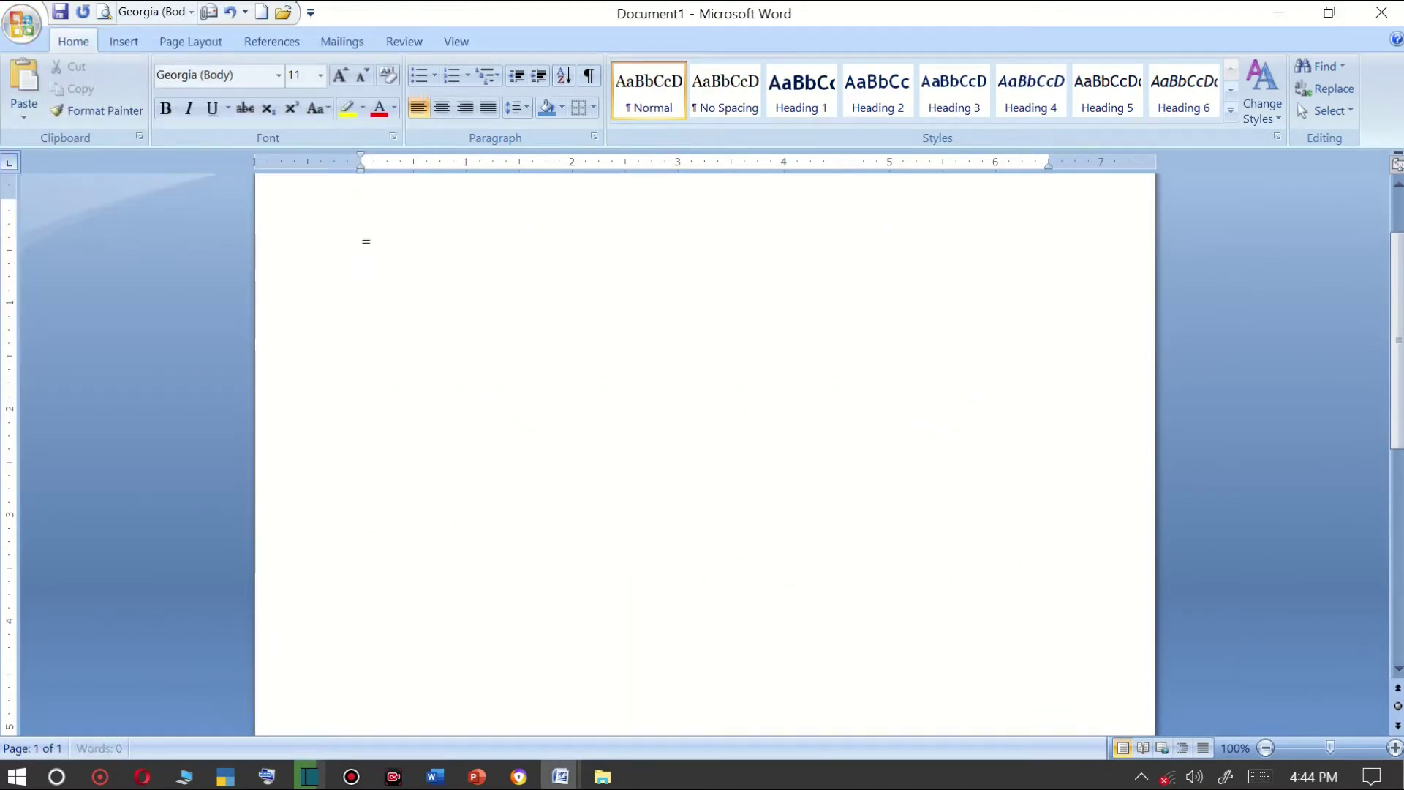
text(ra)
text(nd())
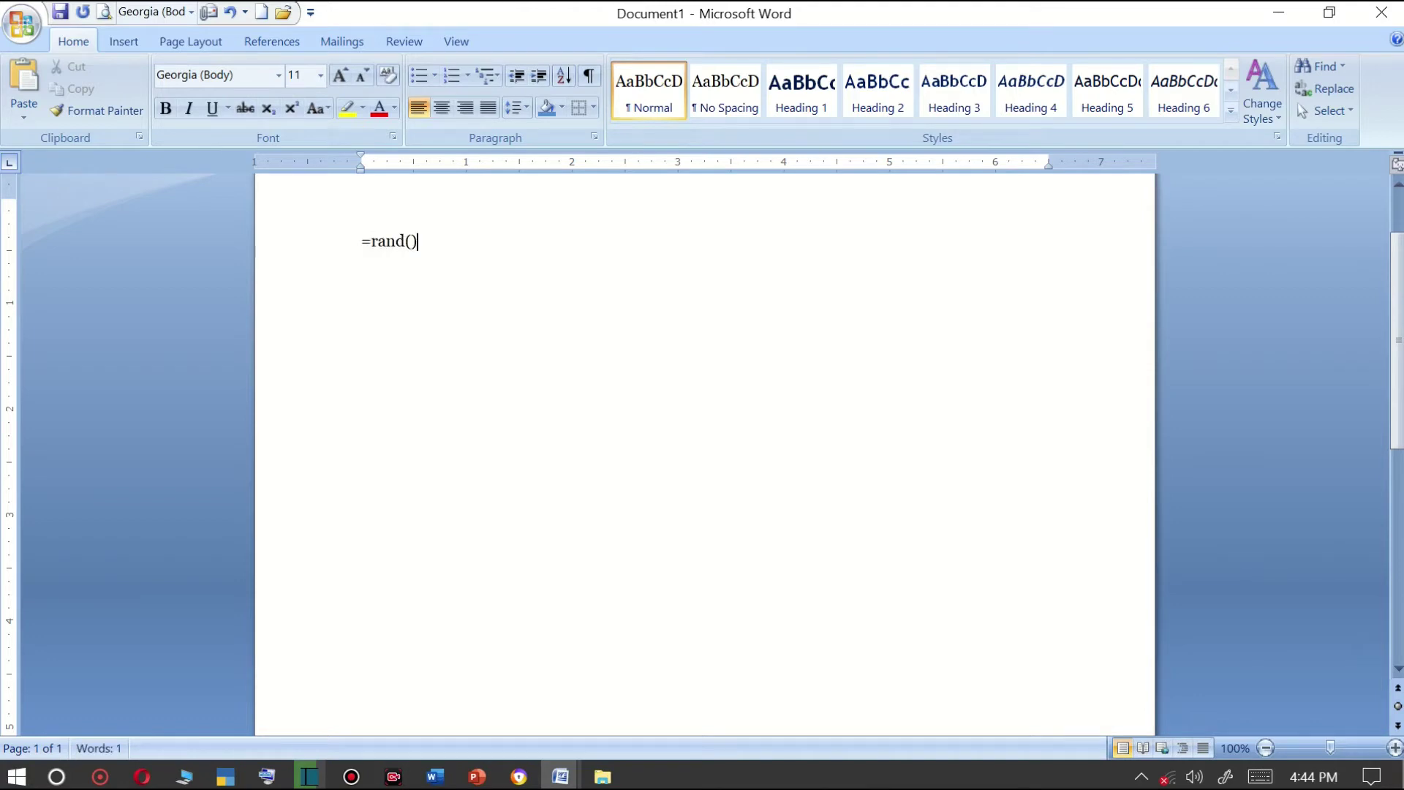
Expand =rand() into three paragraphs of sample text (185 words).
key(Return)
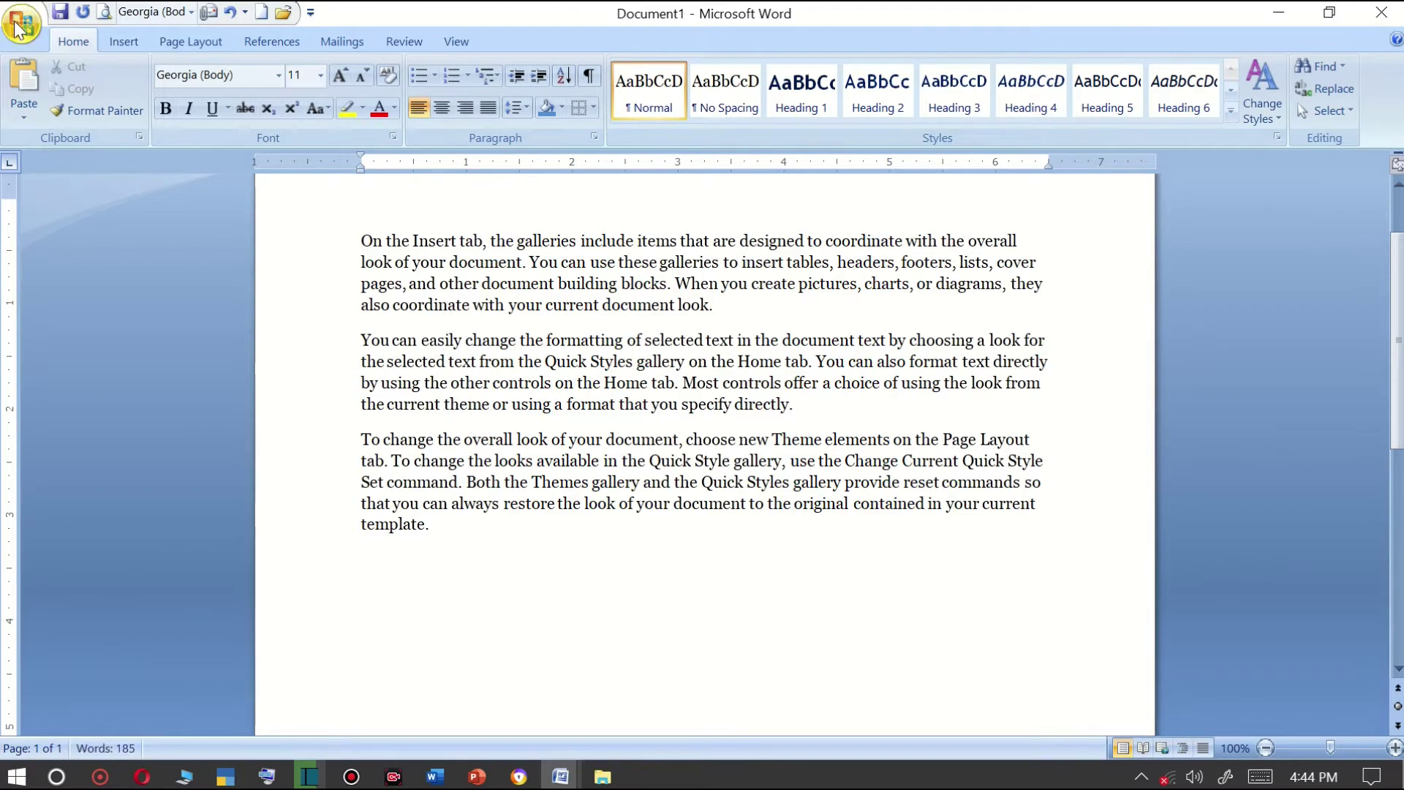
click(16, 24)
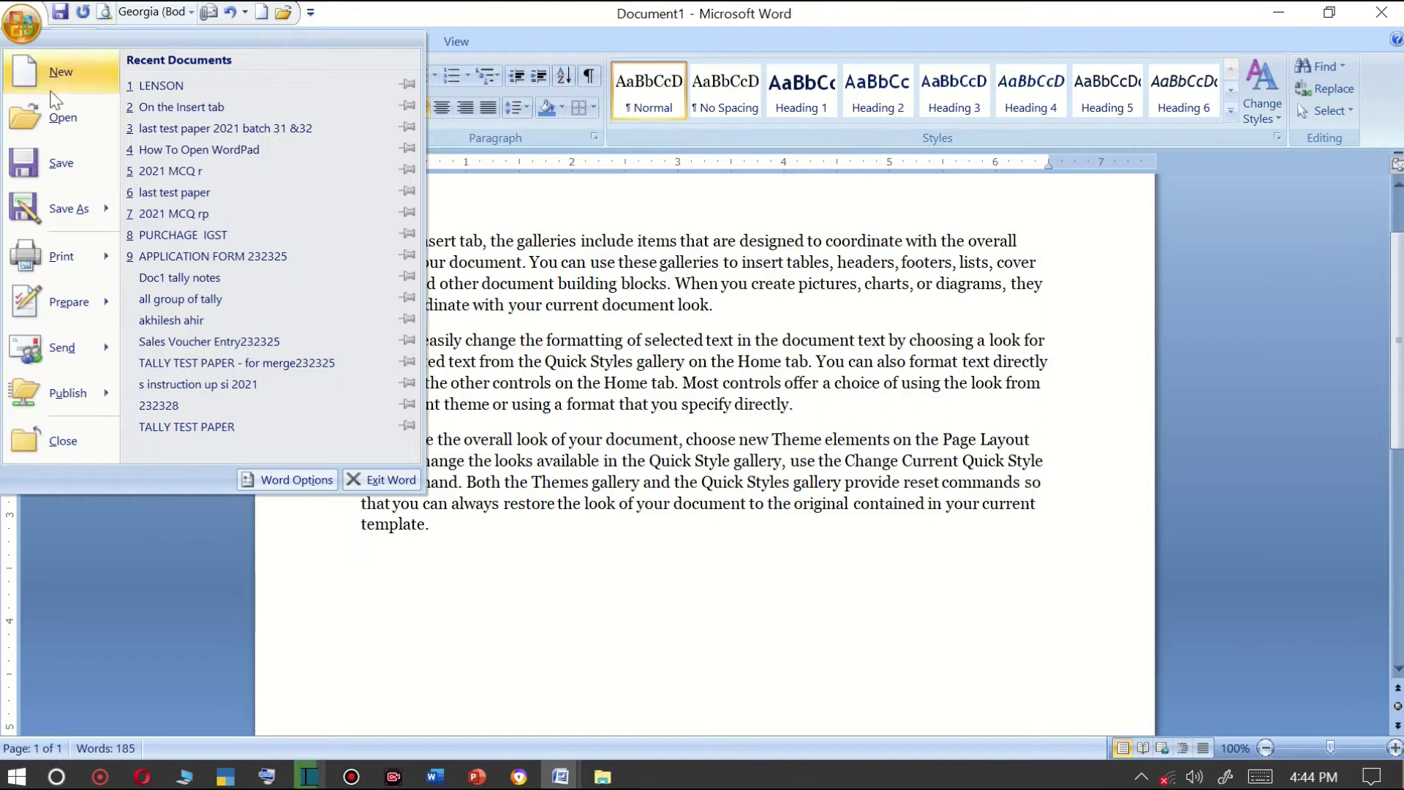
Save the document as 'On the Insert ta1' in the Desktop's ccc notes folder.
click(69, 175)
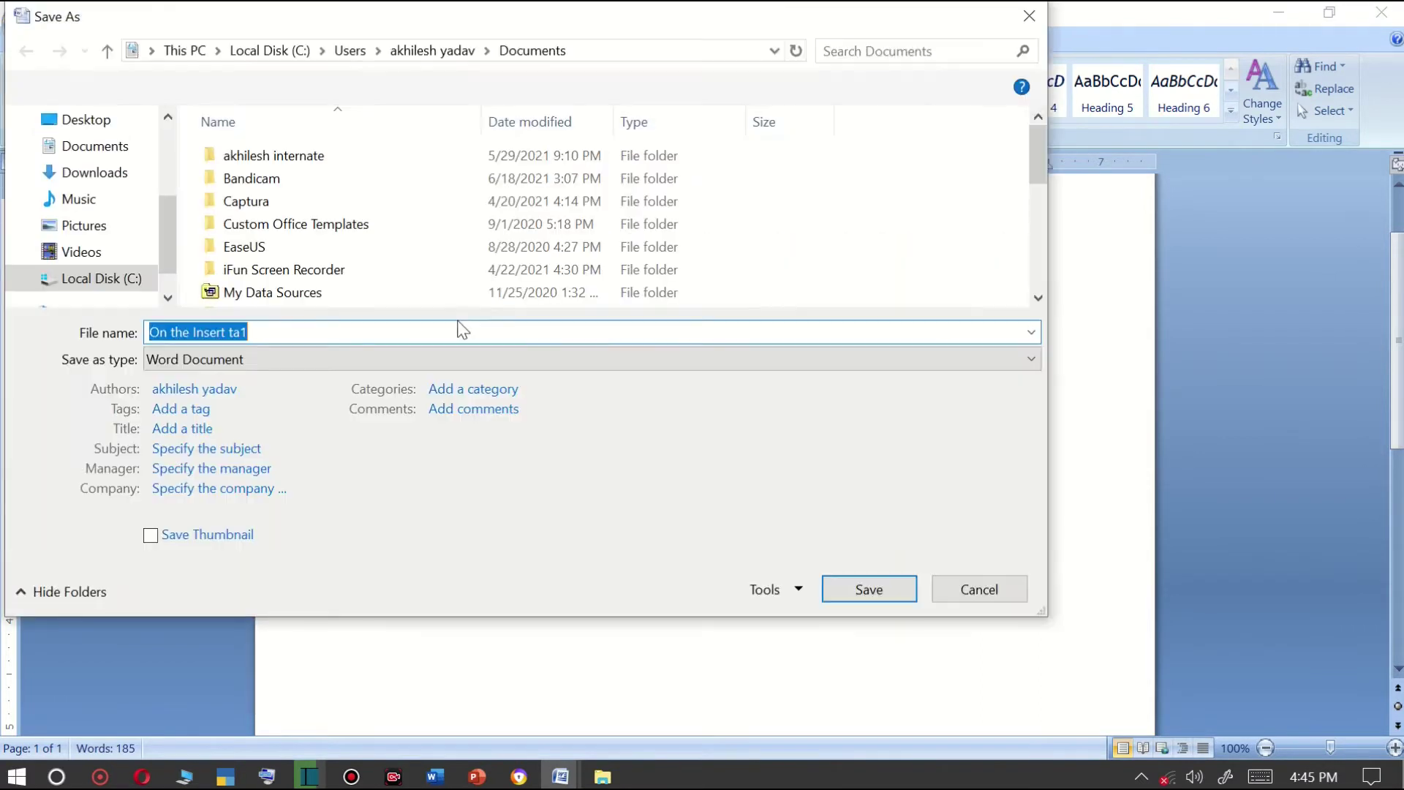
click(91, 123)
click(106, 150)
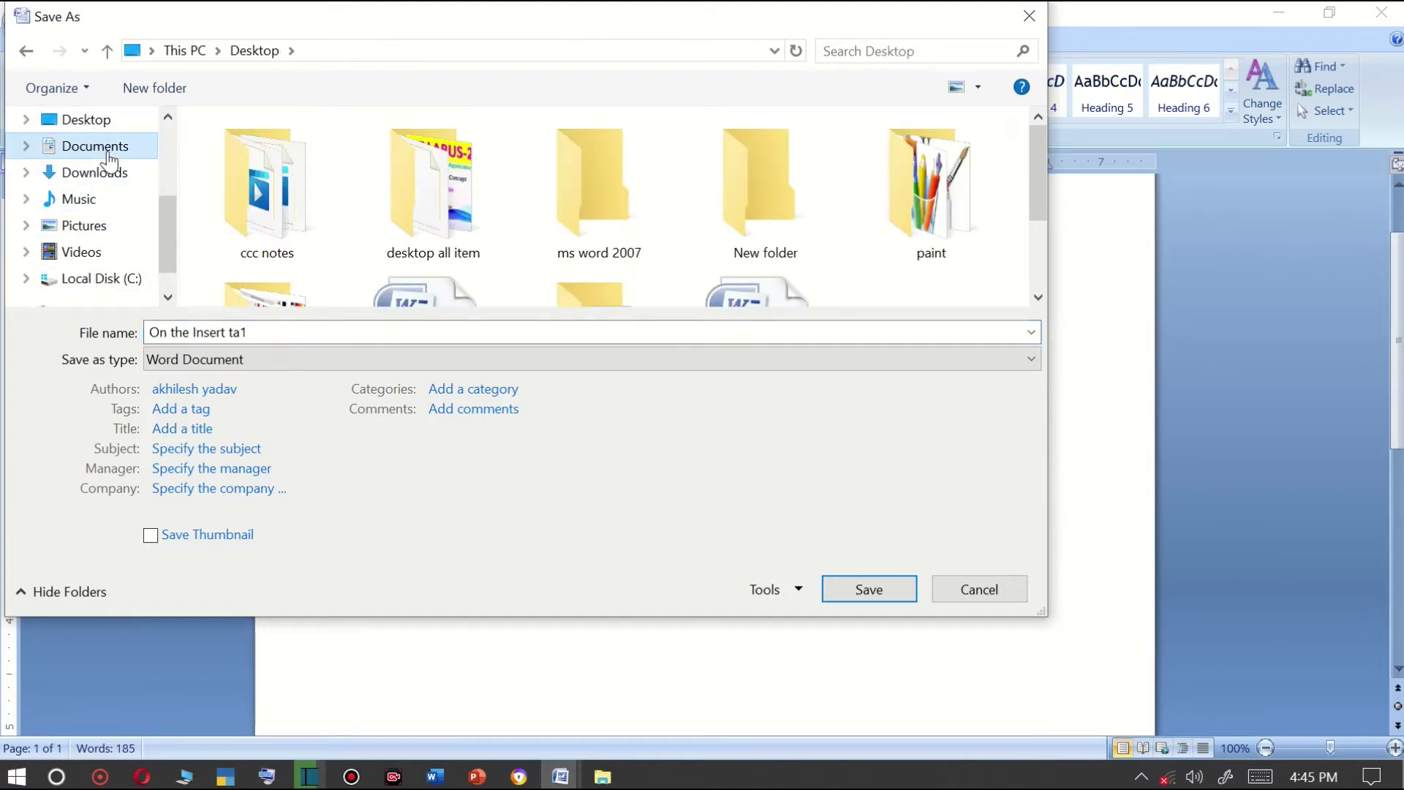
click(109, 176)
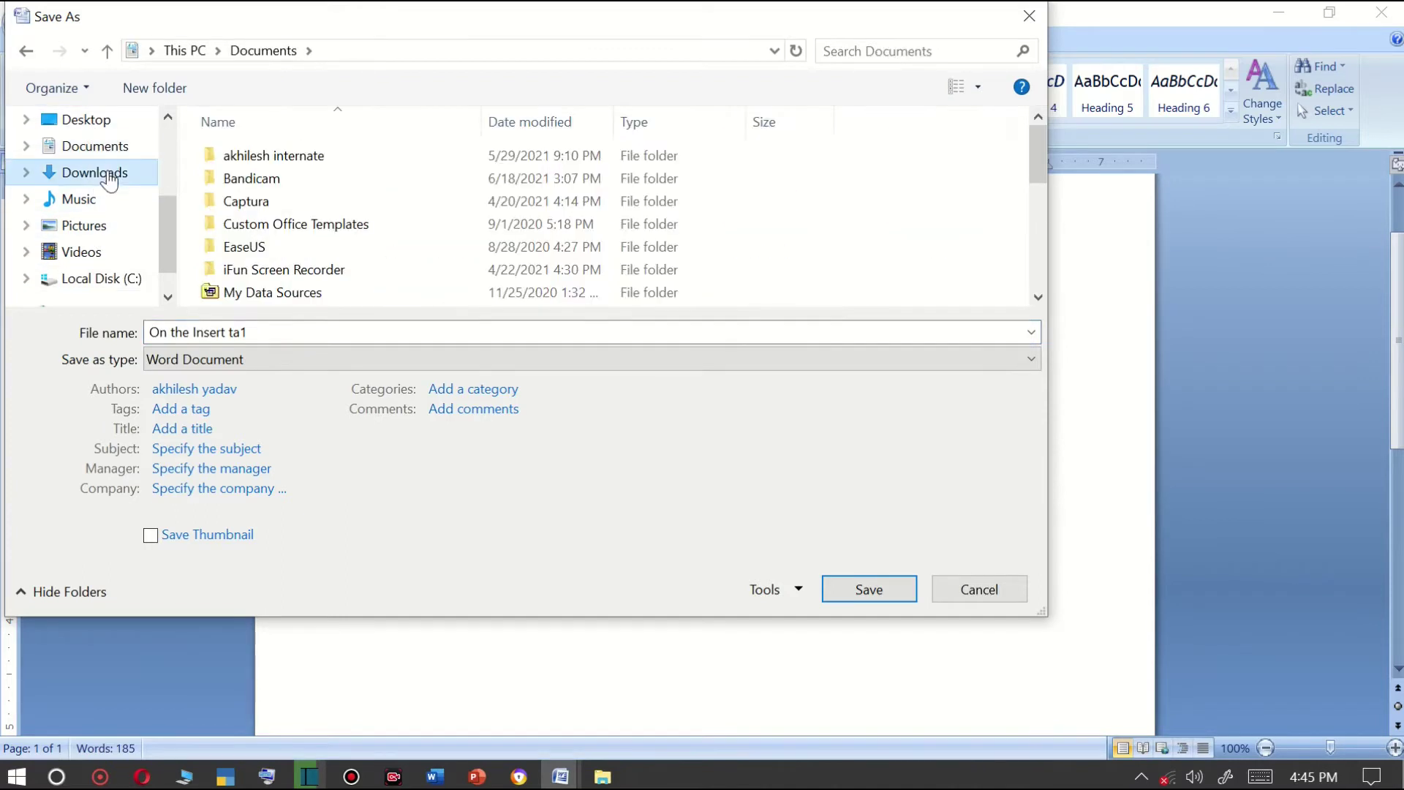
click(91, 123)
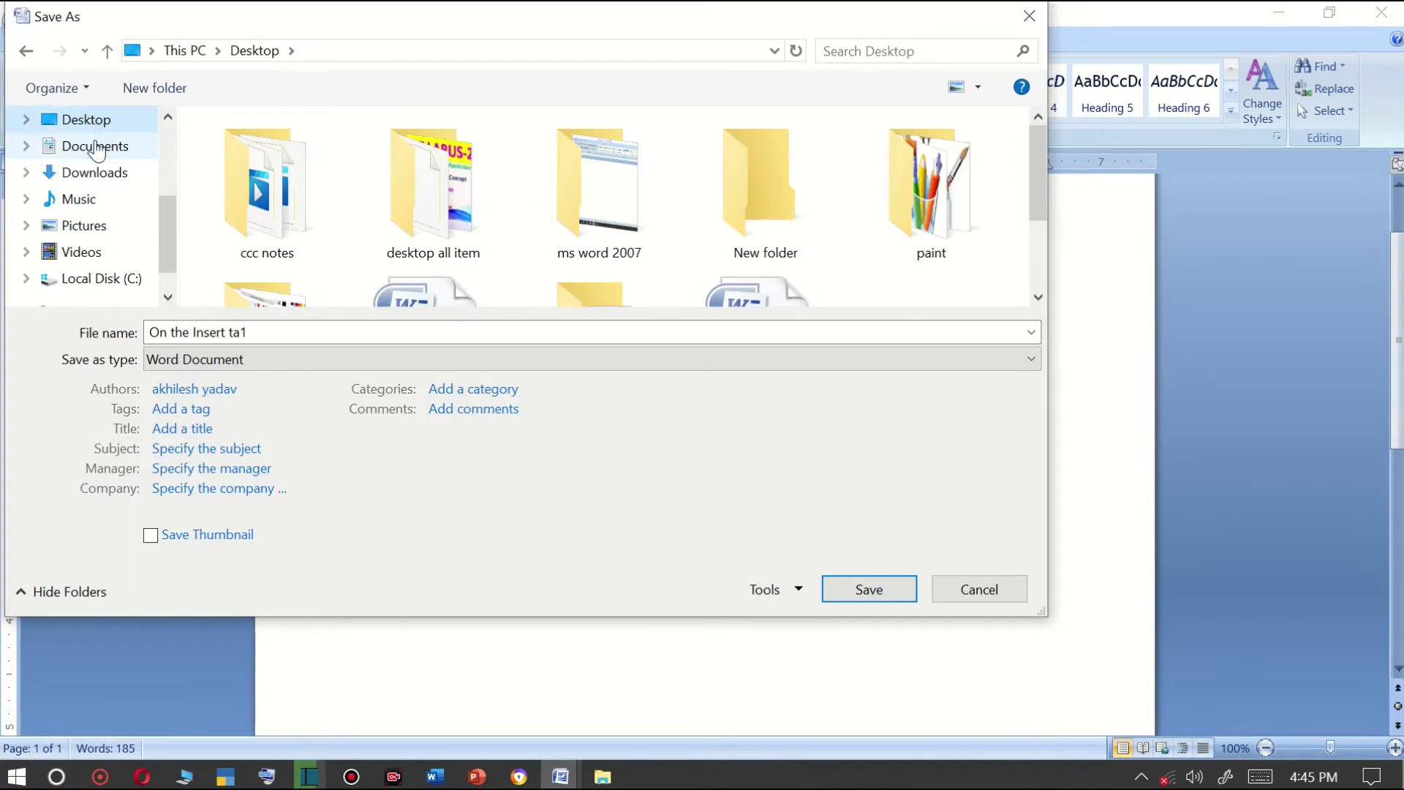
click(290, 212)
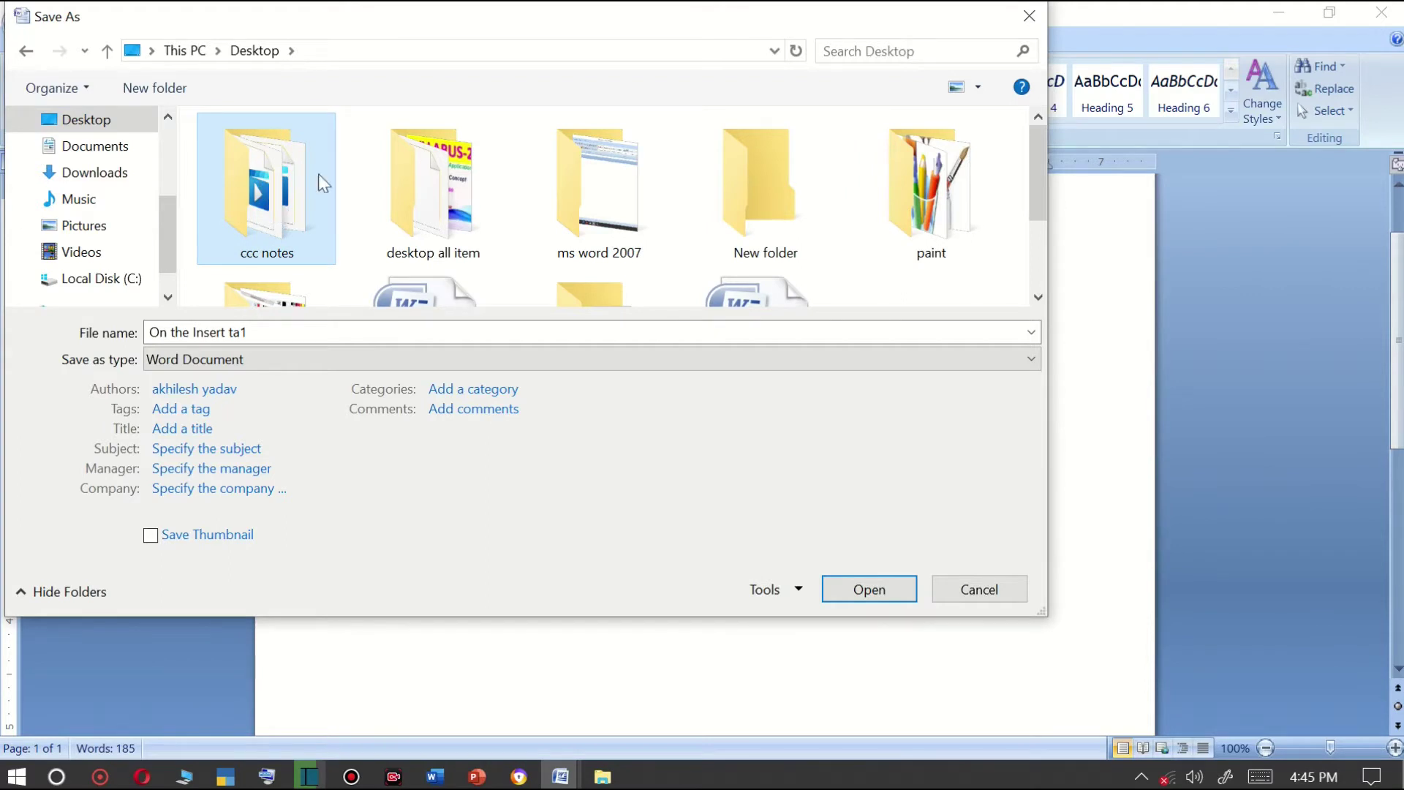
double_click(291, 189)
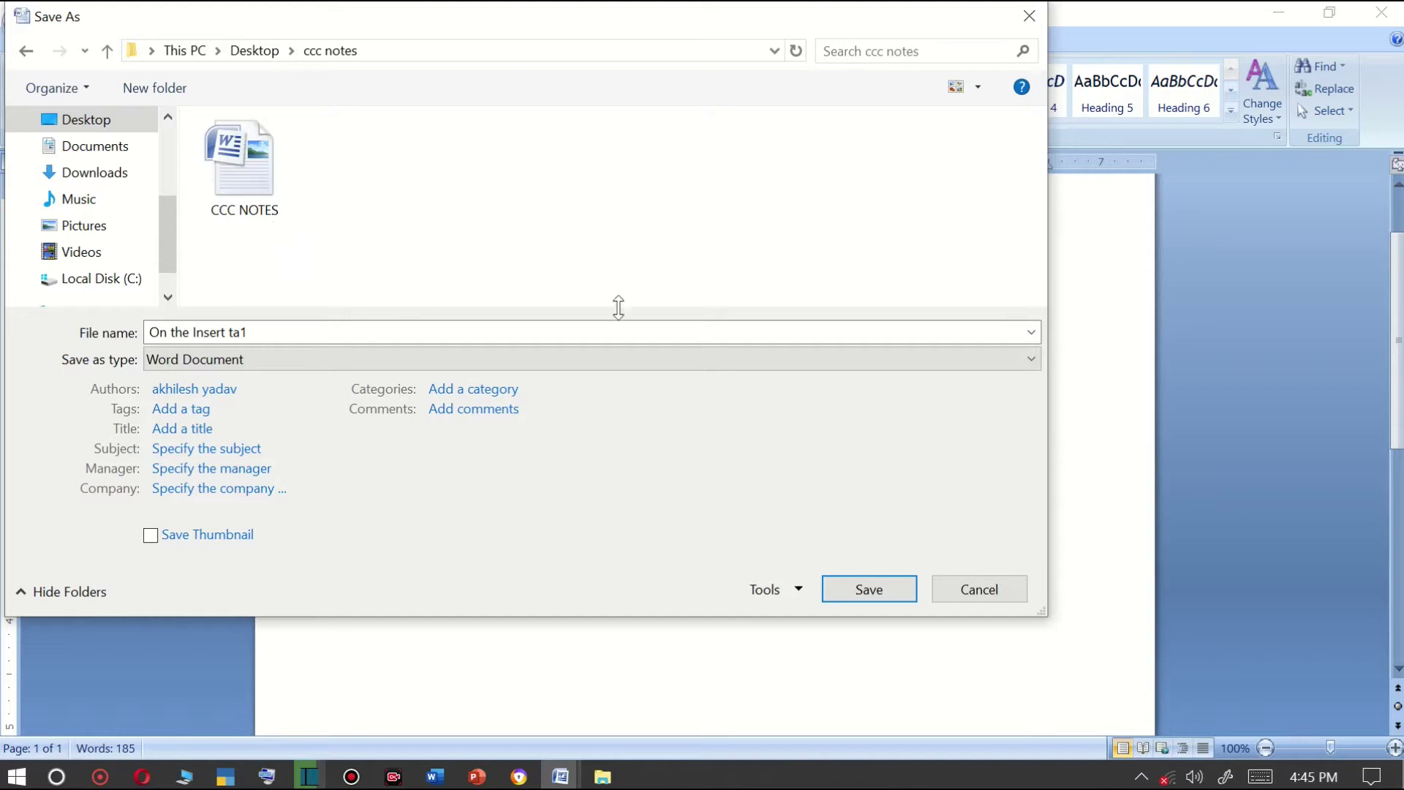
drag(300, 329, 116, 329)
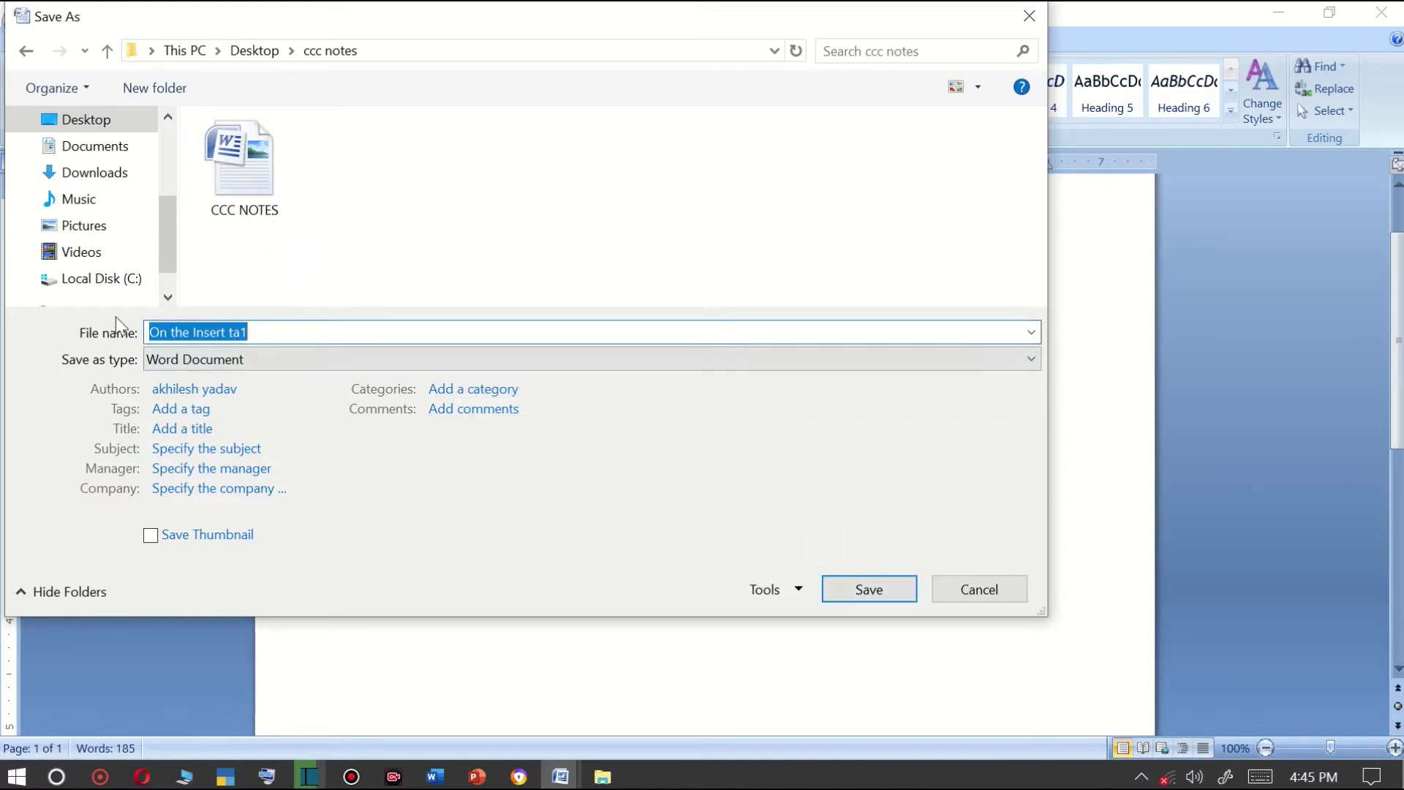
drag(248, 332, 166, 334)
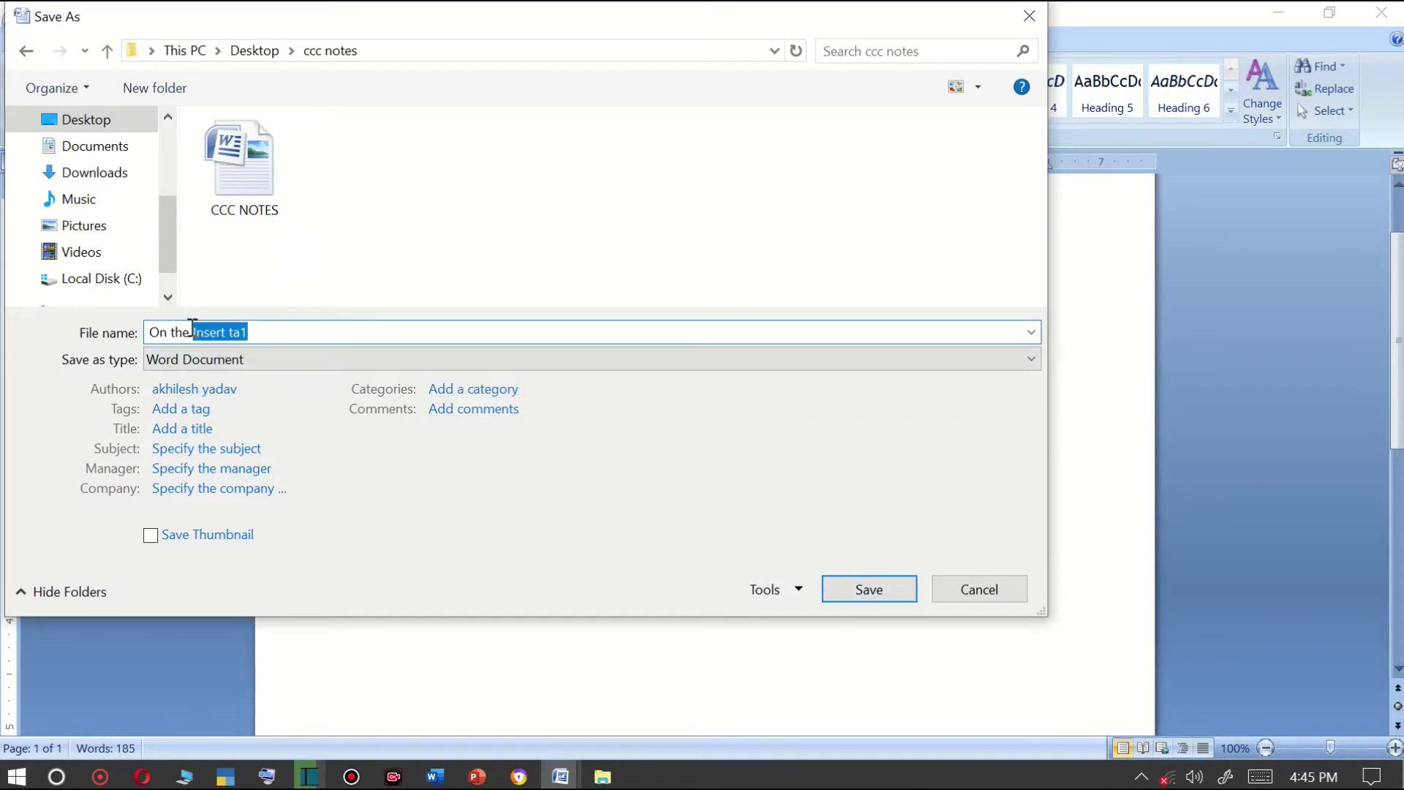
click(261, 338)
click(886, 597)
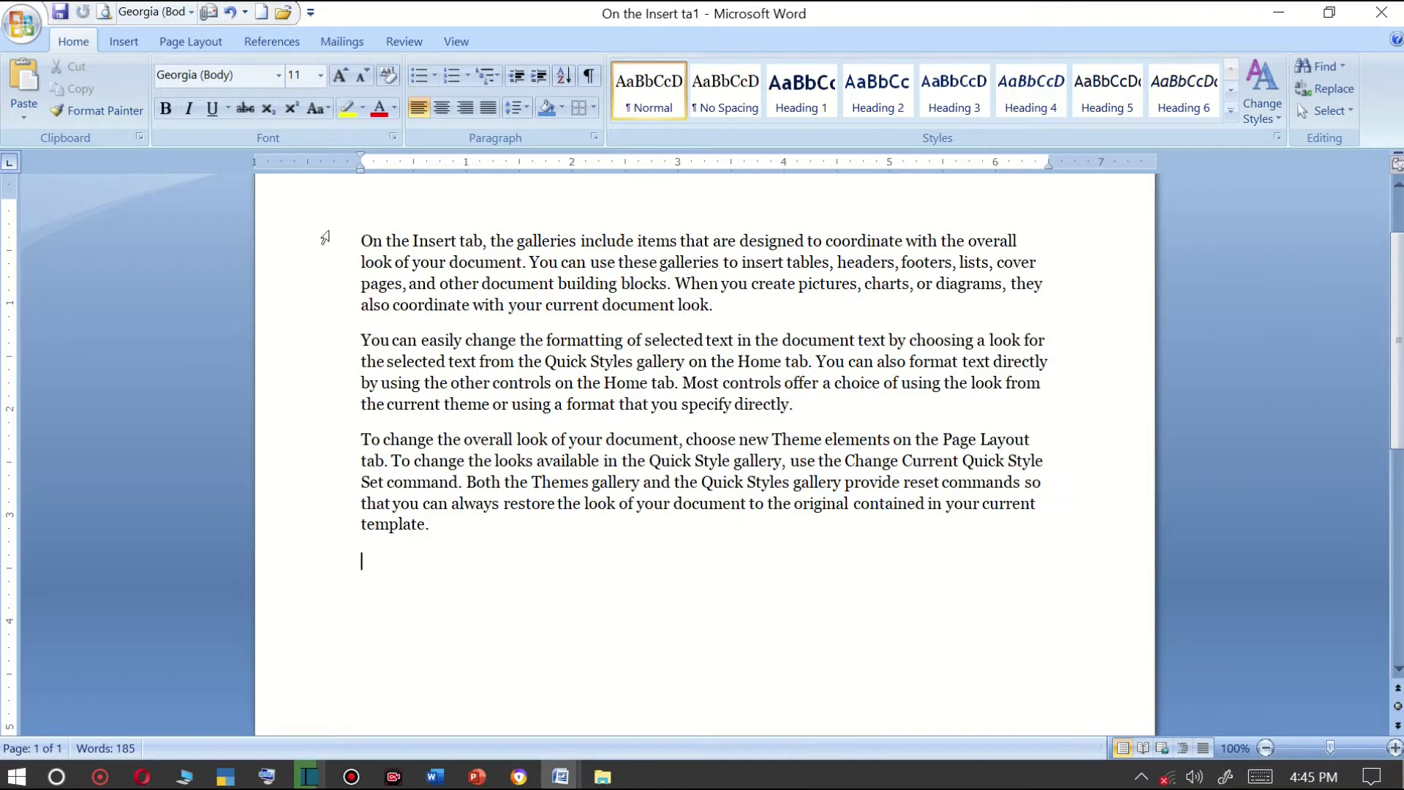
Use Save As to store 'On the Insert ta1' in the Desktop's ms word 2007 folder.
click(15, 32)
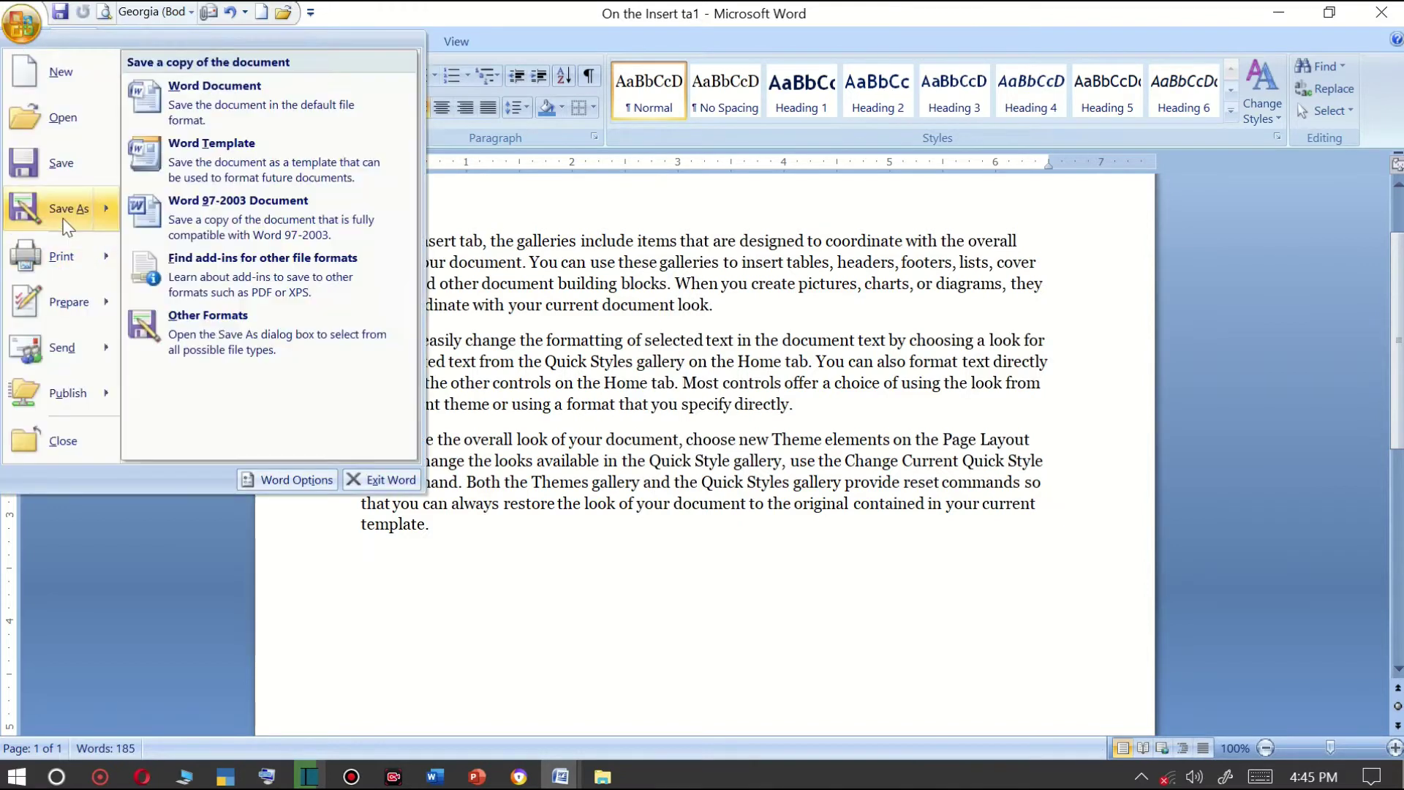
click(688, 354)
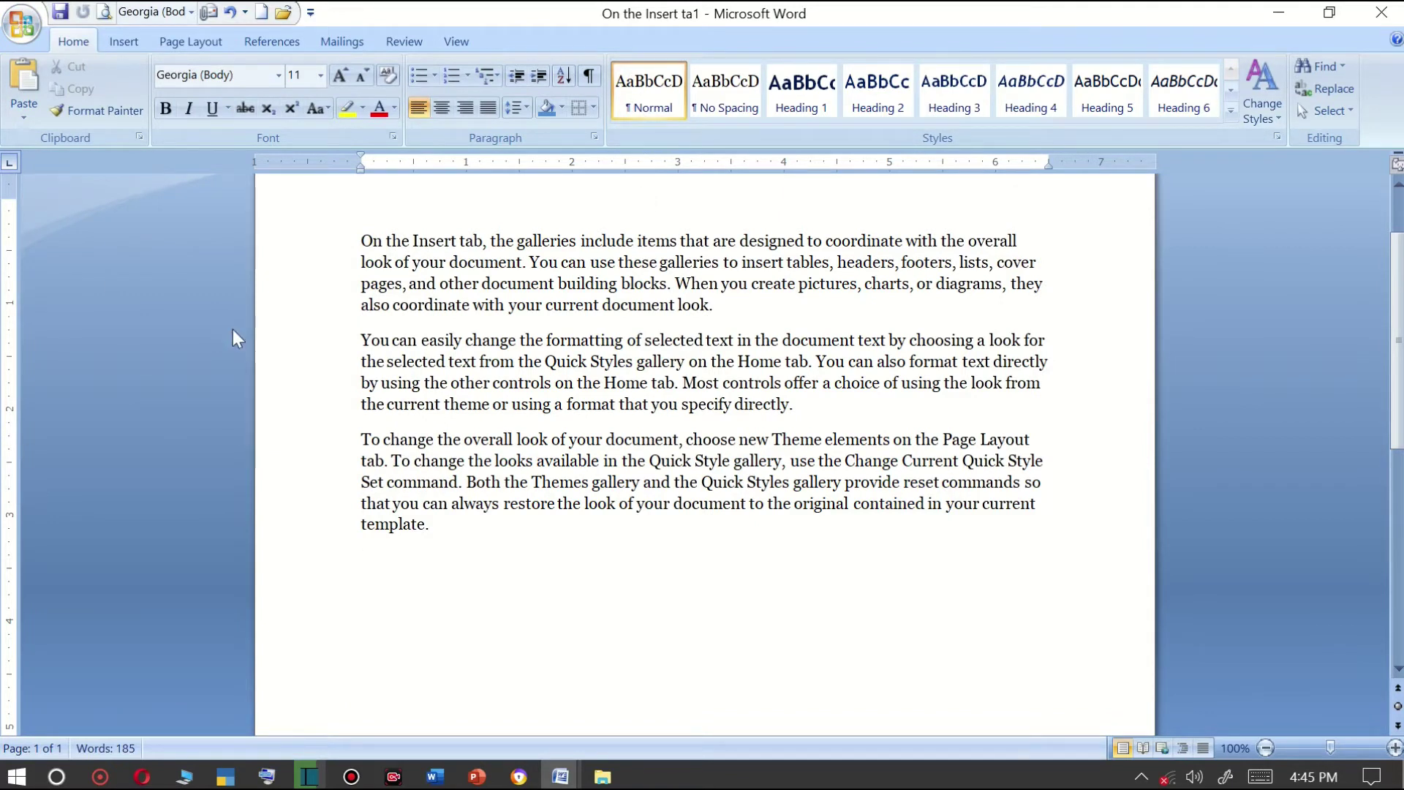
click(29, 28)
mouse_move(68, 209)
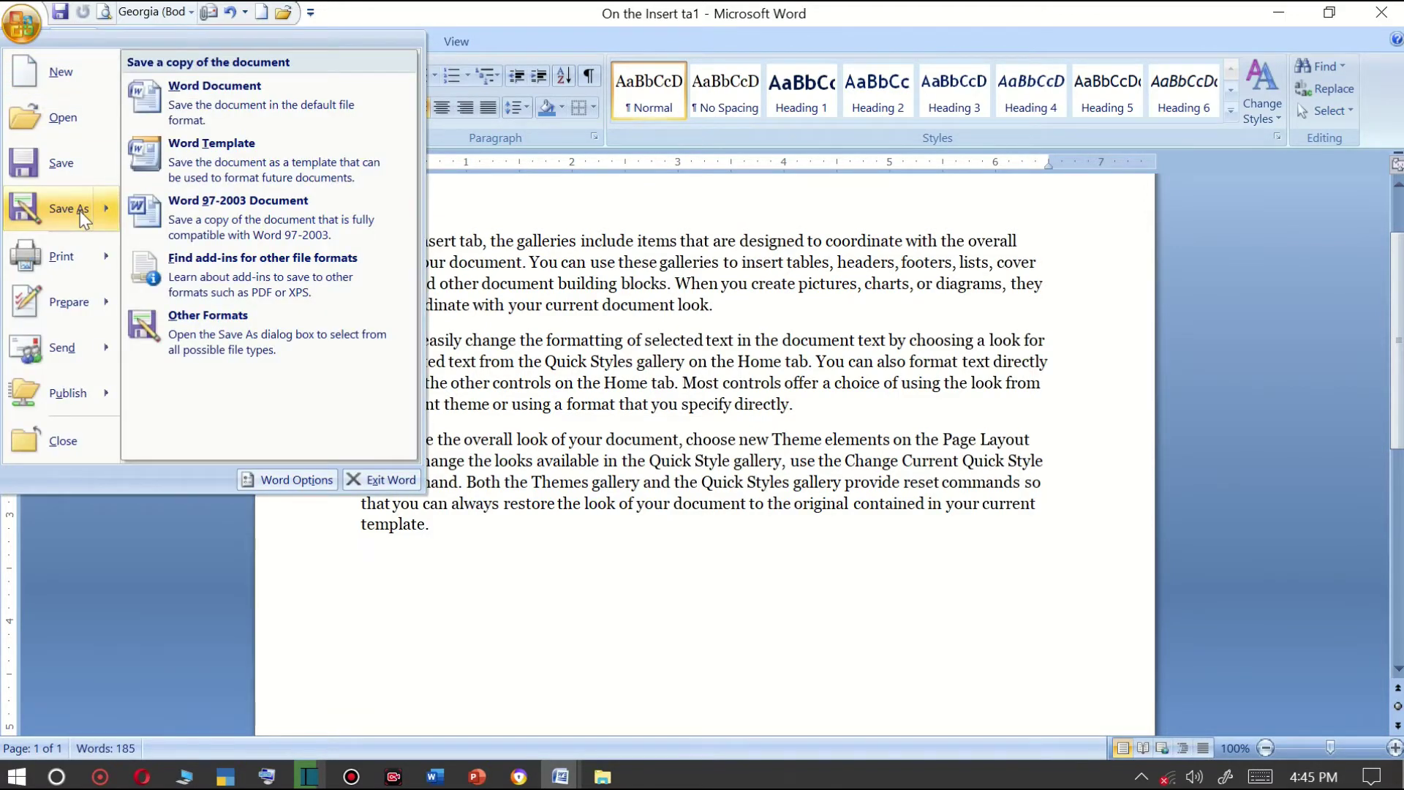
click(80, 211)
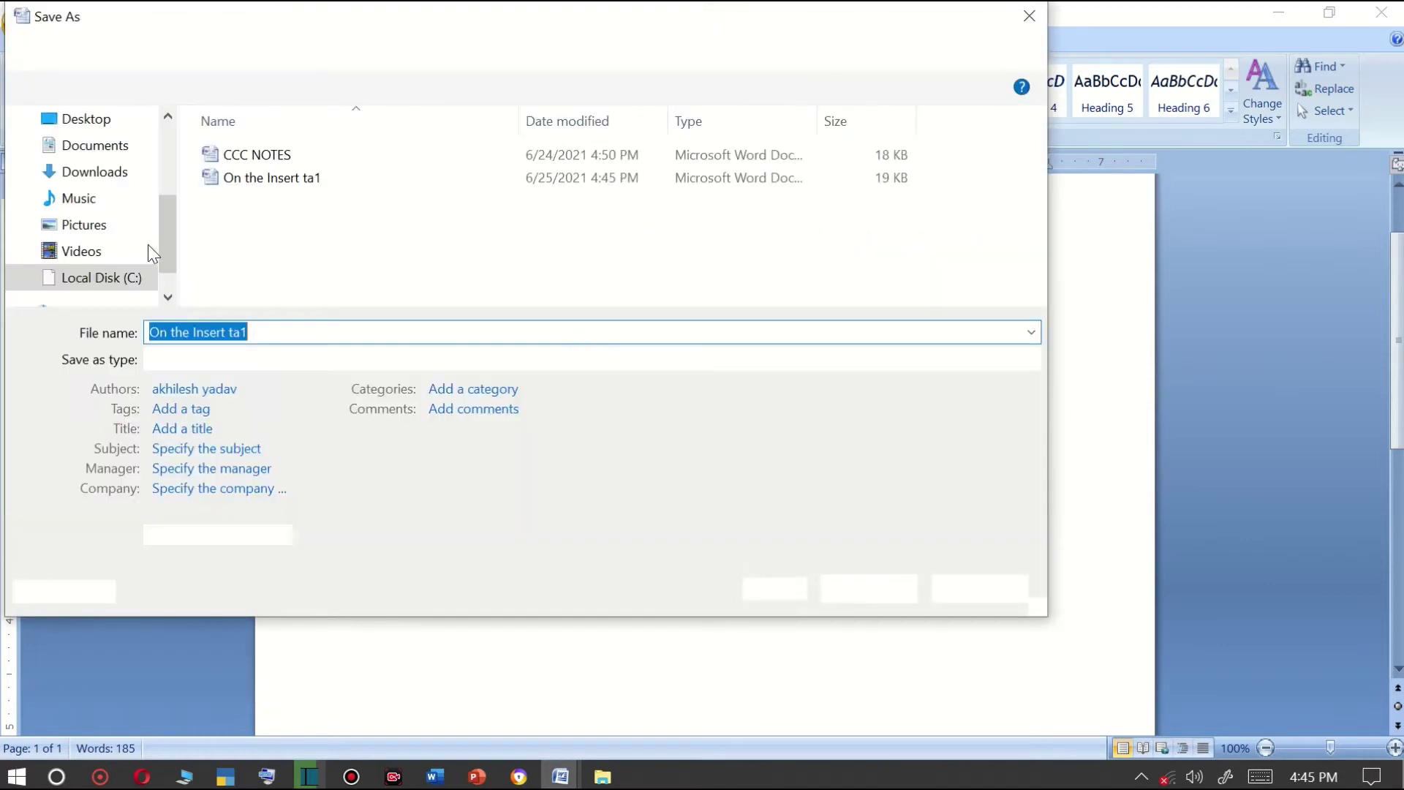
click(86, 121)
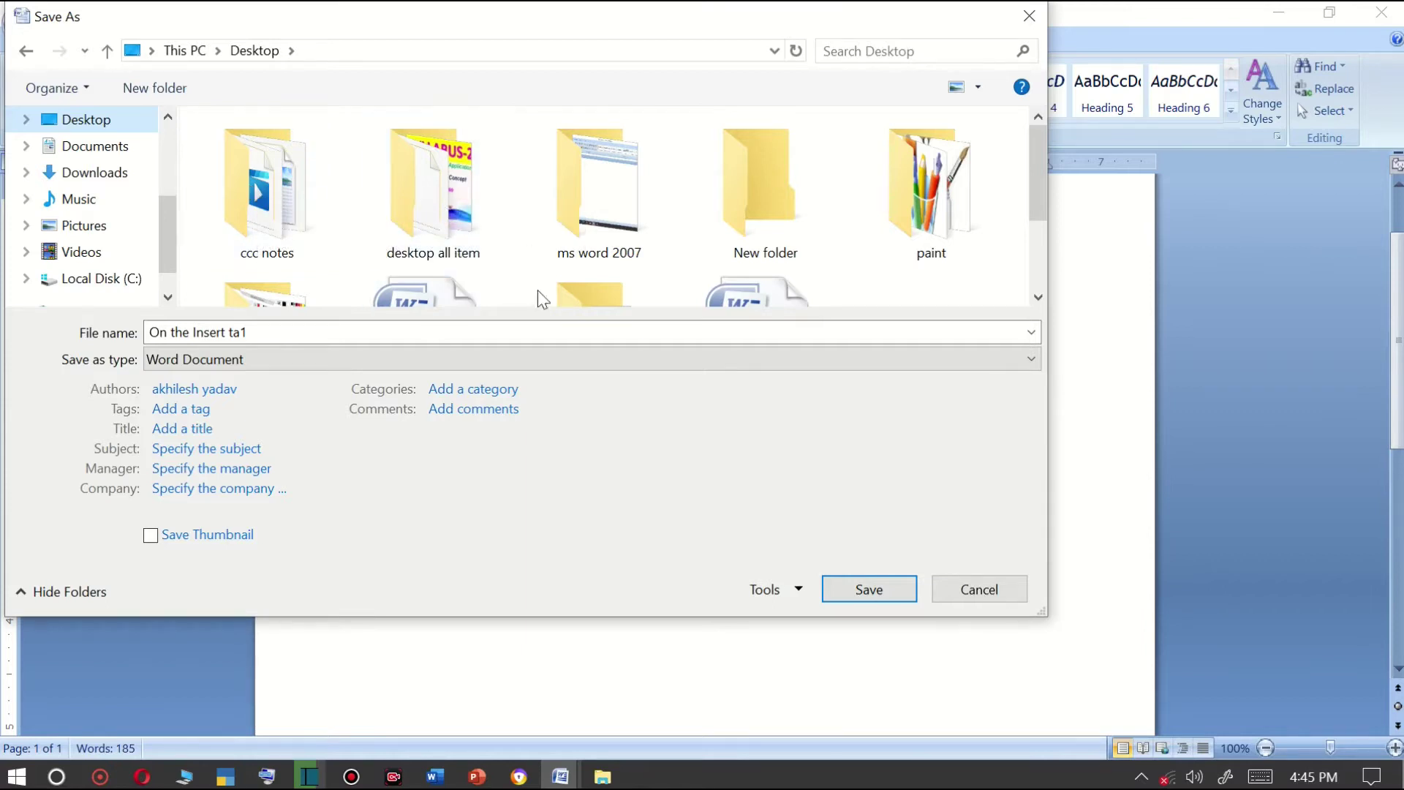
double_click(602, 228)
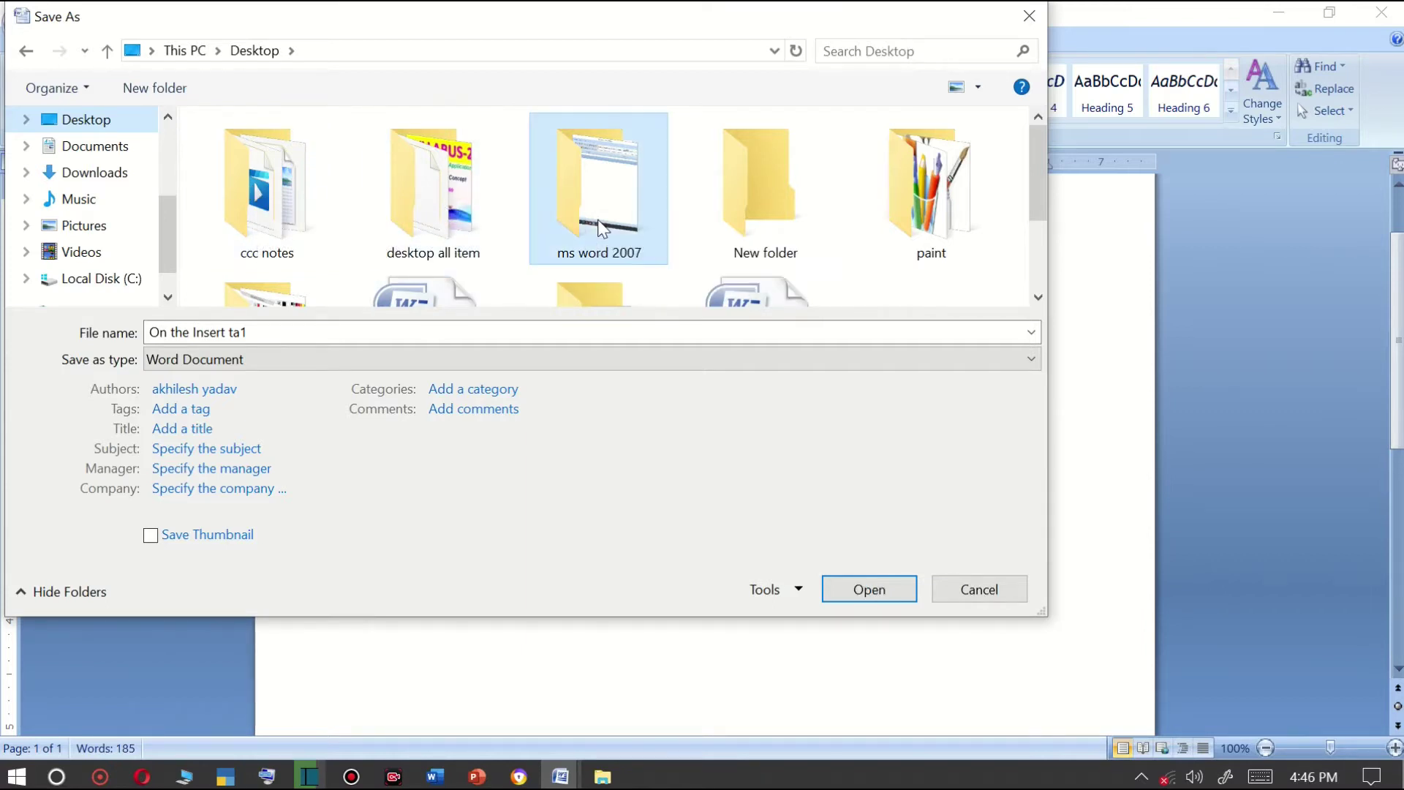
click(298, 332)
click(831, 590)
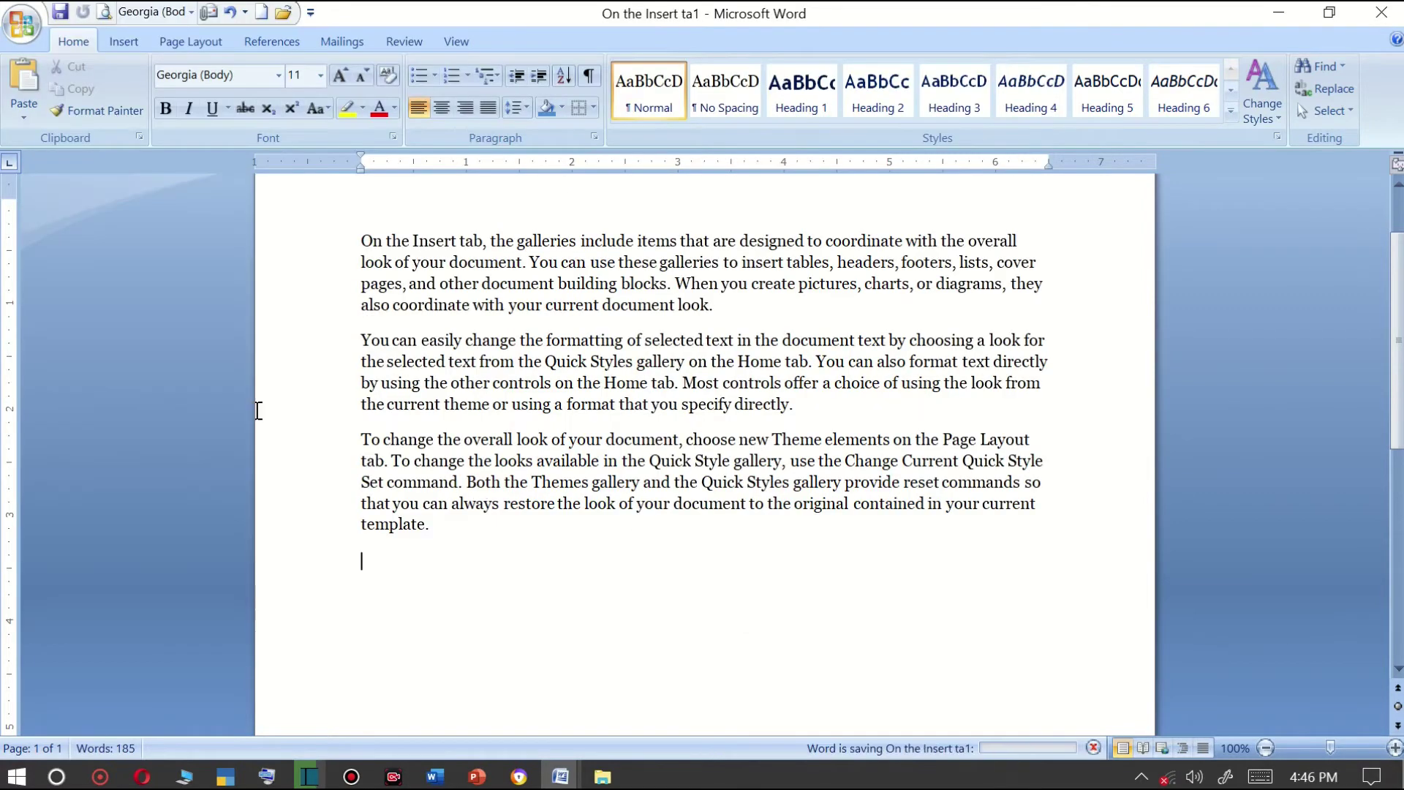
Bring up the Office button's file commands to reach the Print options.
click(28, 25)
click(29, 25)
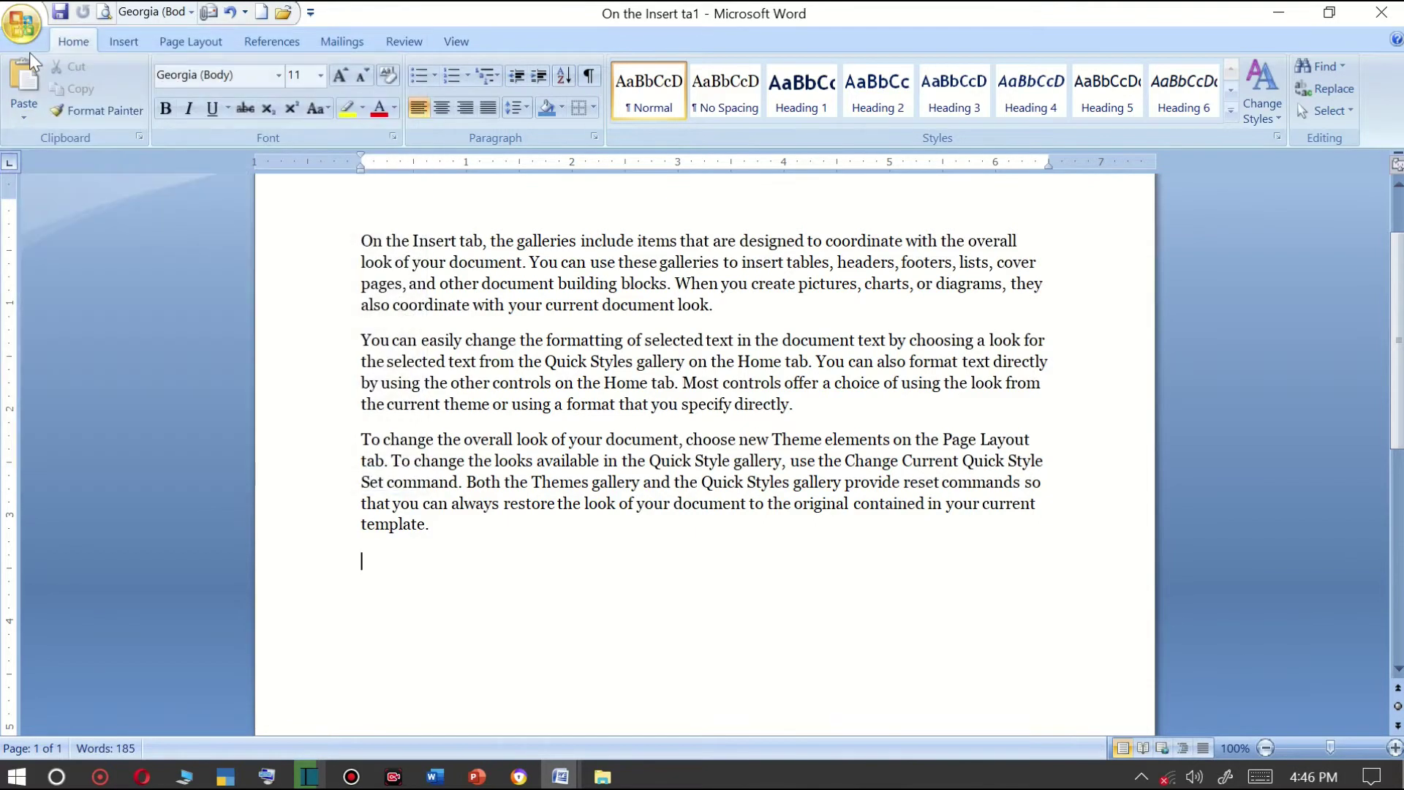
click(27, 38)
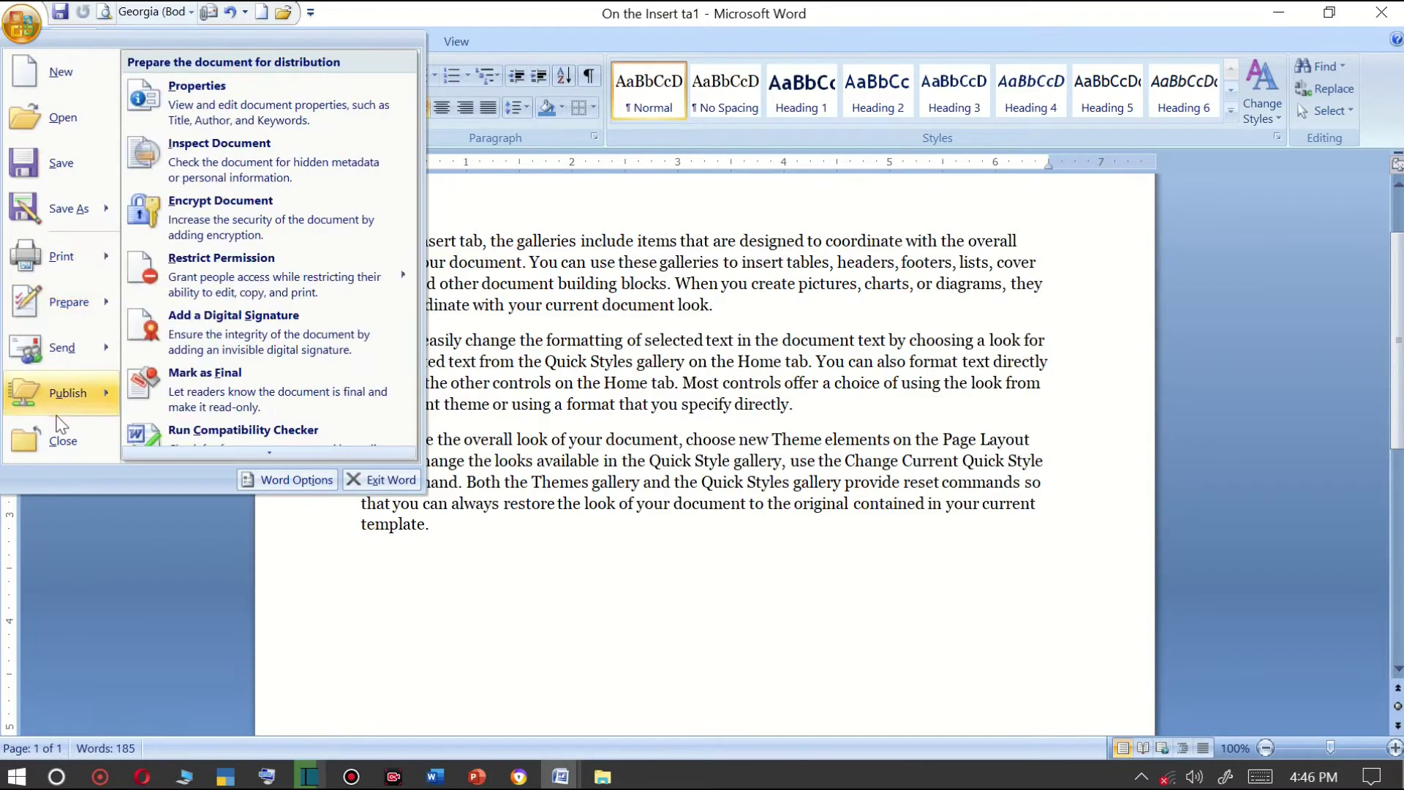
mouse_move(62, 256)
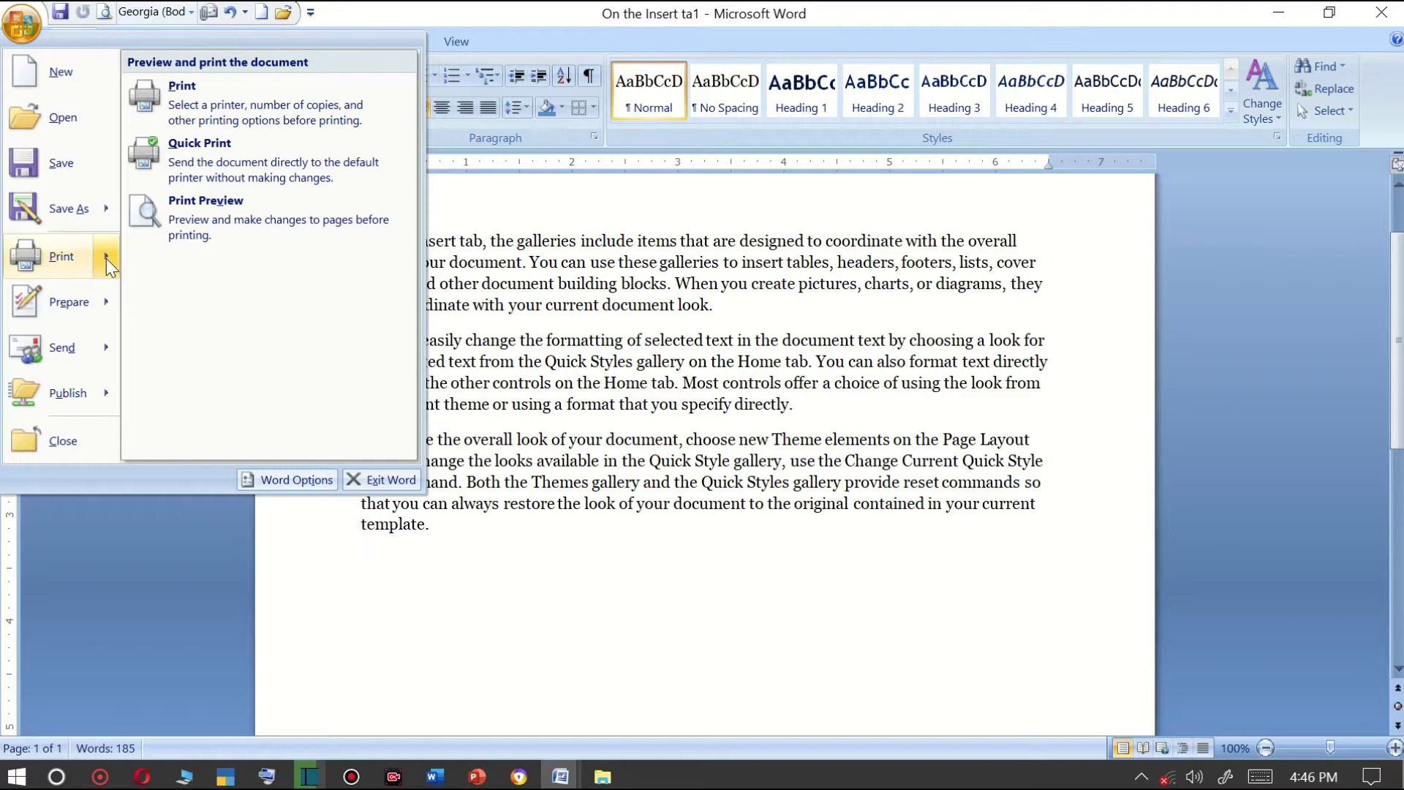
click(195, 100)
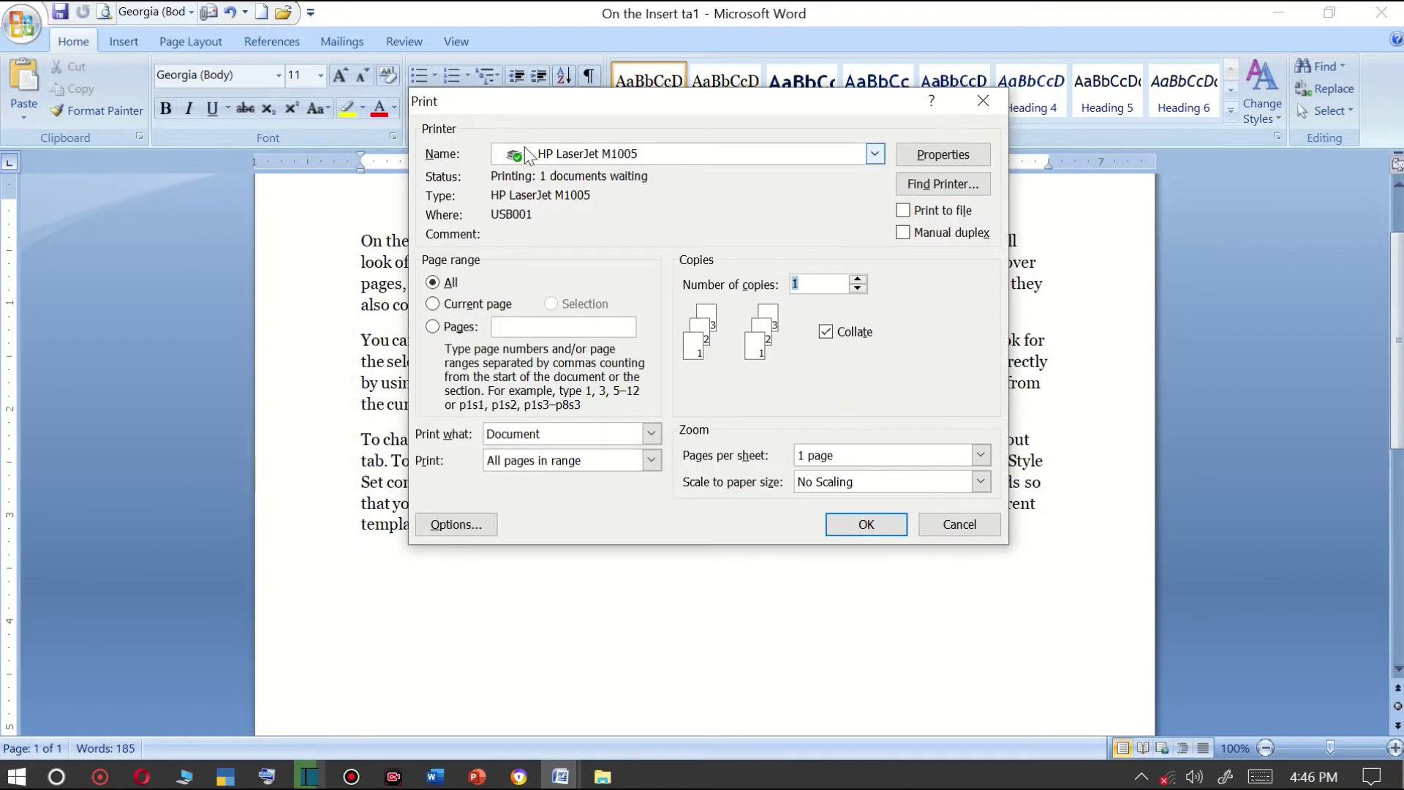
click(526, 154)
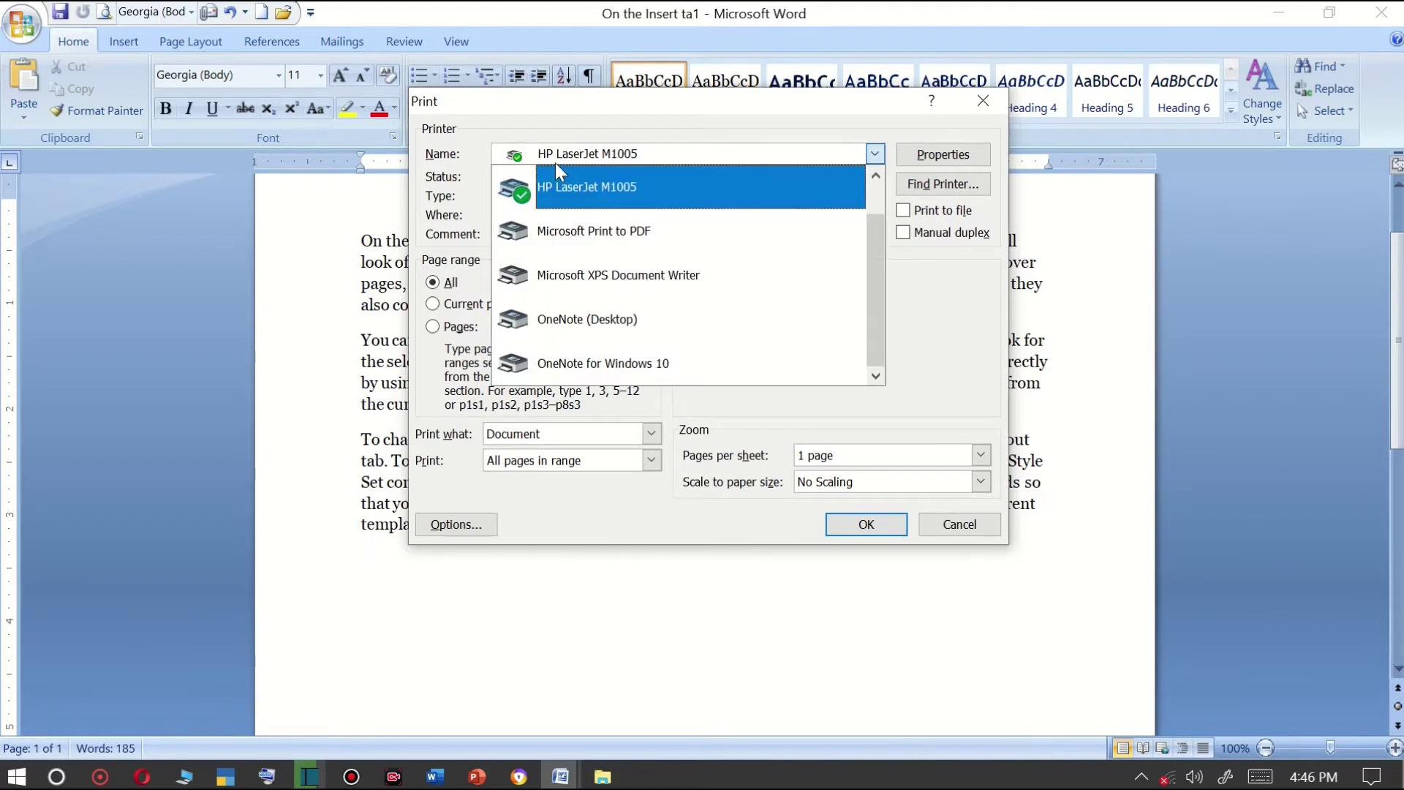
click(555, 182)
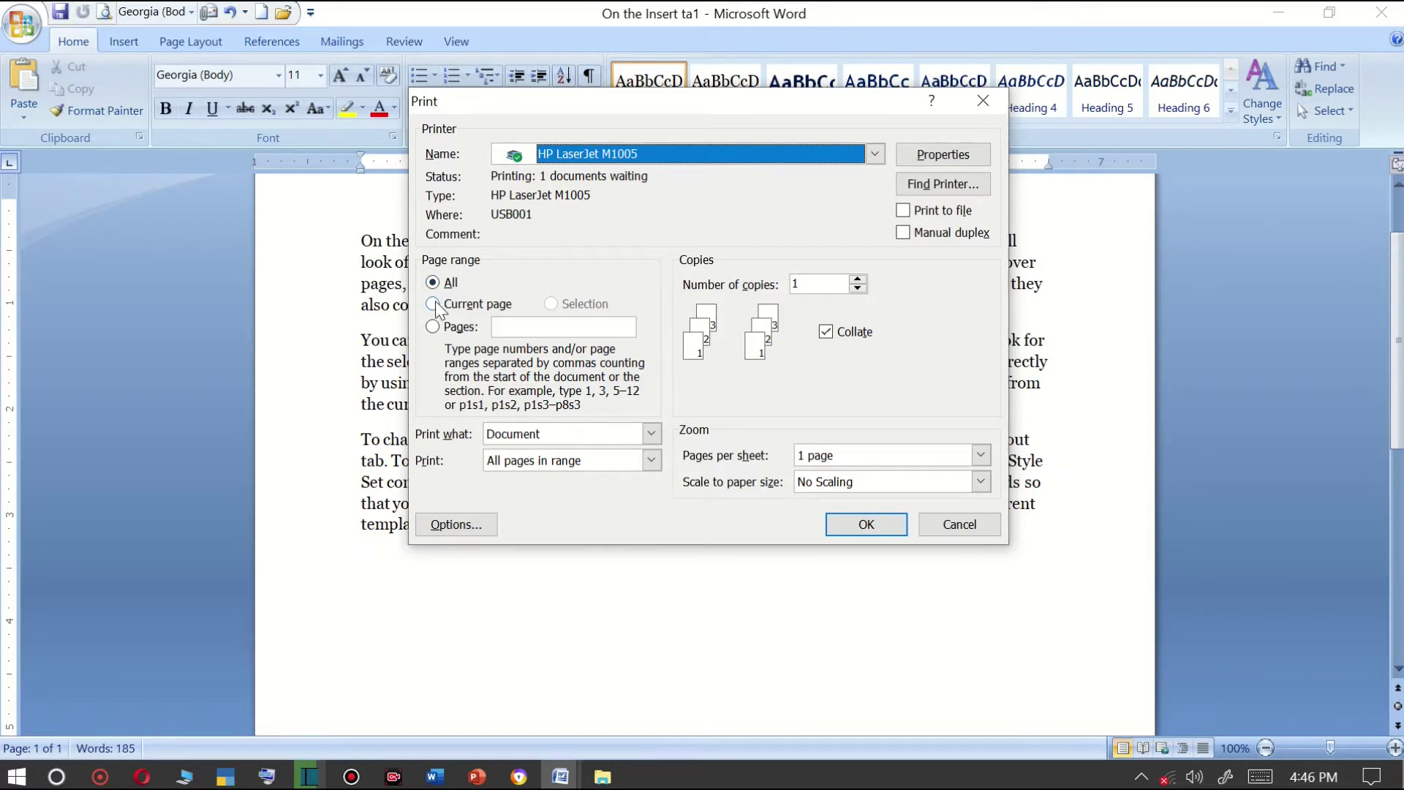
click(433, 304)
click(433, 326)
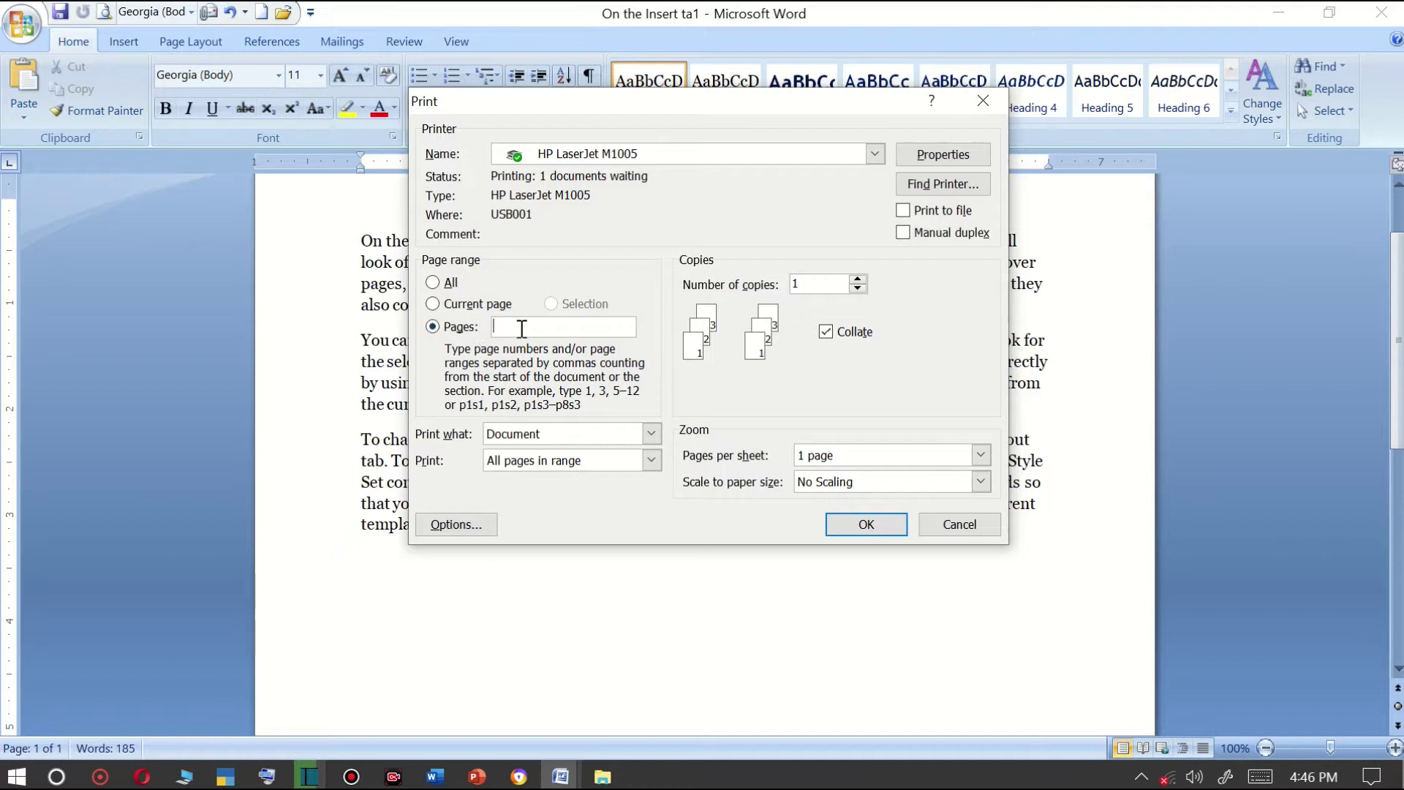
text(1-)
text(5)
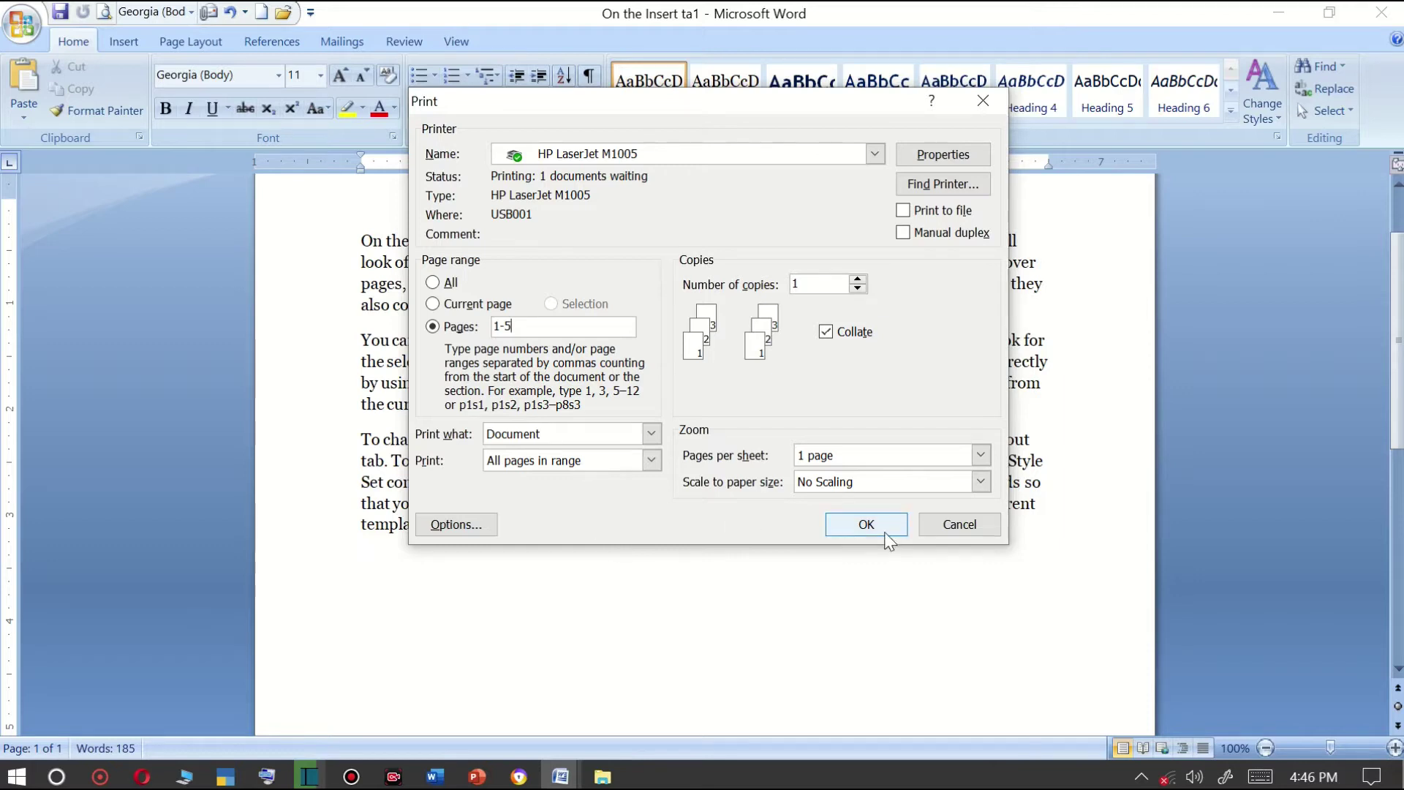
click(975, 533)
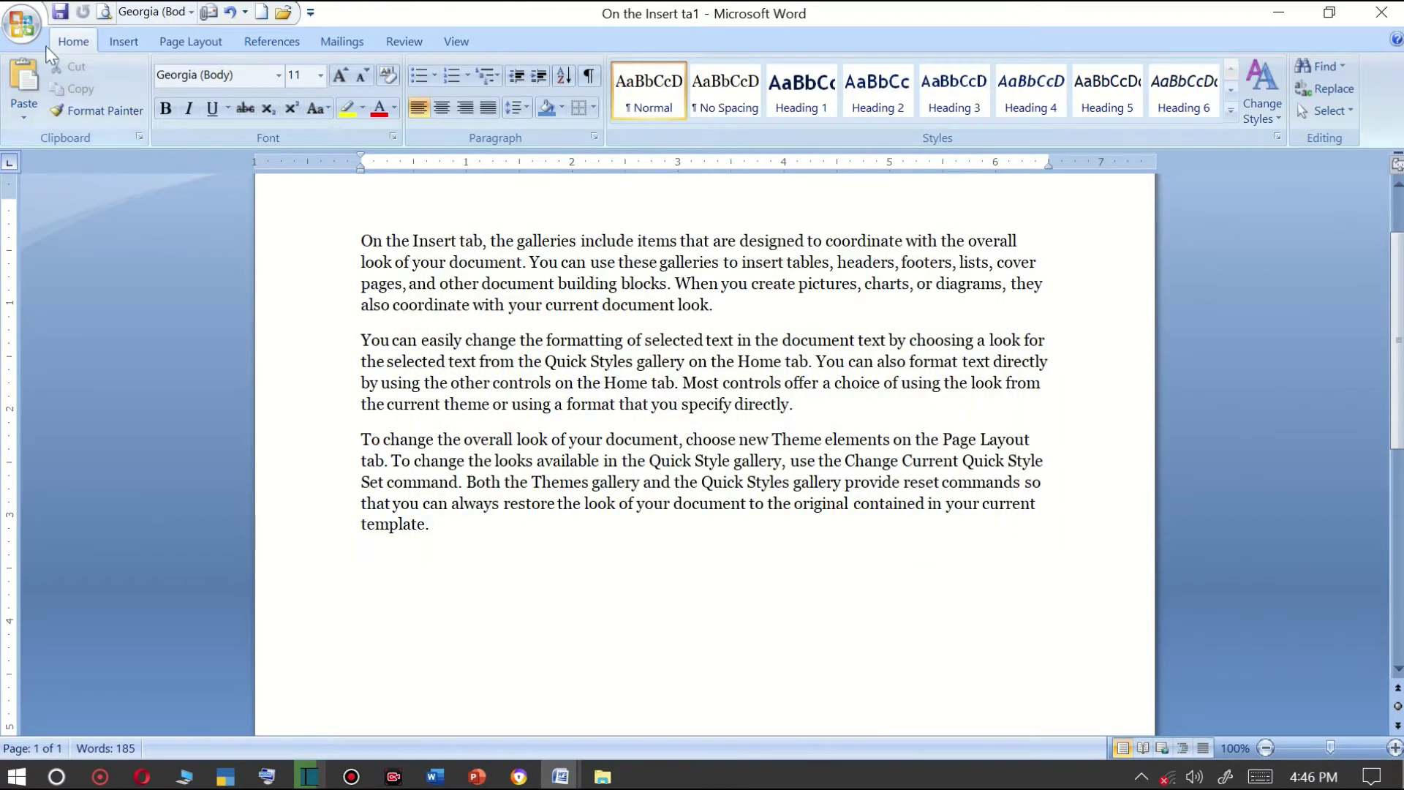
click(32, 28)
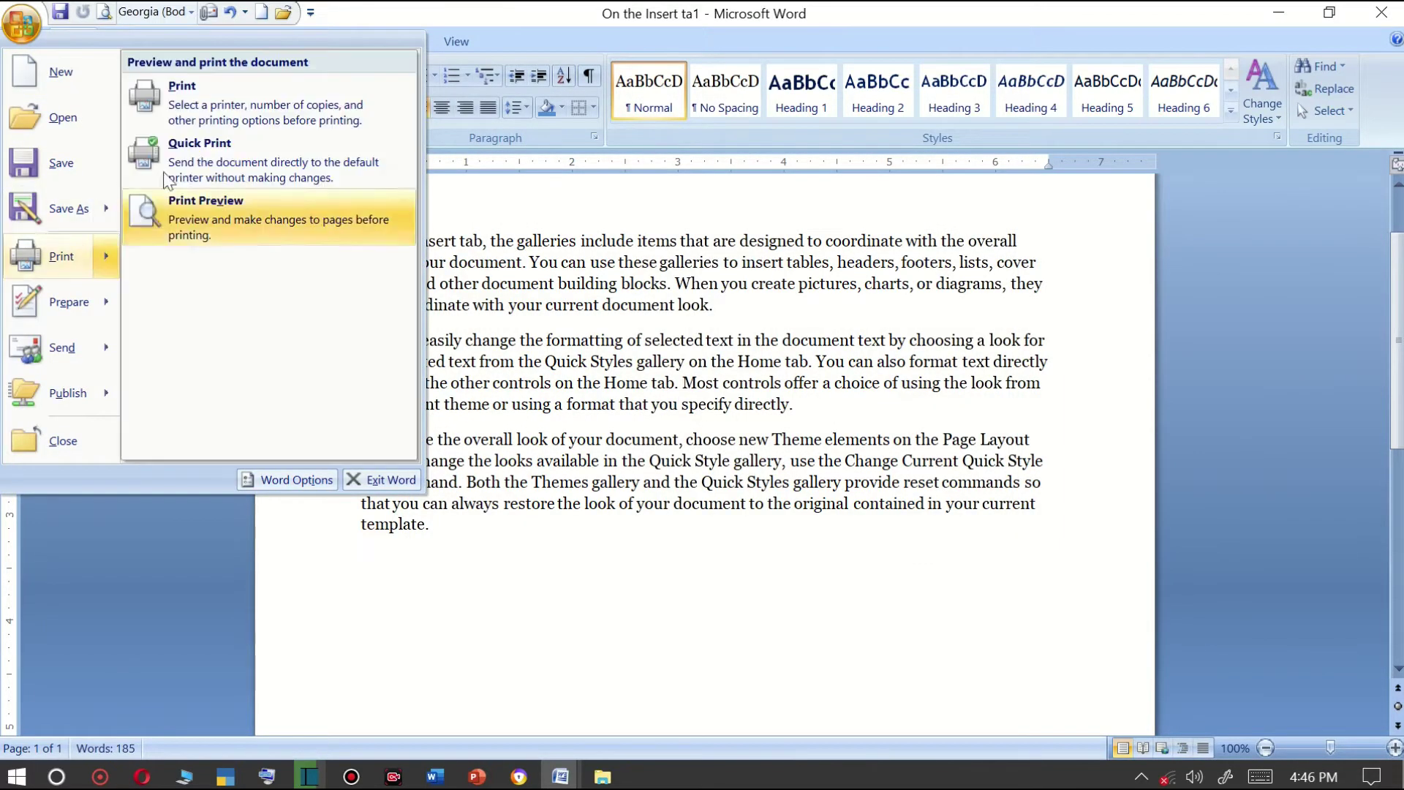
mouse_move(62, 255)
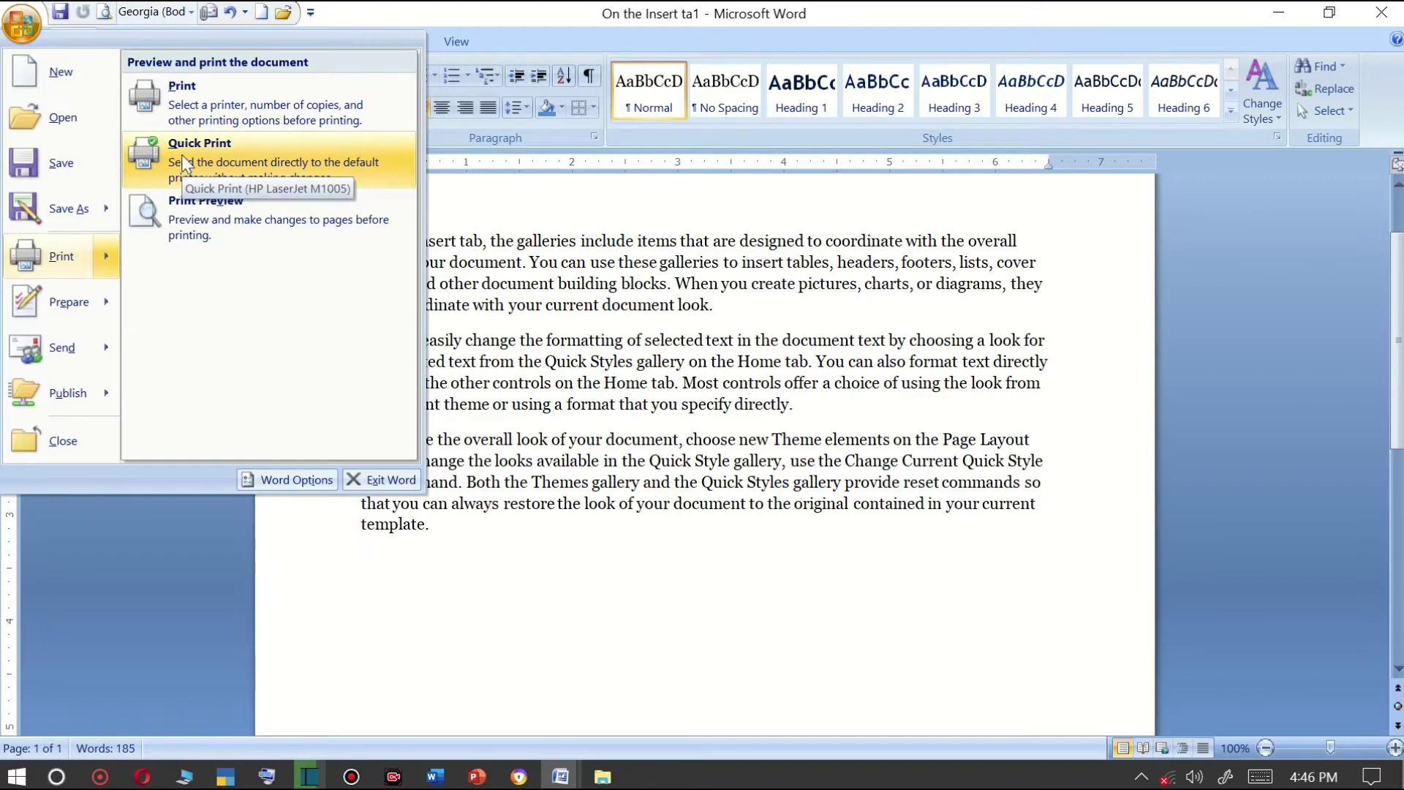
Show the page in Print Preview, then close the preview to resume editing.
click(191, 203)
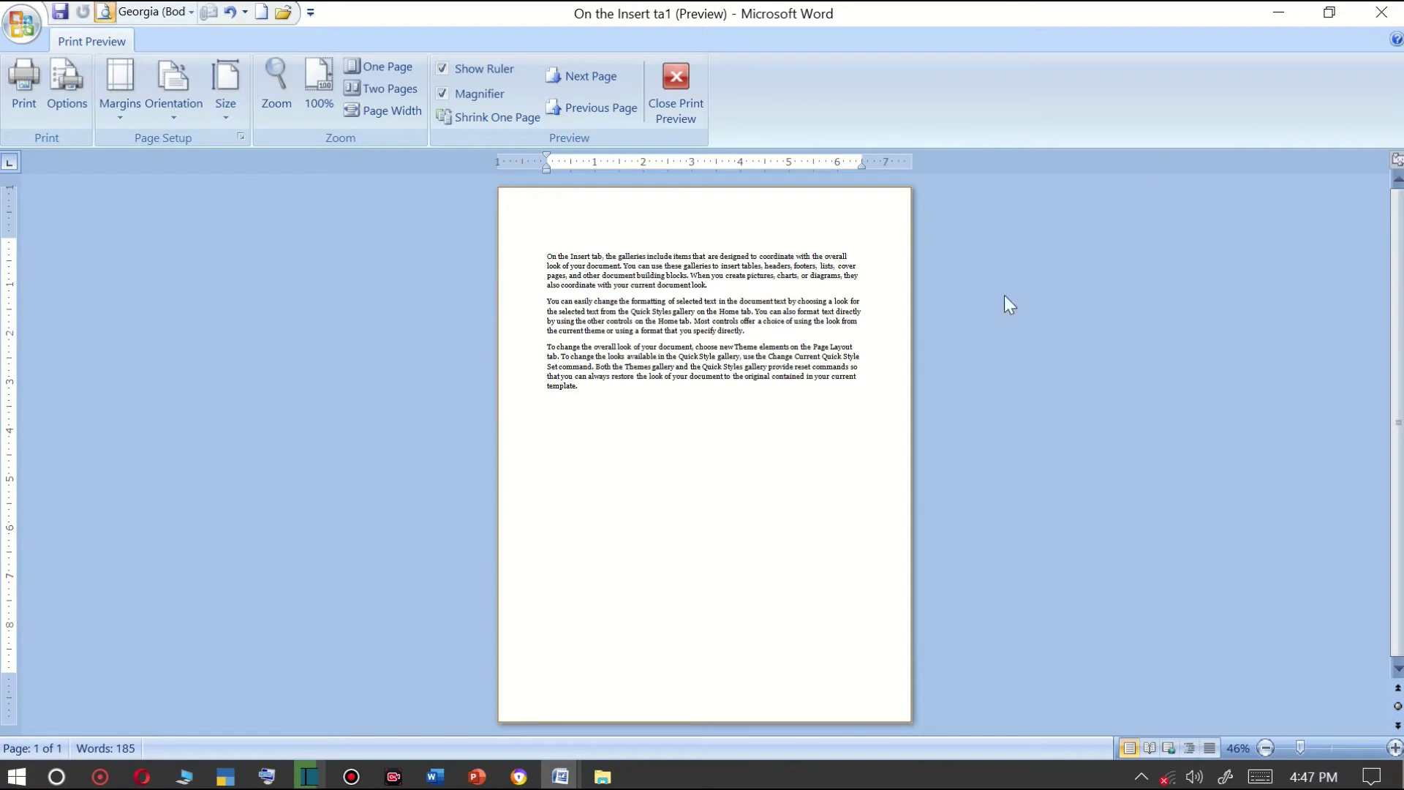
click(677, 91)
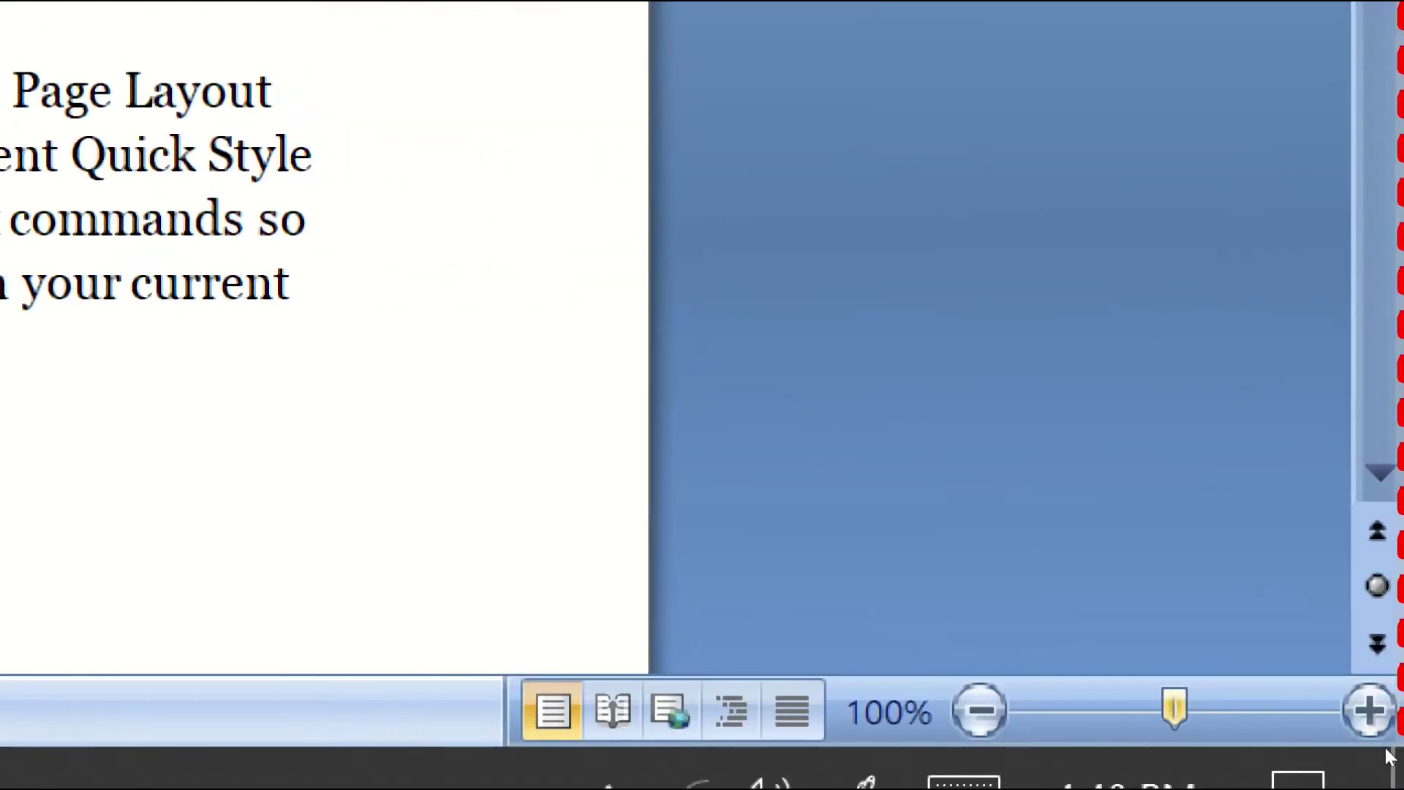
click(1369, 710)
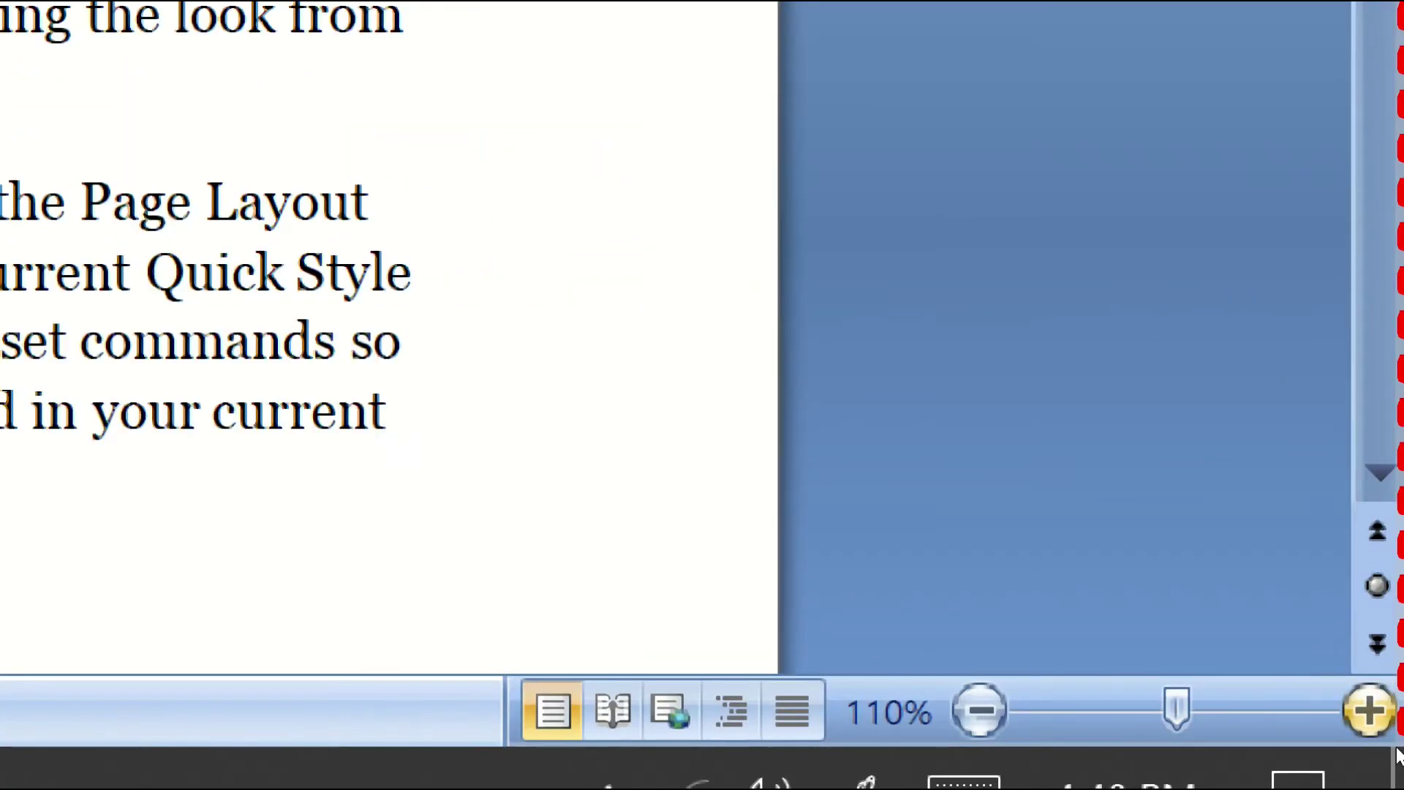
click(980, 710)
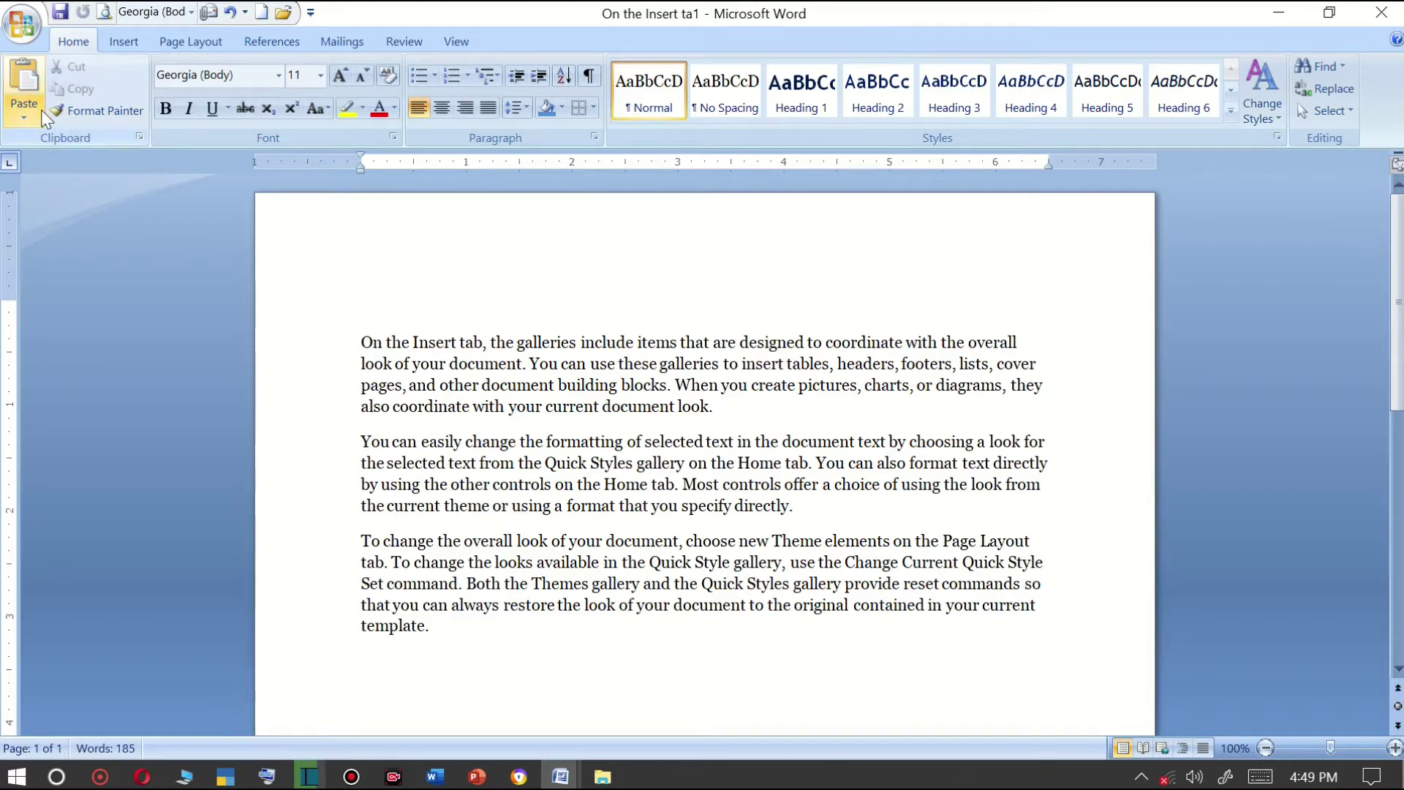
Break 'On the Insert tab' onto its own first line, delete its comma, and select it.
click(490, 343)
key(Return)
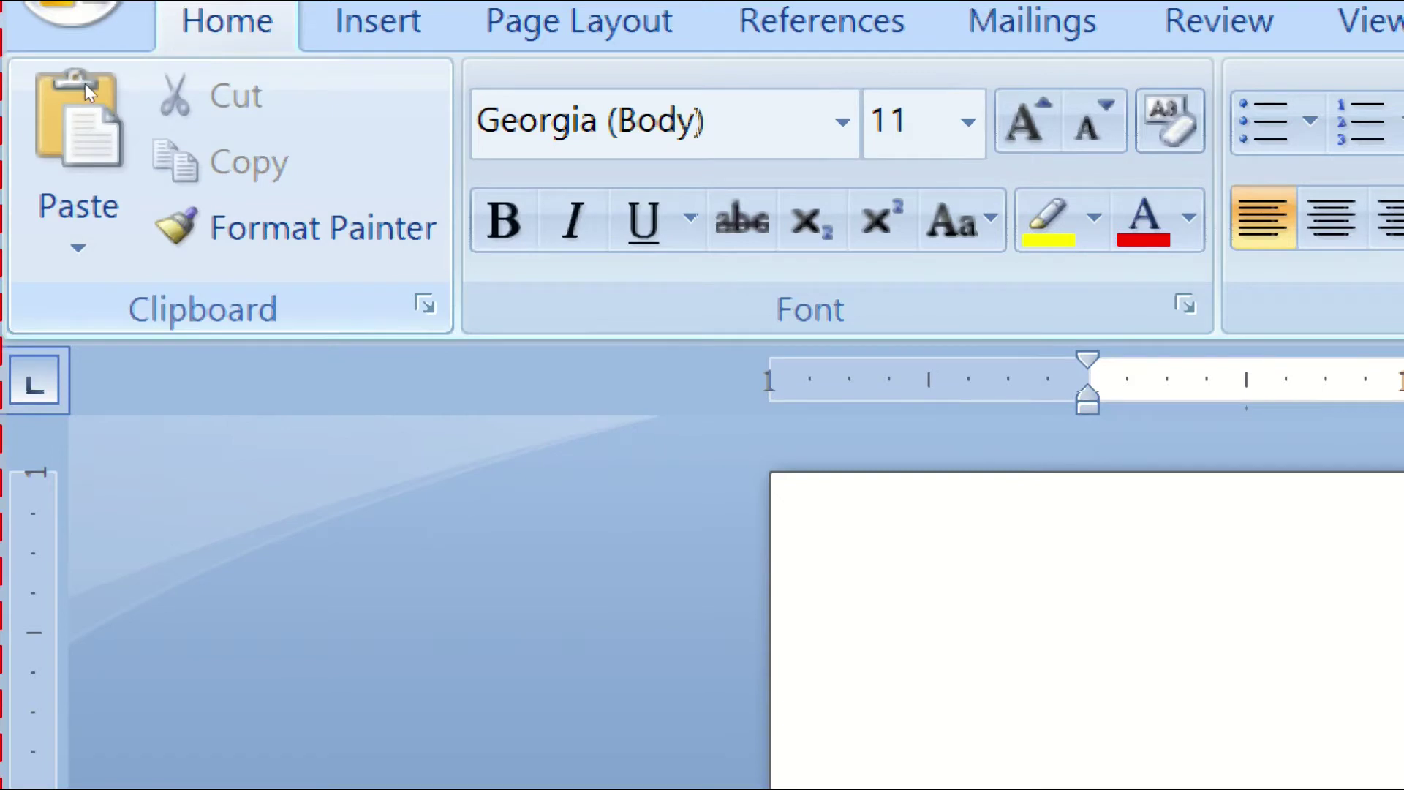
click(197, 233)
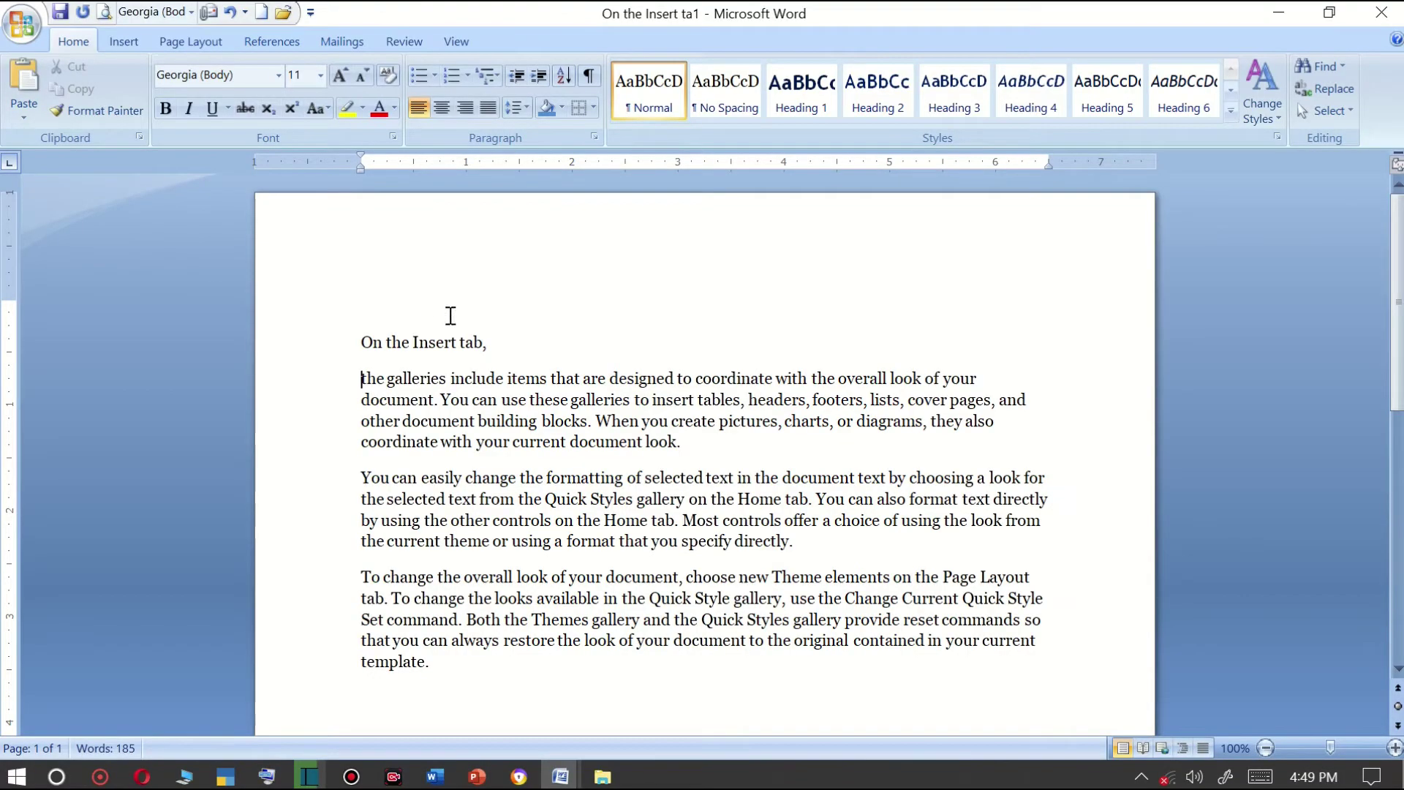
drag(487, 344, 380, 350)
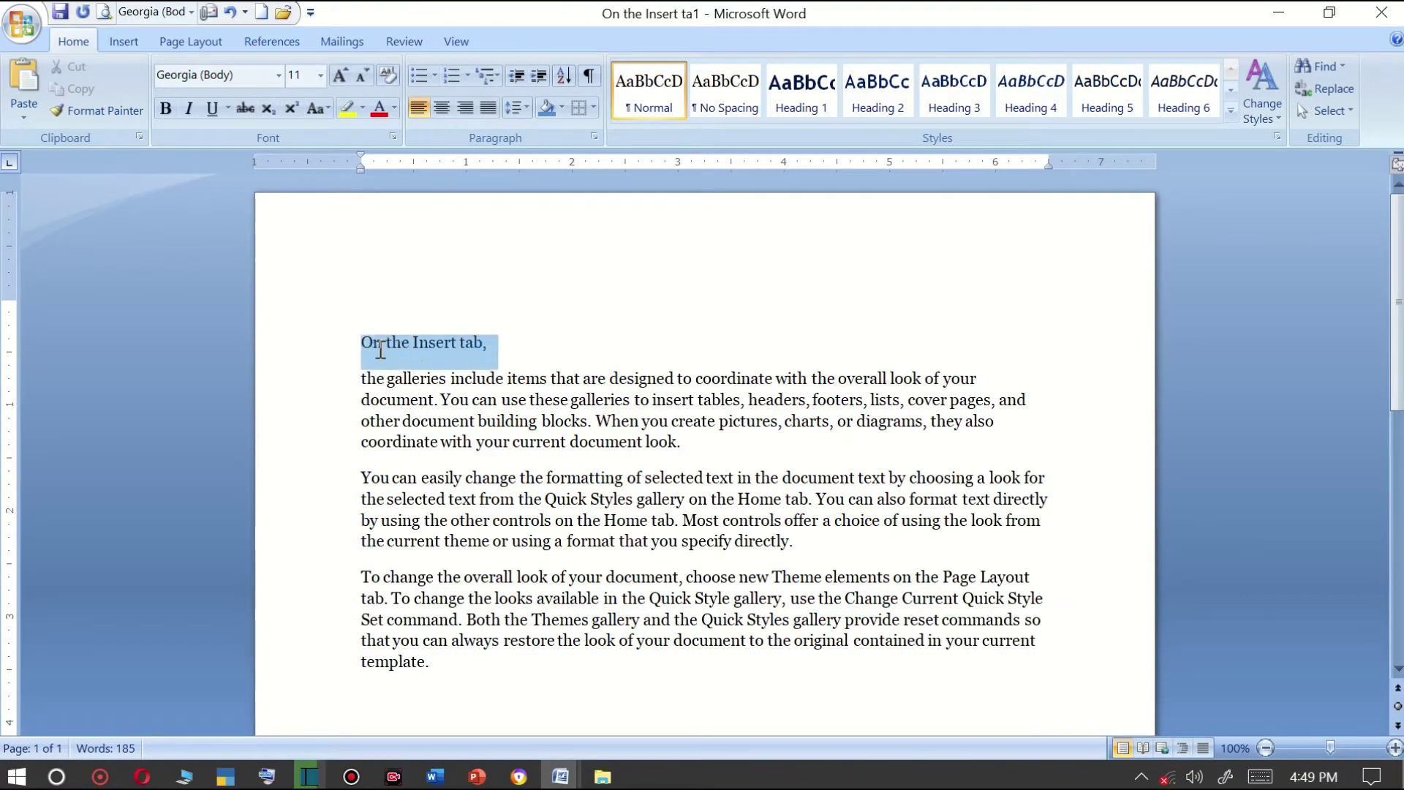
click(494, 343)
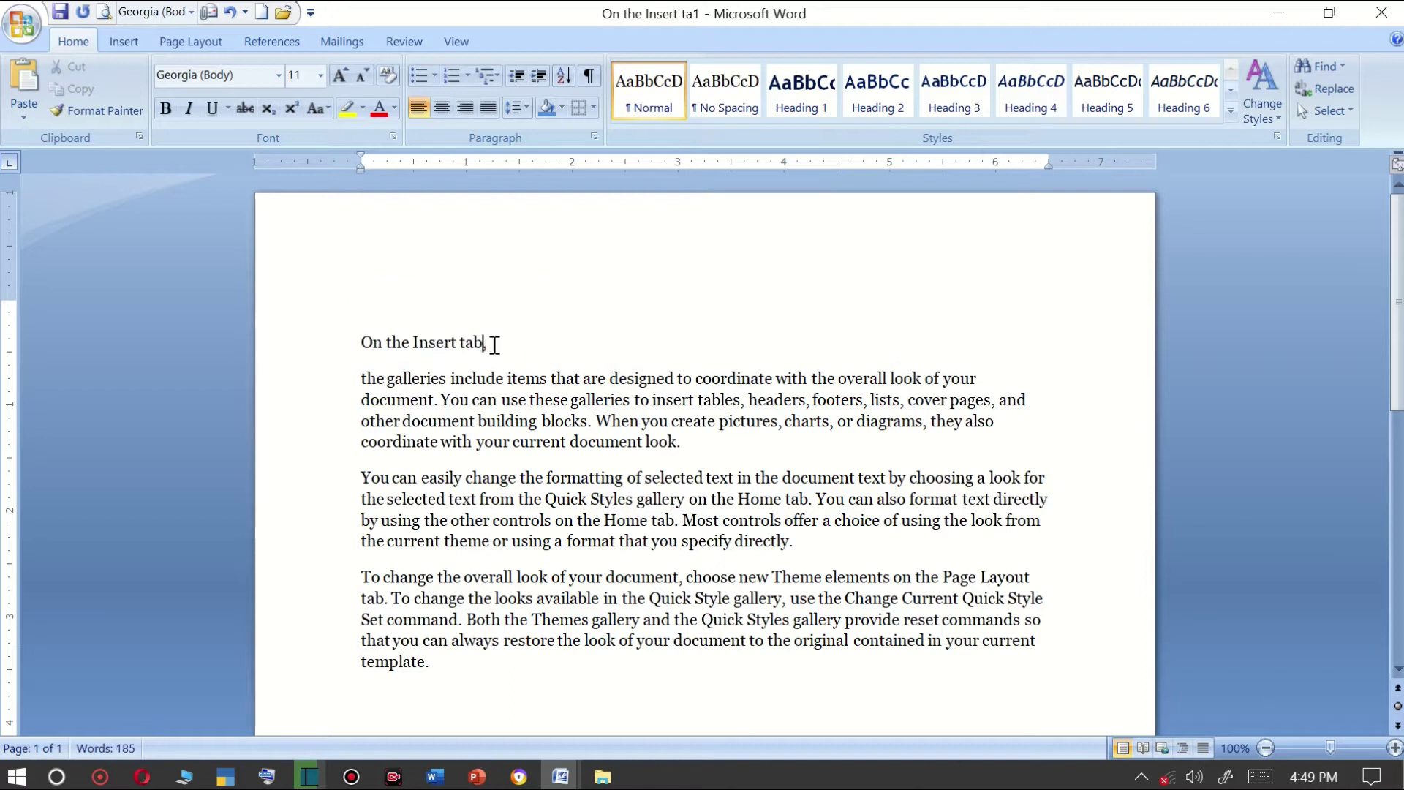
key(BackSpace)
key(BackSpace)
drag(484, 344, 357, 344)
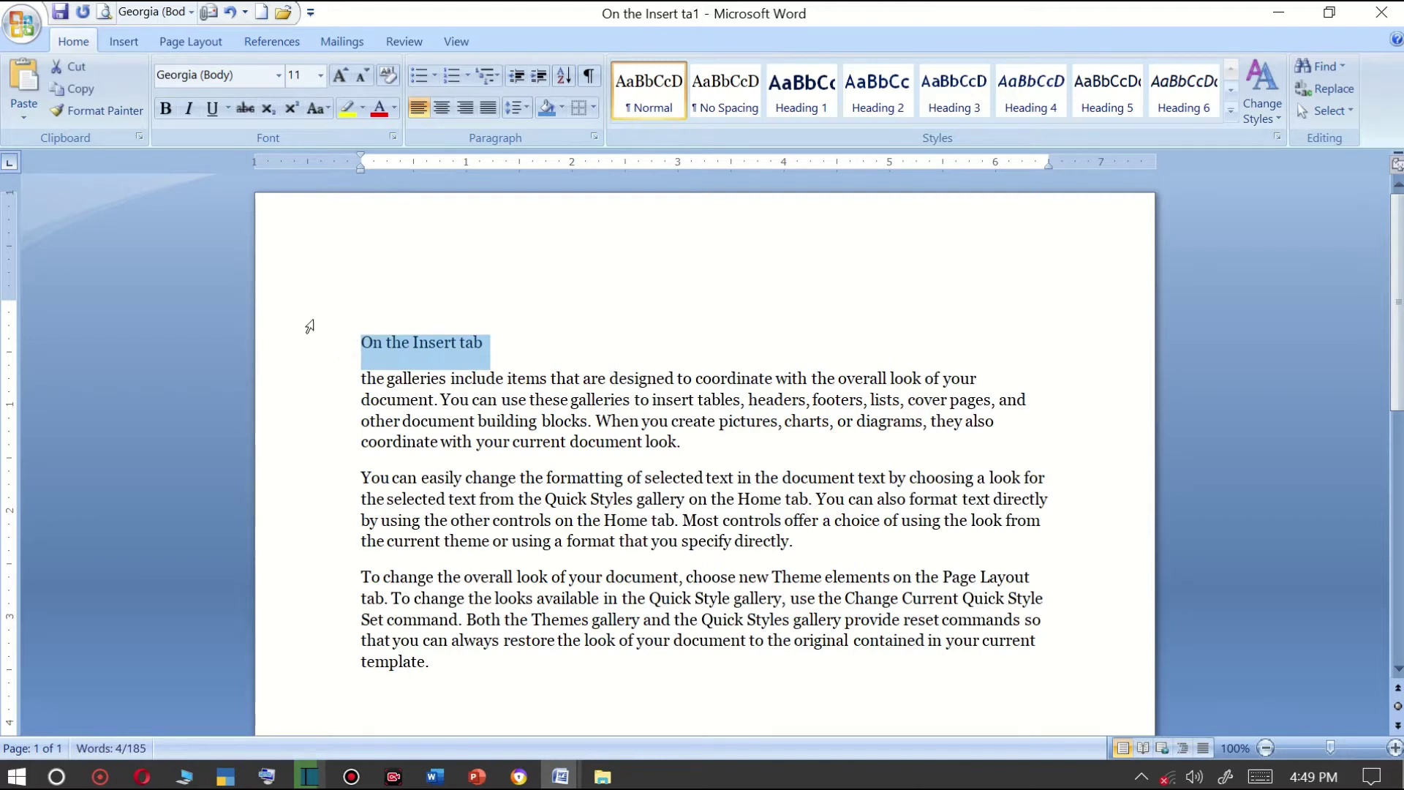
Format the 'On the Insert tab' line as 48 pt bold, italic and underlined.
click(342, 77)
click(340, 77)
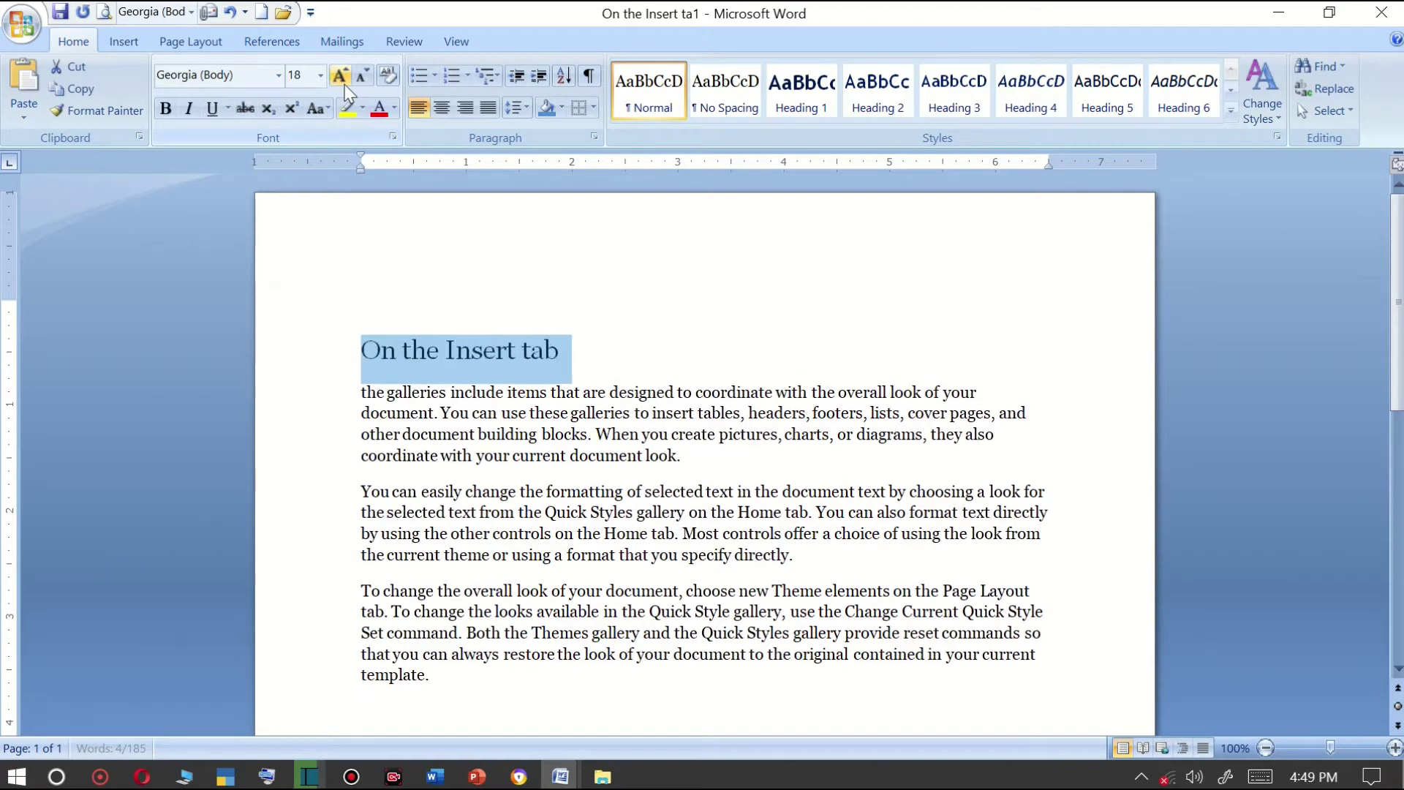
click(341, 77)
click(341, 77)
click(341, 77)
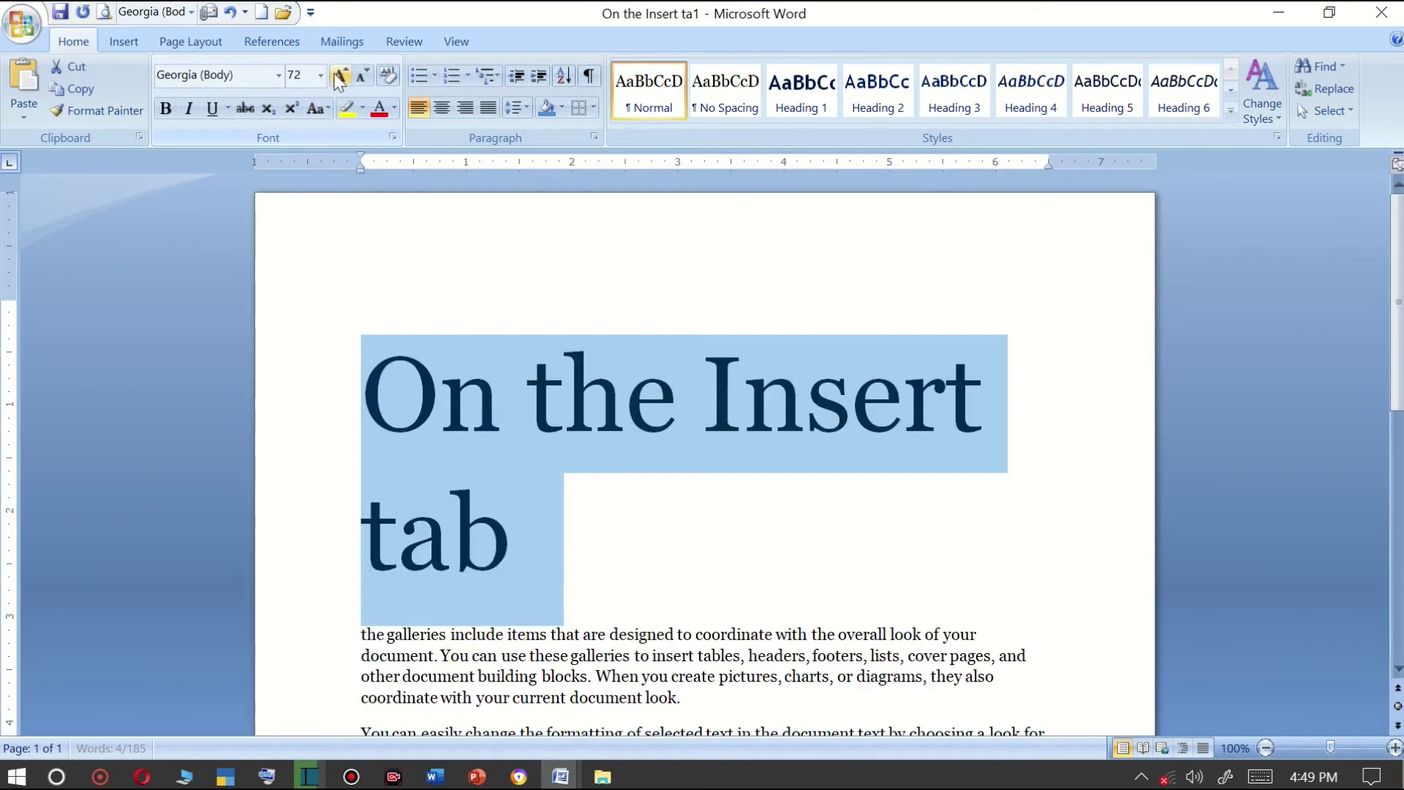
click(357, 79)
click(165, 109)
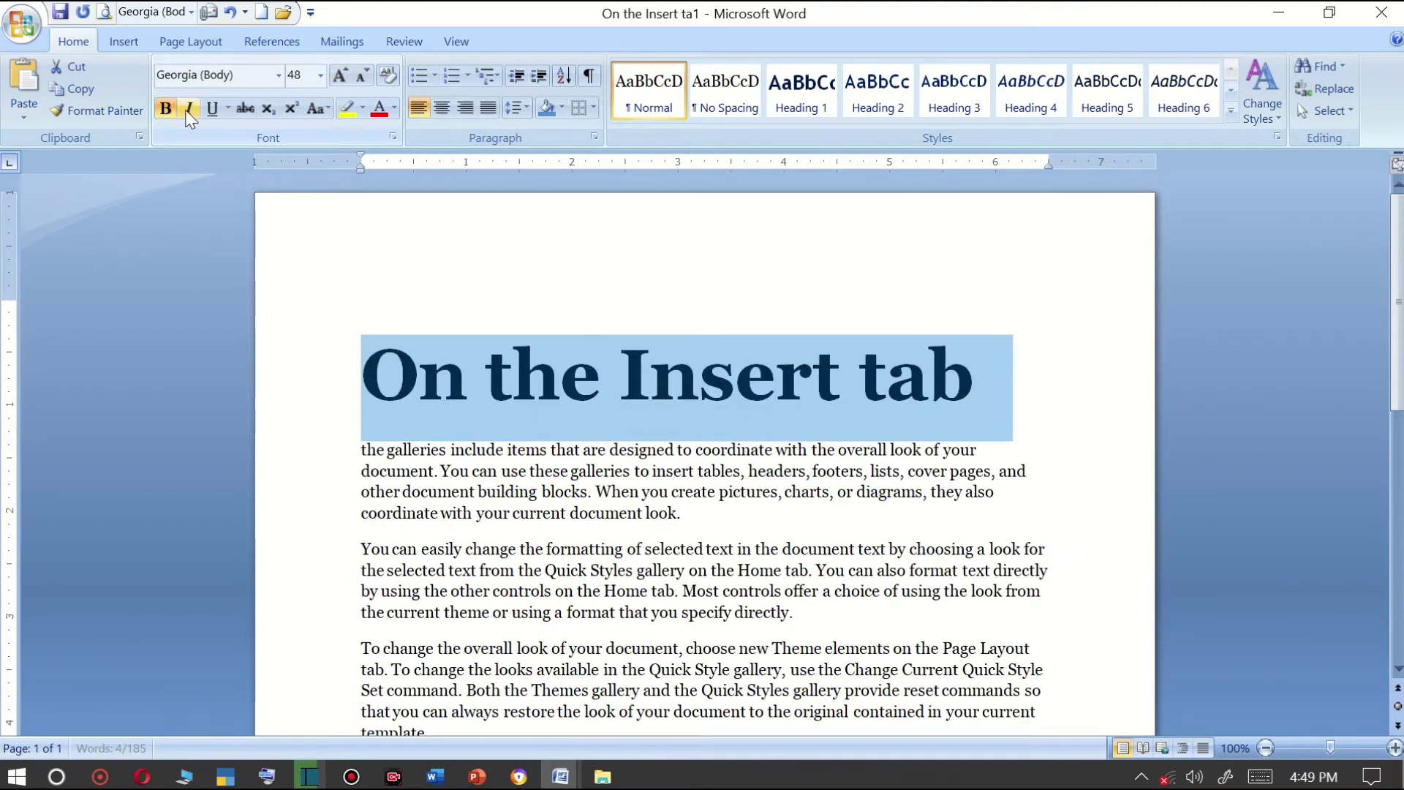
click(189, 109)
click(212, 109)
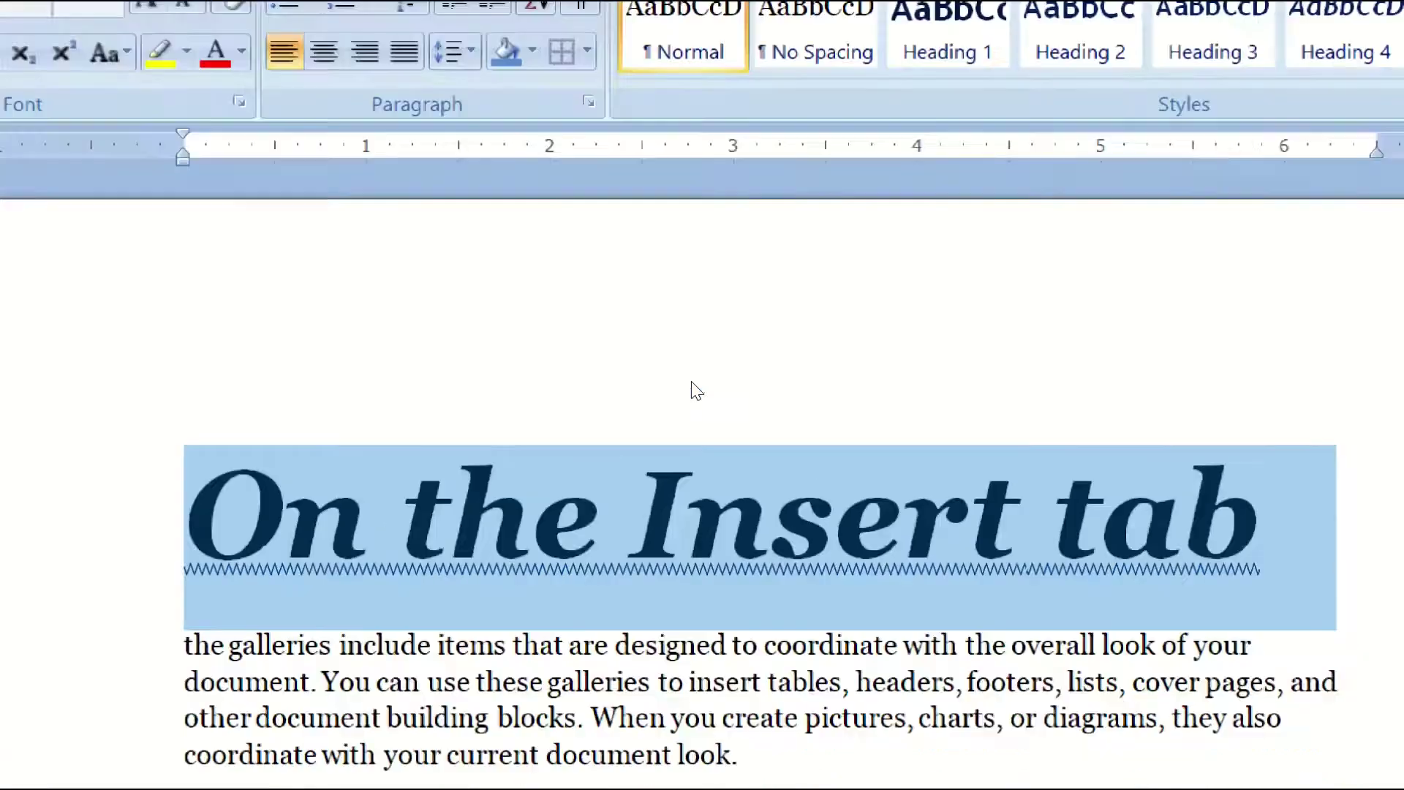
Cut the heading and paste it below the final paragraph ending 'template.'.
scroll(669, 430, down, 2)
scroll(637, 351, down, 1)
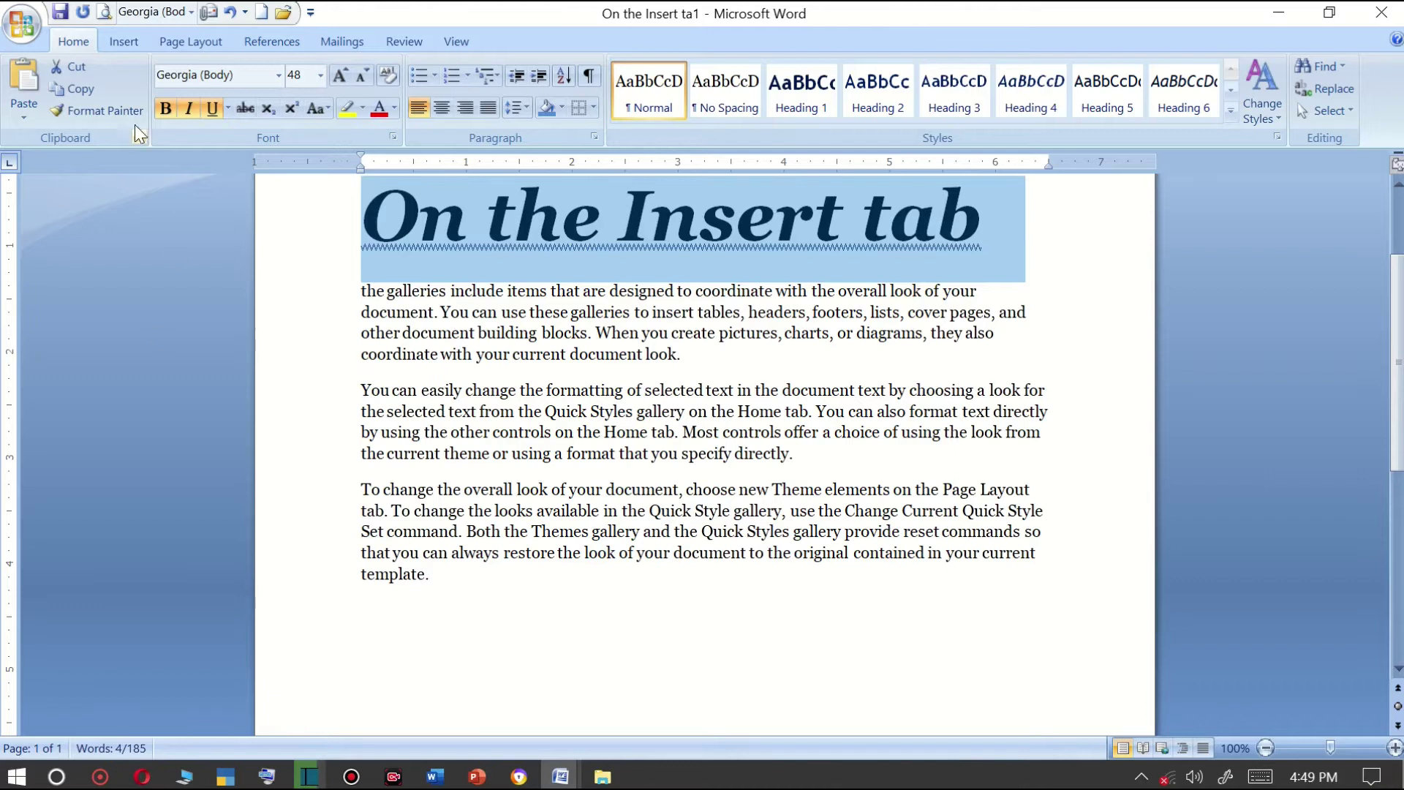
click(82, 67)
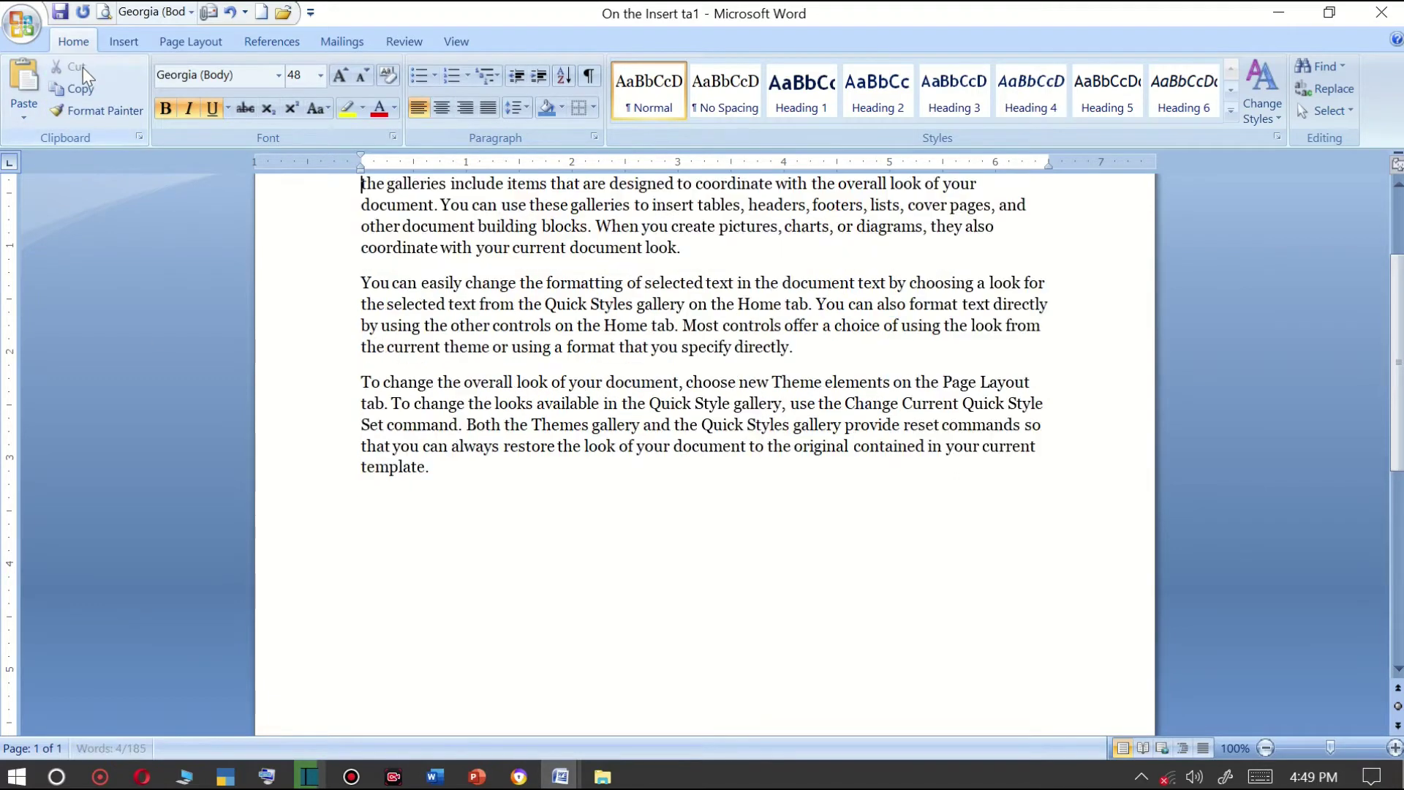
click(398, 516)
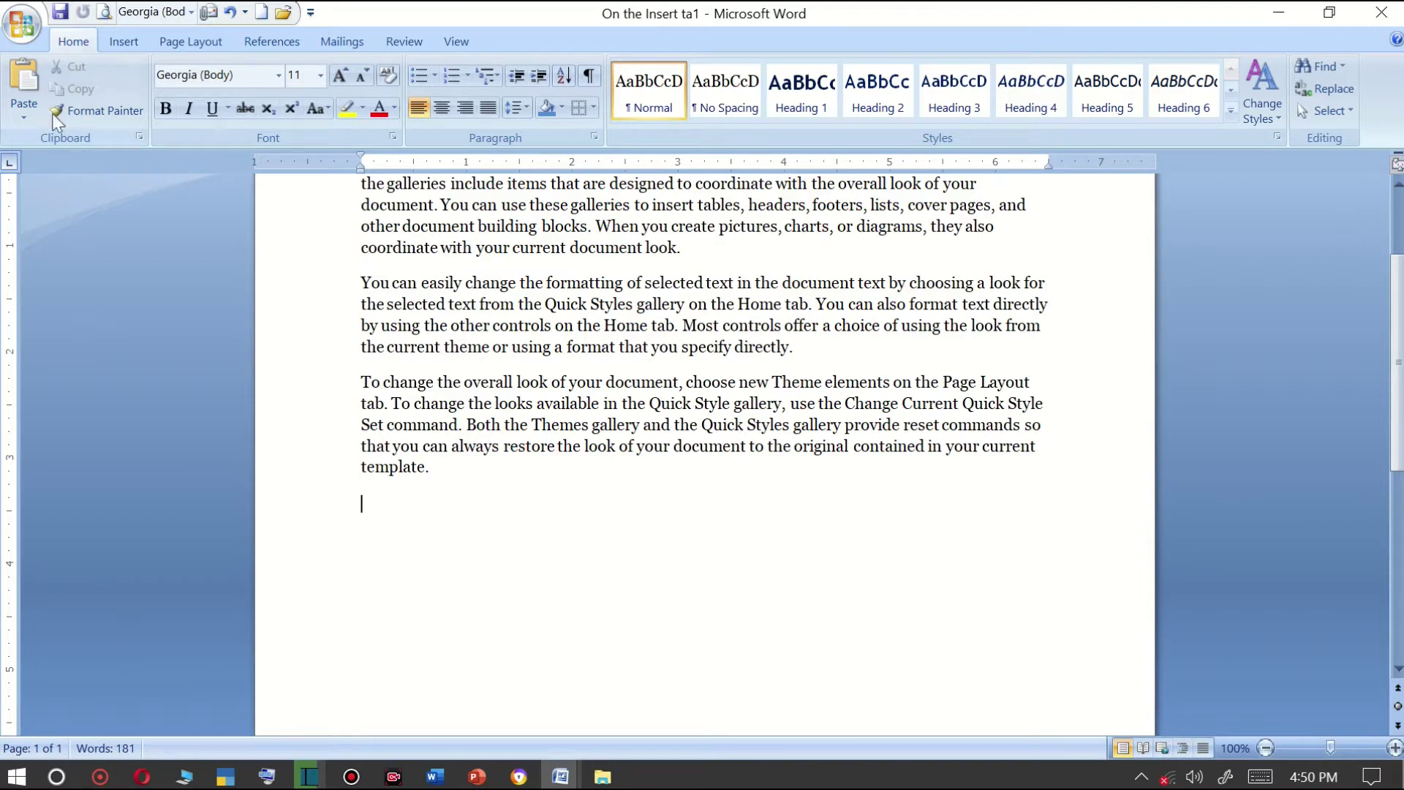
click(28, 82)
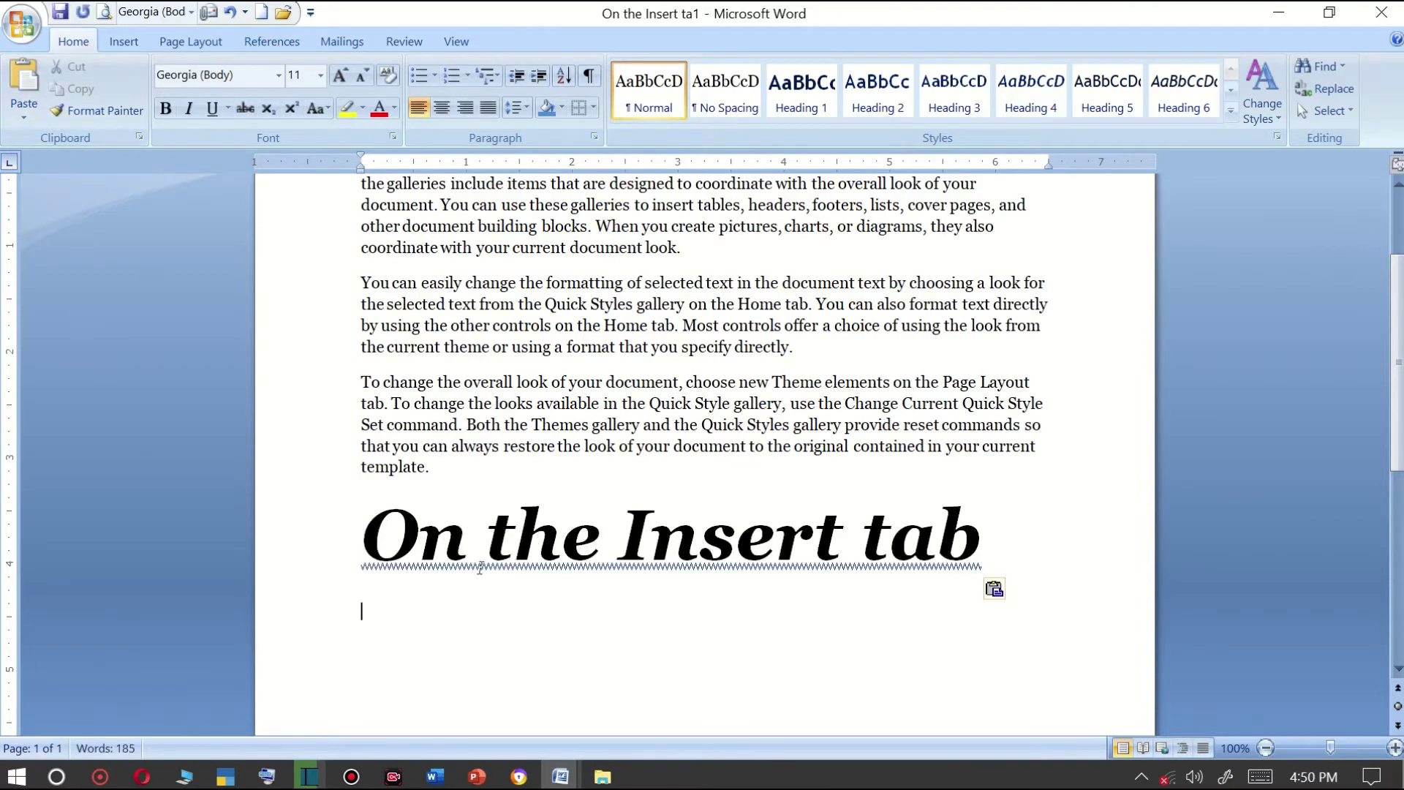
Copy the bottom heading onto the empty first line, then select the lower copy.
scroll(657, 539, up, 1)
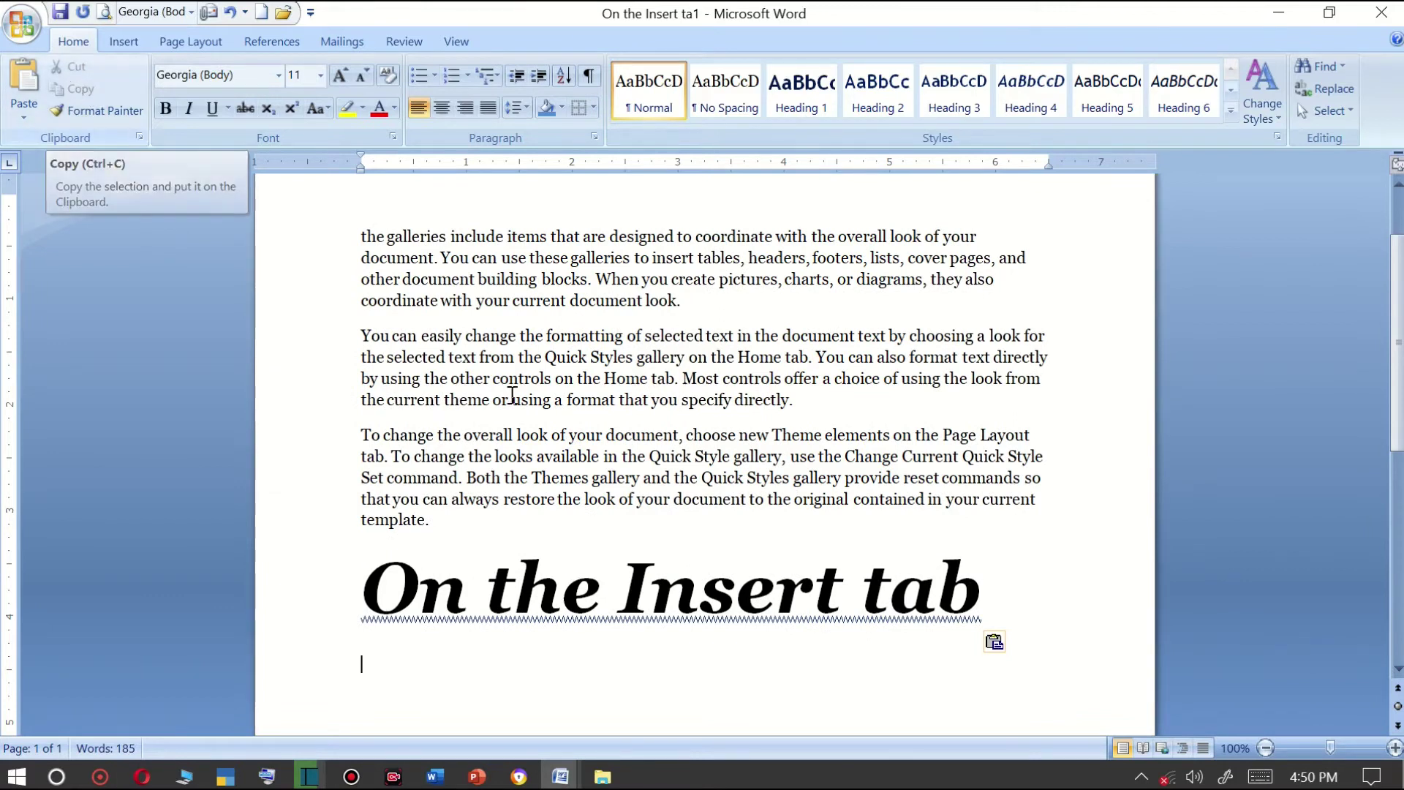
drag(1003, 603, 362, 596)
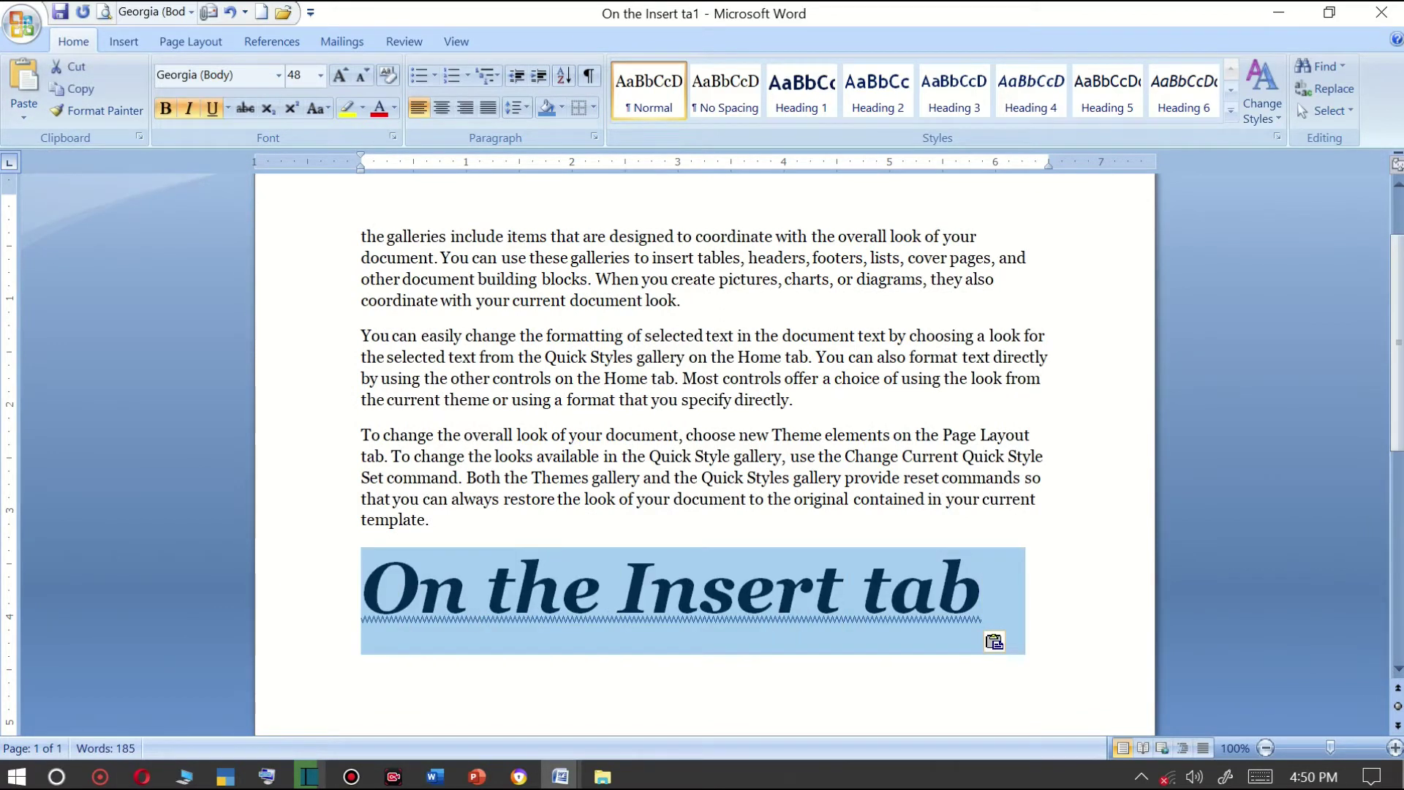
click(81, 90)
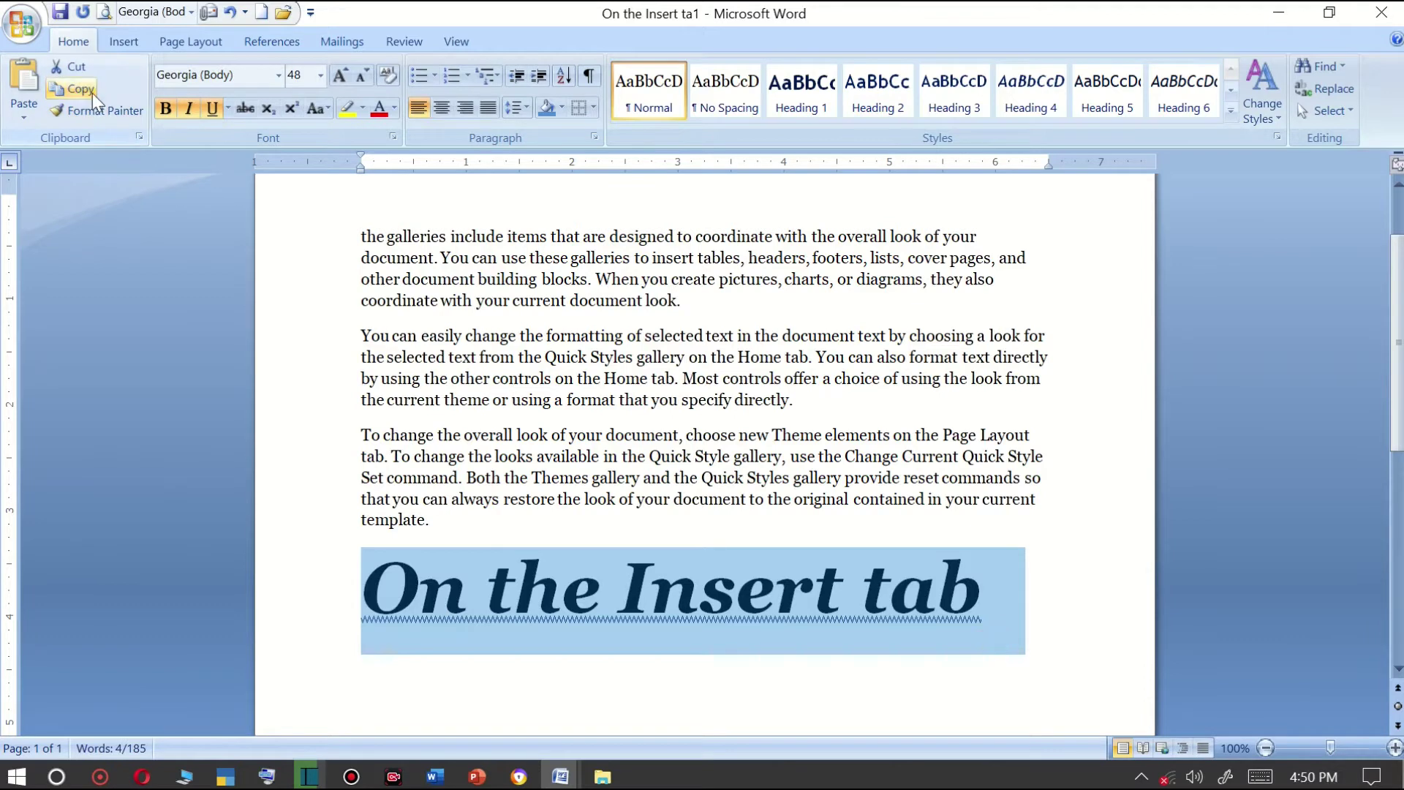
scroll(454, 288, up, 3)
click(430, 308)
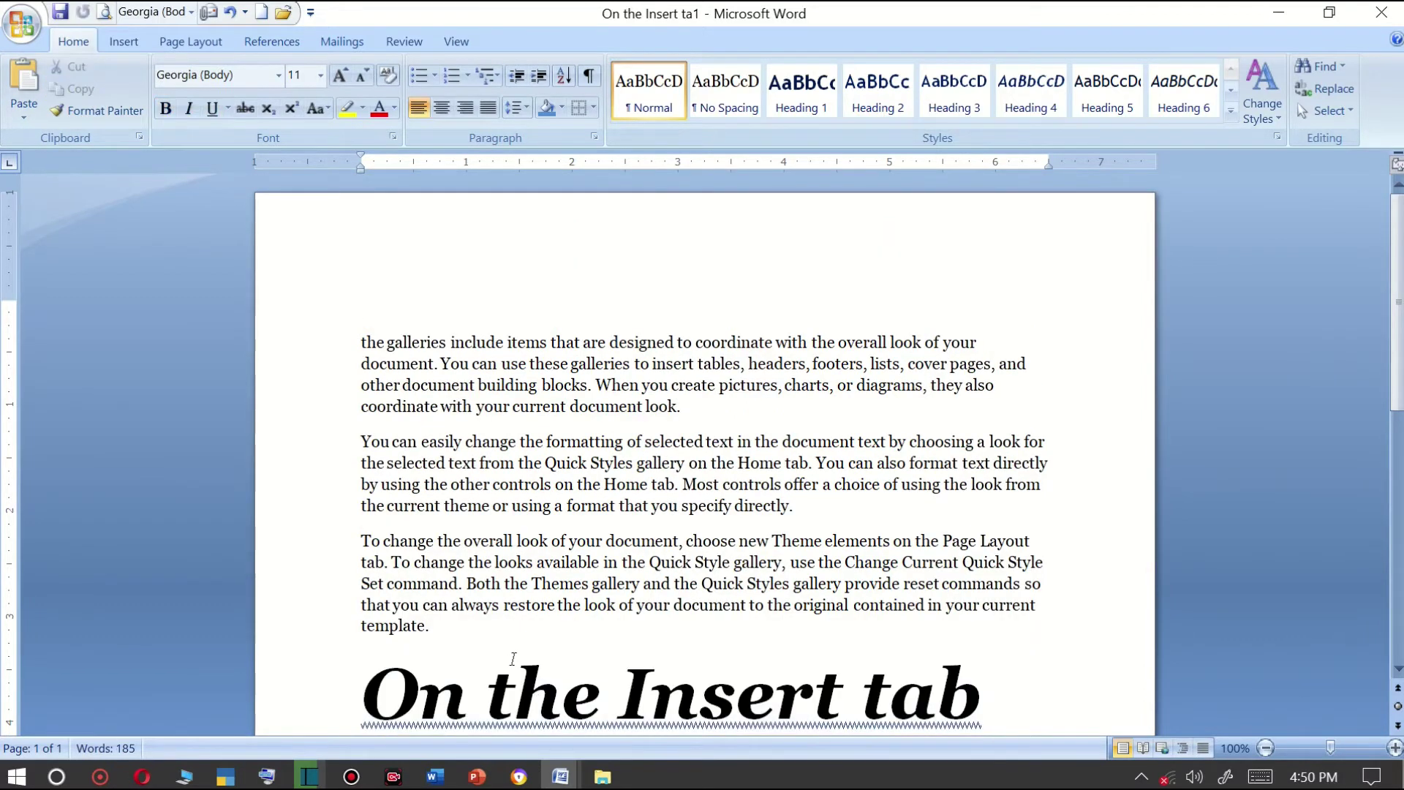
scroll(513, 618, down, 1)
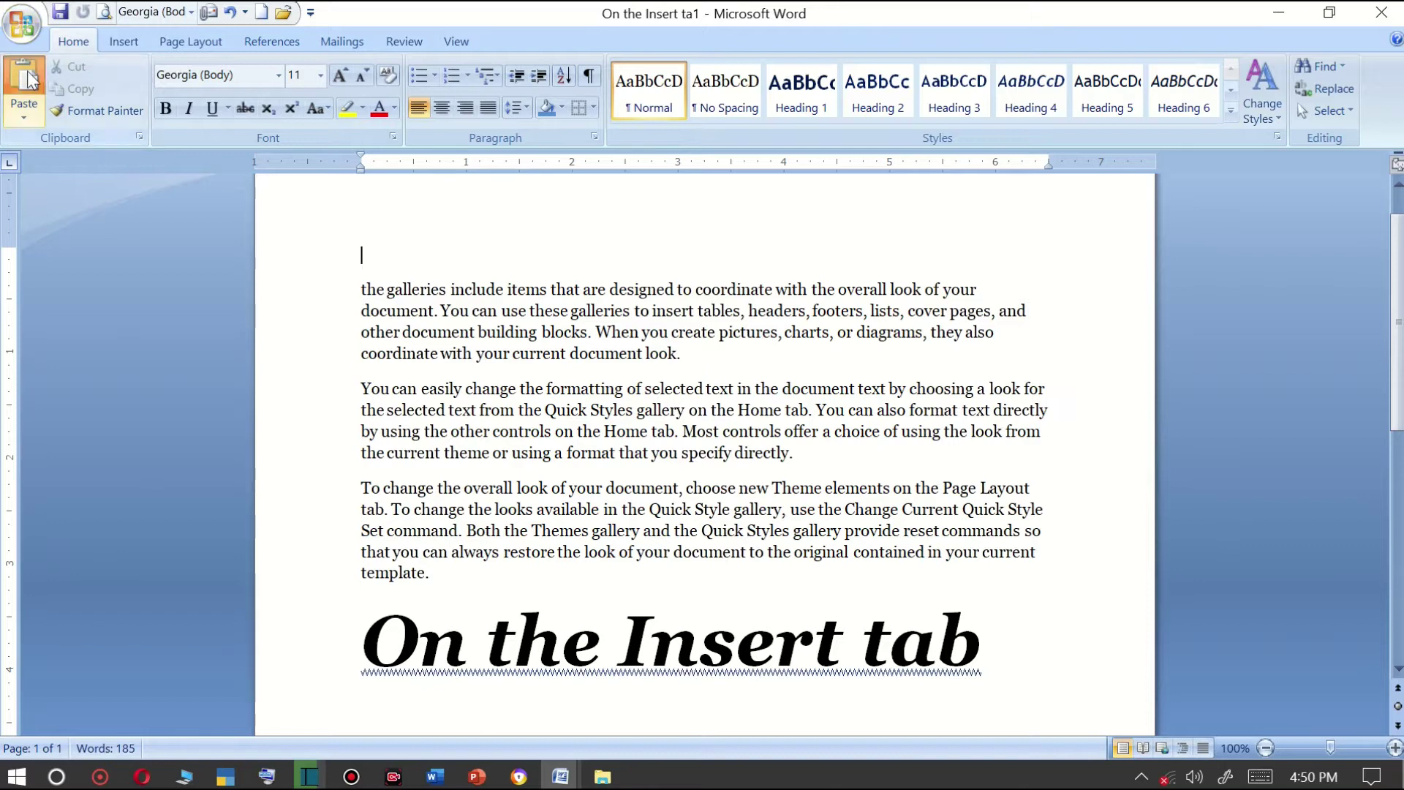
click(29, 88)
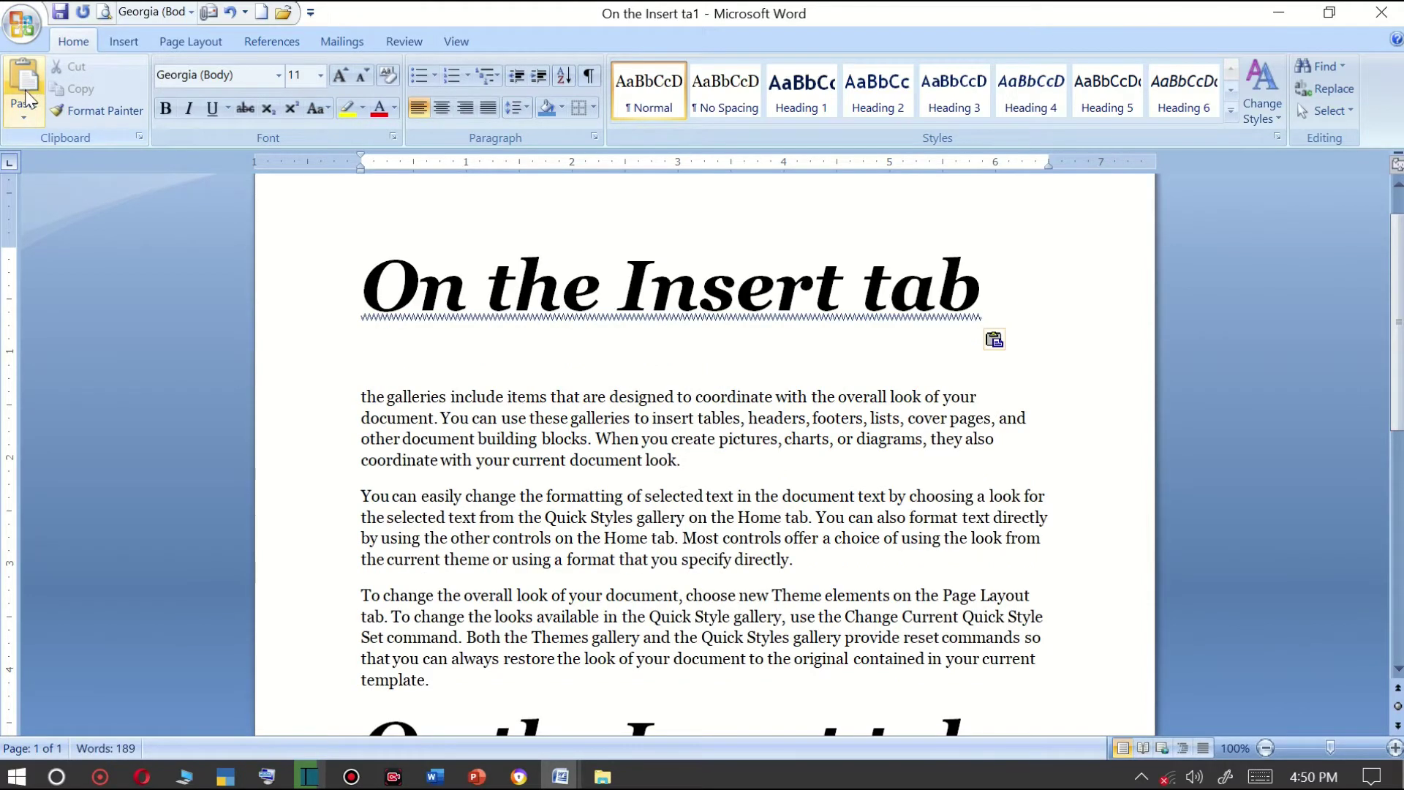
scroll(366, 233, down, 2)
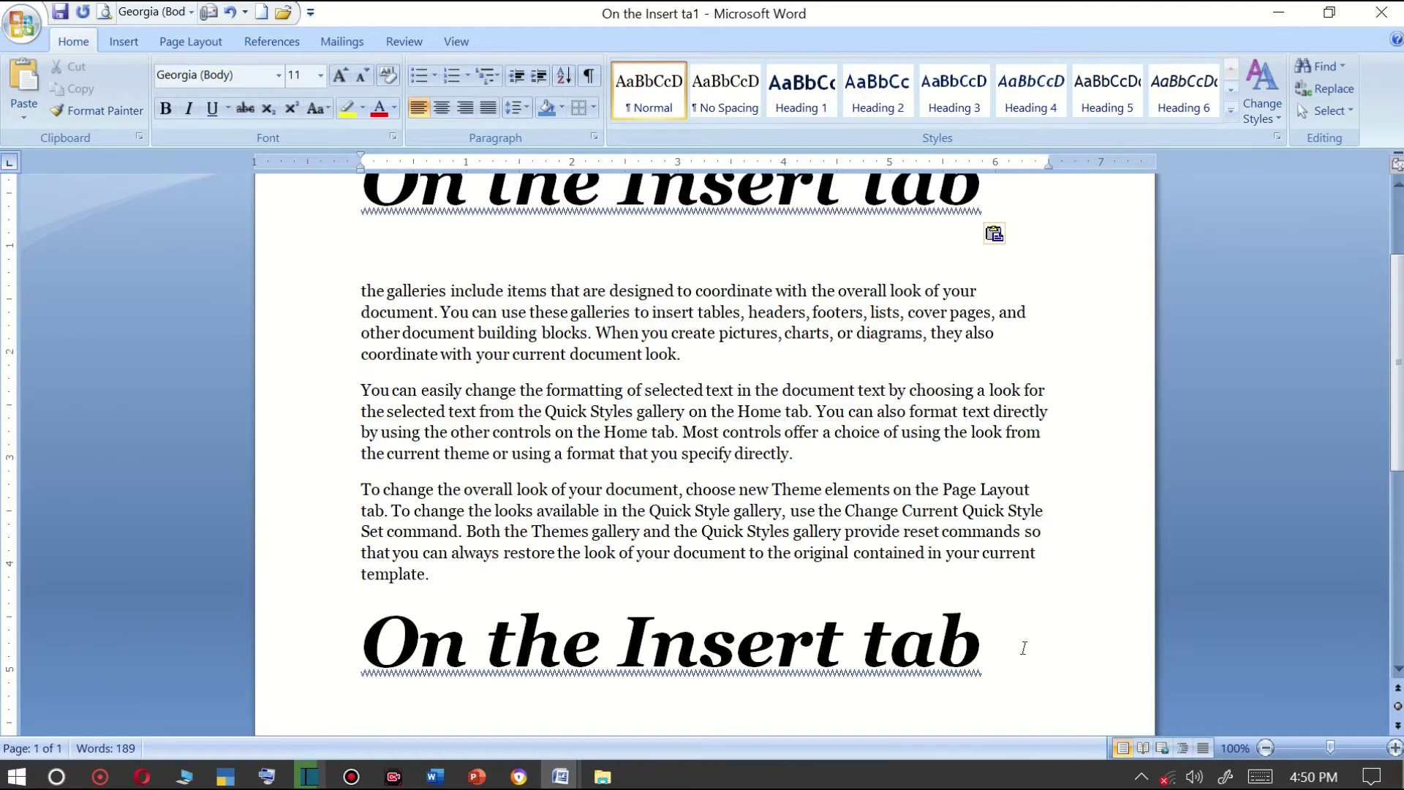
drag(1024, 648, 354, 644)
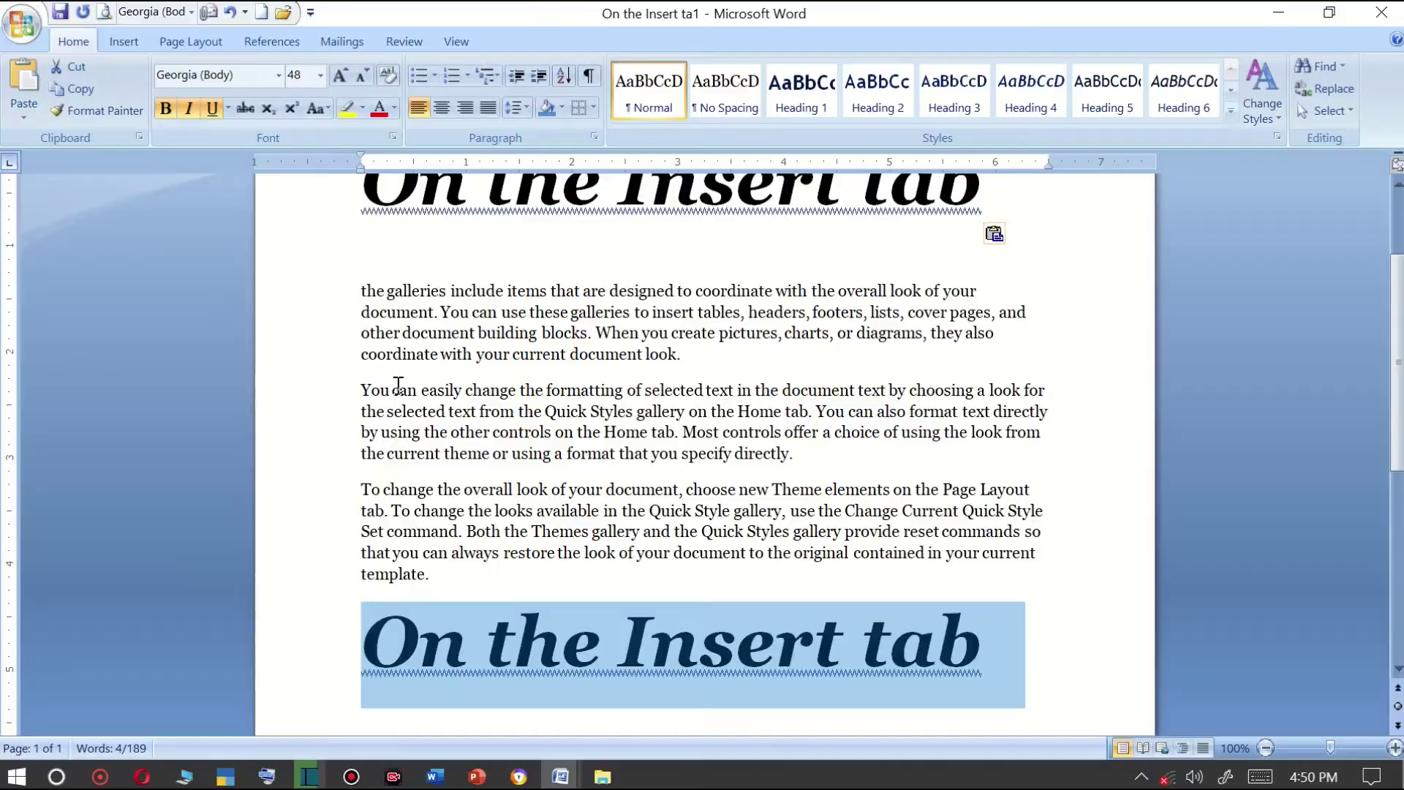
Paste the heading as a hyperlink on the line below the lower heading.
scroll(550, 483, up, 2)
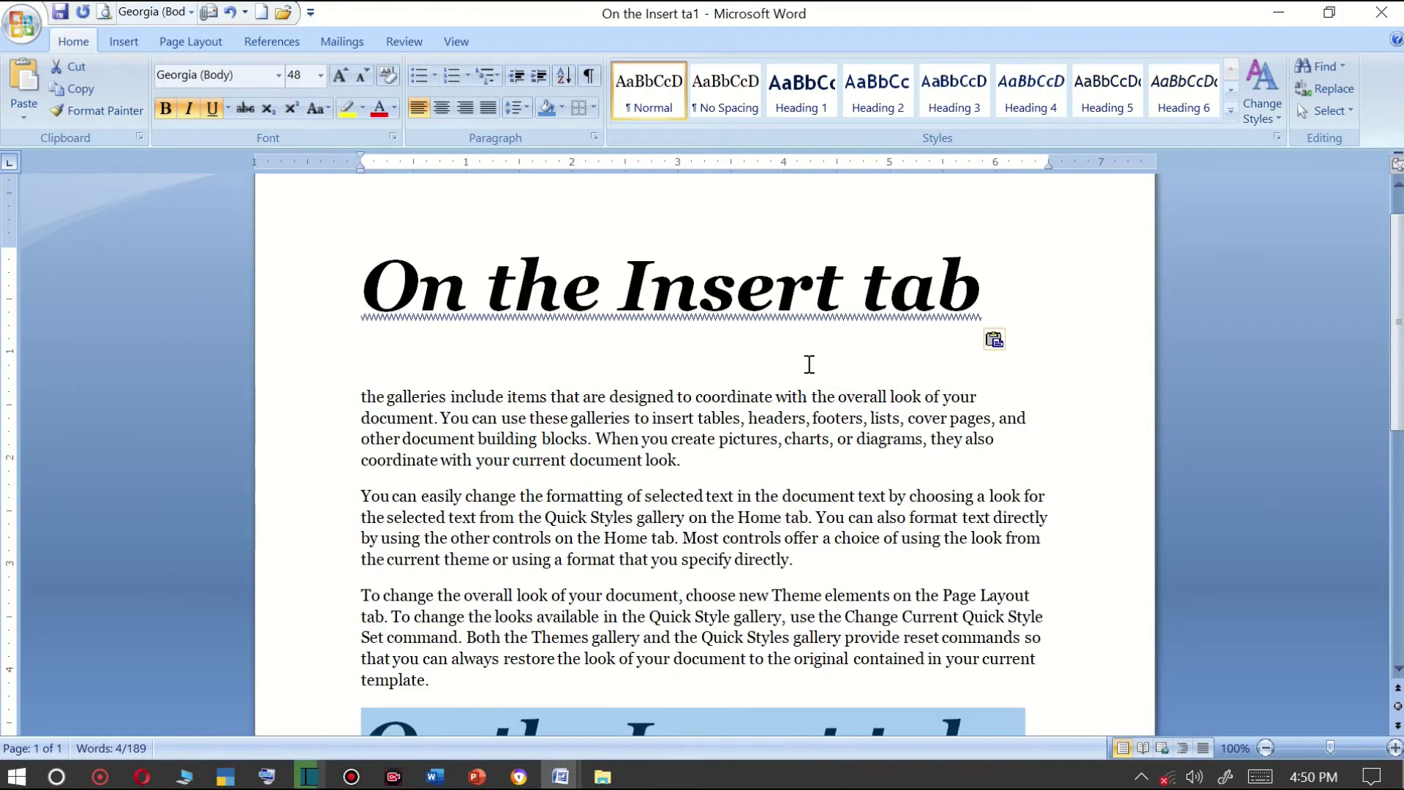
click(26, 115)
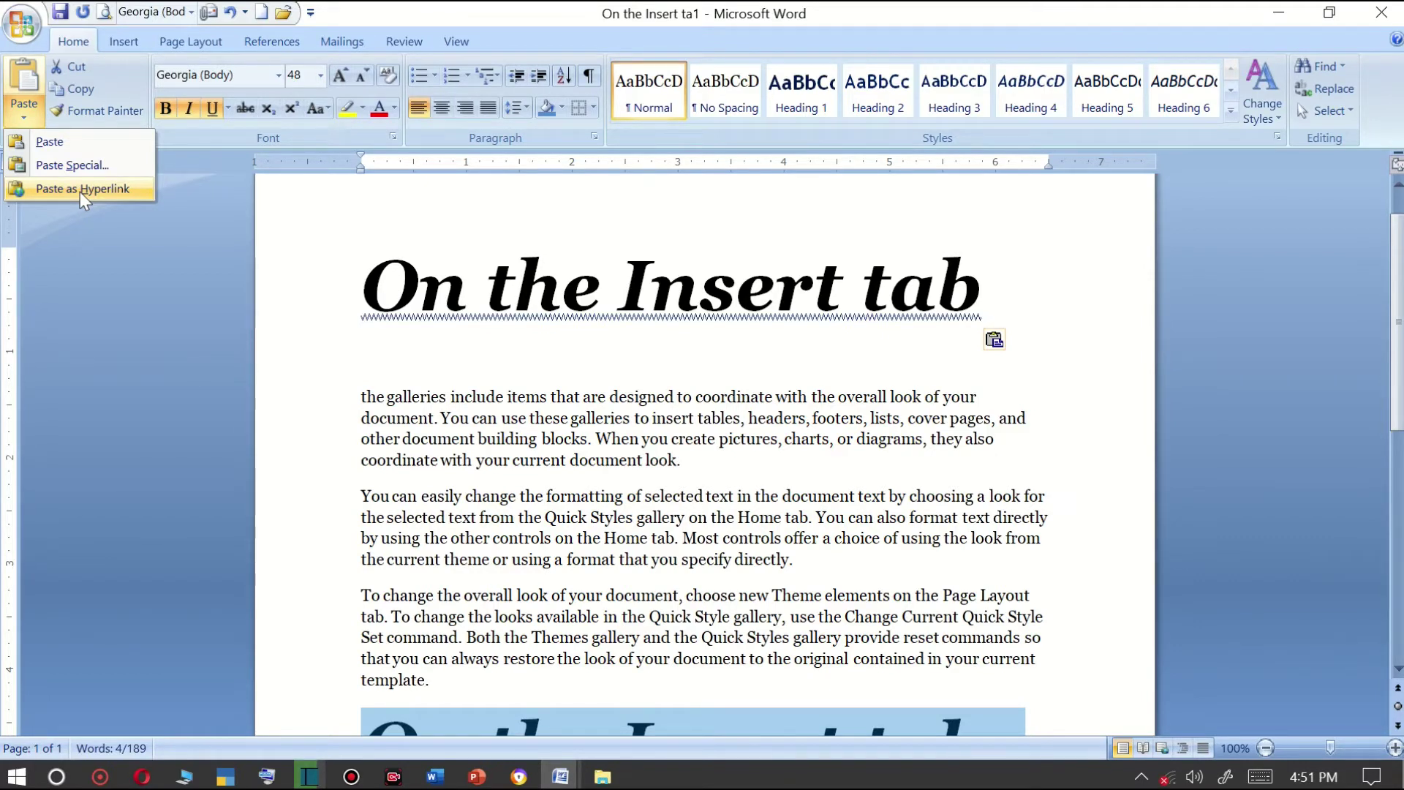
click(80, 192)
scroll(650, 542, down, 3)
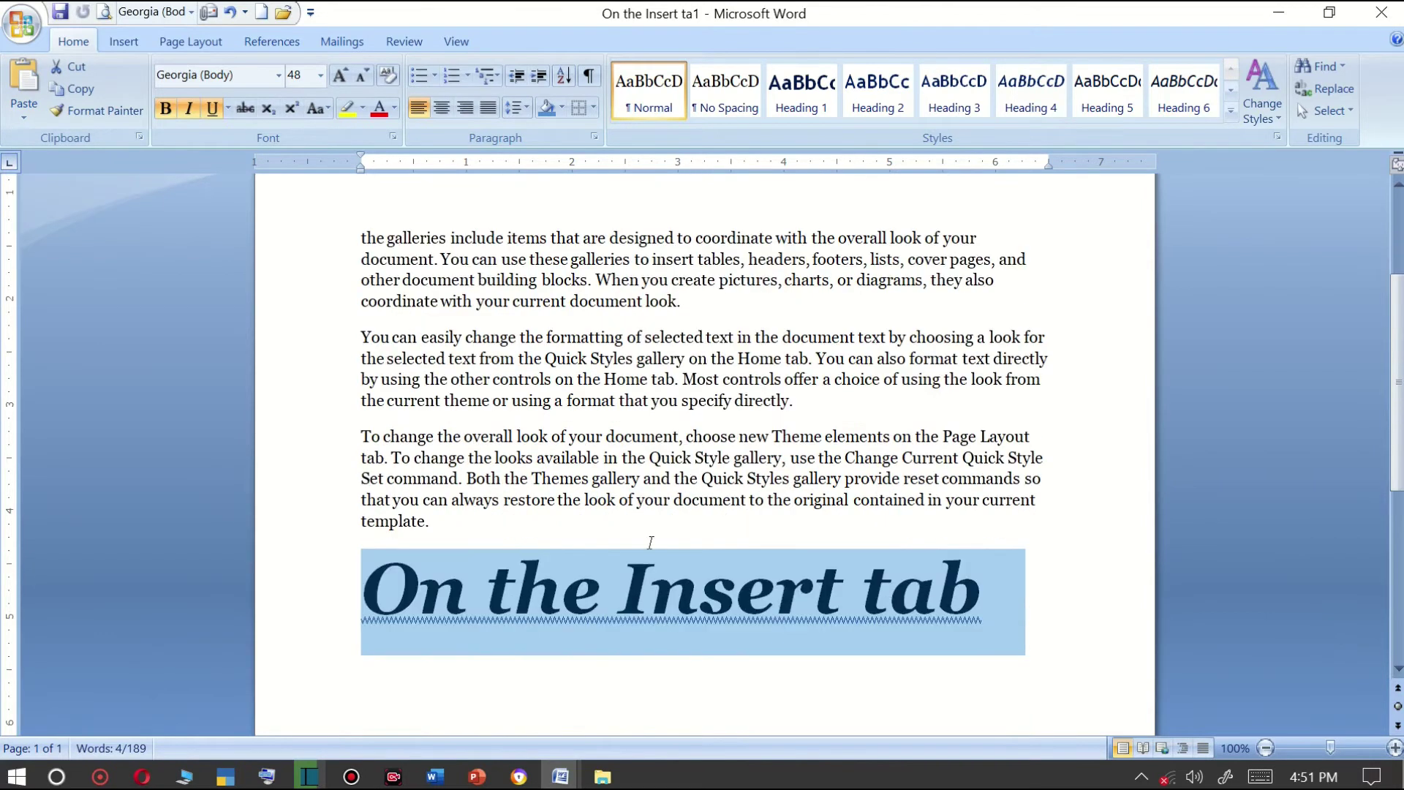
click(648, 607)
drag(984, 600, 362, 599)
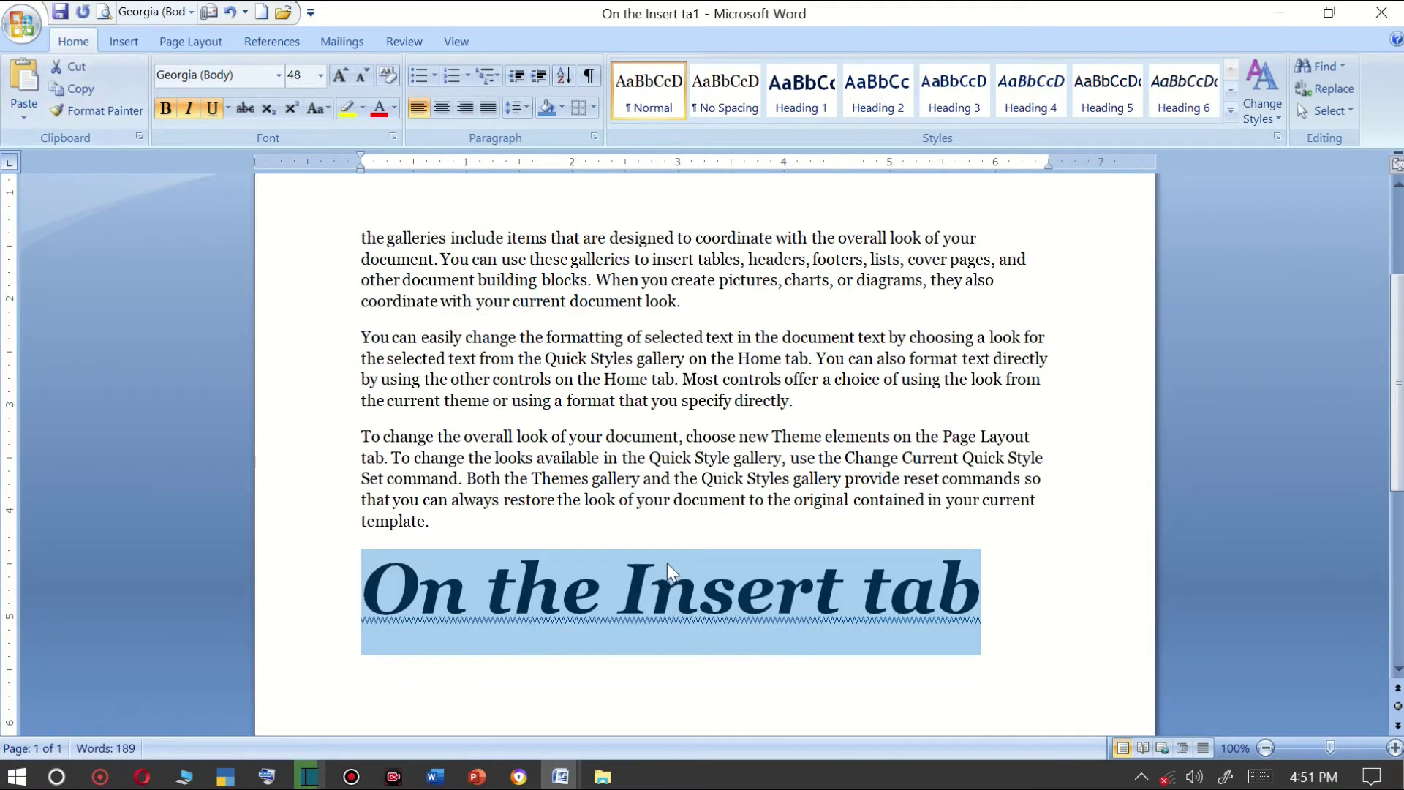
click(675, 666)
click(22, 113)
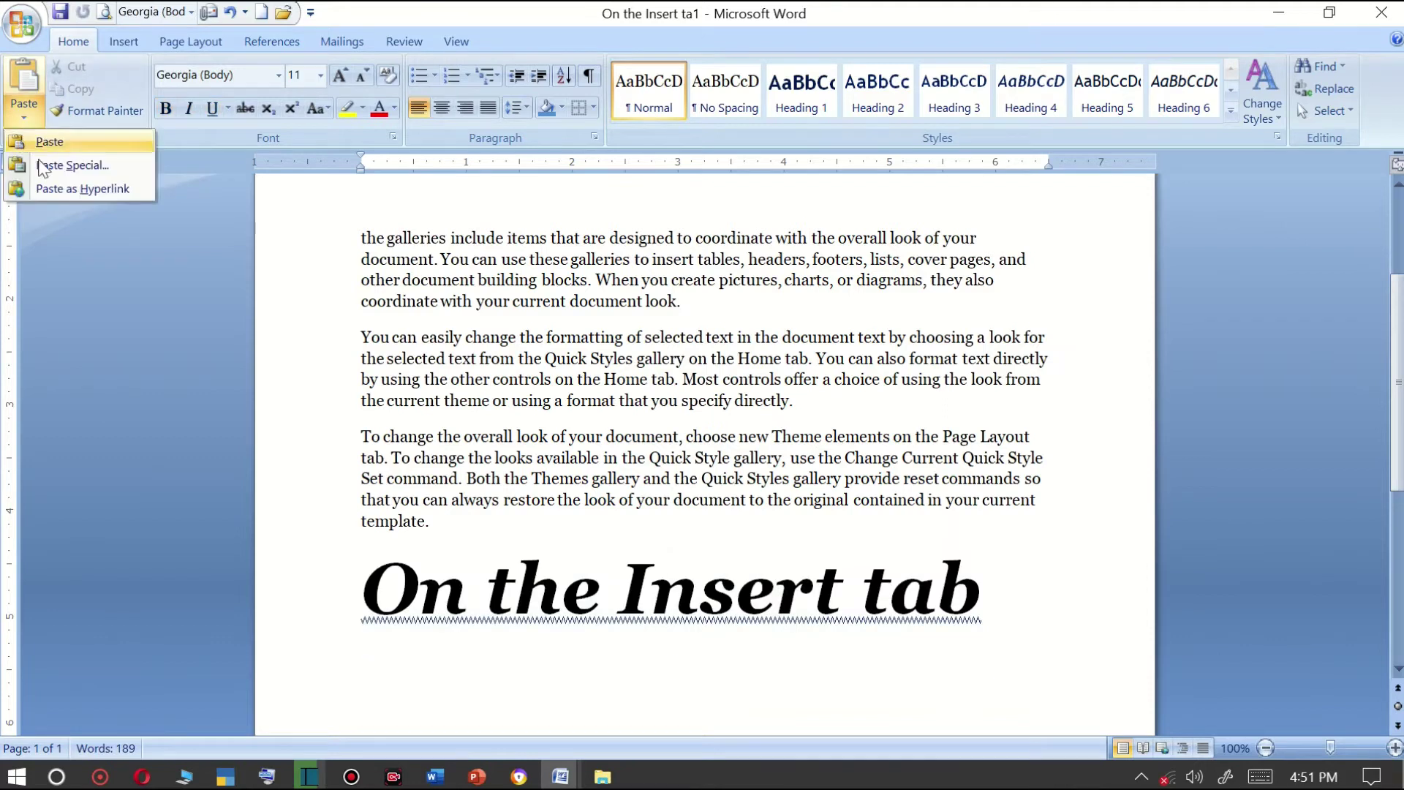
click(81, 190)
Add an empty line after the purple hyperlinked heading.
scroll(557, 539, down, 2)
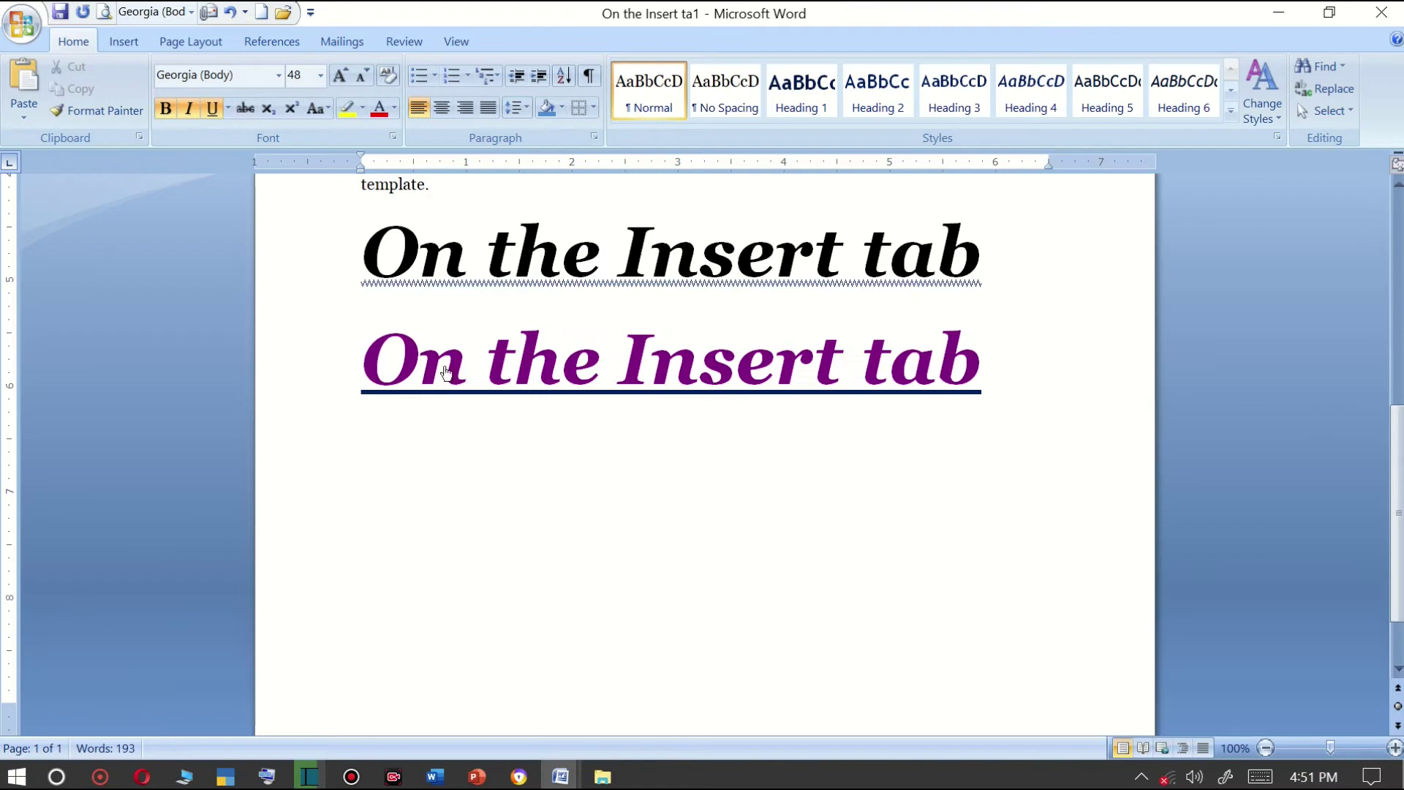
scroll(364, 283, up, 1)
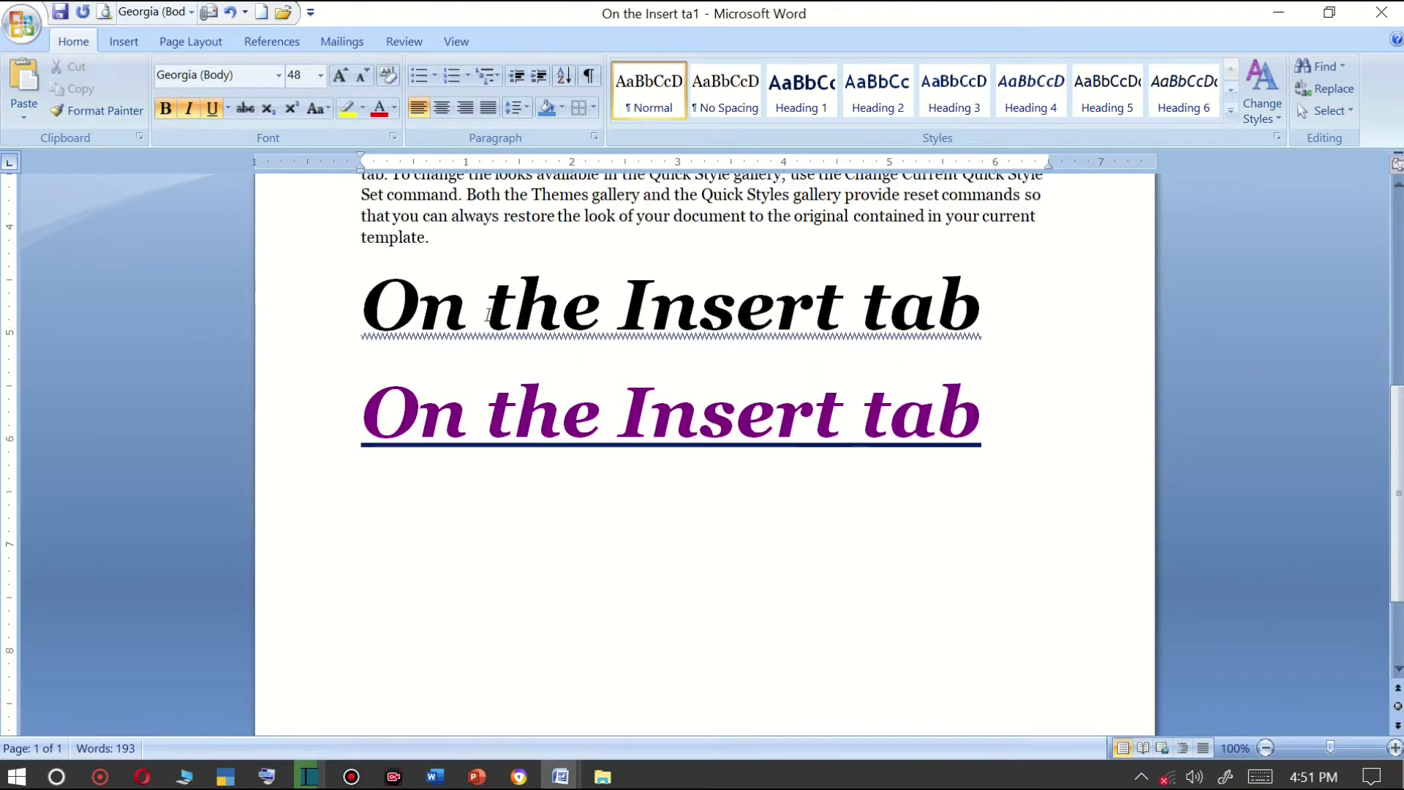
scroll(512, 365, down, 1)
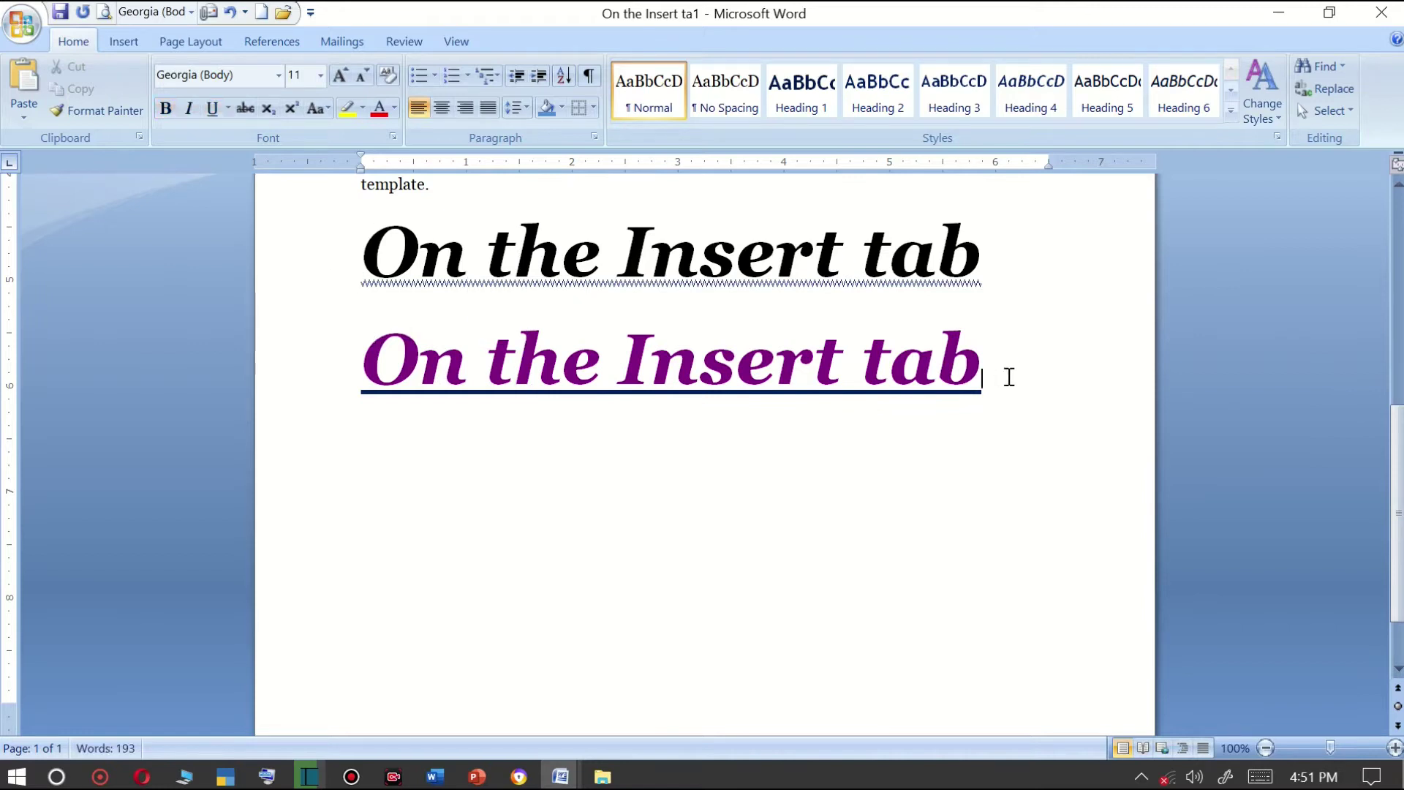
click(364, 252)
click(26, 119)
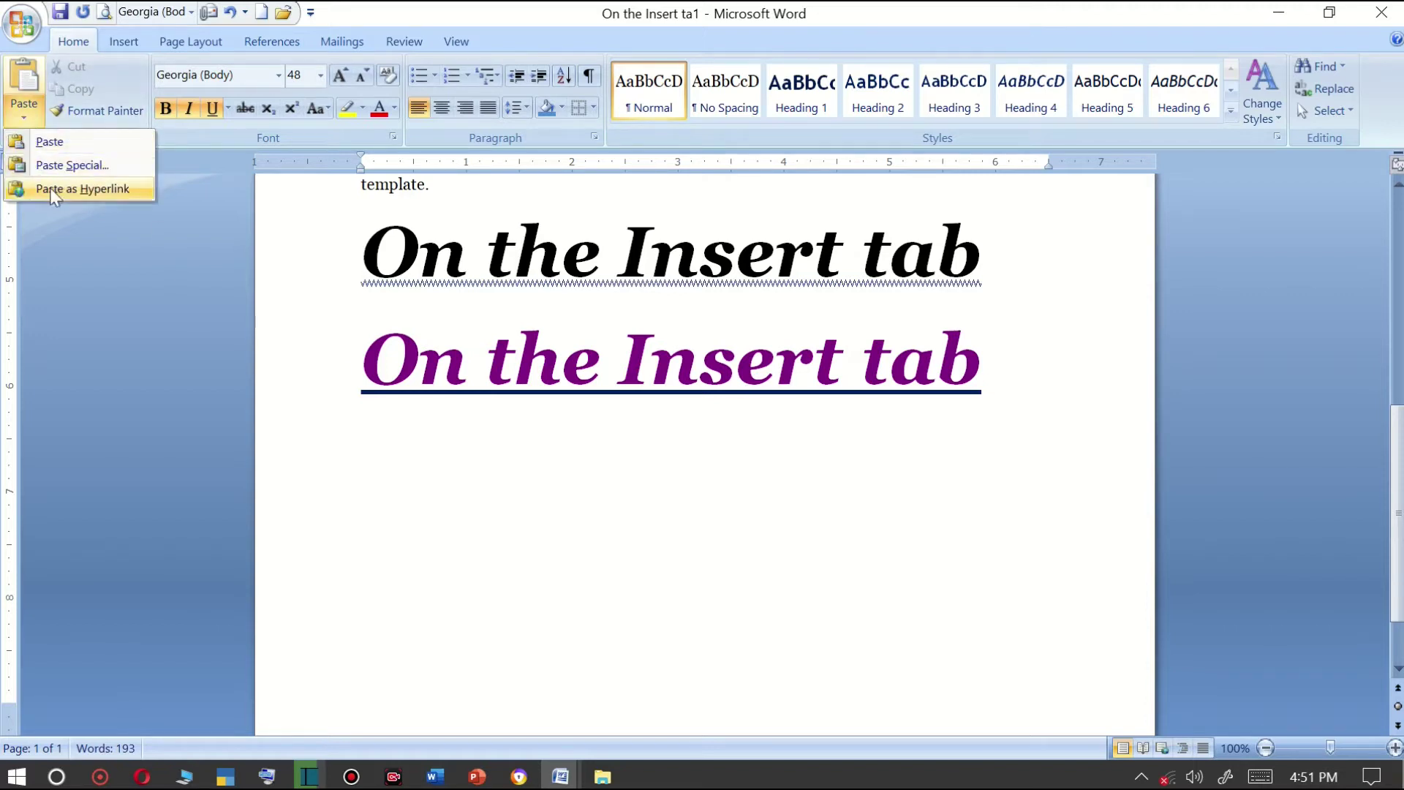
click(739, 410)
click(1004, 360)
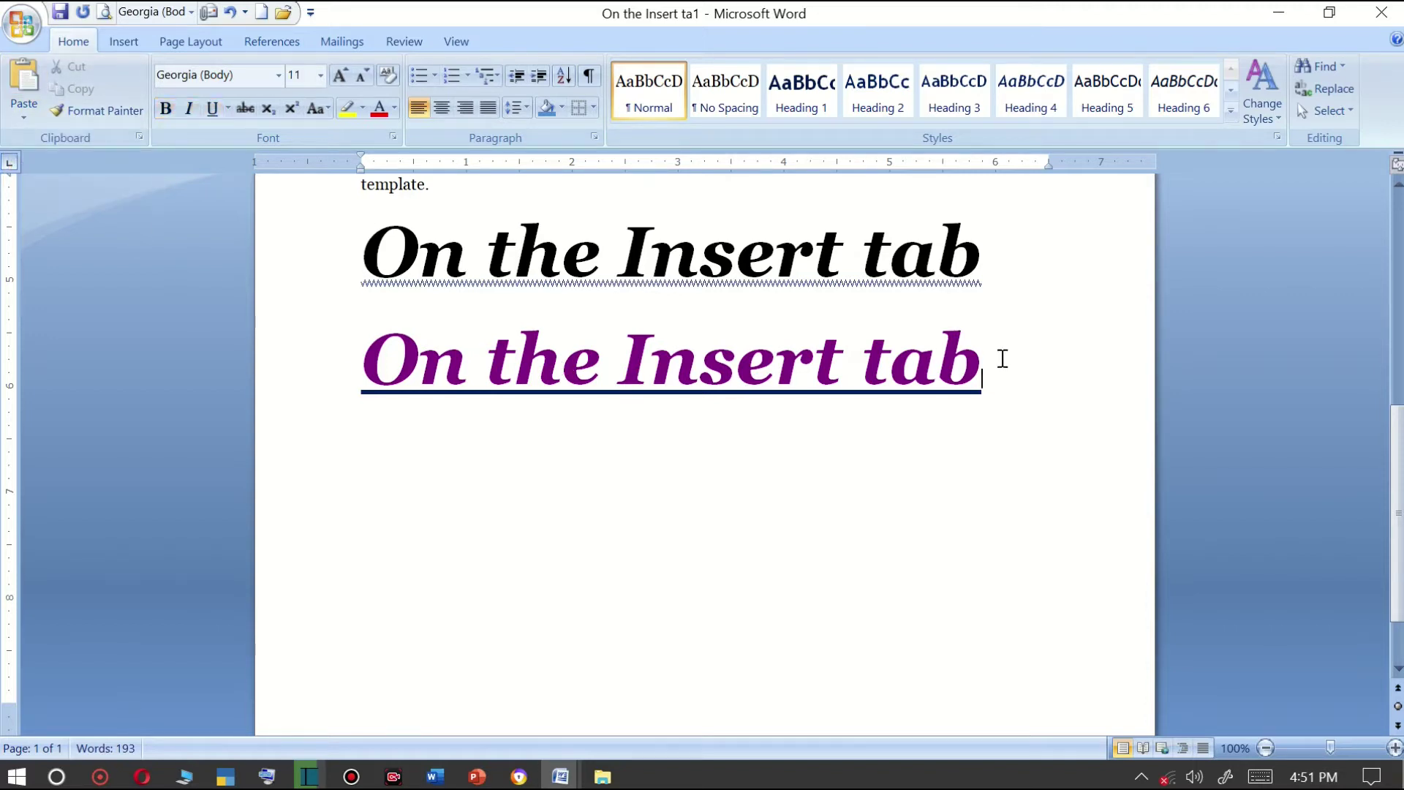
key(Return)
click(24, 108)
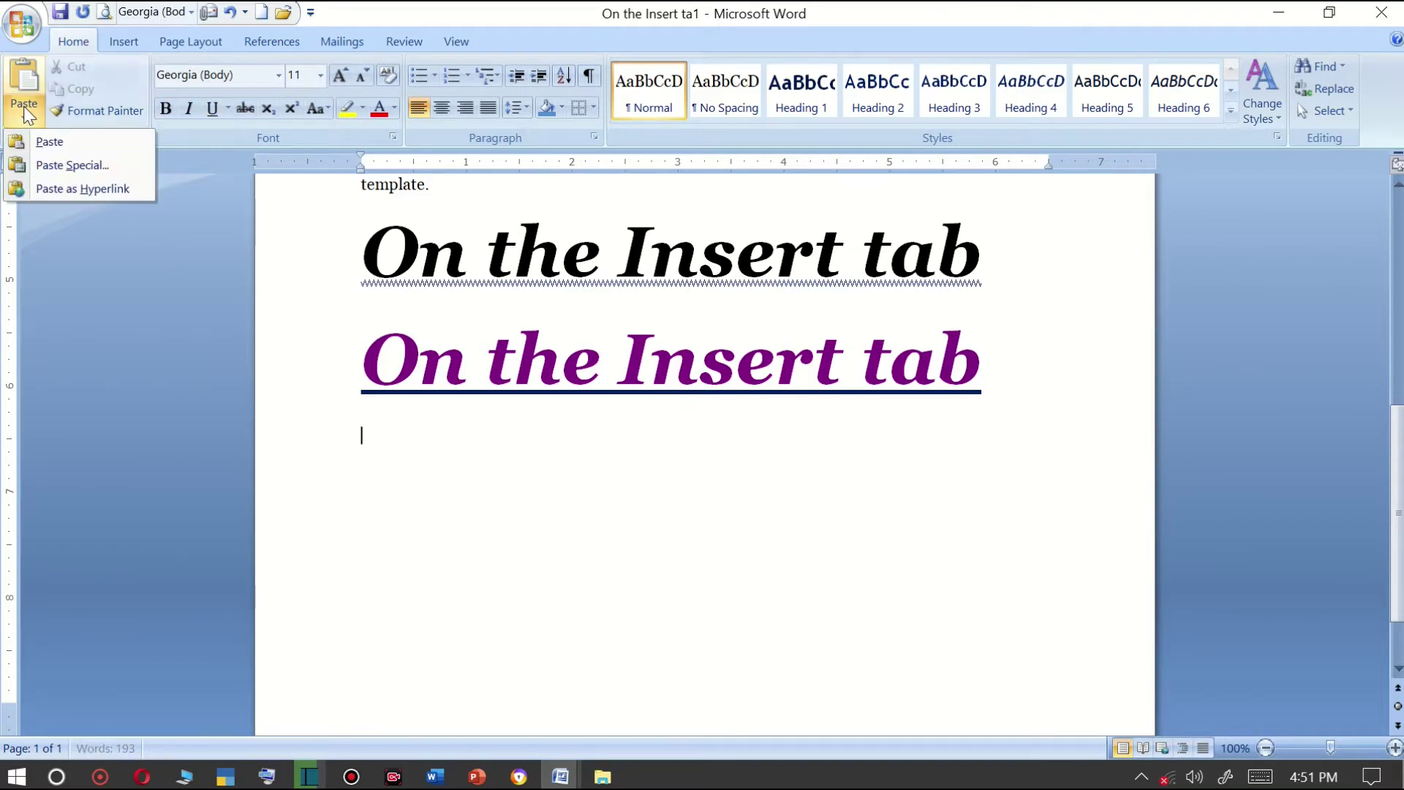
click(613, 374)
scroll(658, 395, up, 3)
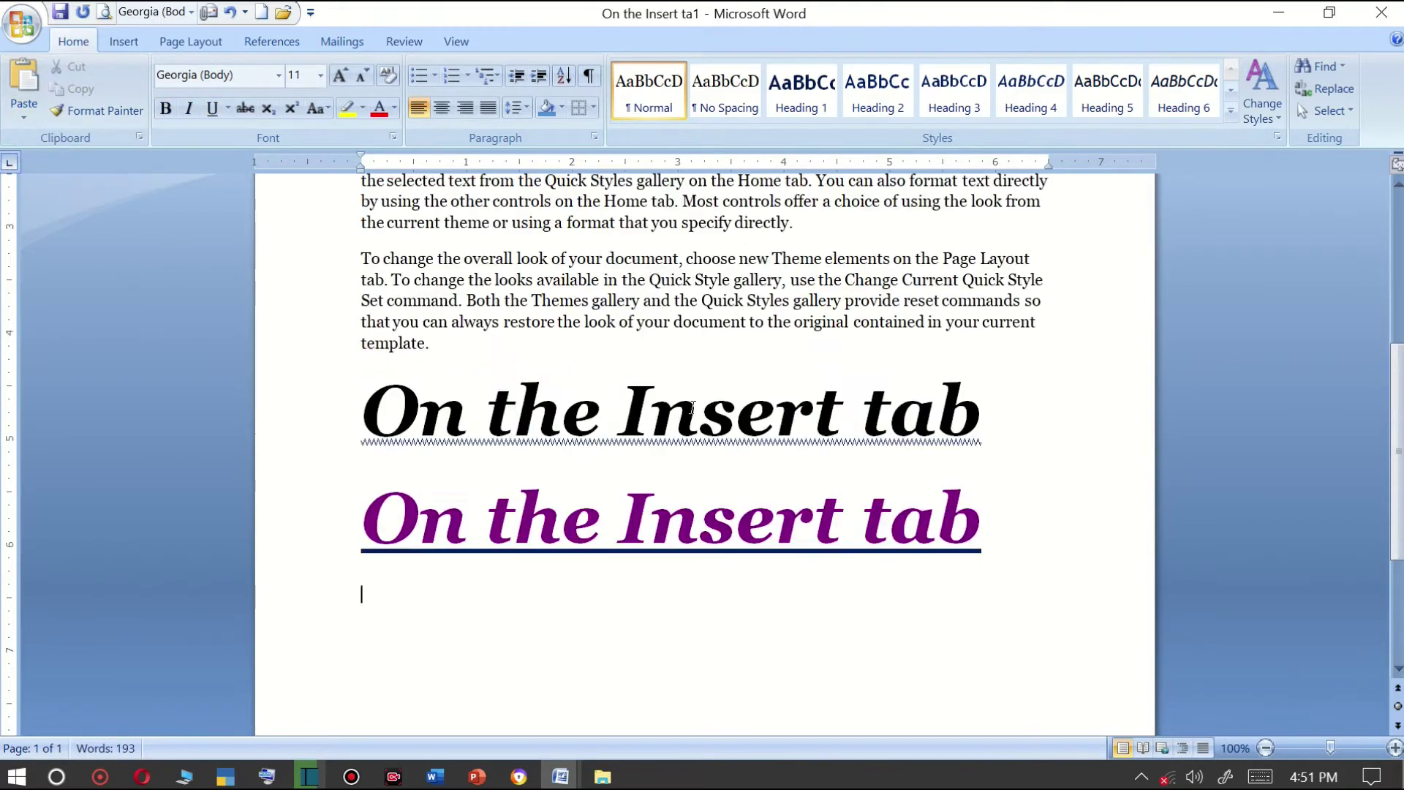
scroll(694, 408, up, 2)
scroll(710, 468, down, 2)
Make the word 'template.' 26 pt, red, bold and underlined.
scroll(680, 482, up, 2)
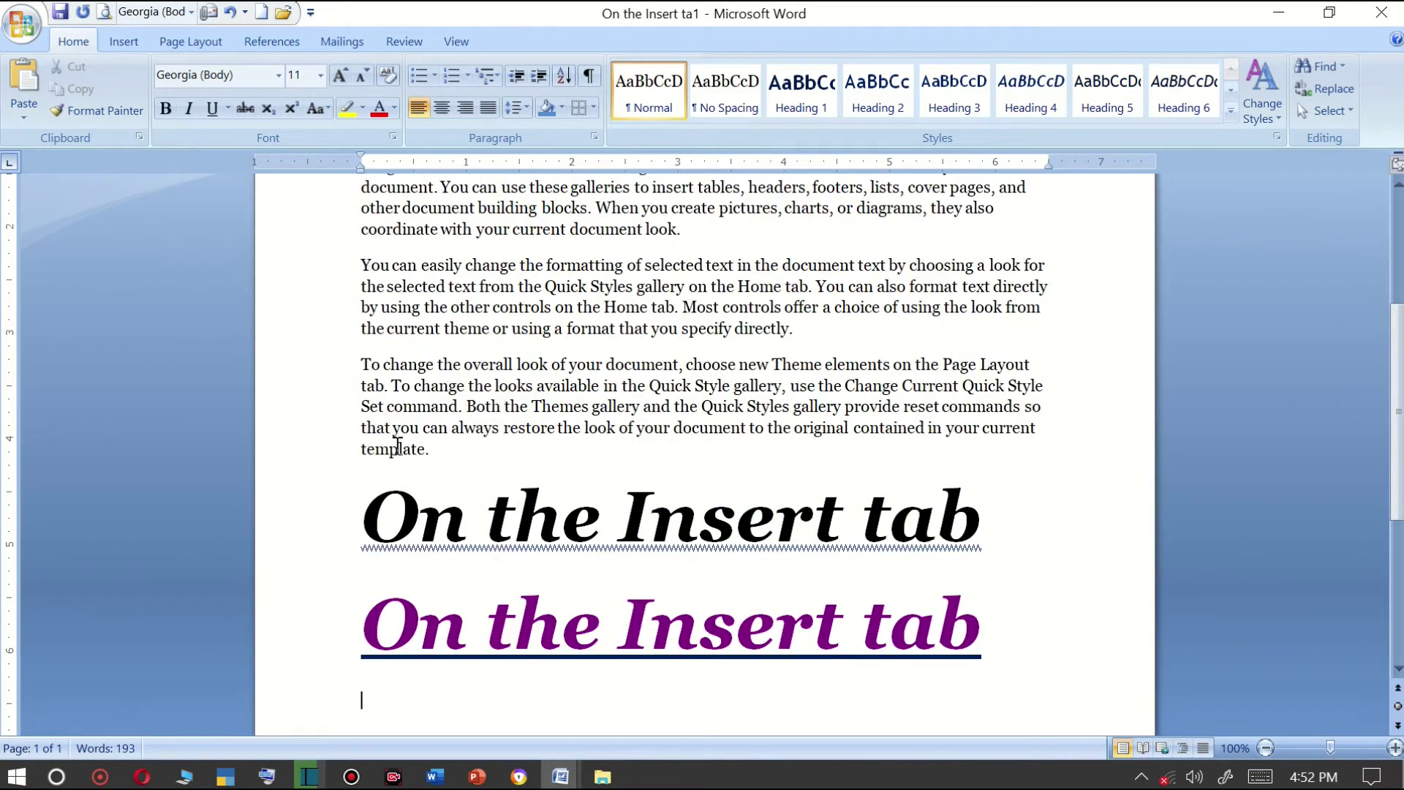
click(431, 449)
drag(431, 449, 361, 449)
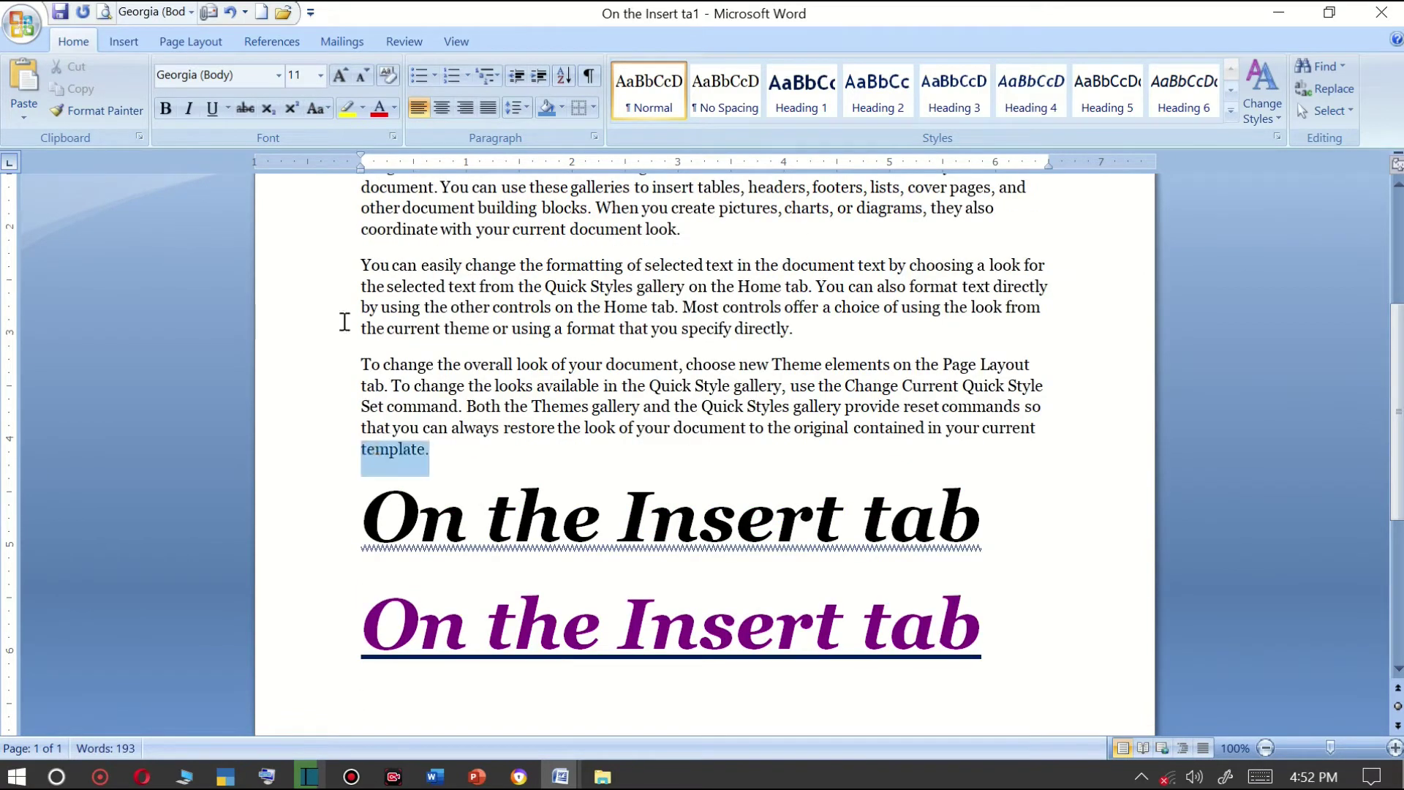
click(340, 76)
click(340, 75)
click(340, 76)
click(340, 75)
click(340, 75)
click(340, 76)
click(340, 76)
click(340, 75)
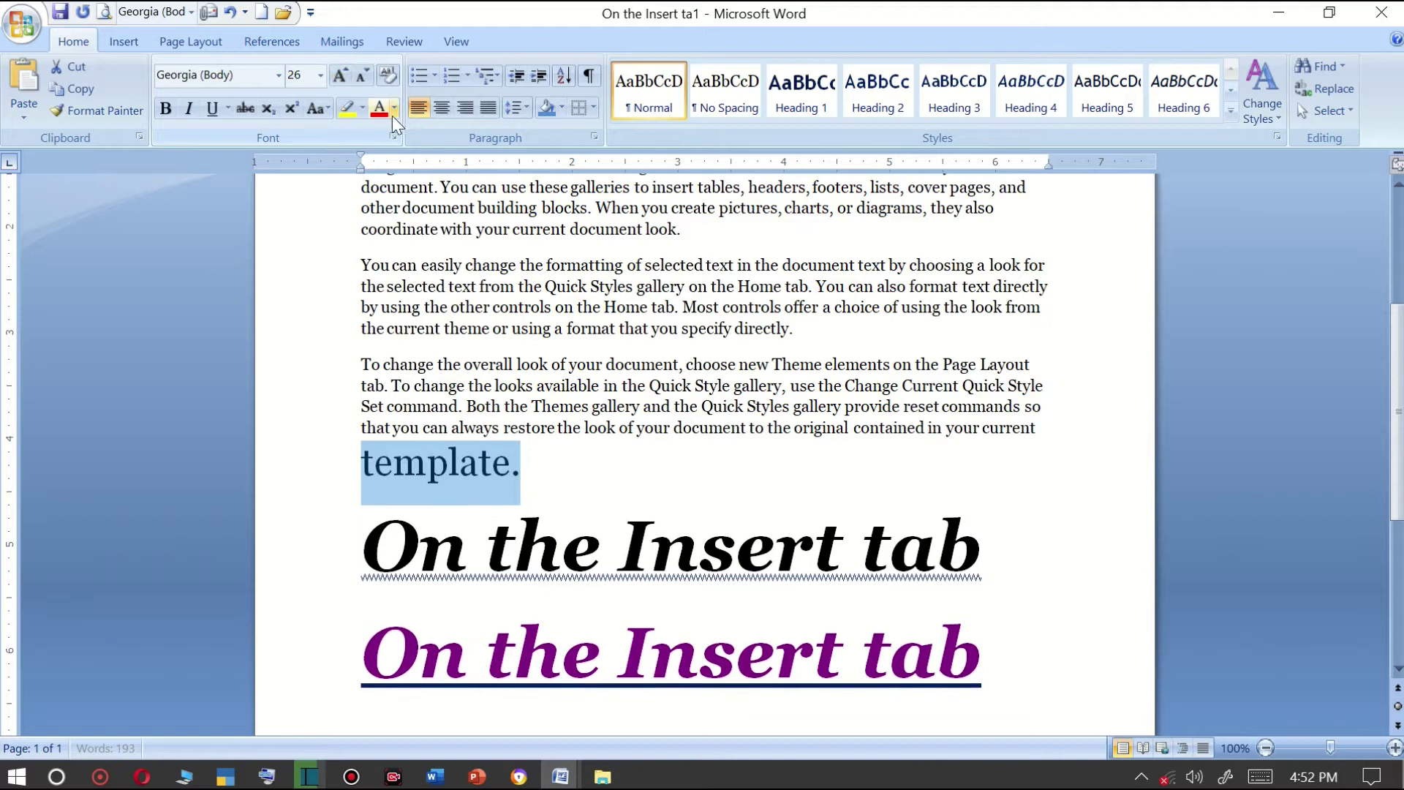
click(386, 113)
click(166, 108)
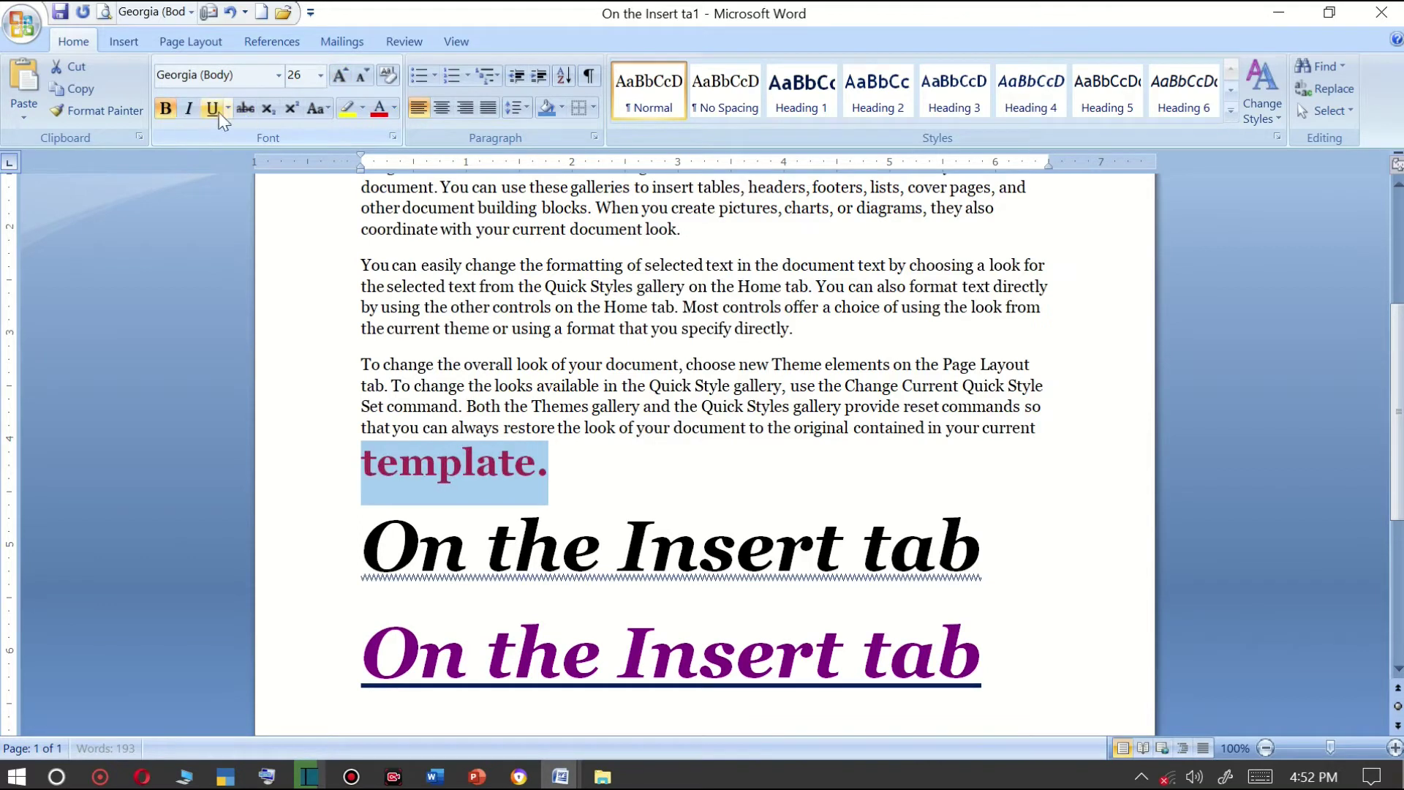
click(218, 113)
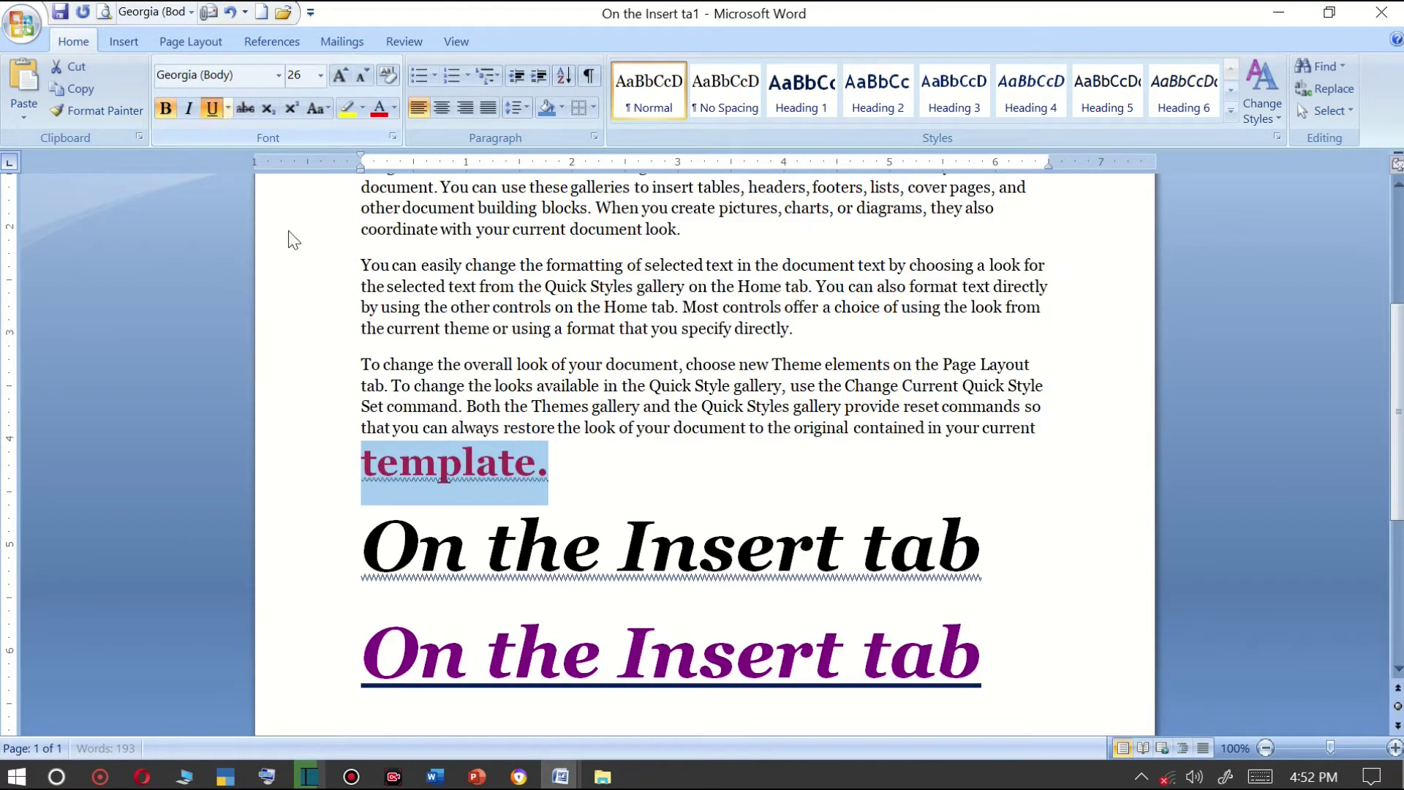
Duplicate the formatted 'template.' on a new line directly below it.
click(595, 471)
key(Return)
drag(568, 464, 363, 465)
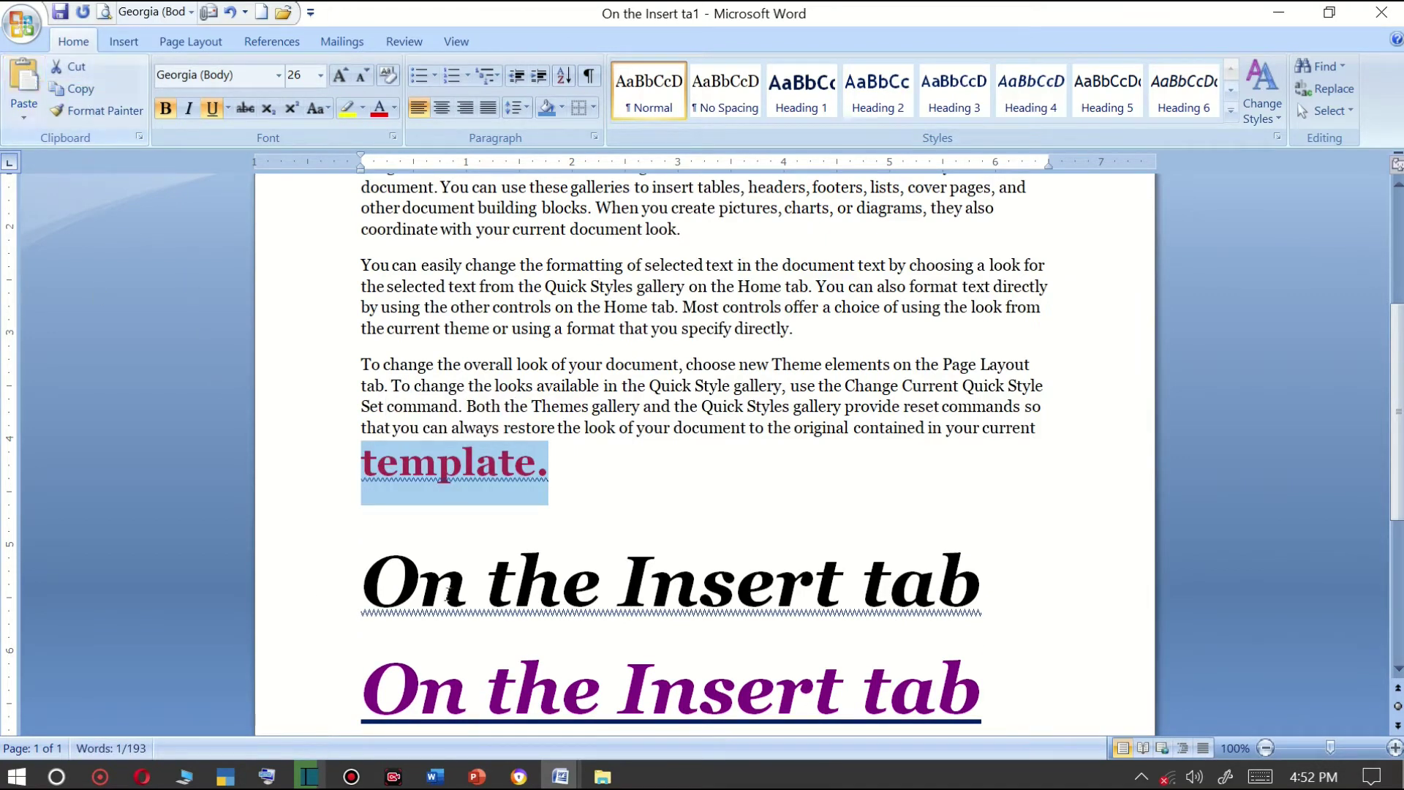
click(366, 472)
click(377, 506)
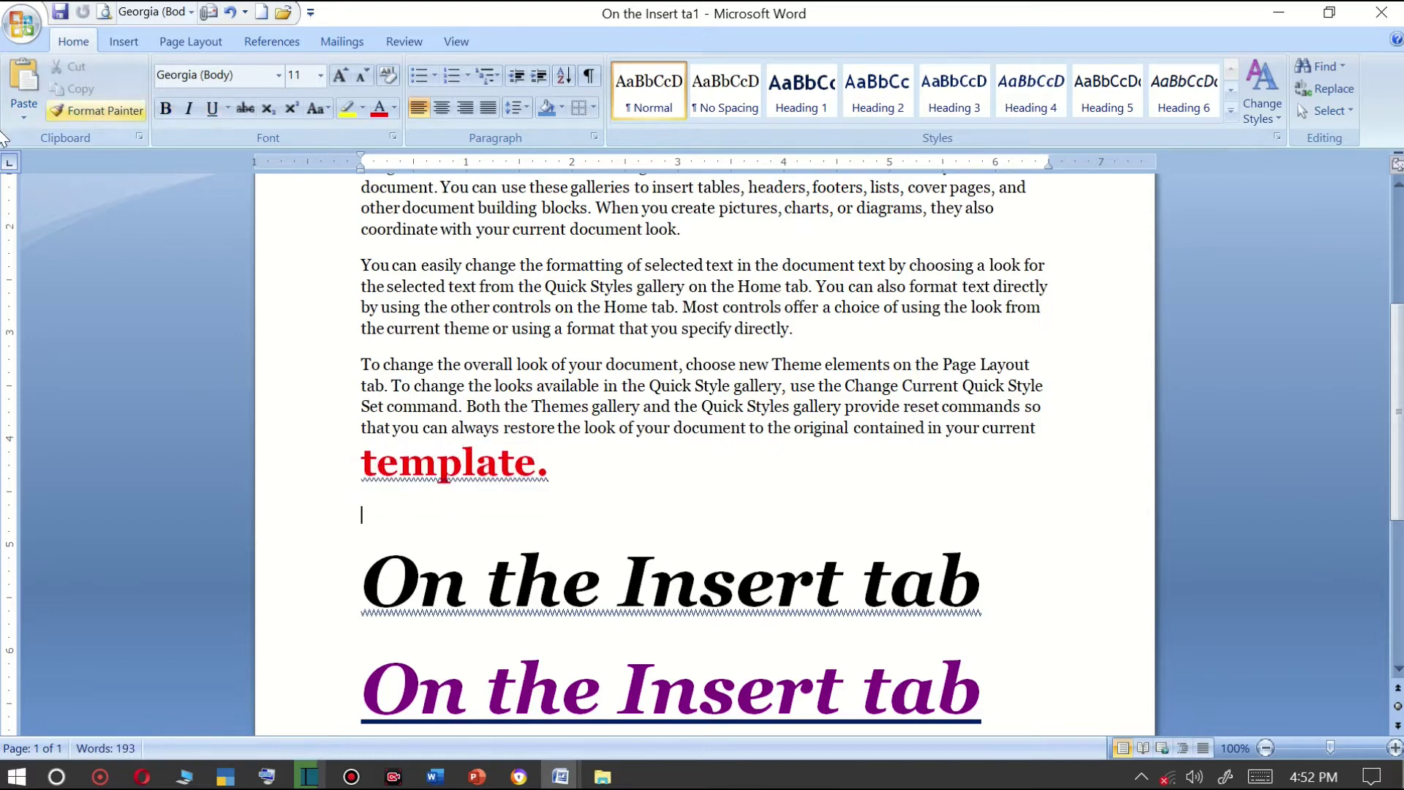
click(24, 80)
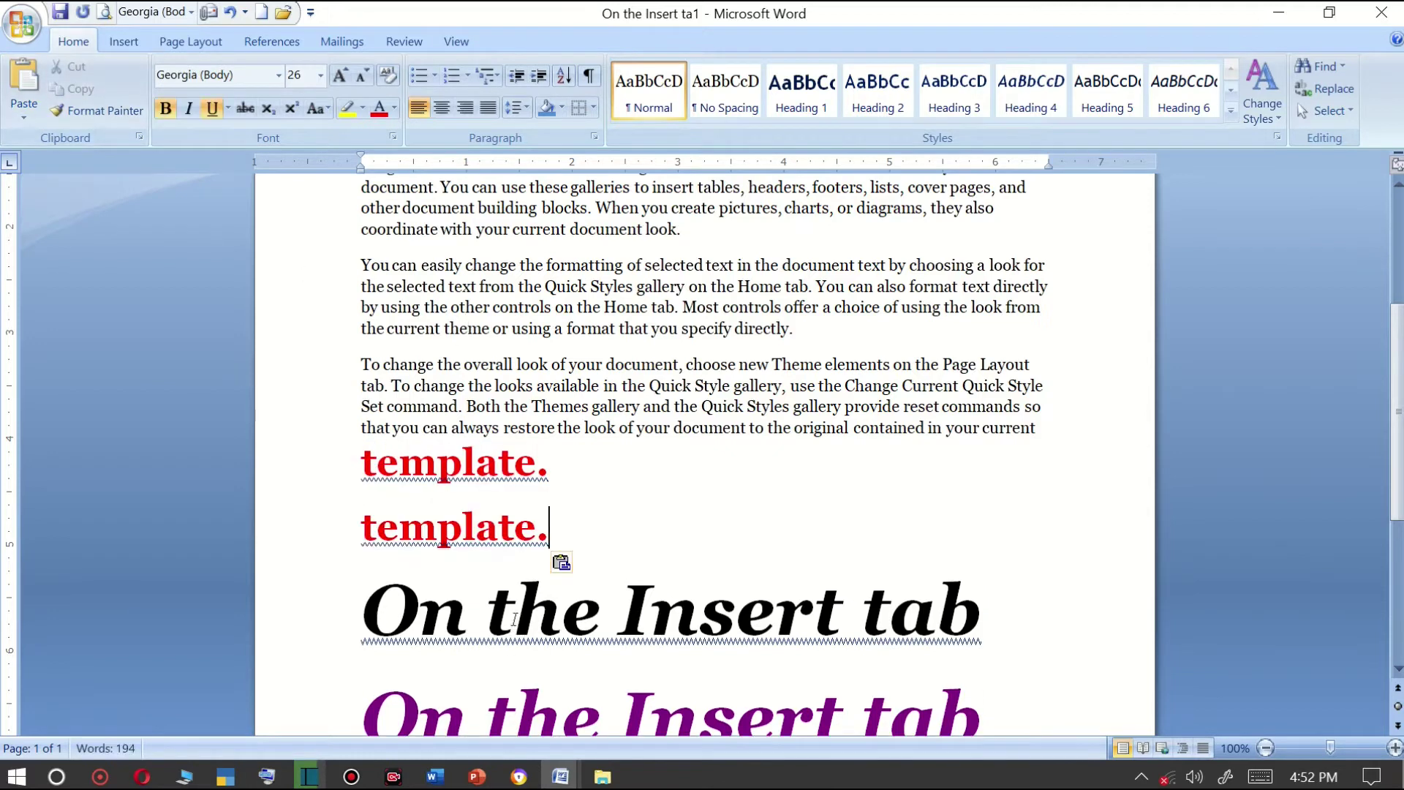
key(Return)
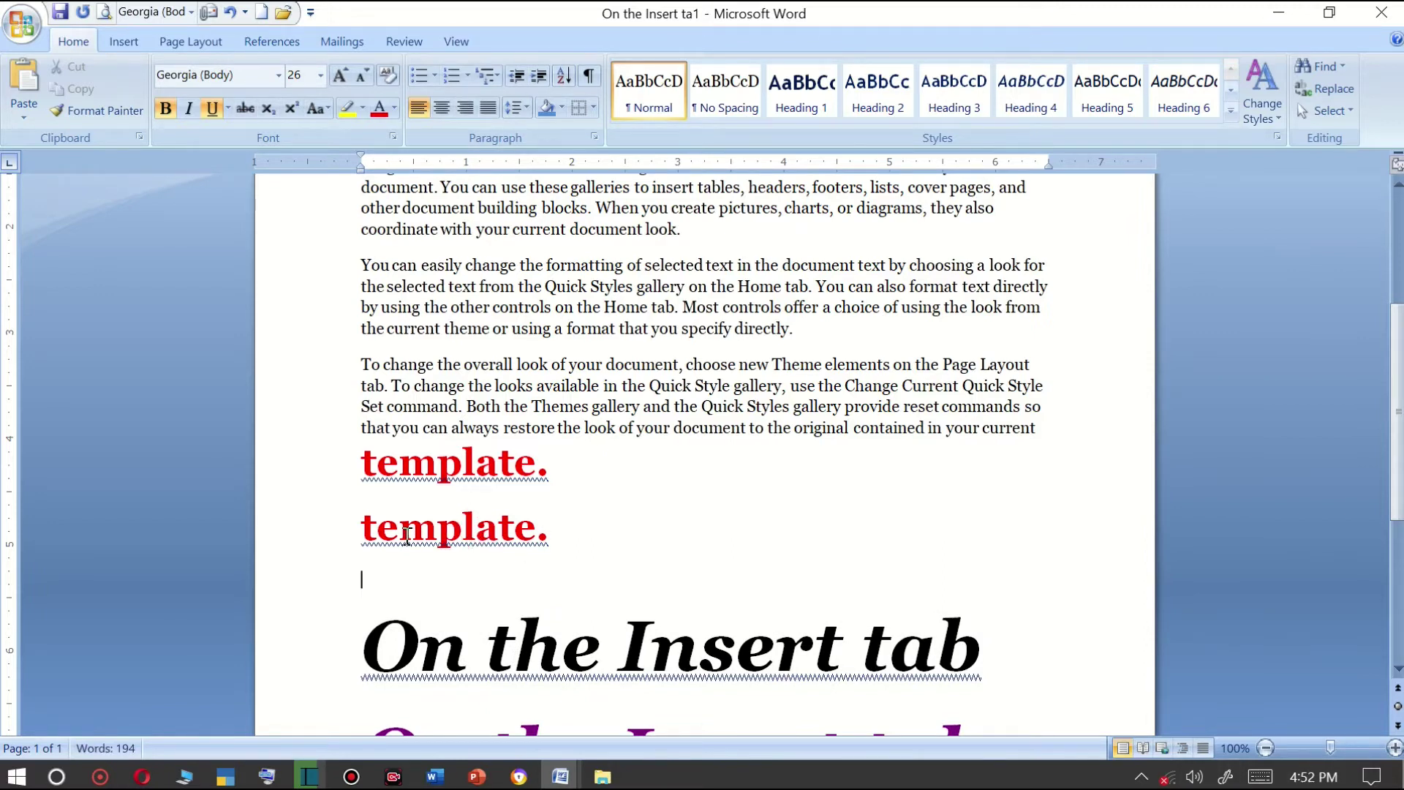
Paste a copy of 'template.' as Unformatted Text via Paste Special.
click(11, 123)
click(70, 165)
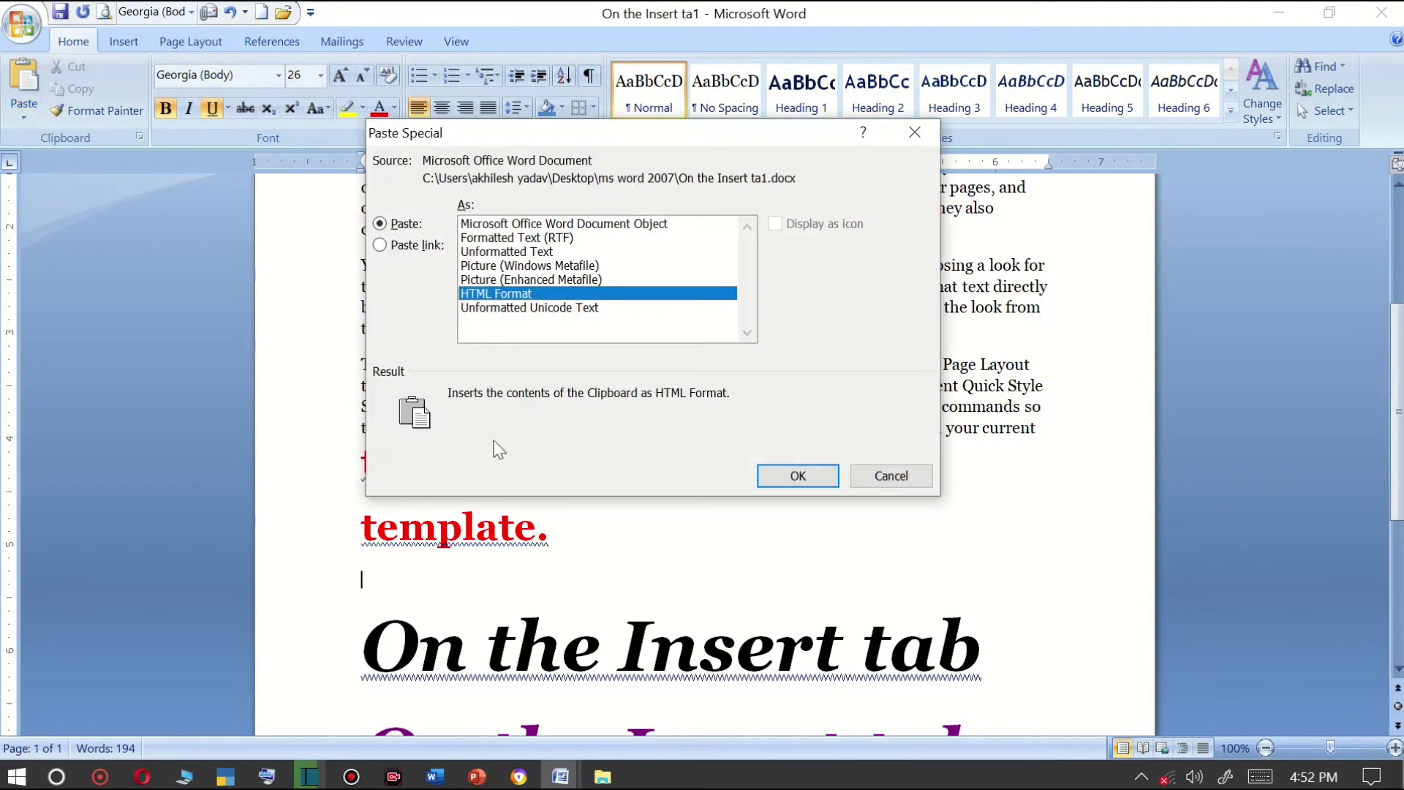
drag(525, 124, 698, 129)
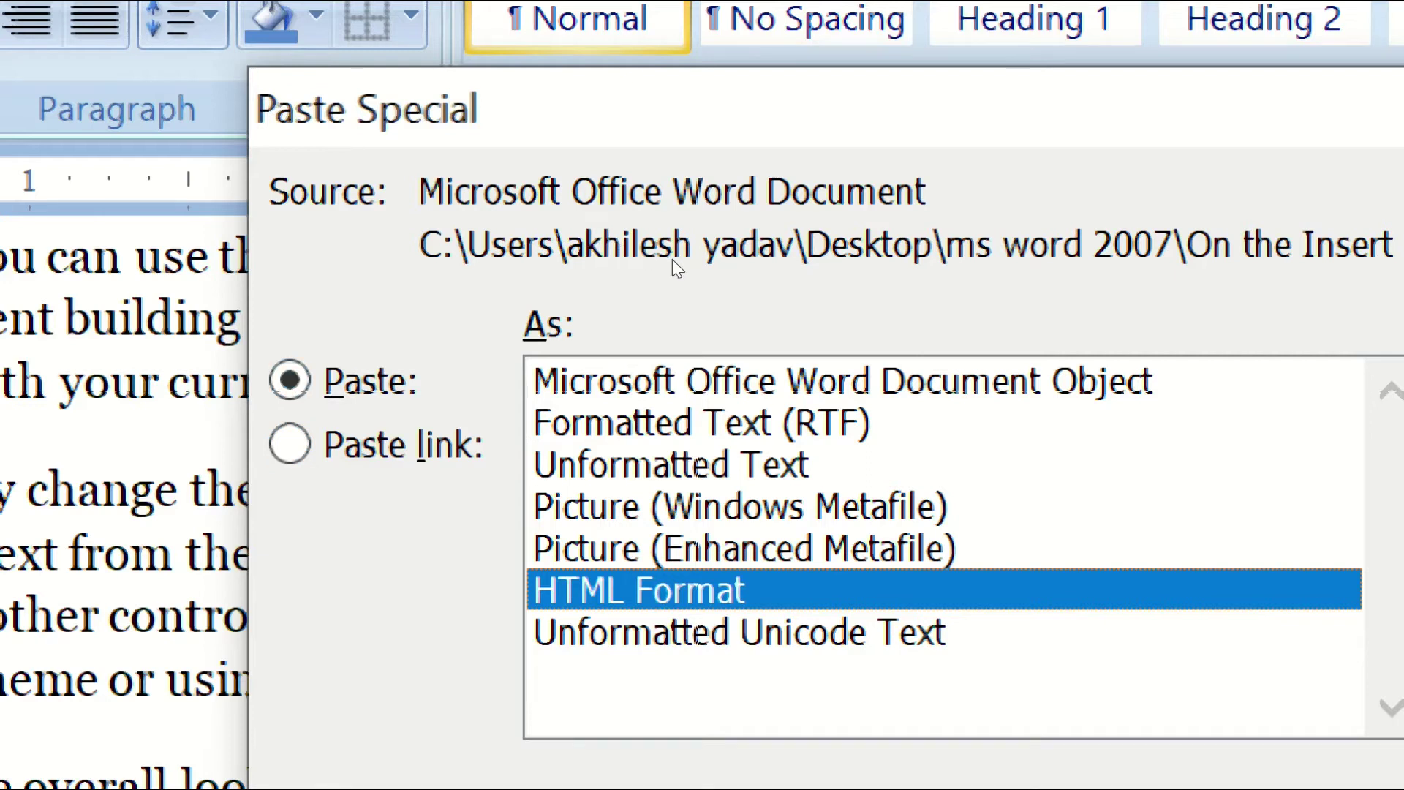
key(Up)
key(Up)
key(Up)
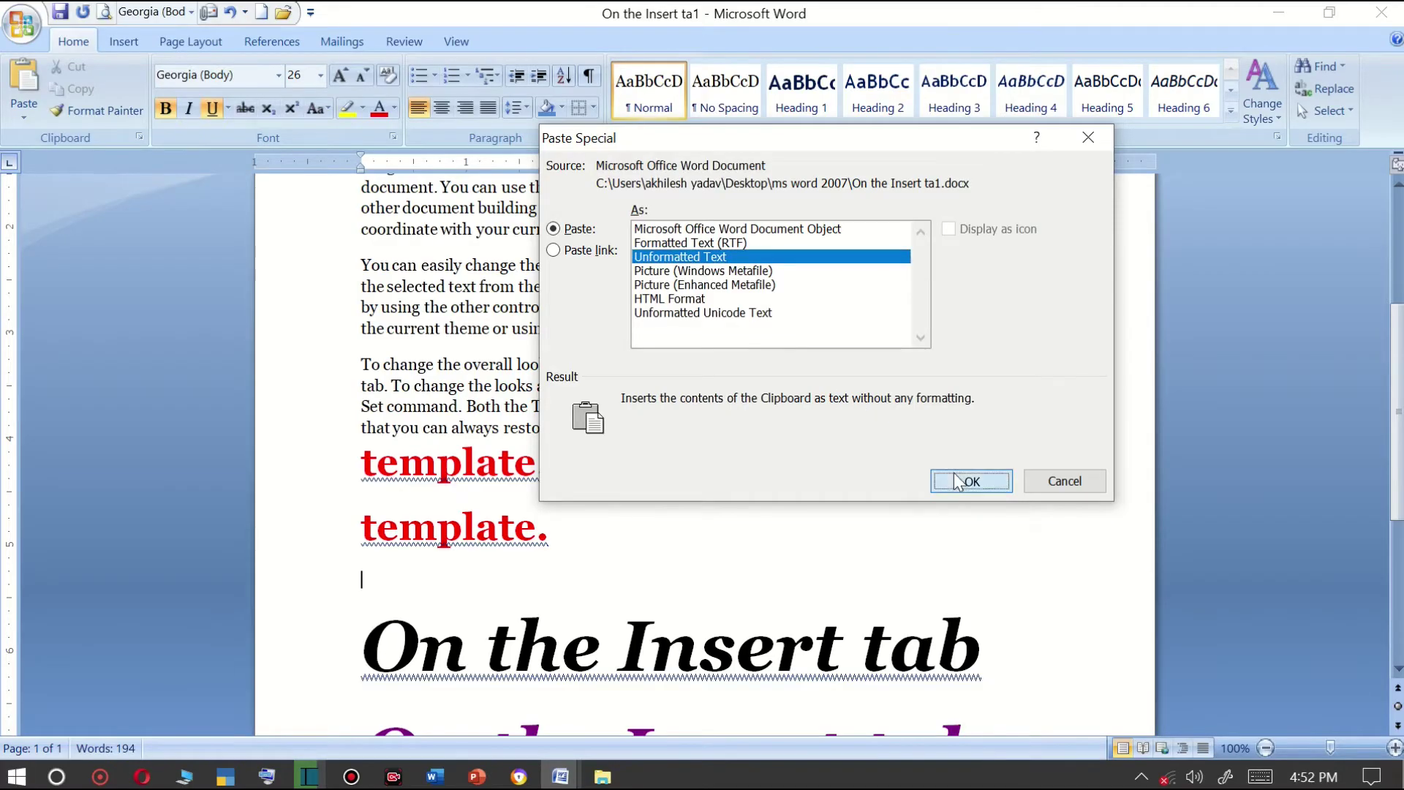
click(954, 479)
Below the plain line, paste another 'template.' copy as a Picture (Windows Metafile).
key(Home)
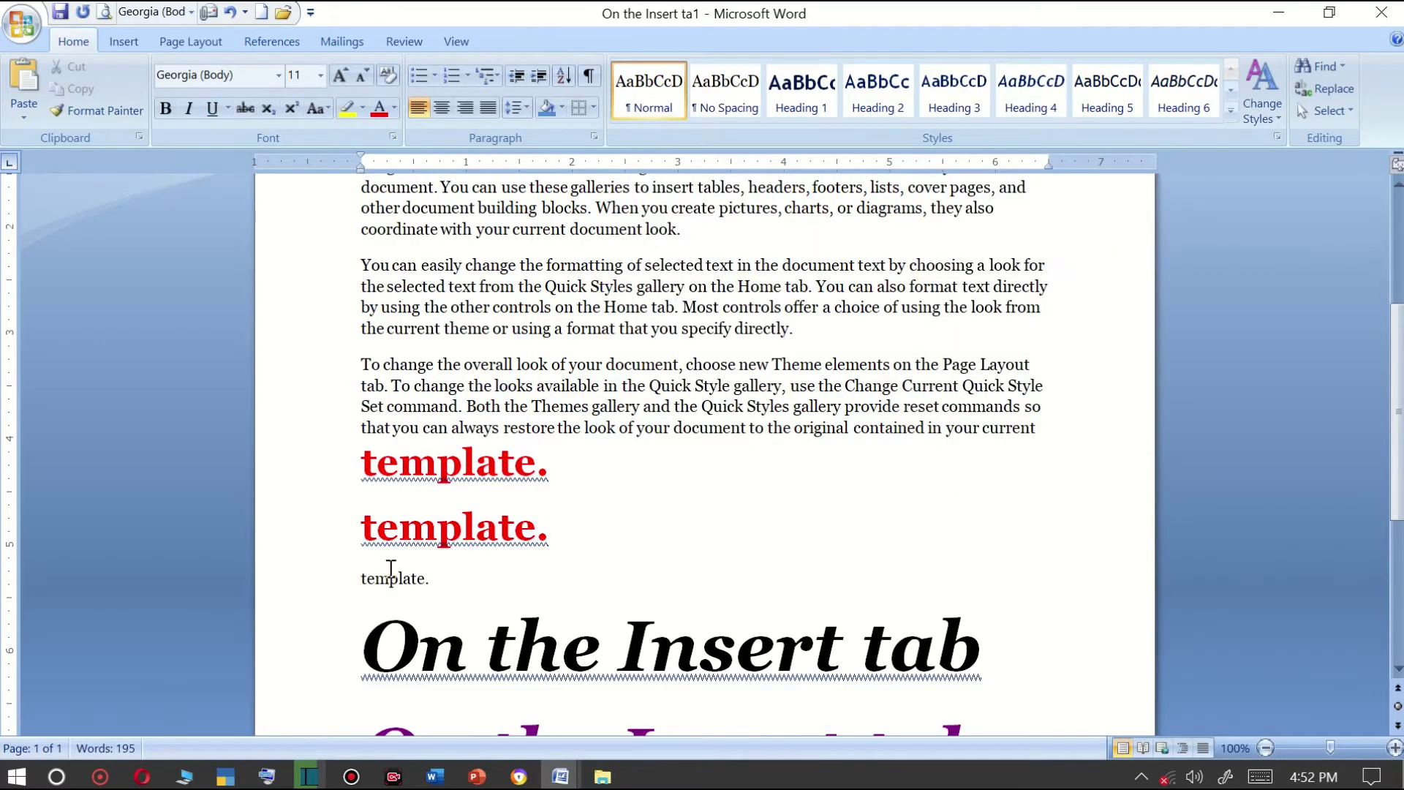
click(432, 561)
click(23, 117)
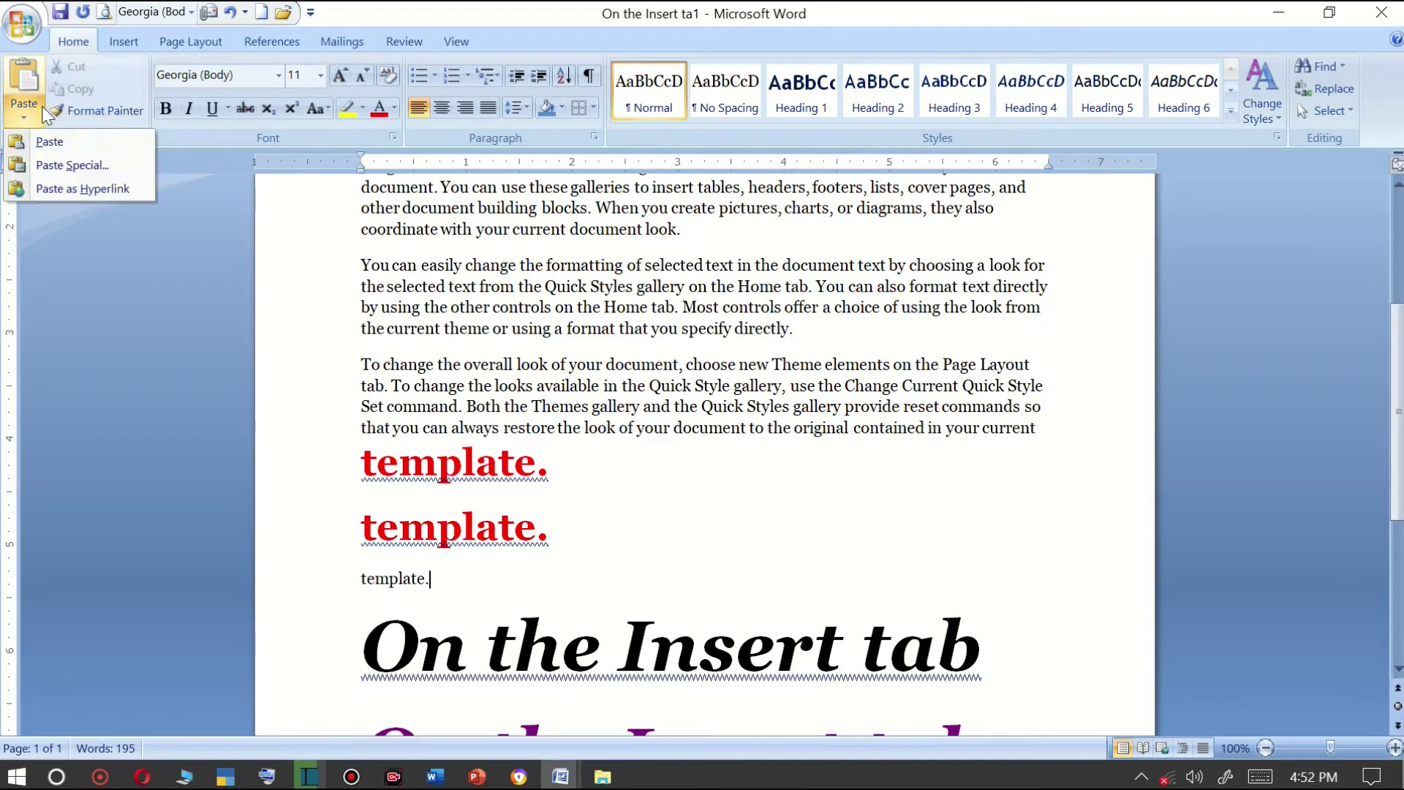
click(68, 168)
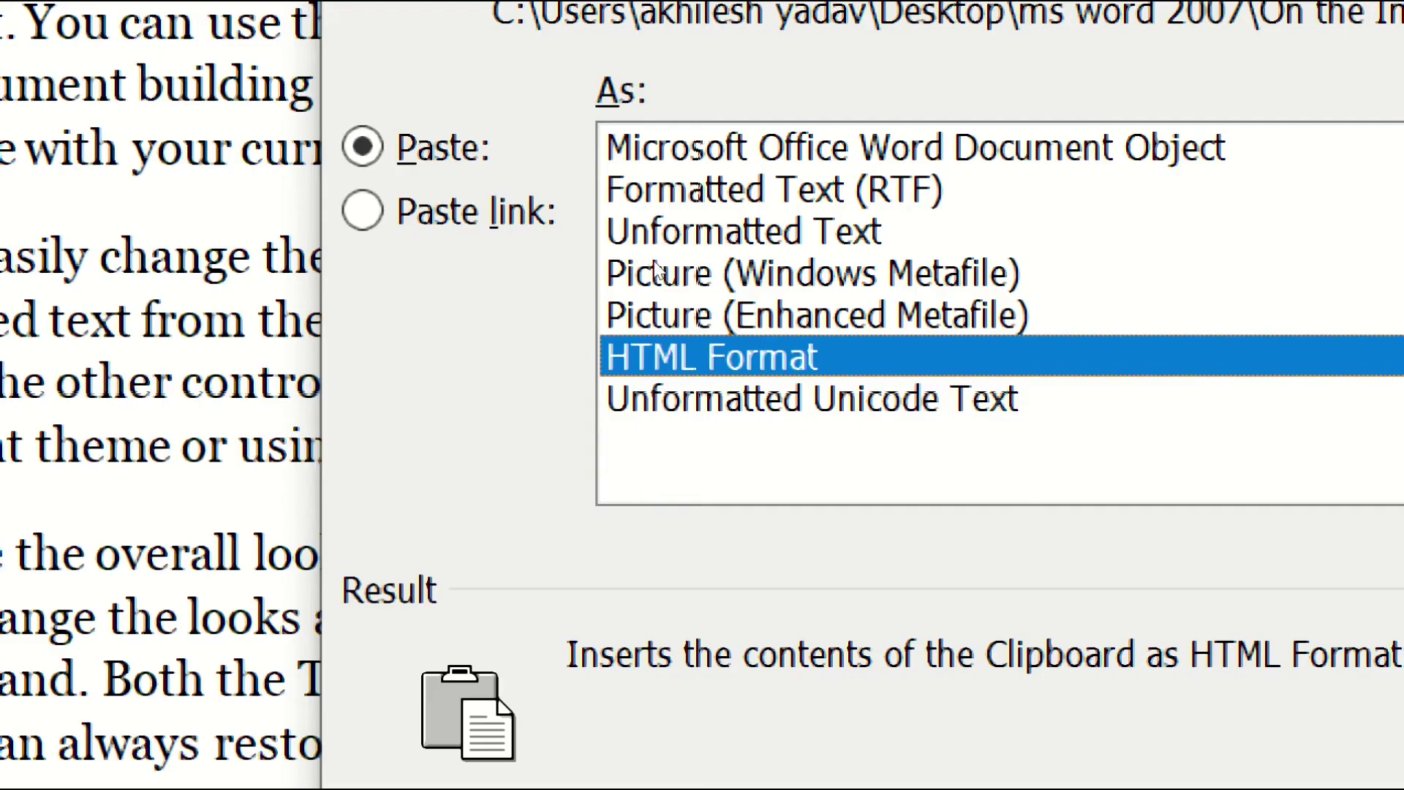
click(660, 272)
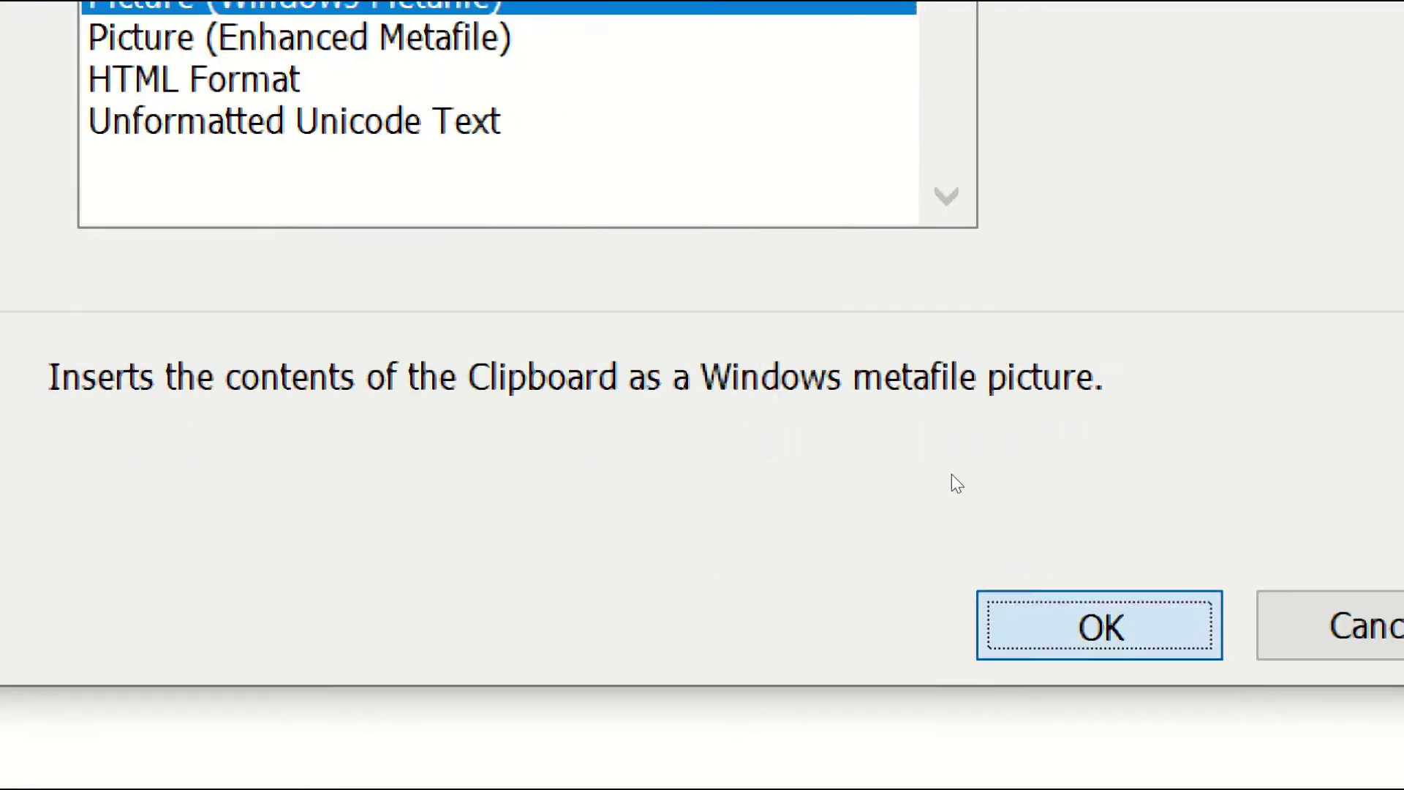
key(Return)
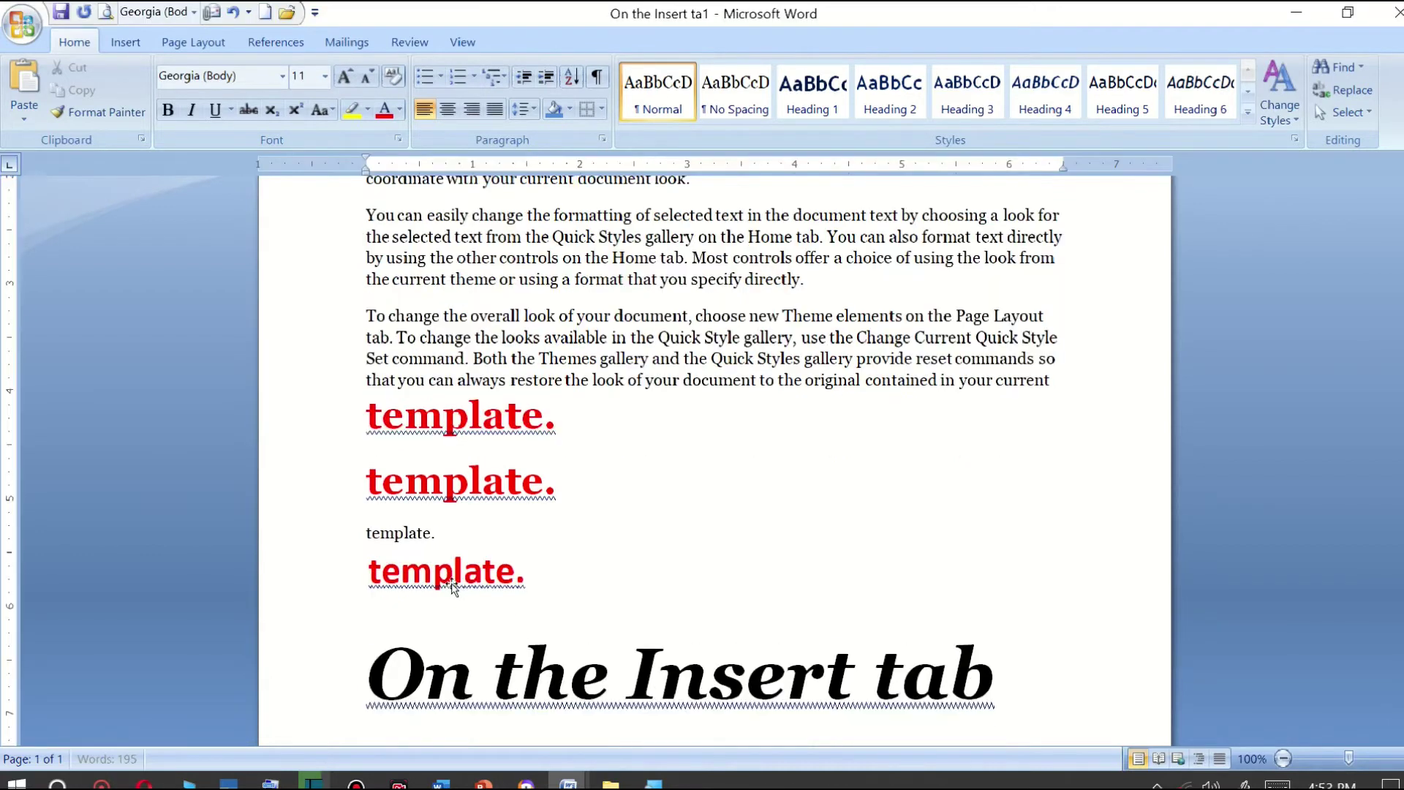
Apply an oval-framed picture style to the pasted 'template.' picture.
click(454, 585)
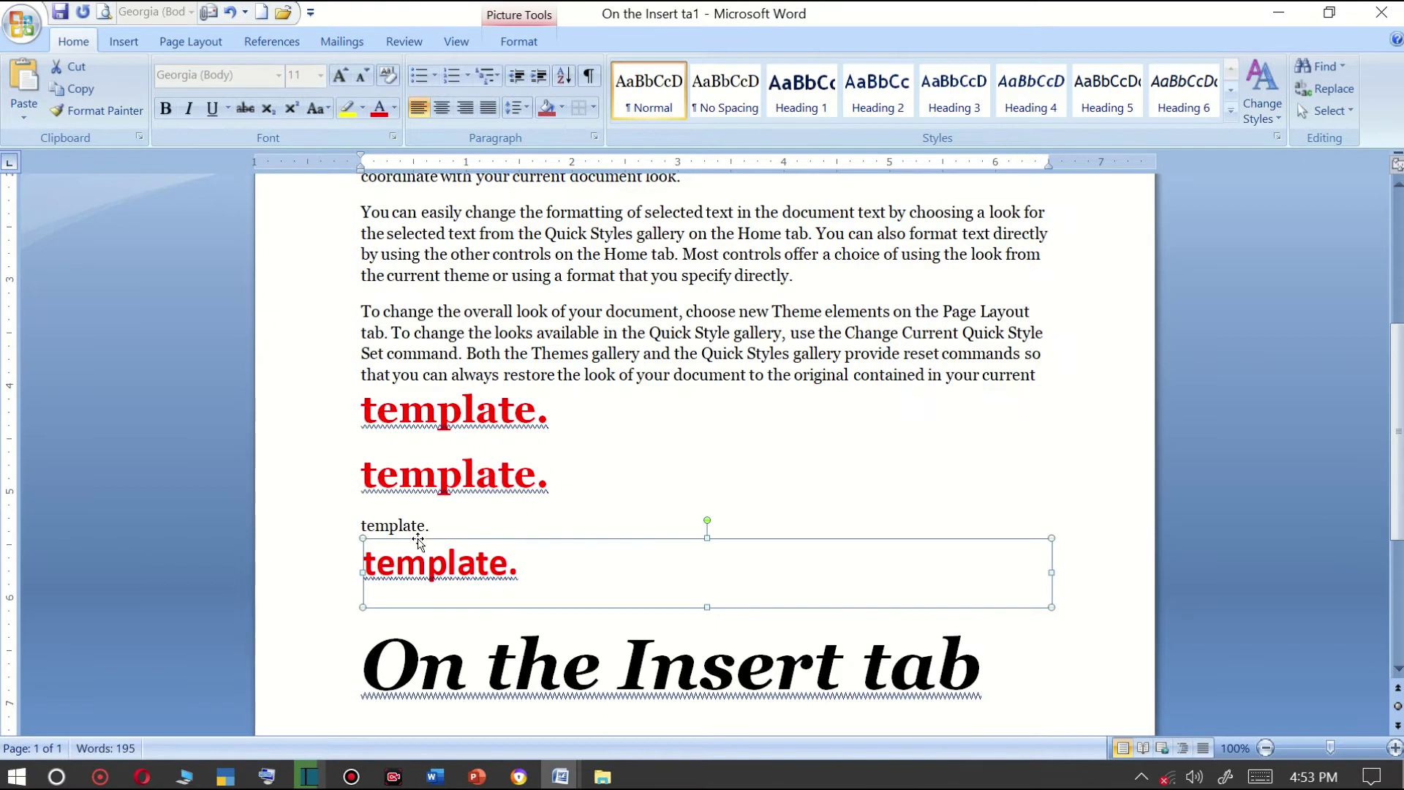
double_click(468, 570)
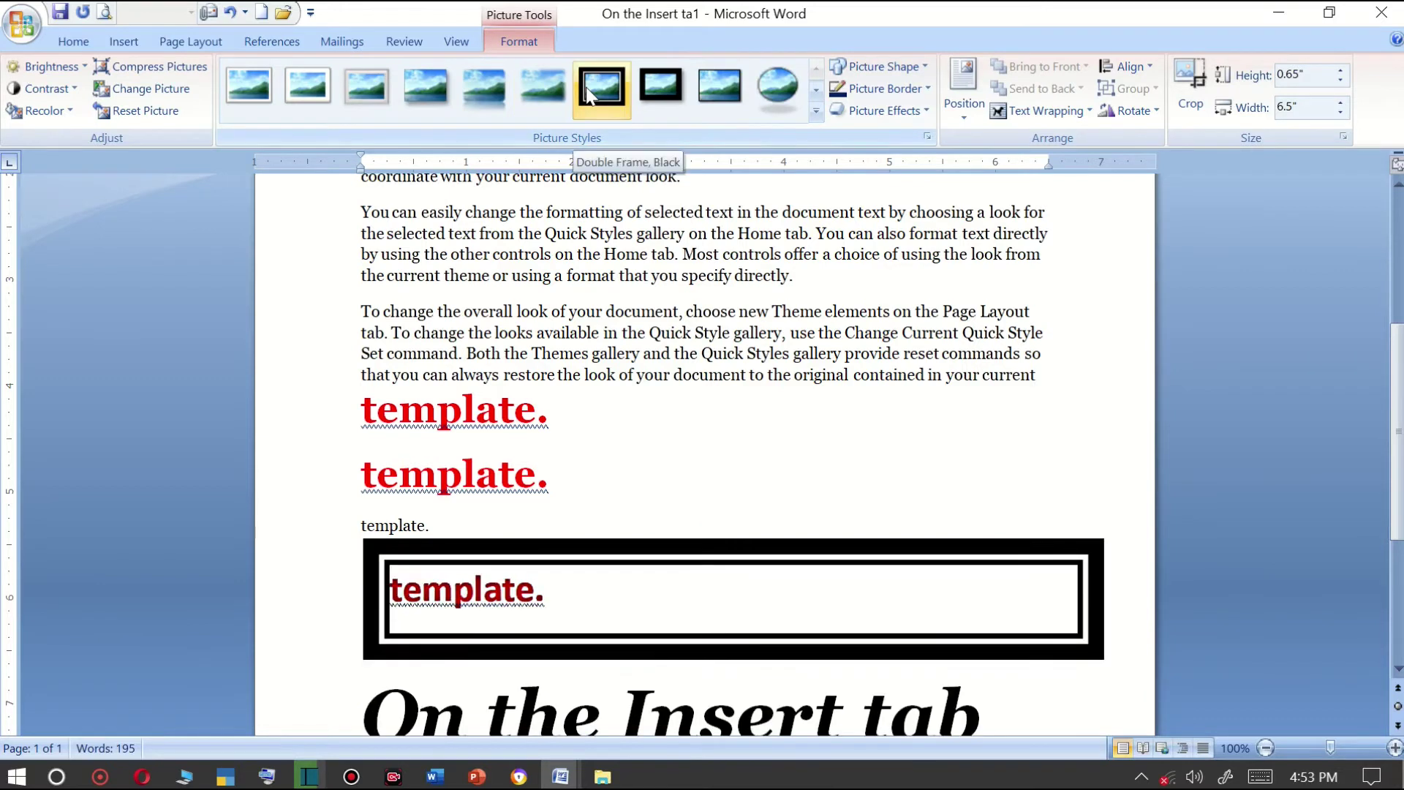
click(774, 82)
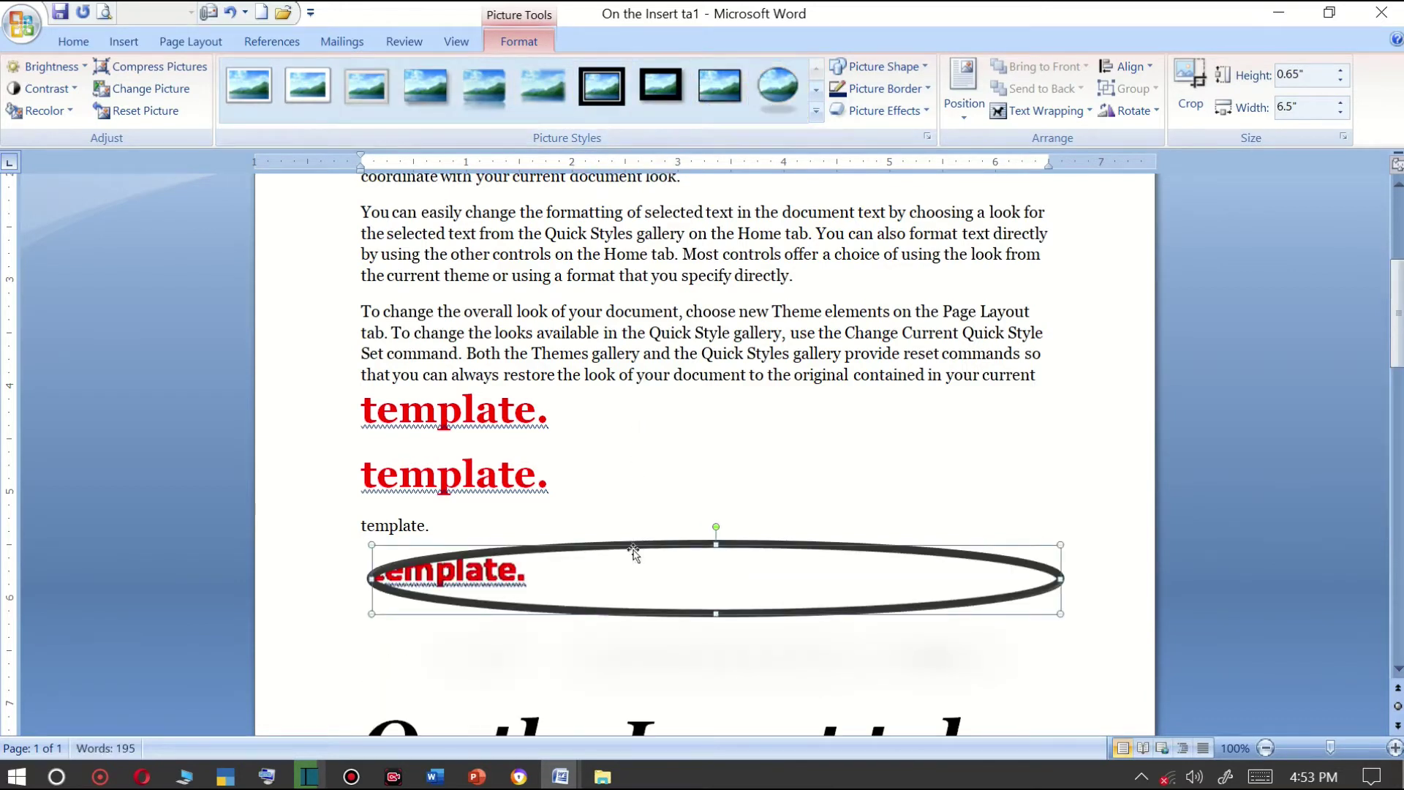
Delete the oval-framed 'template.' picture, then close the Paste options list without choosing.
key(Delete)
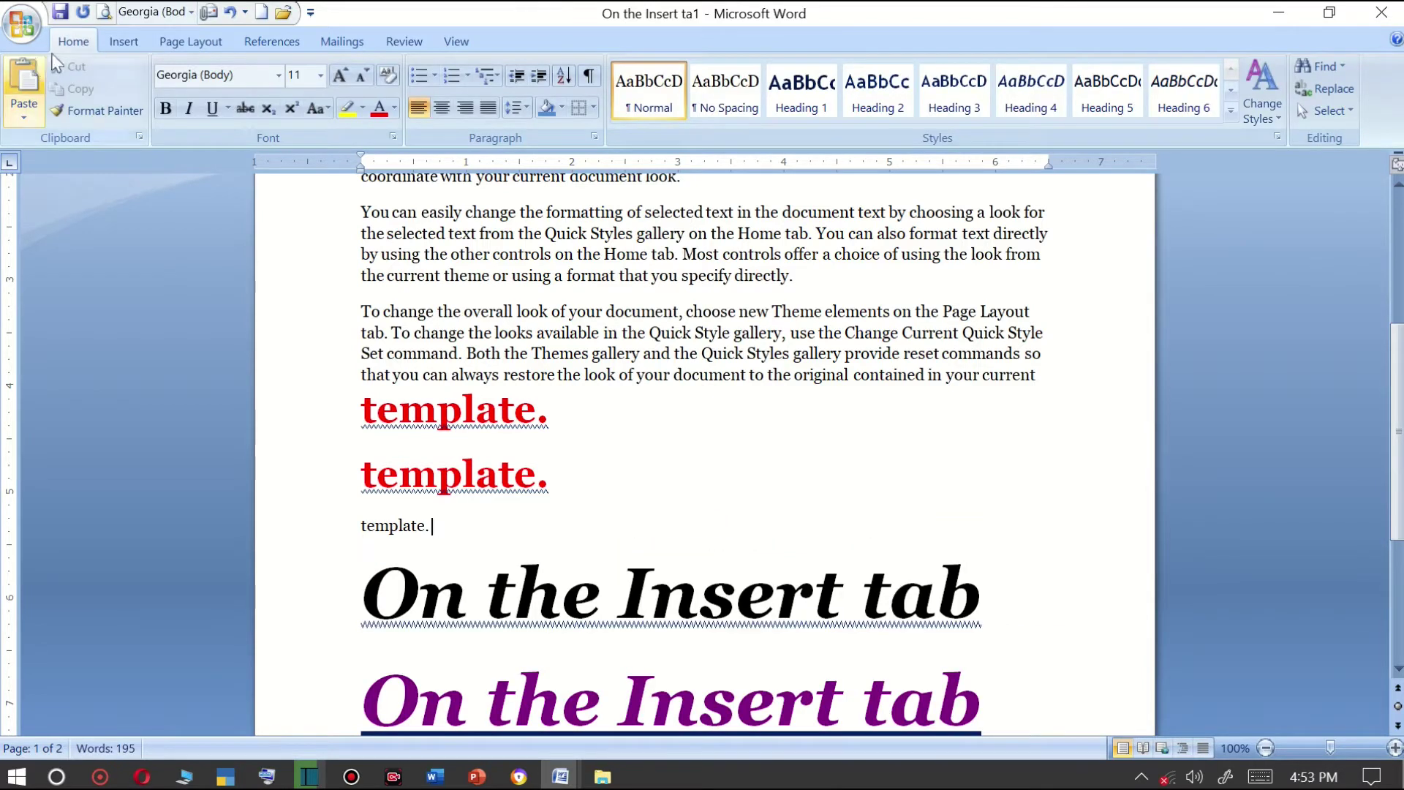
click(28, 112)
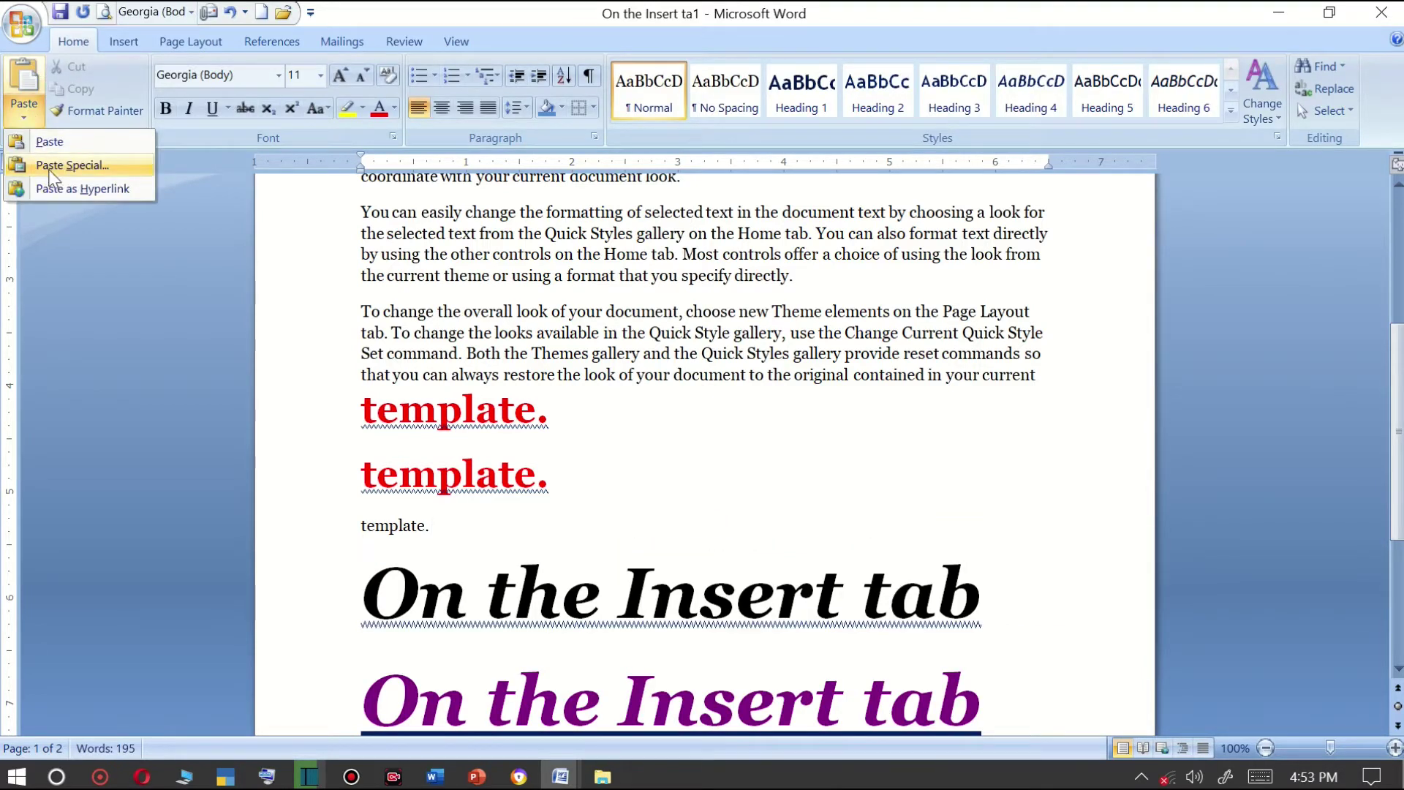
scroll(557, 442, up, 2)
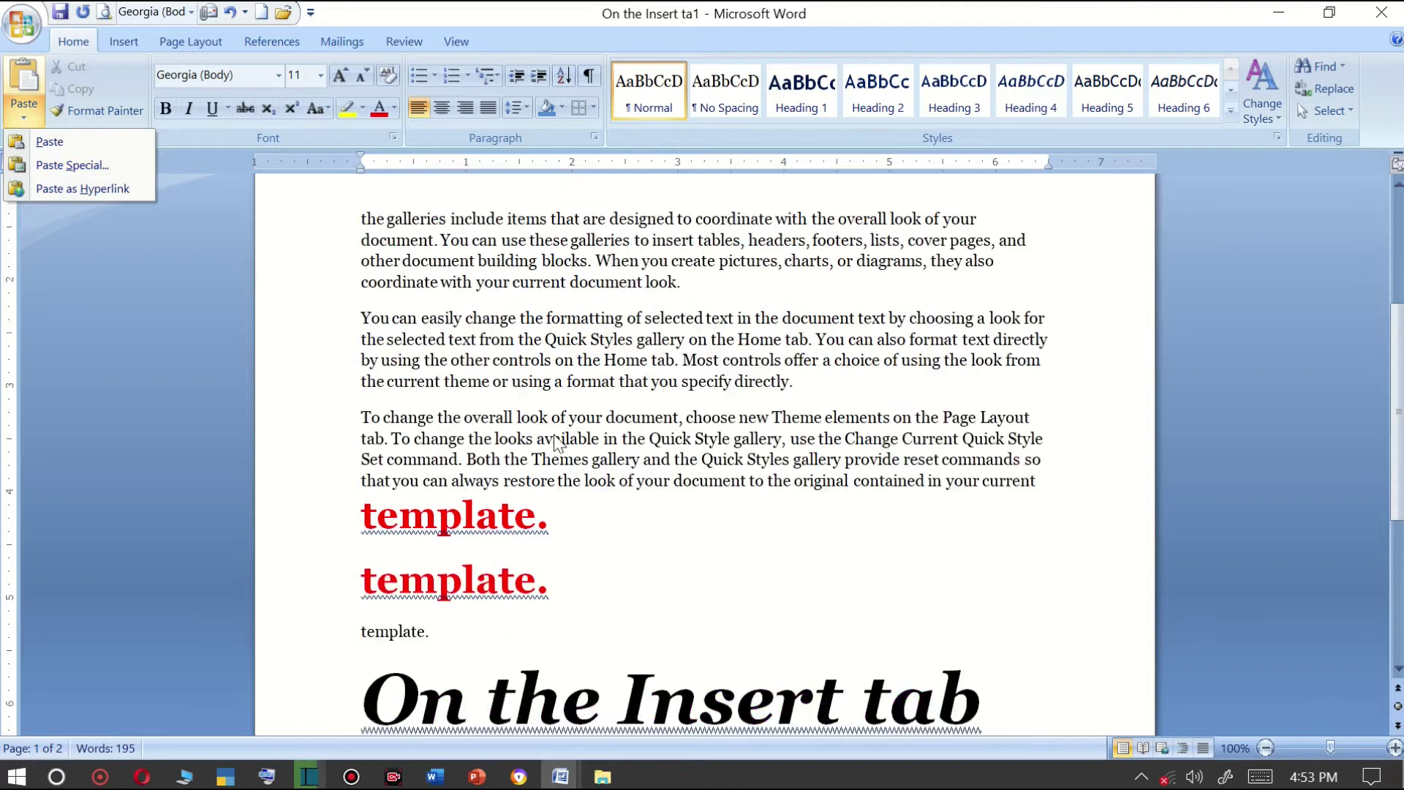
scroll(557, 442, up, 1)
click(462, 273)
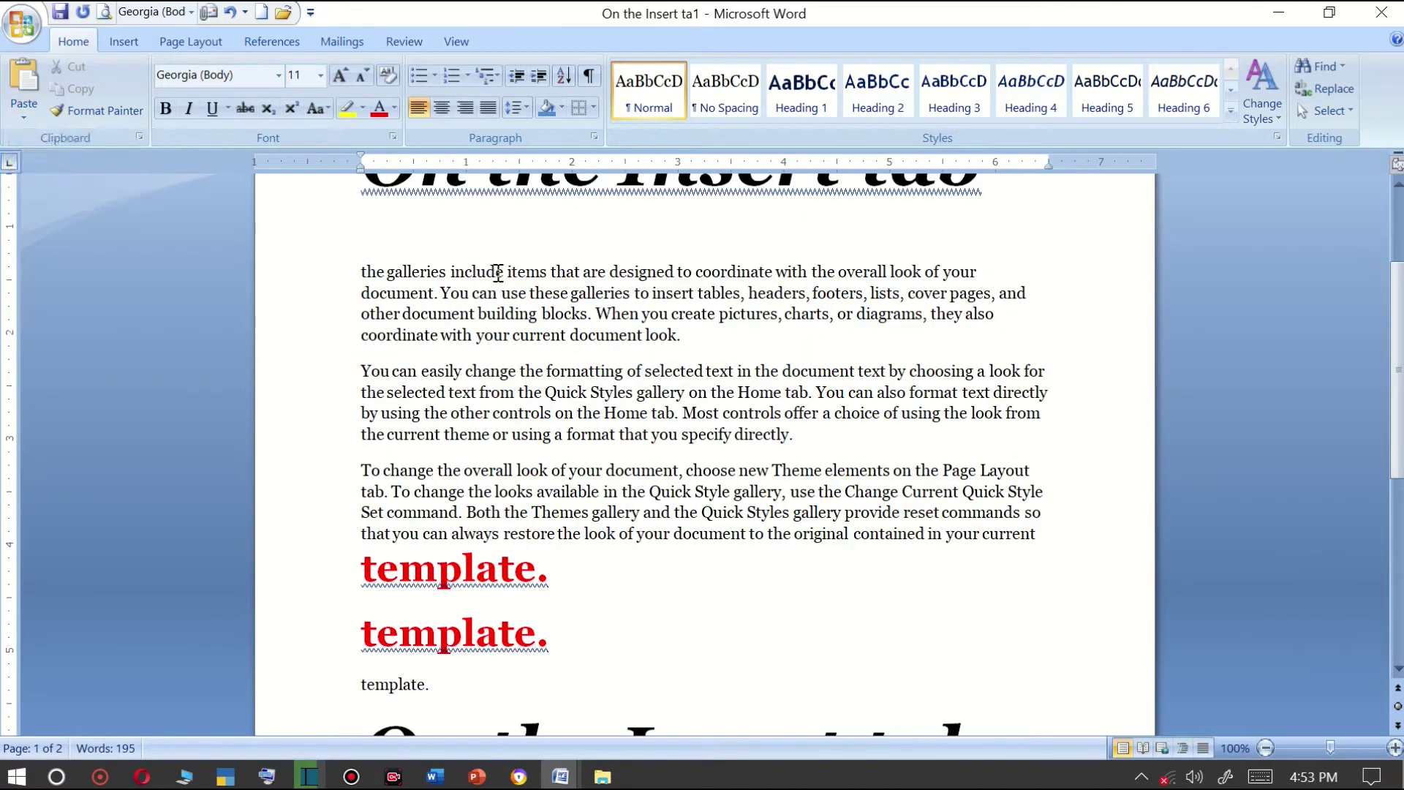
Break the paragraph after 'include', 'designed', 'coordinate with the', 'overall look of your' and 'You can use'.
click(501, 273)
key(Return)
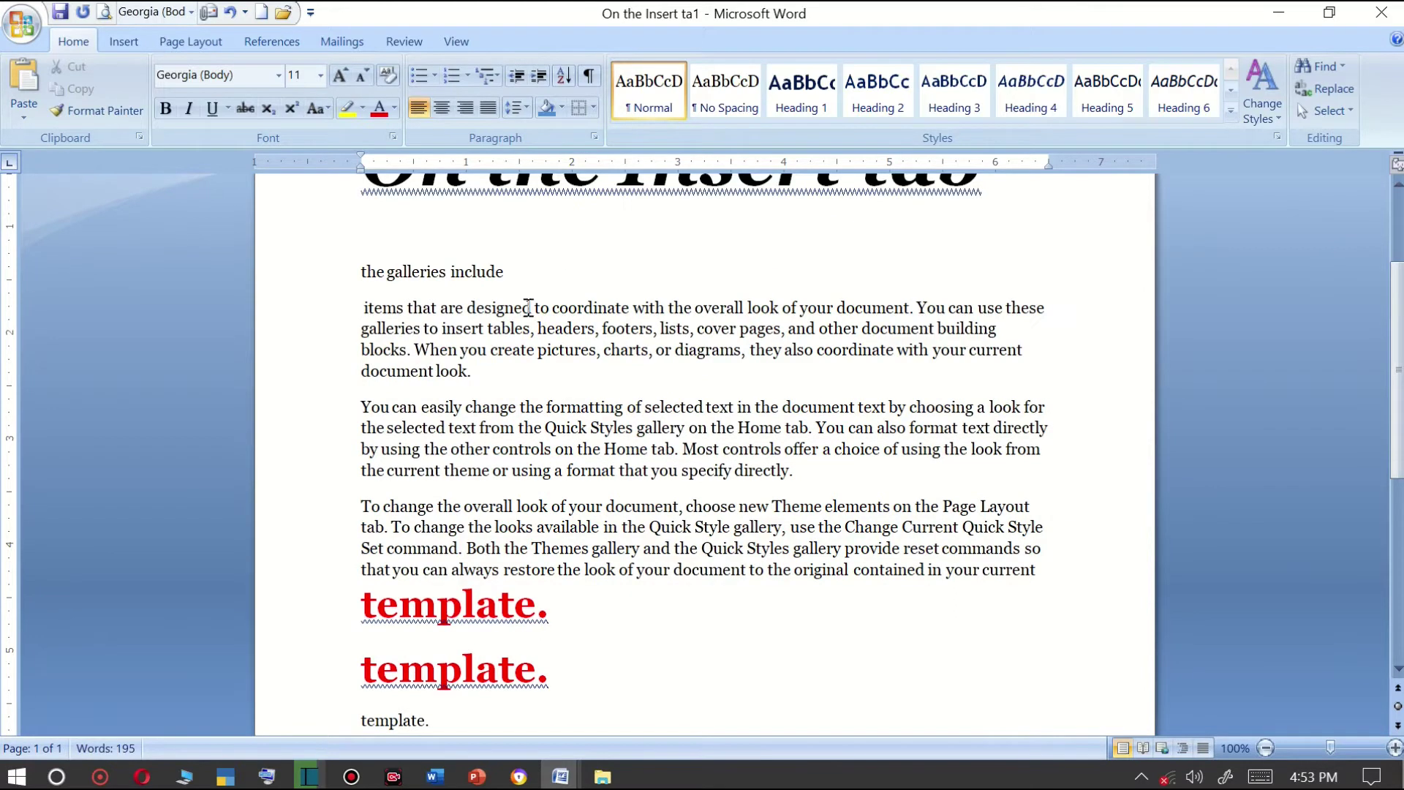
click(533, 308)
click(517, 343)
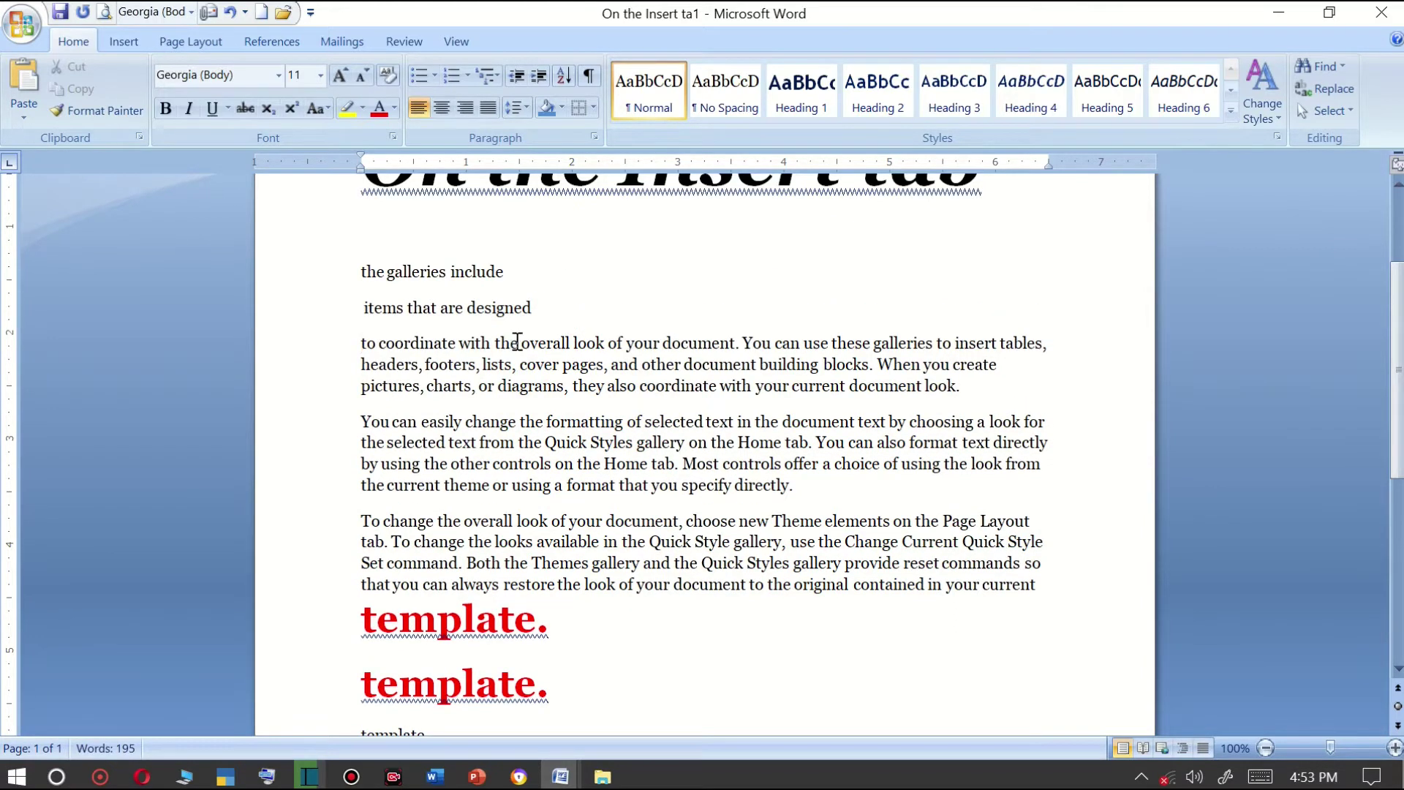
key(Return)
click(505, 379)
key(Return)
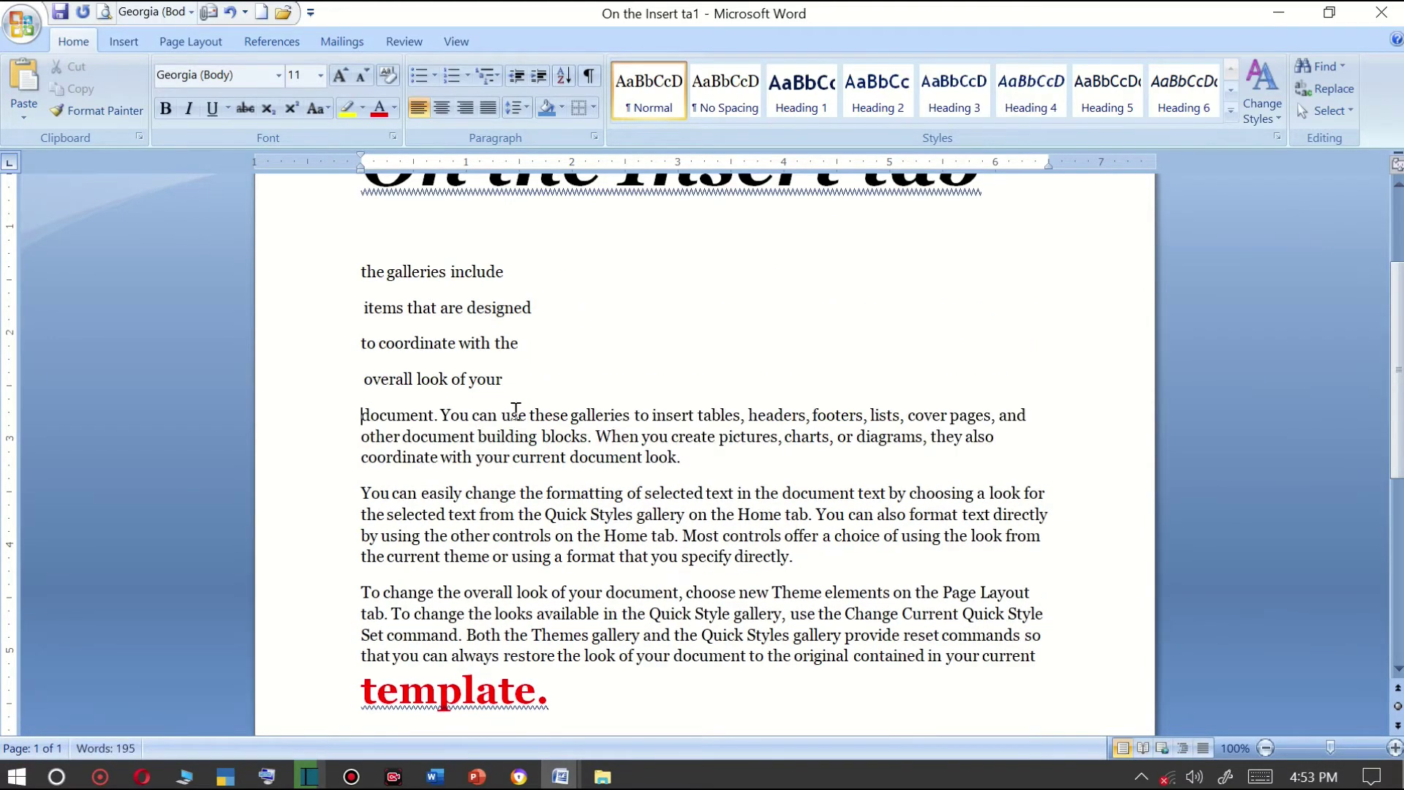
click(527, 414)
key(Return)
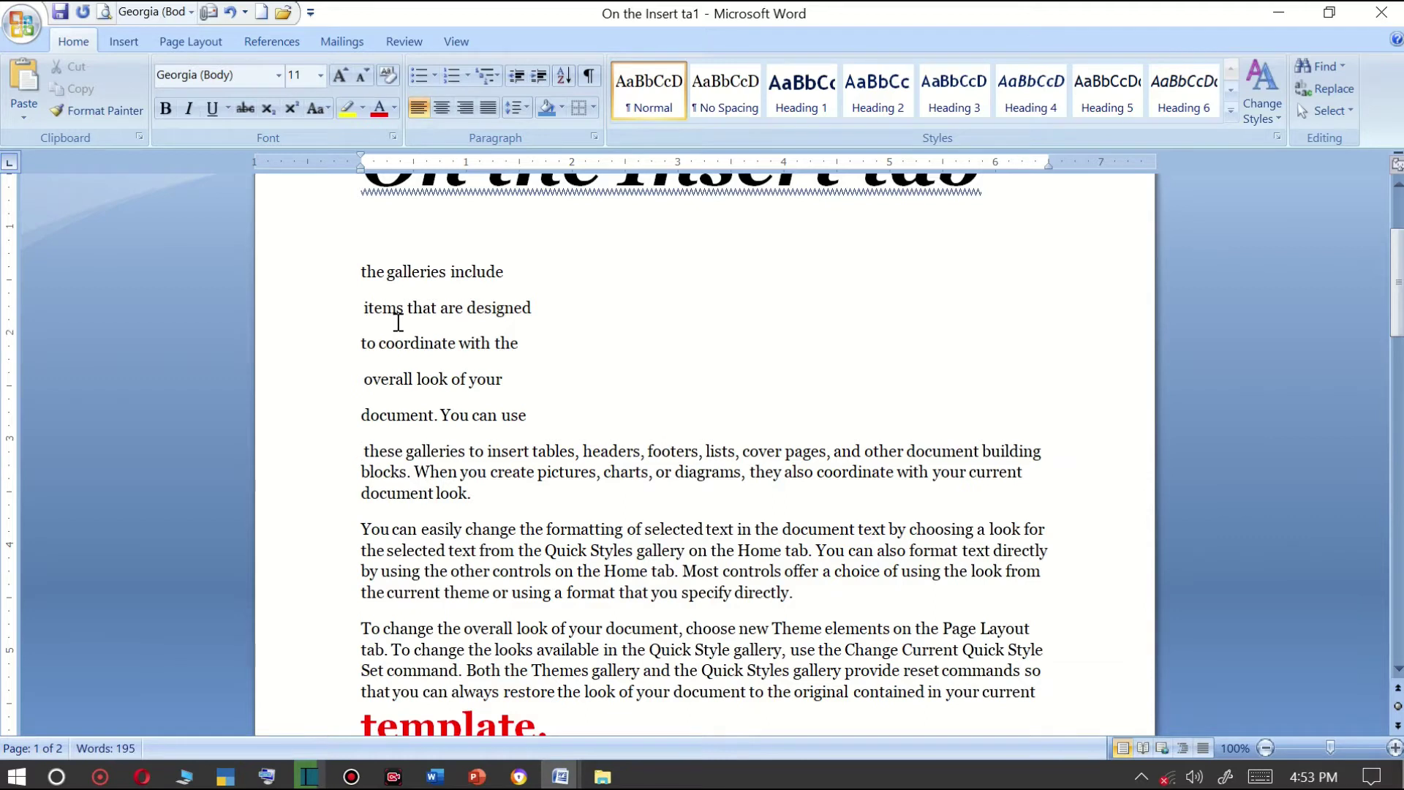
Make the line 'the galleries include' bold and grow it to 28 pt.
click(364, 249)
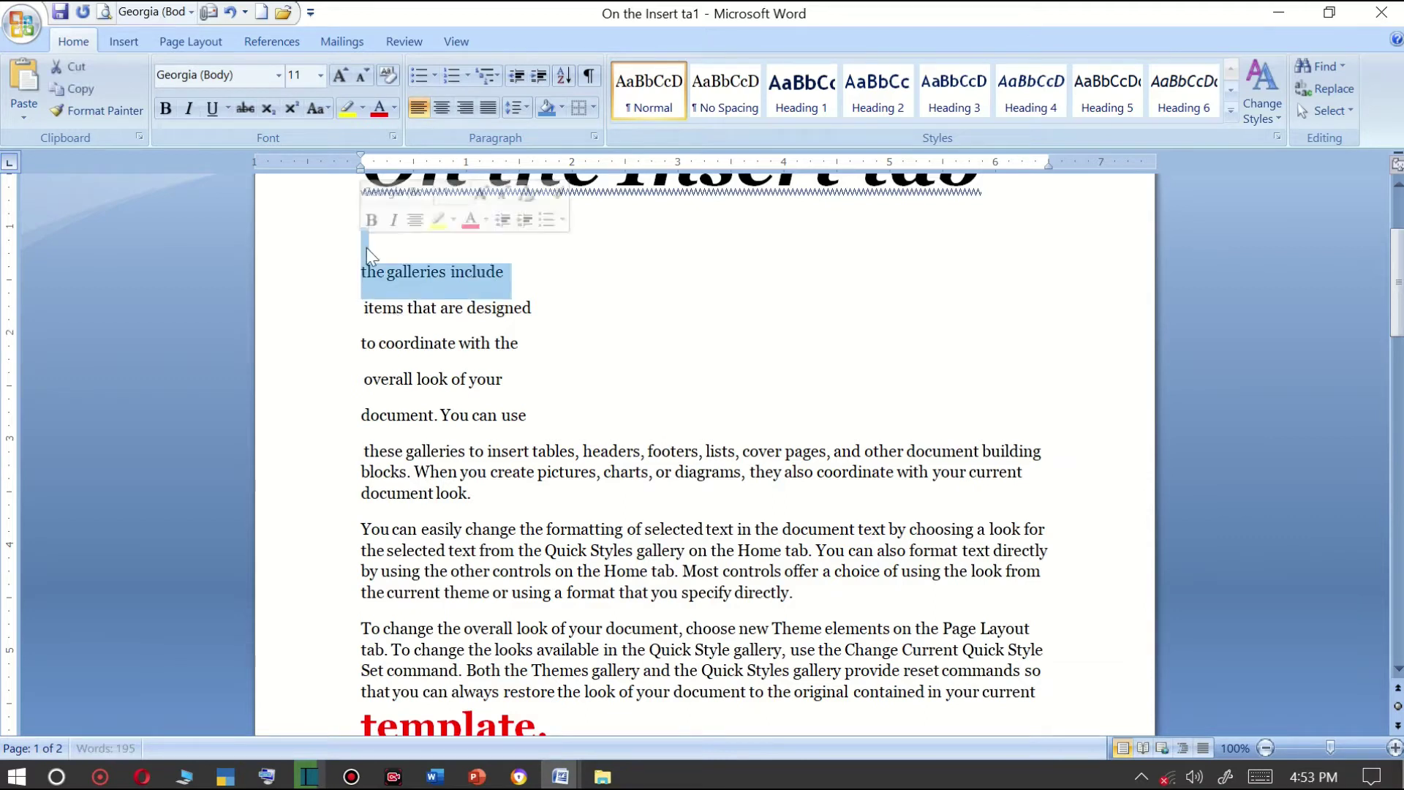
click(367, 248)
drag(512, 274, 360, 274)
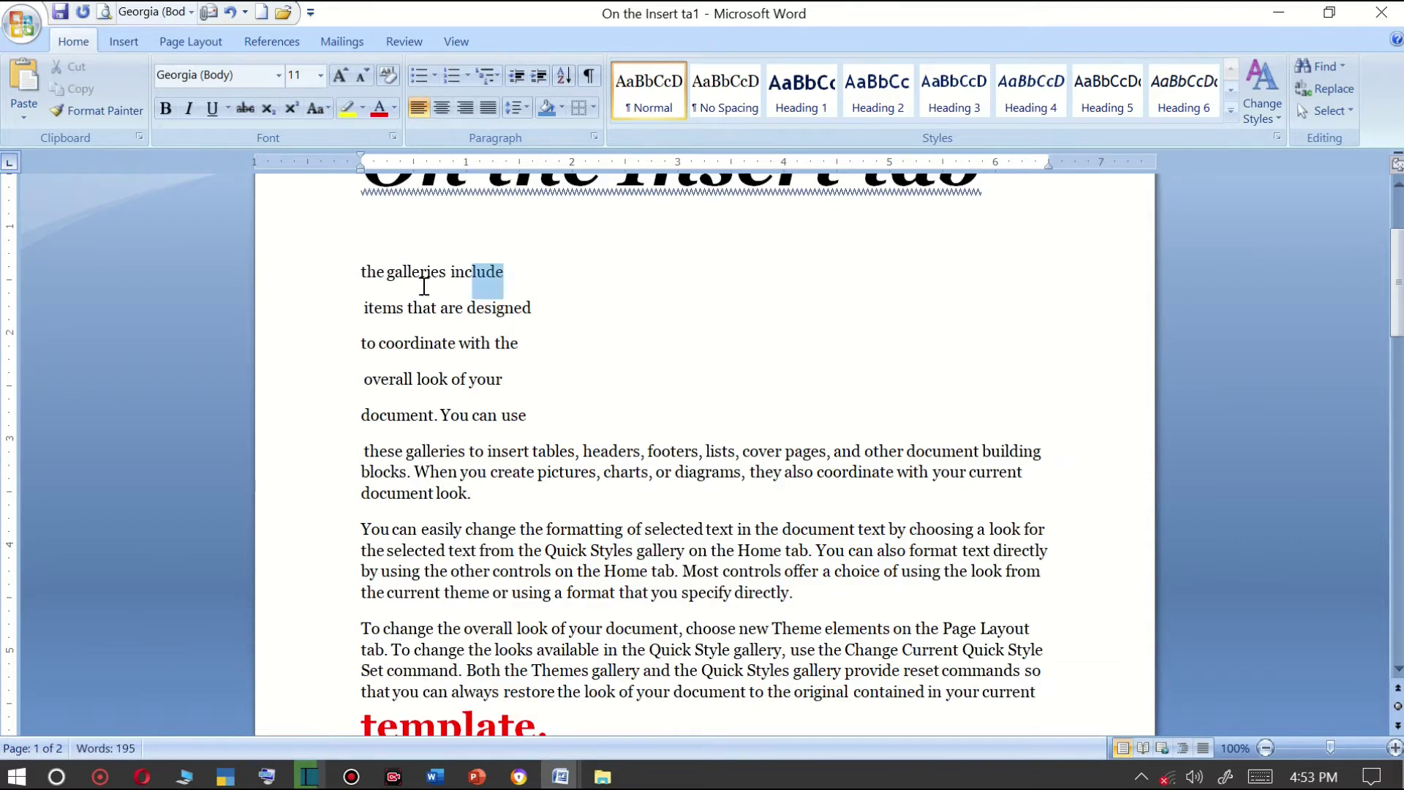
click(171, 115)
click(320, 76)
click(340, 76)
click(340, 76)
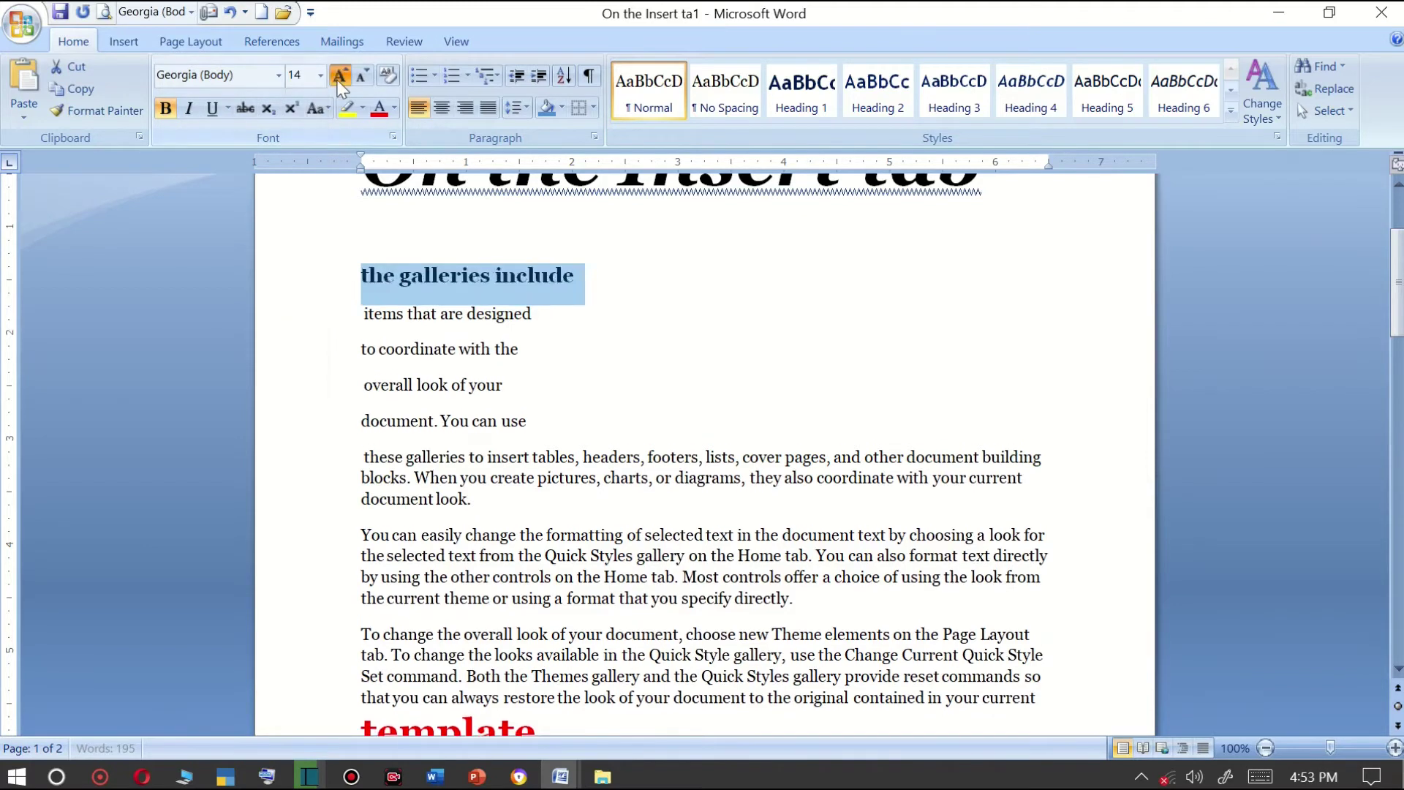
click(340, 76)
click(340, 76)
click(340, 76)
click(340, 76)
click(340, 76)
click(340, 76)
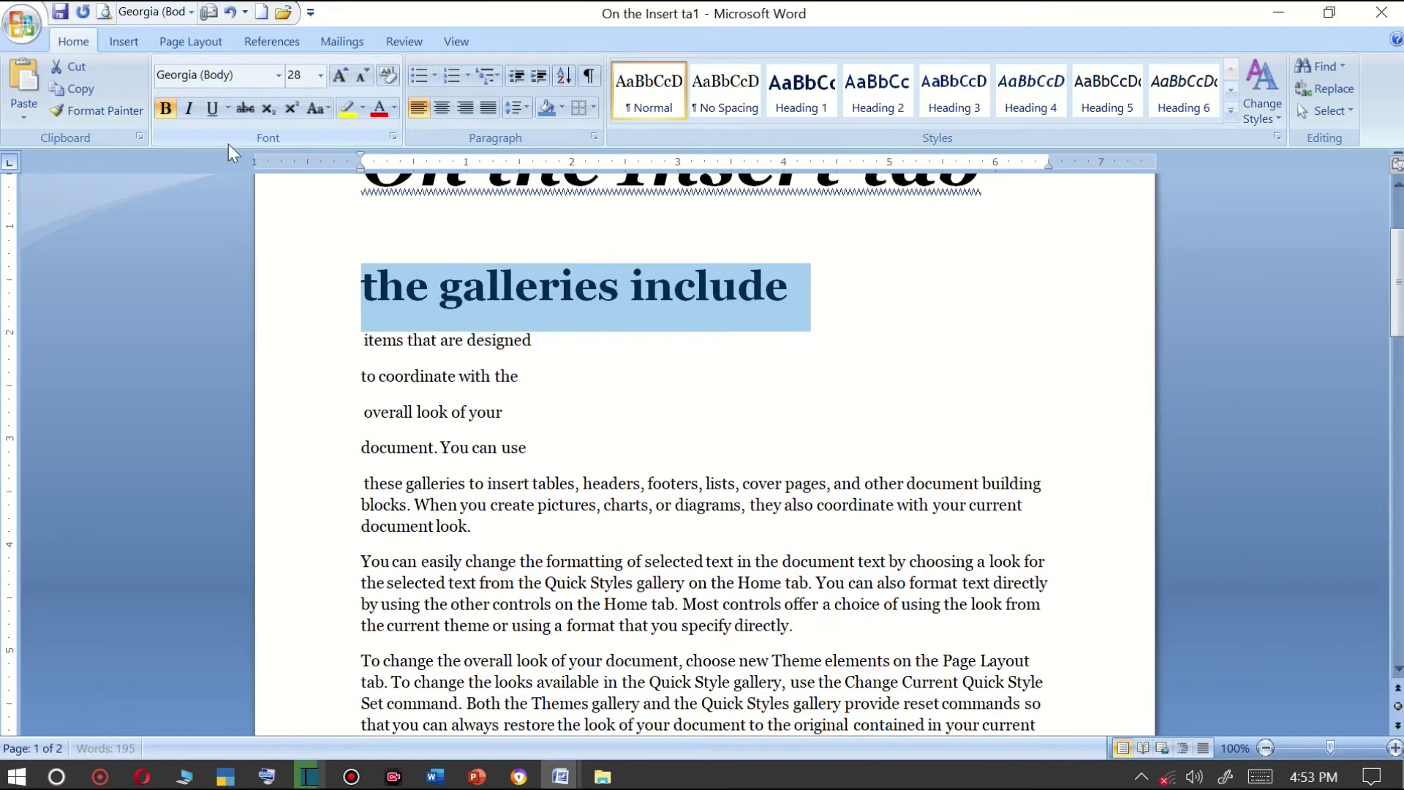
Add italic, underline, red font colour and yellow highlight to that line.
click(189, 108)
click(212, 109)
click(379, 108)
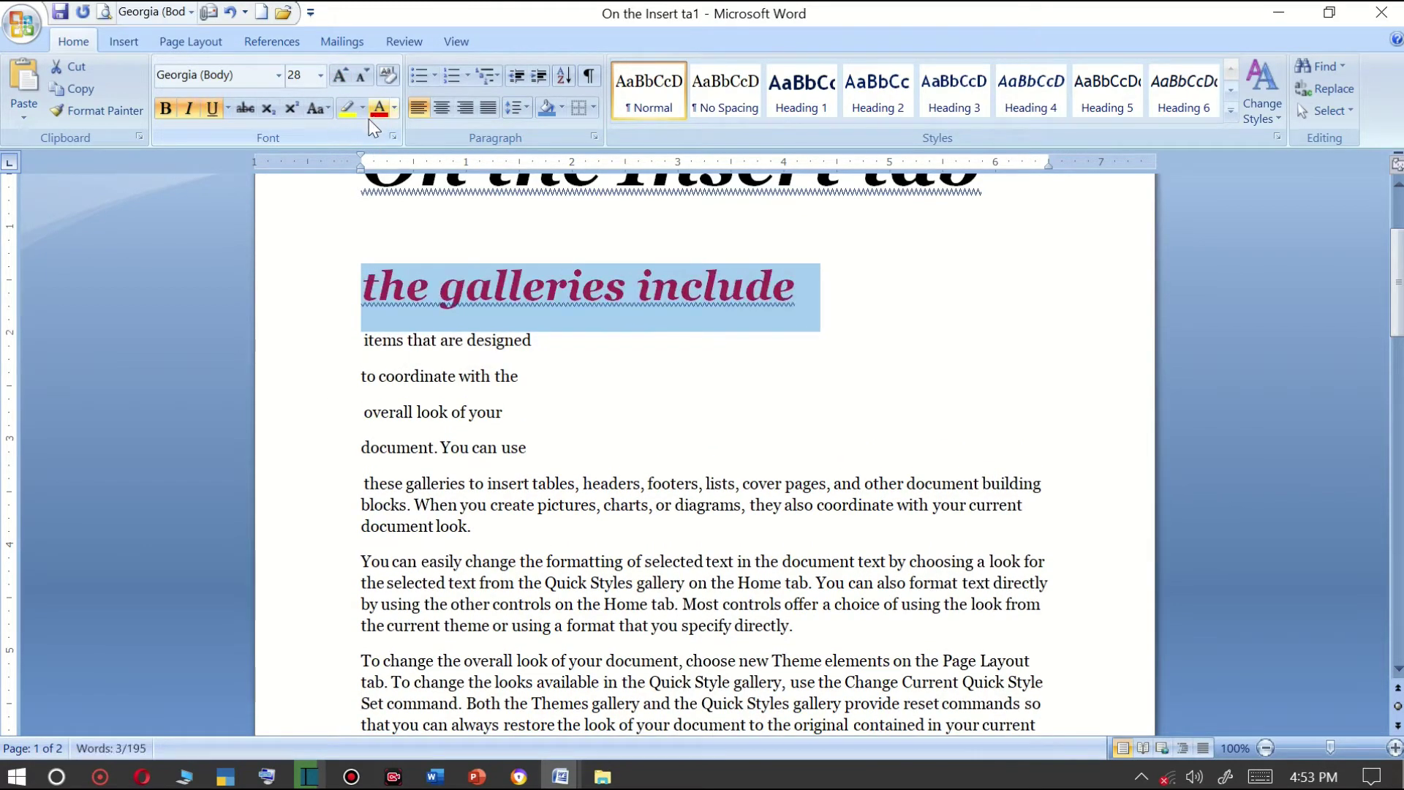
click(347, 108)
key(Left)
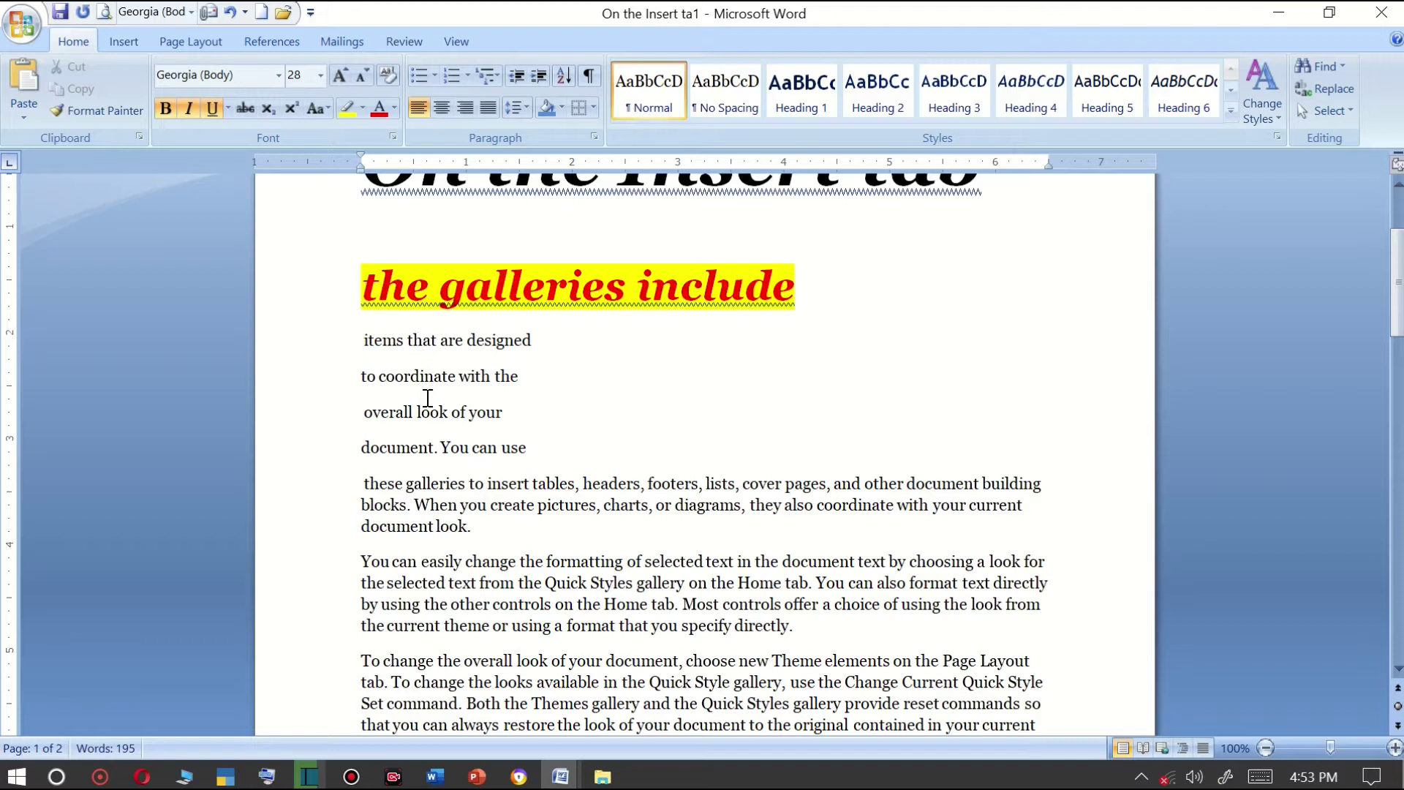
click(92, 112)
drag(361, 285, 801, 286)
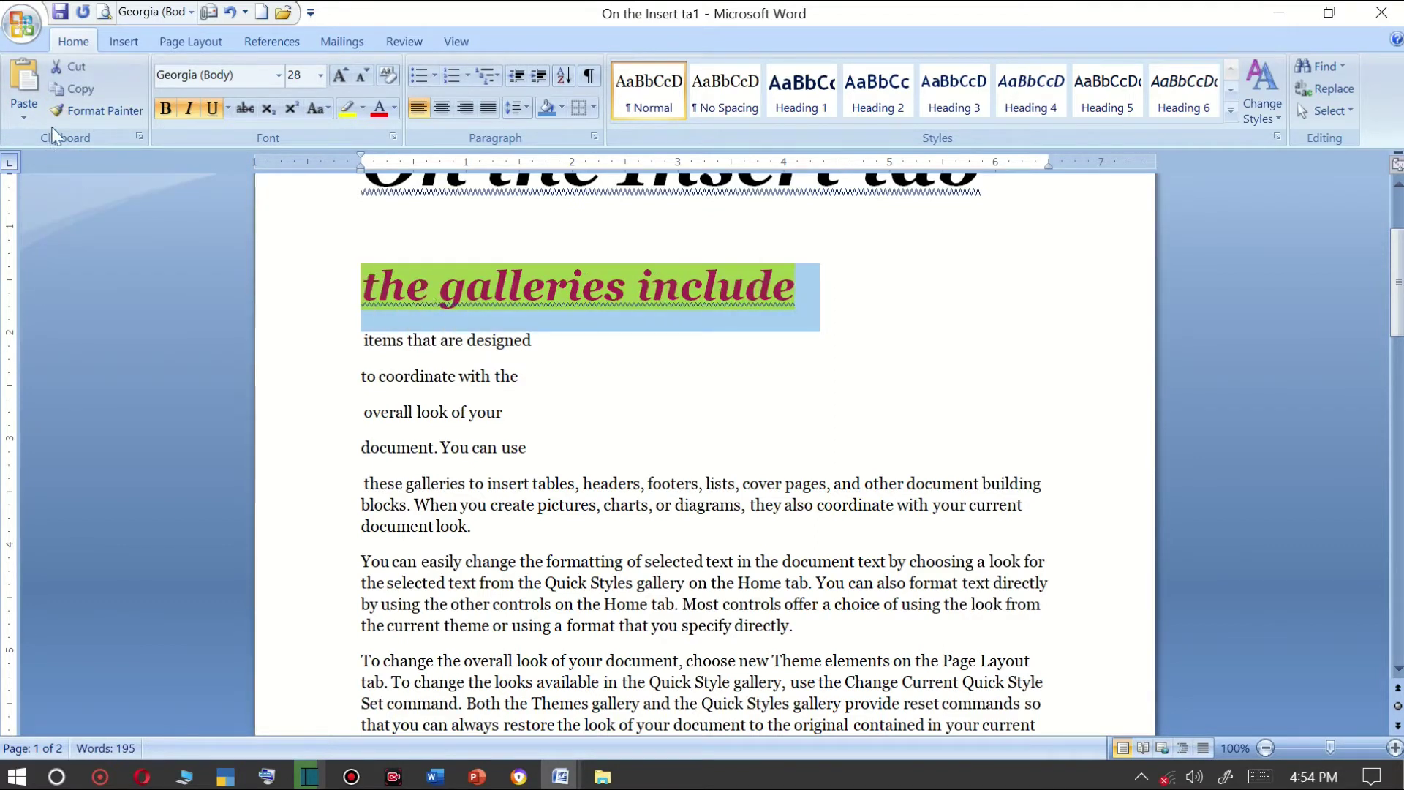
Format-paint the heading style onto 'items that are designed', 'to coordinate with the', 'overall look of your', 'document. You can use'.
click(98, 111)
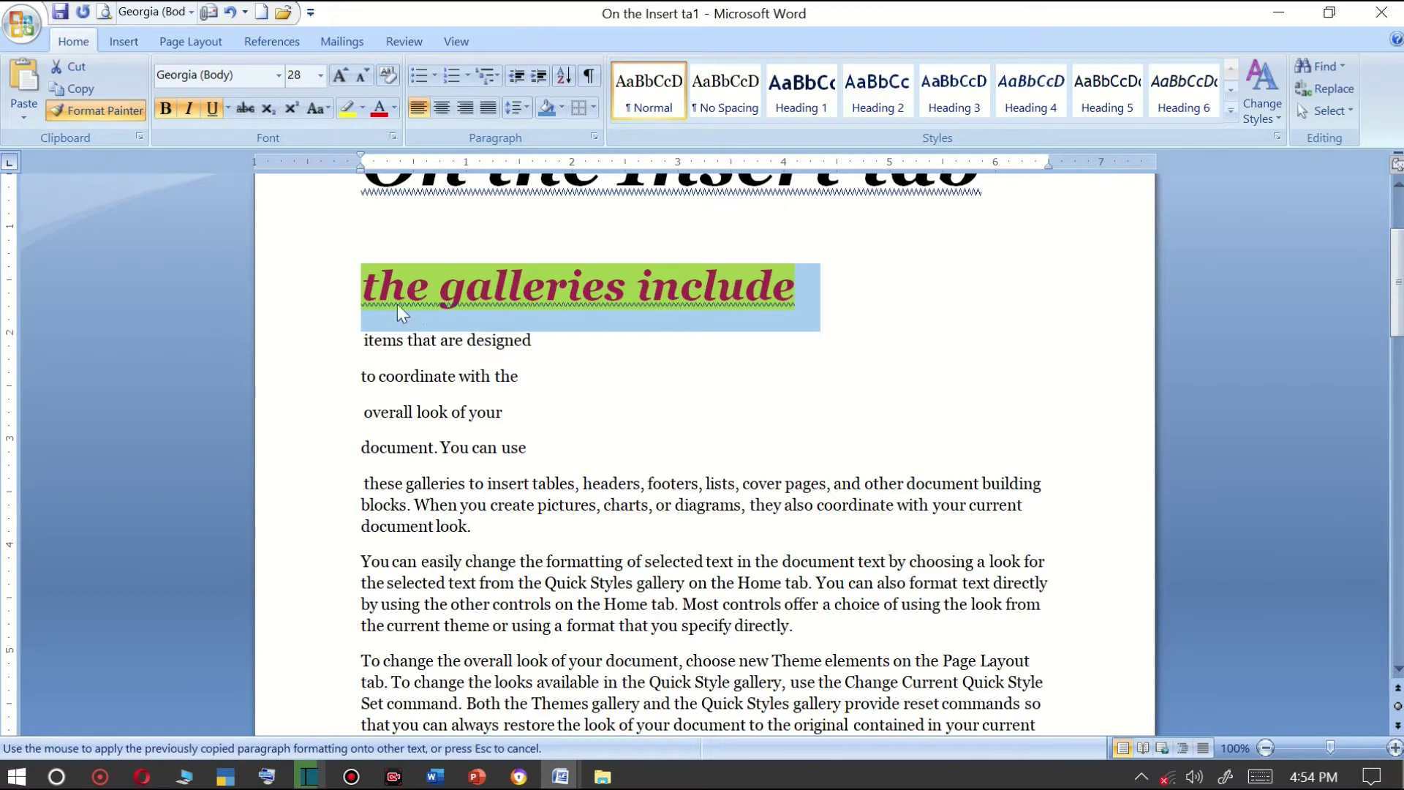
drag(538, 340, 368, 340)
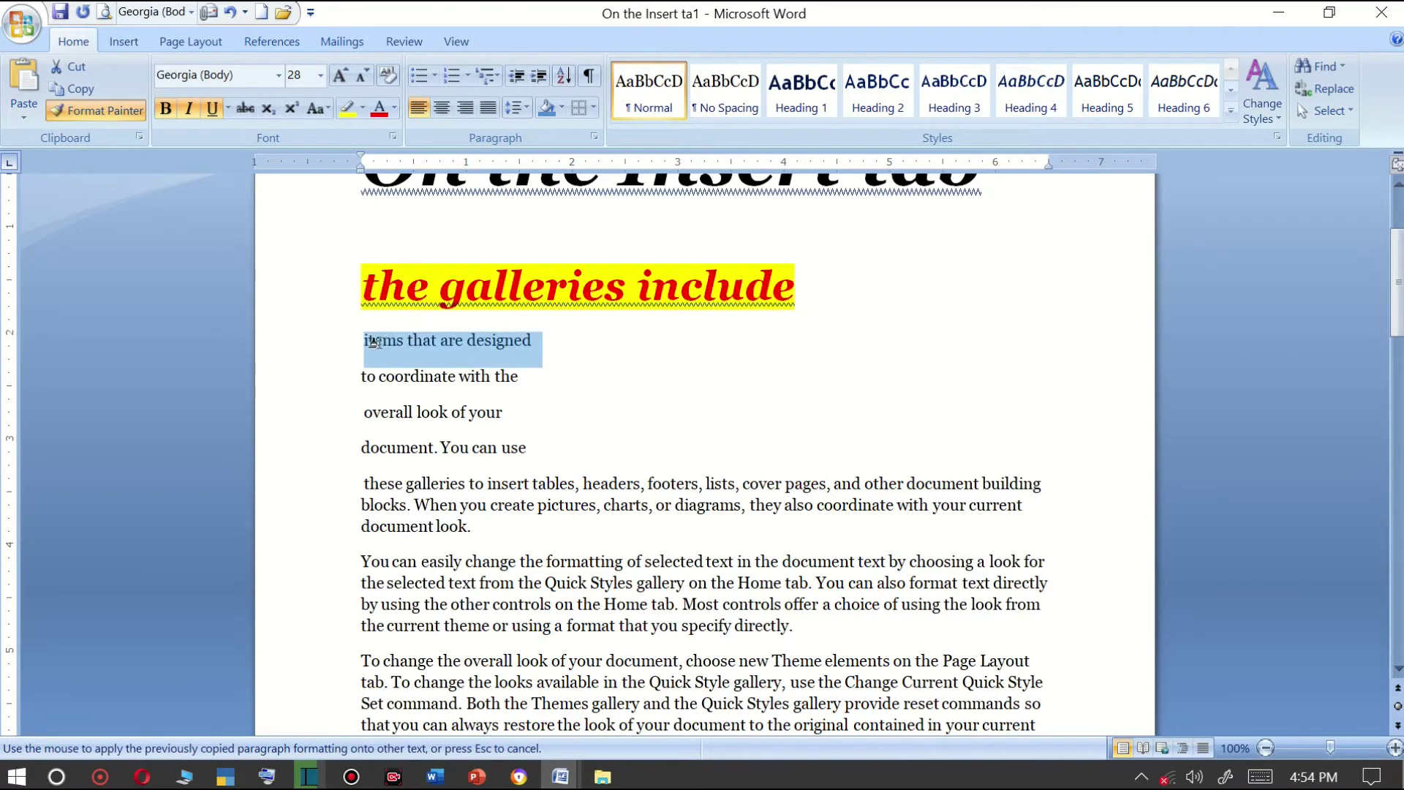
drag(519, 408, 362, 410)
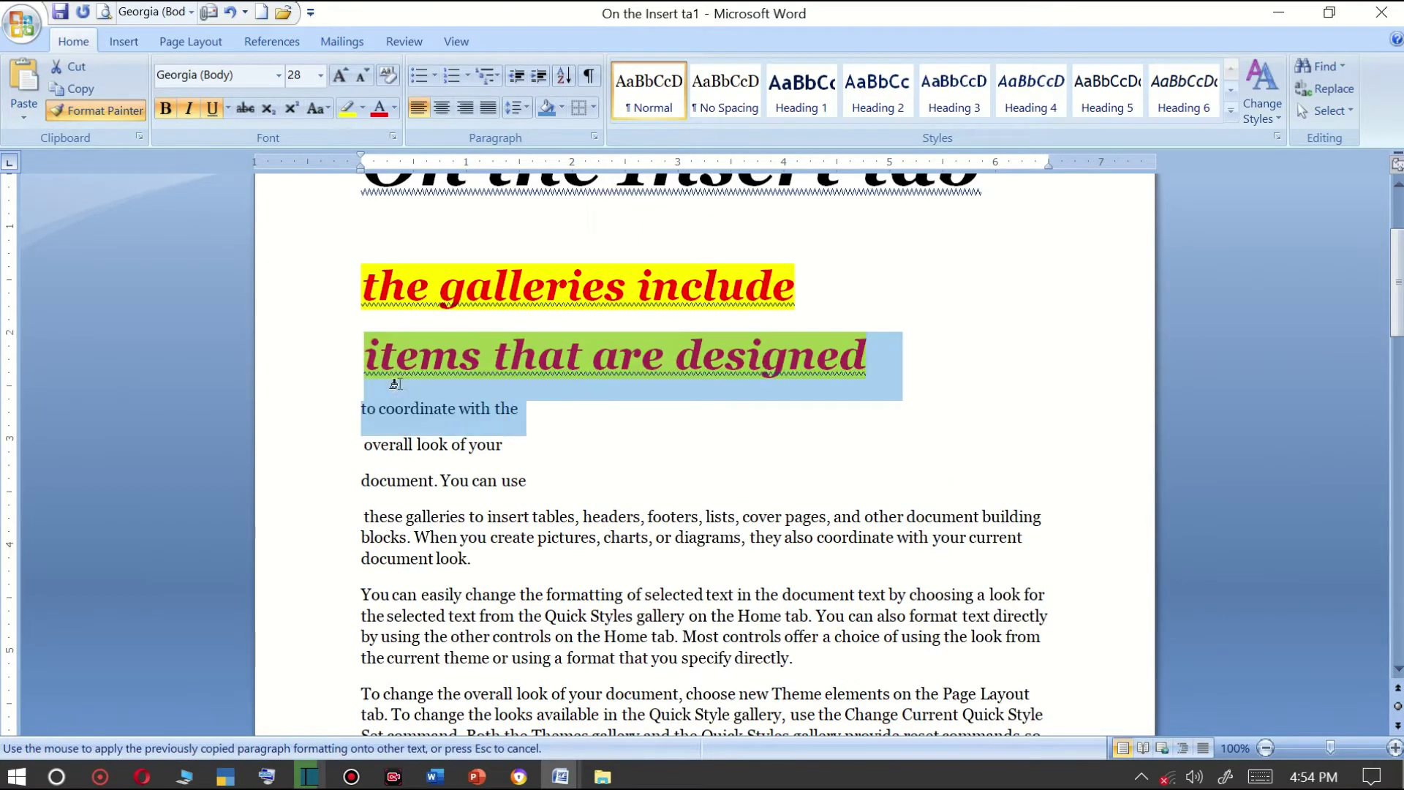
drag(510, 475, 363, 477)
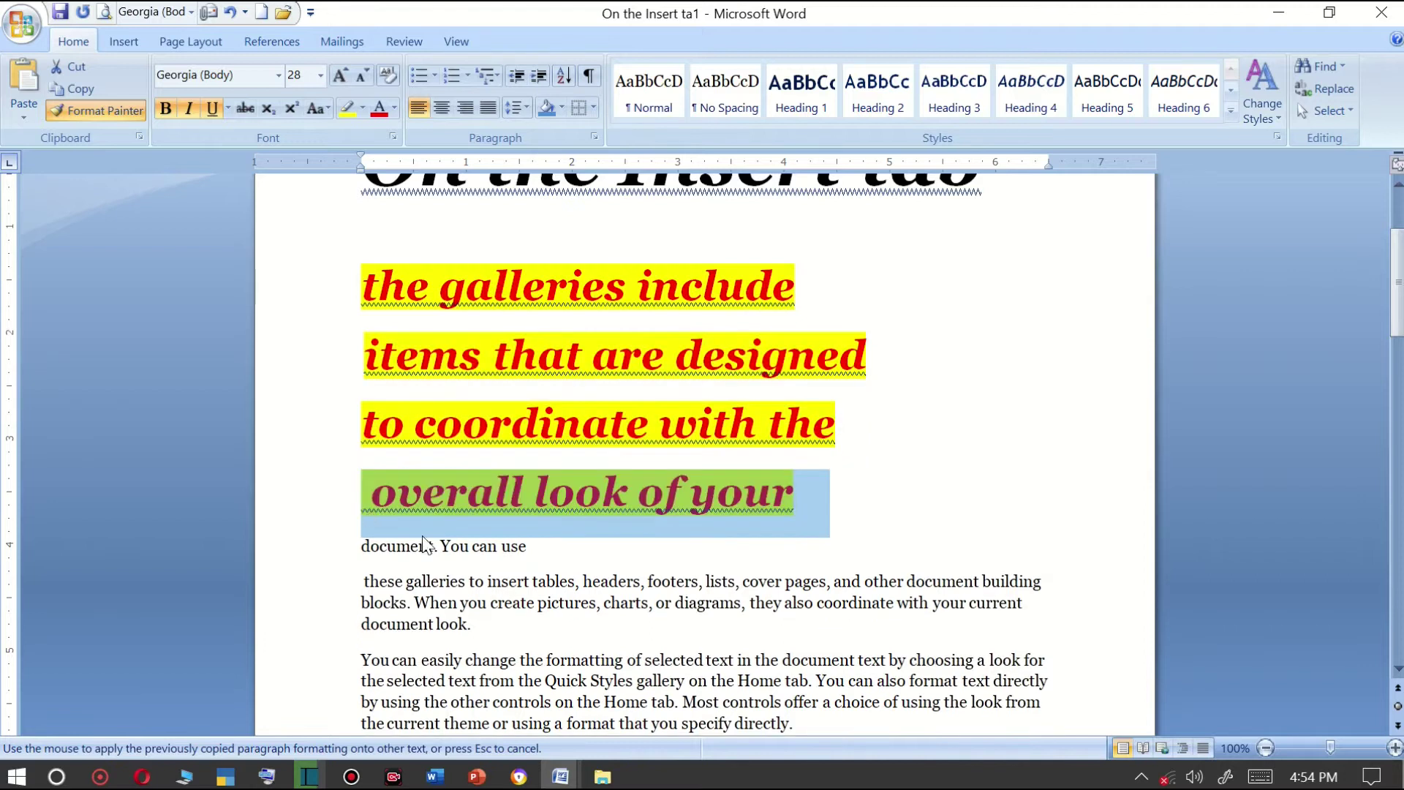
drag(527, 548, 323, 554)
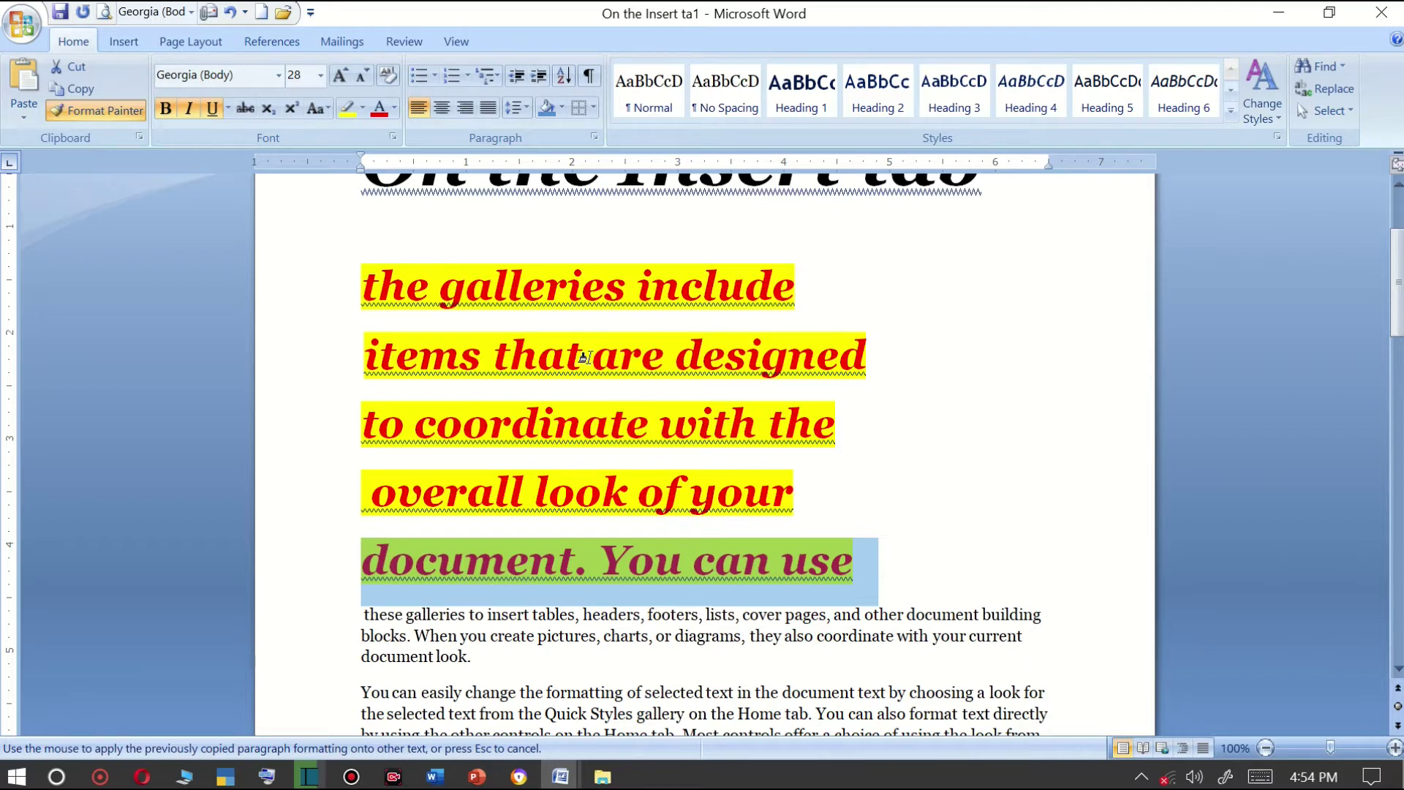
click(77, 115)
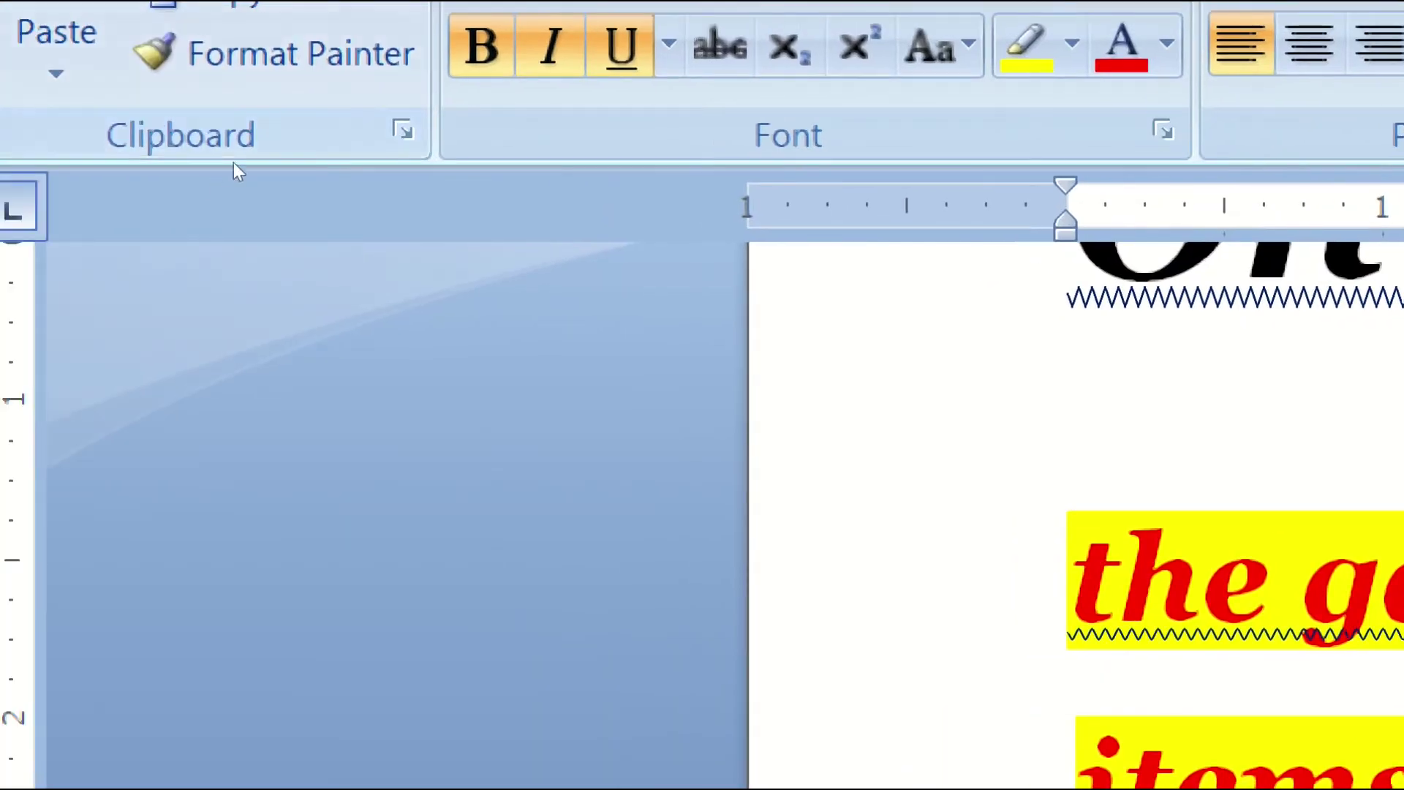
Paste ten 'template.' copies from the Office Clipboard pane, then Clear All its items.
click(141, 133)
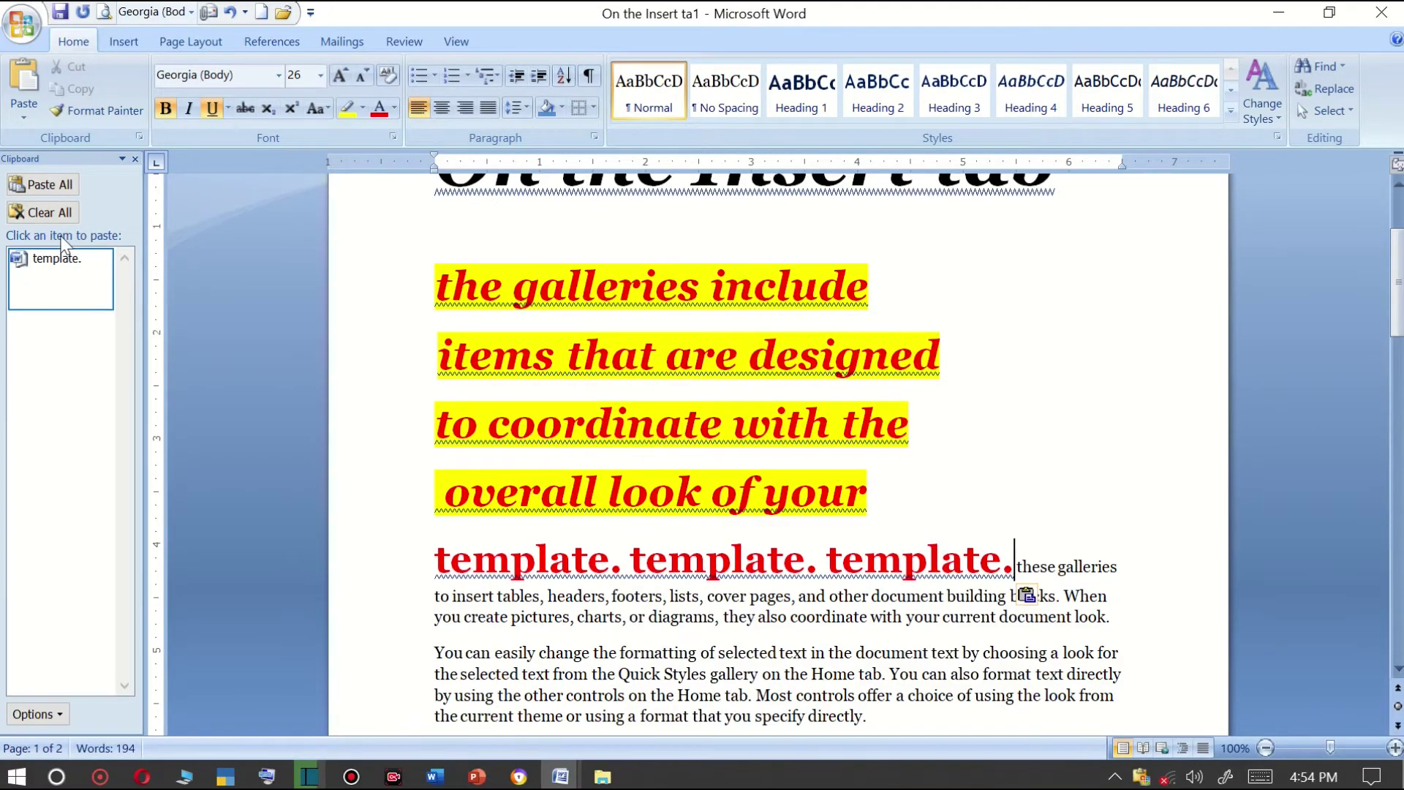
click(71, 262)
click(71, 263)
click(70, 265)
click(69, 267)
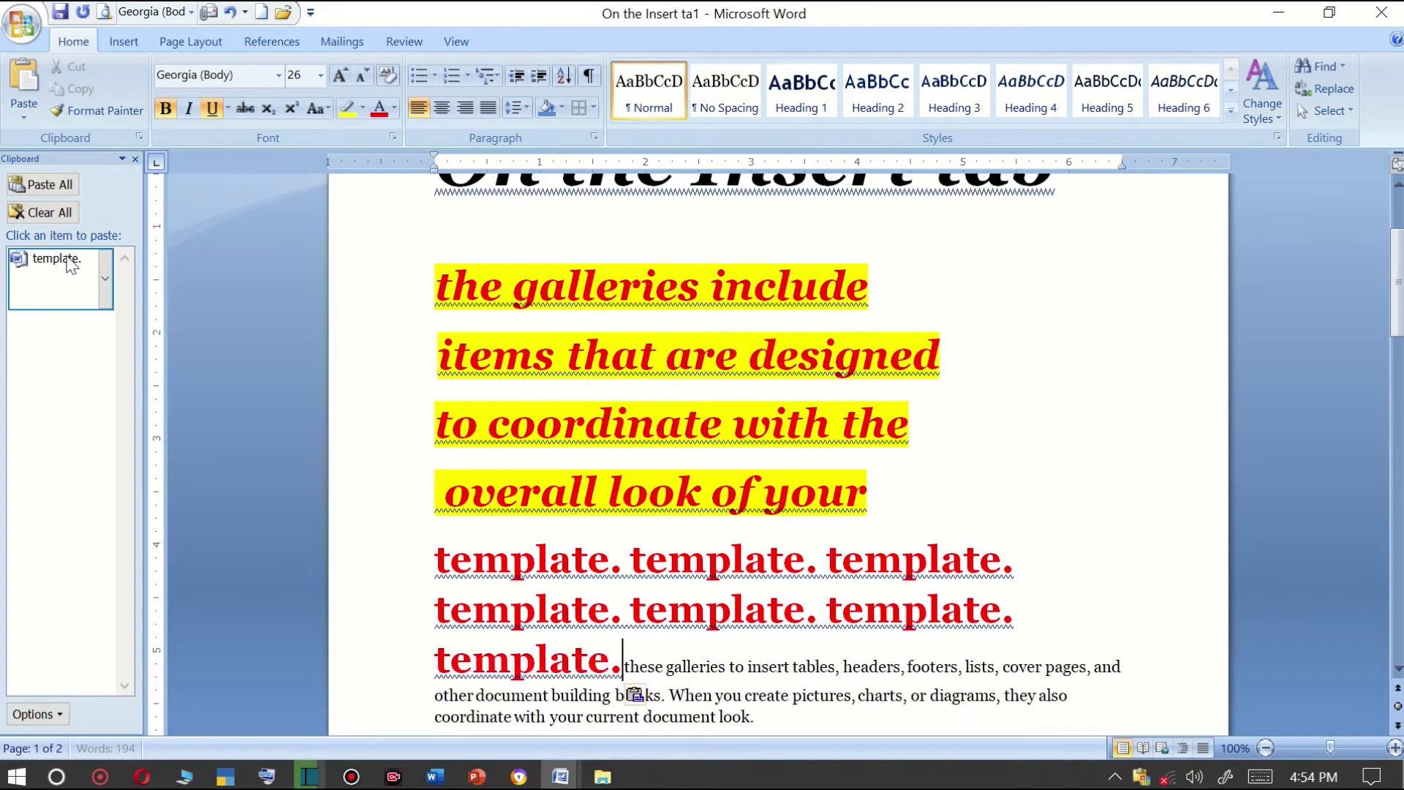
click(69, 270)
click(67, 278)
click(66, 278)
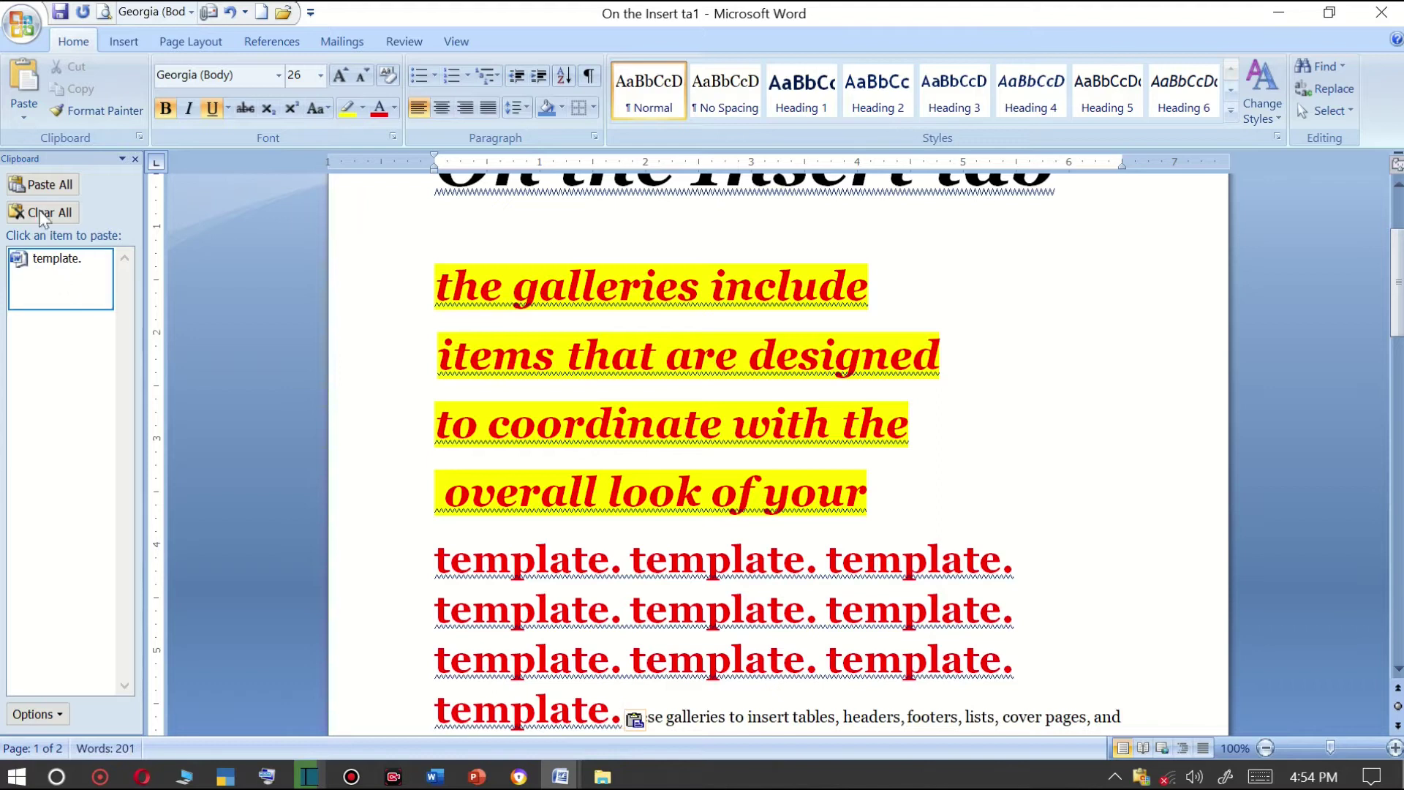
click(59, 218)
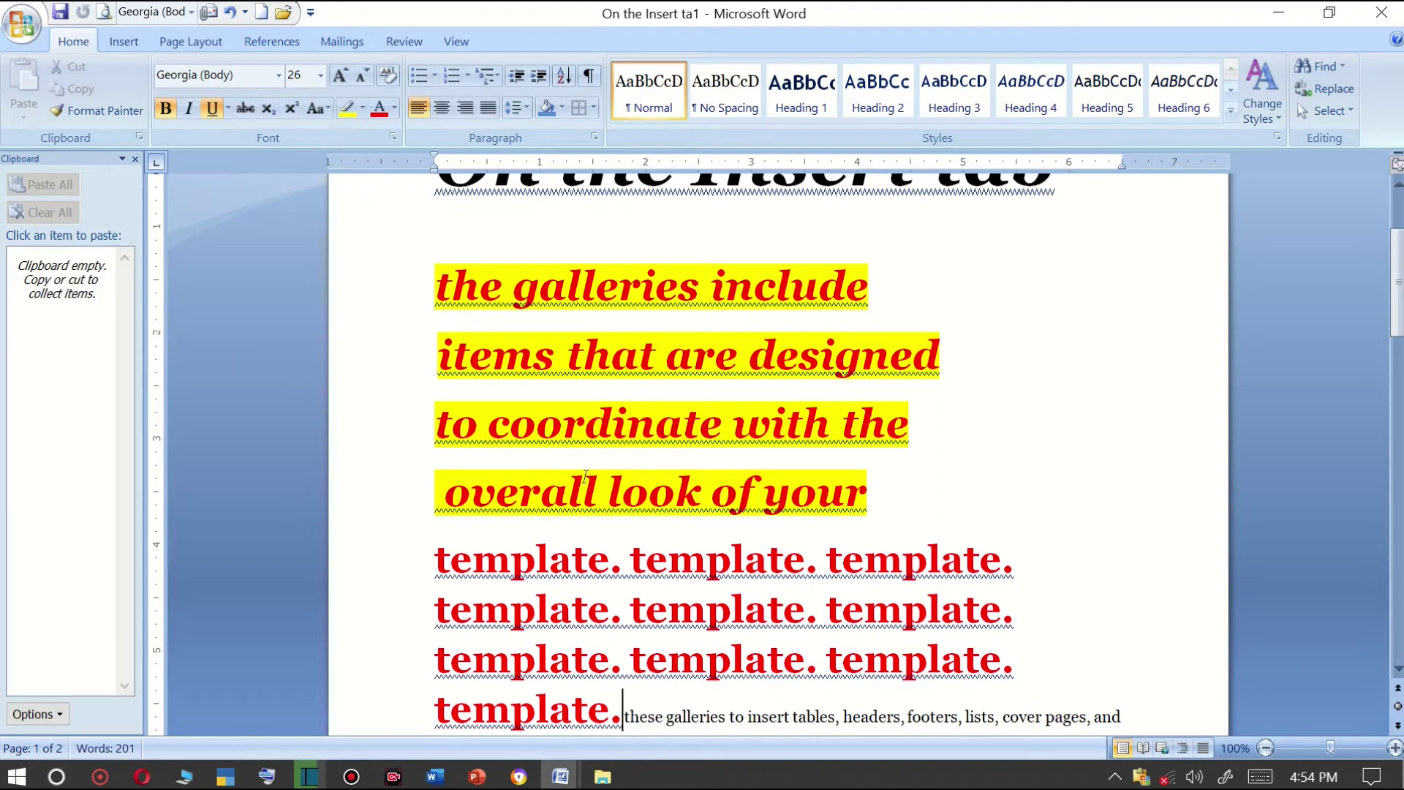
scroll(584, 461, down, 3)
Delete all the document's text and type the formula =rand().
key(ctrl+a)
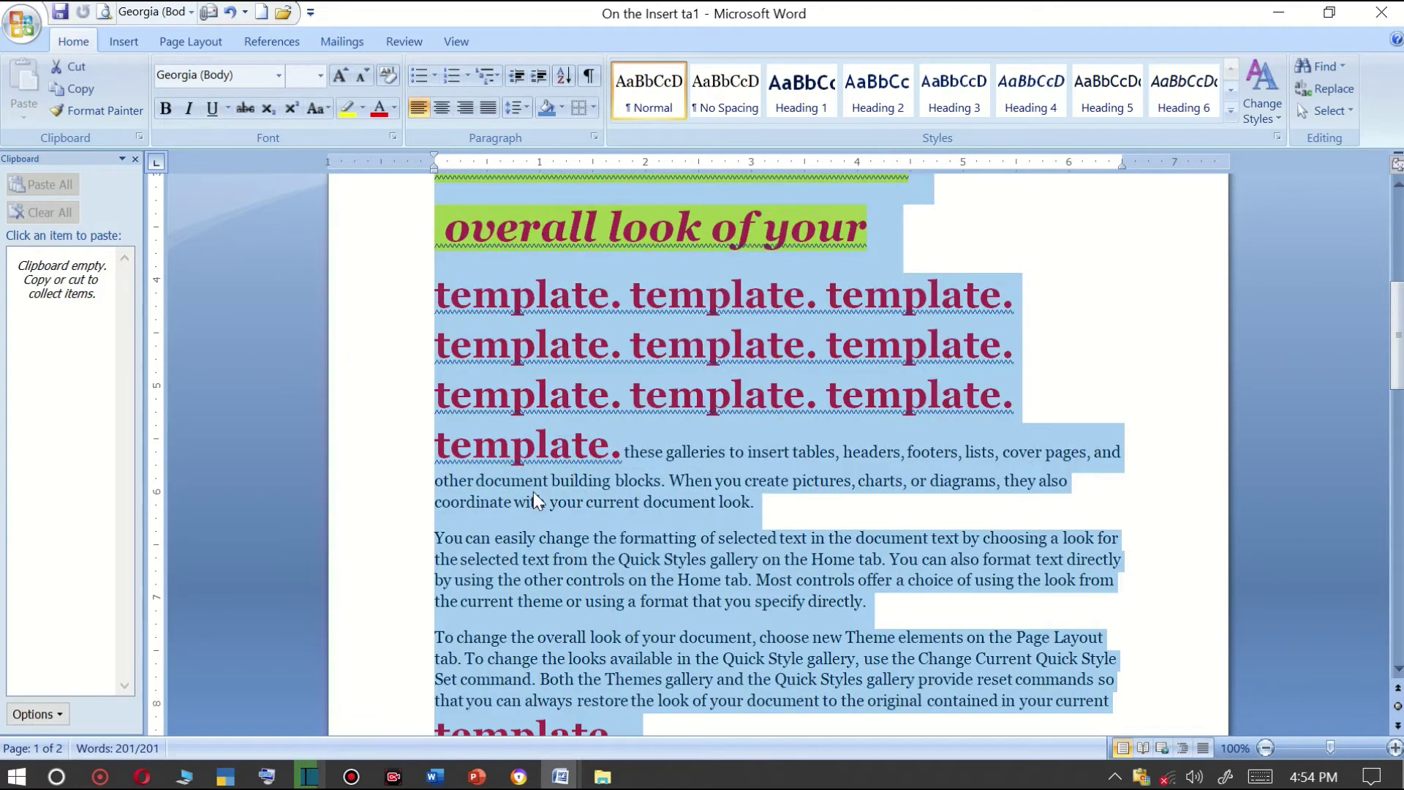
key(Delete)
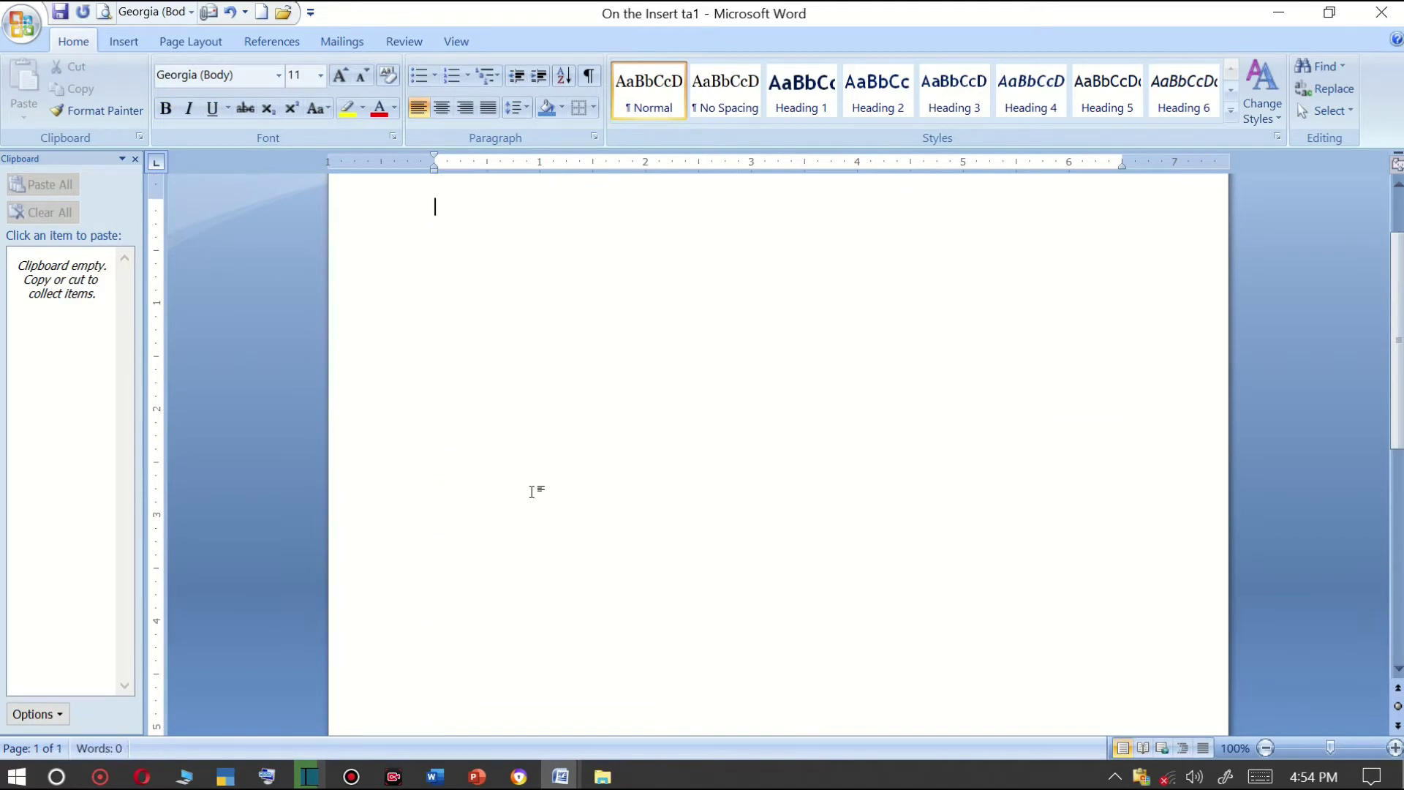
text(=)
scroll(523, 498, up, 1)
ctrl+scroll(502, 479, up, 3)
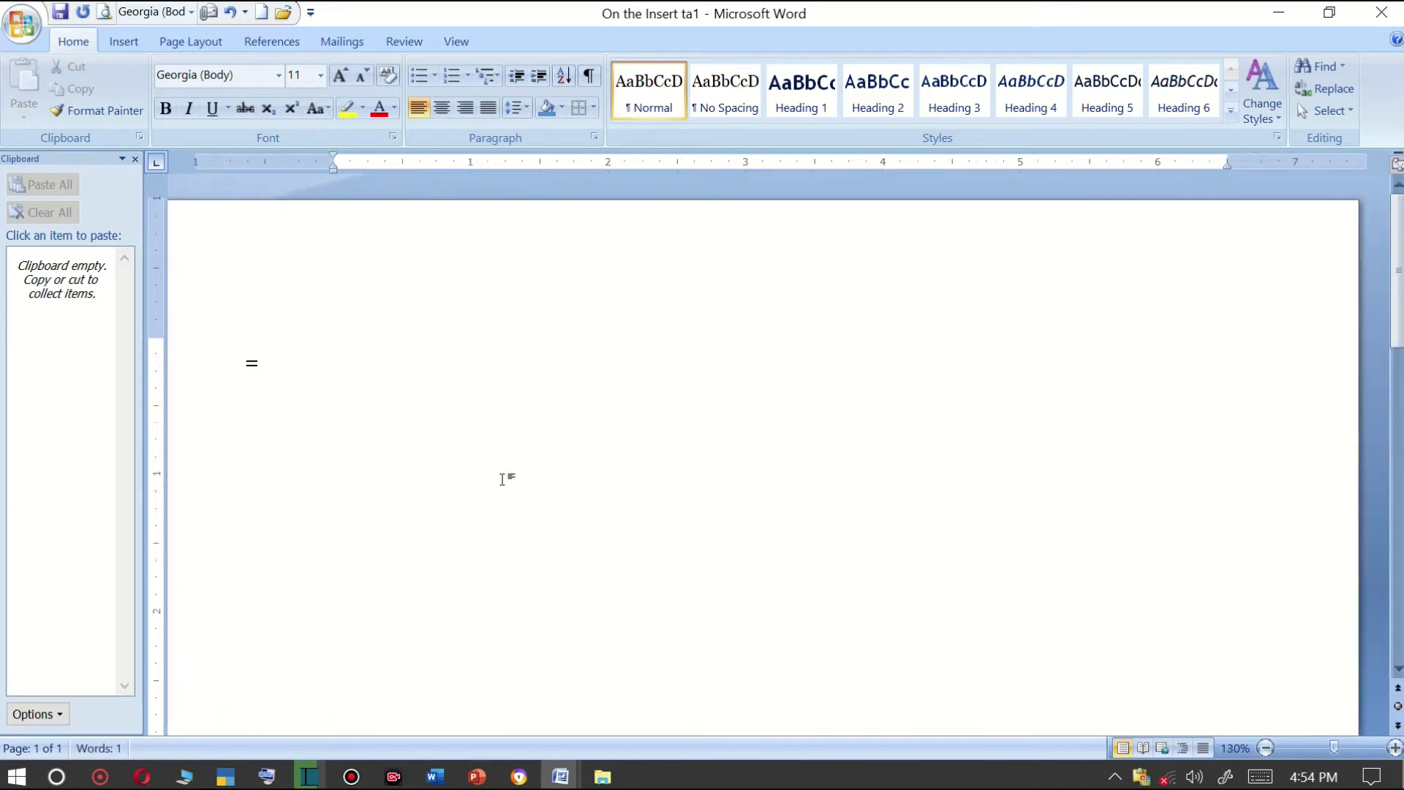
ctrl+scroll(503, 479, up, 1)
text(r)
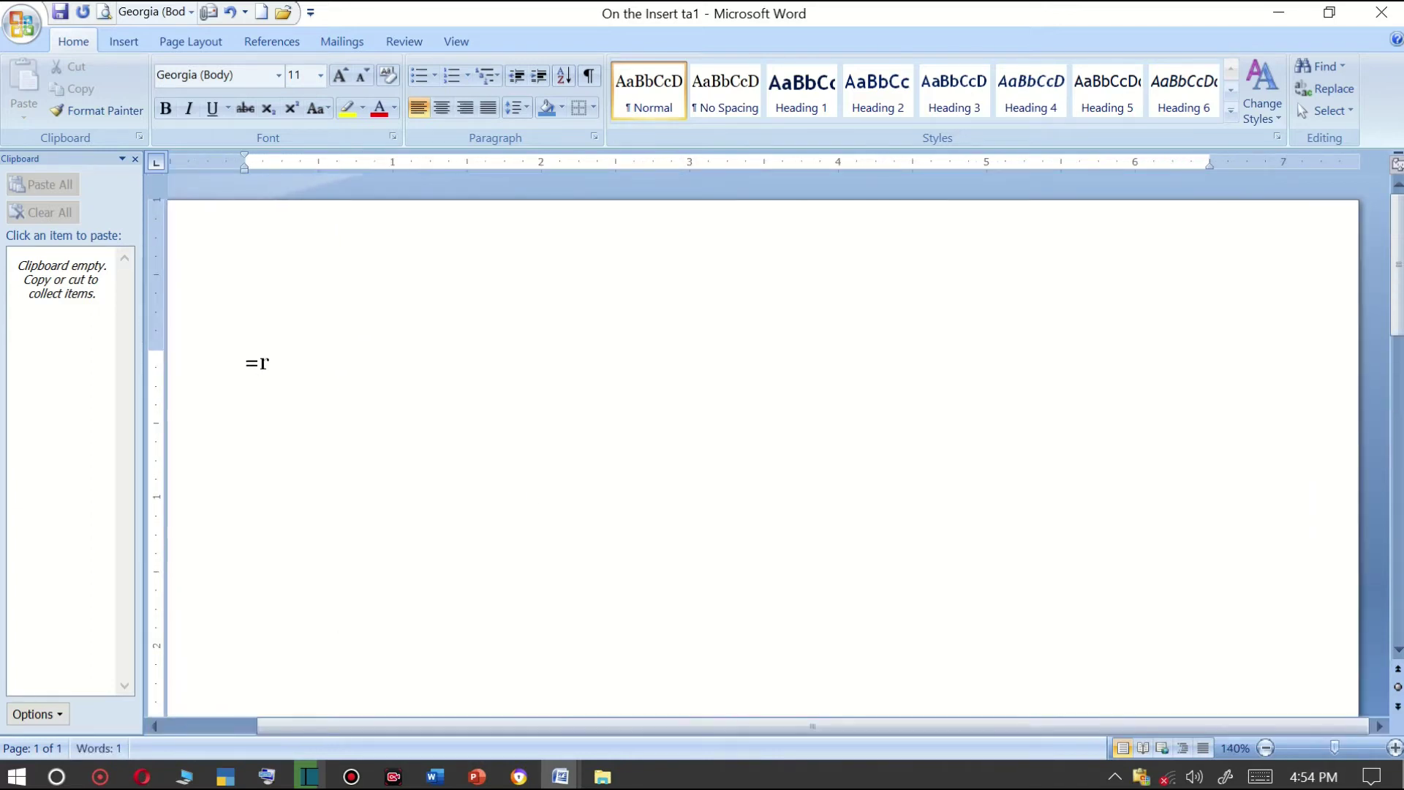
text(and()
text())
Expand =rand() into sample text, undo the expansion, and select the =rand() line.
key(Return)
scroll(496, 512, up, 1)
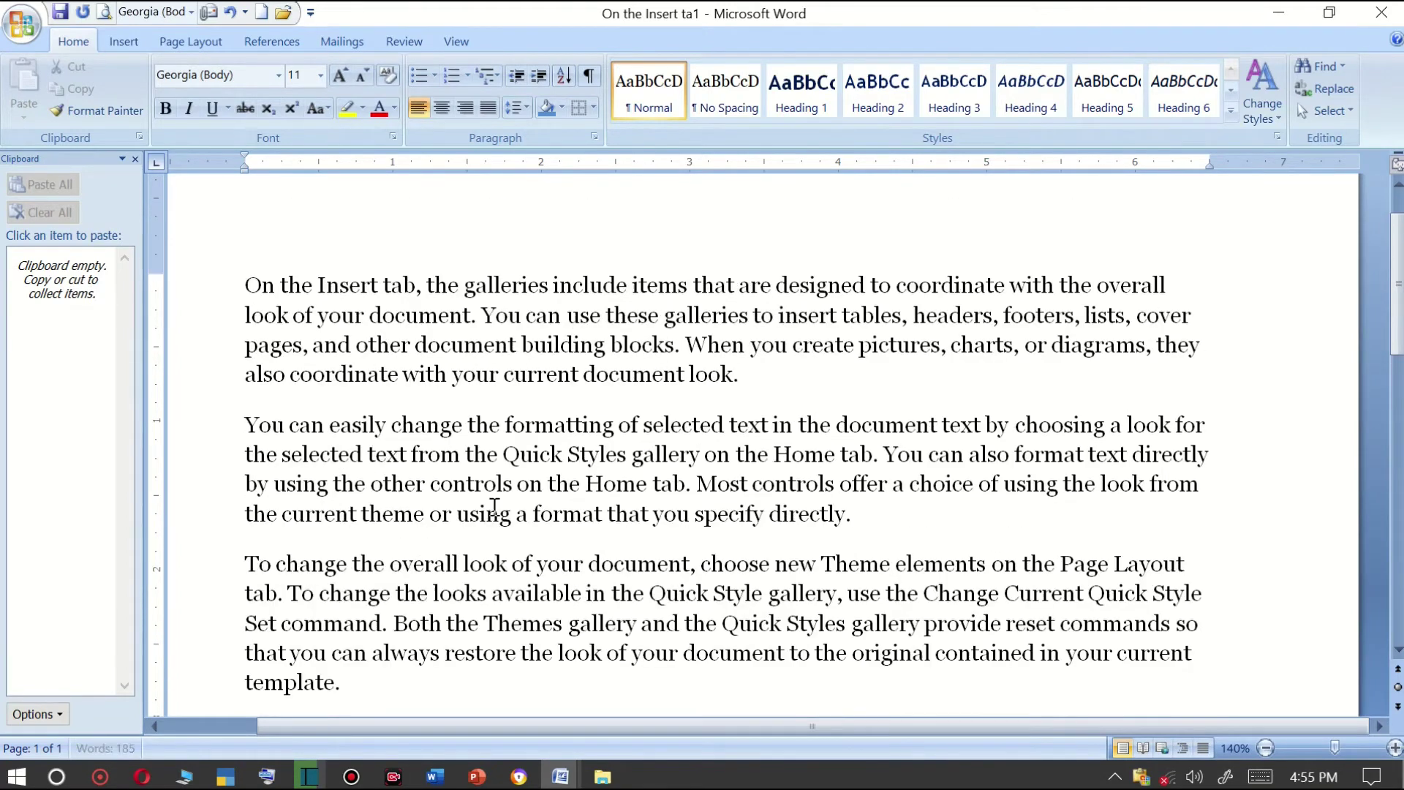
key(ctrl+z)
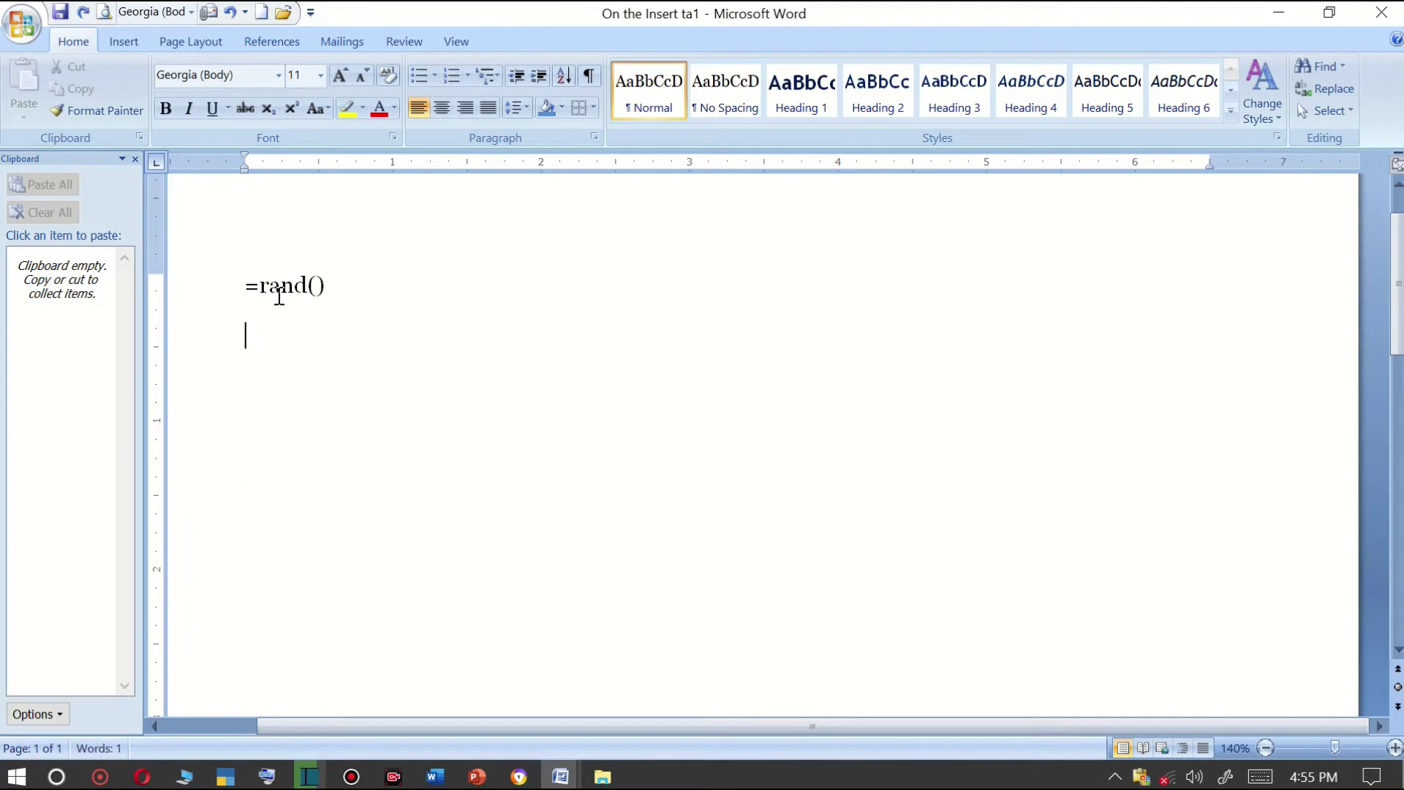
drag(364, 301, 232, 290)
Grow the selected =rand() text to 28 pt and close the Clipboard pane.
click(340, 75)
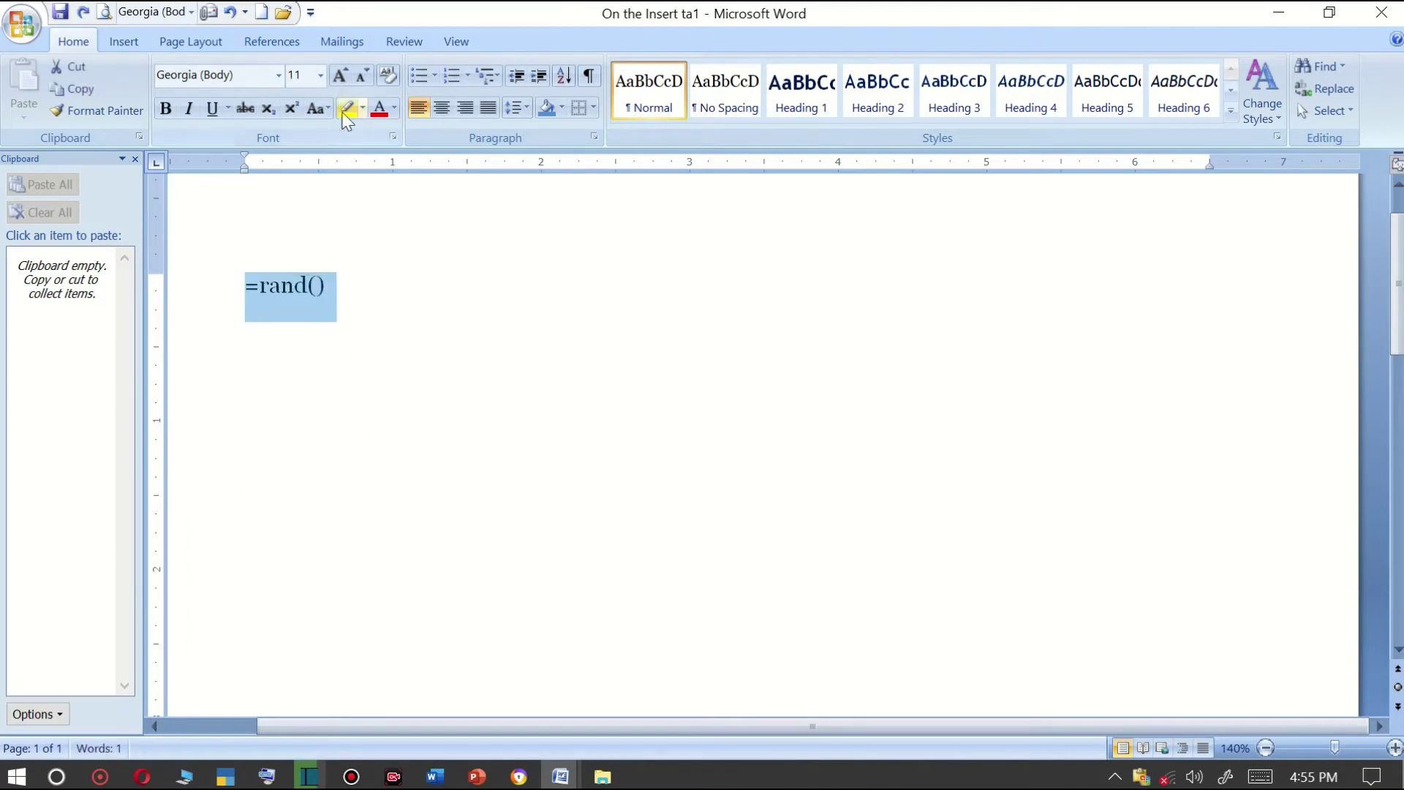
click(340, 76)
click(340, 76)
click(340, 75)
click(135, 158)
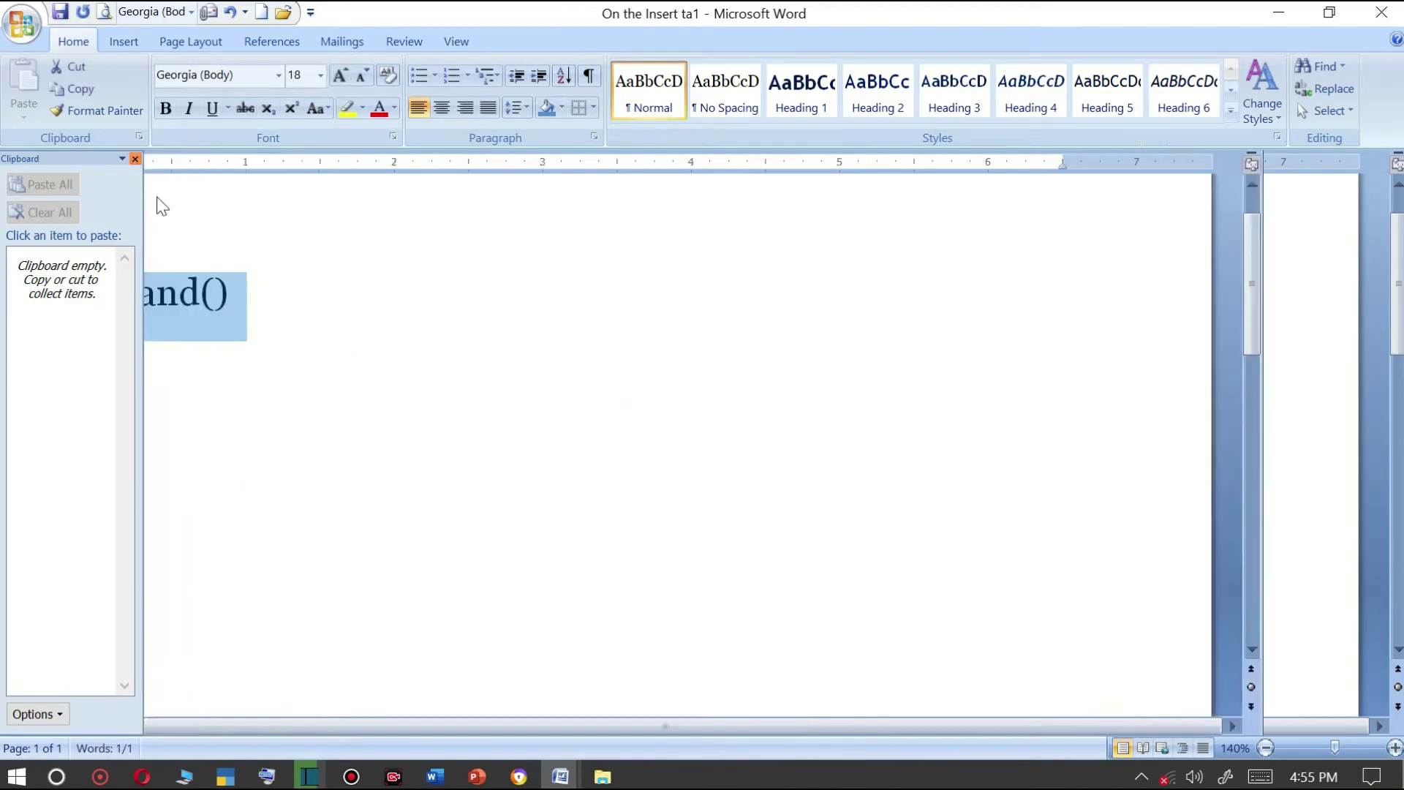
click(340, 75)
click(342, 75)
click(342, 75)
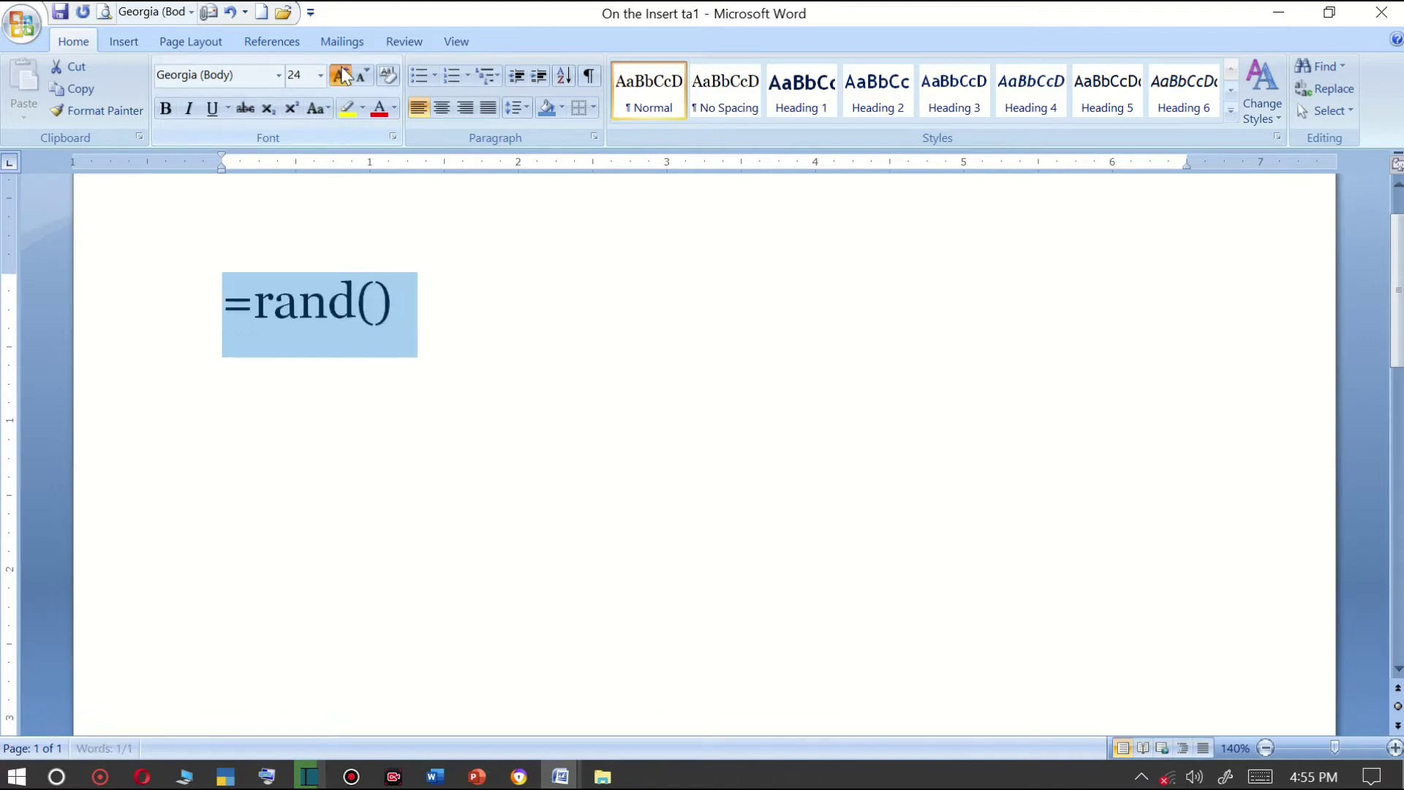
click(342, 75)
click(343, 76)
Edit the formula to read =rand(2,5).
click(403, 305)
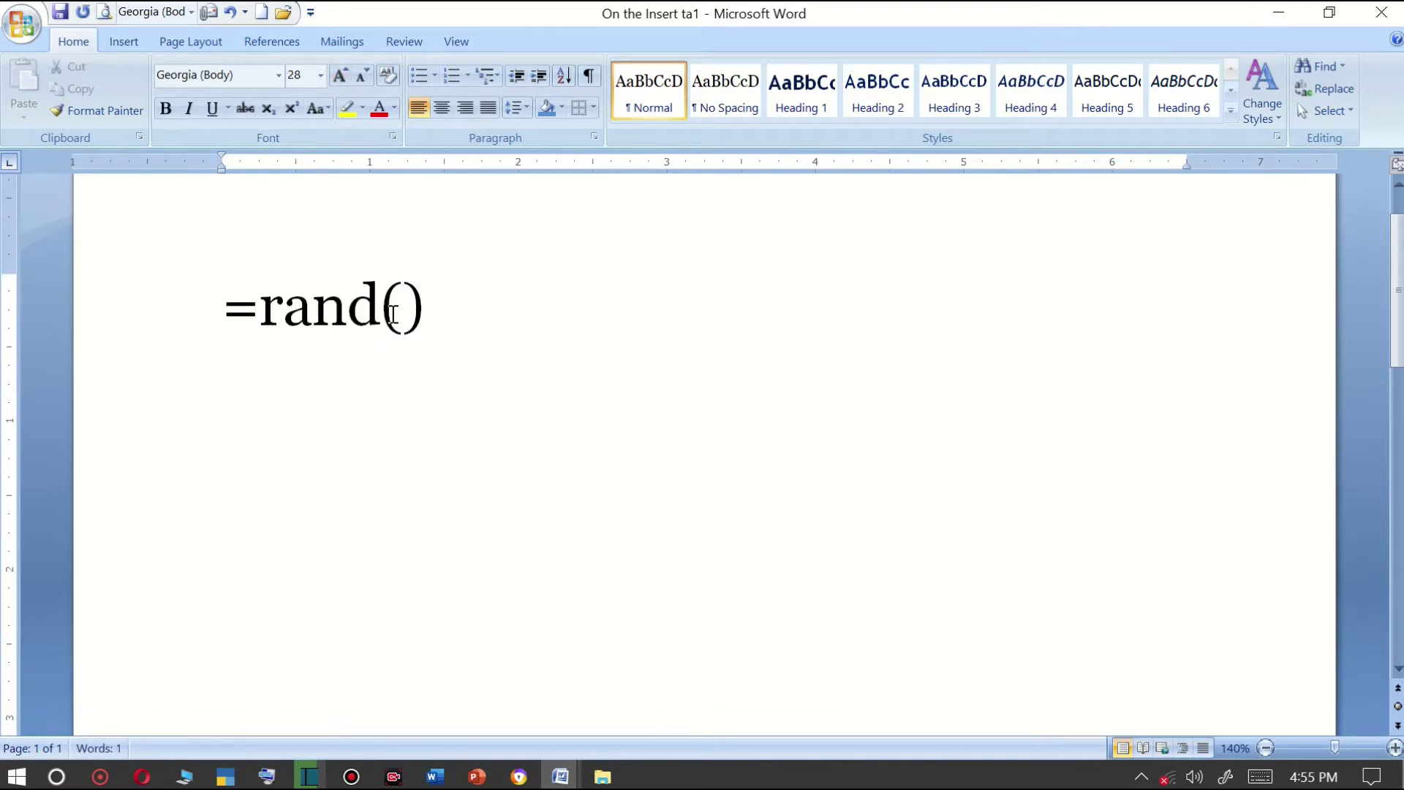
text(2)
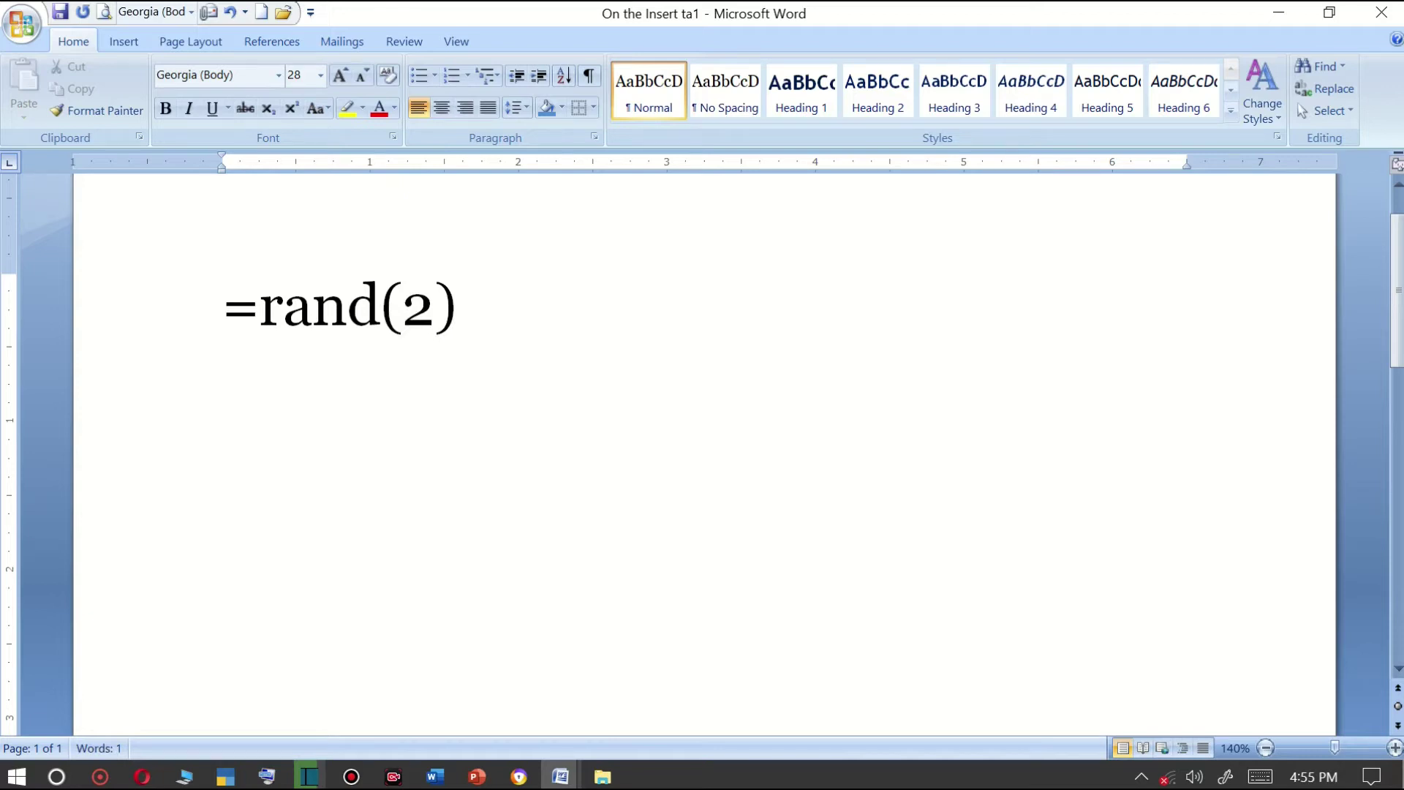
text(,5)
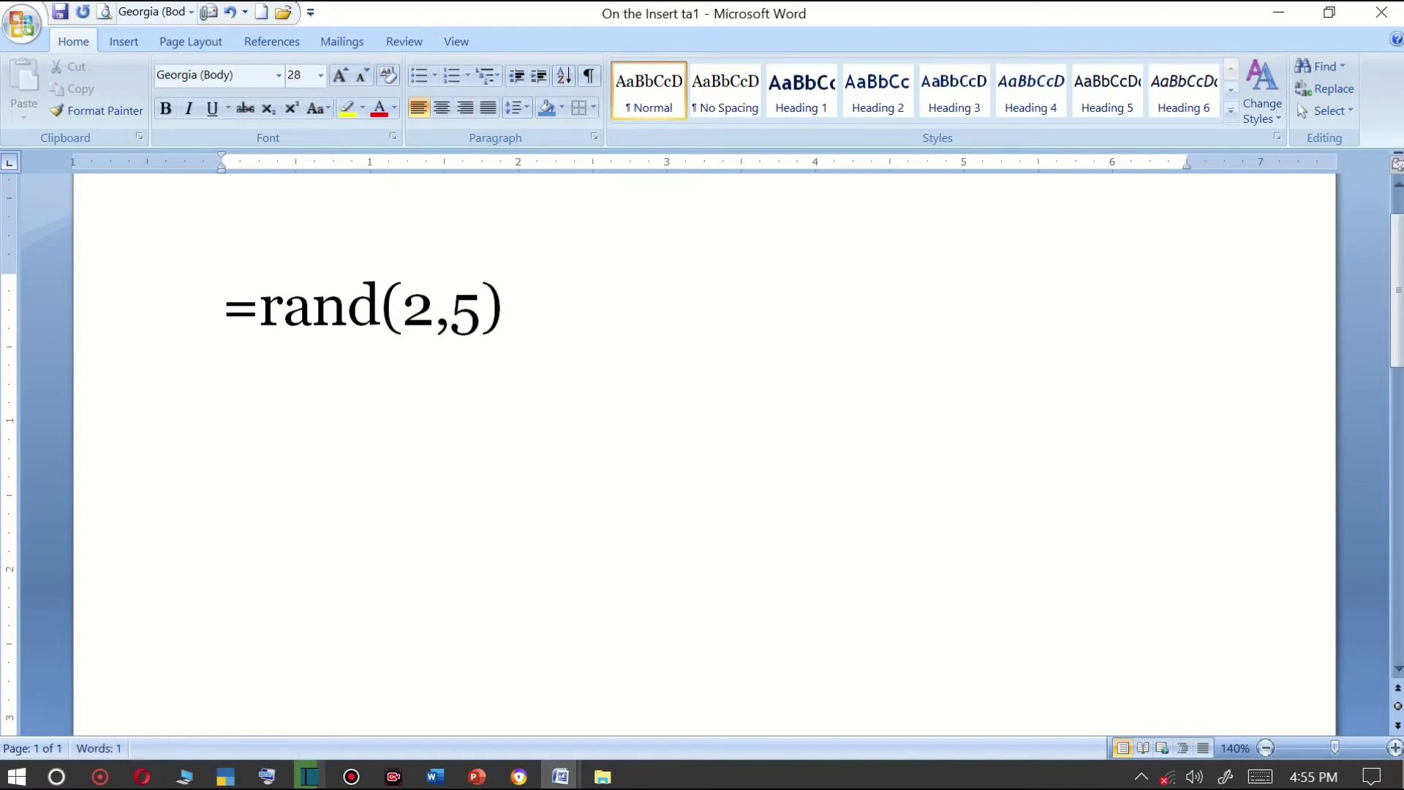
key(Right)
Expand =rand(2,5) into two generated sample paragraphs.
key(Return)
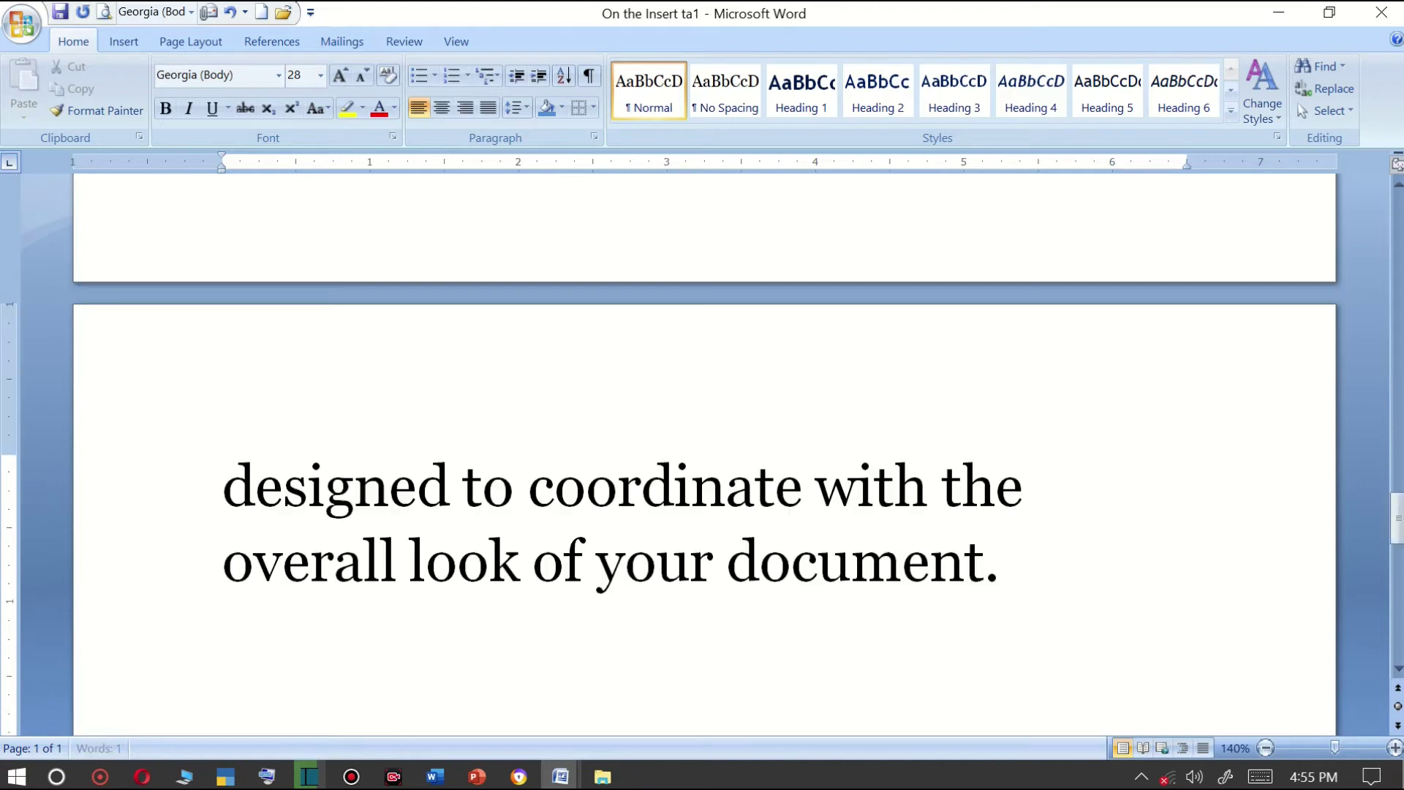
ctrl+scroll(492, 305, down, 7)
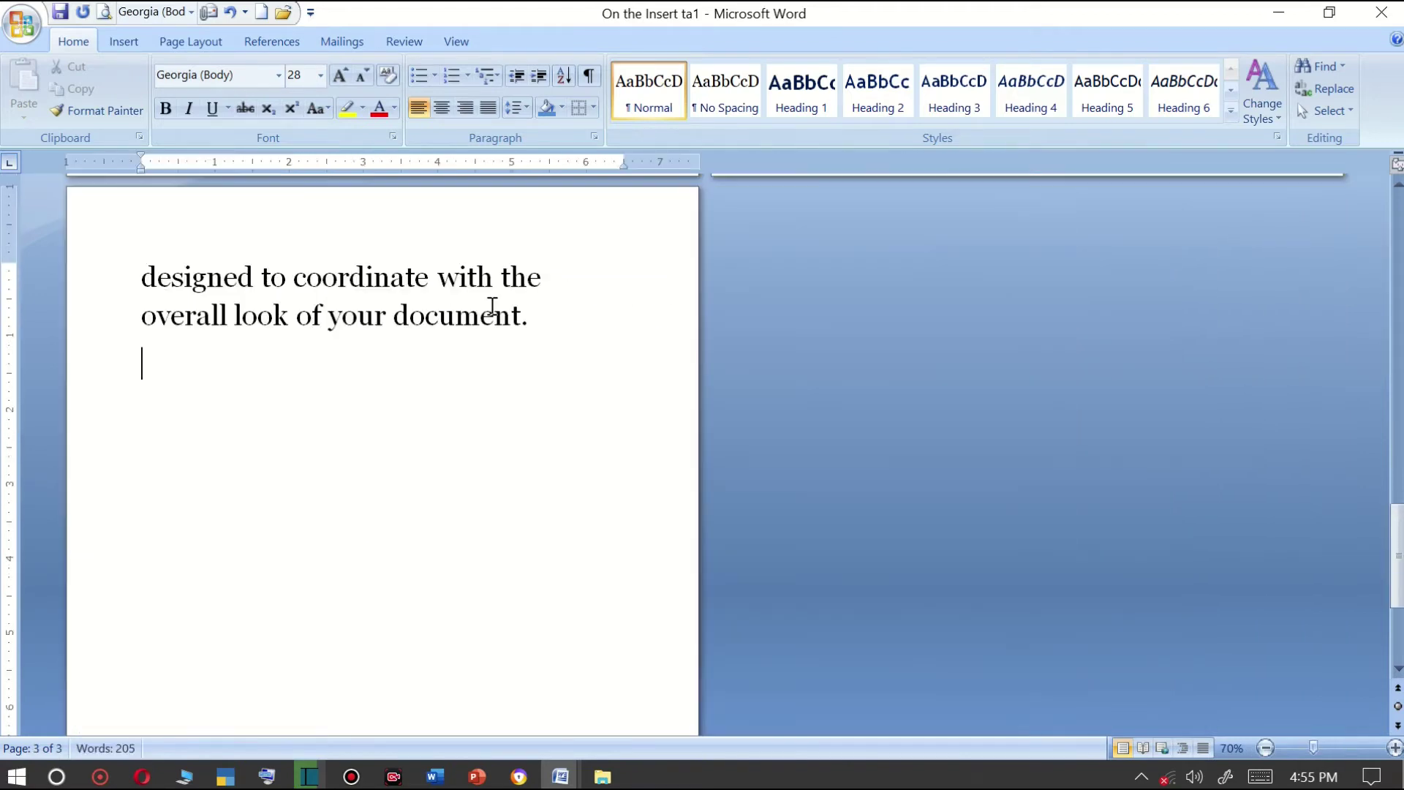
scroll(492, 304, up, 3)
scroll(465, 273, up, 2)
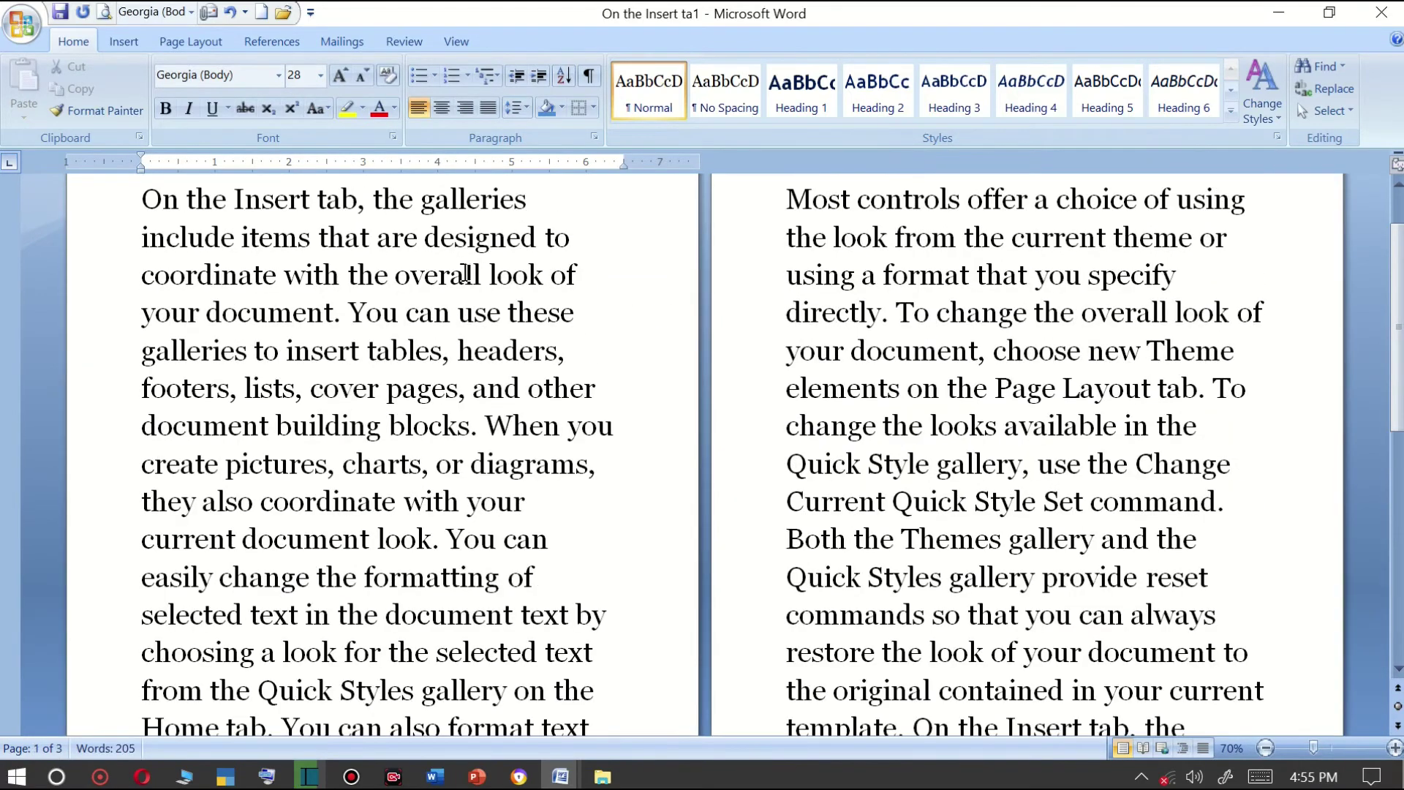
Select all the sample text and shrink it from 28 pt to 12 pt.
key(ctrl+a)
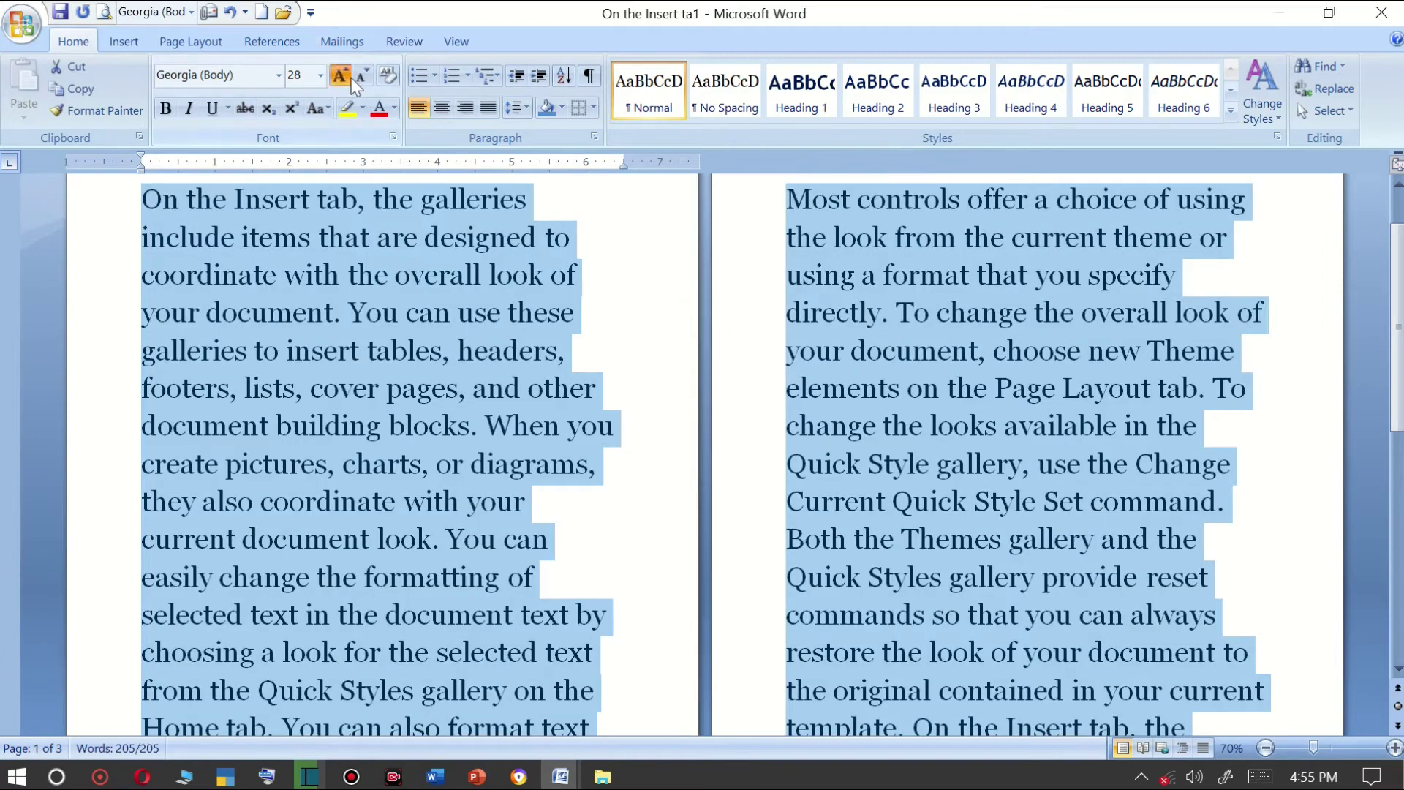
click(351, 77)
click(367, 73)
click(367, 73)
click(367, 73)
click(367, 73)
click(367, 74)
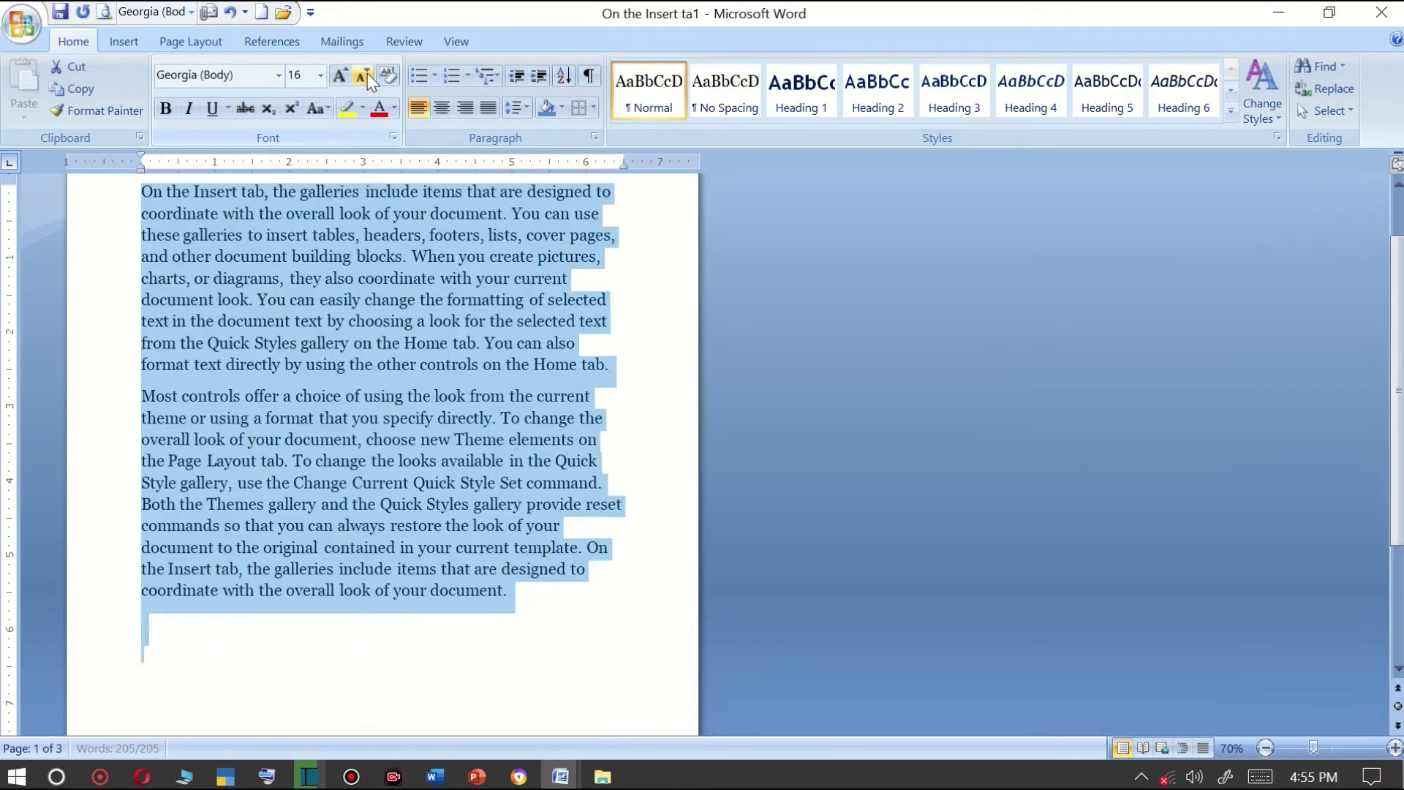
click(367, 73)
click(367, 73)
click(395, 268)
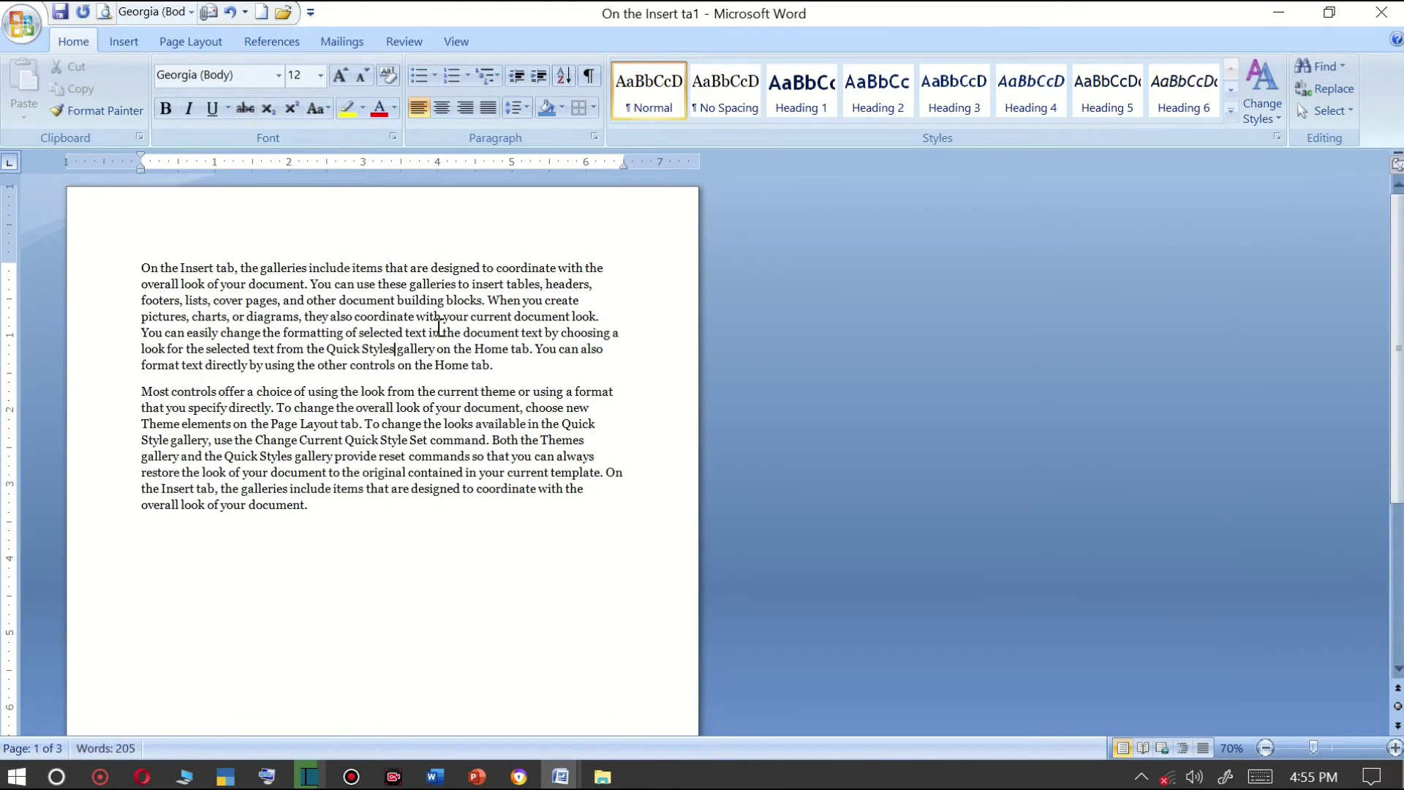
ctrl+scroll(440, 326, up, 6)
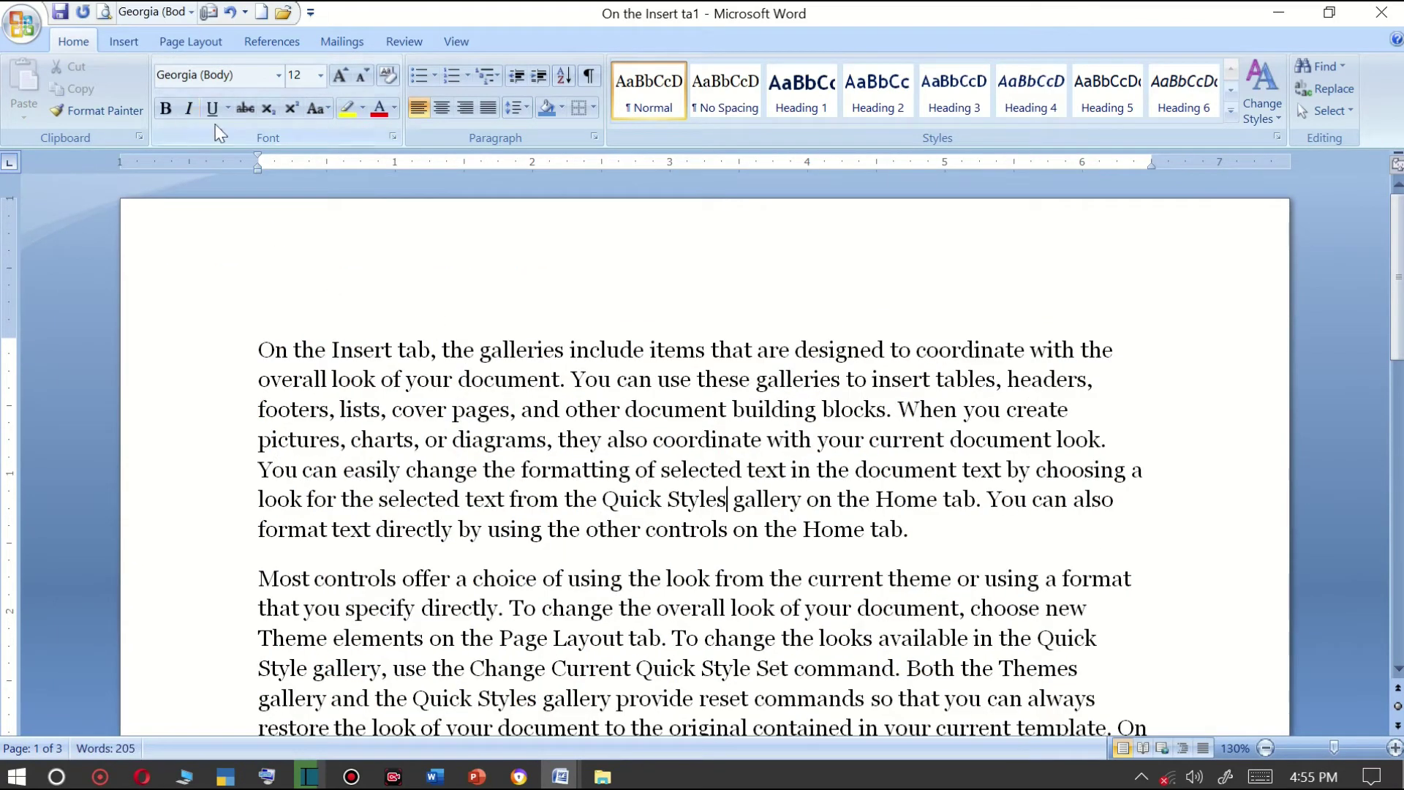
Move 'On the Insert tab,' onto its own line and set that line bold and italic.
click(435, 348)
key(Return)
triple_click(275, 326)
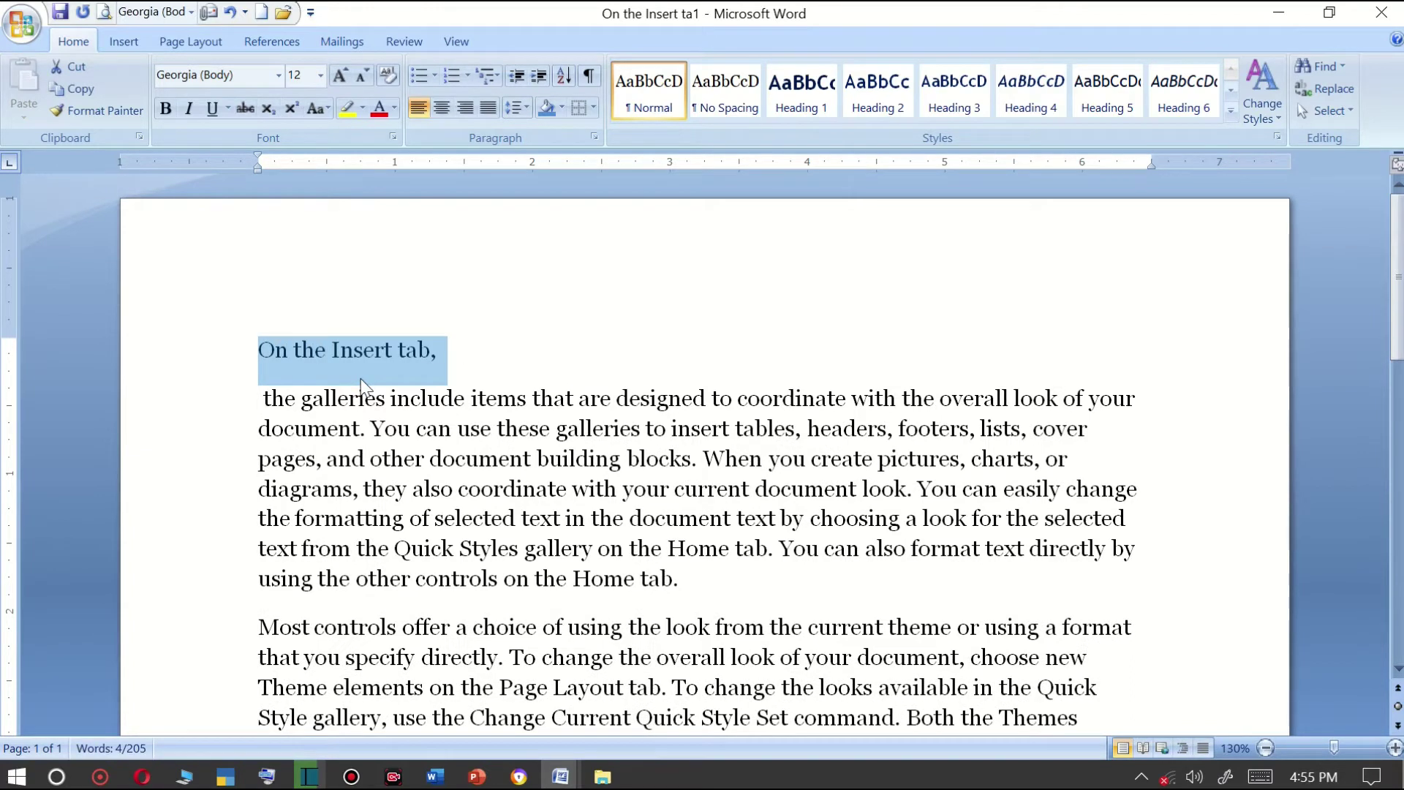
click(161, 107)
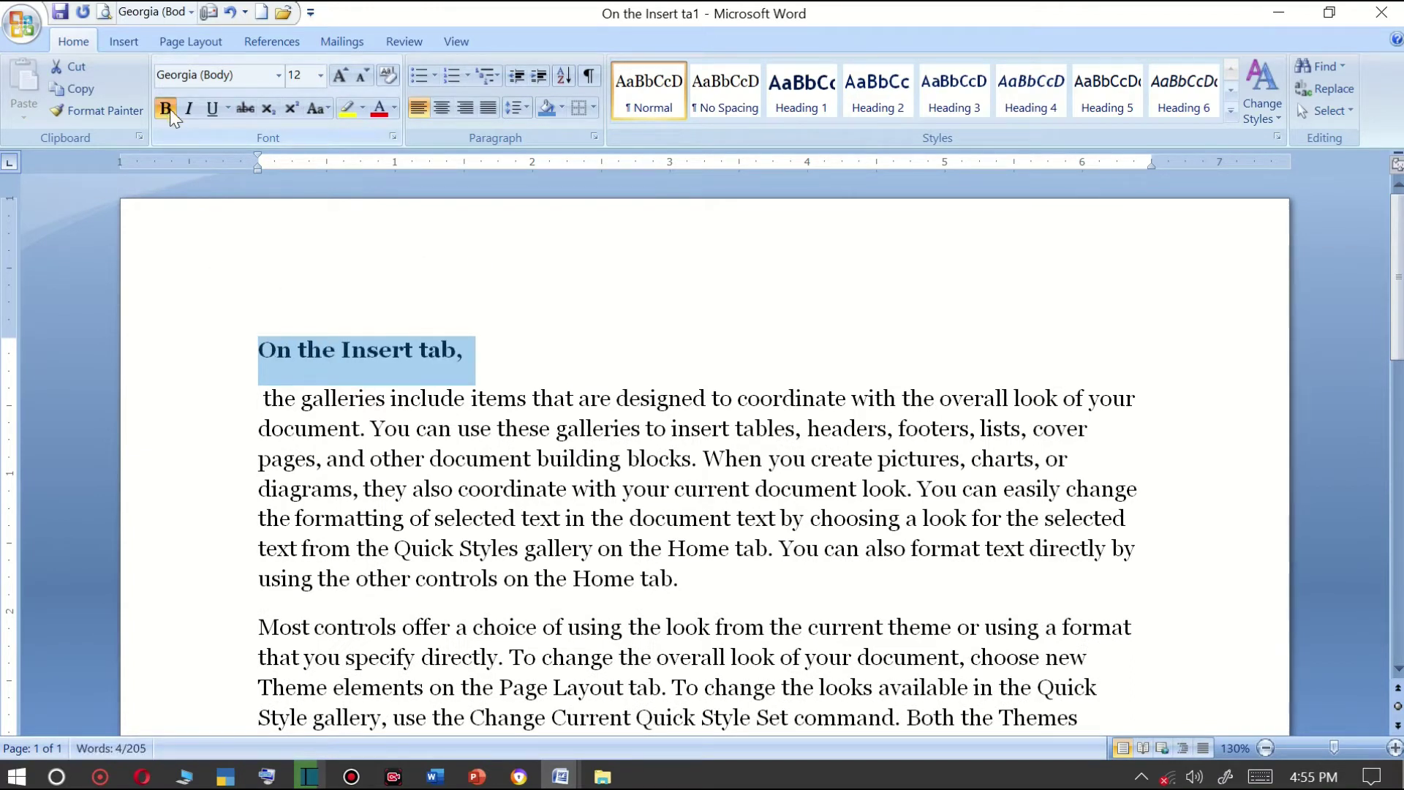
click(189, 110)
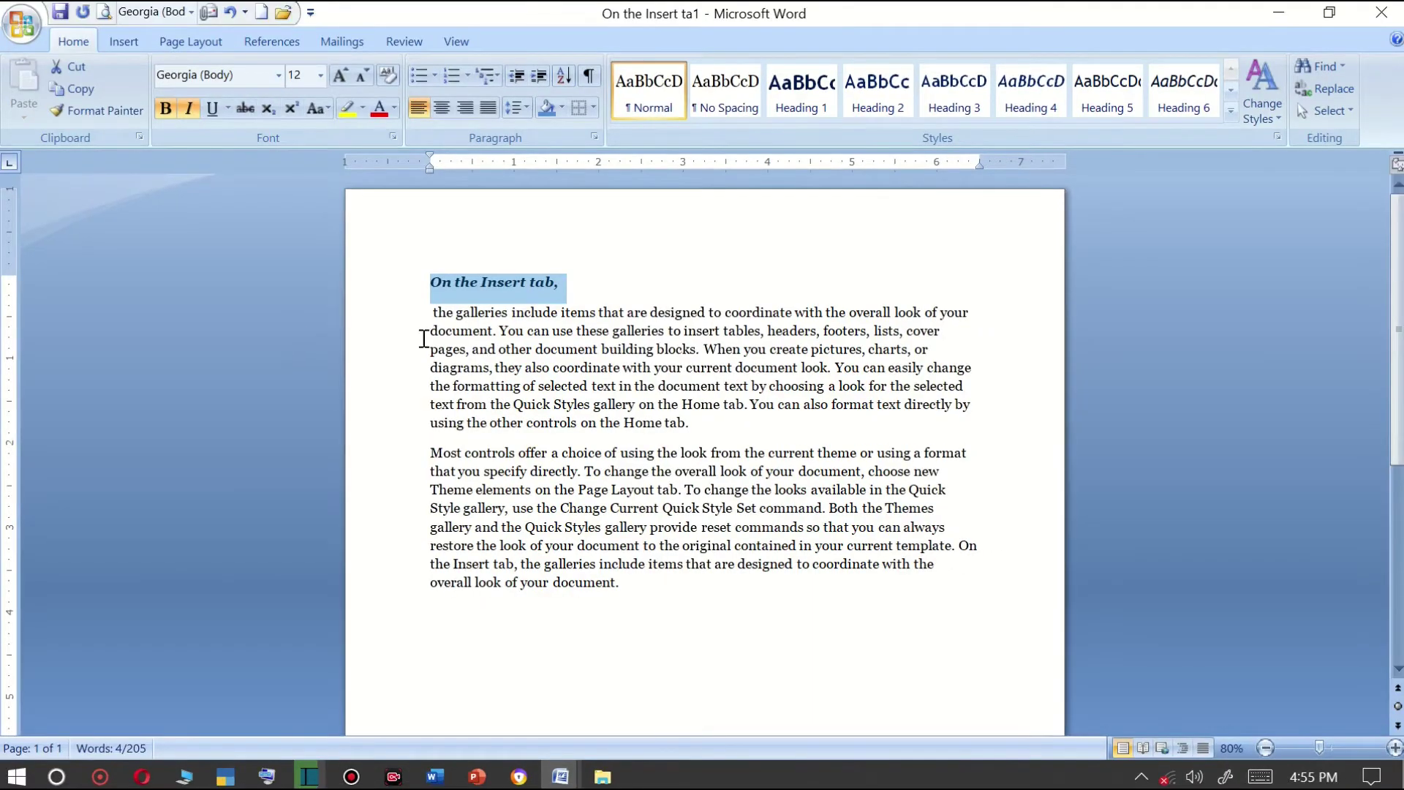
Underline the 'On the Insert tab,' heading and grow it four steps to 36 pt.
ctrl+scroll(560, 385, up, 7)
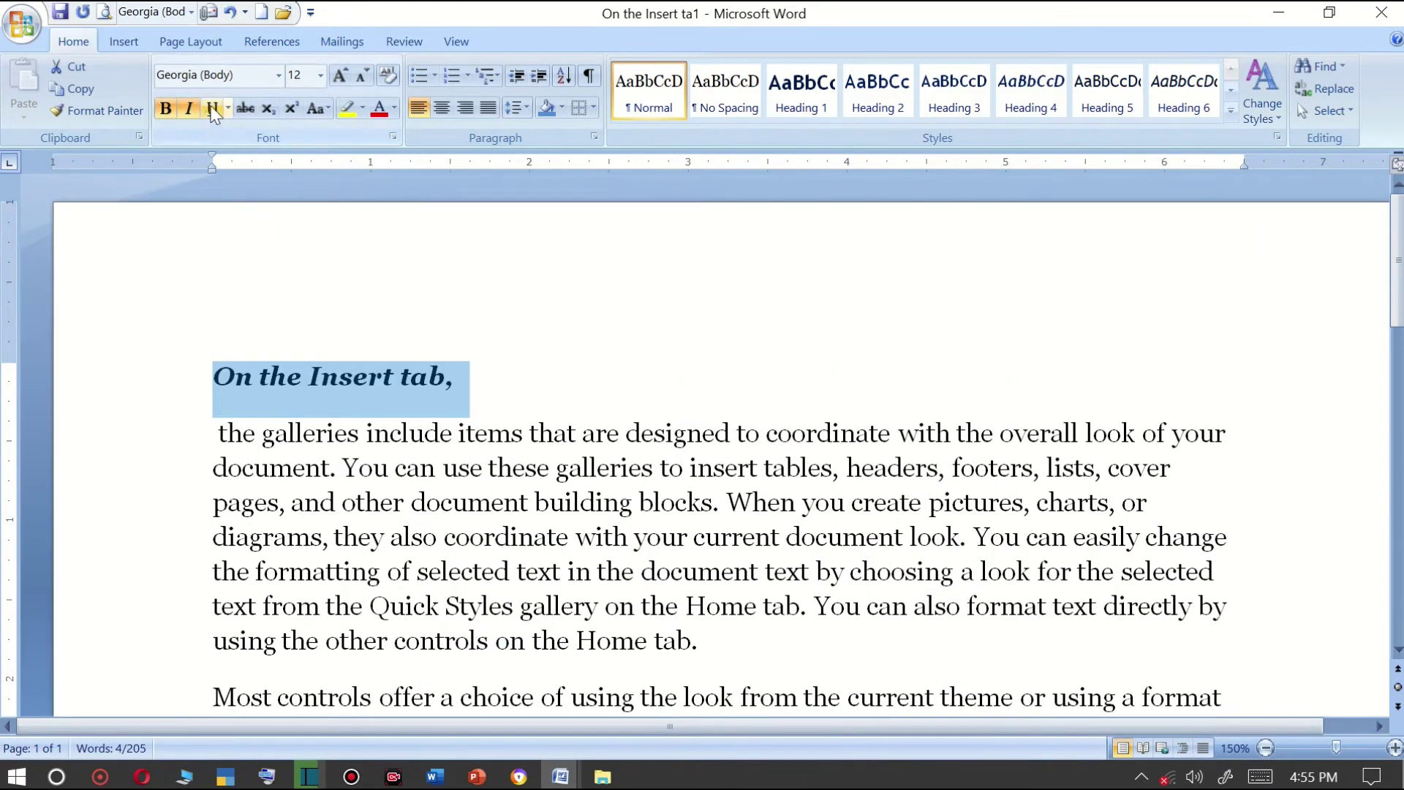
click(209, 110)
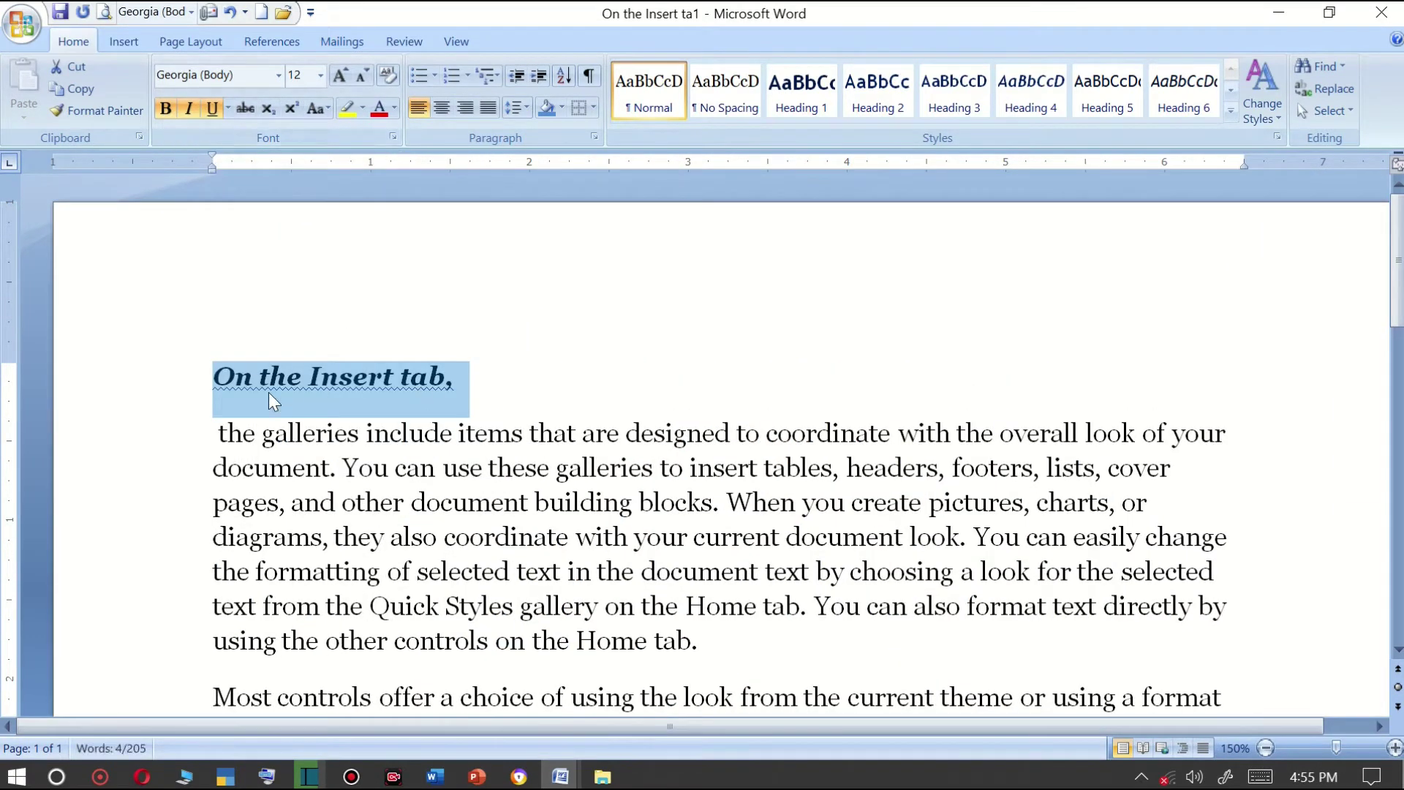
click(343, 73)
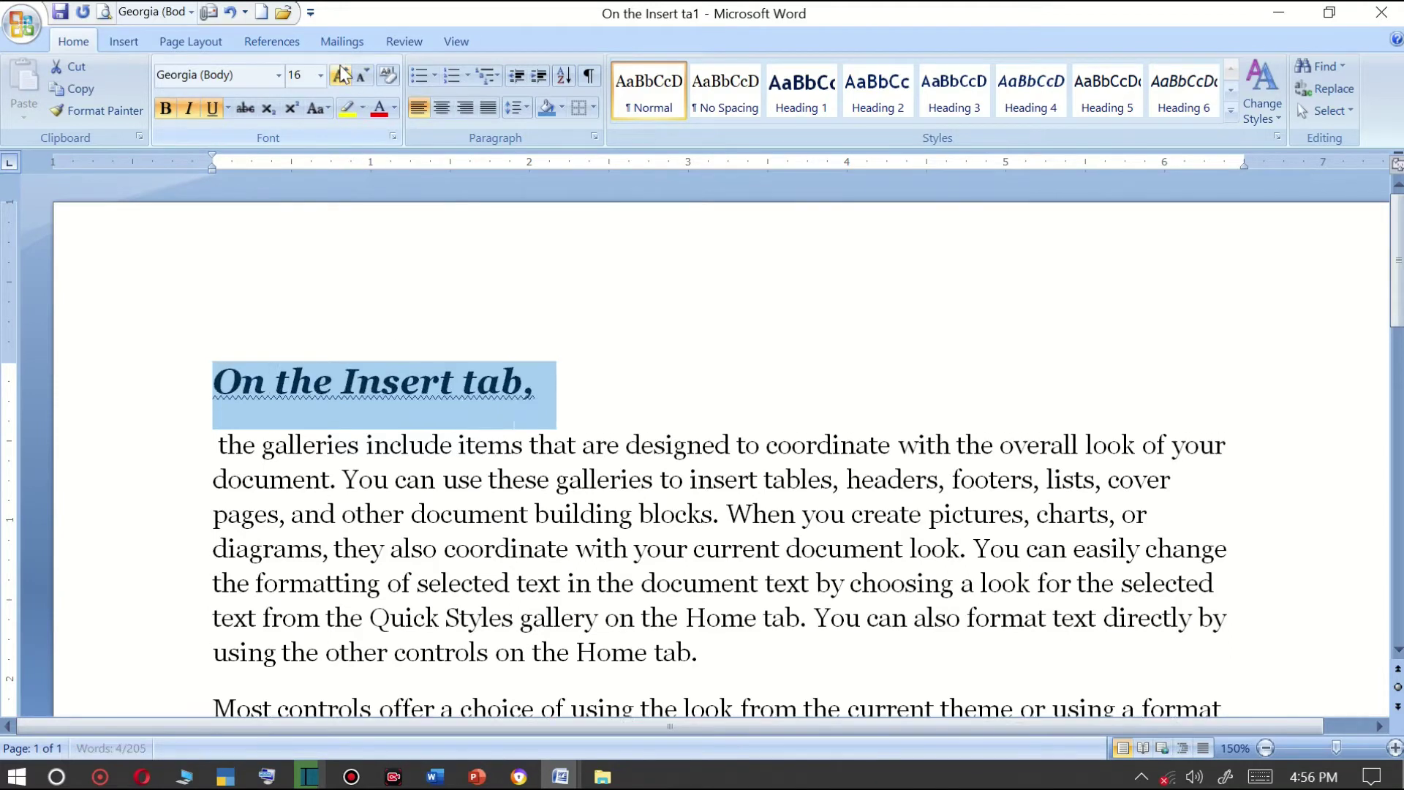
click(342, 73)
click(342, 73)
click(342, 73)
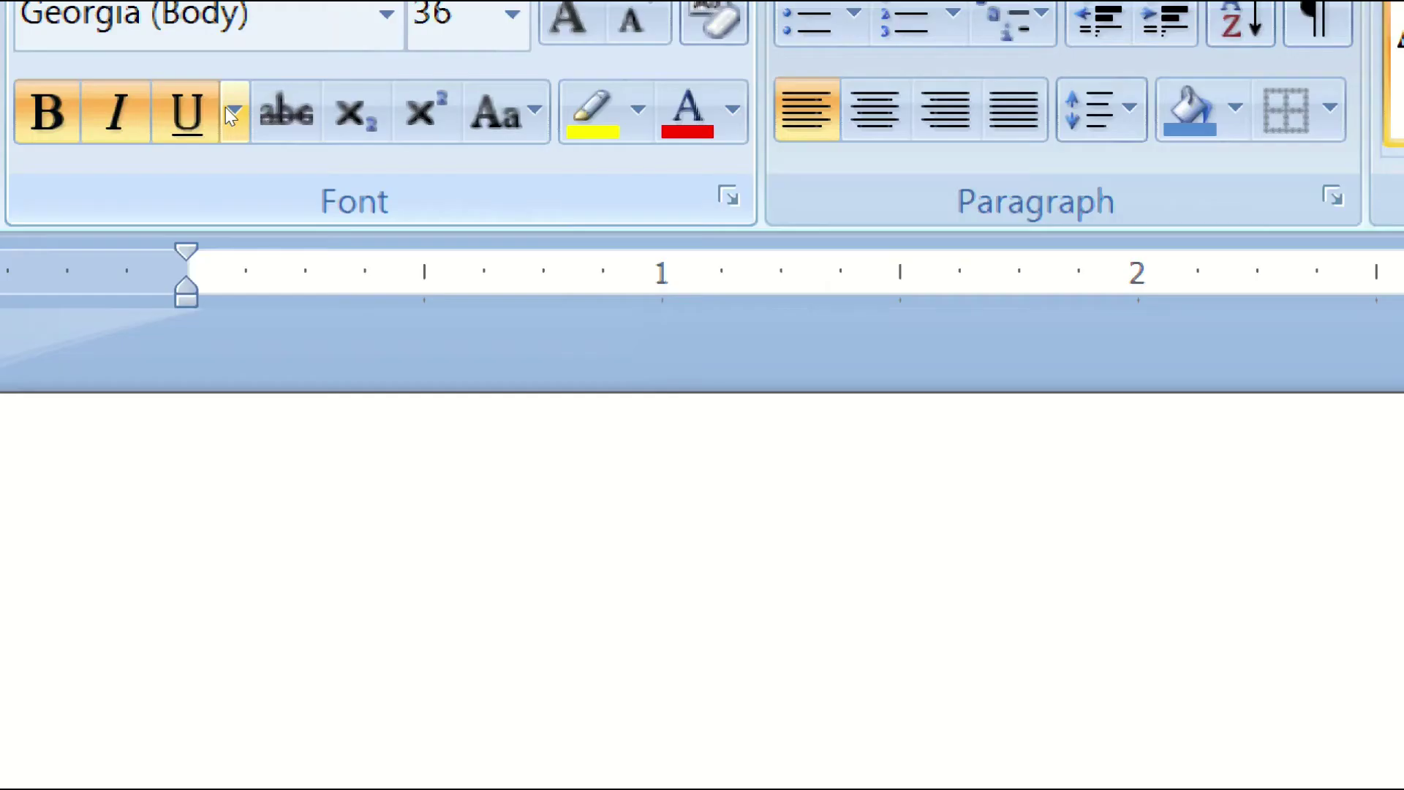
Switch the heading to a single-line underline, then reselect the whole heading line.
click(231, 109)
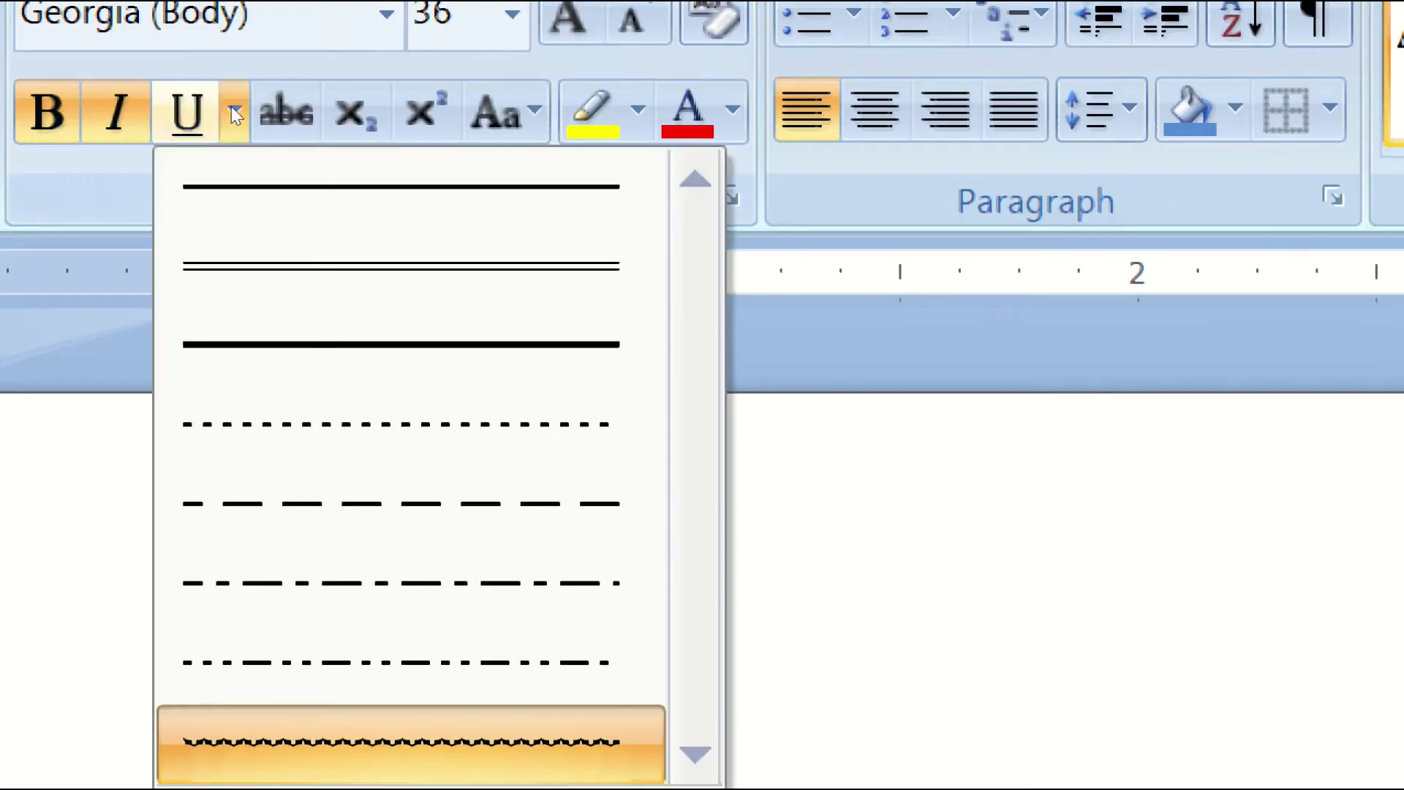
click(279, 187)
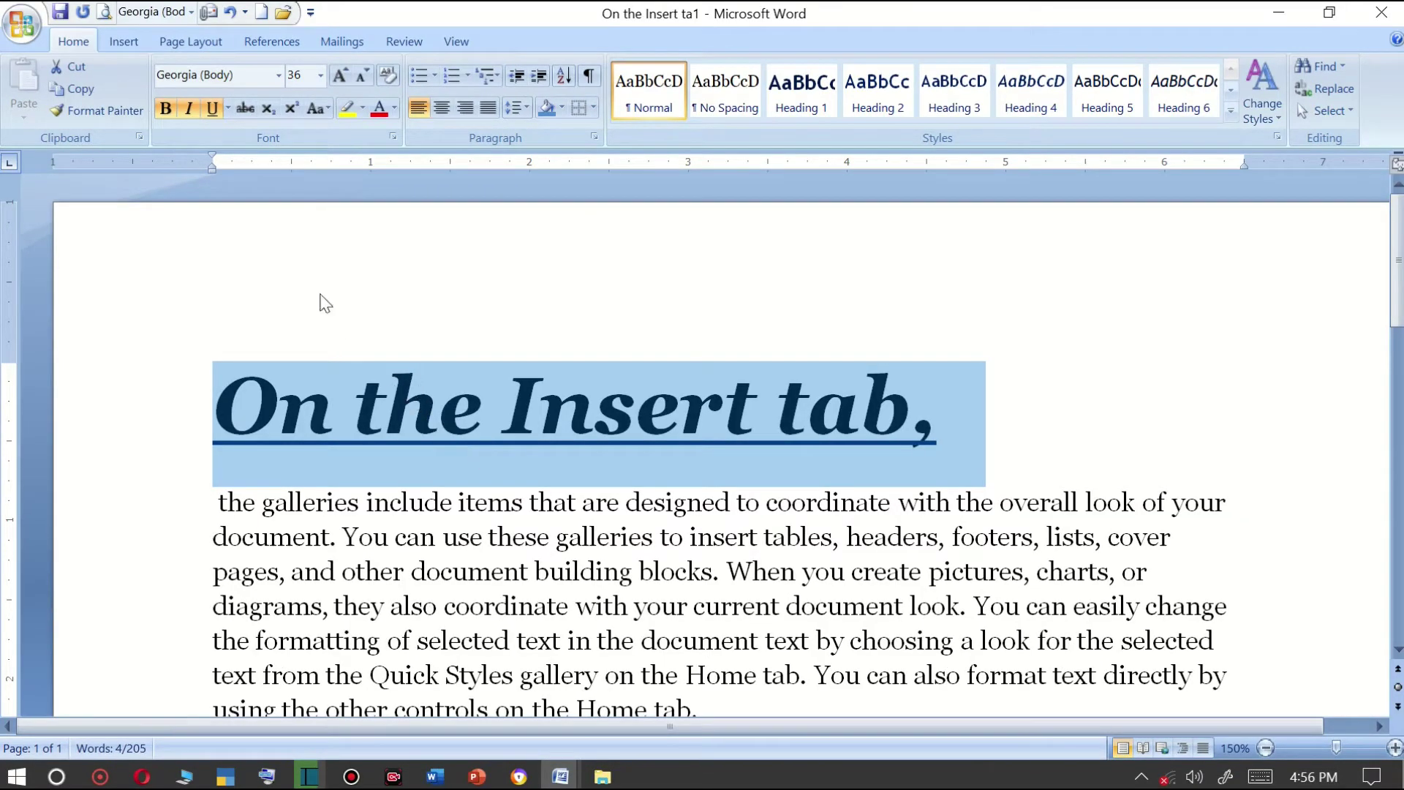
click(341, 419)
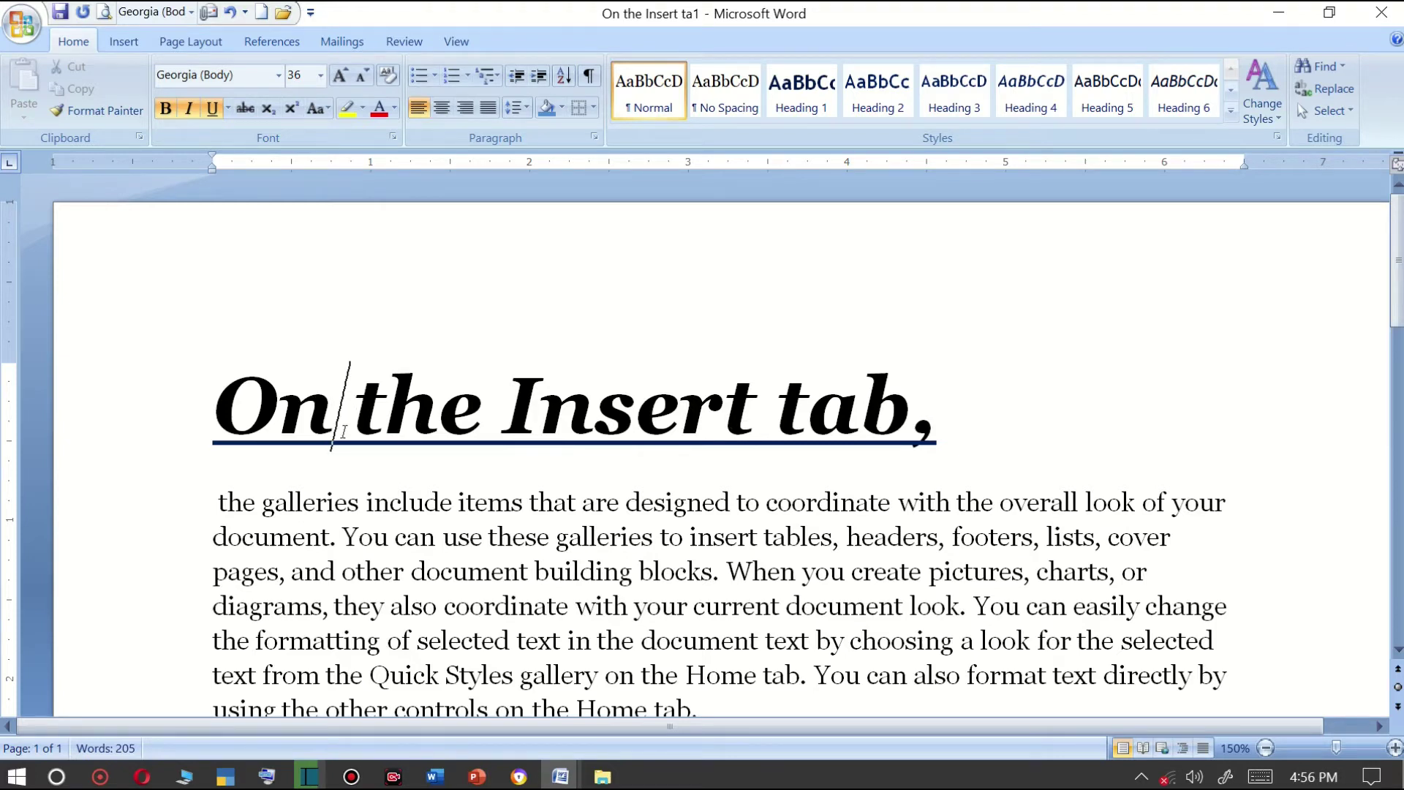
key(shift+Right)
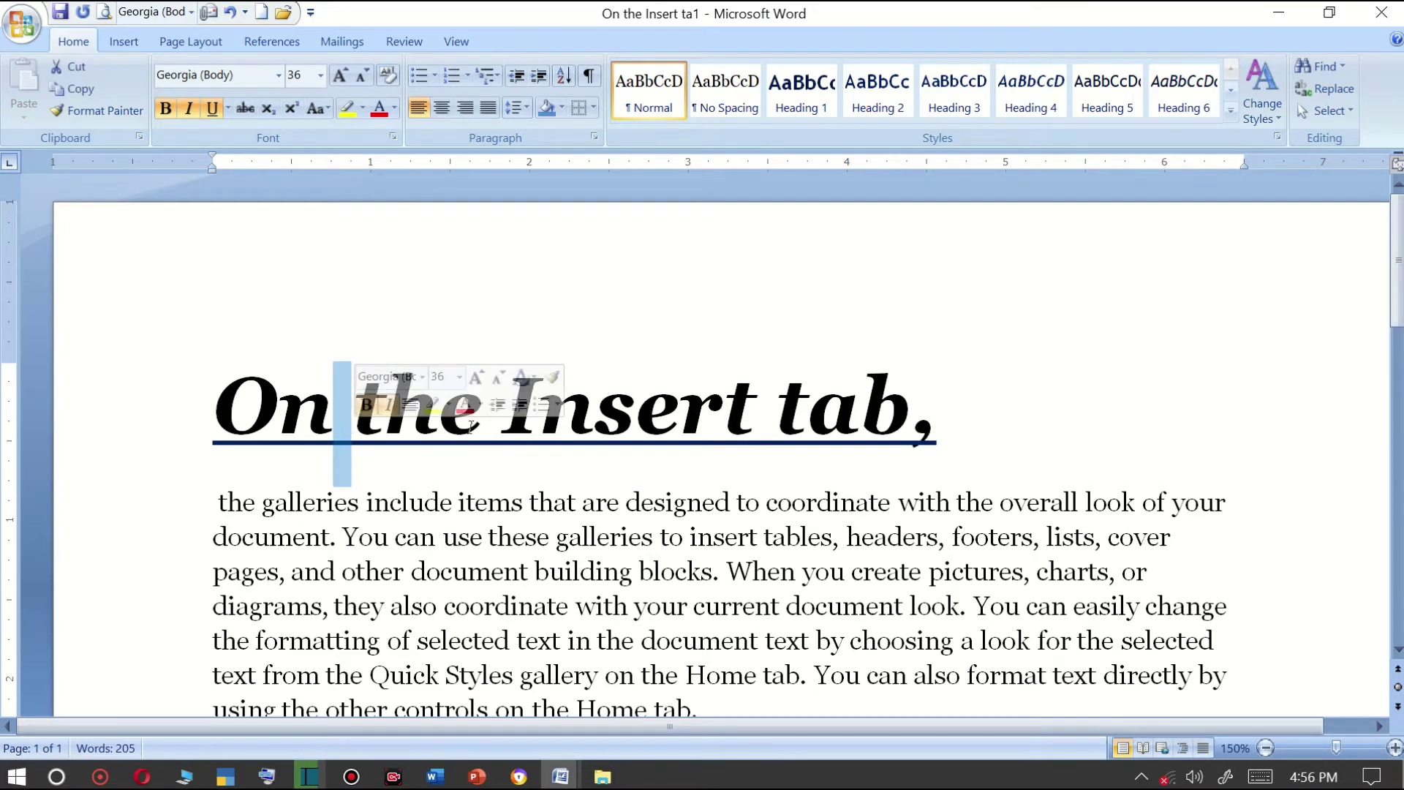
drag(962, 427, 244, 415)
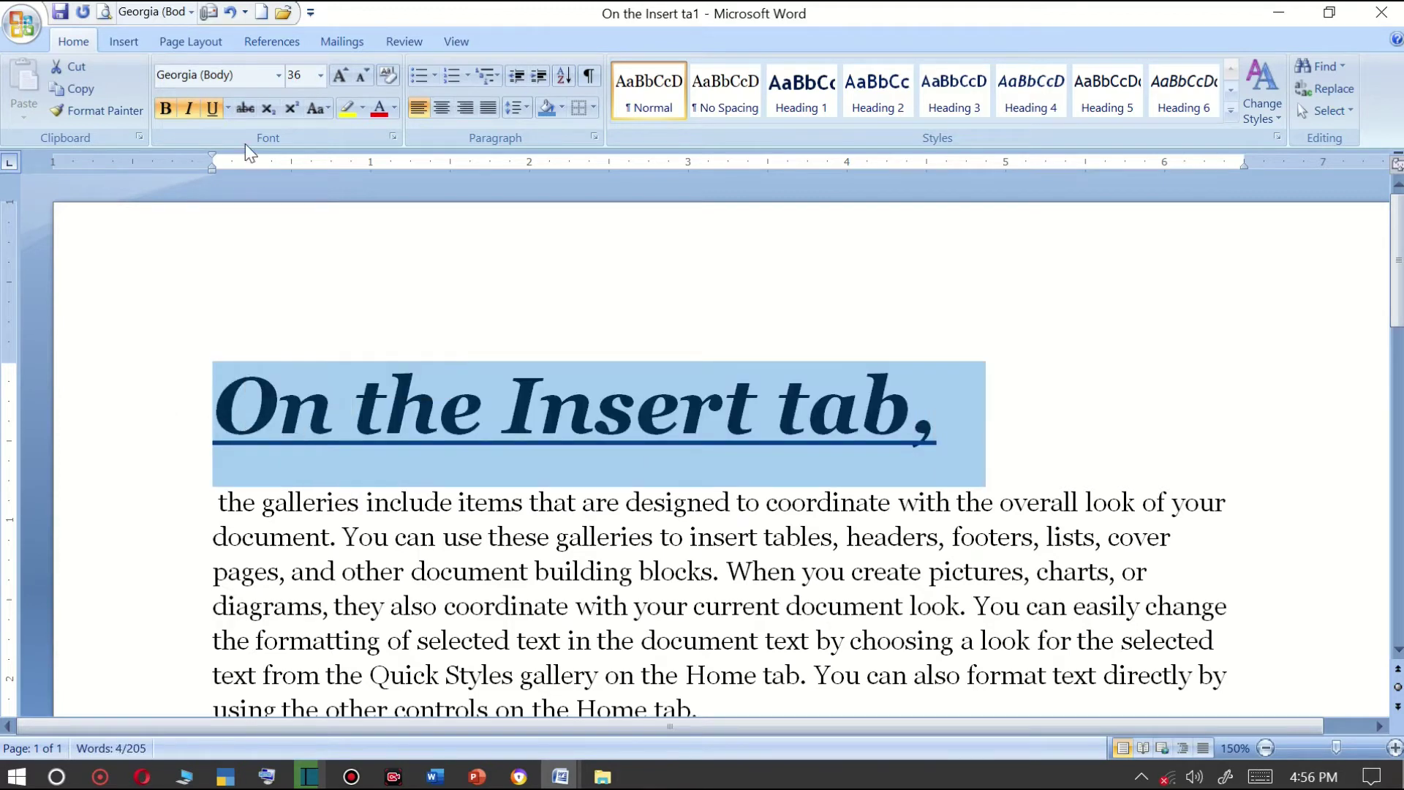
click(92, 111)
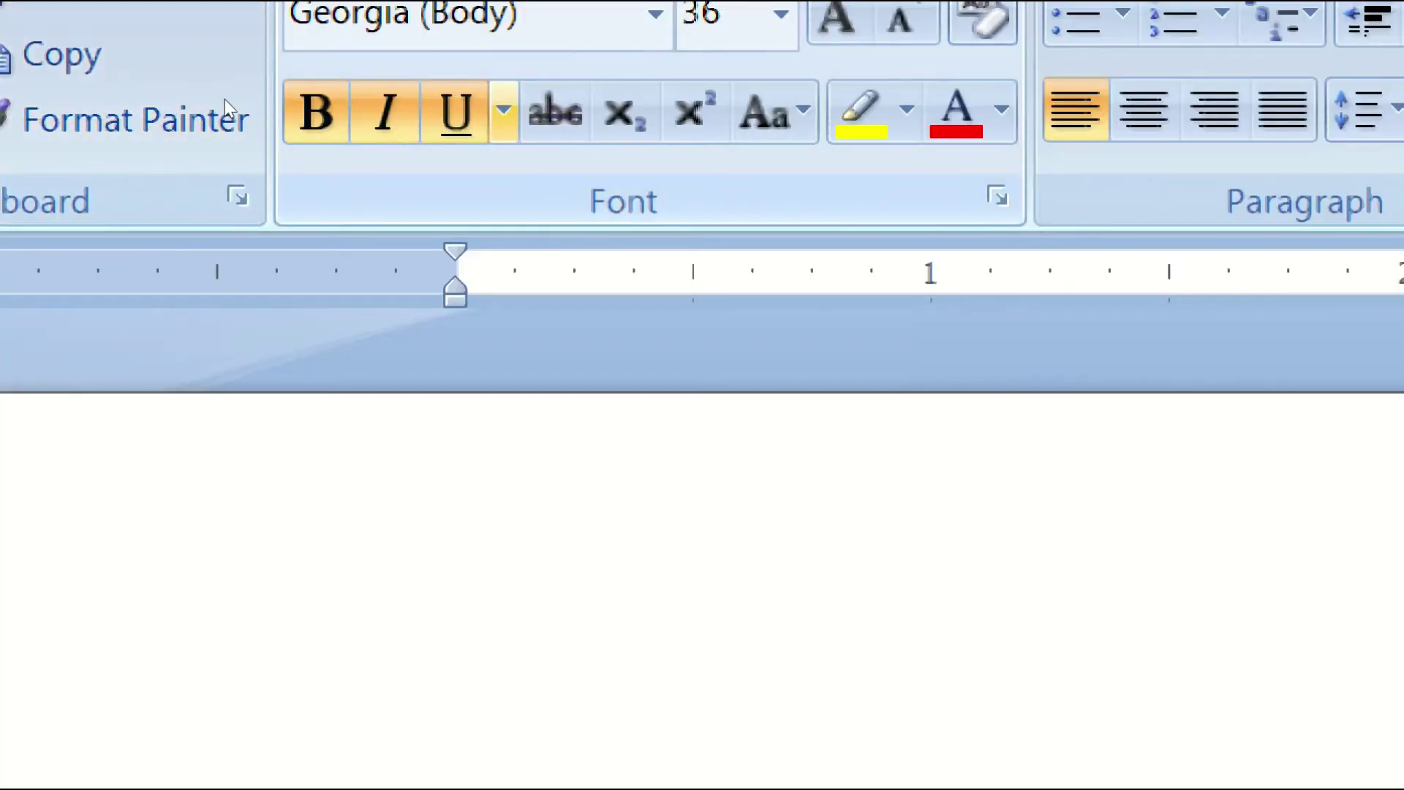
Set the heading's underline colour to red from the Underline menu, using Alt+H, 3.
key(alt+h)
key(3)
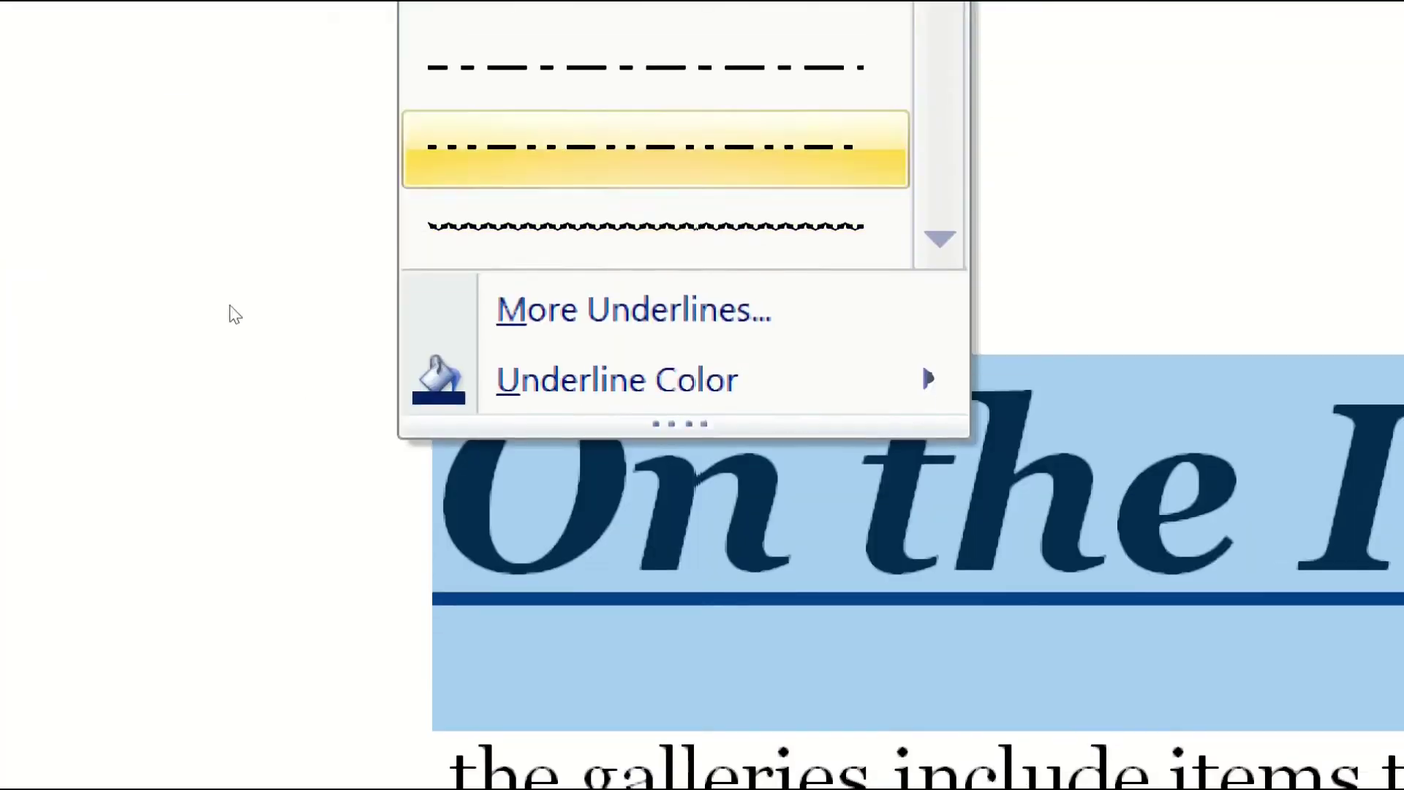
key(Down)
key(Down)
key(Down)
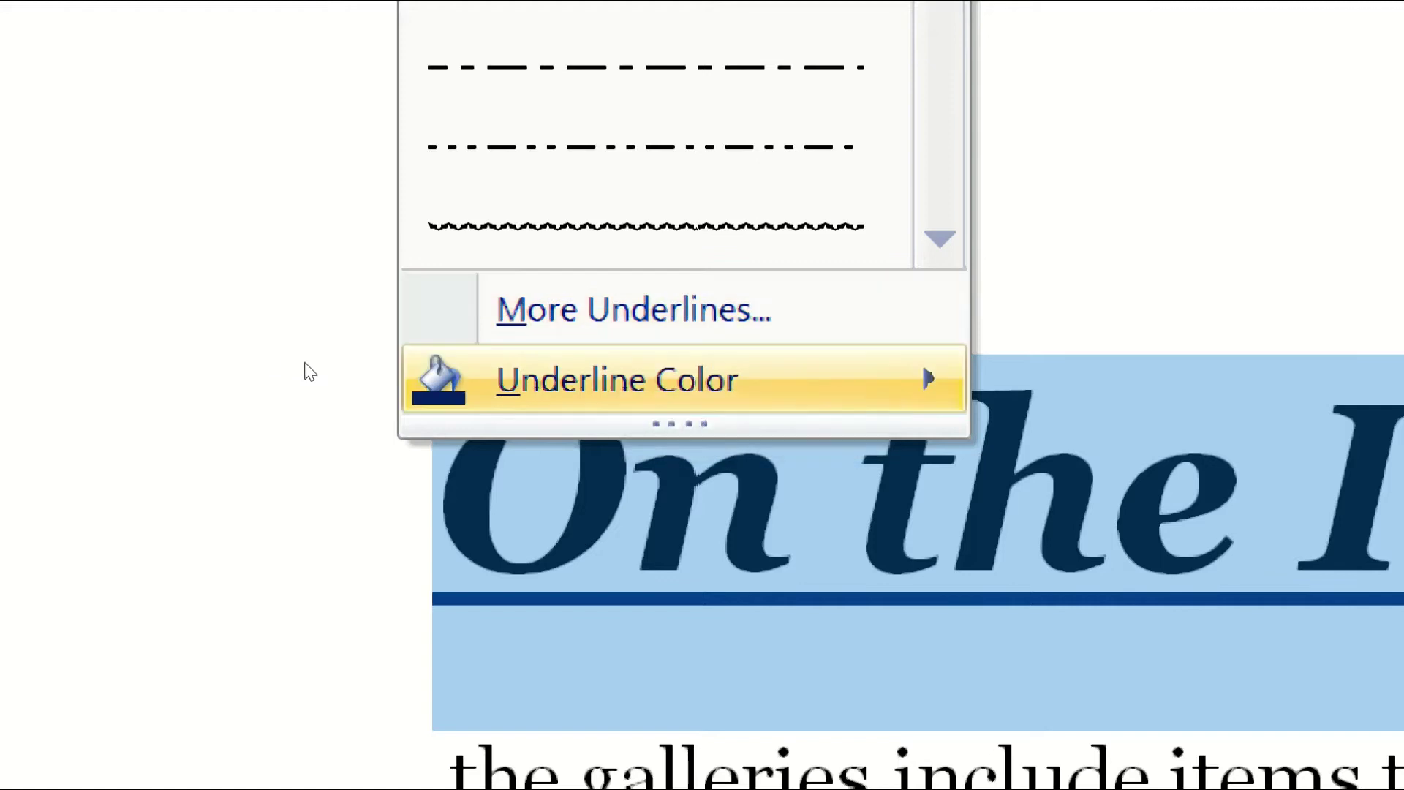
key(Right)
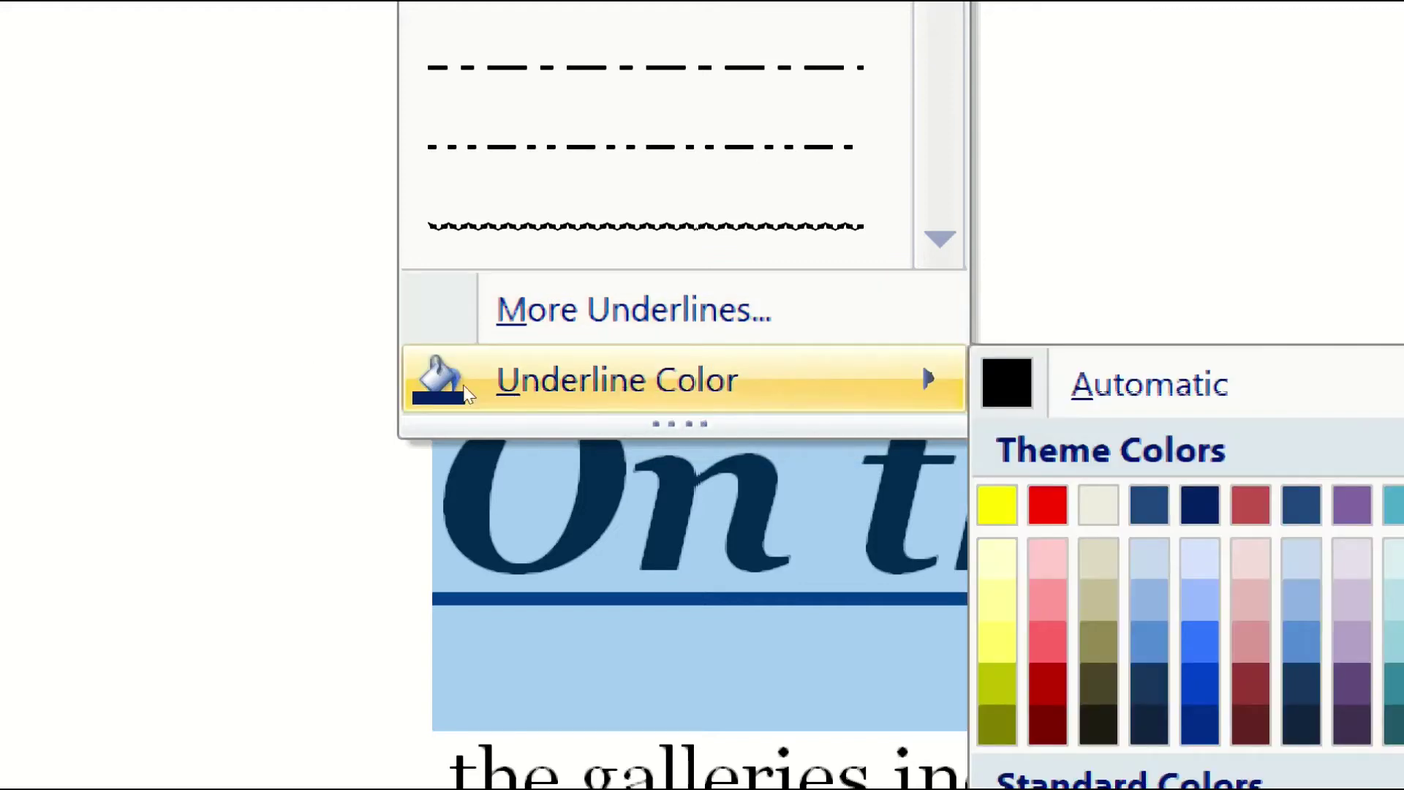
key(Left)
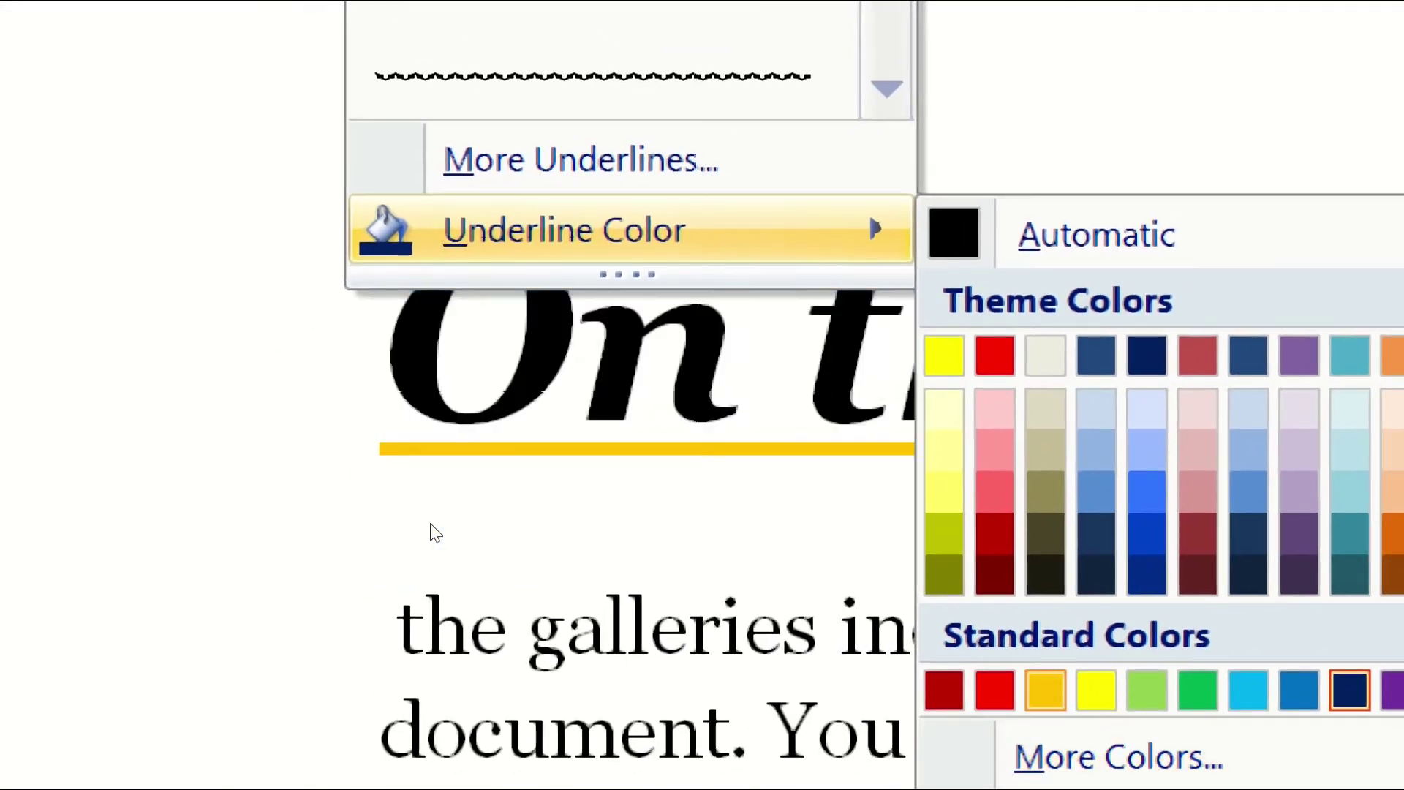
key(Left)
key(Left)
key(Right)
key(Right)
key(Right)
key(Right)
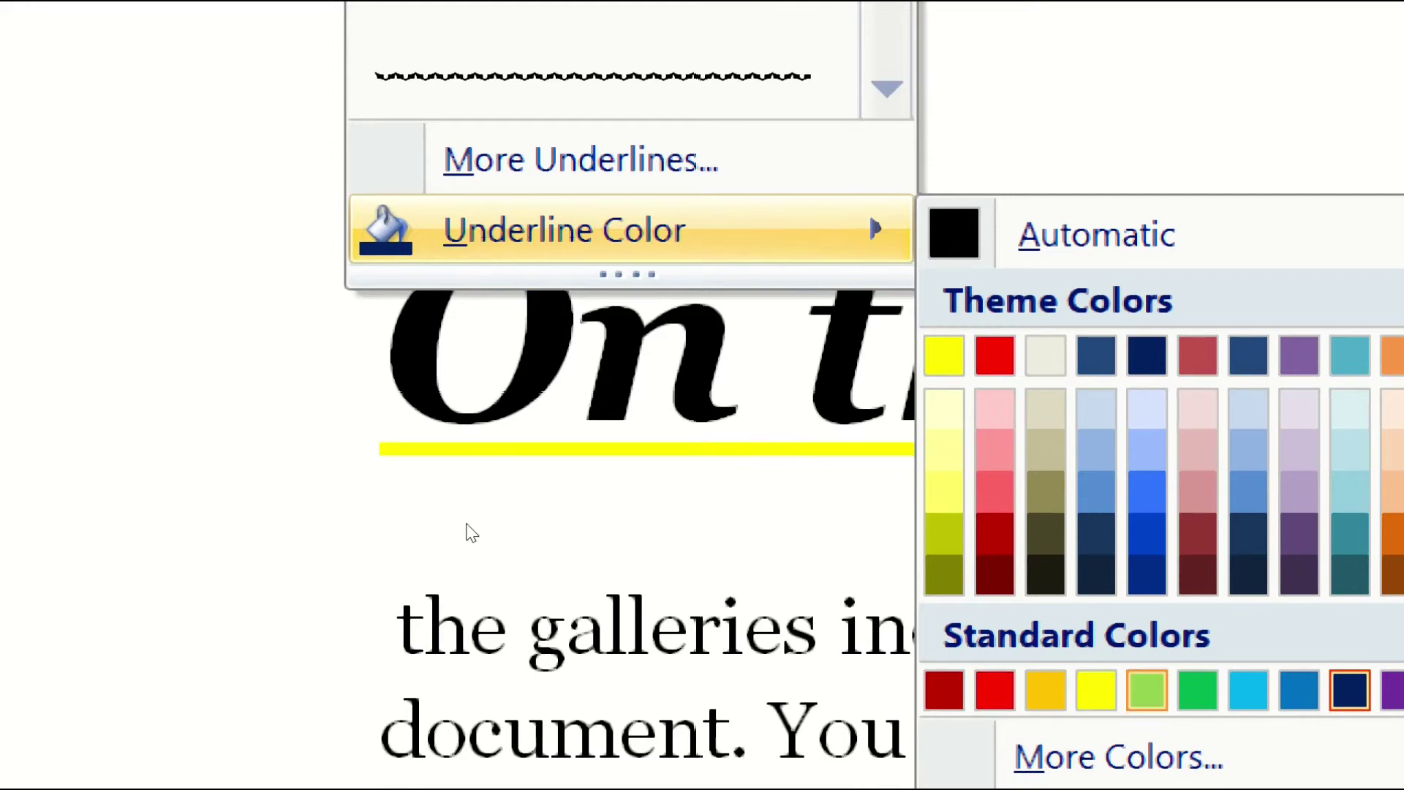
key(Right)
key(Right)
key(Right)
key(Right)
key(Right)
key(Up)
key(Left)
key(Up)
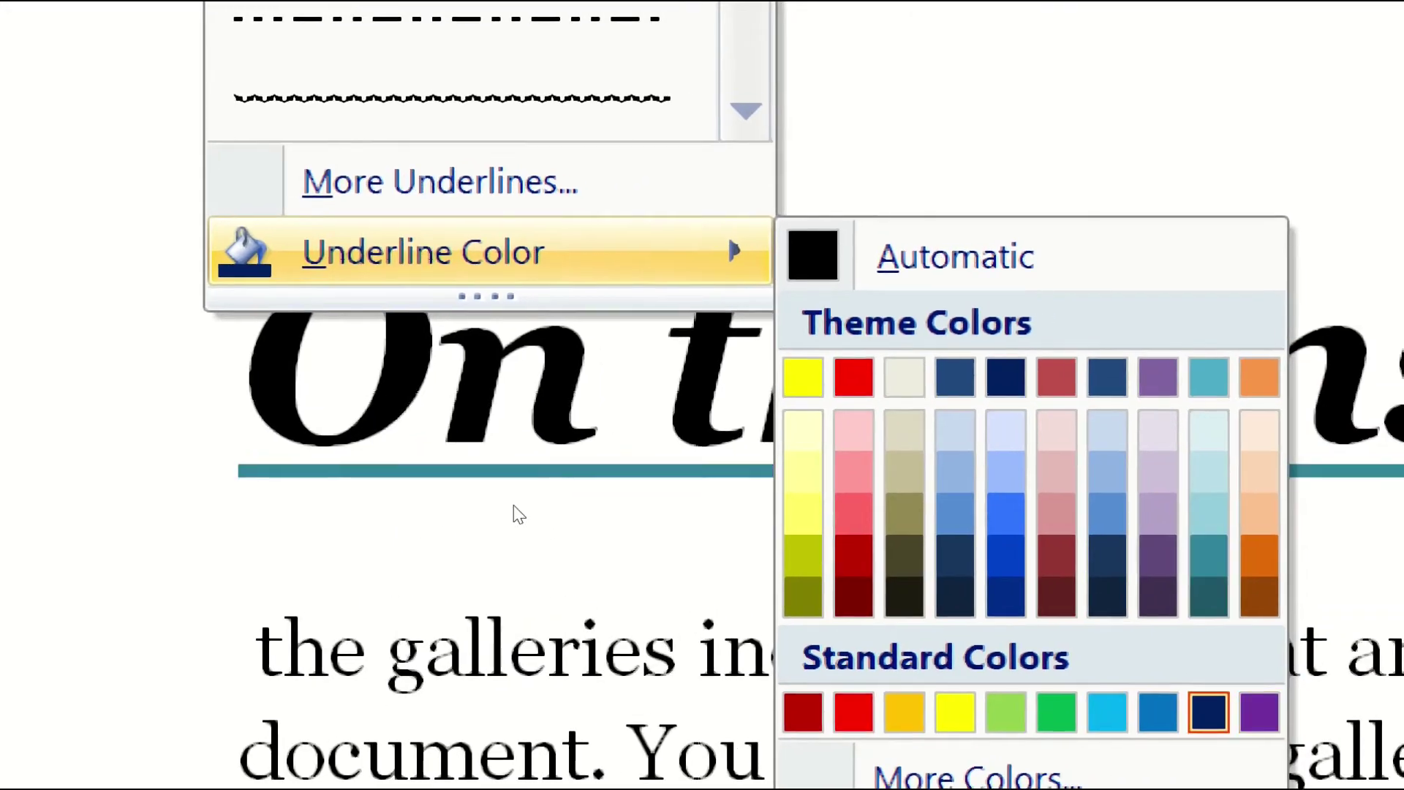
key(Down)
key(Down)
key(Left)
key(Left)
key(Left)
key(Left)
key(Return)
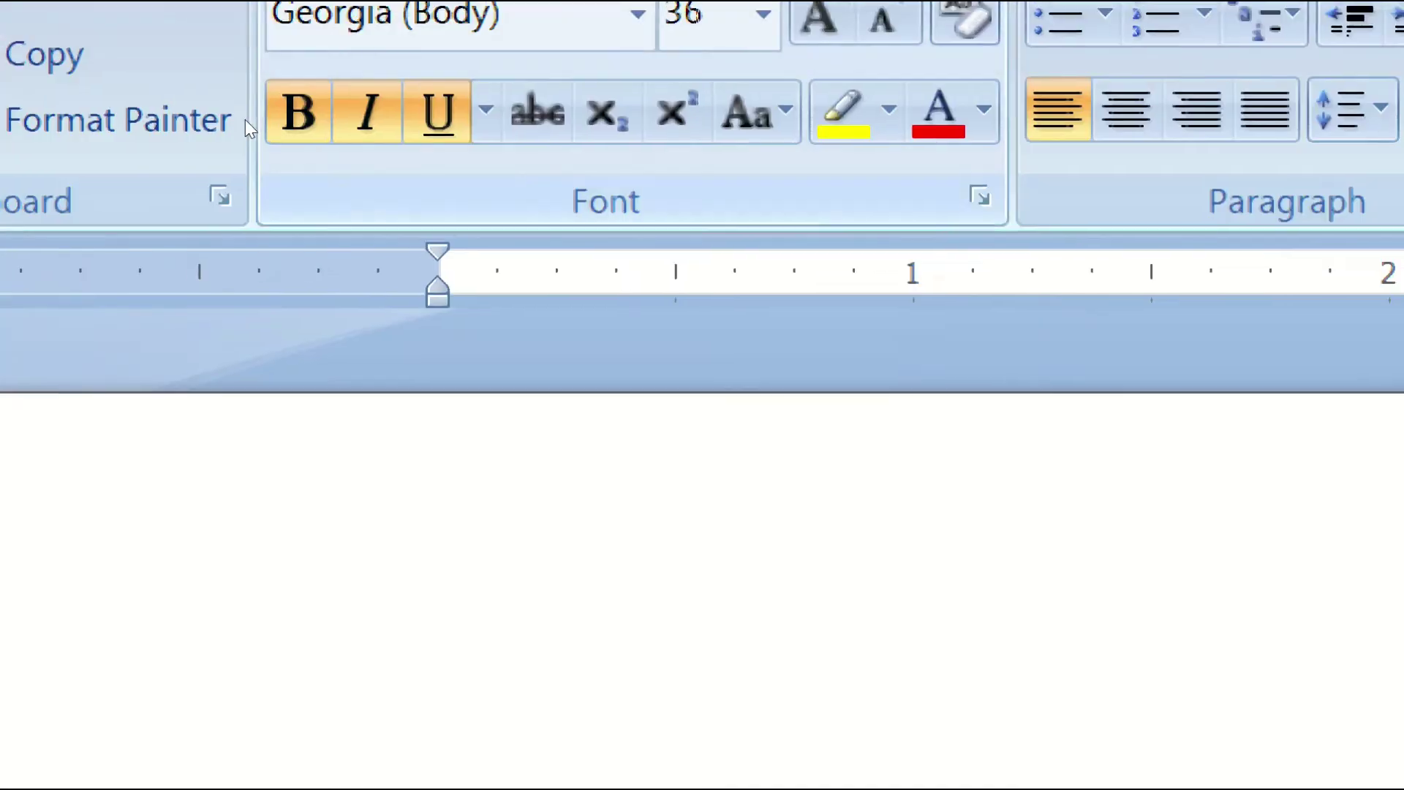
Choose More Underlines to open the Font dialog for the heading.
key(Down)
key(Down)
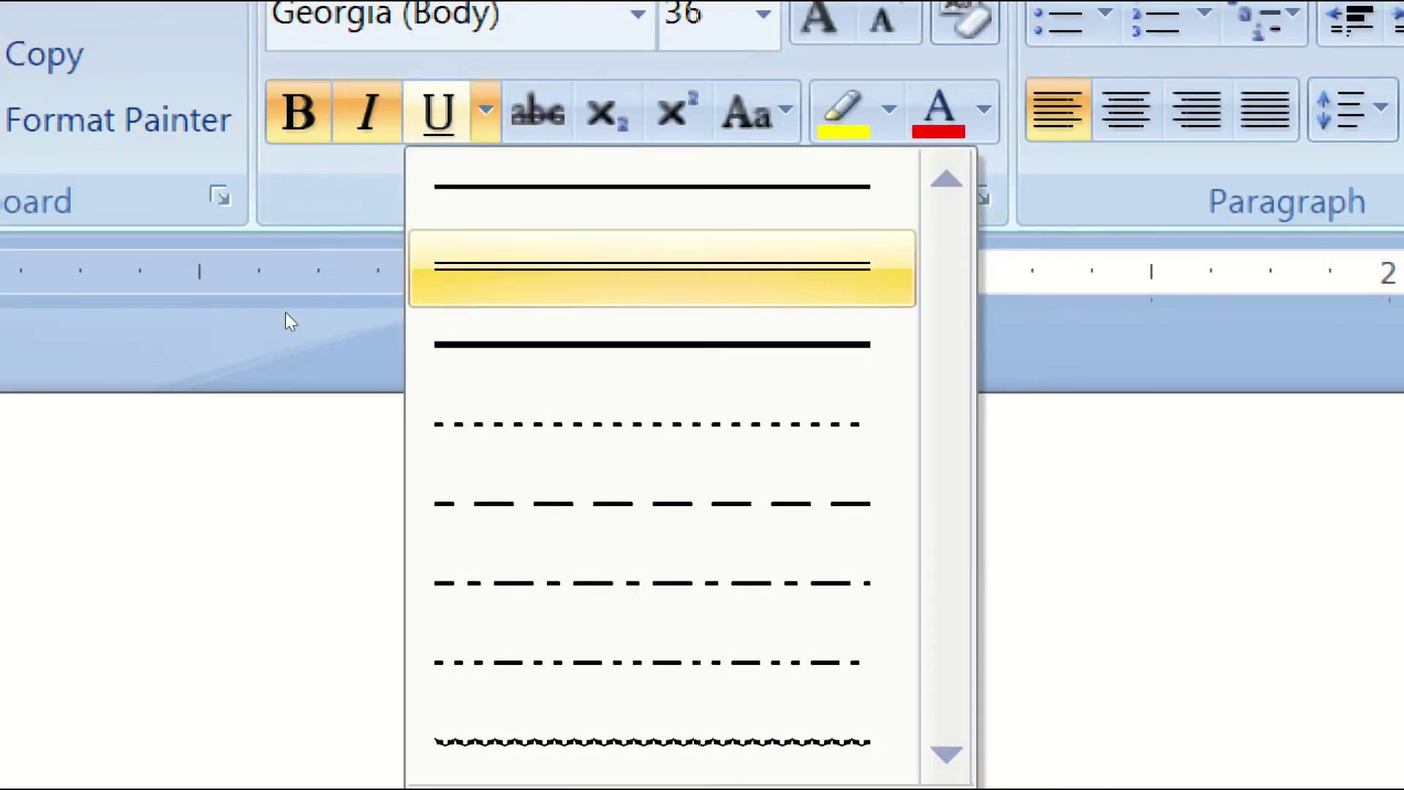
key(Up)
key(Up)
key(Up)
key(Down)
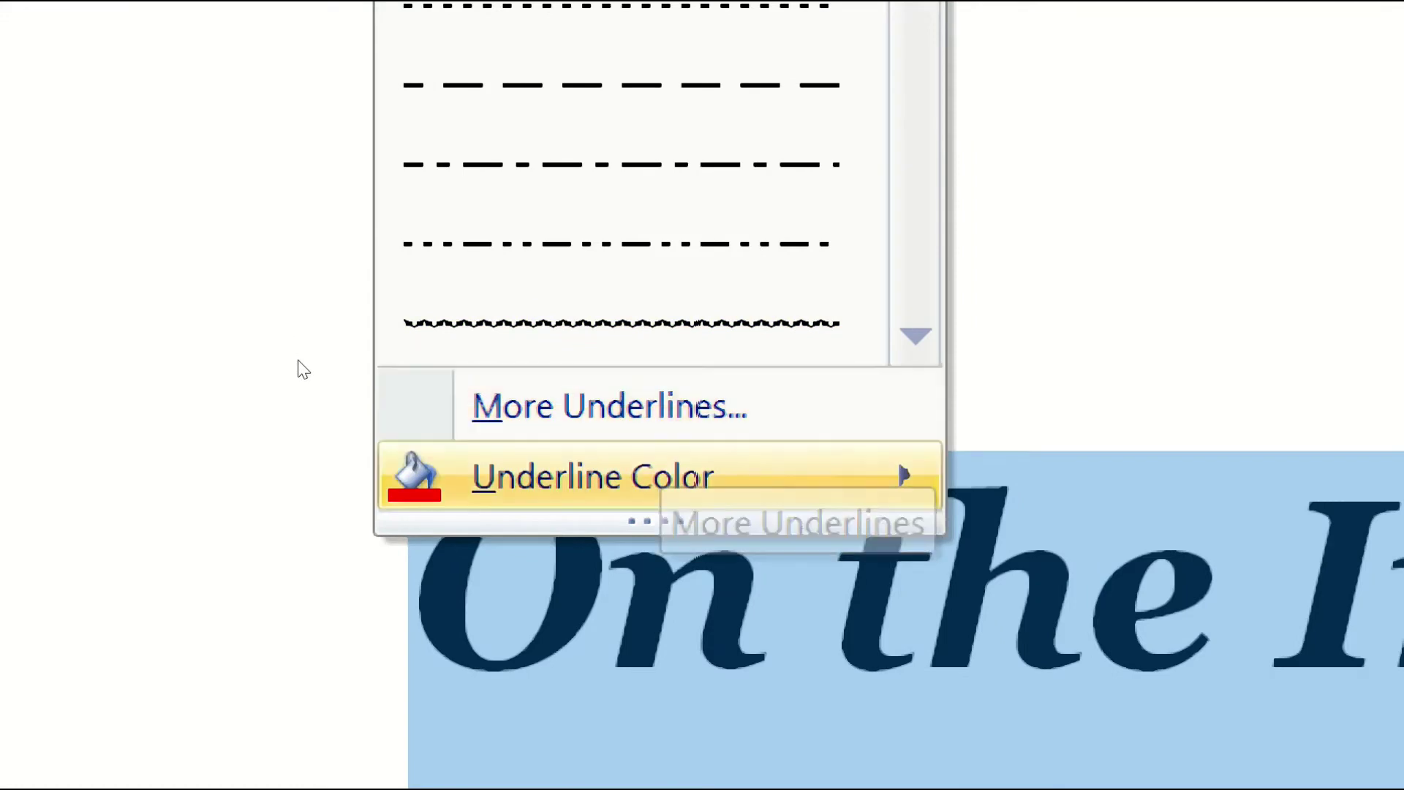
key(Right)
key(Escape)
key(Up)
key(Return)
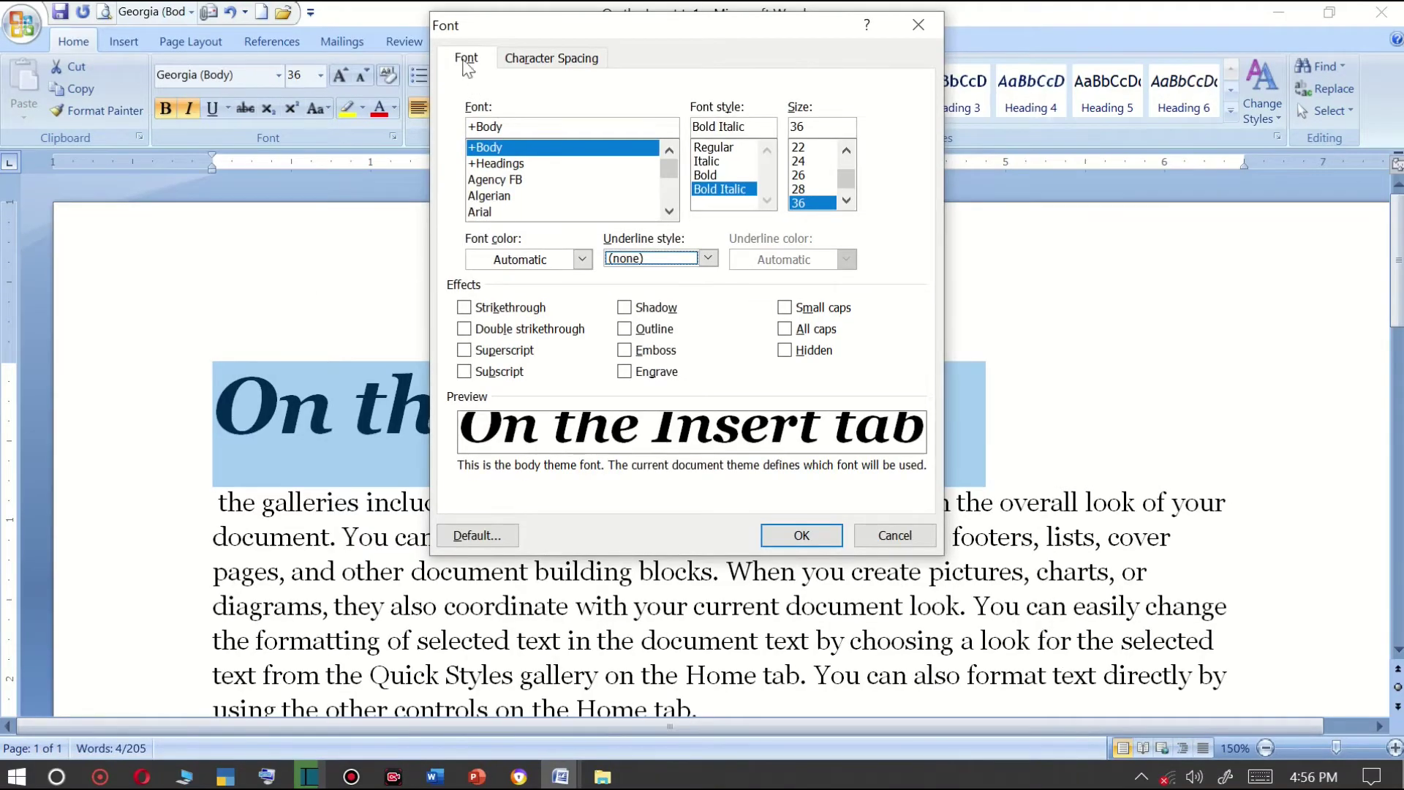
In the Font dialog, set the underline style to Words only.
click(463, 60)
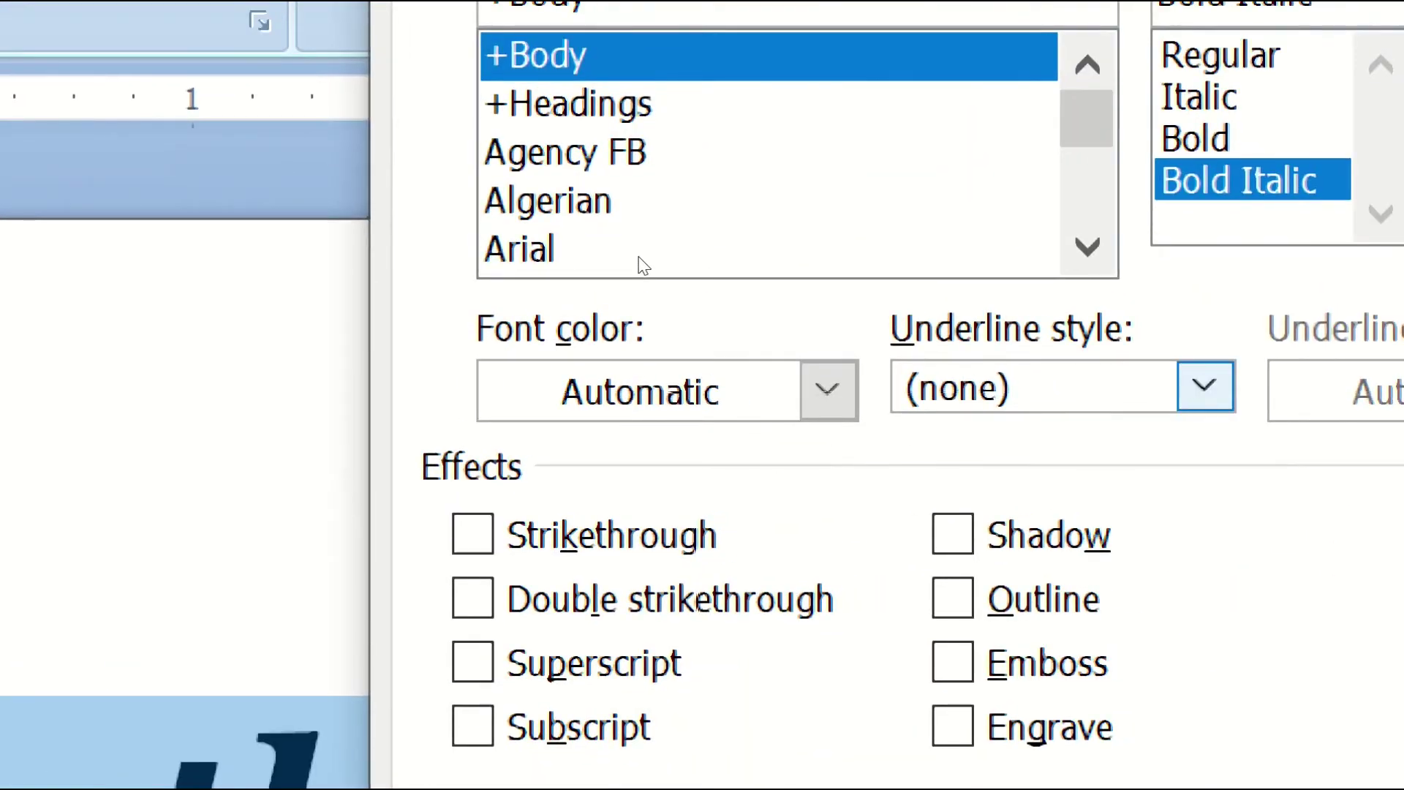
key(alt+Down)
key(Down)
key(Down)
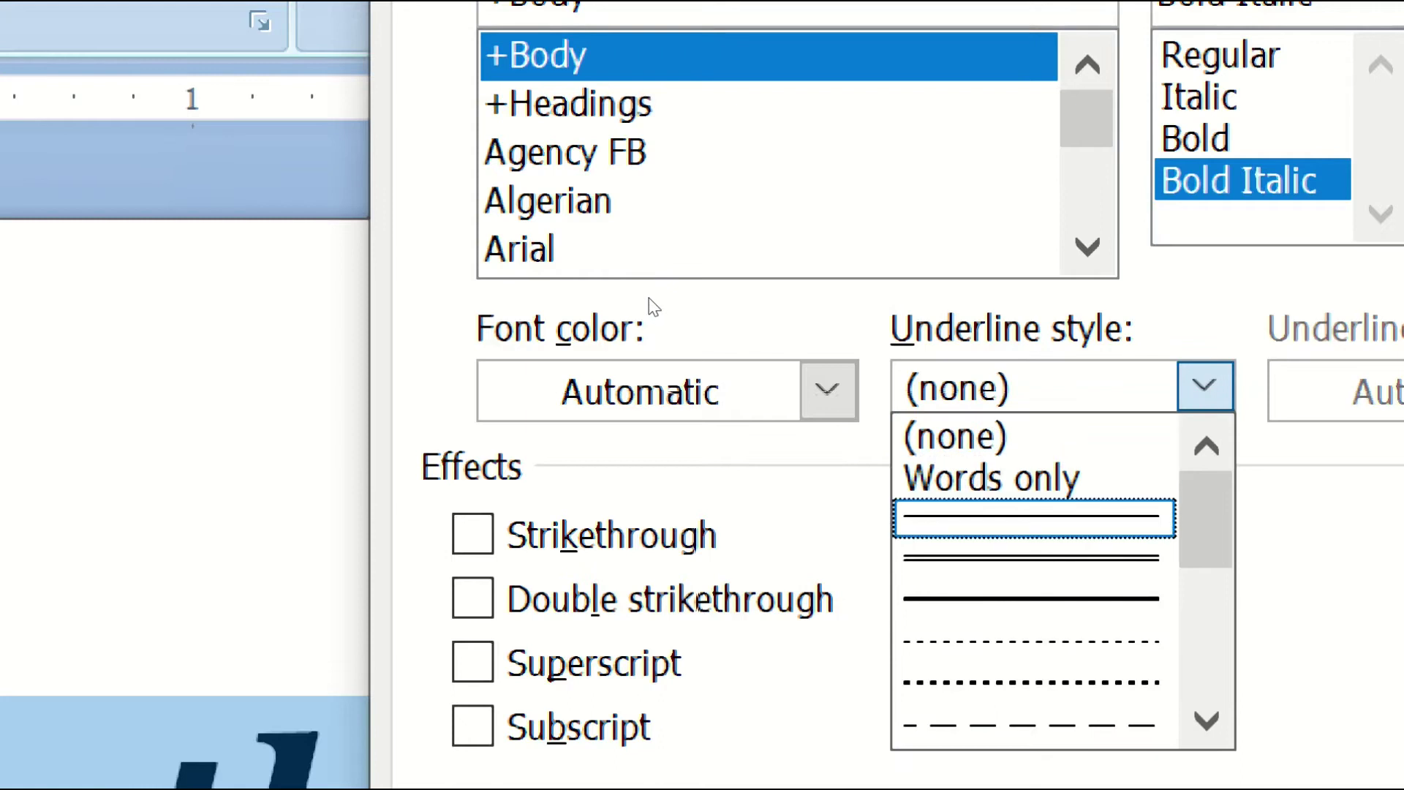
key(Up)
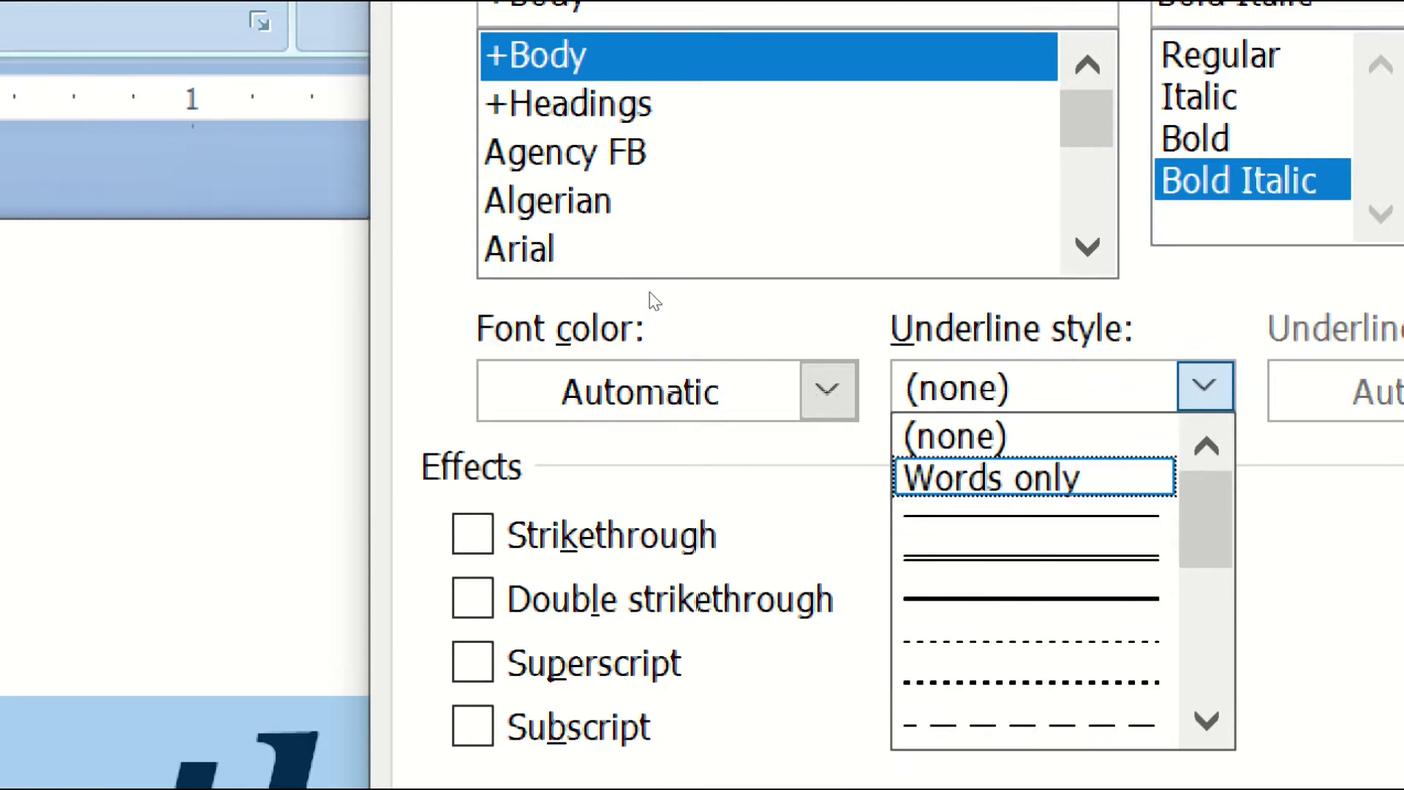
key(Return)
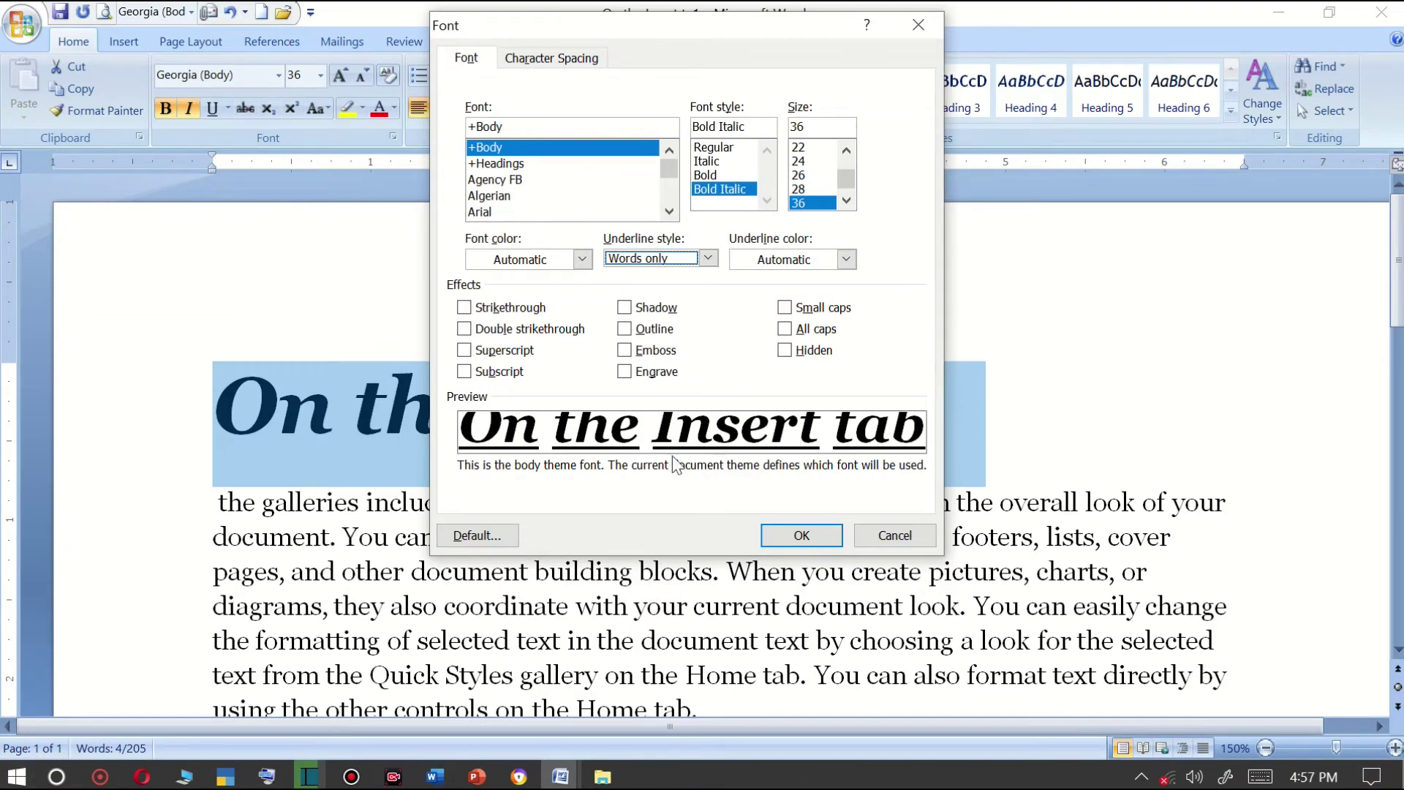
Try single and double underline styles, then apply a thick underline to the heading.
click(708, 258)
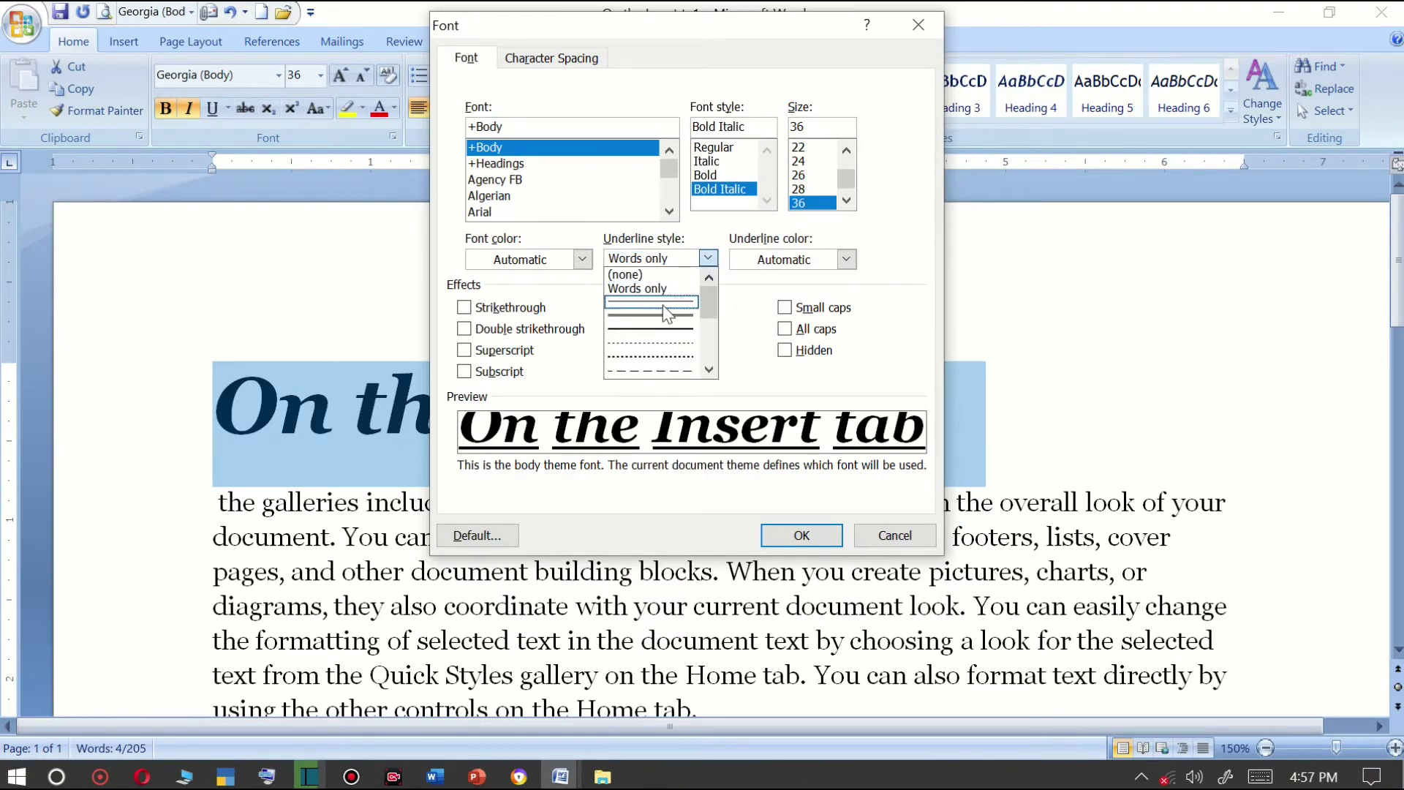
click(664, 303)
click(708, 258)
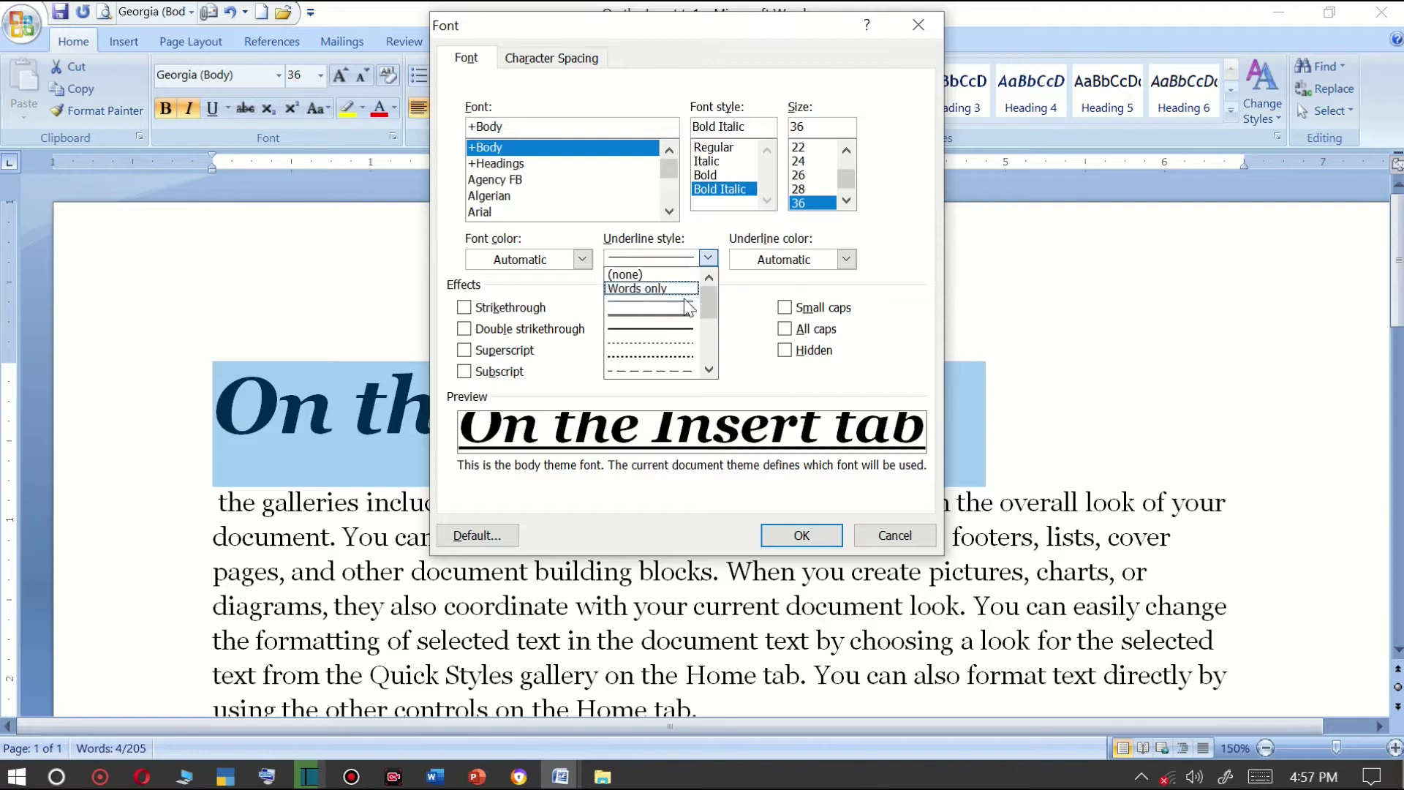
click(662, 315)
click(708, 258)
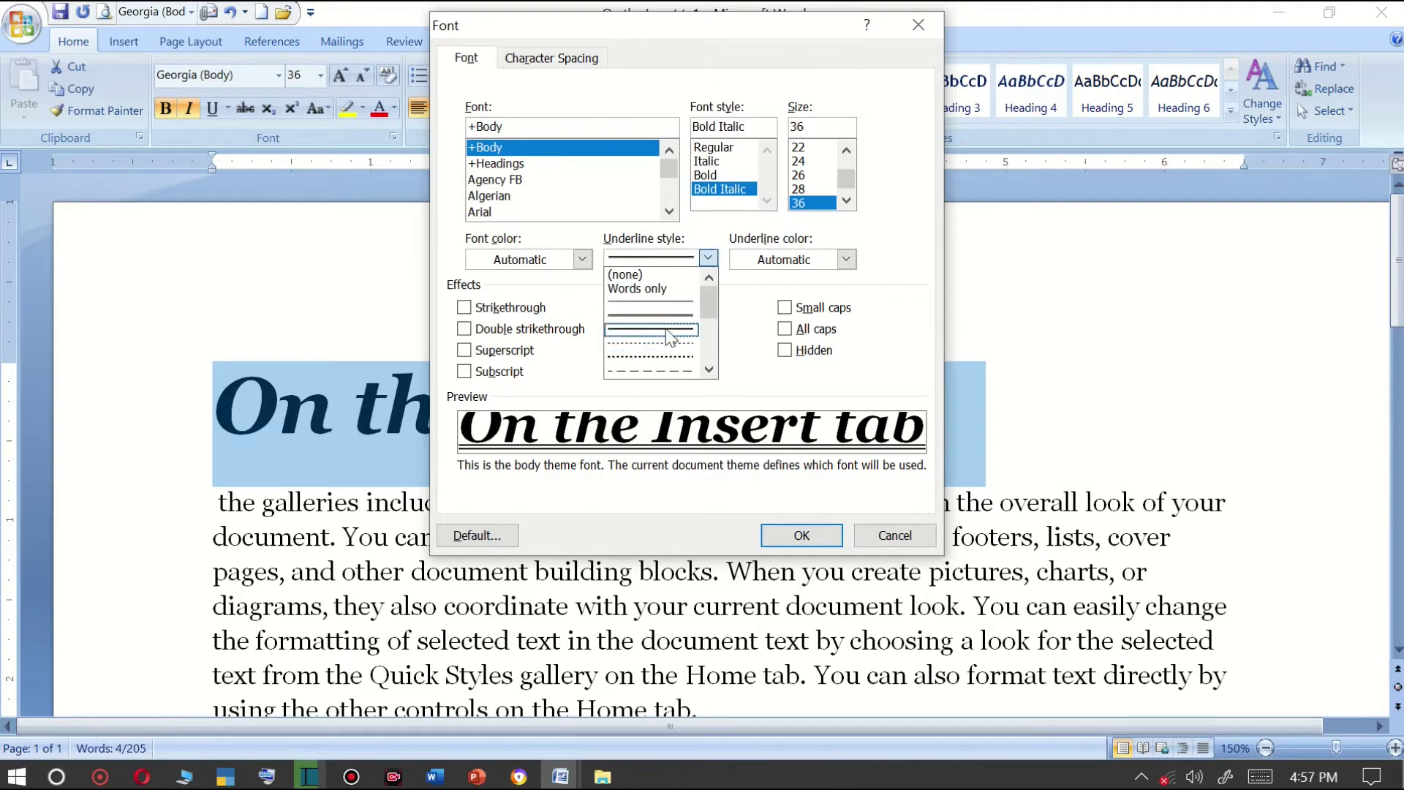
click(669, 331)
click(776, 537)
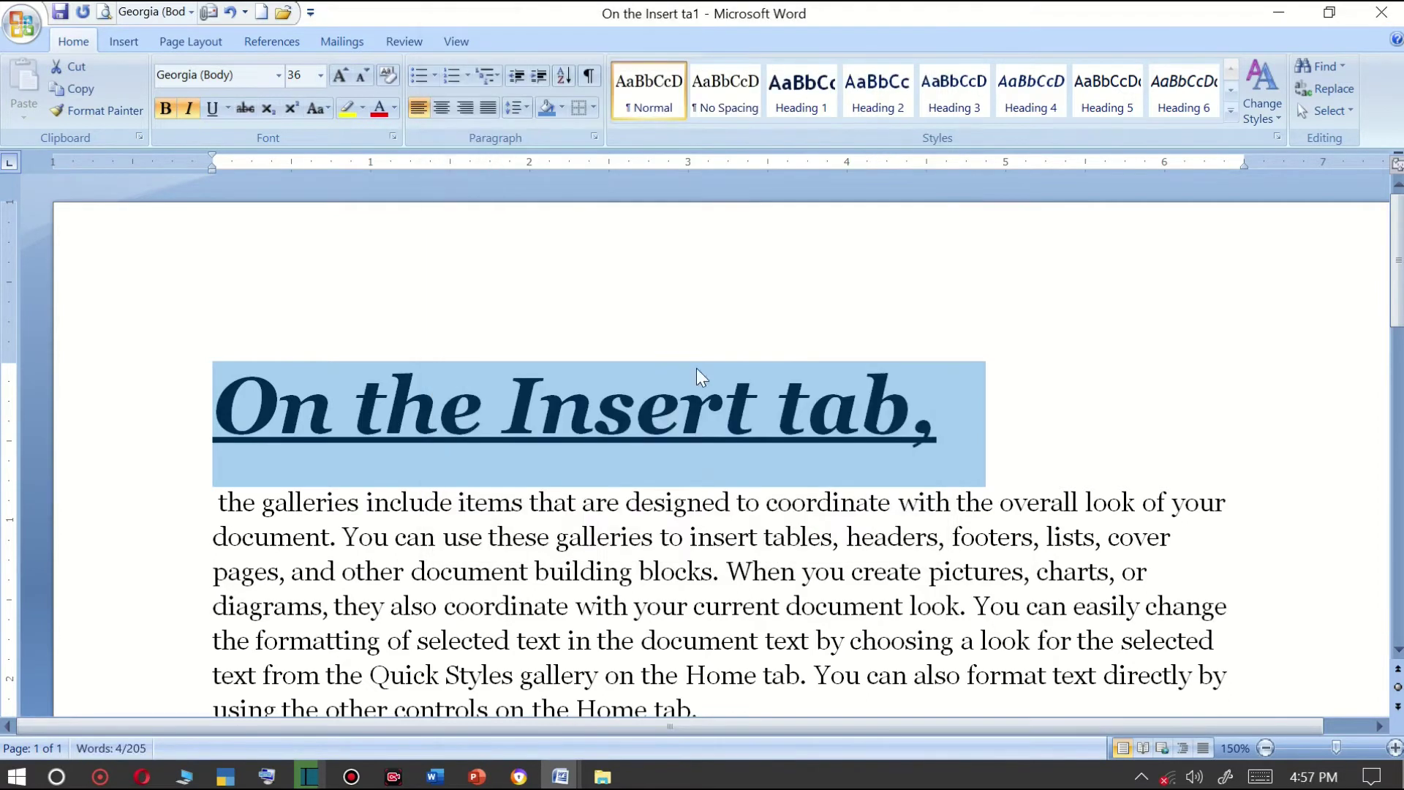
Reopen the Font dialog and apply a red words-only underline to the heading.
click(228, 109)
click(268, 346)
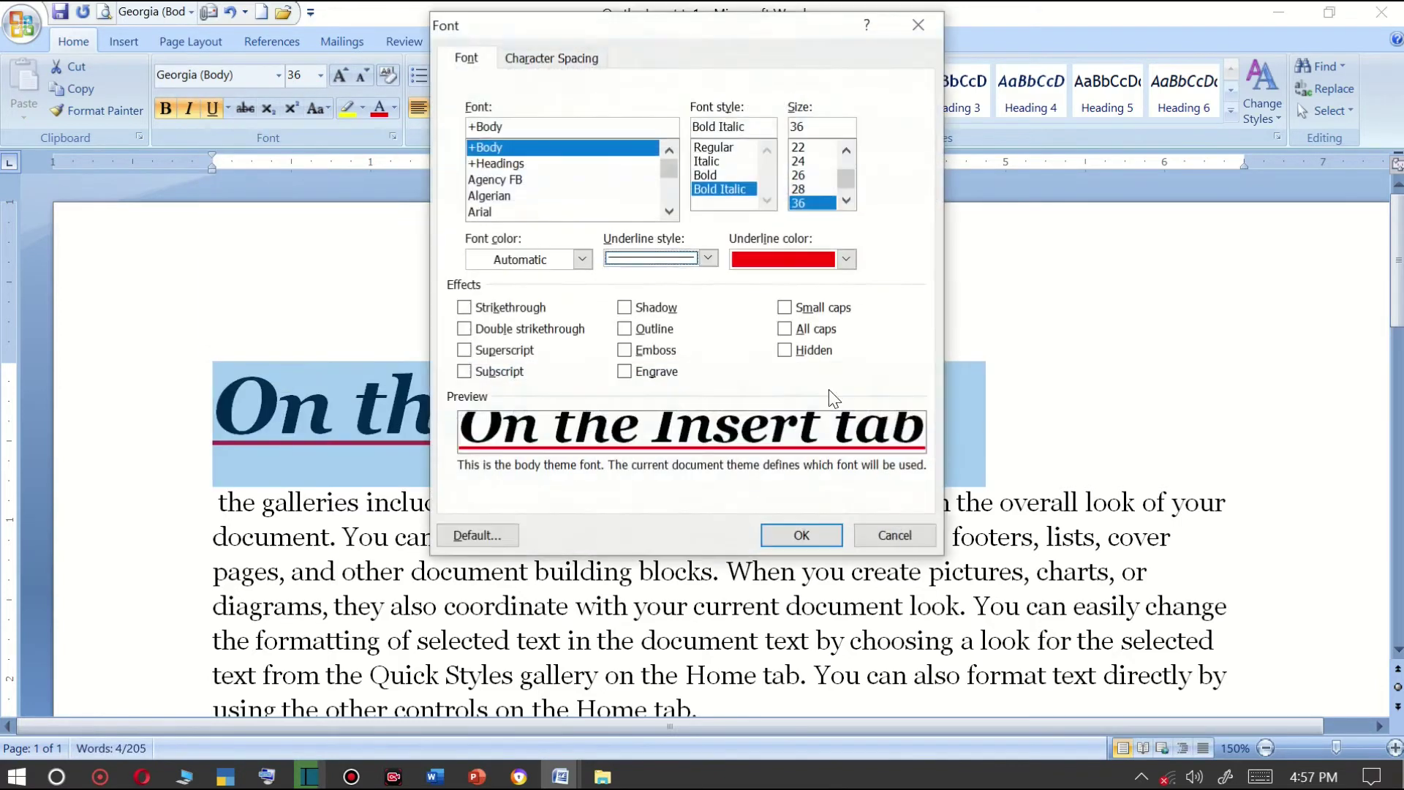
click(708, 258)
click(683, 293)
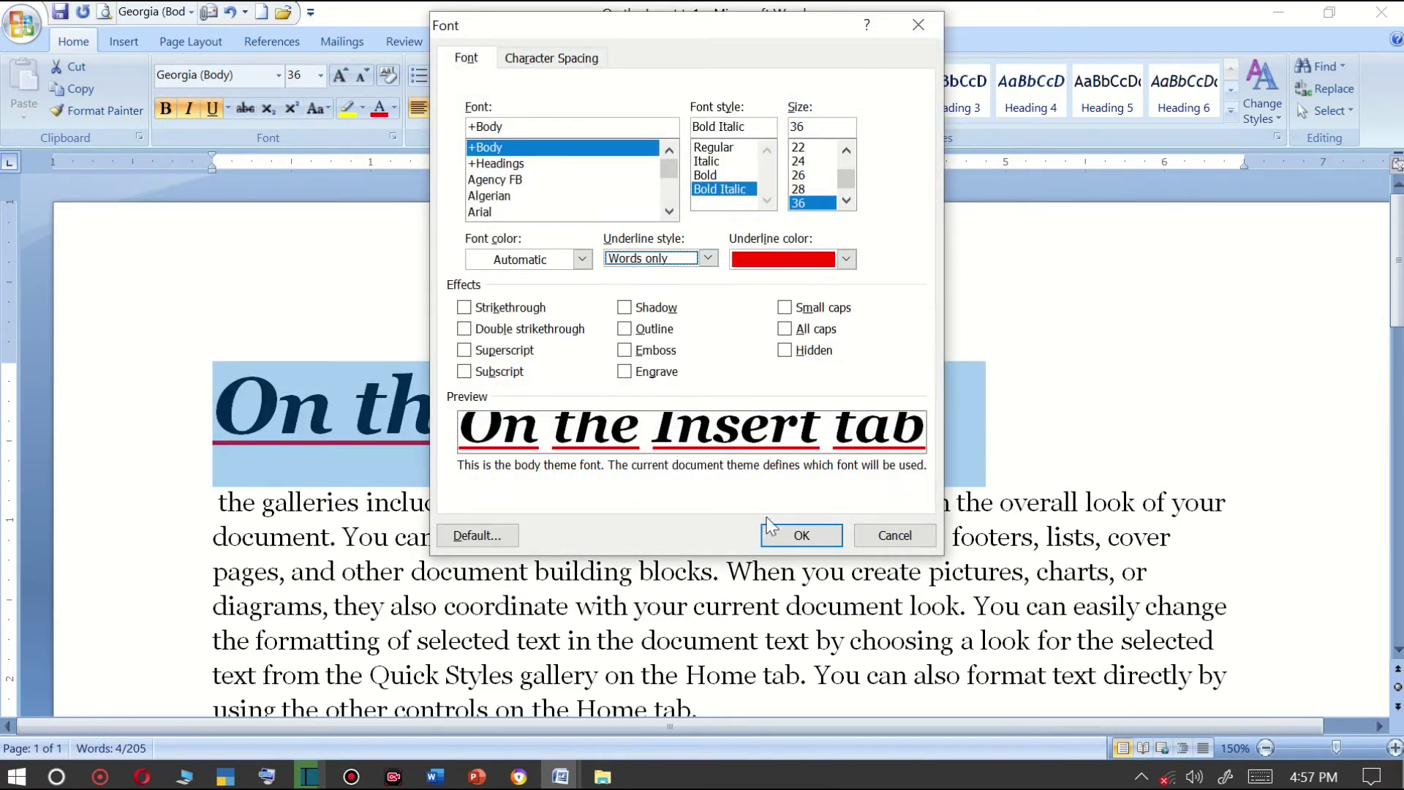
click(801, 535)
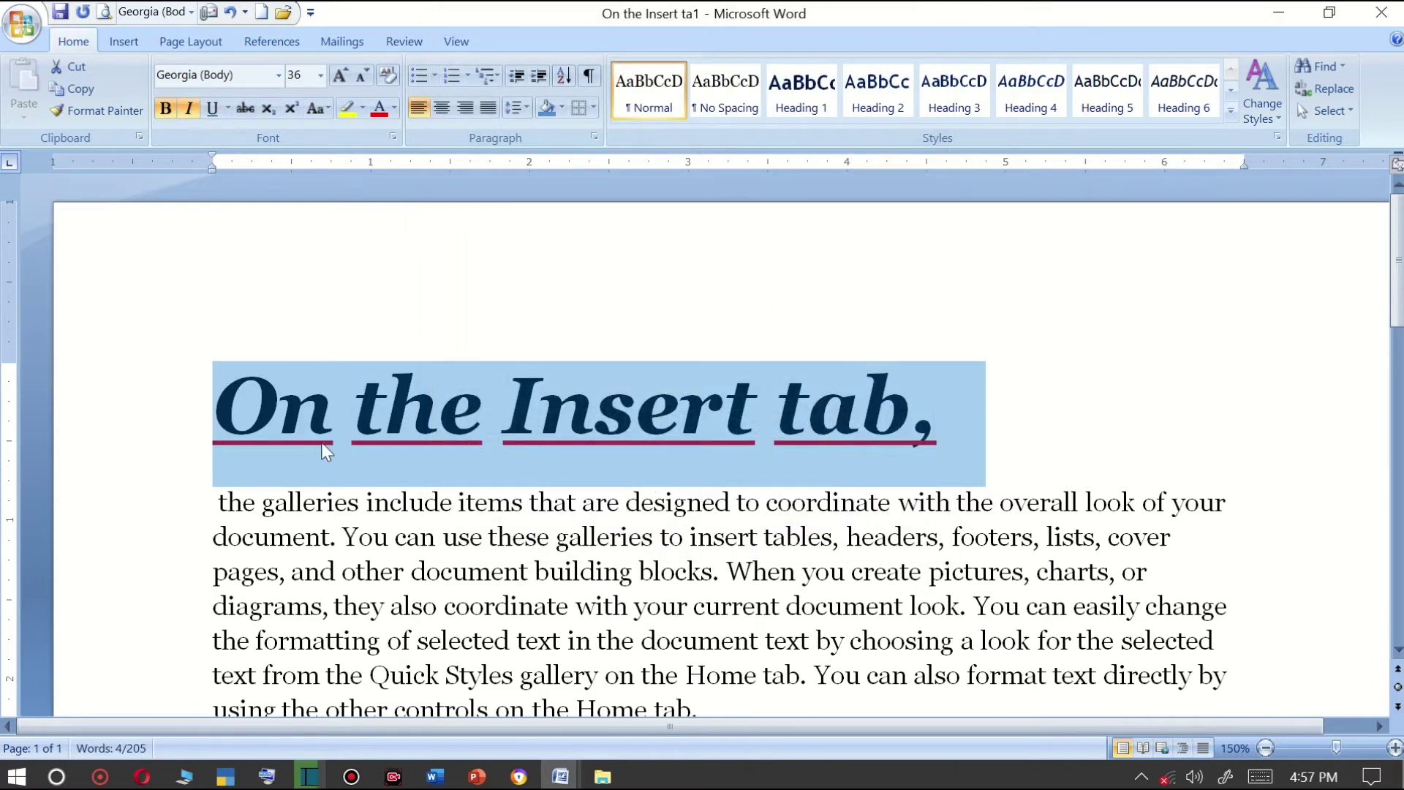
Break 'the galleries' onto its own line and give it strikethrough.
click(279, 409)
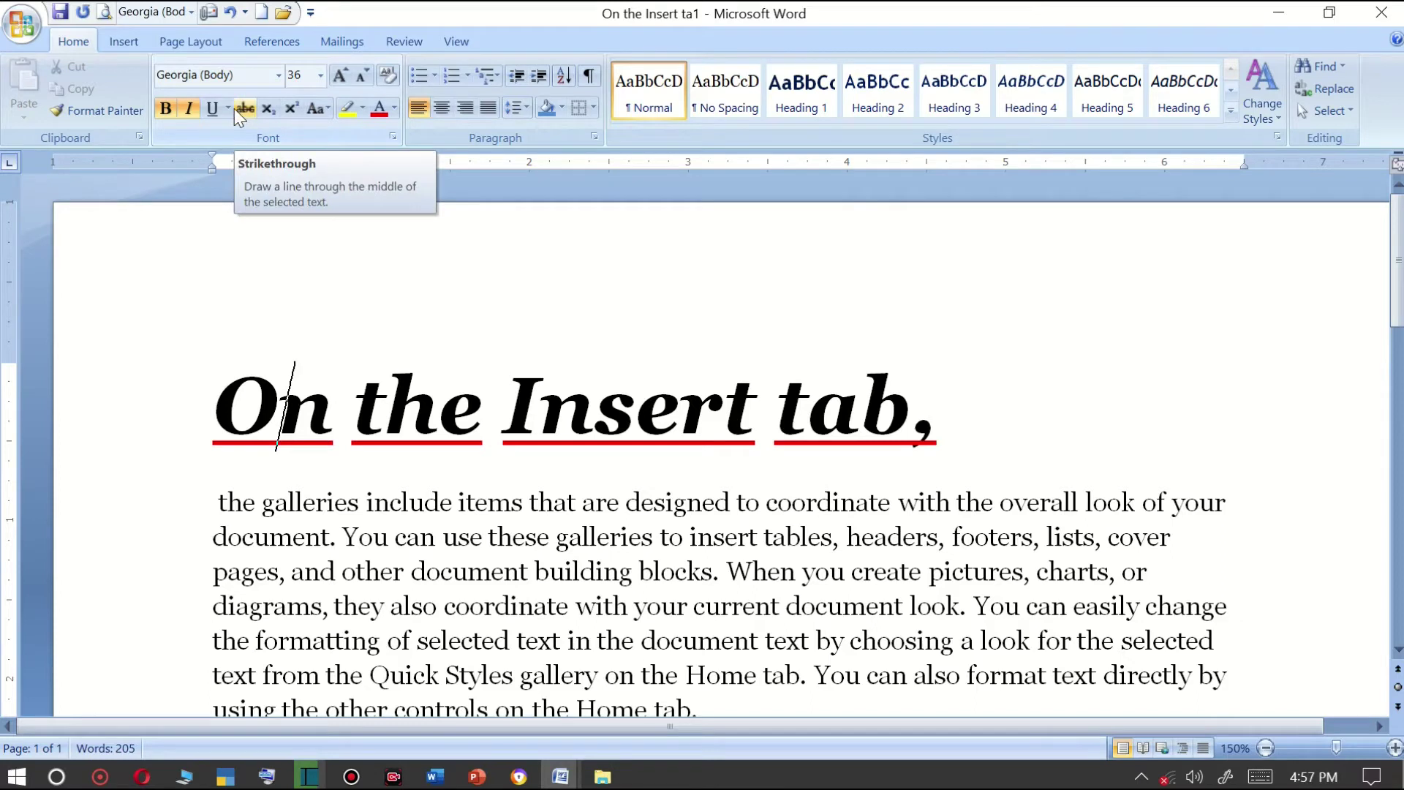
click(359, 502)
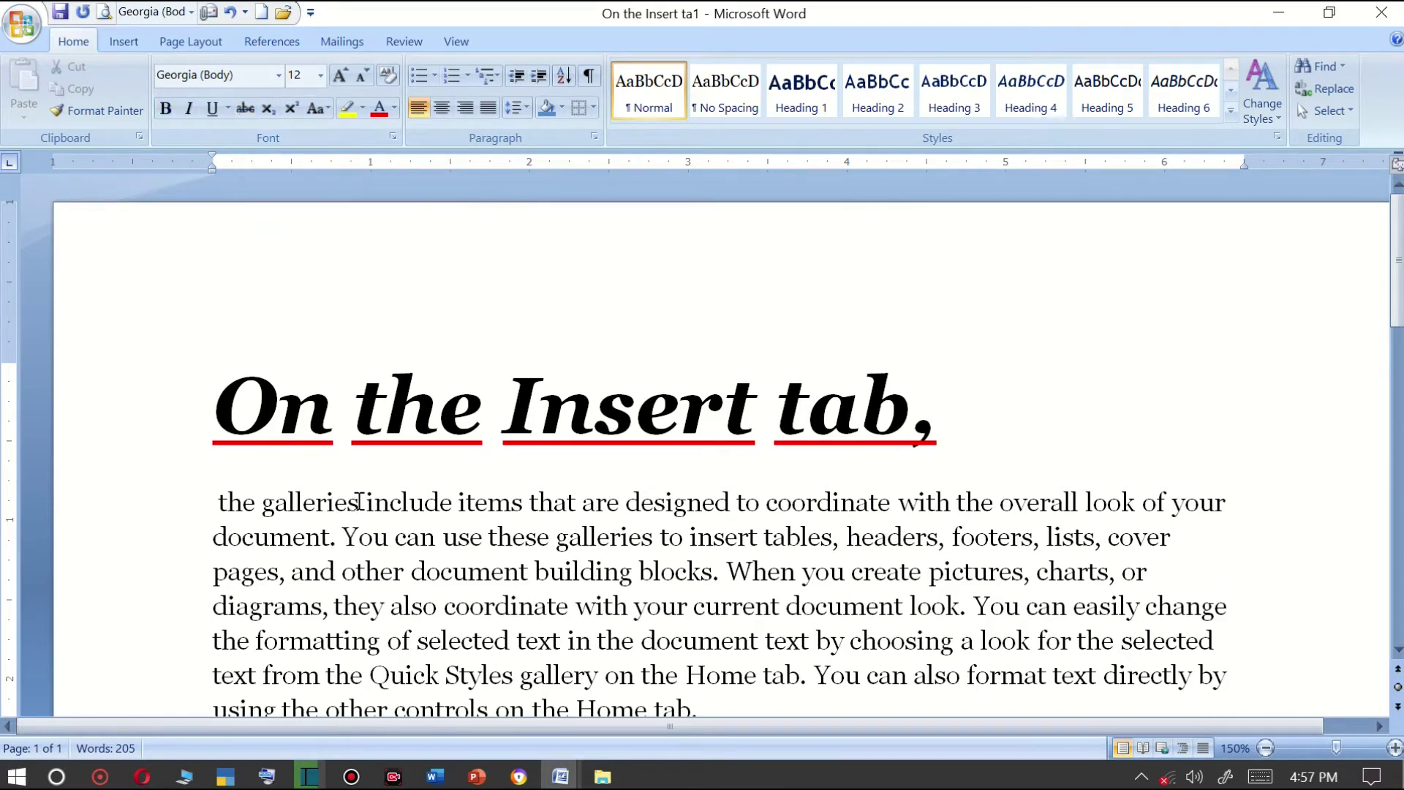
key(Return)
click(196, 486)
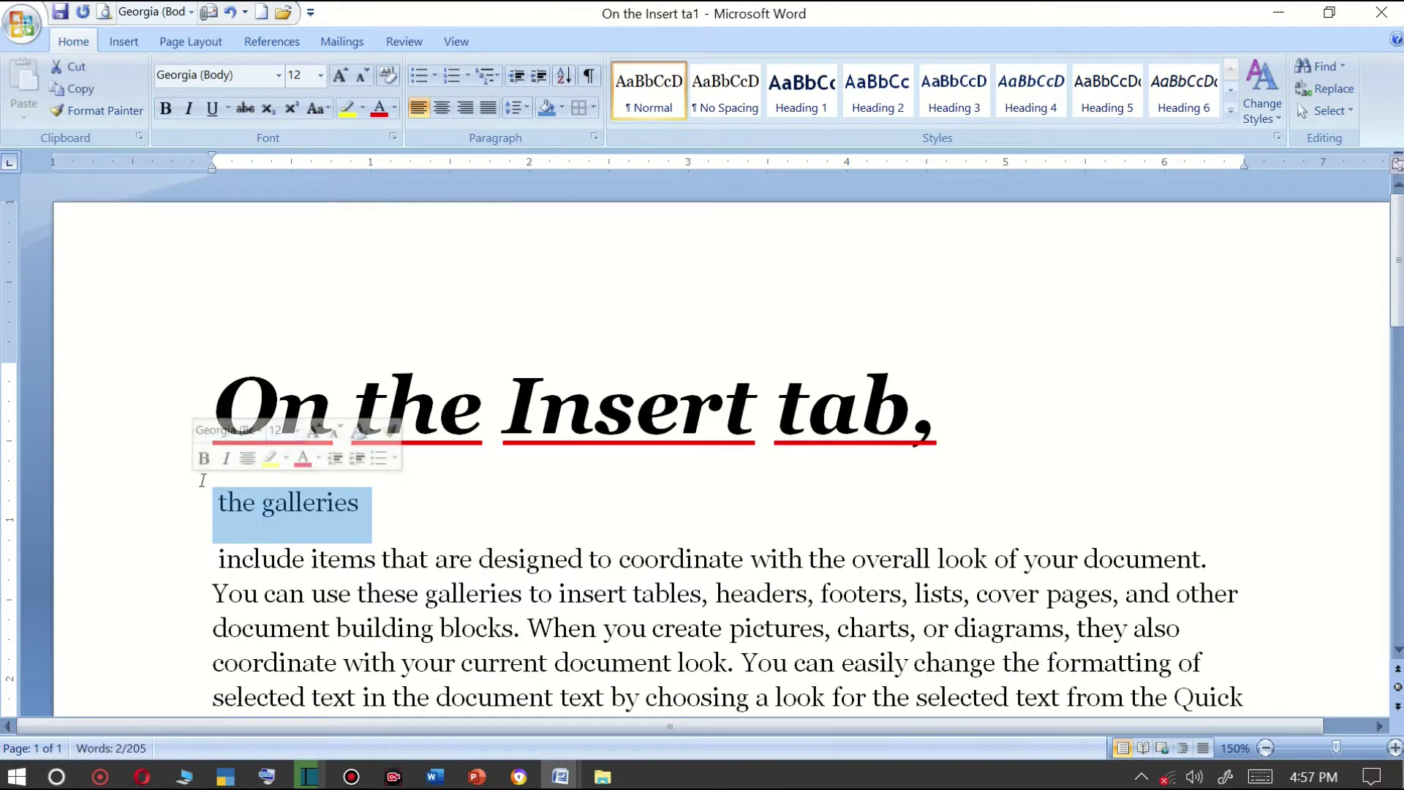
click(245, 109)
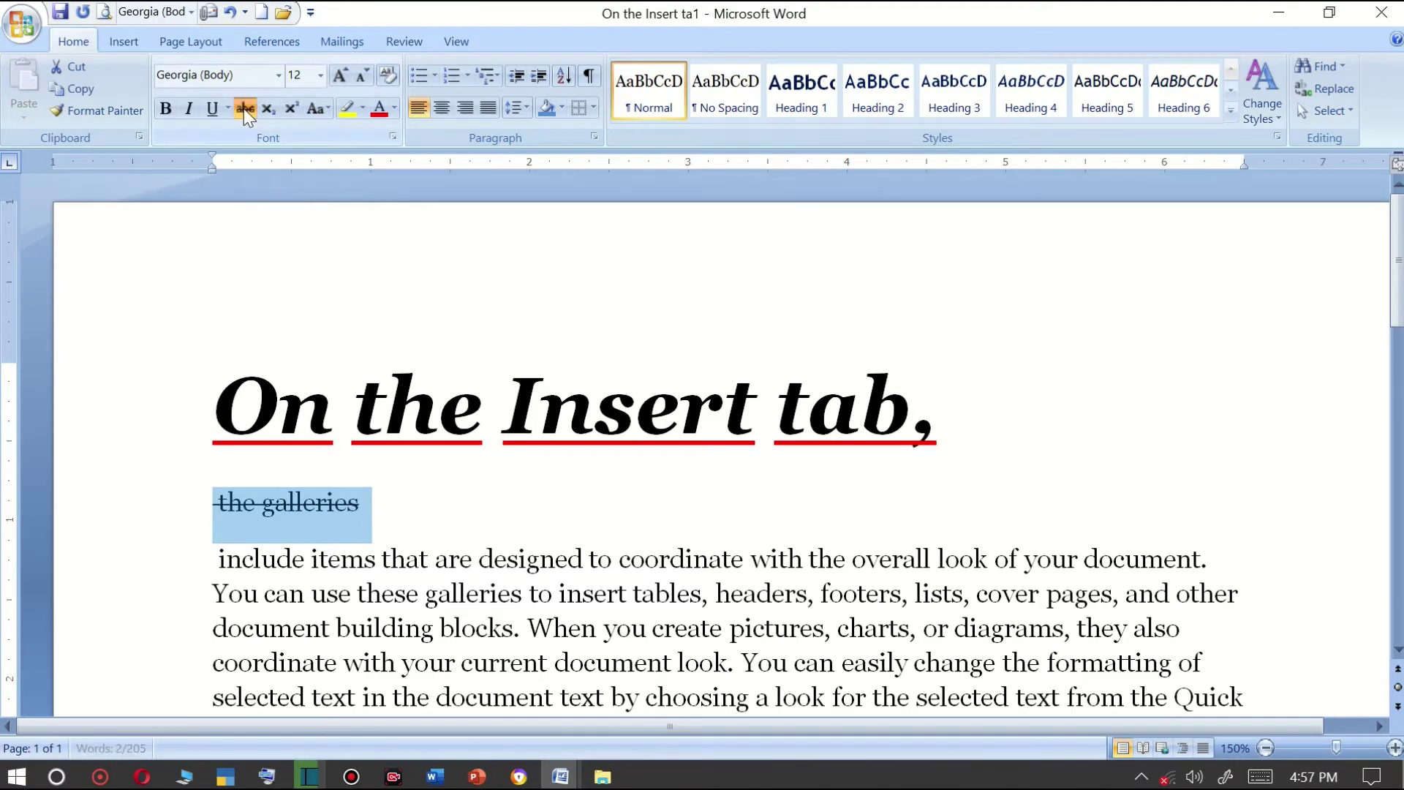
ctrl+scroll(296, 477, up, 1)
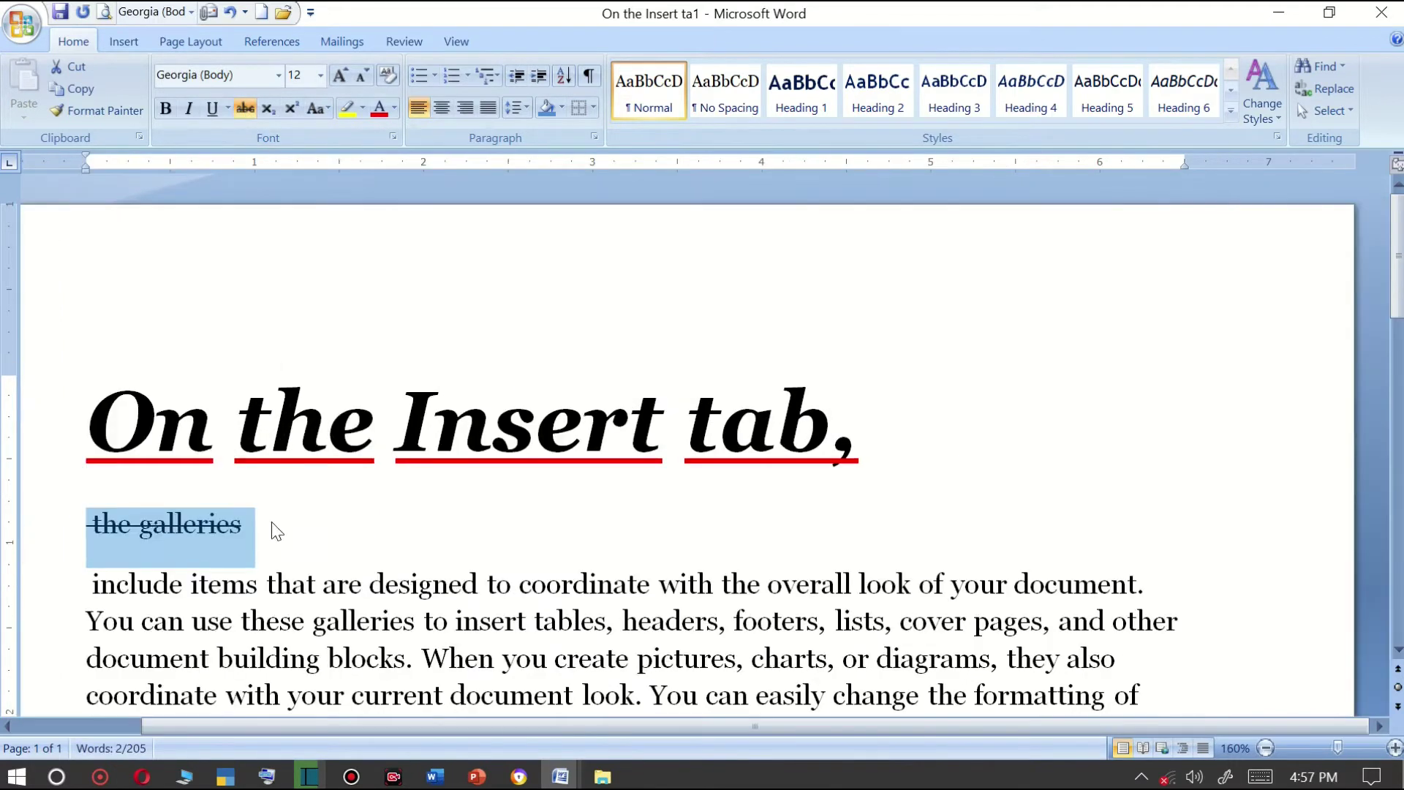
drag(313, 735, 184, 734)
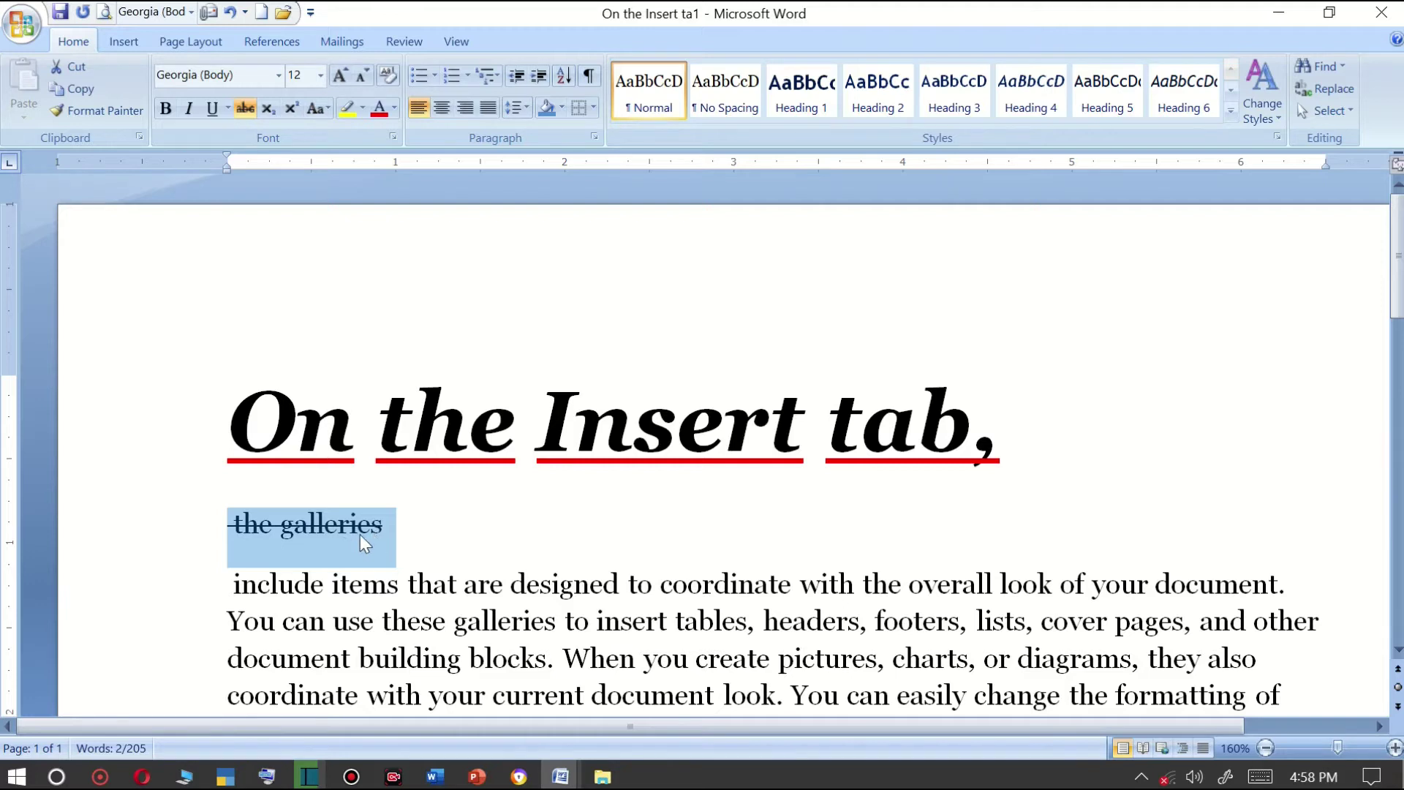
Change 'the galleries' to double strikethrough in the Font dialog.
click(228, 110)
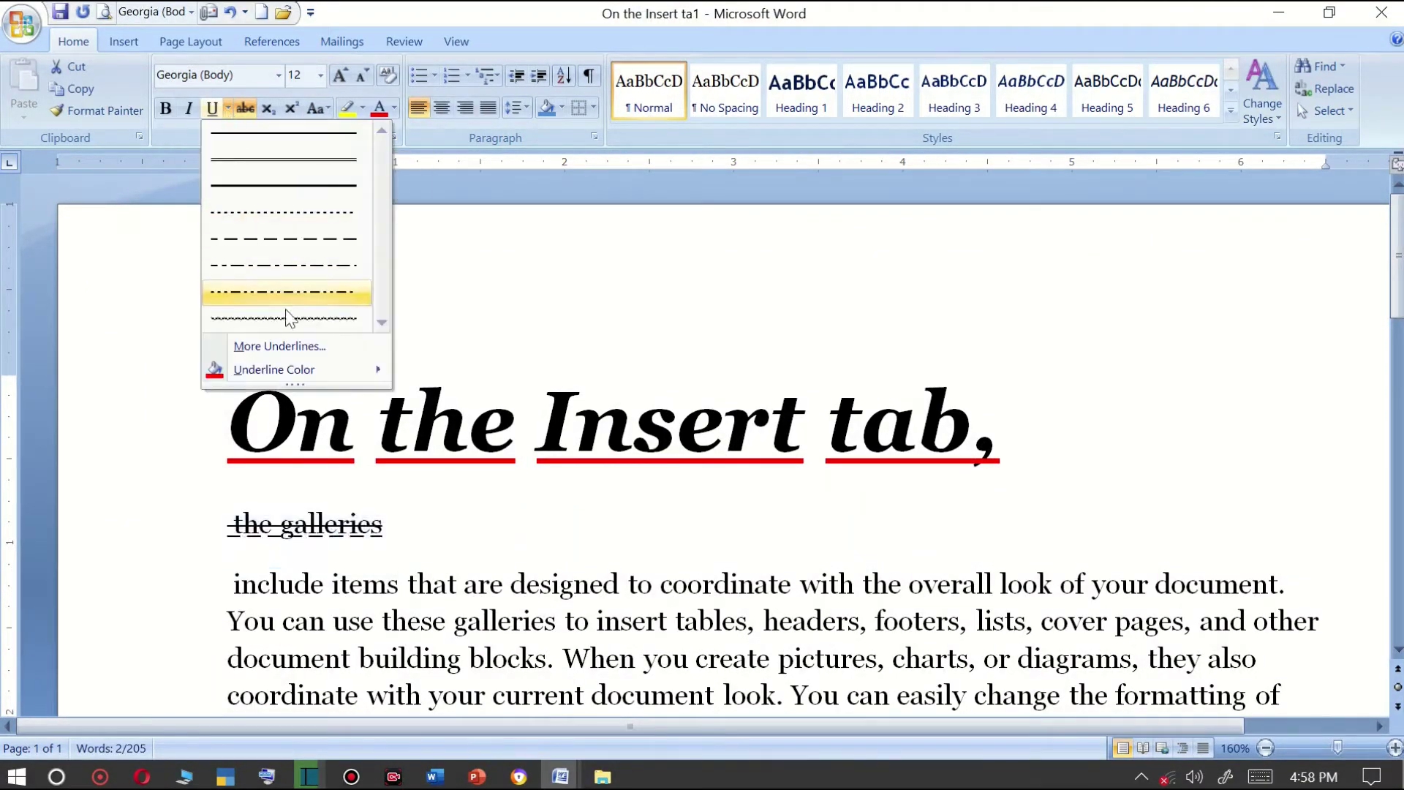
click(297, 344)
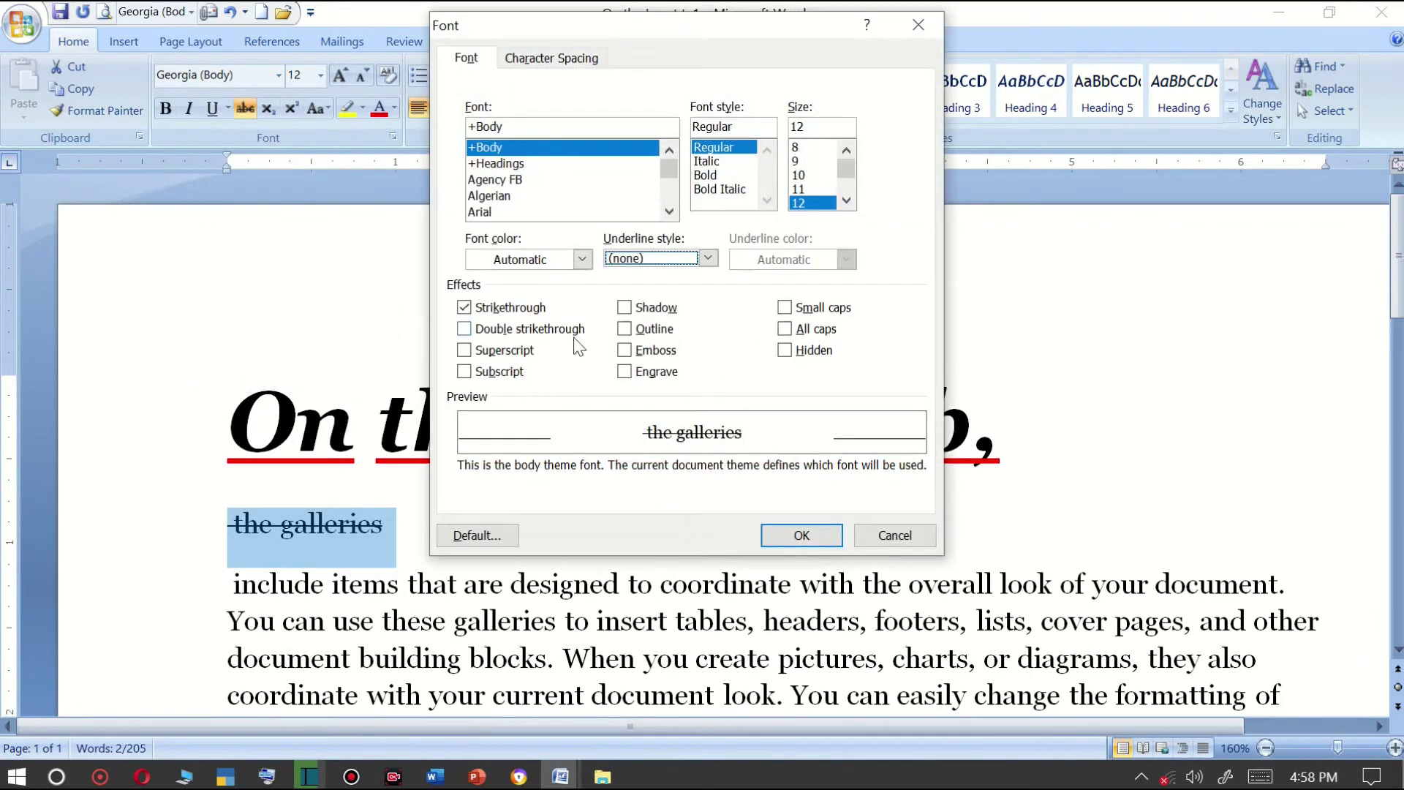
click(470, 330)
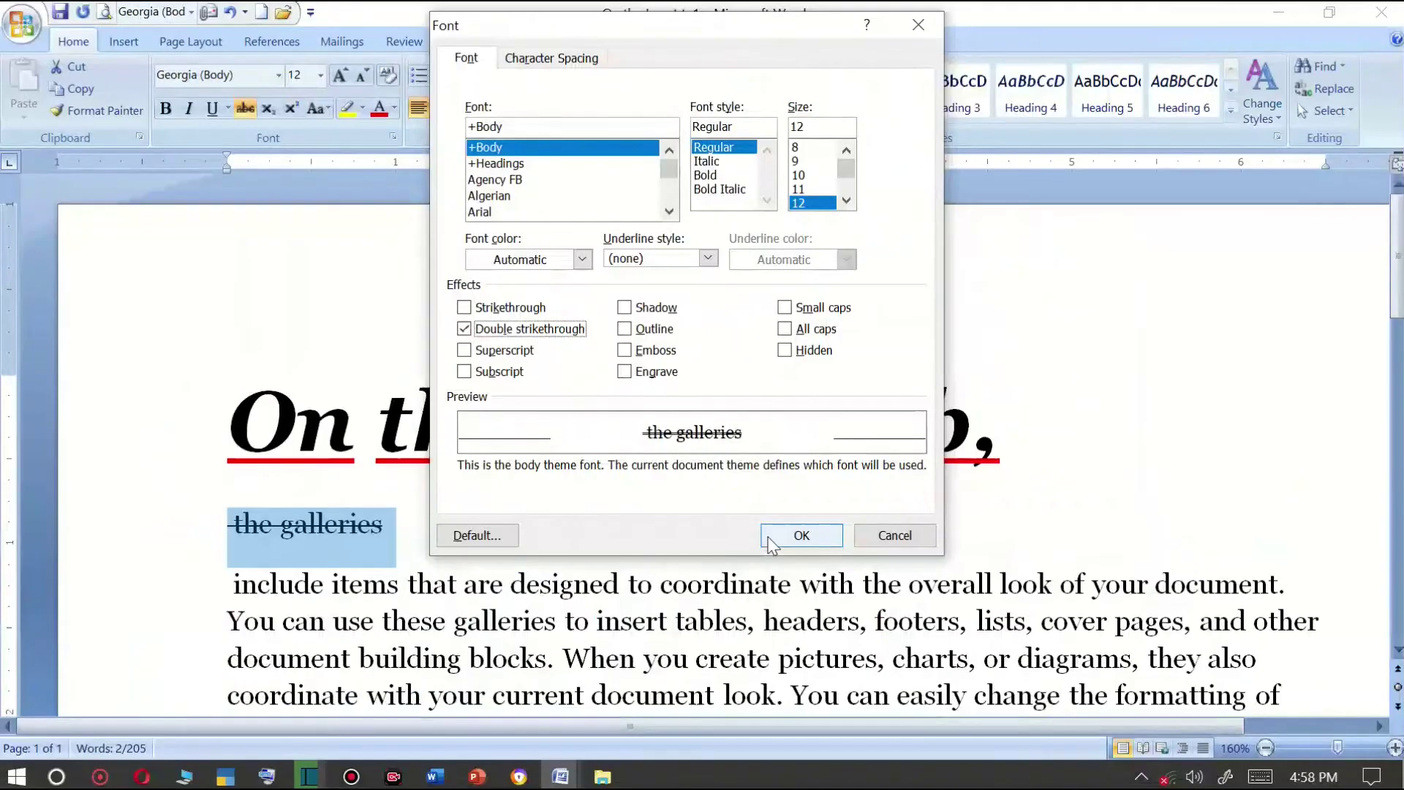
click(801, 535)
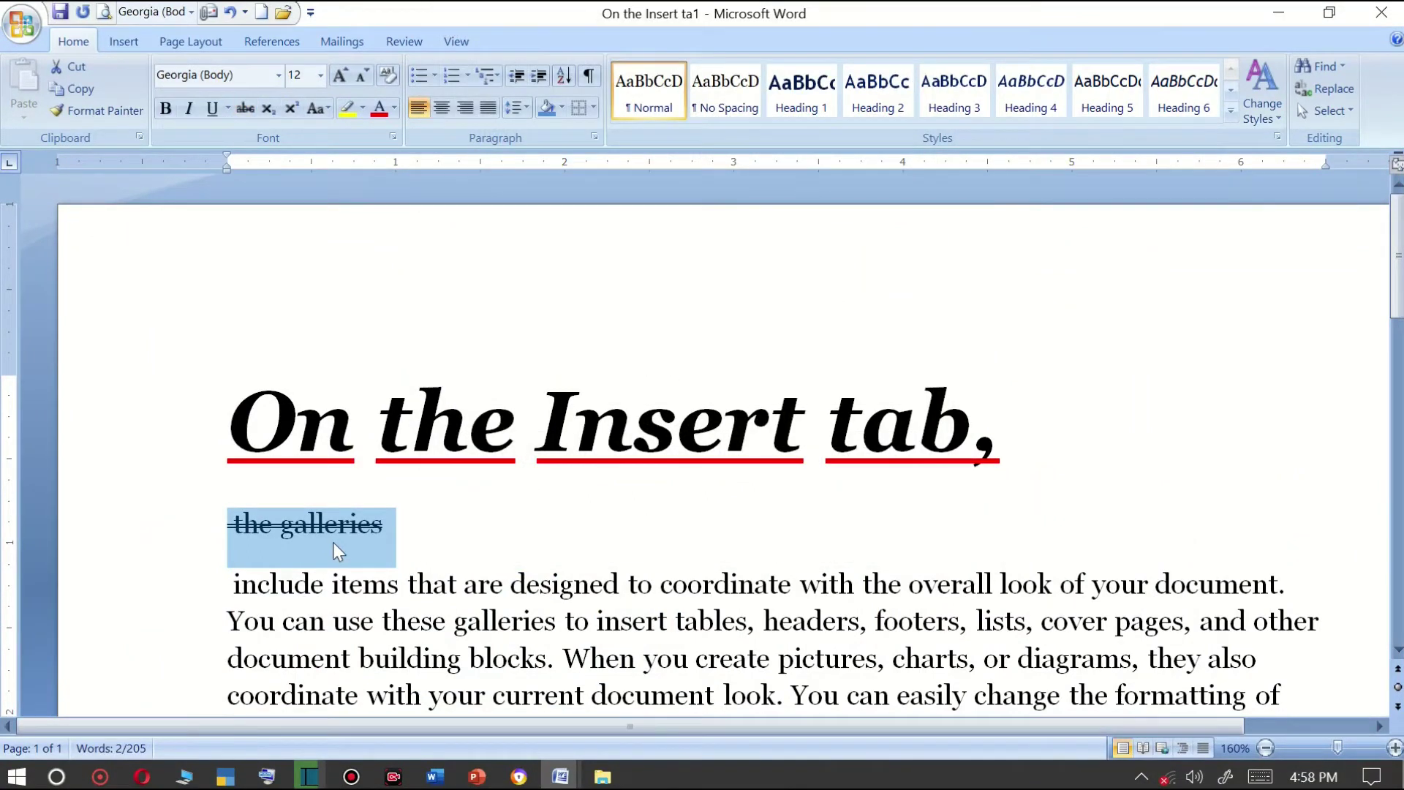
Add an empty paragraph after 'the galleries'.
scroll(424, 574, down, 1)
click(431, 460)
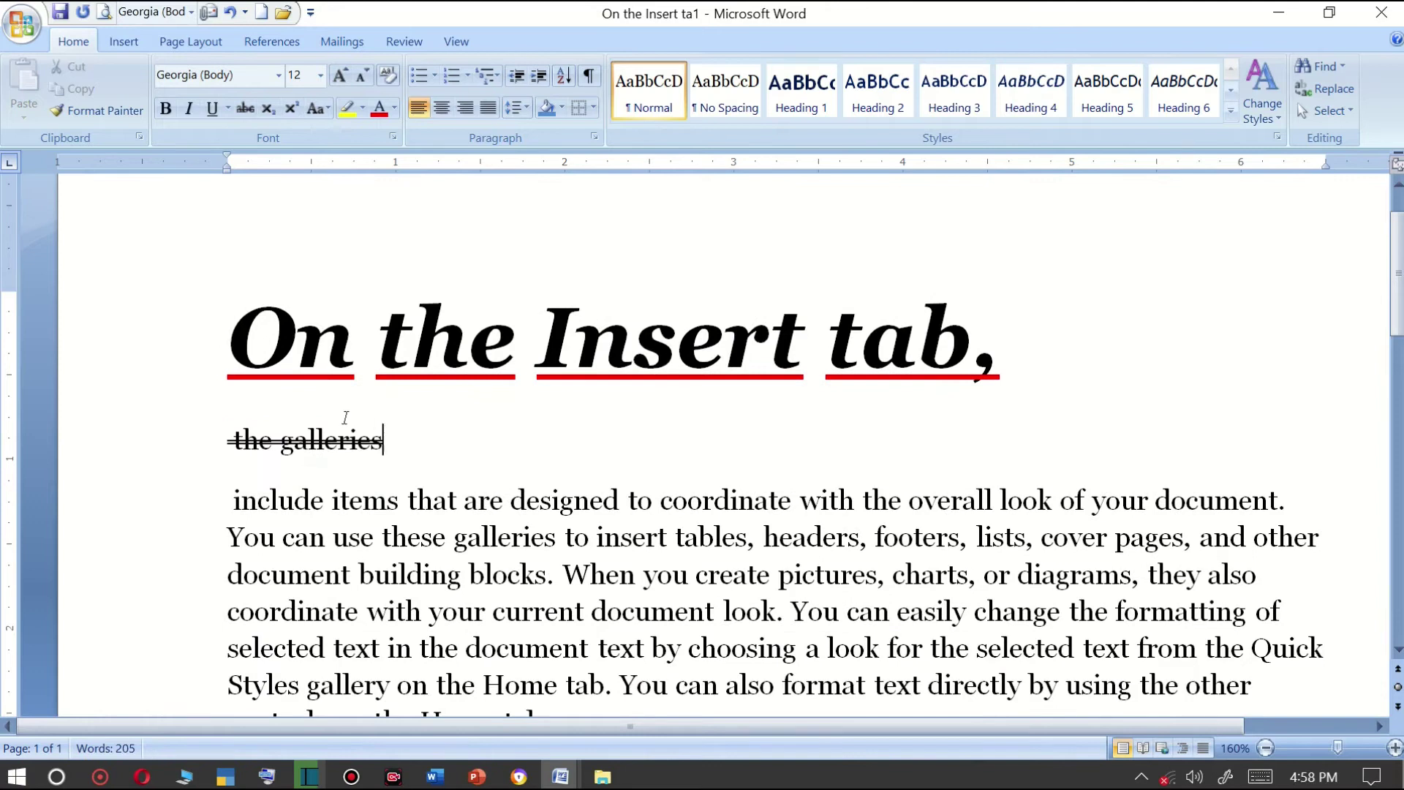
key(Return)
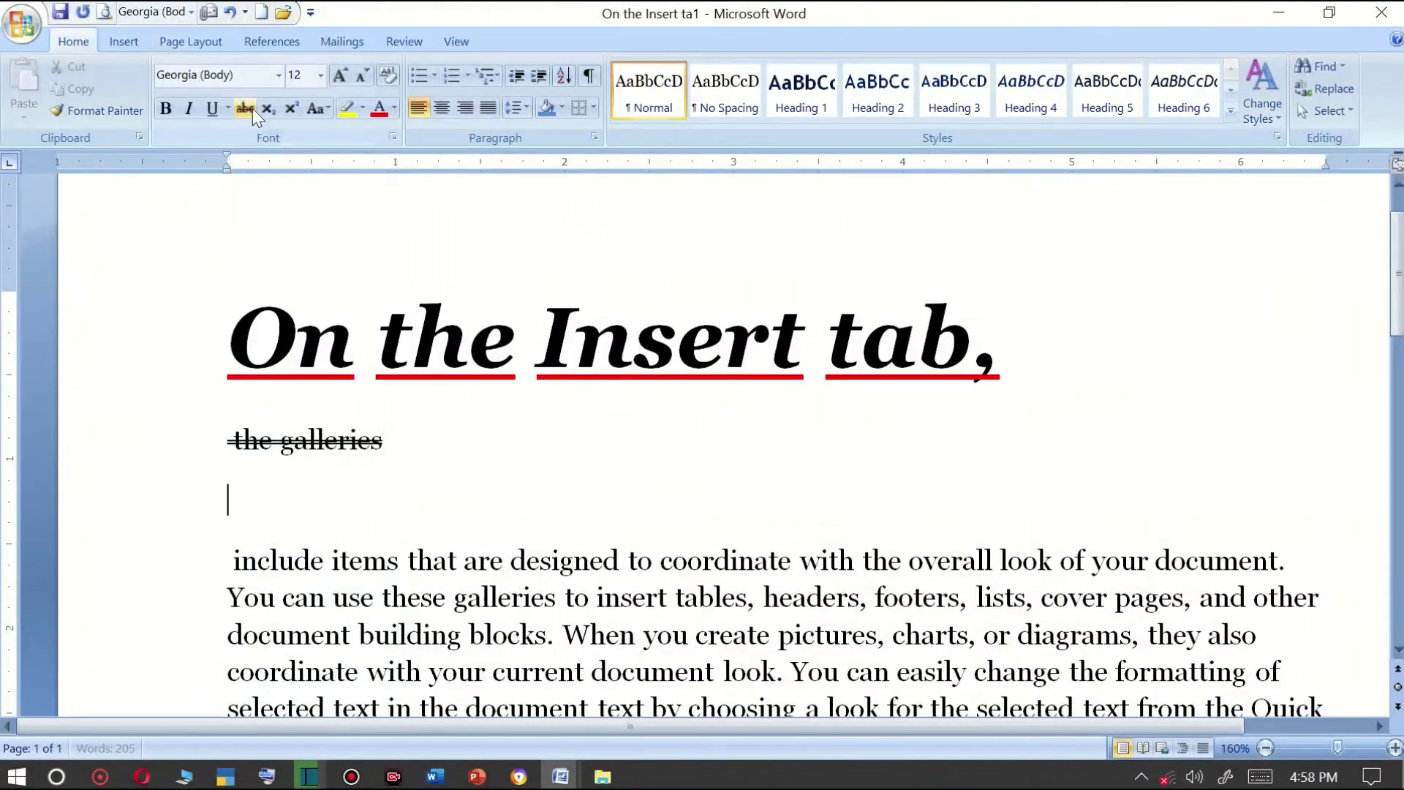
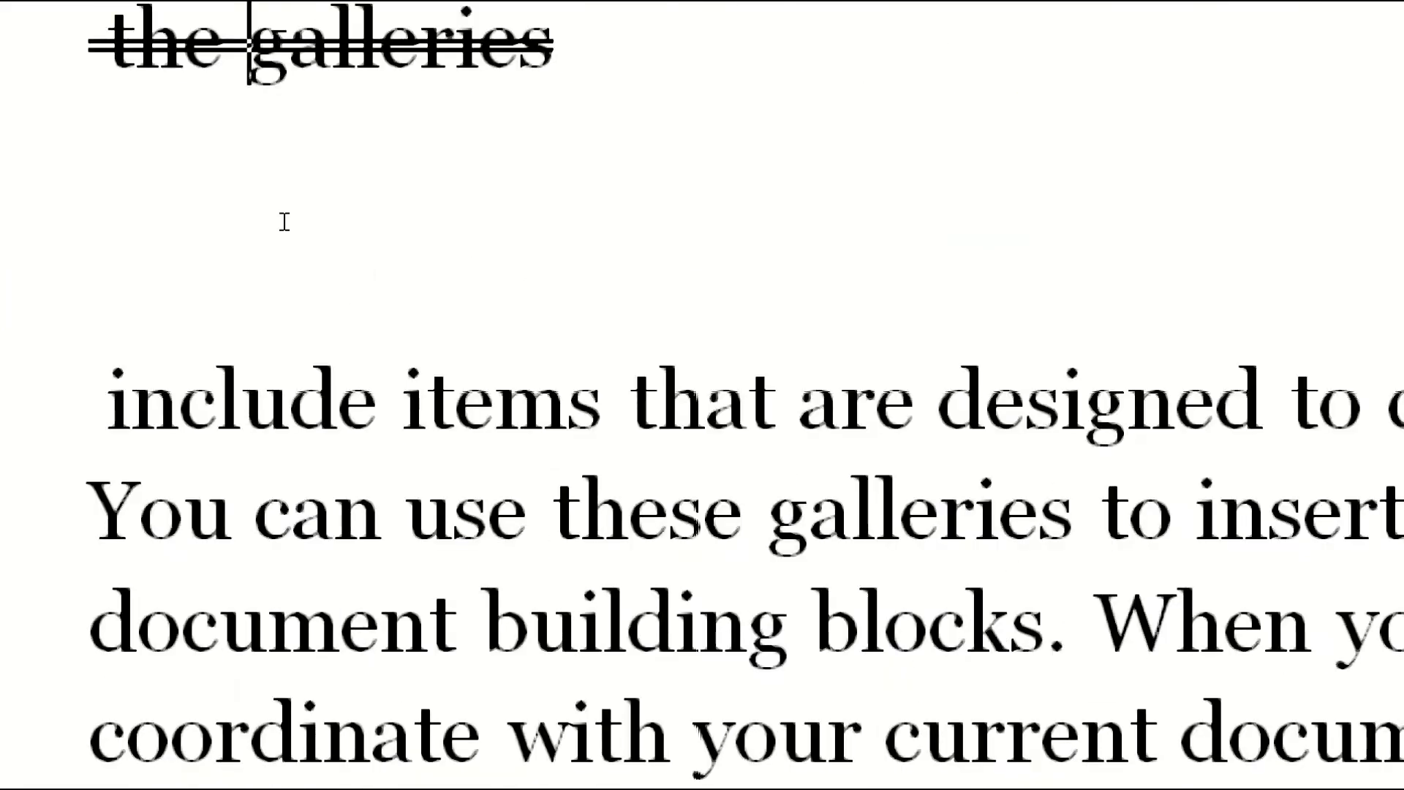
Add a new line reading 'H2O' below 'the galleries'.
click(285, 222)
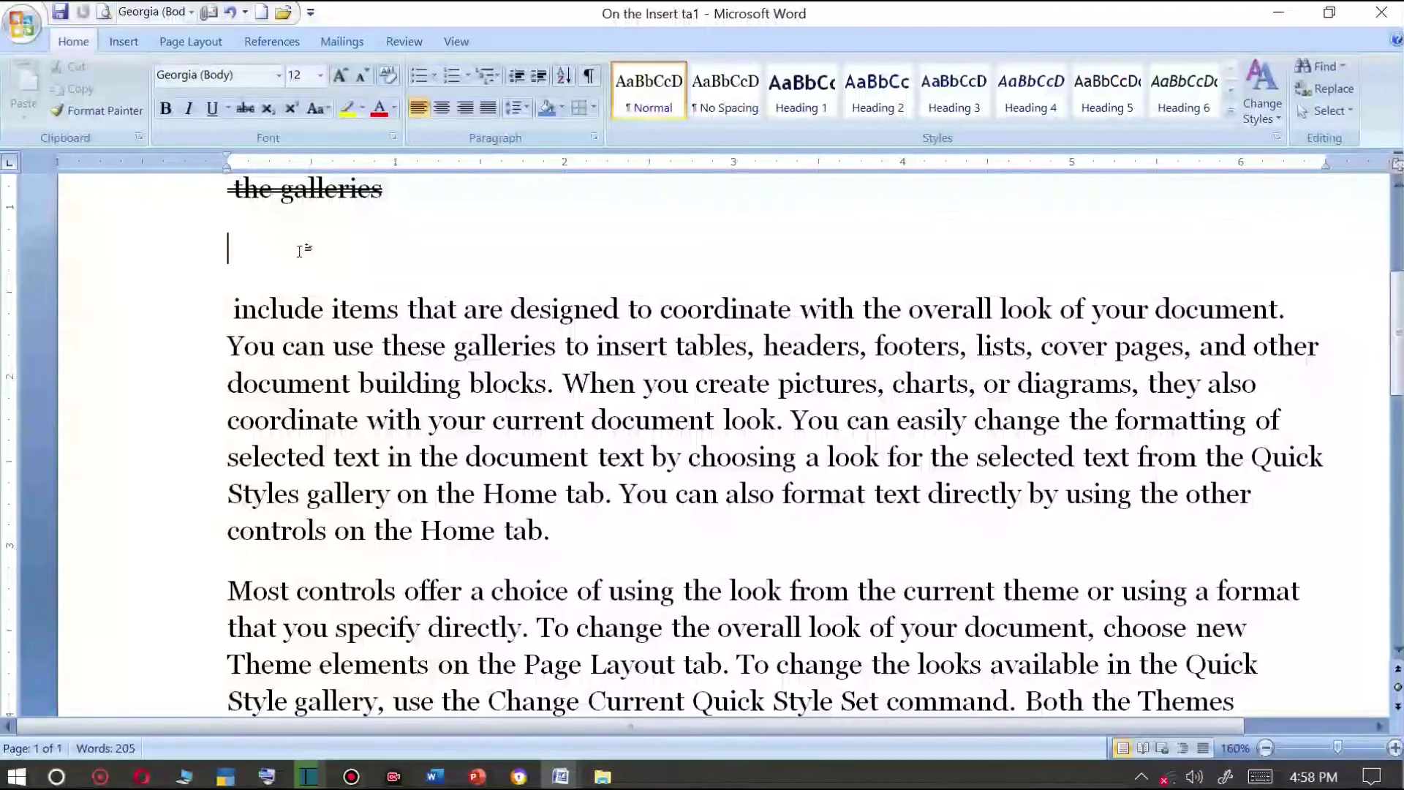
scroll(303, 315, up, 2)
click(299, 385)
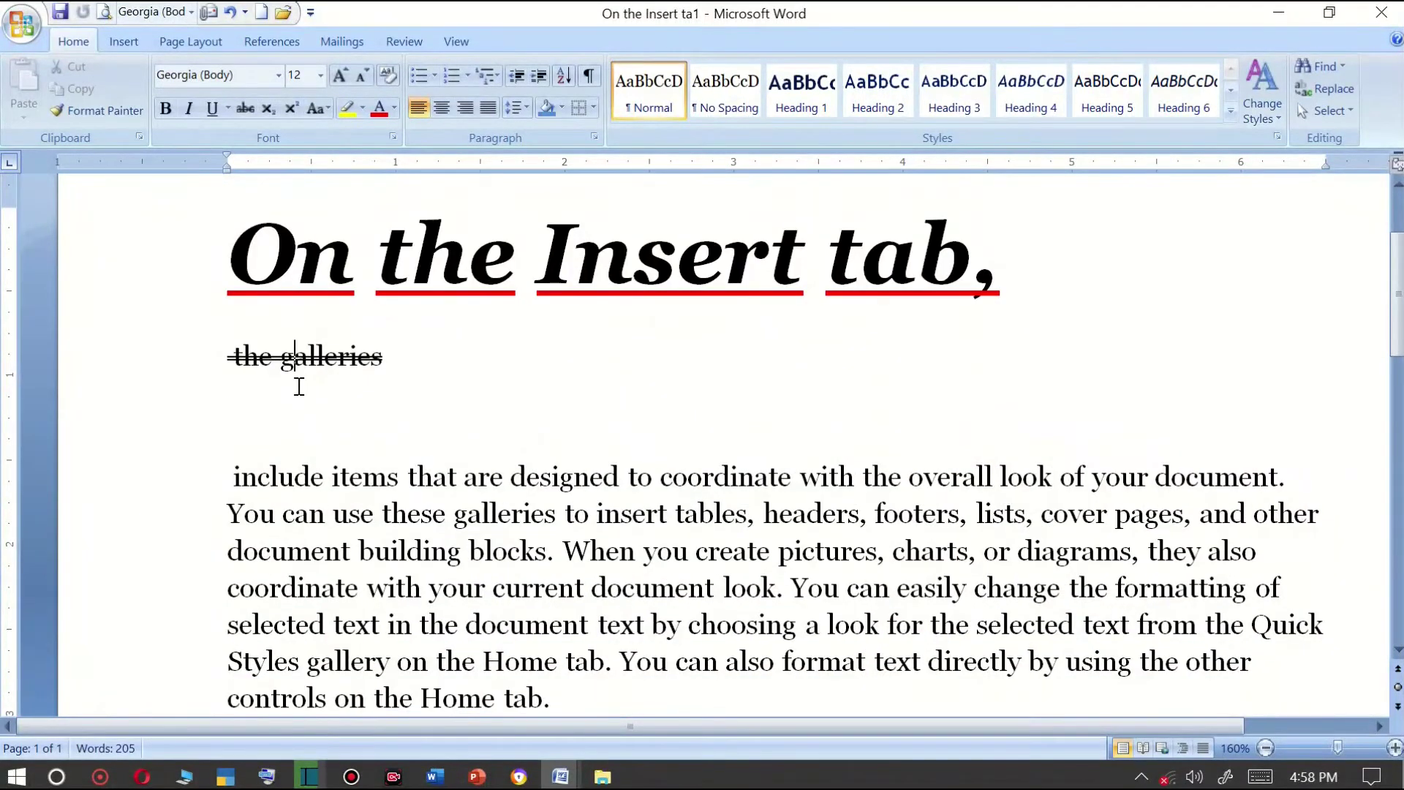
click(414, 374)
key(Return)
text(H)
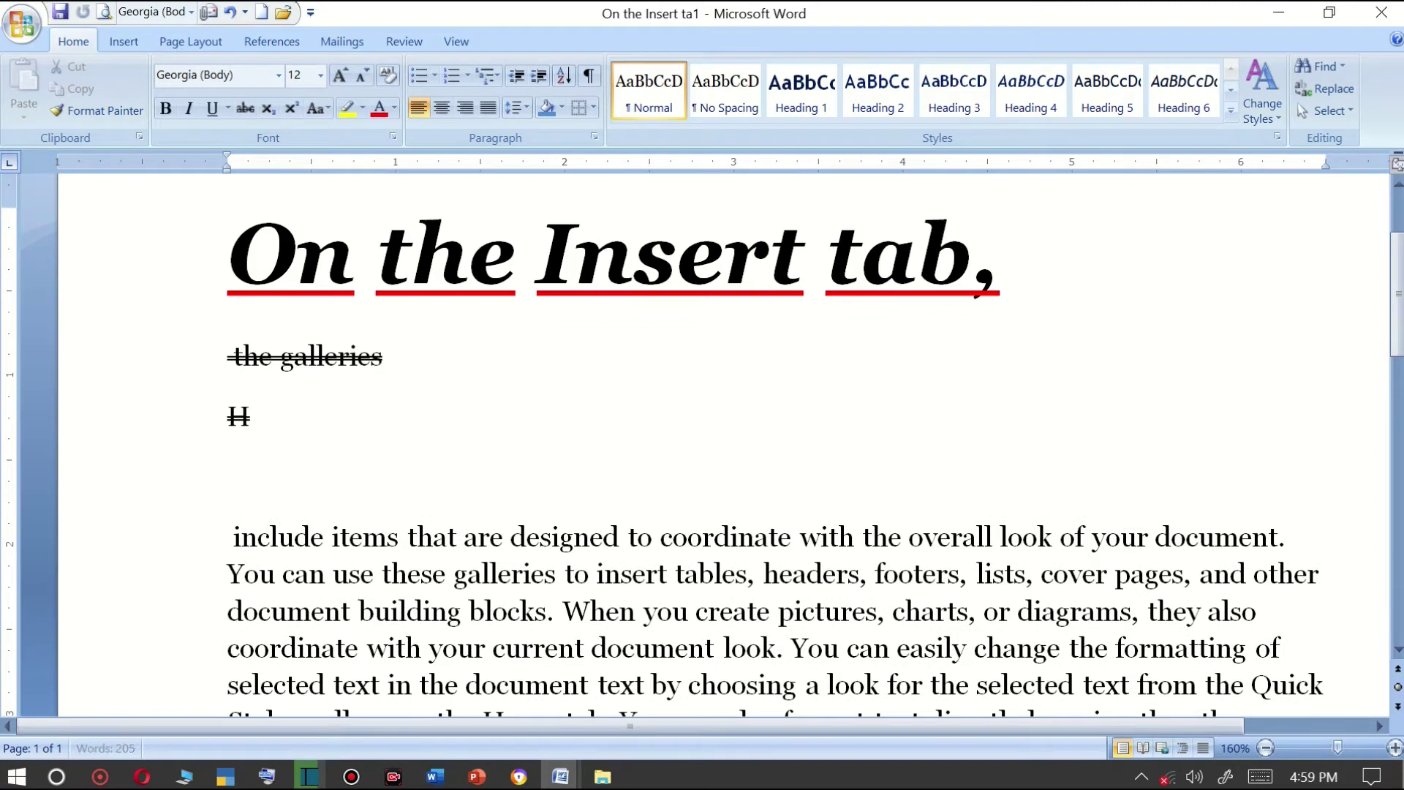
text(2O)
Remove the strikethrough from both the 'H2O' and 'the galleries' lines.
drag(304, 420, 224, 417)
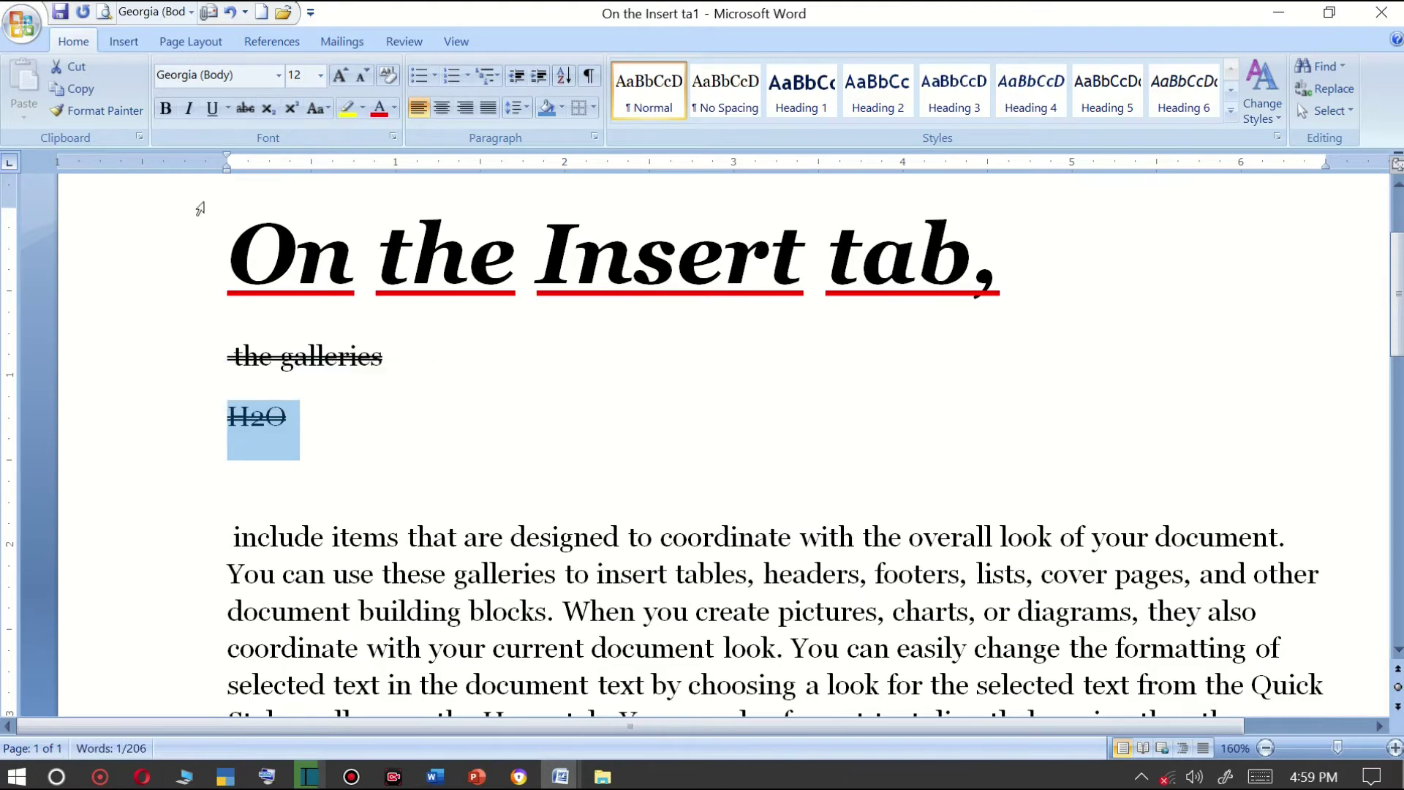
click(247, 117)
drag(395, 373, 226, 347)
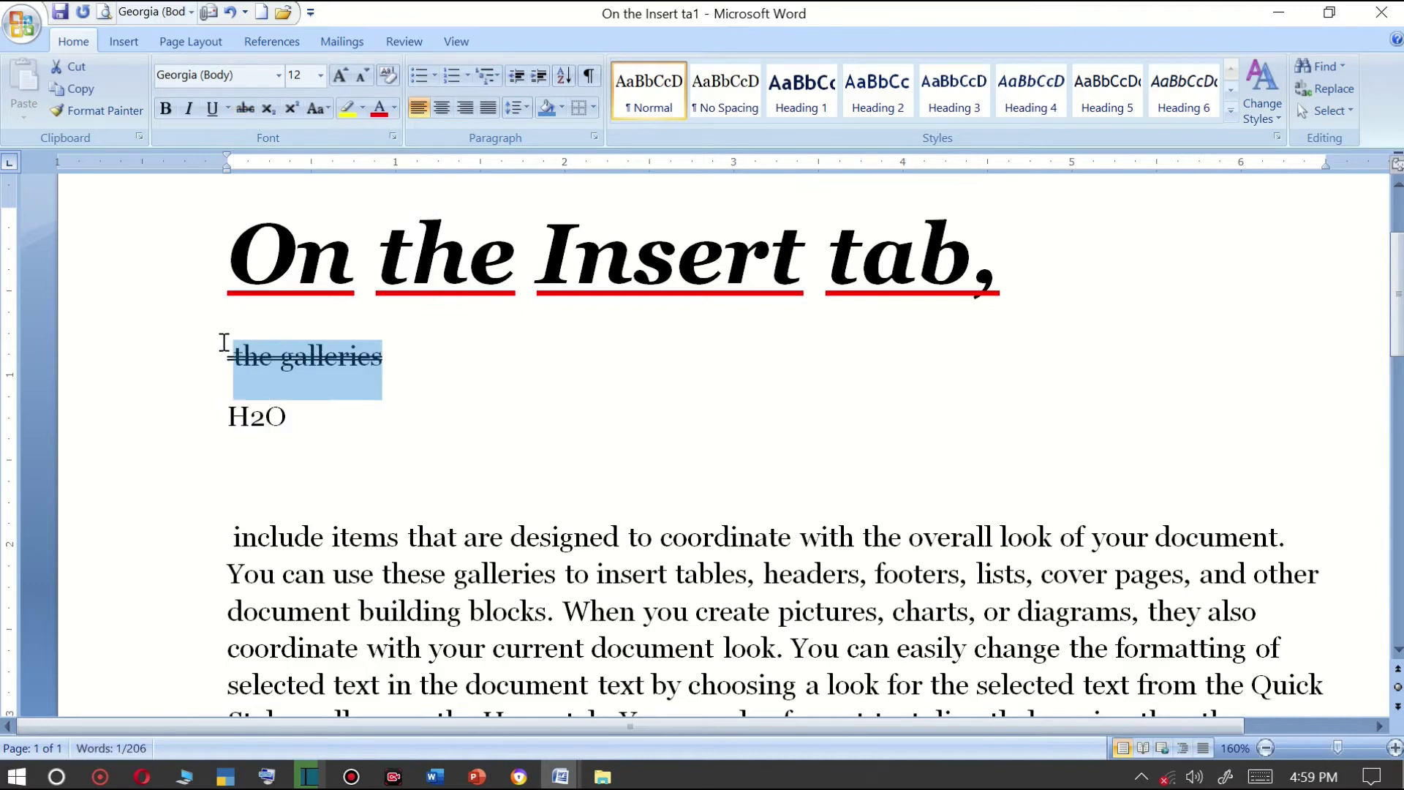
click(248, 109)
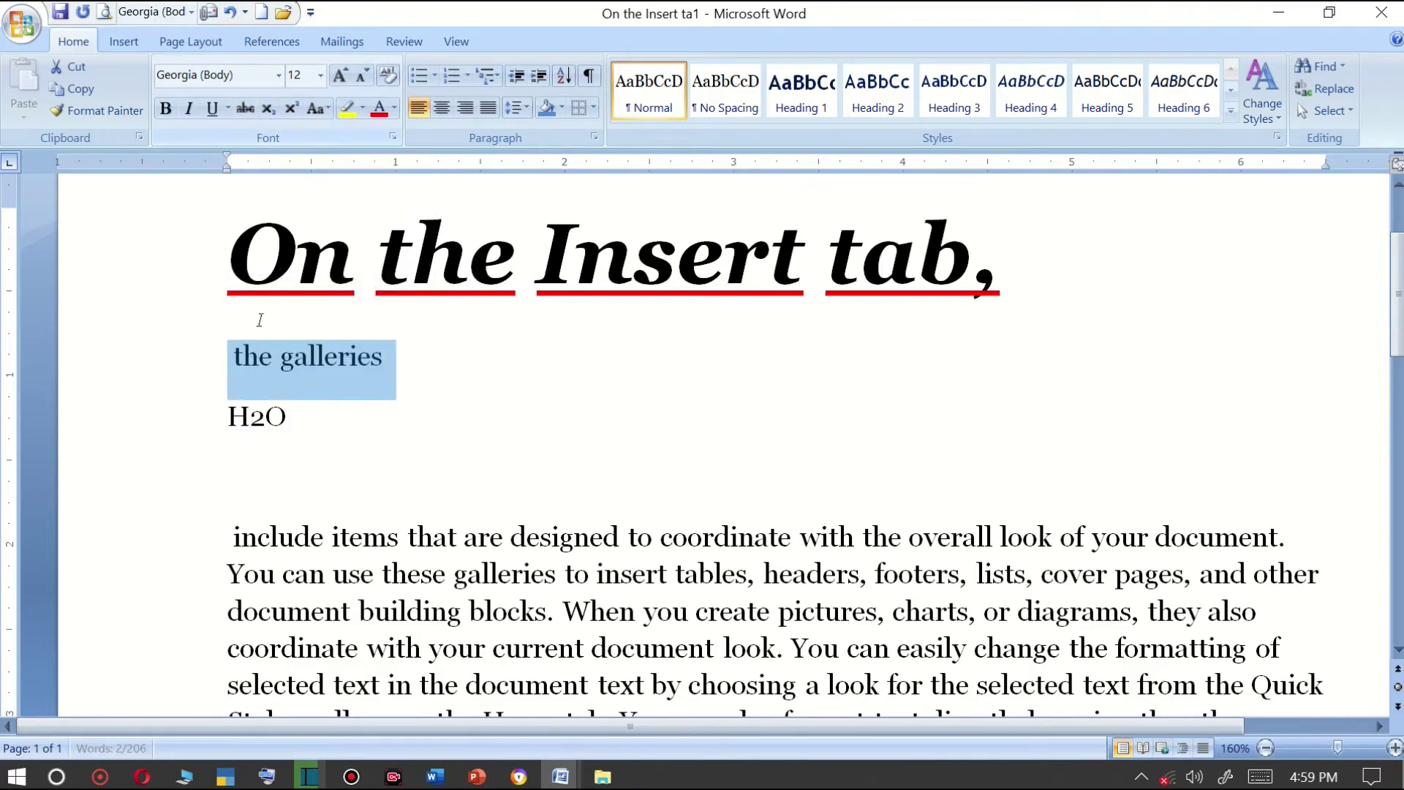
Format the 2 in 'H2O' as subscript so it reads H₂O.
drag(251, 417, 265, 416)
click(257, 422)
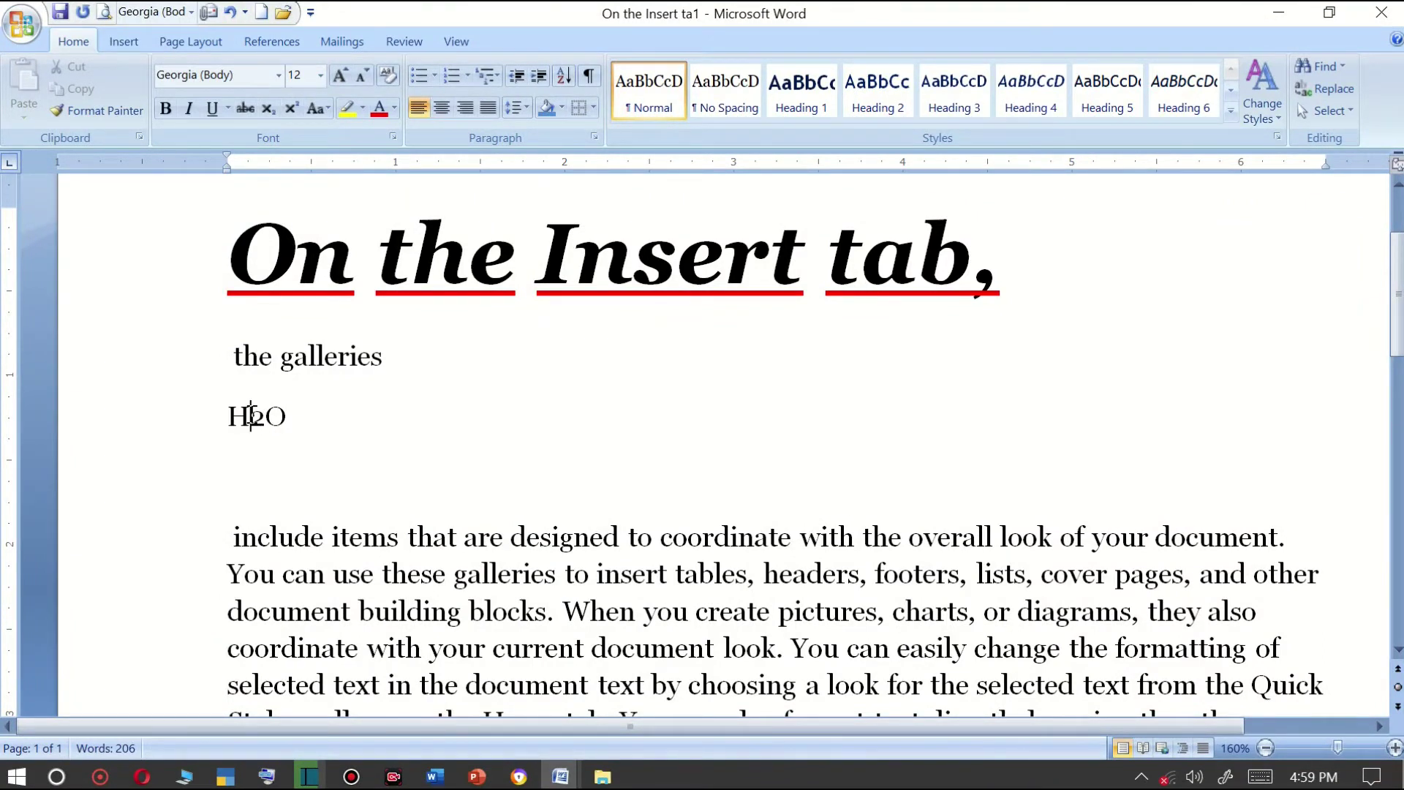
drag(251, 415, 263, 423)
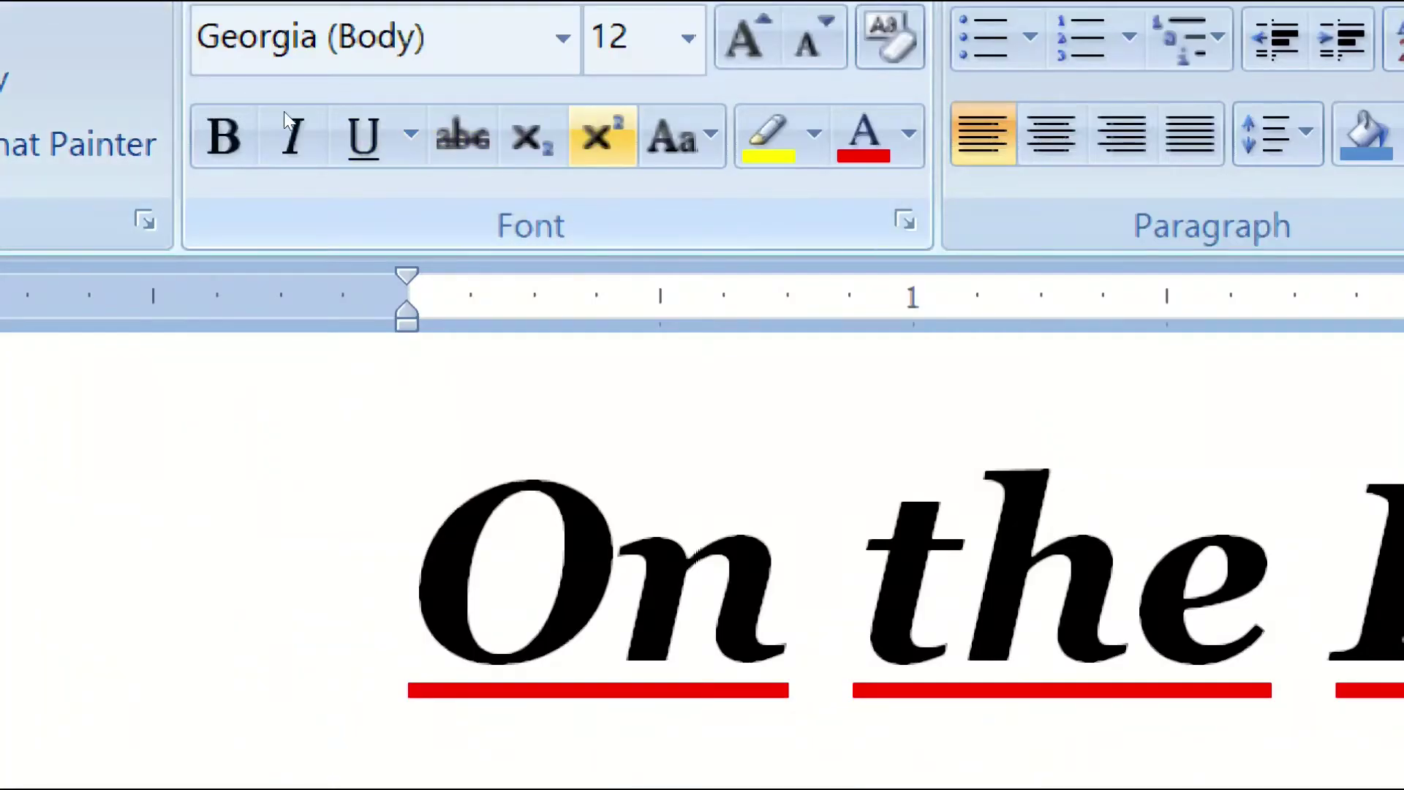
click(533, 137)
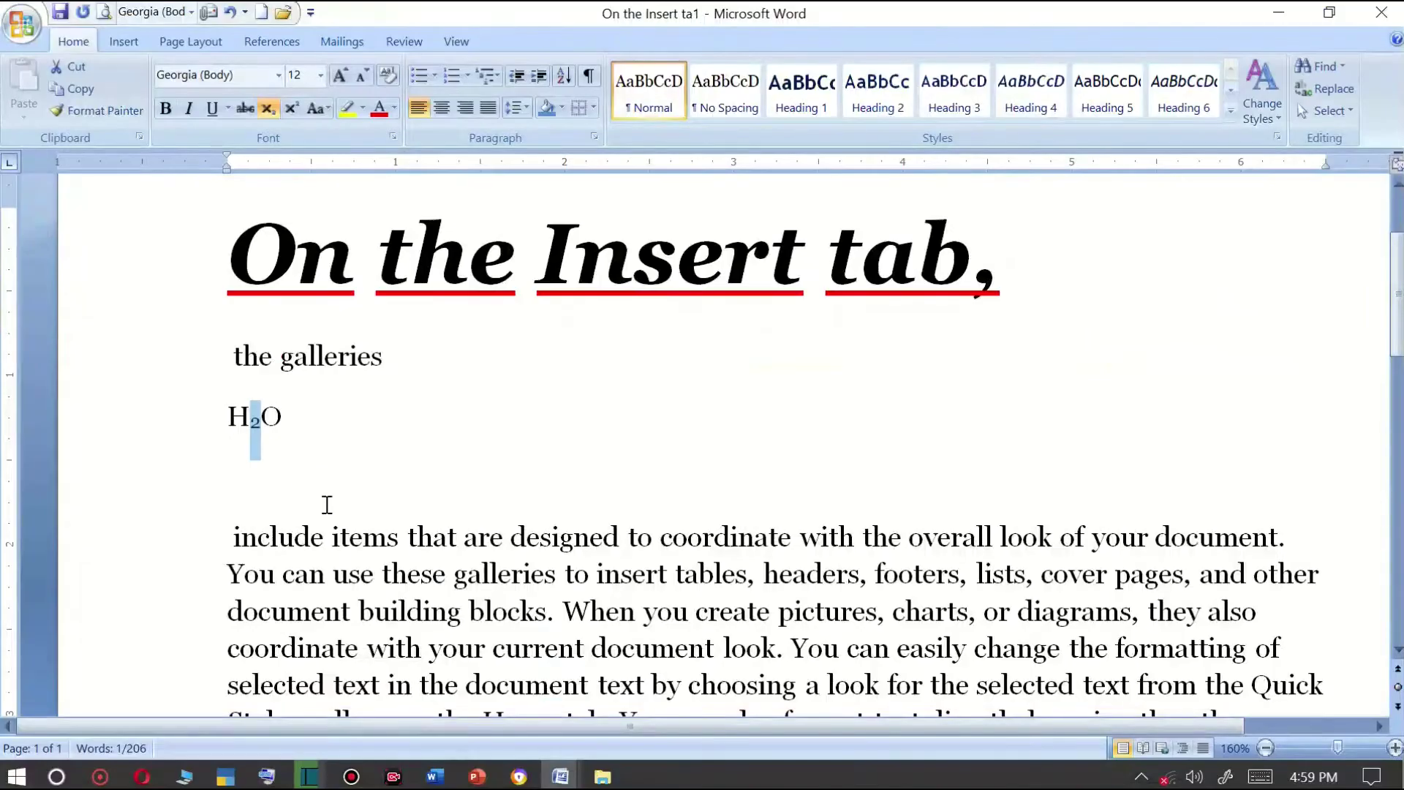
click(315, 439)
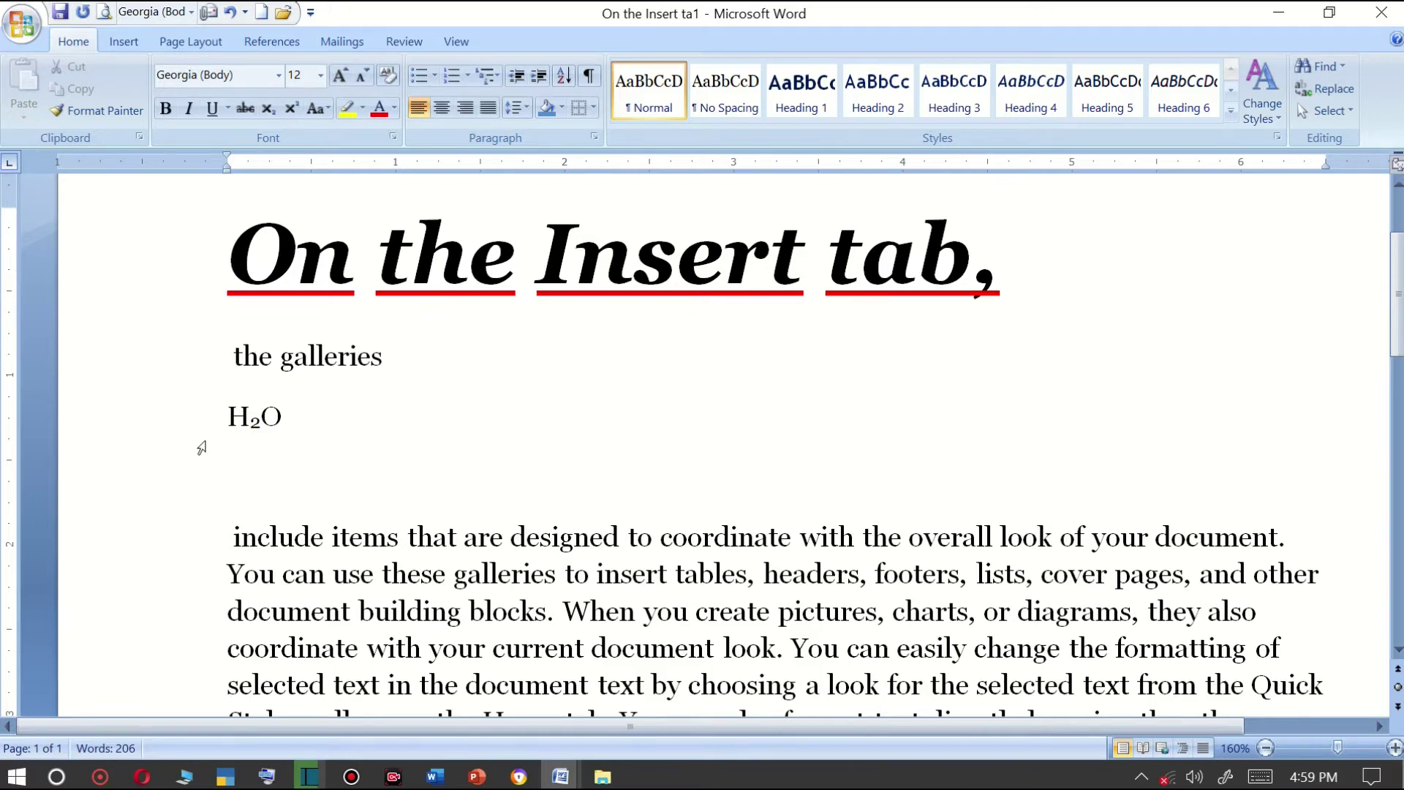
Type 'A2+B2=C2' on a new line below H₂O.
key(Return)
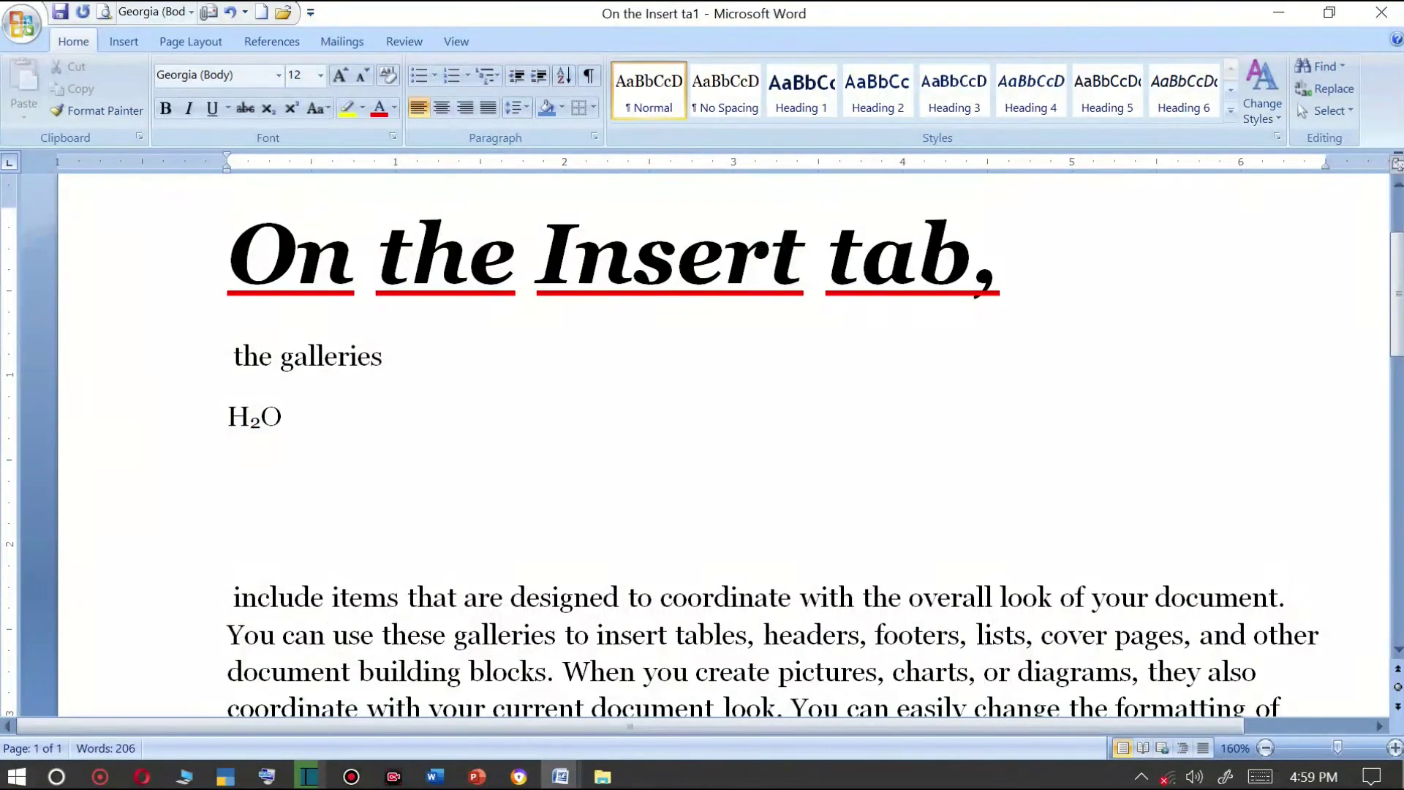
text(A2)
text(+)
text(B)
key(Down)
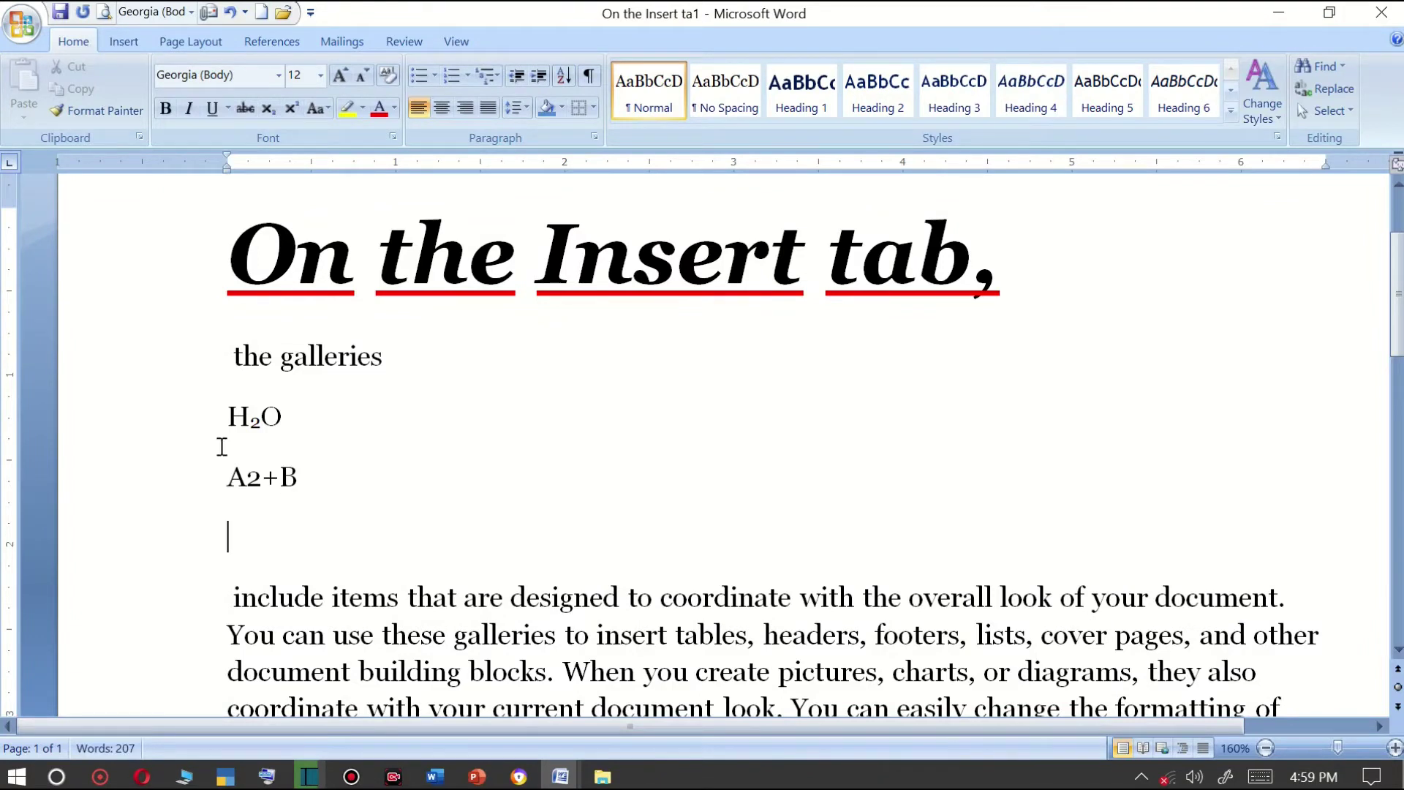
click(307, 484)
text(2)
text(=C2)
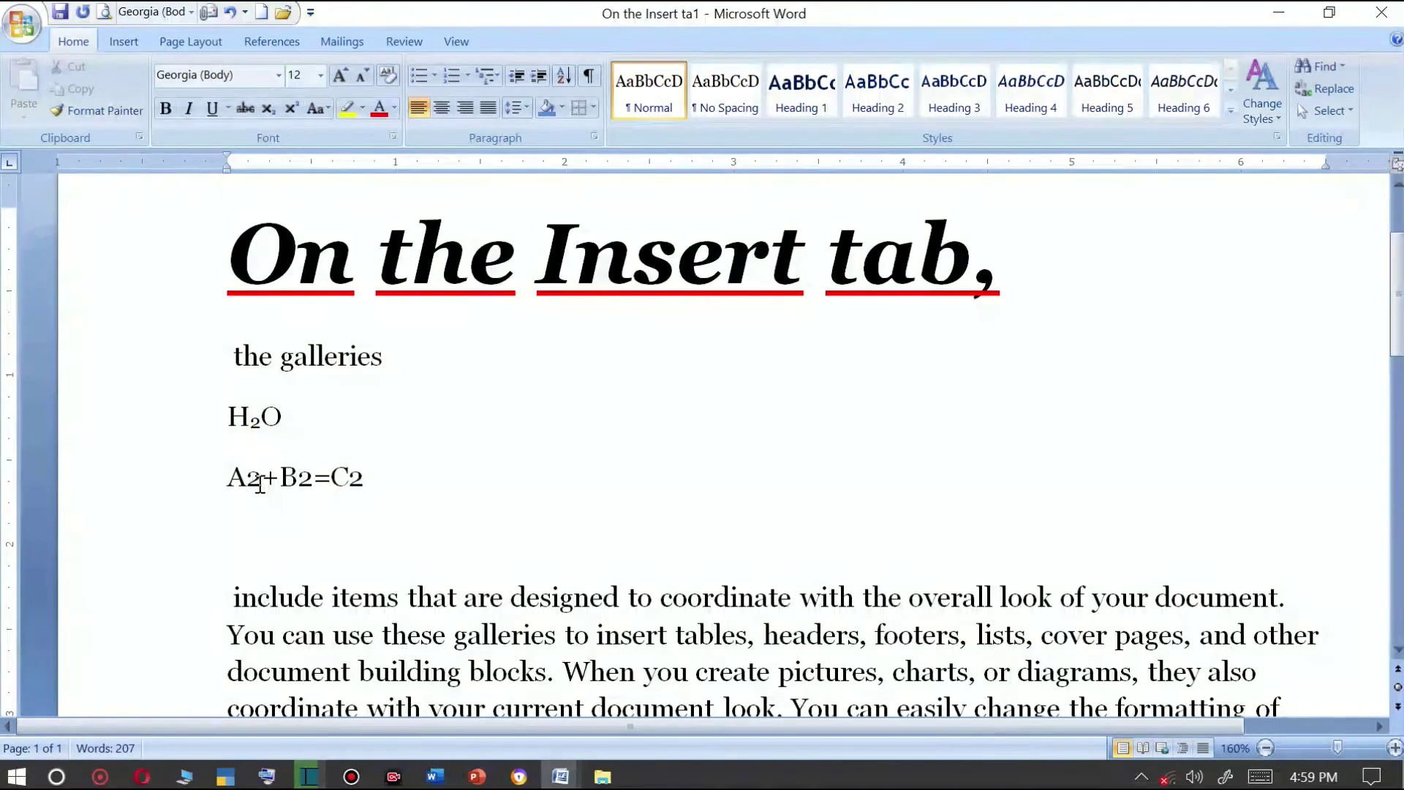
Raise the 2s after A, B and C to superscript.
drag(248, 489, 262, 488)
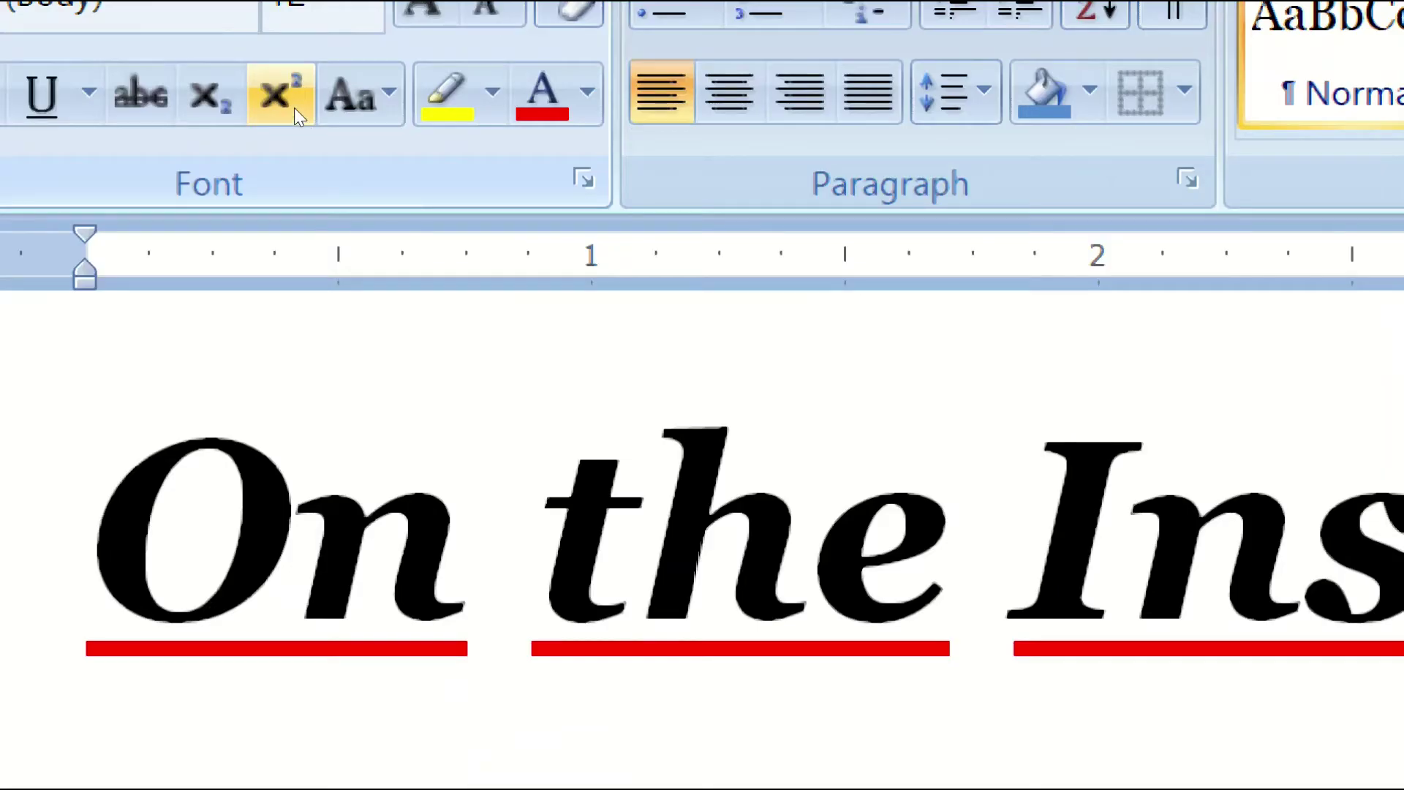
click(296, 112)
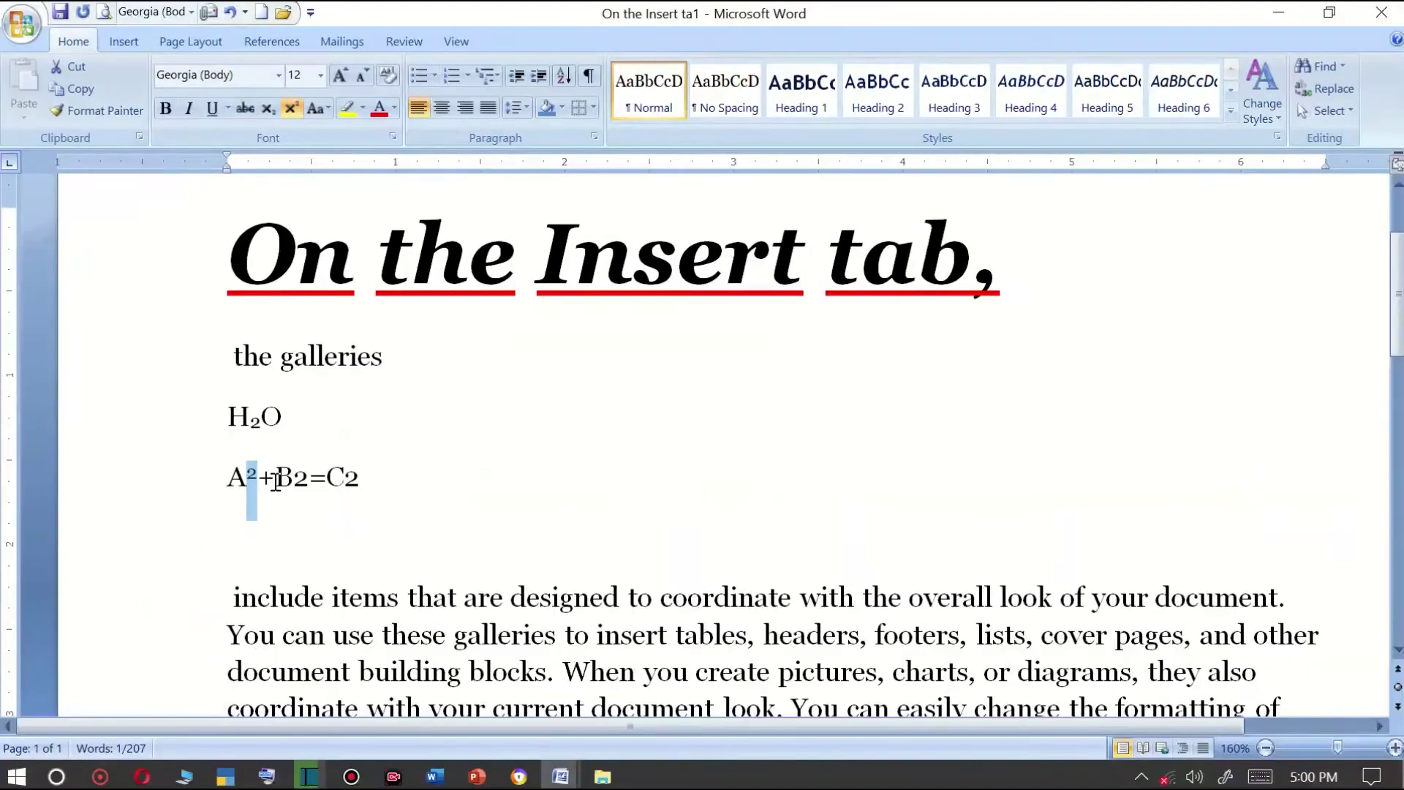
drag(293, 478, 308, 479)
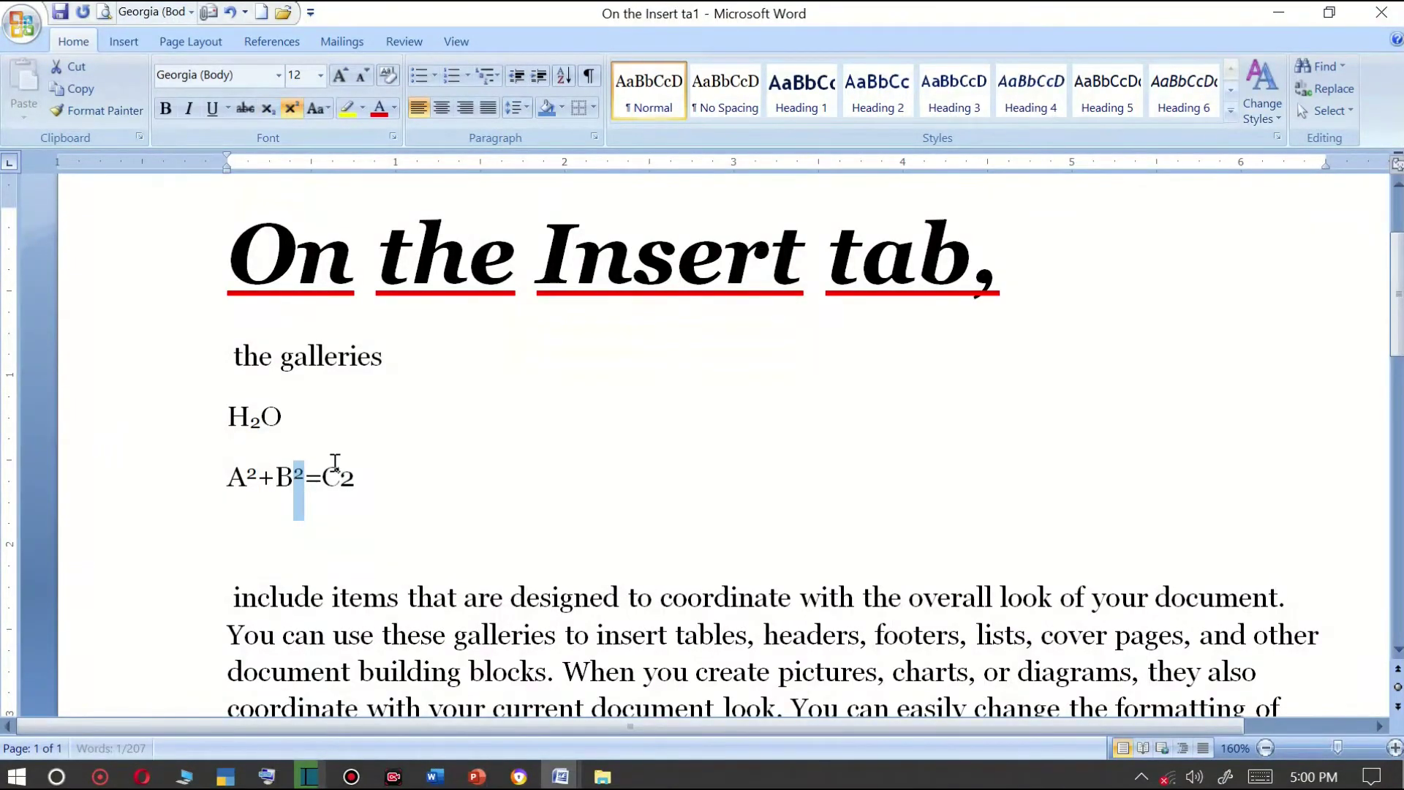
drag(356, 477, 339, 476)
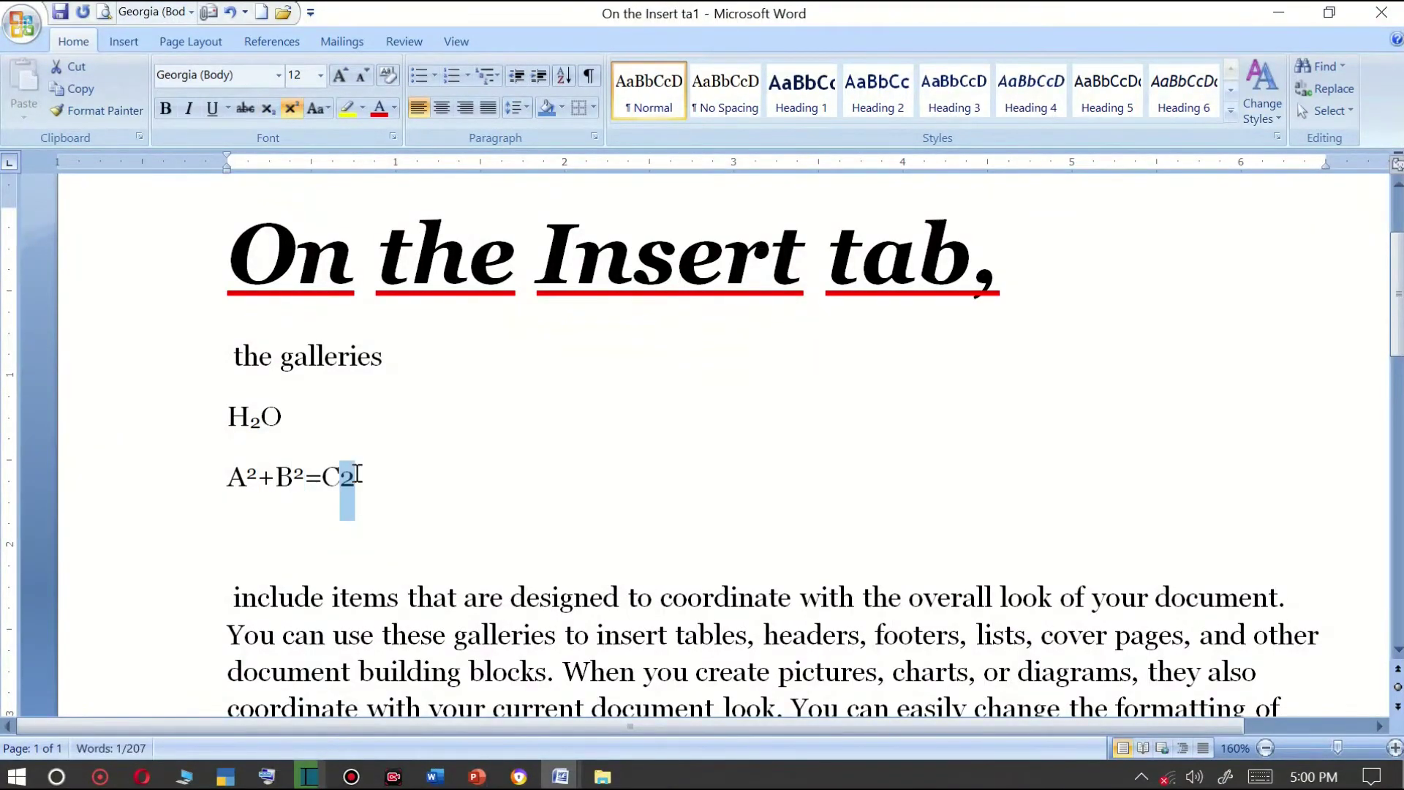
click(291, 108)
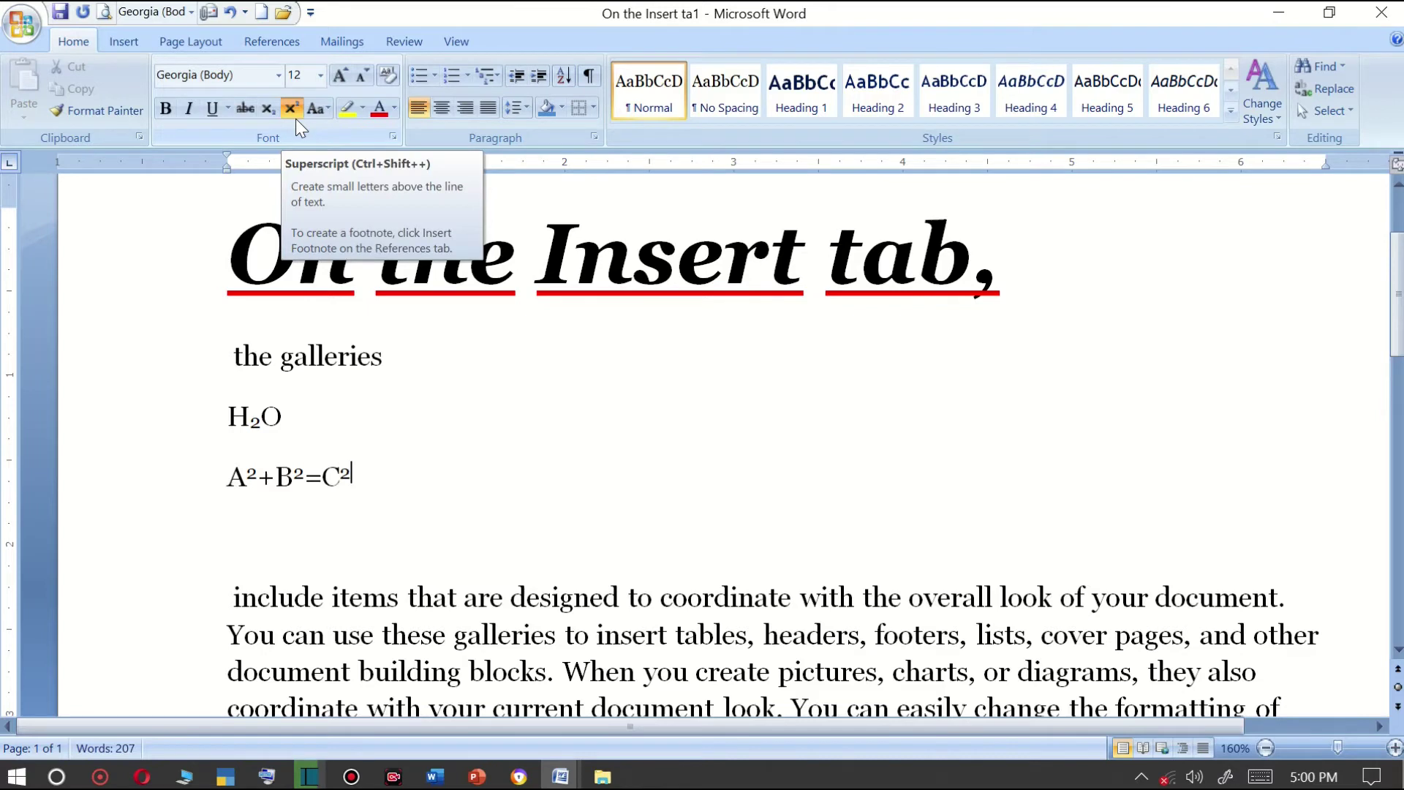
Subscript the letter u in 'include' with Ctrl+=.
drag(262, 422, 252, 422)
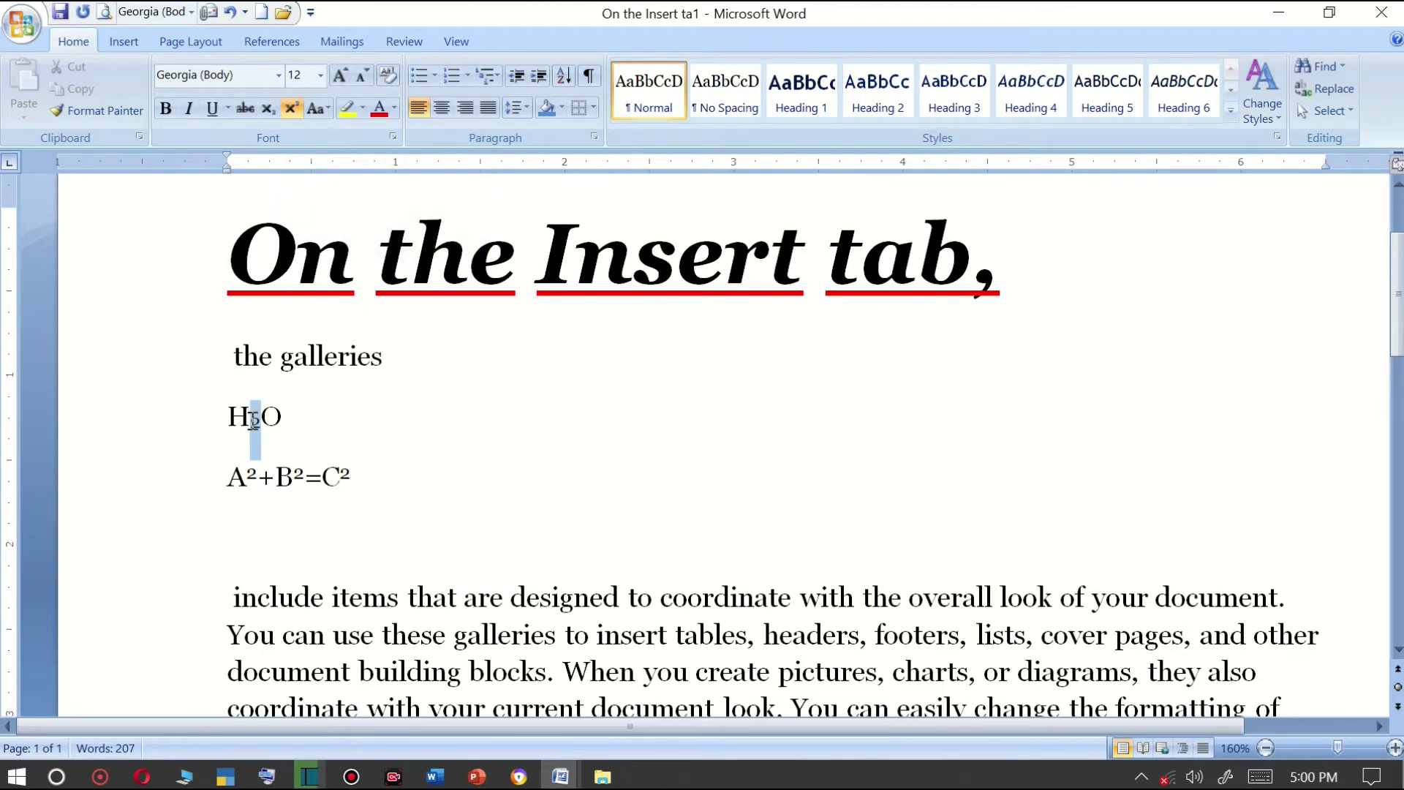
click(352, 479)
drag(279, 600, 293, 607)
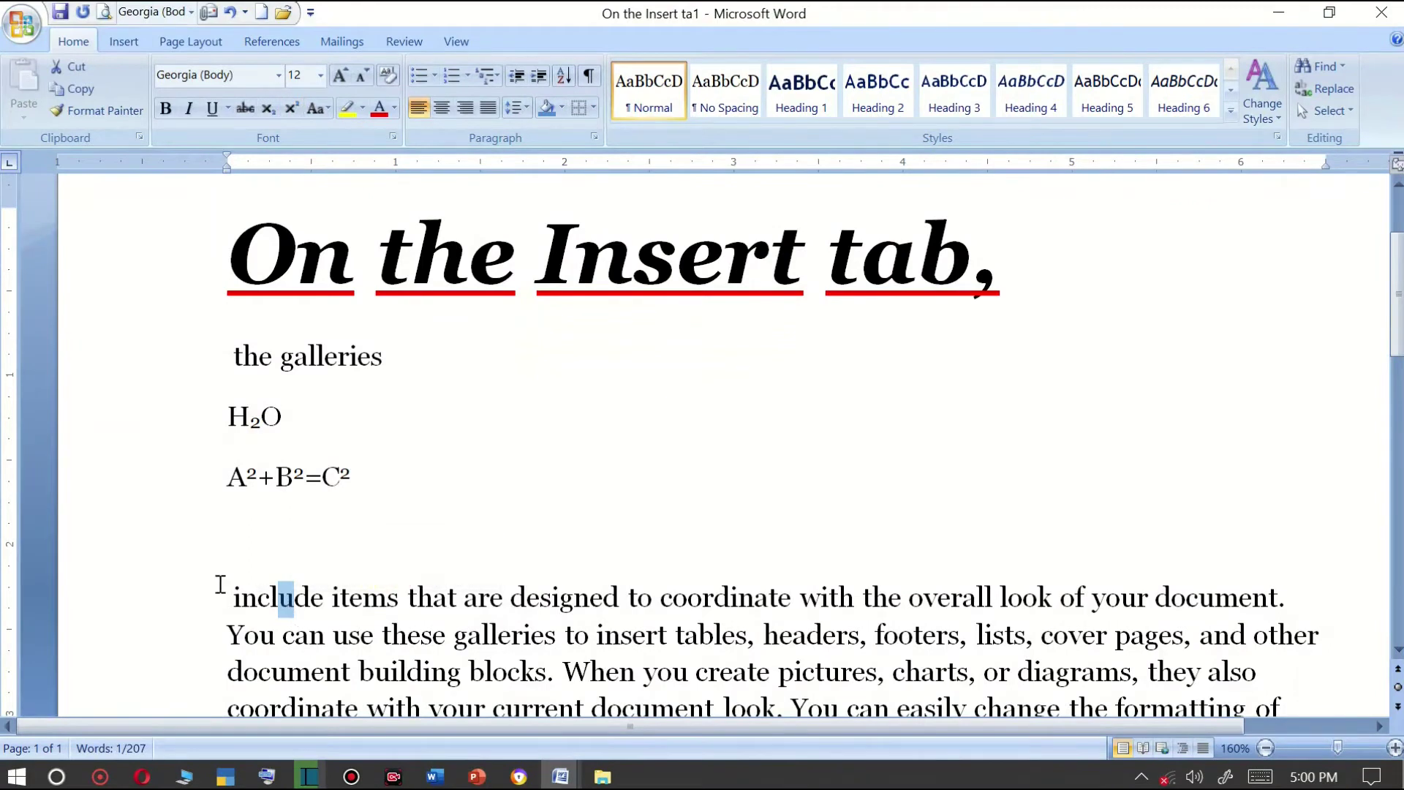
key(ctrl+equal)
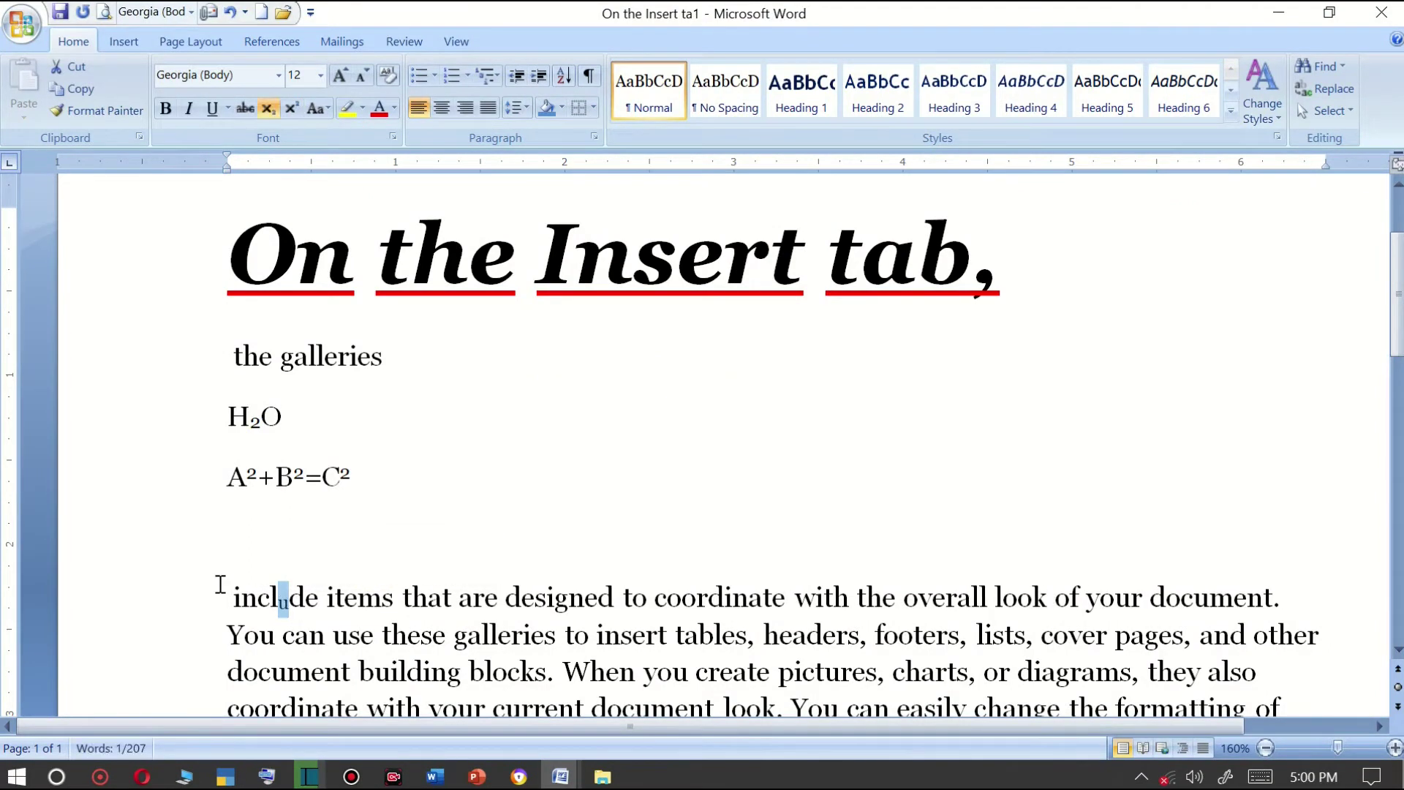
click(289, 111)
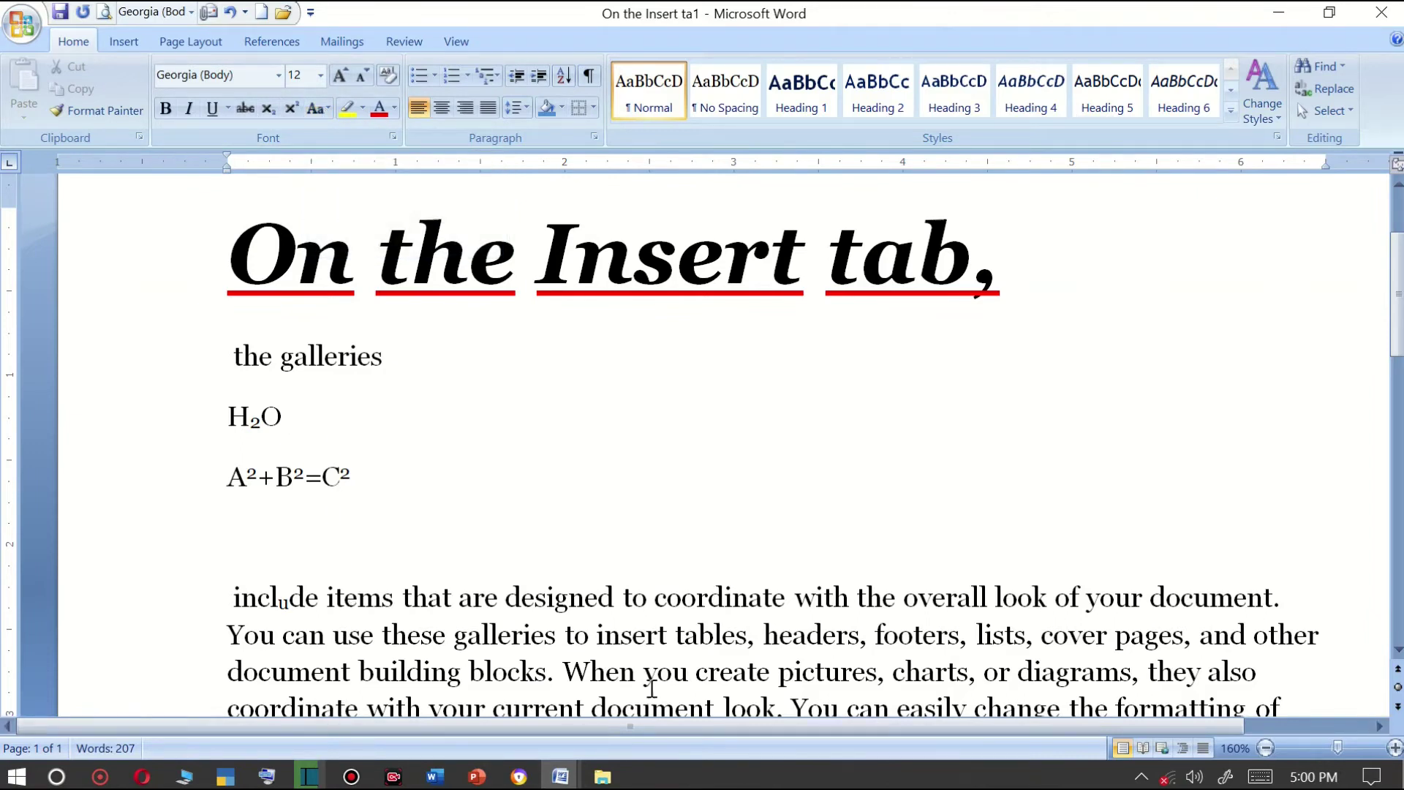
Uppercase 'include items that are designed to coordinate' and return its U to normal size.
scroll(582, 625, down, 3)
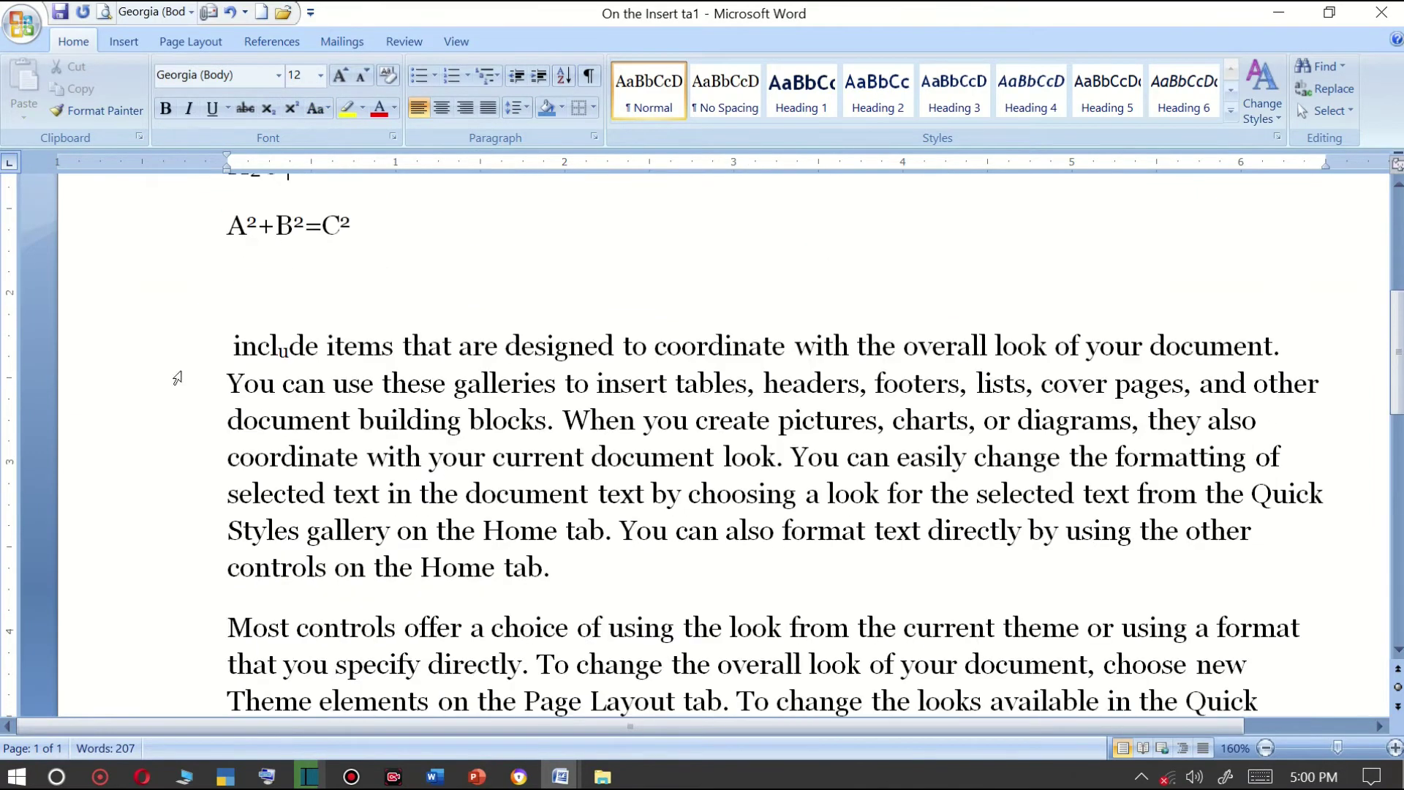
drag(228, 382, 746, 388)
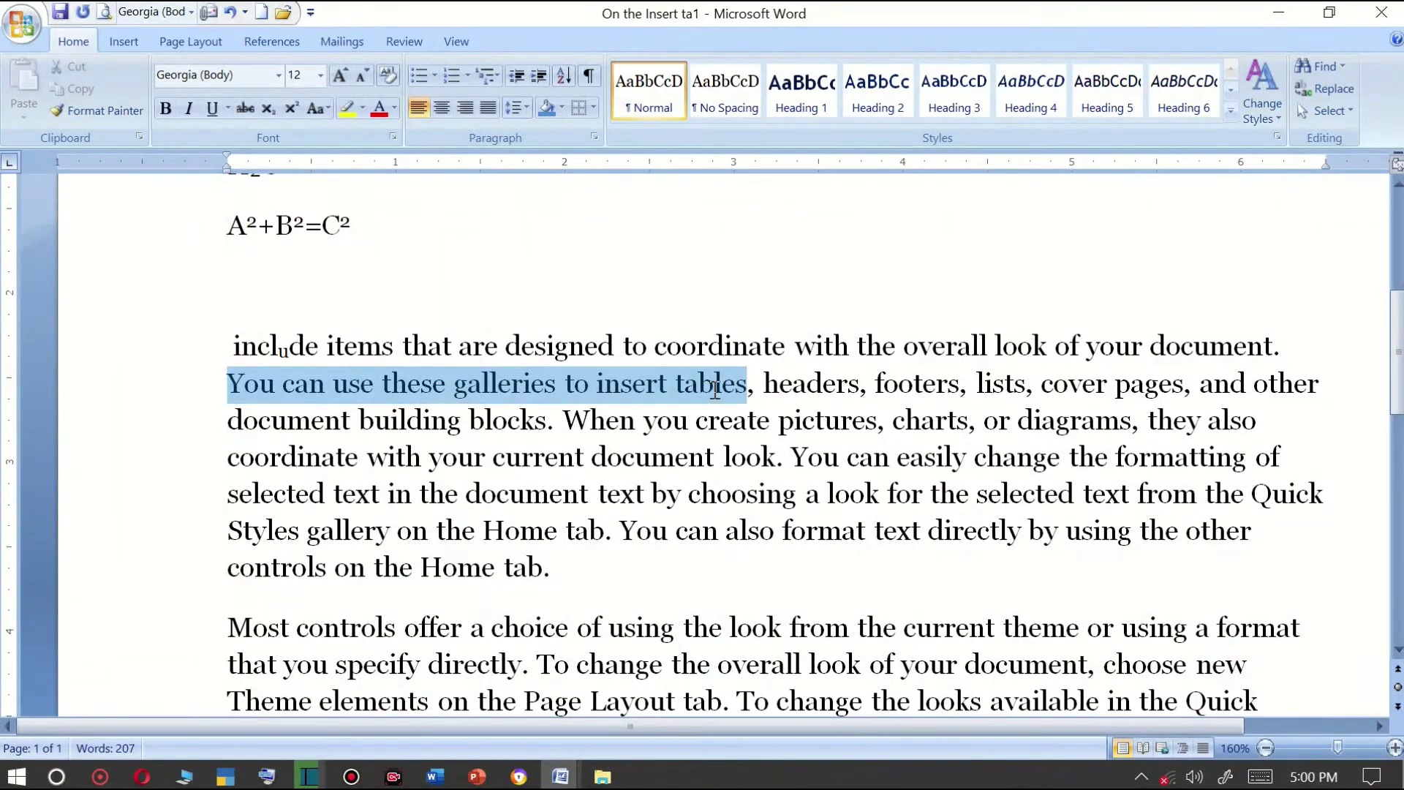
click(624, 386)
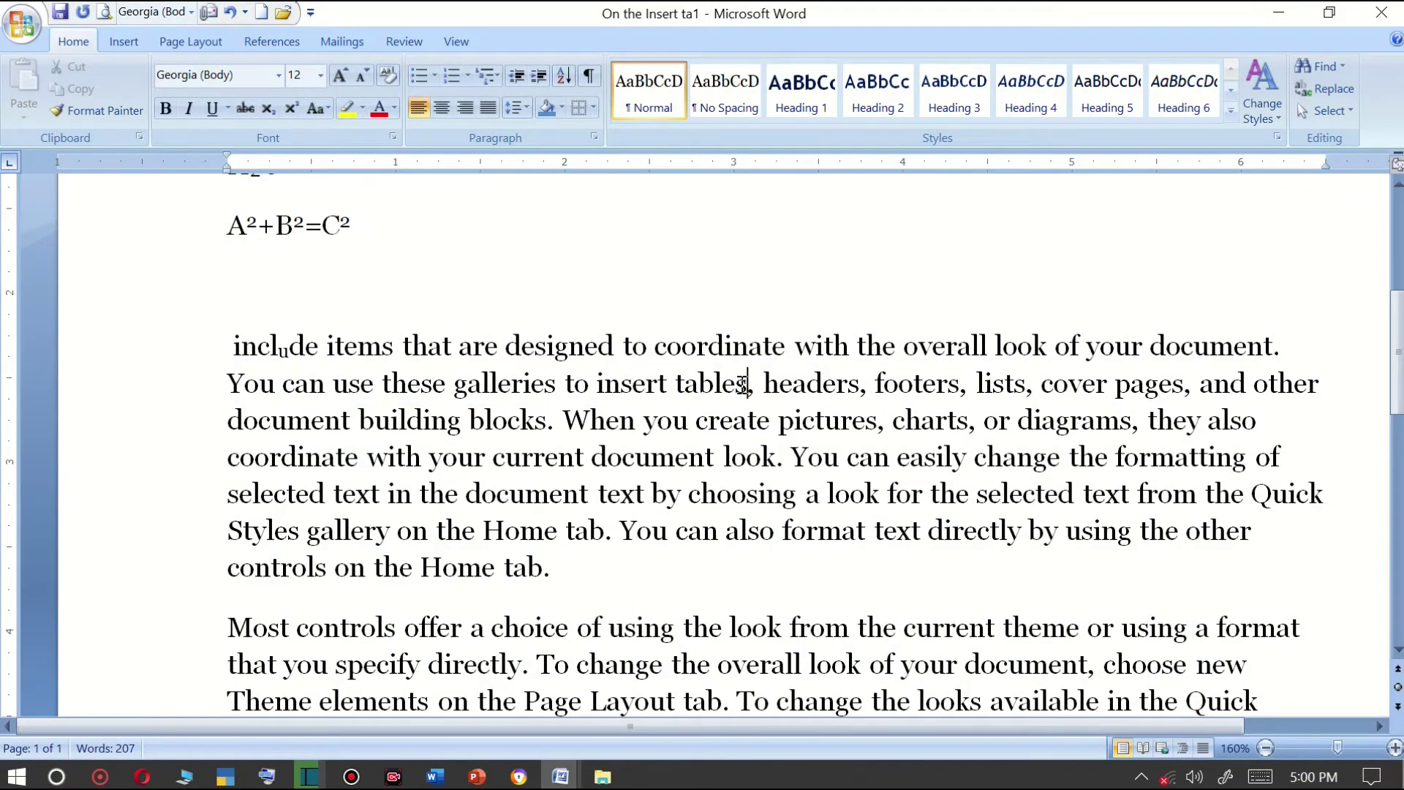
click(556, 420)
drag(763, 345, 182, 349)
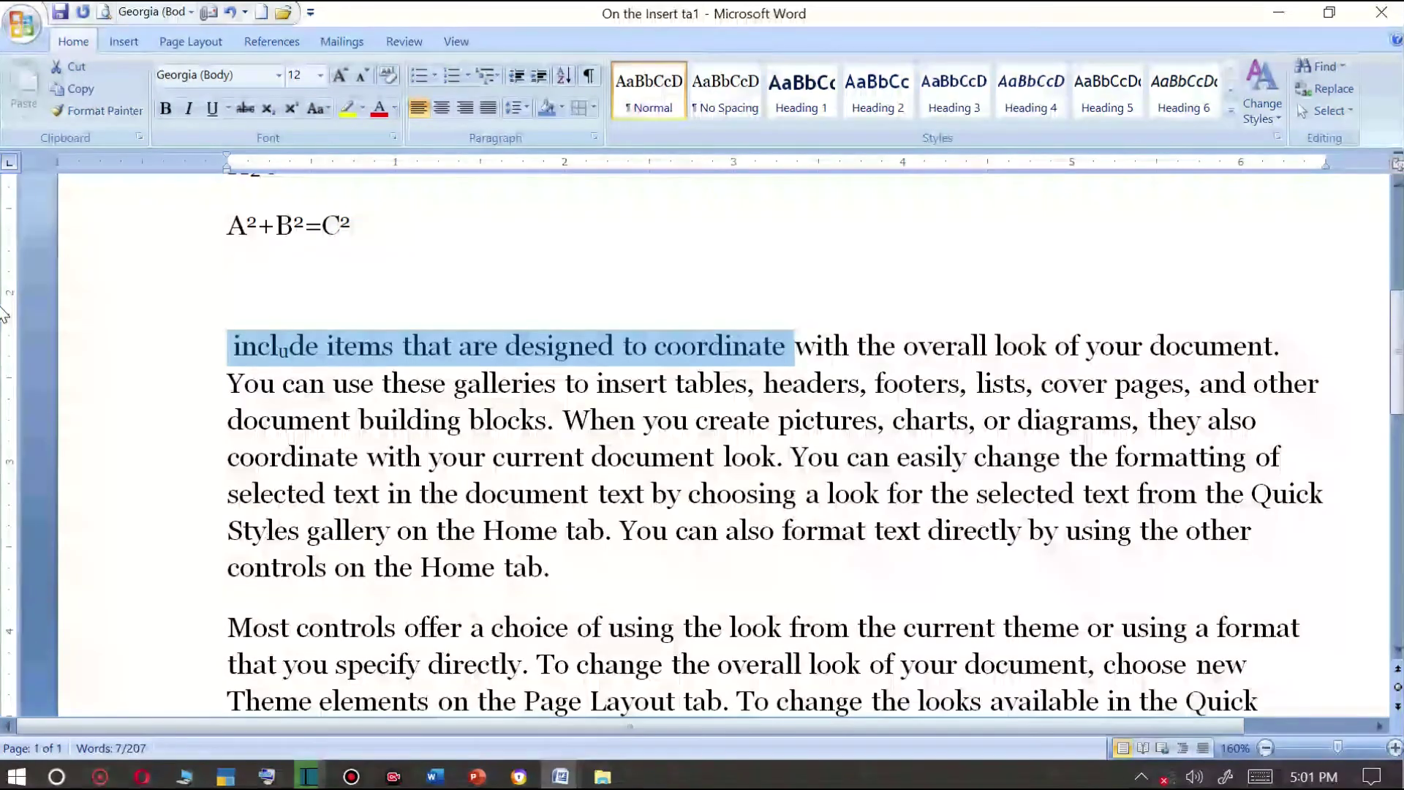
click(316, 108)
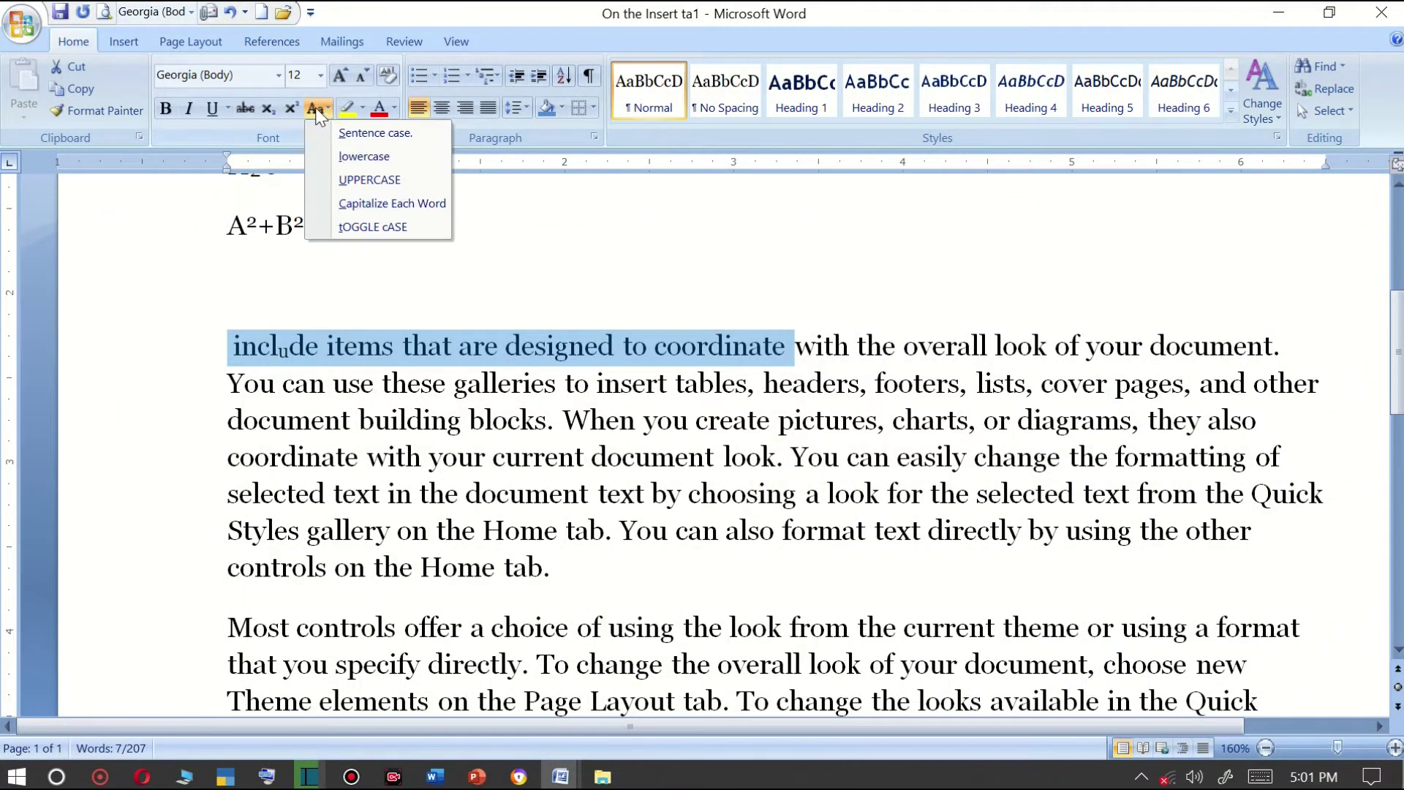
click(367, 180)
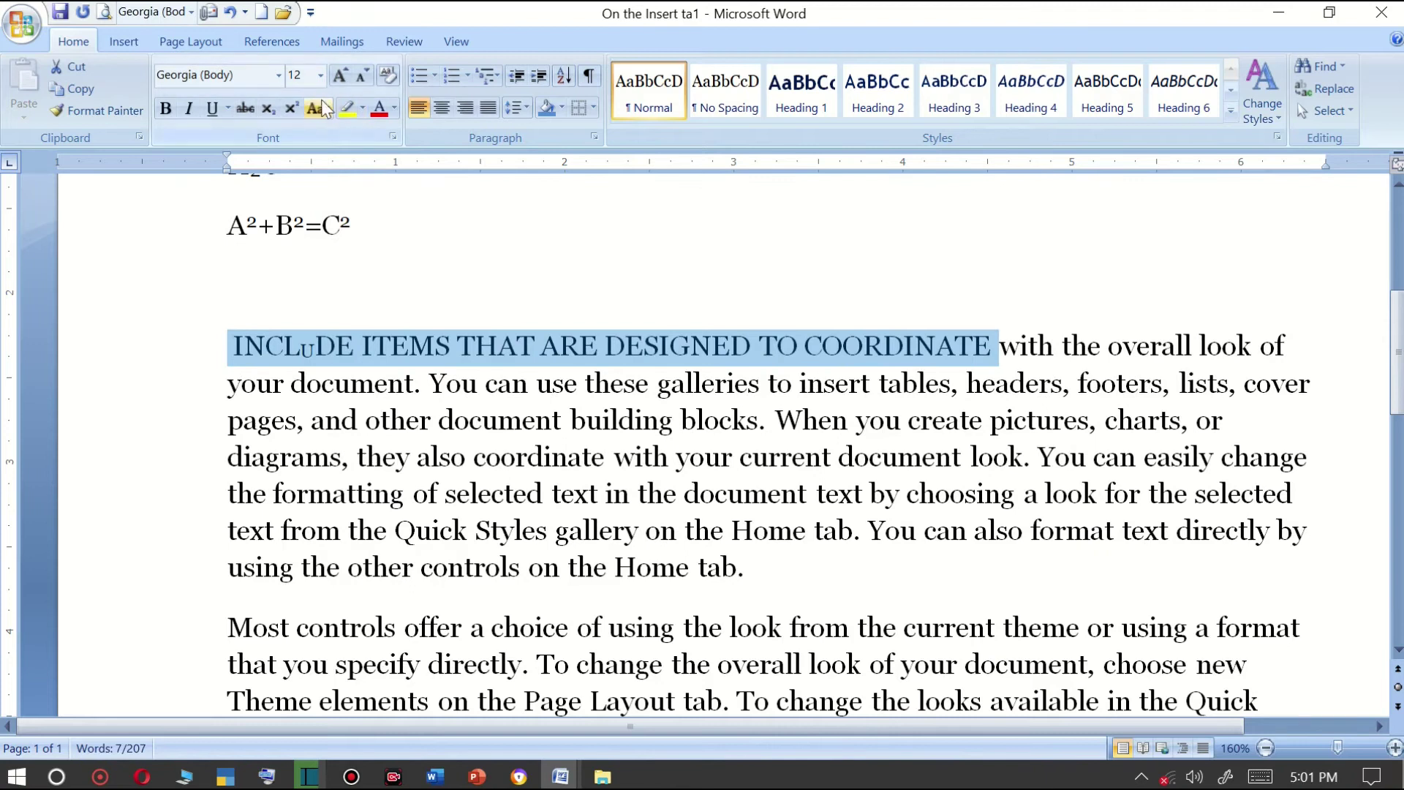
drag(299, 344, 315, 343)
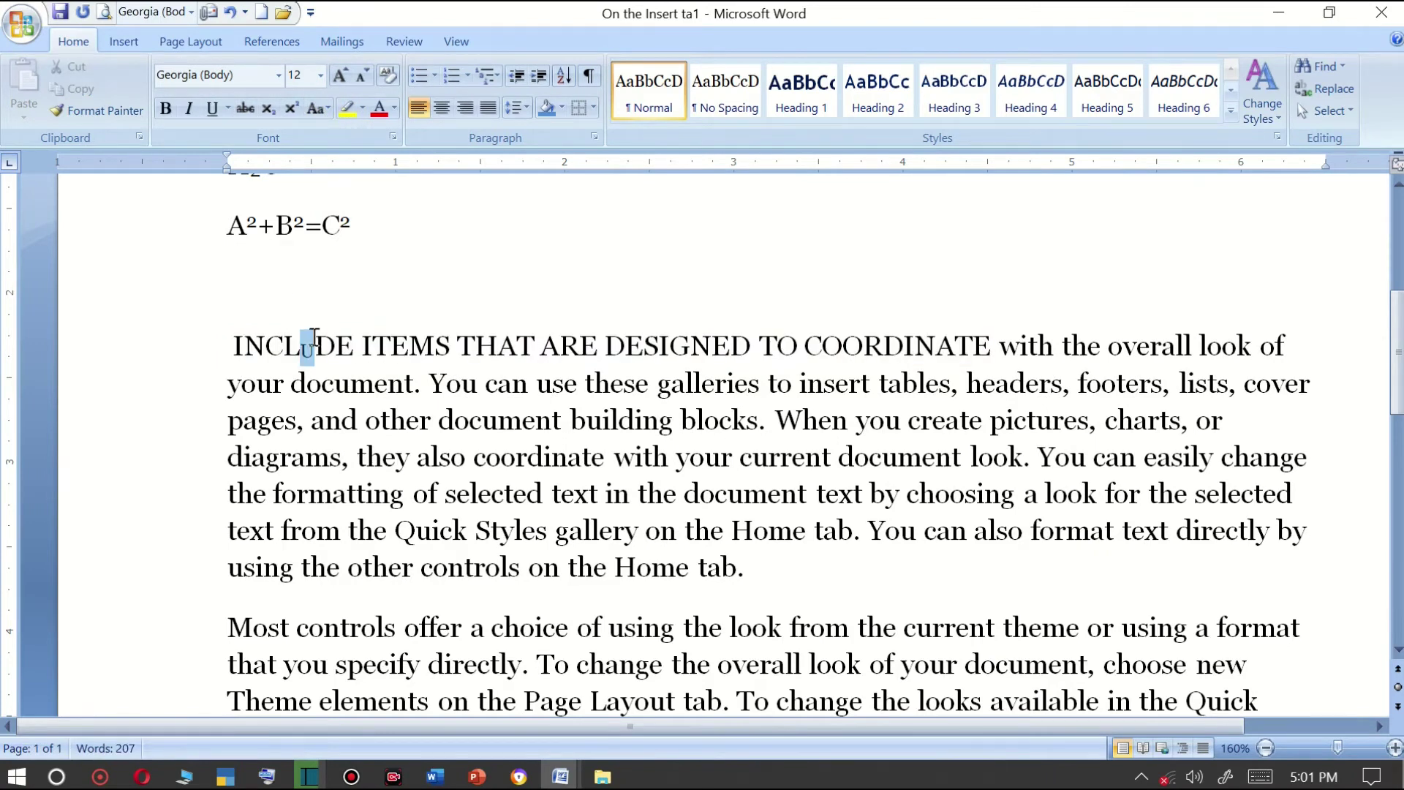
click(269, 108)
click(268, 108)
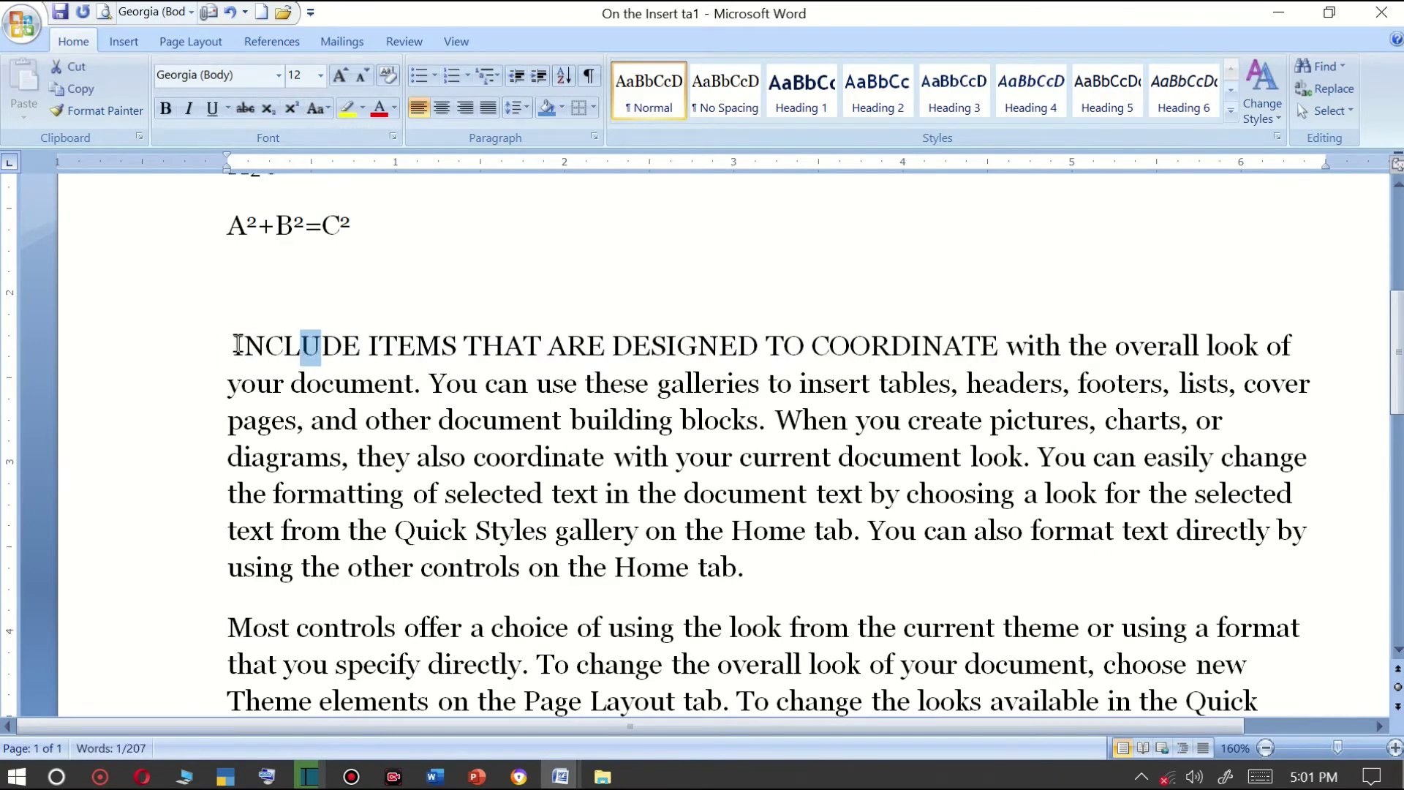
Change the phrase to lowercase, then to Capitalize Each Word case.
drag(234, 344, 904, 340)
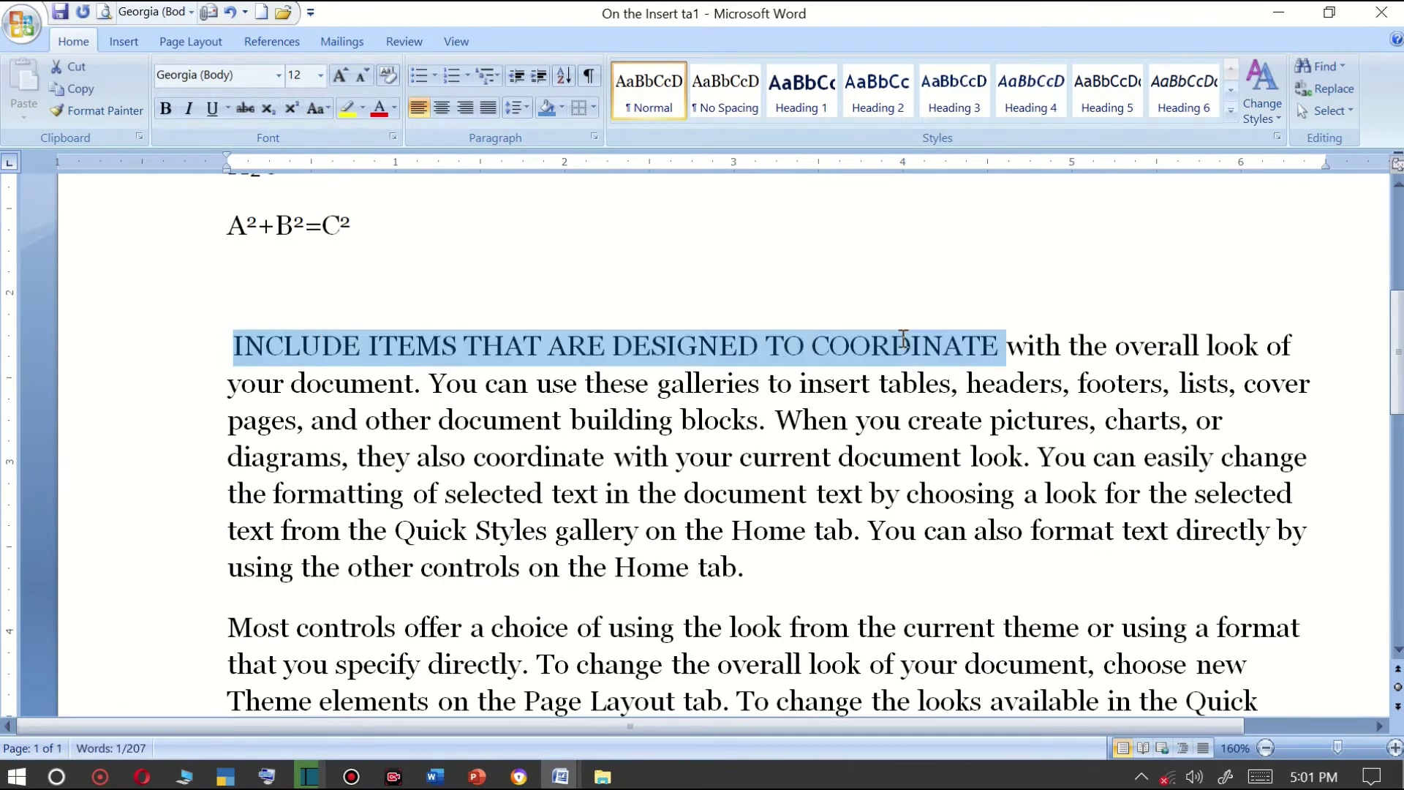
click(316, 108)
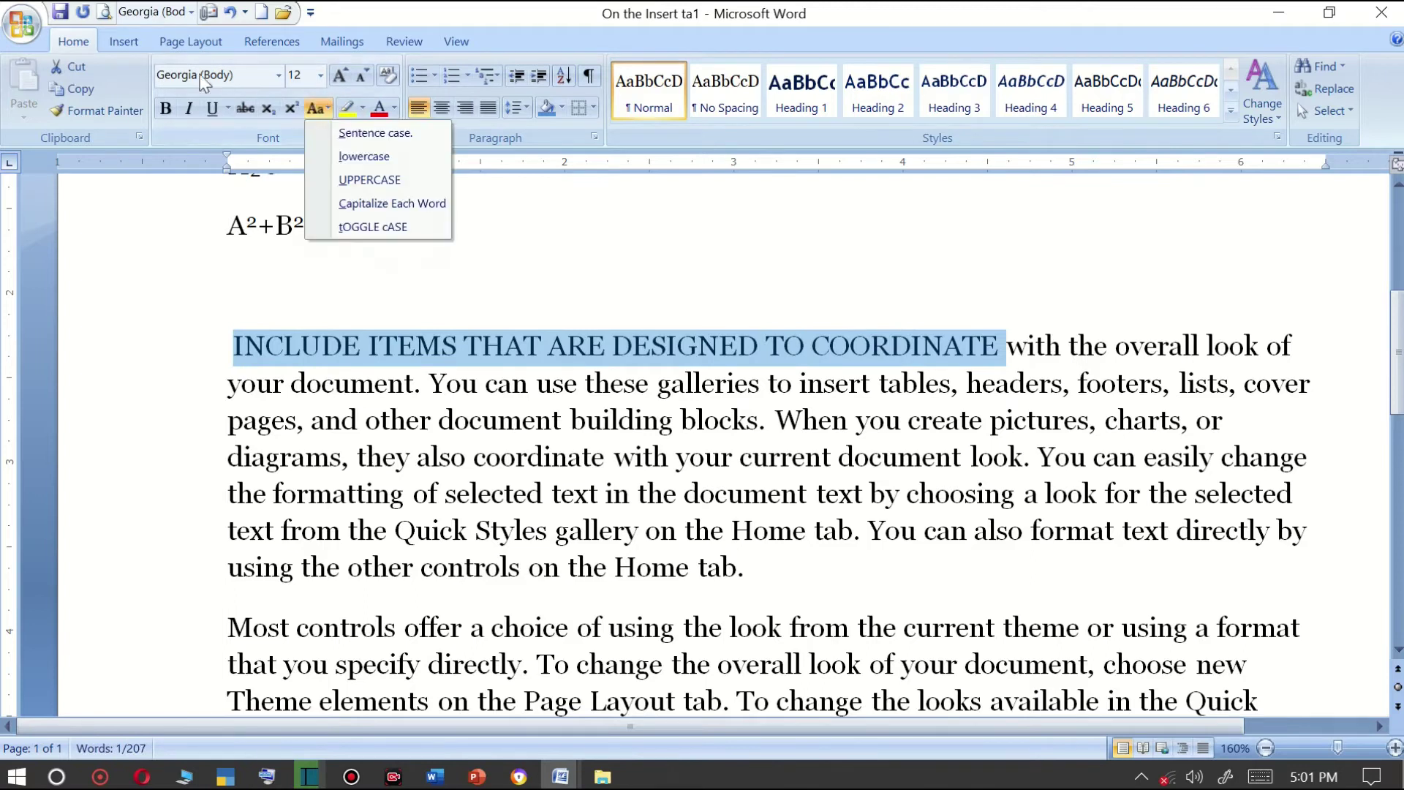
click(370, 160)
click(329, 112)
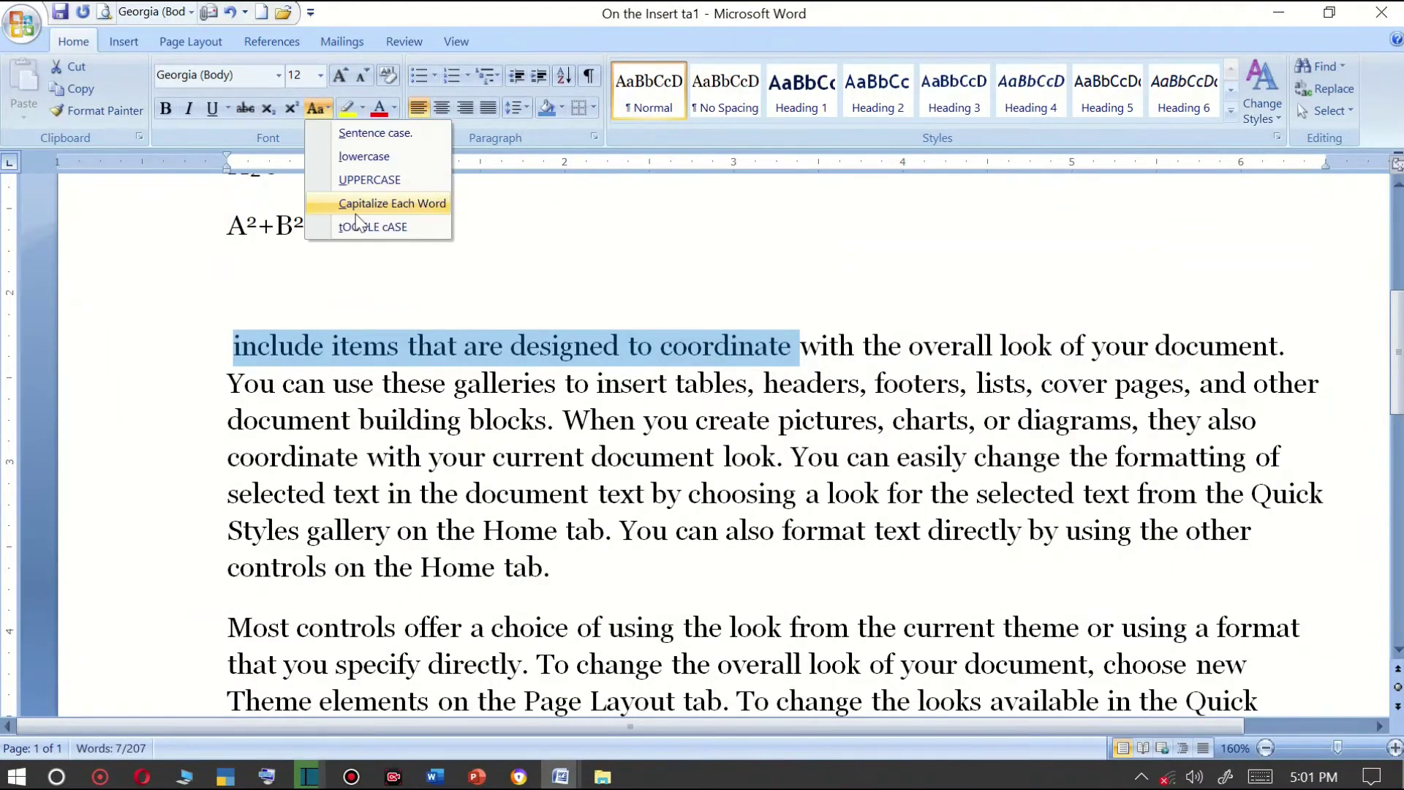
click(358, 205)
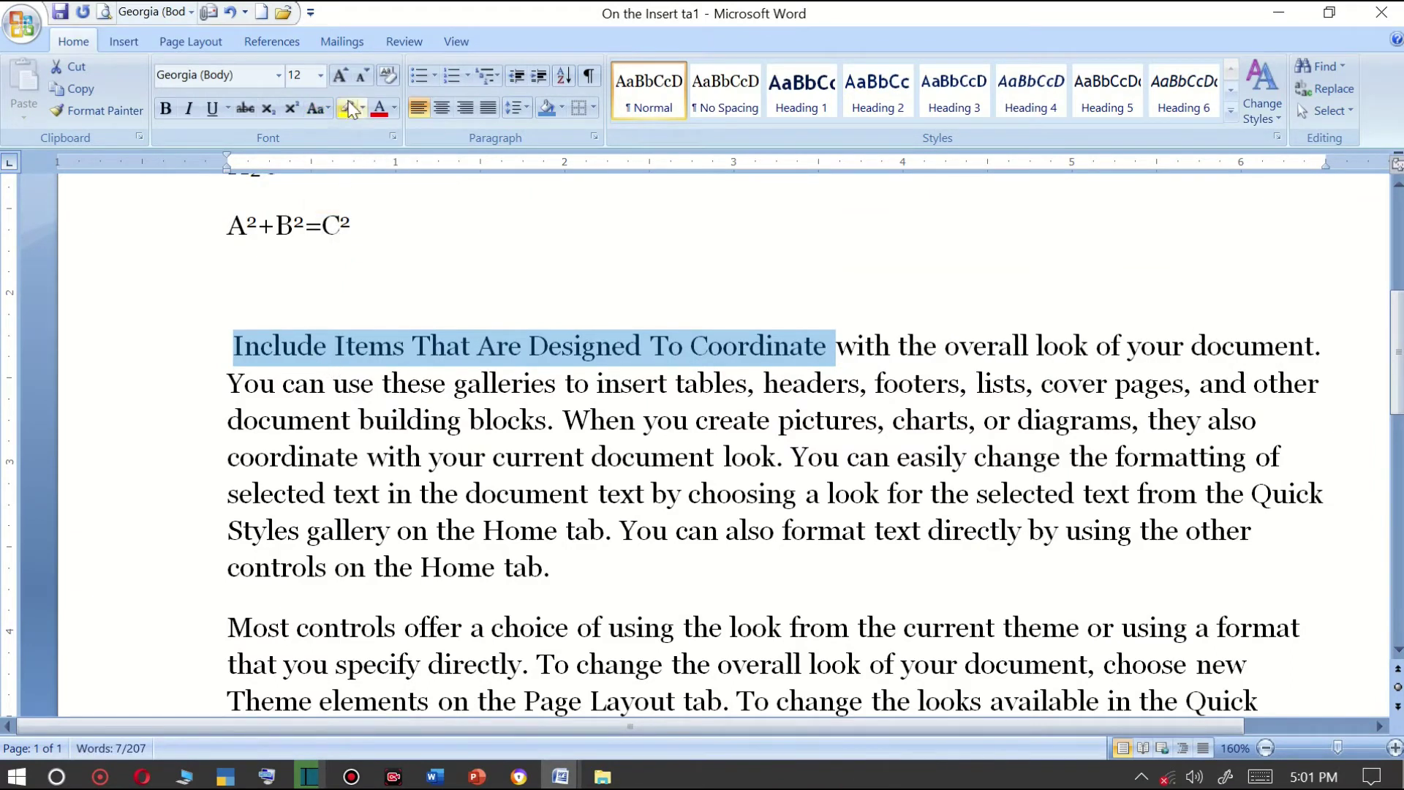
click(316, 109)
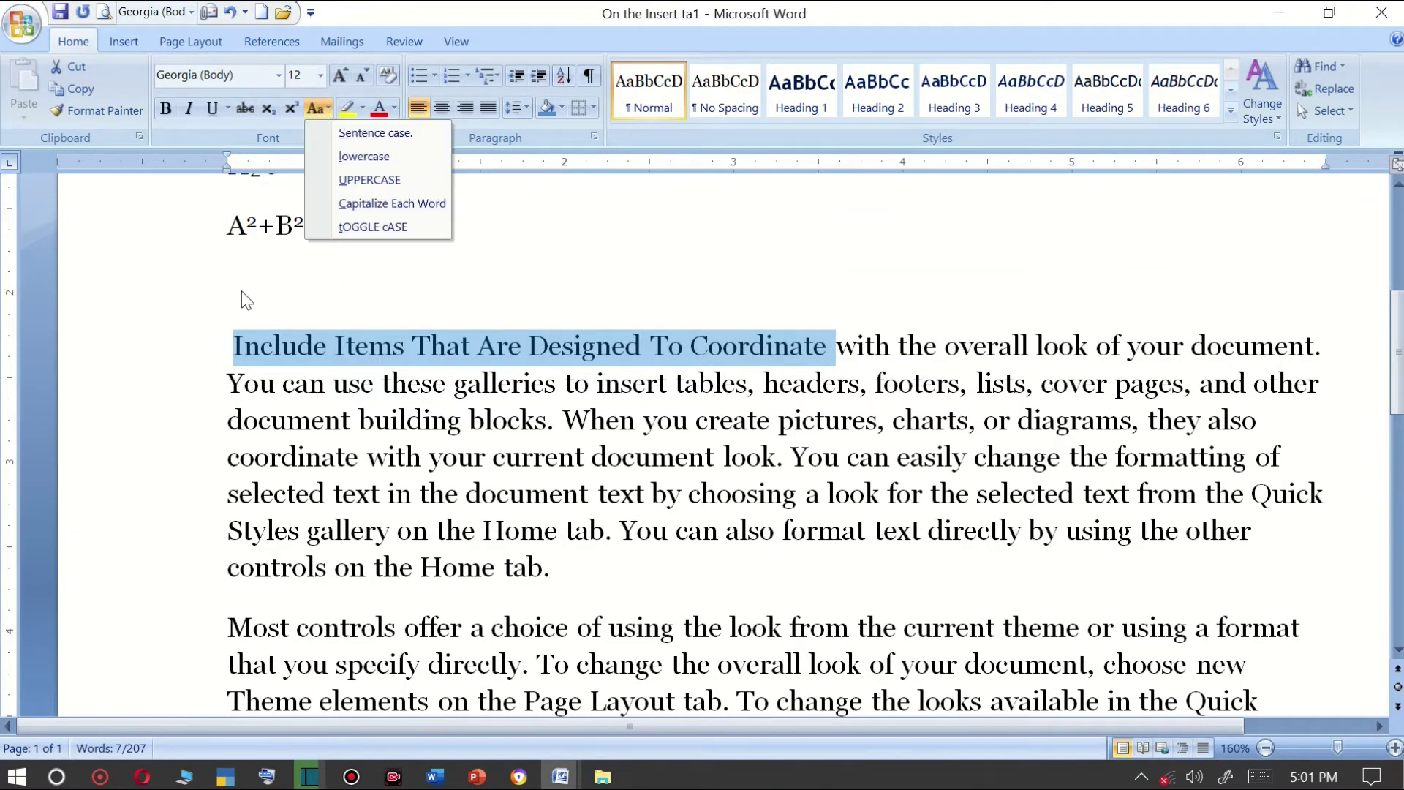
click(260, 327)
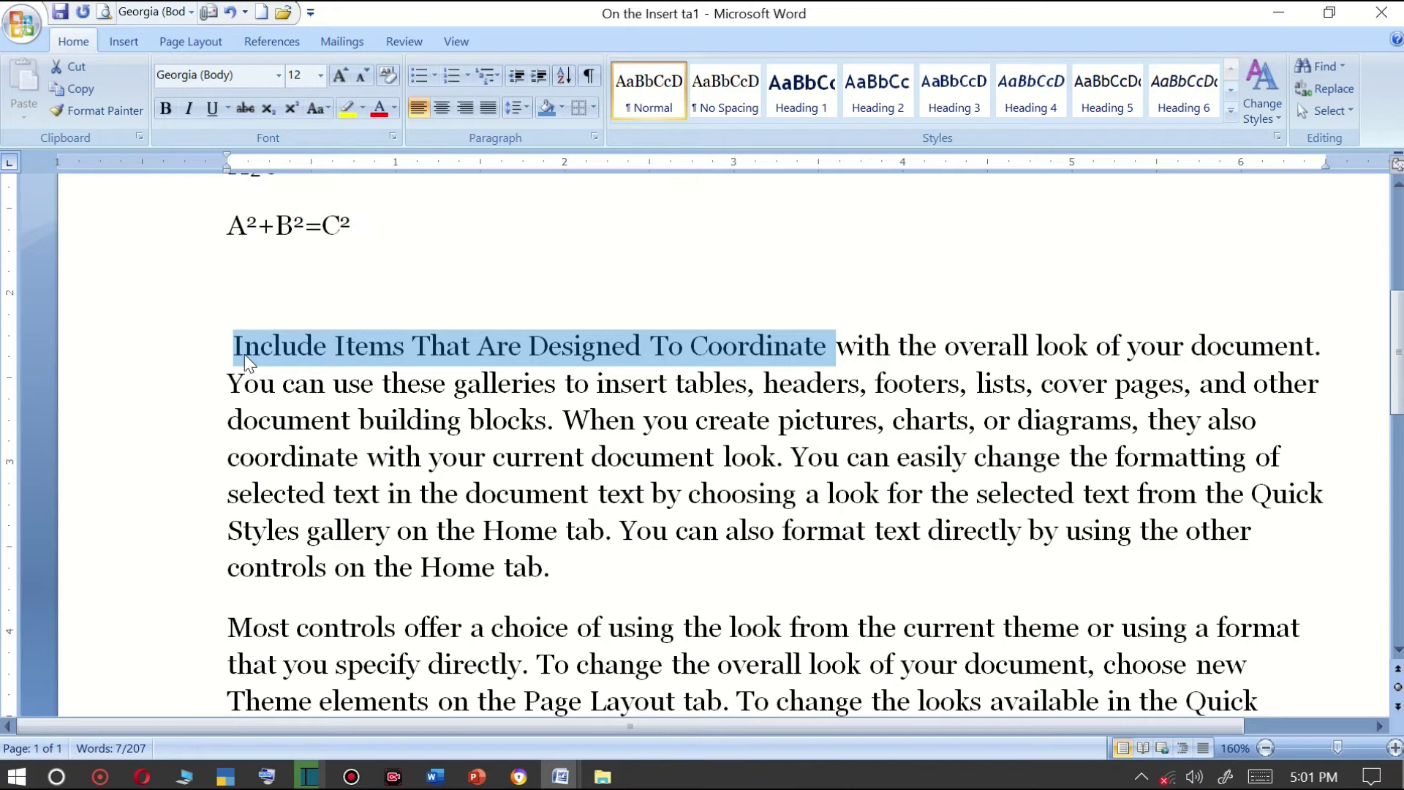
click(345, 343)
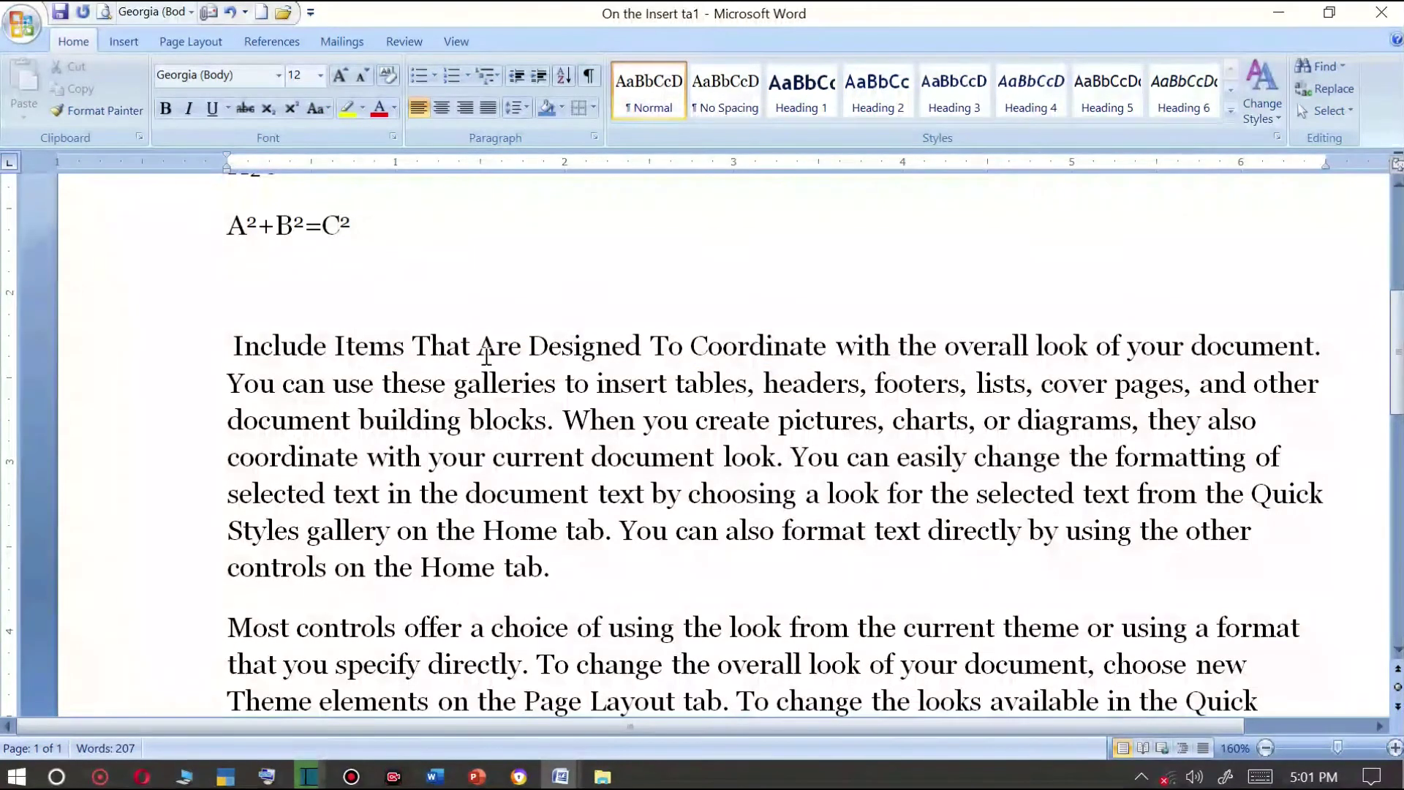
Apply tOGGLE cASE to 'Items That Are Designed To Coordinate', giving 'iTEMS tHAT aRE dESIGNED tO cOORDINATE'.
drag(234, 343, 835, 345)
click(328, 109)
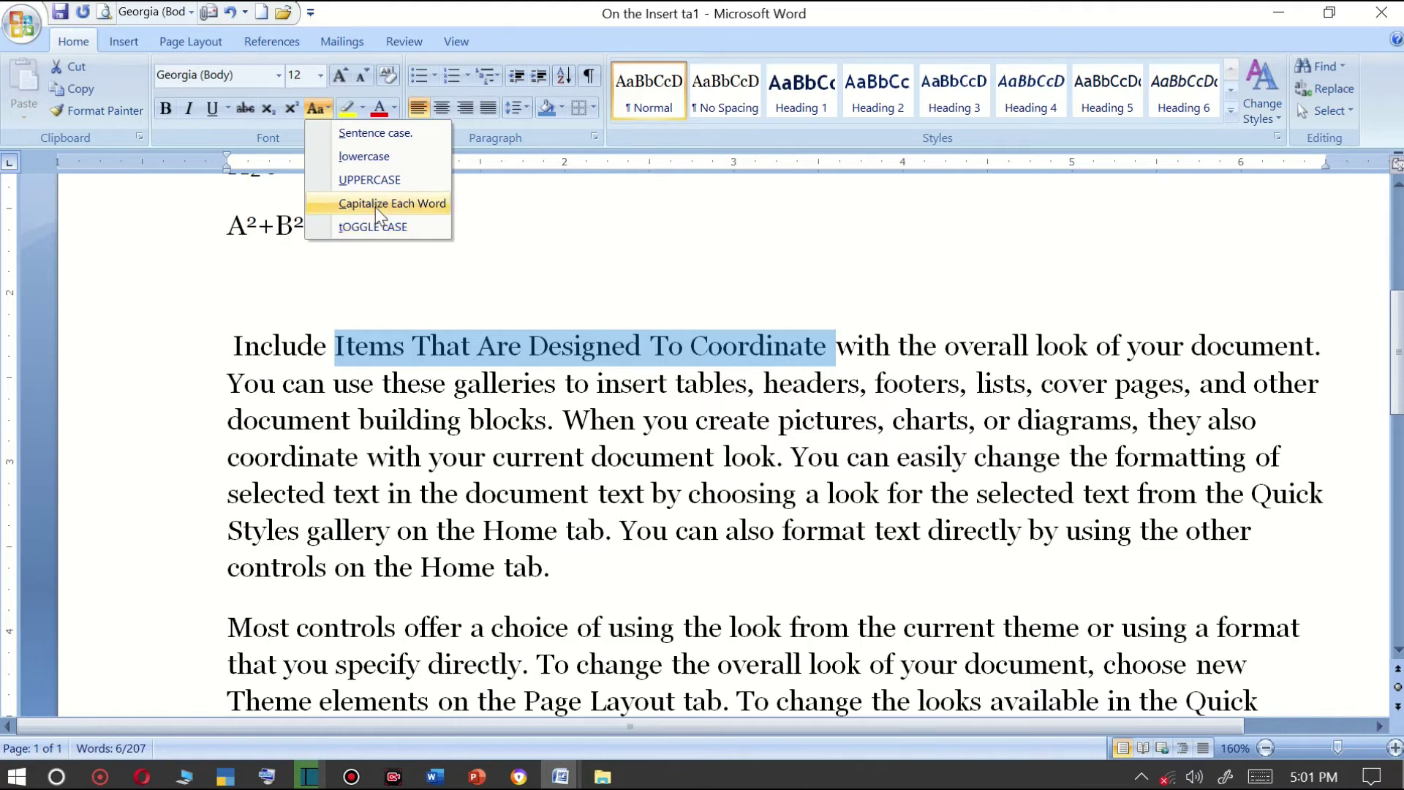
click(389, 226)
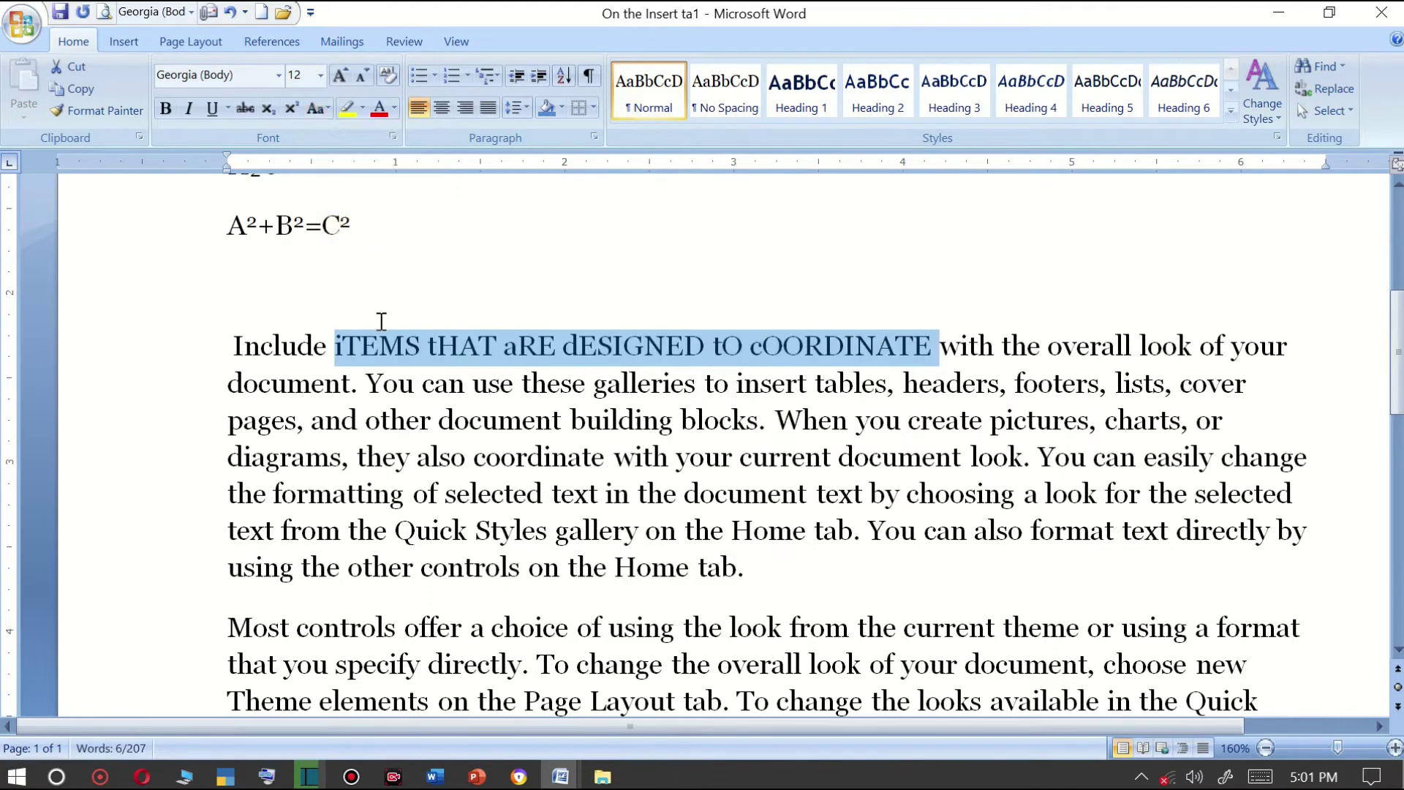
click(343, 351)
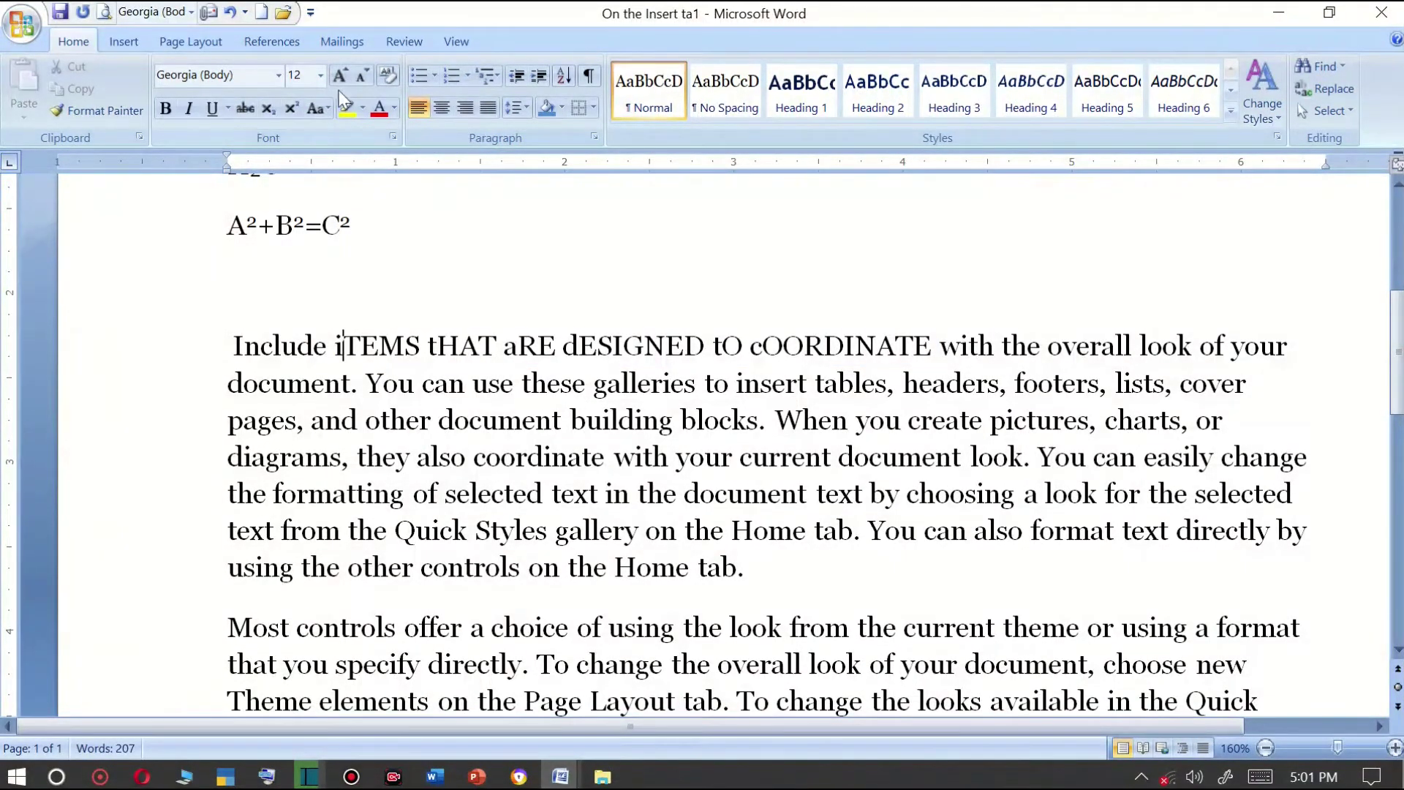
click(316, 109)
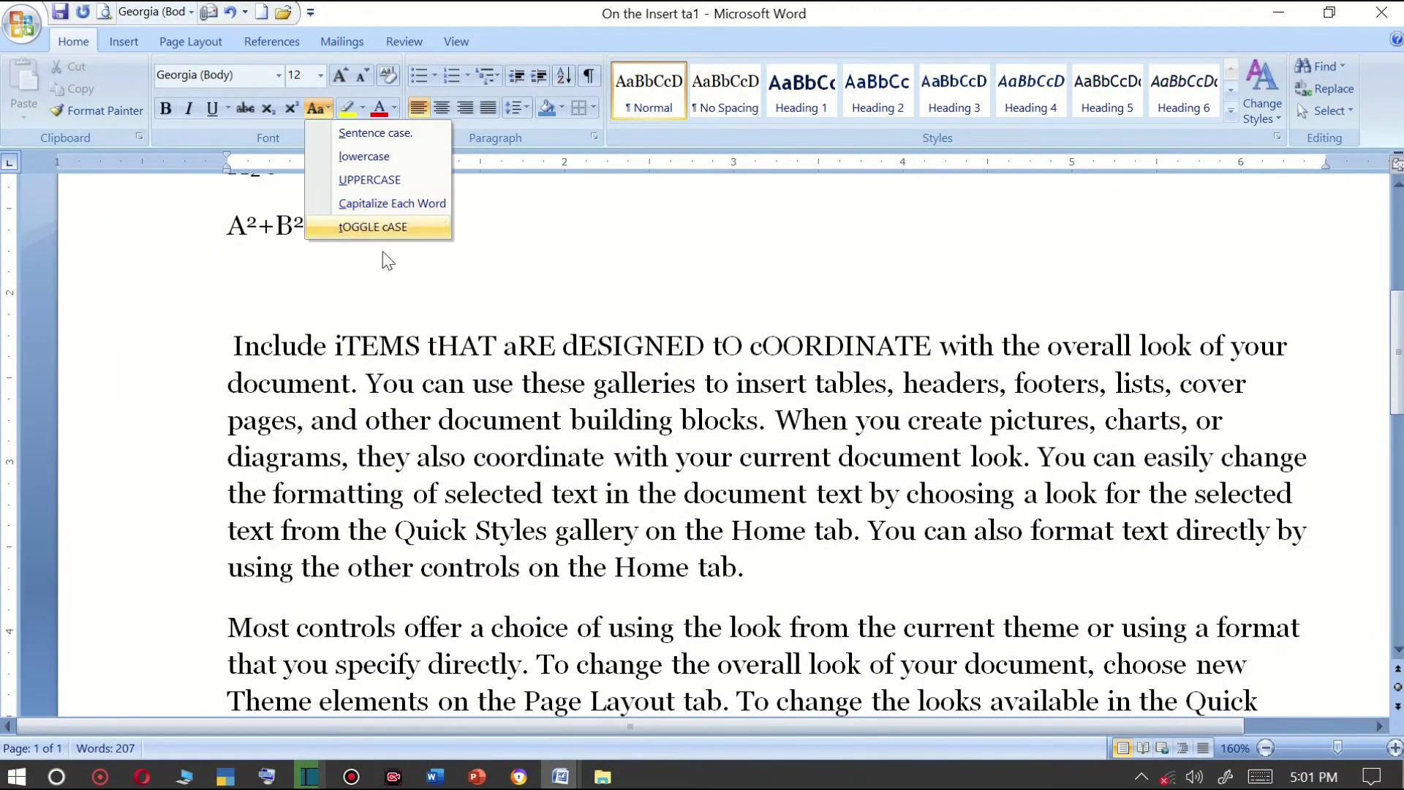
click(335, 344)
drag(335, 343, 344, 345)
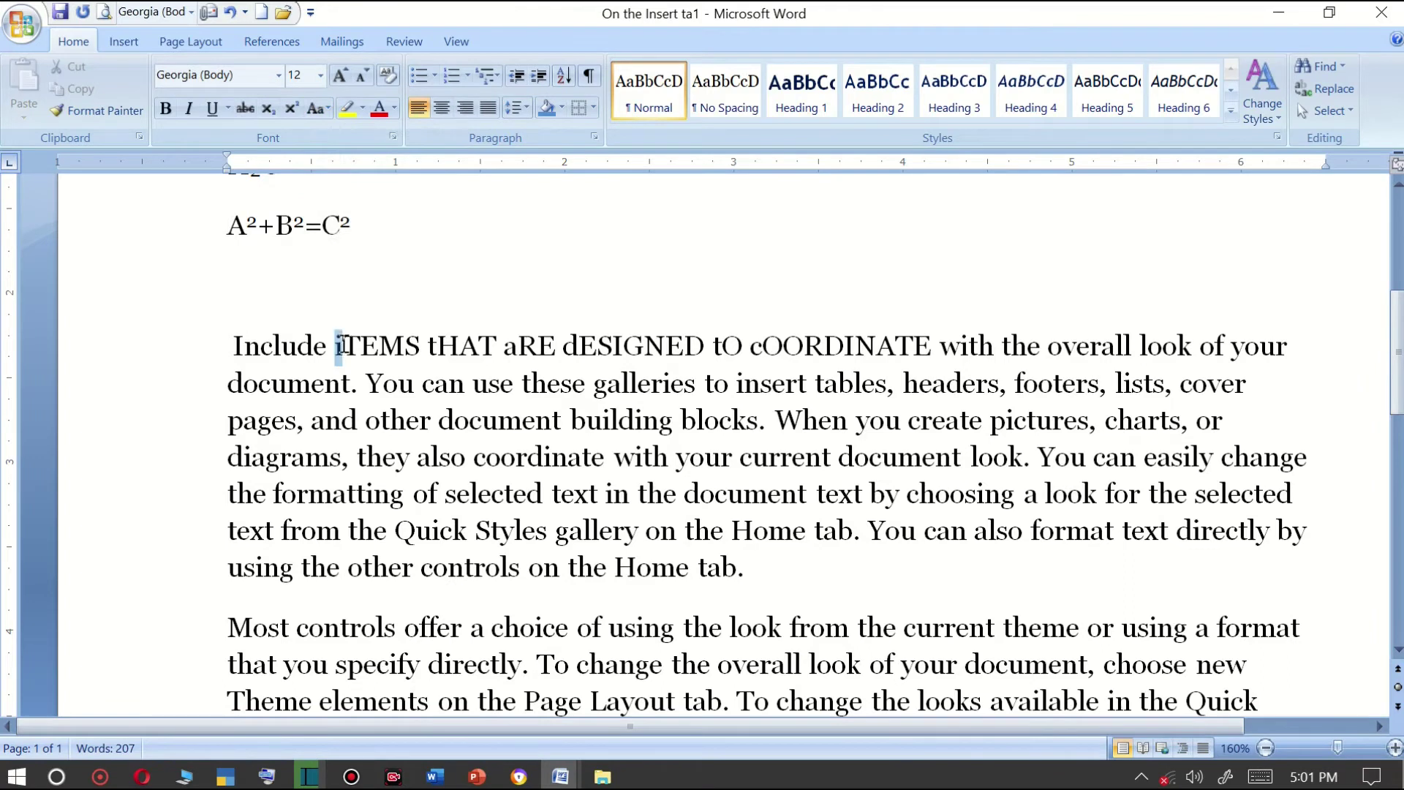
click(319, 107)
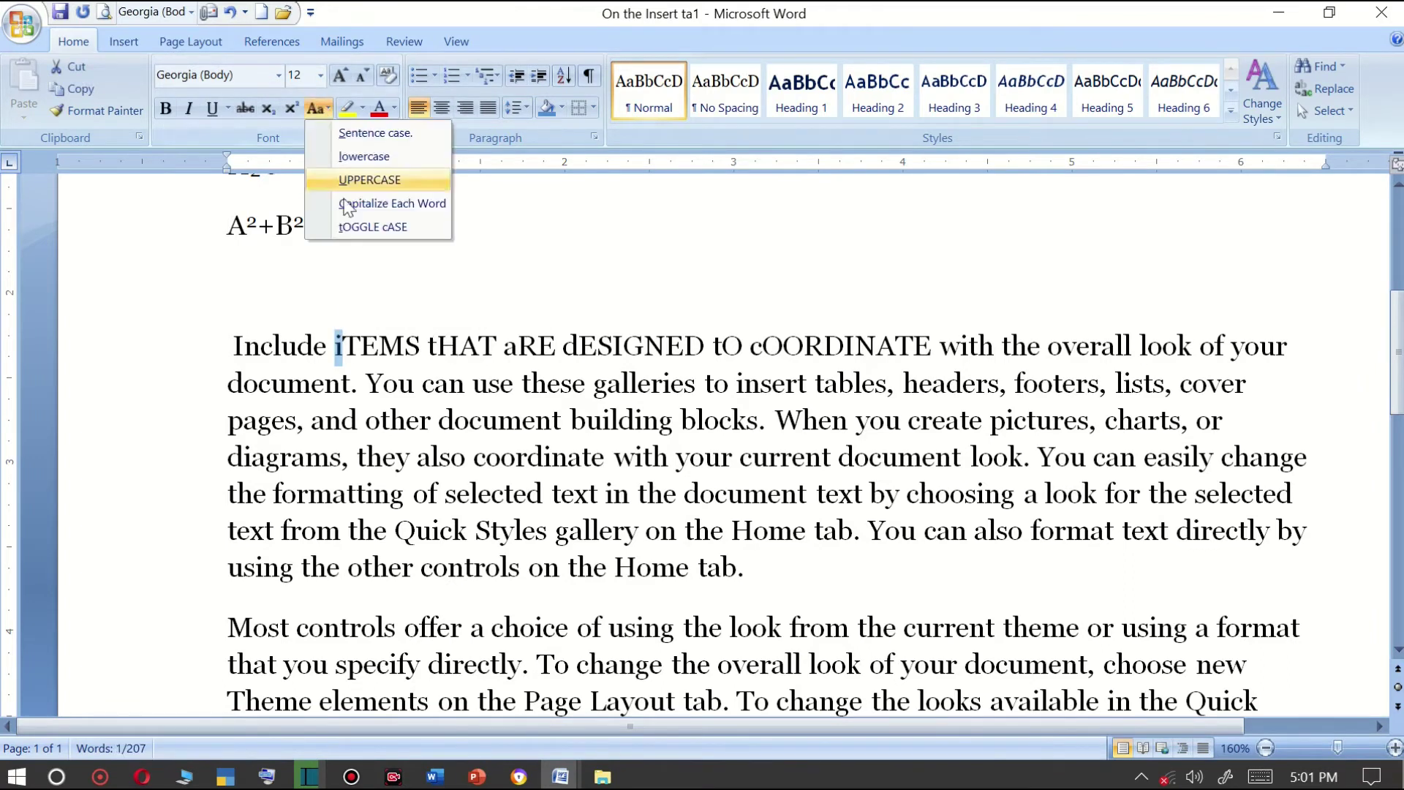
click(401, 304)
click(423, 382)
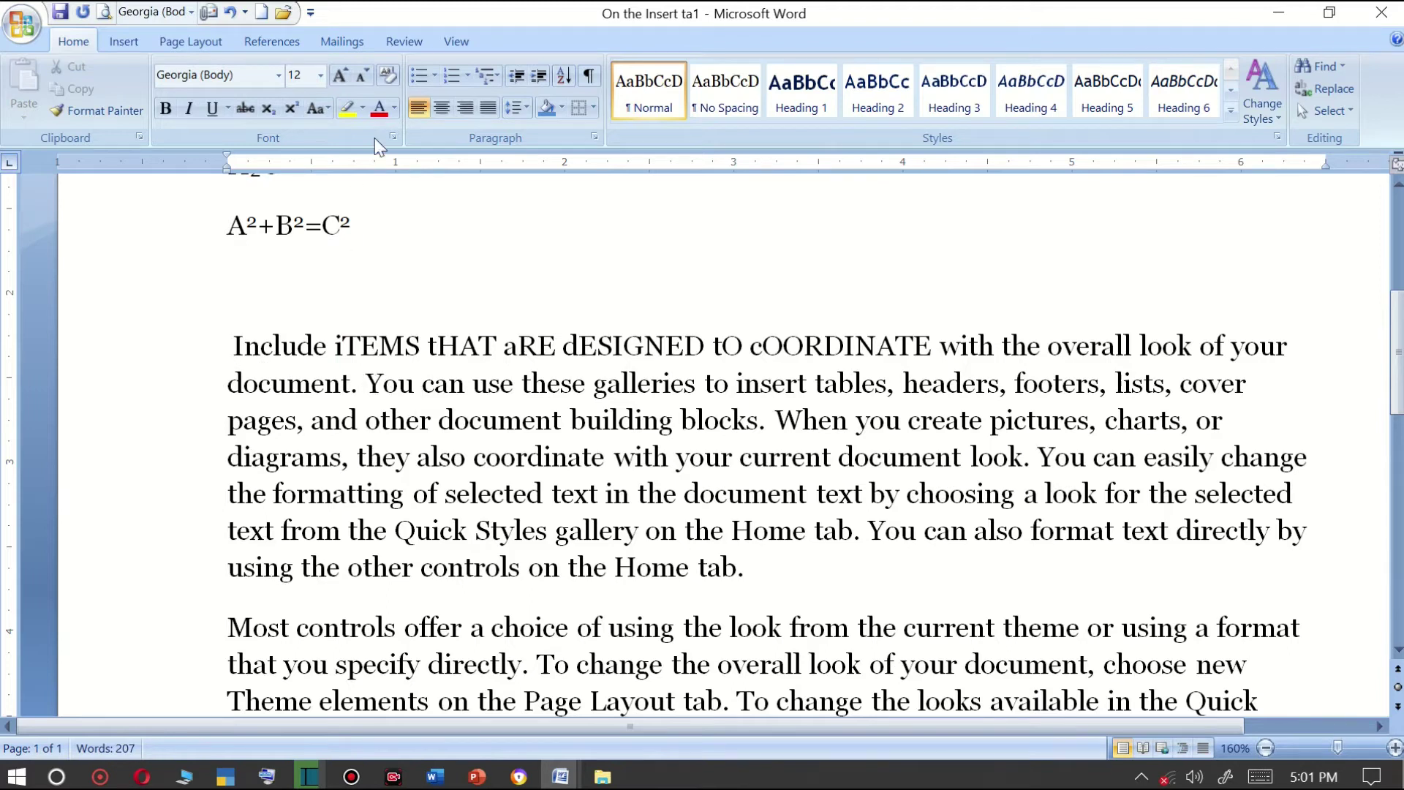
Put 'document.' on its own line and grow it to 36 pt.
click(365, 382)
key(Return)
key(shift+Home)
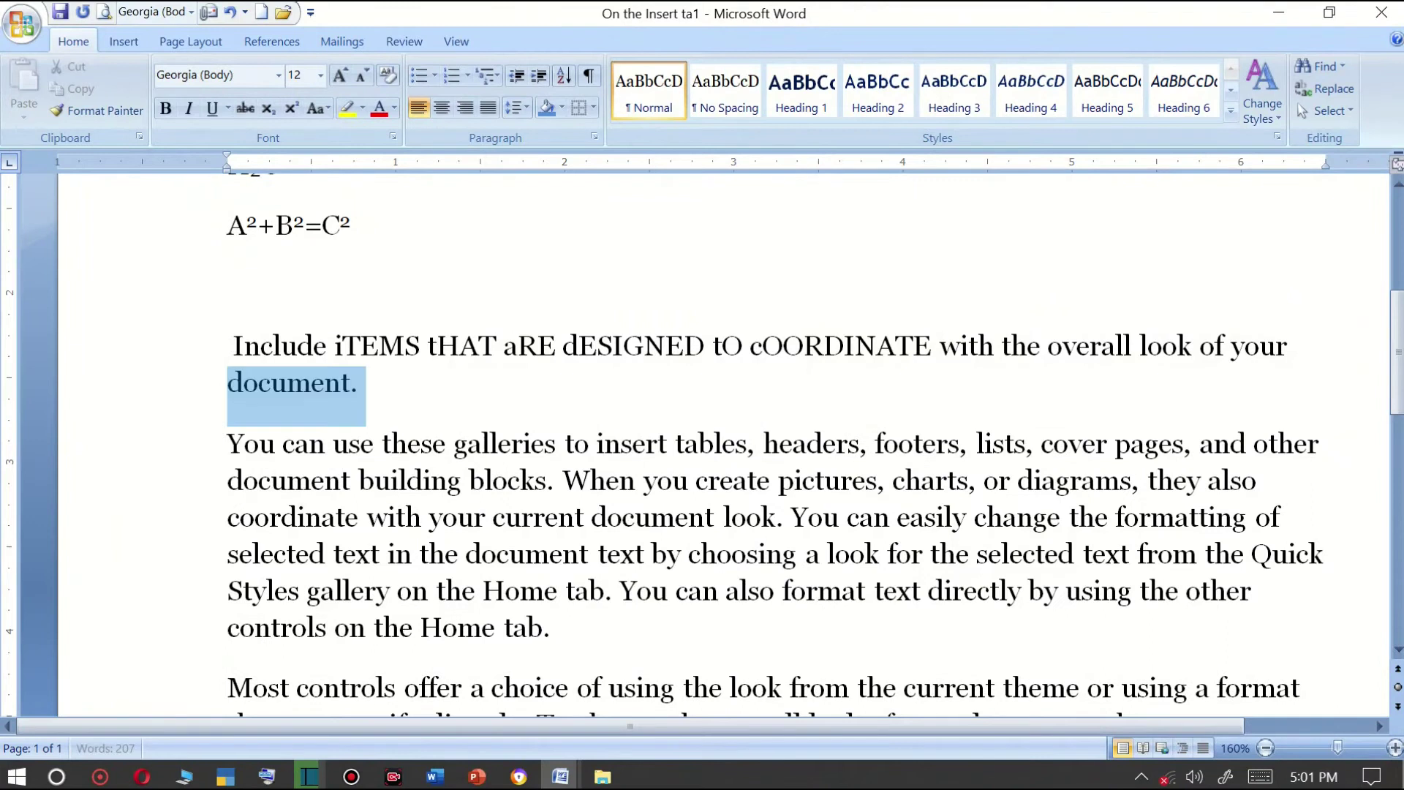
click(340, 75)
click(340, 76)
click(340, 76)
click(340, 75)
click(340, 76)
click(340, 75)
click(340, 76)
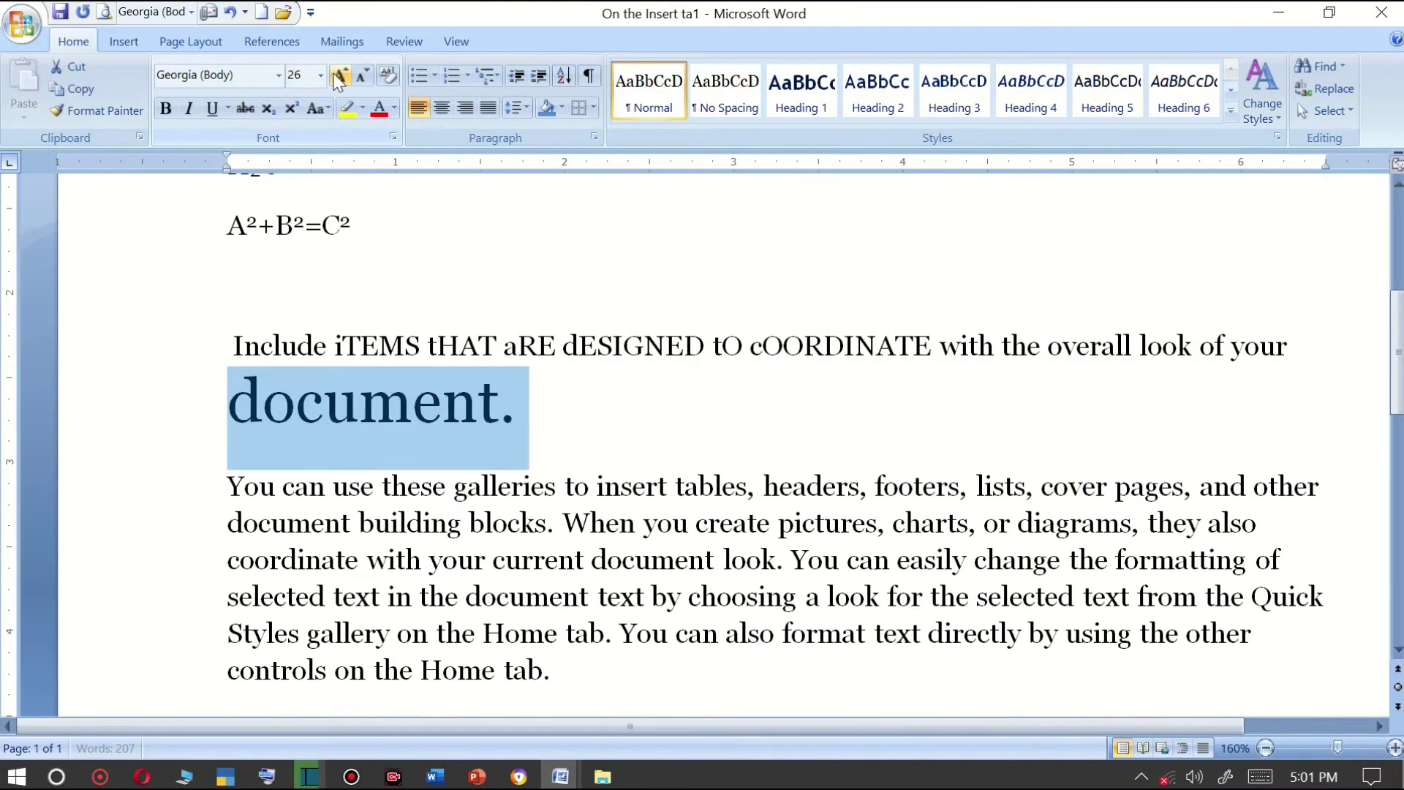
click(340, 75)
click(340, 75)
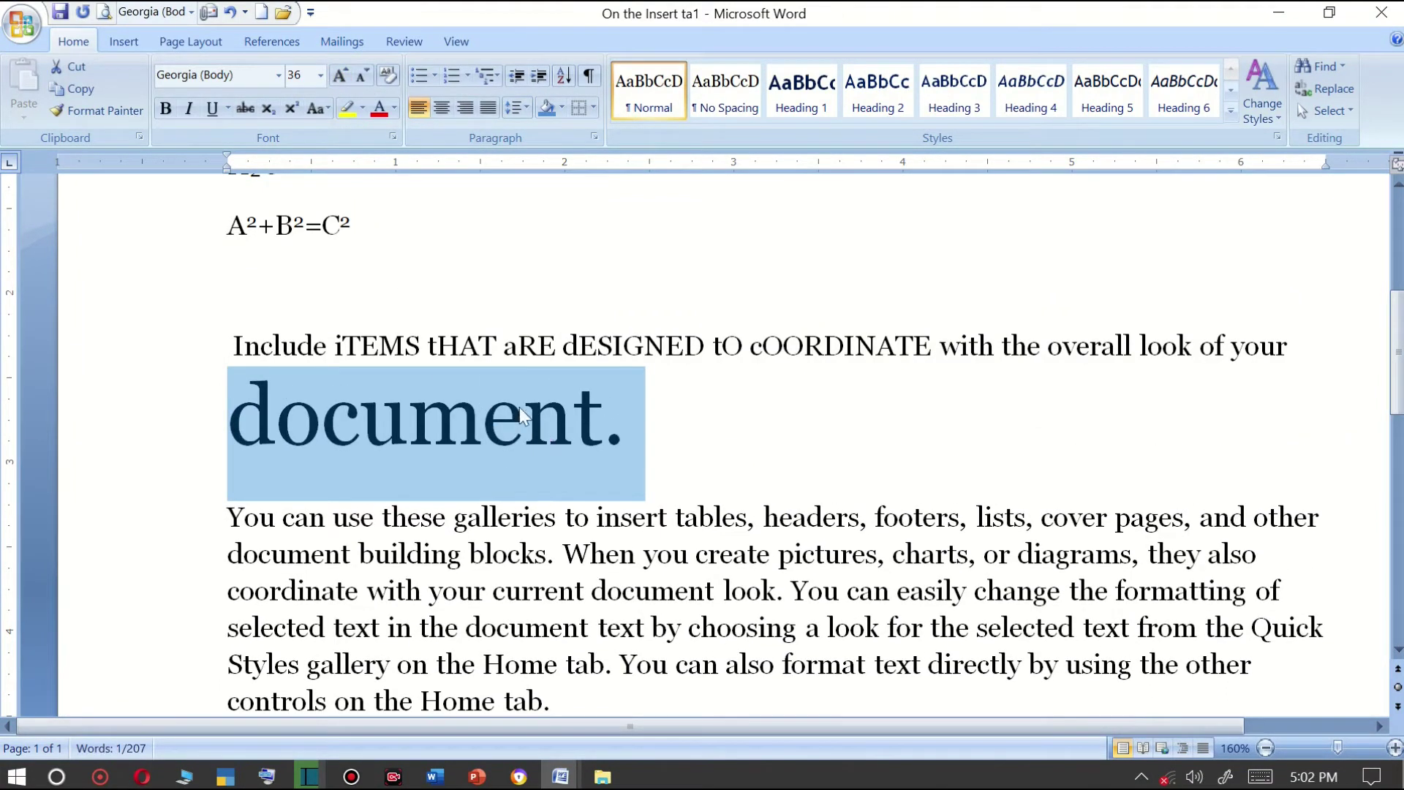
Give the 'document.' paragraph a purple highlight.
click(347, 108)
key(Left)
triple_click(626, 434)
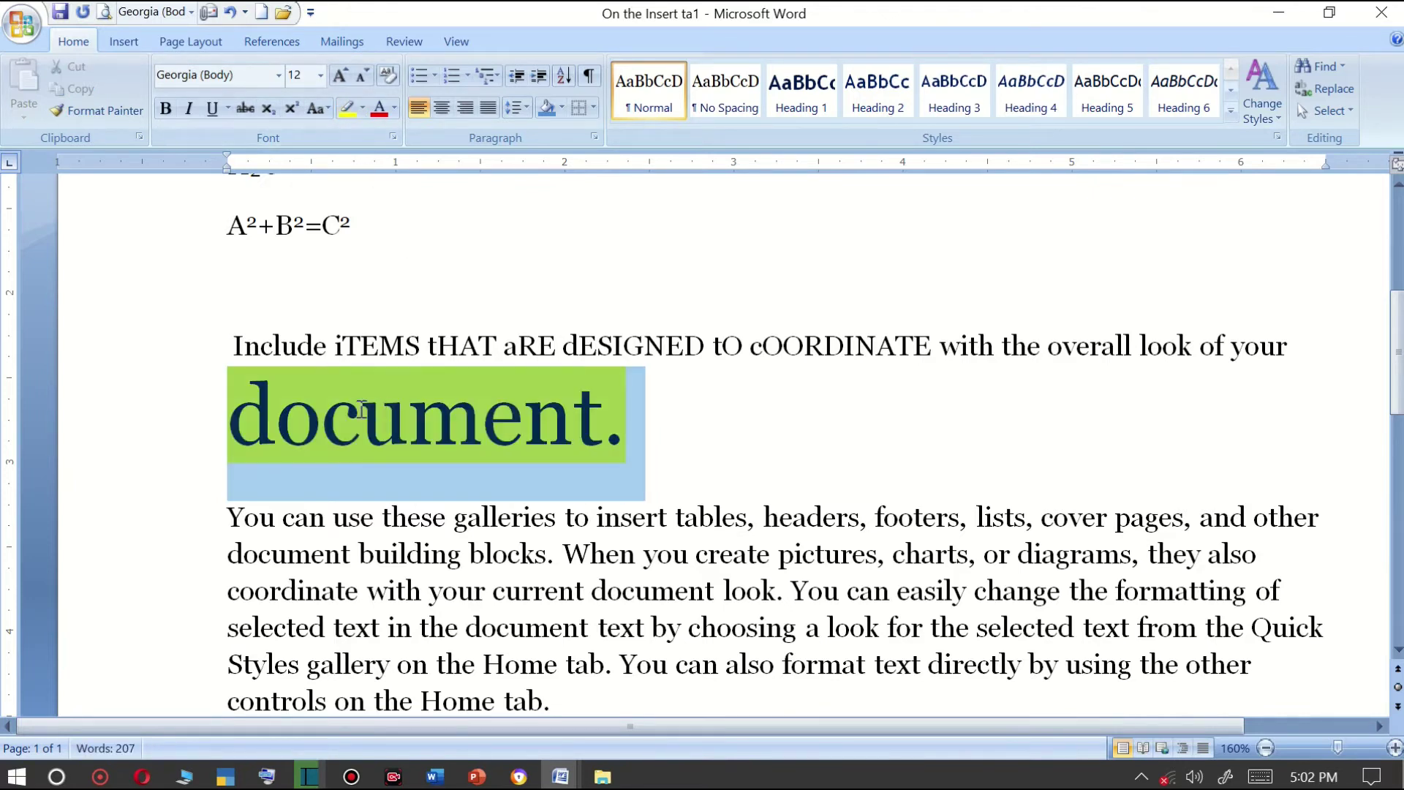
click(362, 108)
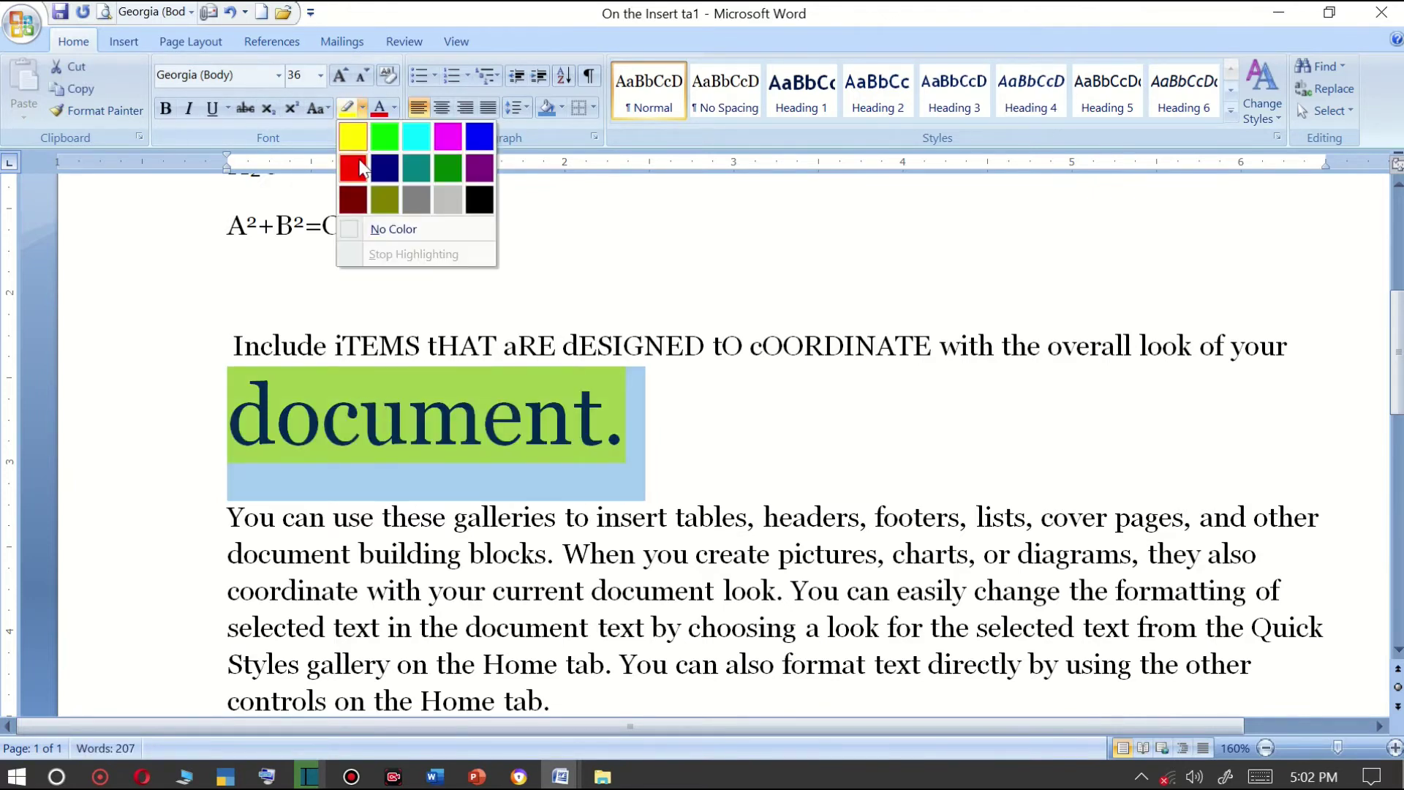
click(479, 168)
click(586, 467)
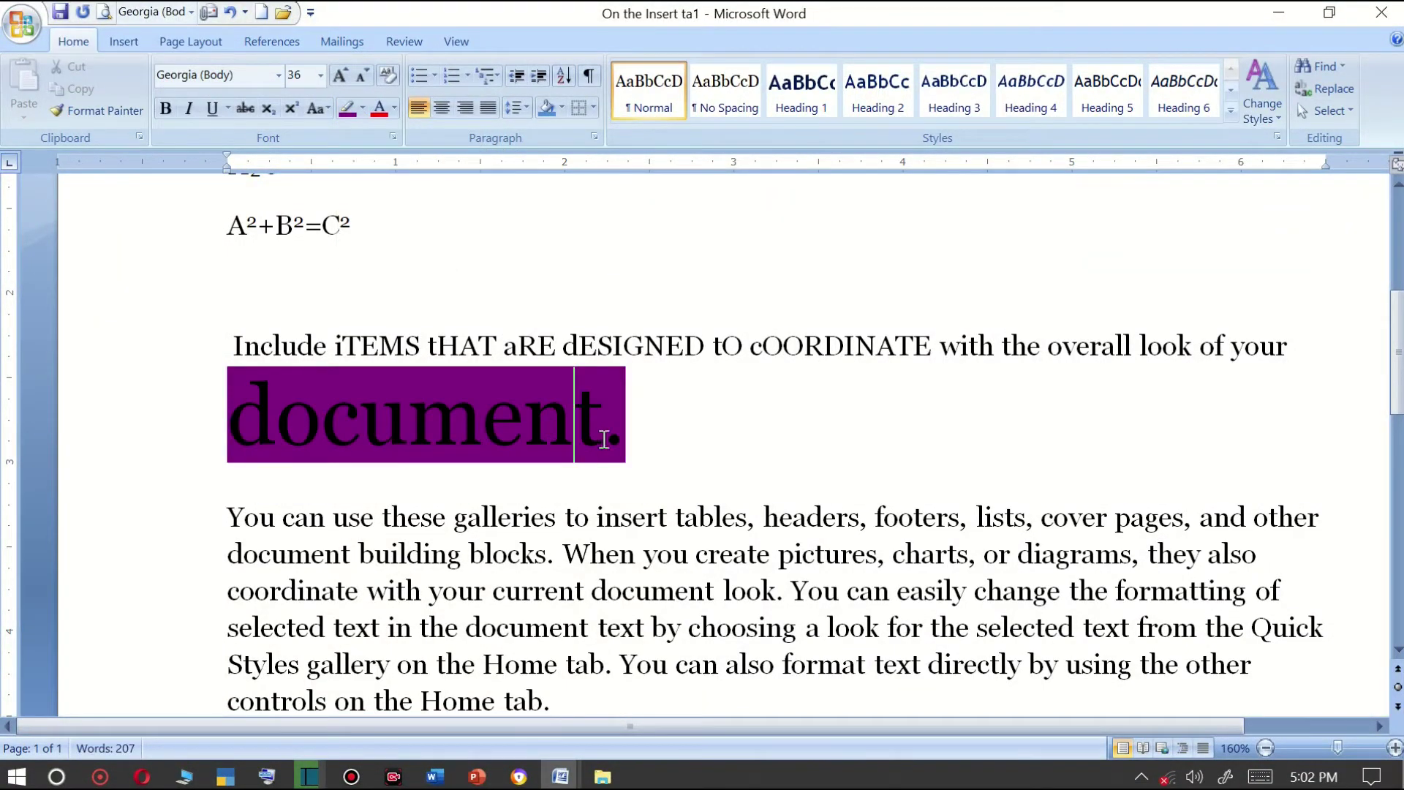
drag(603, 439, 228, 432)
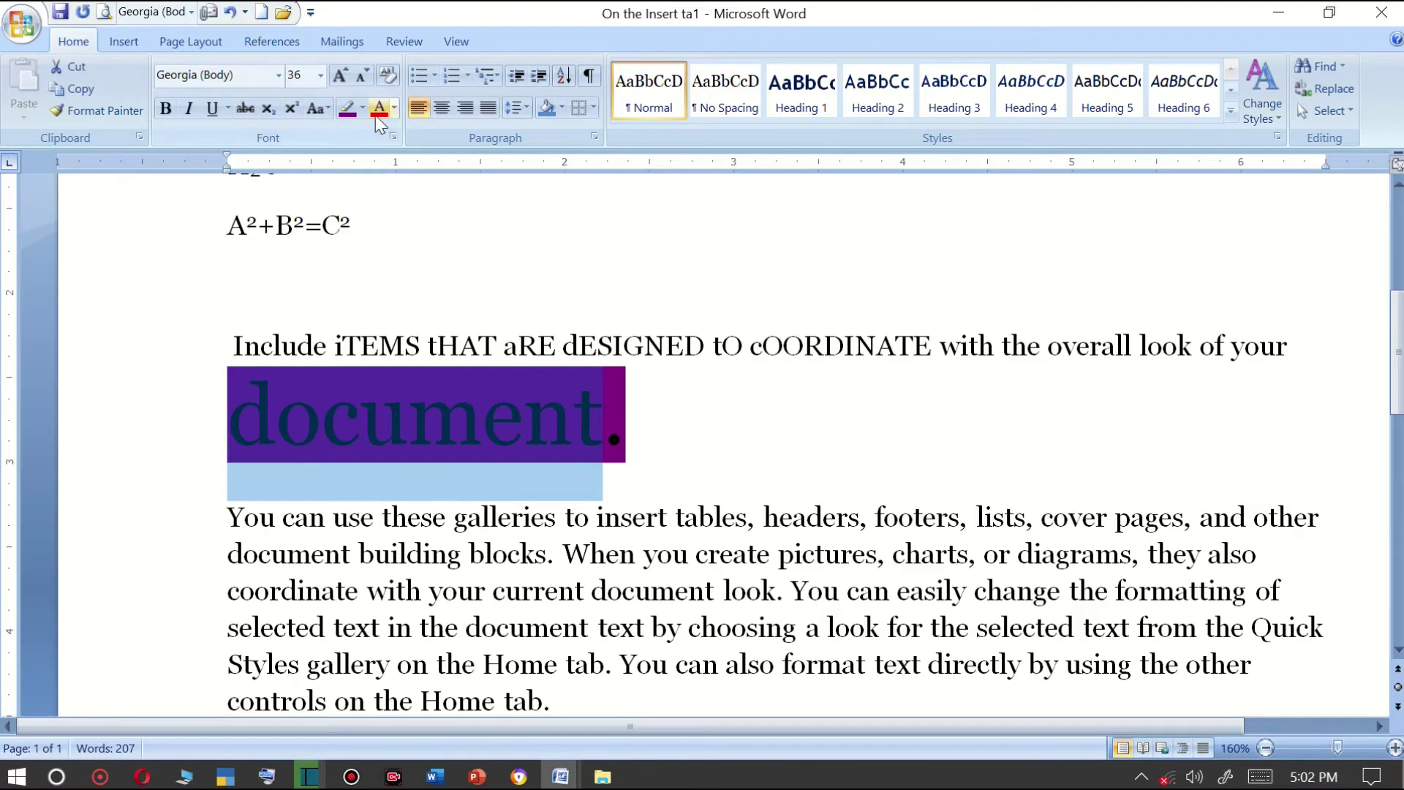
Try red, dark blue and then magenta as the font colour of 'document'.
click(393, 109)
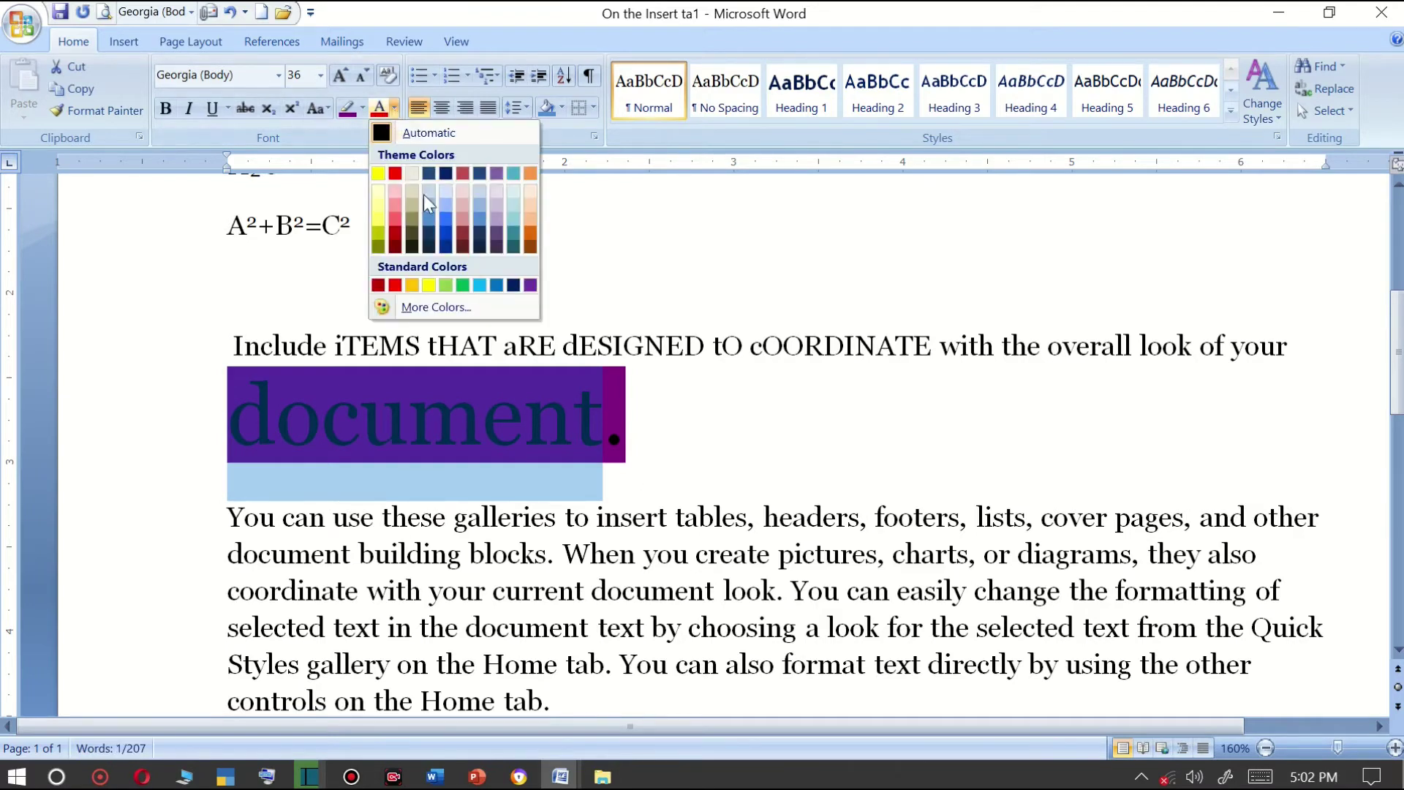
click(395, 285)
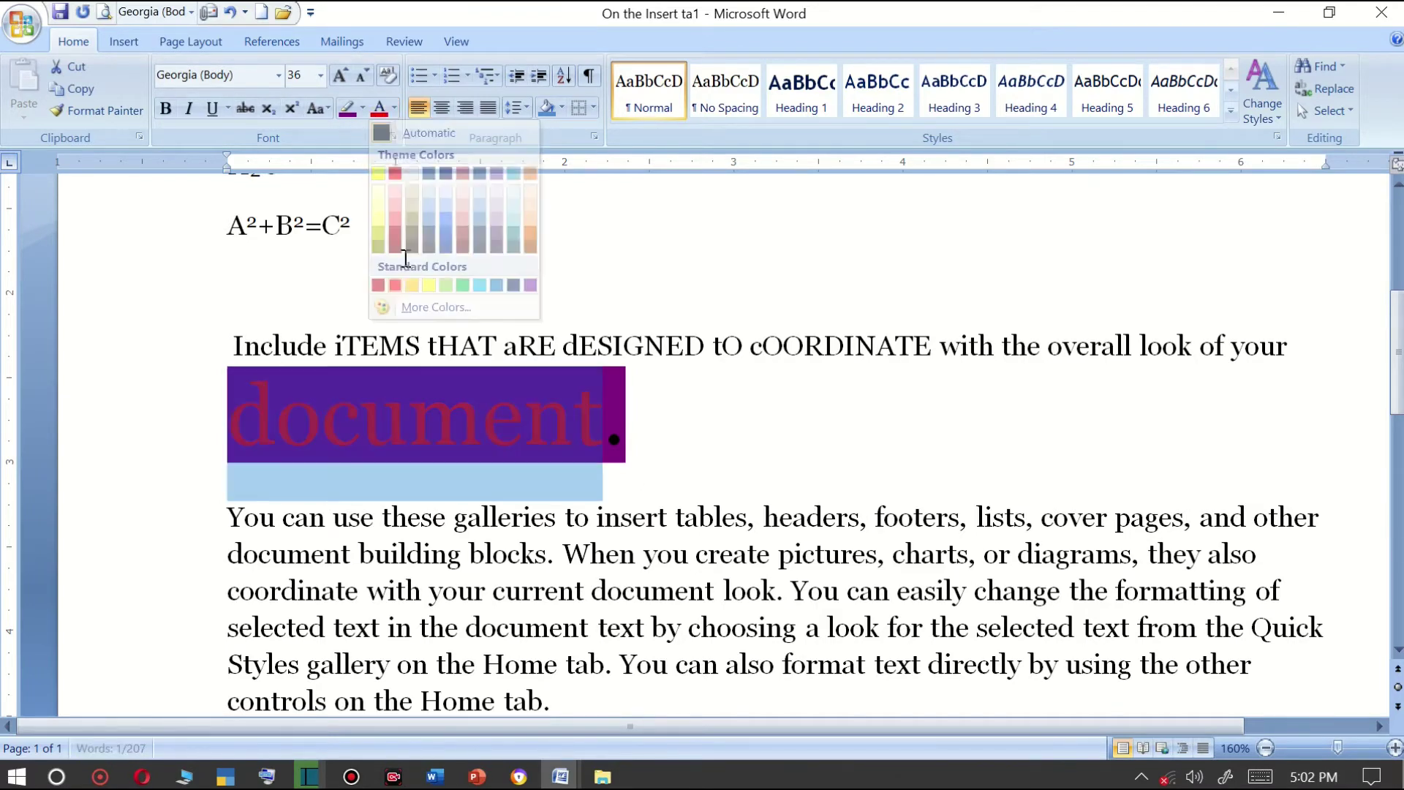
click(395, 109)
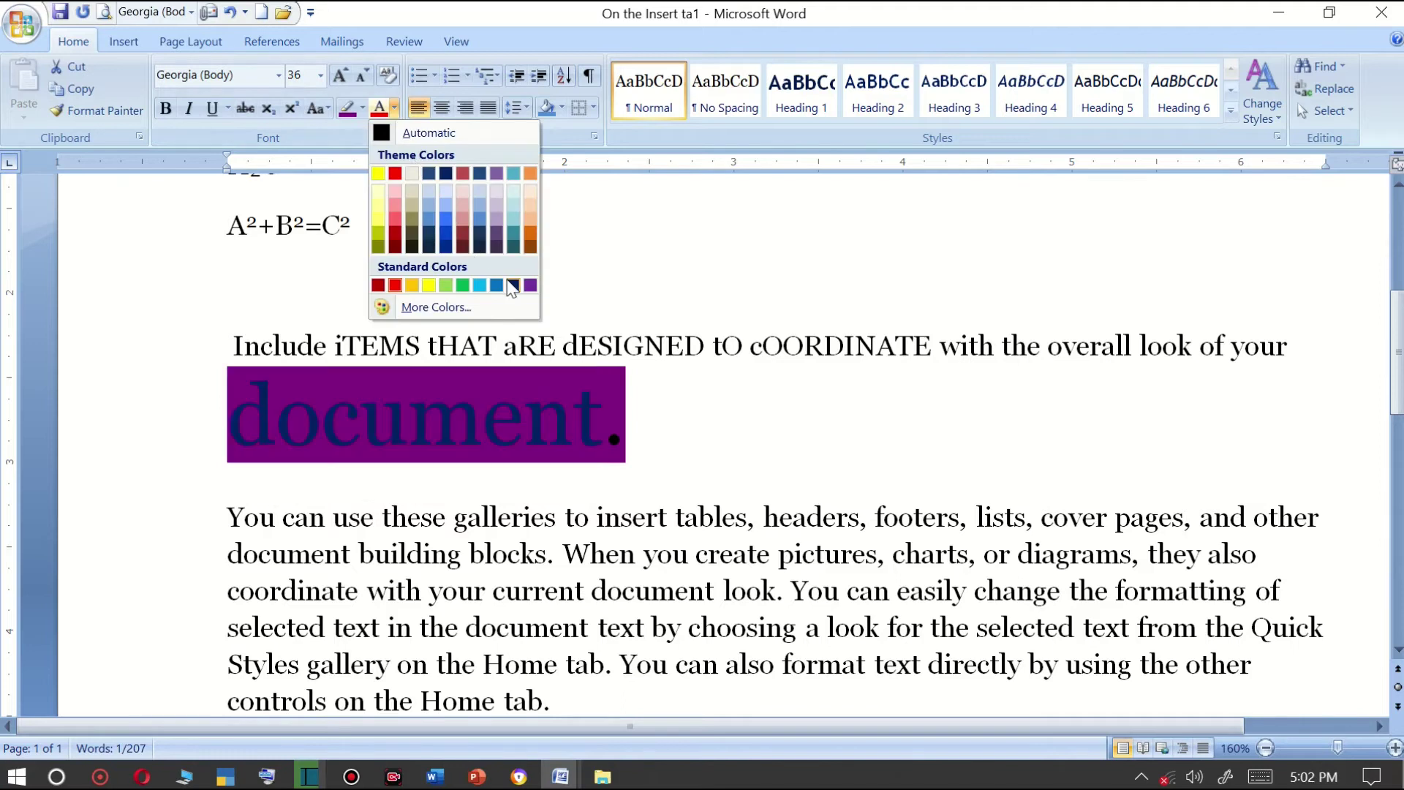
click(513, 235)
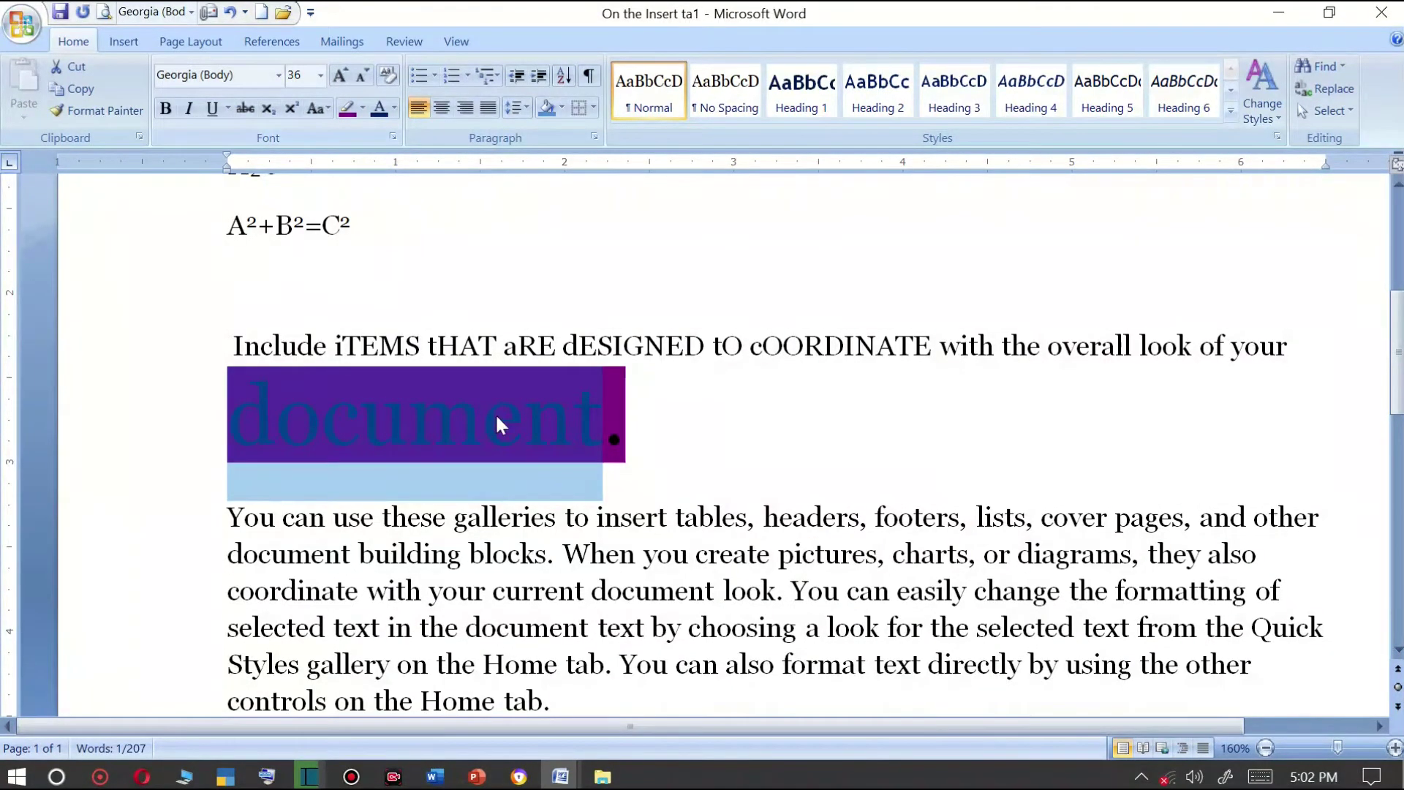
mouse_move(599, 413)
mouse_down()
mouse_move(365, 400)
mouse_move(263, 369)
mouse_up()
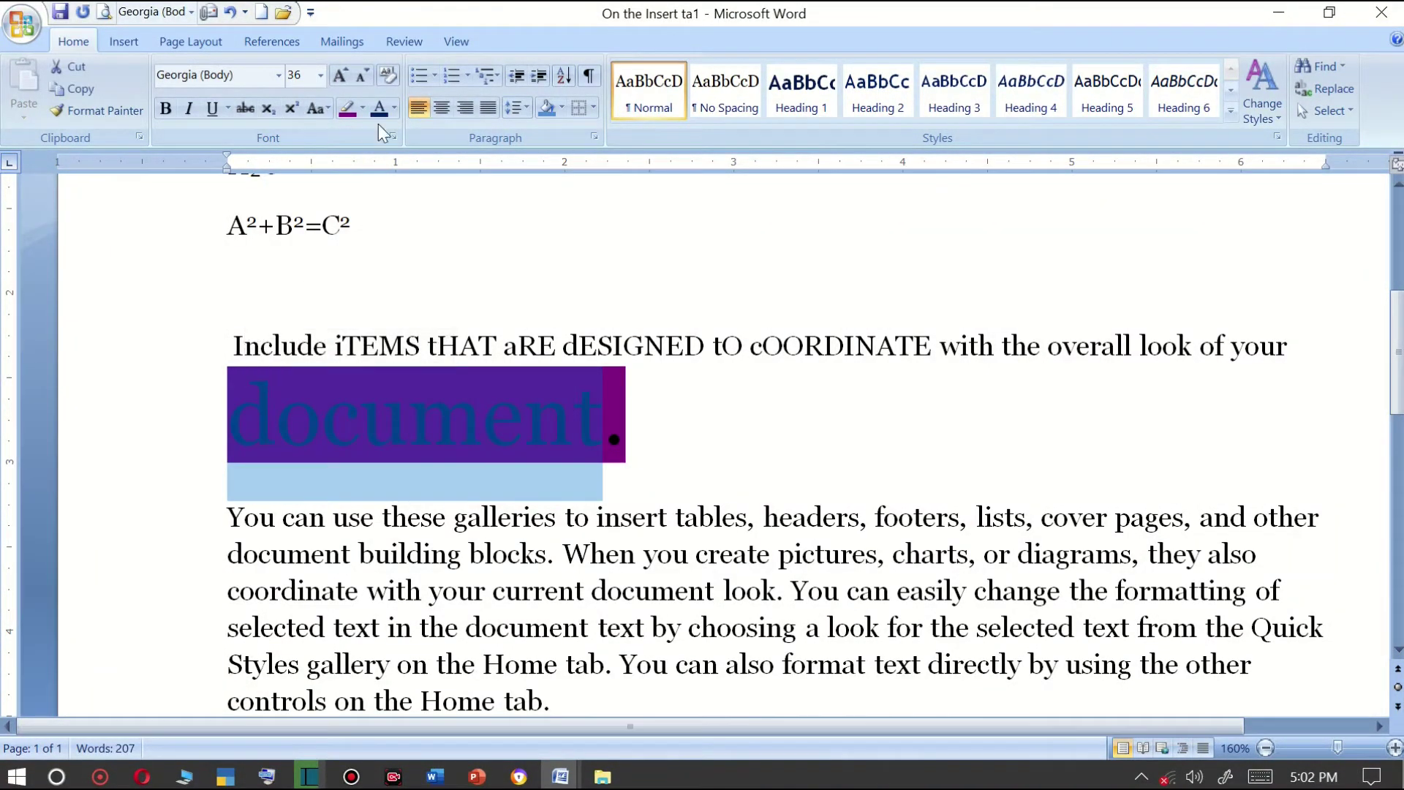
click(393, 107)
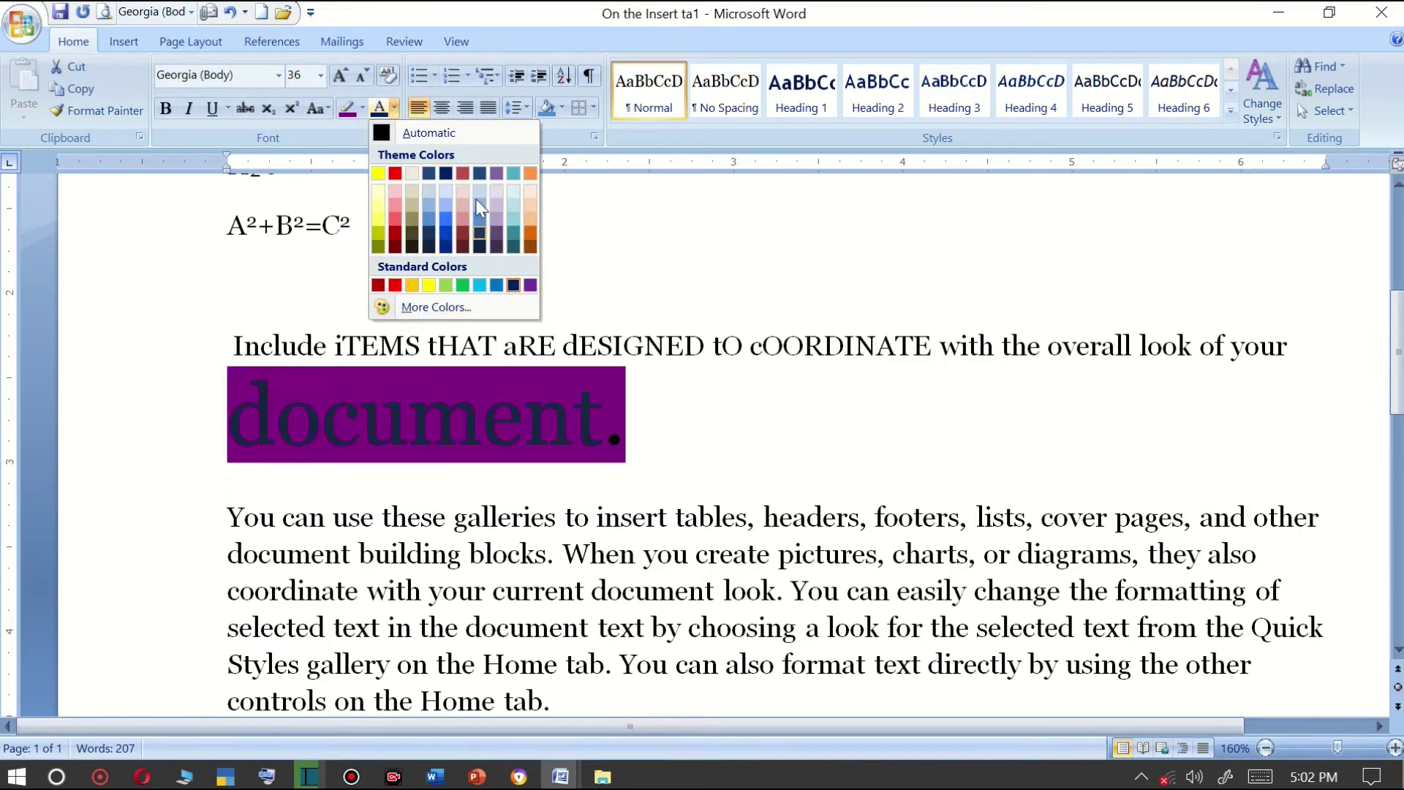
click(428, 307)
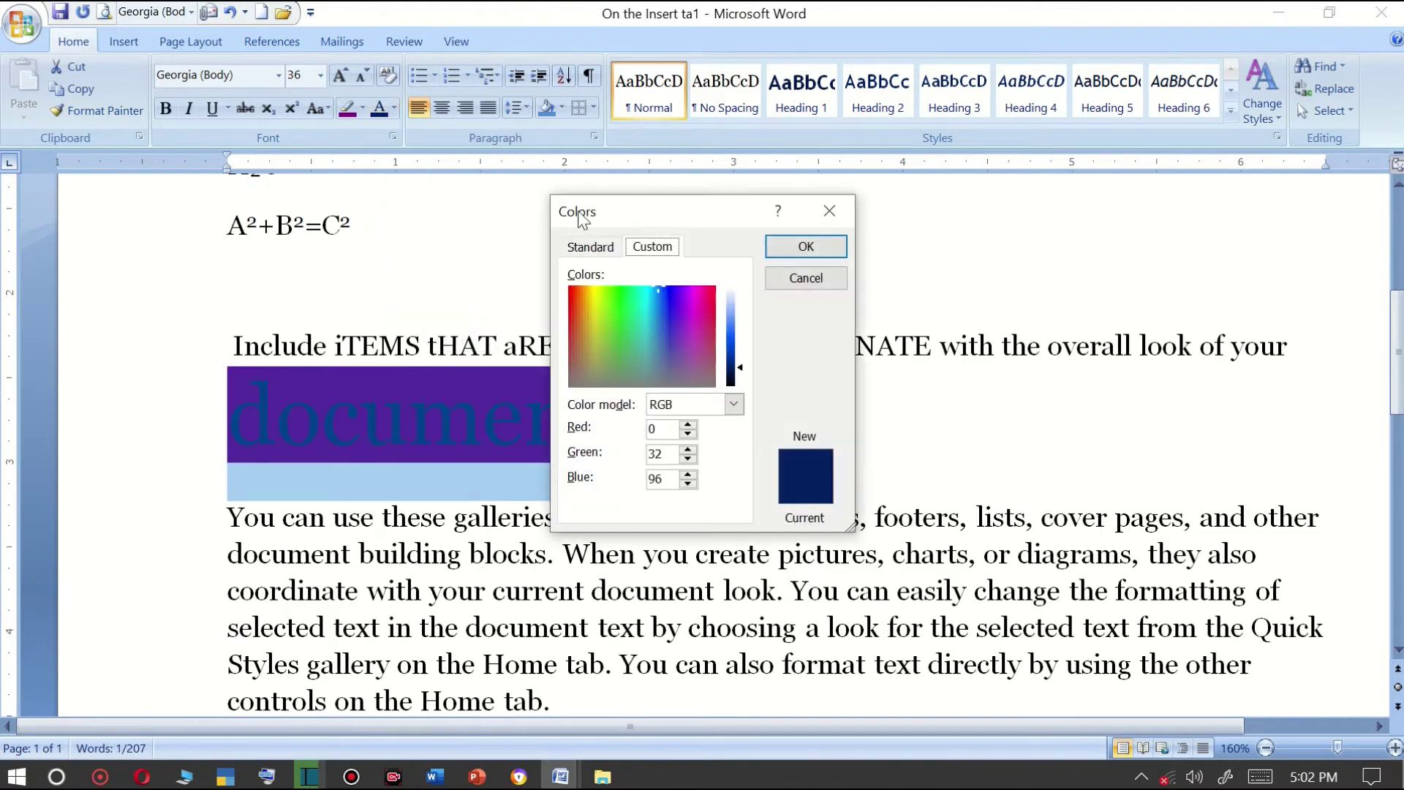
mouse_move(592, 191)
mouse_down()
mouse_move(656, 195)
mouse_move(775, 151)
mouse_up()
click(773, 197)
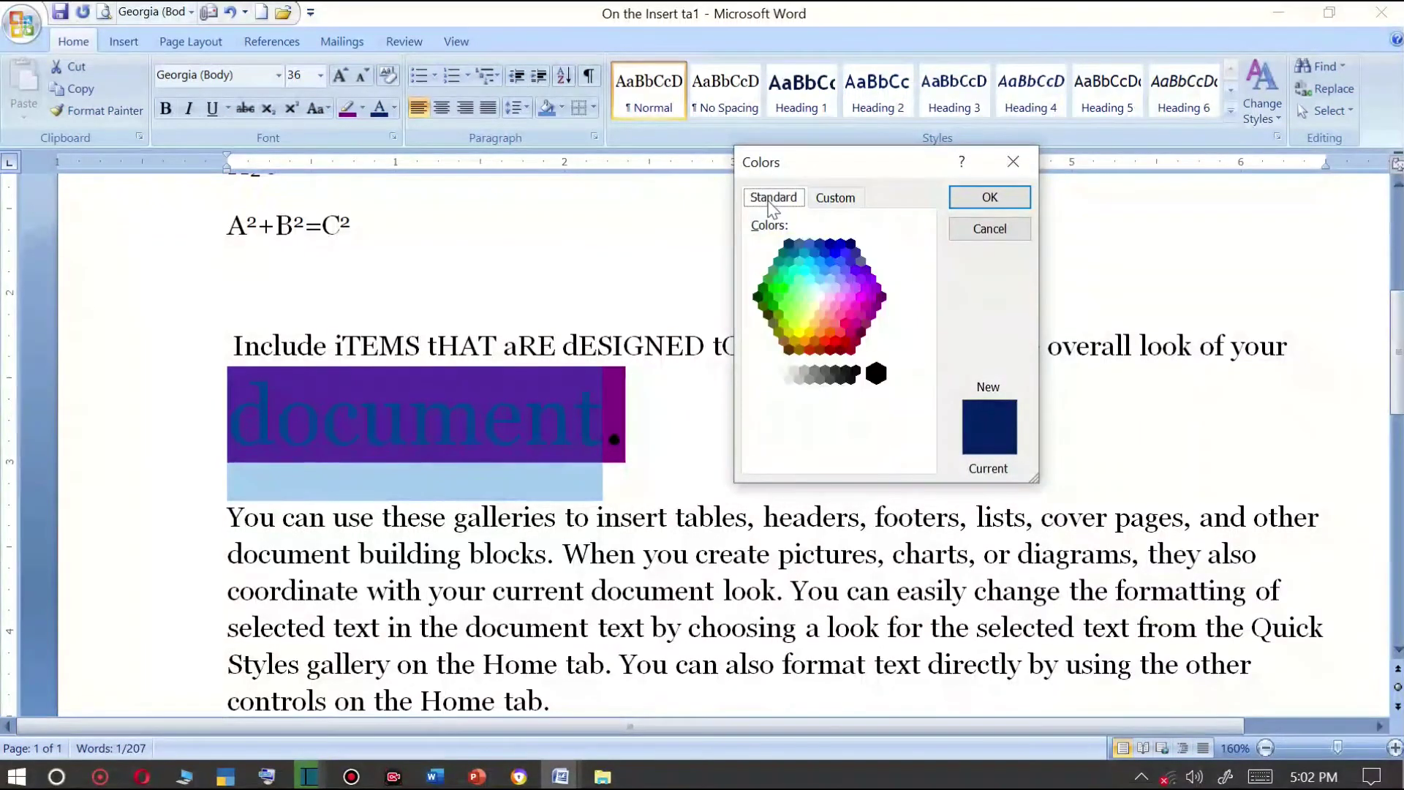
click(852, 298)
click(862, 296)
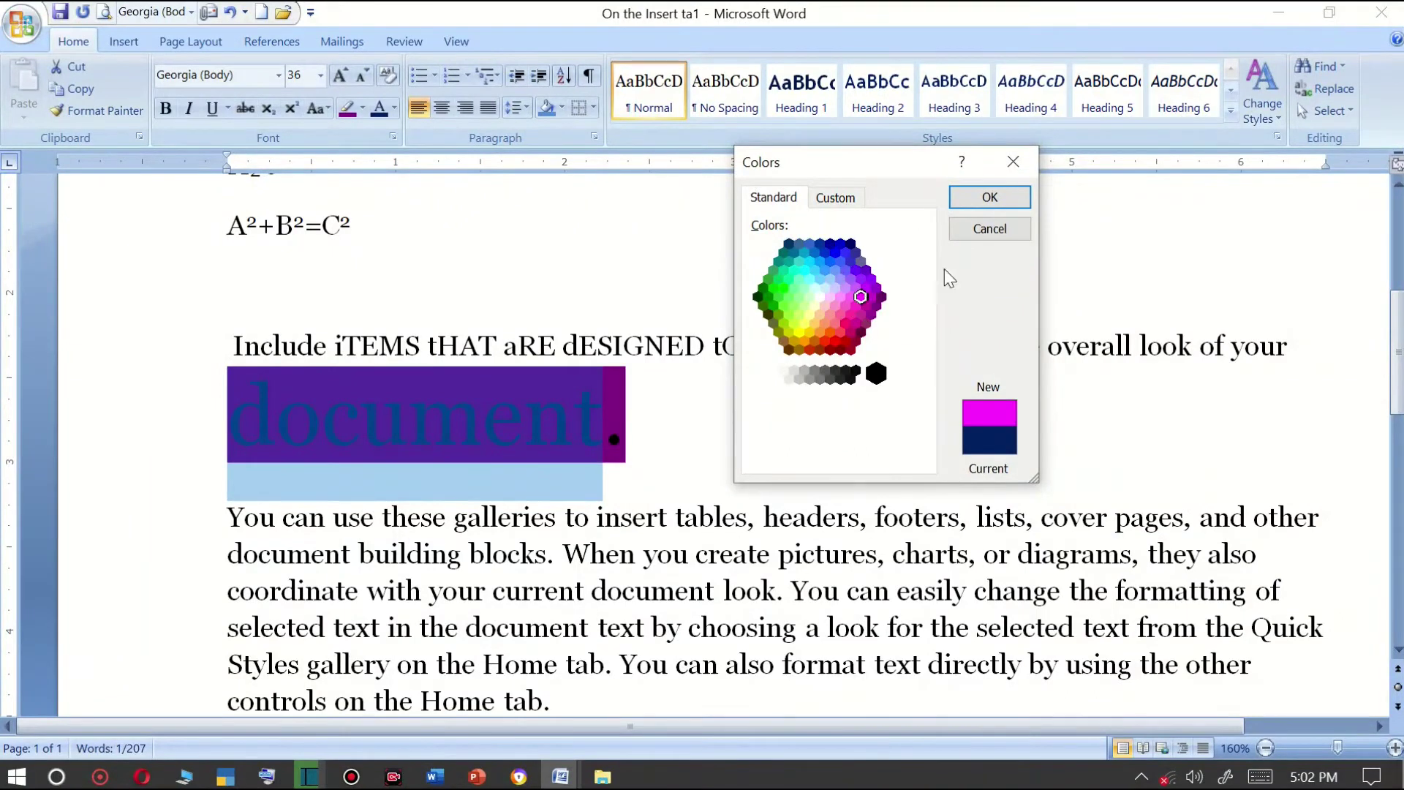
click(962, 197)
click(492, 400)
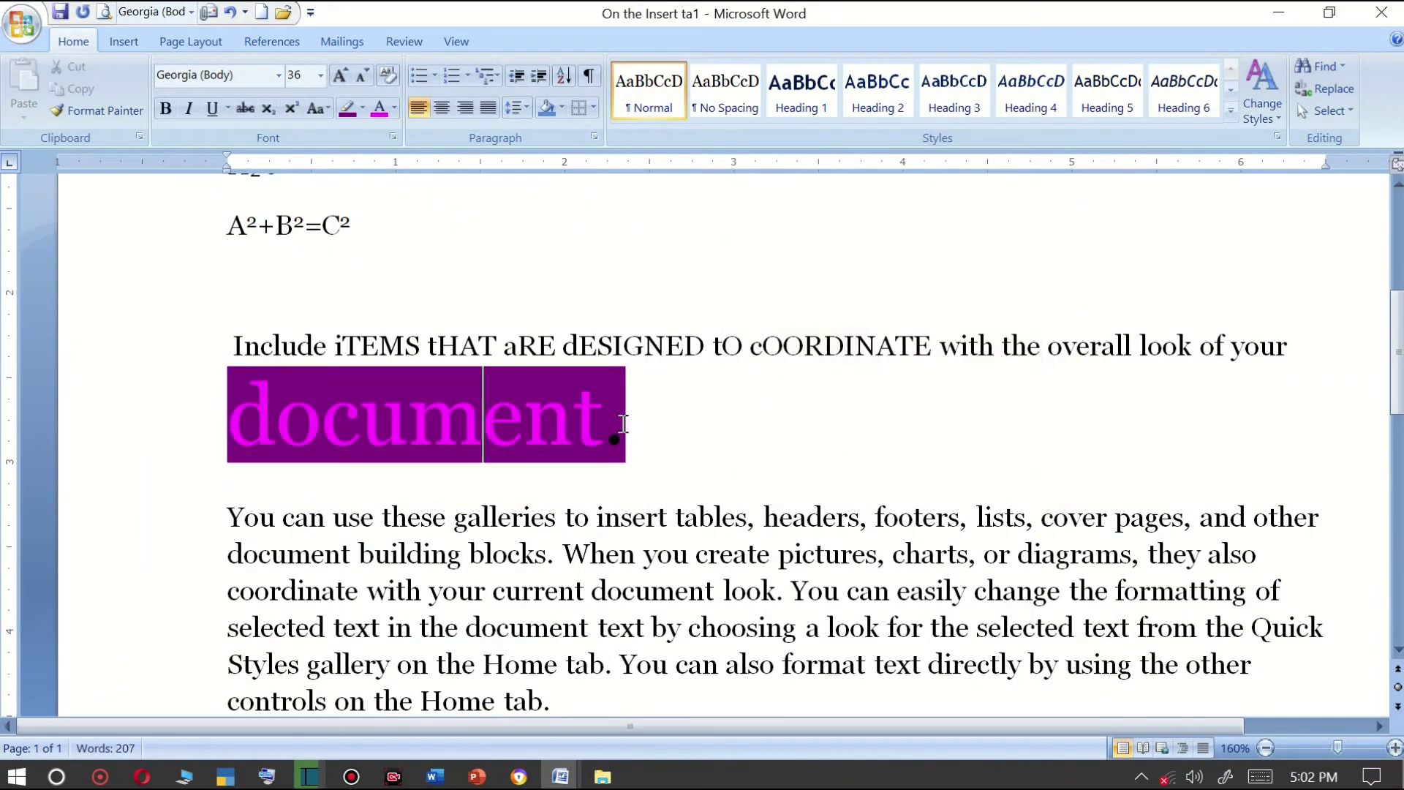
drag(603, 410, 228, 401)
Set 'document' to a custom cyan font colour (RGB 14, 220, 236).
click(394, 108)
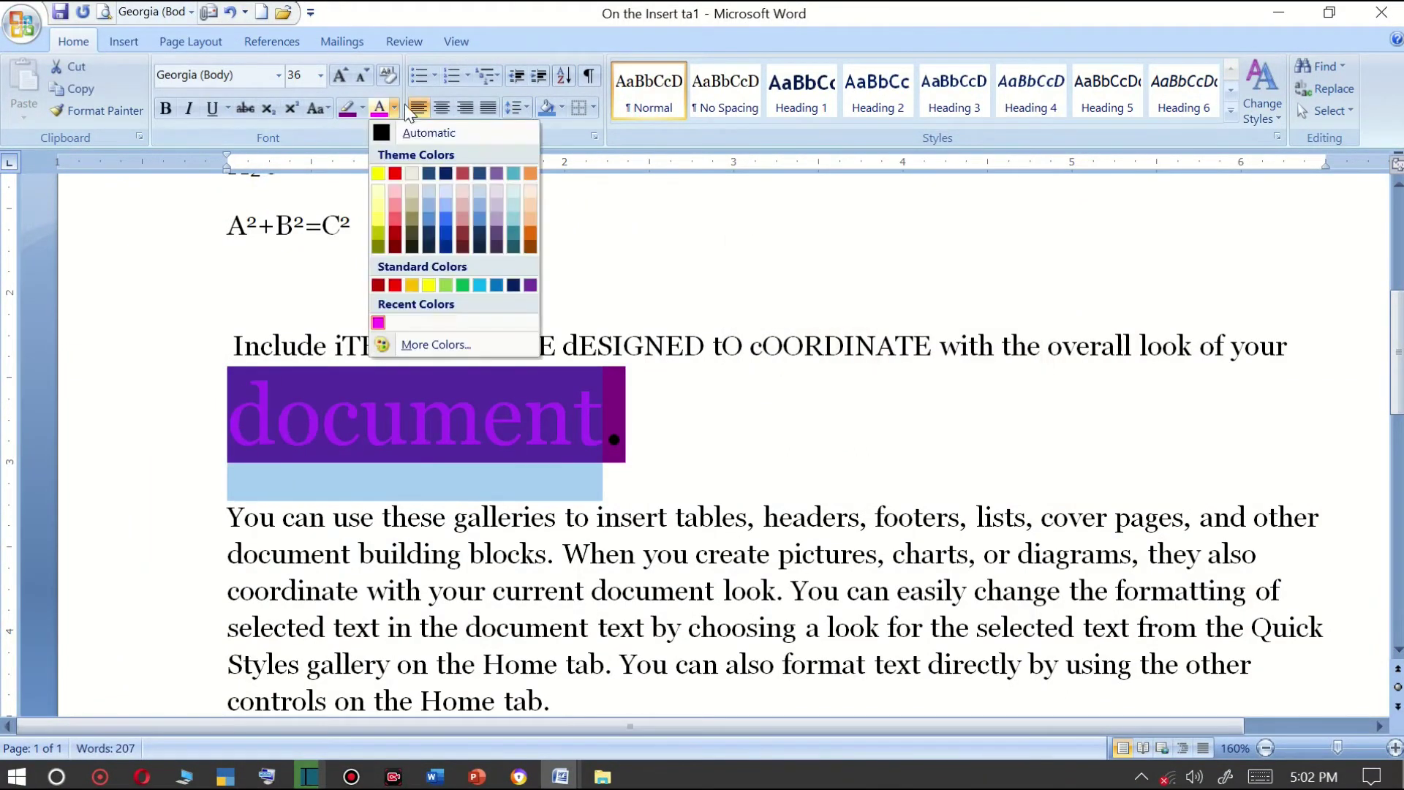
click(470, 346)
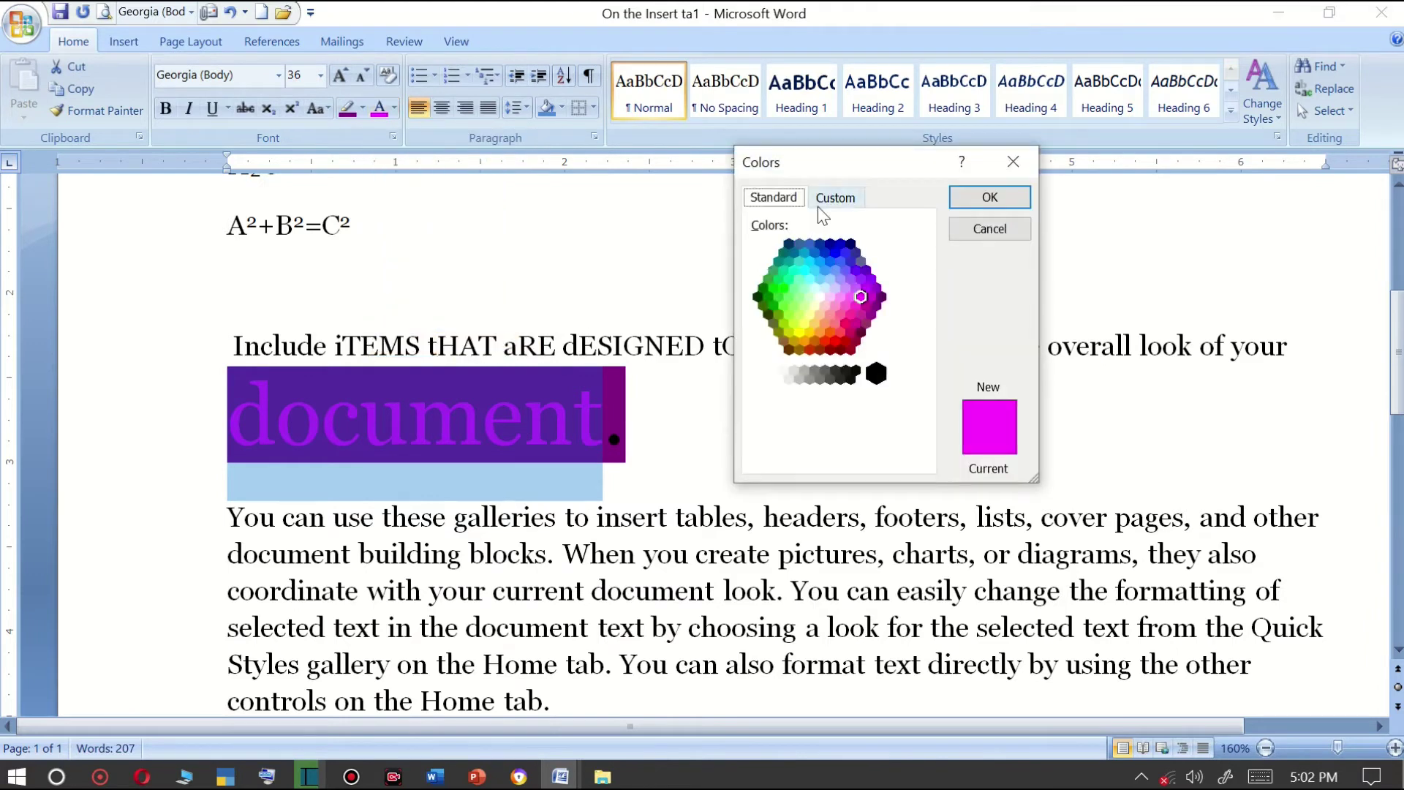
click(819, 204)
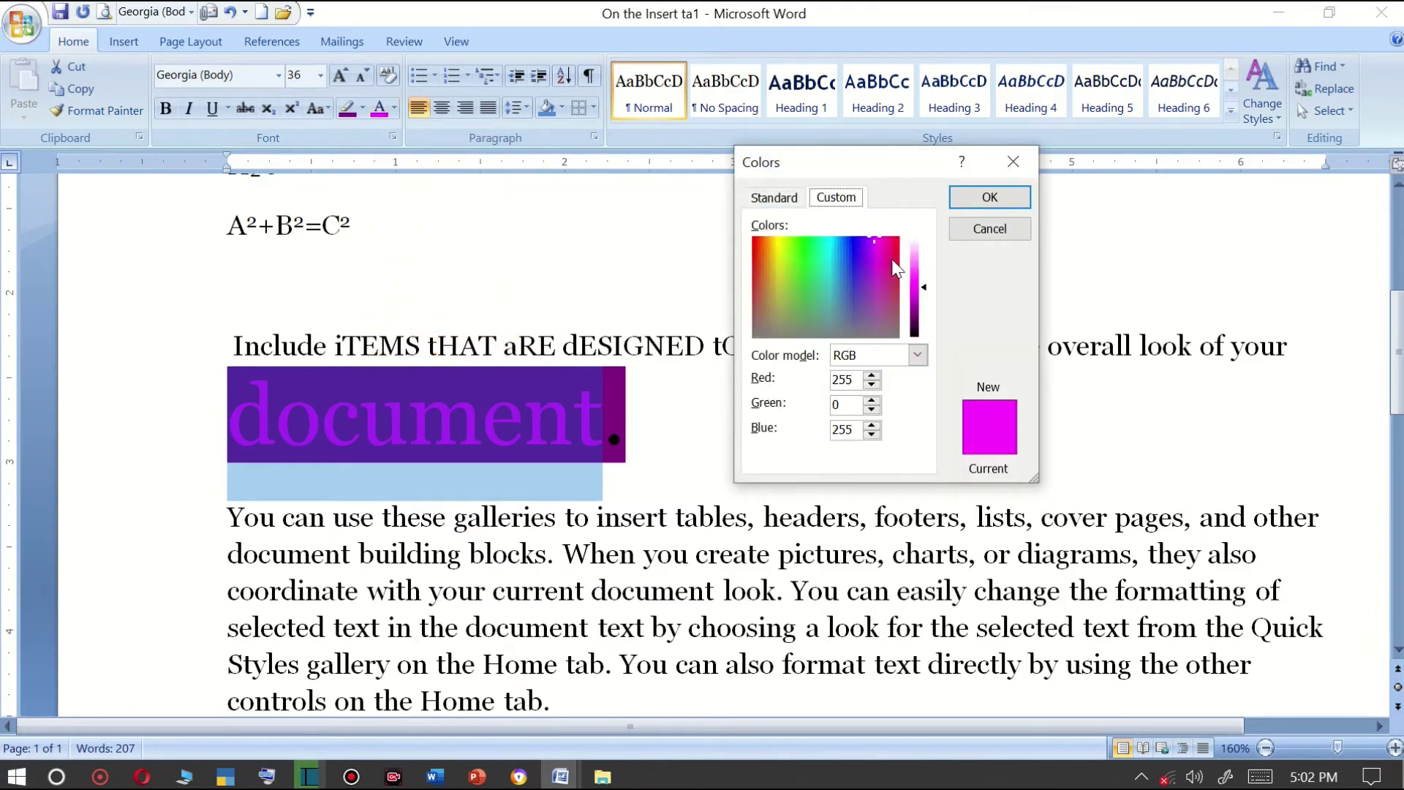
click(828, 247)
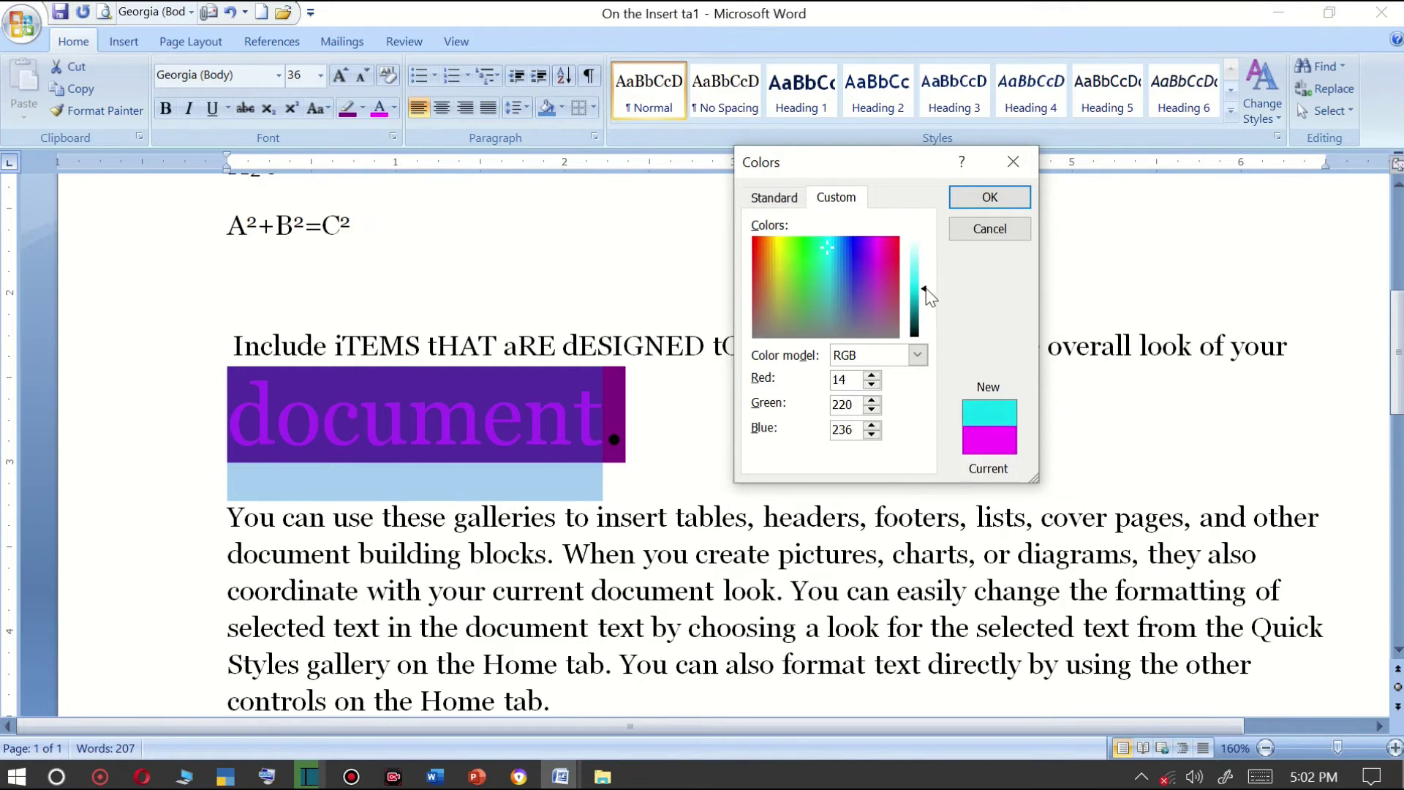
click(1004, 195)
click(594, 437)
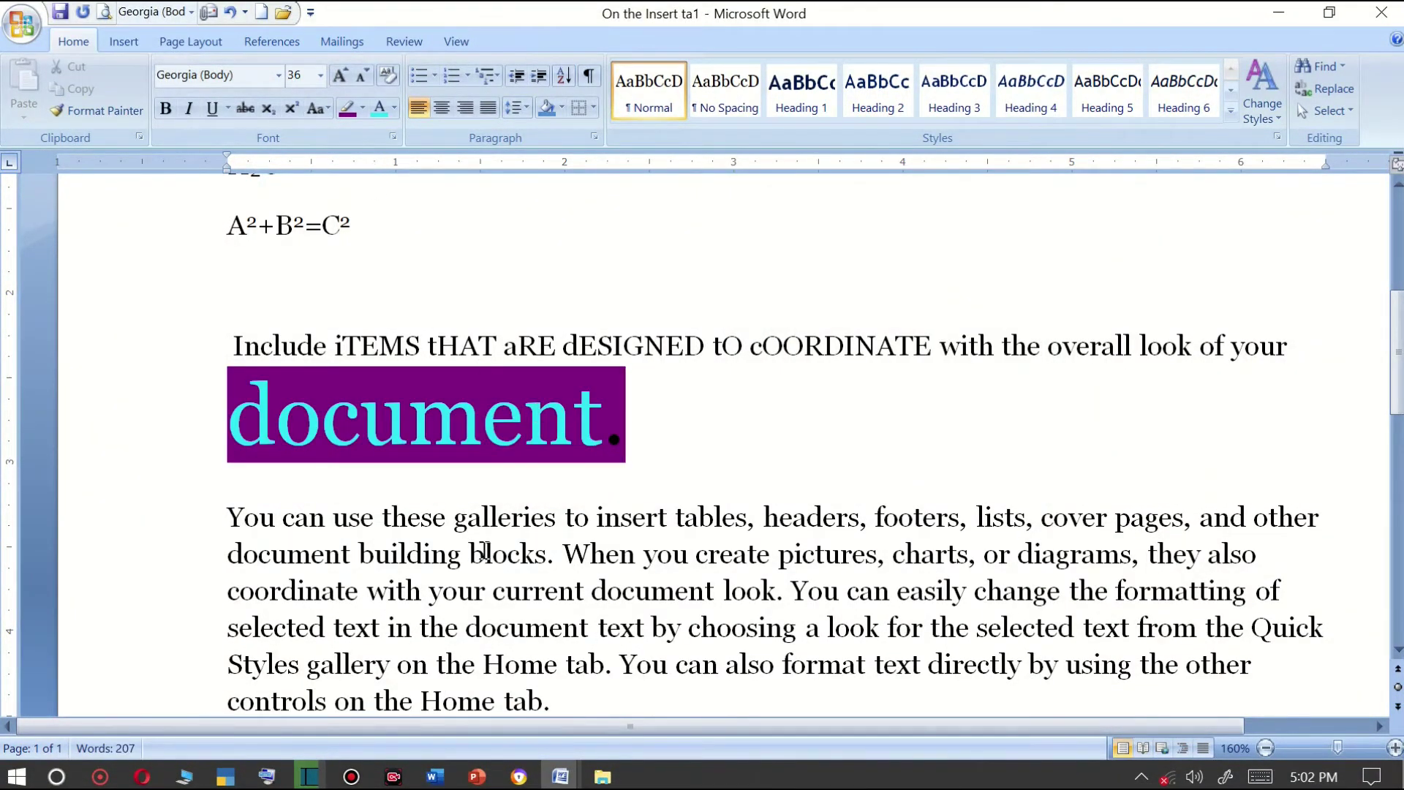
drag(334, 520, 262, 532)
Break the line before 'use' so 'You can' stands on its own line.
click(333, 519)
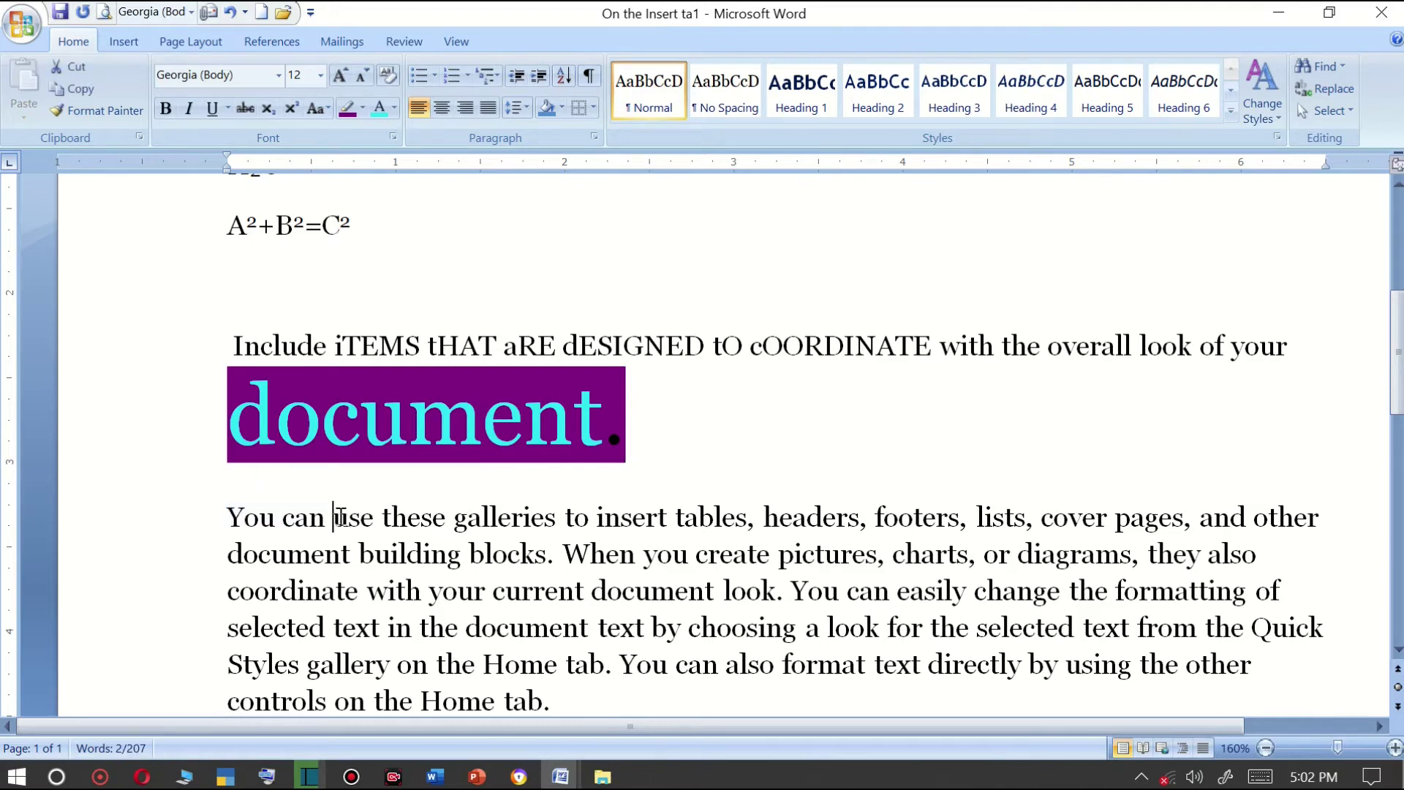
key(Return)
drag(343, 519, 227, 518)
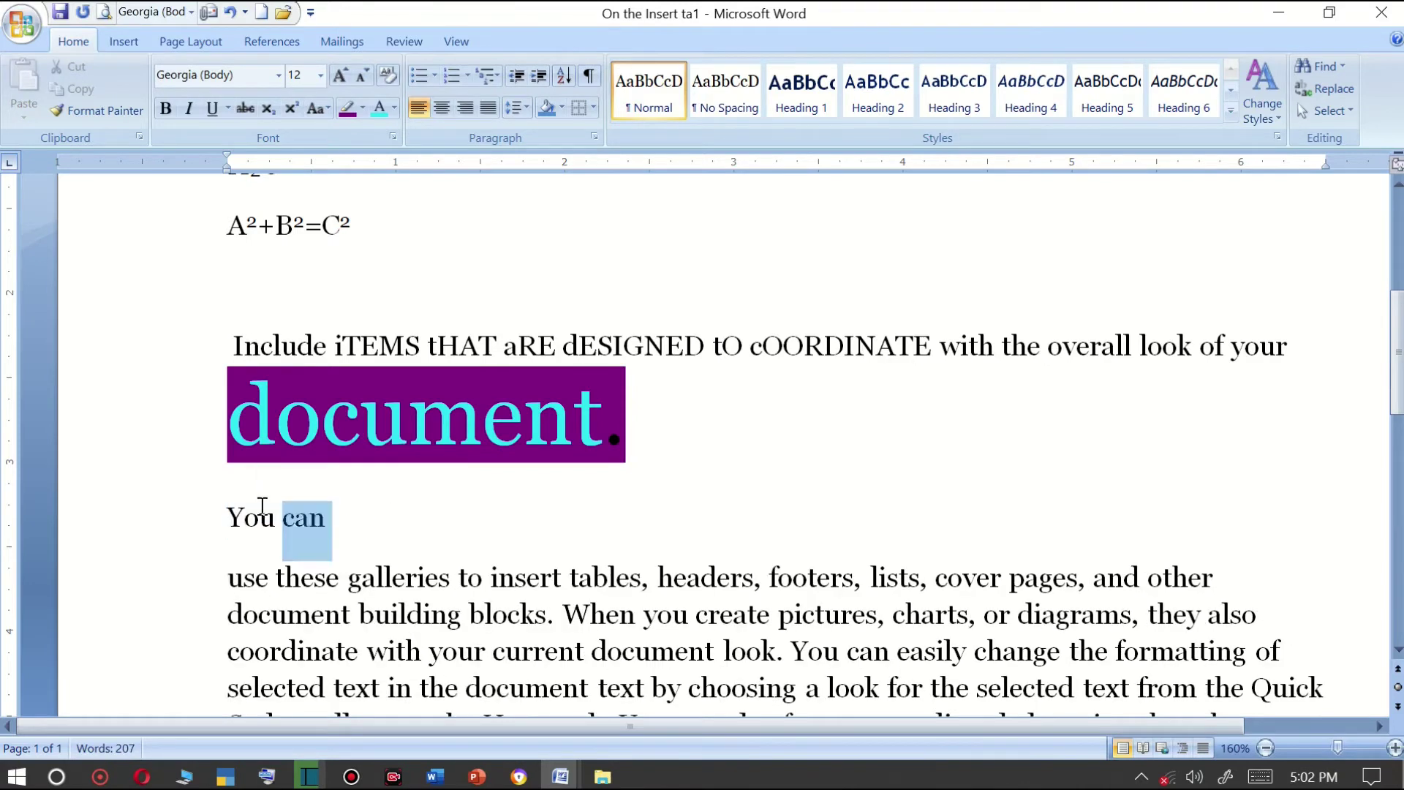
scroll(428, 213, up, 5)
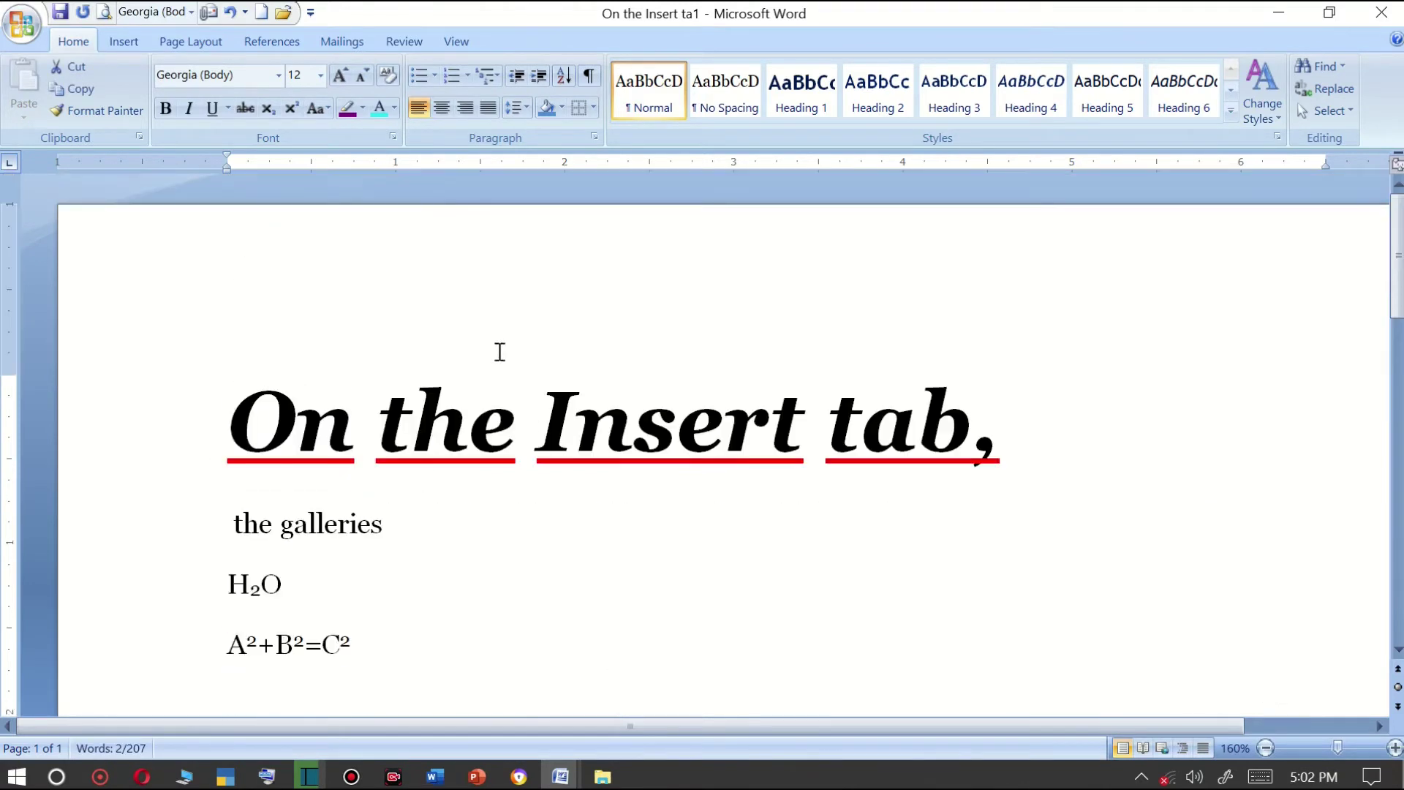
Clear the title's bold italic formatting and enlarge it to 22 pt.
triple_click(285, 417)
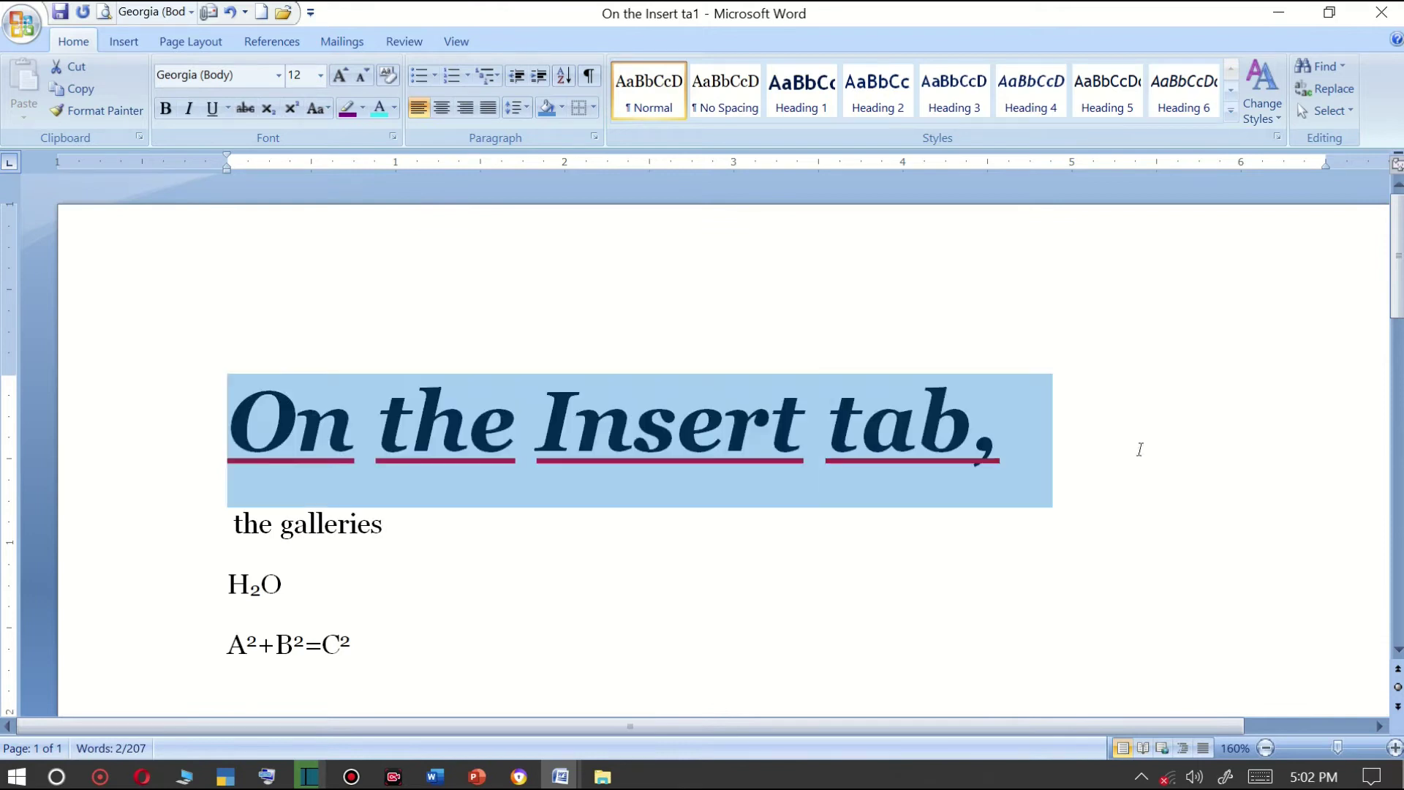
click(391, 73)
drag(403, 395, 178, 366)
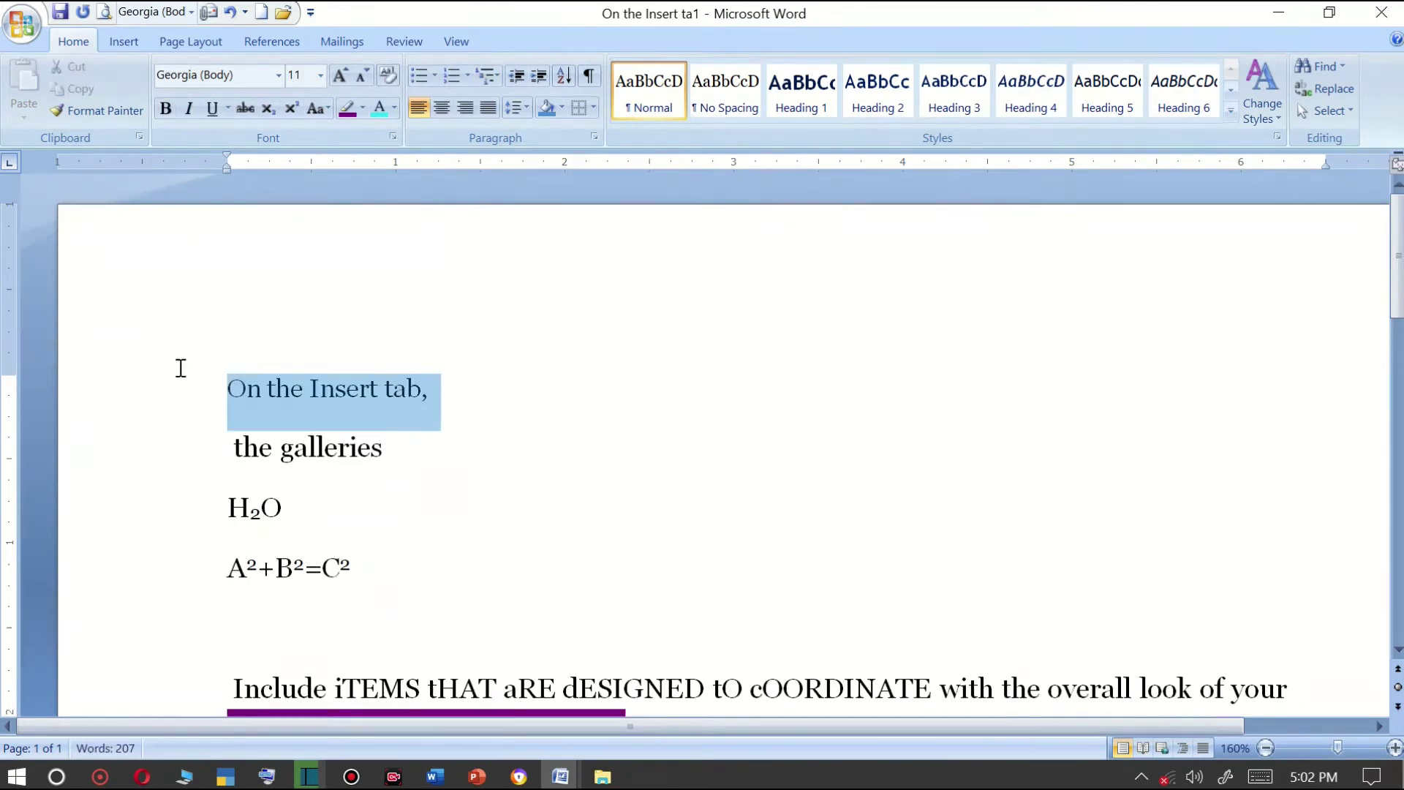
scroll(320, 279, down, 2)
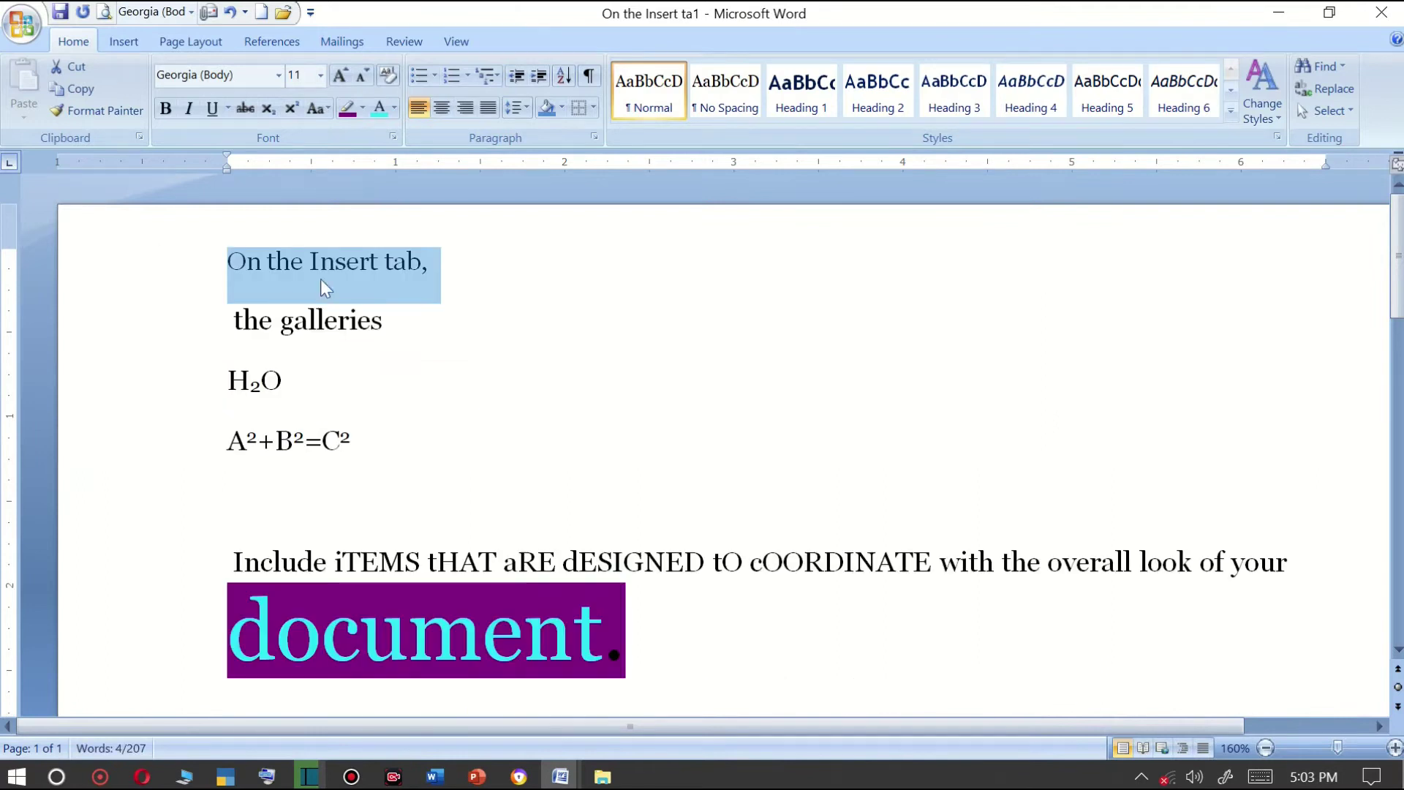
click(340, 76)
click(340, 76)
click(340, 76)
click(340, 75)
click(340, 76)
click(340, 75)
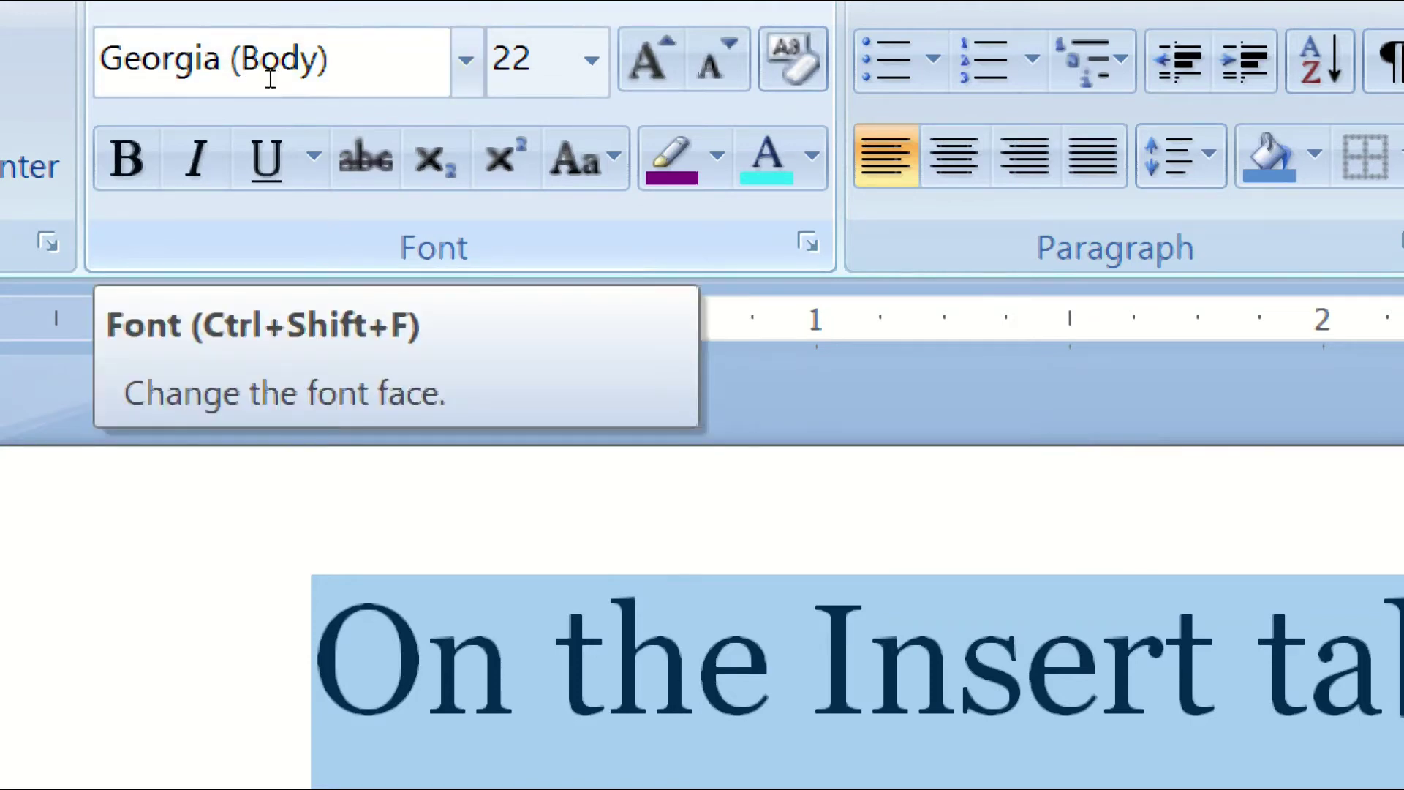
Set the title 'On the Insert tab,' in Sitka Text and add an empty line below.
click(284, 74)
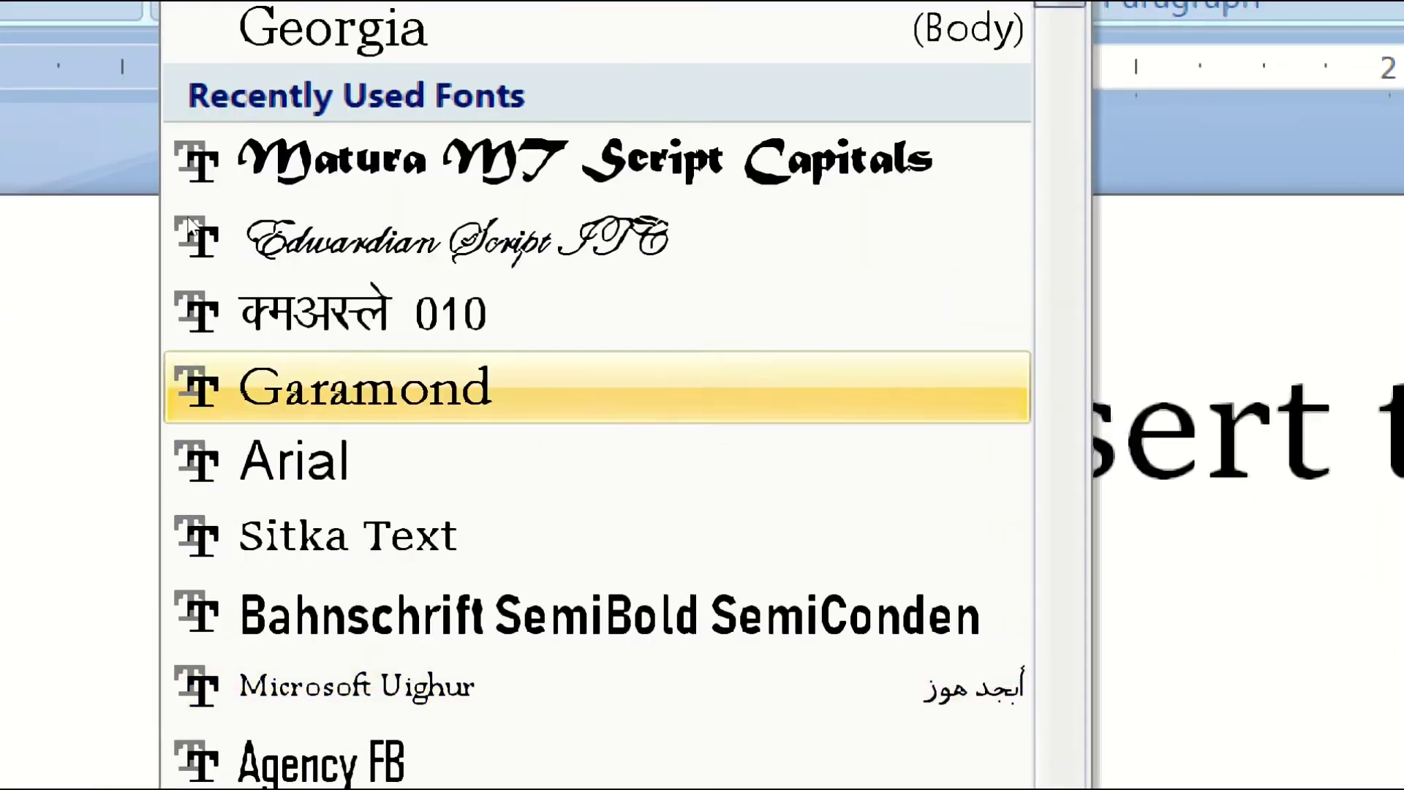
key(Escape)
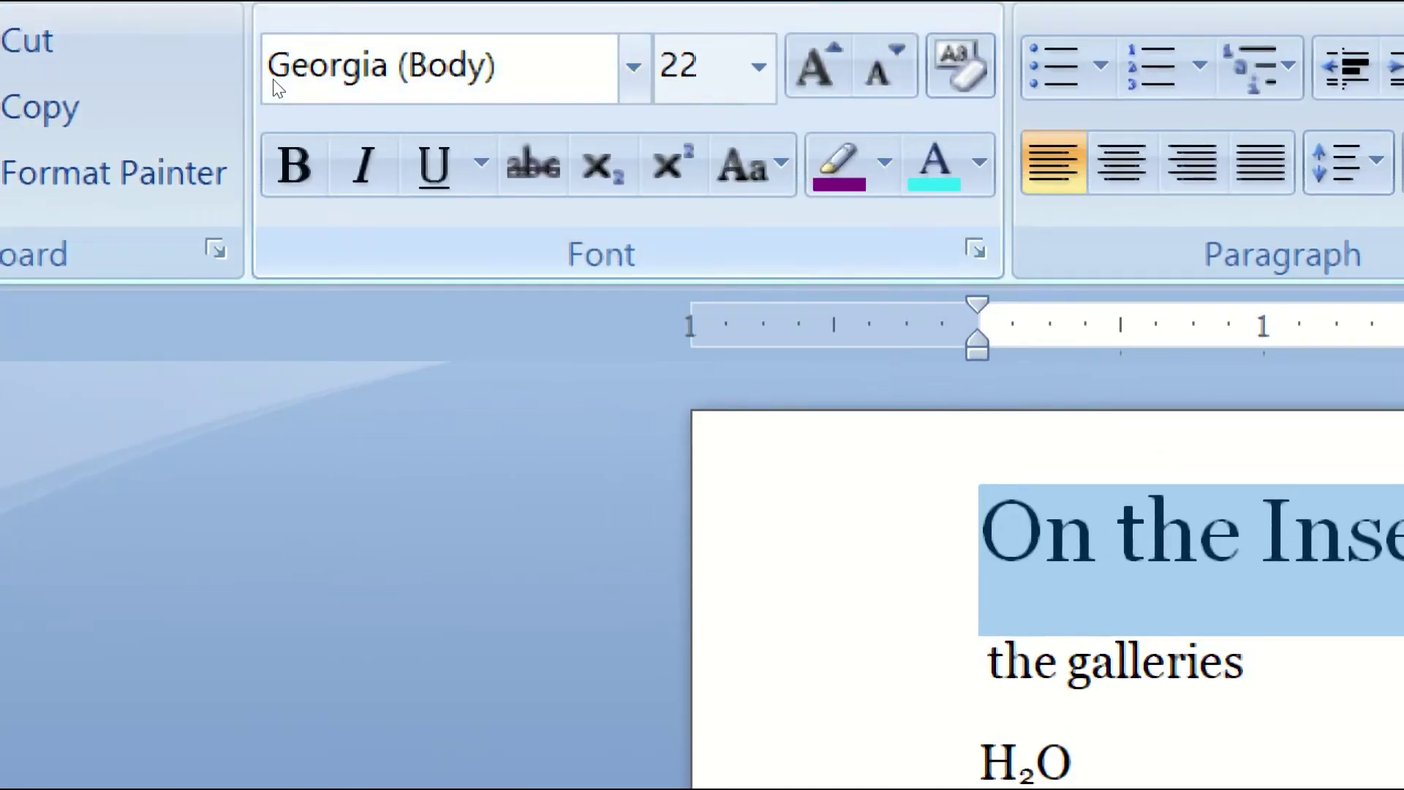
click(284, 73)
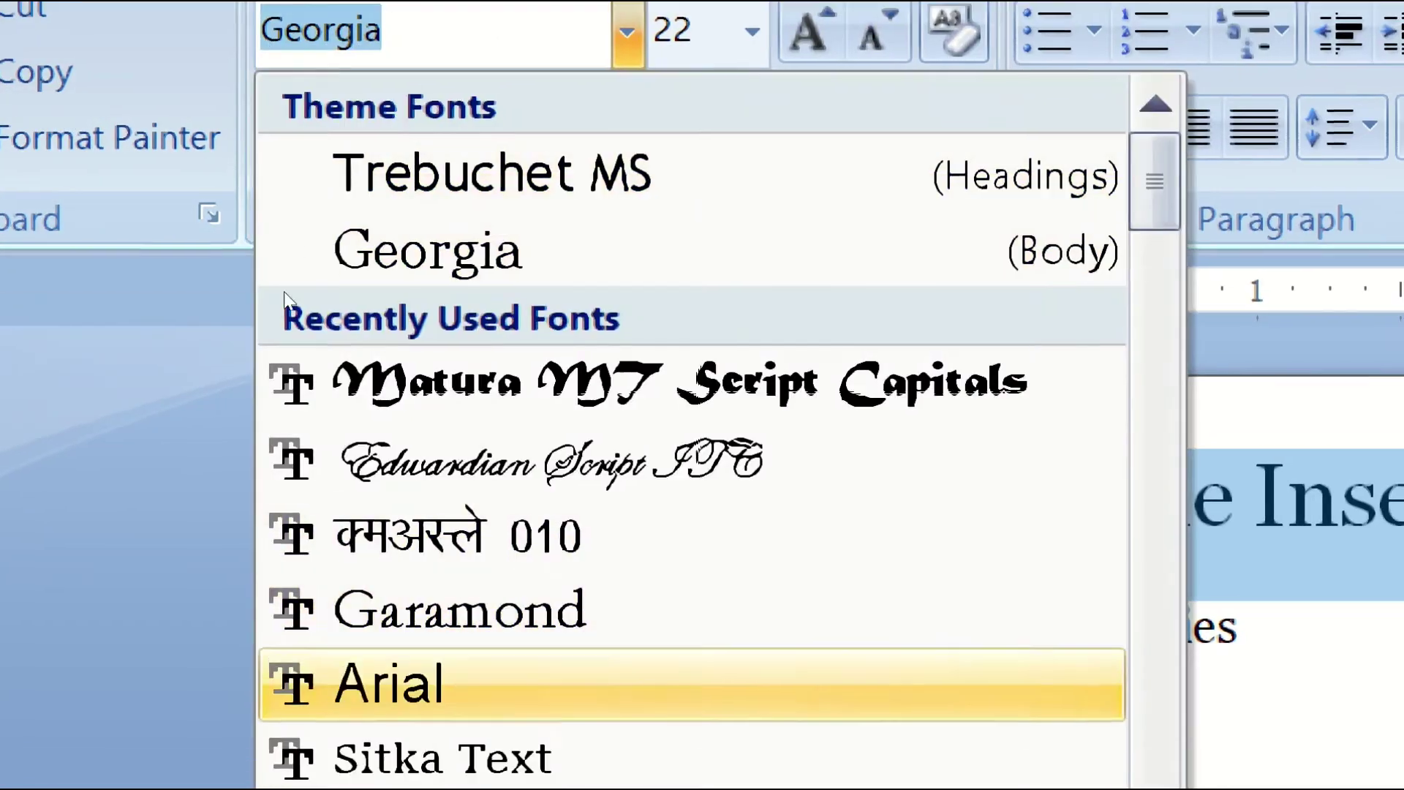
click(439, 384)
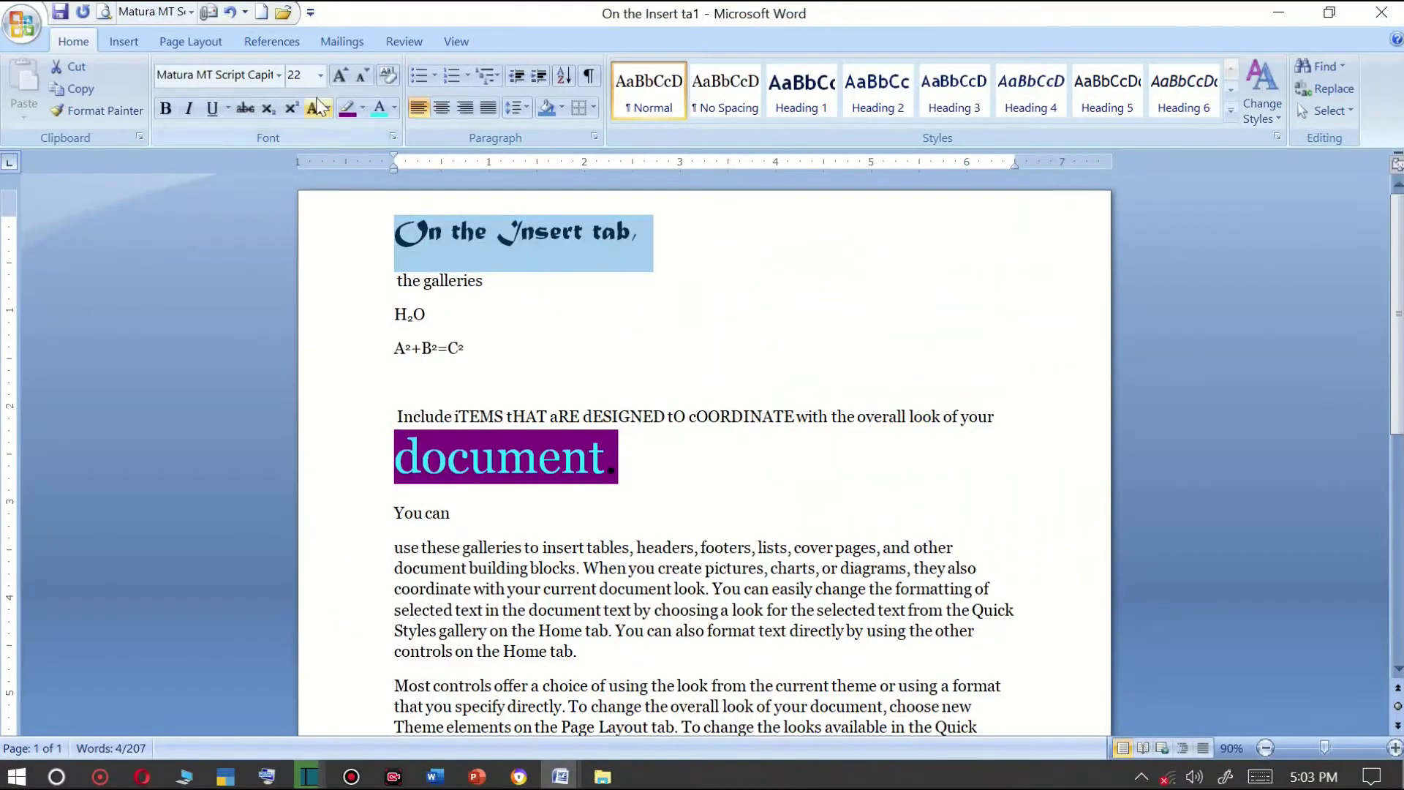
click(279, 76)
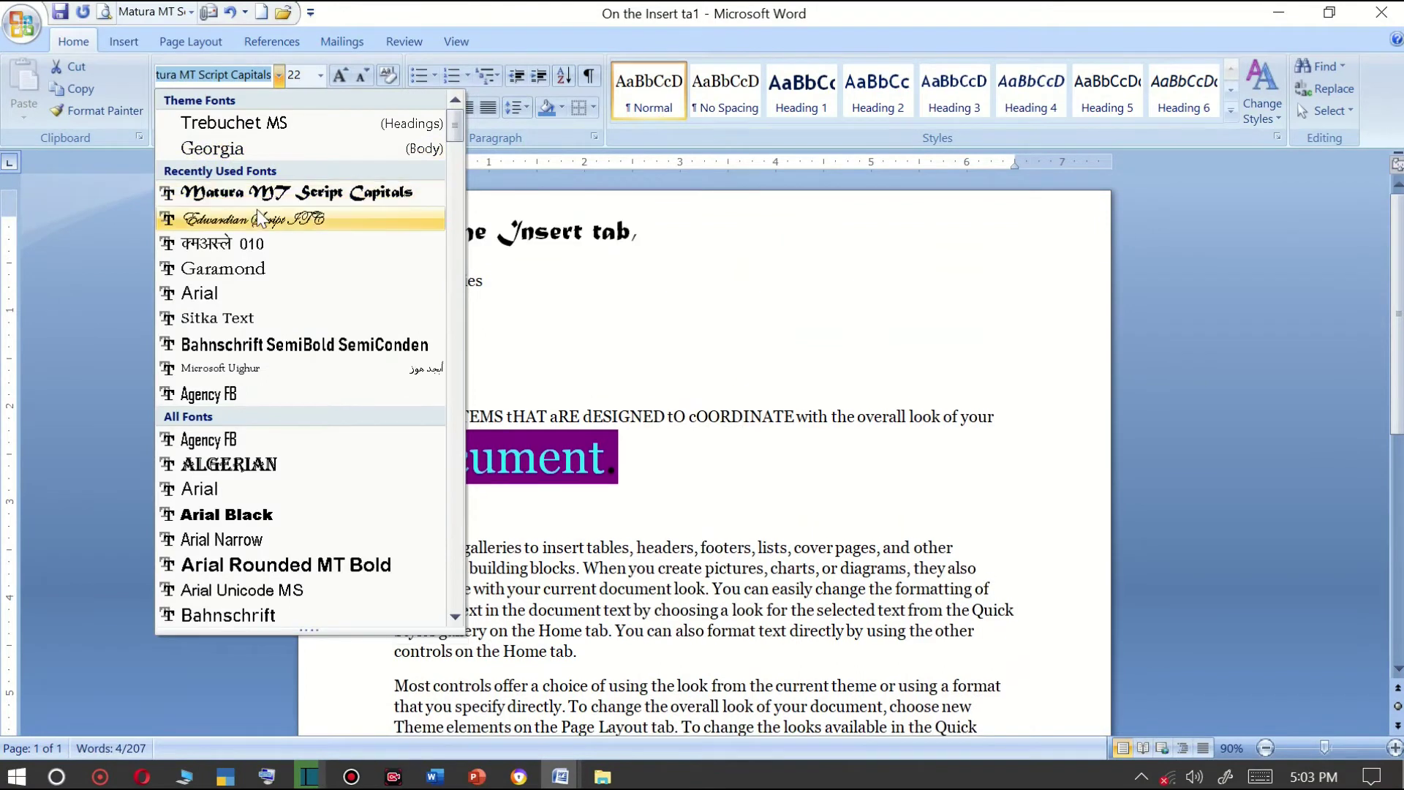
click(226, 317)
click(662, 248)
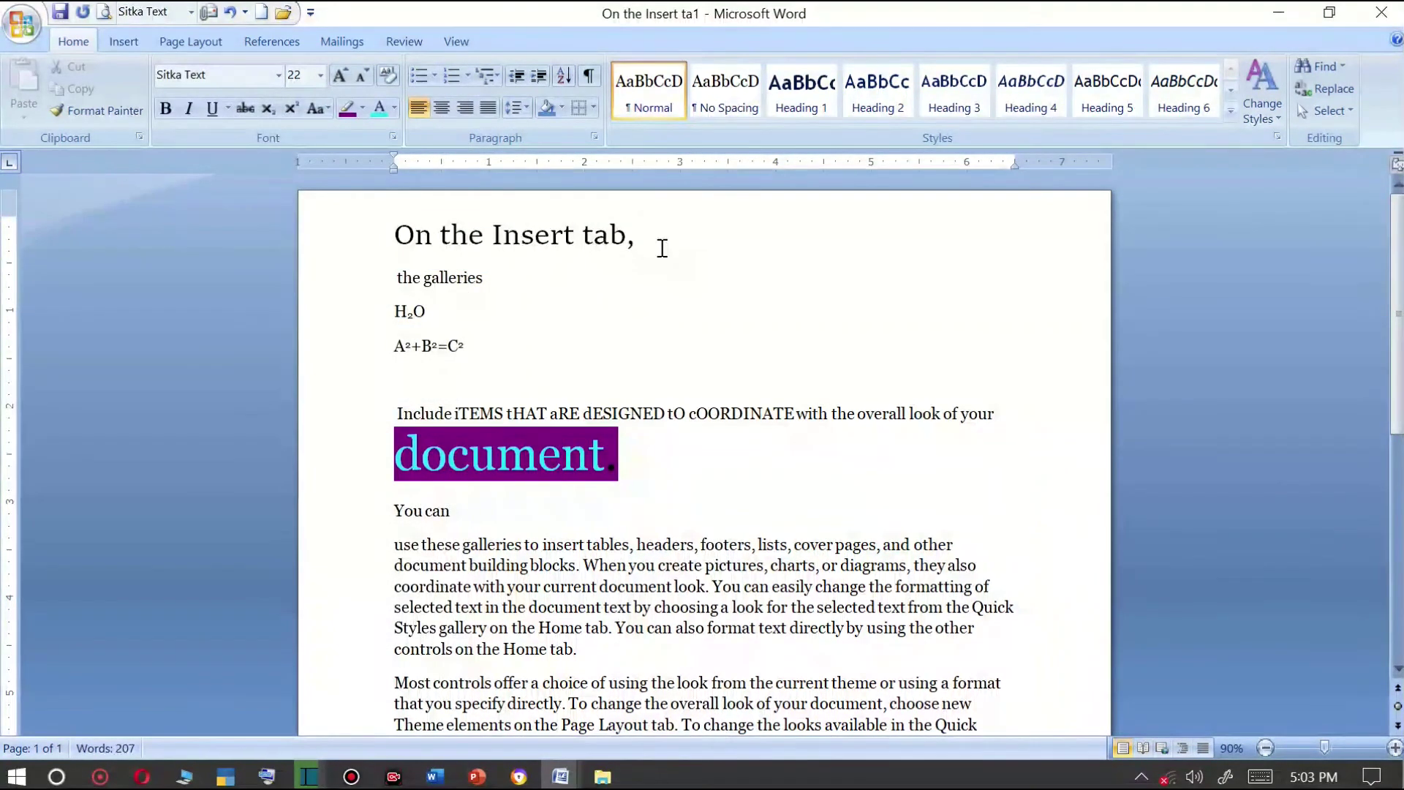
key(Return)
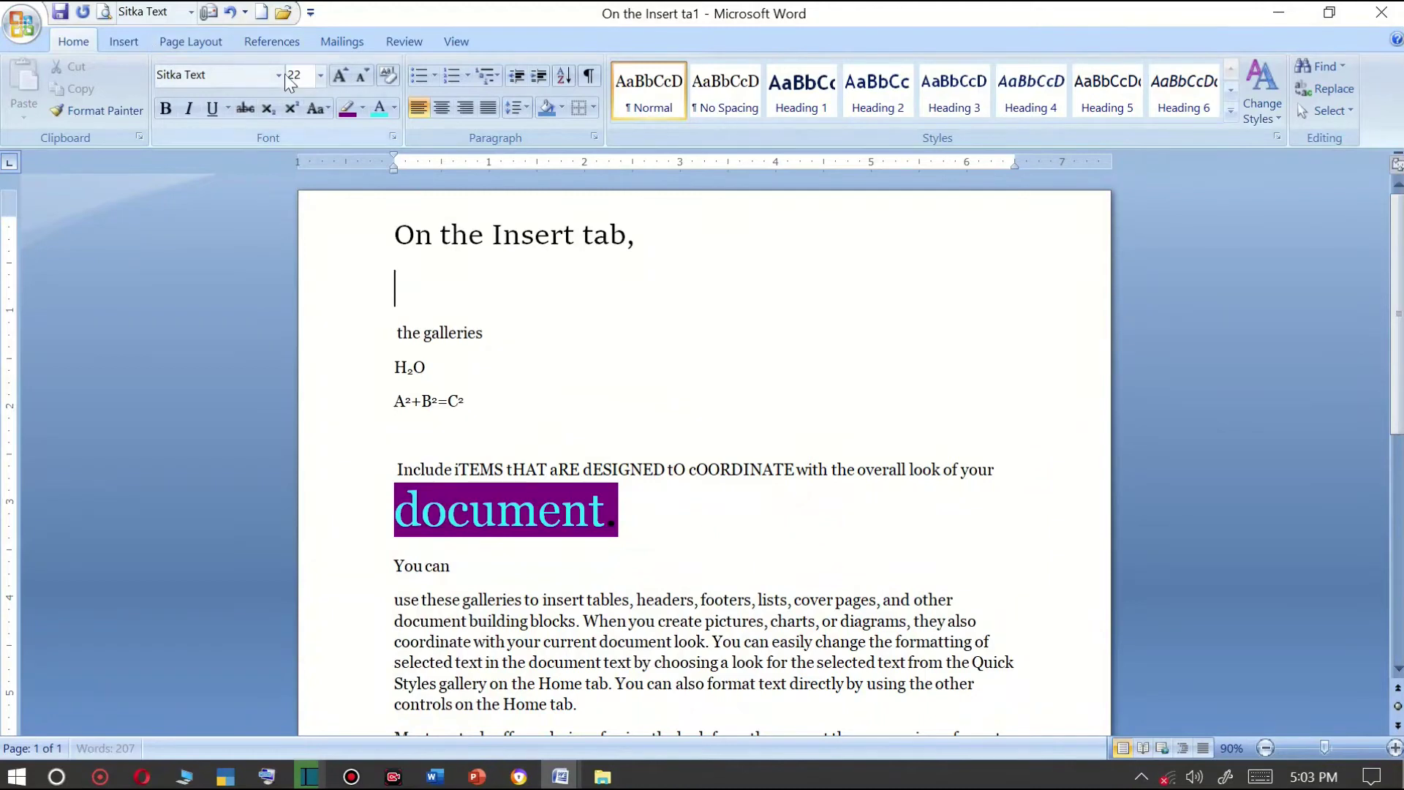
Type the person's name in Edwardian Script ITC on the line under the title.
click(279, 75)
click(261, 219)
text(ardian Scrip)
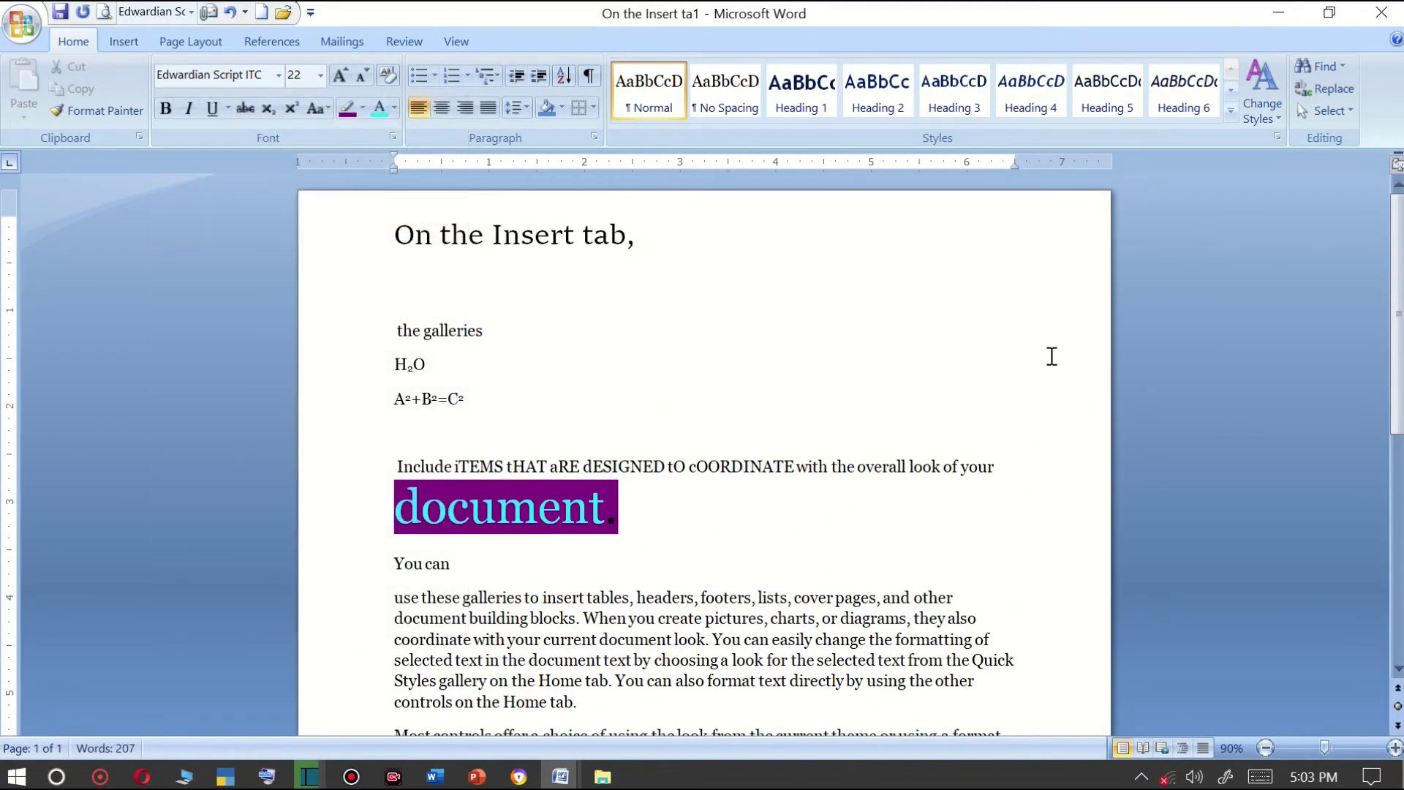
text(khilesh yad)
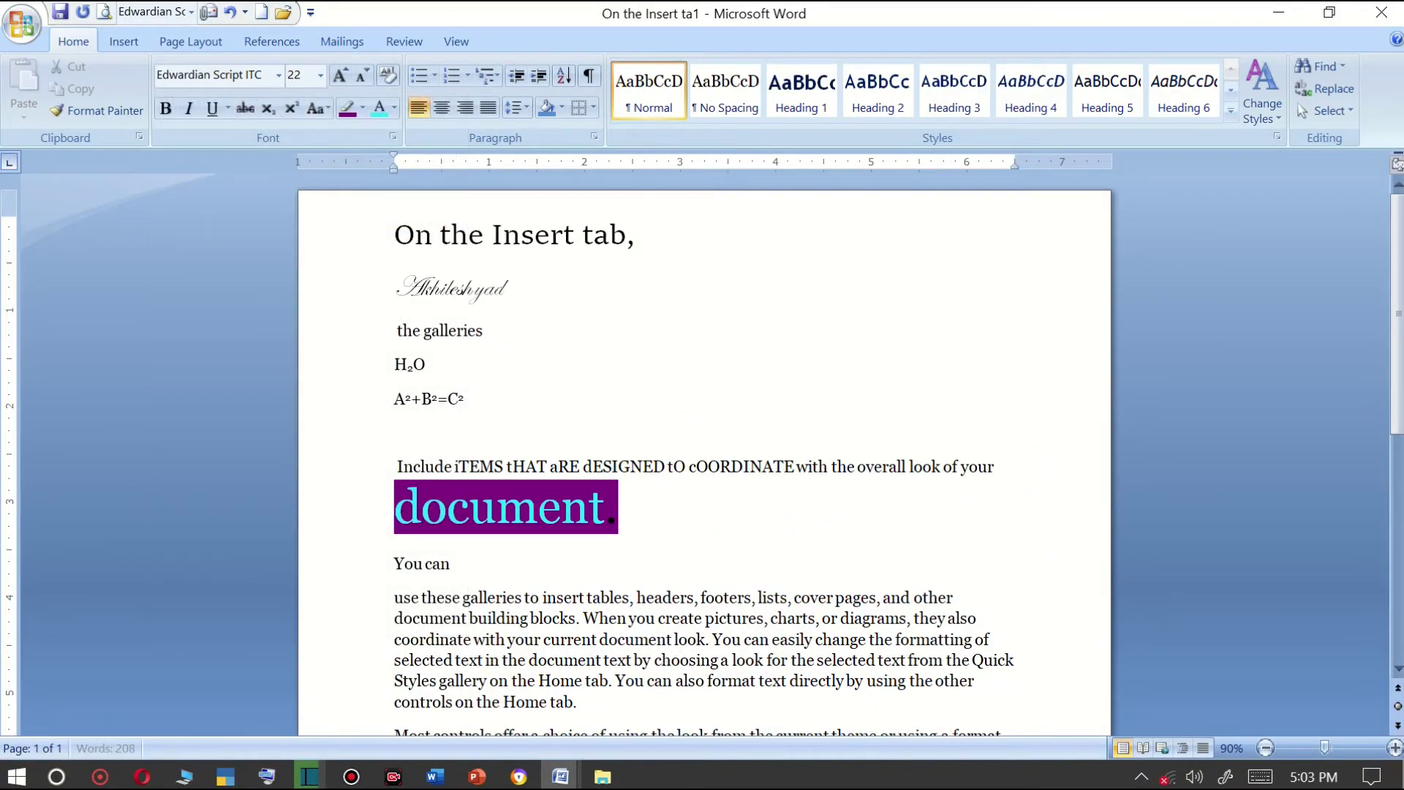
text(av)
key(Return)
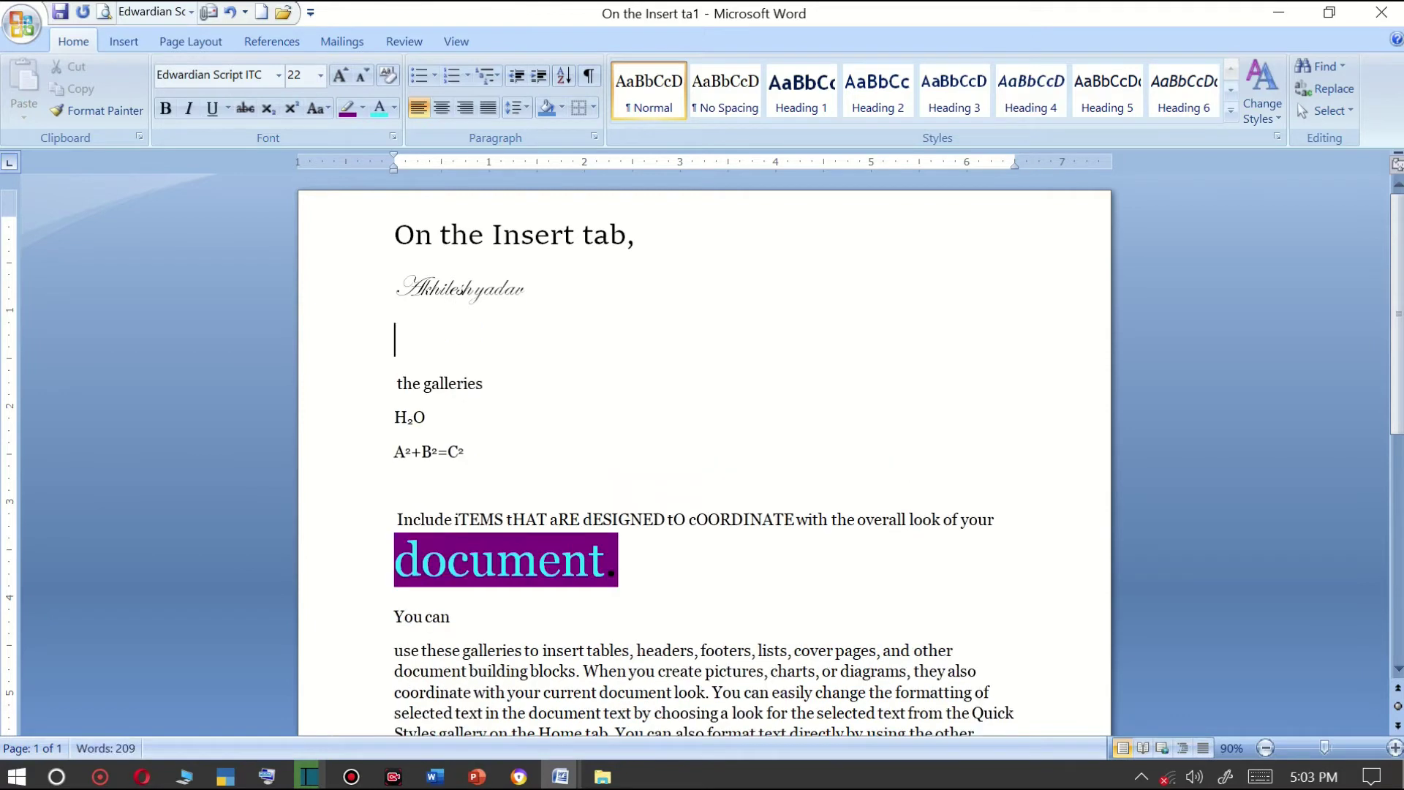
Add the name's Devanagari form on the next line in DevLys 010.
click(278, 76)
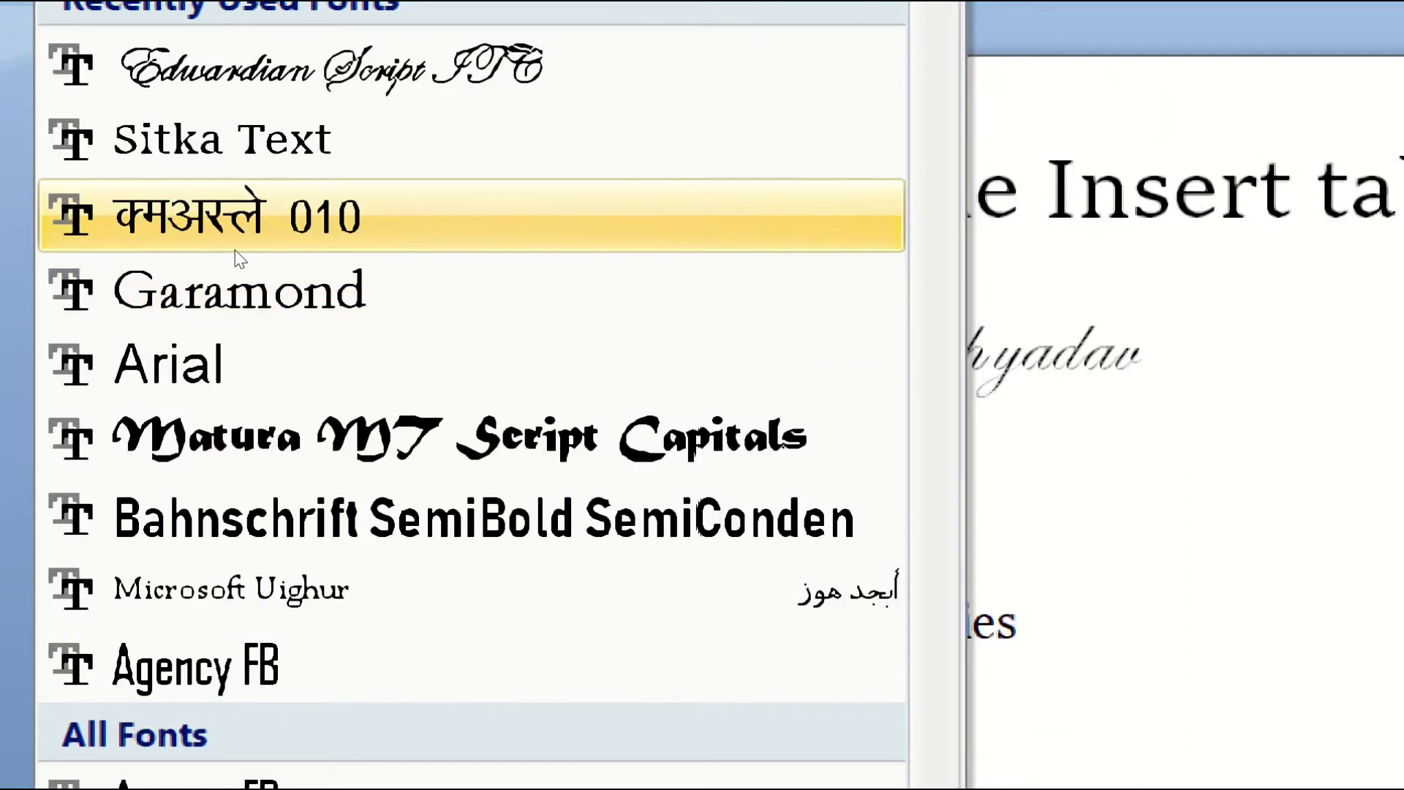
click(239, 256)
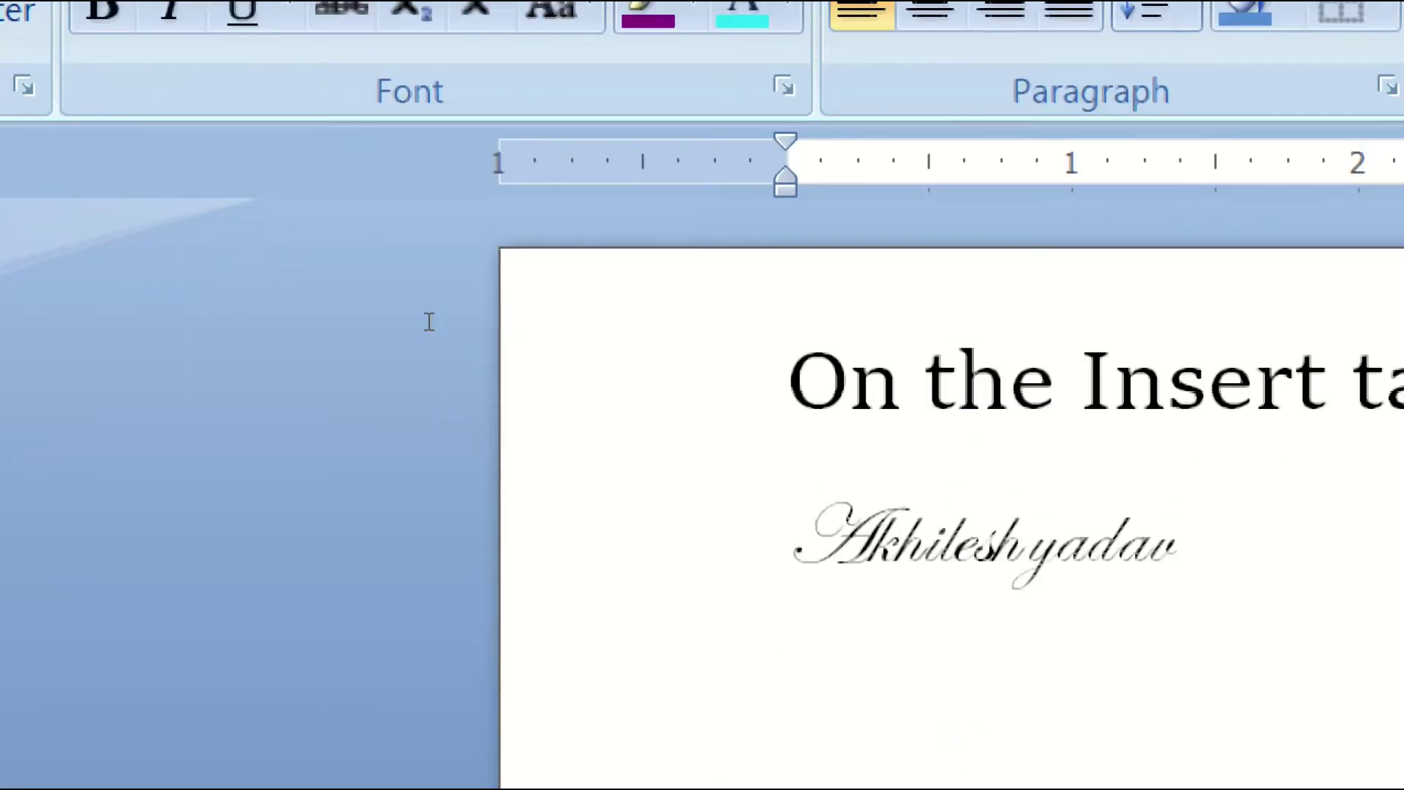
text(v)
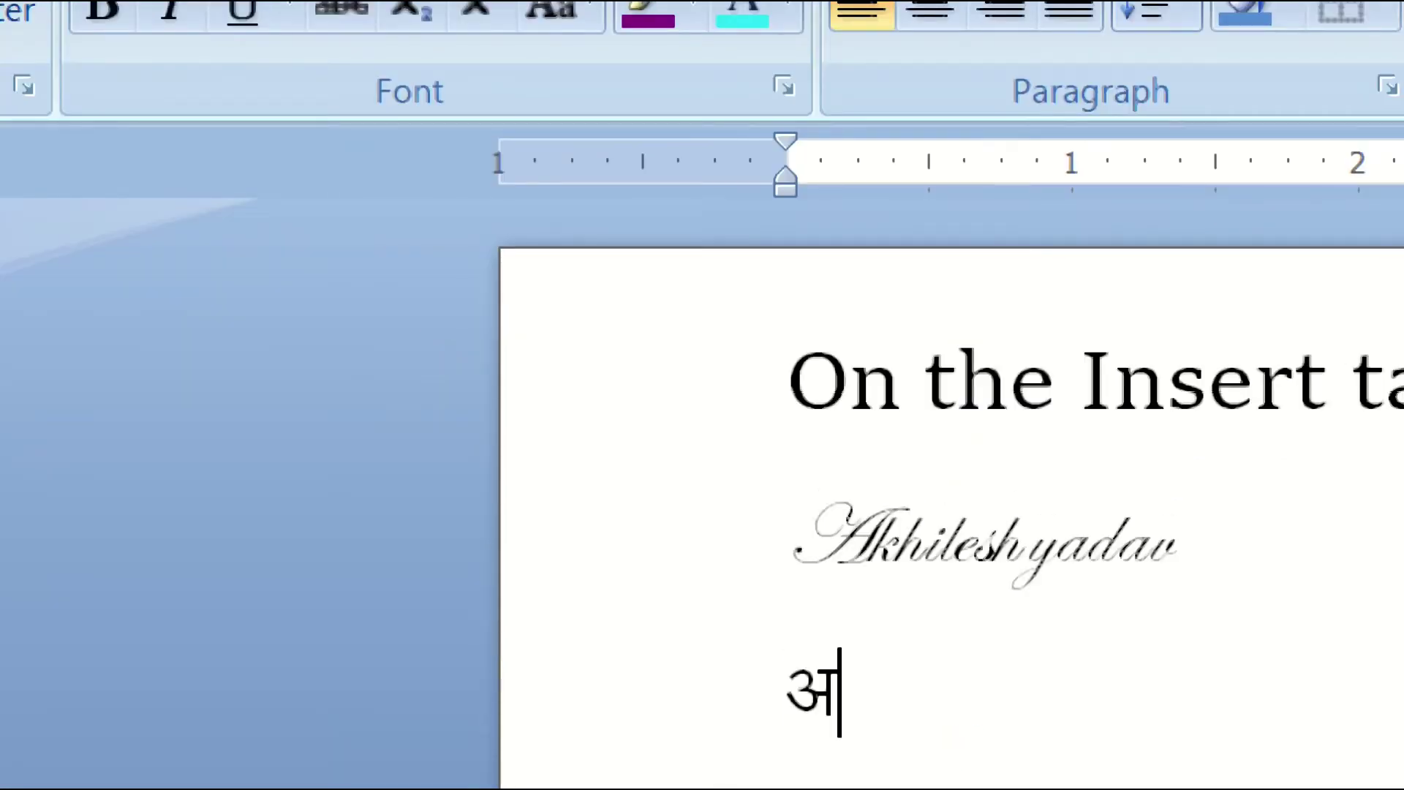
text(f[k)
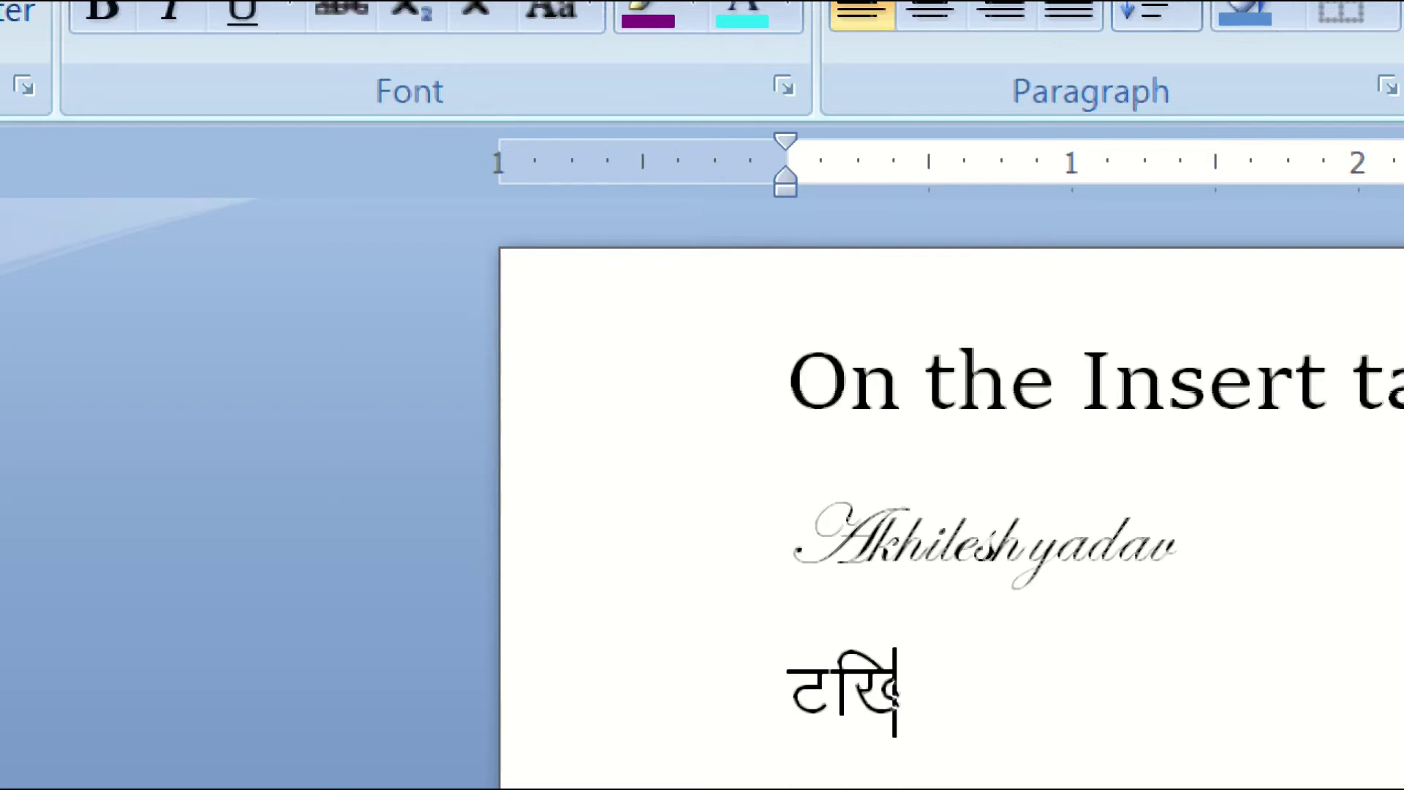
text(ys)
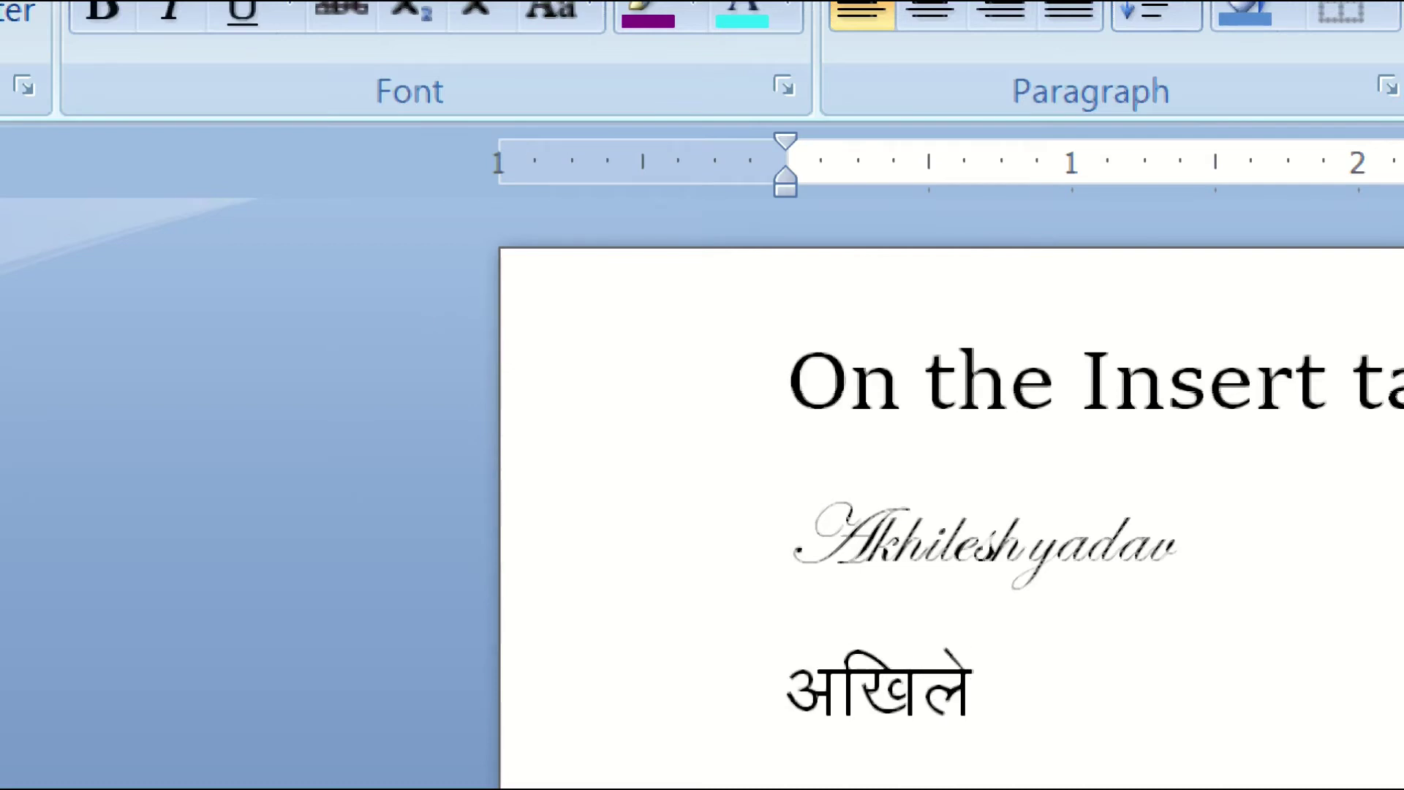
text('k)
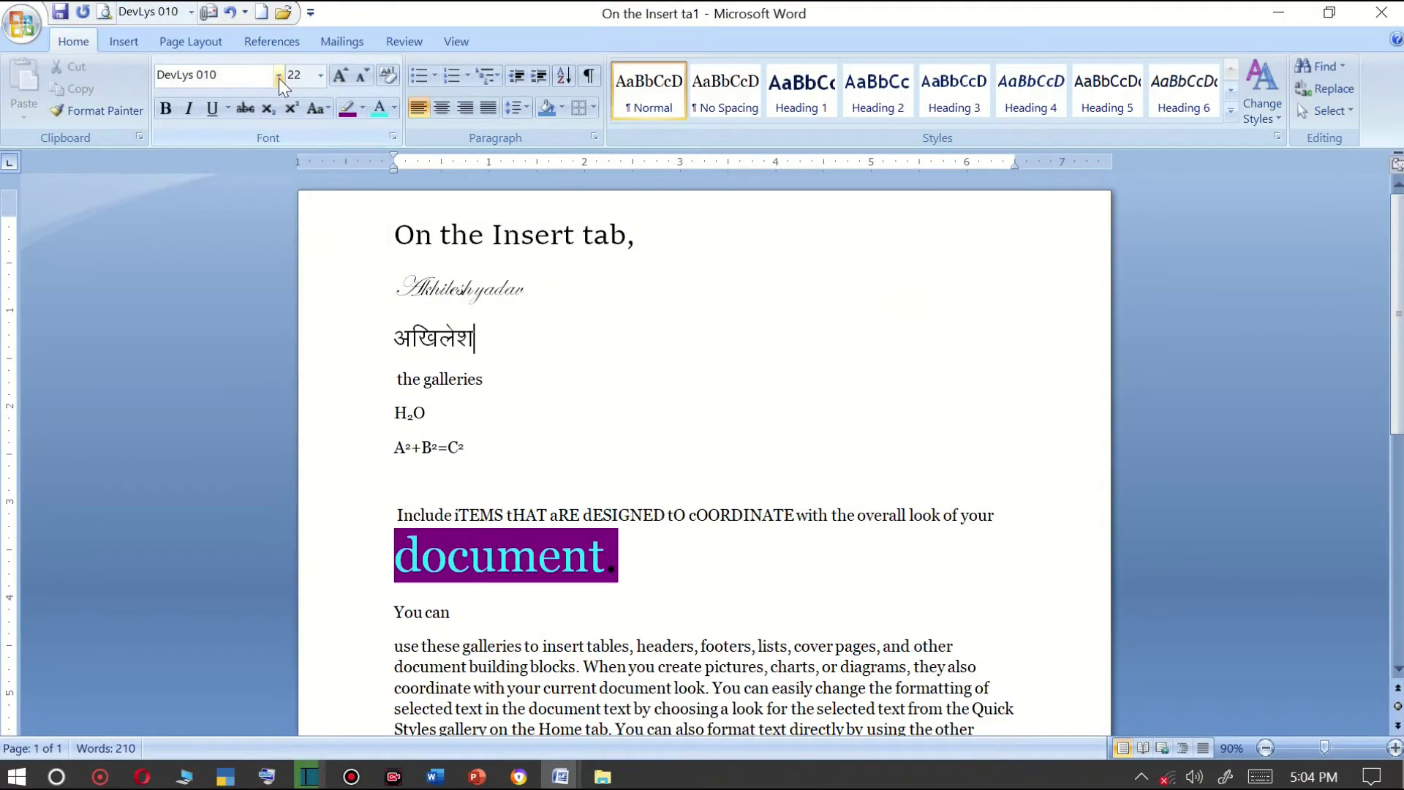
click(278, 76)
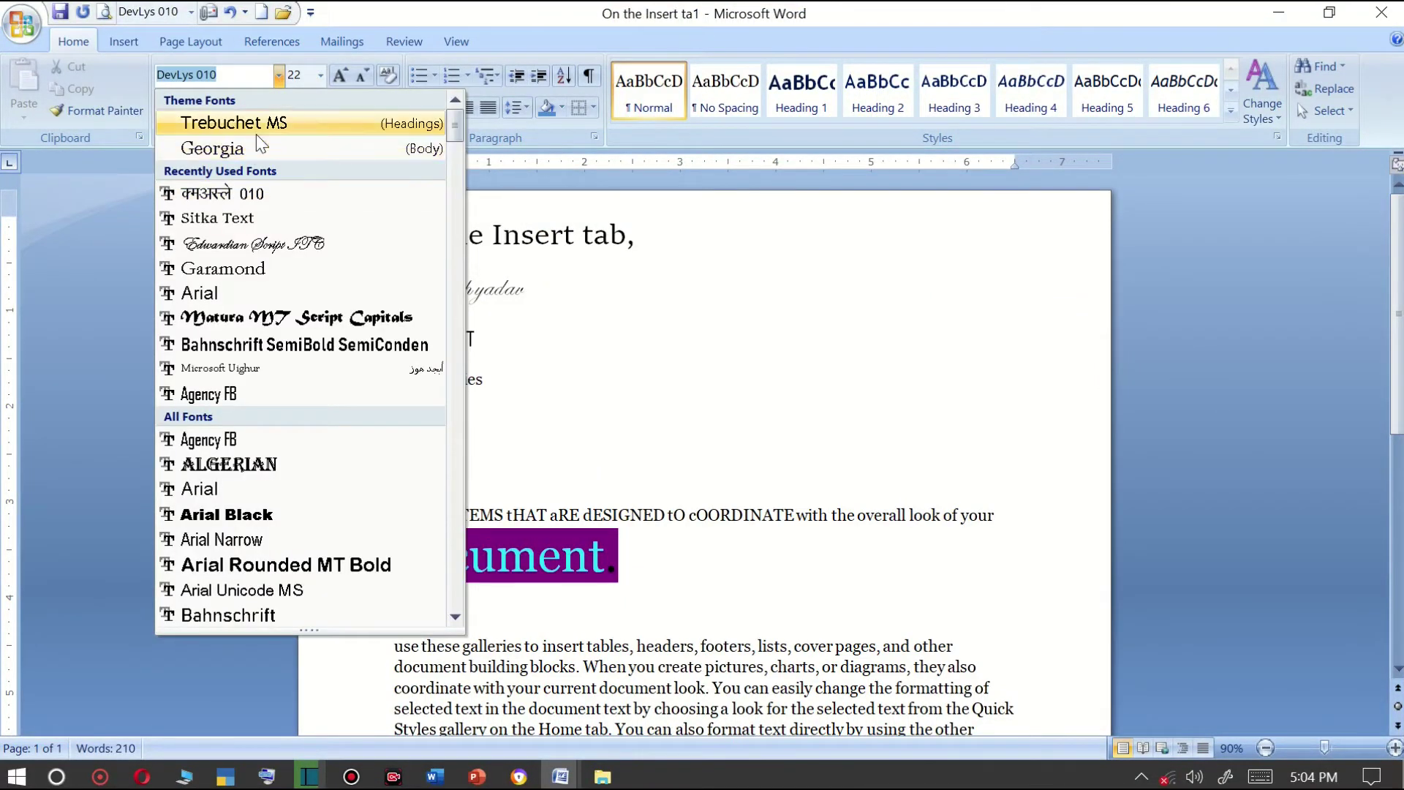
key(Escape)
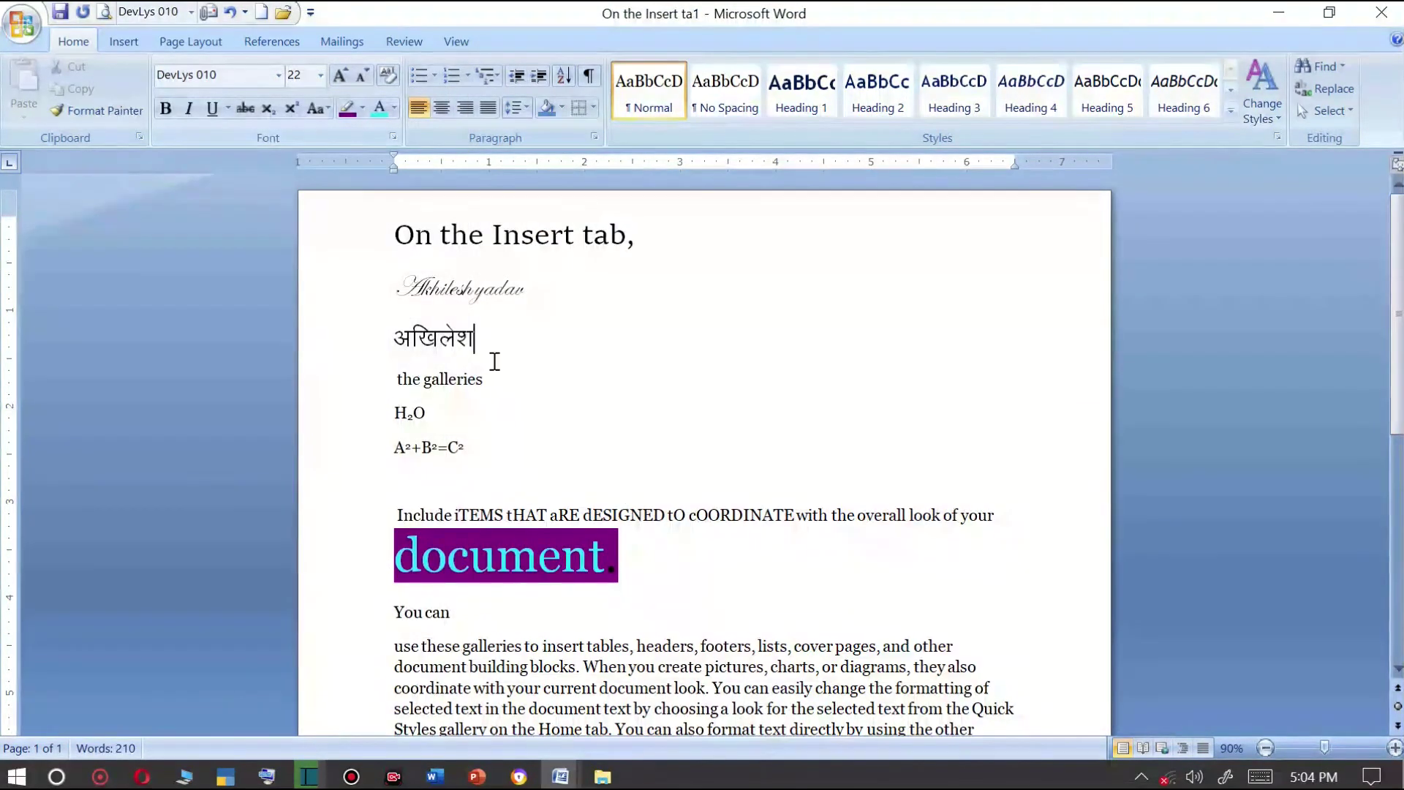
click(336, 339)
Test typed font sizes on the Hindi word अखिलेश, from 72 down to 1, then 42.
click(320, 76)
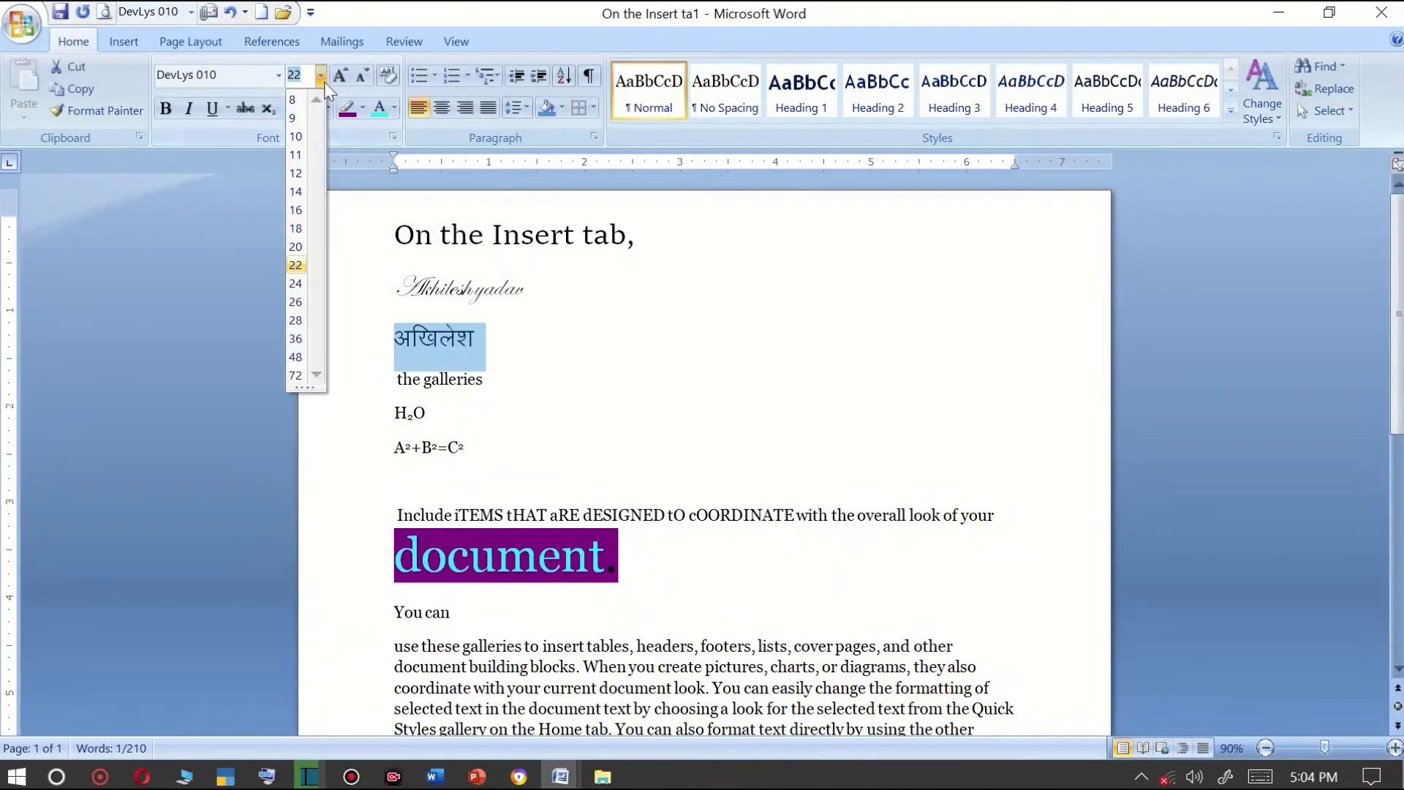
click(297, 370)
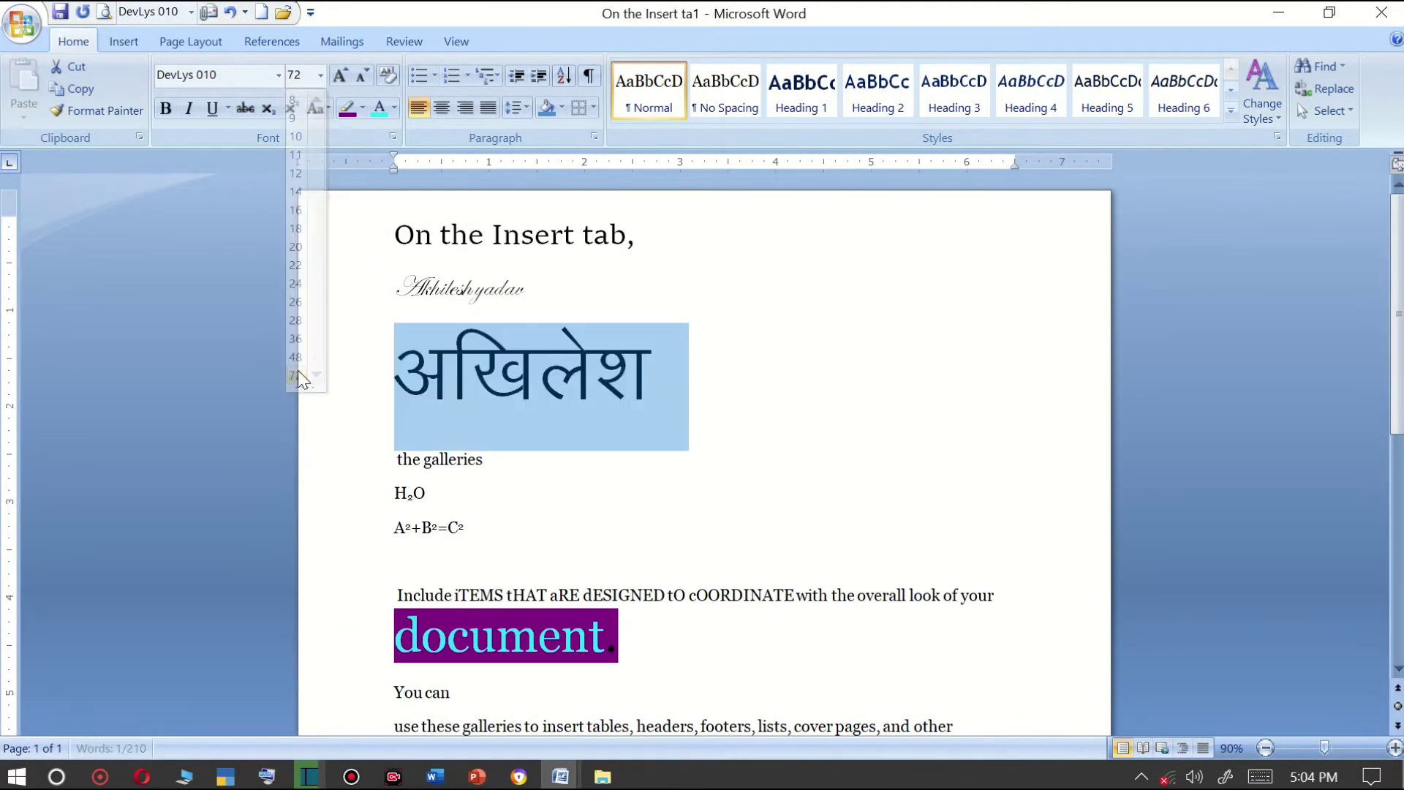
click(319, 74)
click(304, 77)
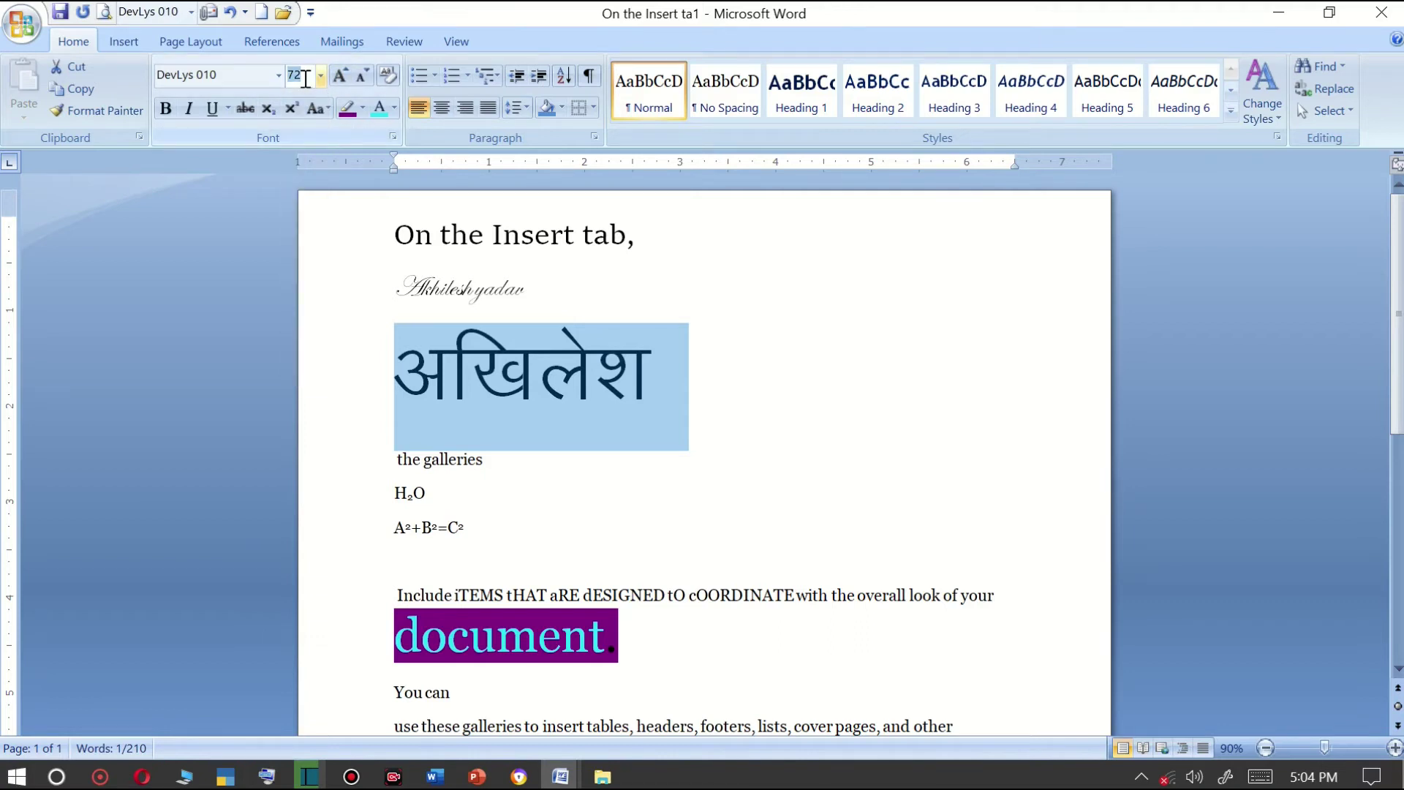
text(1638)
key(Return)
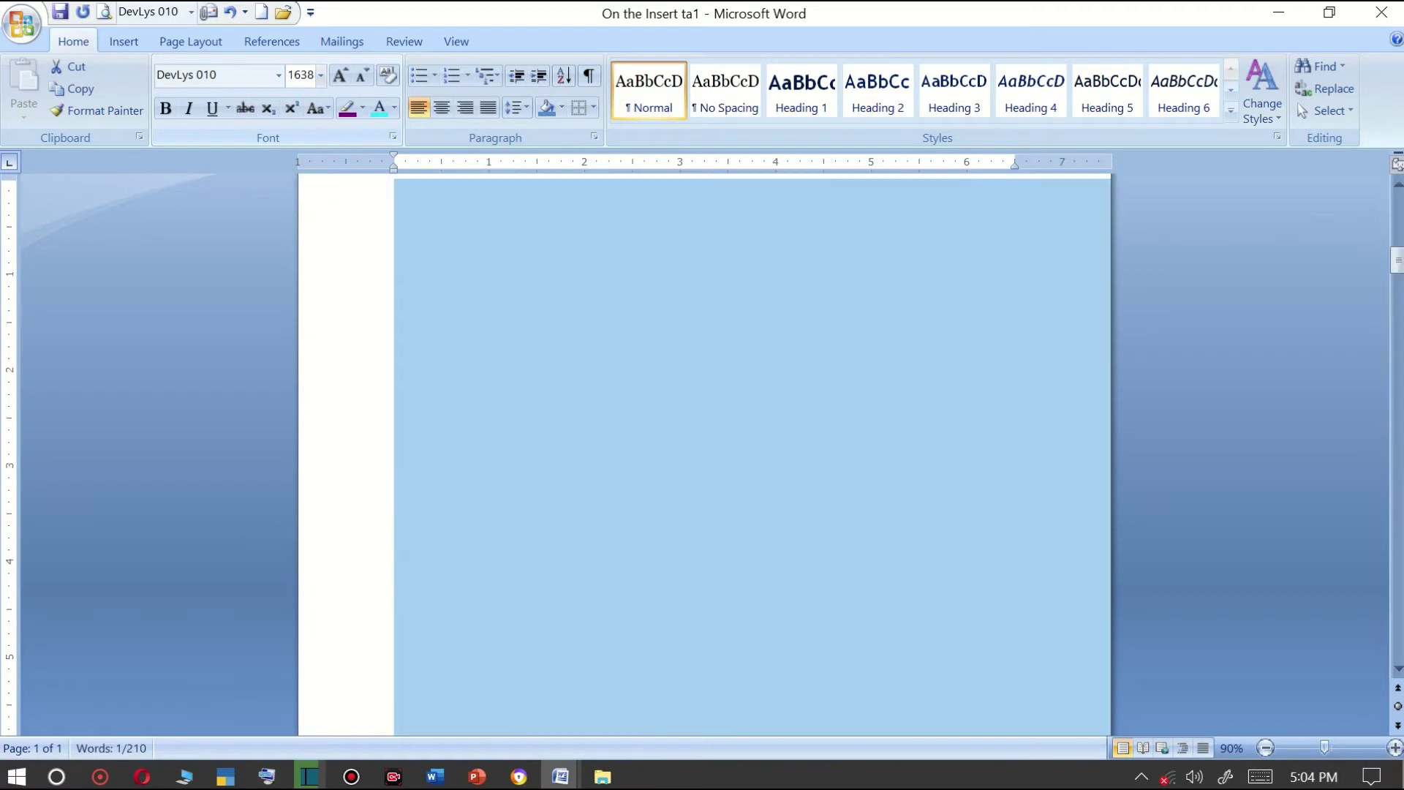
click(340, 77)
click(339, 78)
click(316, 77)
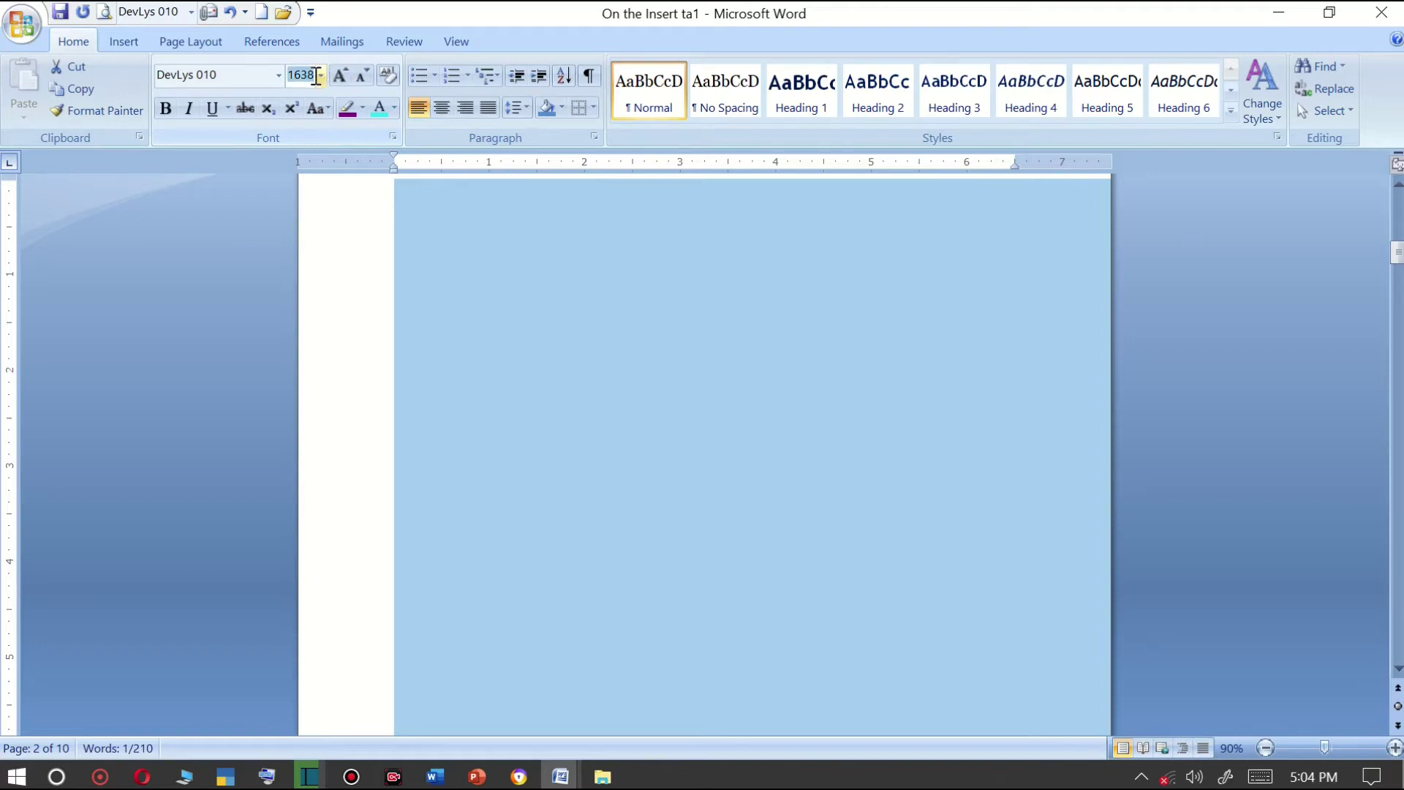
text(1)
key(Return)
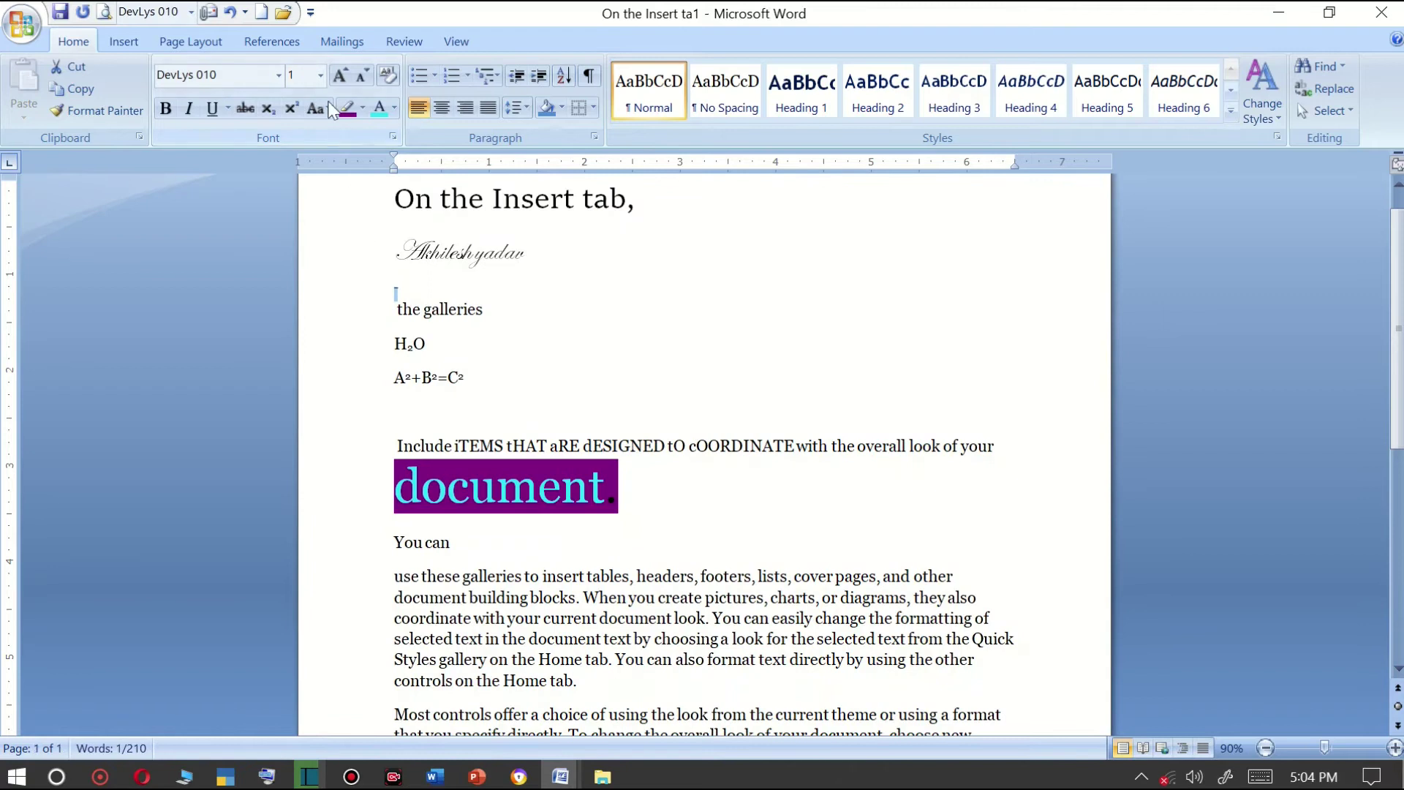
click(309, 74)
text(42)
key(Return)
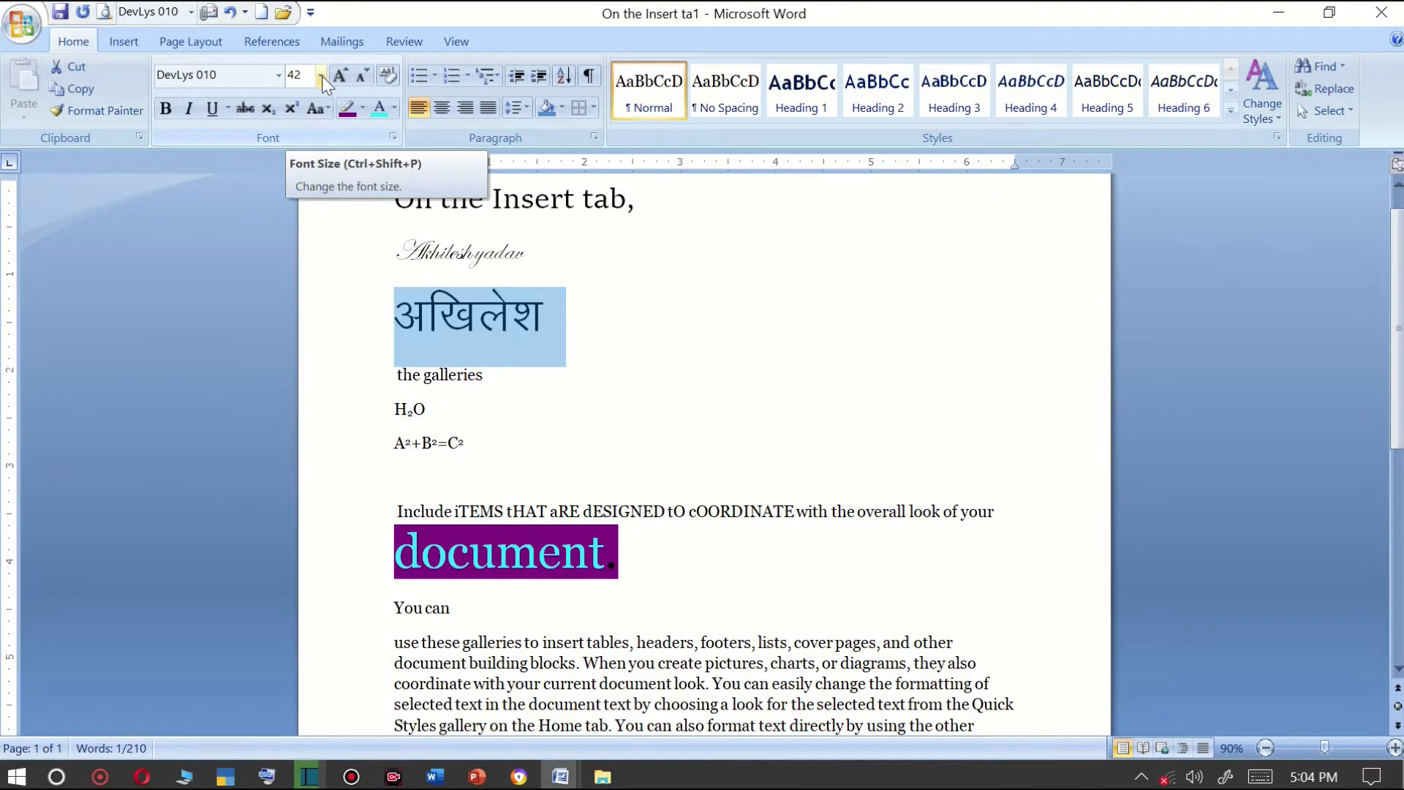
Step the Hindi word up and down with Grow and Shrink Font, settling at 26 pt.
click(339, 76)
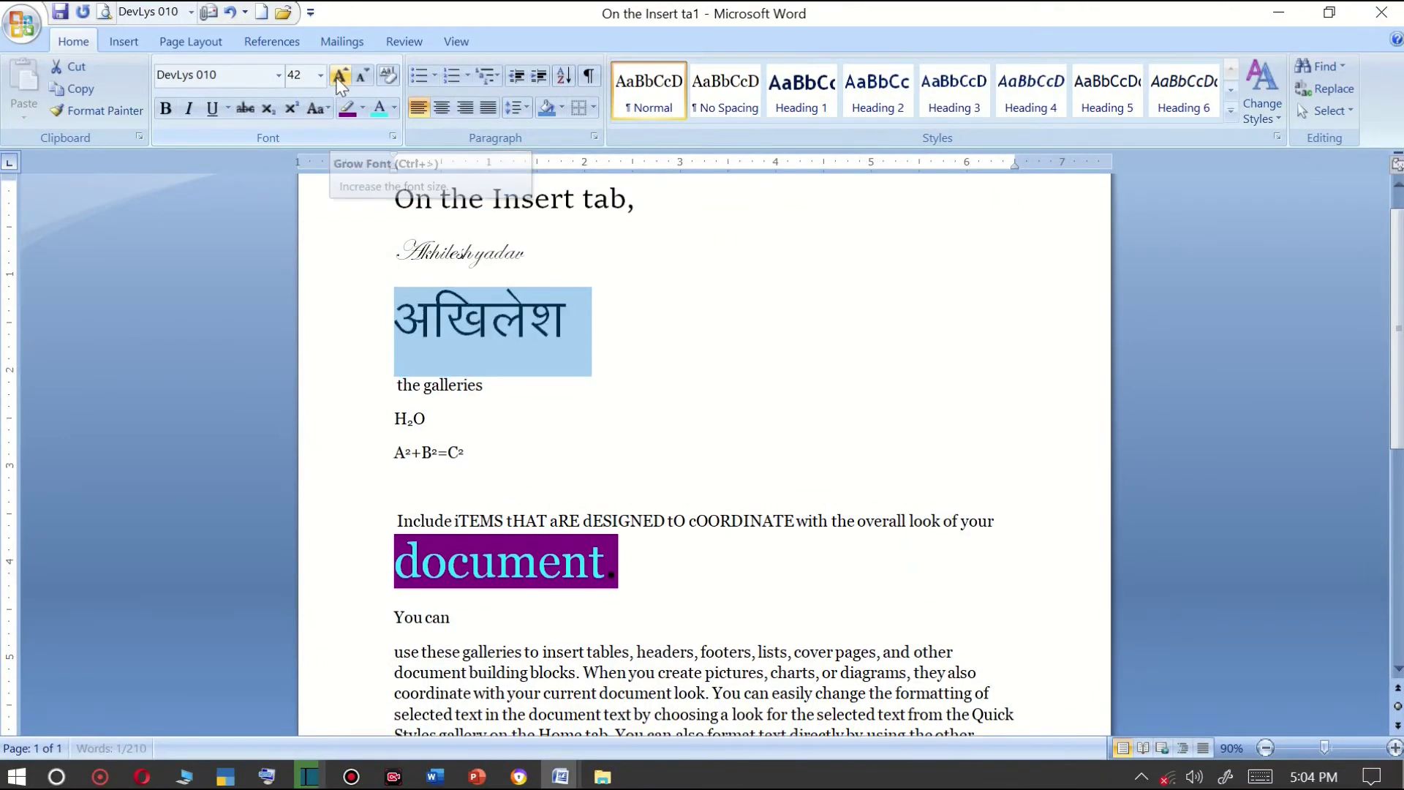
click(339, 76)
click(338, 76)
click(338, 76)
click(339, 76)
click(361, 76)
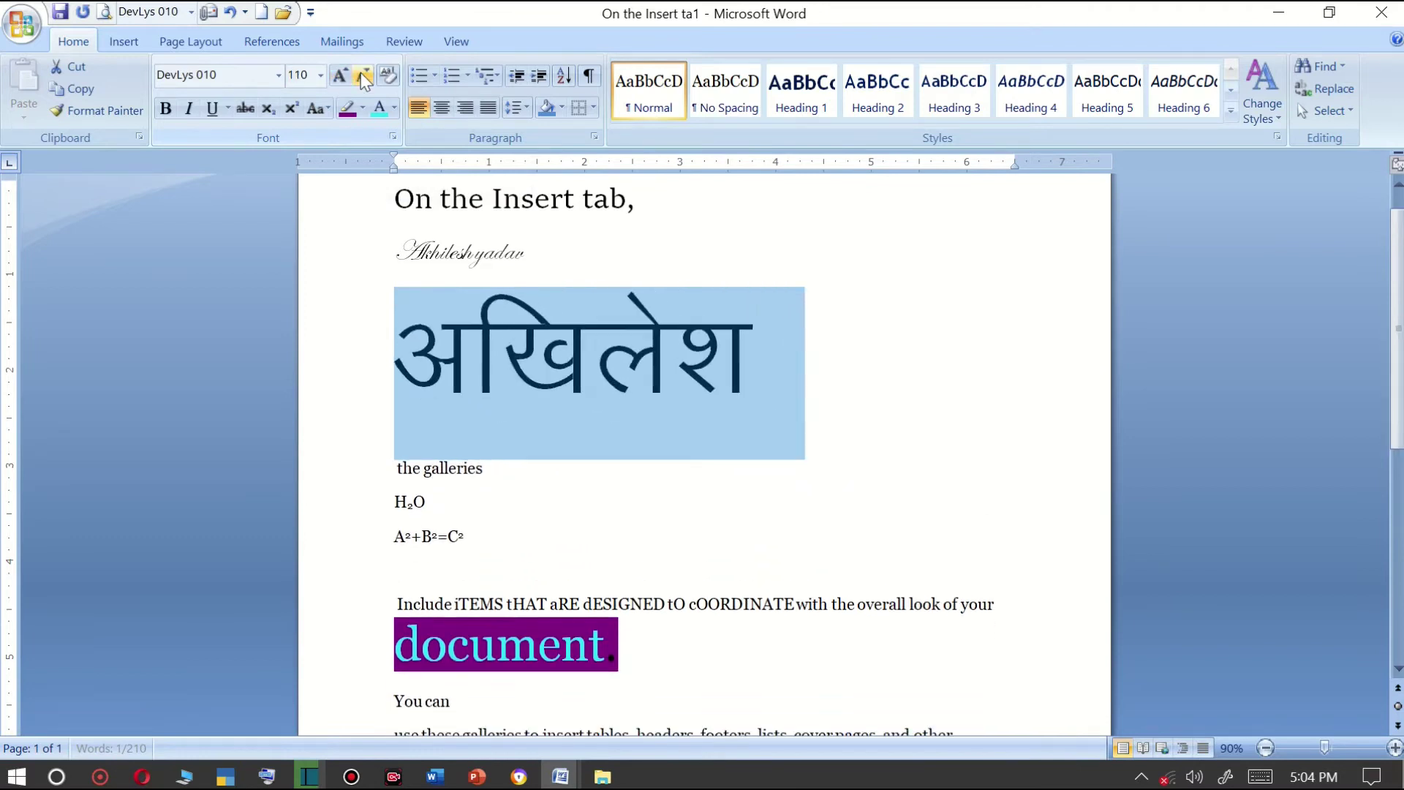
click(361, 76)
click(361, 76)
click(339, 76)
click(339, 76)
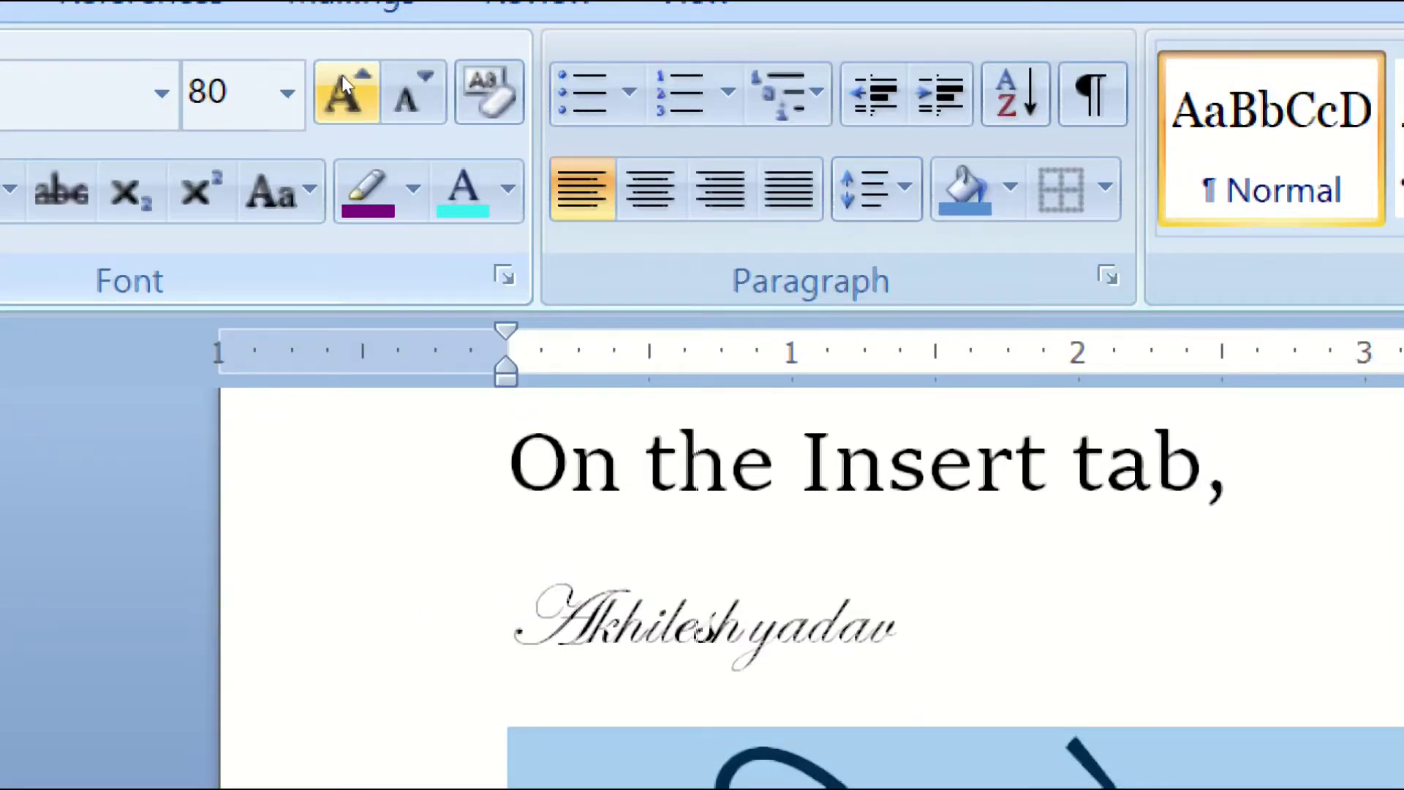
click(346, 85)
click(345, 86)
click(368, 82)
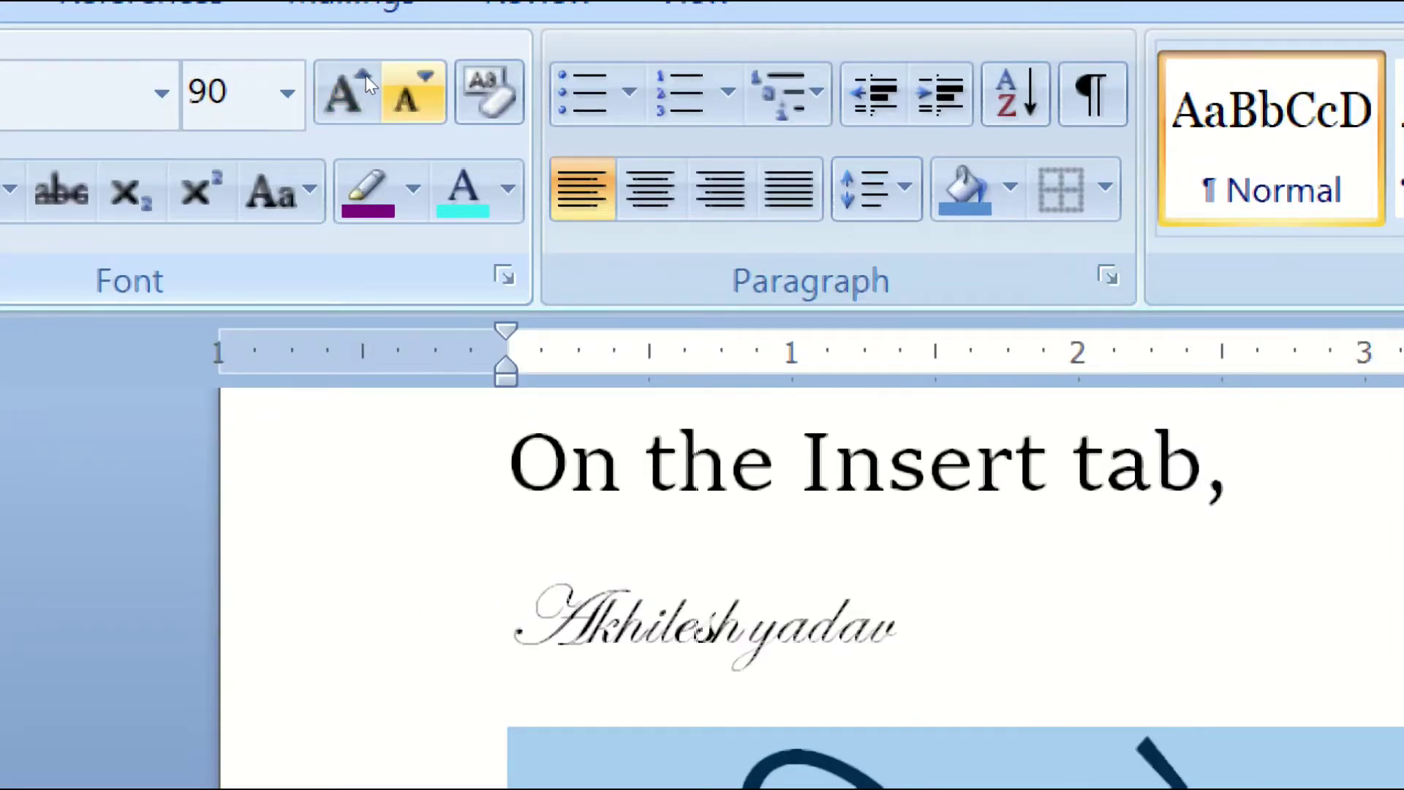
click(368, 82)
click(368, 82)
click(367, 82)
click(368, 82)
click(368, 81)
click(367, 79)
click(367, 79)
click(367, 79)
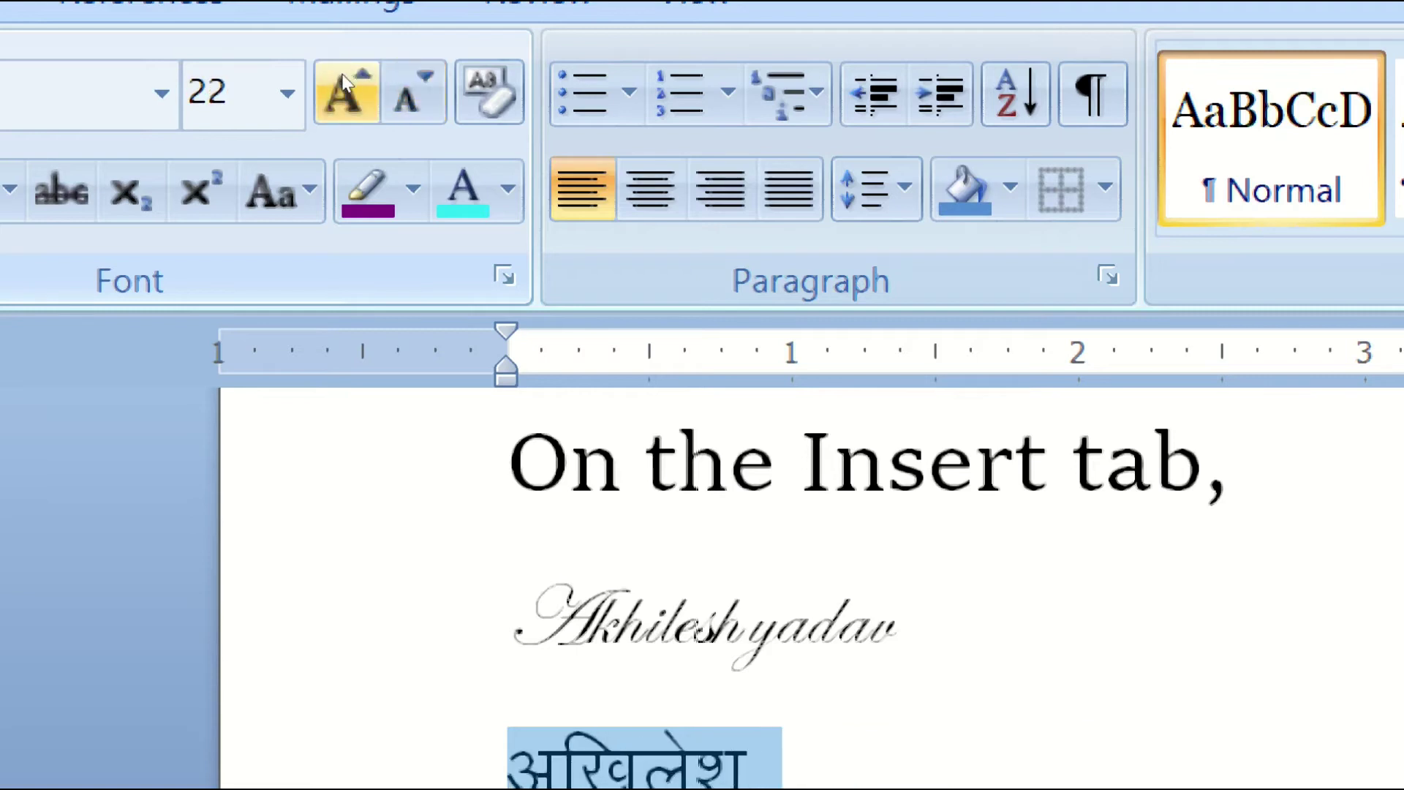
click(344, 81)
click(344, 82)
click(344, 82)
click(344, 82)
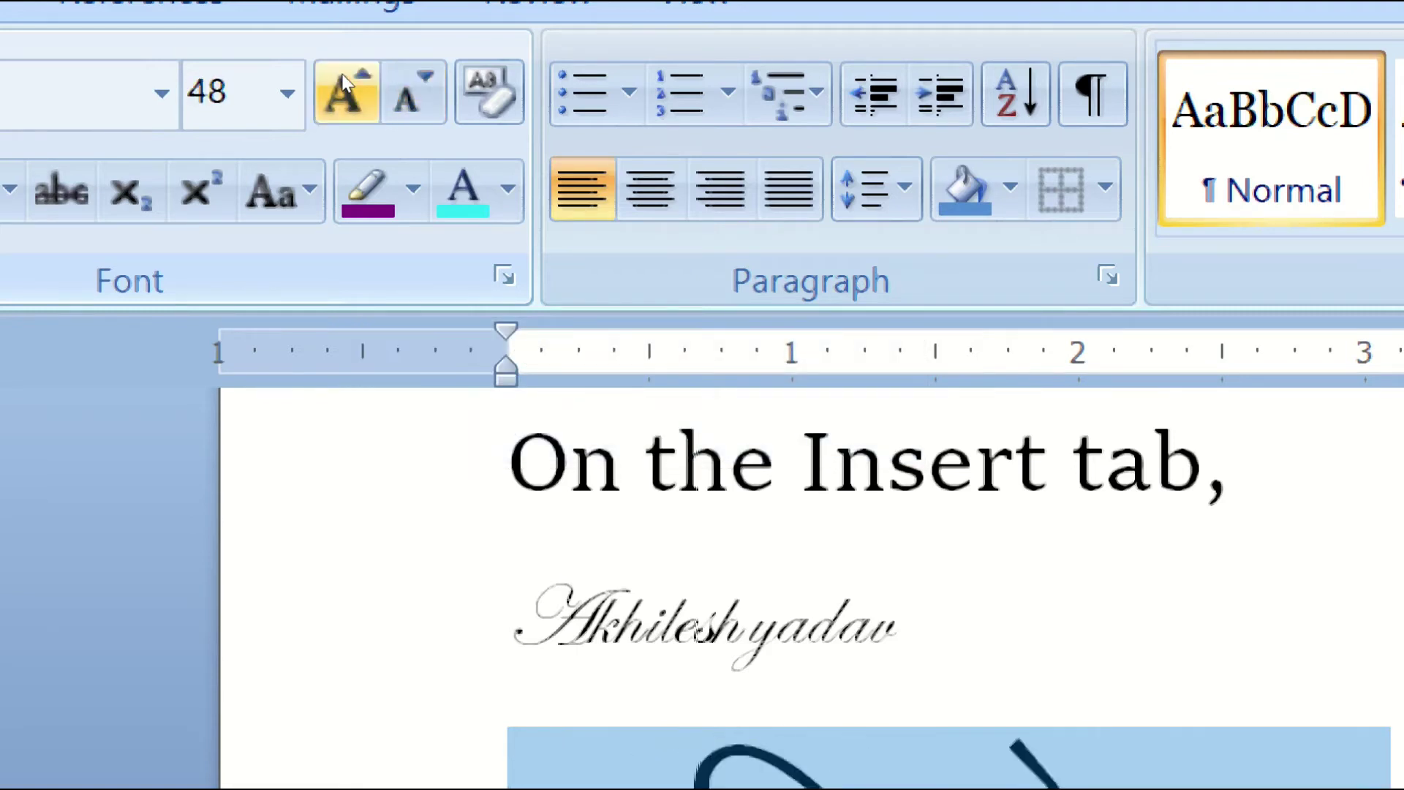
click(344, 82)
click(343, 82)
click(345, 76)
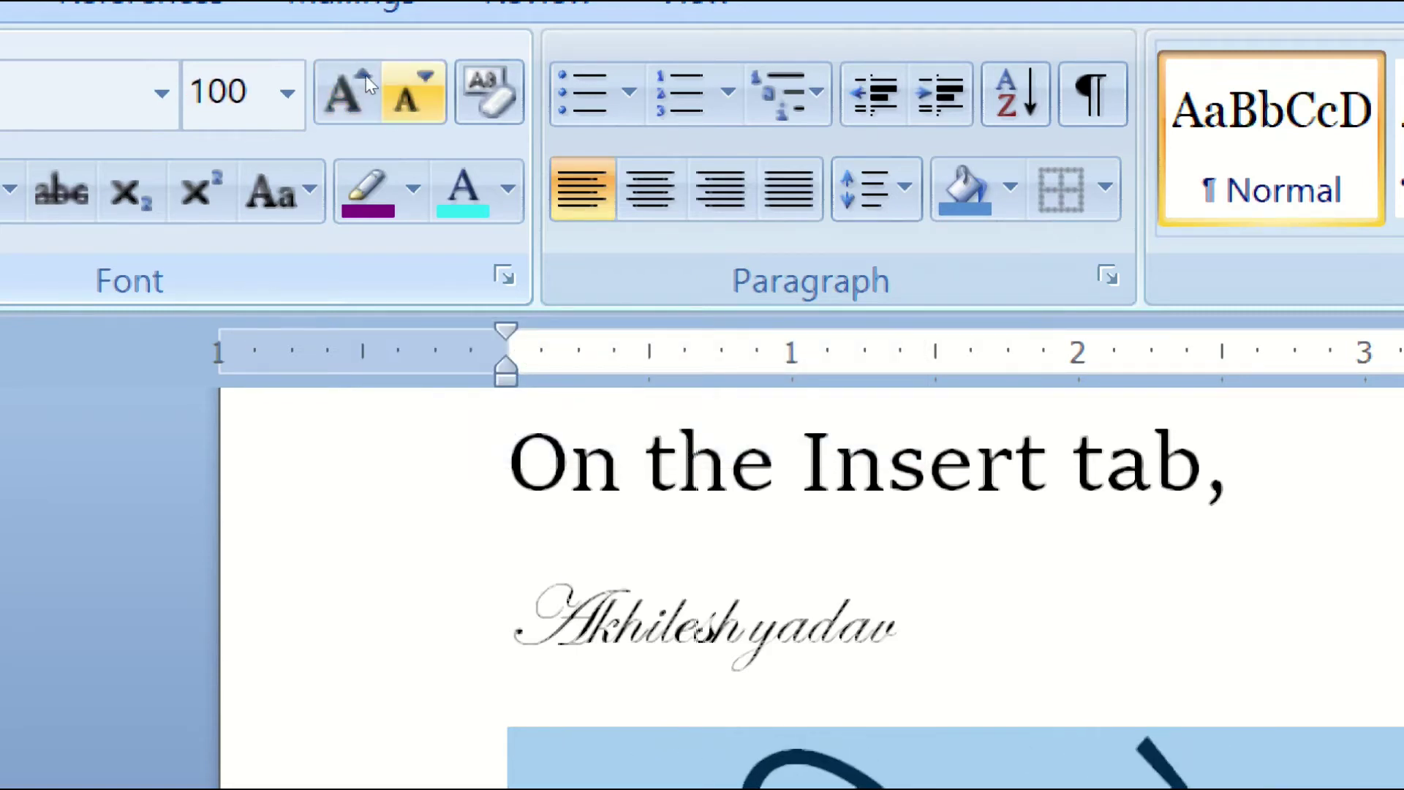
click(366, 76)
click(365, 76)
click(366, 76)
click(365, 76)
click(366, 76)
click(365, 76)
click(366, 76)
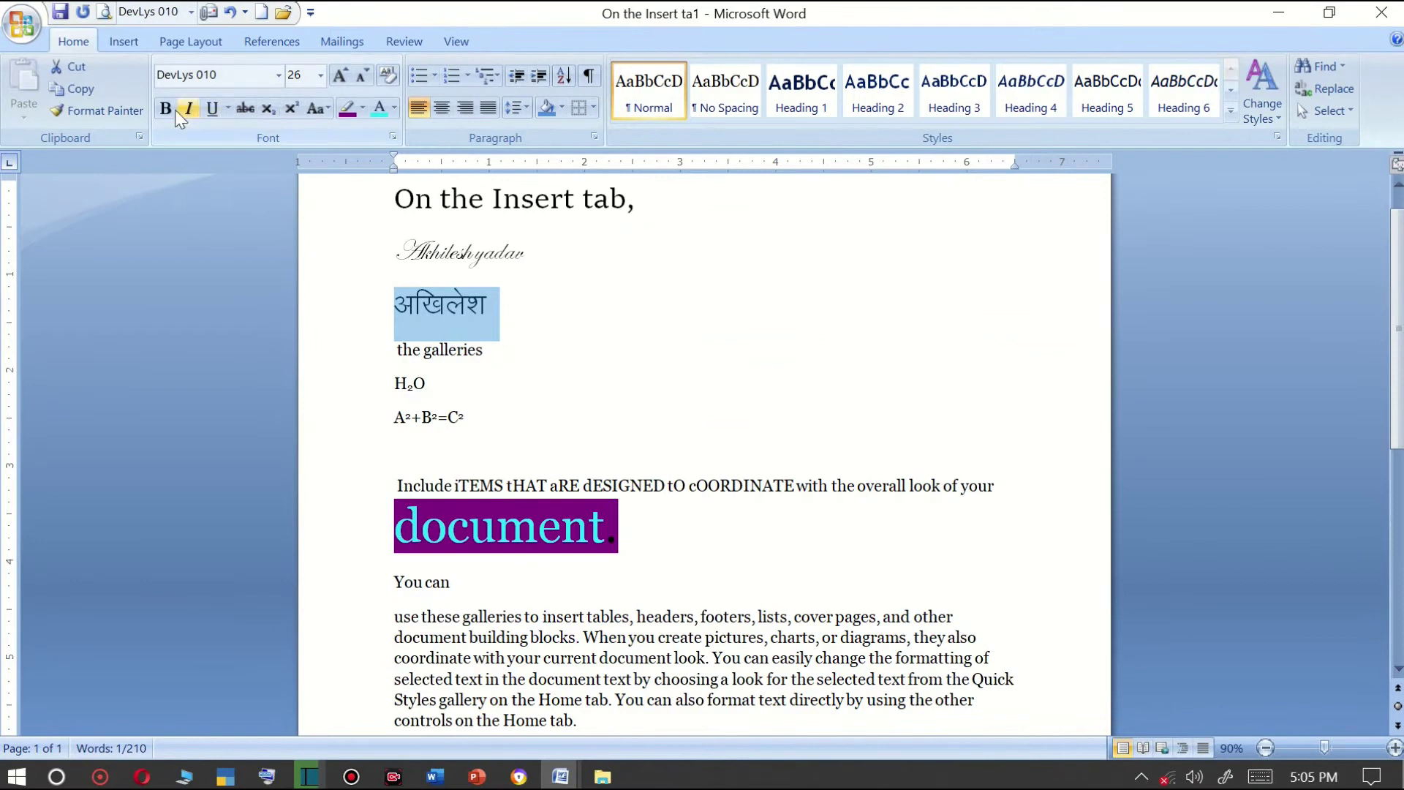
Make the Hindi word bold, italic and underlined, and grow it two sizes.
click(189, 108)
click(165, 108)
click(212, 108)
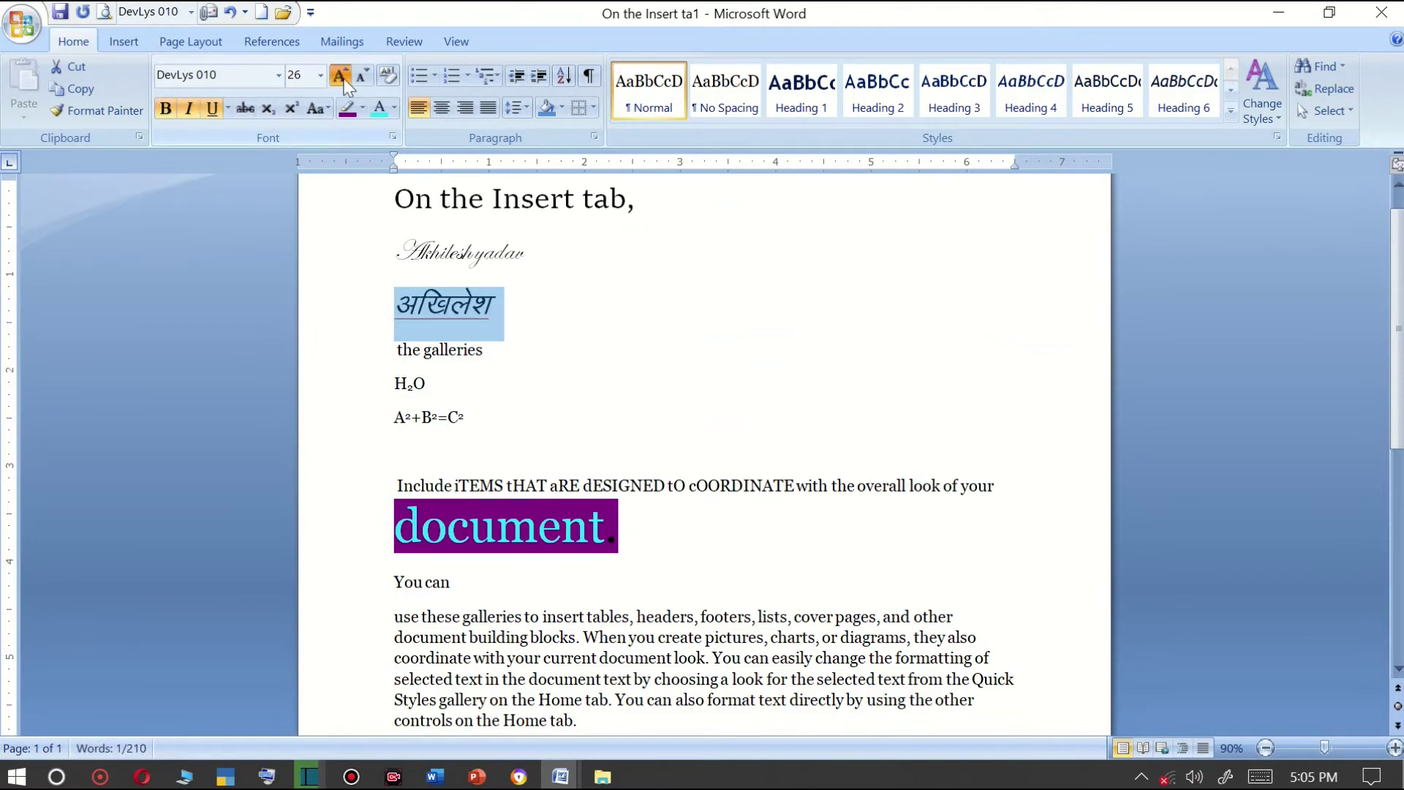
click(340, 76)
click(341, 75)
click(341, 75)
click(341, 76)
click(341, 75)
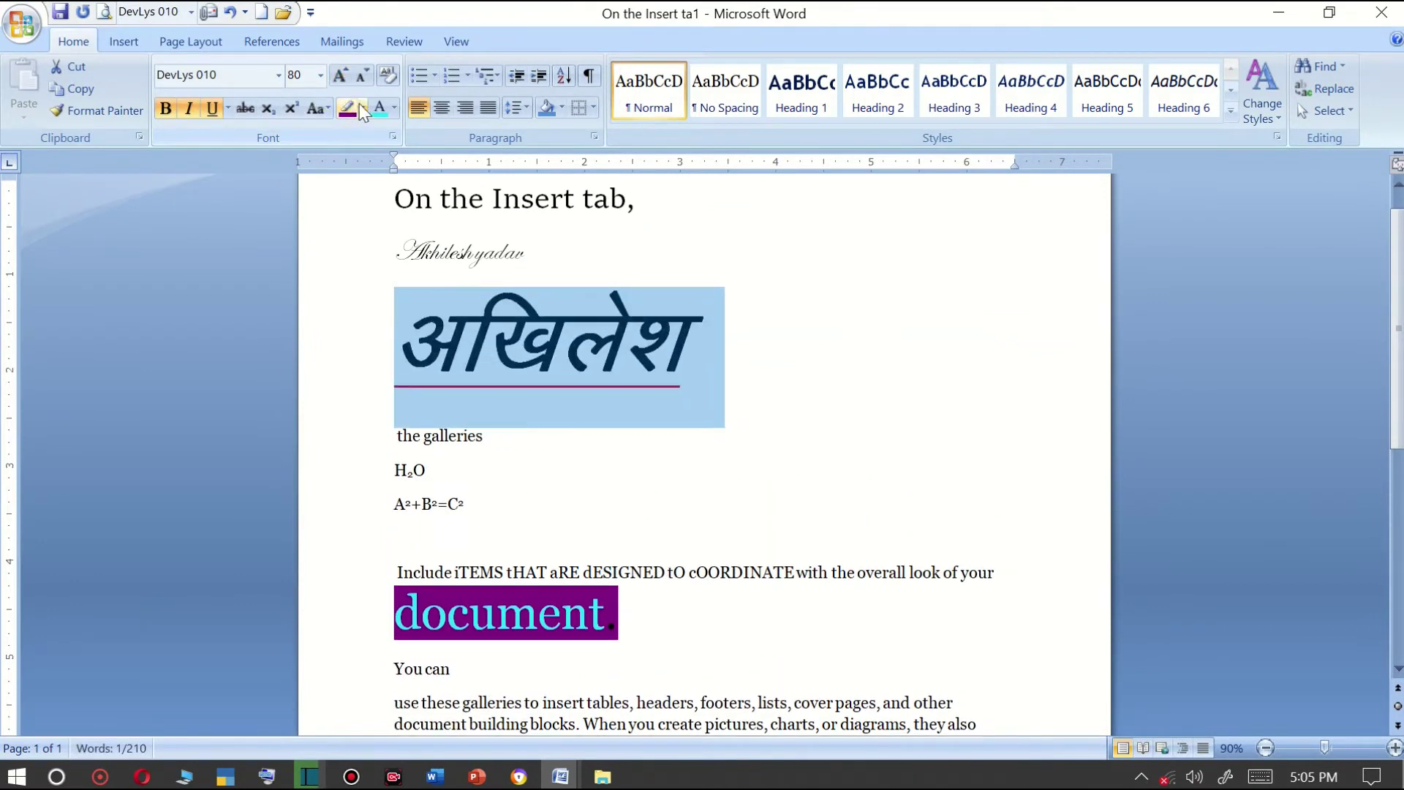
Colour the Hindi word red, then clear all its formatting back to plain text.
click(363, 109)
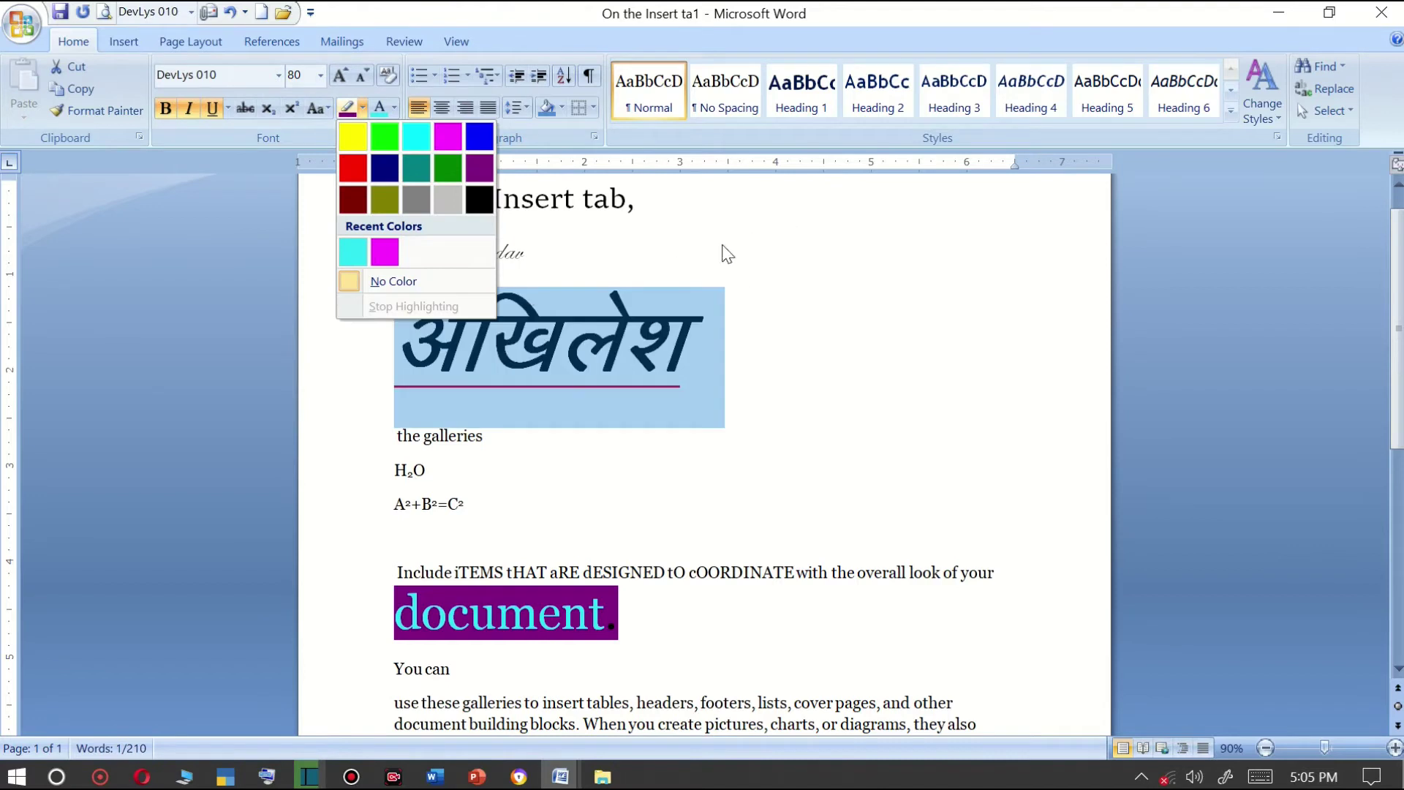
click(394, 108)
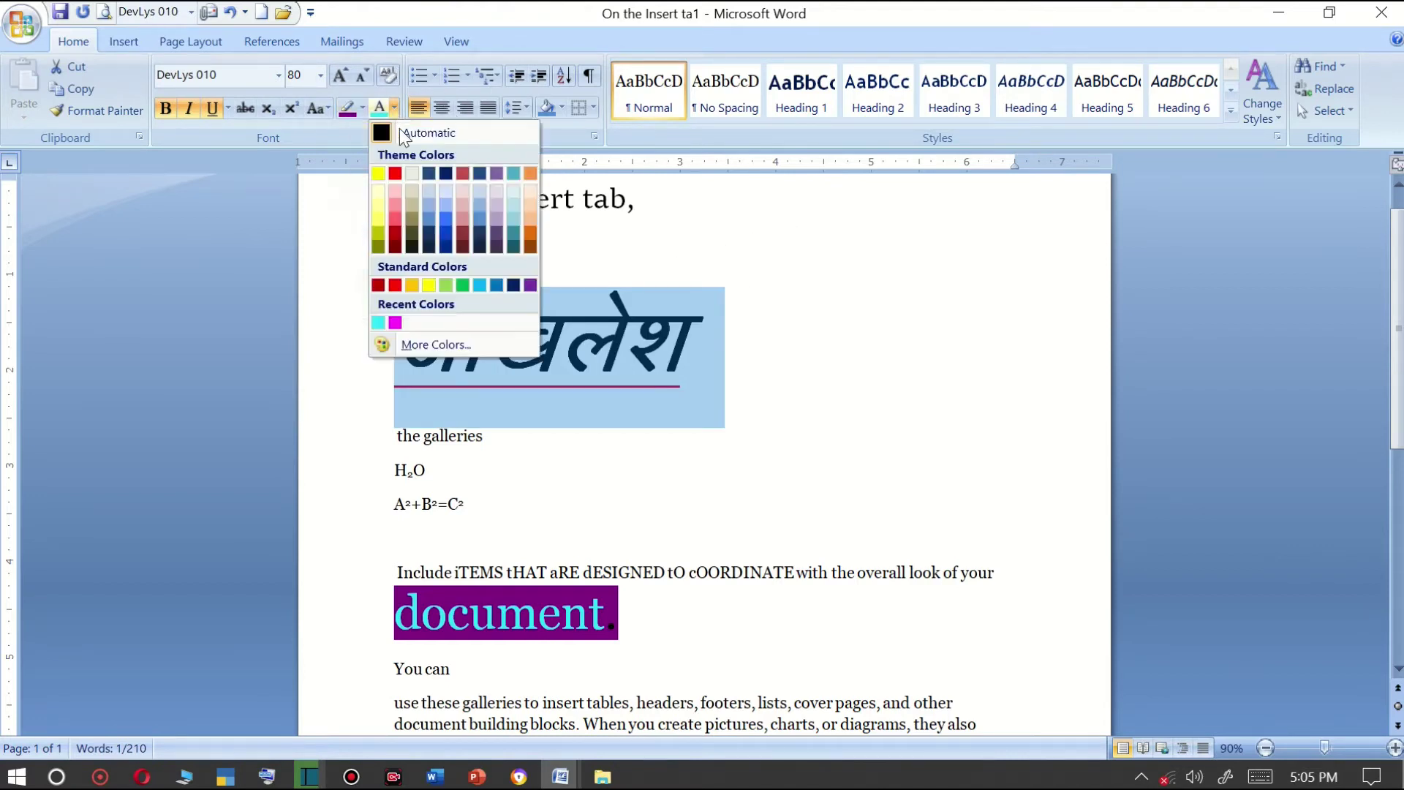
click(395, 174)
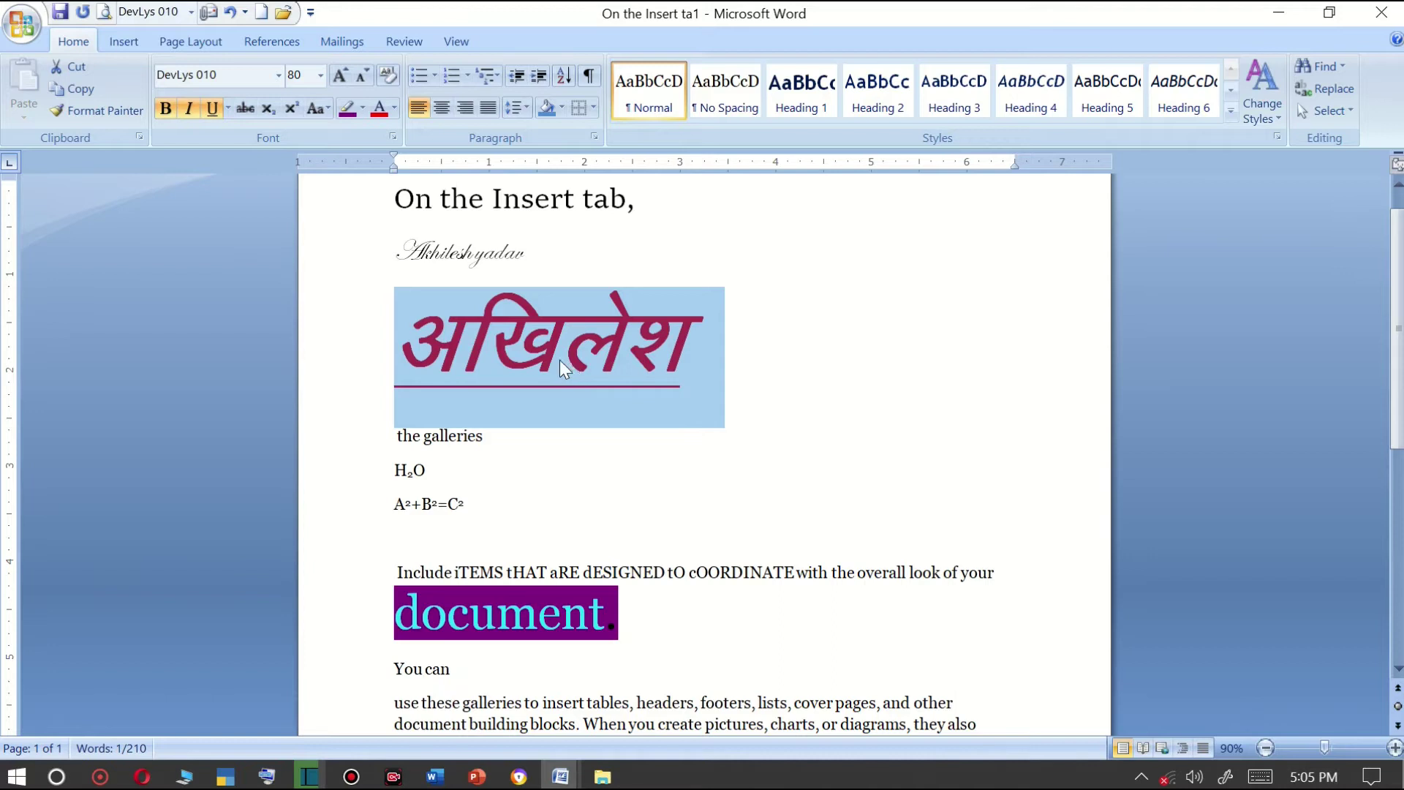
click(388, 75)
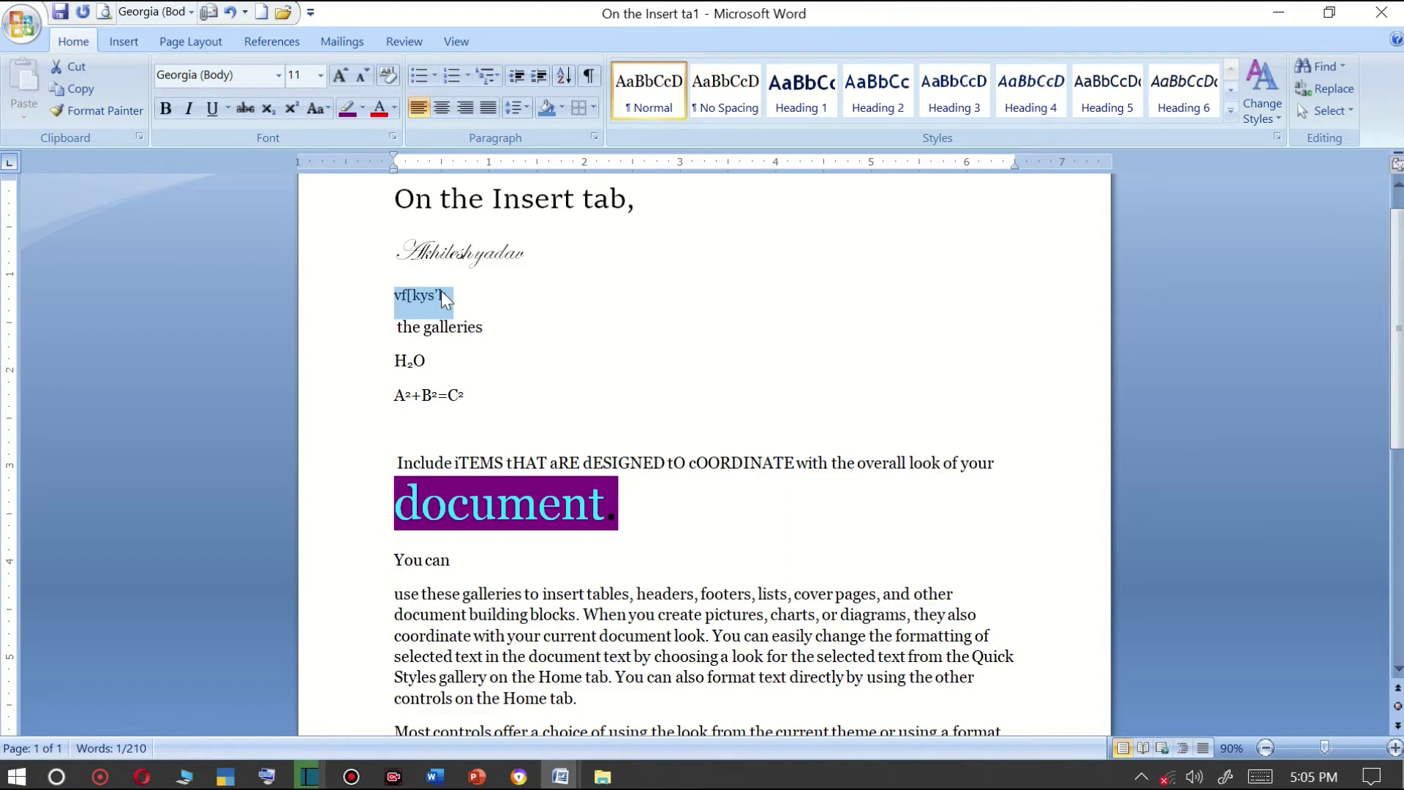
Select the heading 'On the Insert tab,', enlarge it, colour it red, then clear its formatting.
scroll(493, 282, up, 2)
click(455, 331)
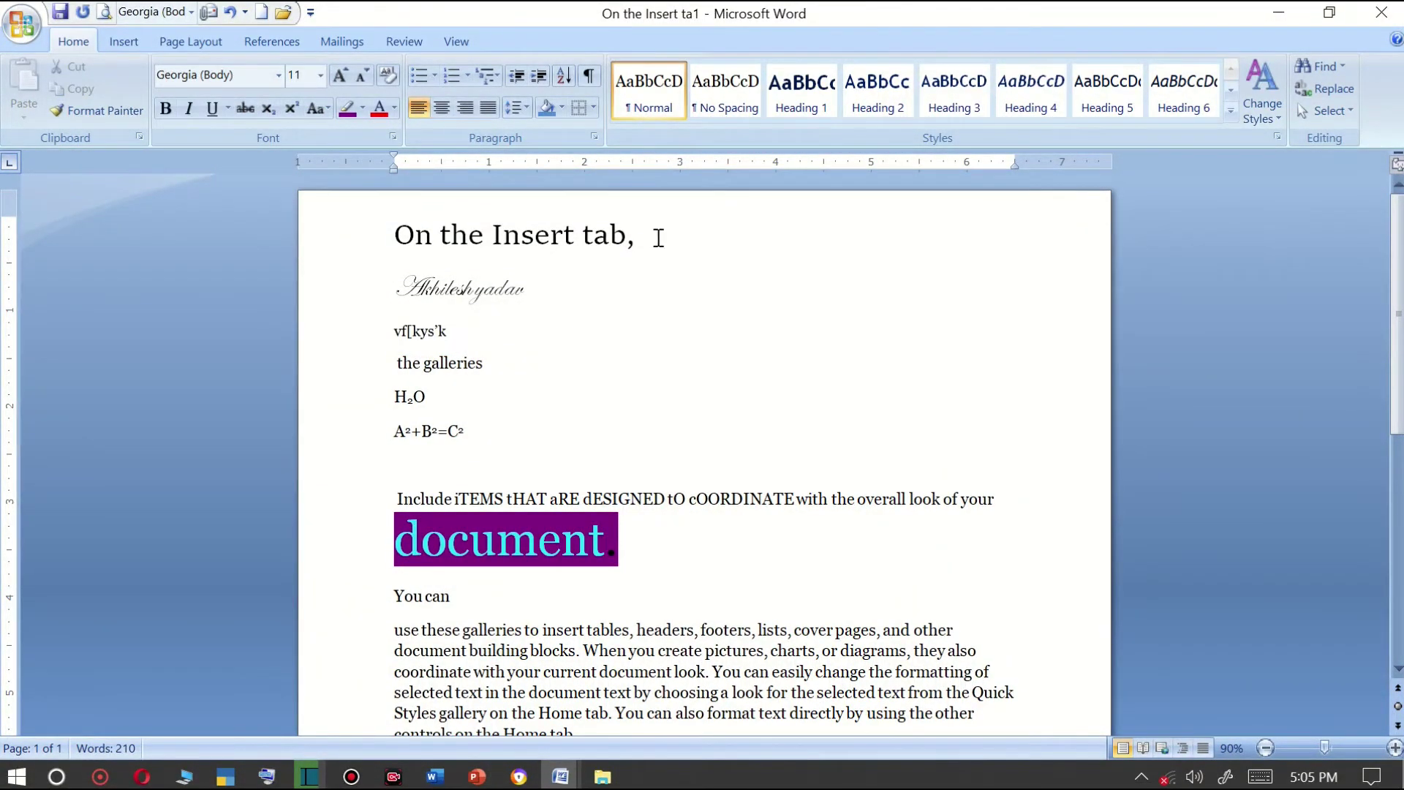
drag(655, 235, 272, 213)
click(340, 75)
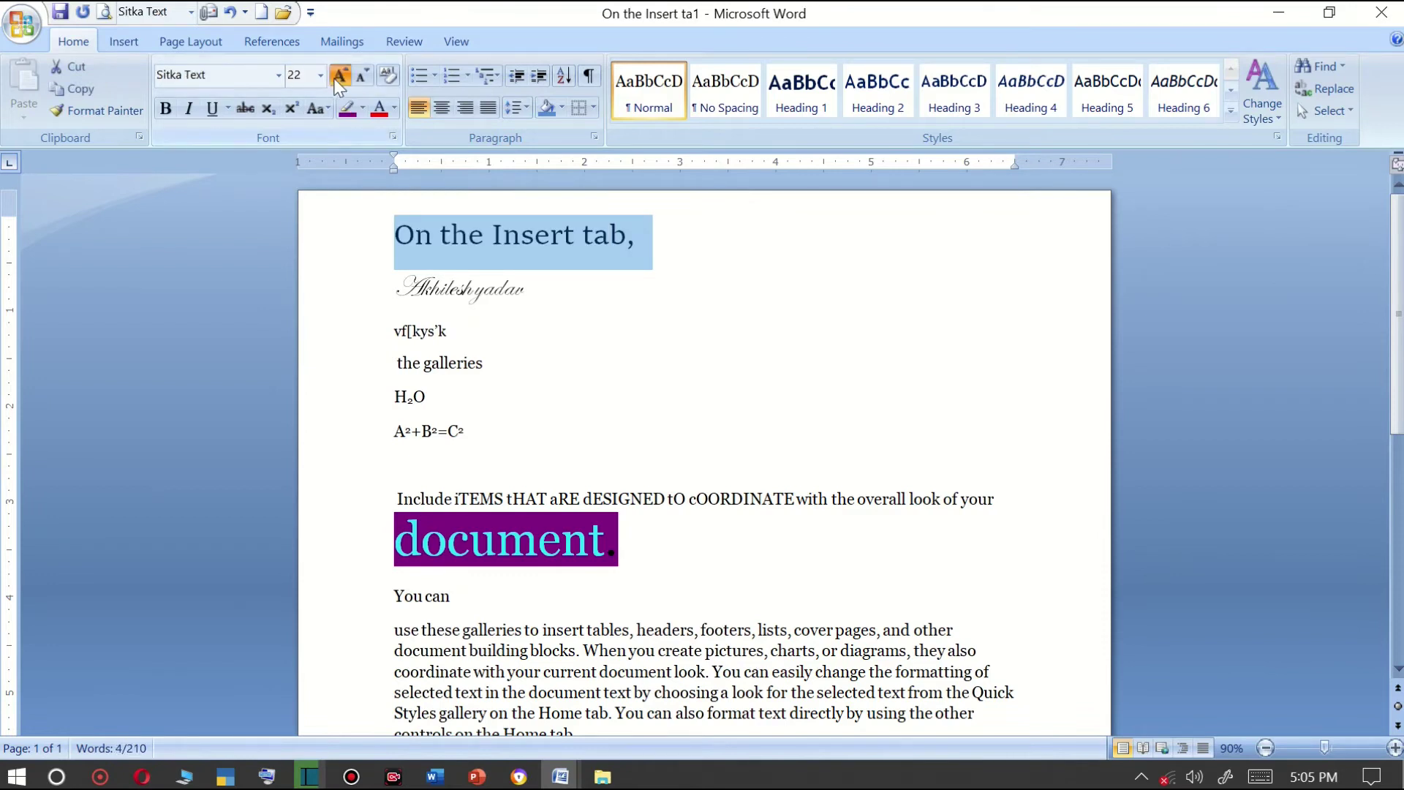
click(340, 75)
click(340, 75)
click(340, 75)
click(340, 75)
click(379, 108)
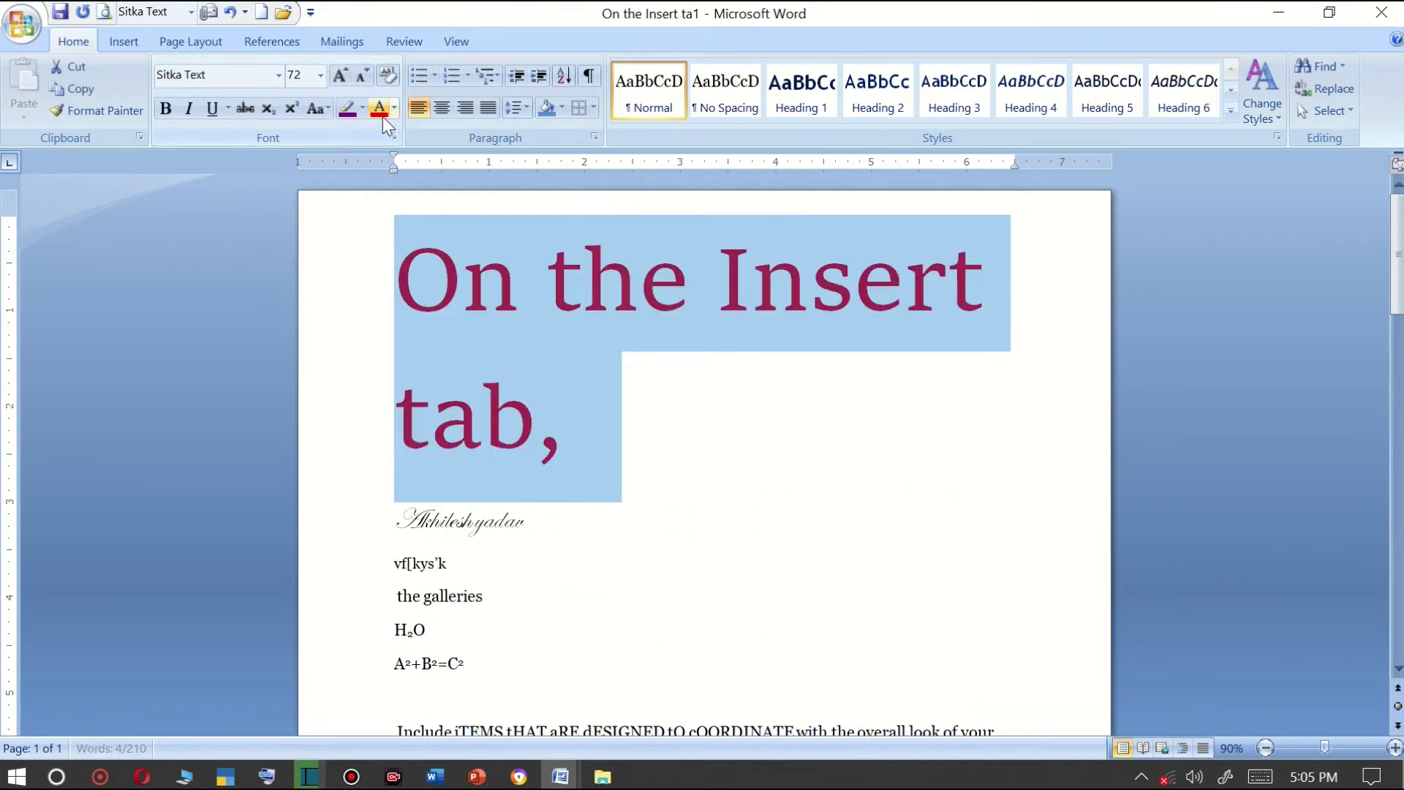
click(387, 76)
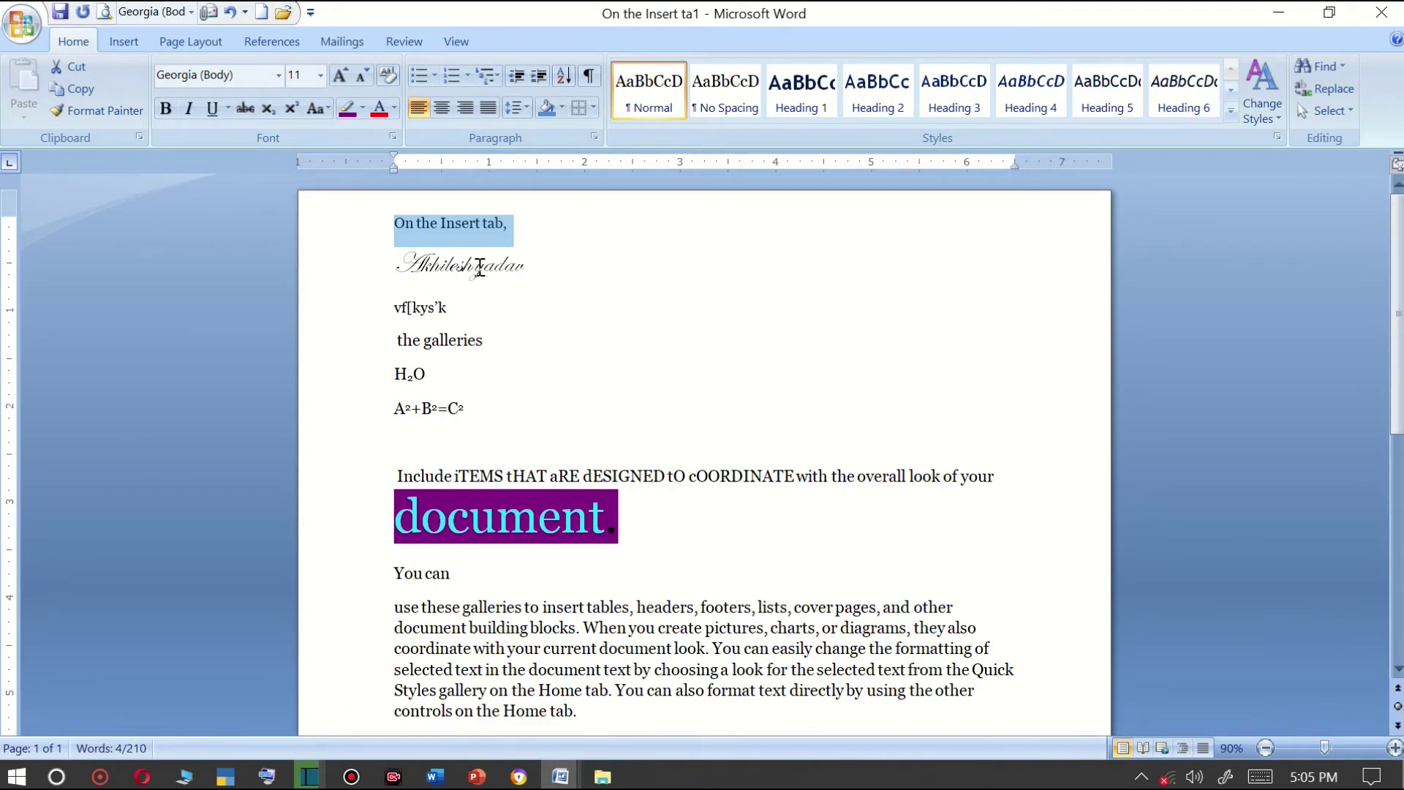
Grow the plain heading 'On the Insert tab,' step by step to 48 pt.
click(340, 76)
click(340, 76)
click(340, 76)
click(340, 76)
click(339, 77)
click(339, 79)
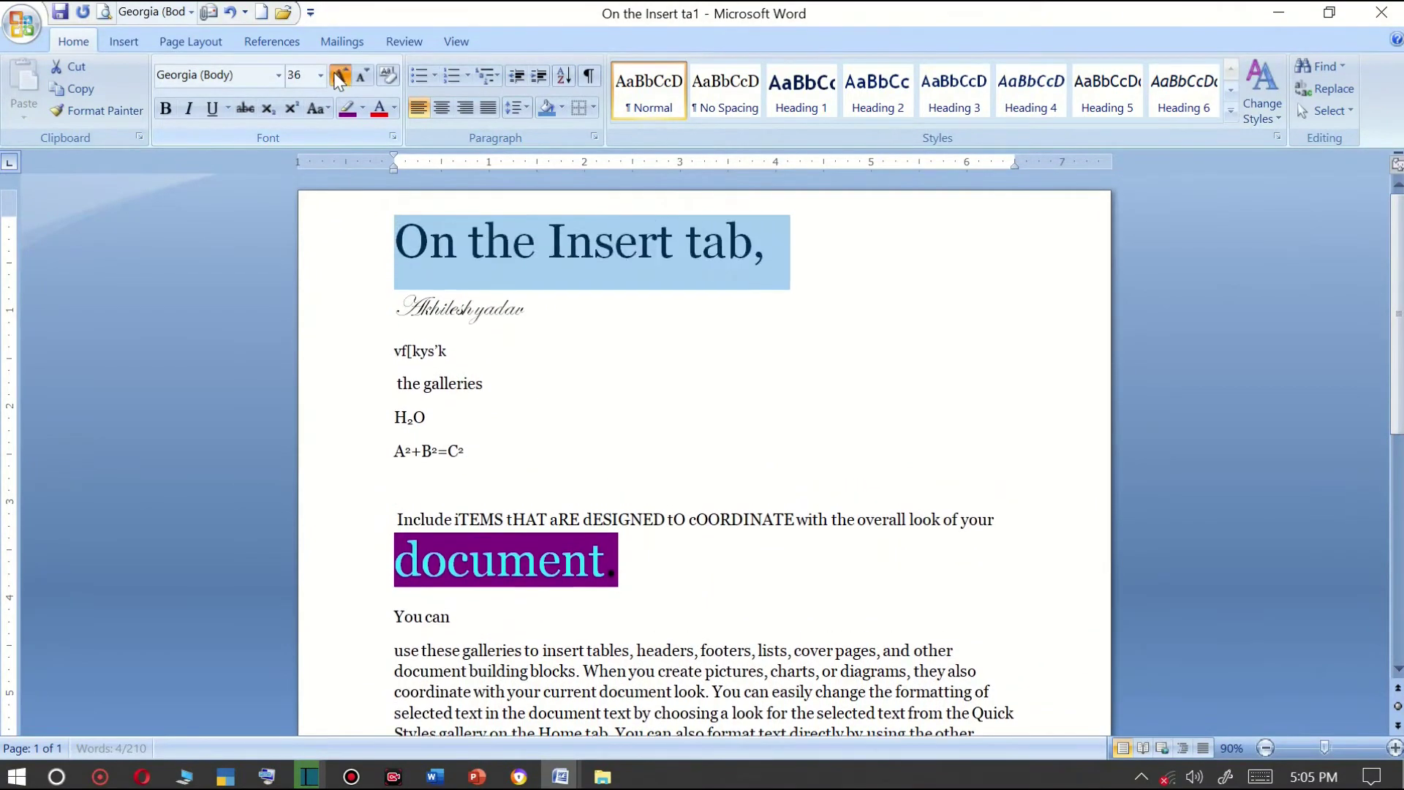
click(339, 79)
click(395, 138)
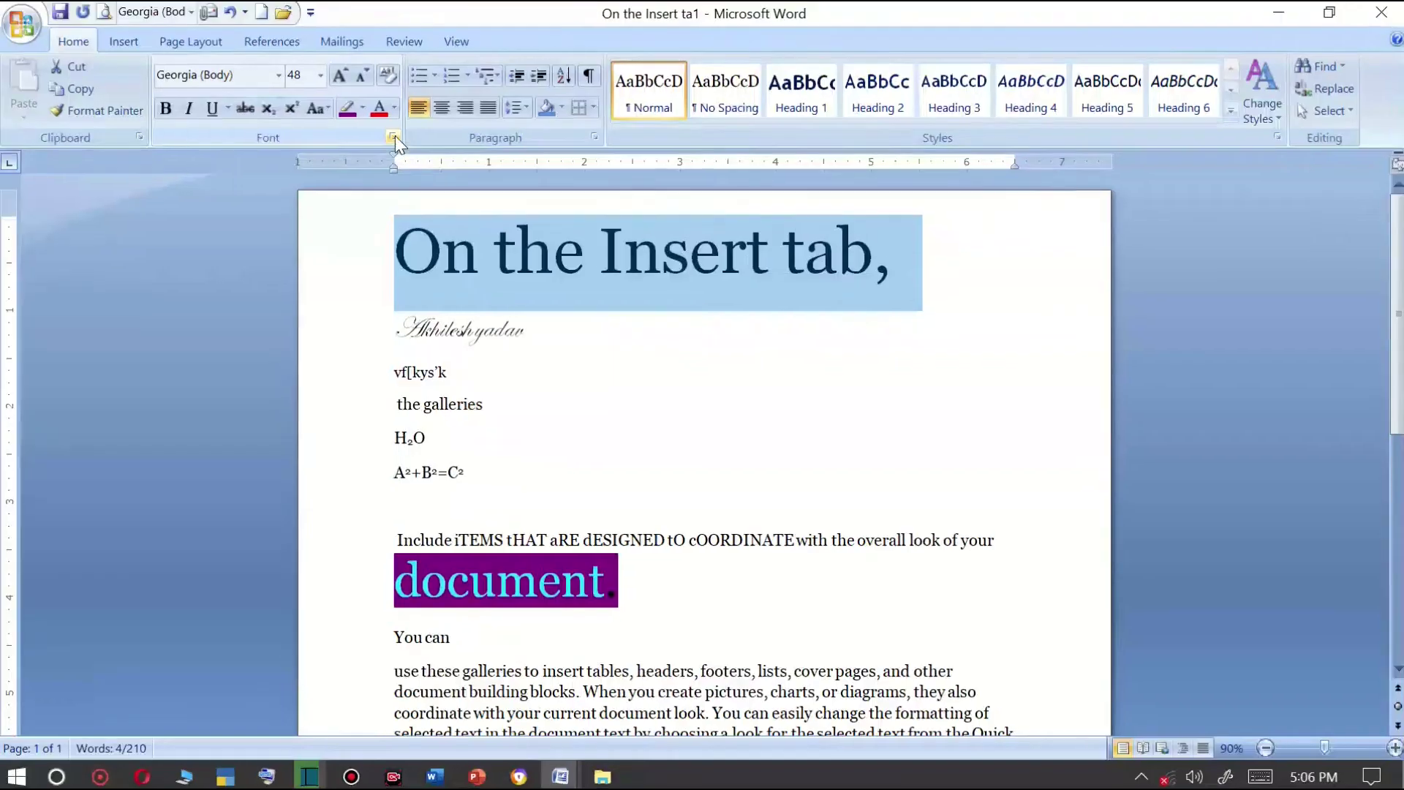
Open the Font dialog for the heading and try strikethrough, then double strikethrough.
click(395, 136)
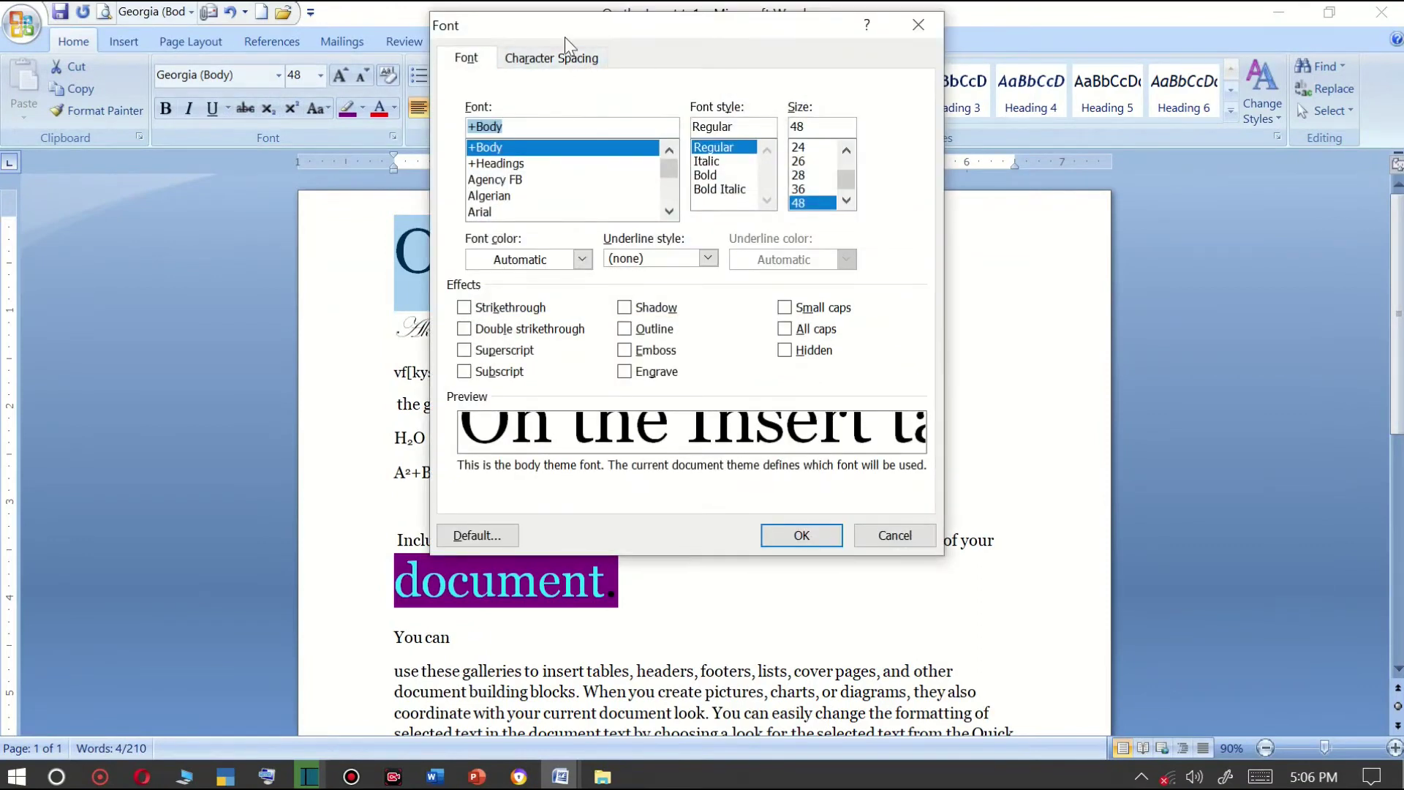
drag(564, 36, 1022, 97)
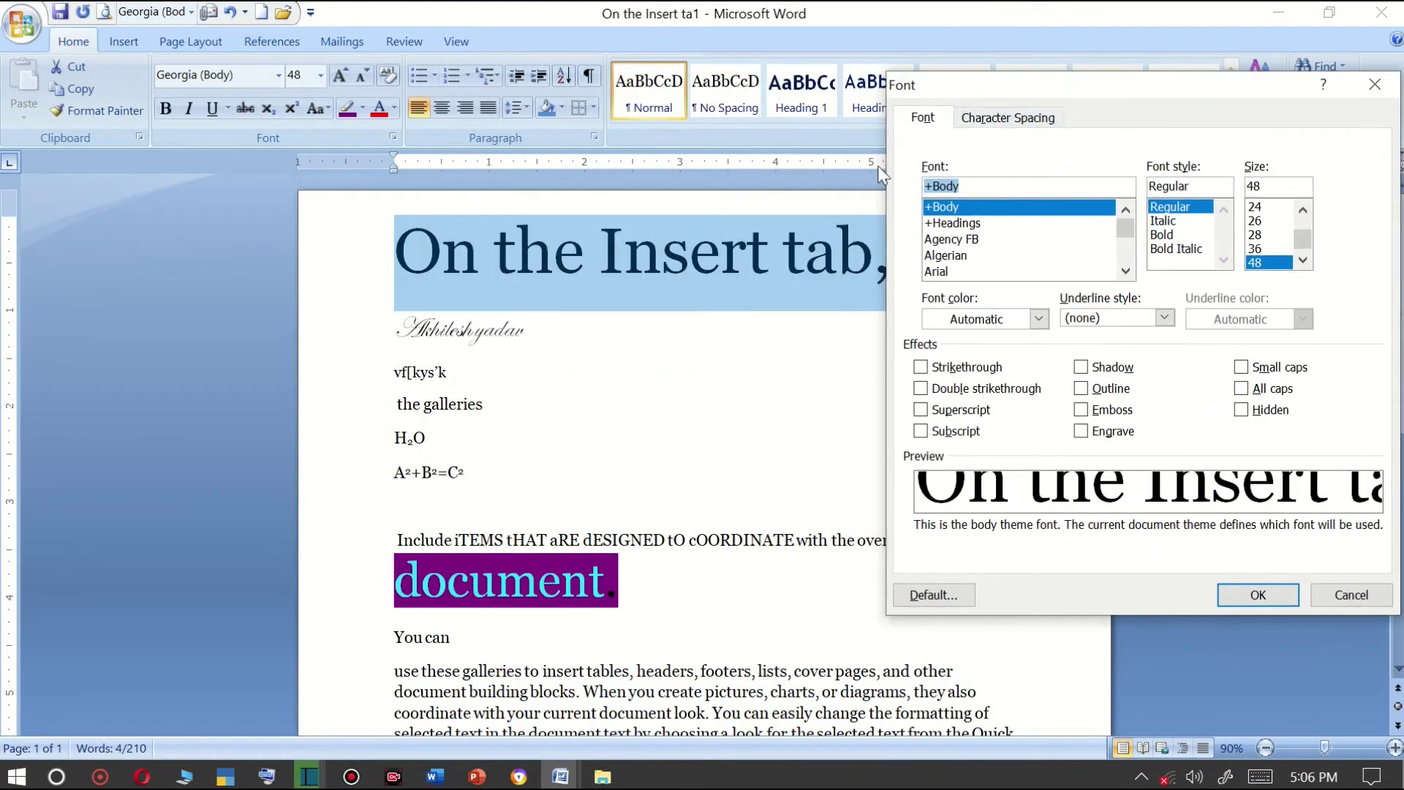
drag(927, 83, 388, 321)
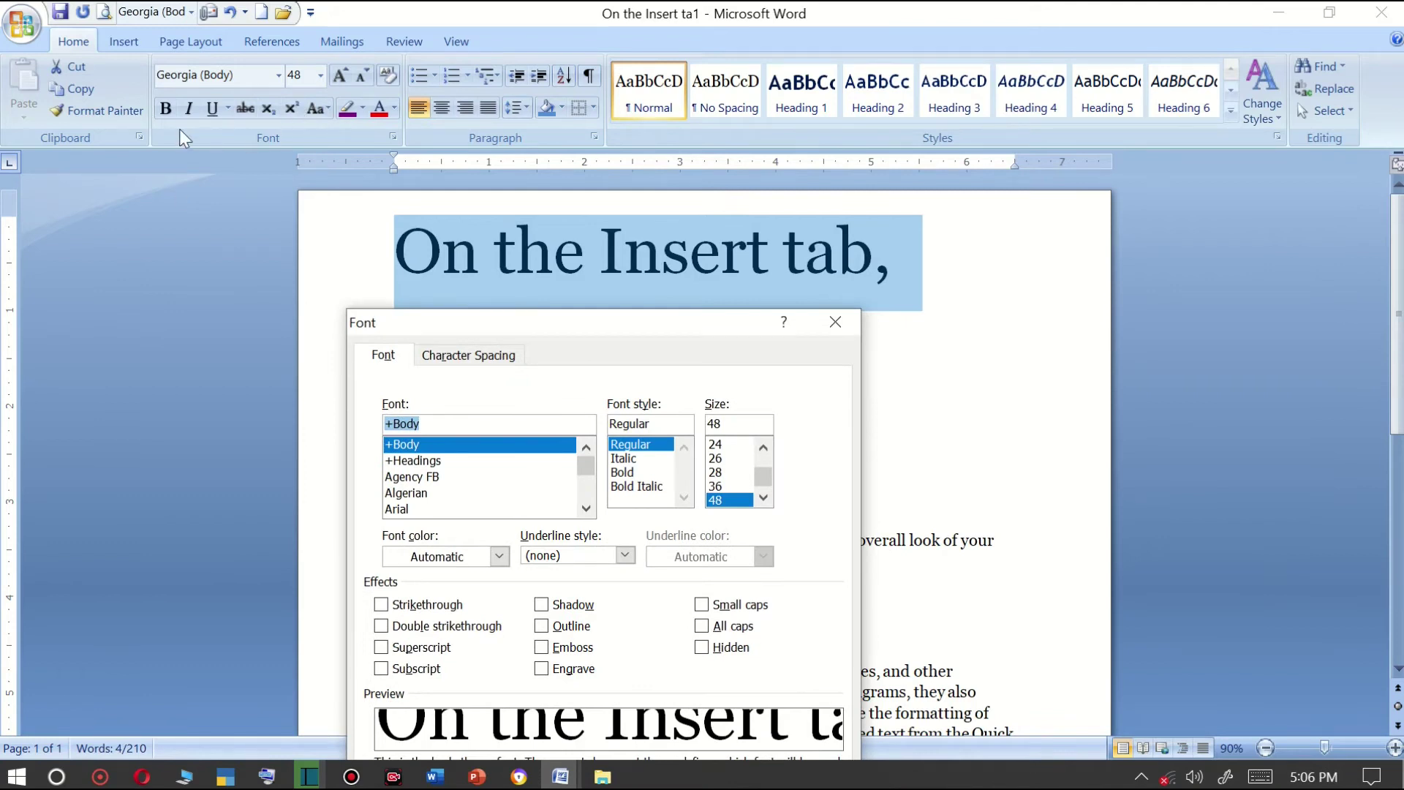
drag(387, 326, 354, 334)
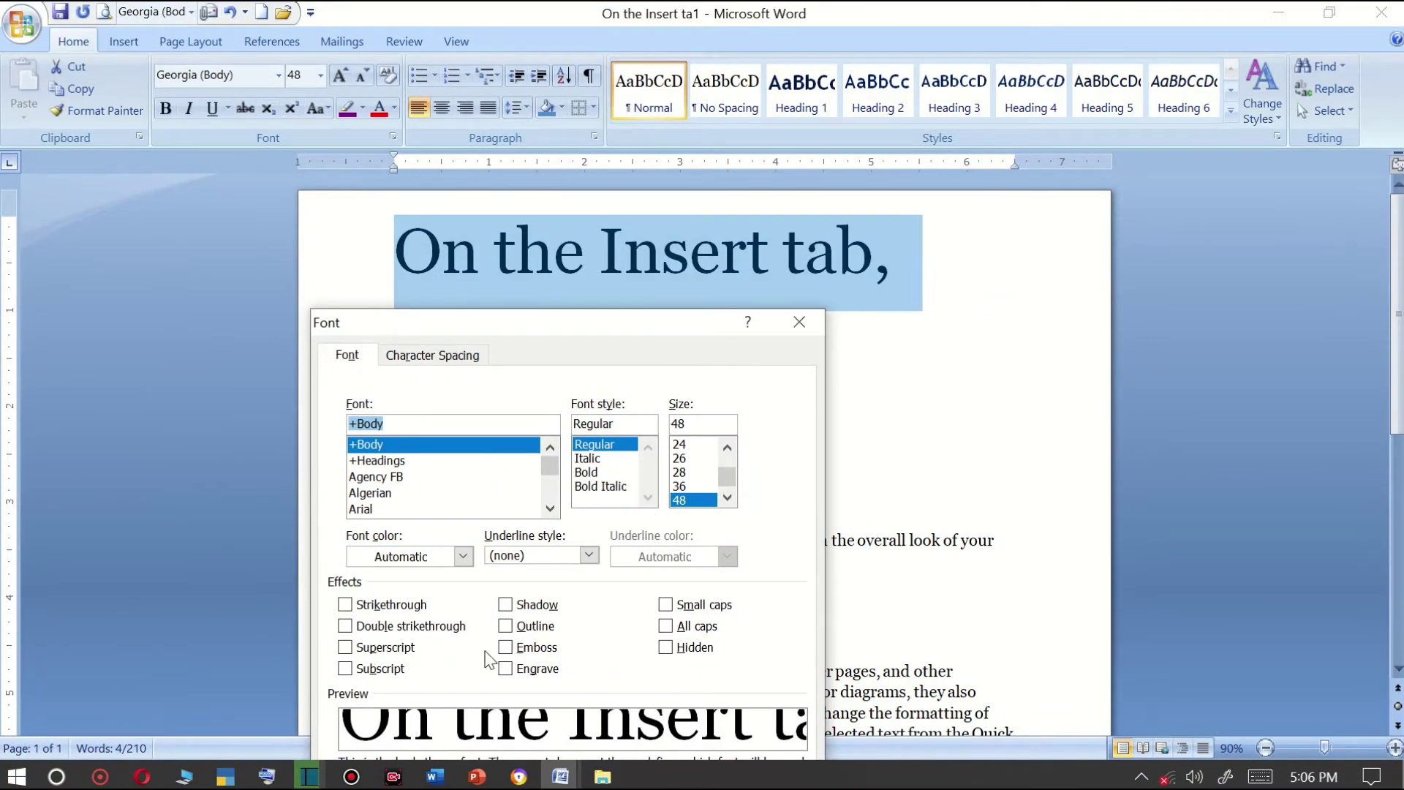
click(347, 604)
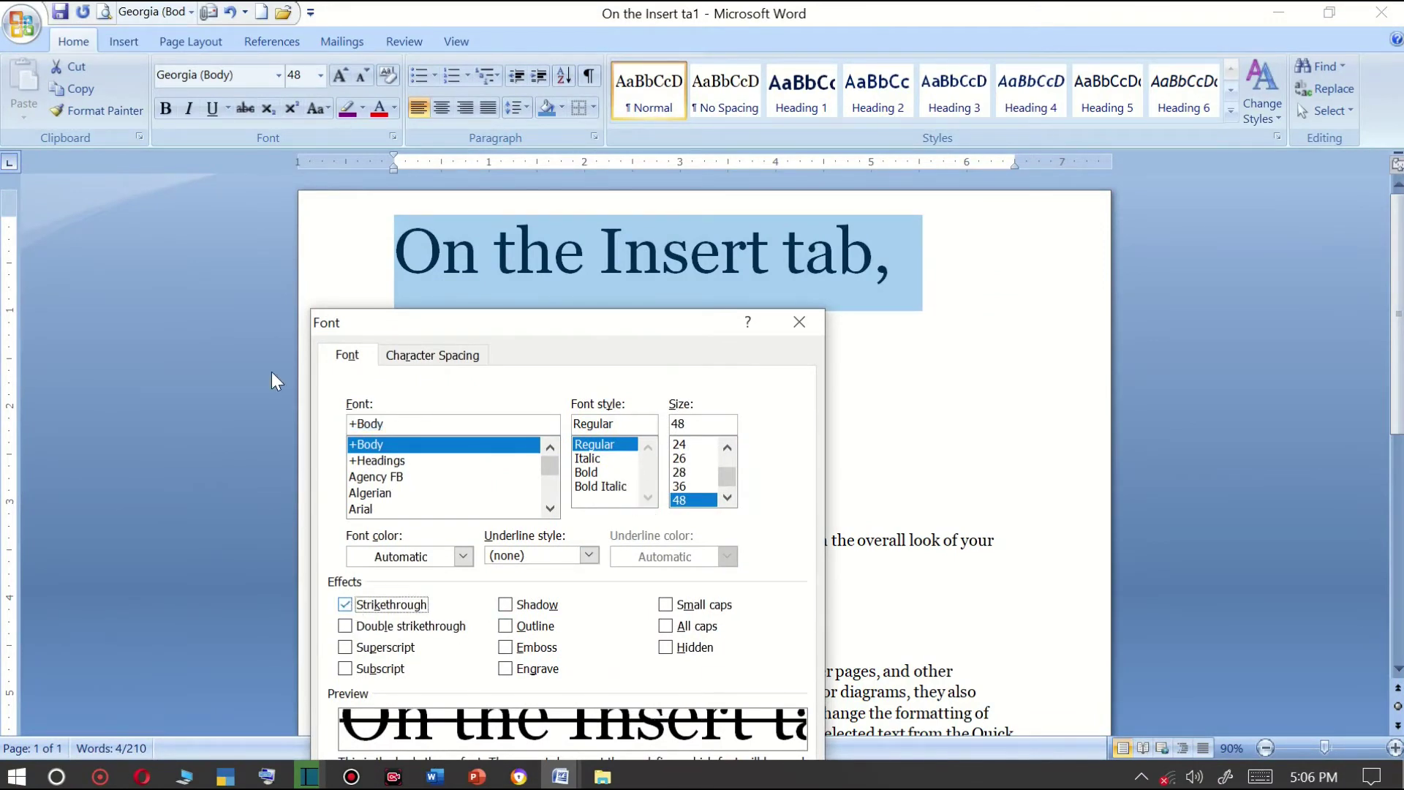
click(345, 626)
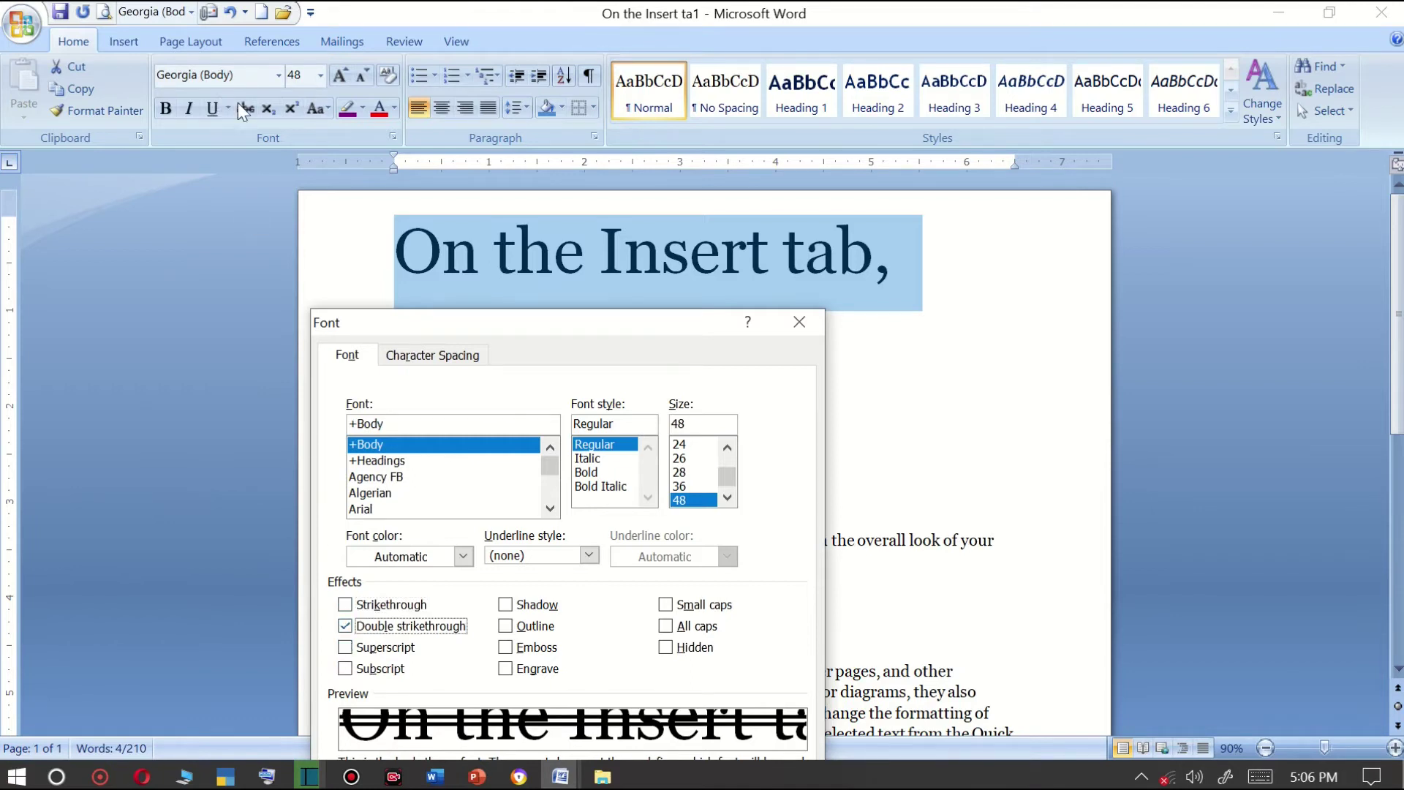
mouse_move(398, 319)
mouse_down()
mouse_move(633, 265)
mouse_move(713, 176)
mouse_up()
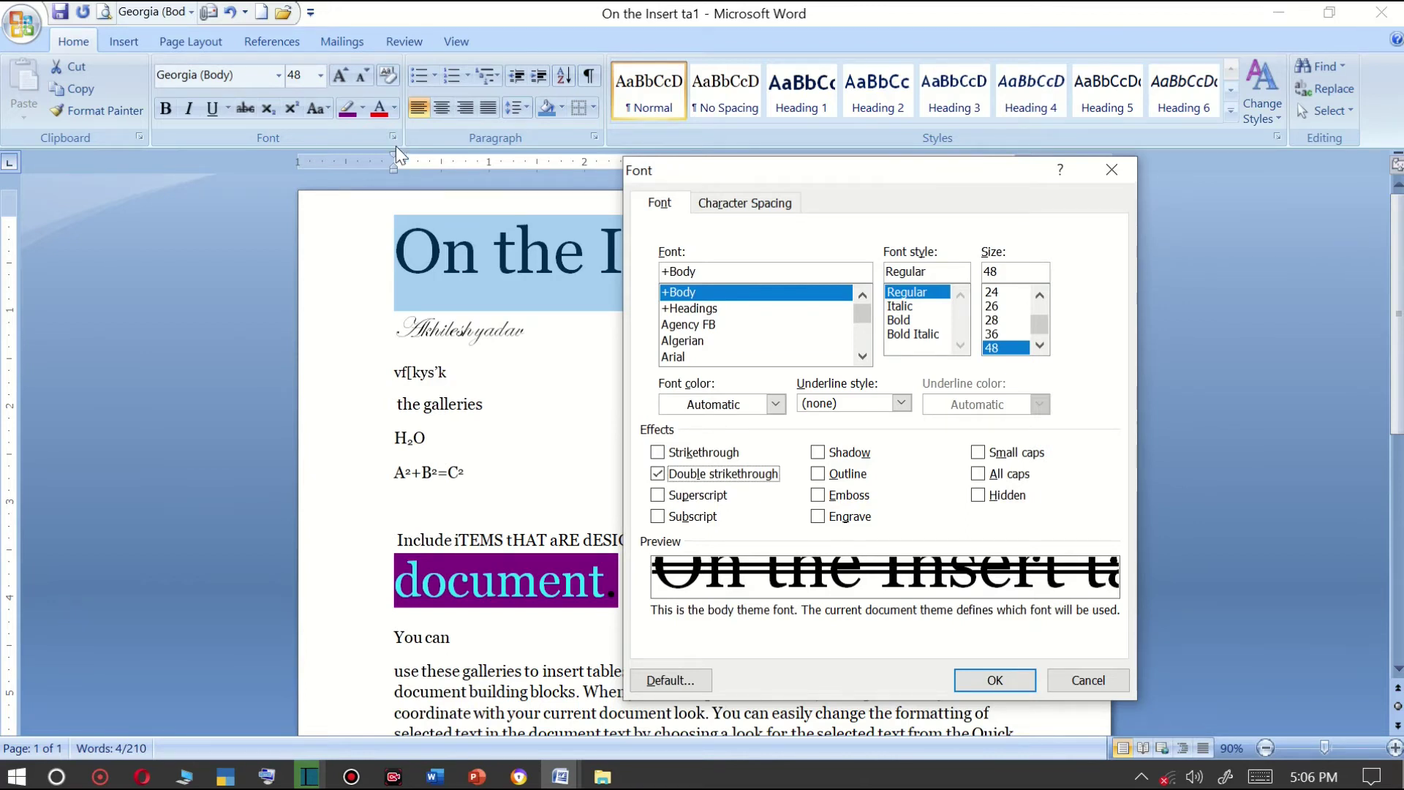
Set the heading red with a dark-blue words-only underline, no strikethrough, and shadow.
click(775, 404)
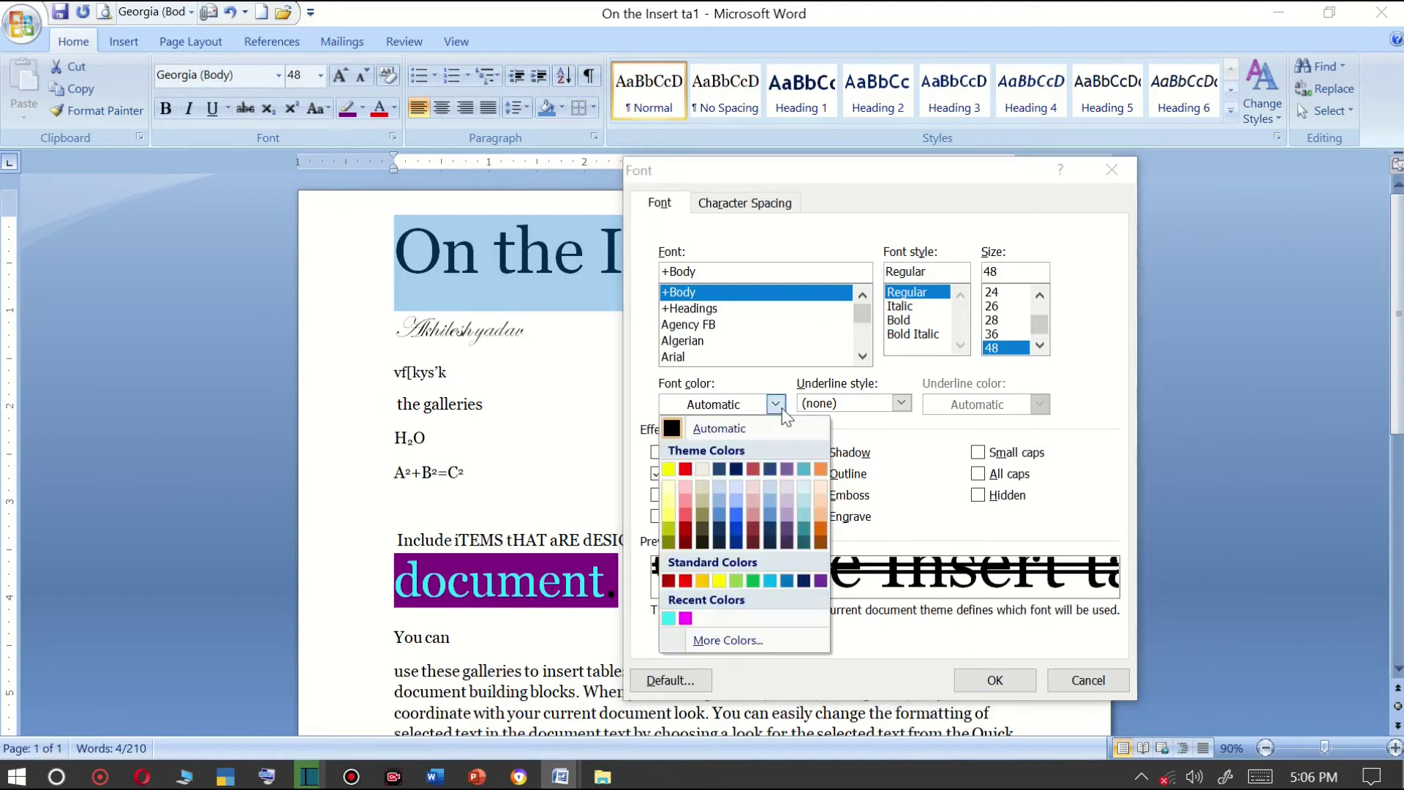
click(685, 581)
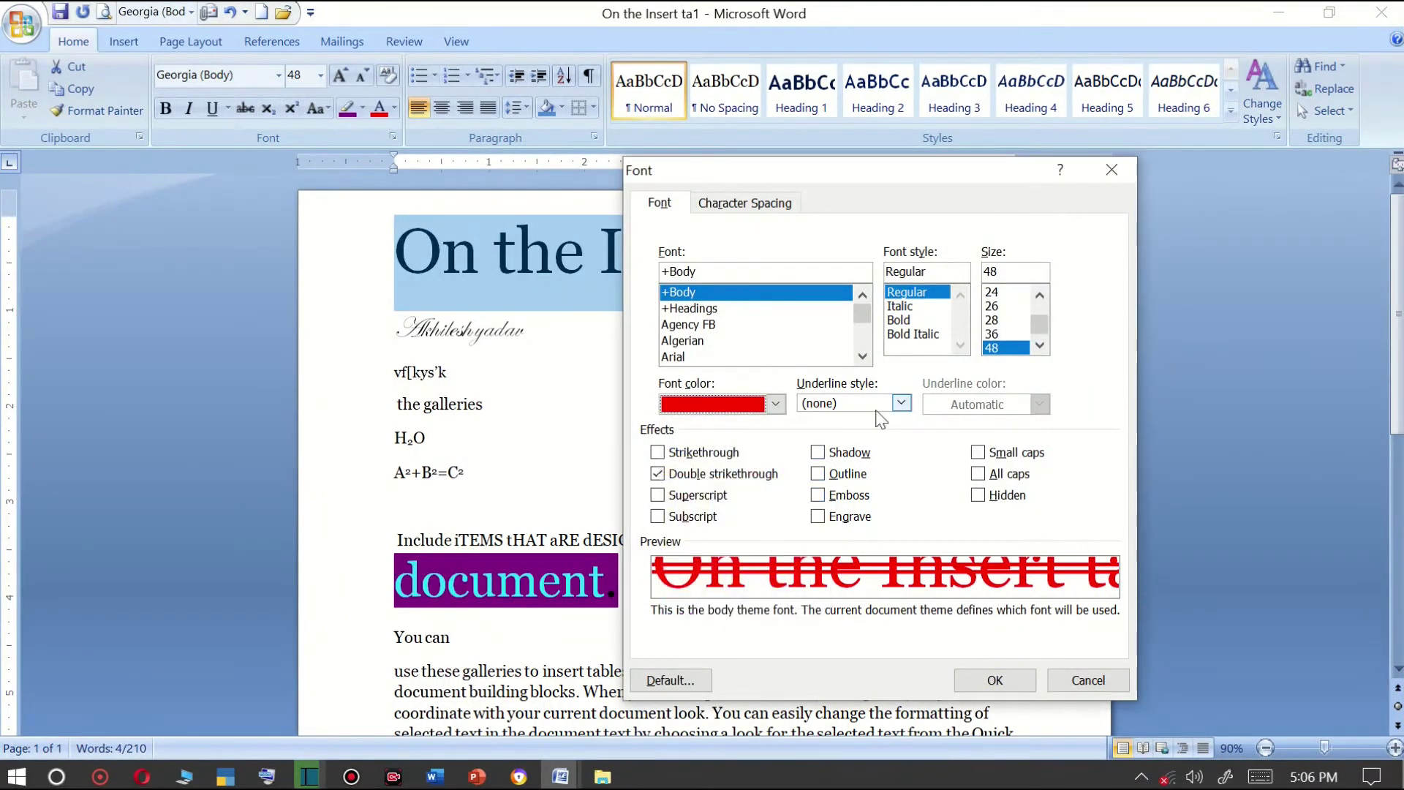
click(901, 403)
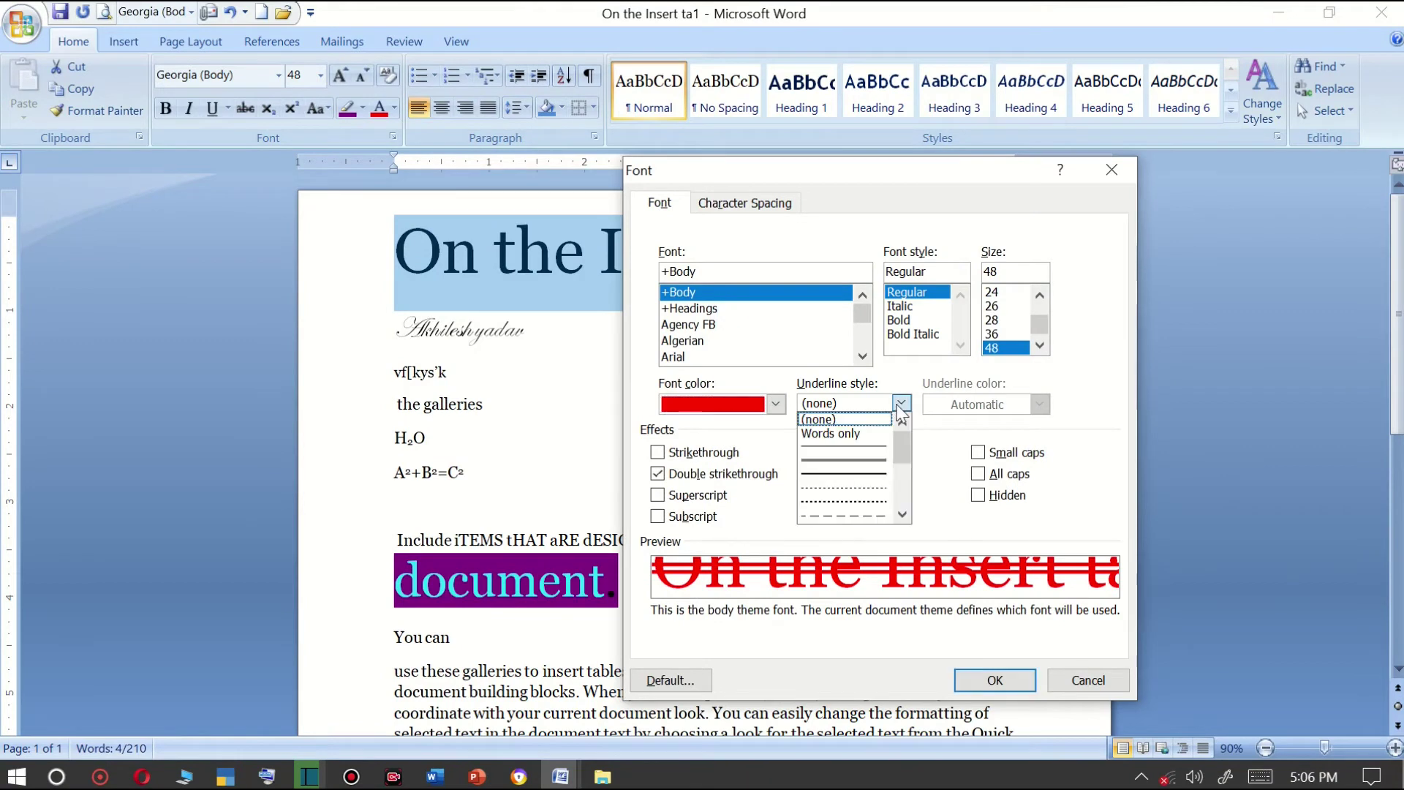
click(839, 439)
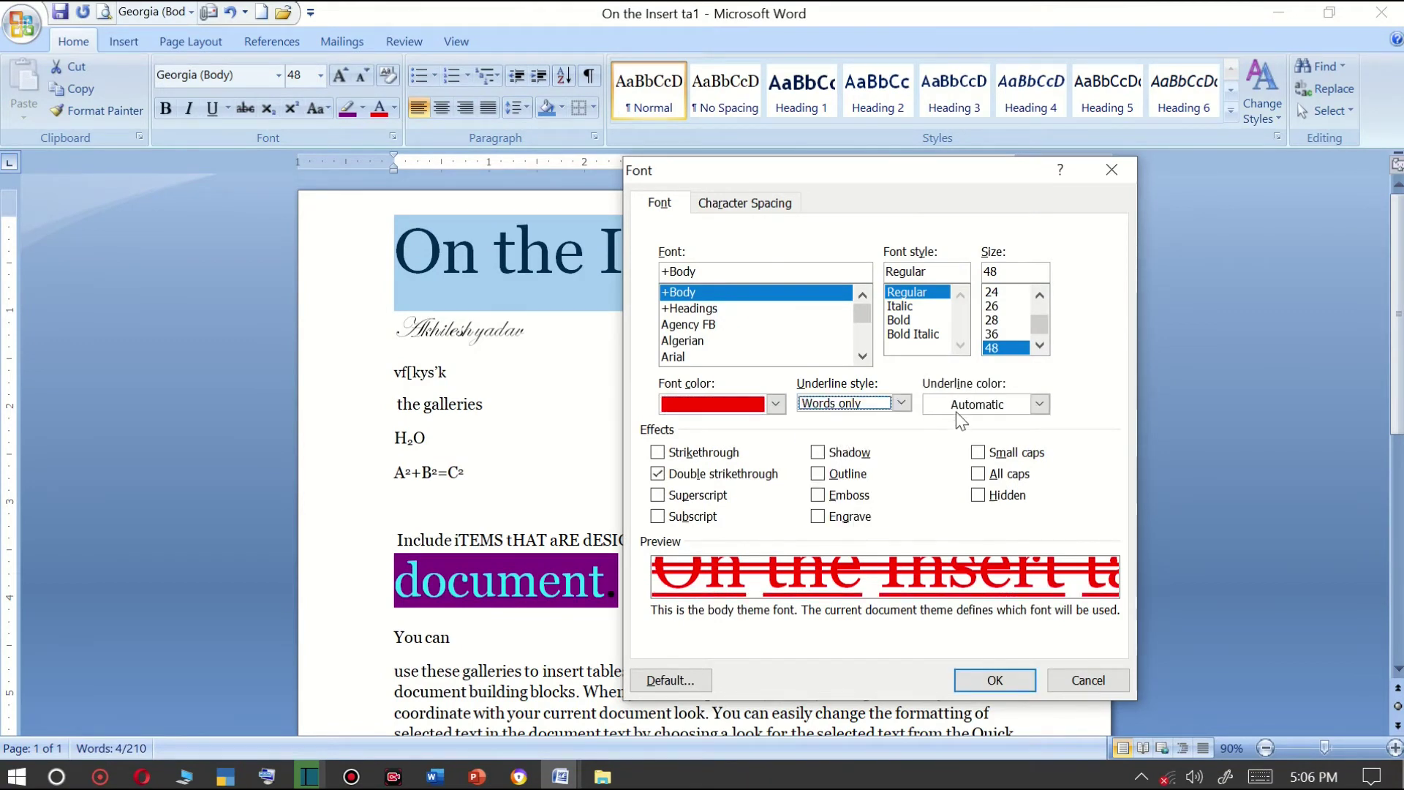
click(962, 404)
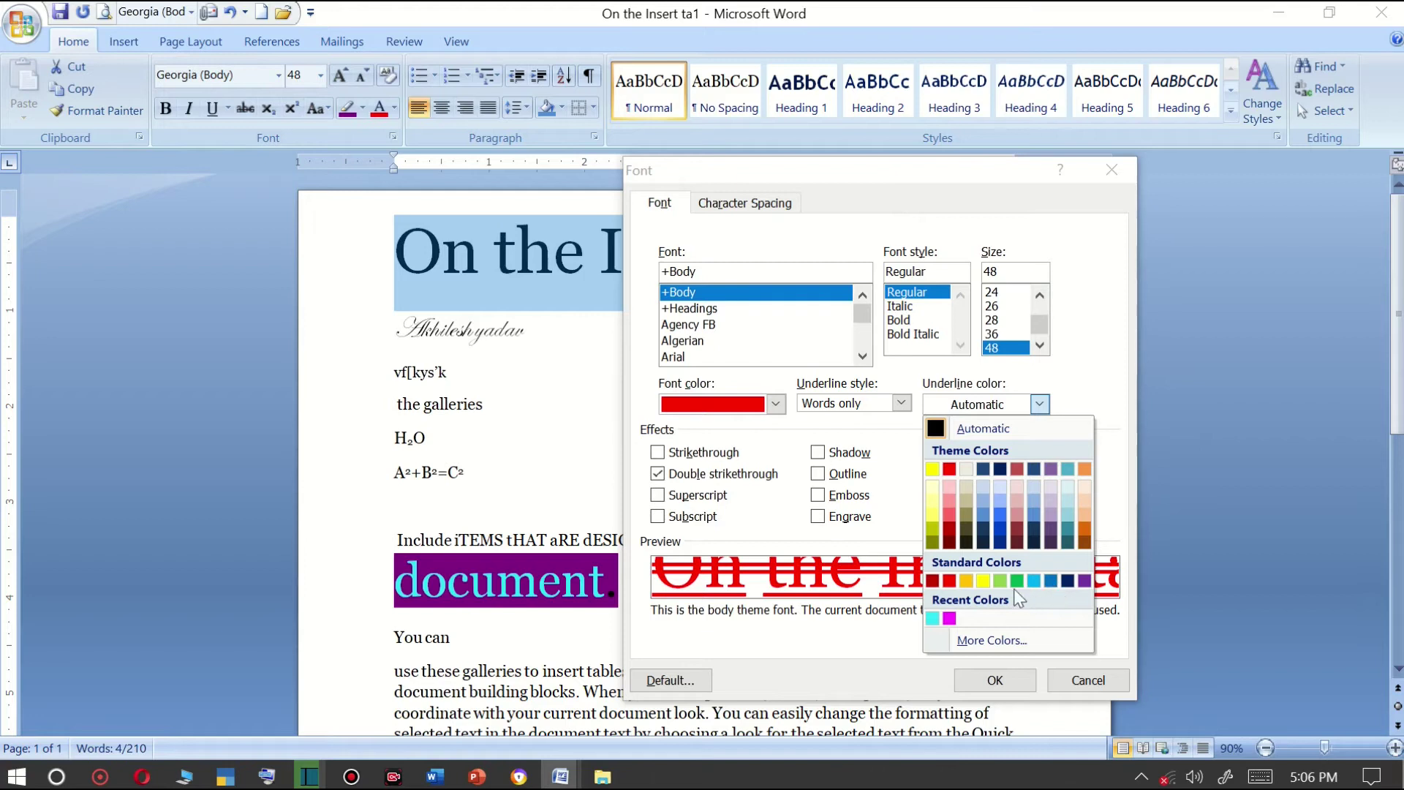
click(1067, 581)
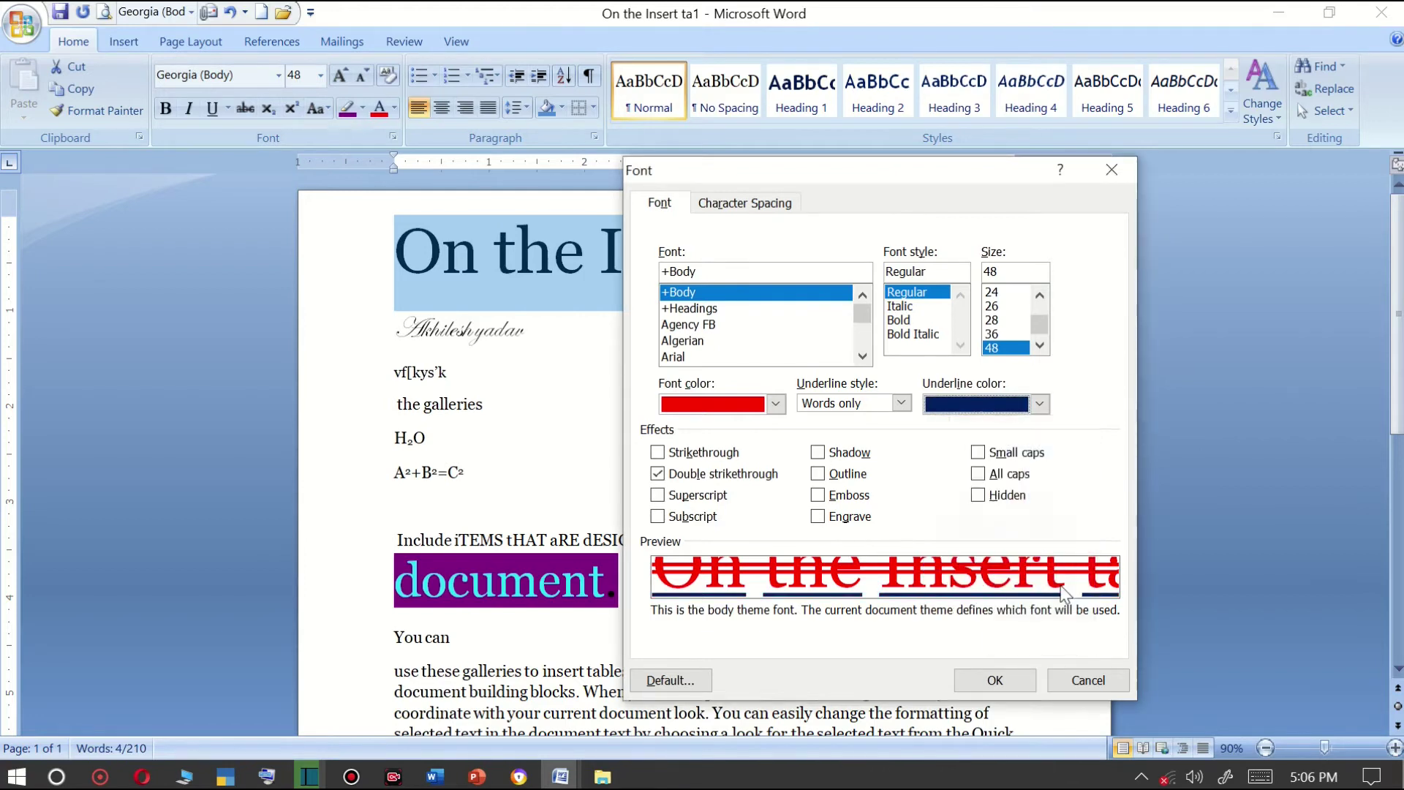
click(724, 475)
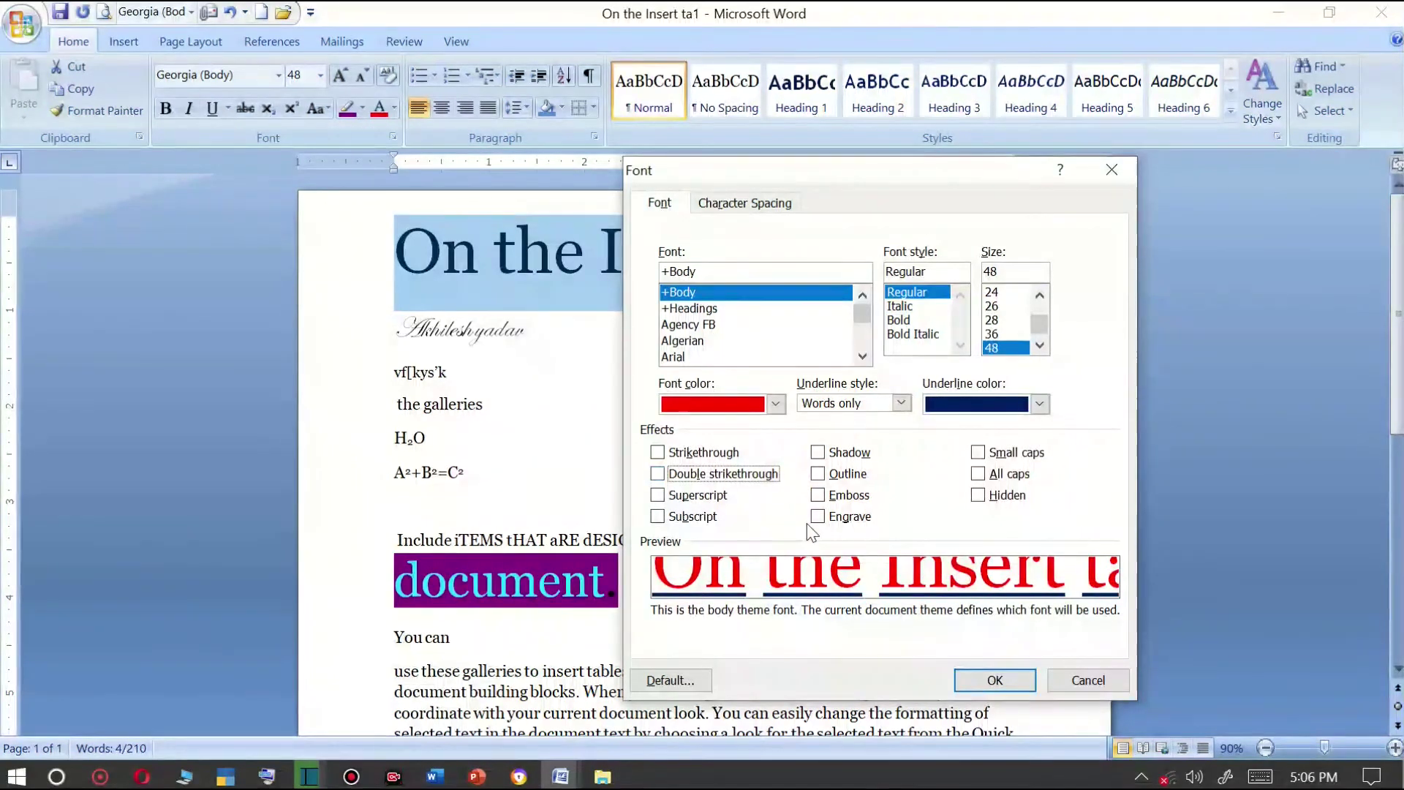
click(818, 453)
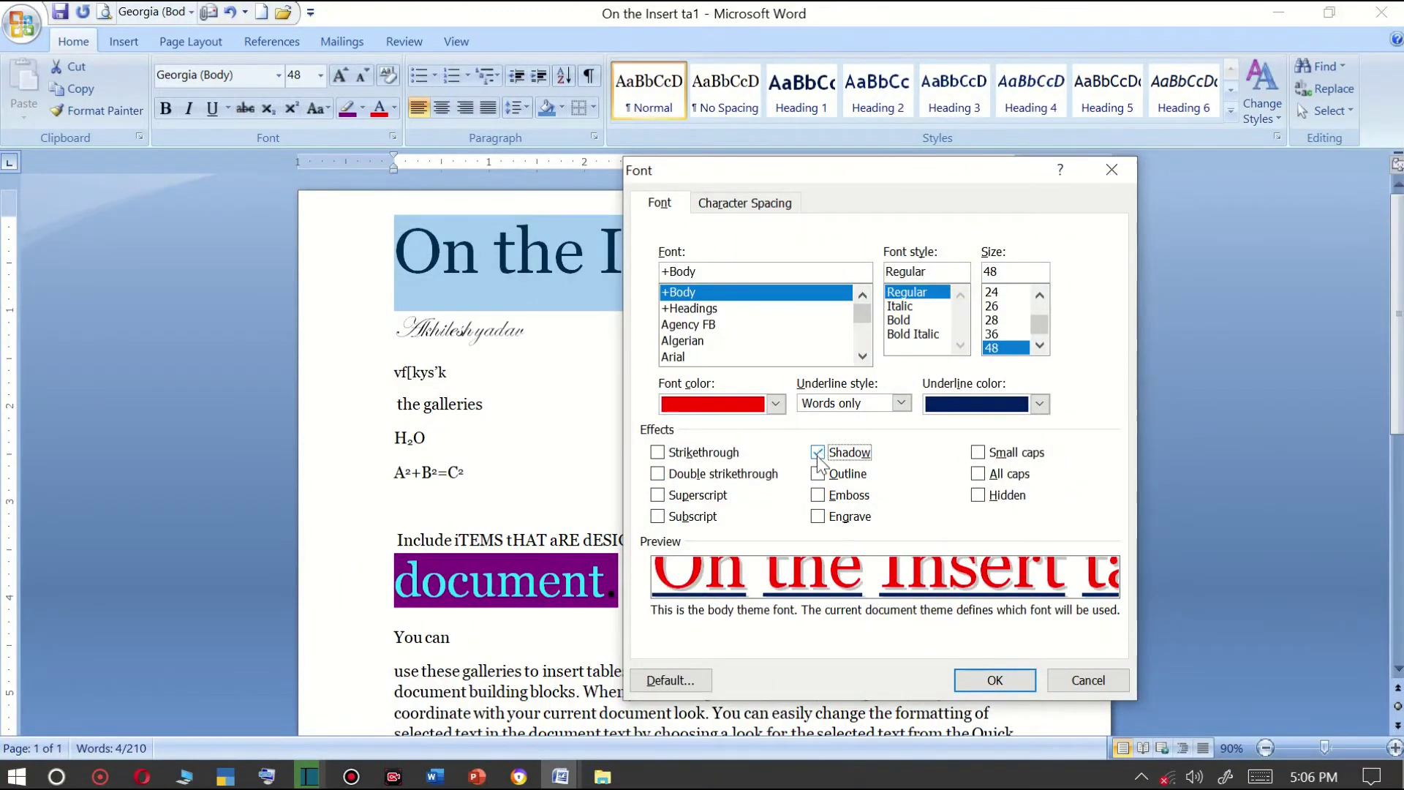
Set the heading to 36 pt, embossed and Hidden, after trying outline and capitals options.
click(991, 306)
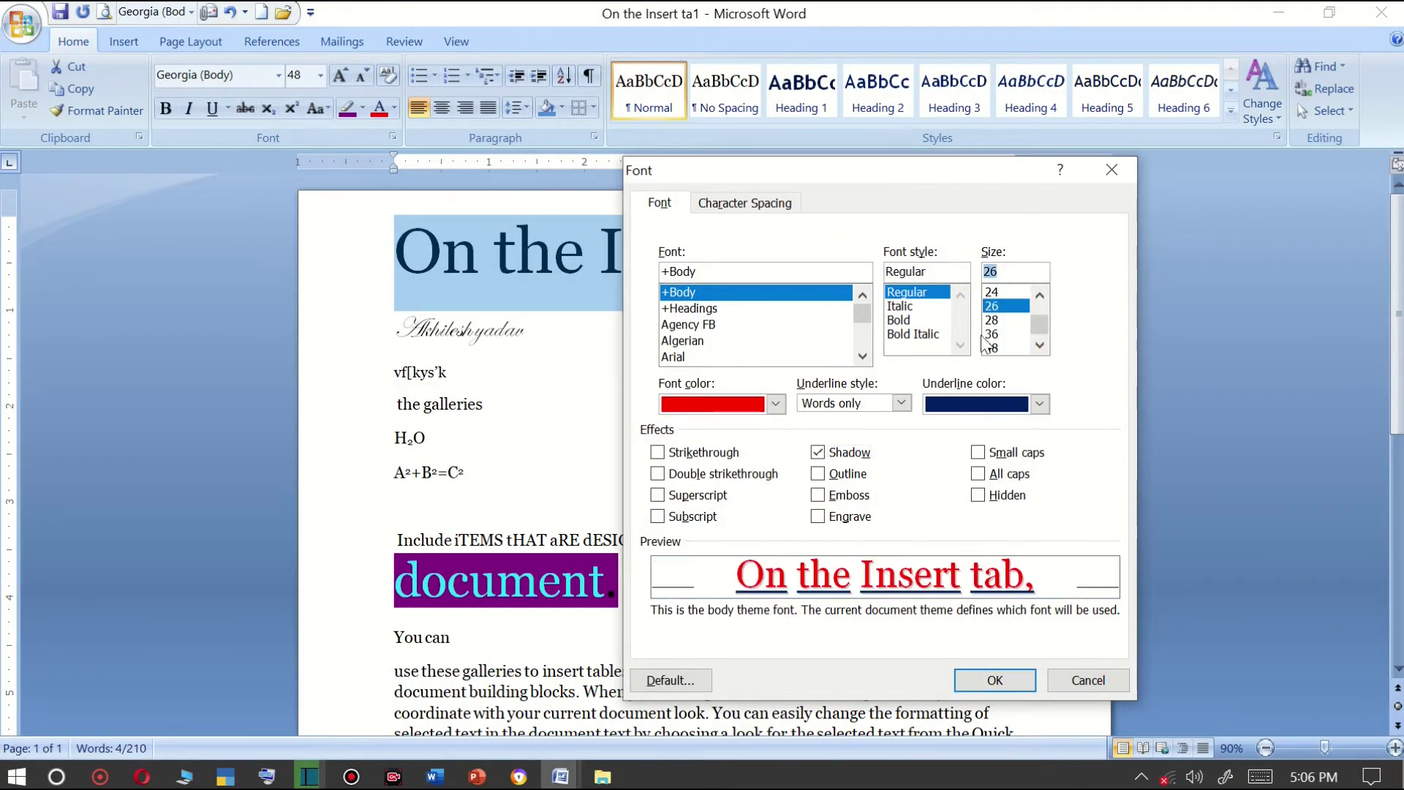
click(992, 333)
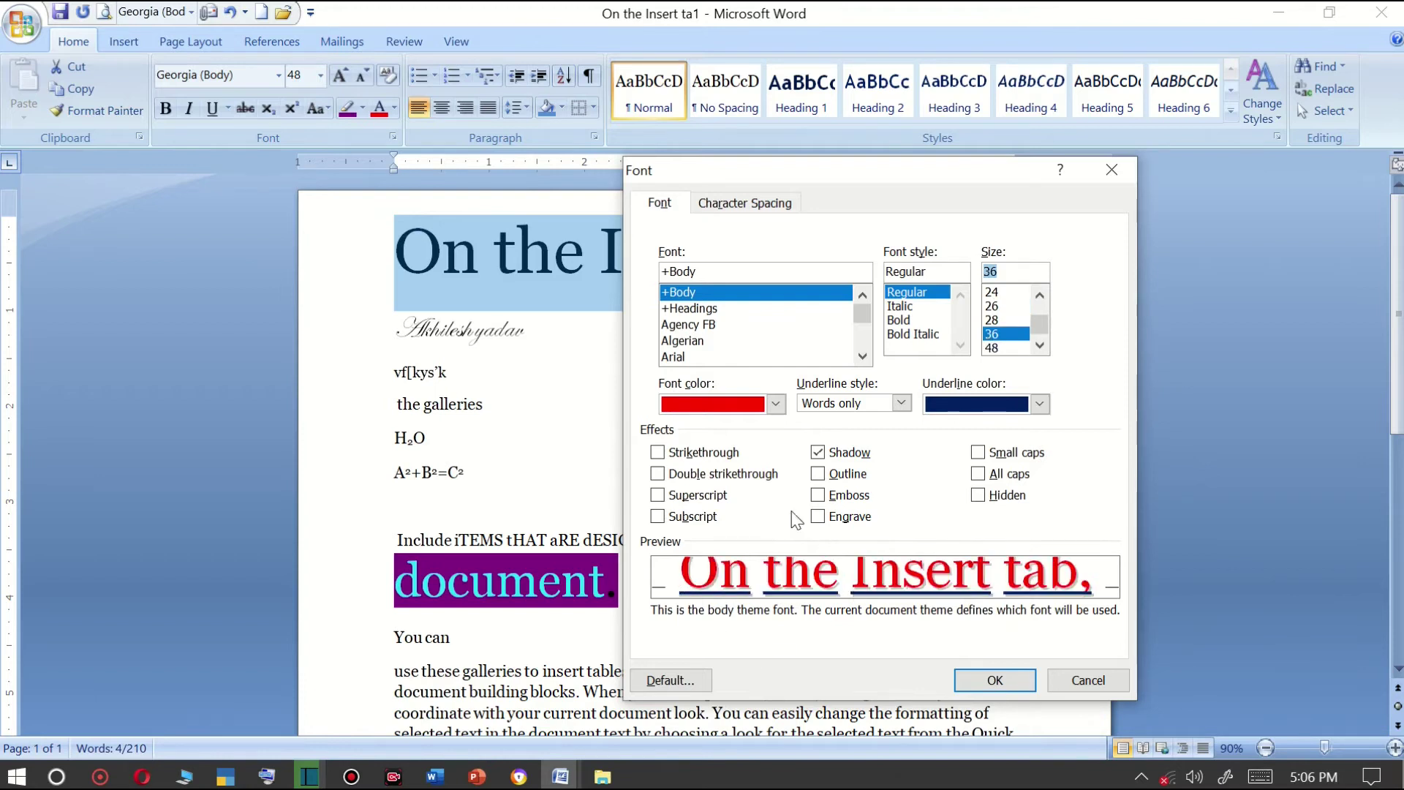
click(817, 475)
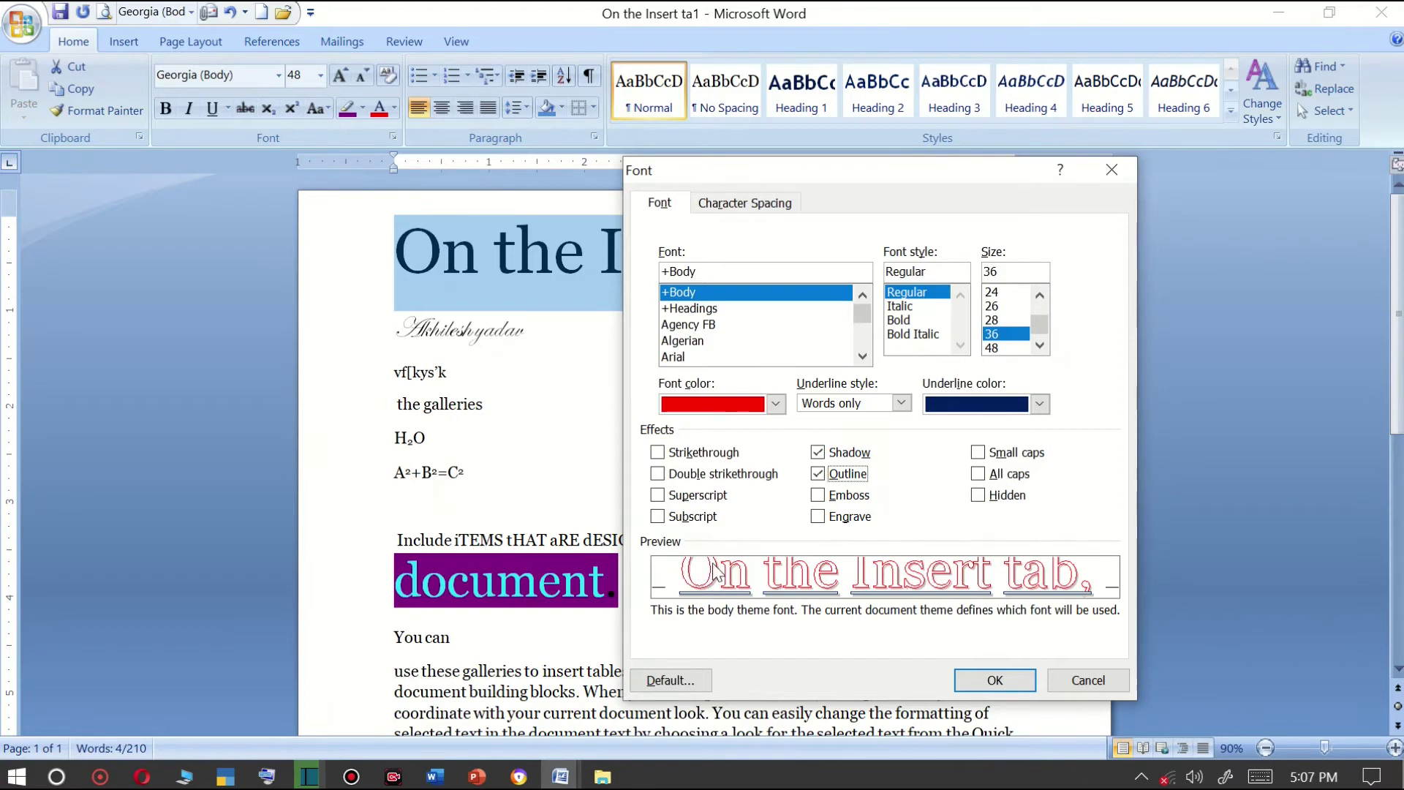
click(841, 475)
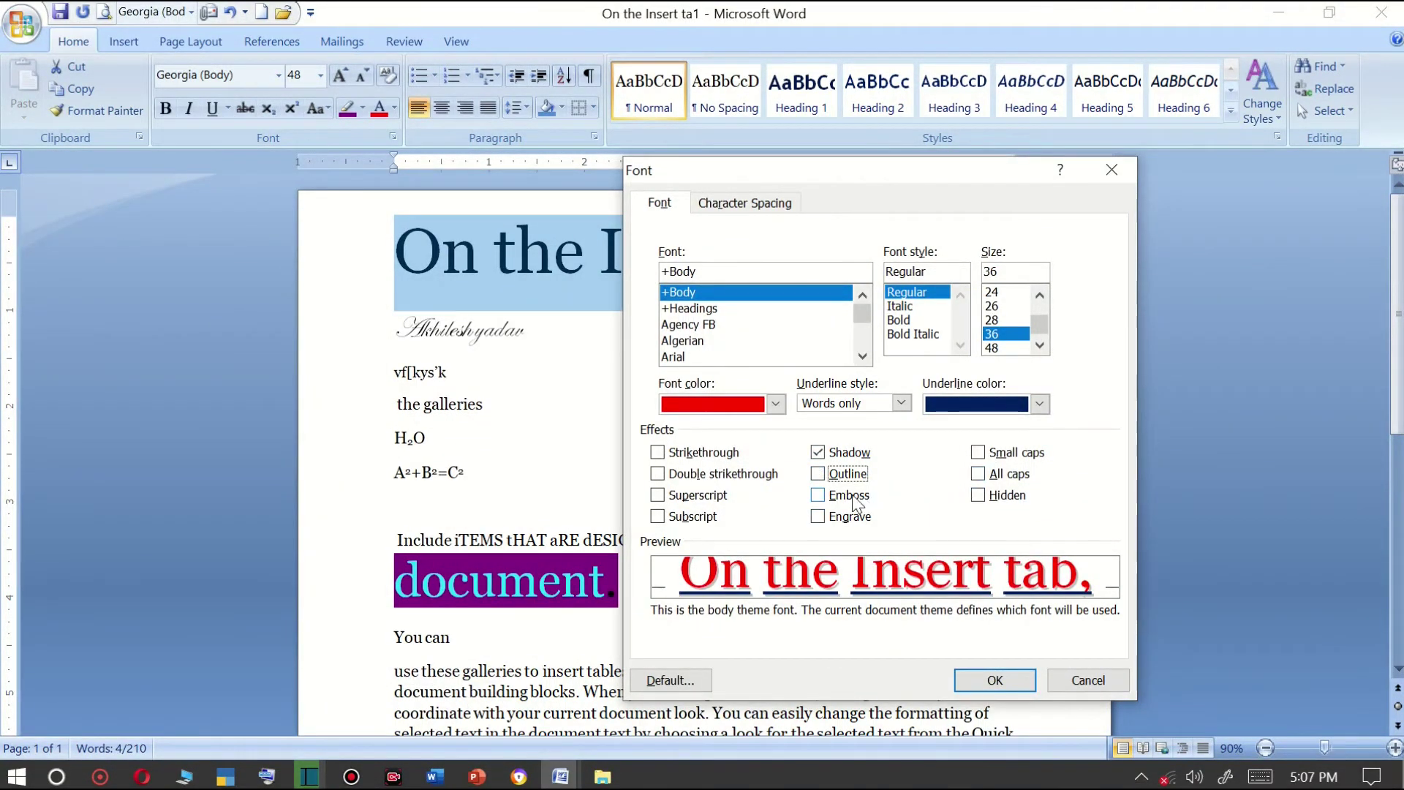
click(856, 498)
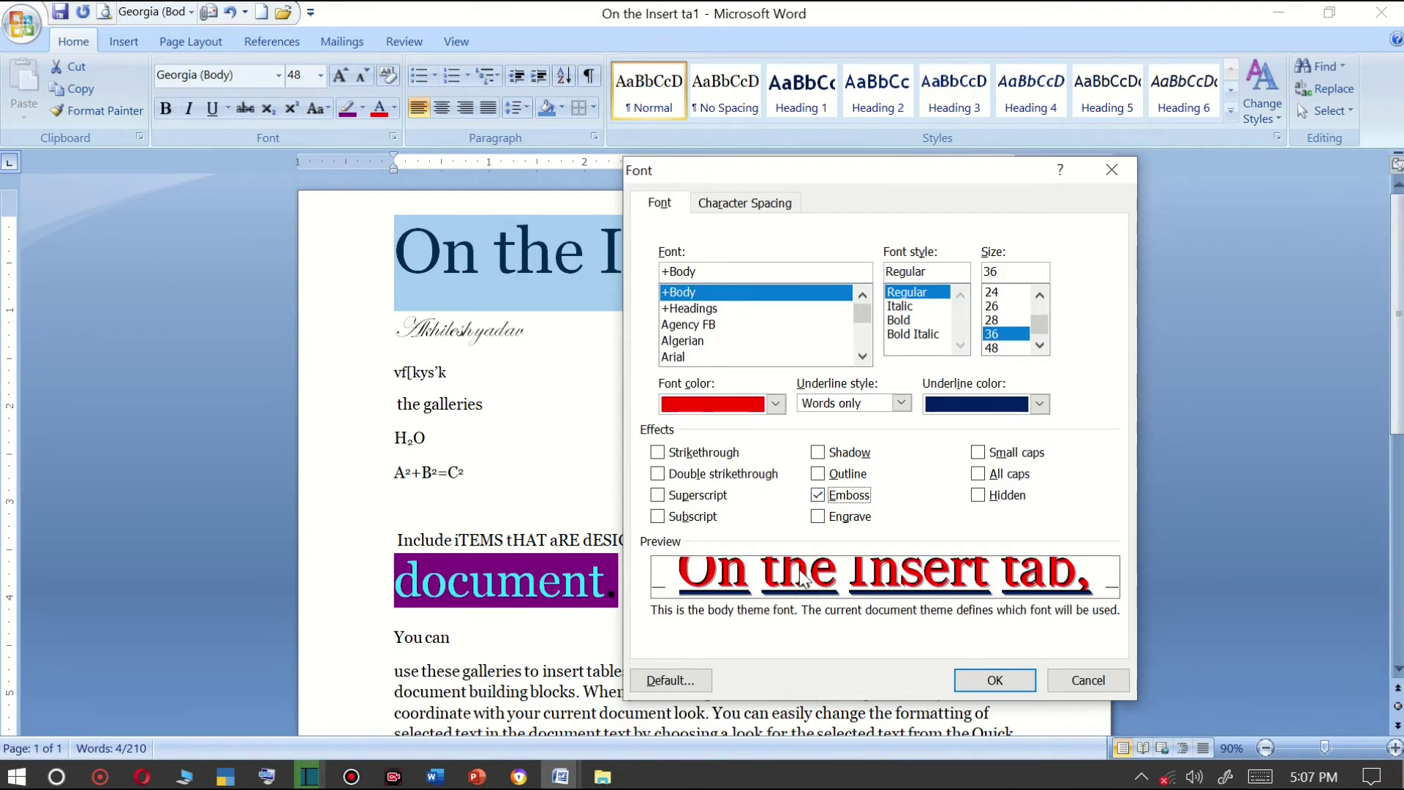
click(978, 454)
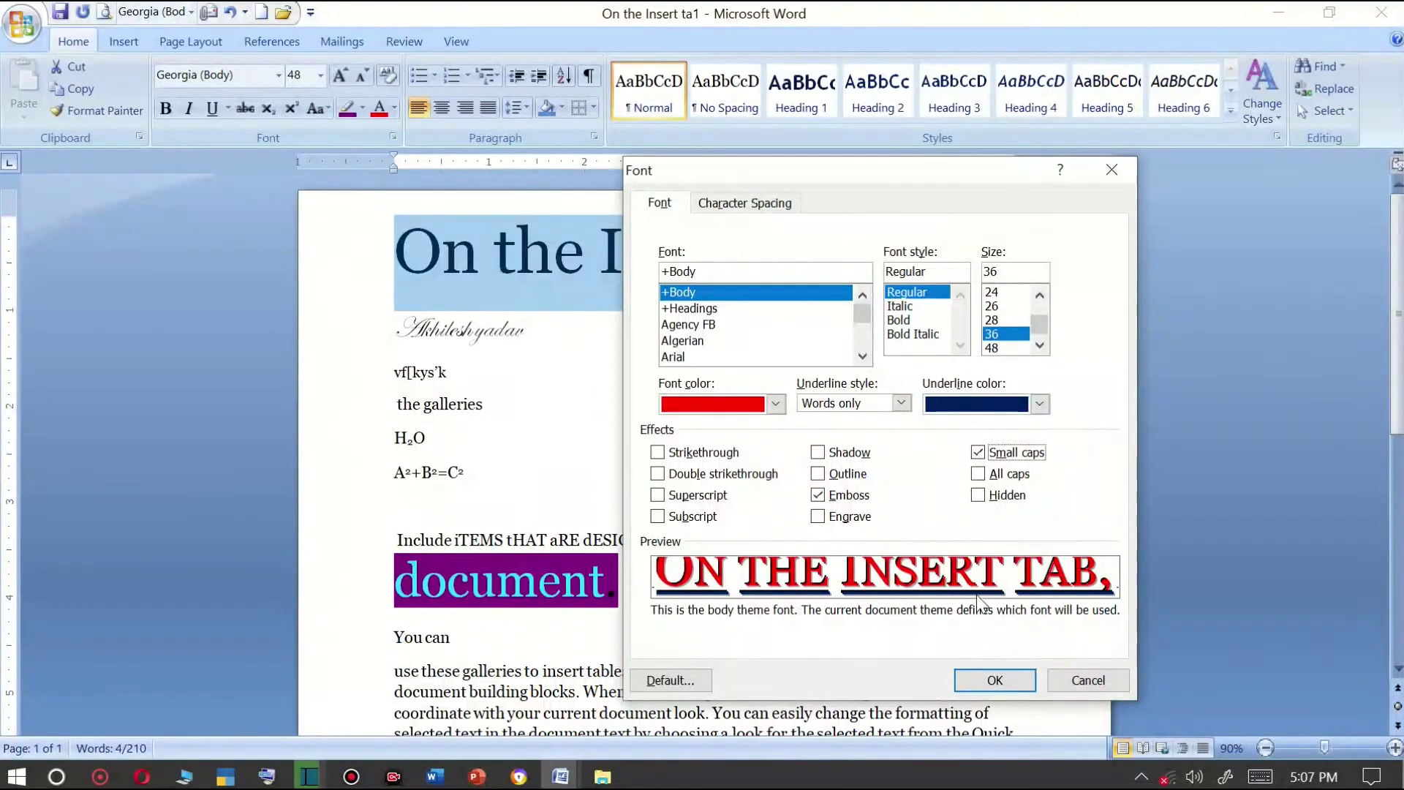
click(978, 475)
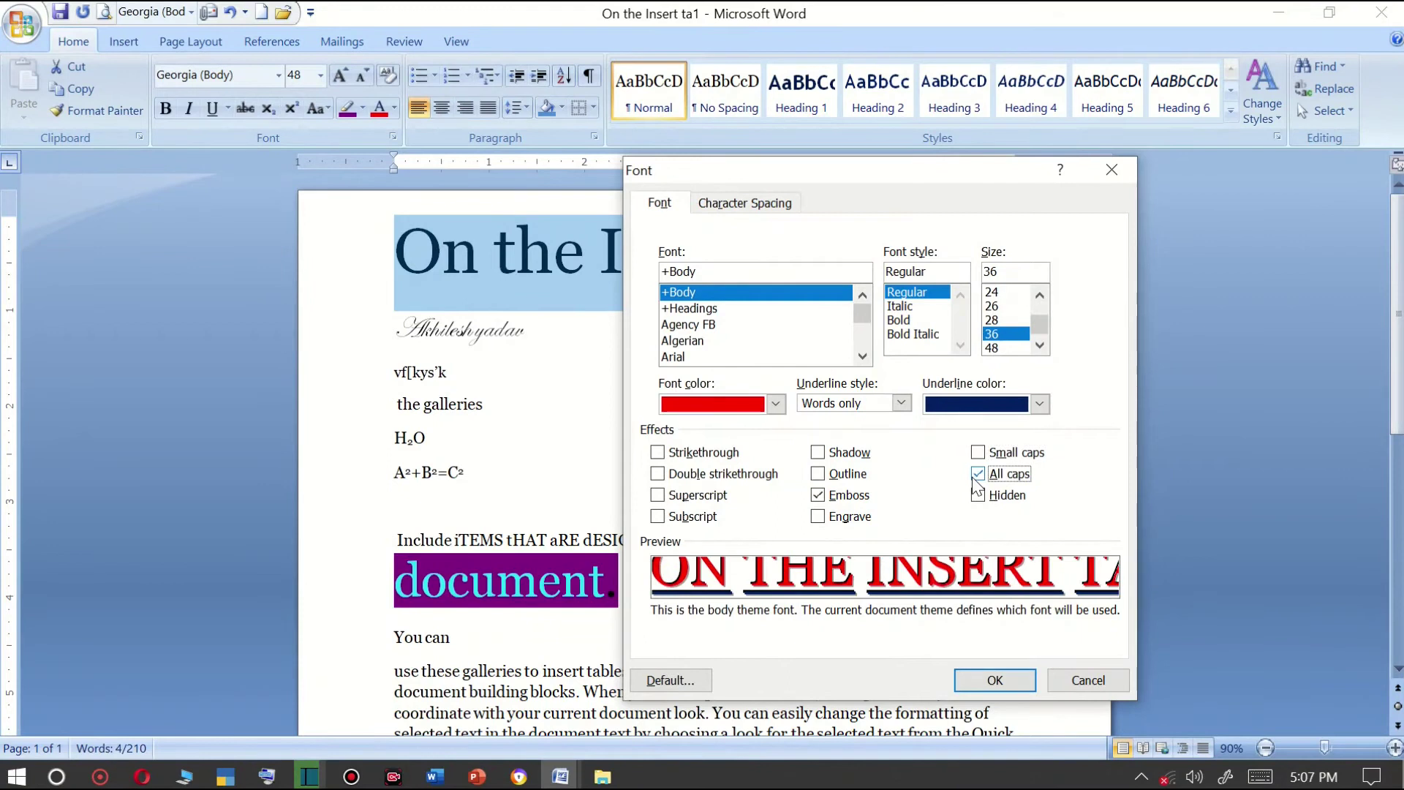
click(979, 474)
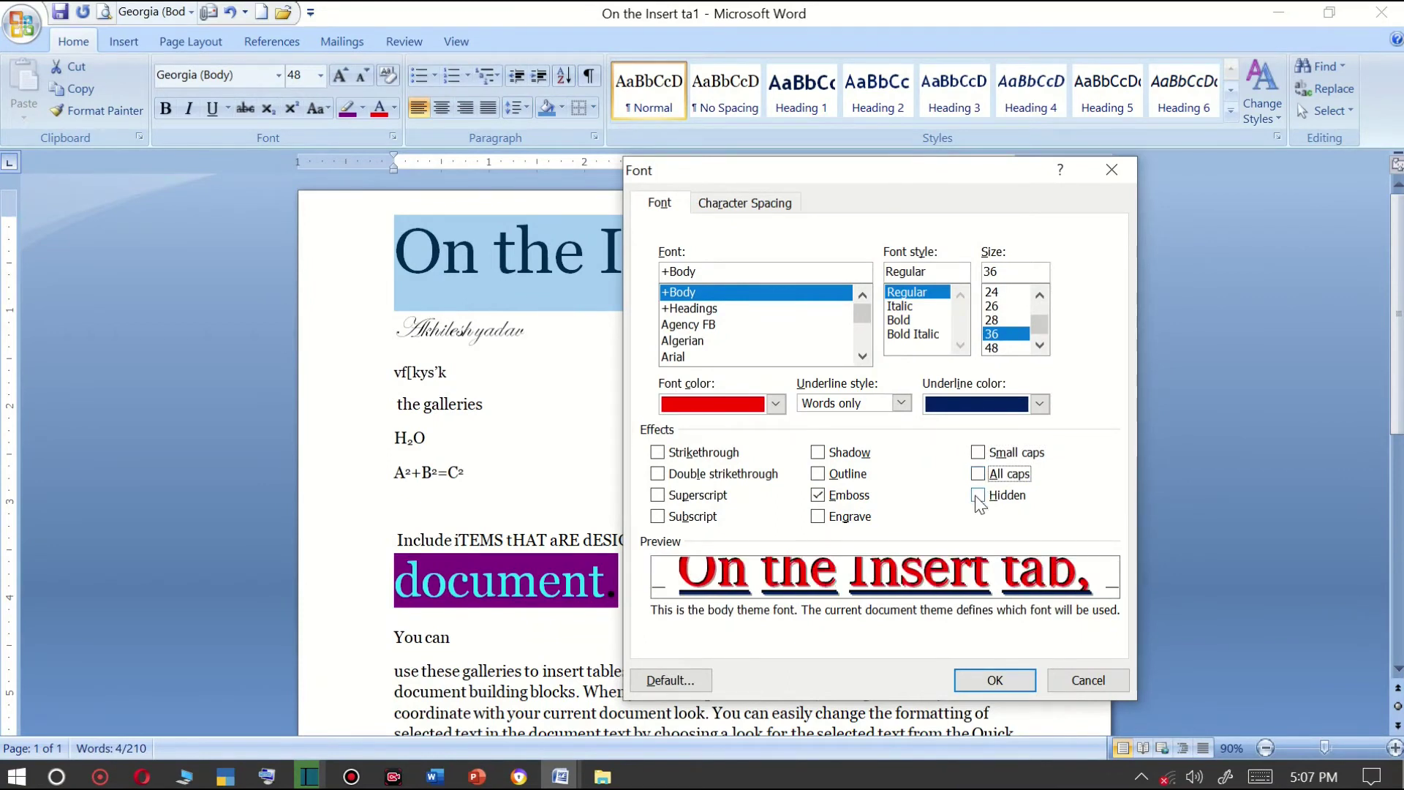
click(977, 496)
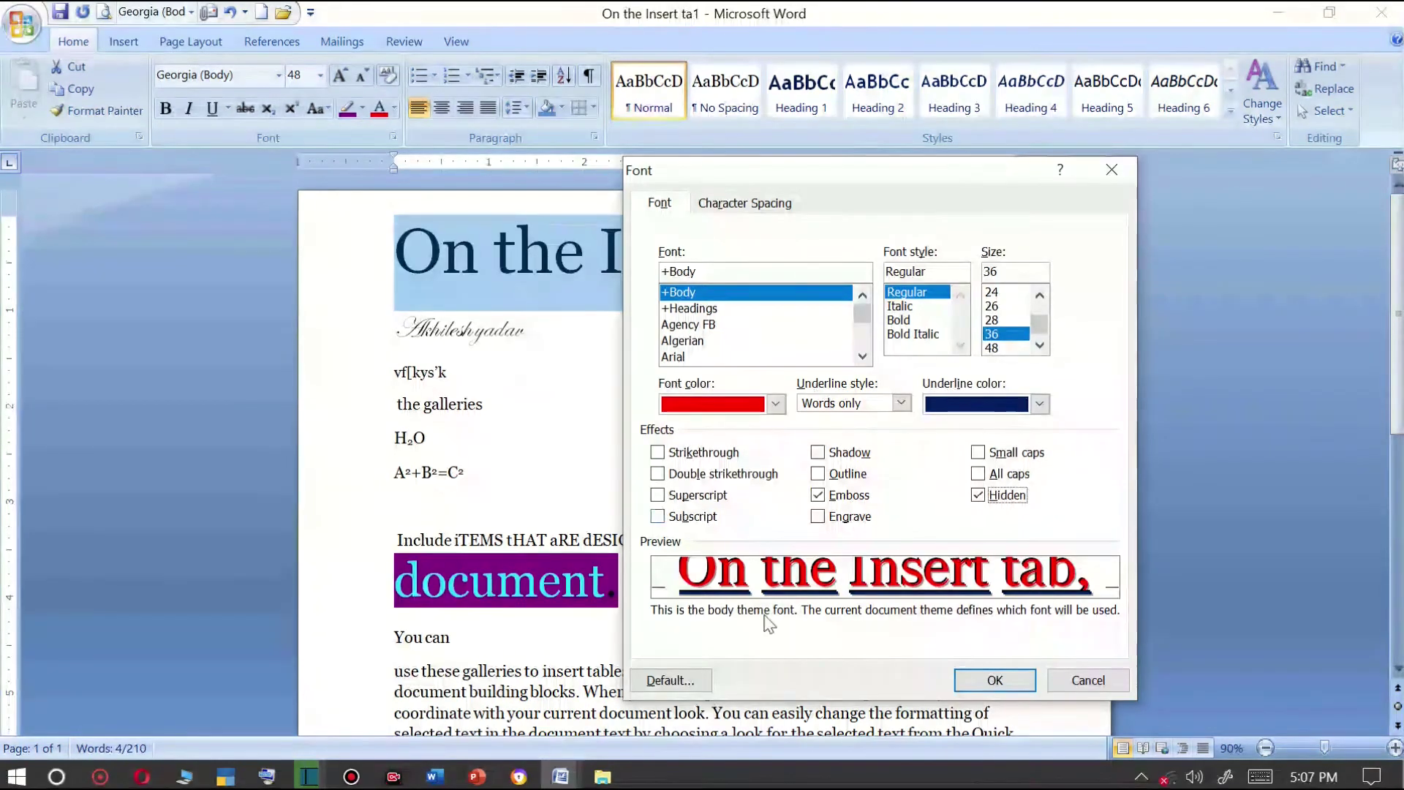
click(973, 678)
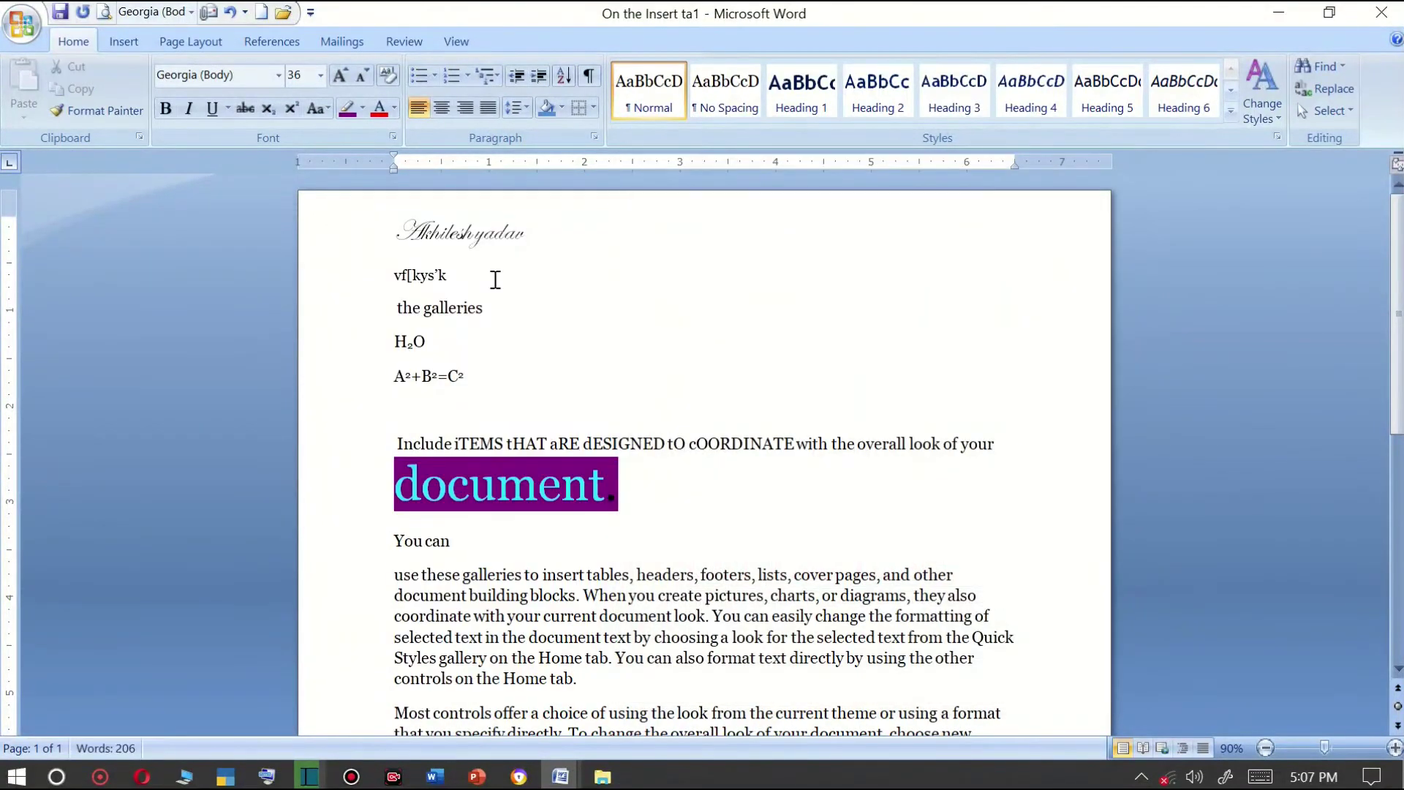
Undo the hiding and give the heading 'On the Insert tab,' a words-only underline.
key(ctrl+z)
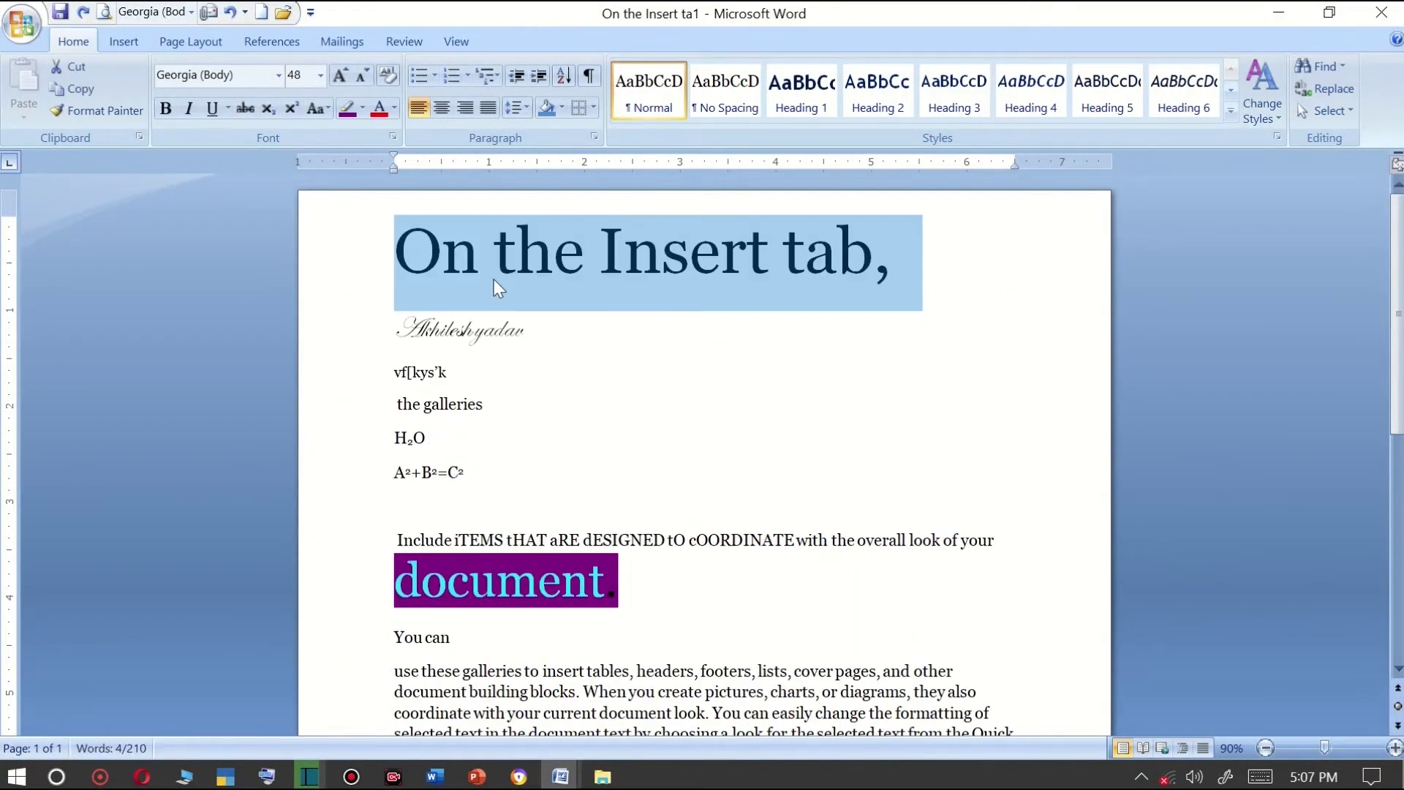
click(394, 139)
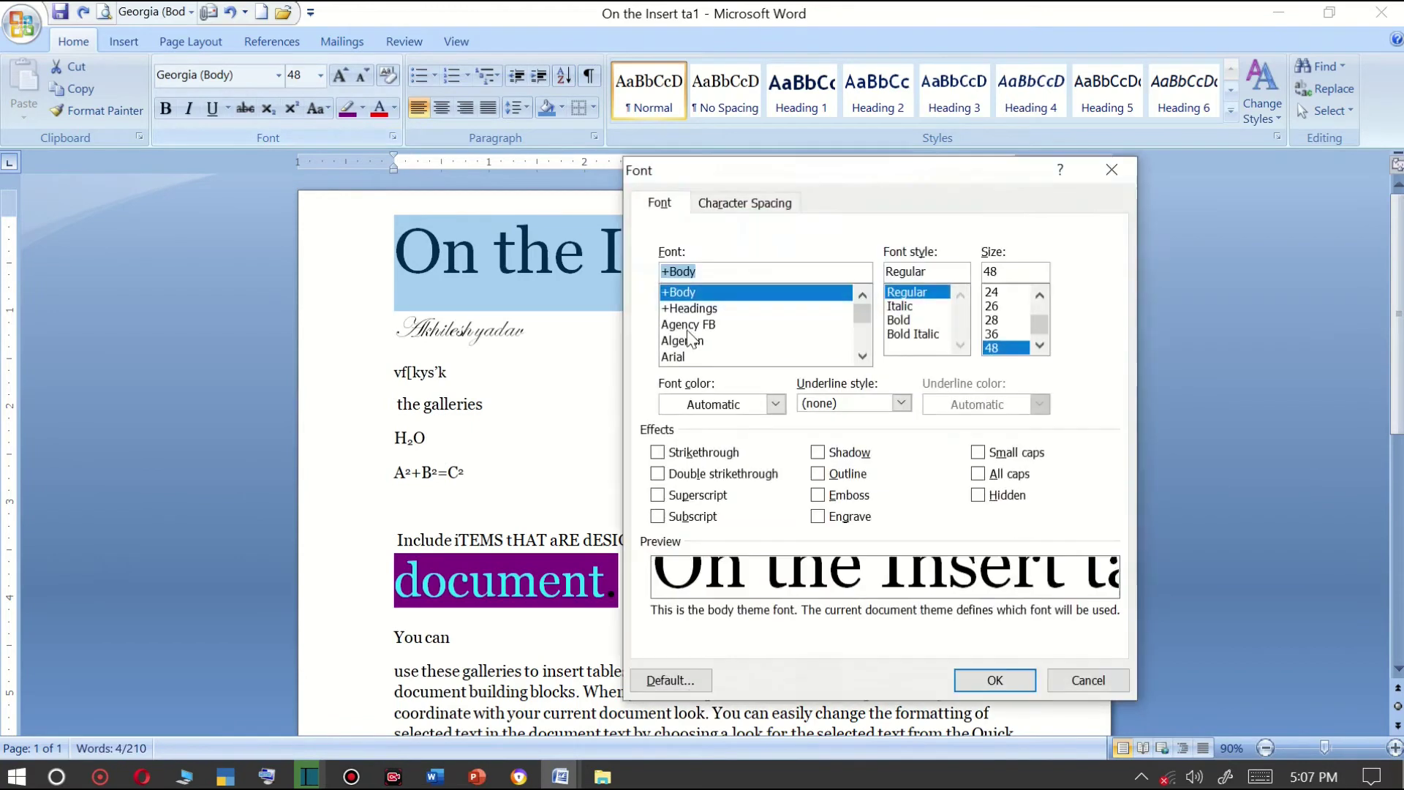
click(841, 403)
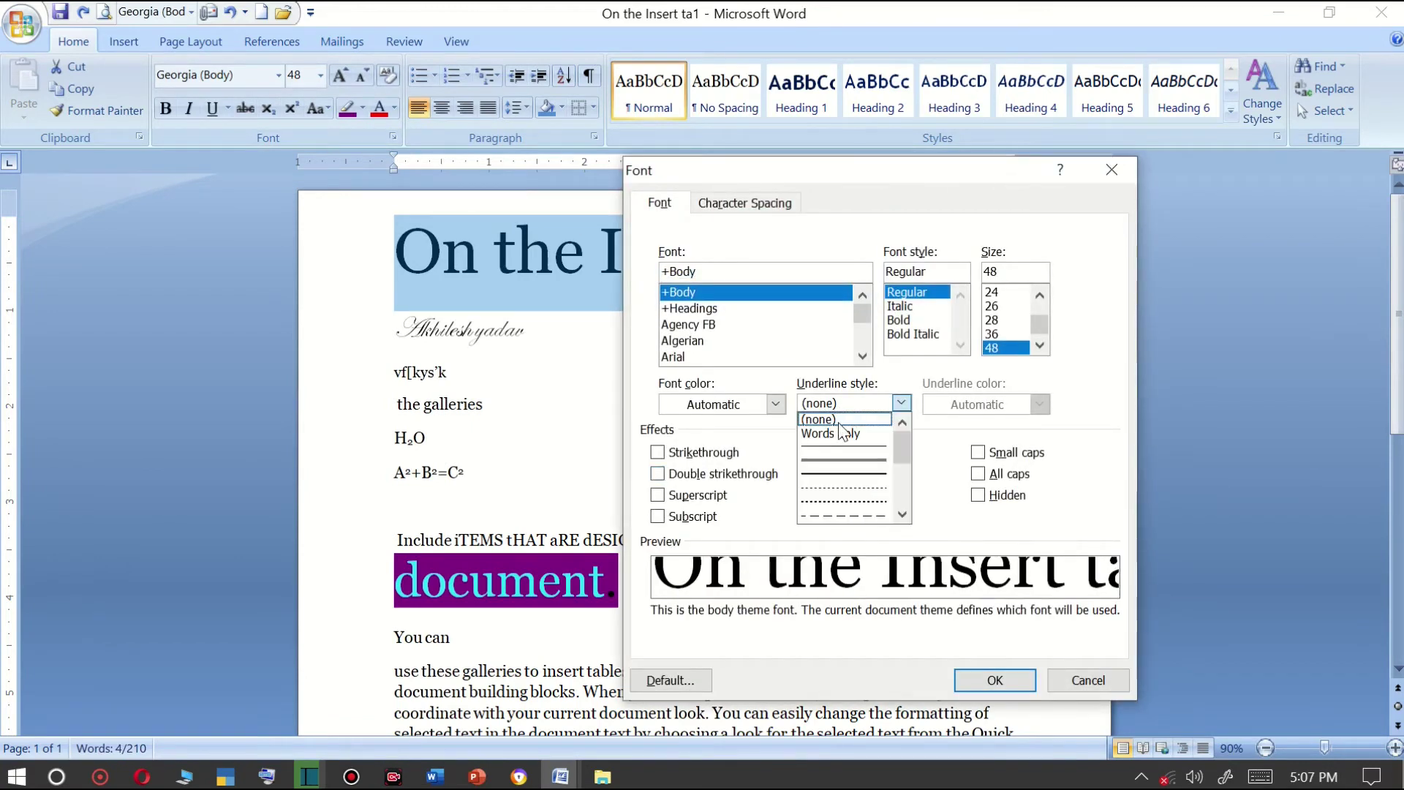
click(841, 405)
click(840, 405)
click(826, 434)
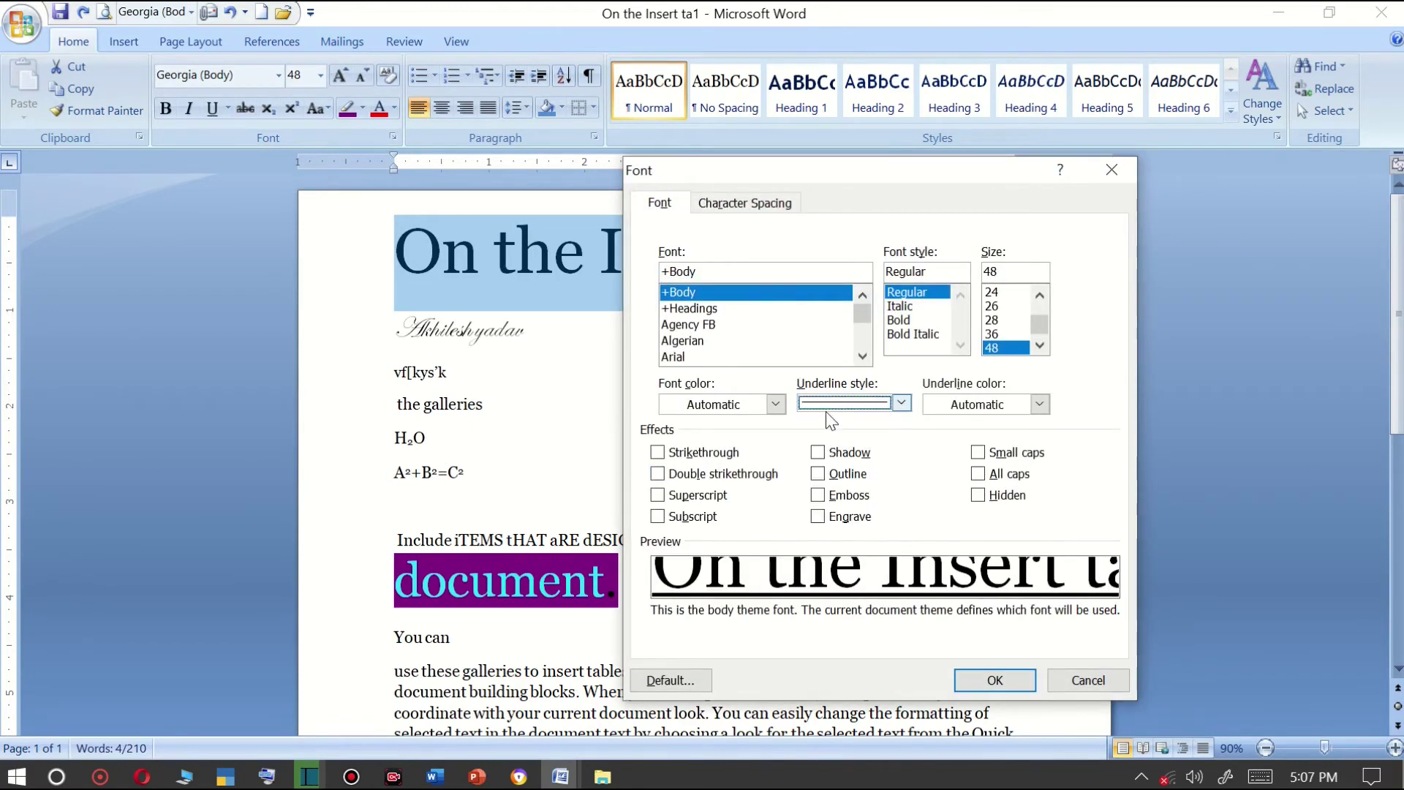
click(837, 403)
click(830, 433)
click(977, 674)
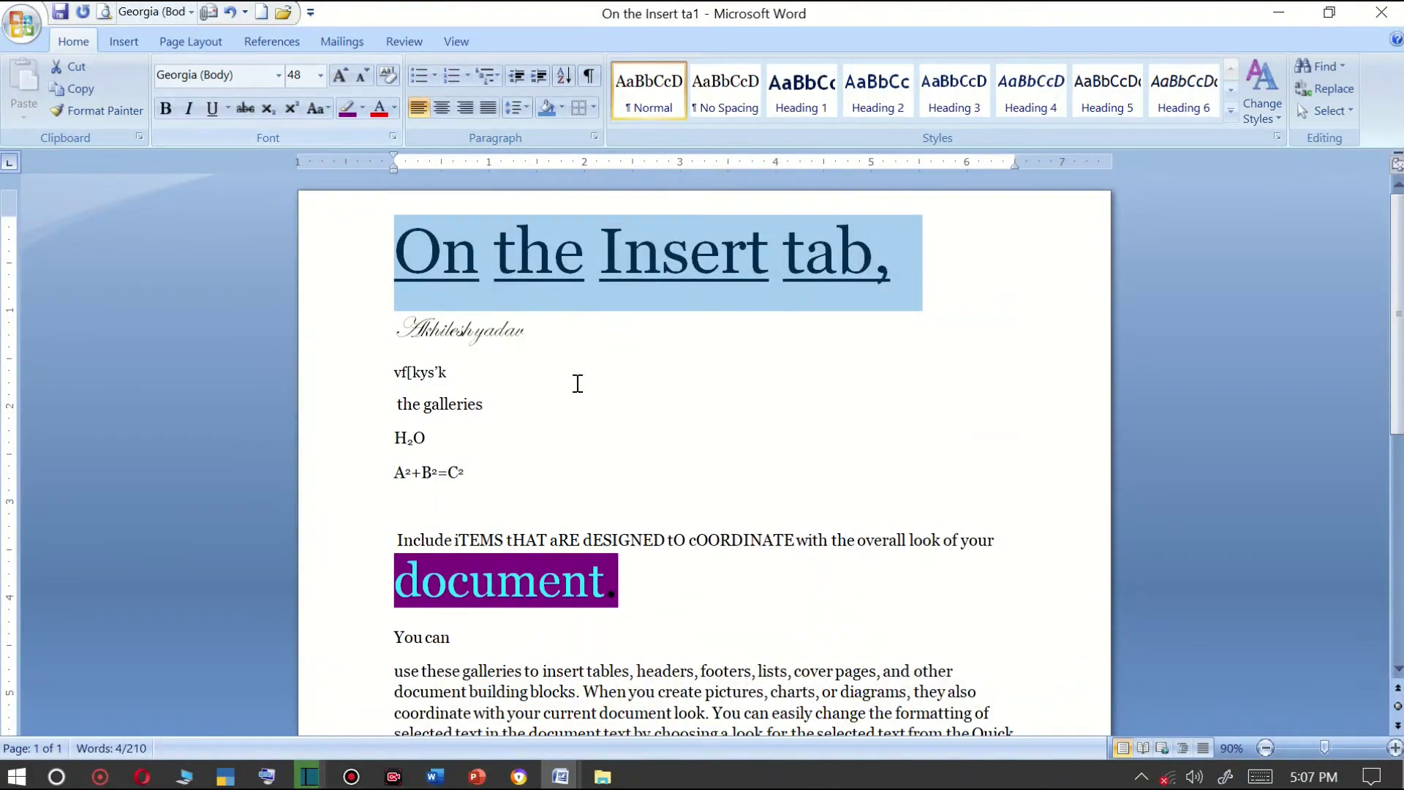
Enlarge the galleries line, then set vf[kys'k in DevLys 010 and enlarge it three steps.
drag(505, 411, 406, 414)
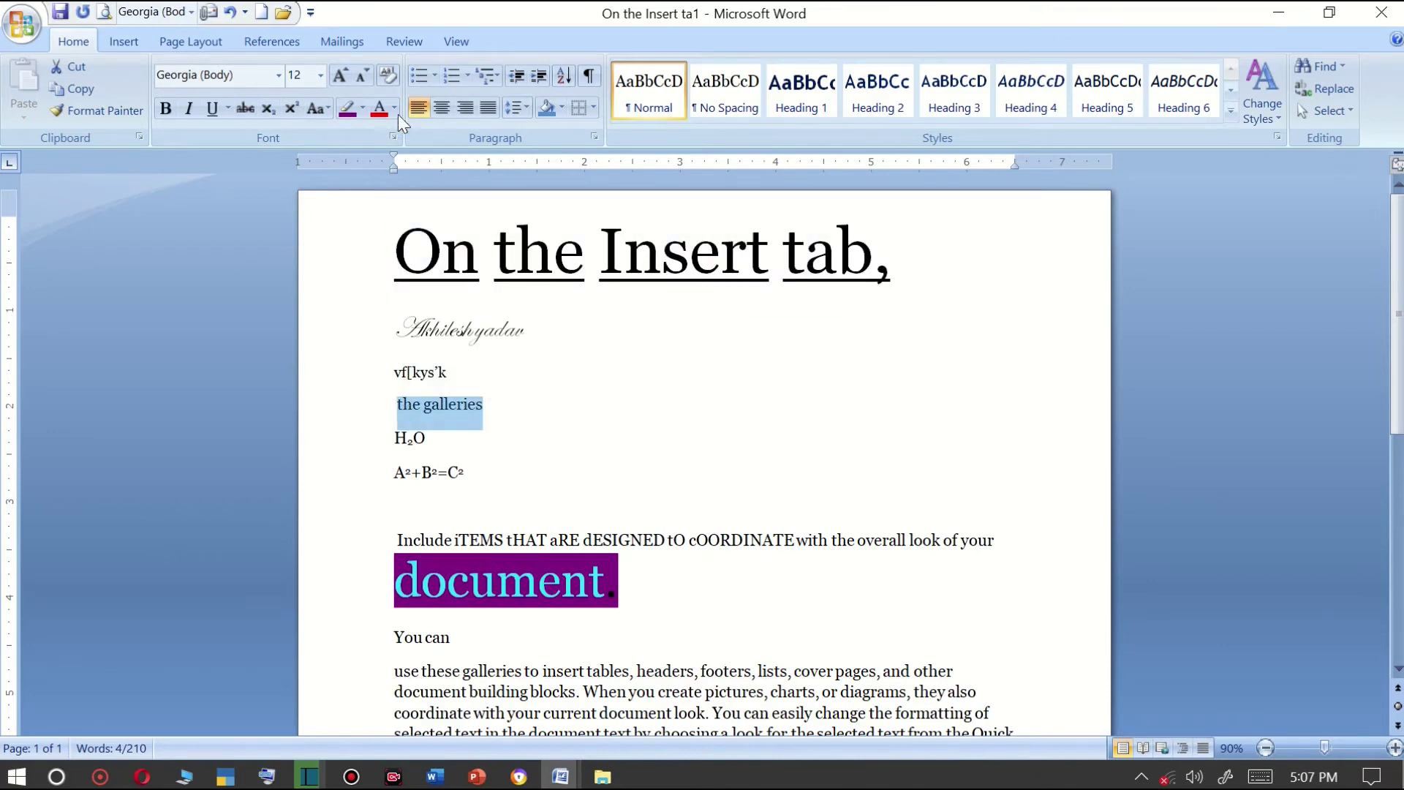
click(340, 75)
click(464, 380)
drag(464, 381, 395, 377)
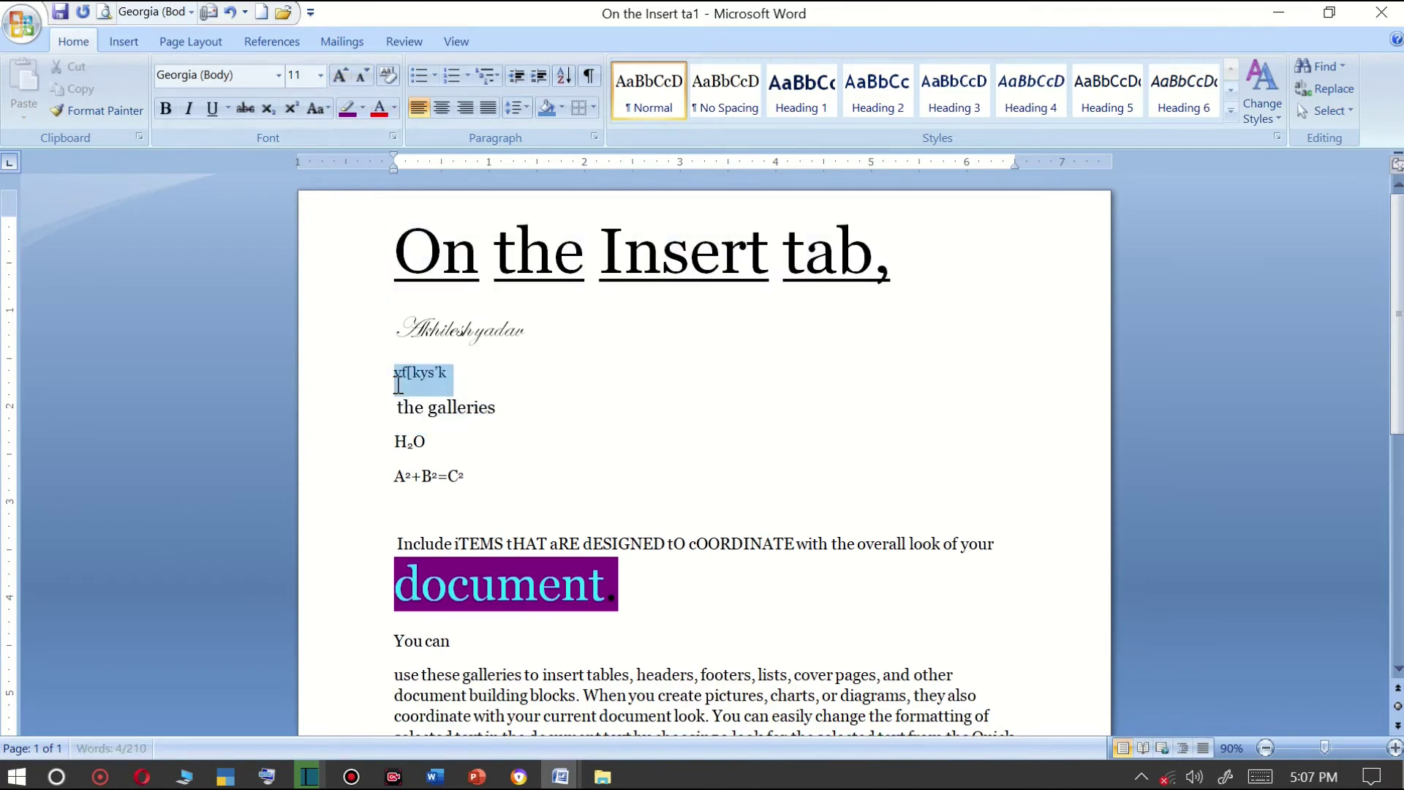
click(279, 75)
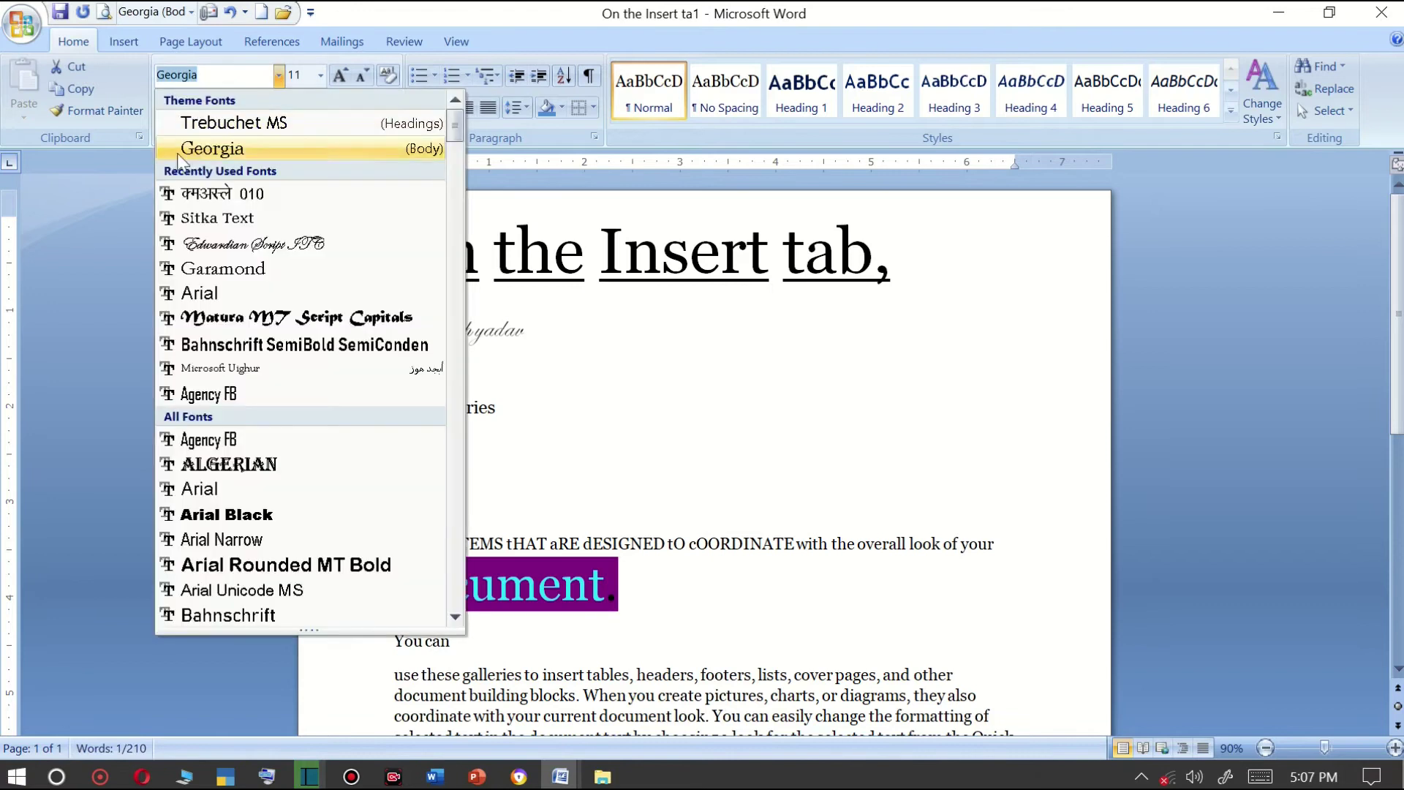
click(220, 191)
click(340, 75)
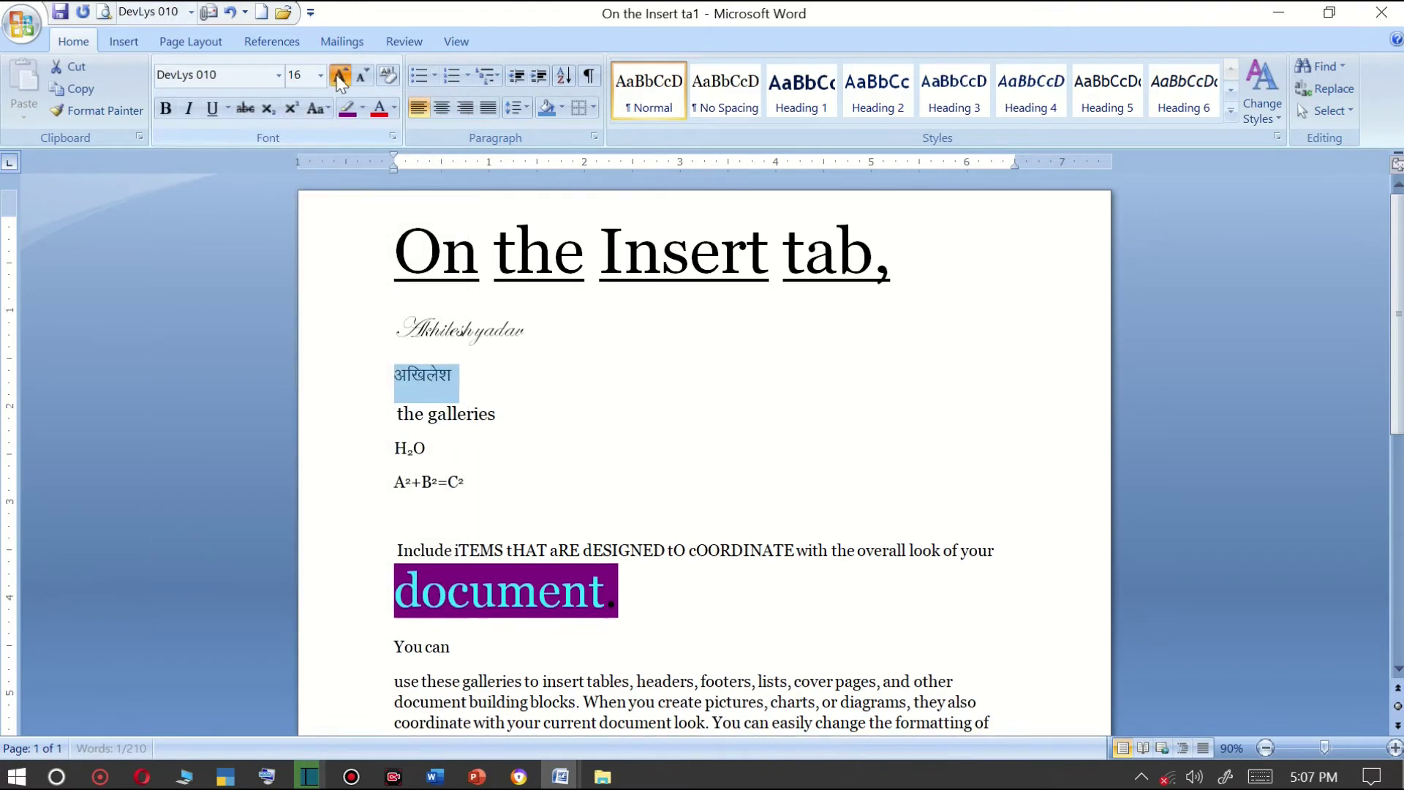
click(340, 75)
click(340, 76)
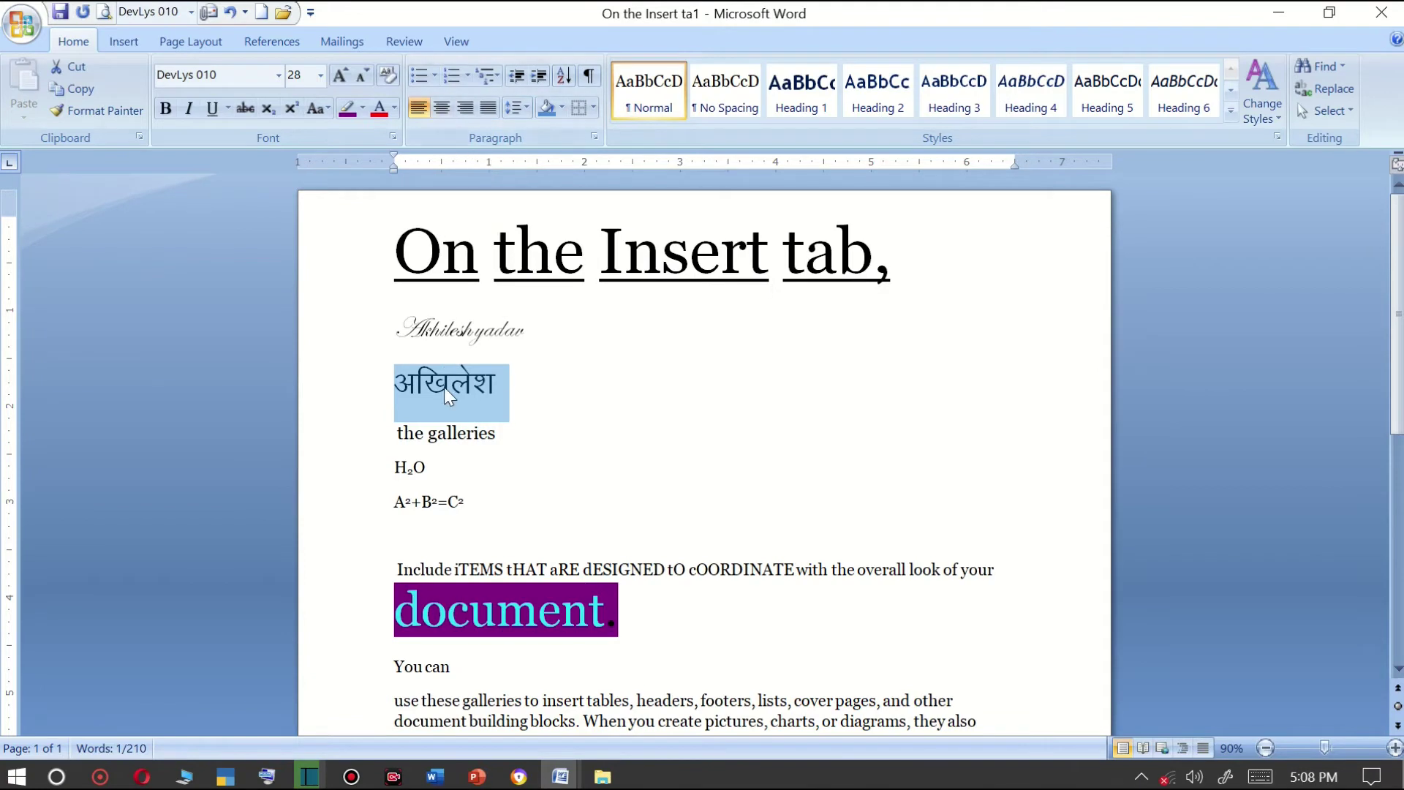
Try centred and right alignment on the Devanagari word, finishing with Justify.
click(443, 114)
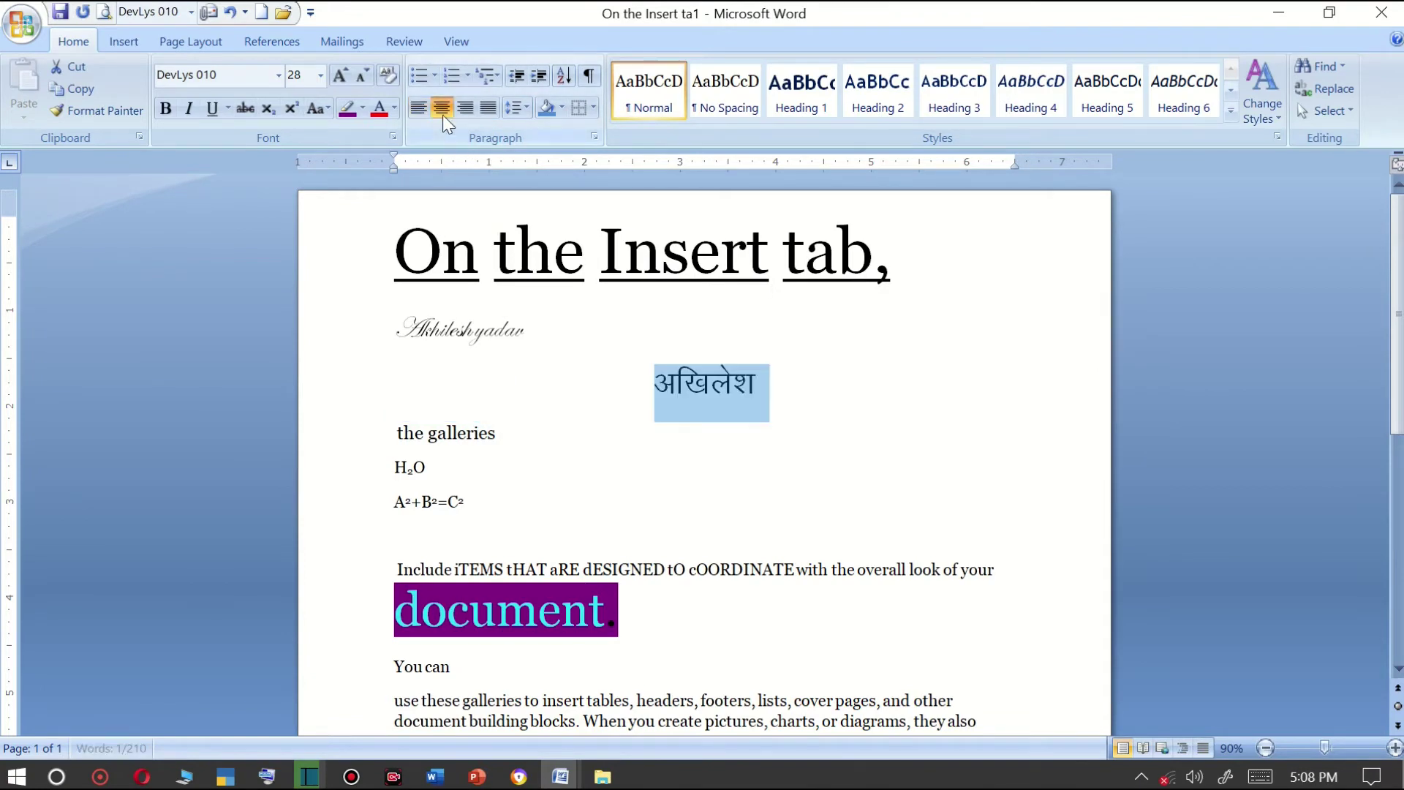
click(465, 109)
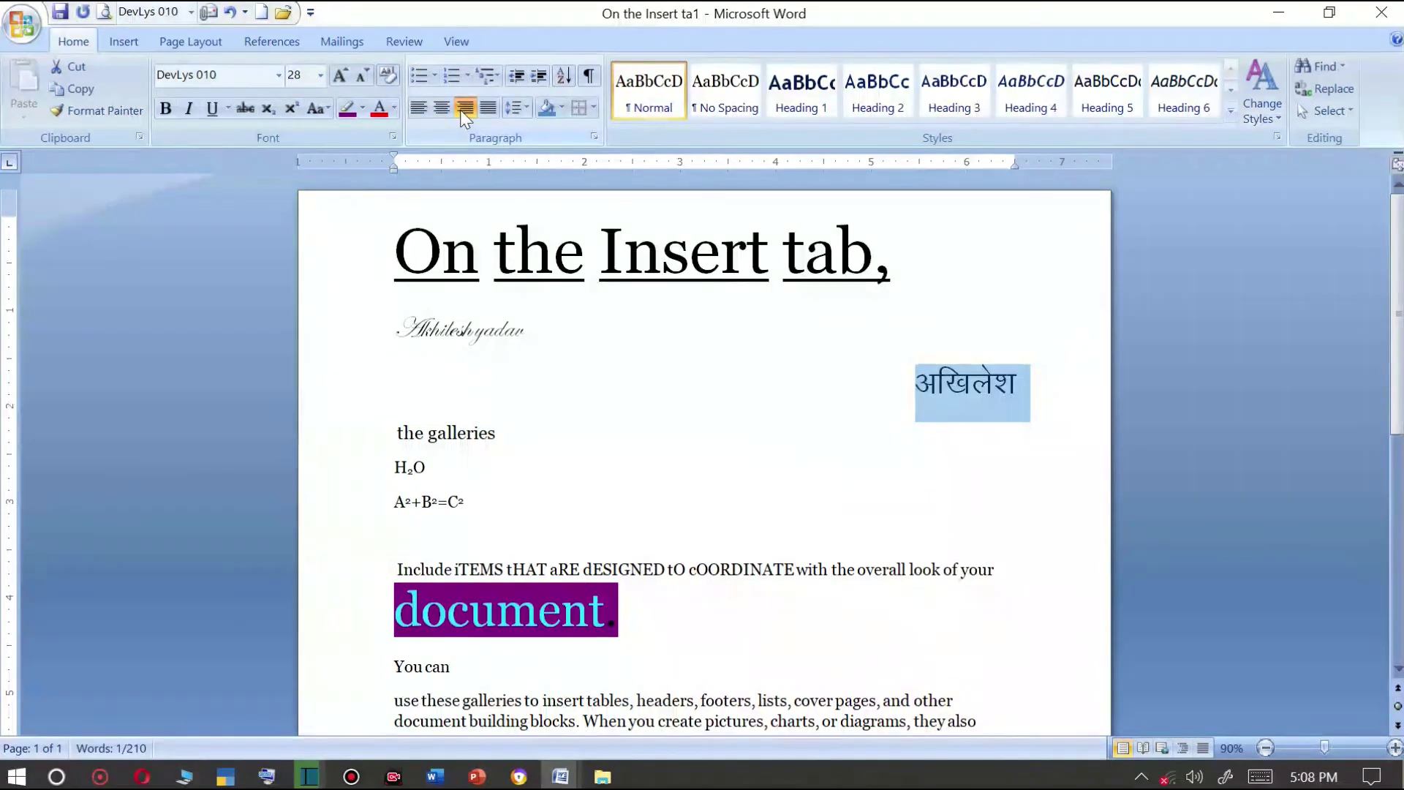
click(484, 111)
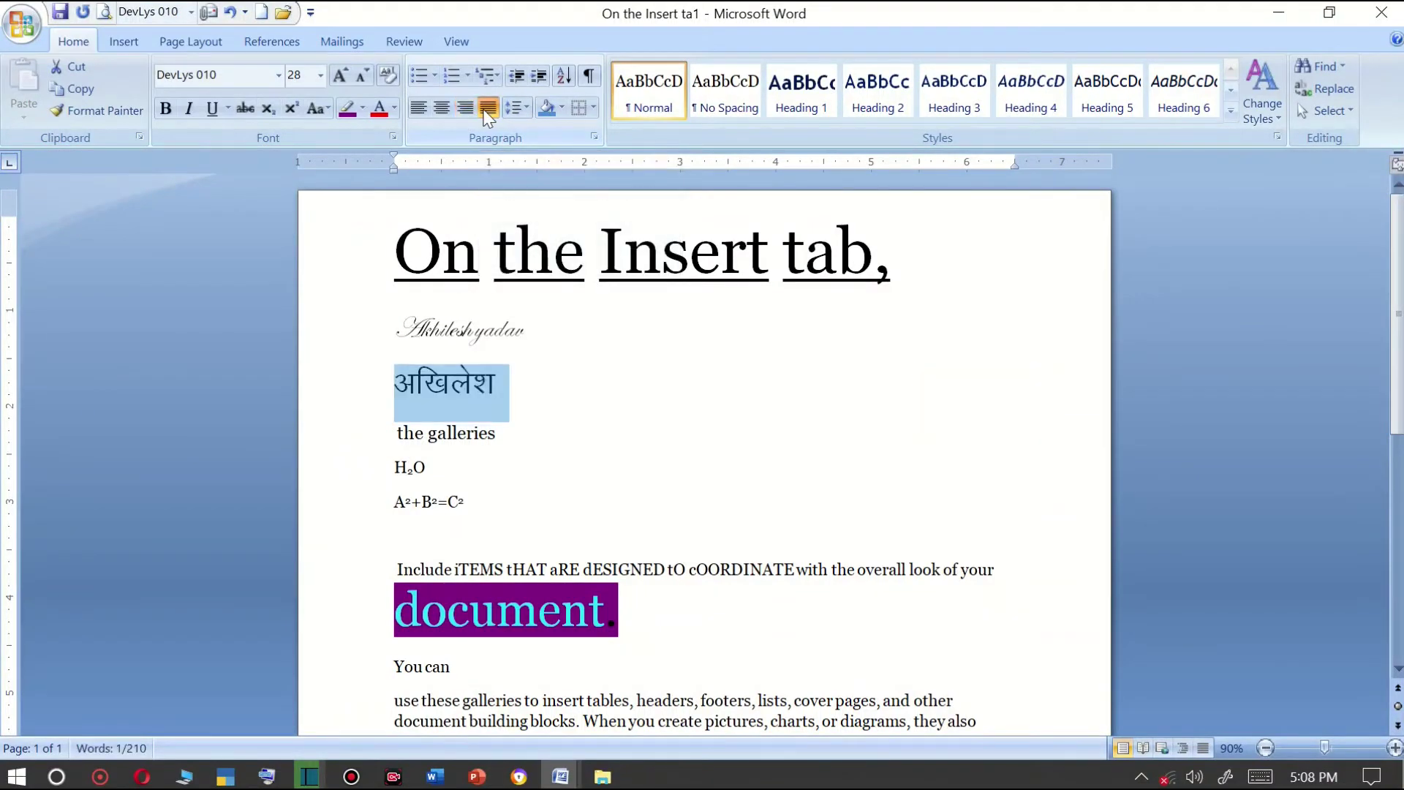
Try centre and right alignment on the two 'use these galleries' paragraphs, then justify them.
scroll(477, 259, down, 5)
scroll(495, 433, down, 4)
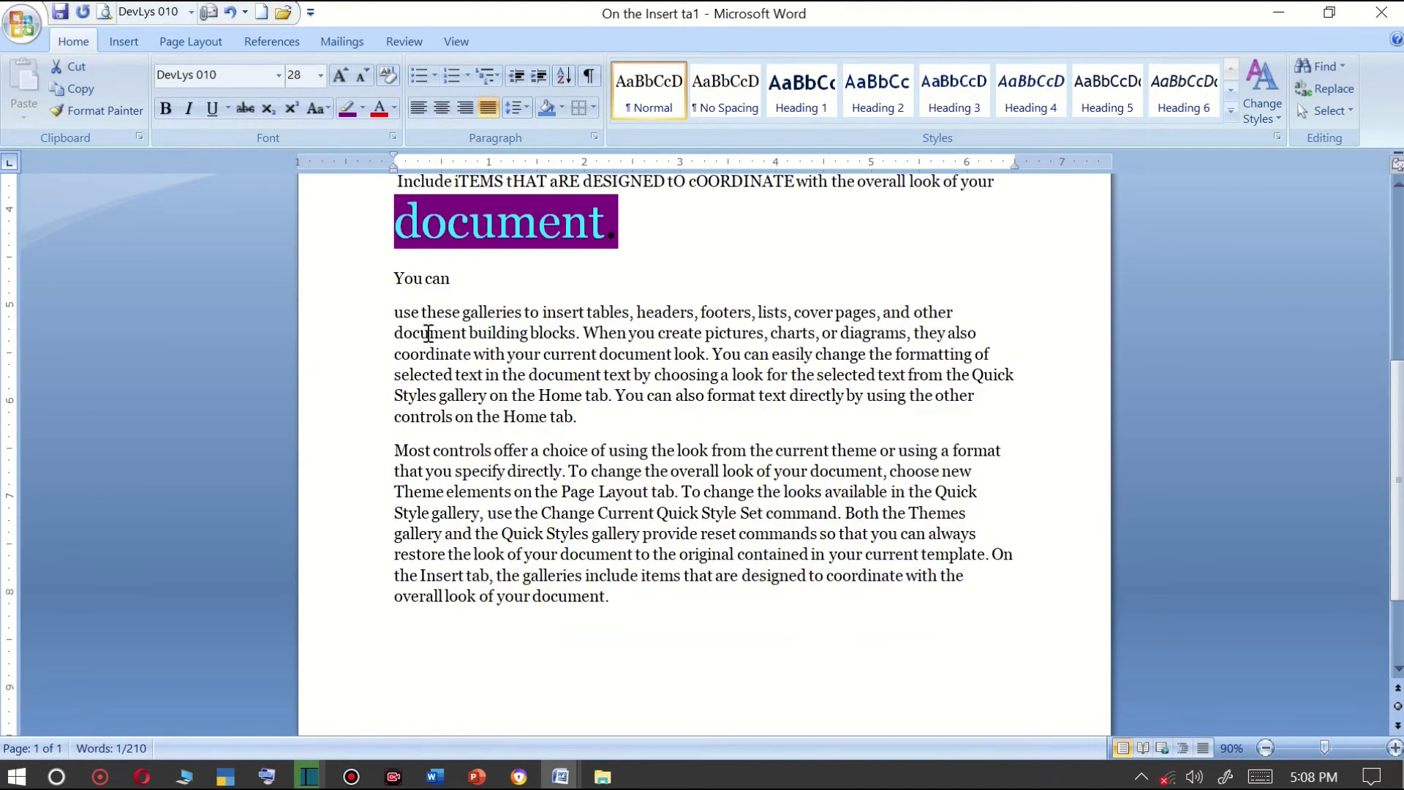
shift+click(1028, 673)
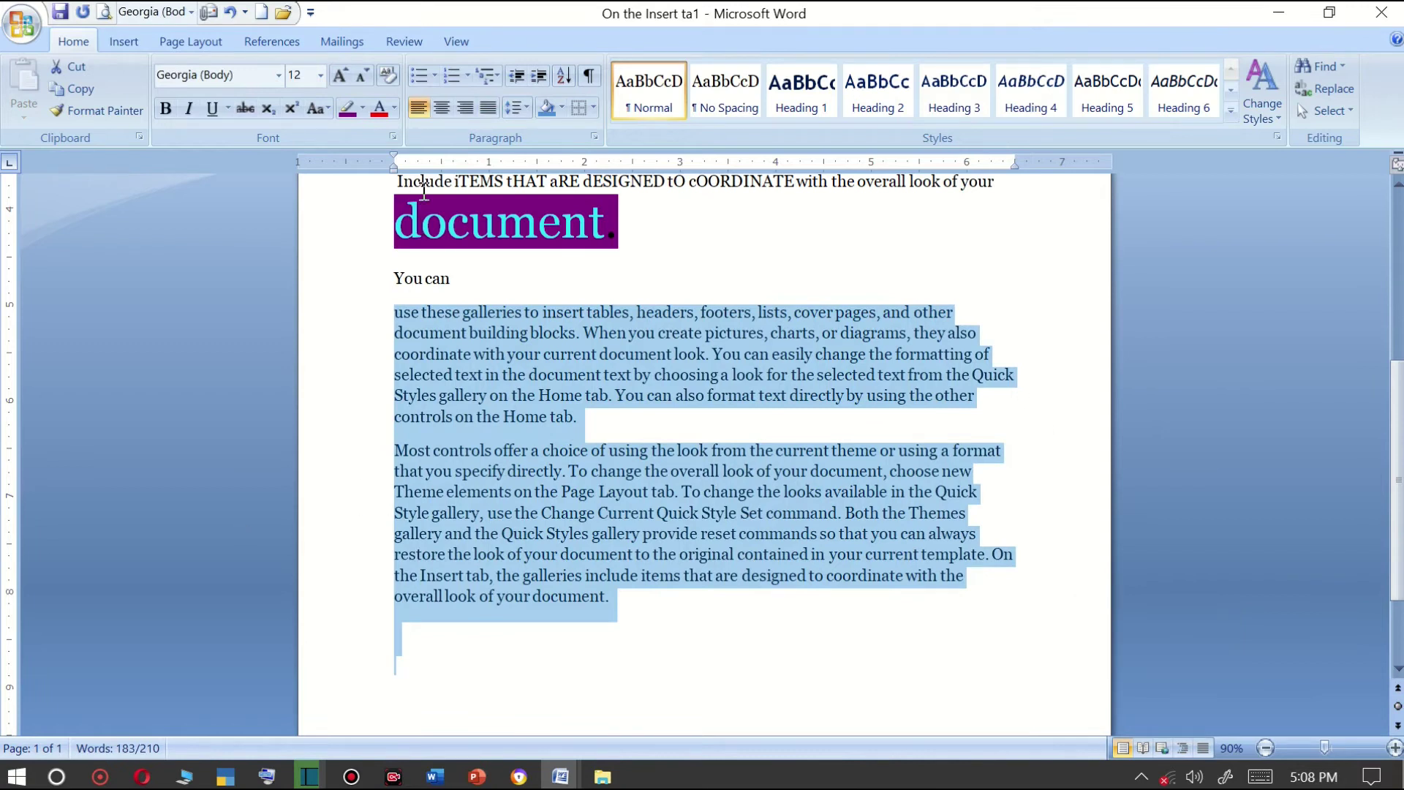
click(436, 110)
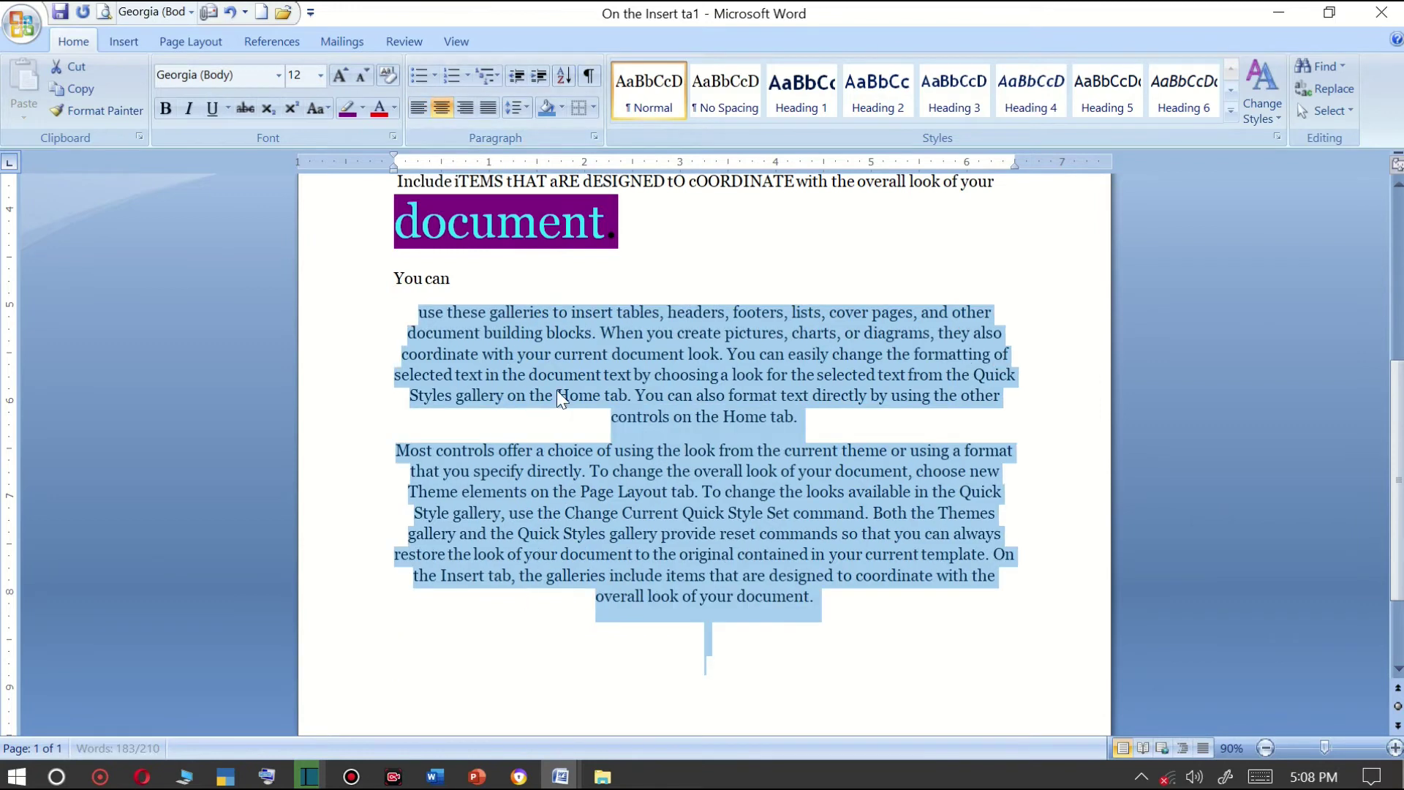
click(465, 108)
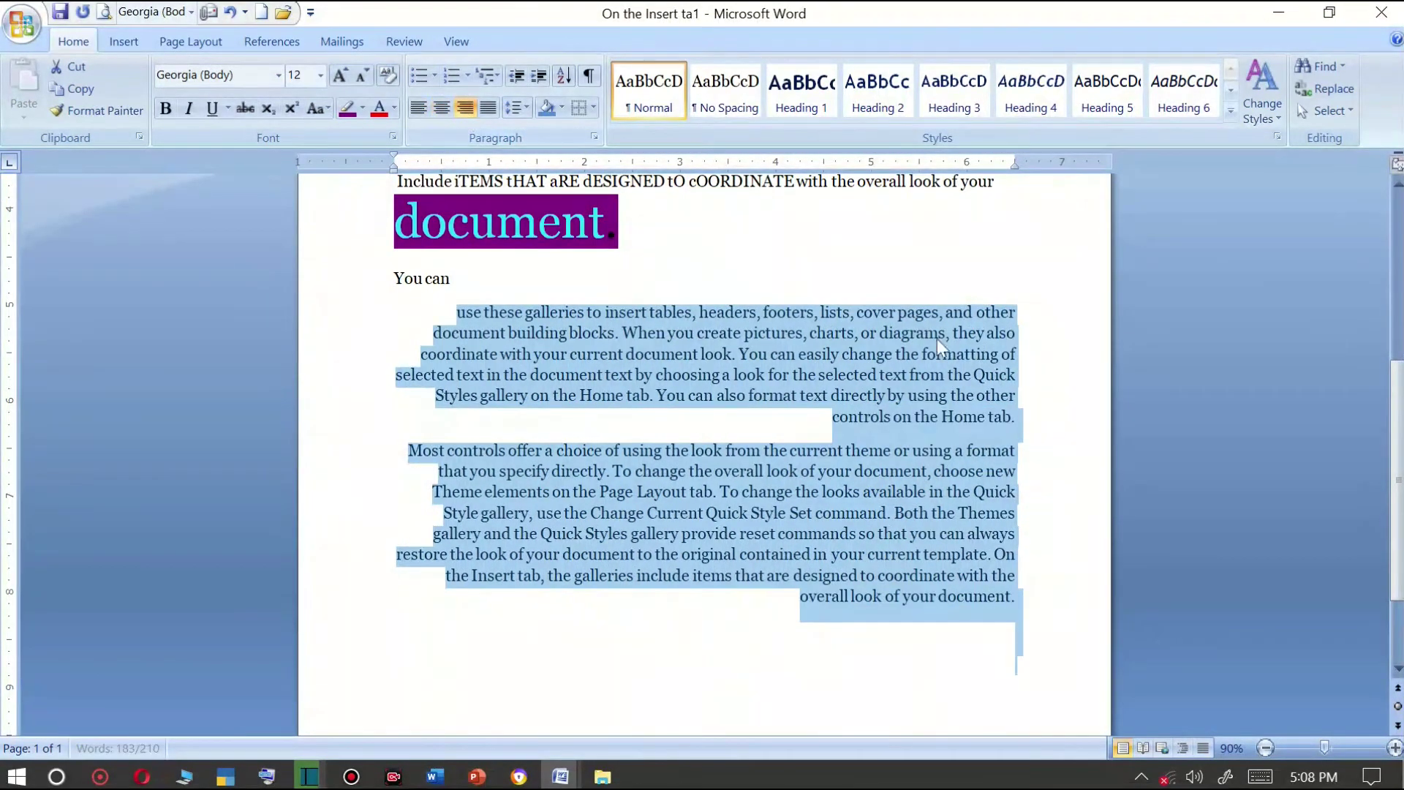
click(487, 108)
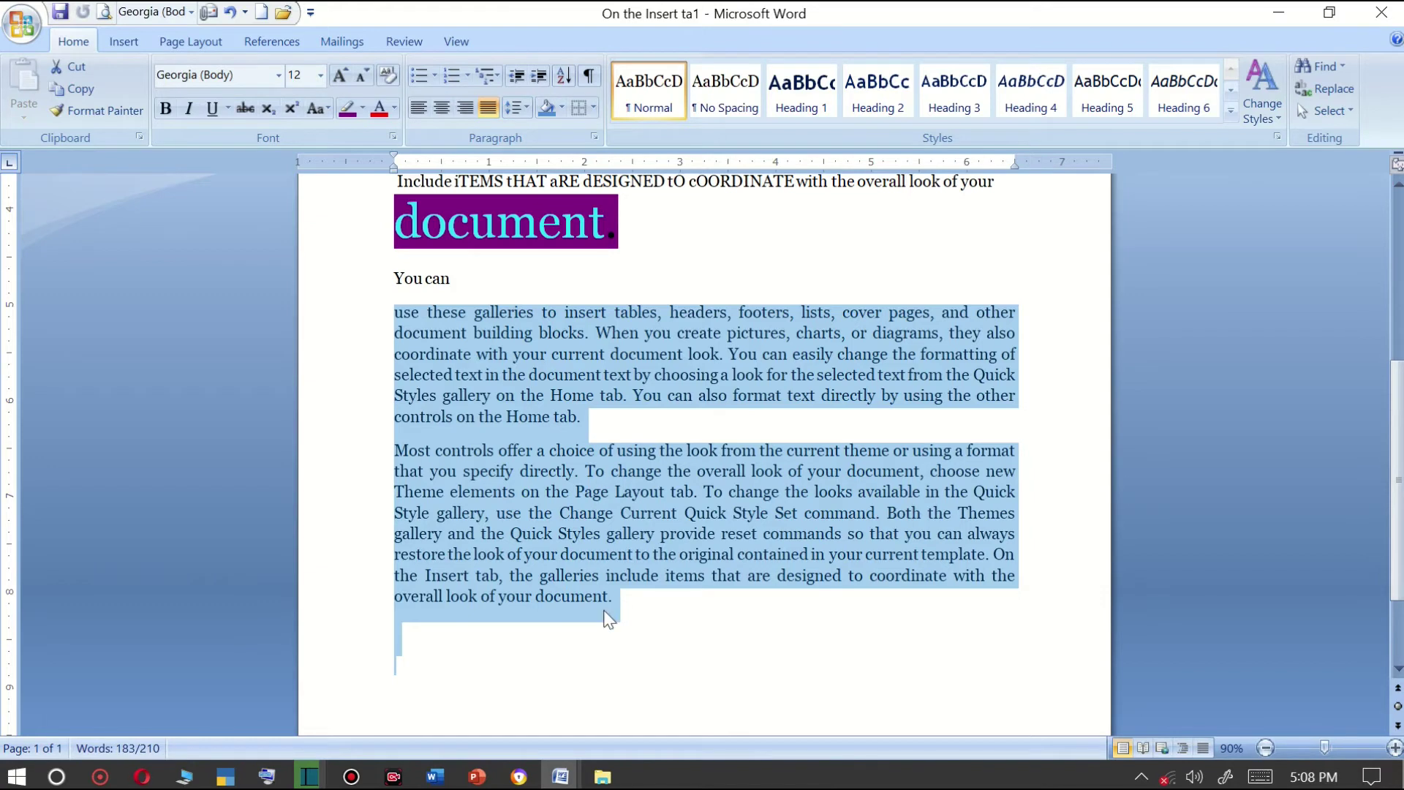
drag(607, 596, 370, 315)
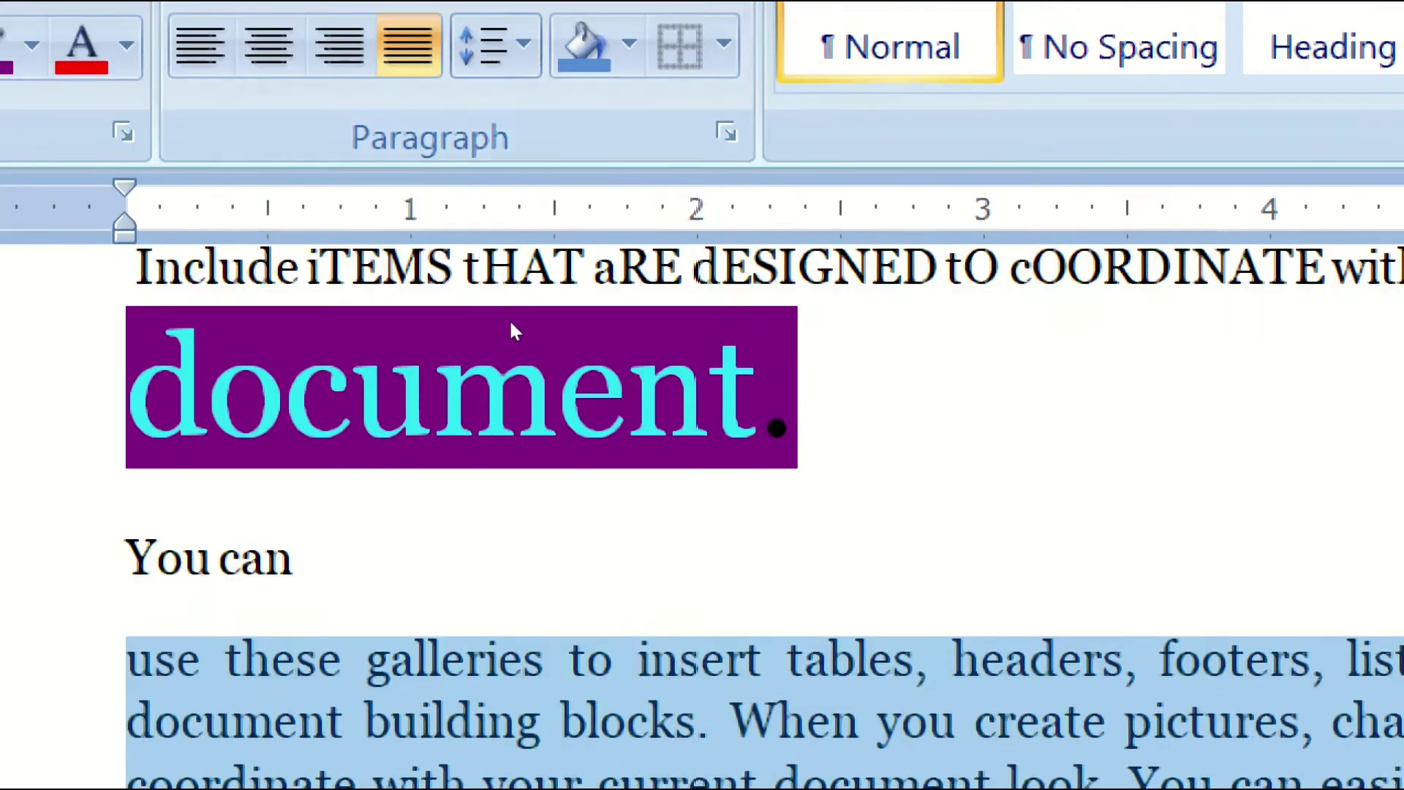
Try 3.0 line spacing on the body paragraphs, then set it back to 1.15.
scroll(502, 304, down, 2)
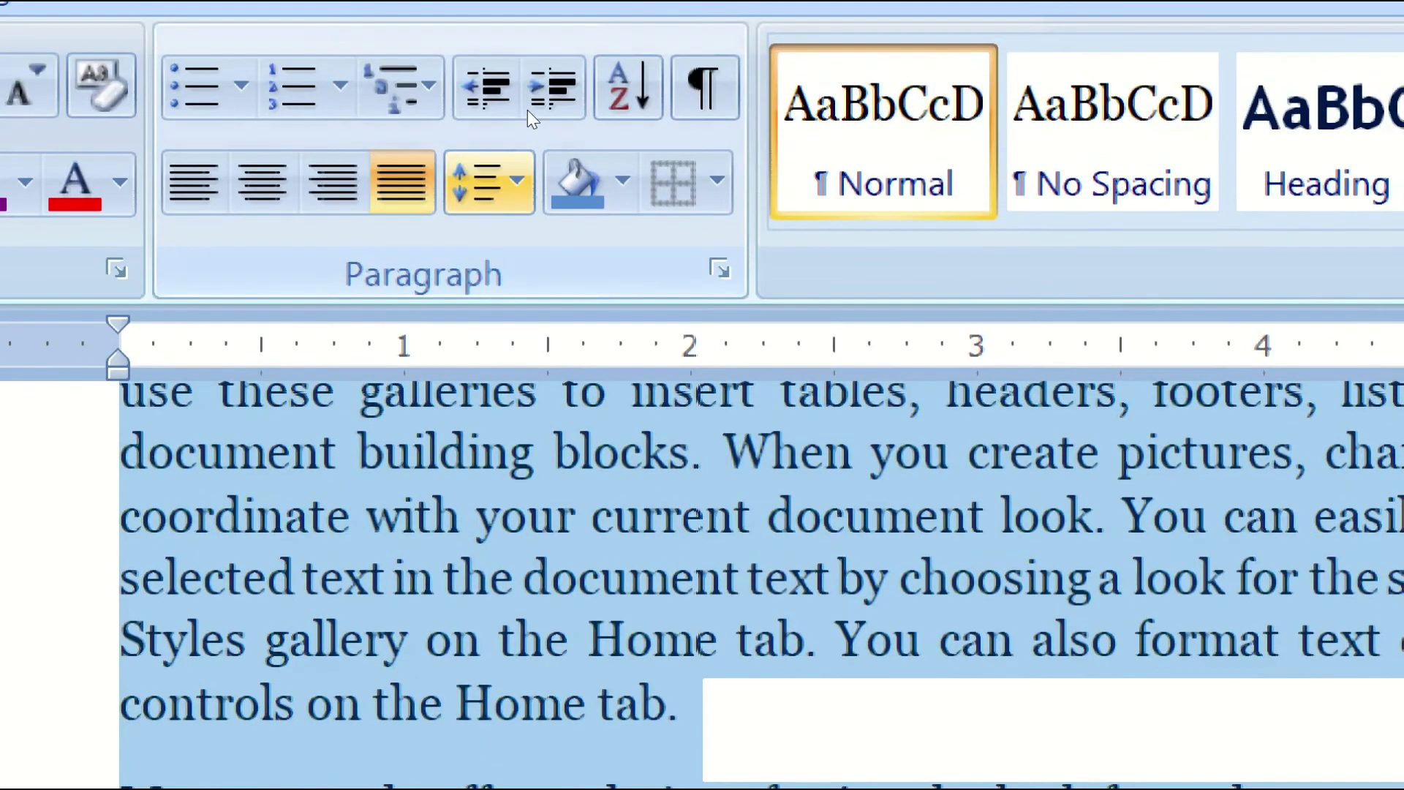
click(489, 181)
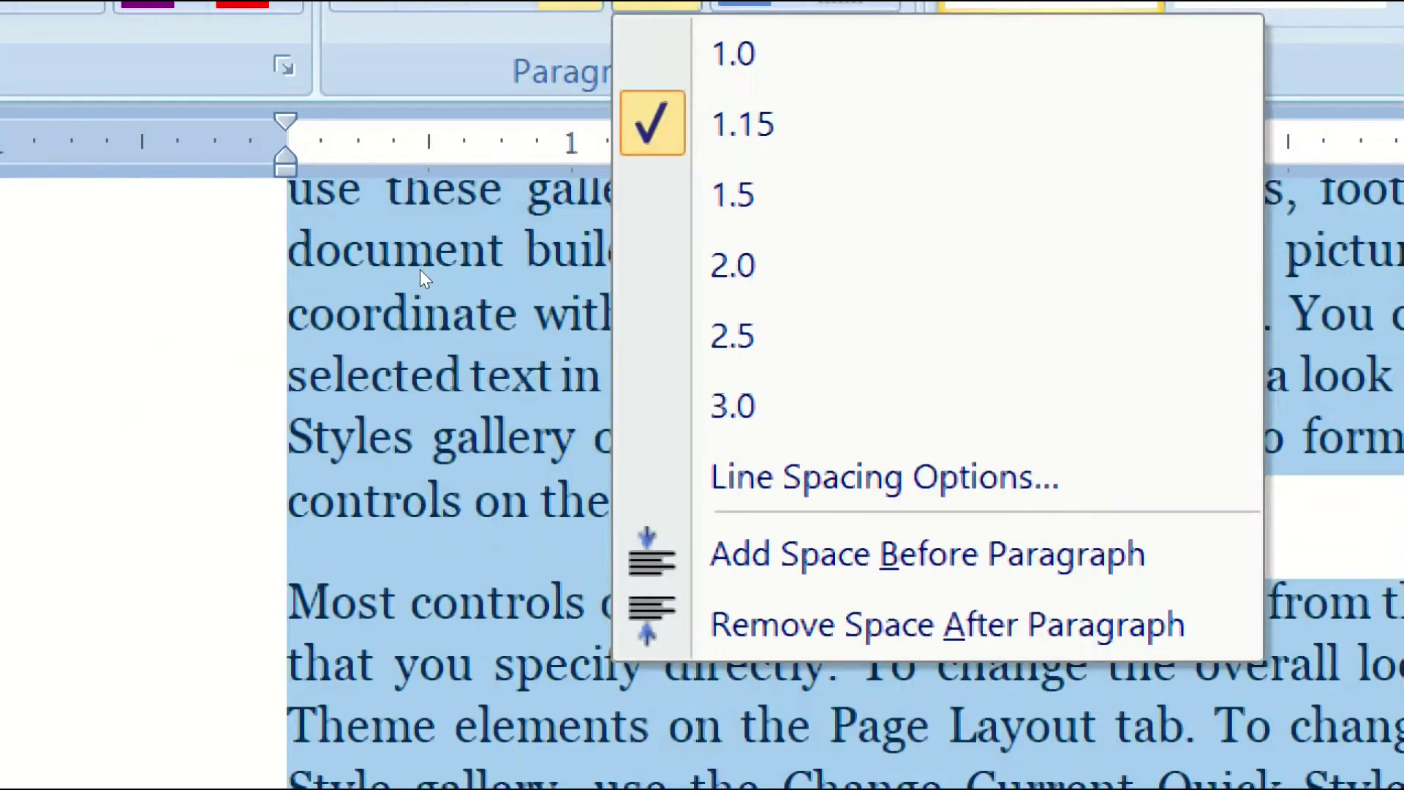
click(424, 249)
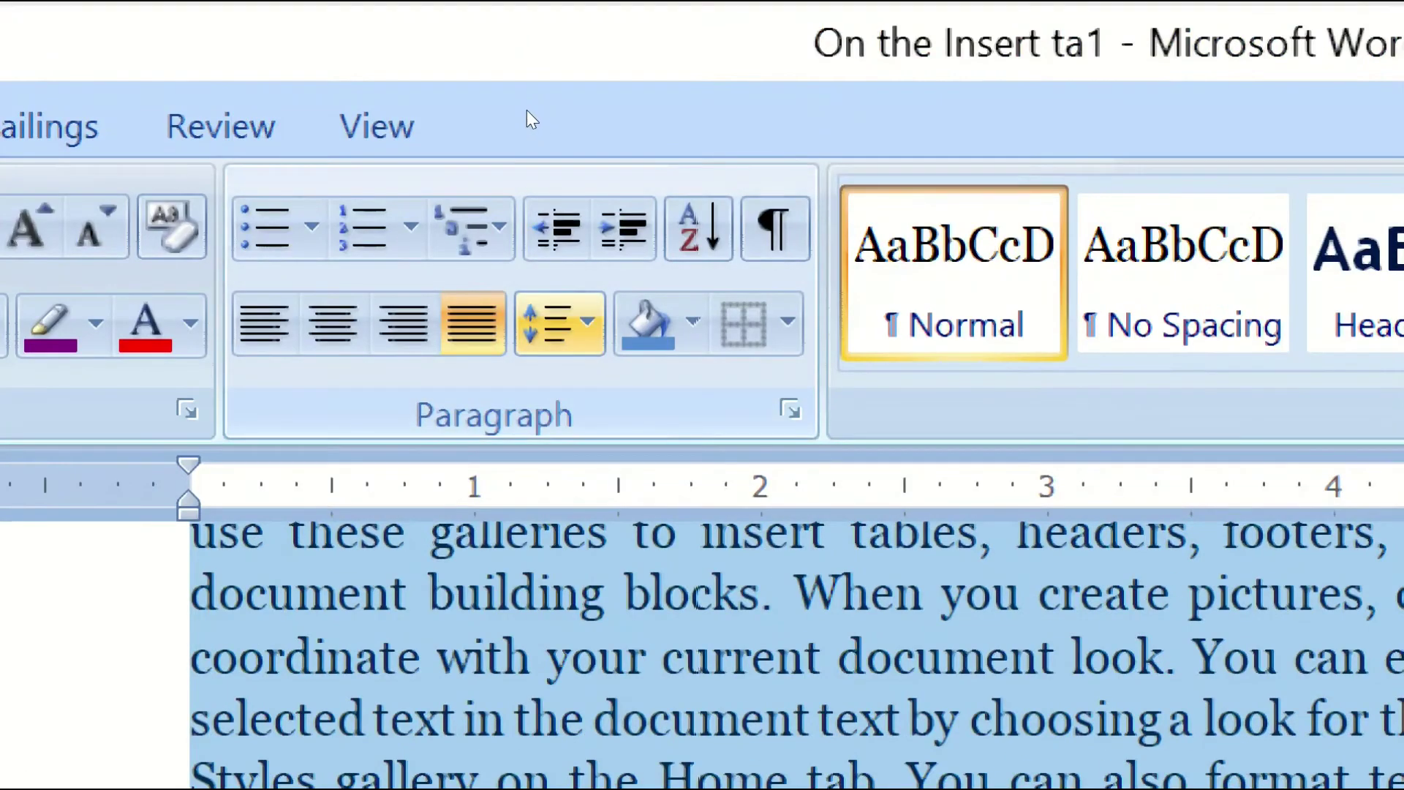
key(alt+h)
key(k)
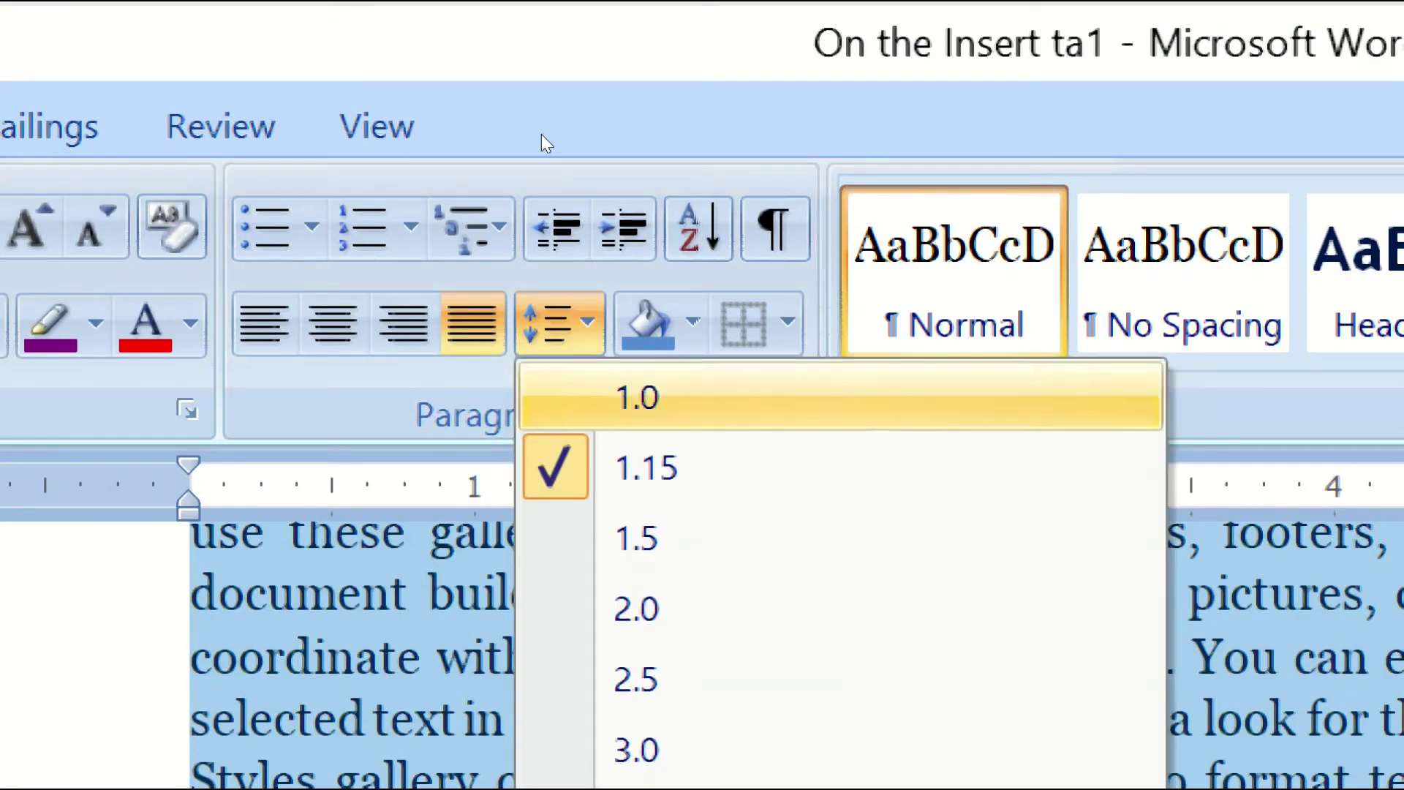
key(Up)
key(Up)
key(Up)
key(Up)
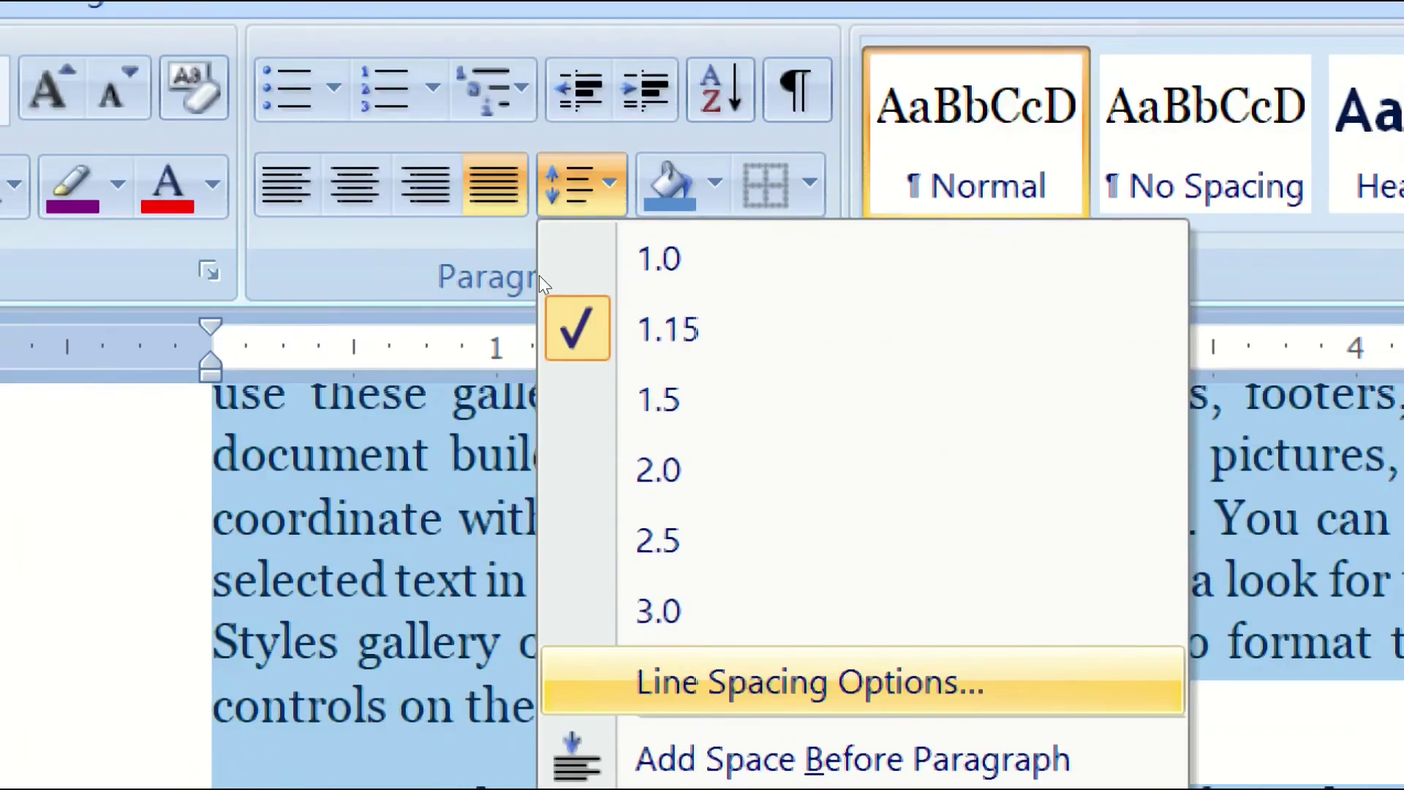
key(Up)
key(Return)
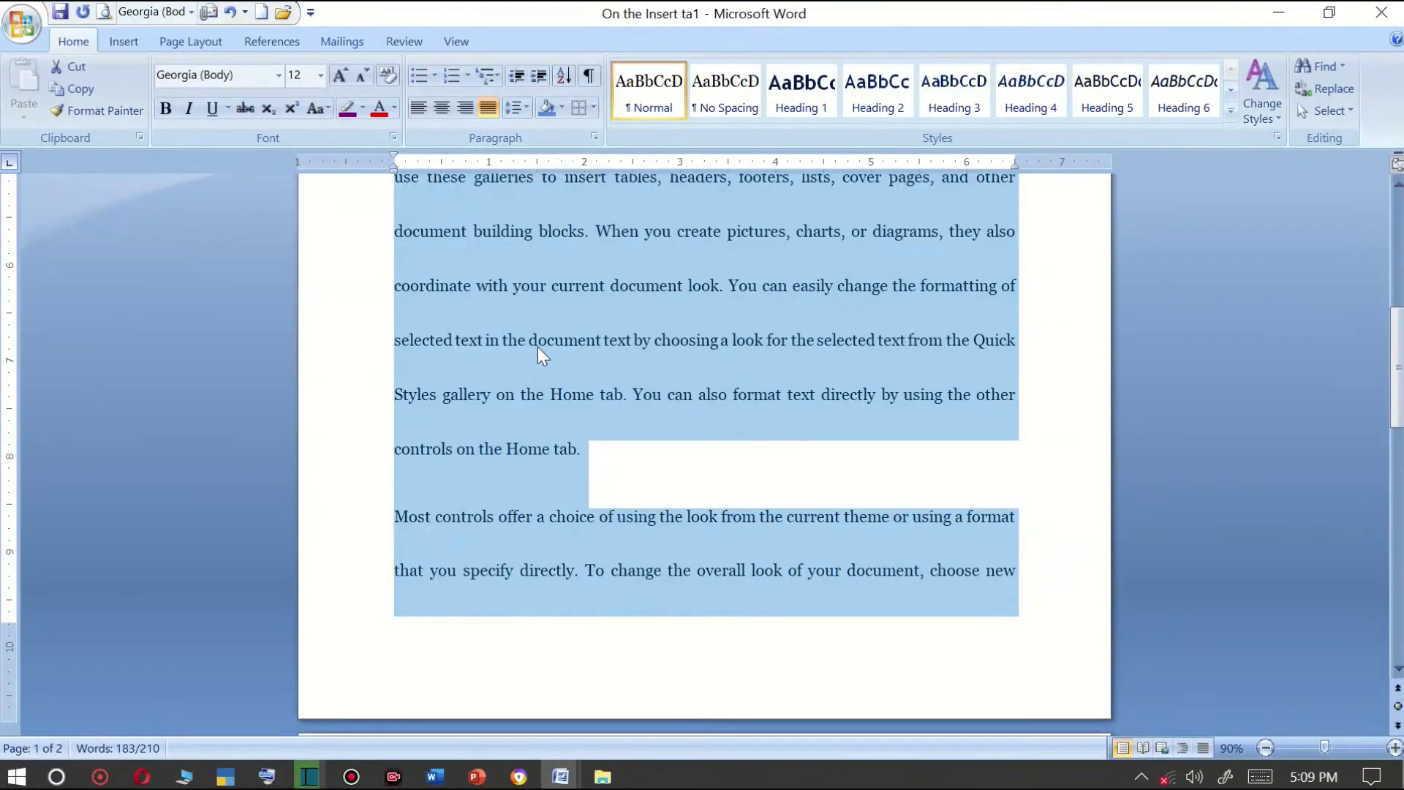
ctrl+scroll(537, 356, up, 5)
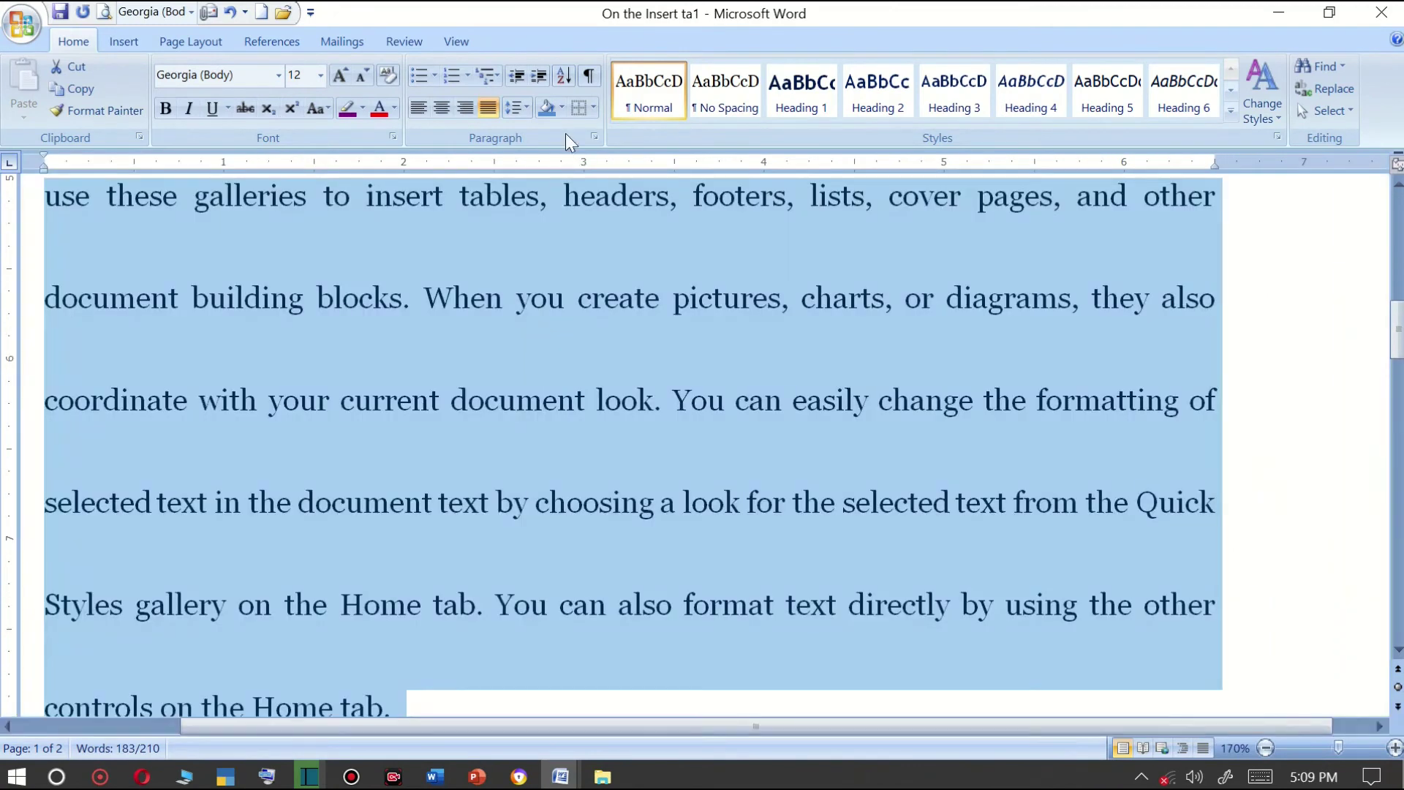
click(562, 108)
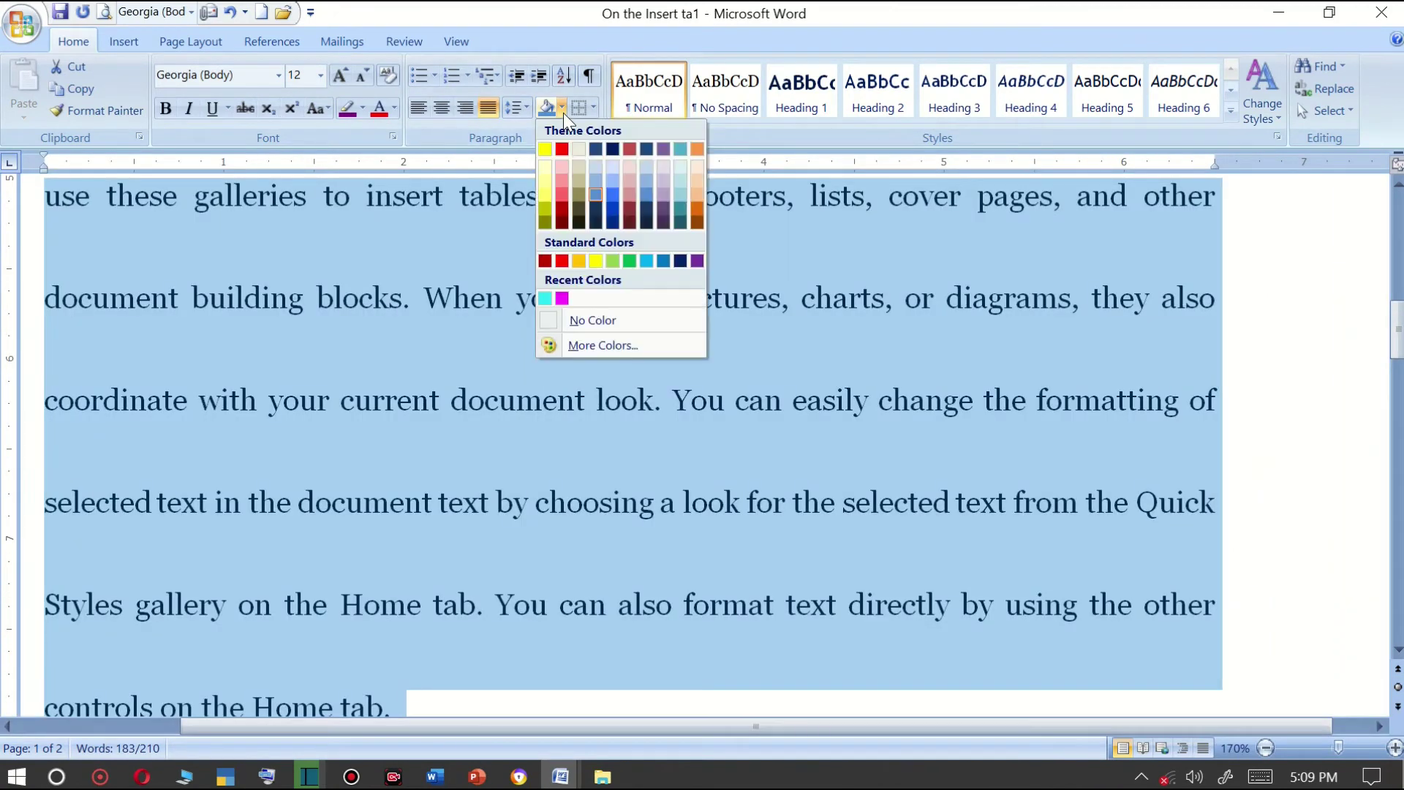
click(528, 108)
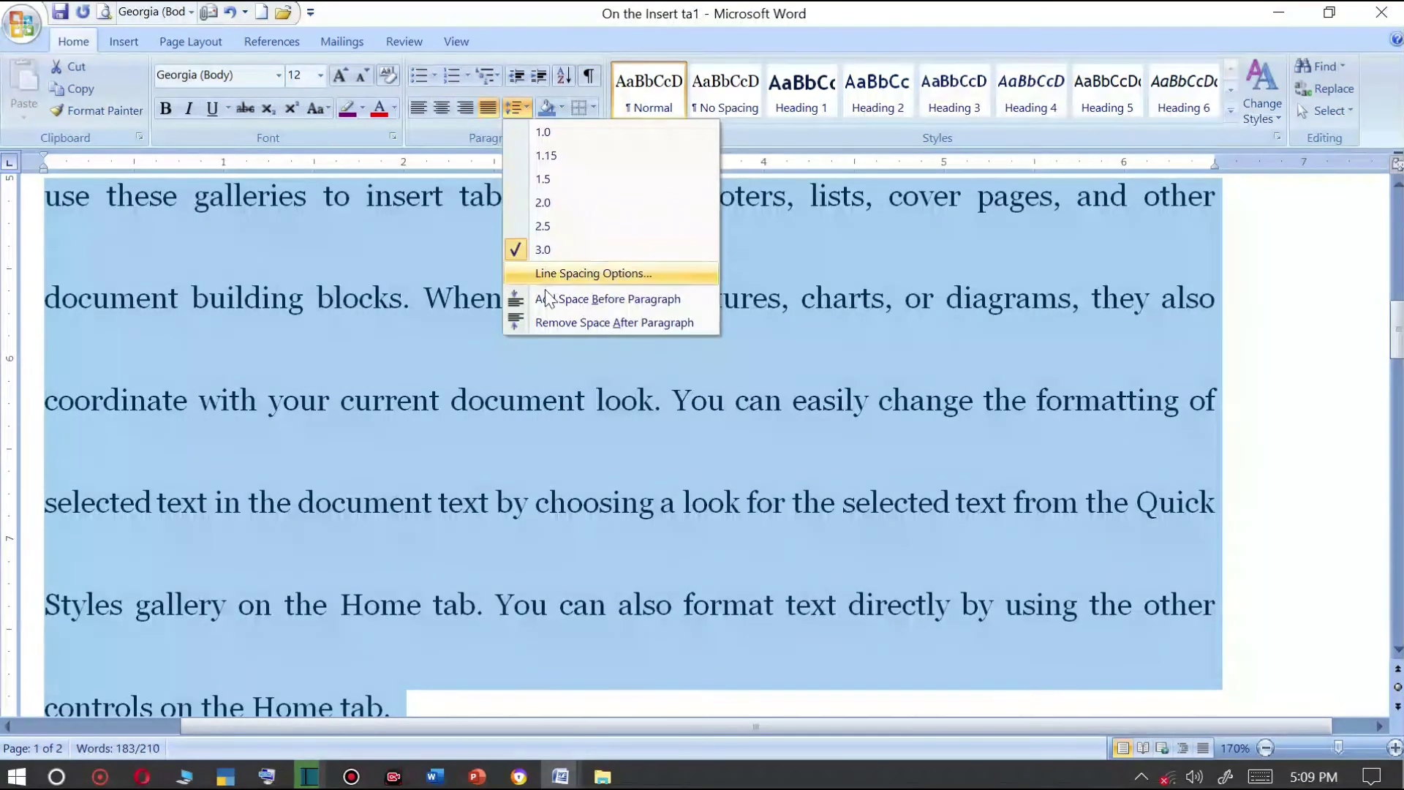
click(555, 155)
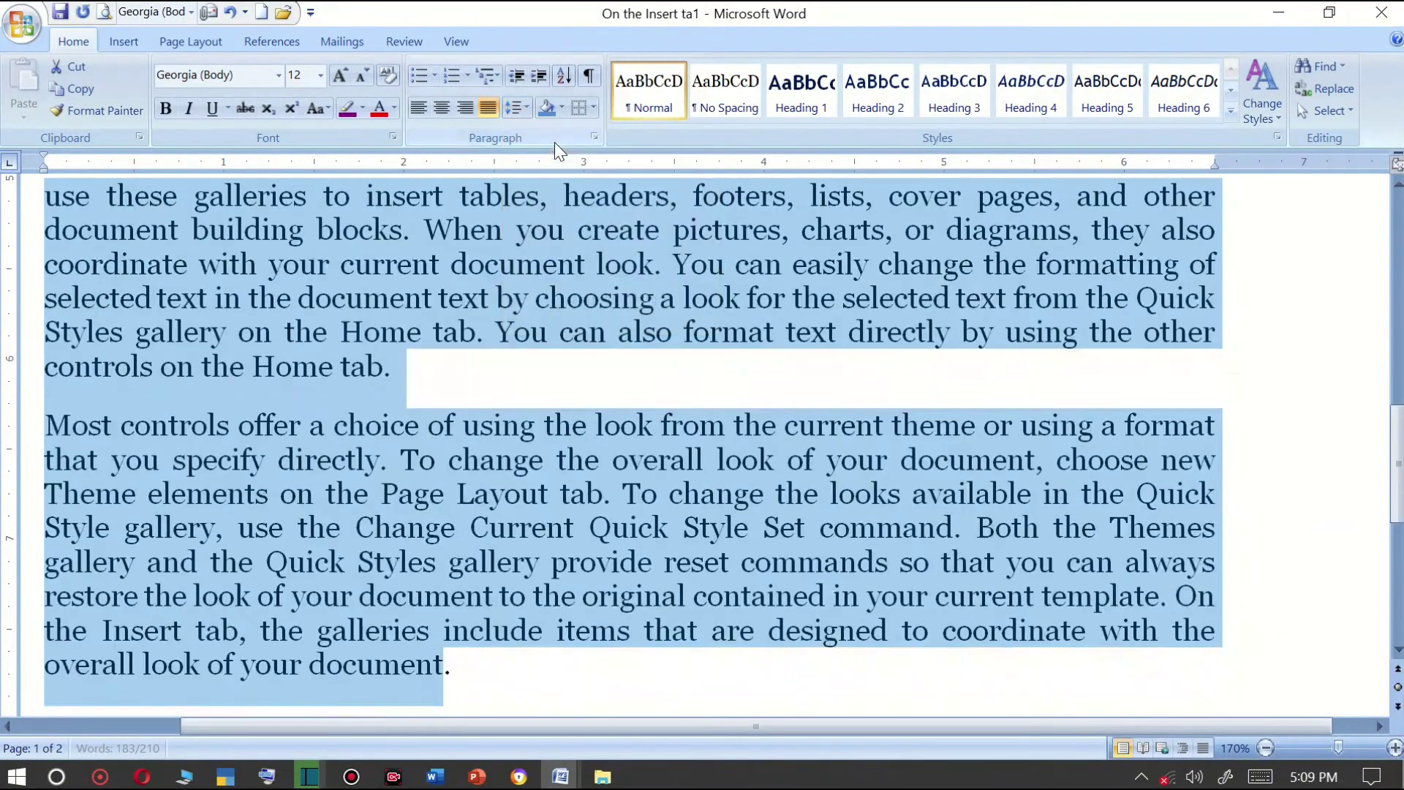
Remove the space after each body paragraph, then select the word 'tab'.
ctrl+scroll(516, 348, down, 2)
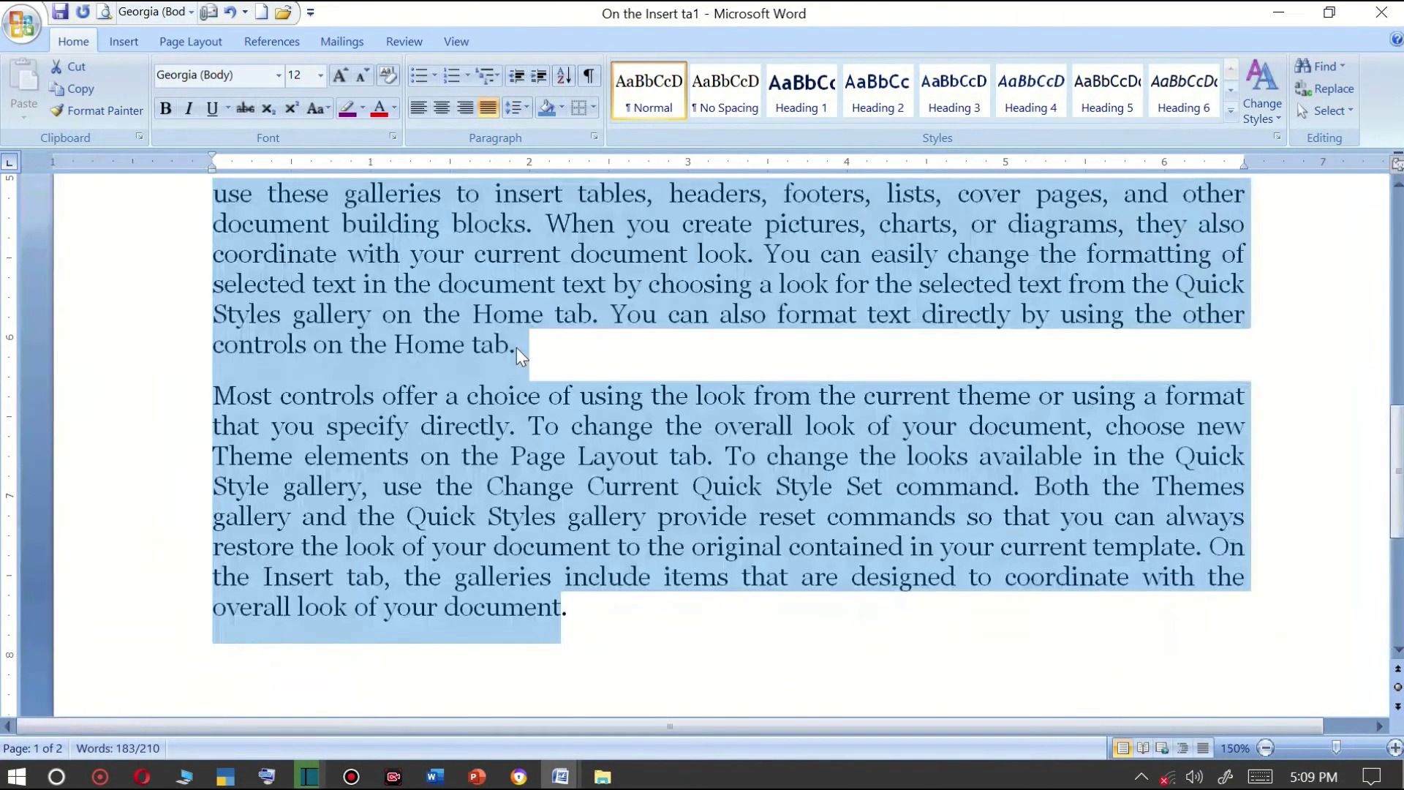
scroll(548, 256, down, 1)
click(525, 108)
click(546, 322)
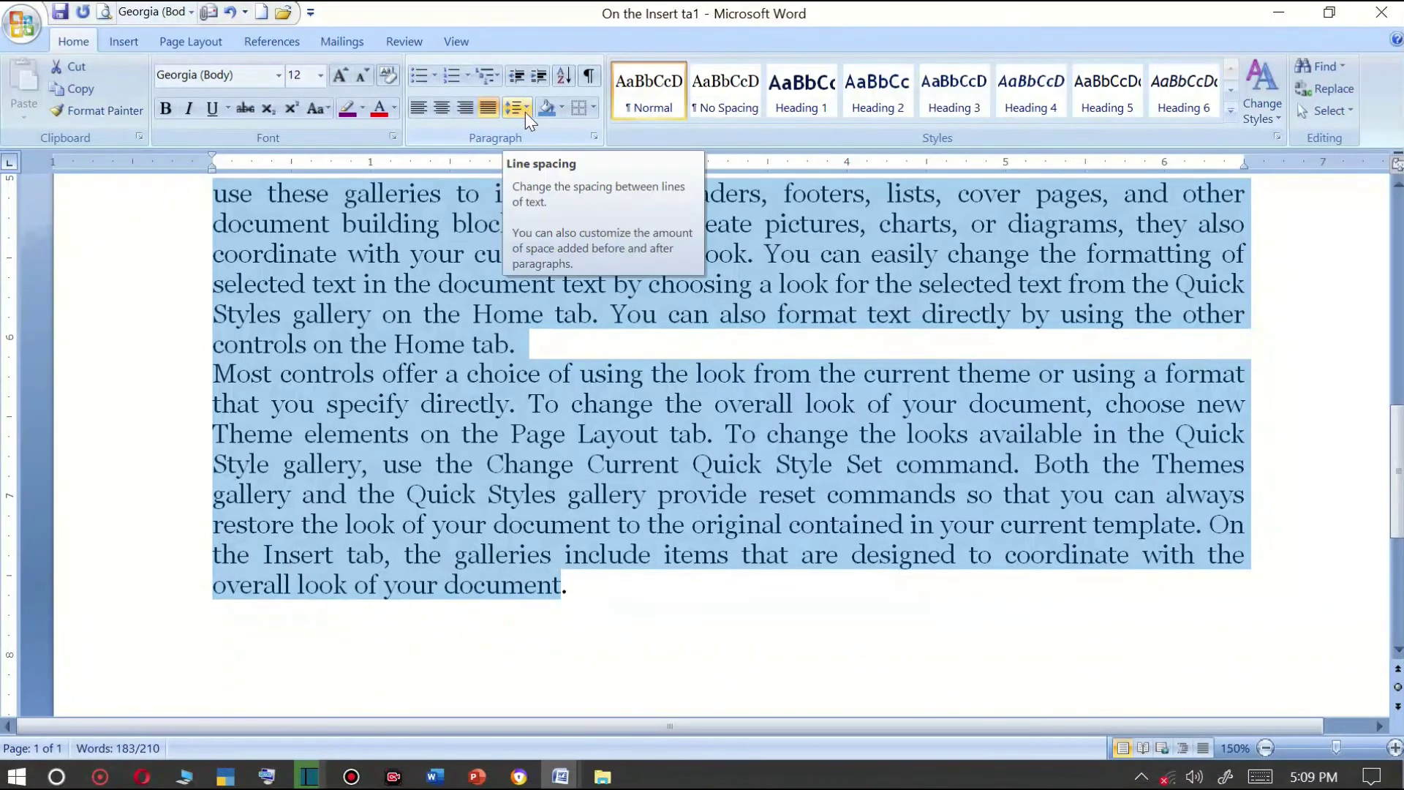
click(511, 403)
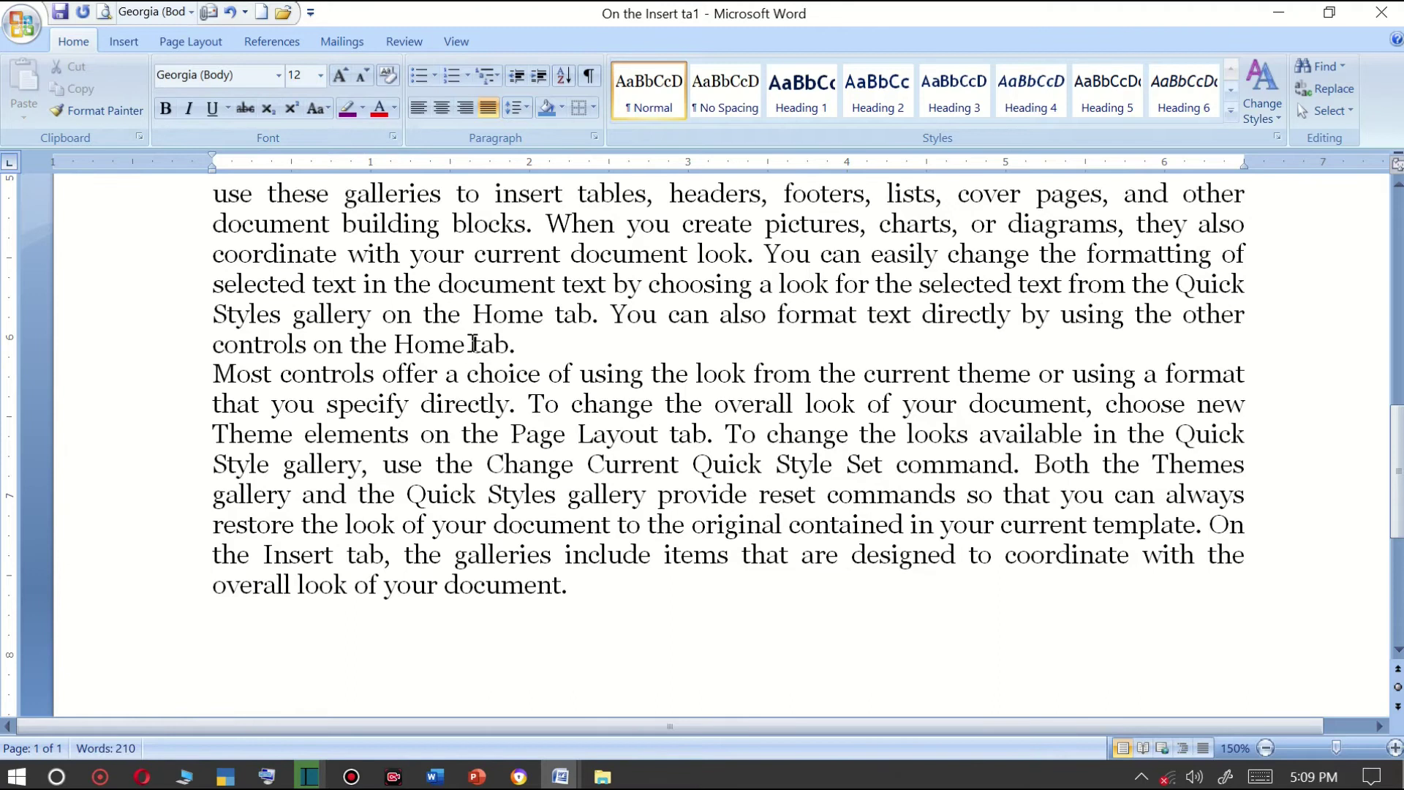
drag(471, 344, 512, 343)
Give the word 'tab' a purple highlight and yellow font colour.
click(347, 109)
click(394, 110)
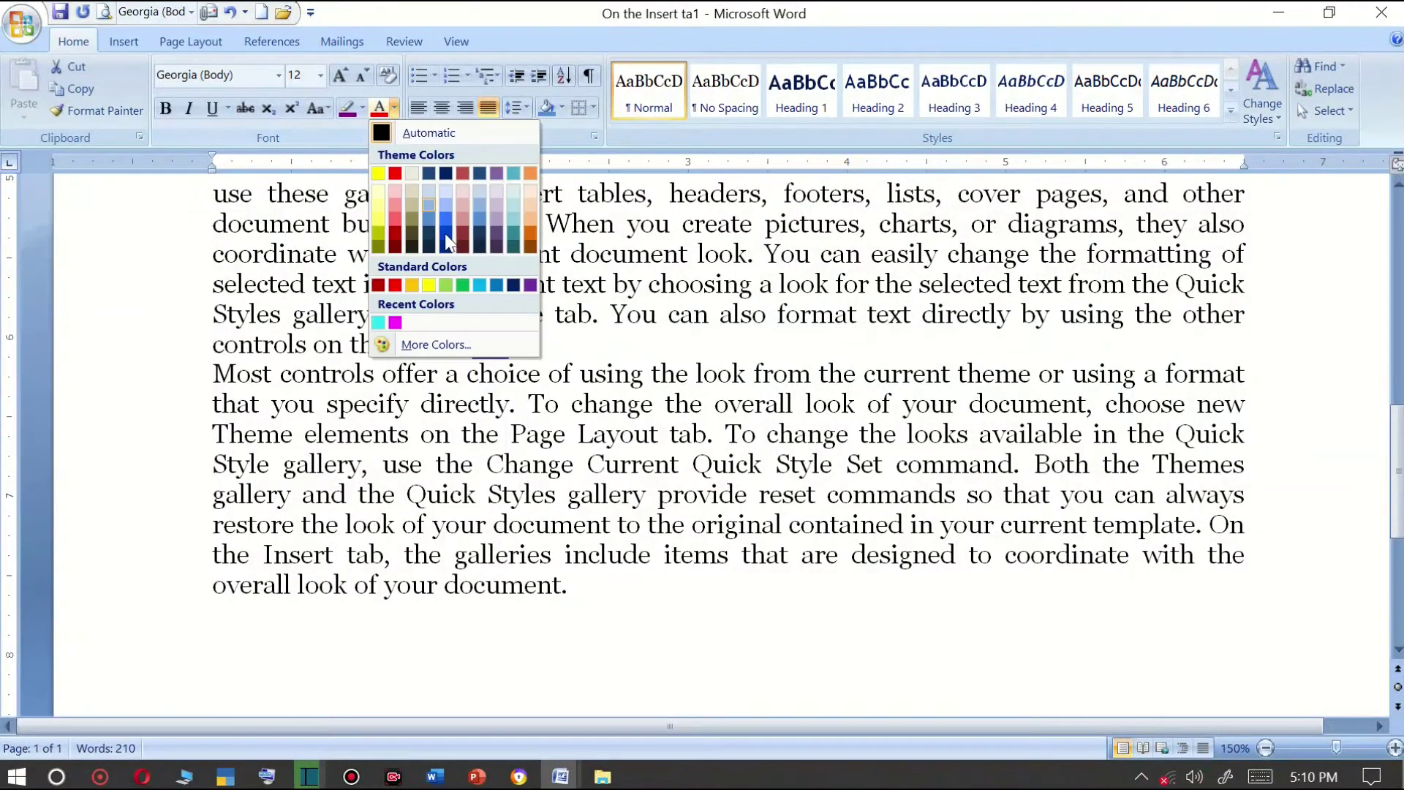
click(437, 284)
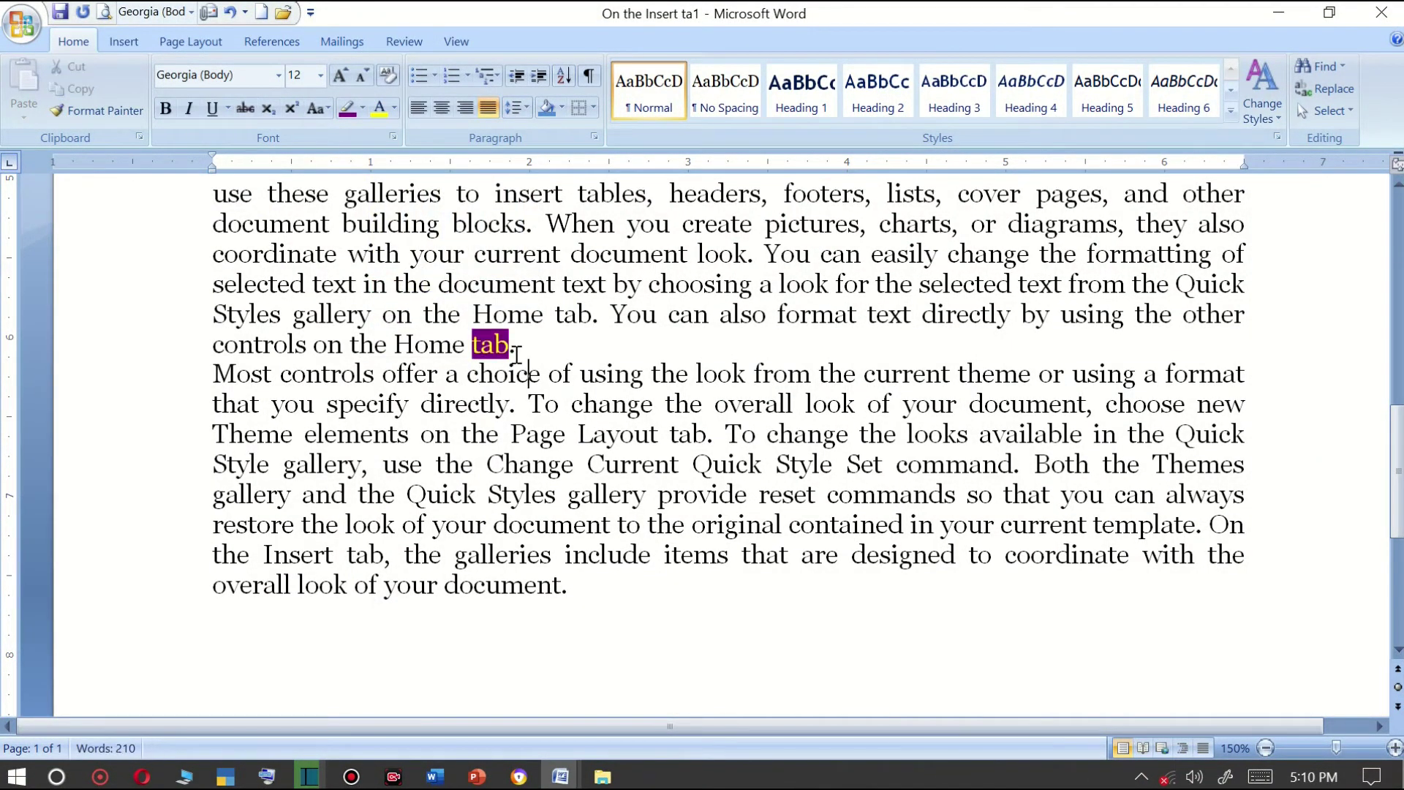
Select 'tab.' with its period and enlarge it to 16 pt.
drag(473, 345, 522, 345)
click(340, 76)
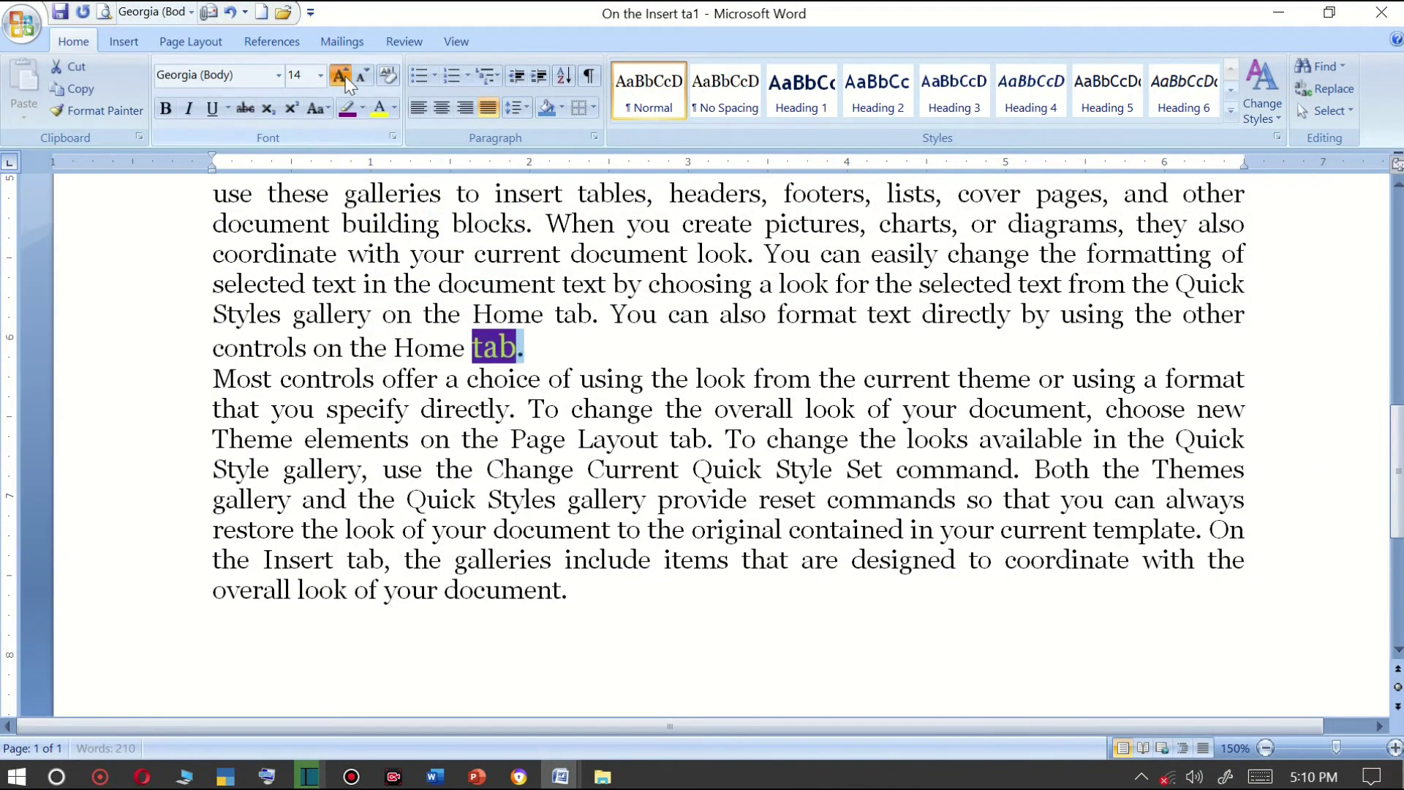
click(340, 76)
click(636, 357)
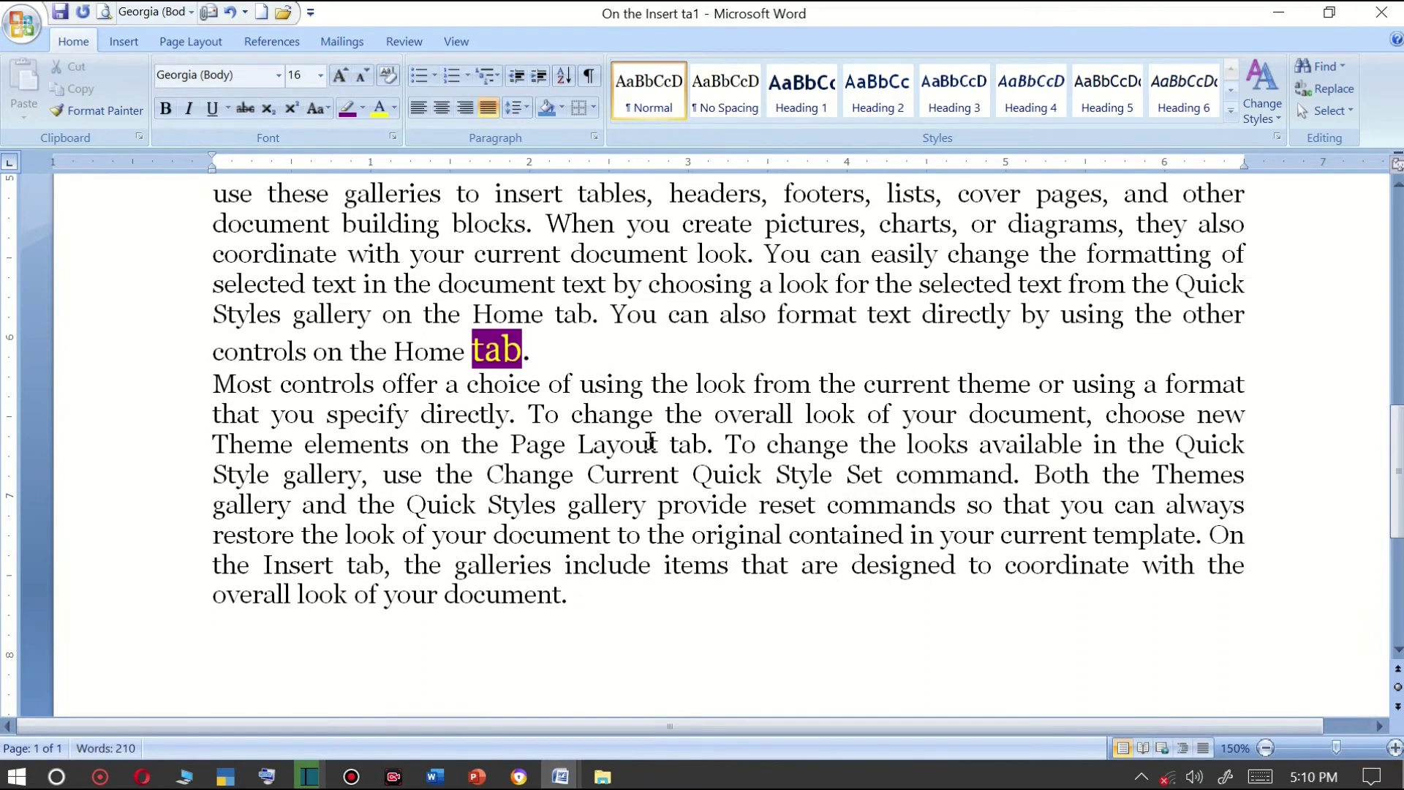
click(606, 633)
click(594, 604)
Shade 'Most controls' magenta, then put 'use these galleries… headers,' on its own magenta-shaded line.
click(563, 114)
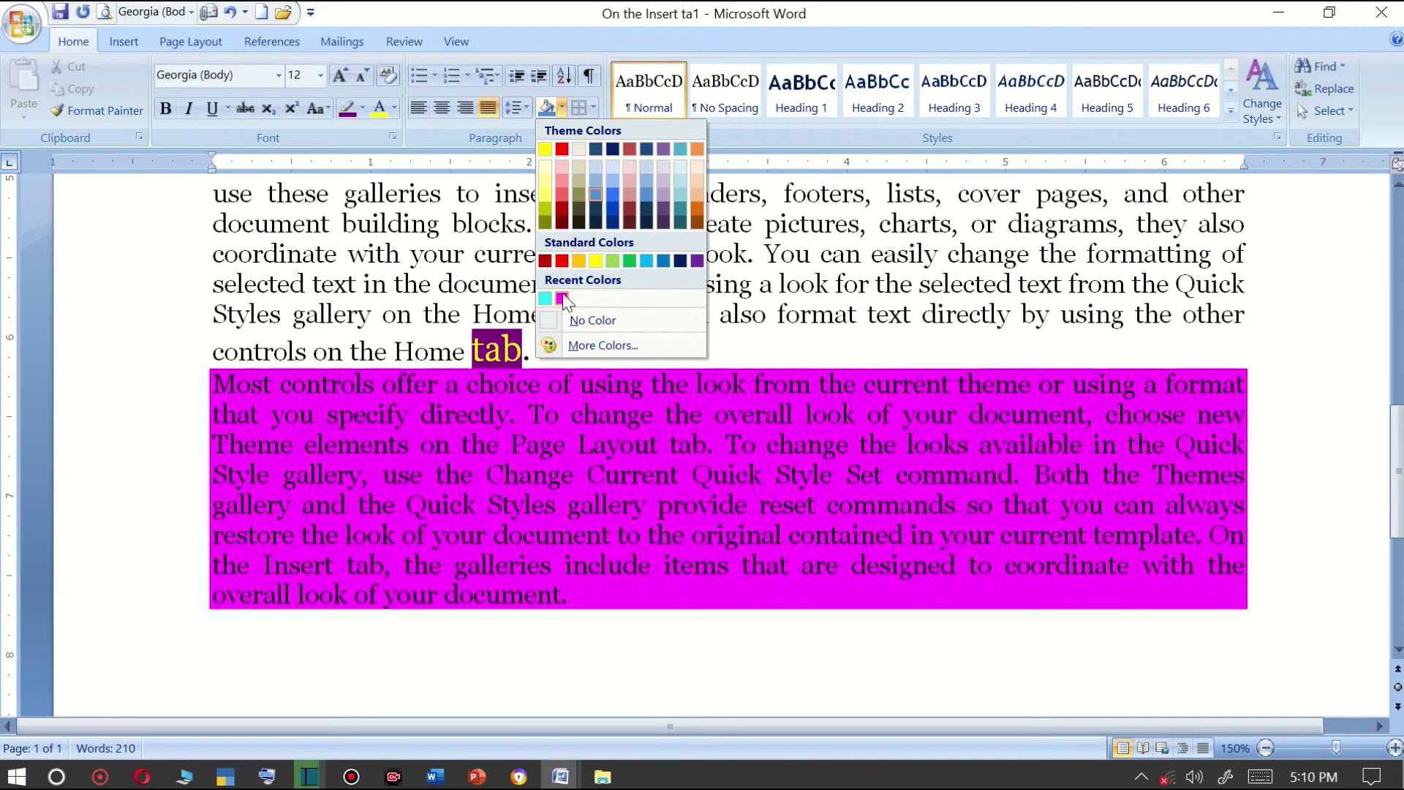
click(562, 299)
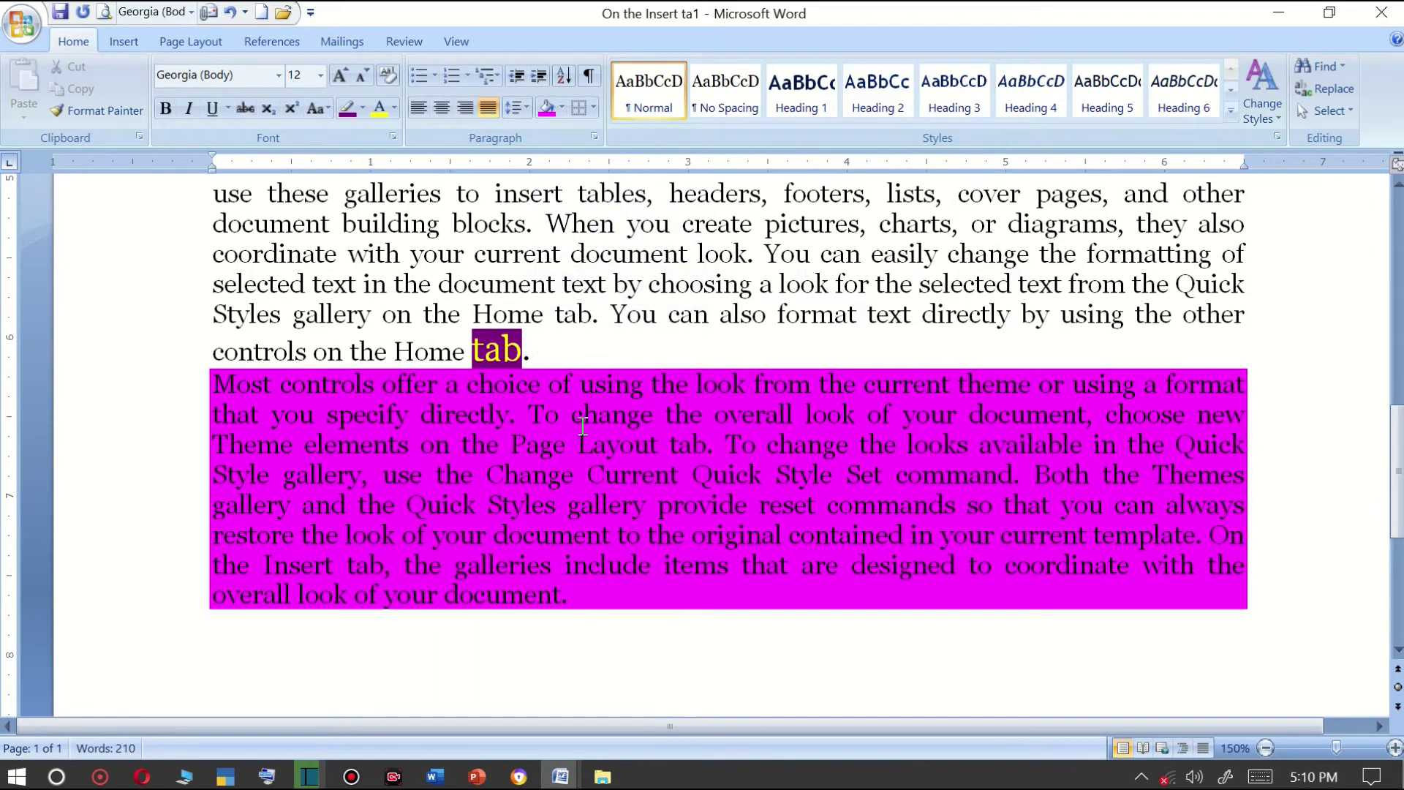
scroll(627, 507, up, 2)
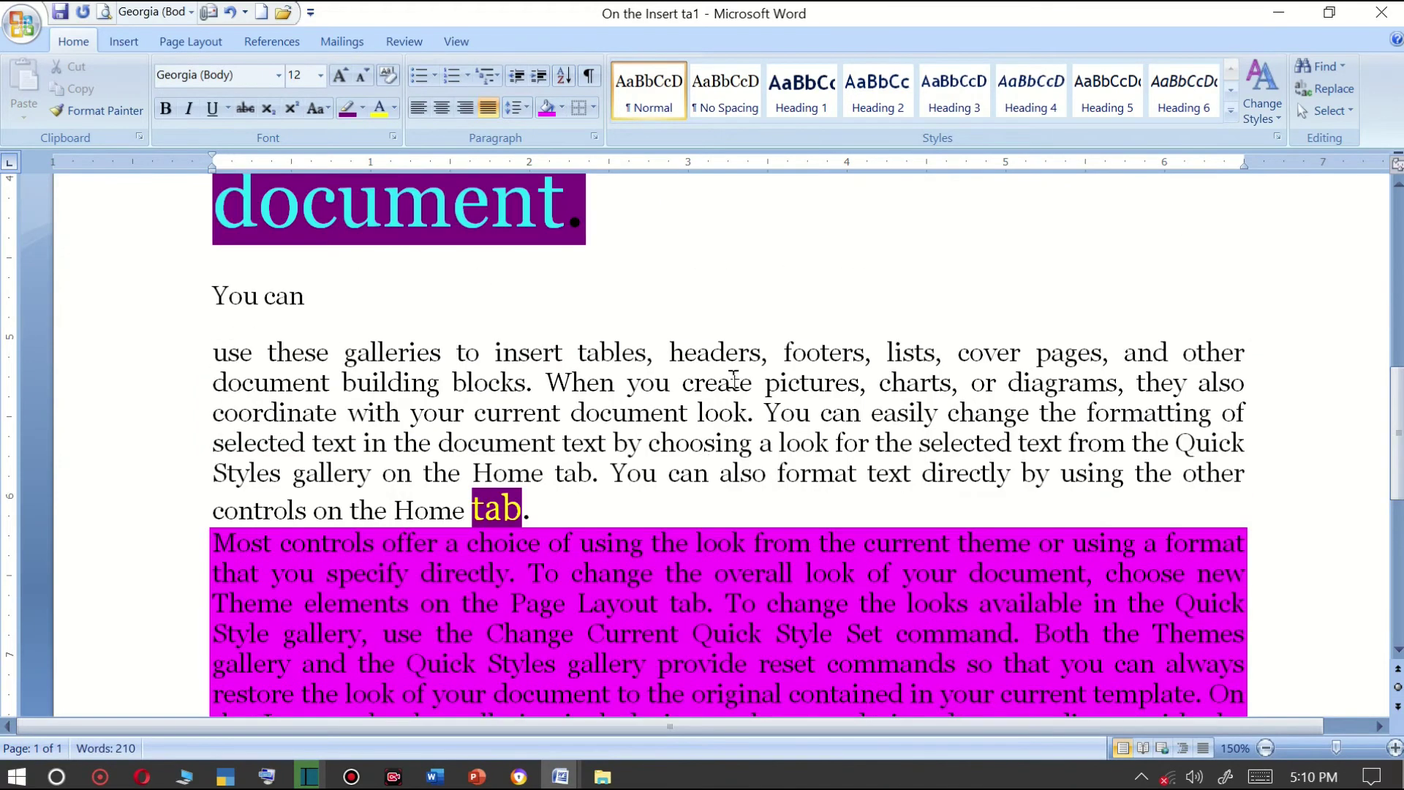
click(769, 354)
key(Return)
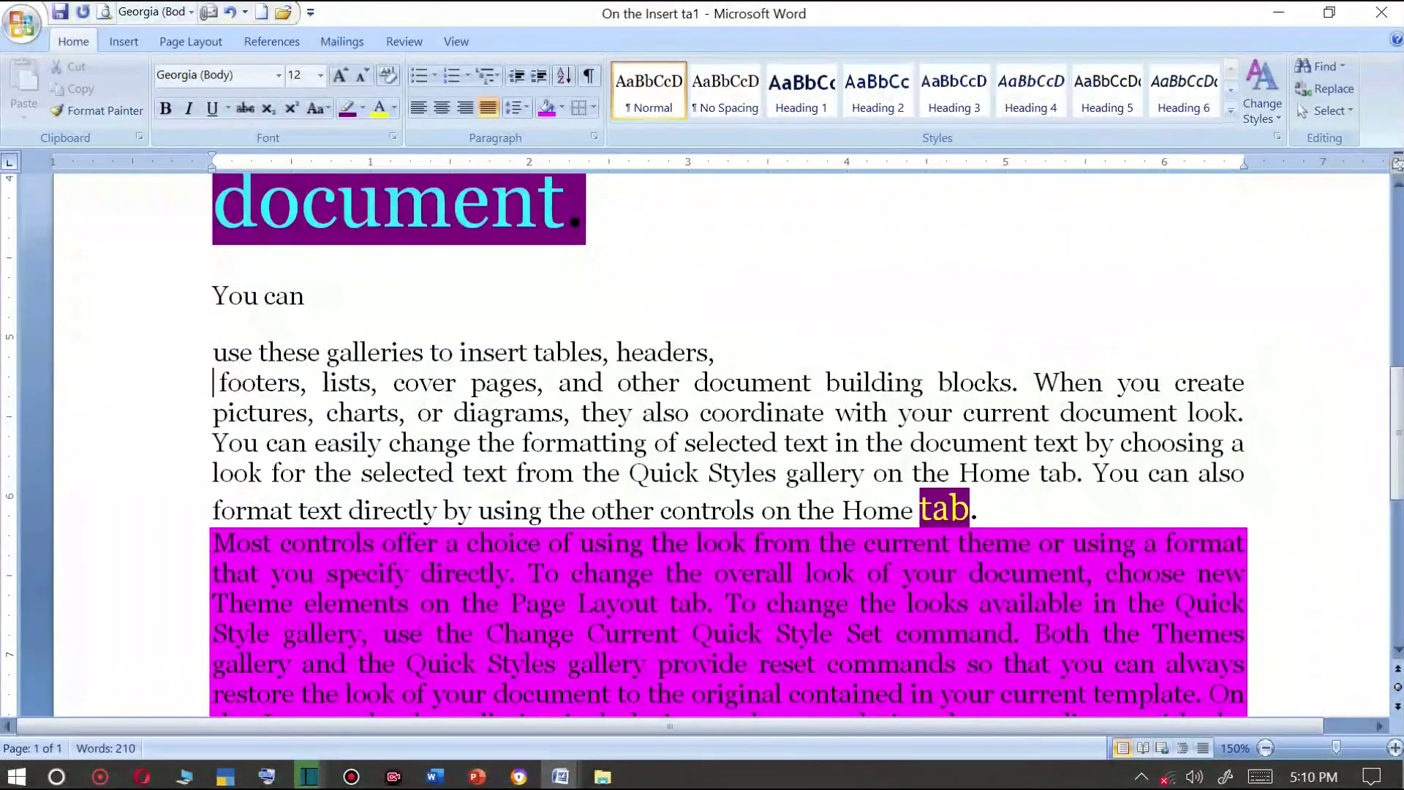
click(749, 352)
click(548, 110)
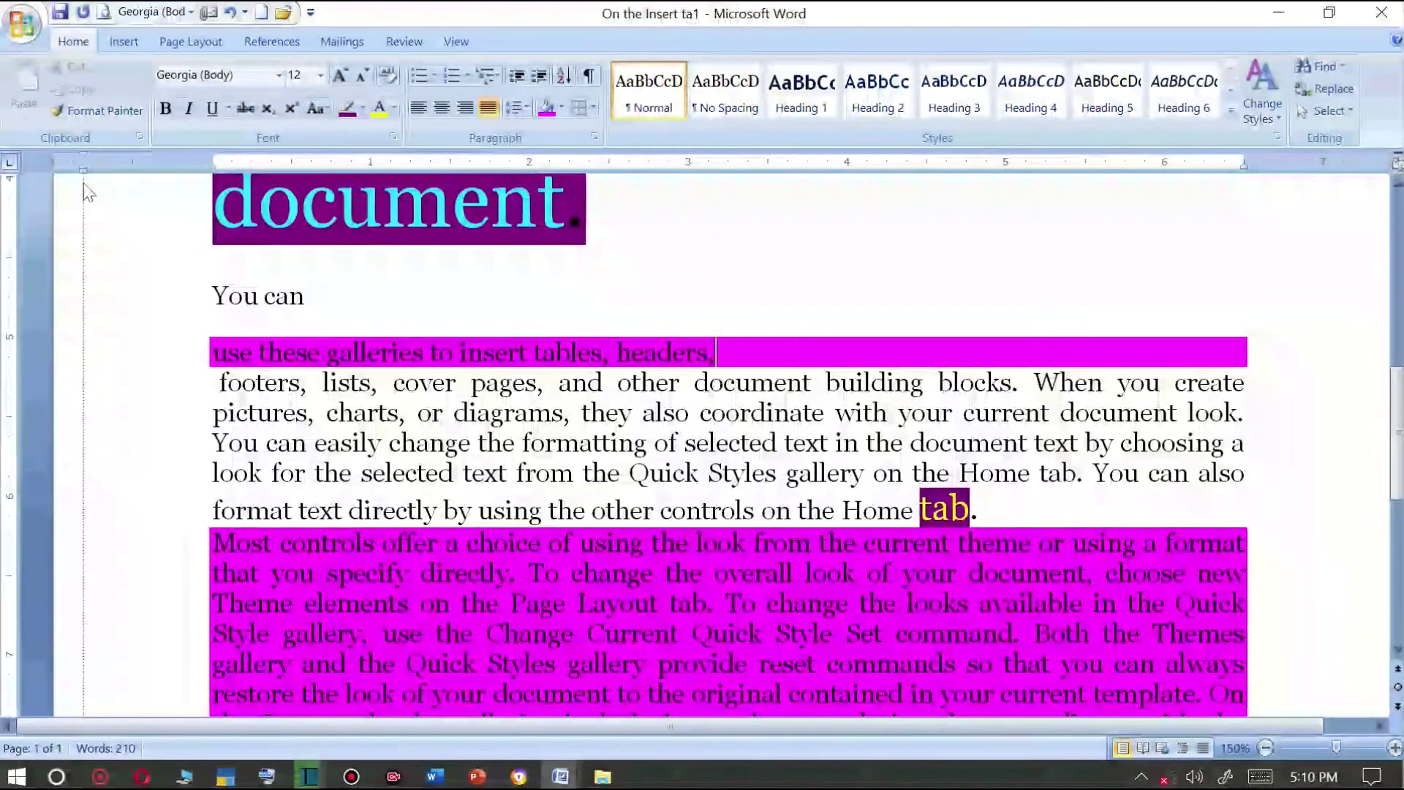
Widen the magenta 'headers,' line past both page margins with the ruler indent markers, then open the Borders options.
drag(212, 169, 83, 169)
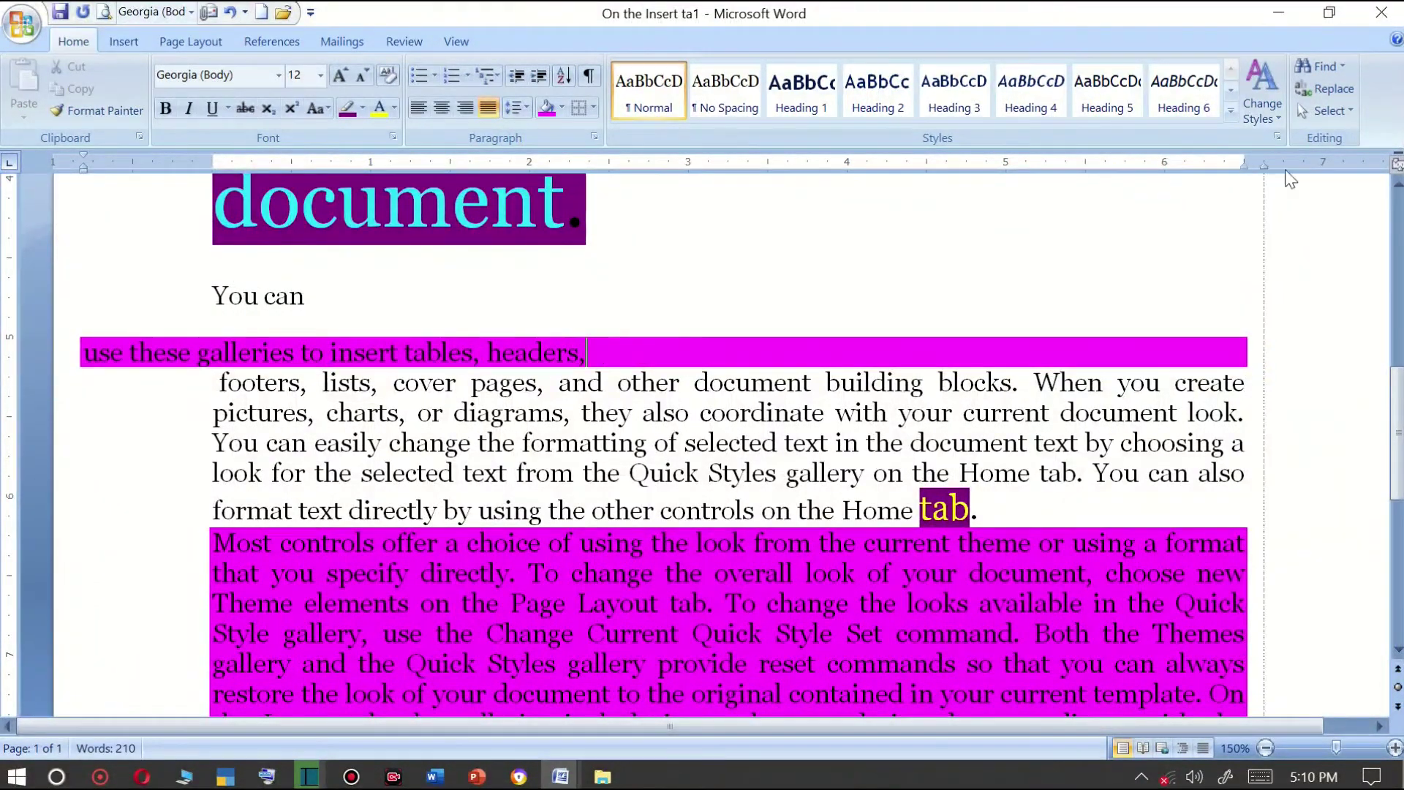
drag(1243, 167, 1356, 167)
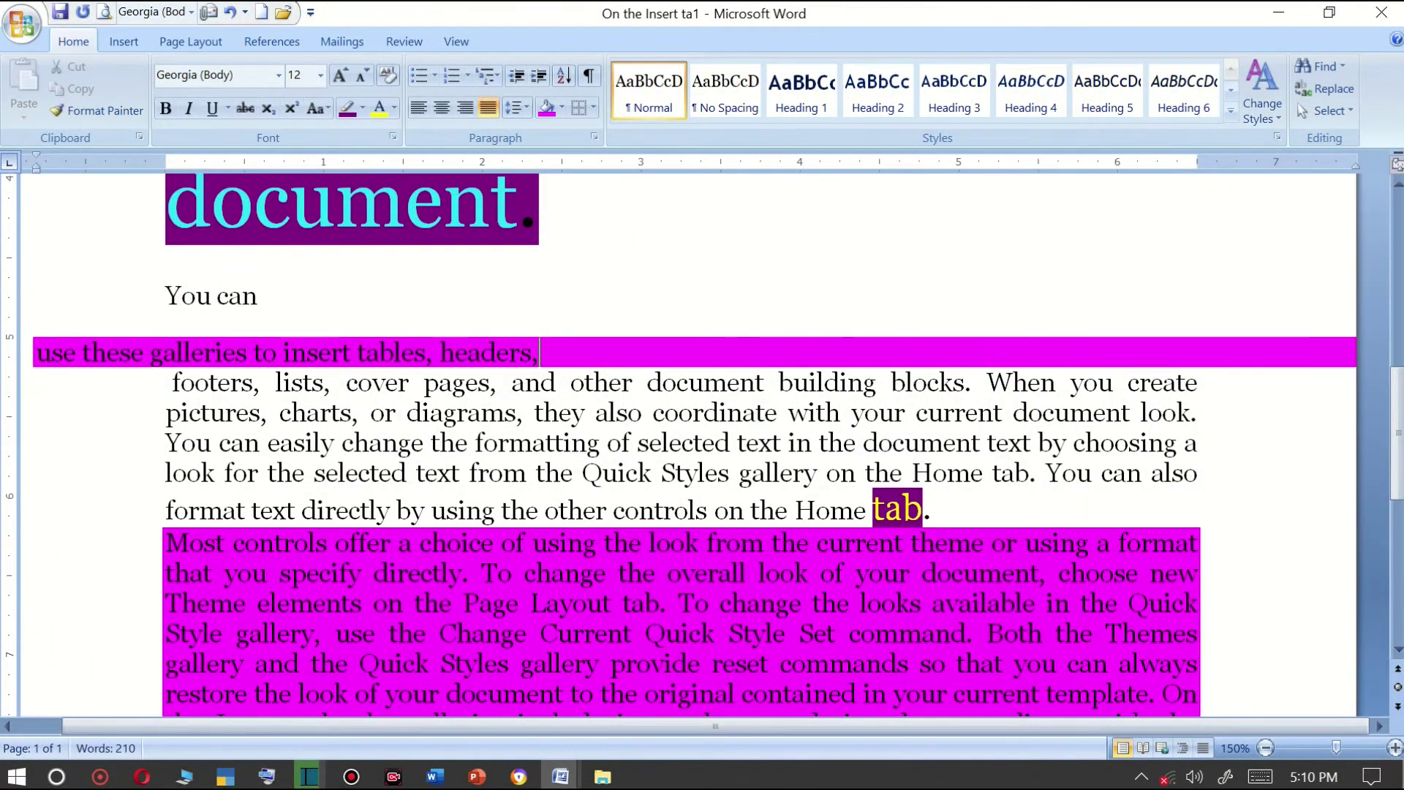
click(593, 108)
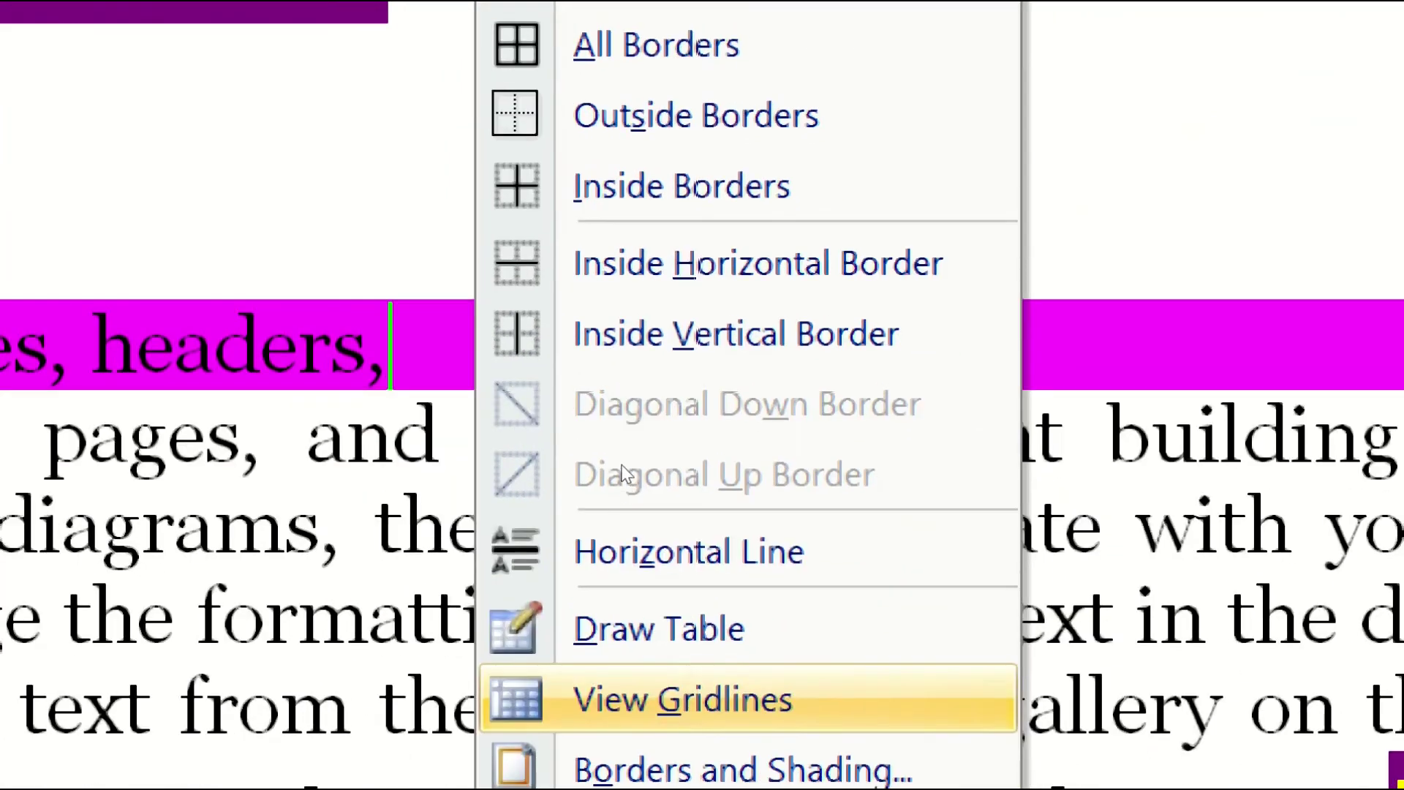
key(Up)
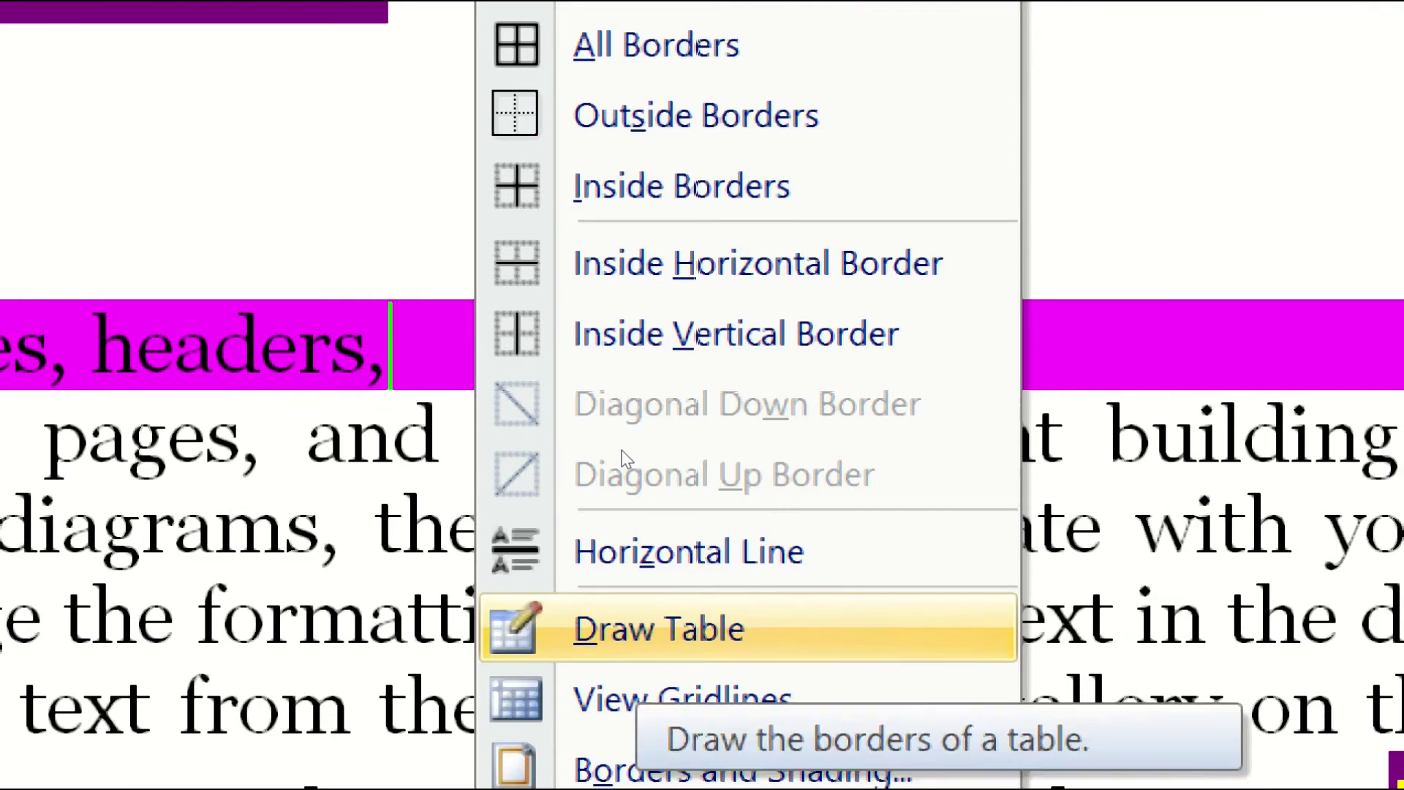
key(Return)
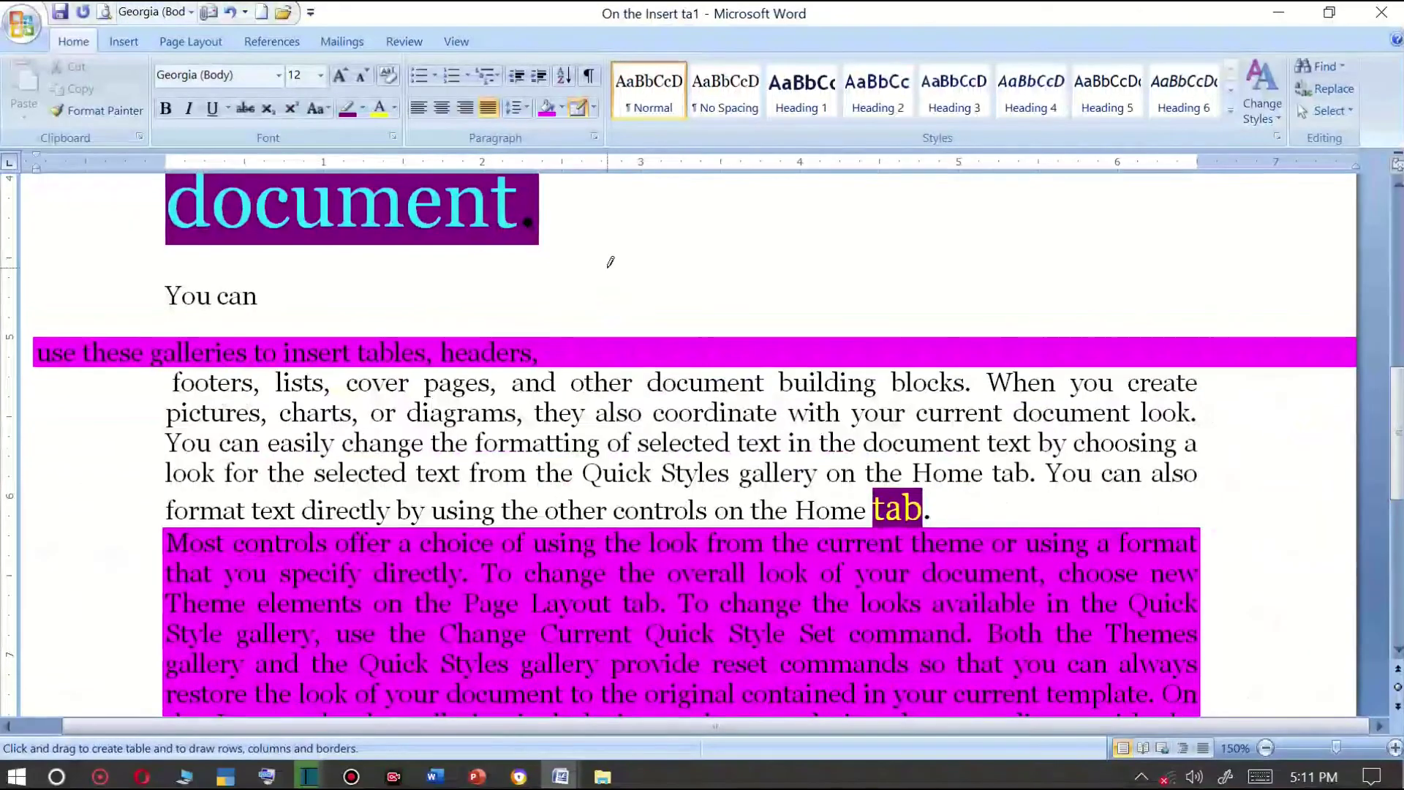
drag(598, 216, 1038, 303)
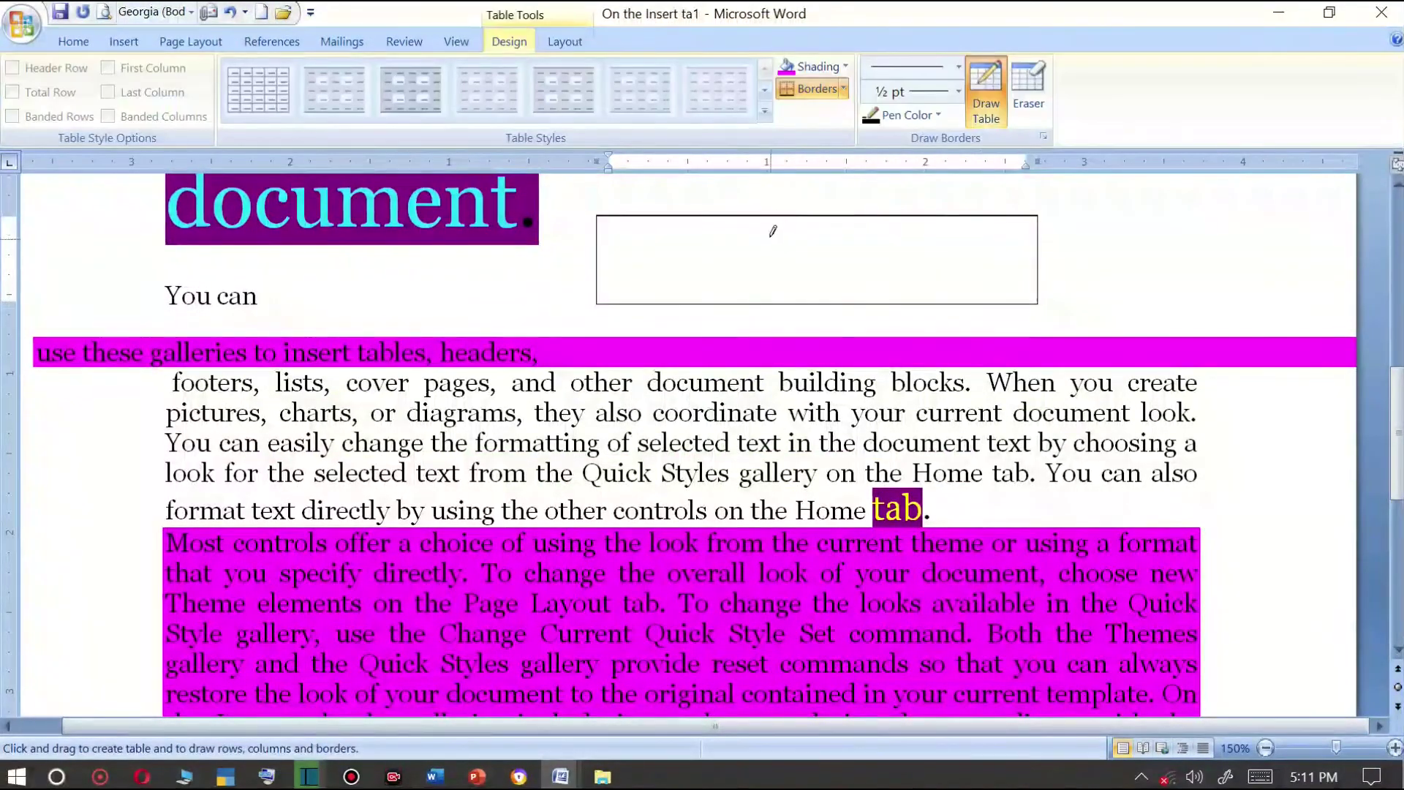
drag(768, 251, 767, 296)
drag(136, 284, 1290, 529)
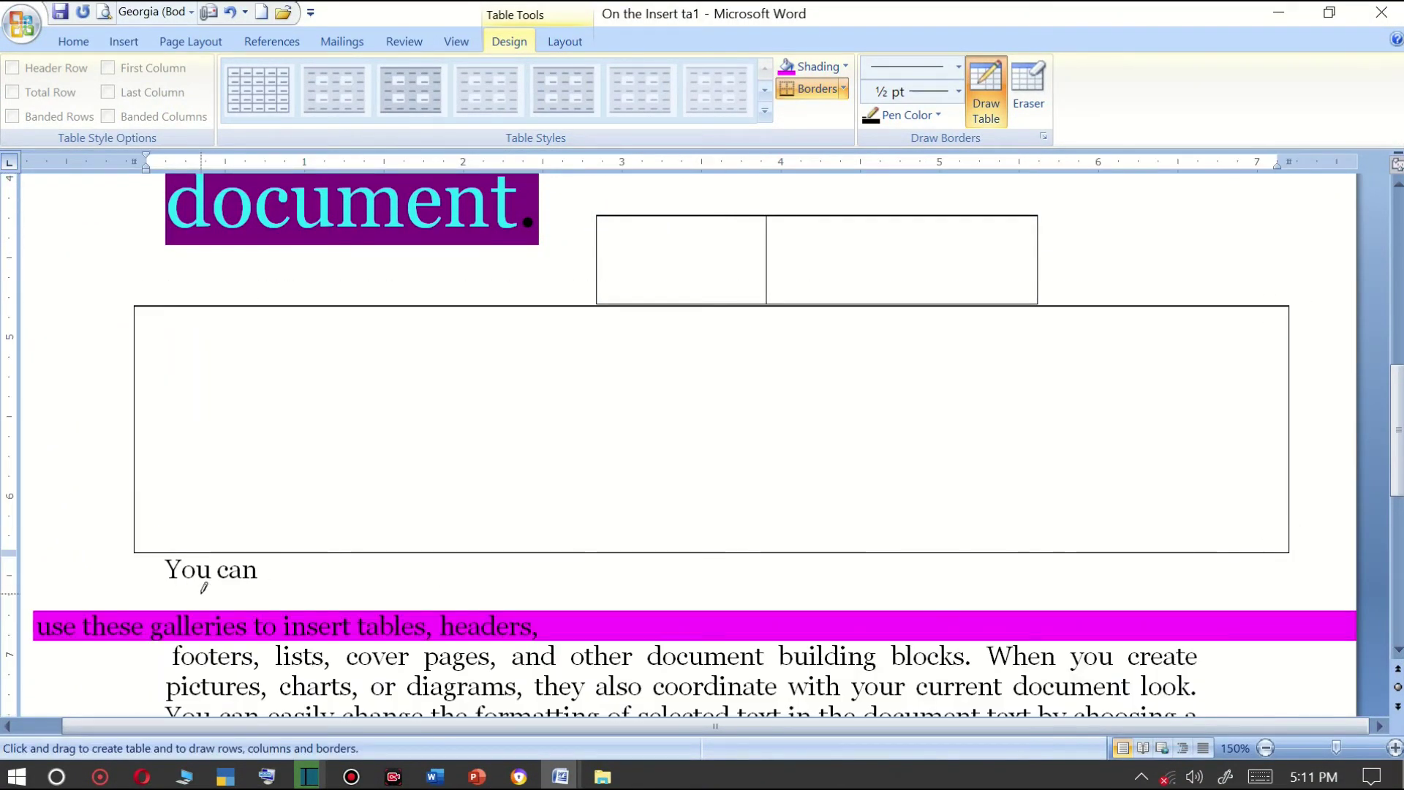
key(ctrl+z)
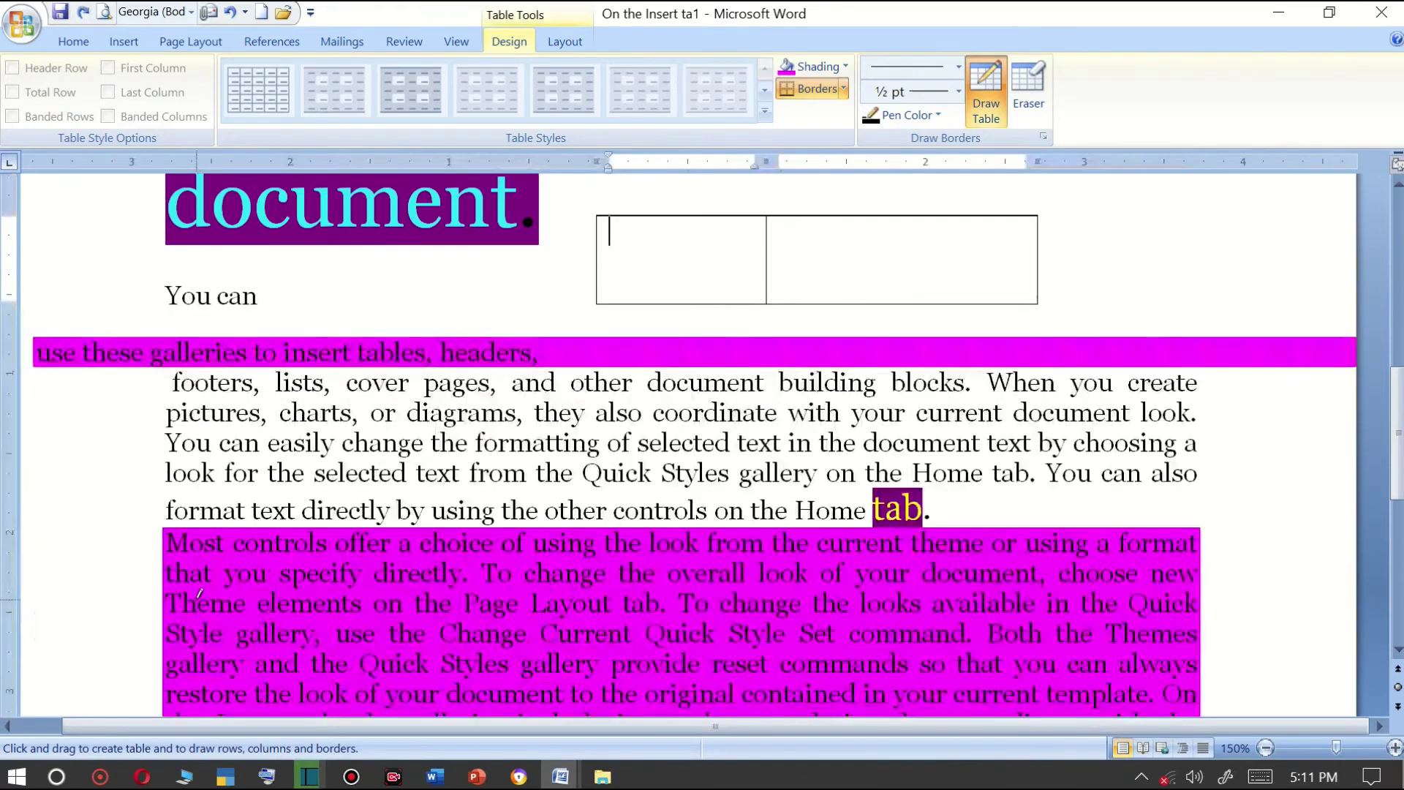
key(ctrl+z)
key(ctrl+z)
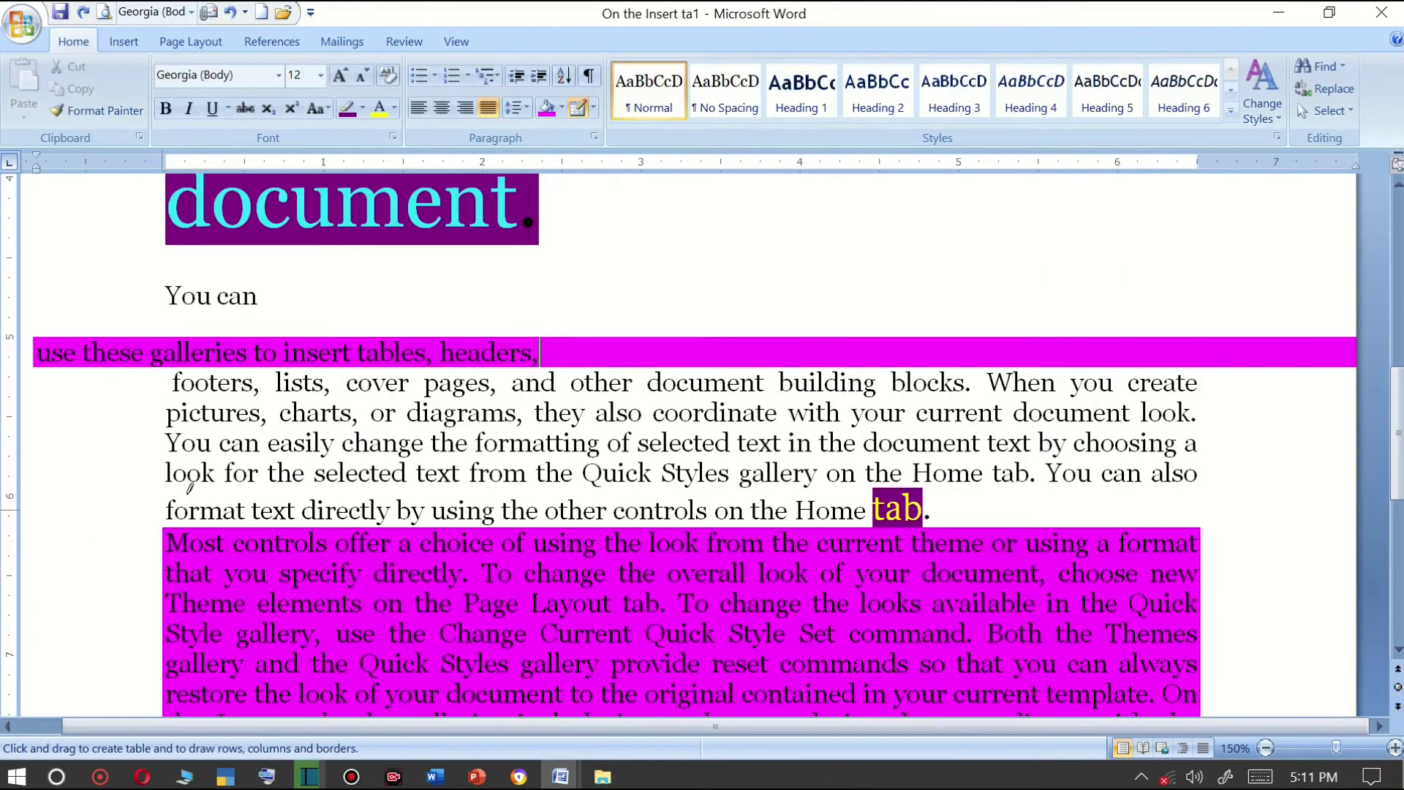
Choose No Border to exit Draw Table mode.
click(593, 107)
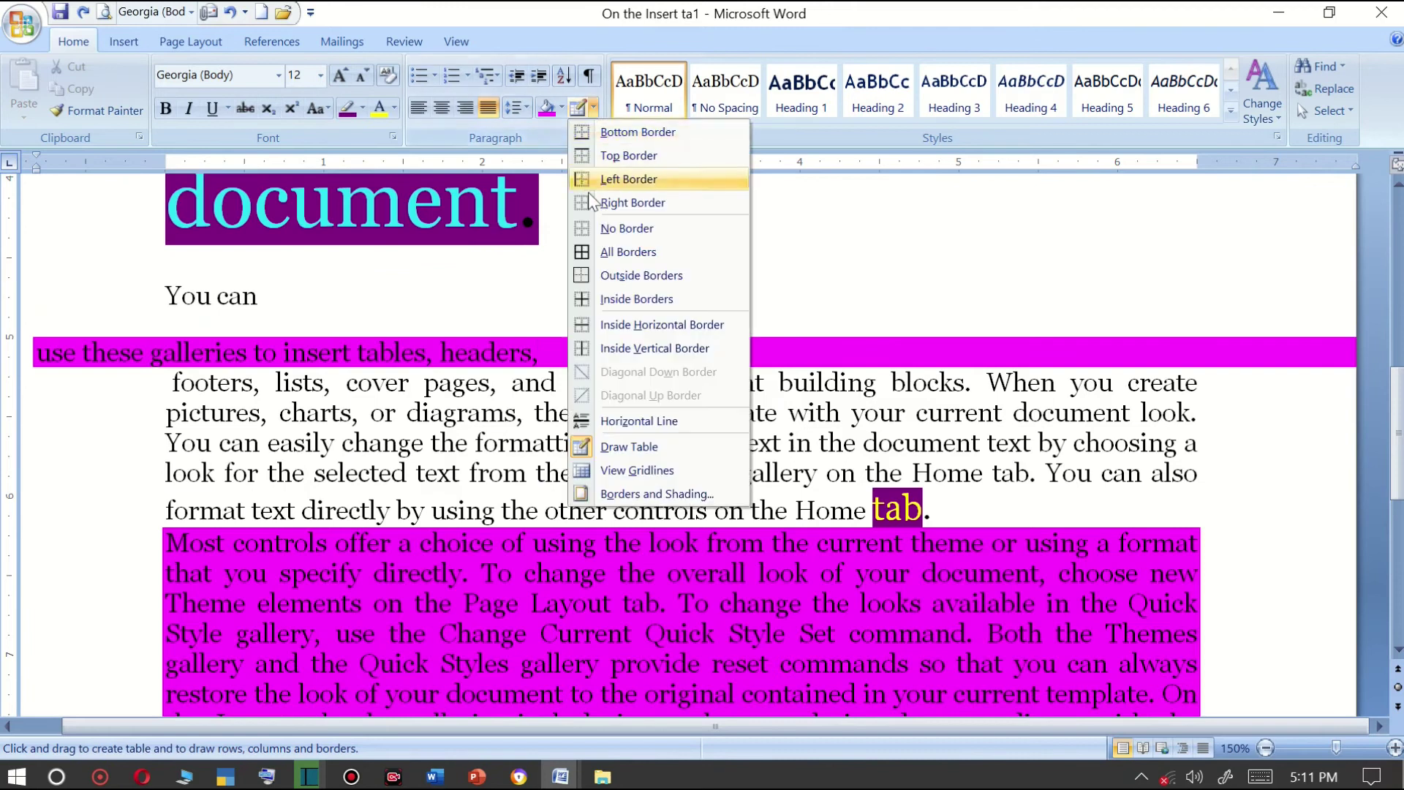
click(281, 406)
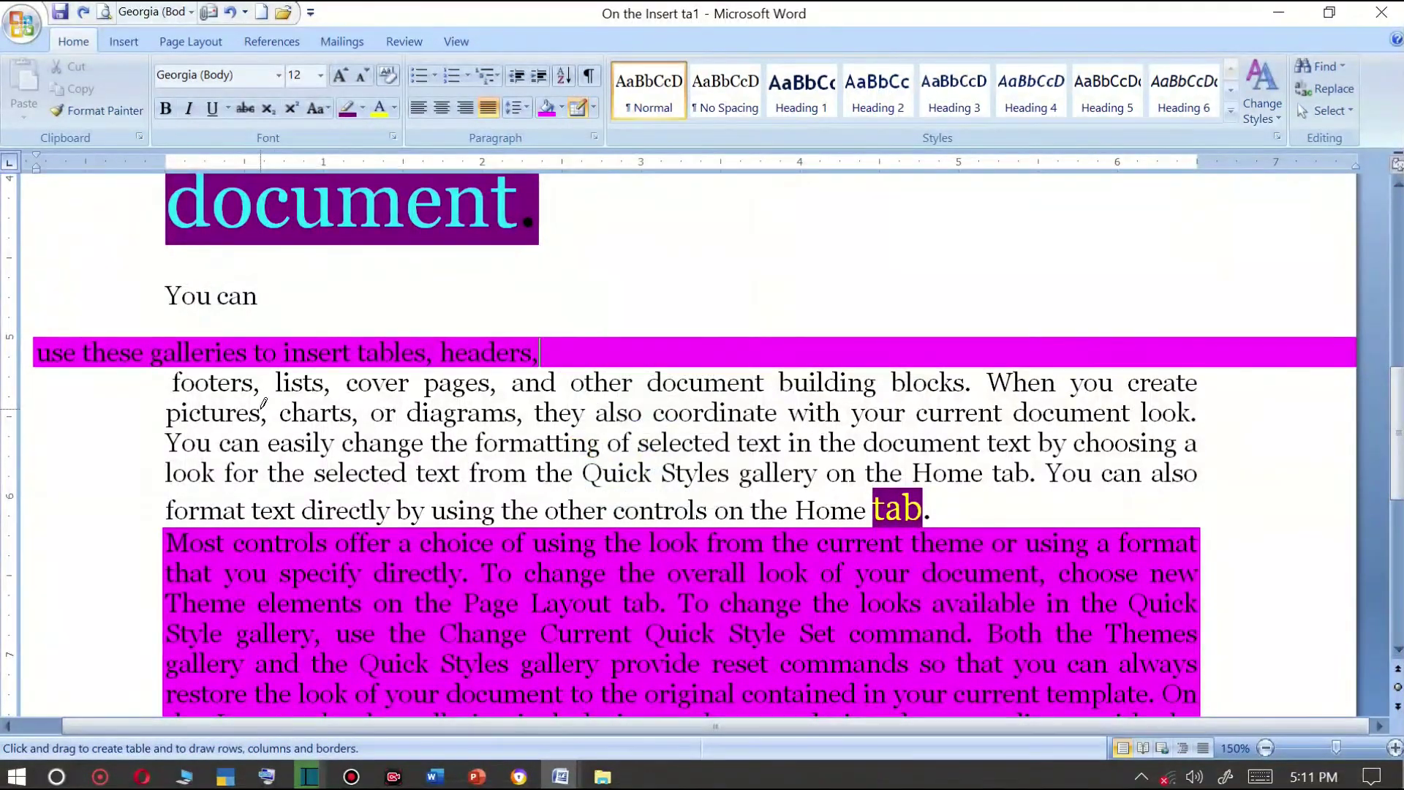
click(594, 107)
click(595, 231)
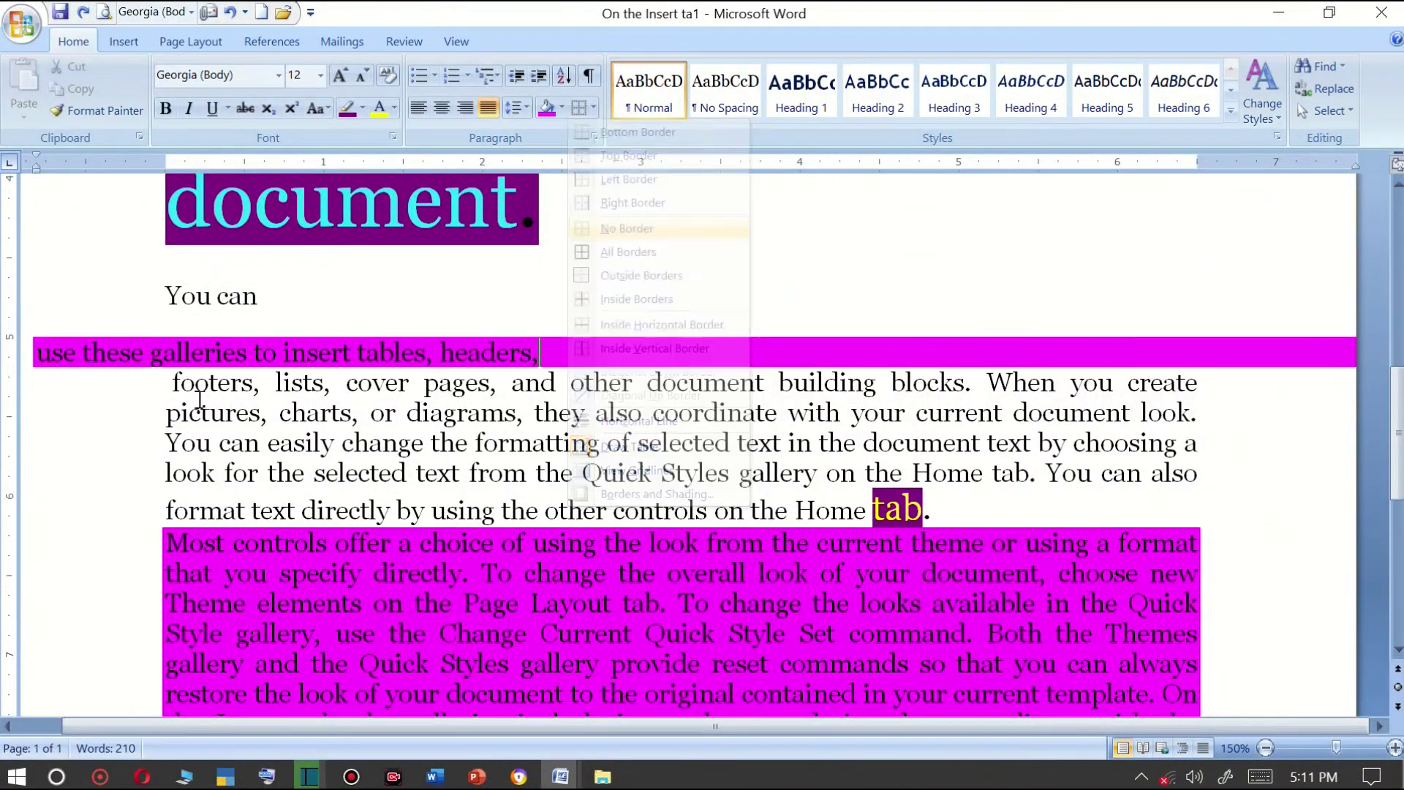
Select the paragraph from 'footers' to 'tab.' and box it with All Borders.
drag(199, 387, 1085, 528)
mouse_move(927, 512)
mouse_down()
mouse_move(79, 376)
mouse_move(93, 391)
mouse_up()
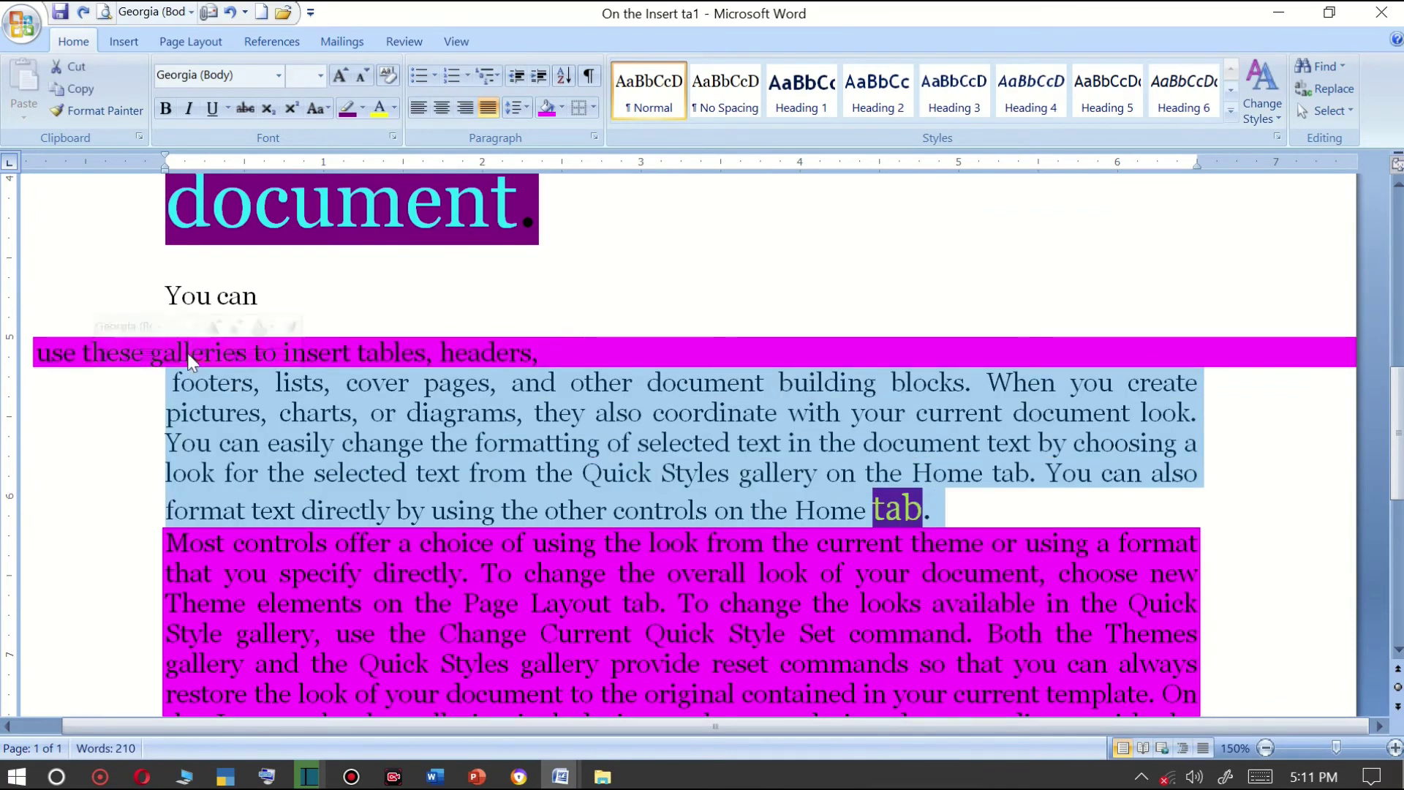
click(593, 107)
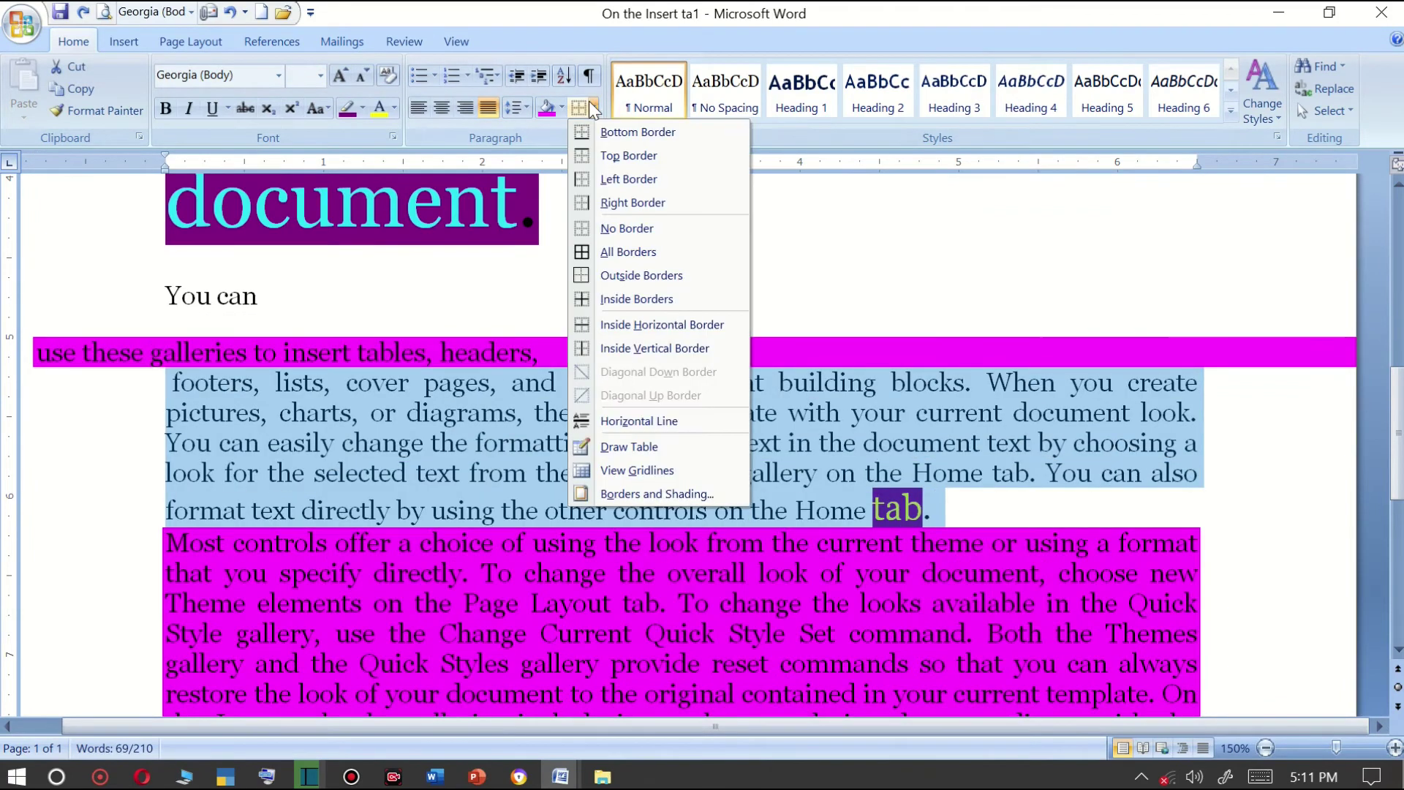
click(618, 256)
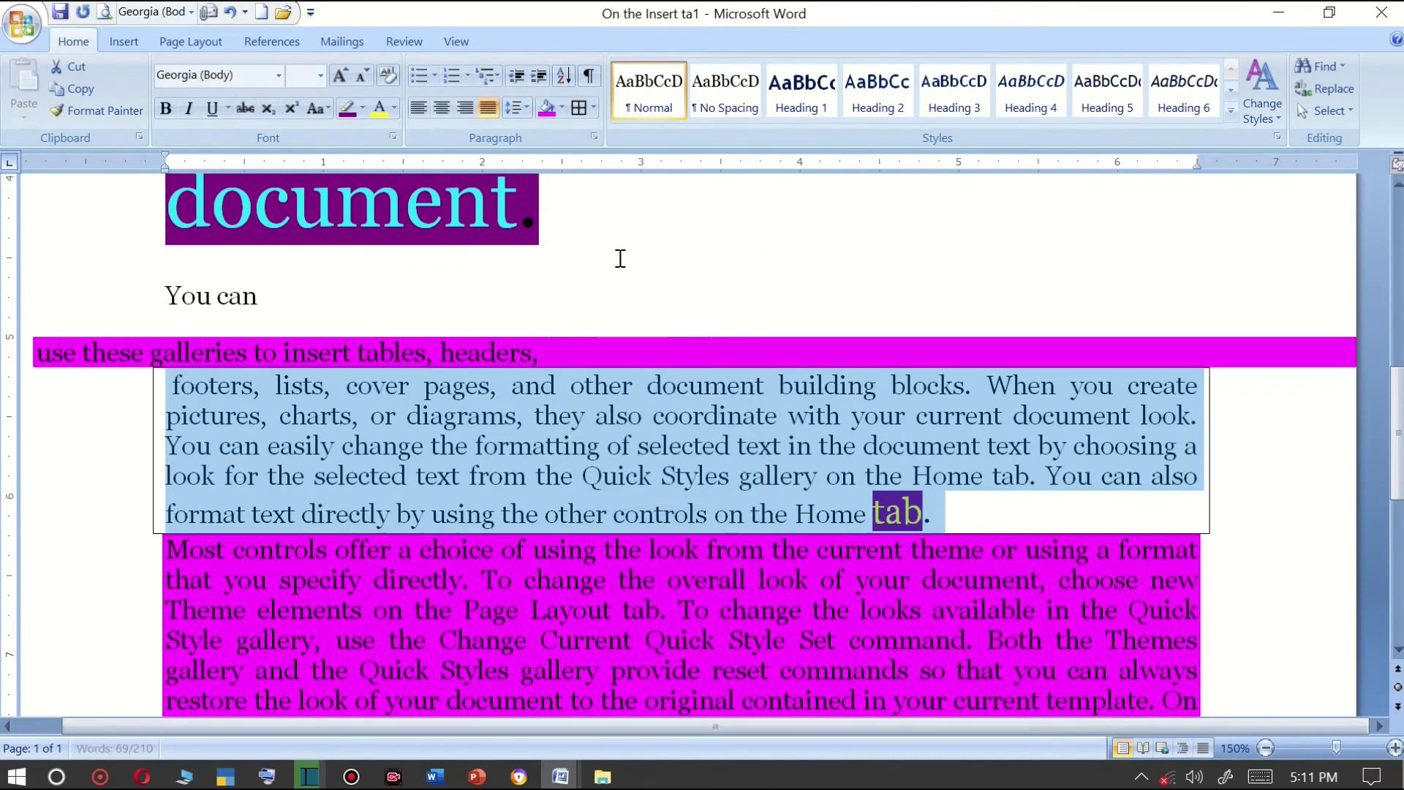
click(906, 442)
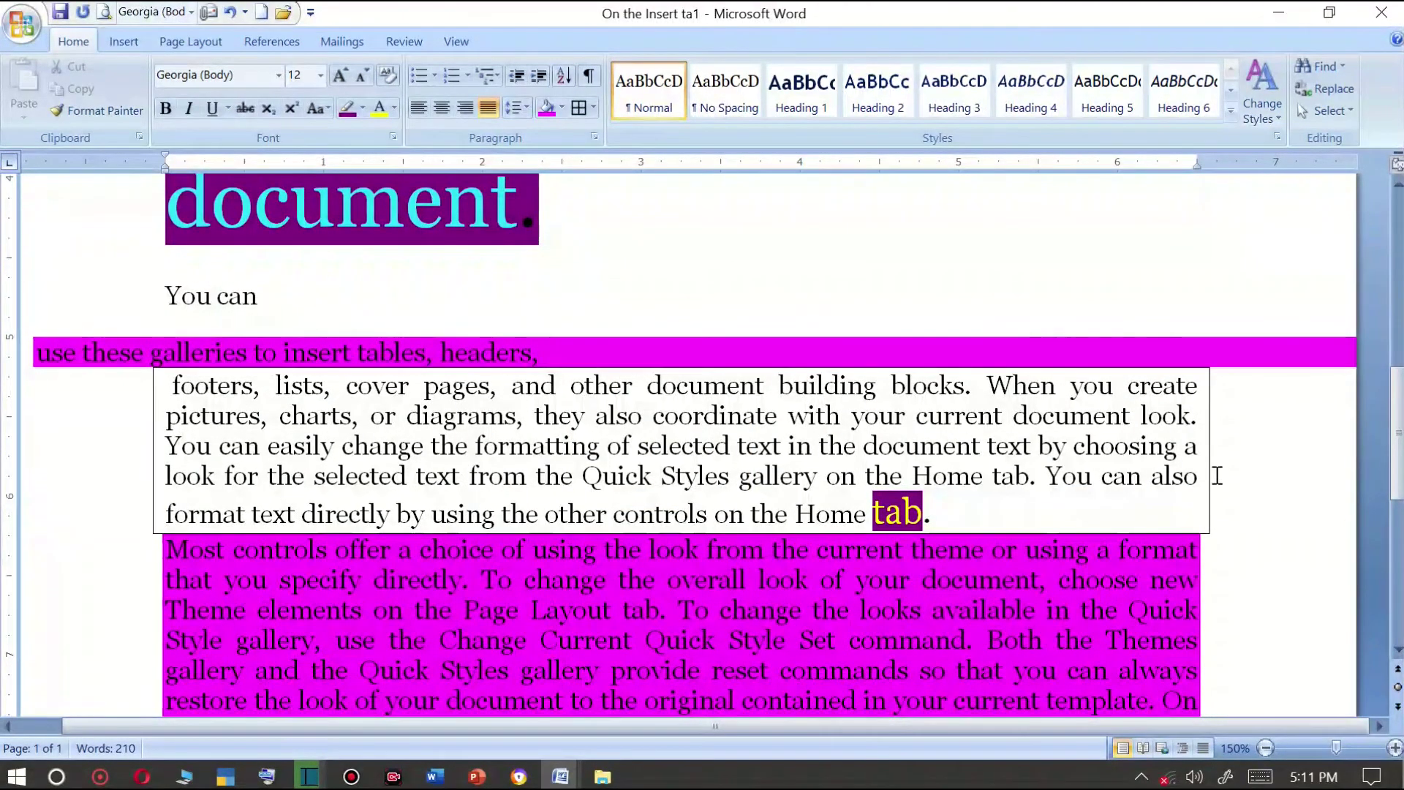
scroll(1216, 476, down, 3)
ctrl+scroll(1199, 472, up, 1)
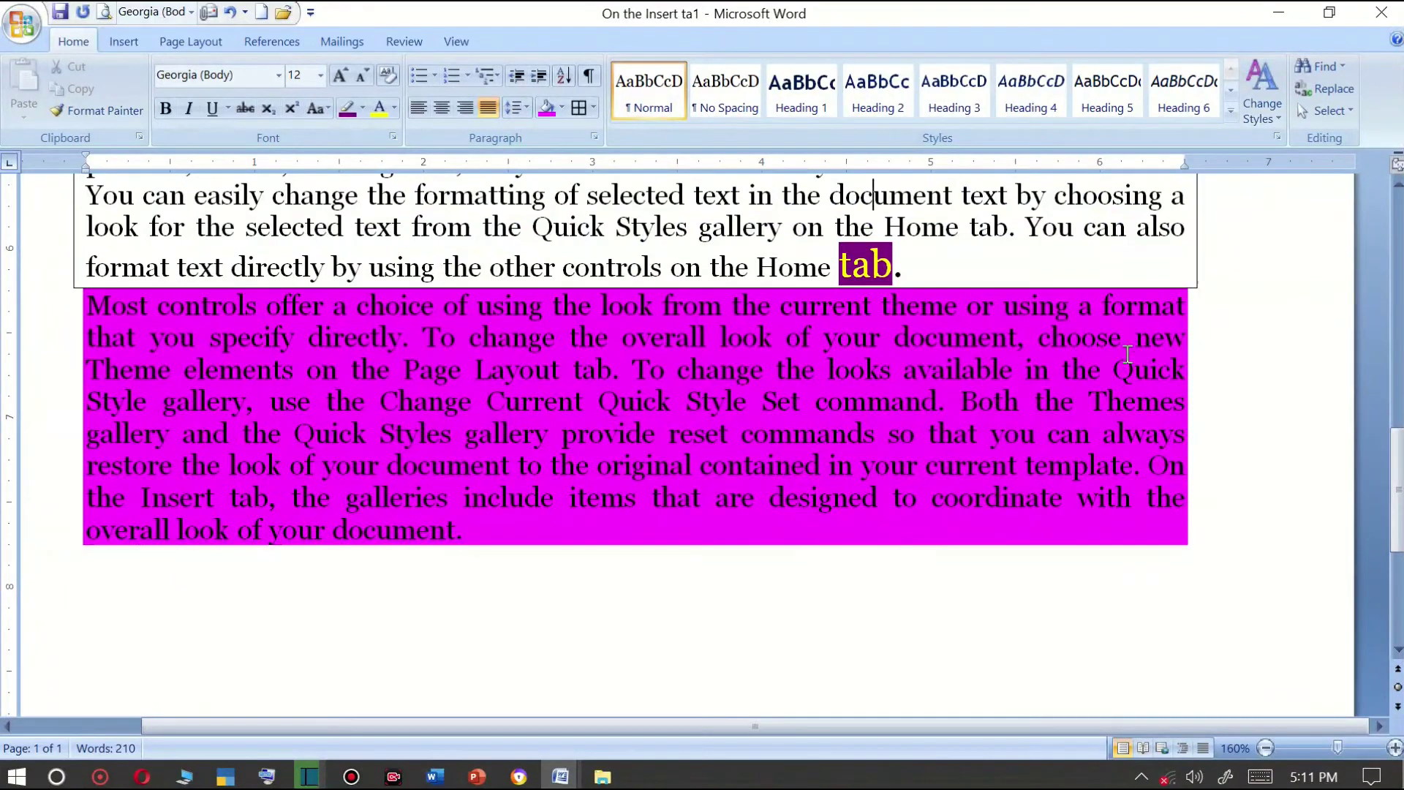
ctrl+scroll(1131, 351, down, 1)
scroll(727, 407, up, 2)
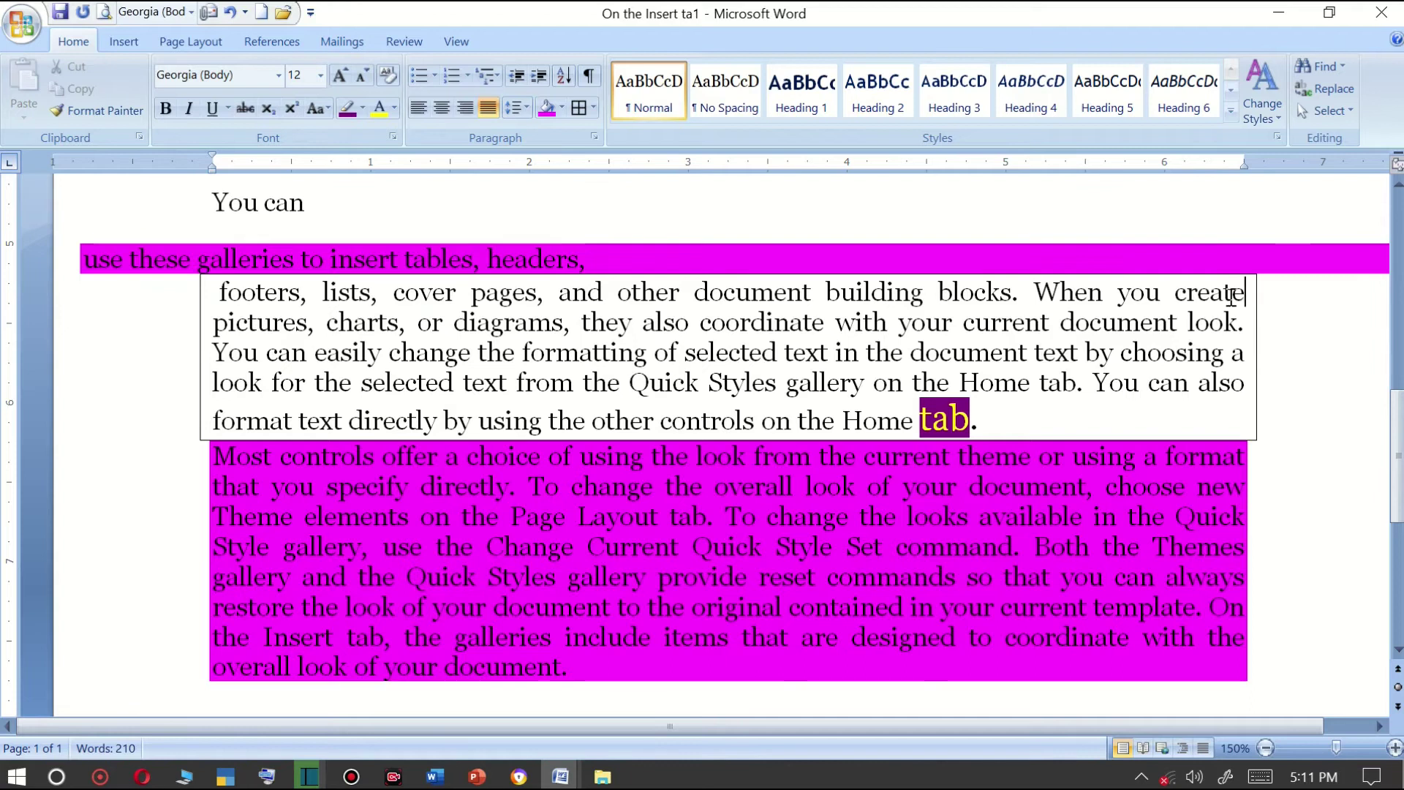
Split the bordered paragraph into five lines after 'create', 'look', 'choosing a' and before 'format text directly'.
click(593, 107)
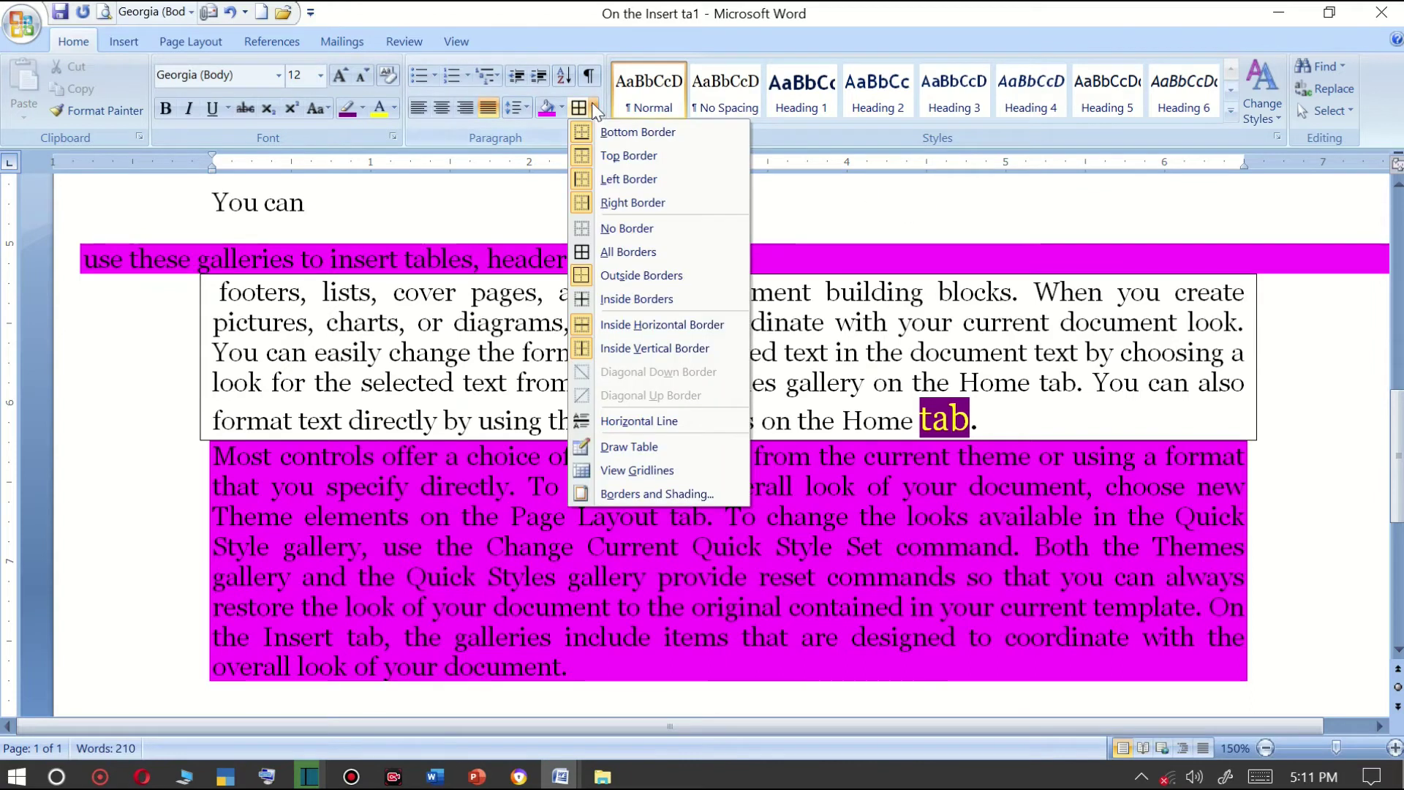
click(620, 252)
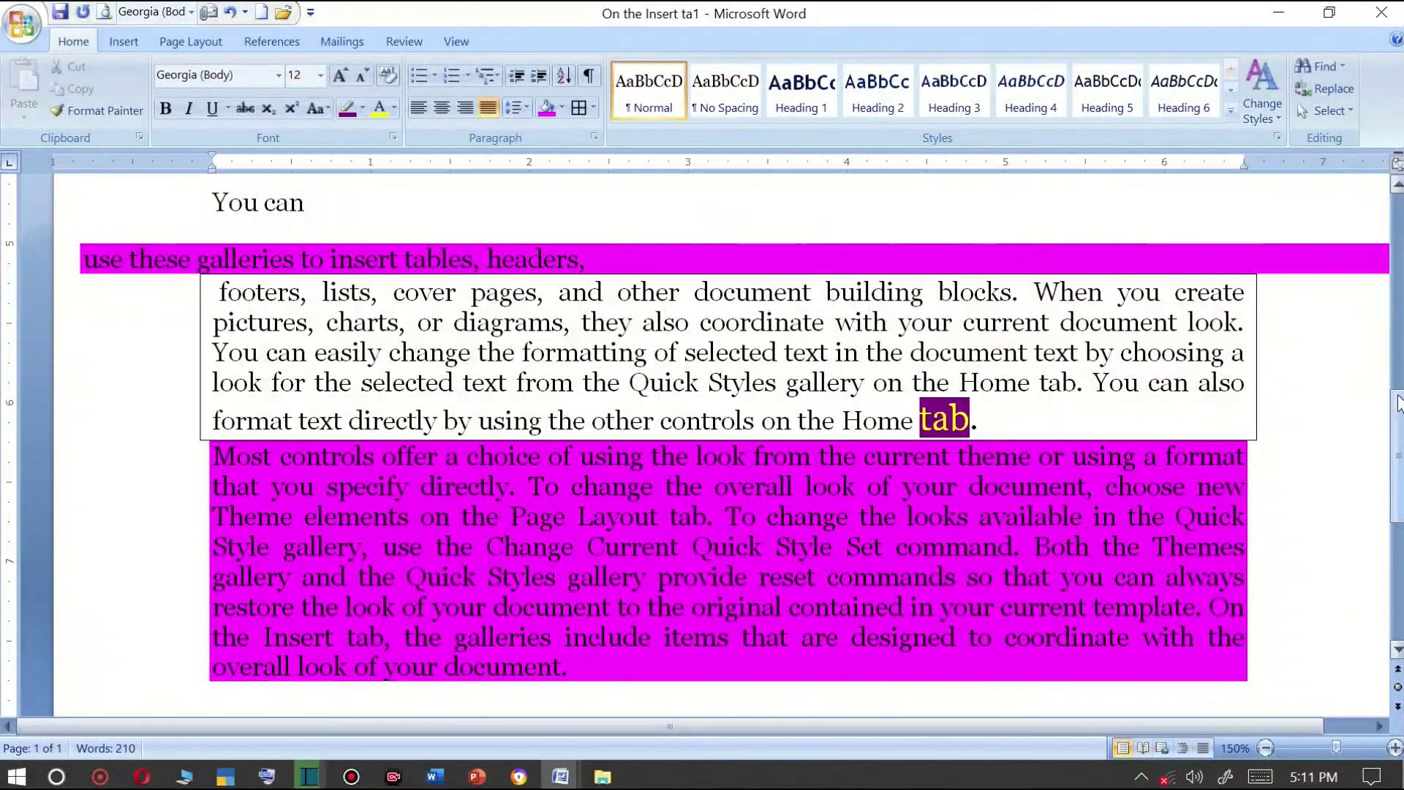
key(Return)
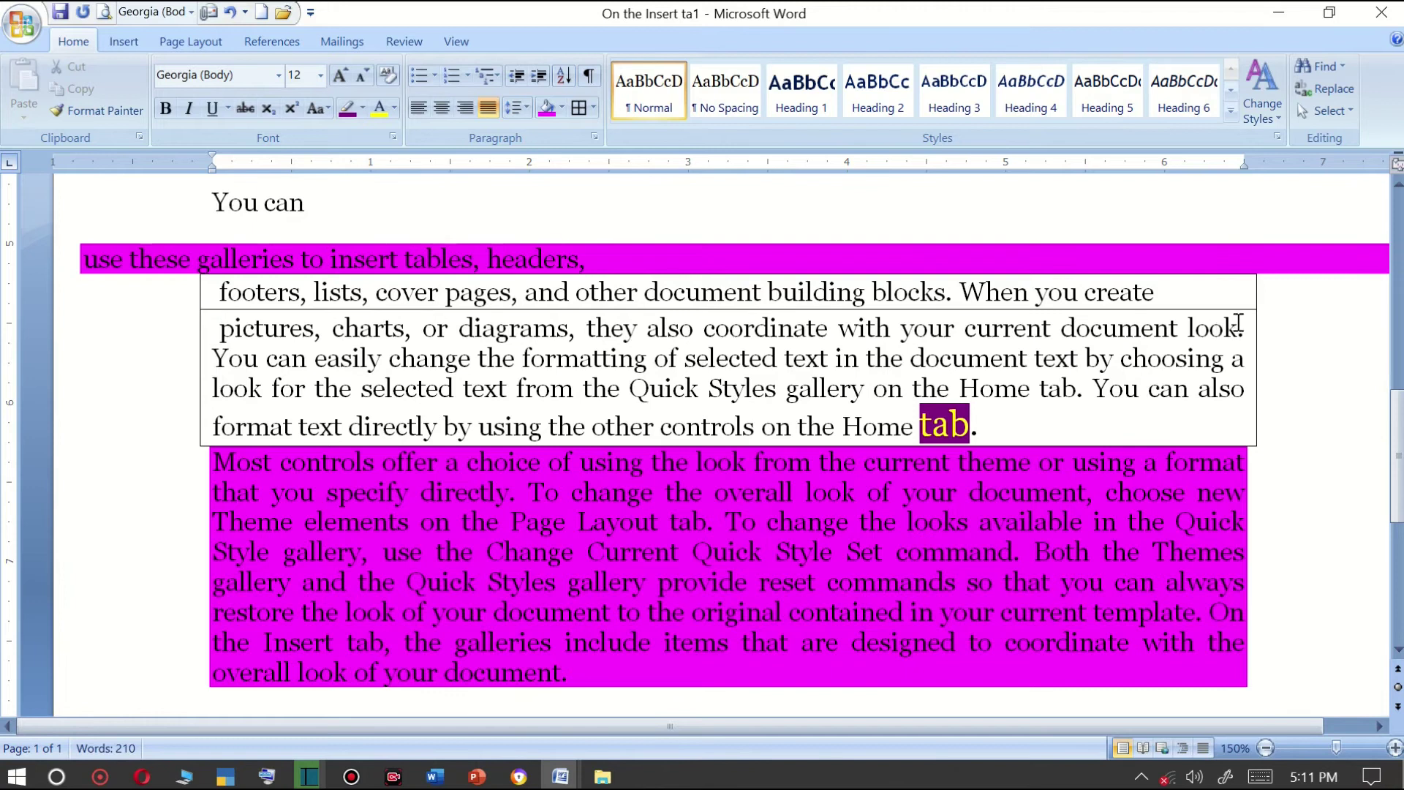
drag(1238, 322, 1245, 331)
key(Return)
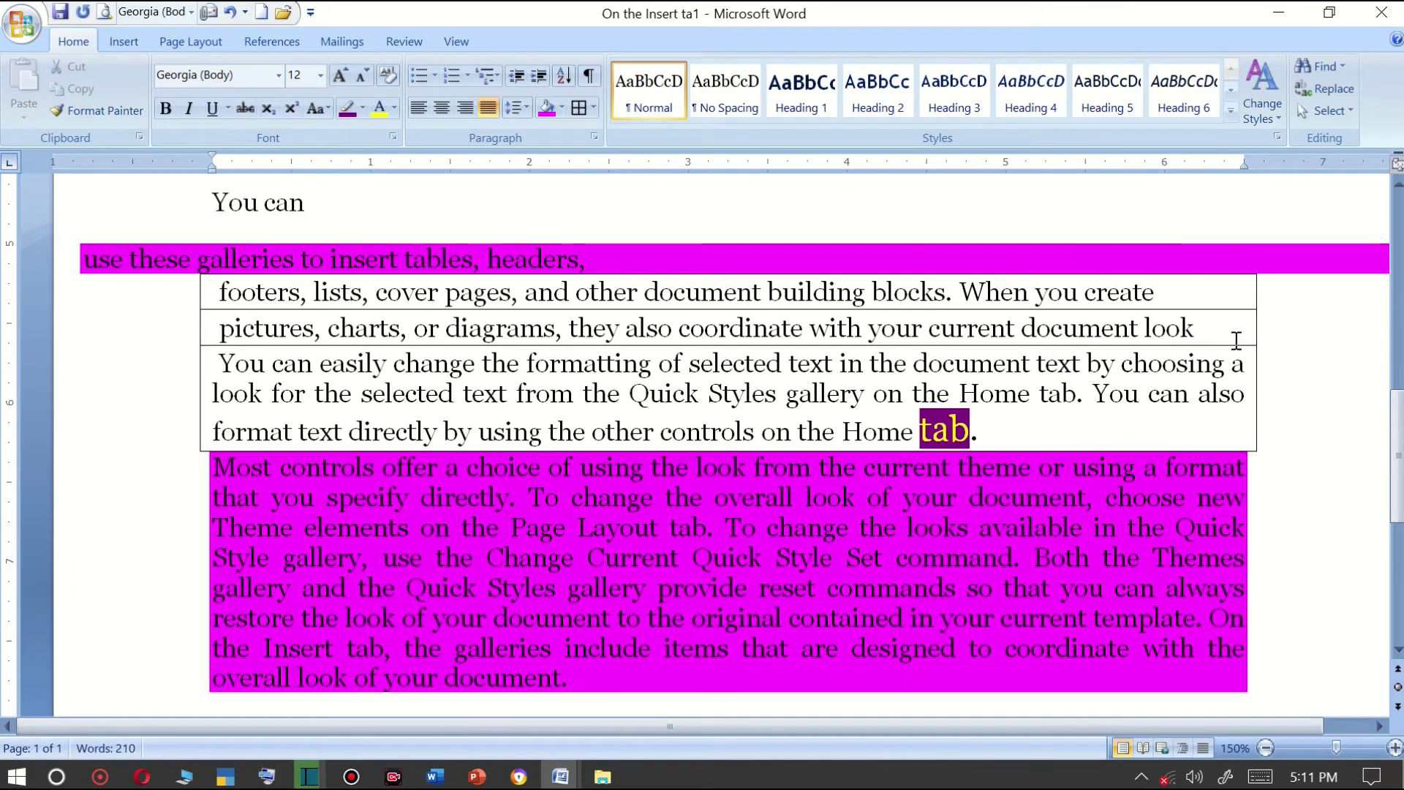
click(1245, 363)
key(Return)
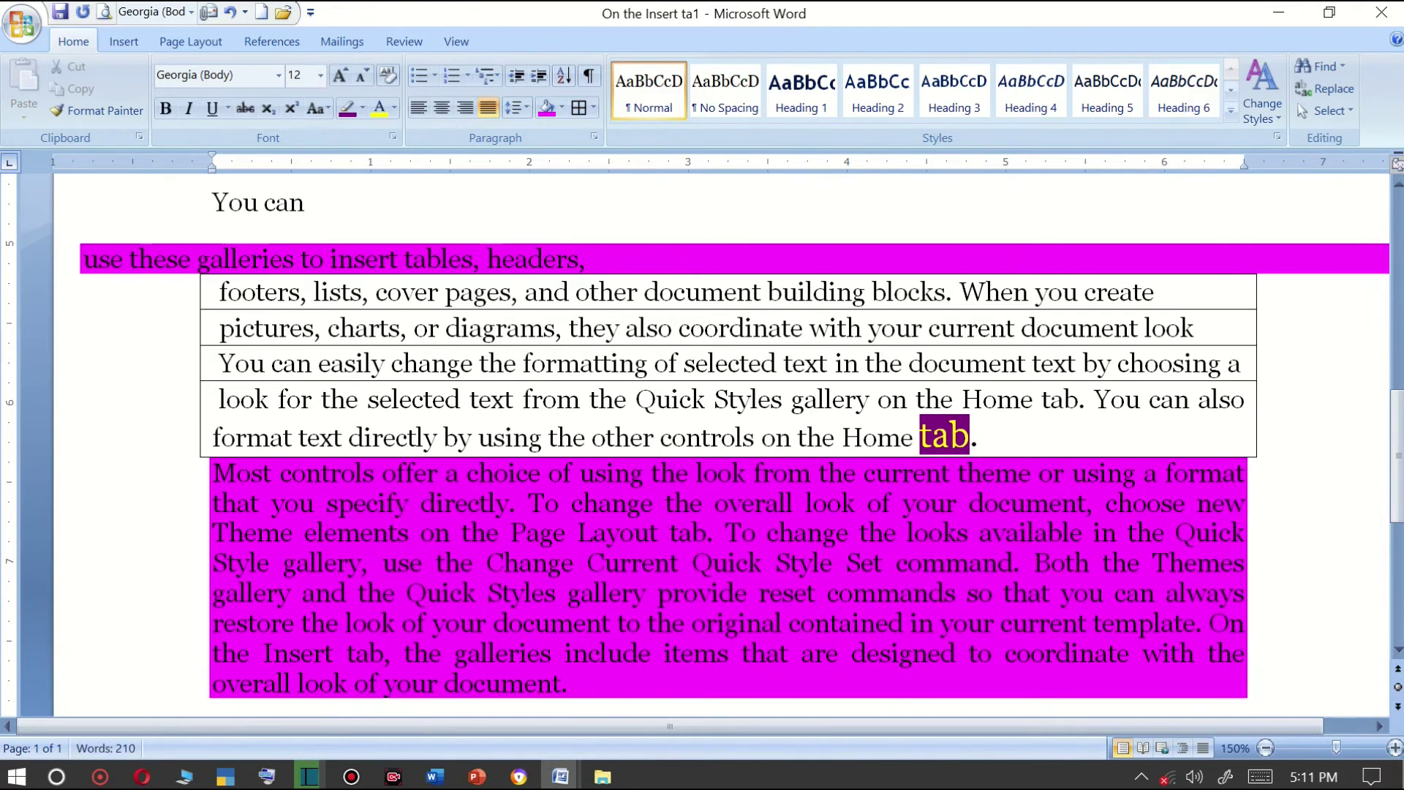
key(Return)
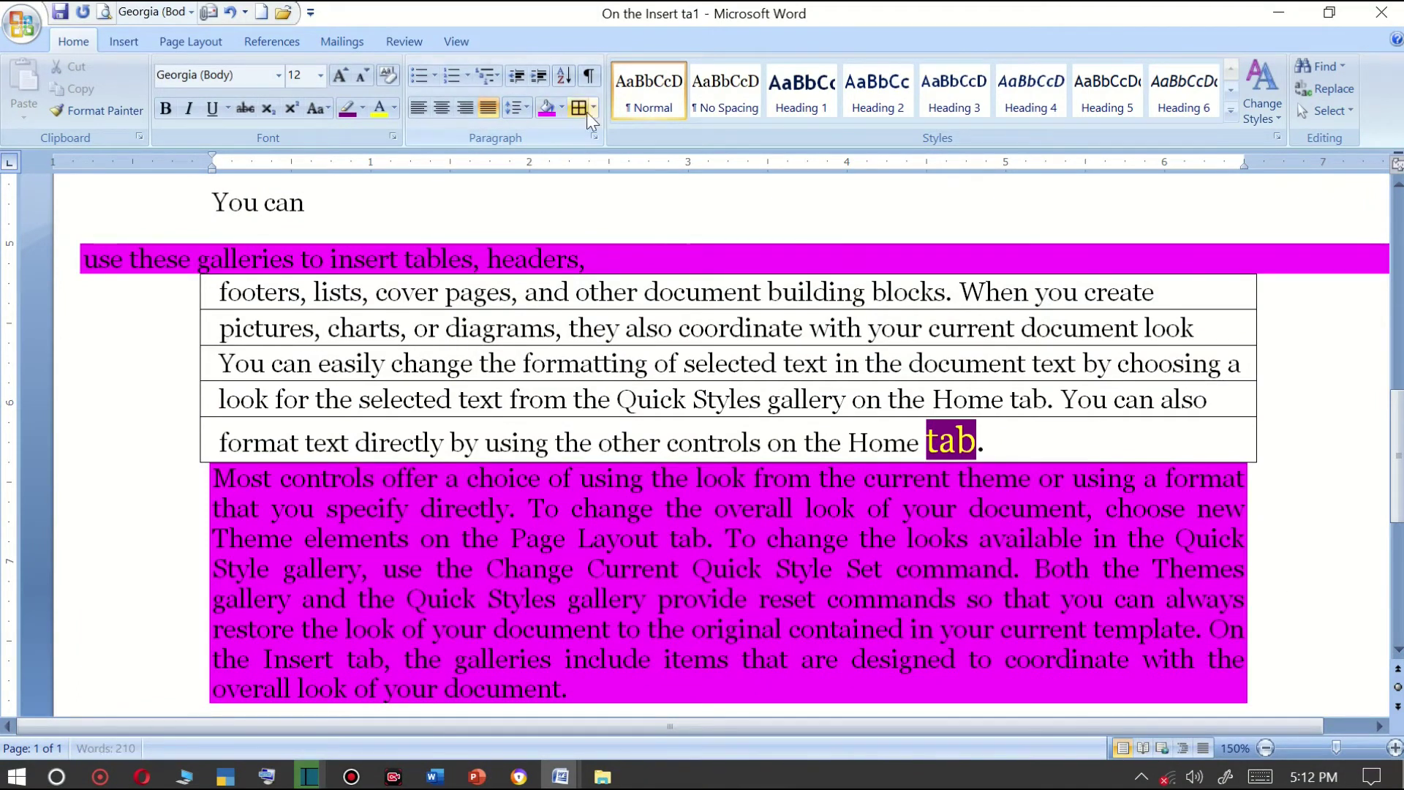
Select the five lines and remove their borders.
drag(1021, 456, 171, 295)
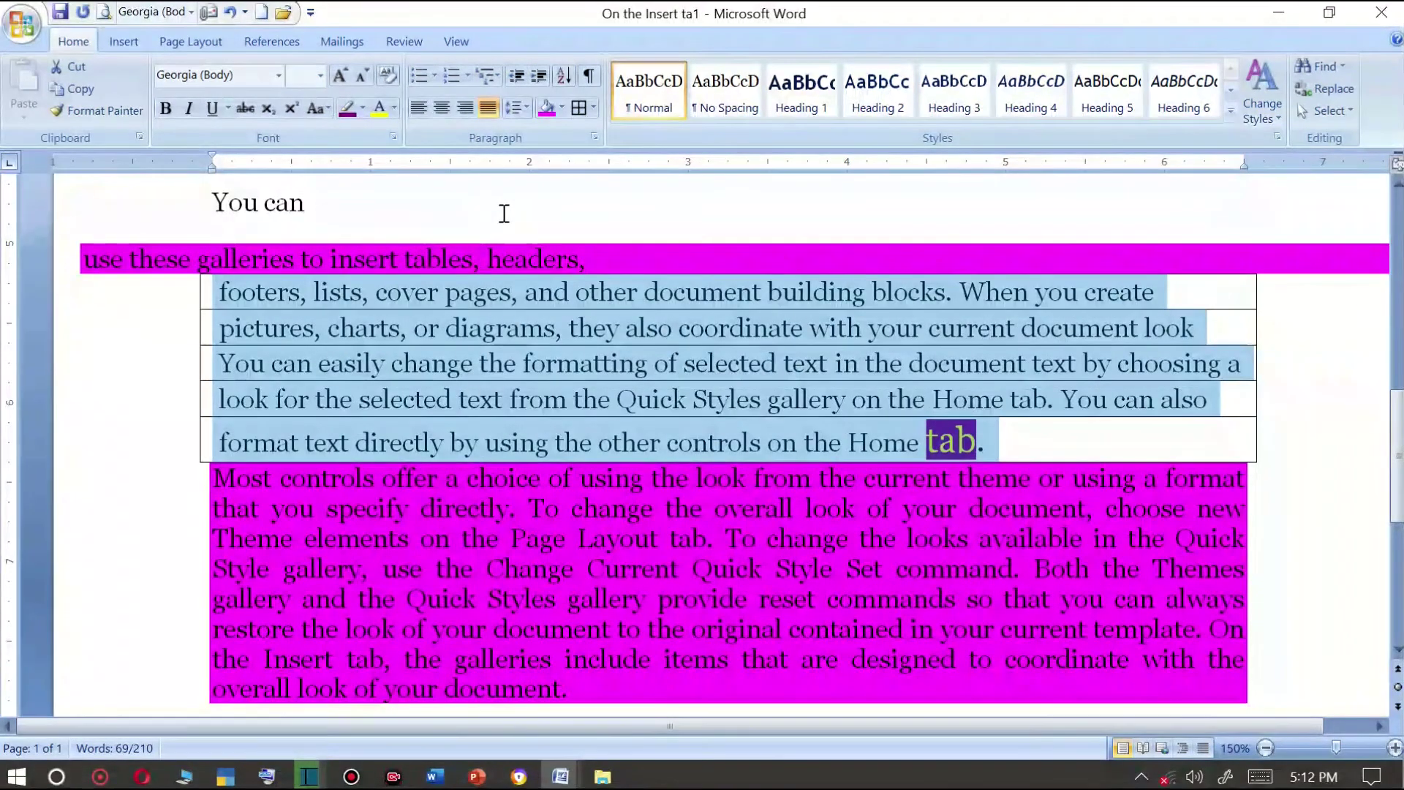
click(595, 107)
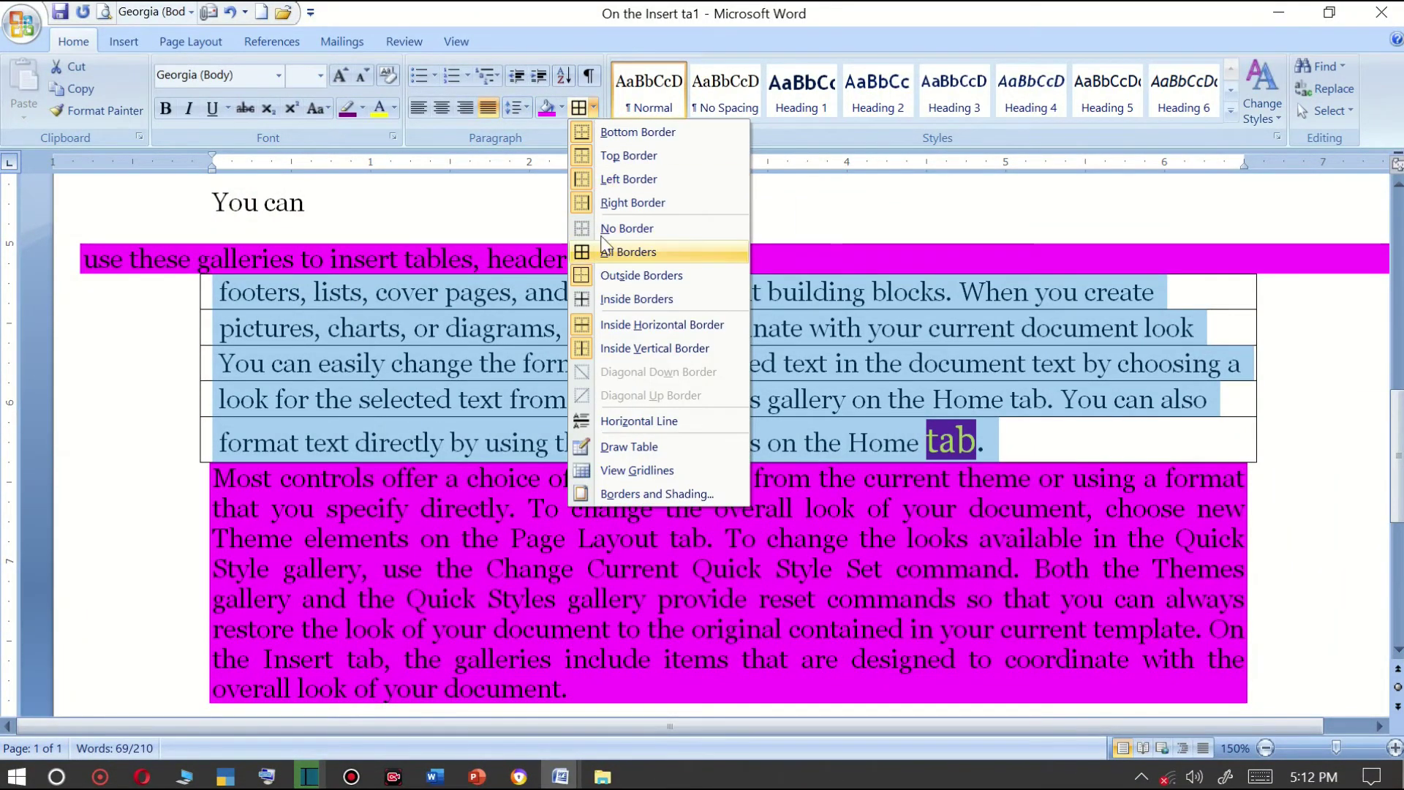
click(627, 228)
click(575, 336)
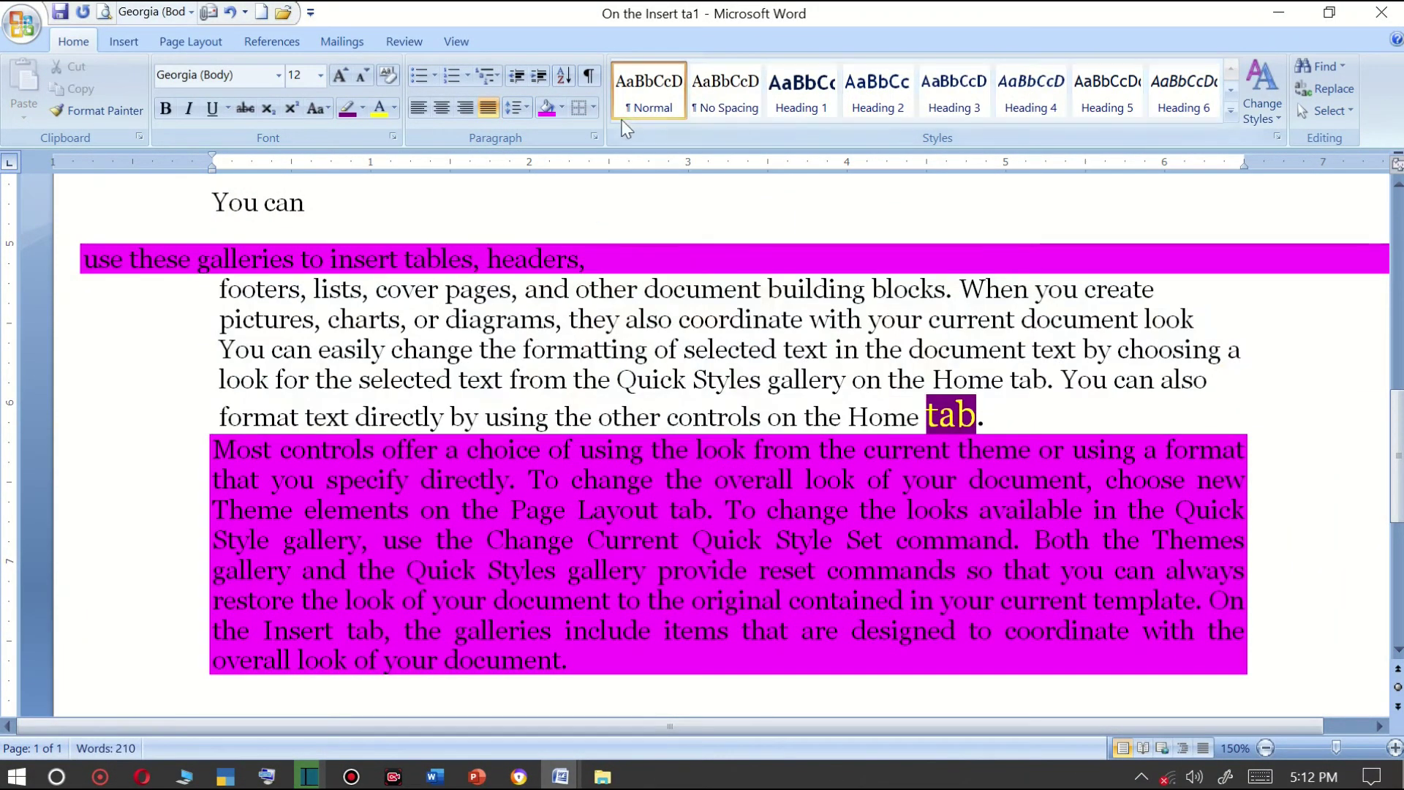
click(594, 108)
click(283, 411)
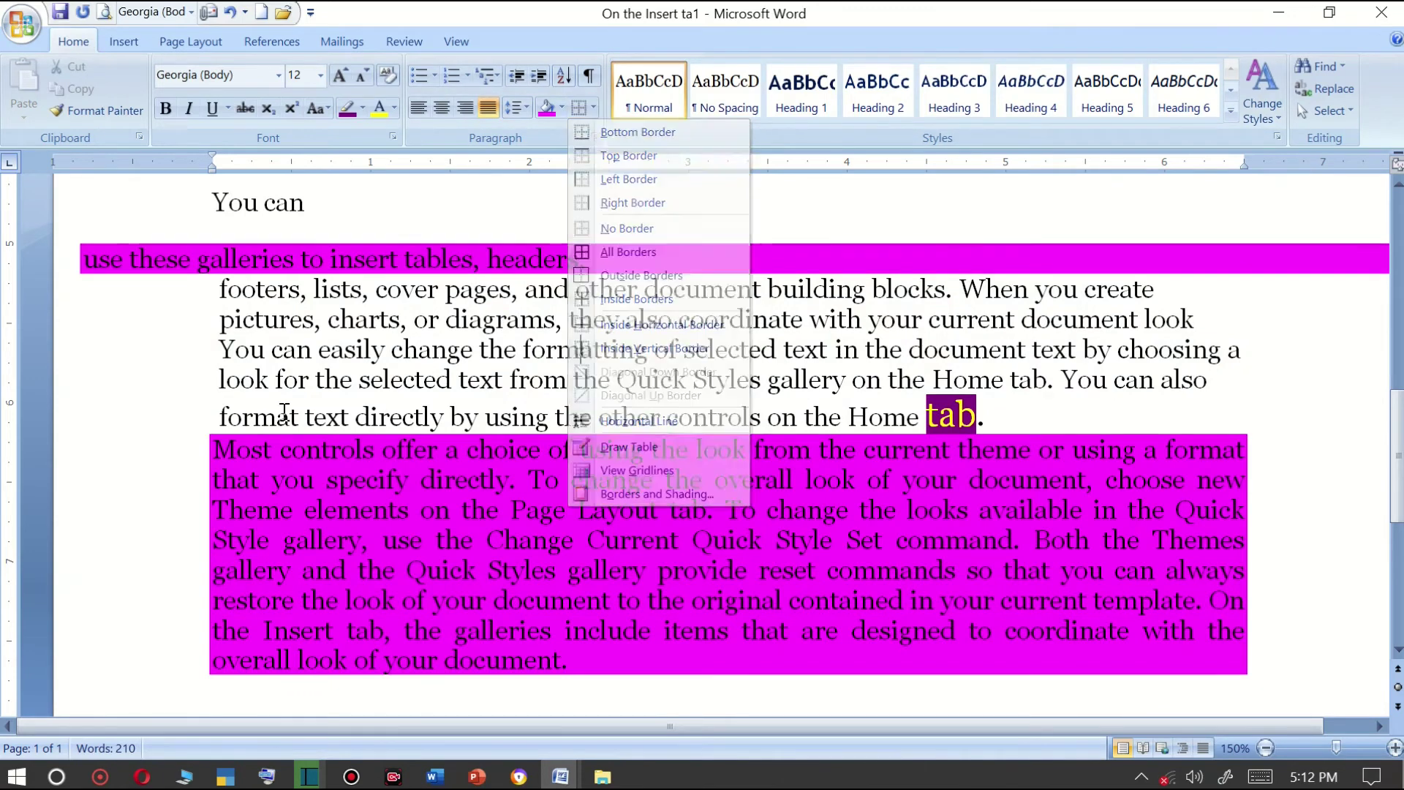
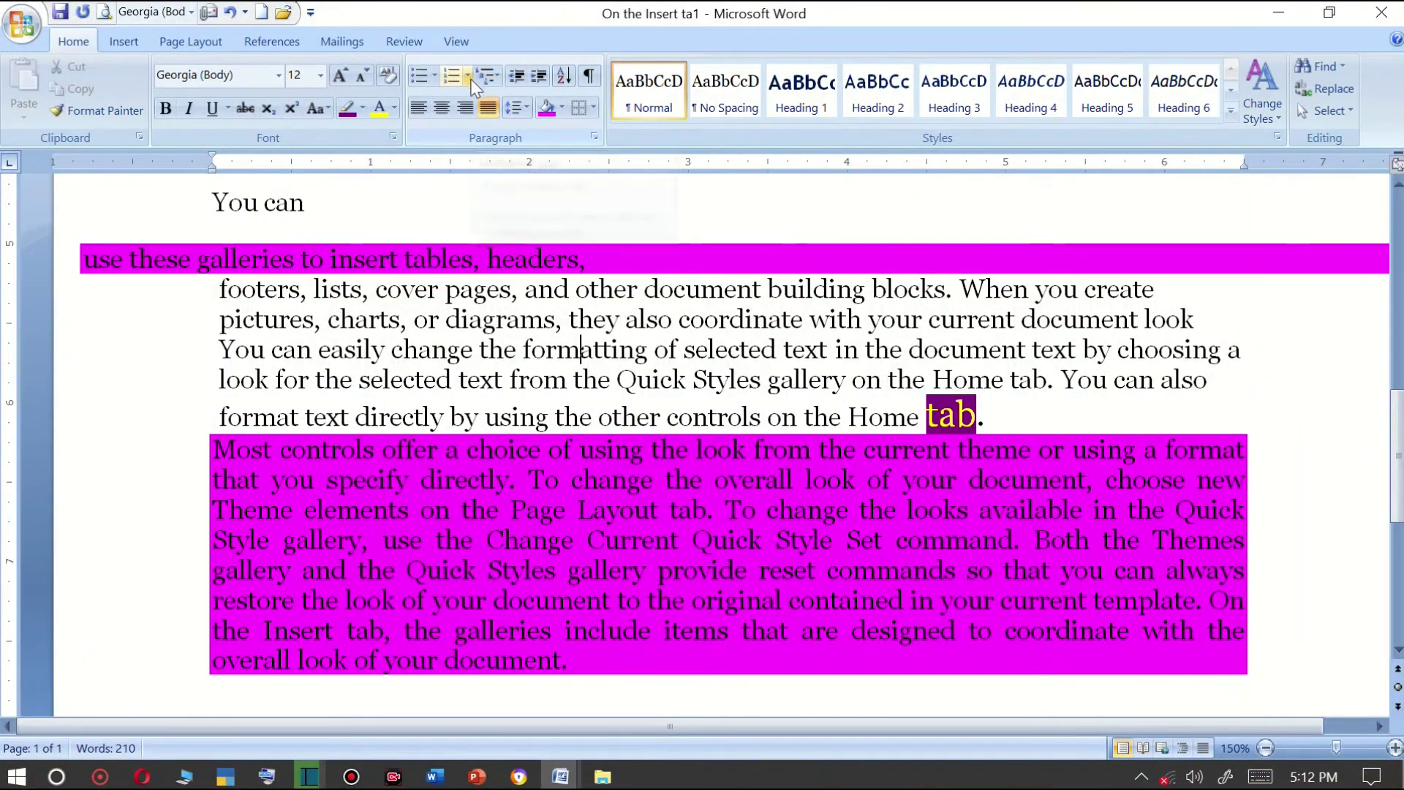
Enlarge the small character on the empty line below the text to size 20.
scroll(404, 389, down, 5)
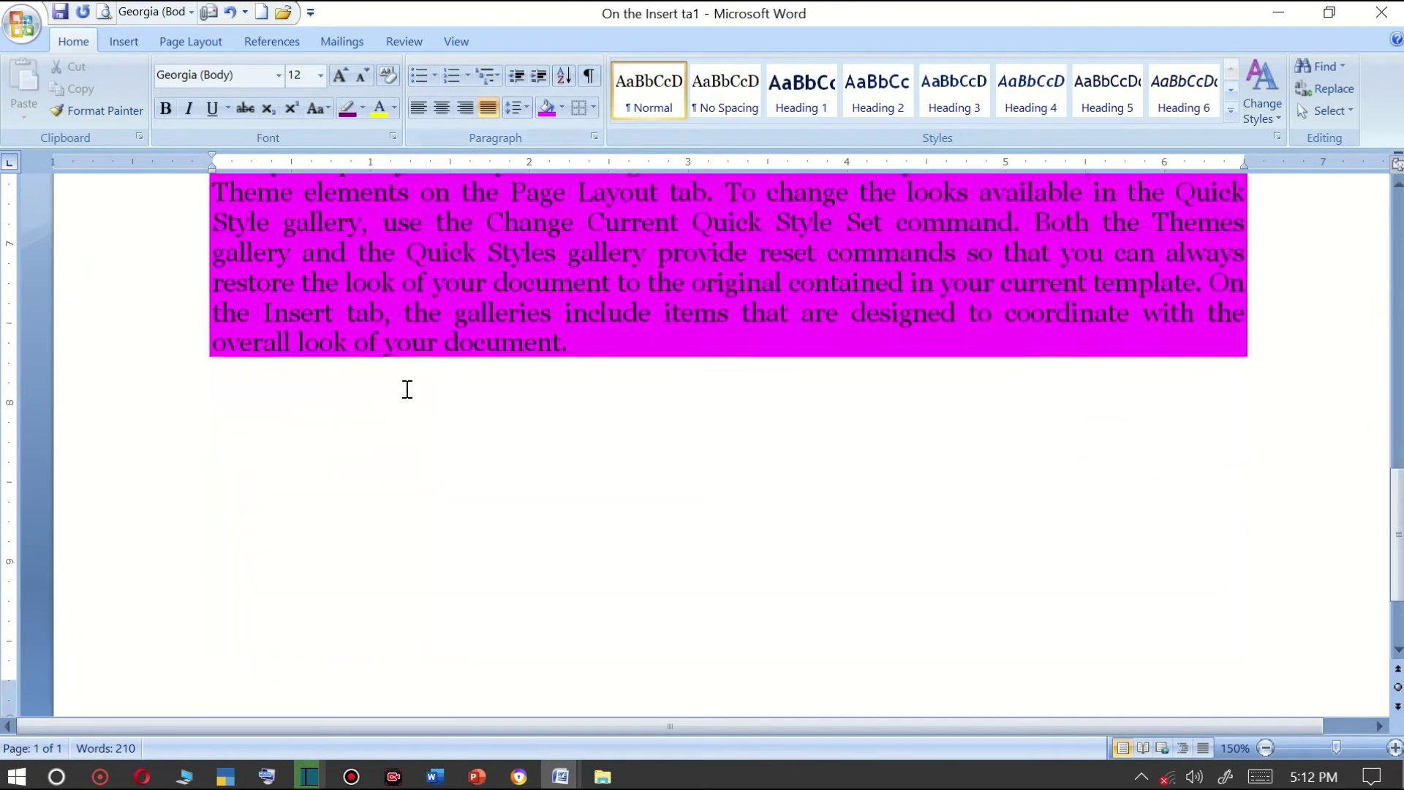
click(407, 389)
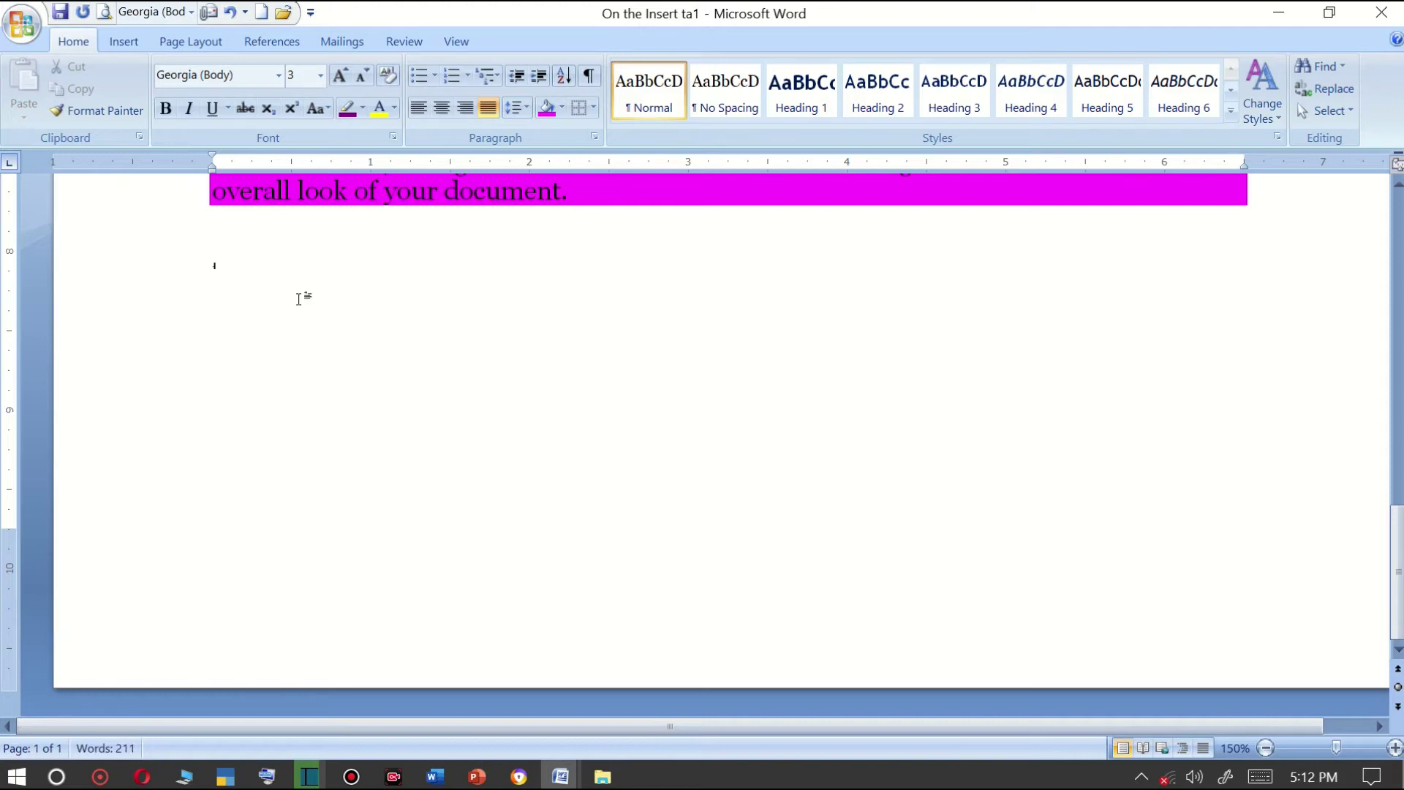
drag(204, 278, 220, 278)
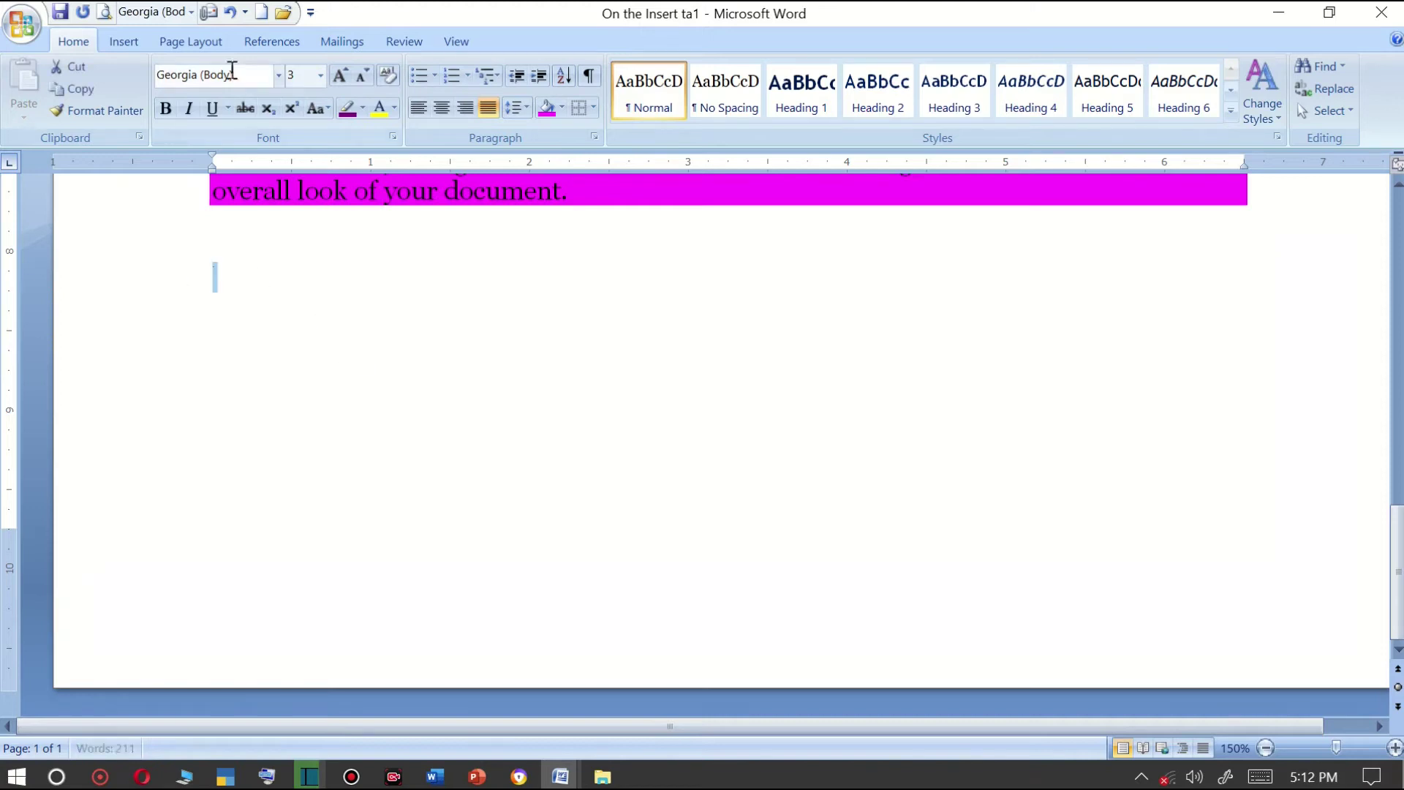
click(338, 76)
click(339, 76)
click(339, 76)
click(340, 77)
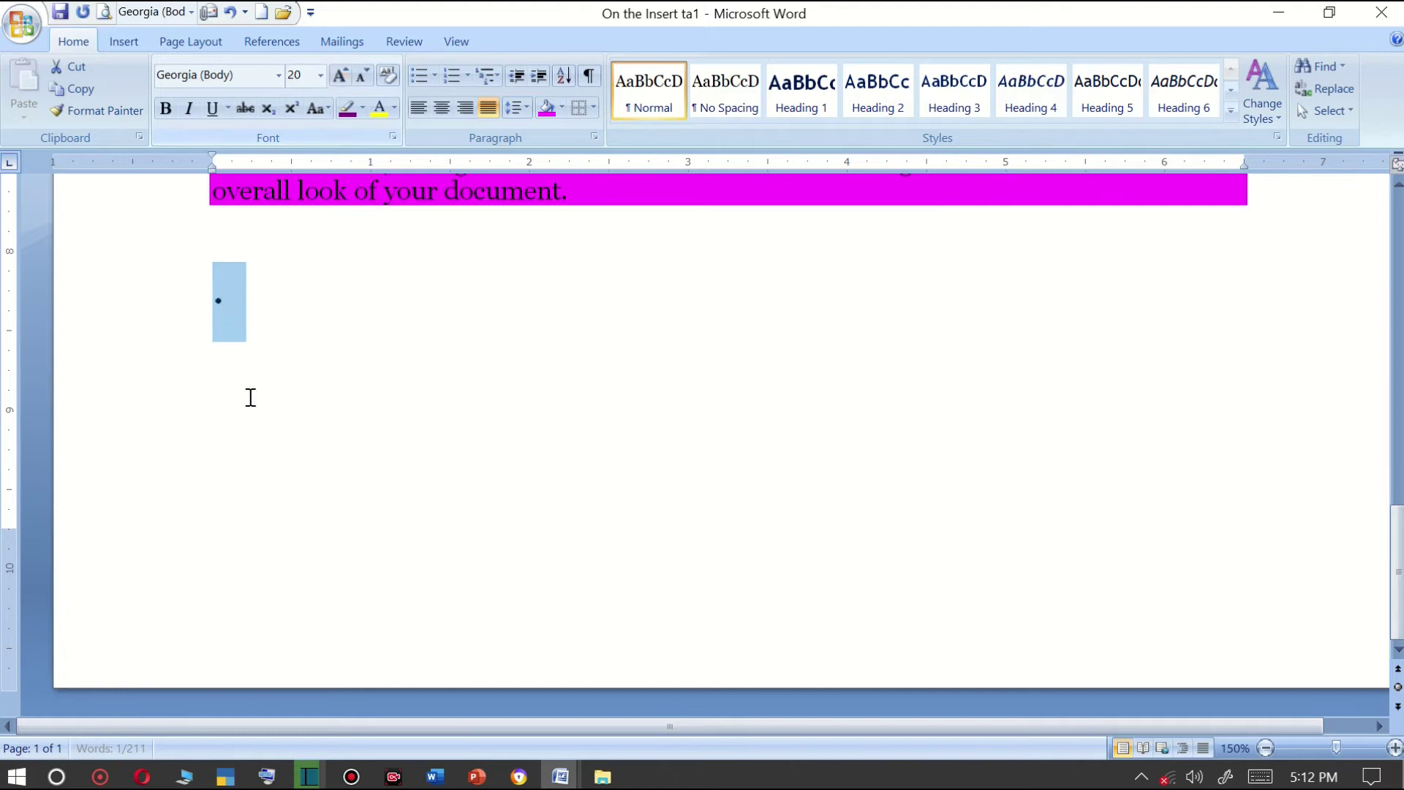
Erase the mistyped 'rammao' text typed after the enlarged character.
click(259, 328)
text(r)
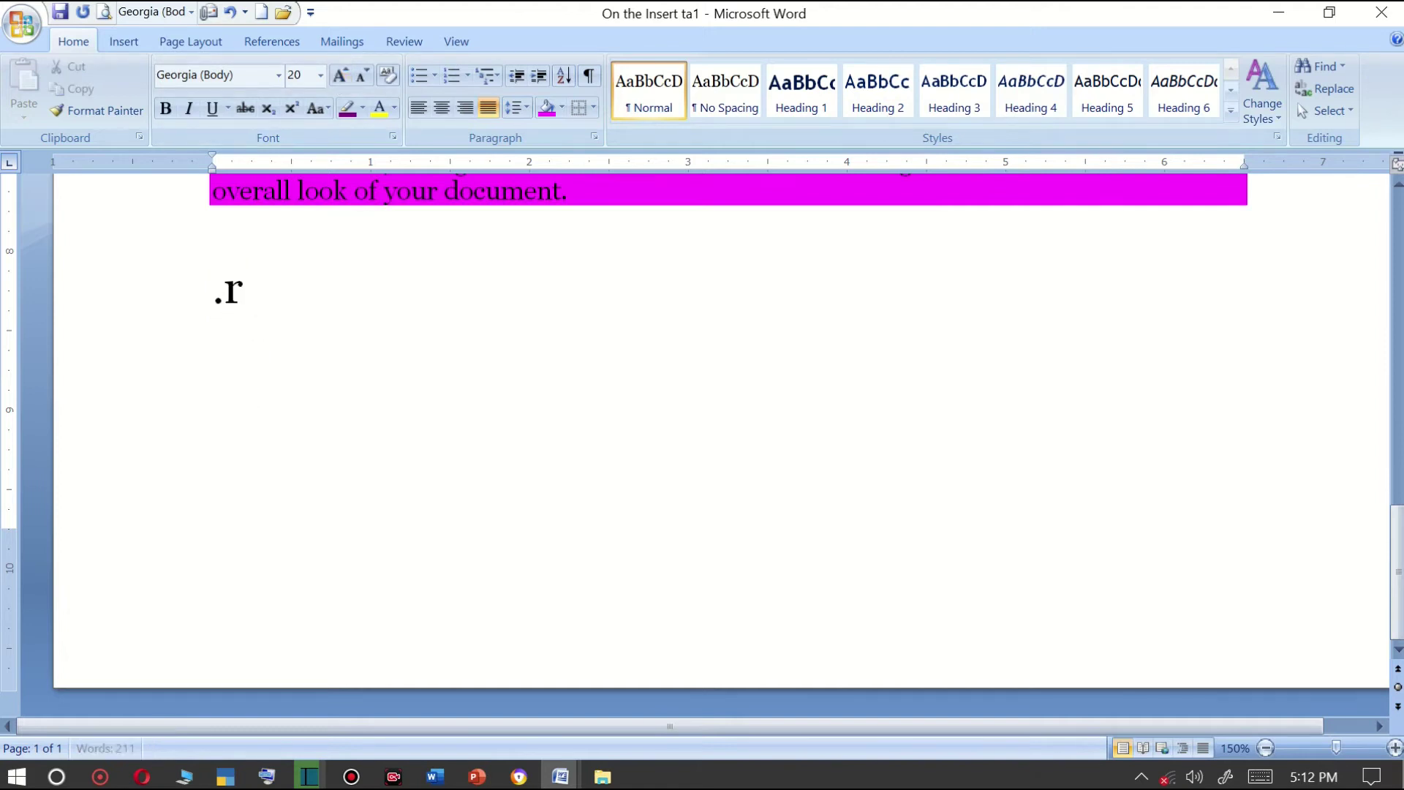
text(am)
text(mao)
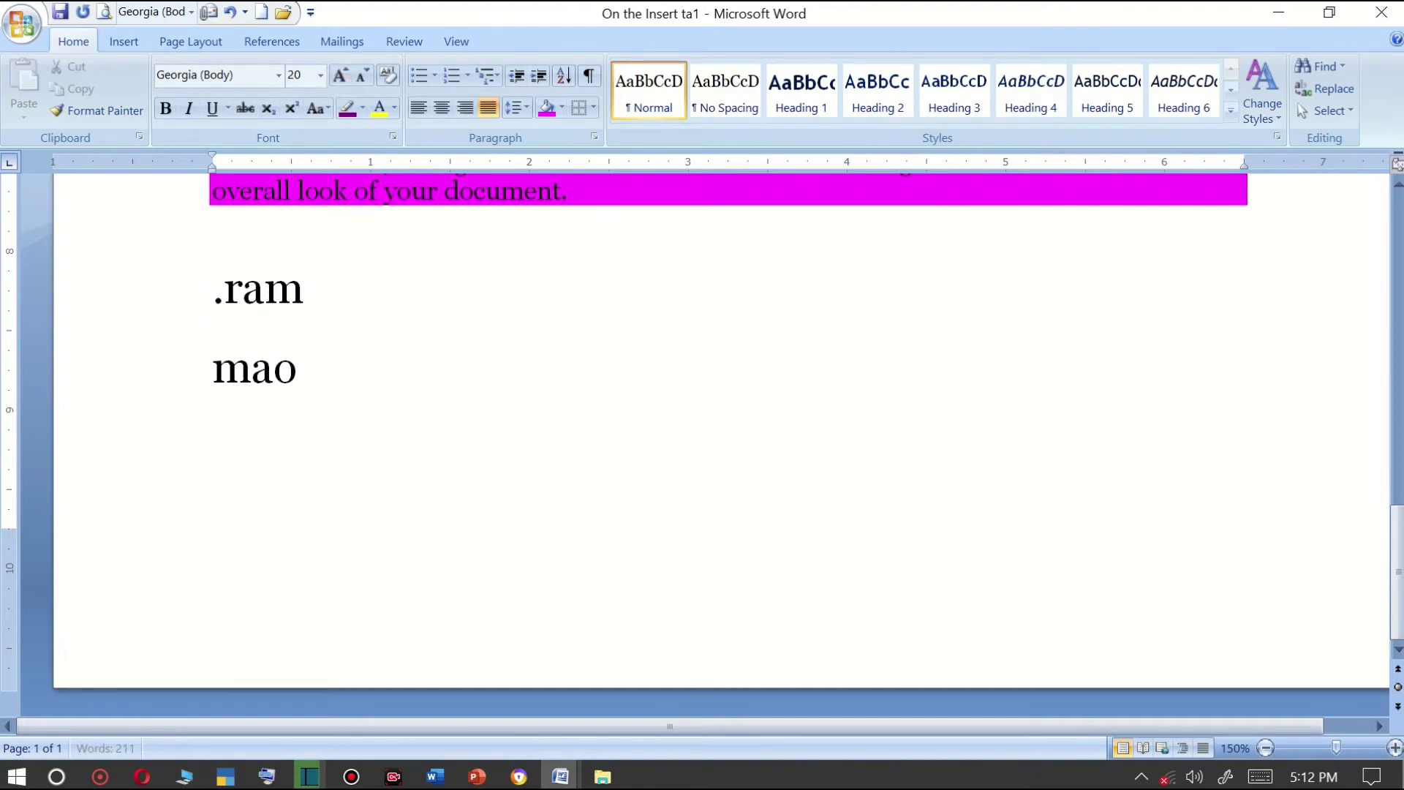
key(BackSpace)
key(BackSpace)
key(BackSpace)
key(BackSpace)
key(BackSpace)
key(BackSpace)
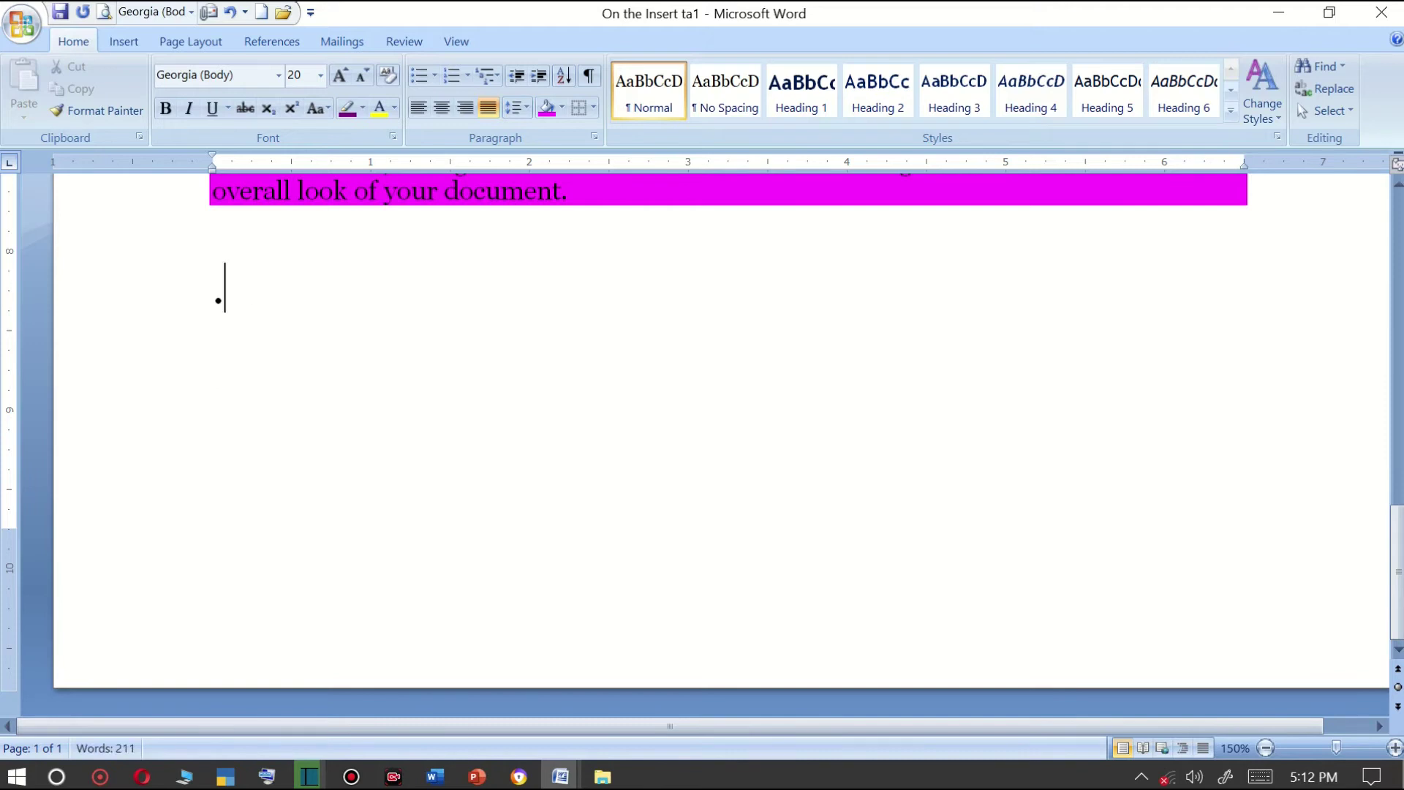
key(BackSpace)
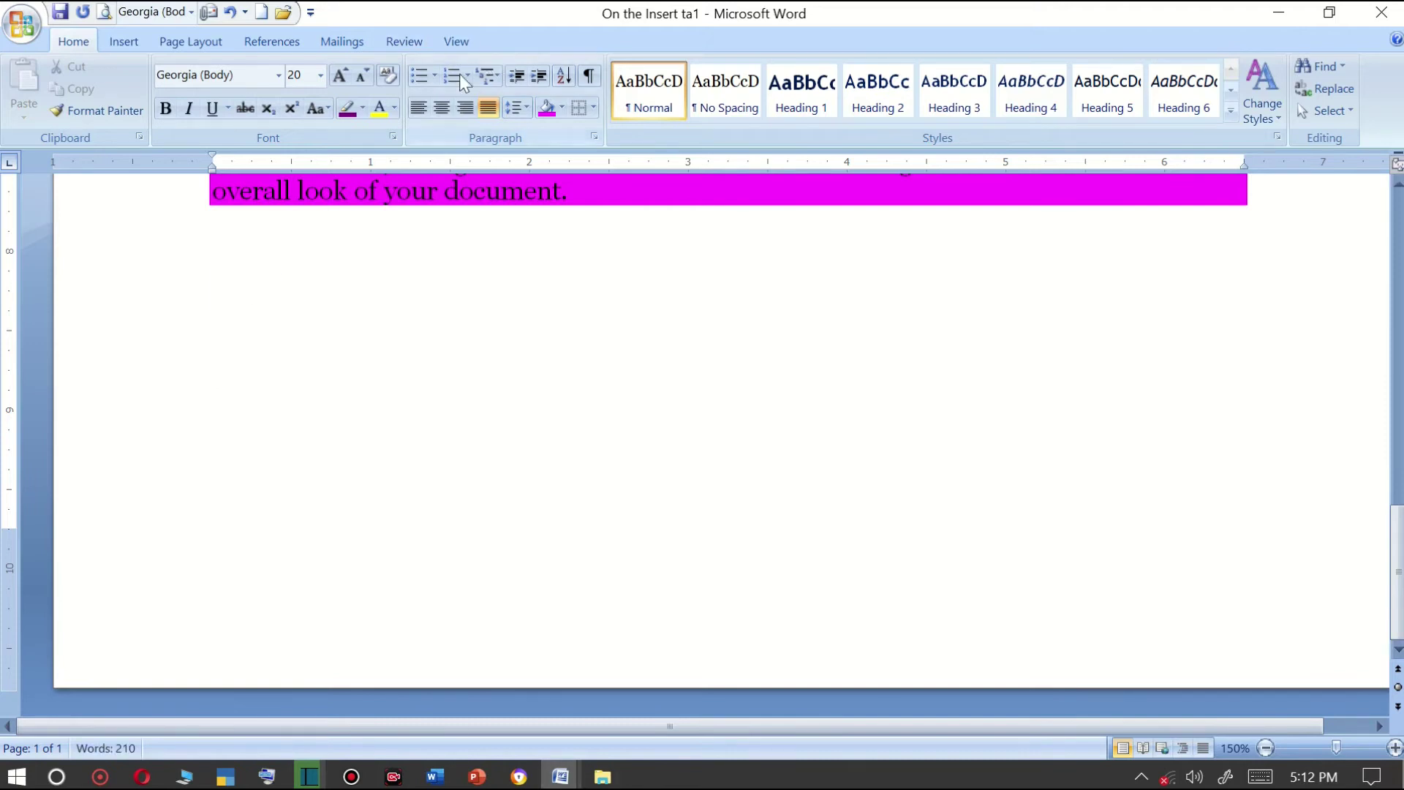
Start a blue square bulleted list with Ram and Mohan, then select both lines.
click(436, 75)
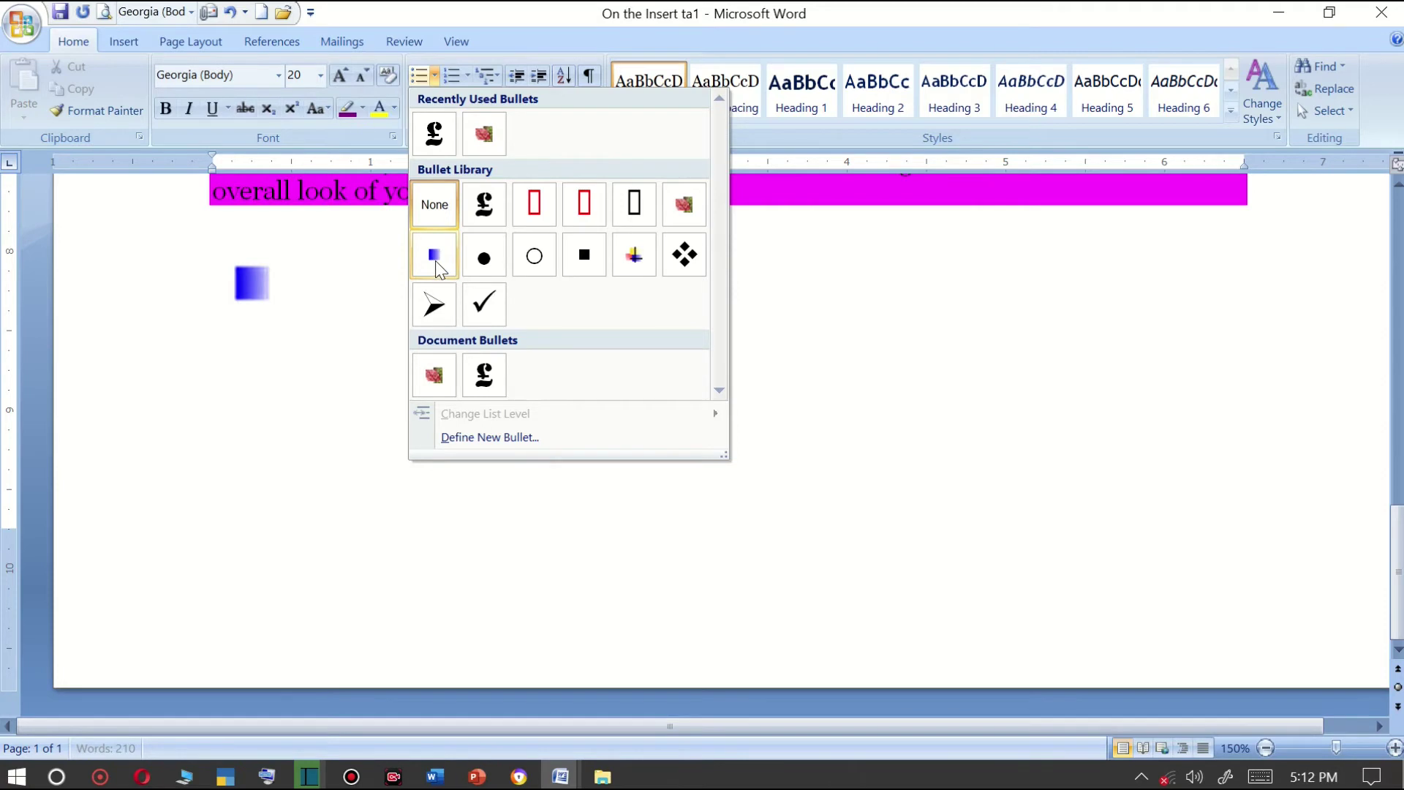
click(435, 260)
text(ra)
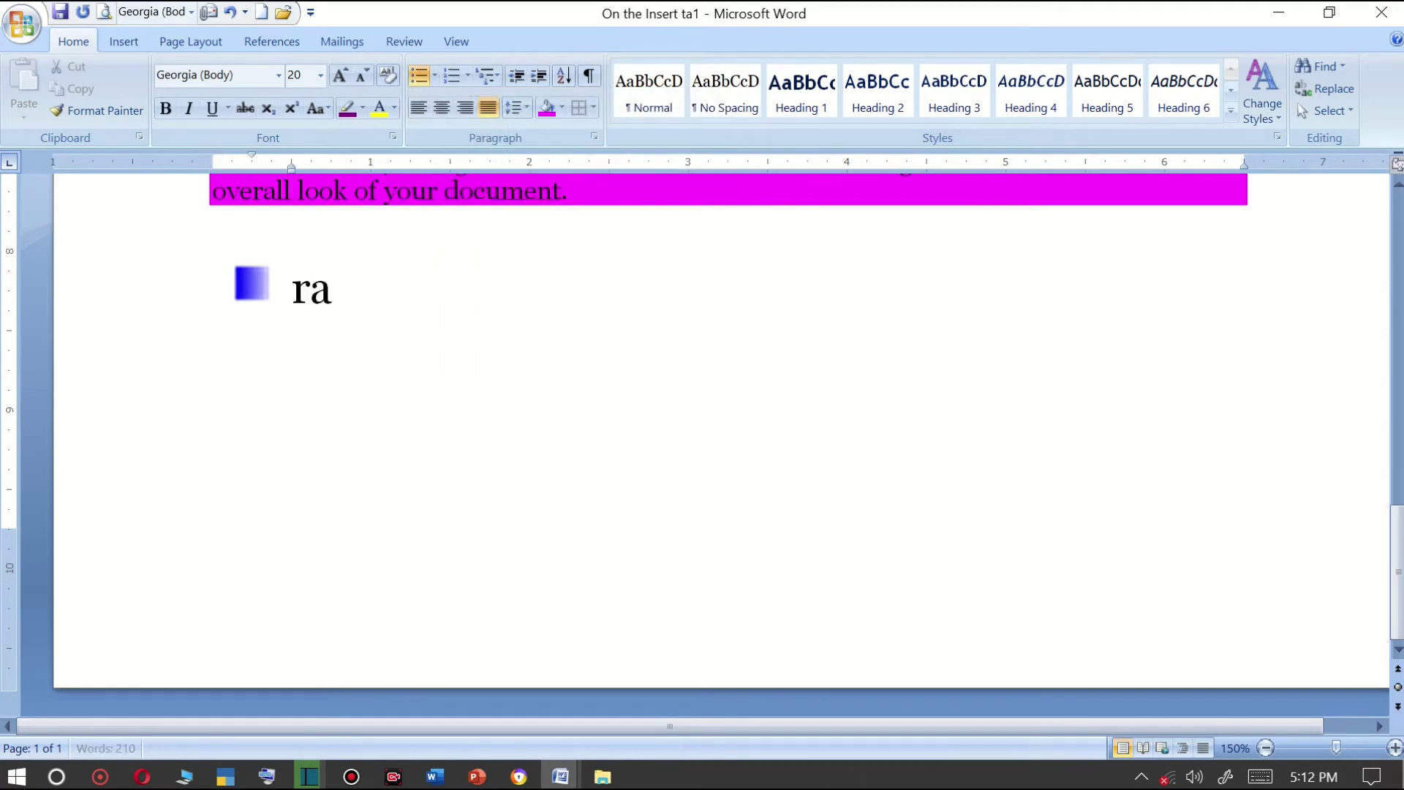
text(m)
key(Return)
text(mohan)
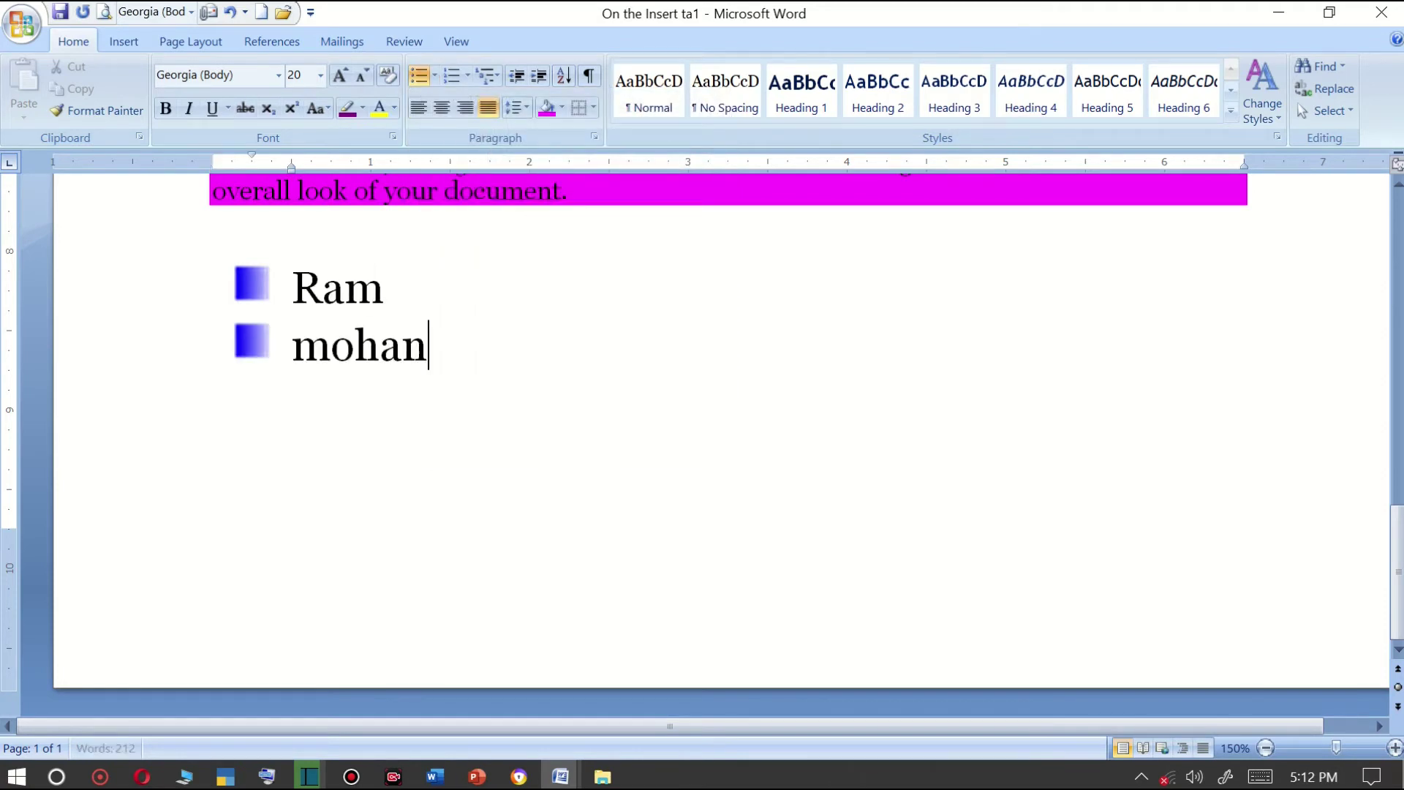
key(Return)
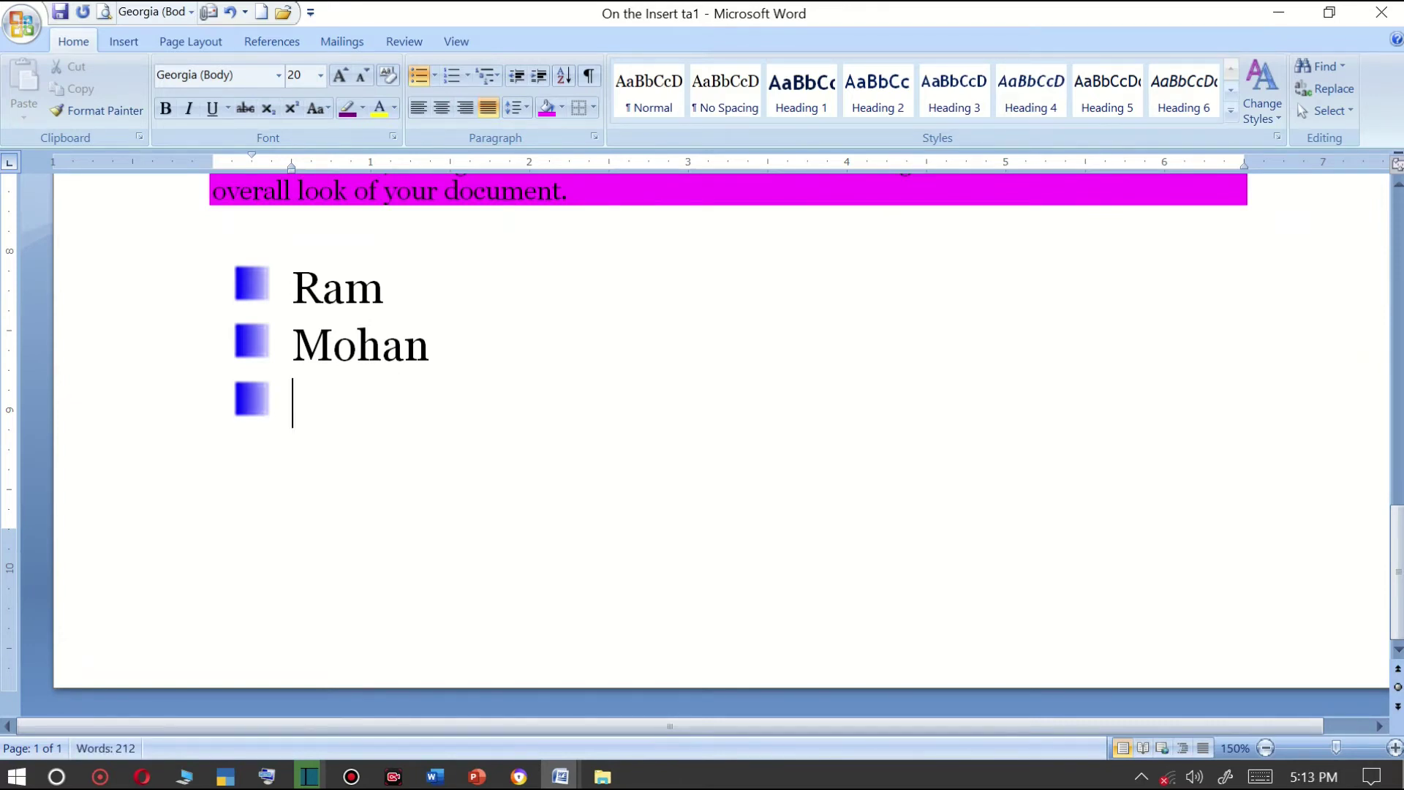
drag(271, 390, 287, 281)
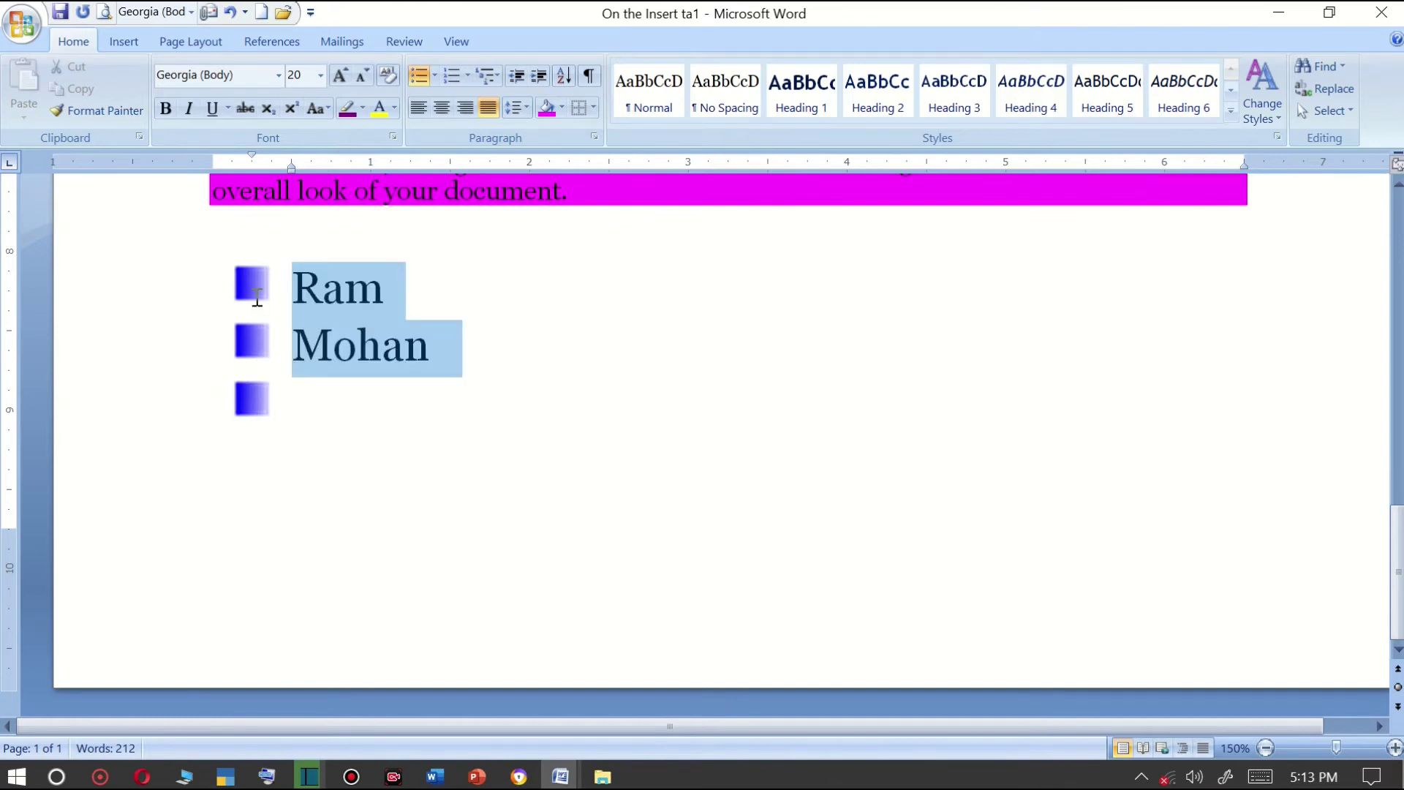
click(434, 75)
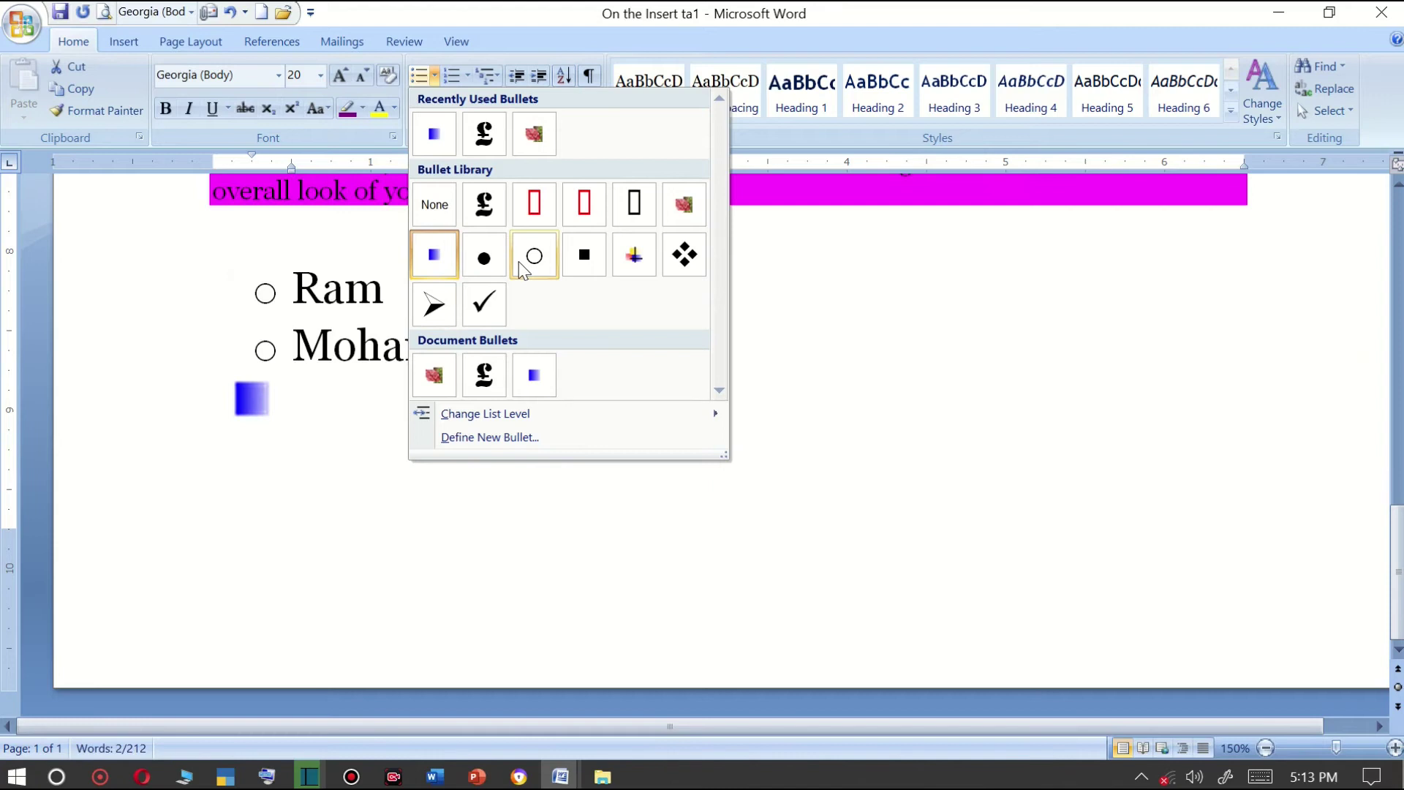
Begin defining a new custom bullet and move its window aside.
click(492, 438)
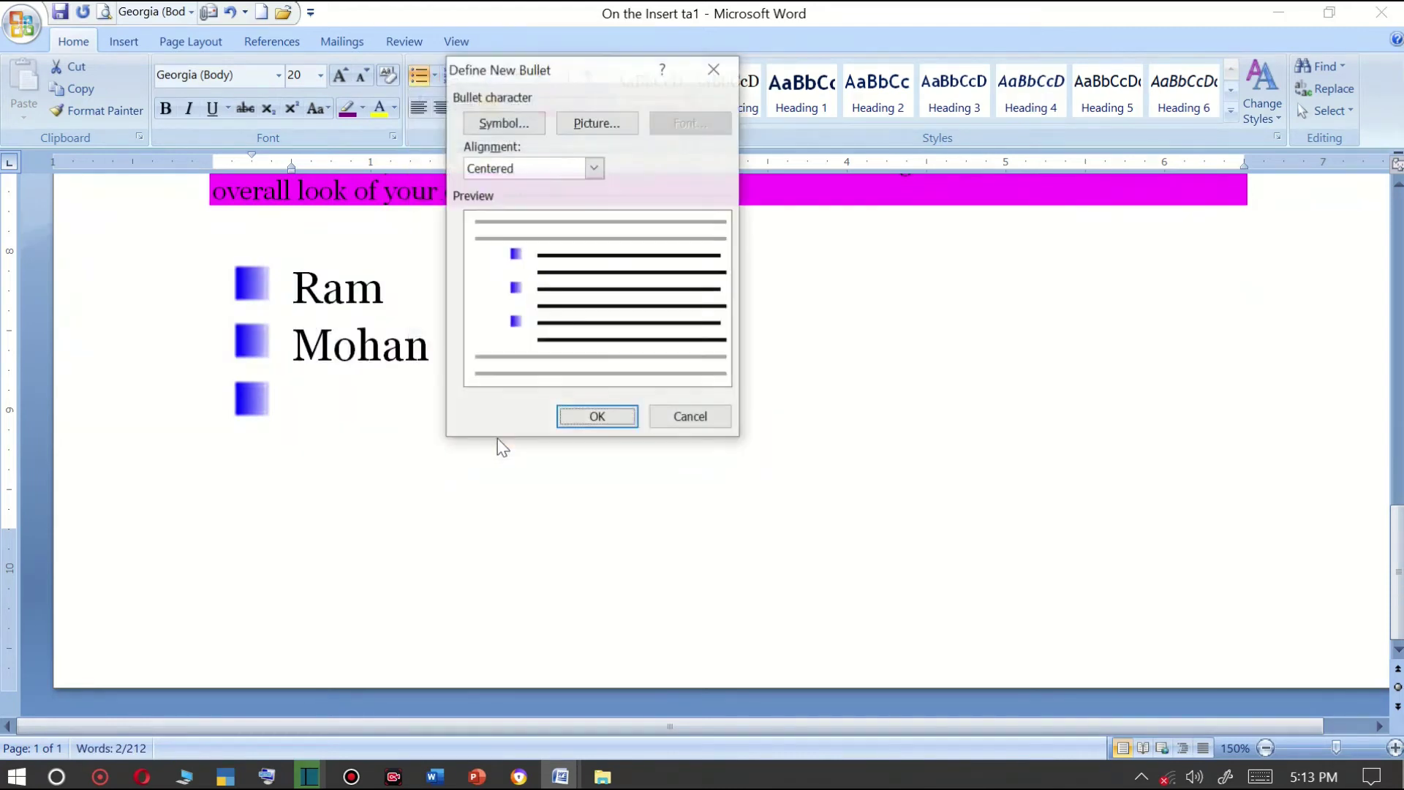
drag(533, 73, 700, 117)
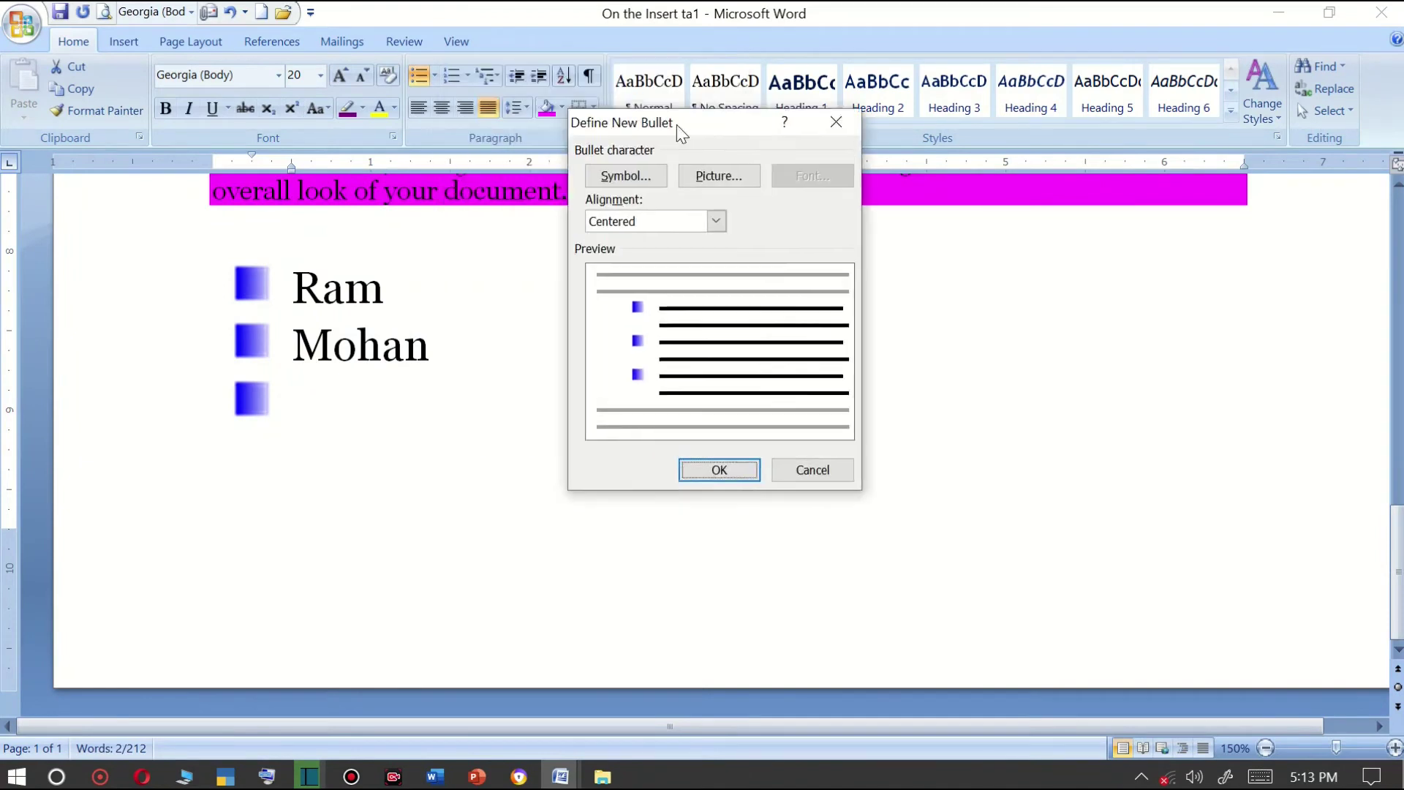
click(662, 173)
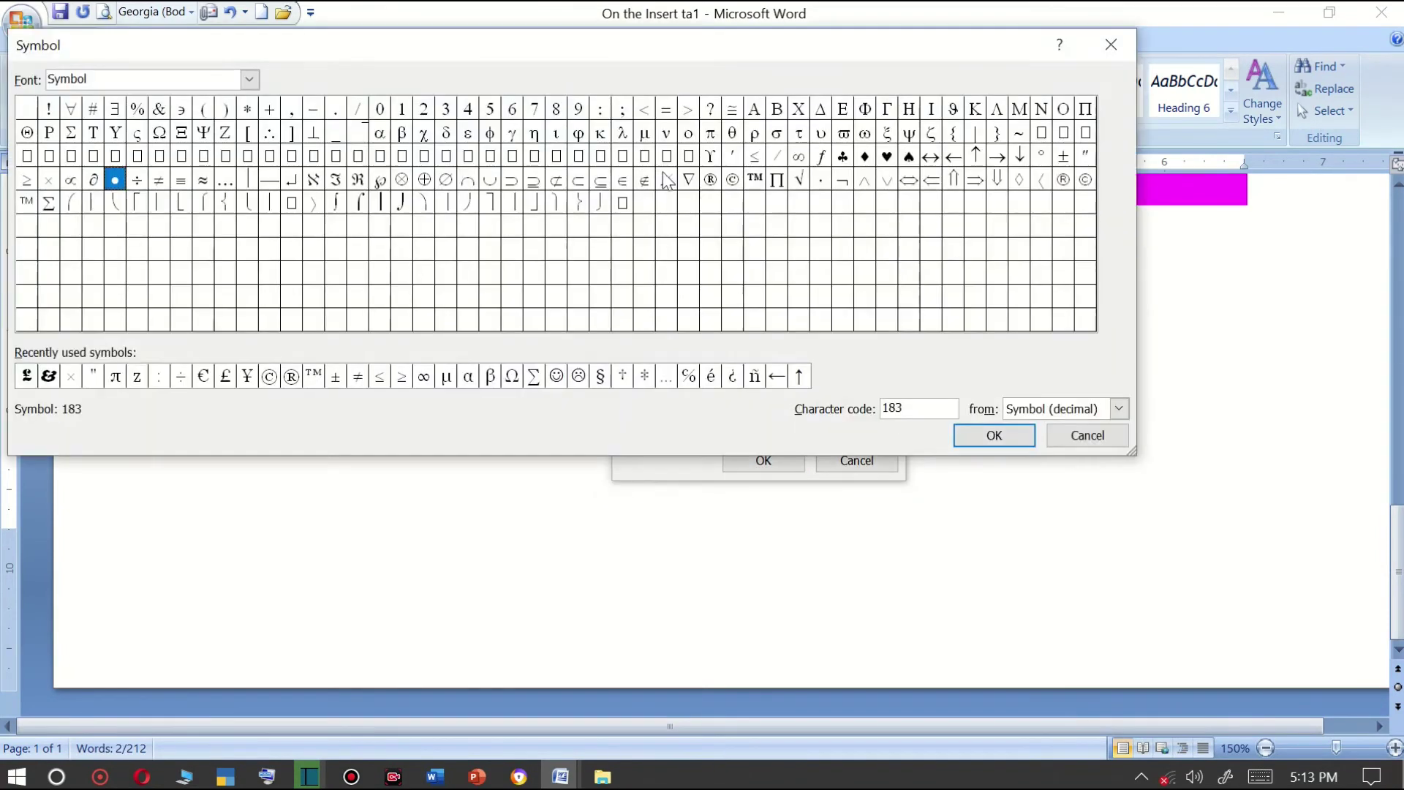
click(1086, 435)
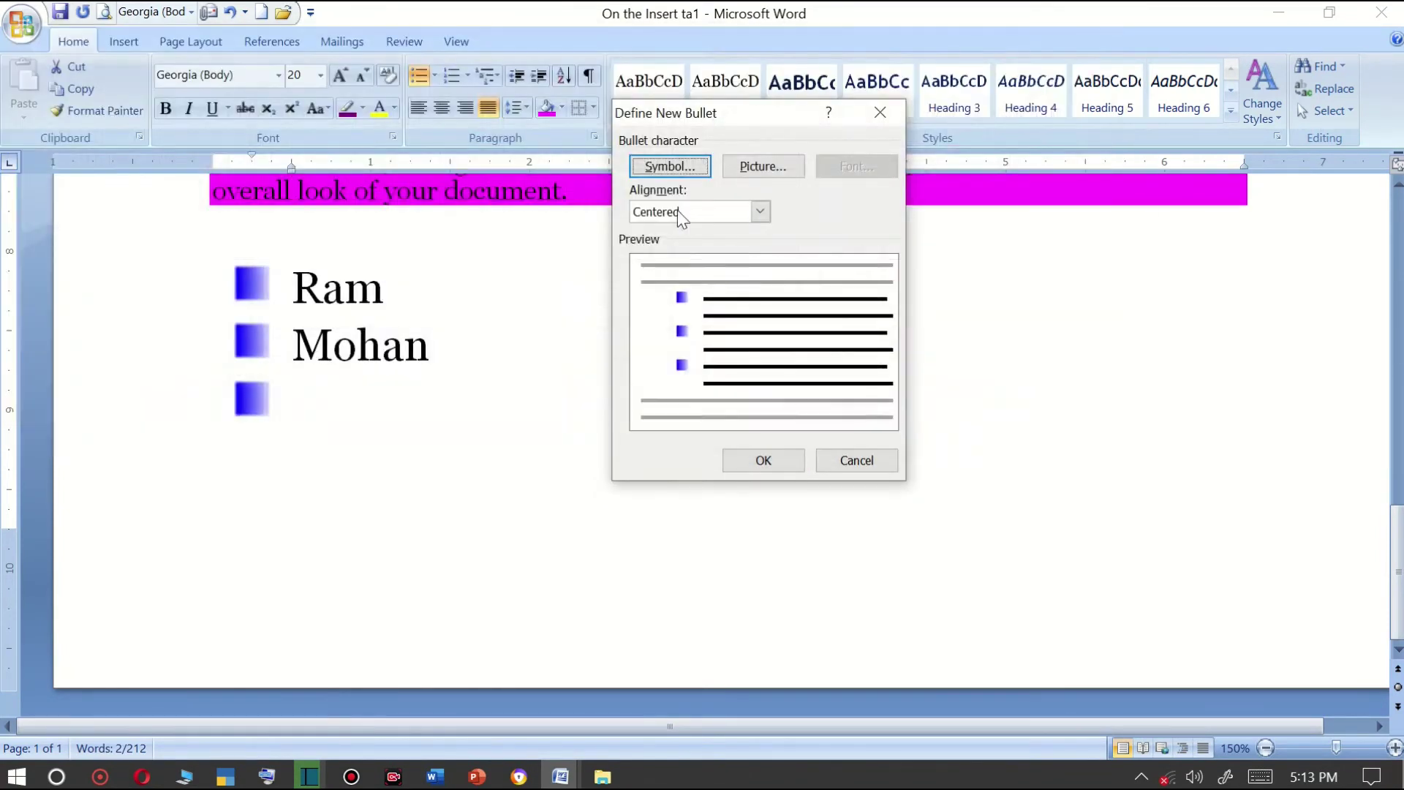
click(663, 172)
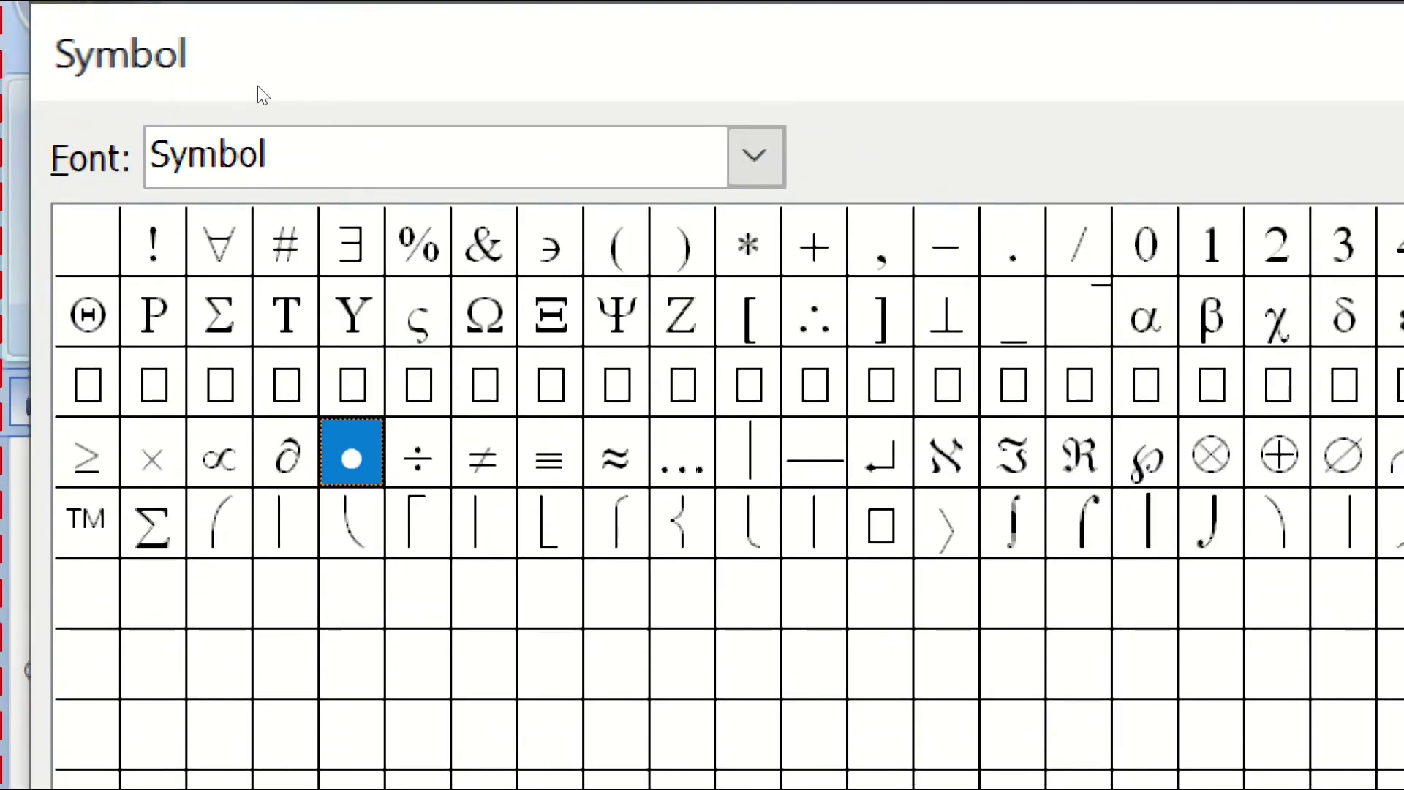
Choose the © sign in Sitka Subheading as the bullet character.
key(alt+Down)
scroll(75, 117, up, 3)
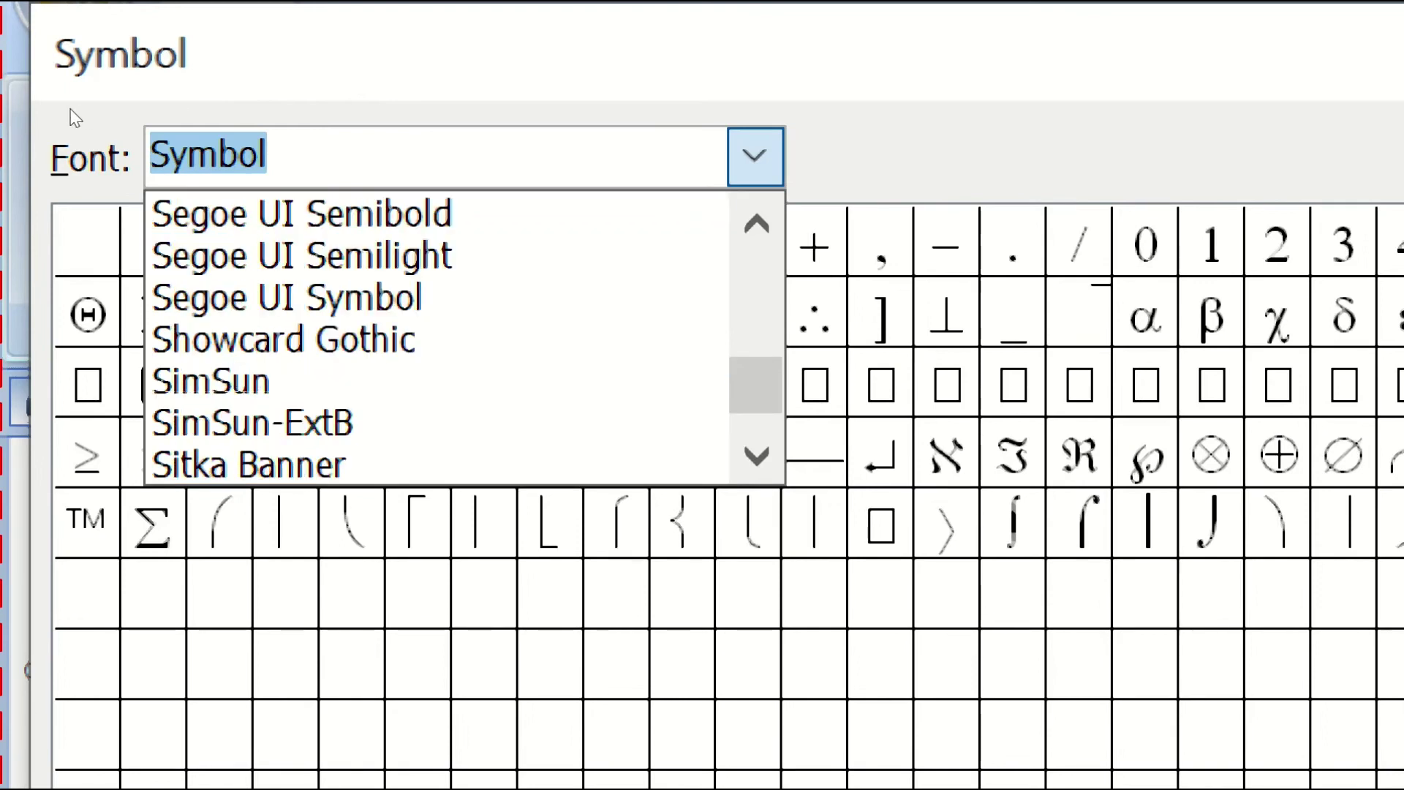
scroll(75, 117, up, 5)
scroll(75, 117, up, 2)
click(74, 117)
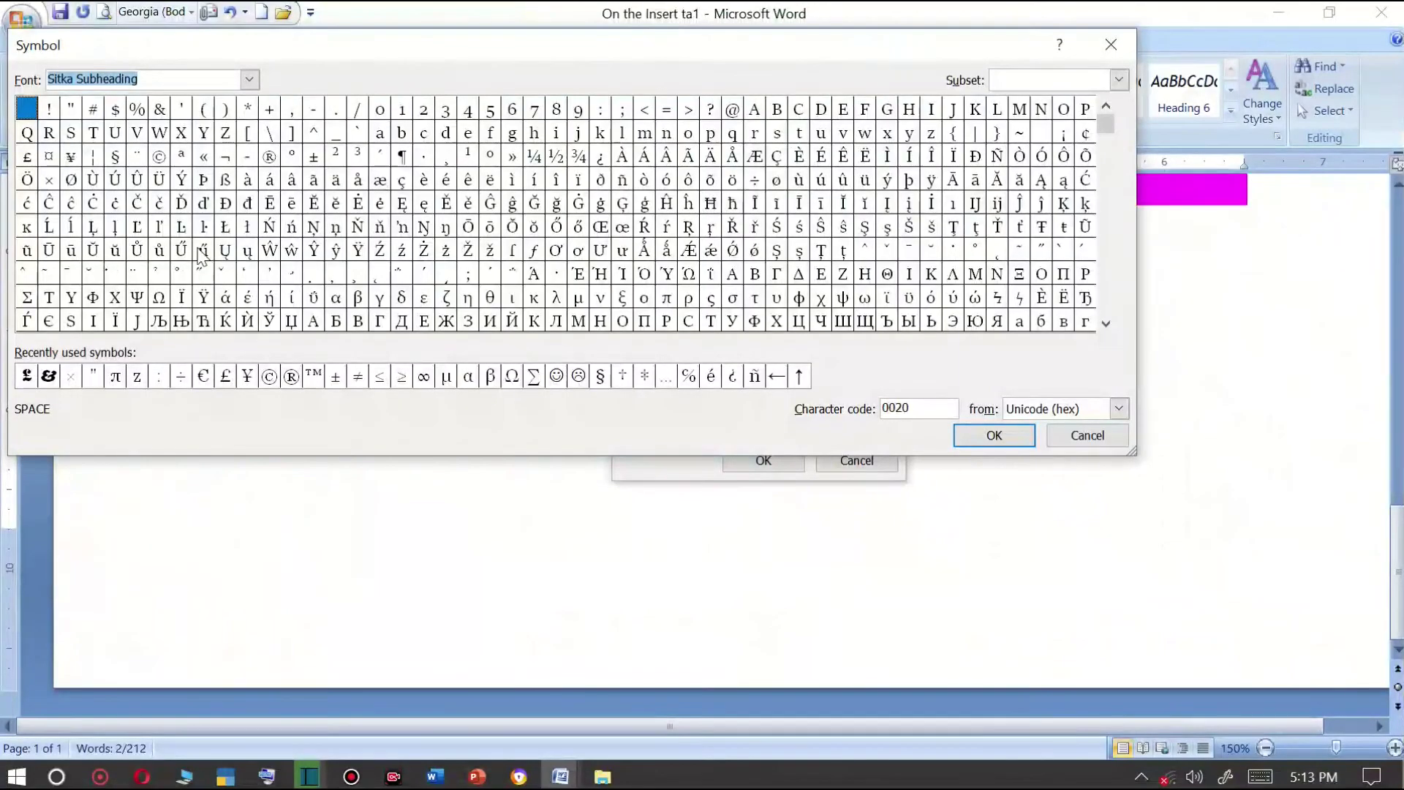
click(865, 322)
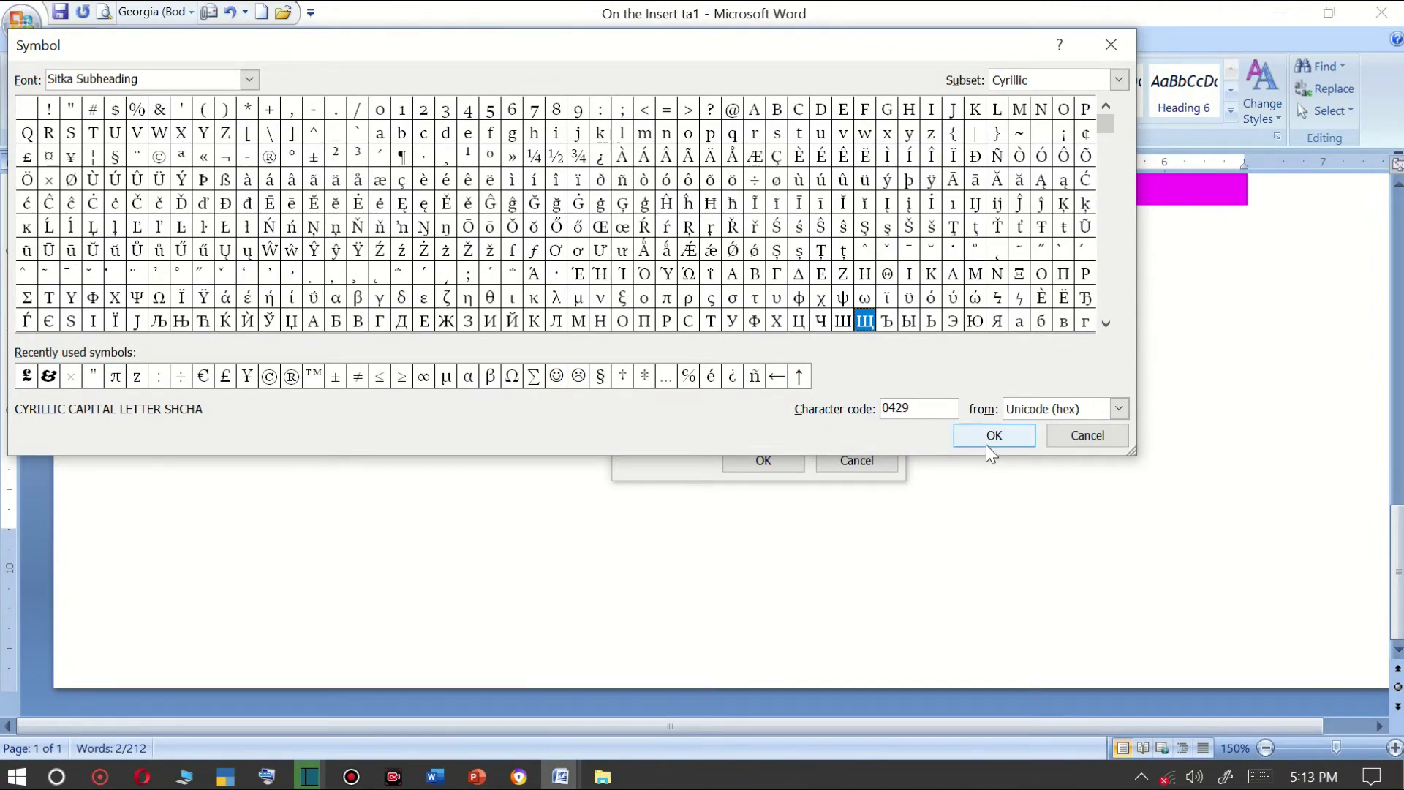
click(275, 378)
click(293, 377)
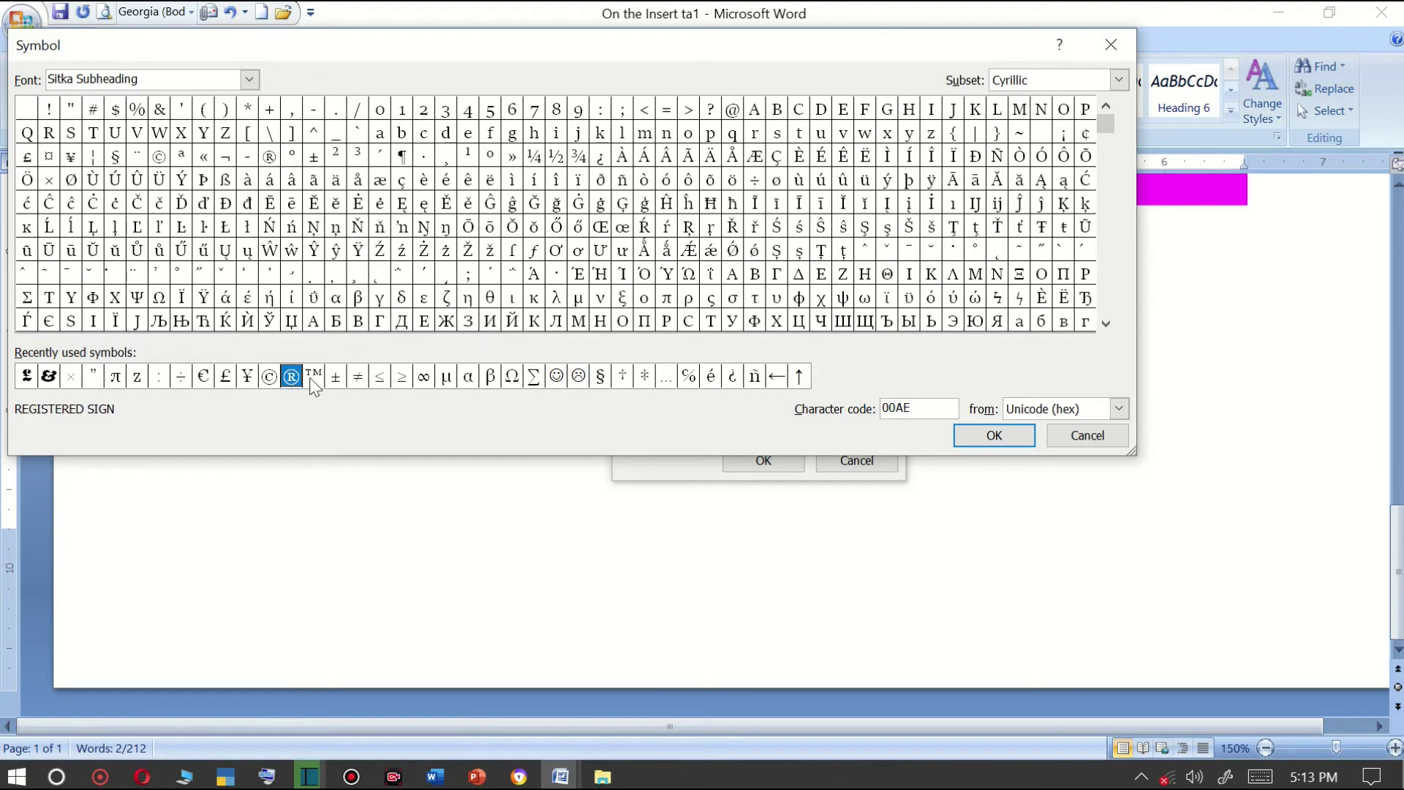
click(314, 378)
click(290, 377)
click(269, 377)
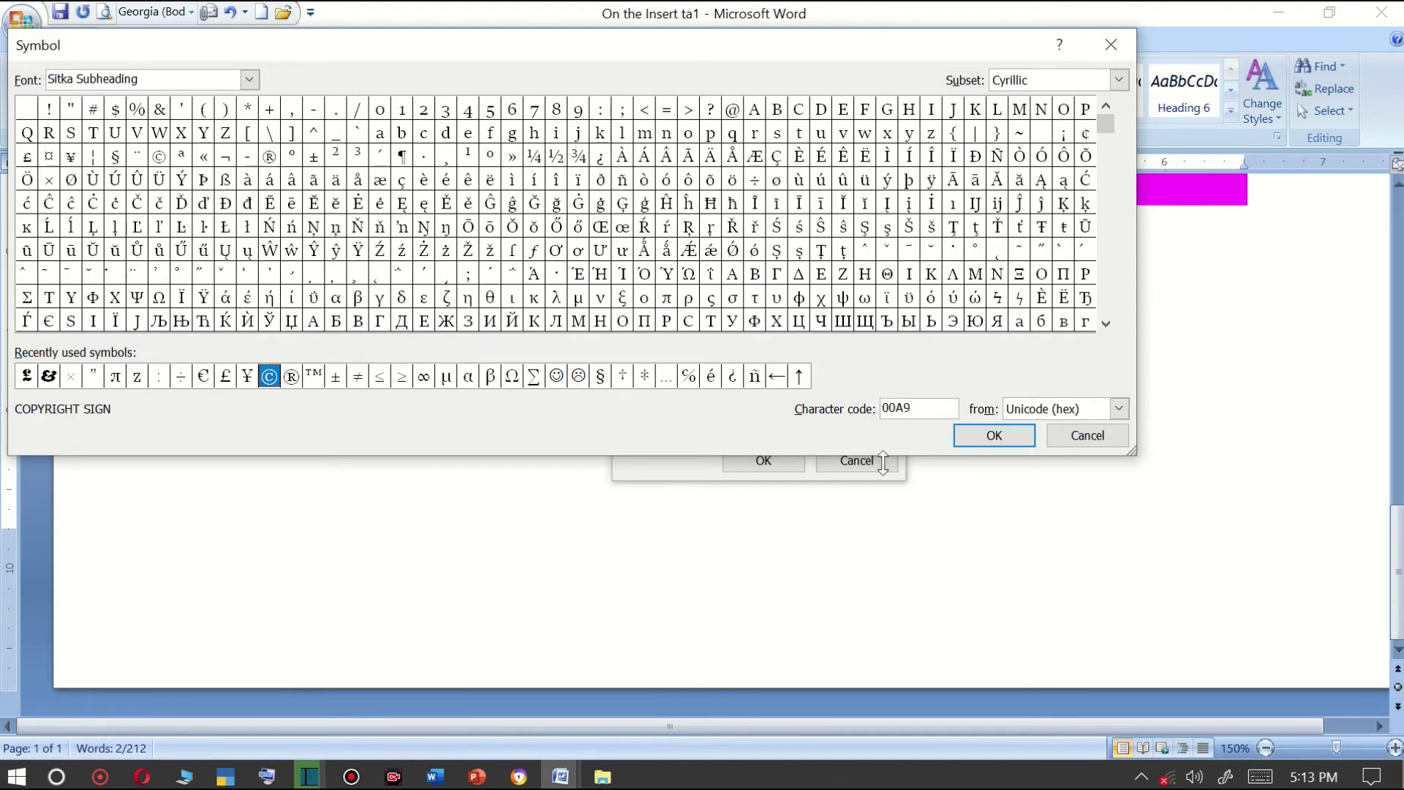
click(970, 439)
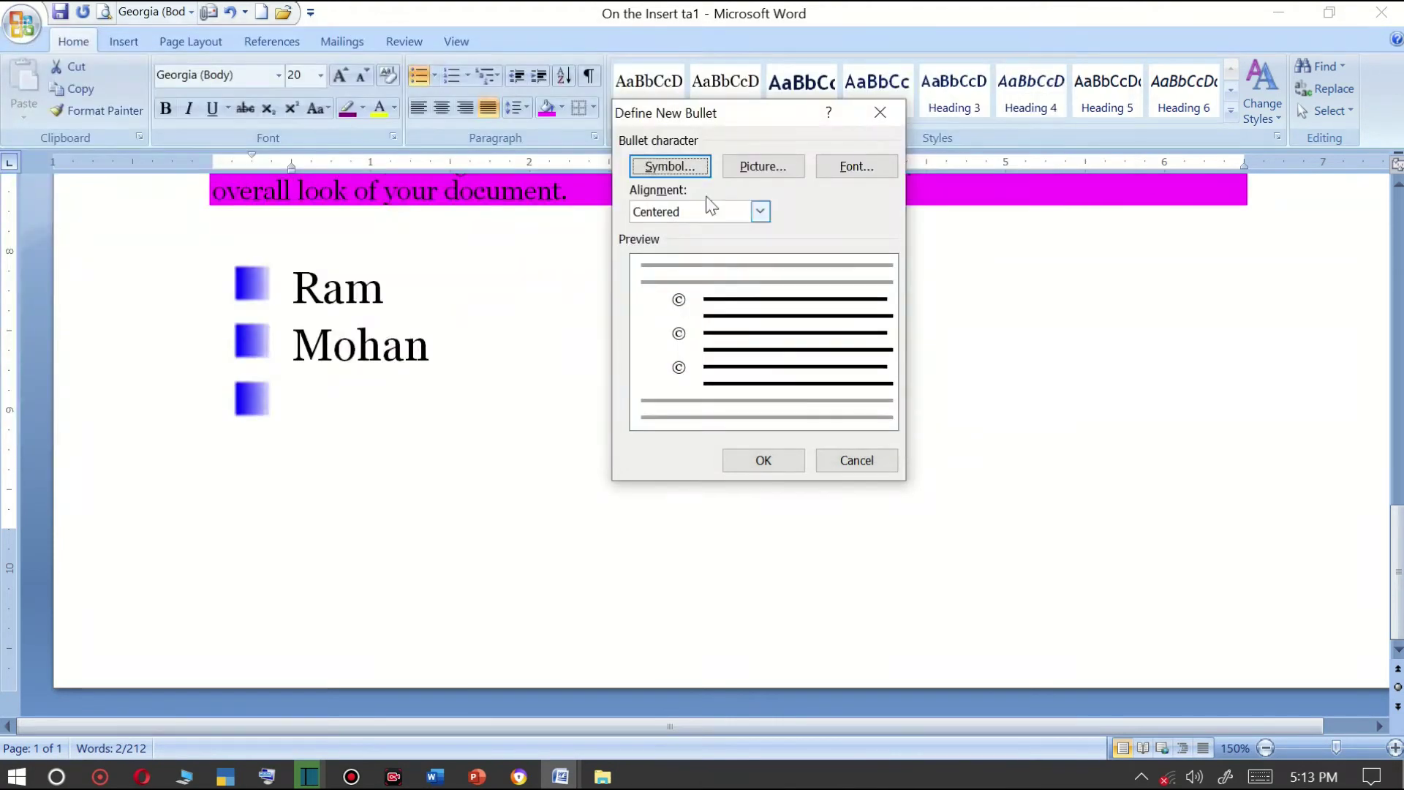
Make the bullet's font bold at size 72.
click(831, 174)
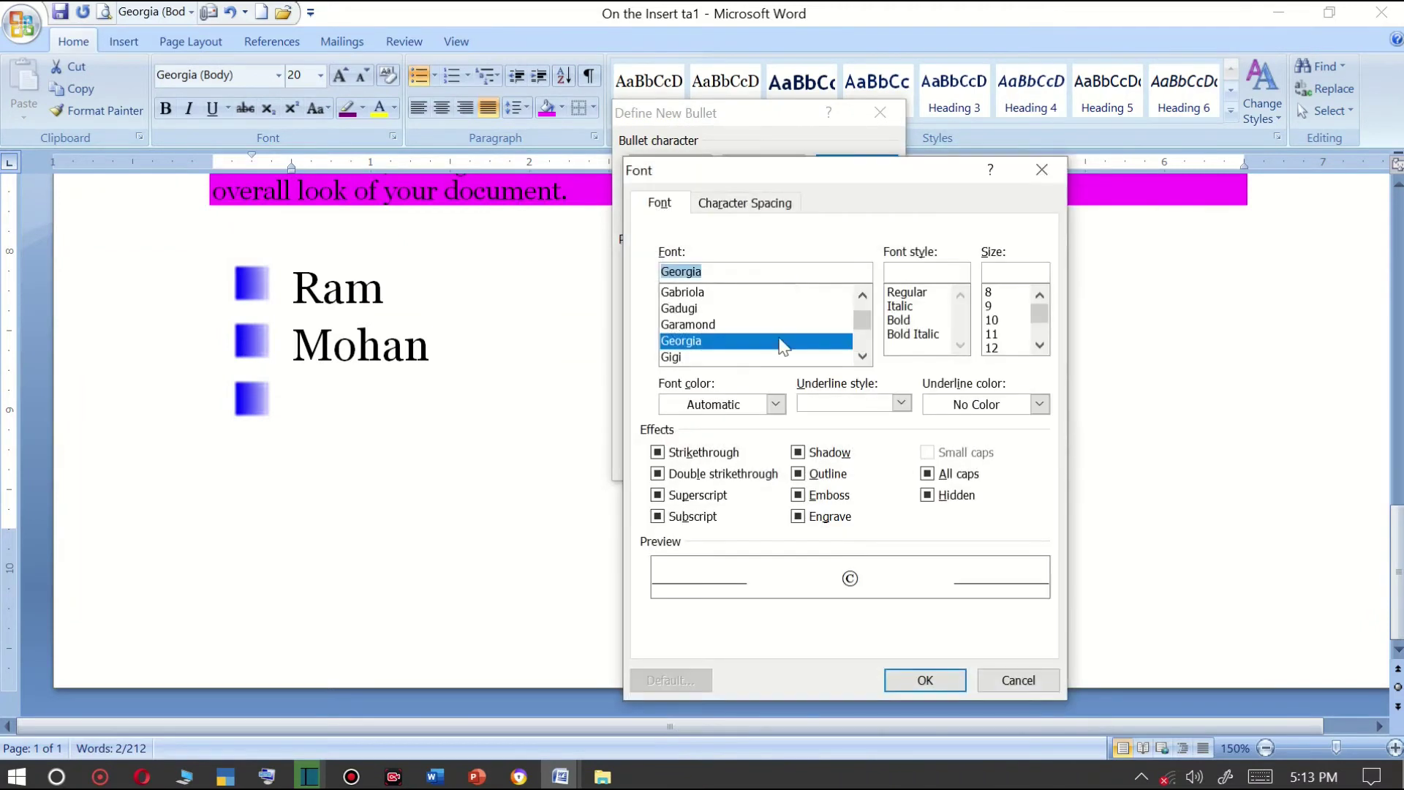
click(899, 320)
drag(1039, 313, 1039, 344)
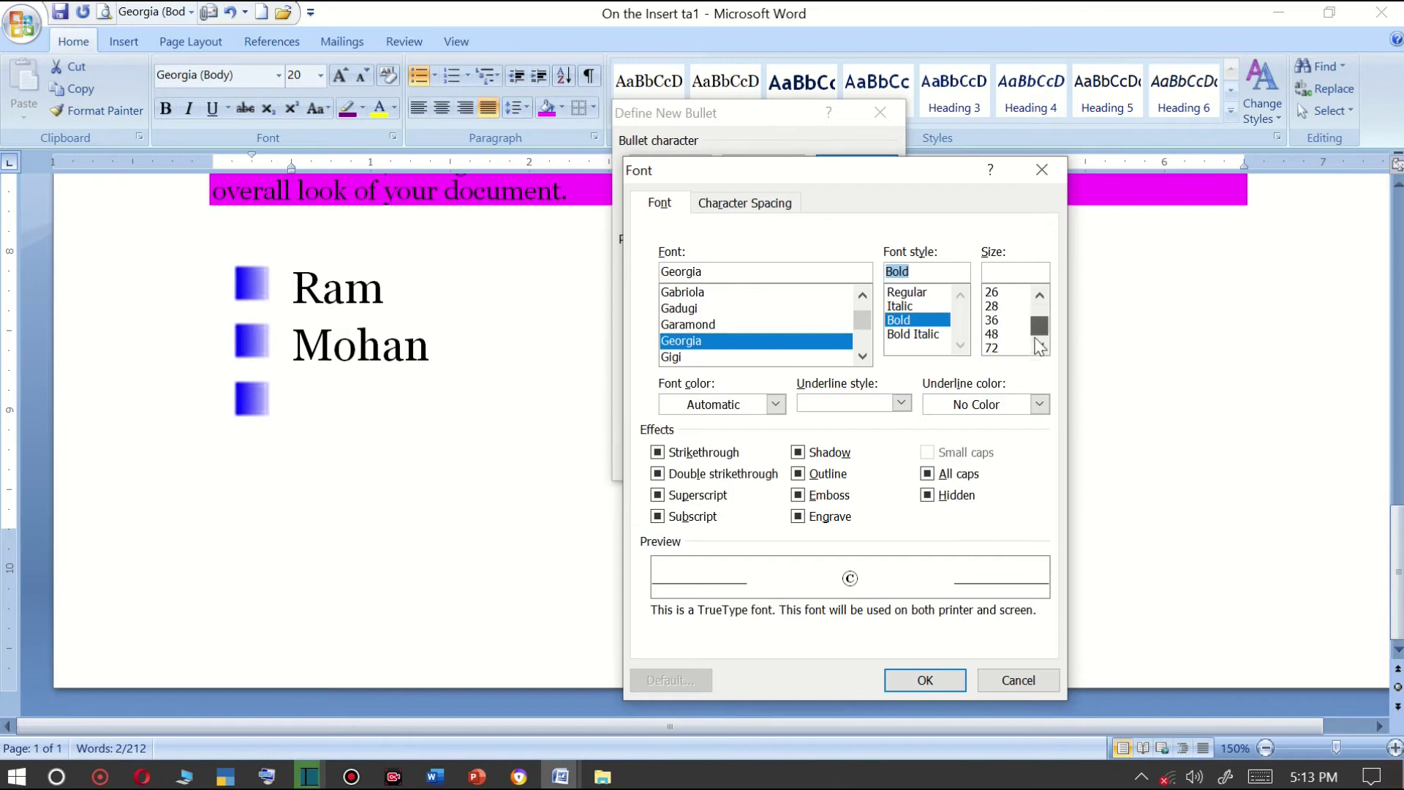
click(993, 348)
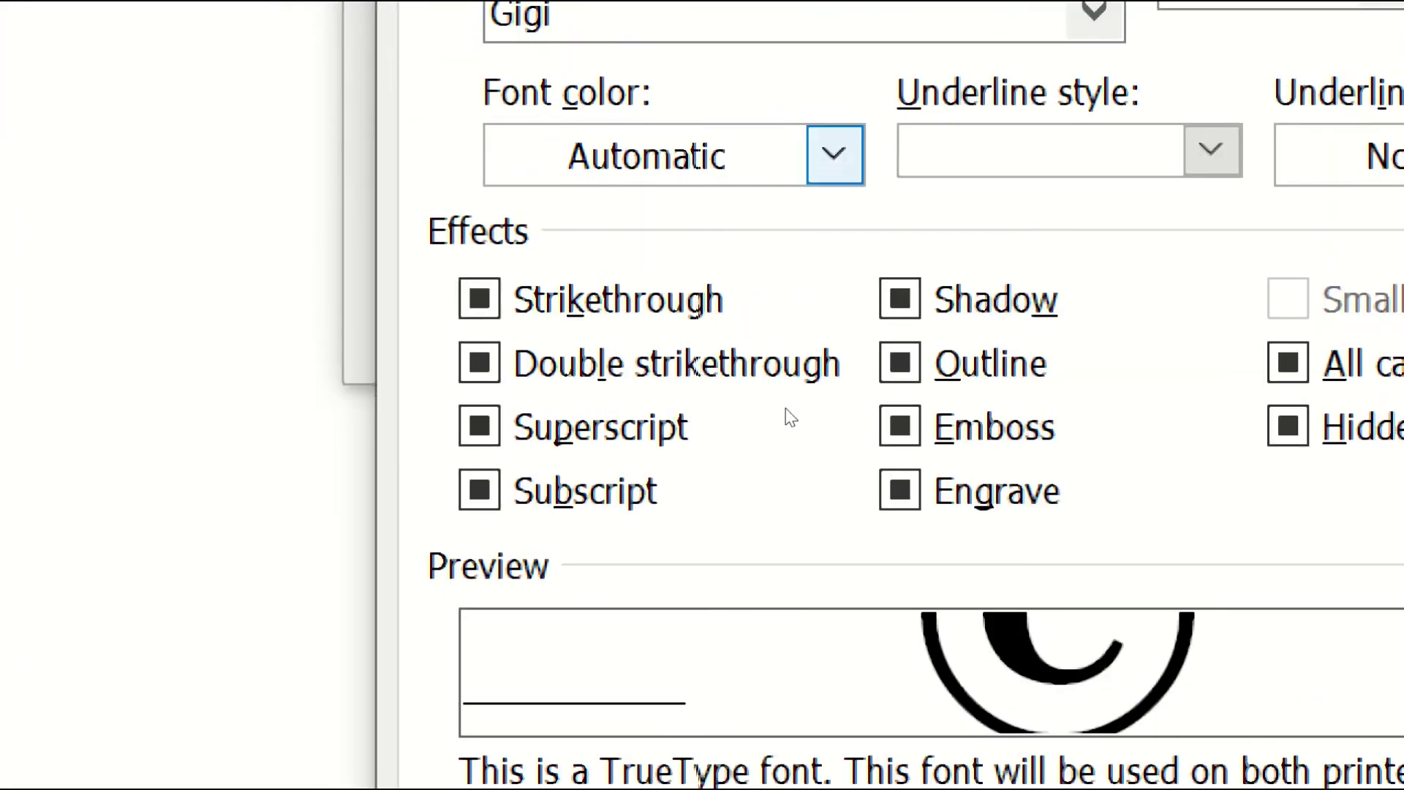
Colour the bullet red with a yellow words-only underline.
key(alt+Down)
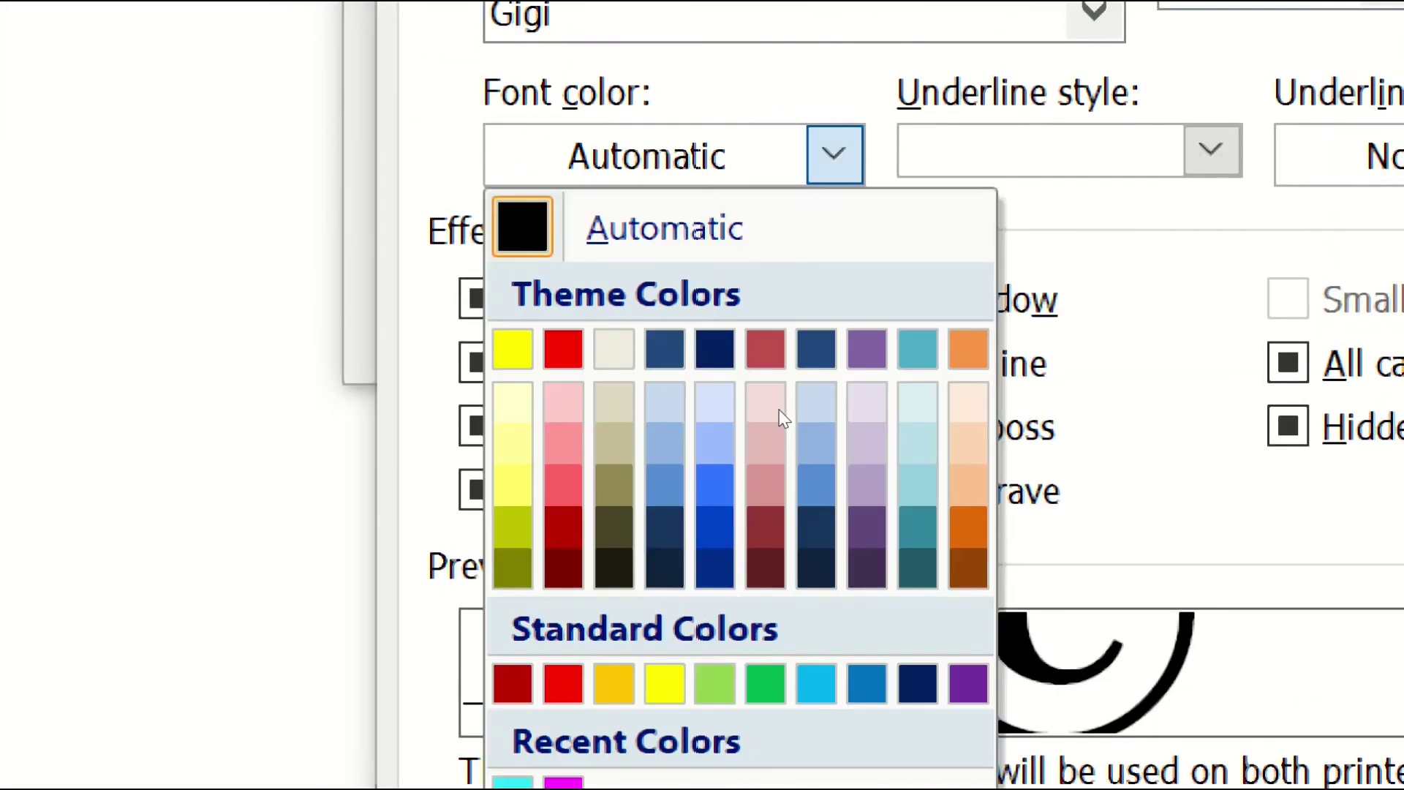
key(Left)
key(Return)
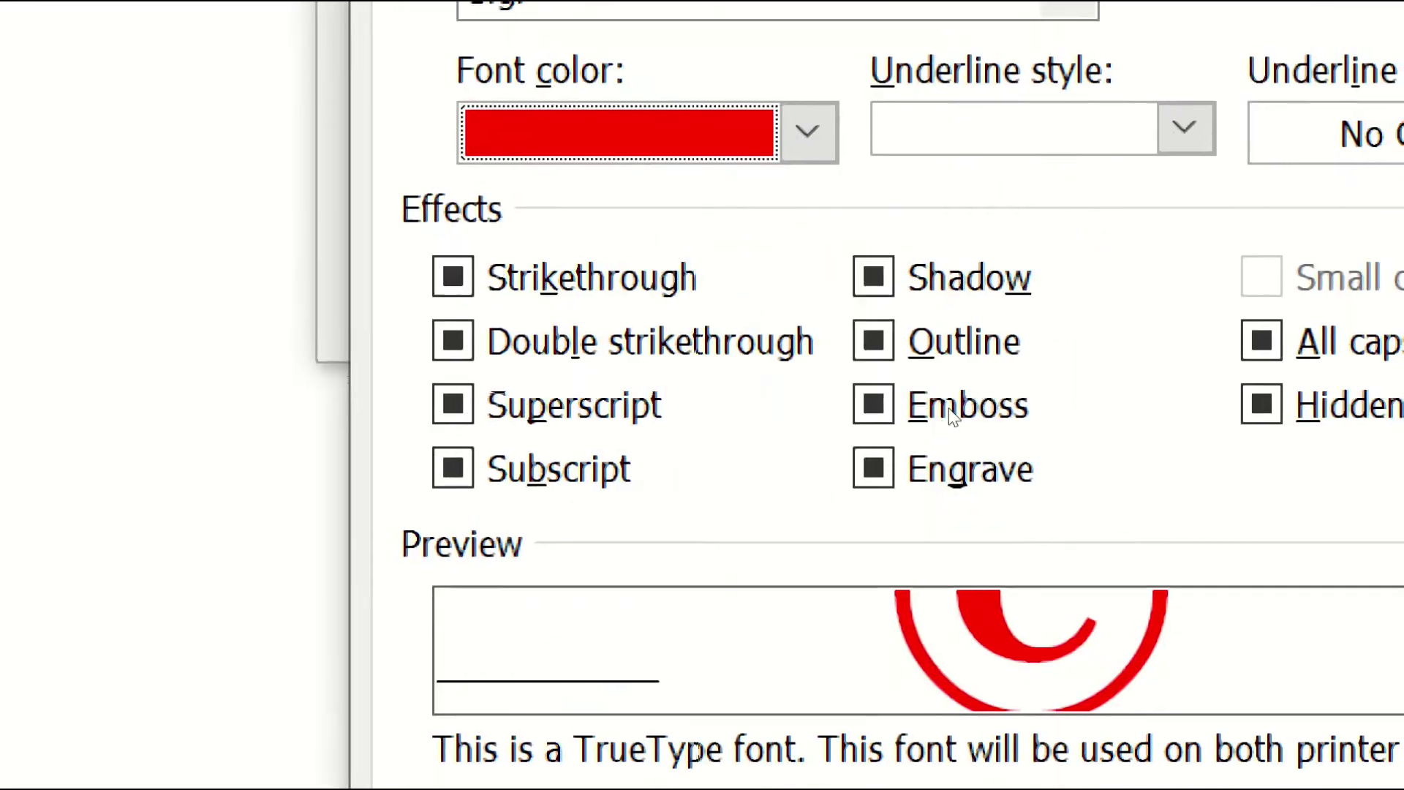
key(Tab)
key(alt+Down)
key(Down)
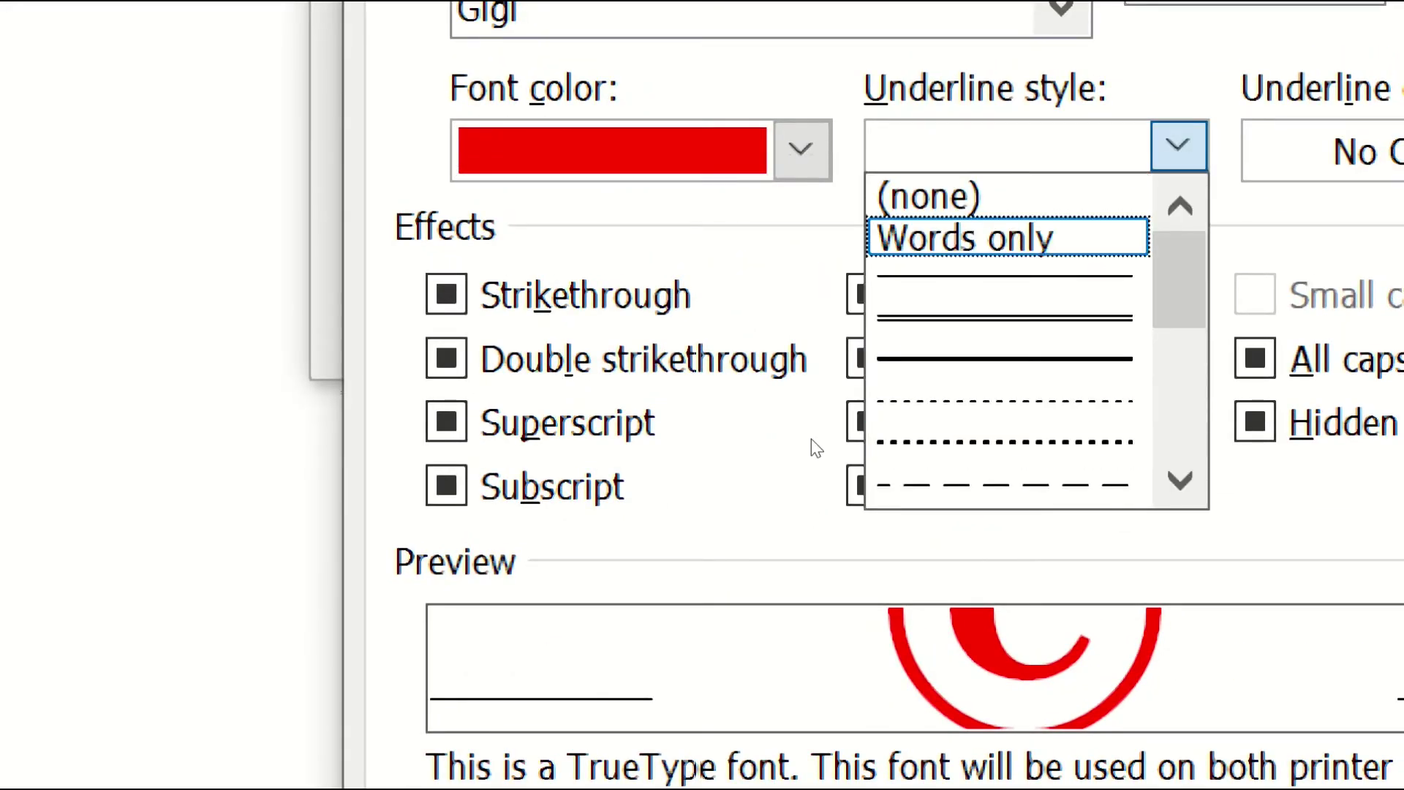
key(Return)
click(1232, 205)
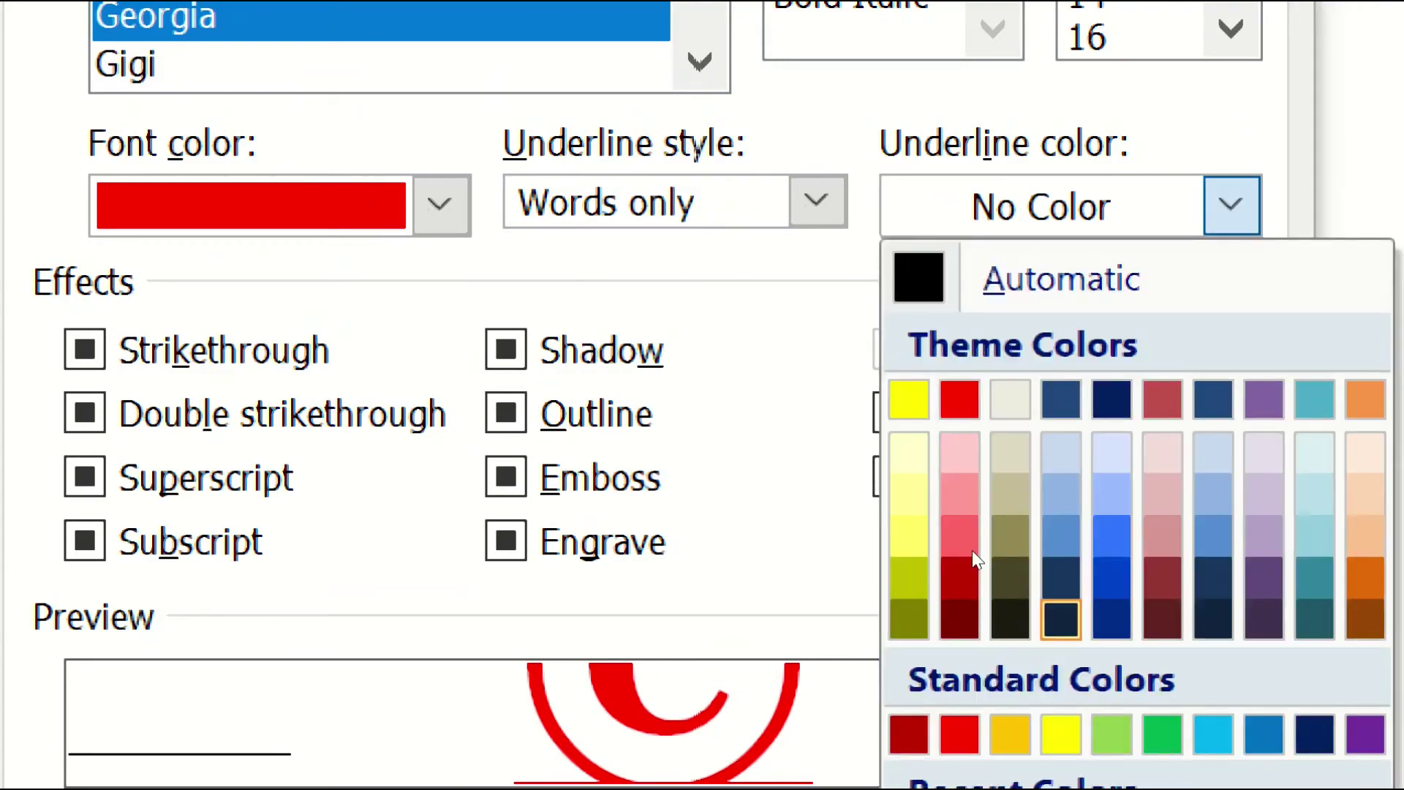
key(Return)
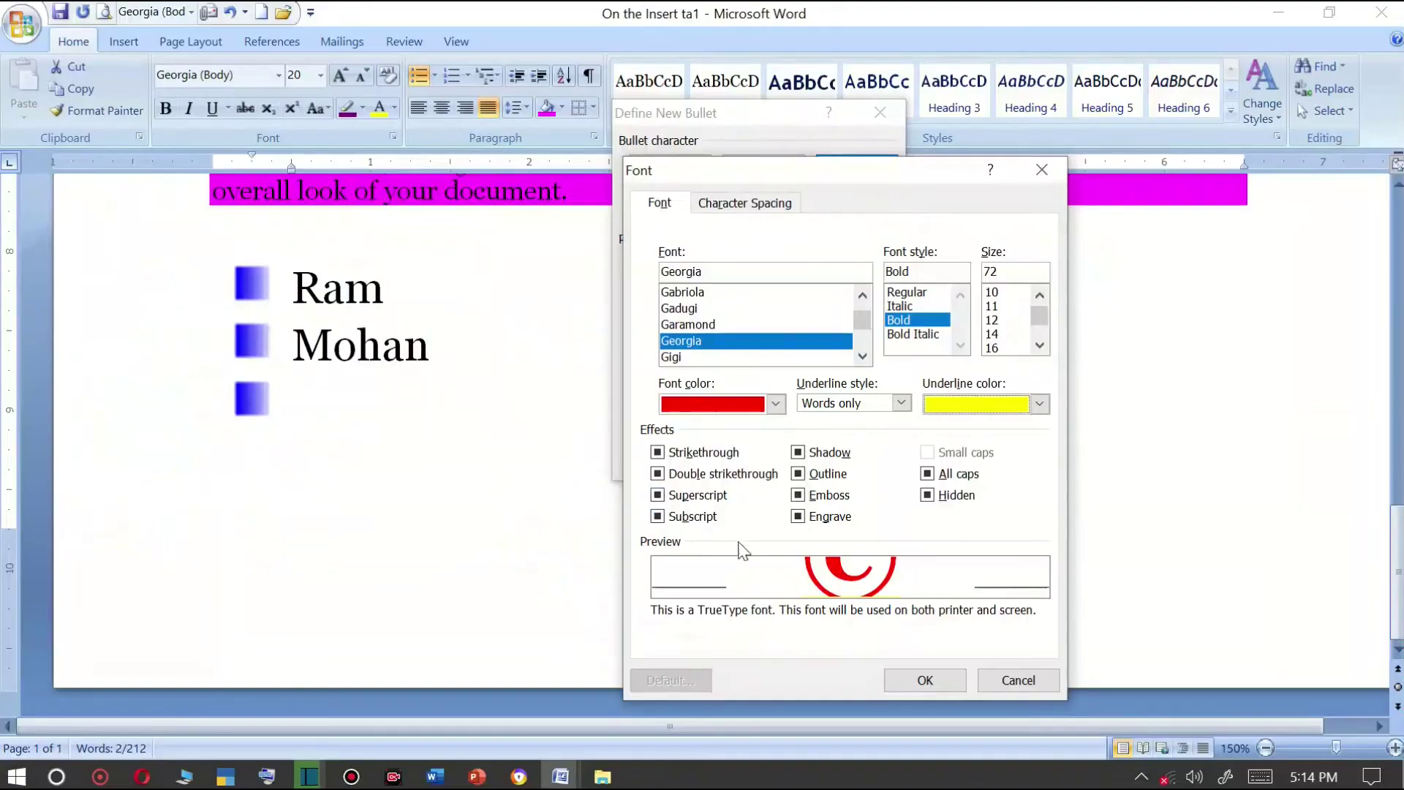
click(925, 680)
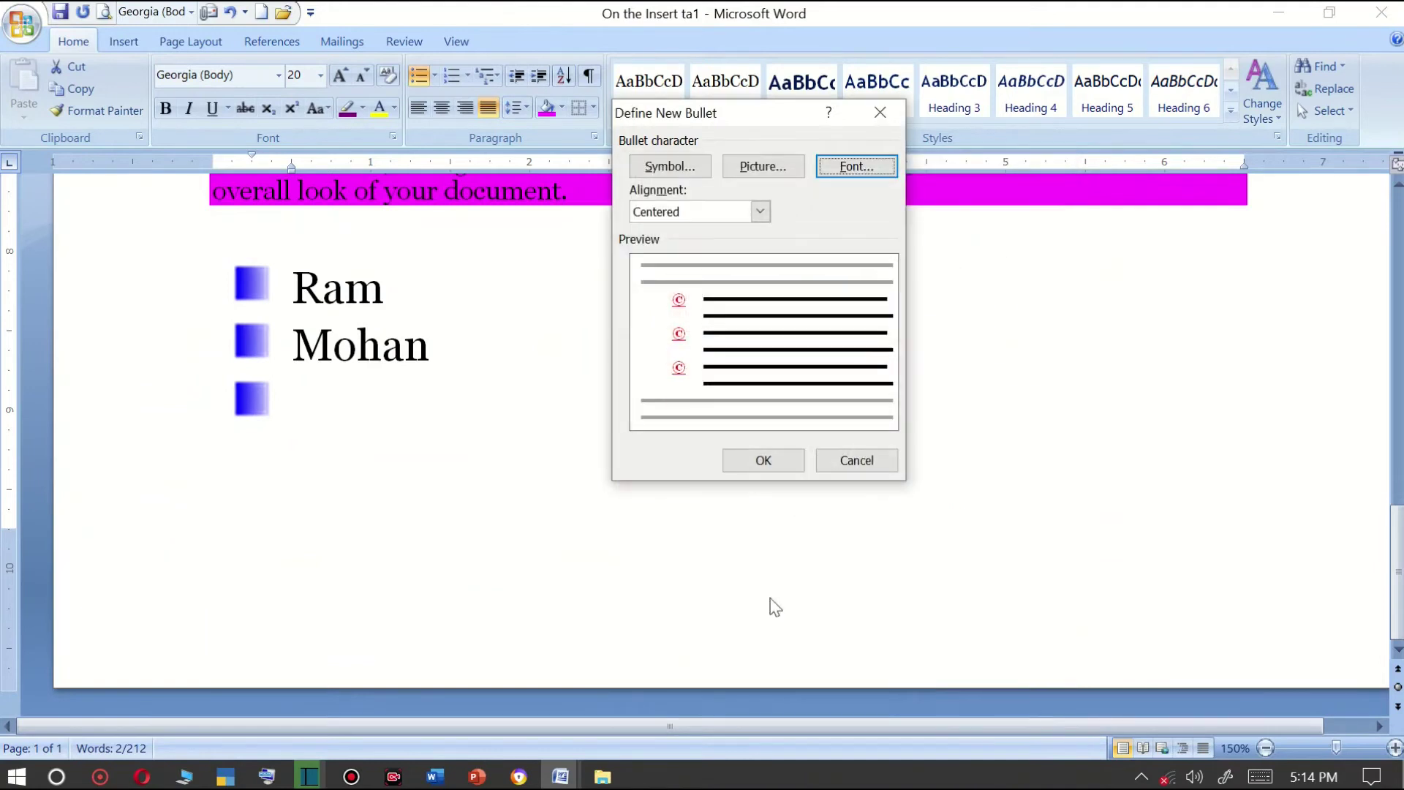
Apply the red © bullet and add Mohan and Sohan items on a new page.
click(763, 460)
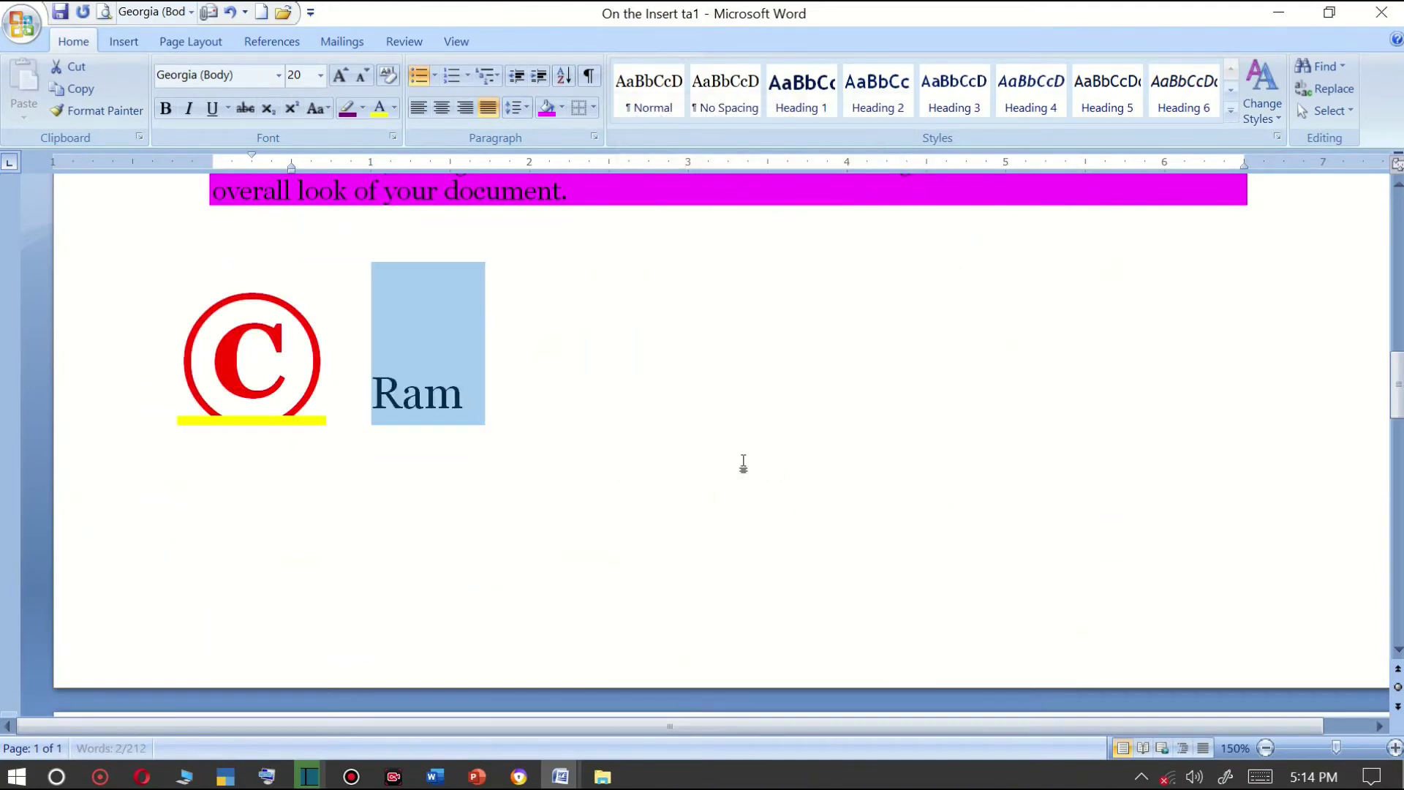
key(ctrl+Return)
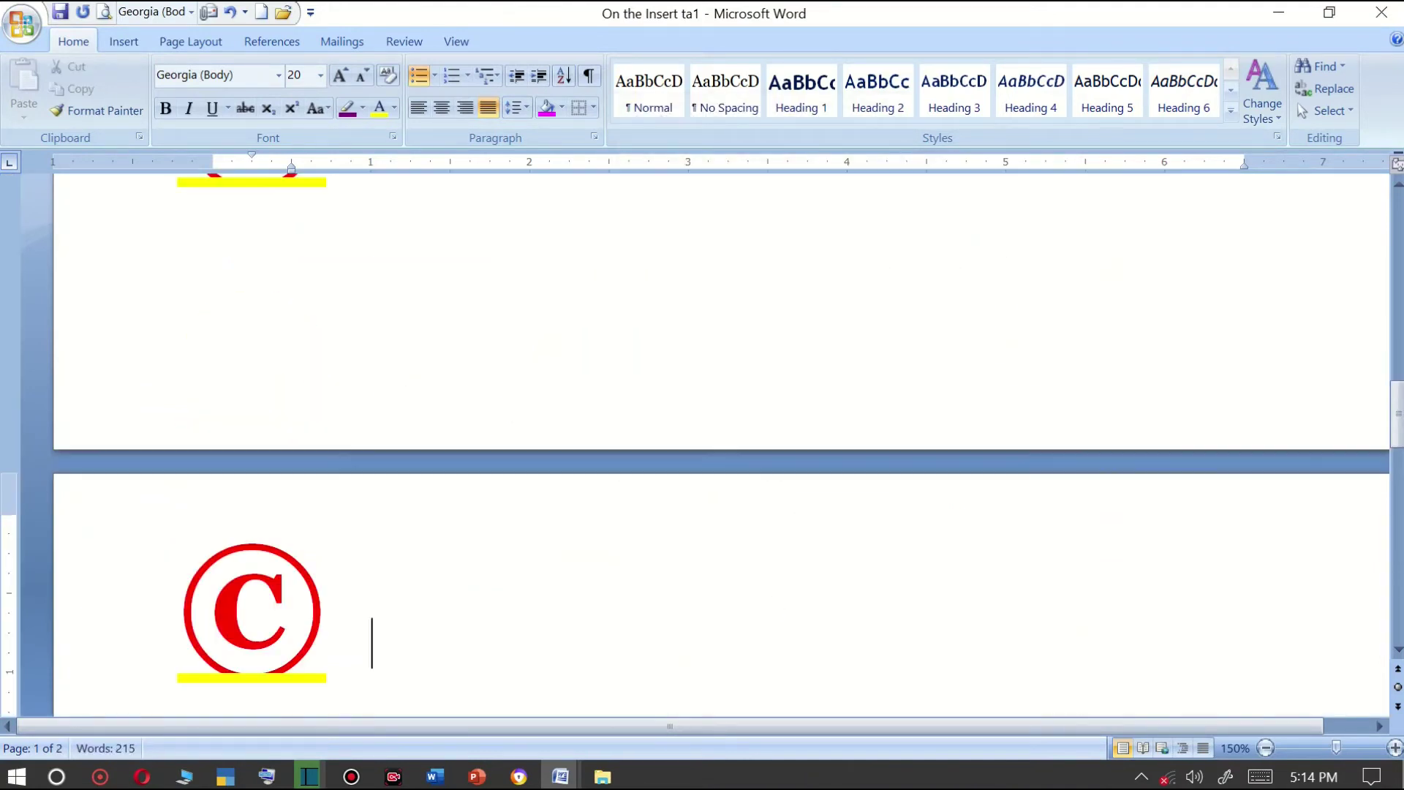
text(mohan)
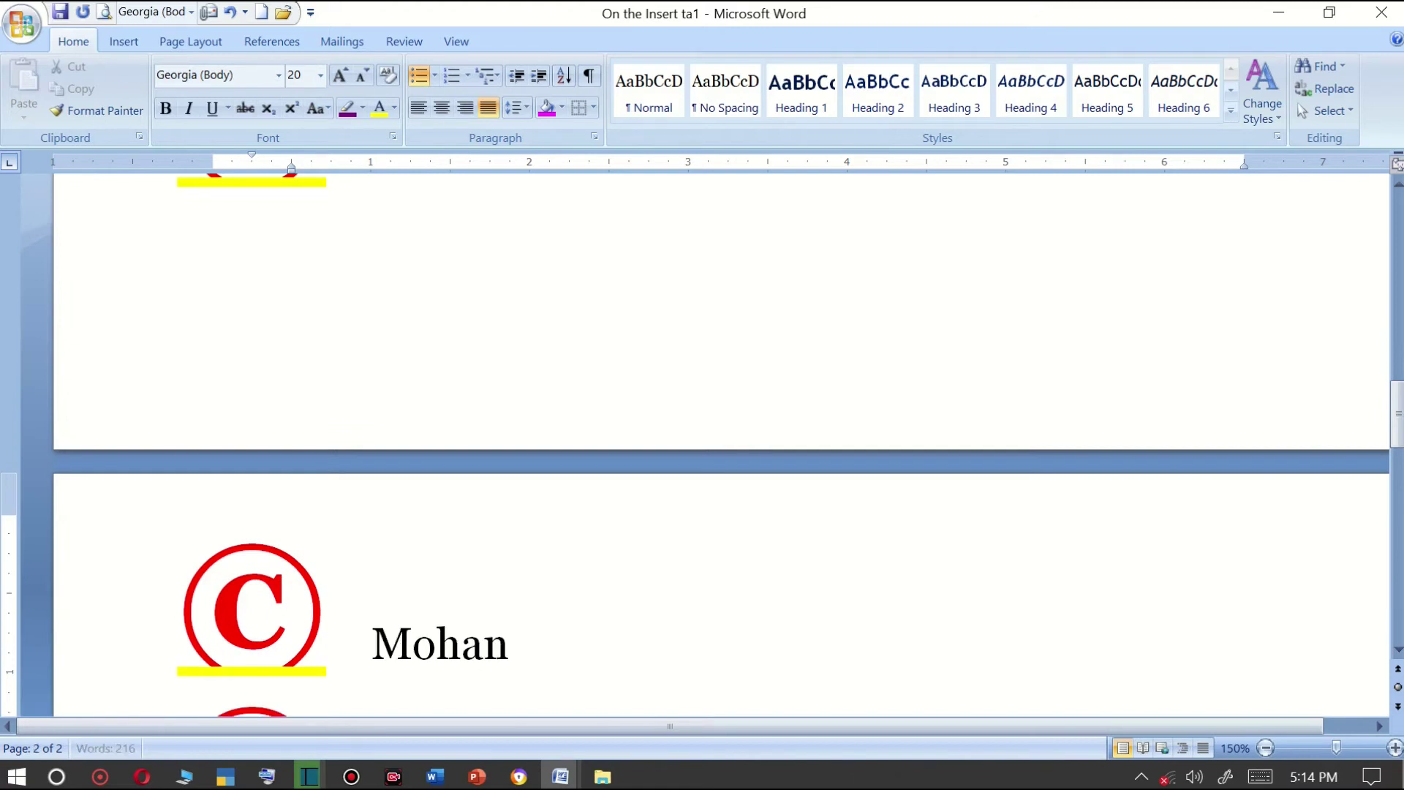
key(Return)
text(soha)
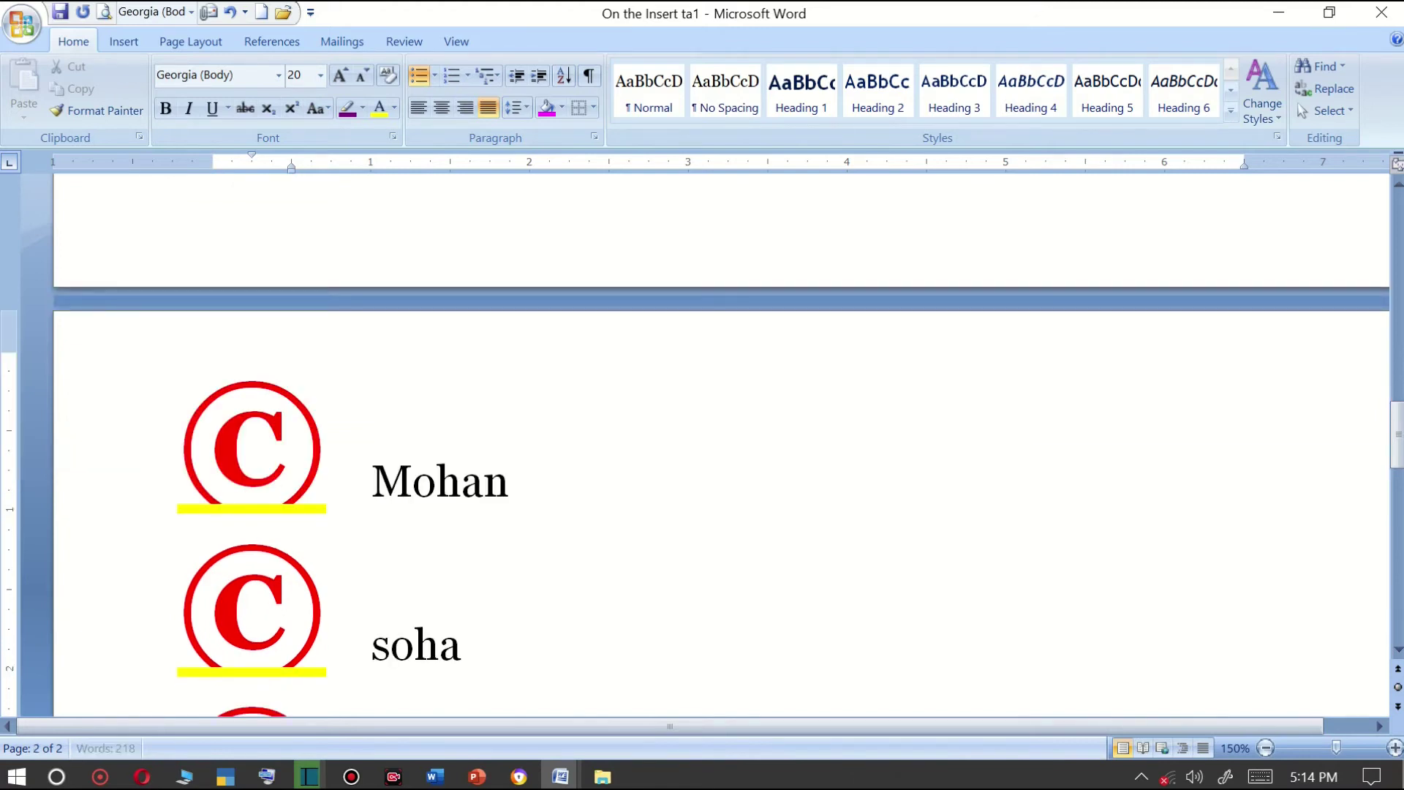
text(n)
key(Return)
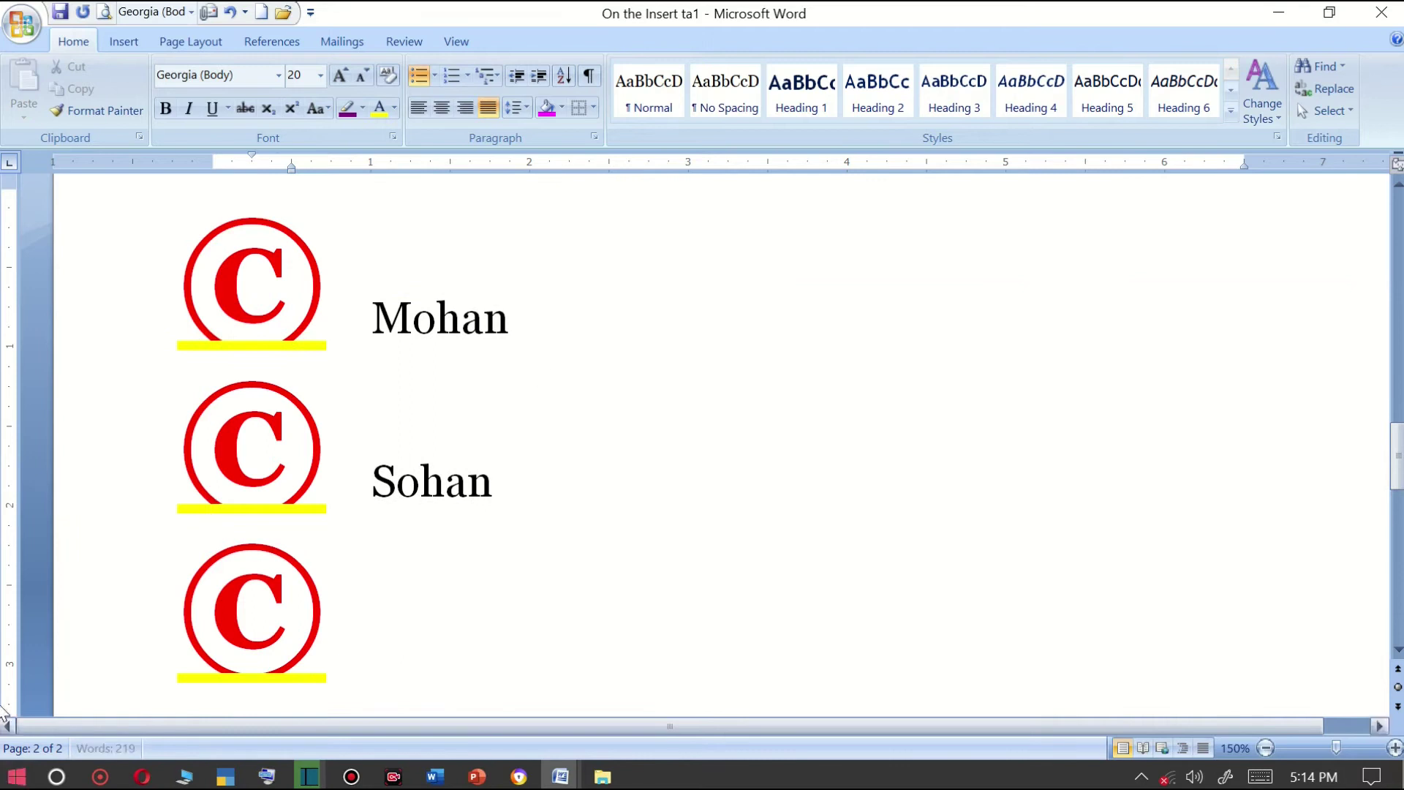
Delete the Ram line so Mohan moves up in the list.
click(435, 76)
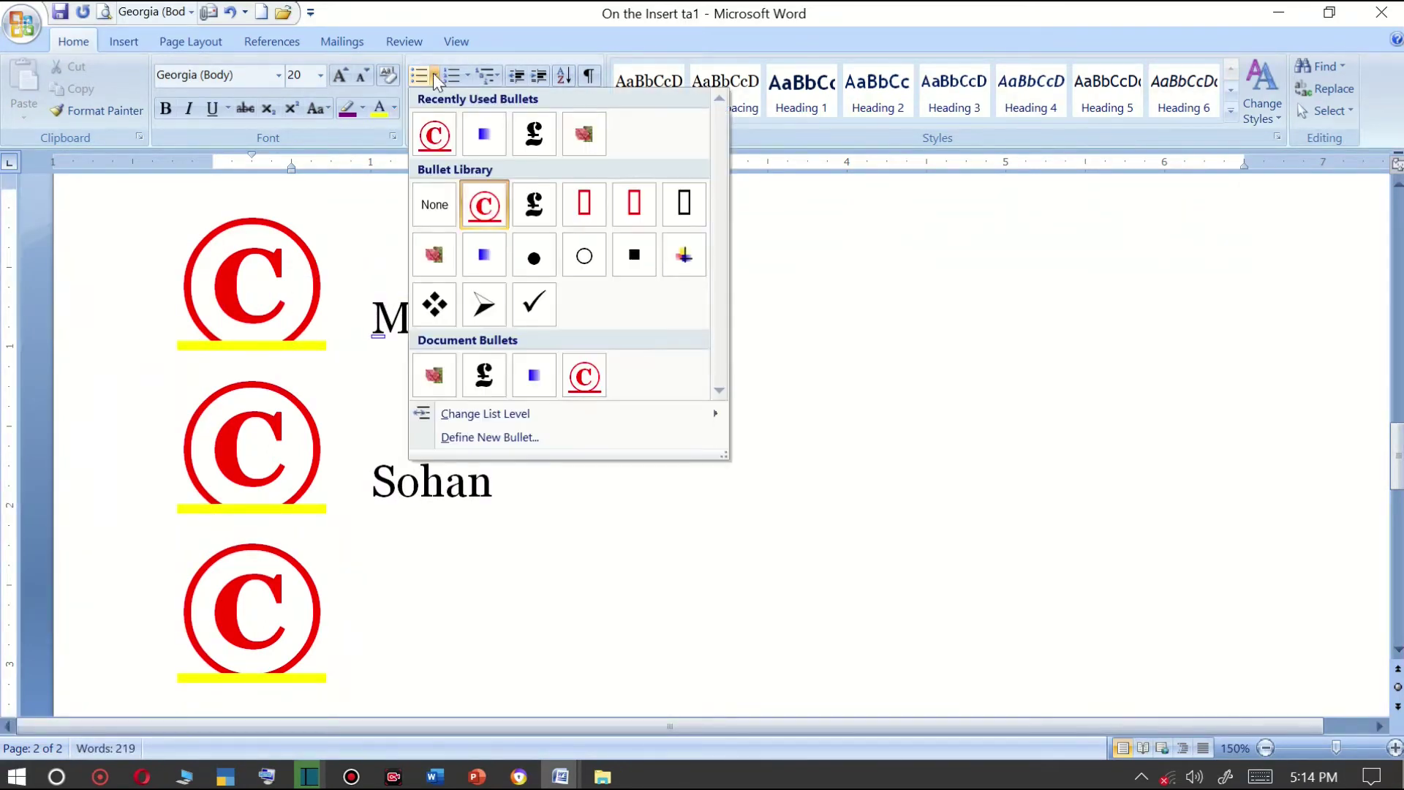
key(Escape)
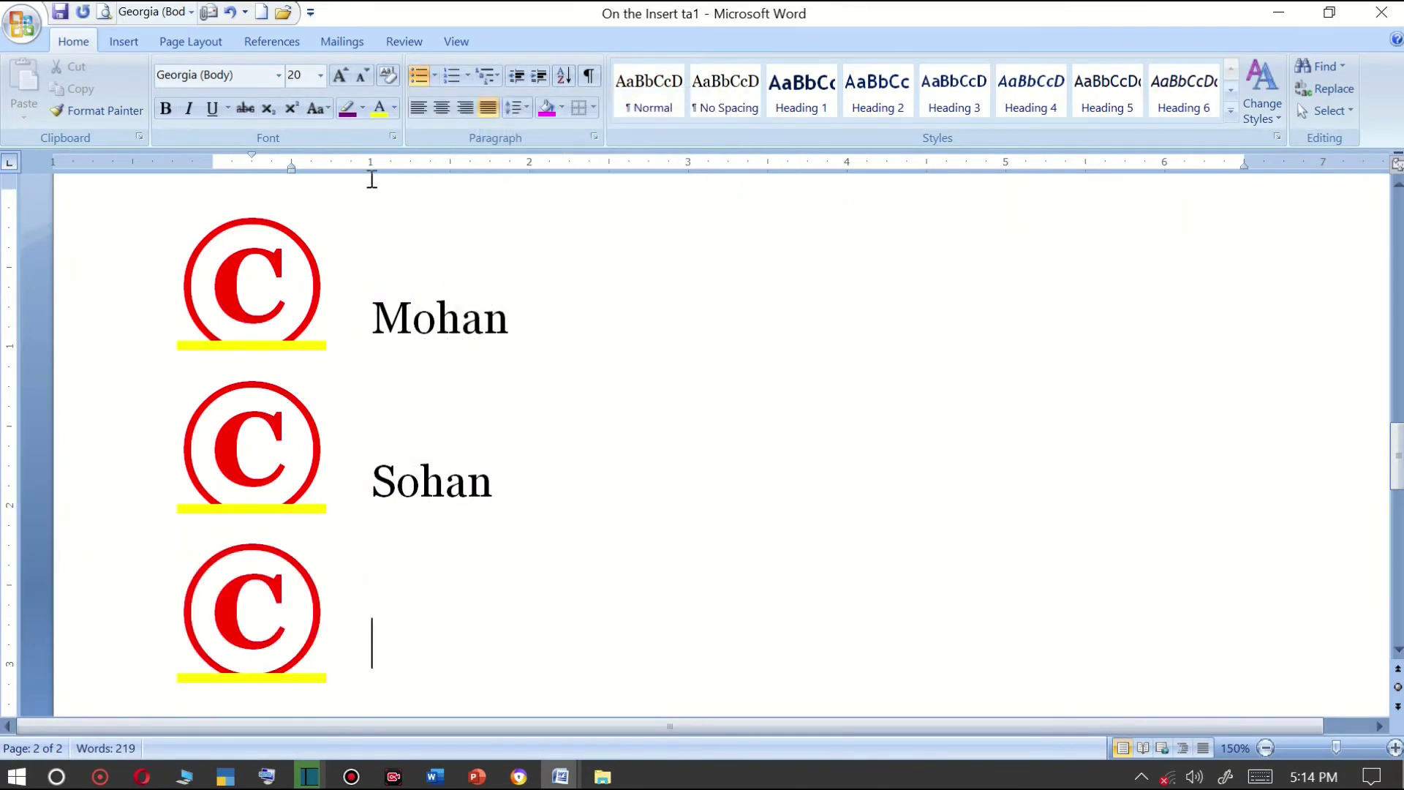
click(437, 78)
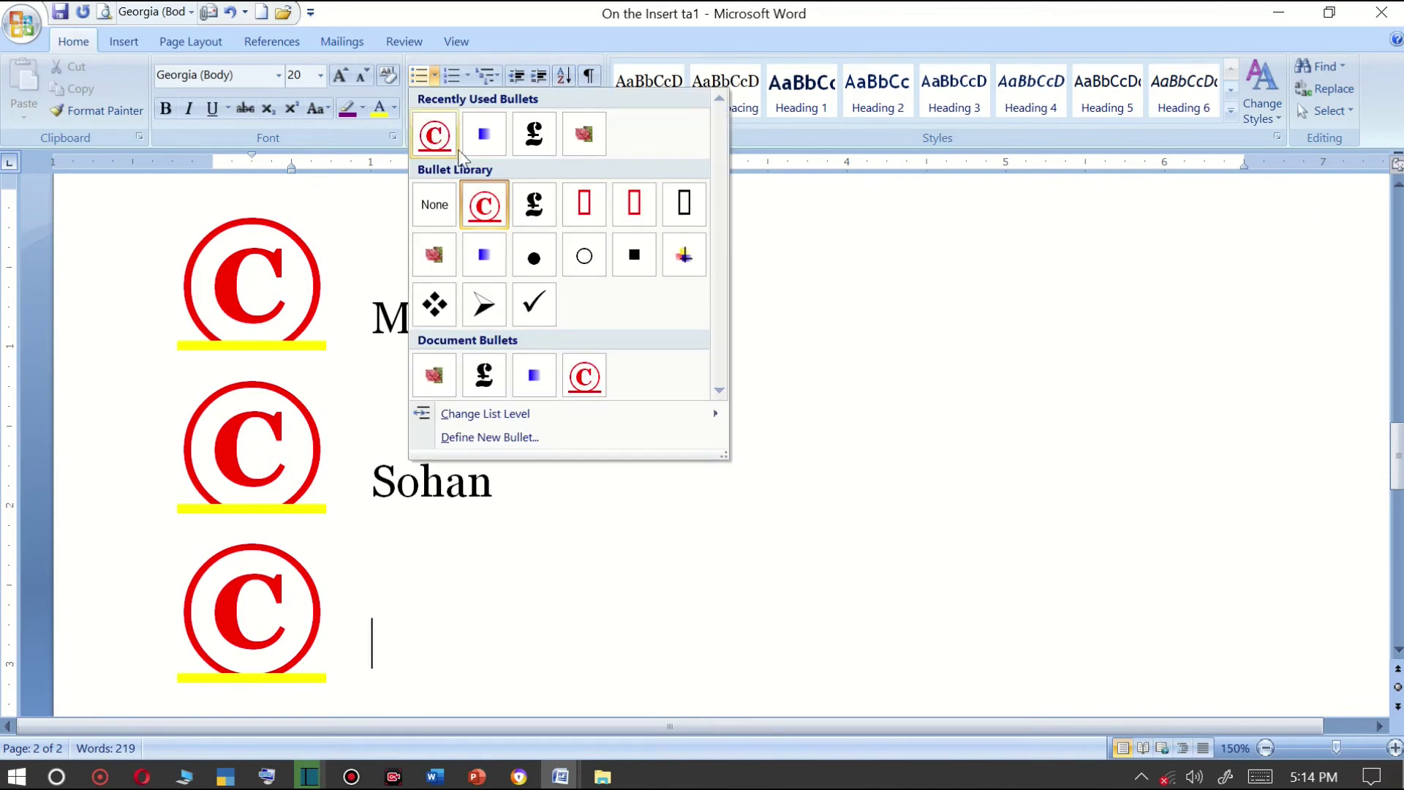
drag(407, 643, 251, 345)
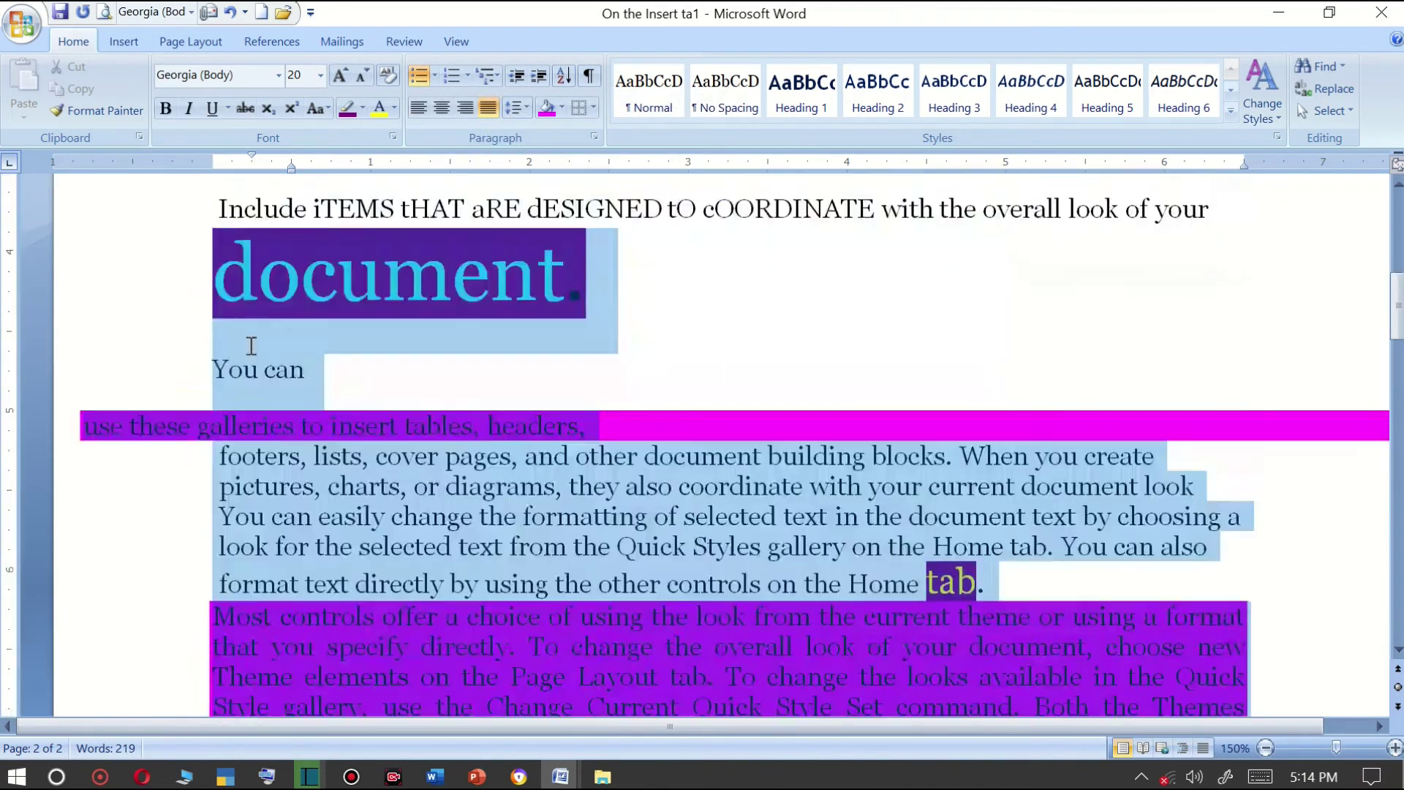
click(251, 345)
scroll(248, 439, down, 5)
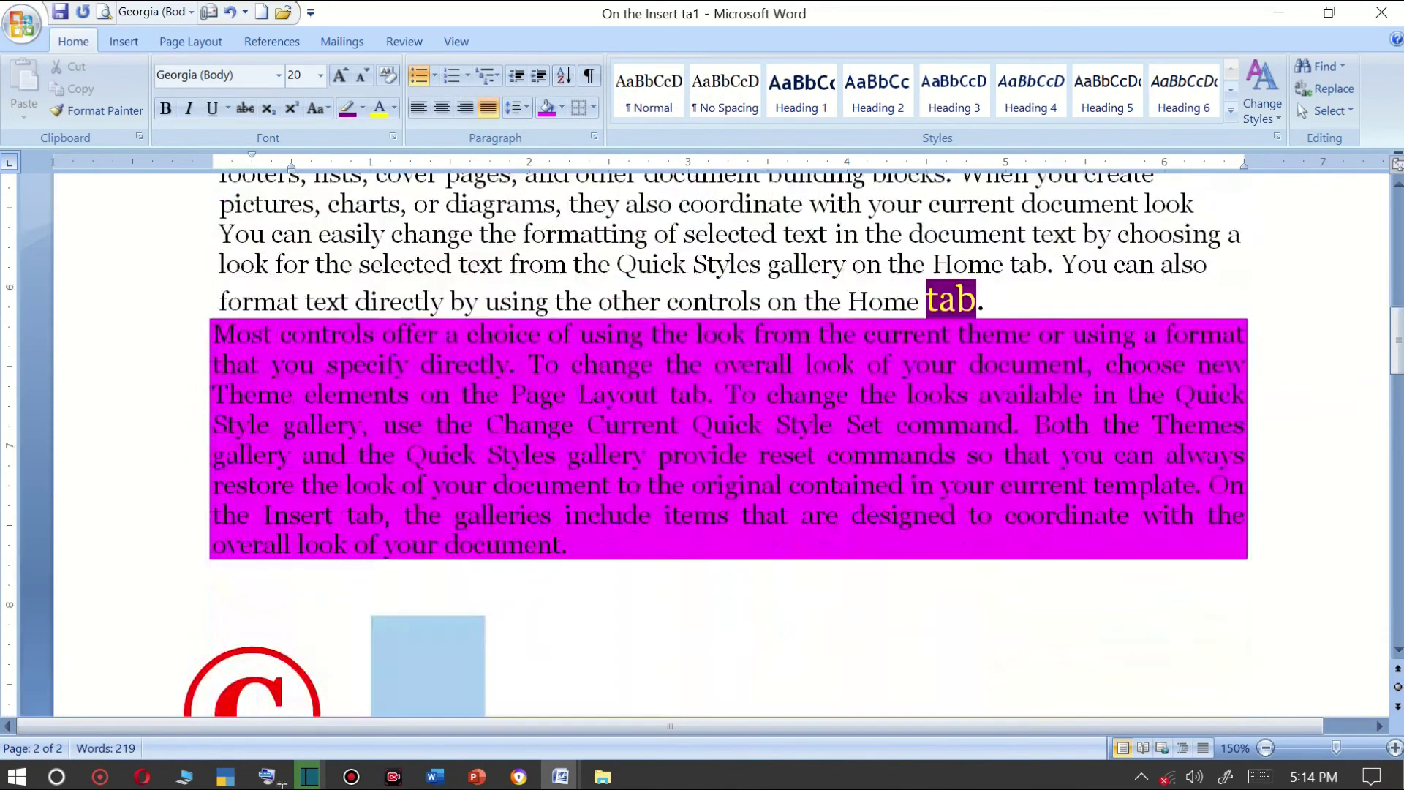
scroll(248, 526, down, 5)
key(Delete)
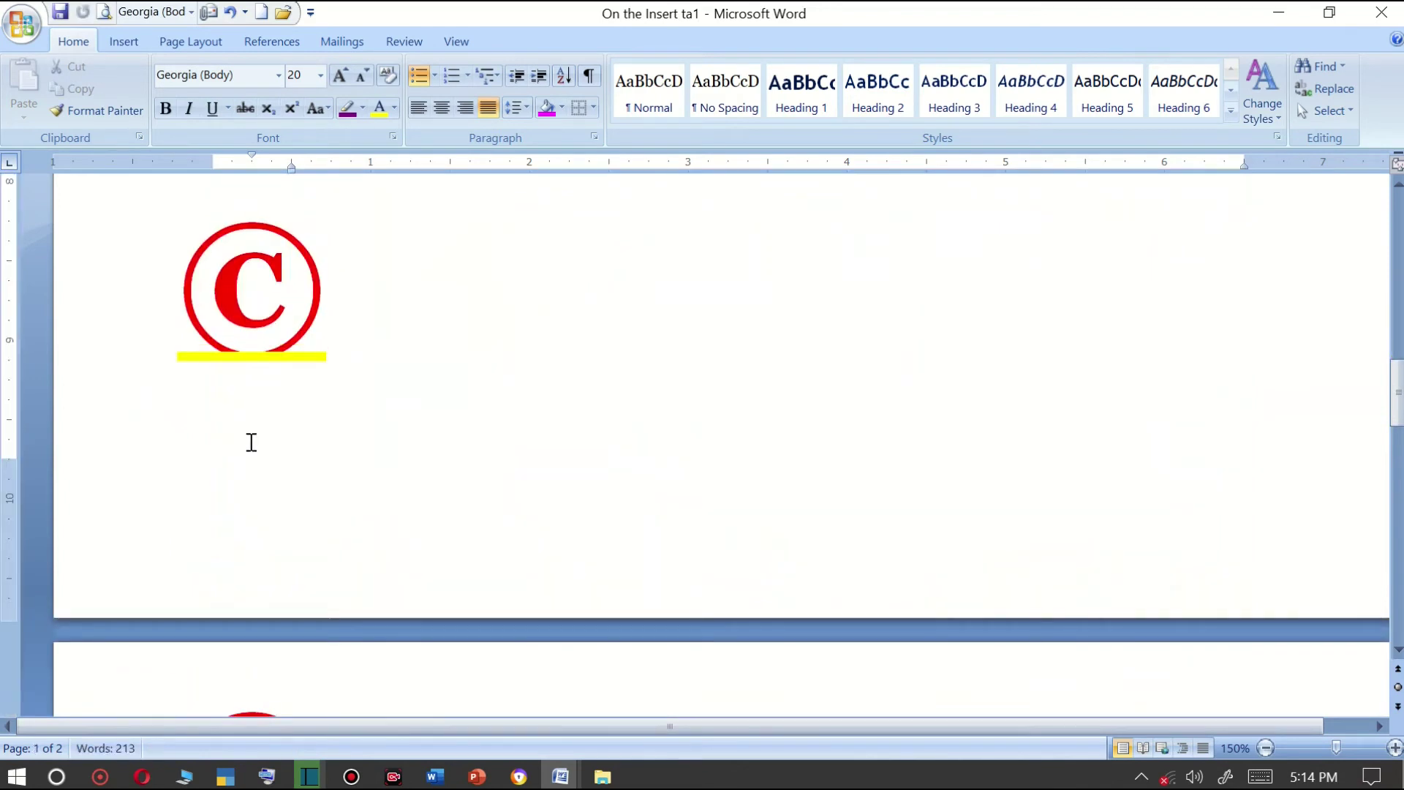
key(BackSpace)
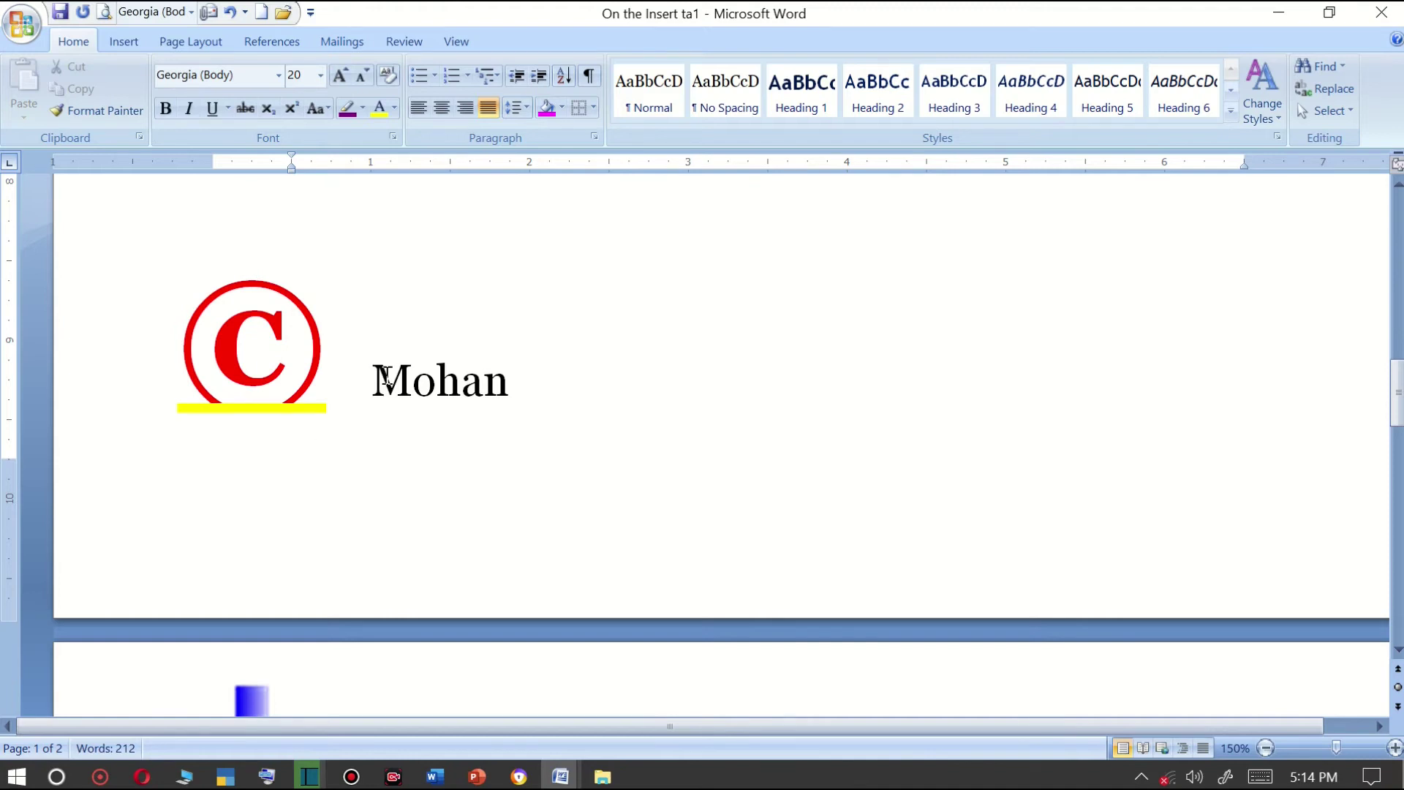
Remove the bullets from Mohan and from the empty line below it.
key(BackSpace)
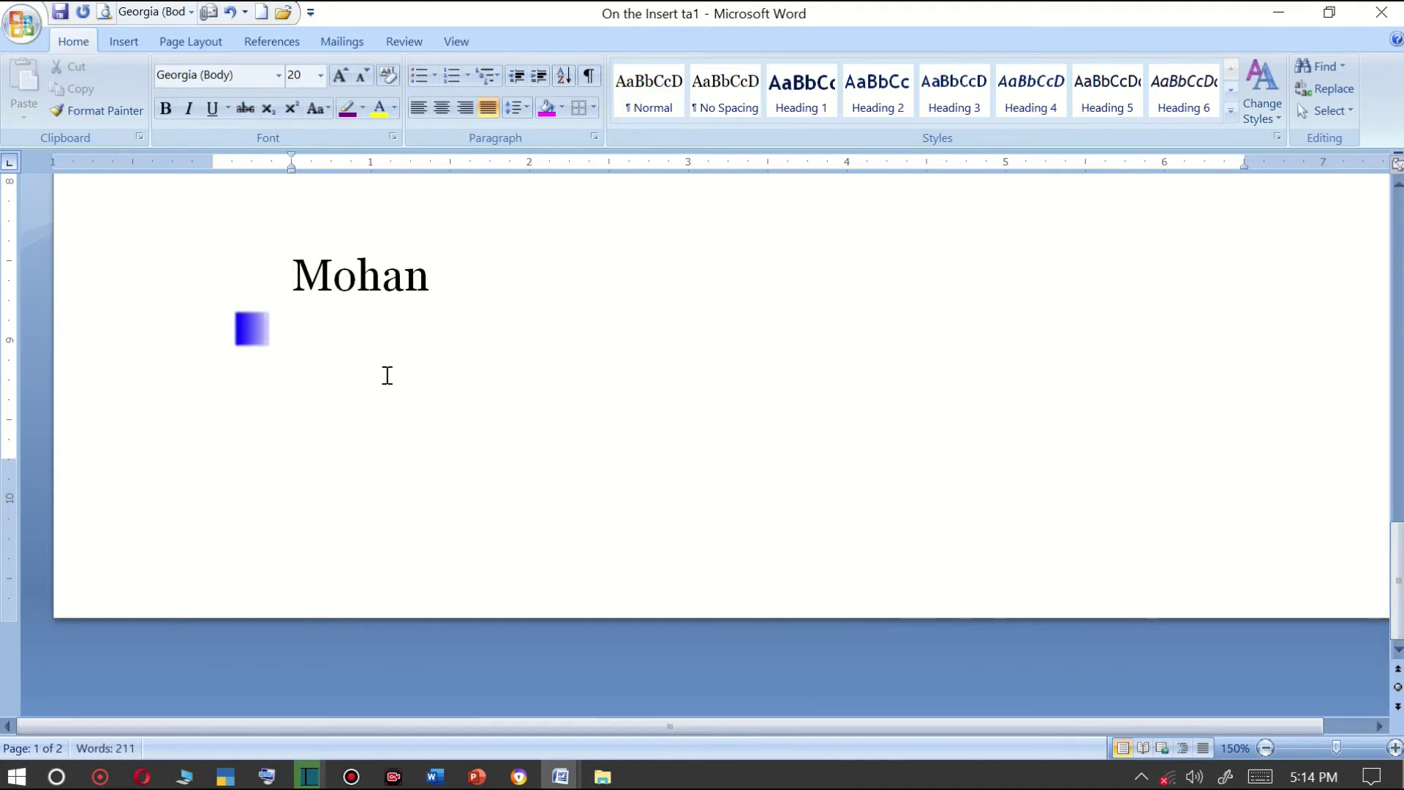
click(356, 370)
key(BackSpace)
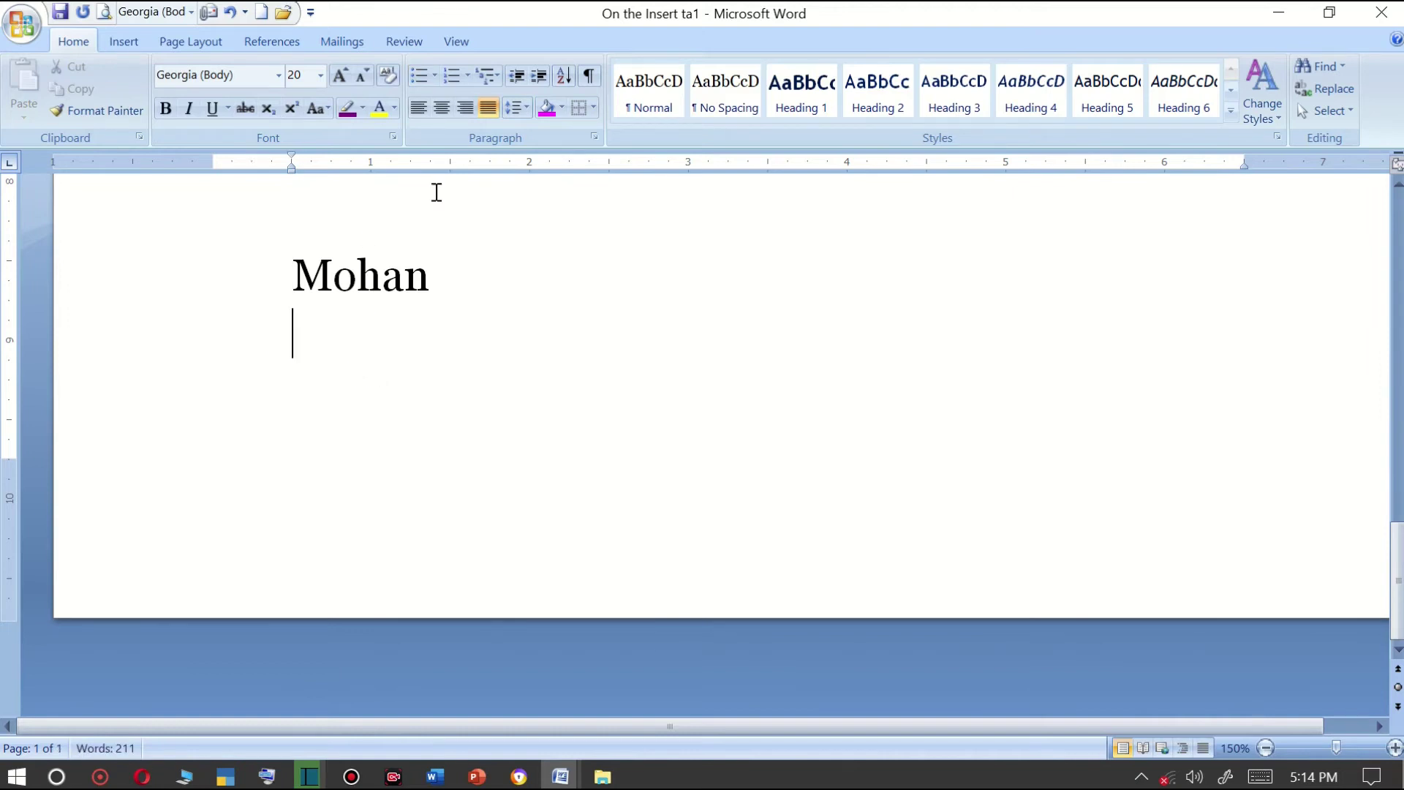
Look through the Numbering and Bullets galleries without applying any format.
click(467, 76)
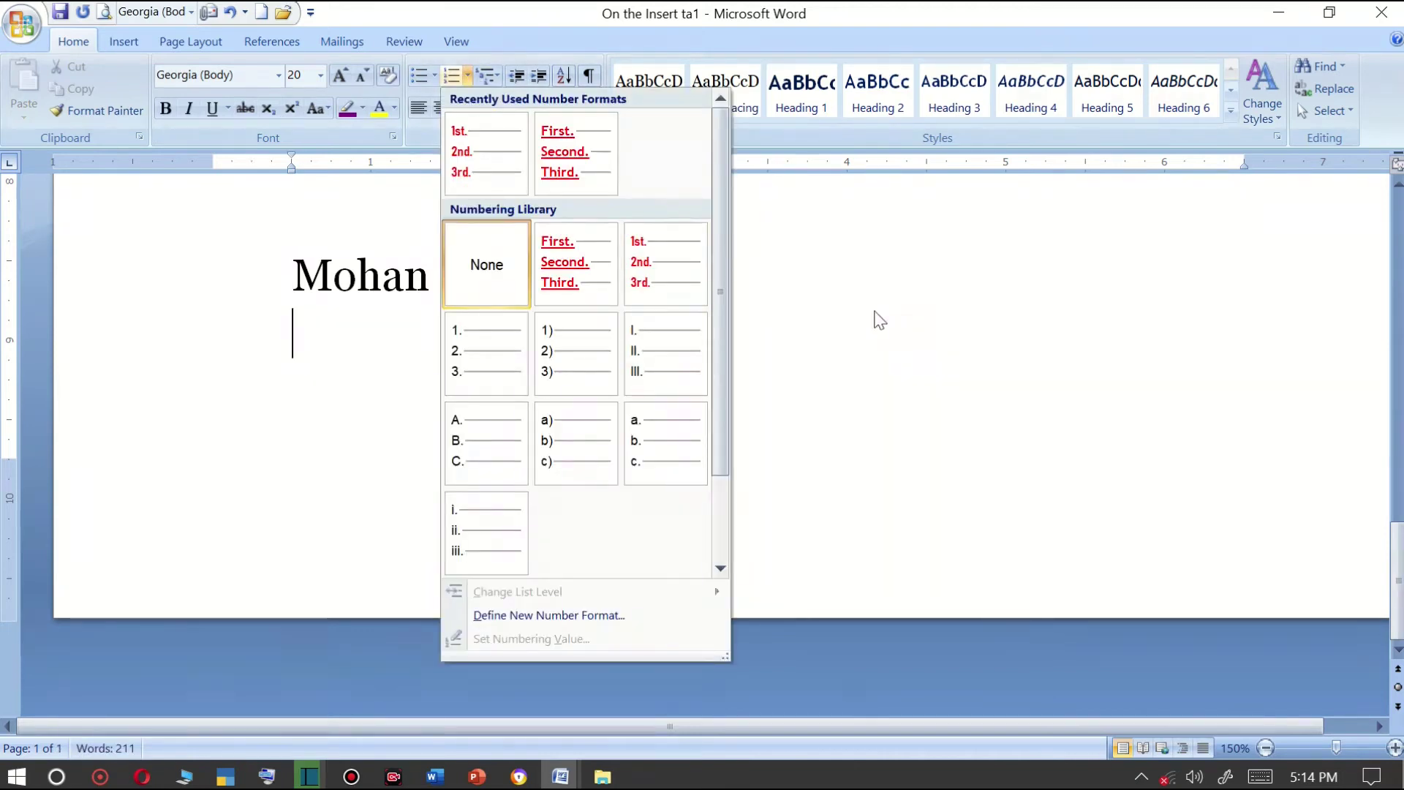
scroll(874, 317, up, 3)
click(927, 591)
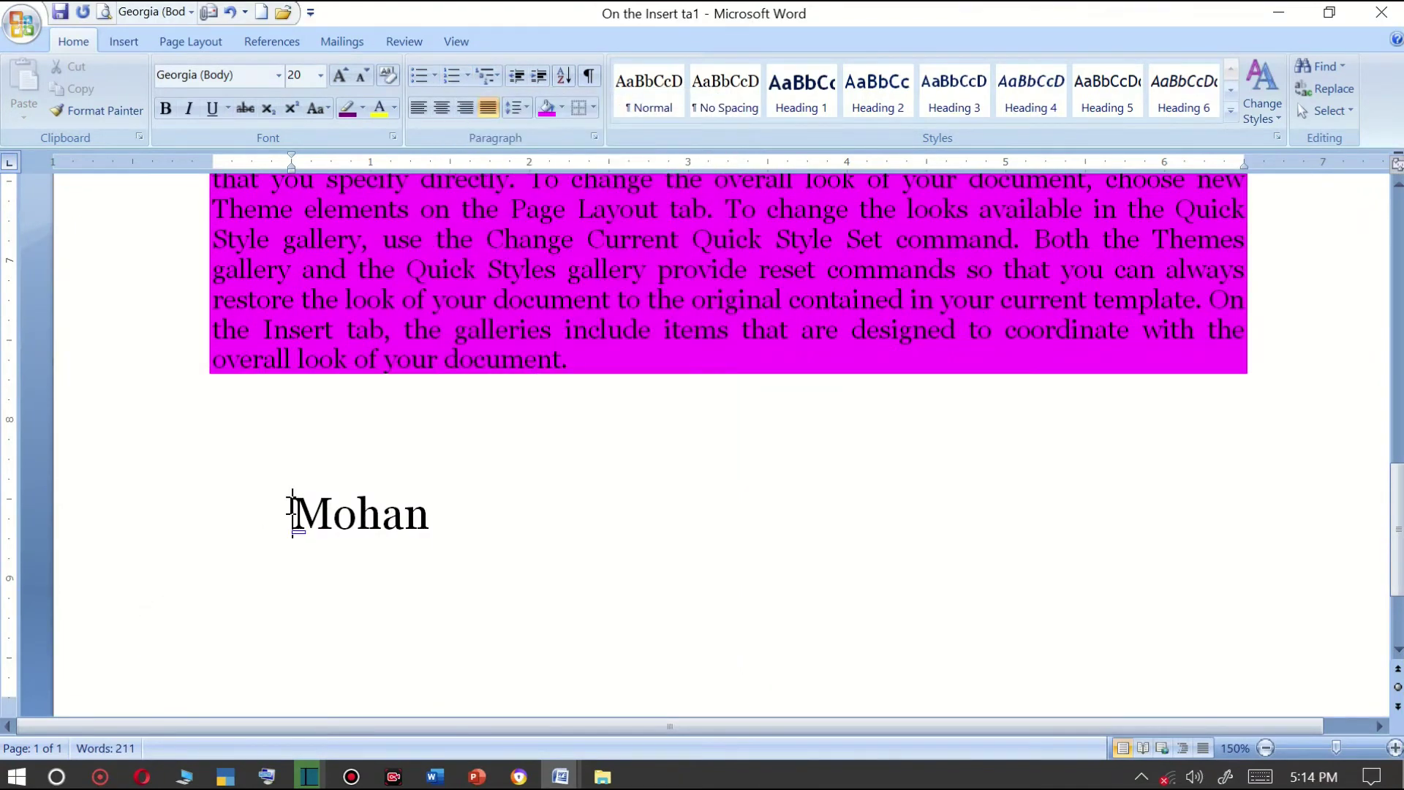
scroll(290, 504, down, 2)
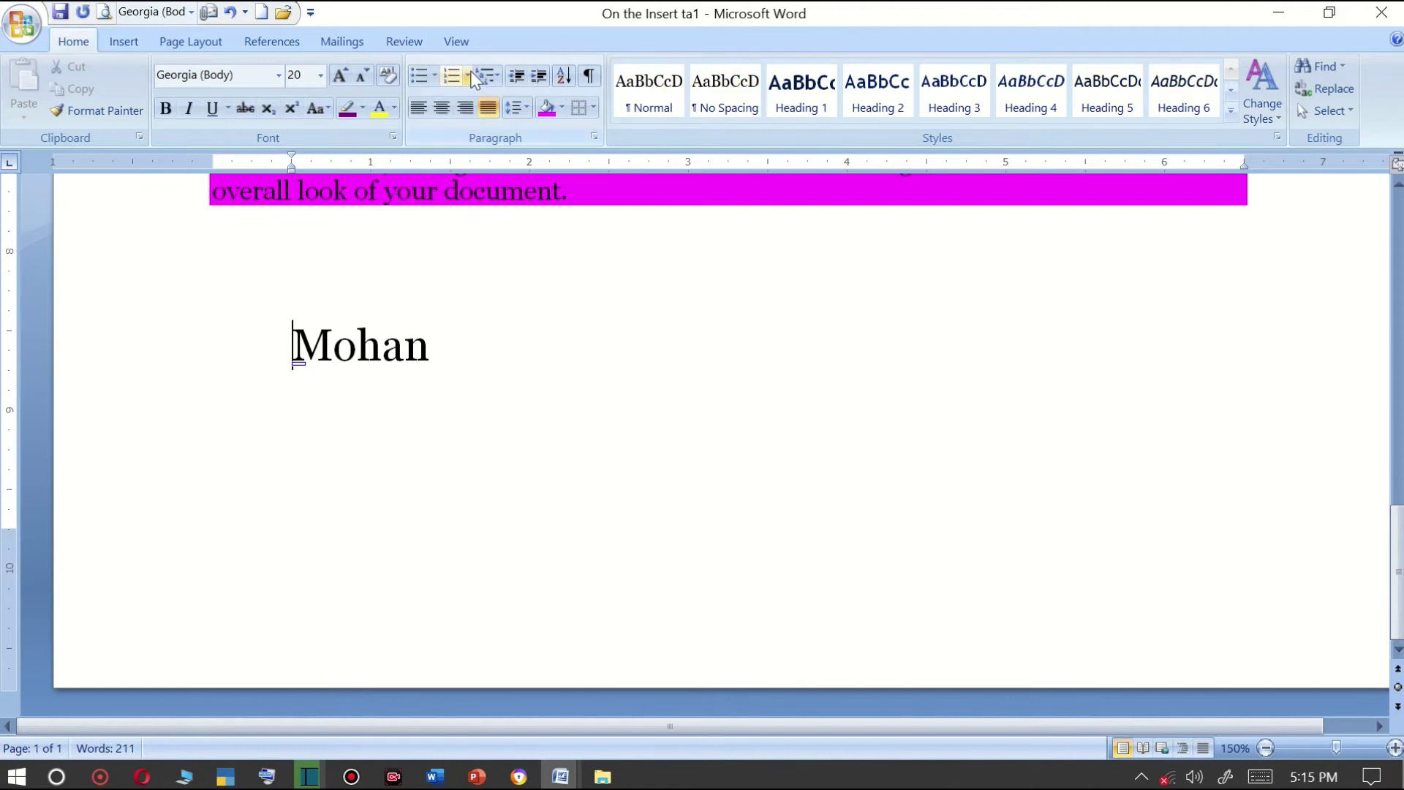
click(435, 76)
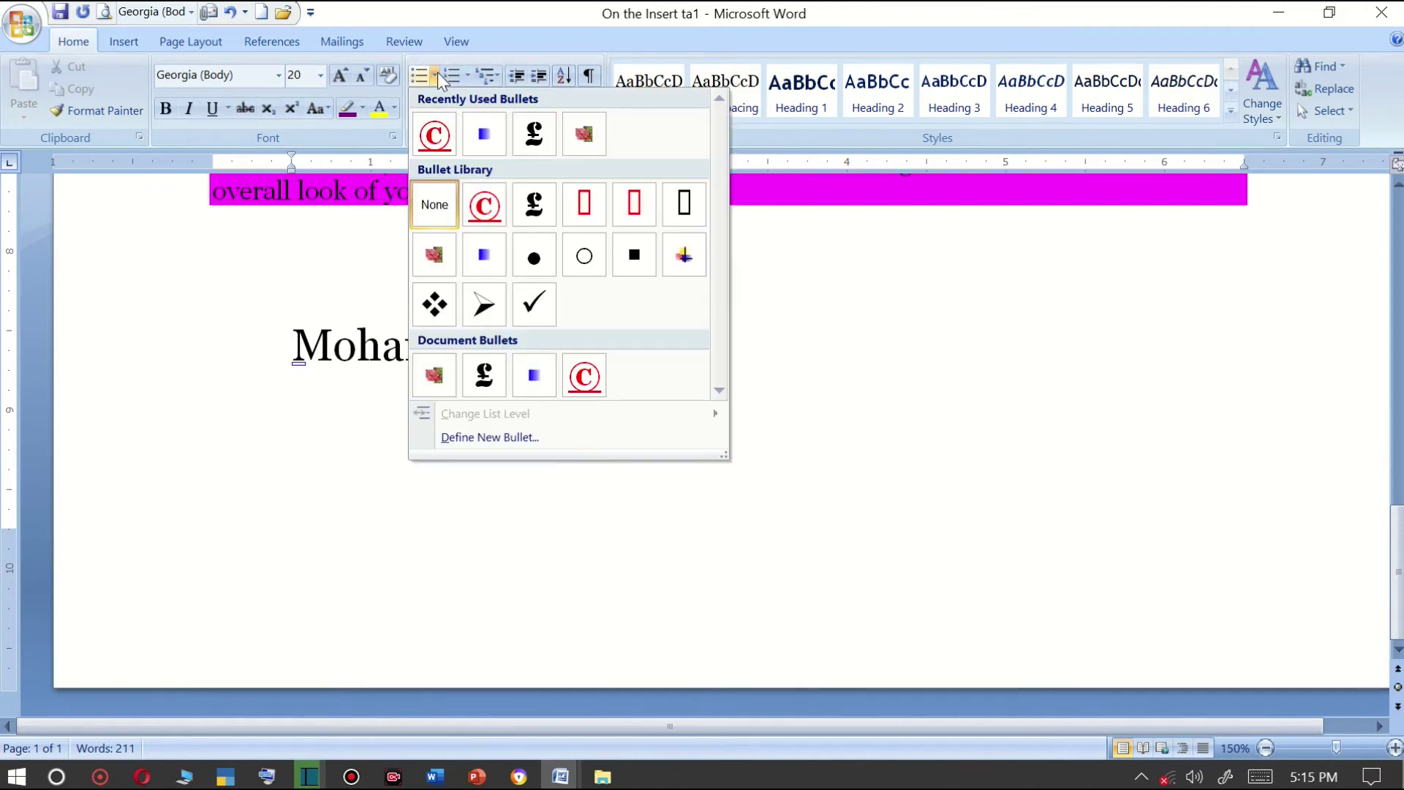
click(276, 325)
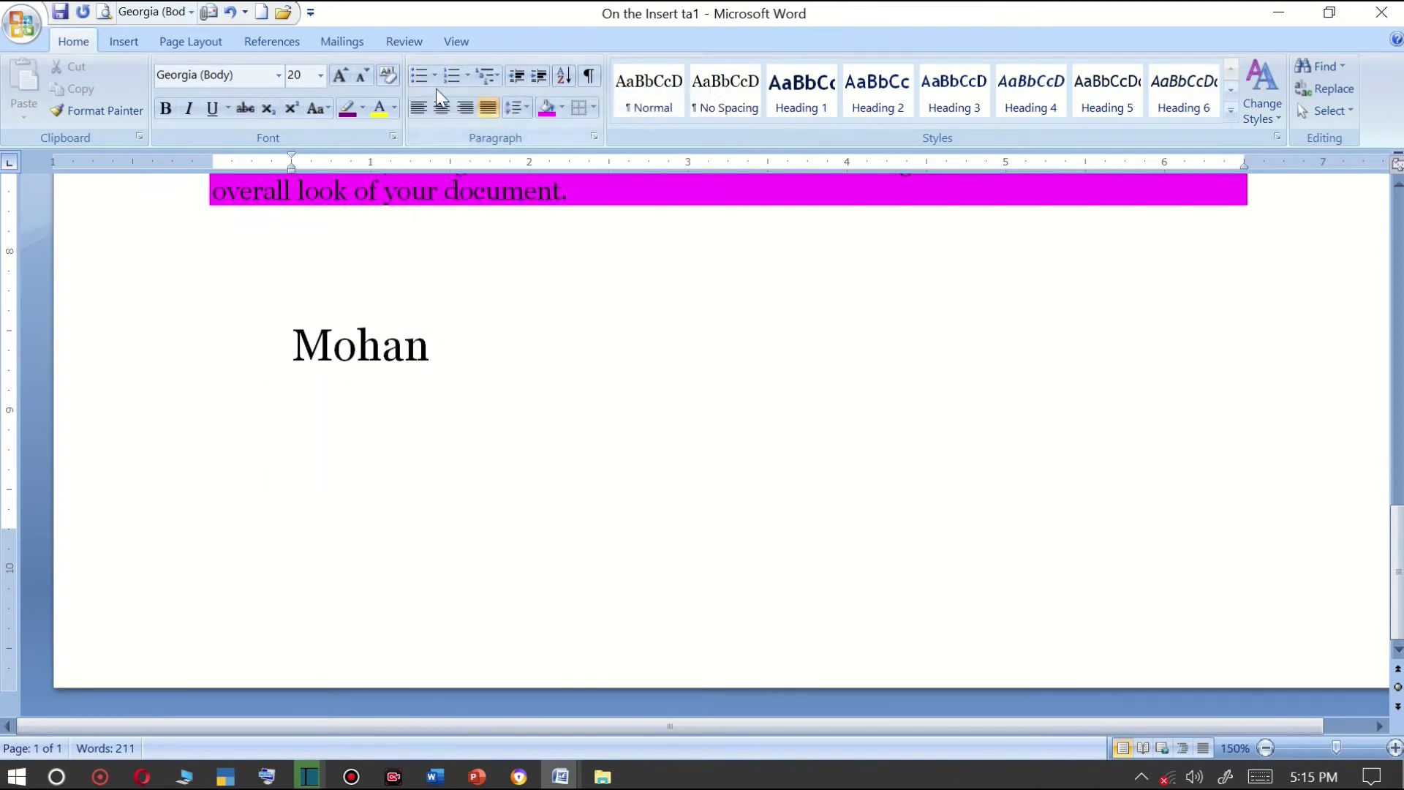
Number Mohan in the 1) 2) 3) list style.
click(466, 75)
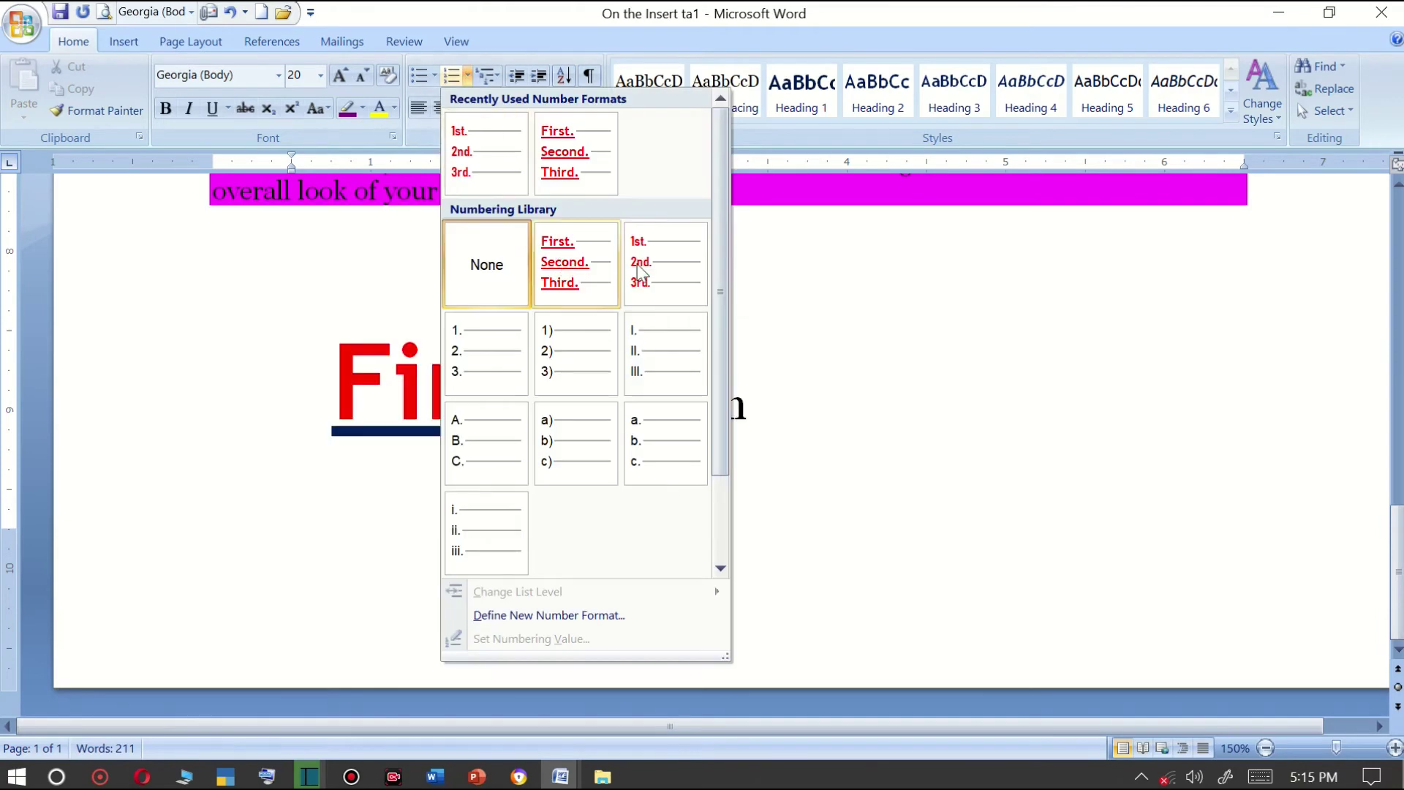
click(578, 369)
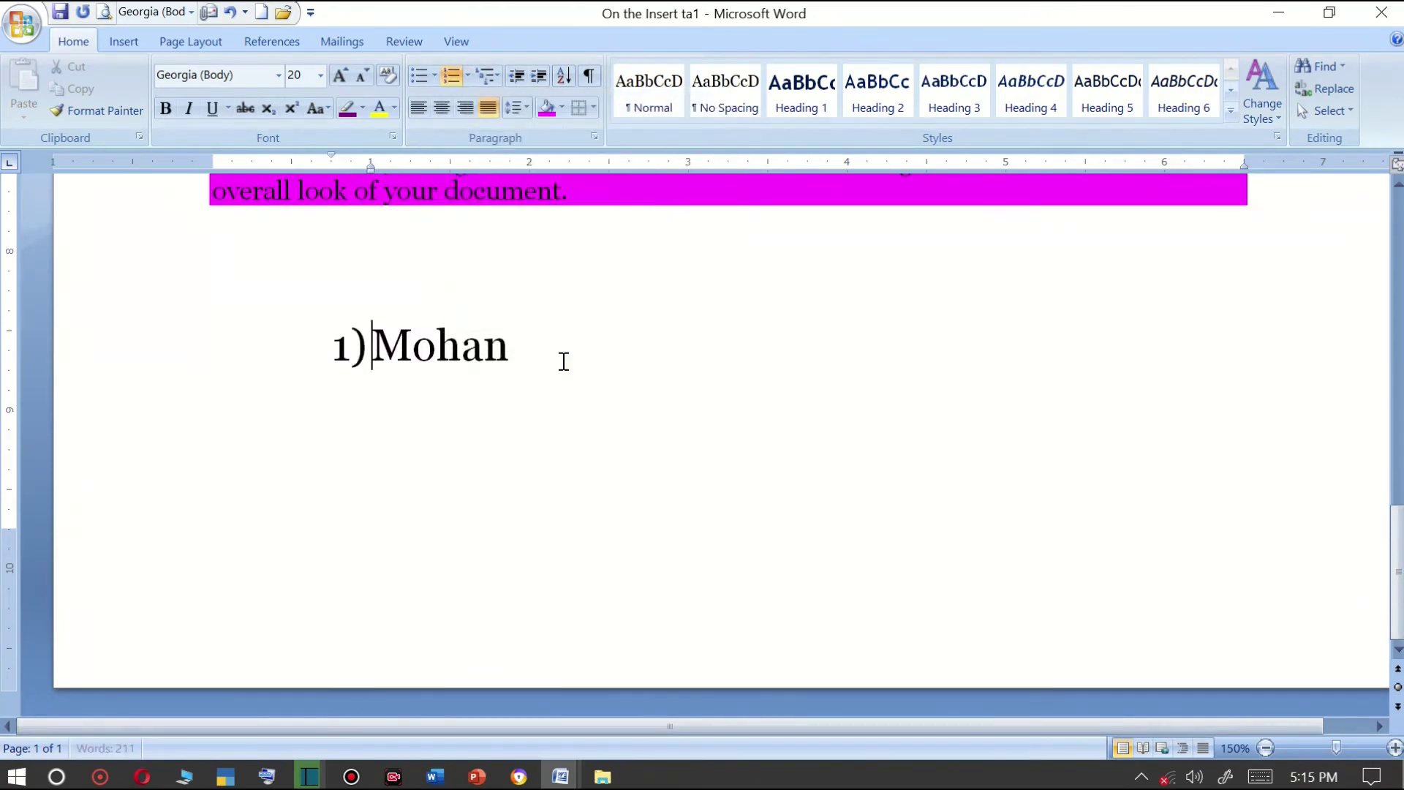
click(467, 75)
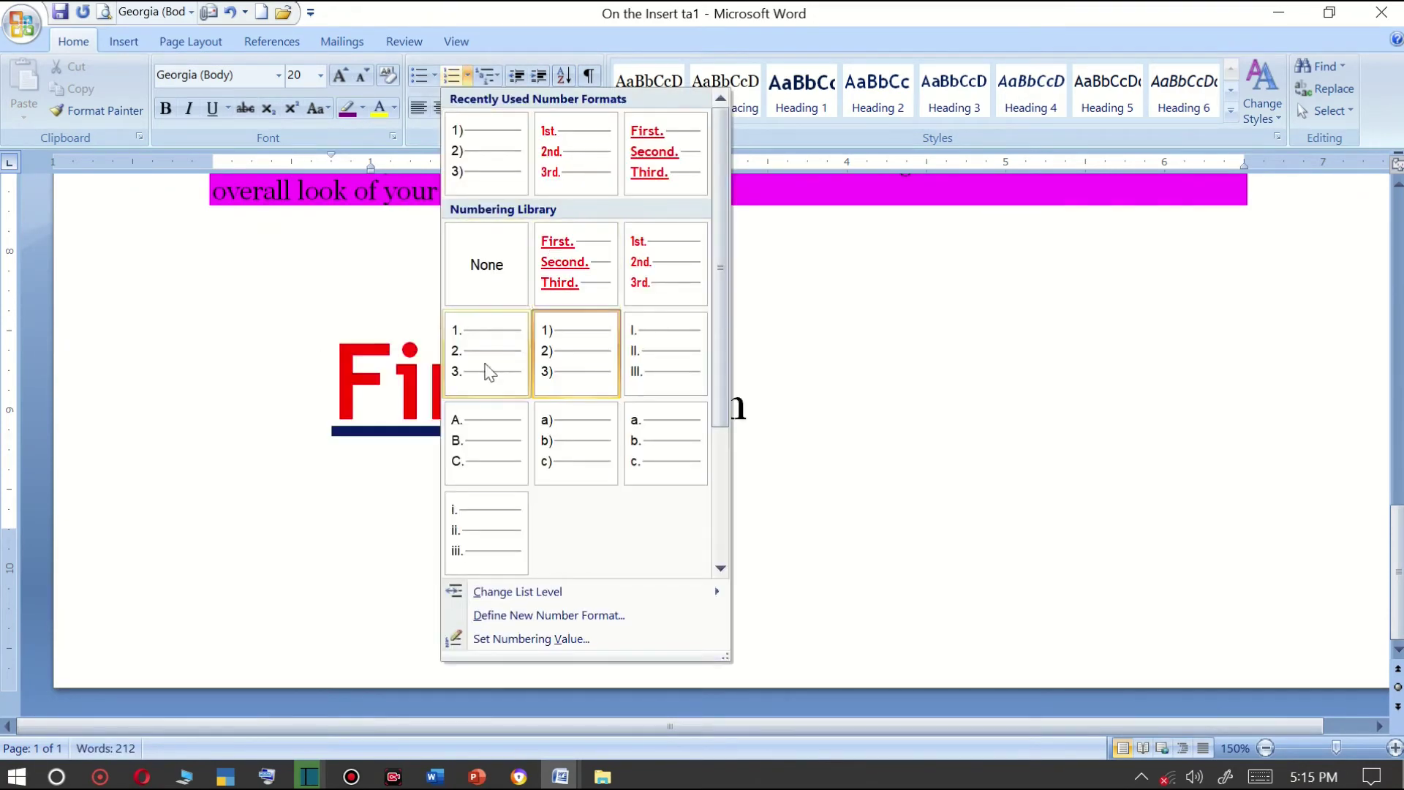
click(496, 395)
Add Rohan and Sohan as items 2) and 3), leaving an empty item 4).
click(506, 348)
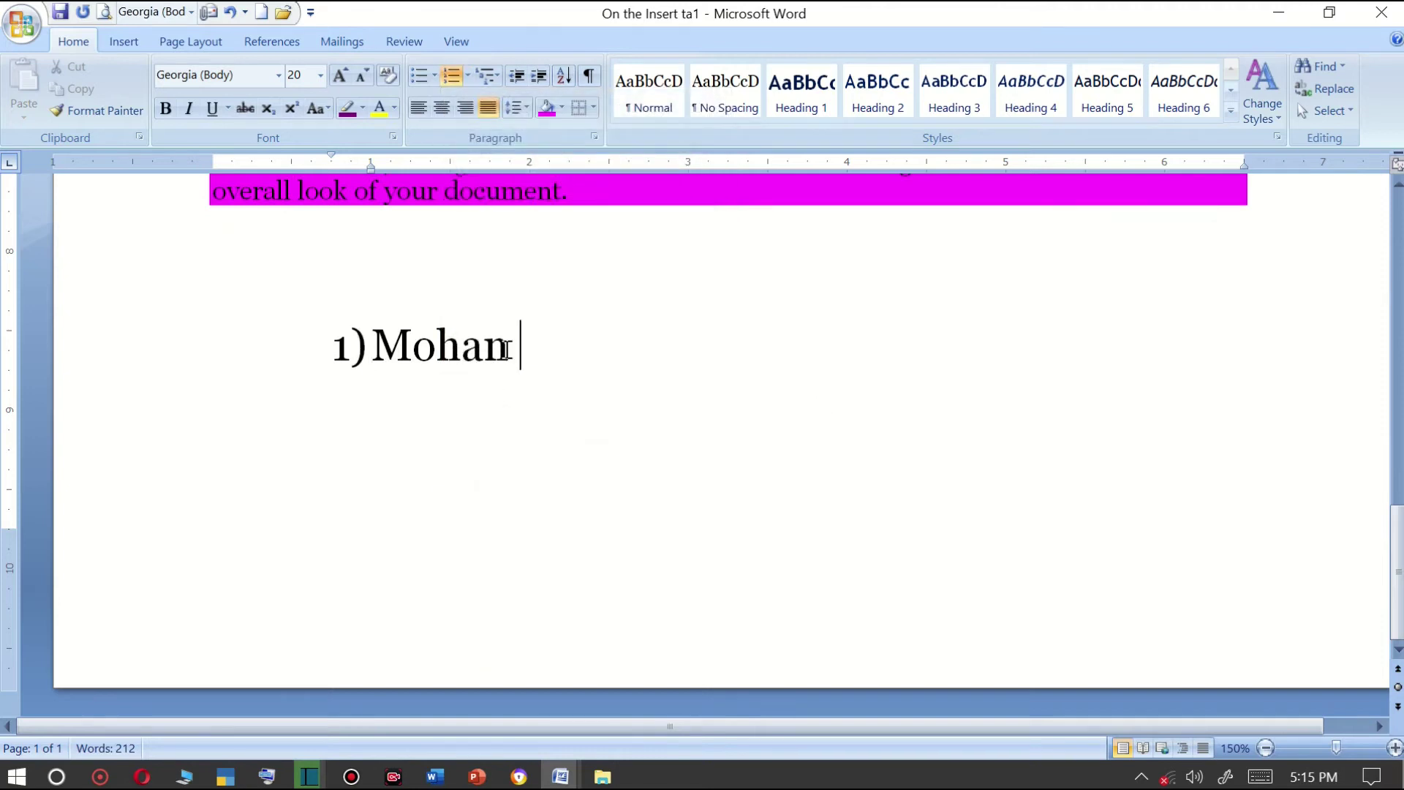
key(Return)
text(rohan)
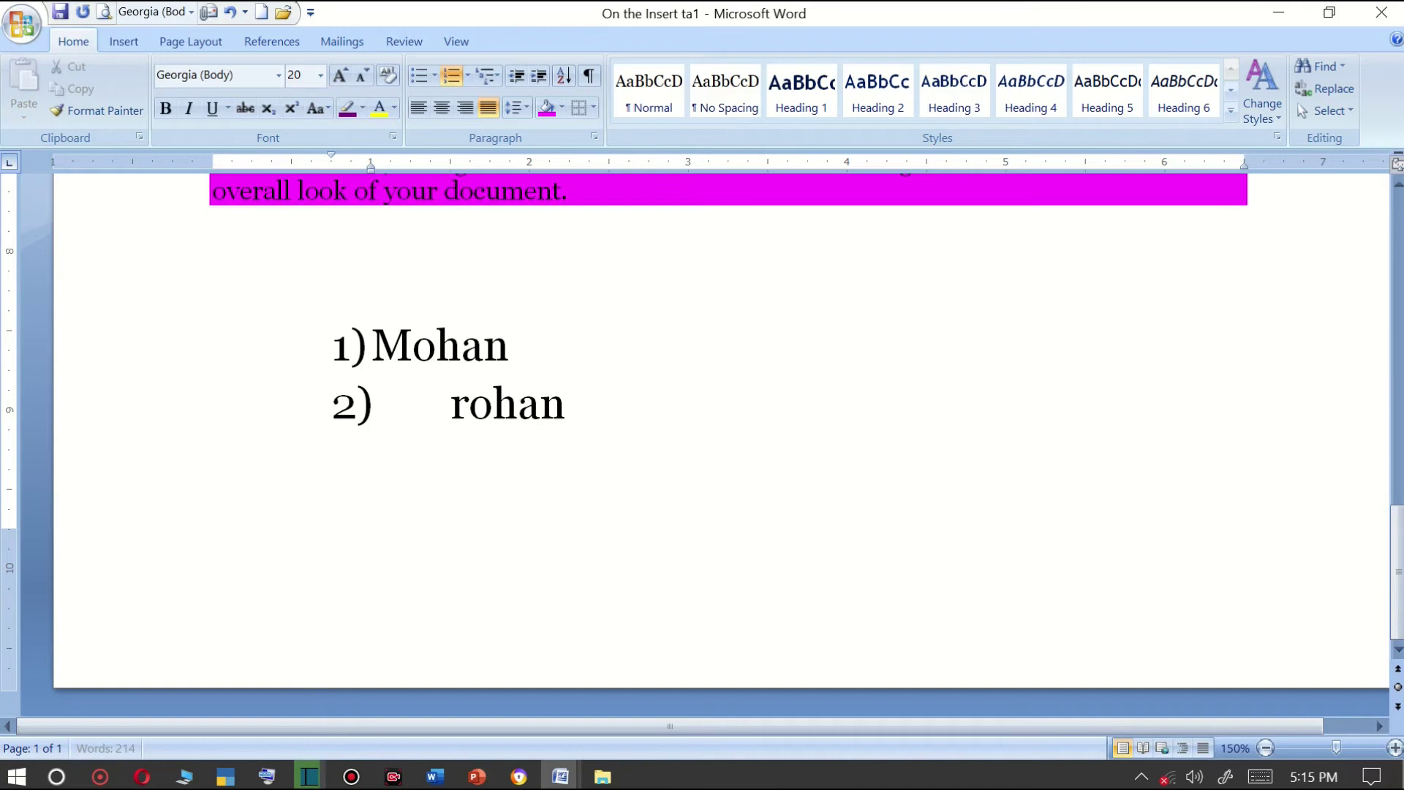
key(Return)
text(sohan)
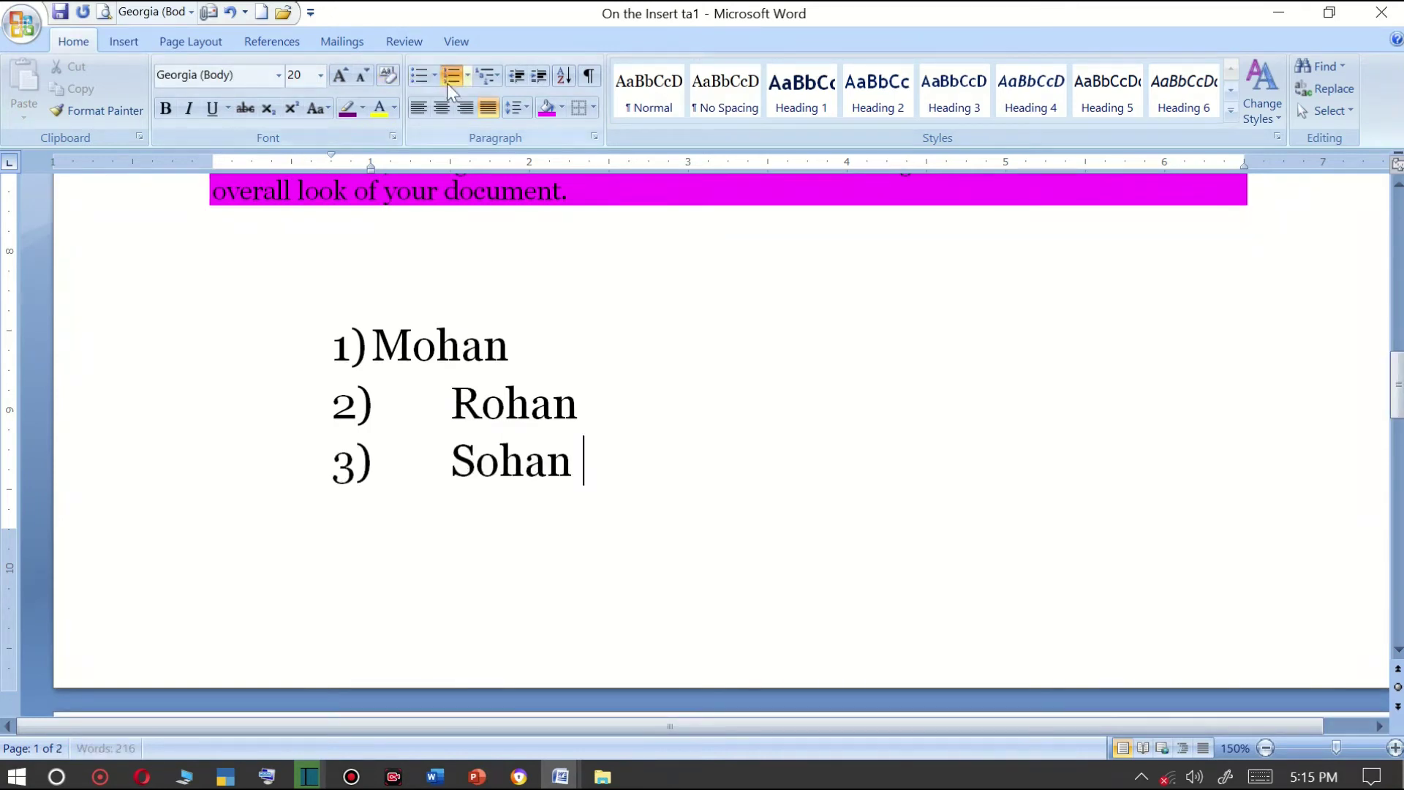
key(Return)
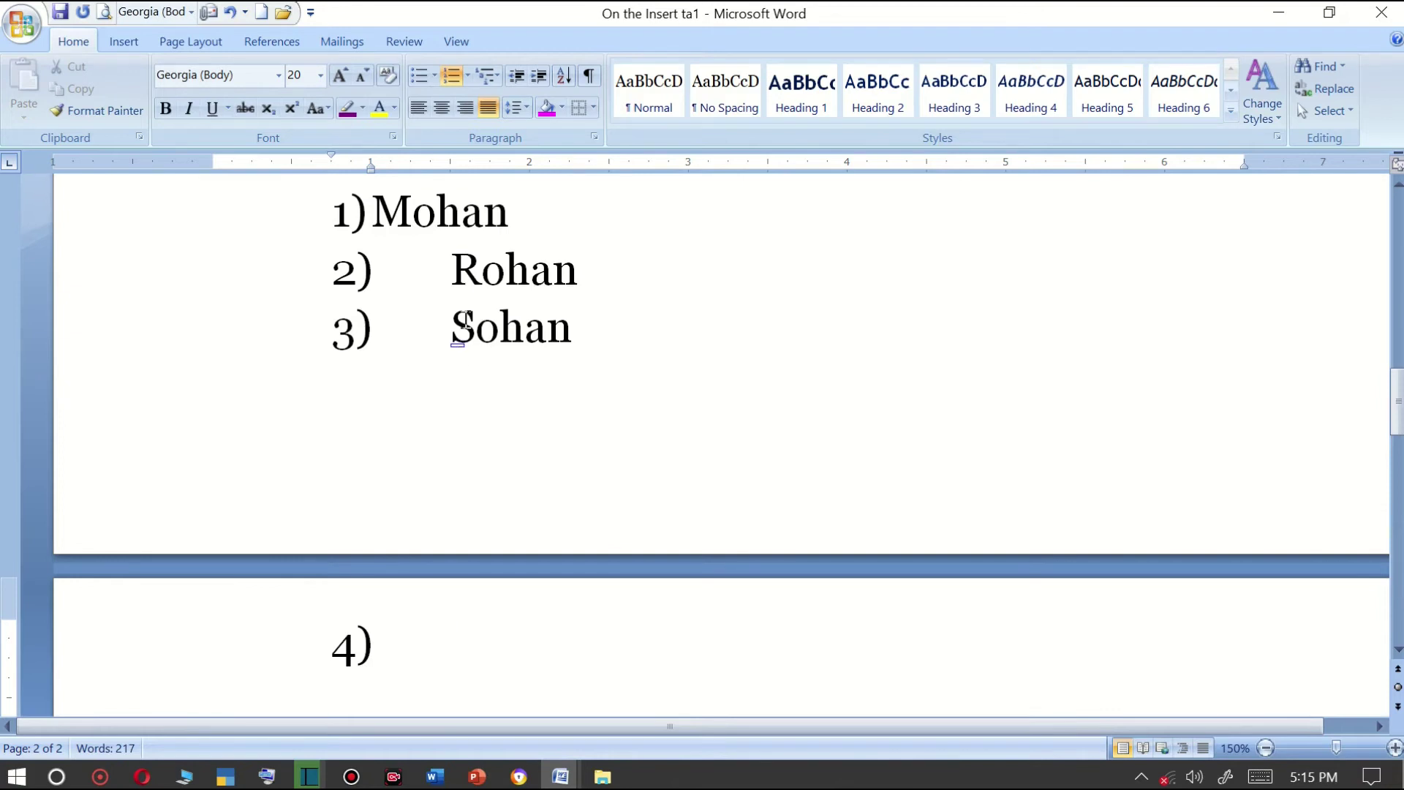
Demote item 4 to a. Ramu and add i. SAMU one level deeper.
key(Tab)
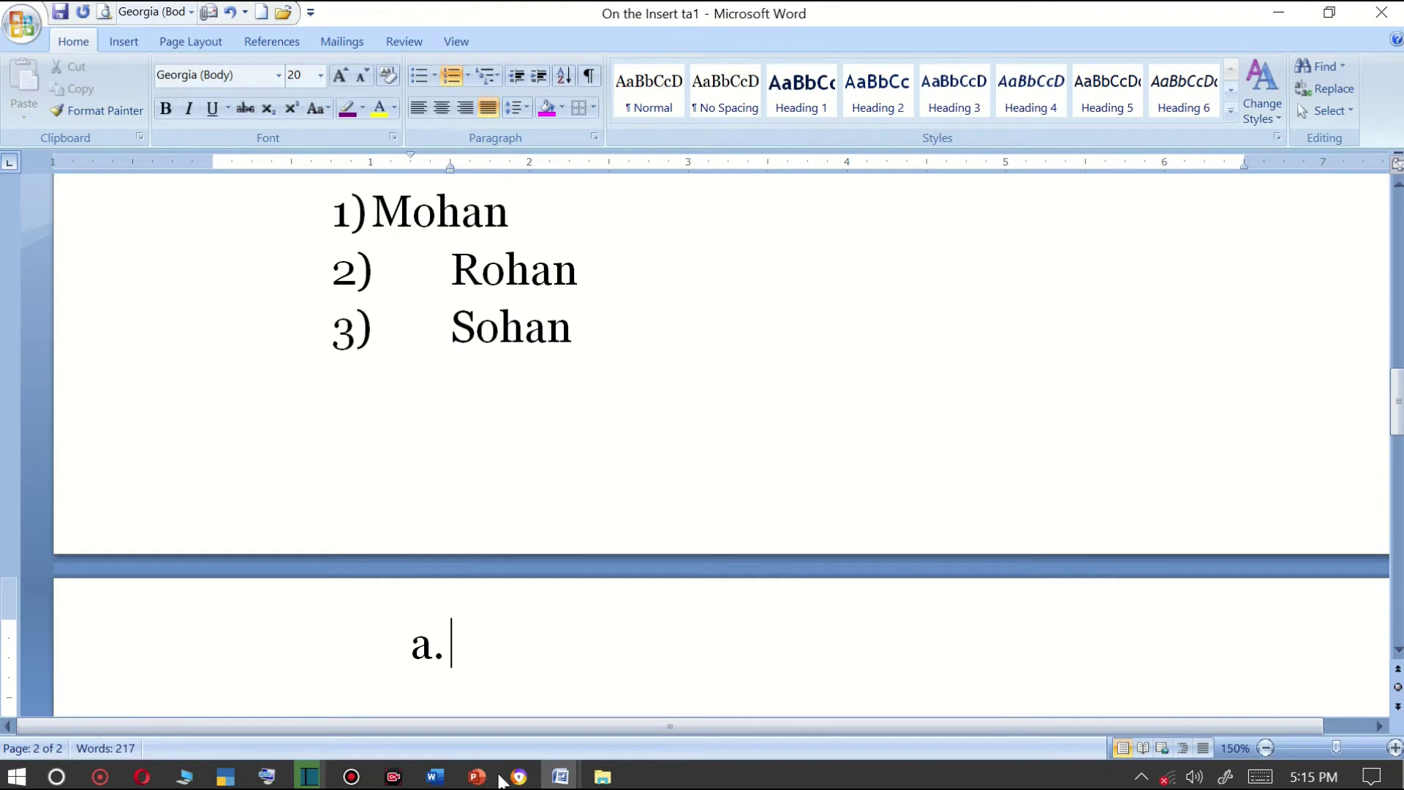
scroll(459, 647, down, 2)
scroll(459, 643, up, 1)
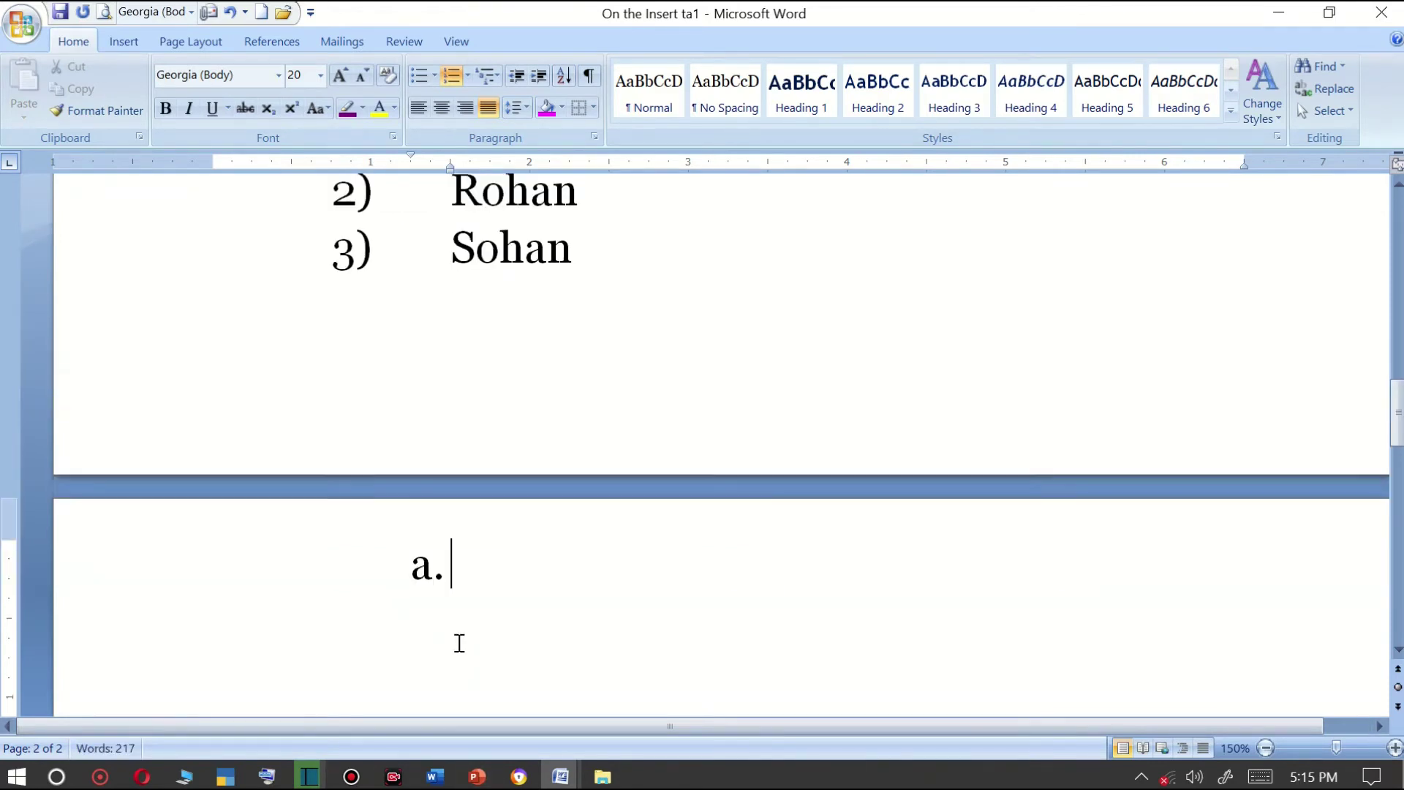
text(ramu)
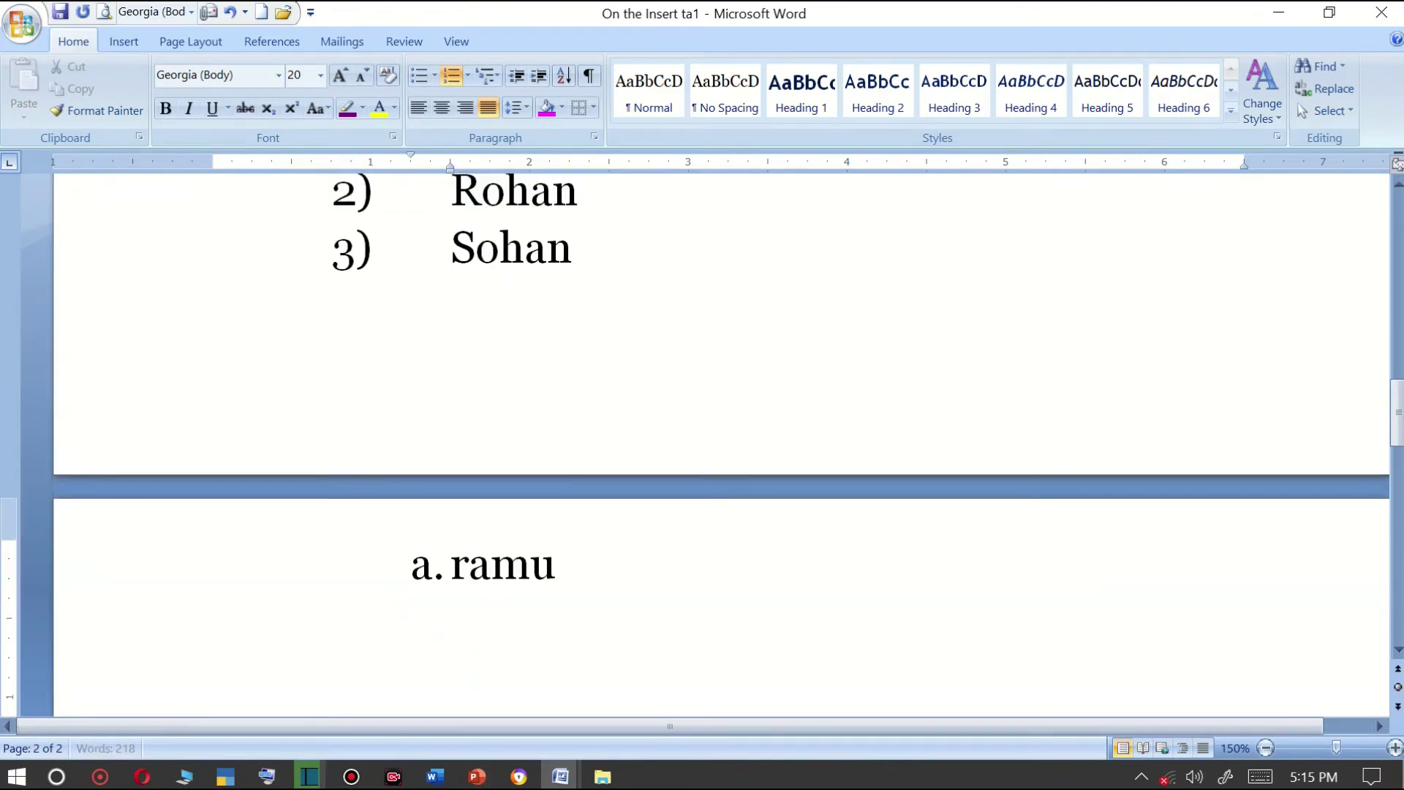
key(Return)
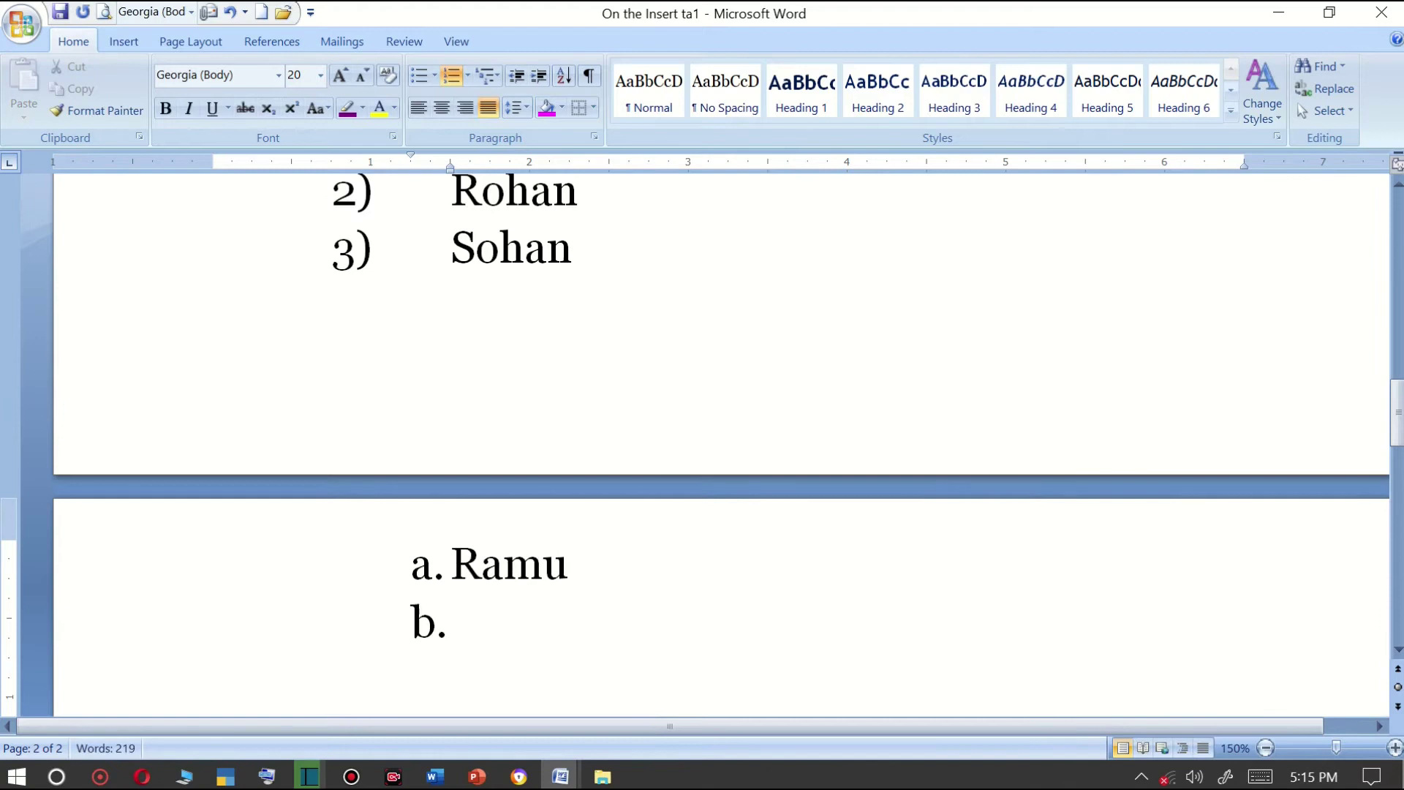
key(Tab)
text(S)
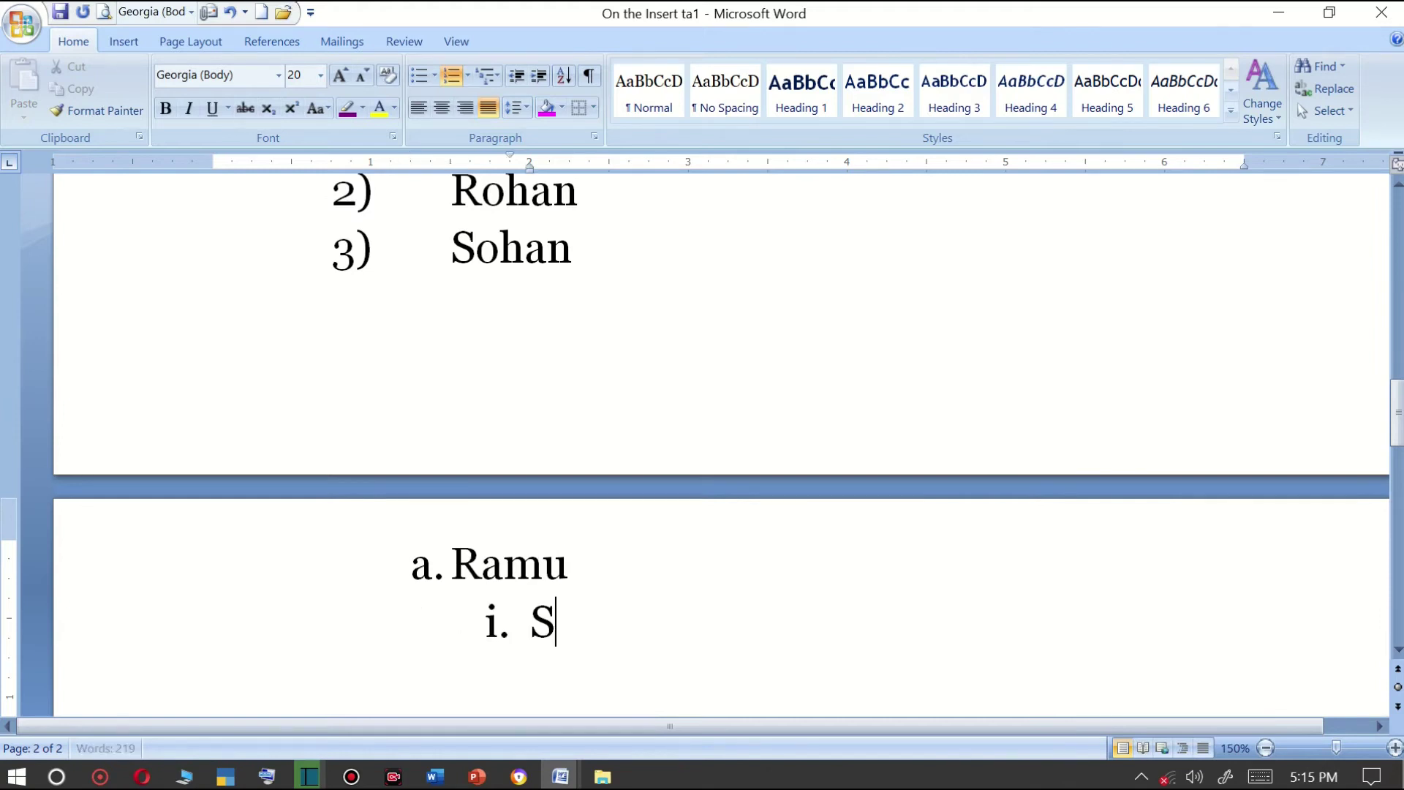
text(AMU)
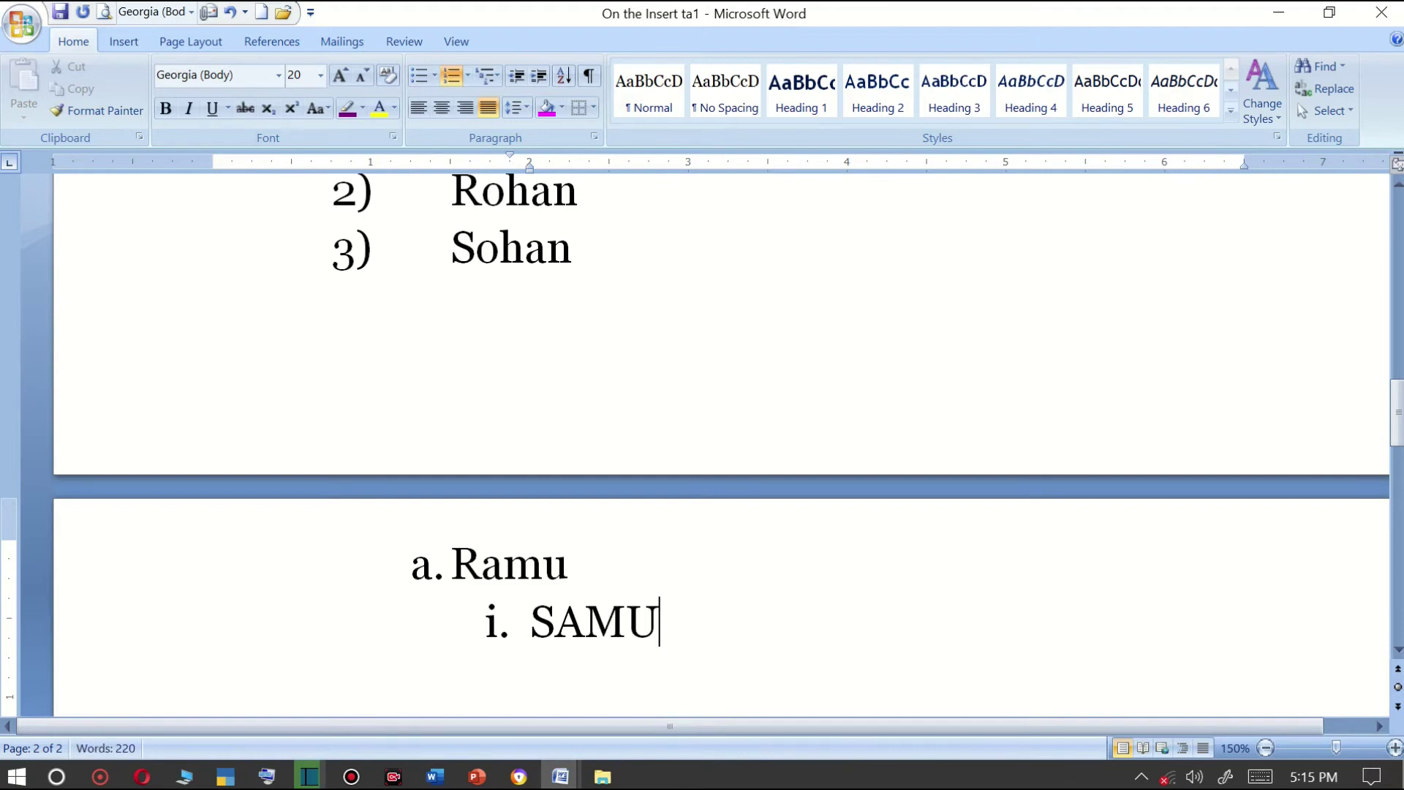
Add 1. RAHUL below SAMU and an empty deeper item beneath it.
key(Return)
key(Tab)
text(R)
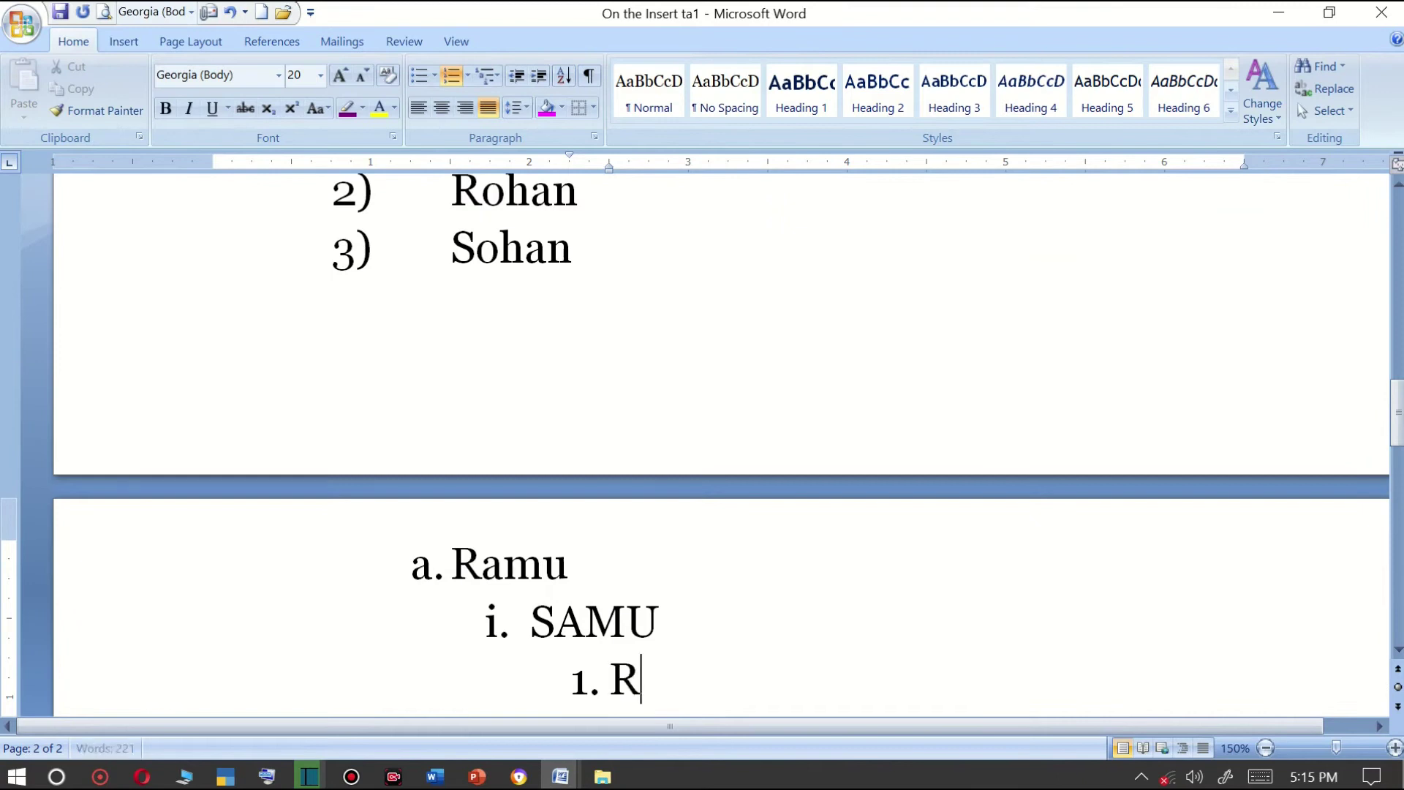
text(A)
key(BackSpace)
text(AHU)
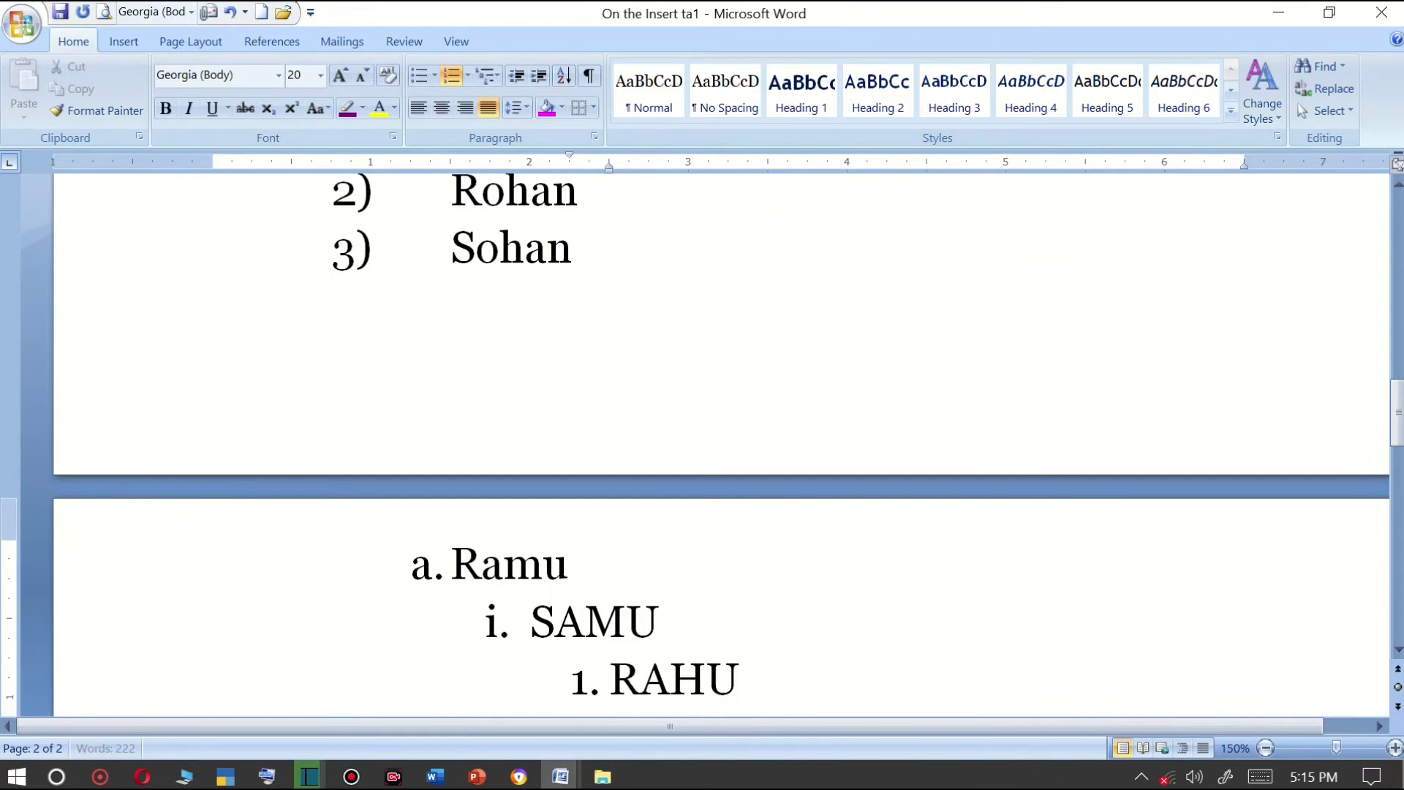
text(L)
scroll(531, 548, down, 3)
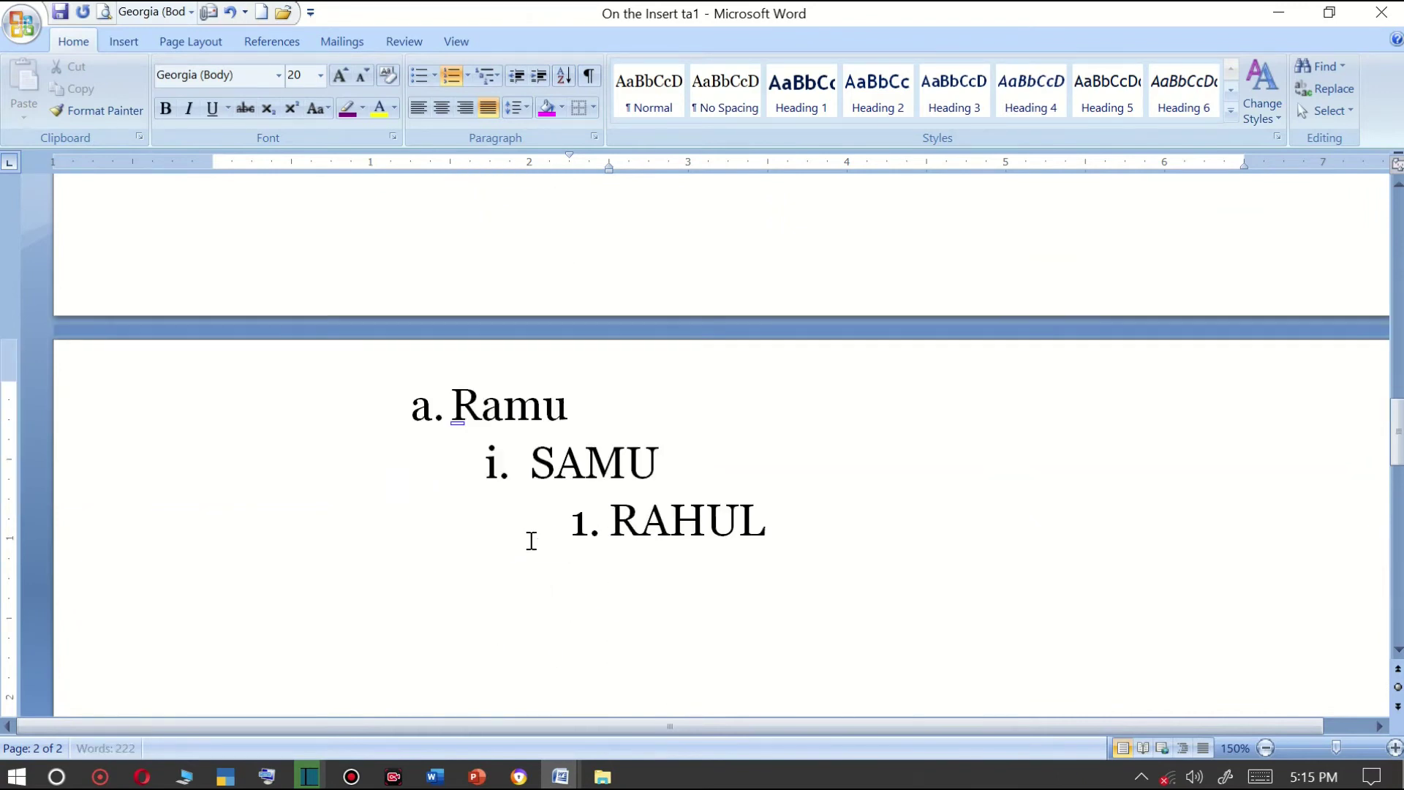
key(Return)
key(Tab)
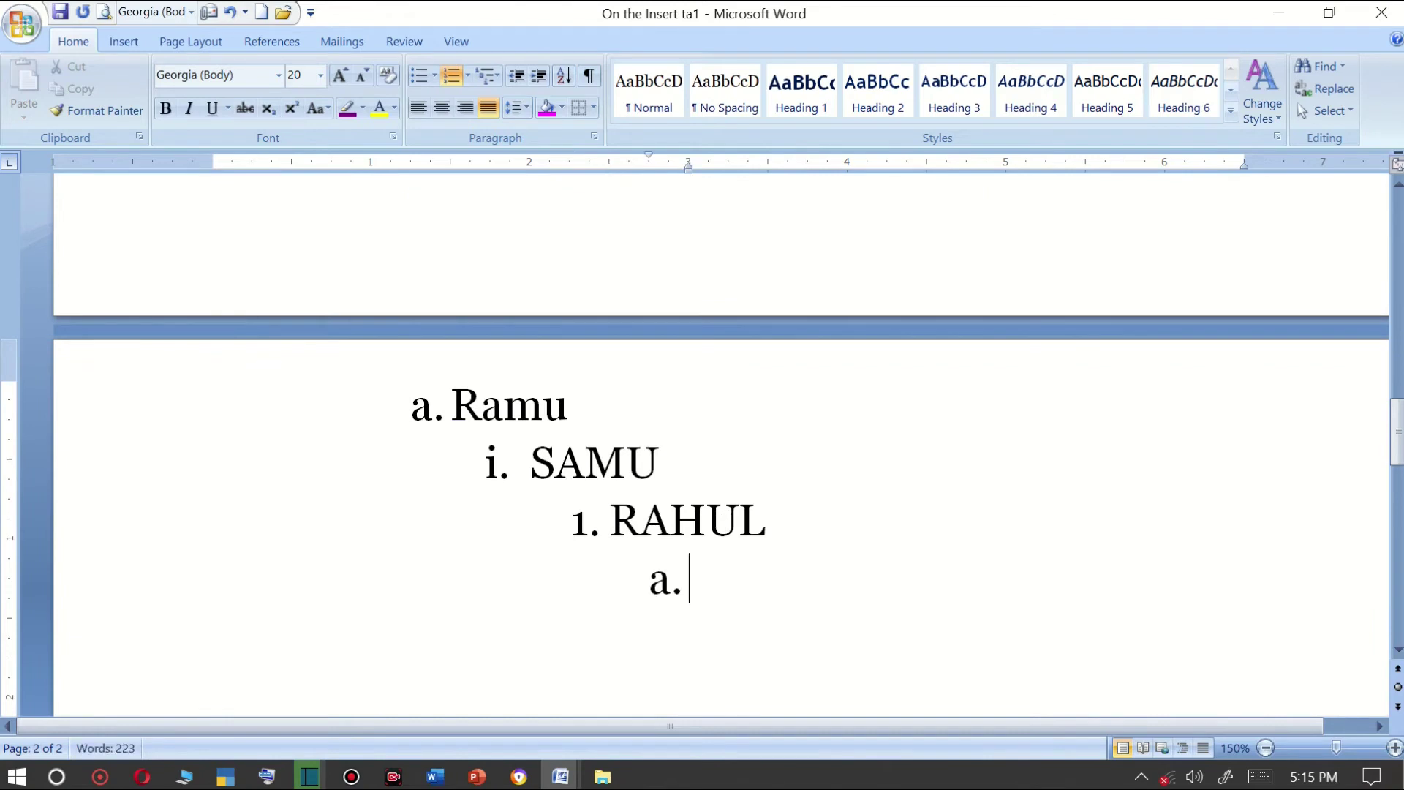
key(Tab)
key(Tab)
scroll(731, 507, up, 6)
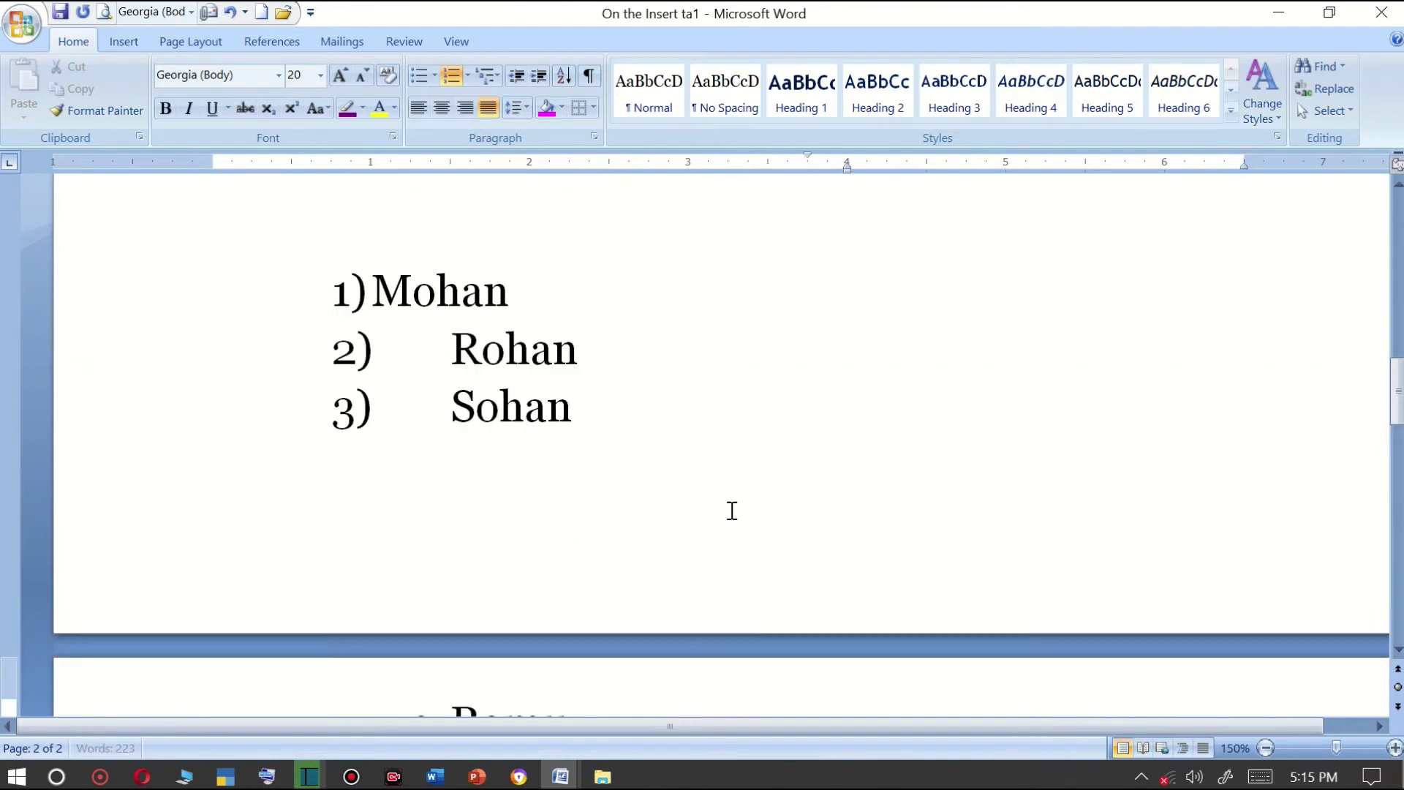
scroll(668, 511, up, 3)
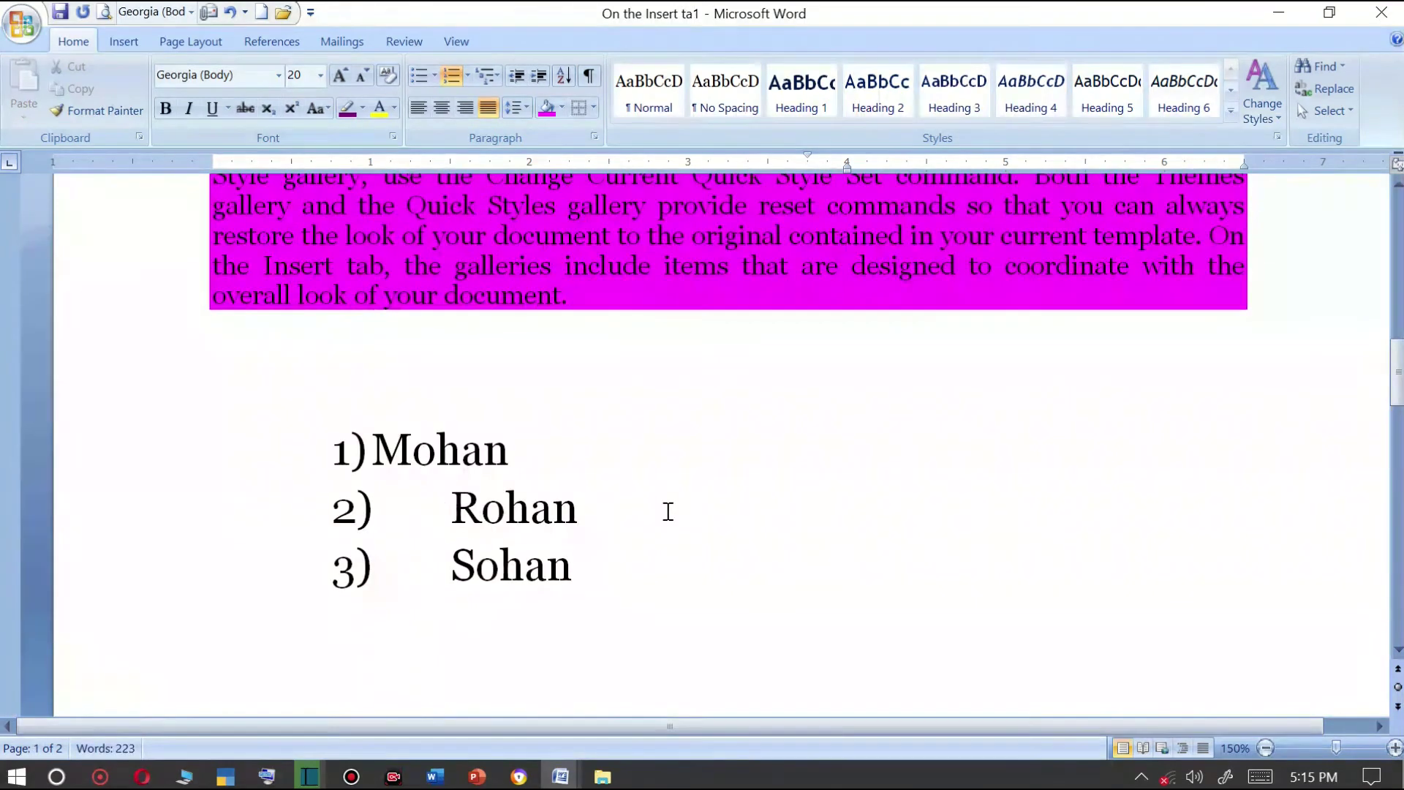
Clear the whole document and set 18 pt for the new text.
key(ctrl+a)
key(Delete)
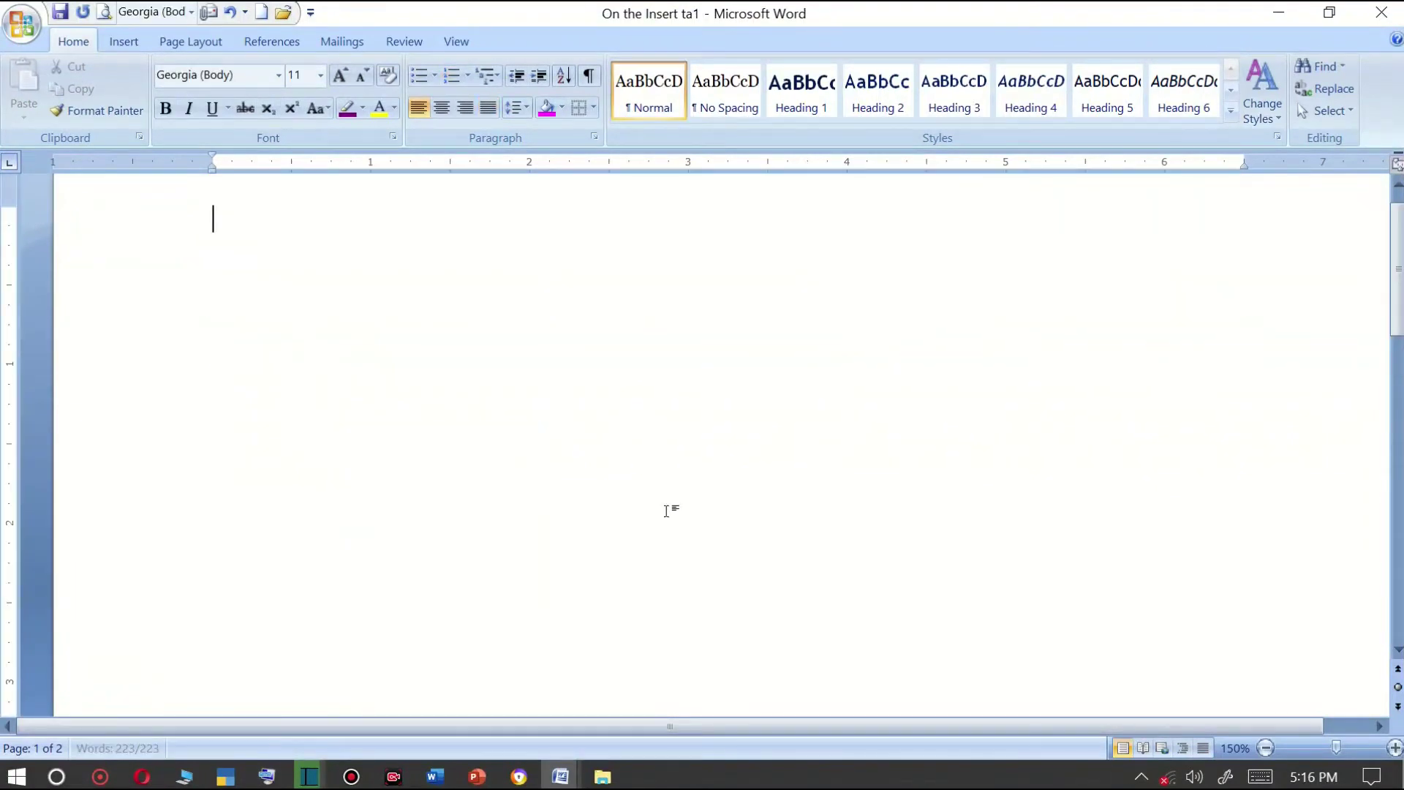
scroll(660, 505, down, 3)
scroll(647, 502, down, 6)
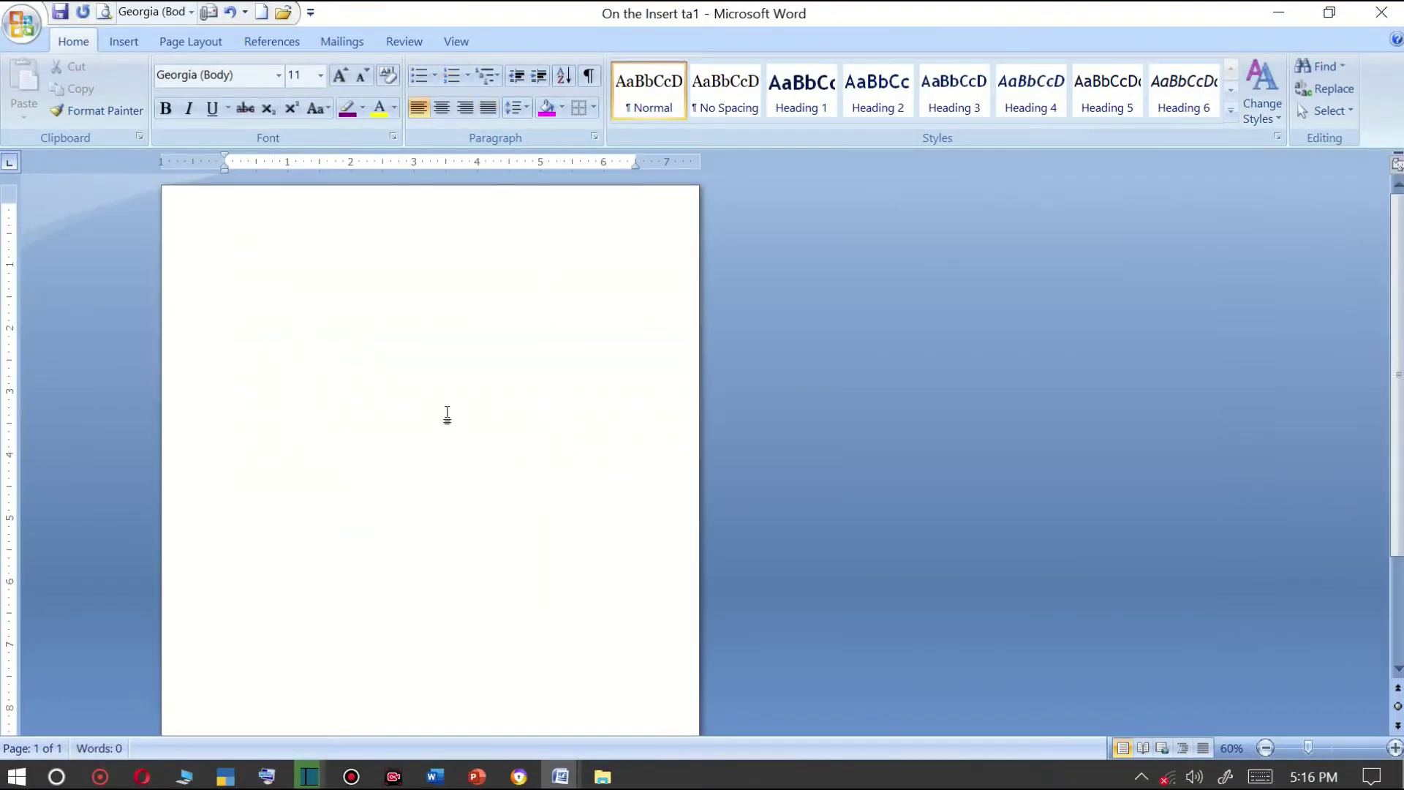
text(=)
drag(235, 213, 212, 215)
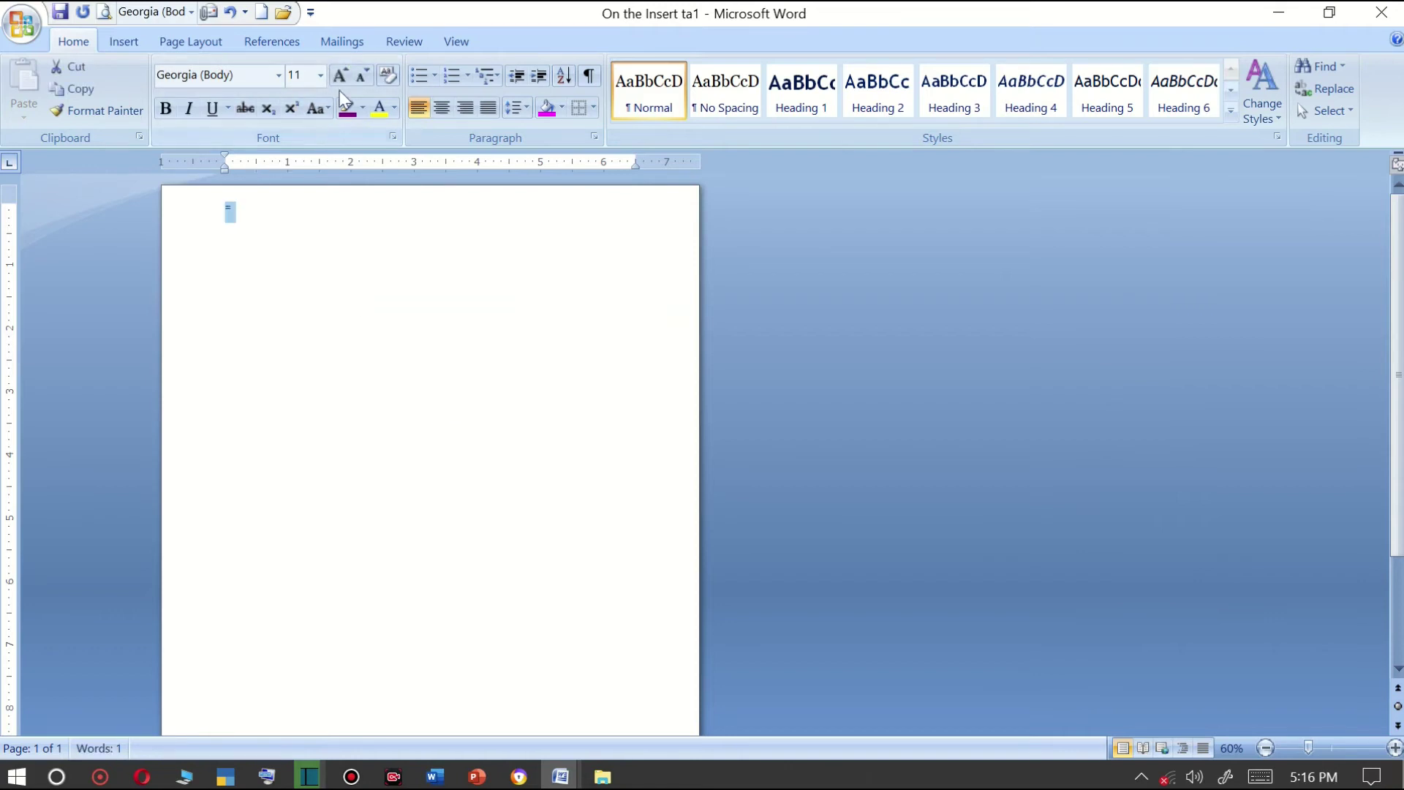
click(319, 75)
click(296, 228)
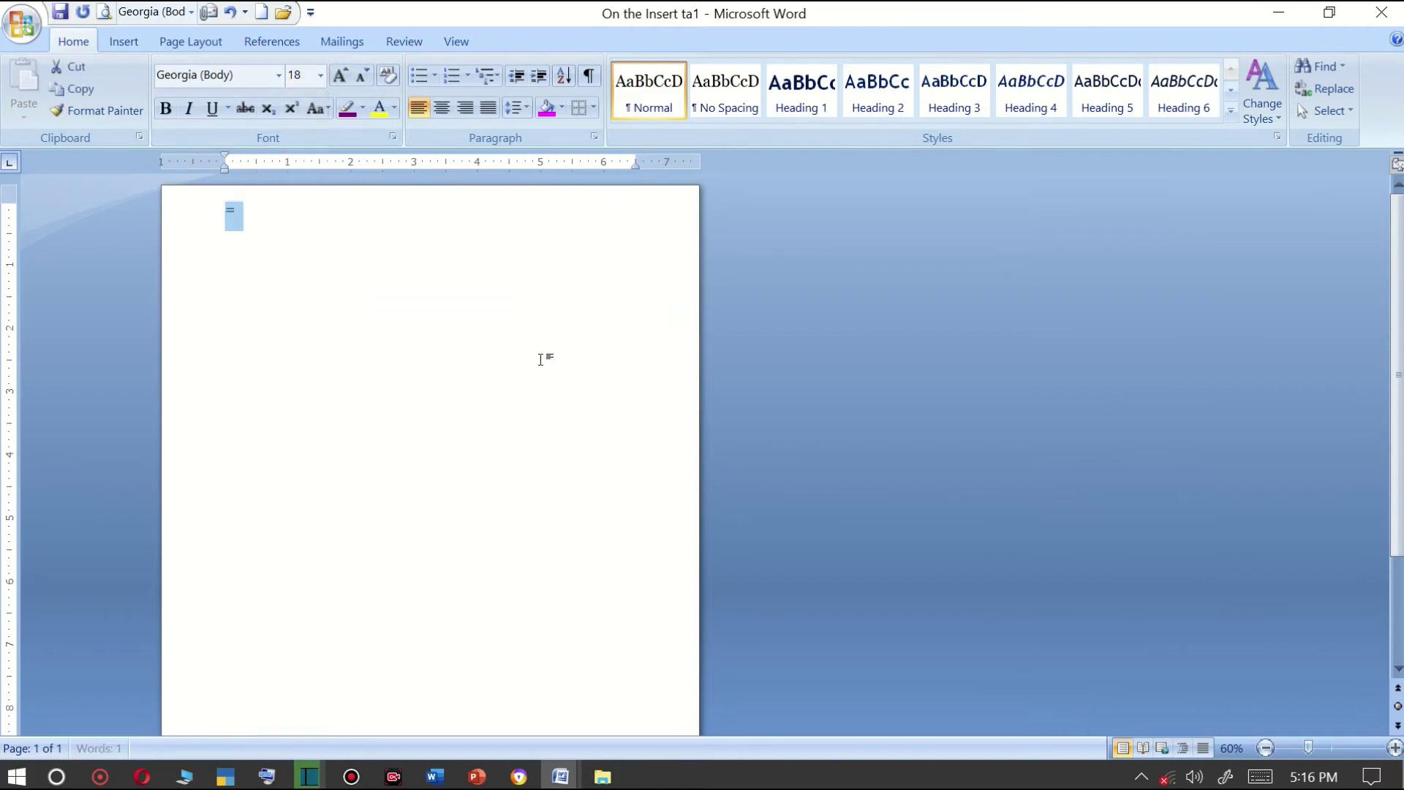
key(Right)
Enter the =RAND() formula to generate three sample paragraphs.
text(R)
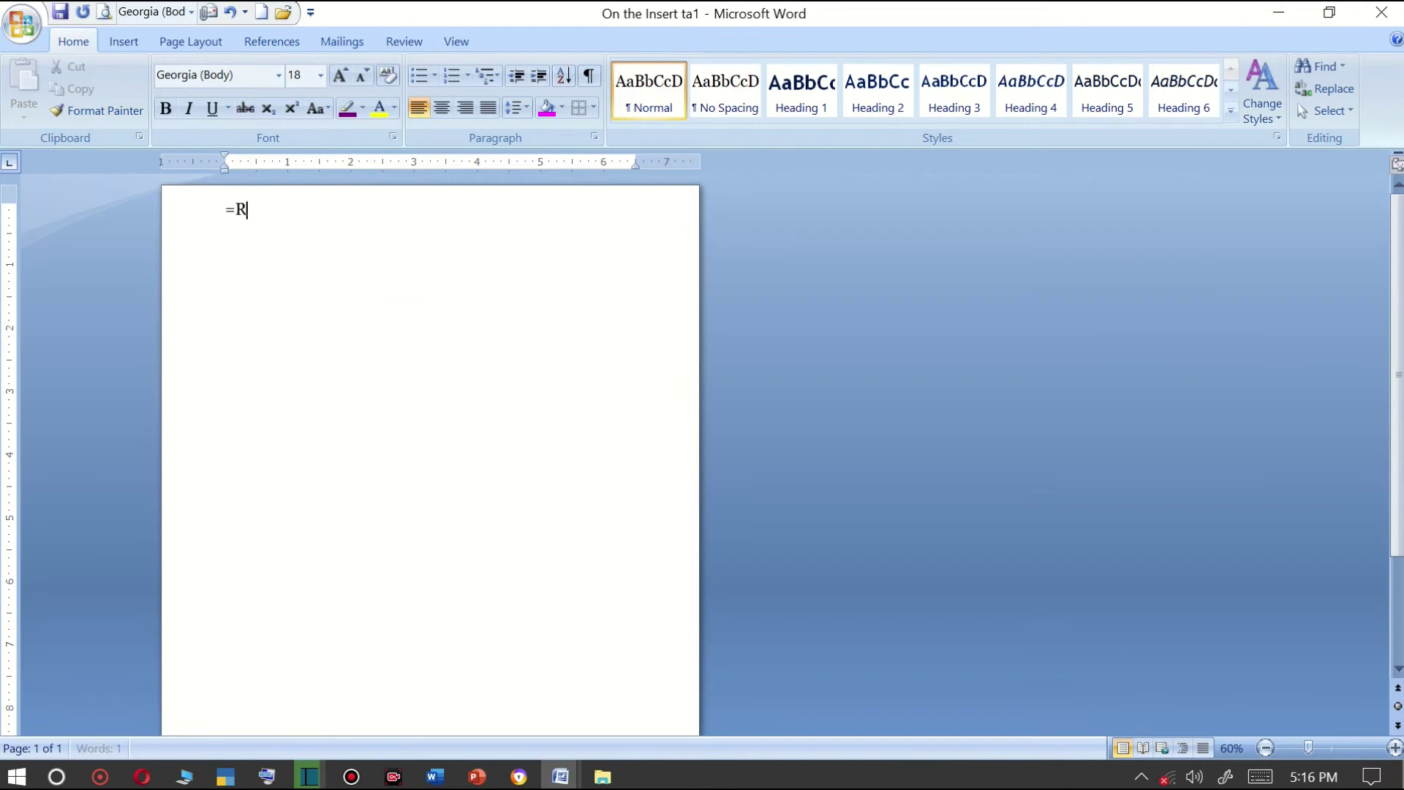
text(ANS()
key(Return)
key(BackSpace)
text(N()
key(Return)
click(281, 208)
key(BackSpace)
text(D()
key(Return)
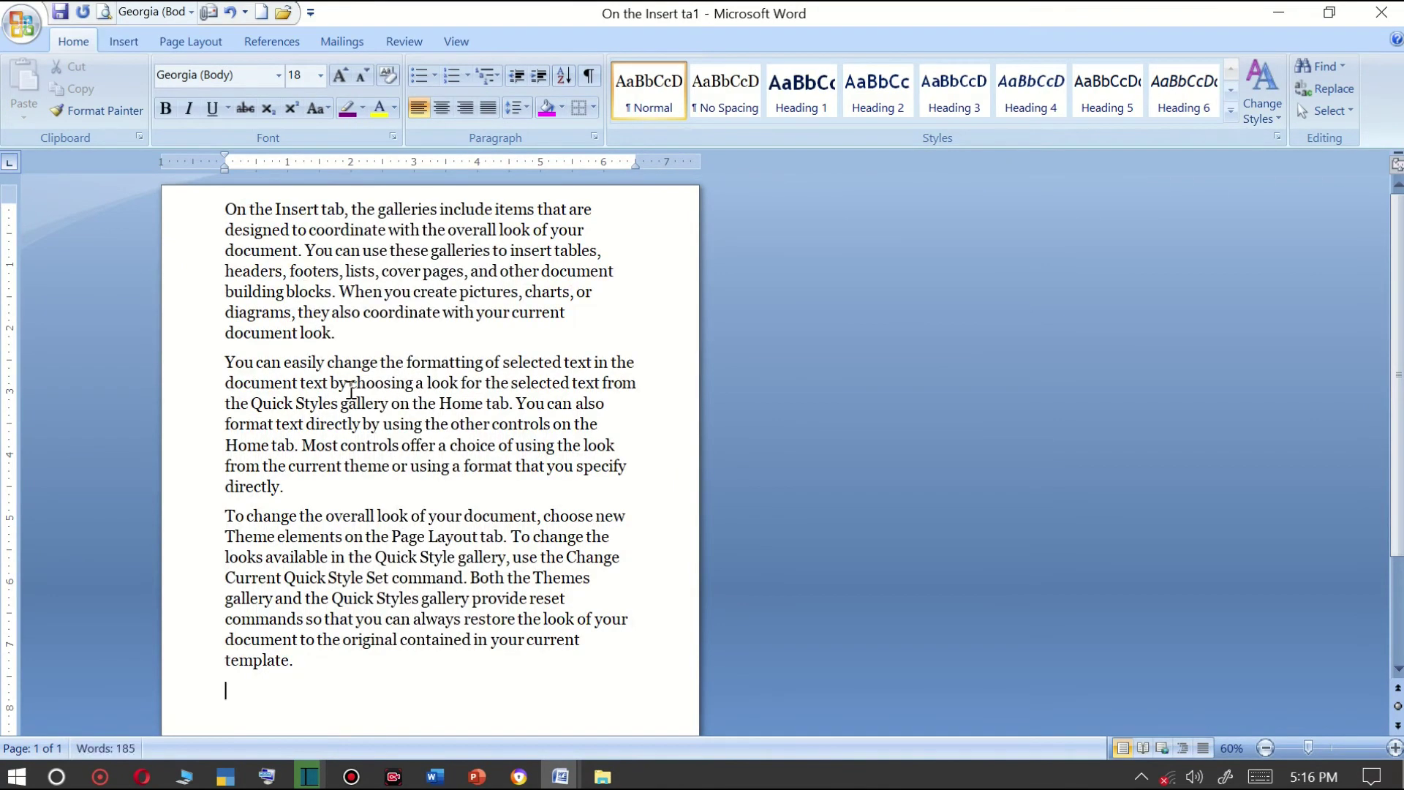
ctrl+scroll(370, 355, up, 3)
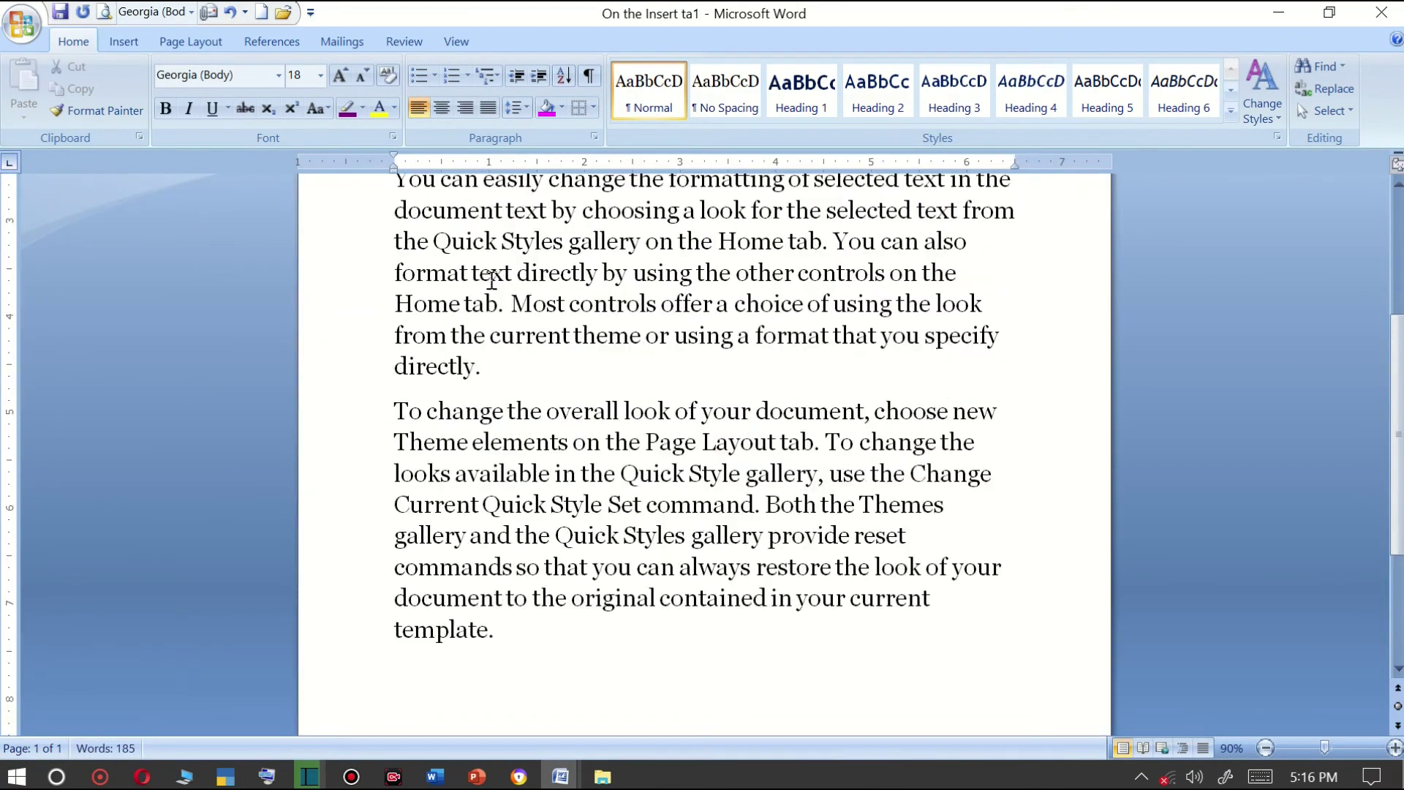
scroll(511, 308, down, 3)
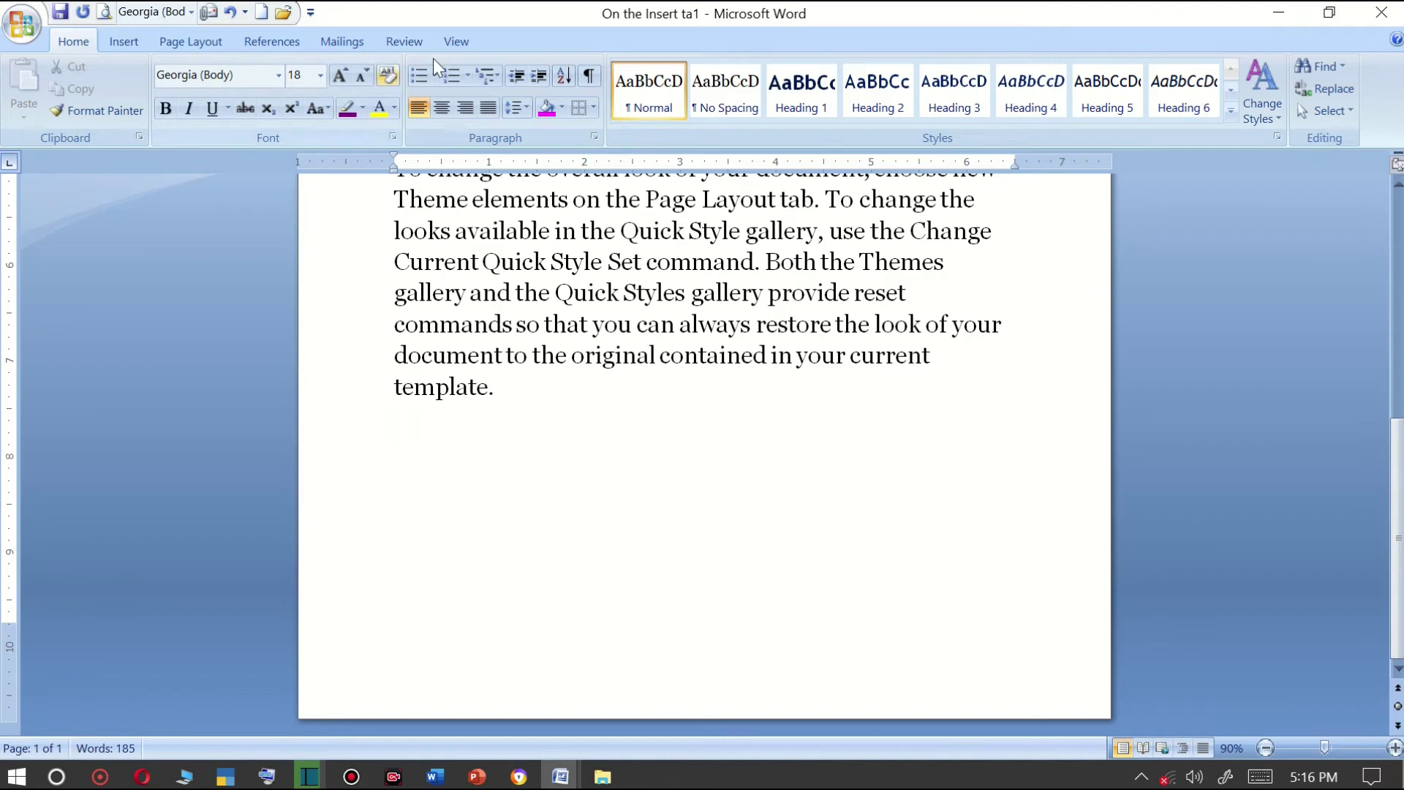
Apply 1), a), i) multilevel numbering and type item 1) 'WHAT S COMTER'.
click(497, 73)
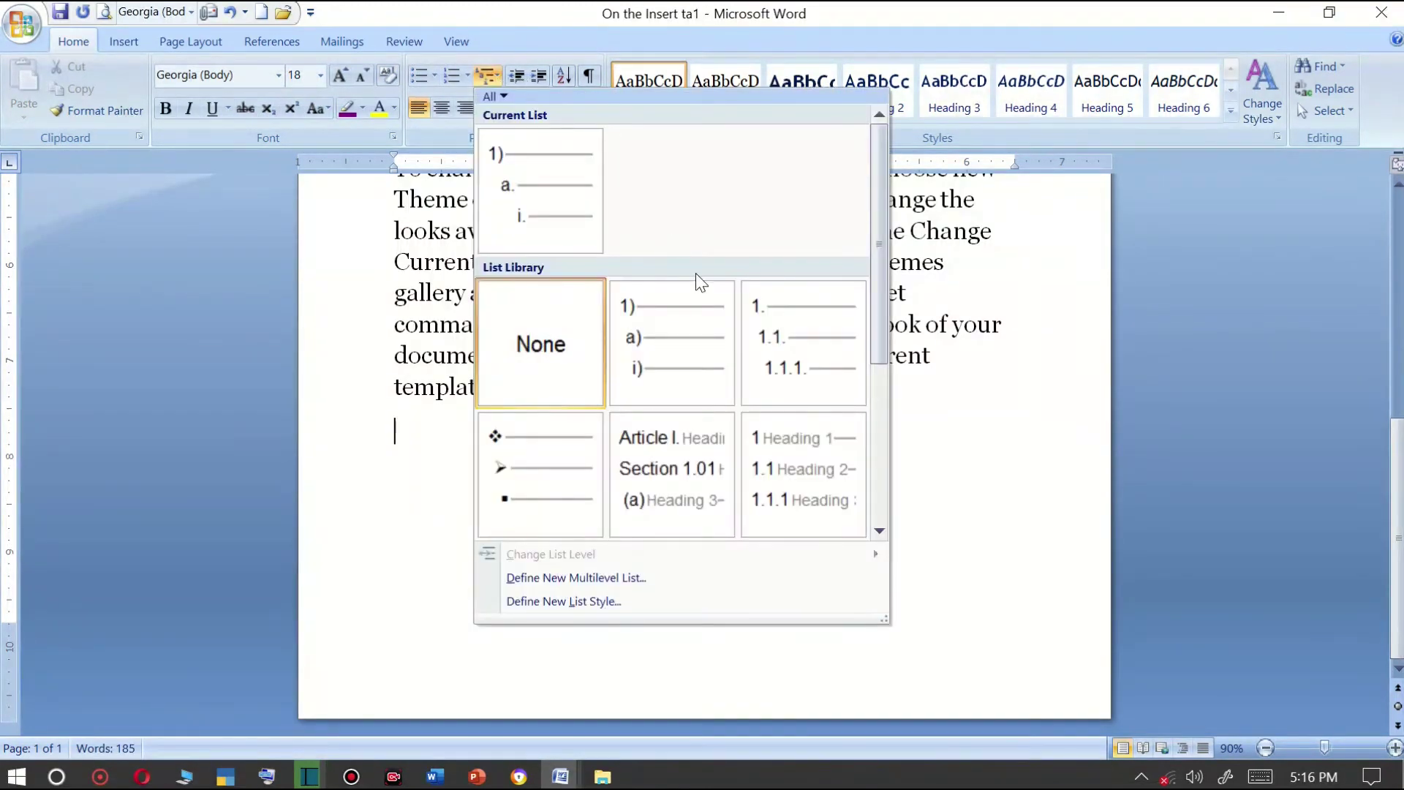
mouse_move(539, 188)
click(527, 208)
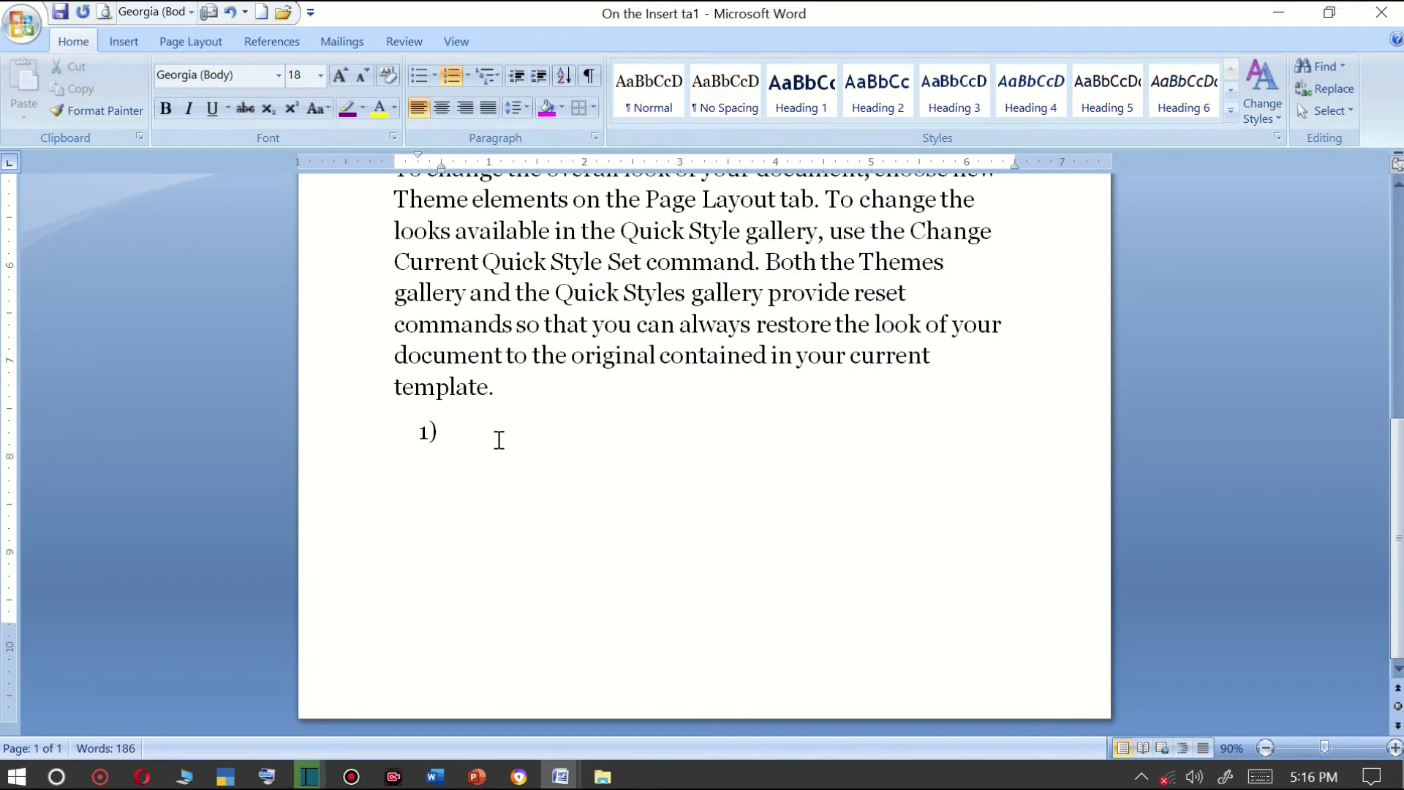
text(-)
text(WHAT)
text( SI)
text( COM)
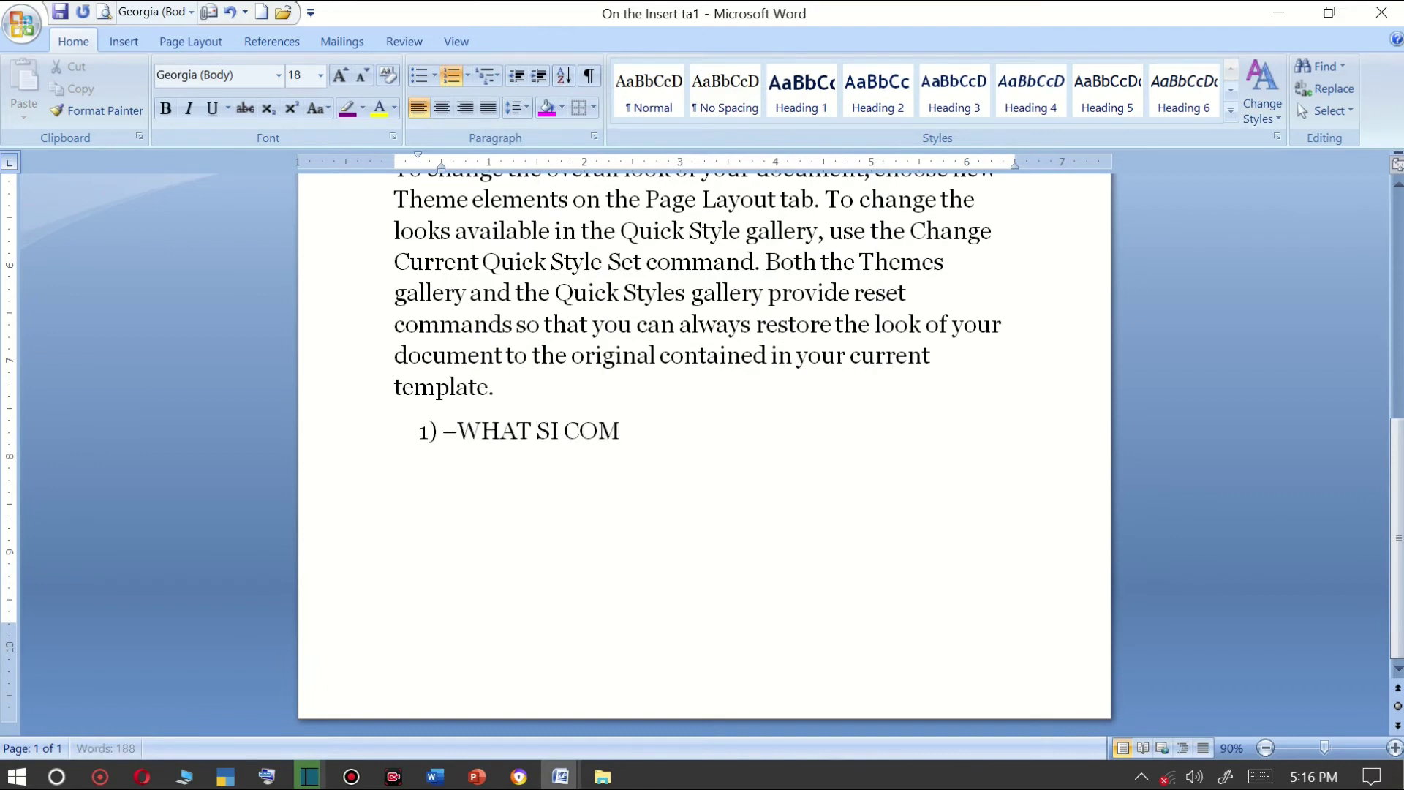
text(TER)
key(Return)
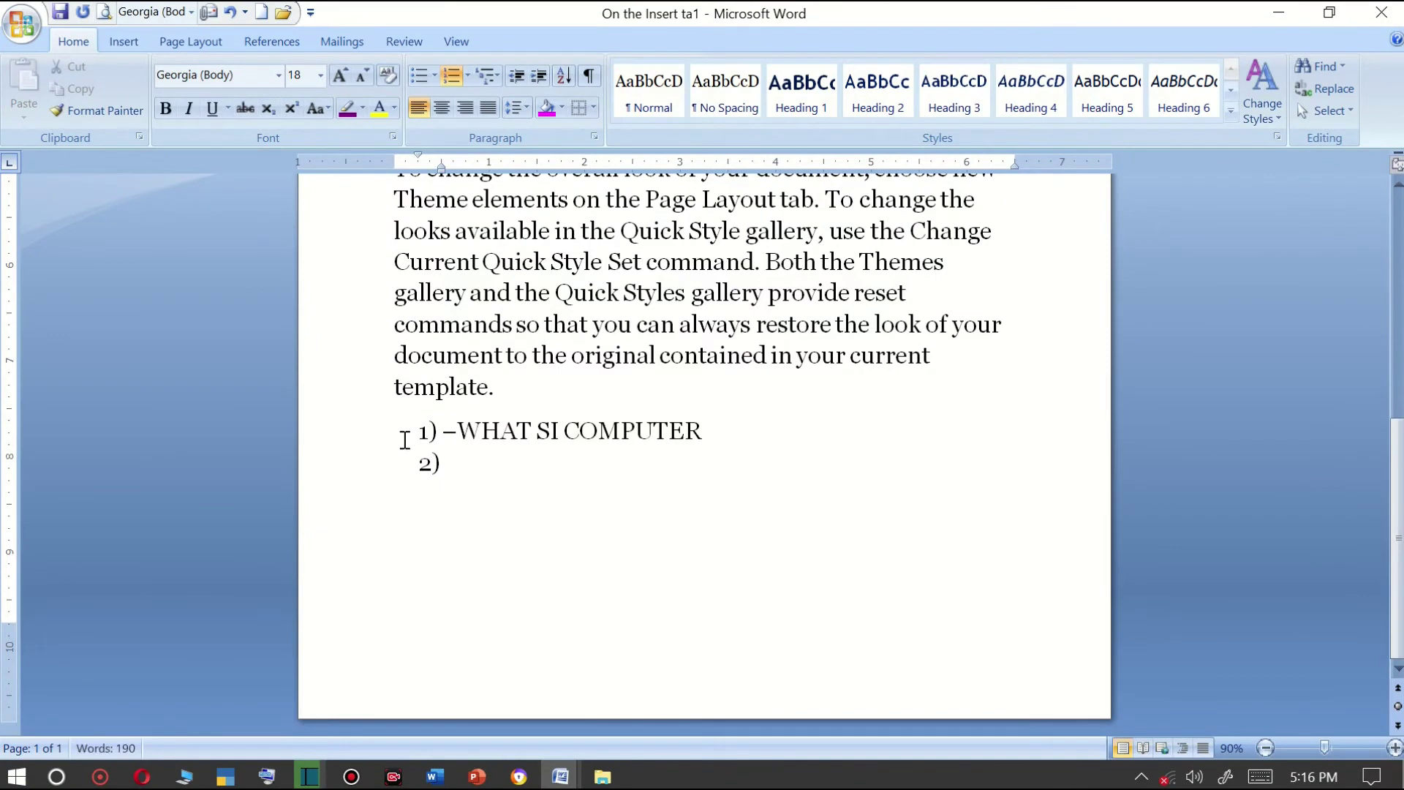
Add lettered sub-items ELE., ADDS, ADF and SDA under item 1).
click(489, 76)
mouse_move(540, 191)
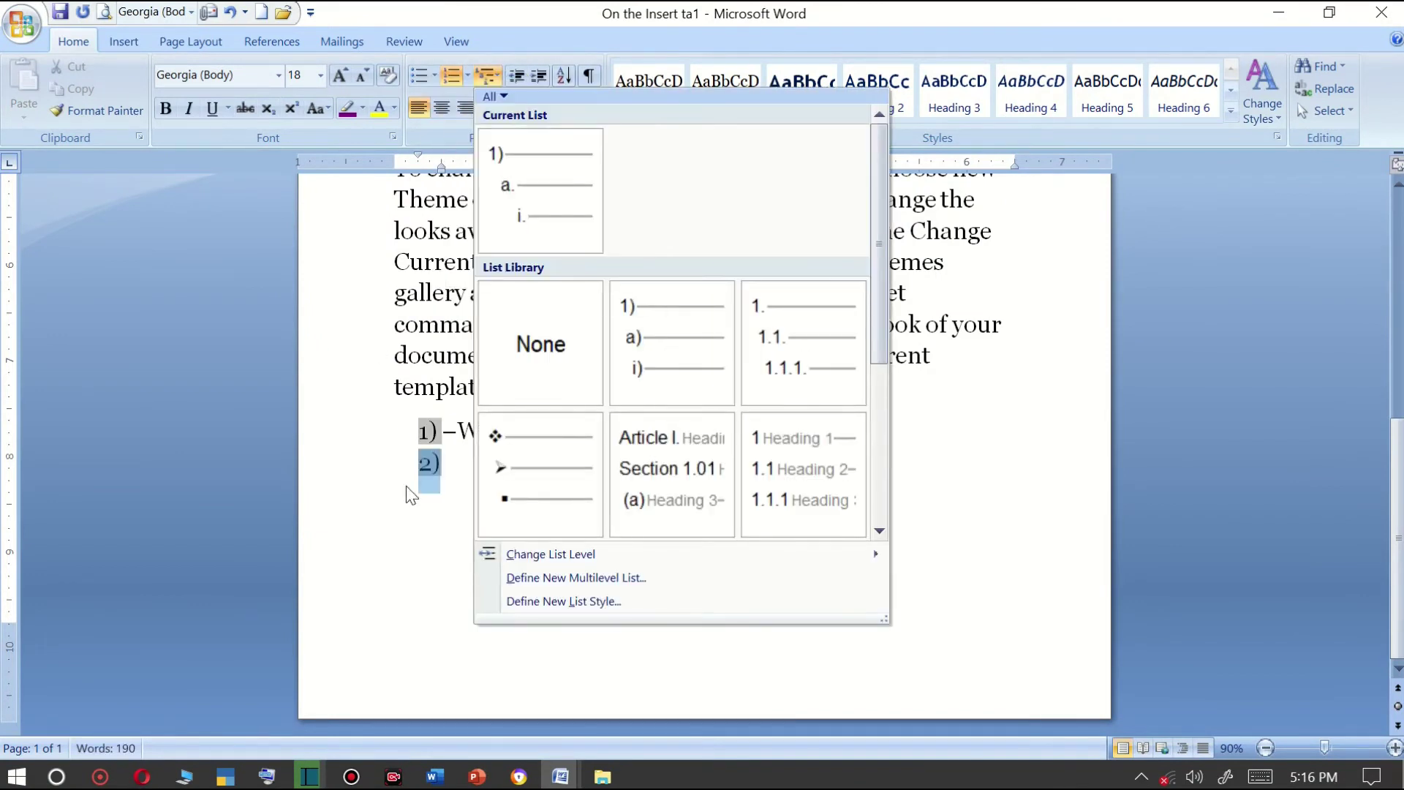
click(454, 473)
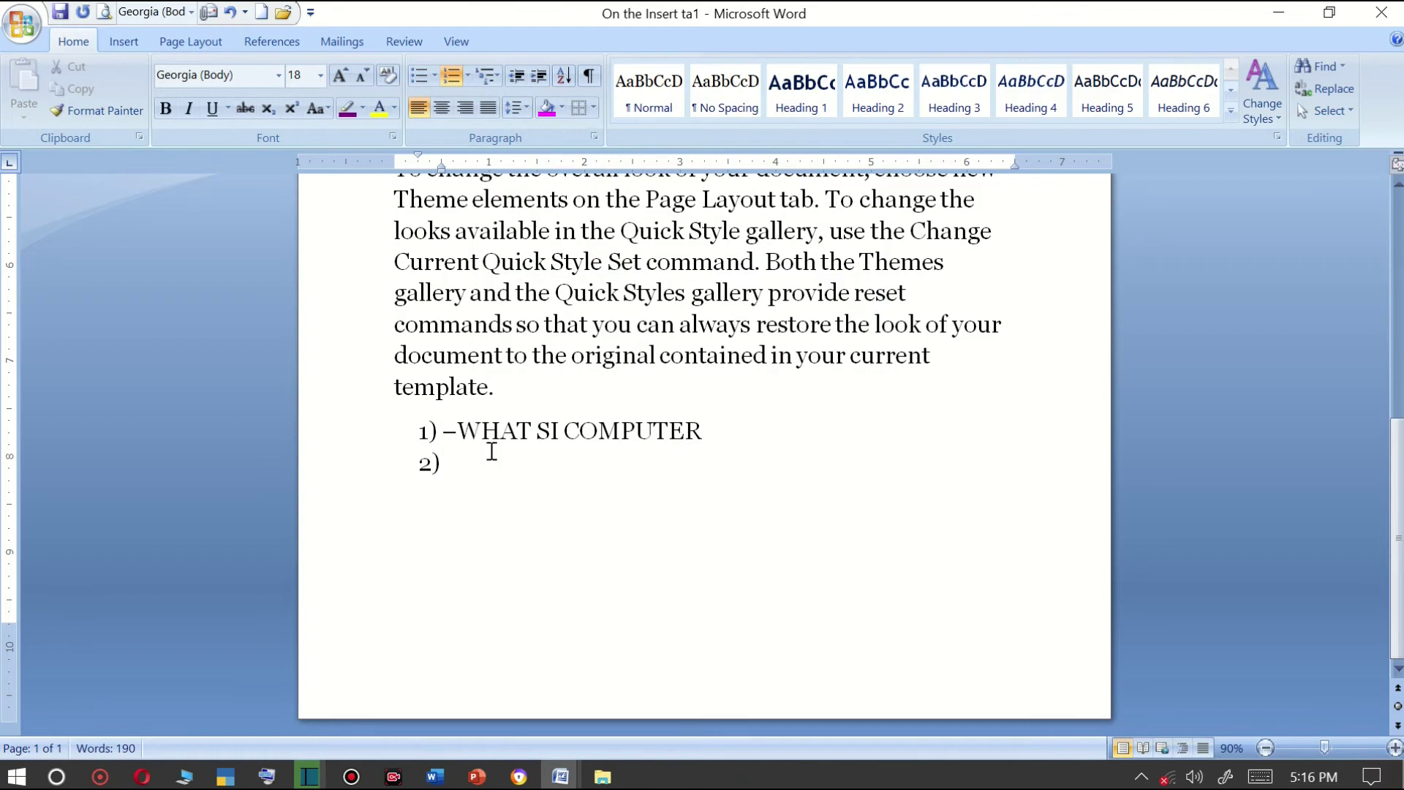
key(Tab)
text(ELE)
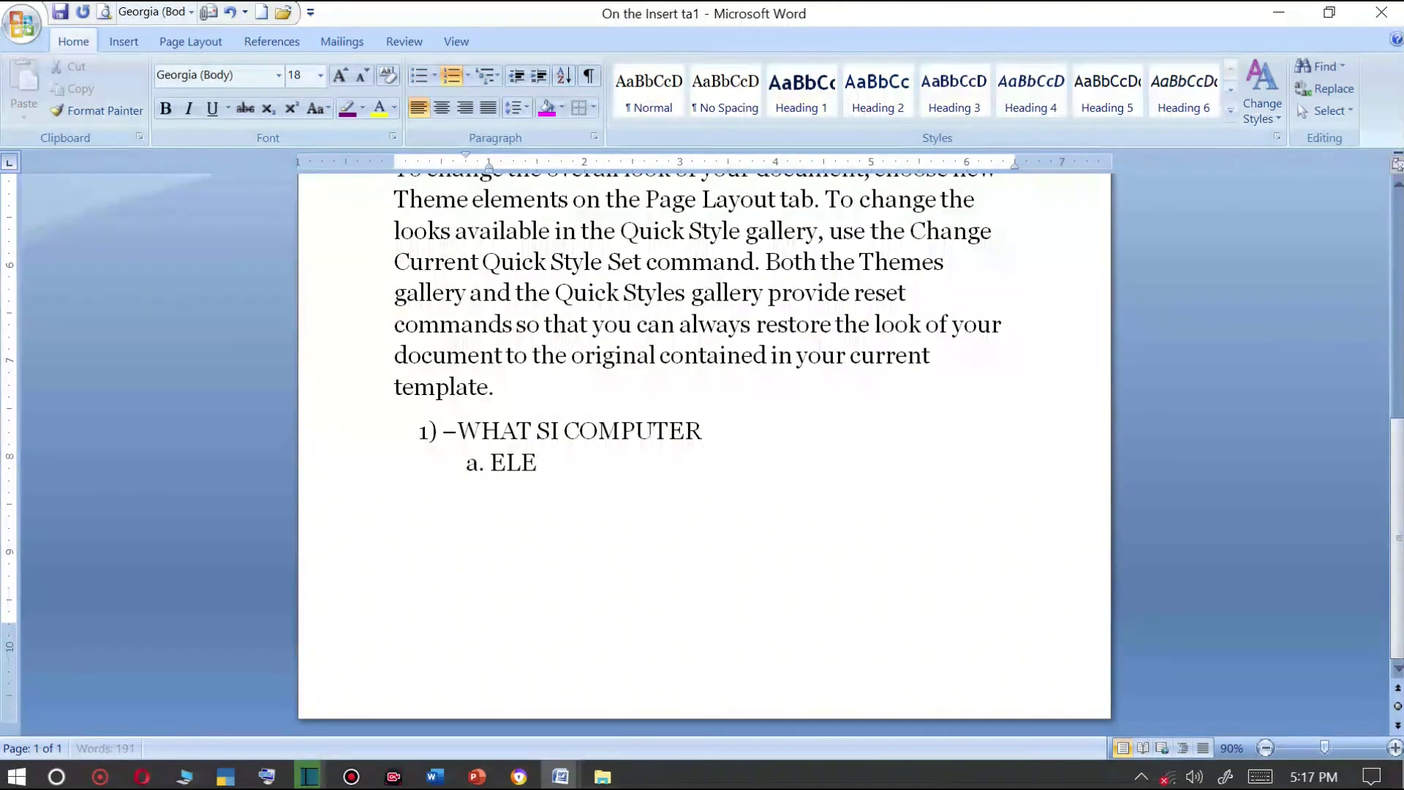
text(.)
key(Return)
text(AD)
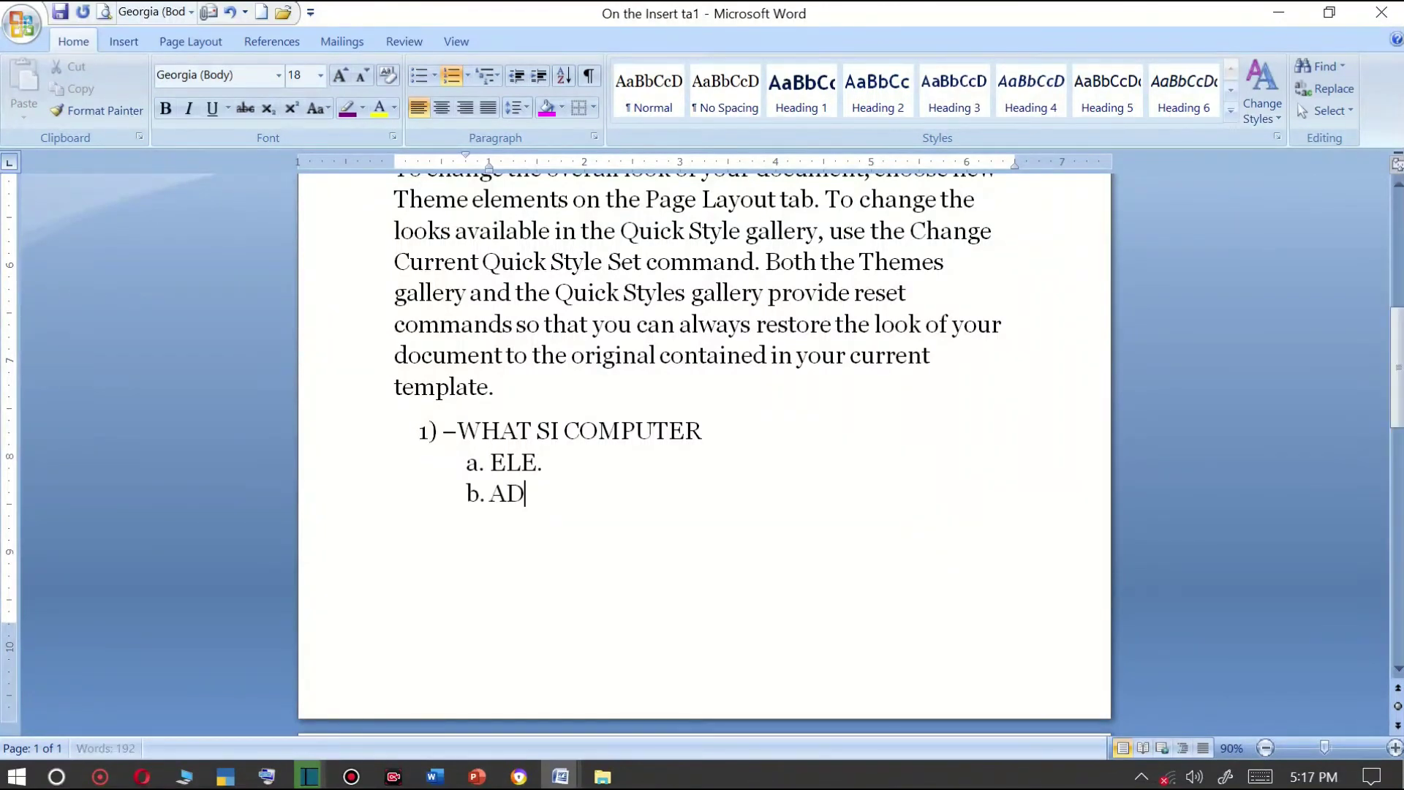
text(DS)
key(Return)
text(ADF)
key(Return)
text(SDA)
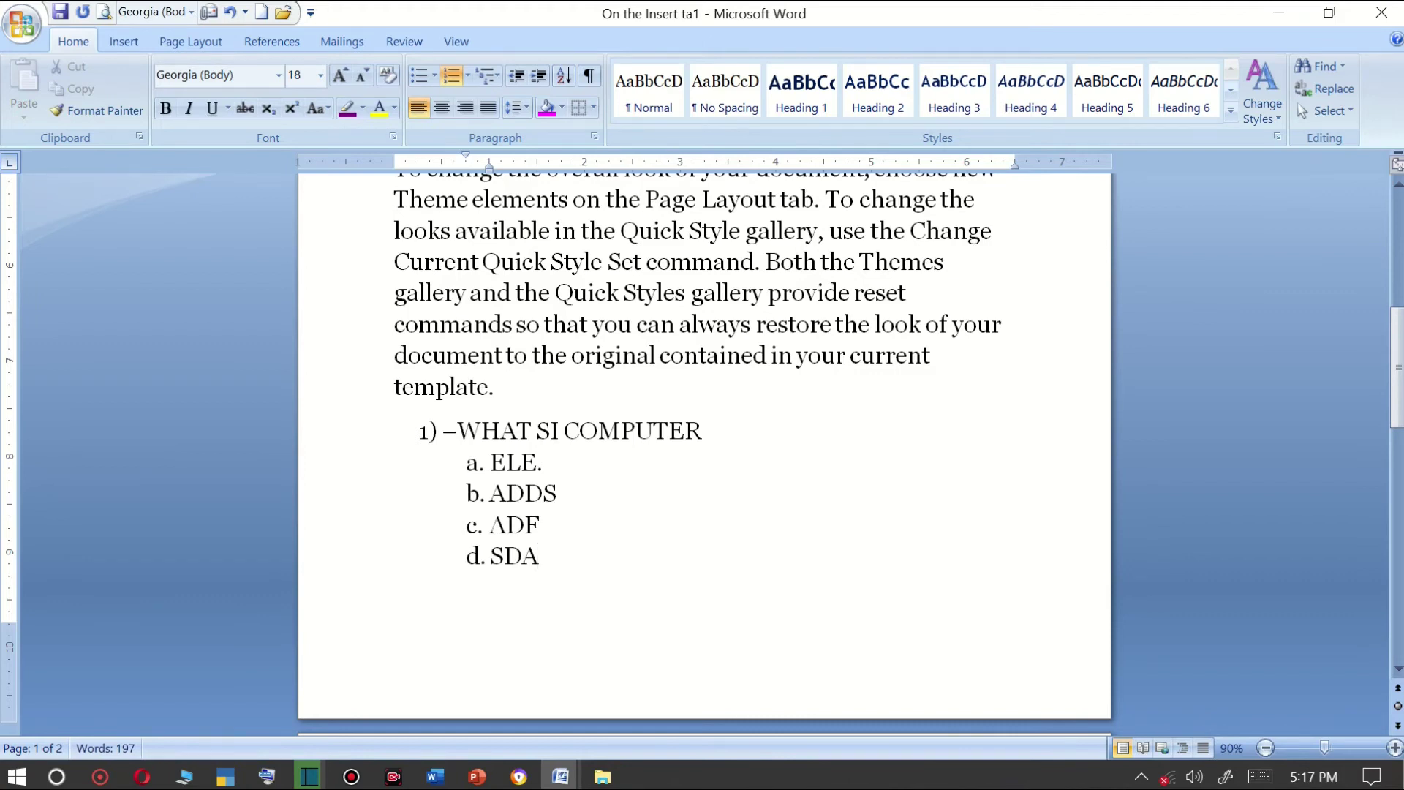
key(Return)
Add item 2) SDFSF with lettered sub-items ADSFSFA, ASDF, FDA and SDFA.
key(shift+Tab)
text(SDFSF)
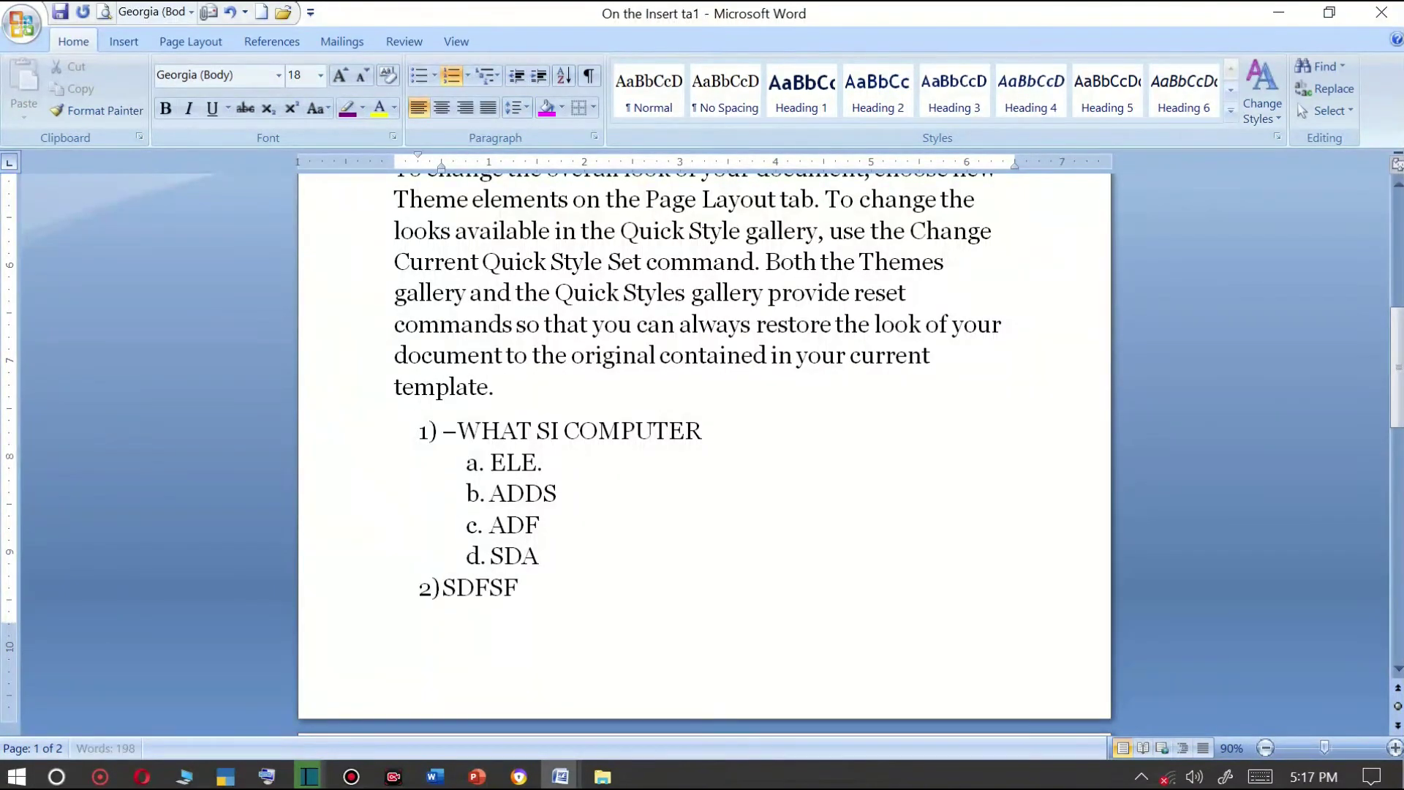
key(Return)
key(Tab)
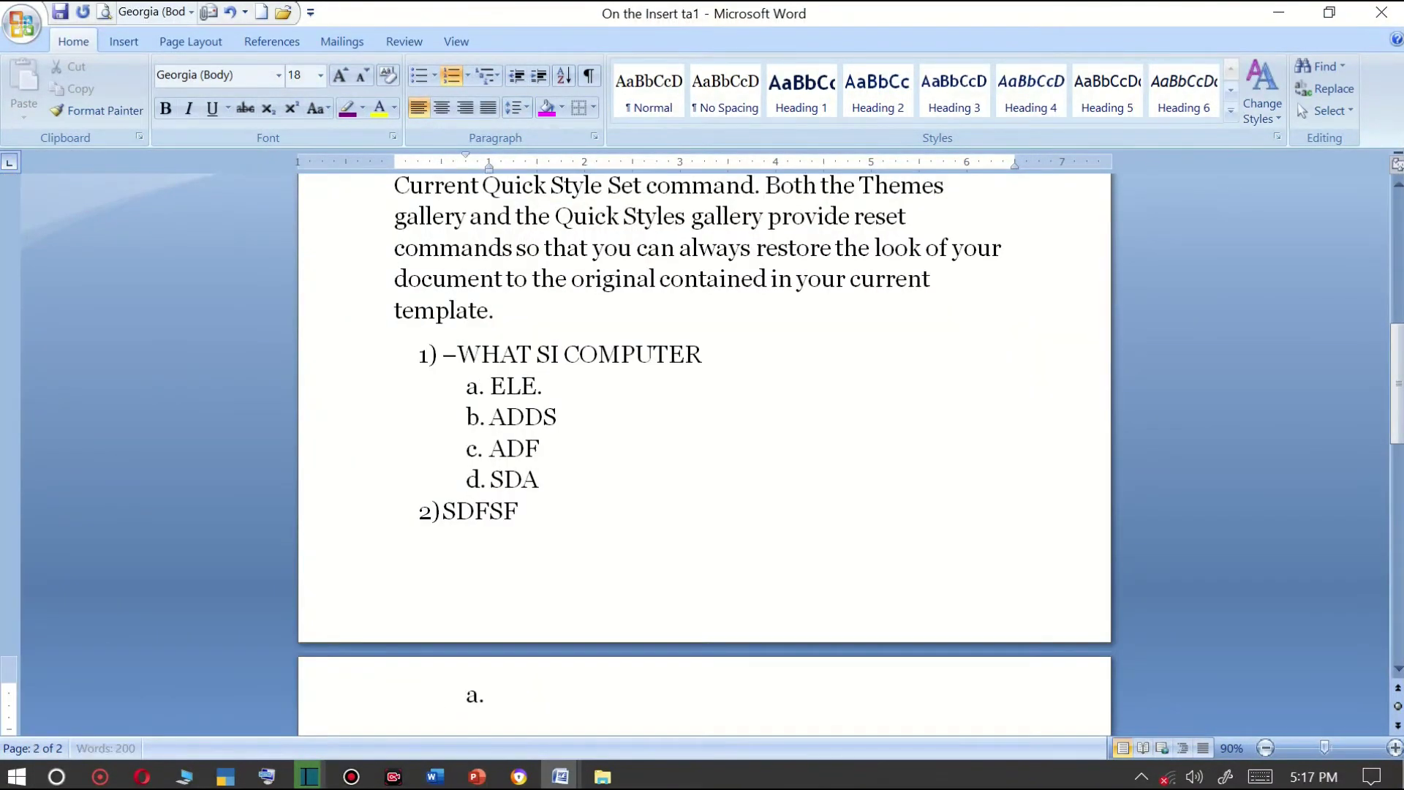
text(ADSFSFA)
key(Return)
text(ASDF)
key(Return)
text(FDA)
key(Return)
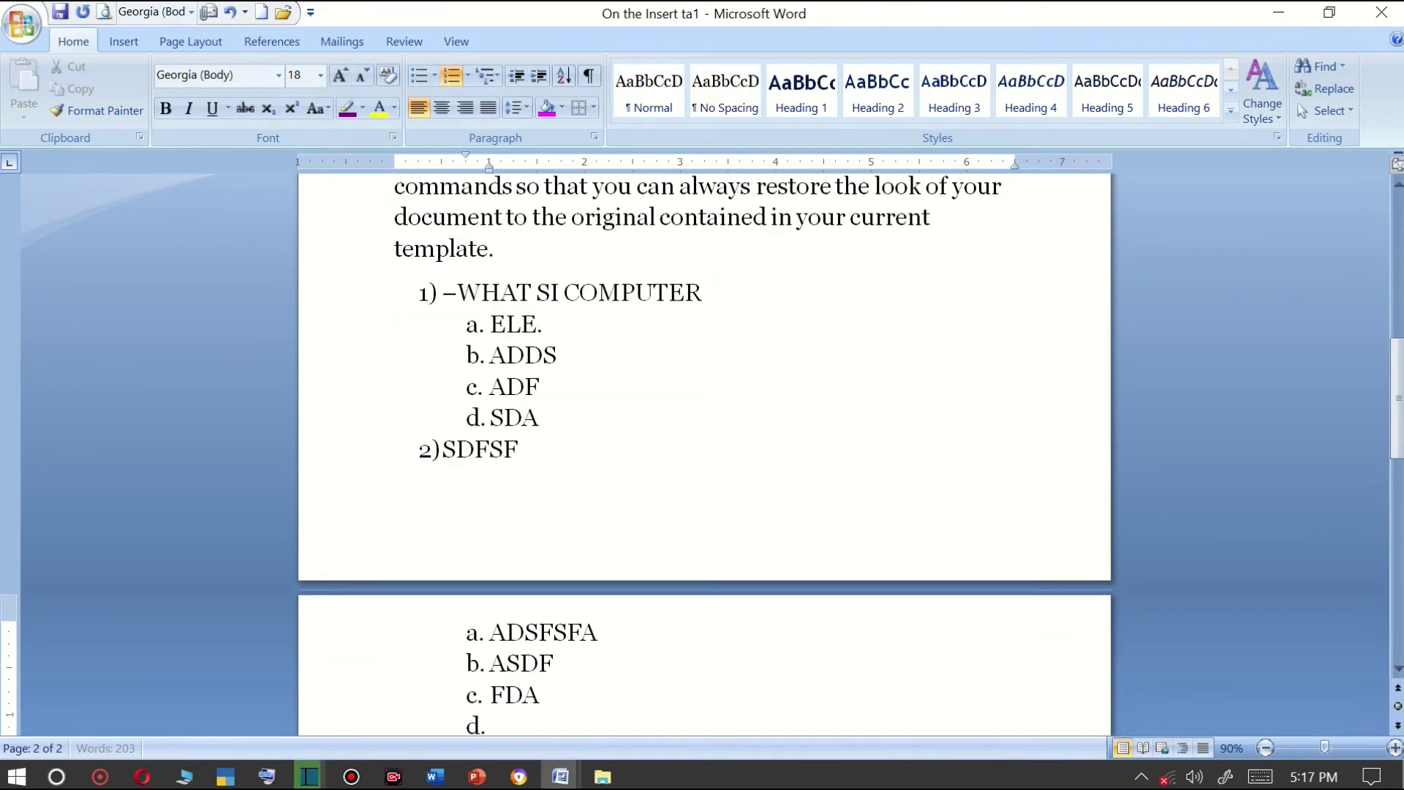
text(SDFA)
key(Return)
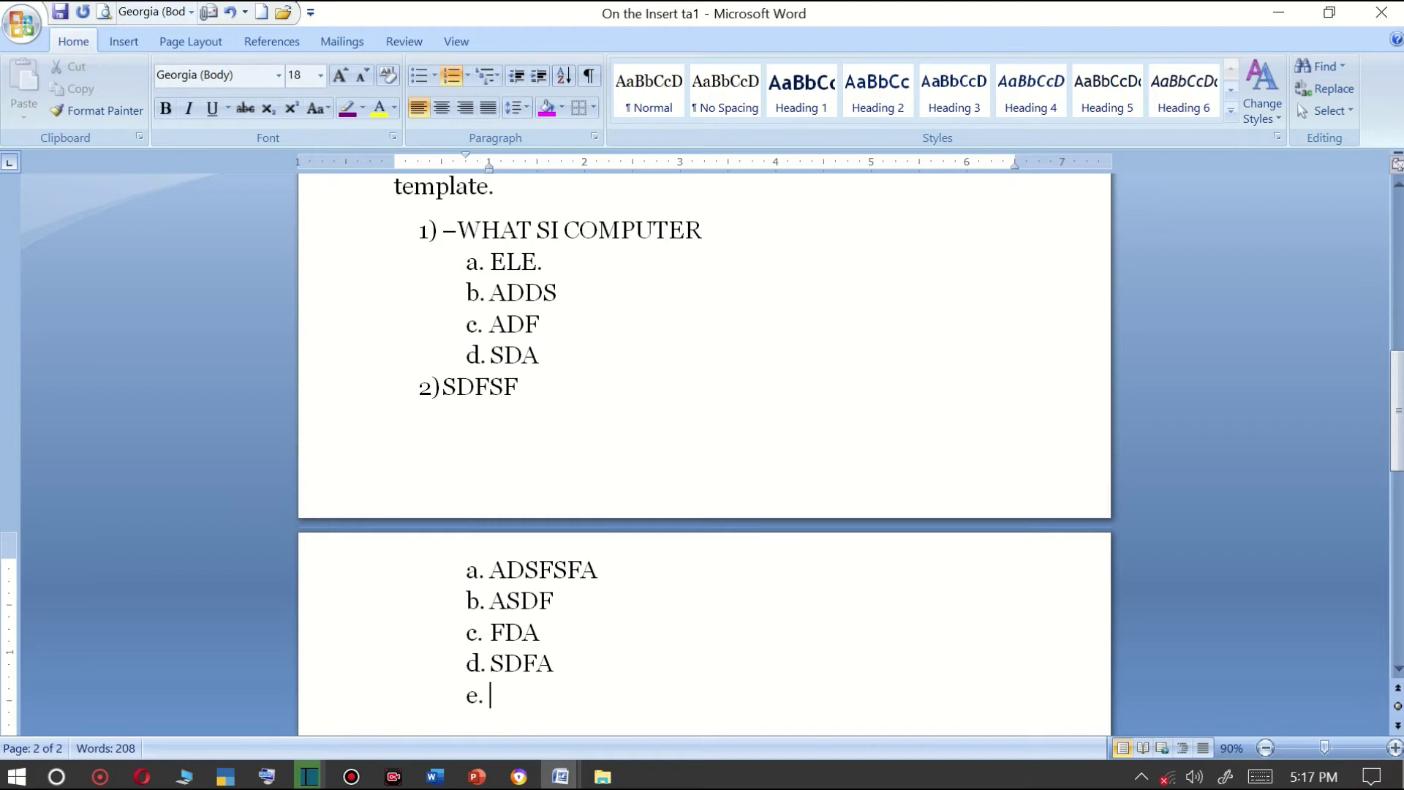
Add item 3) SDFFSDF with lettered sub-items FSDZ DSFG and SDFGSDF.
key(shift+Tab)
text(SDFFSD)
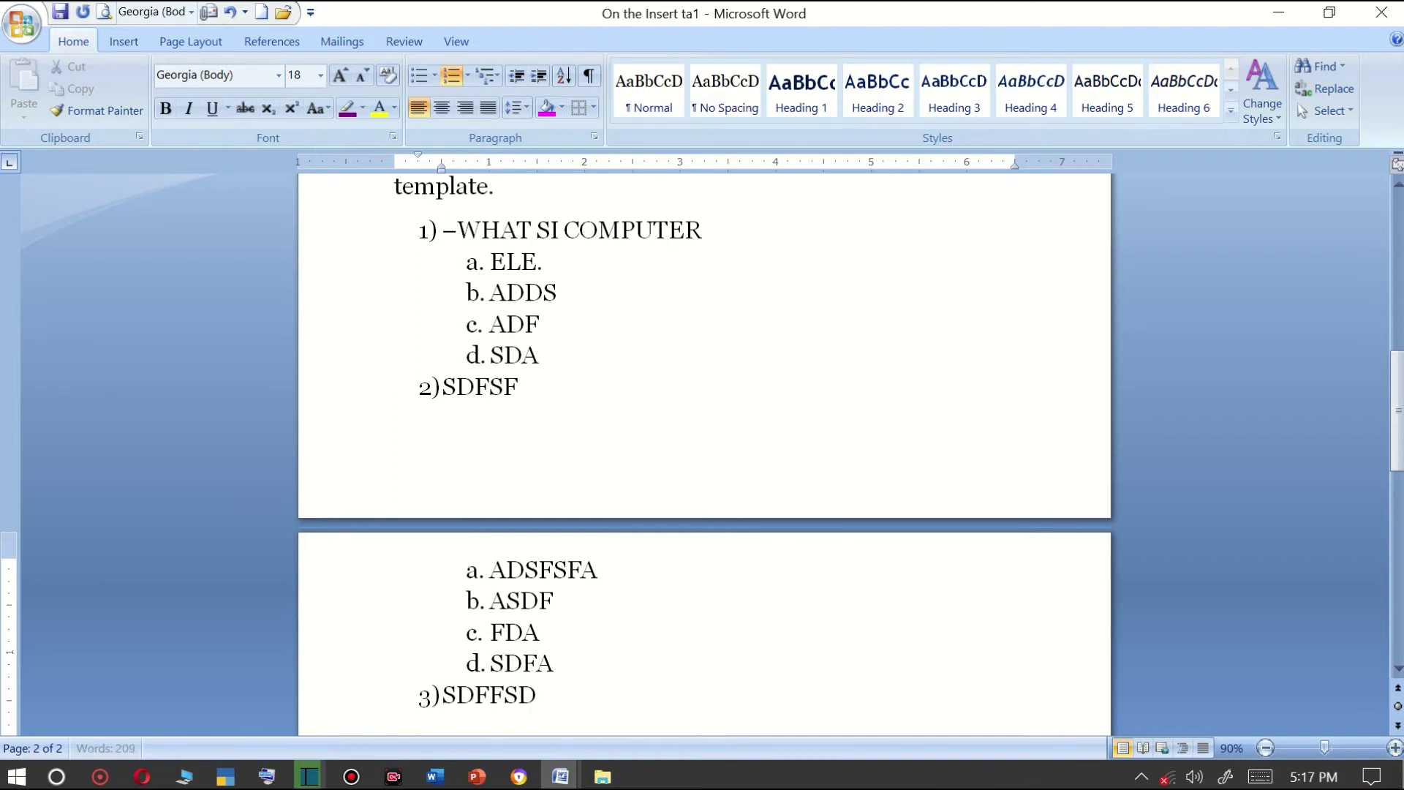
text(F)
key(Return)
key(Tab)
text(FSDZ DSFG)
key(Return)
text(SDFG)
key(Return)
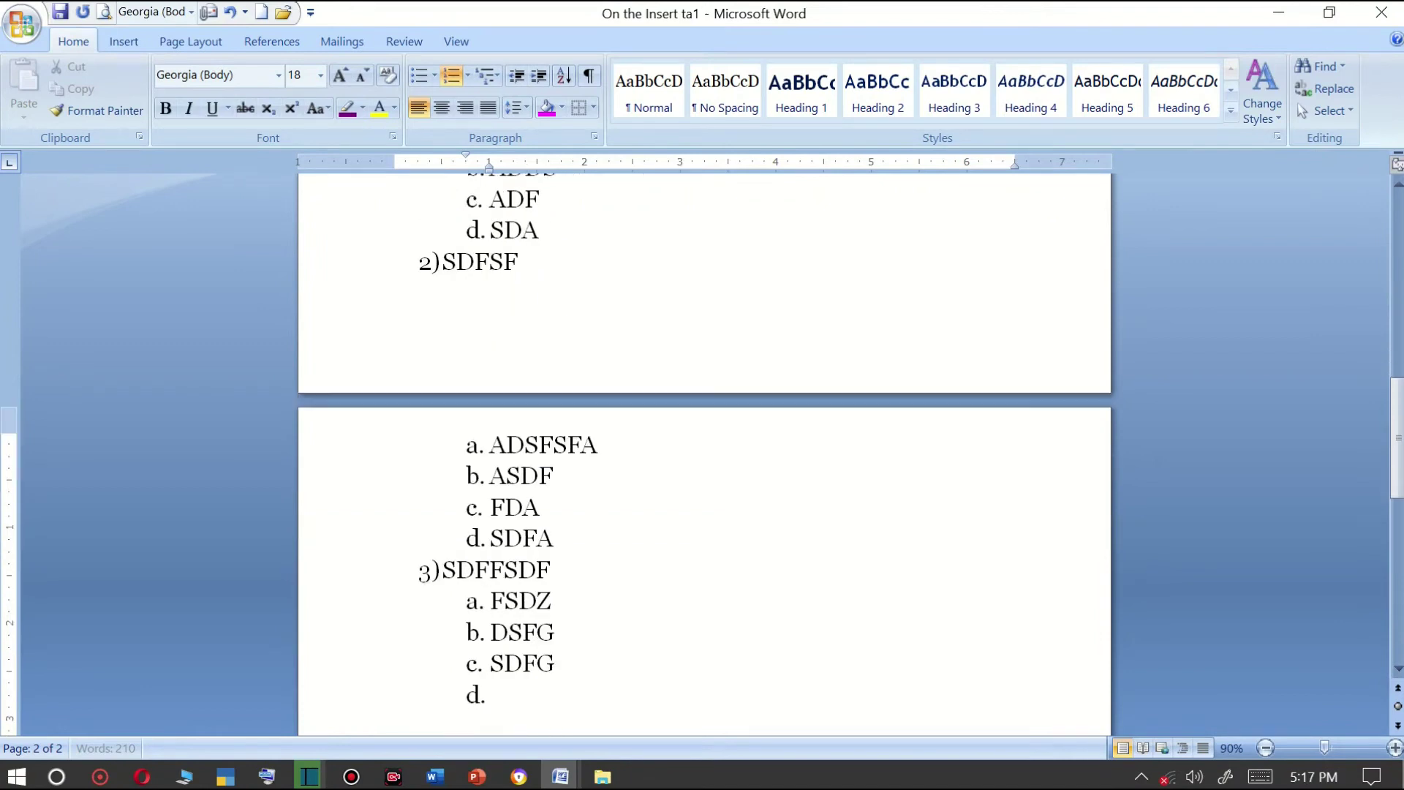
text(SDF)
key(Return)
Add item 4) DFGSDFG and start an empty lettered sub-item beneath it.
key(shift+Tab)
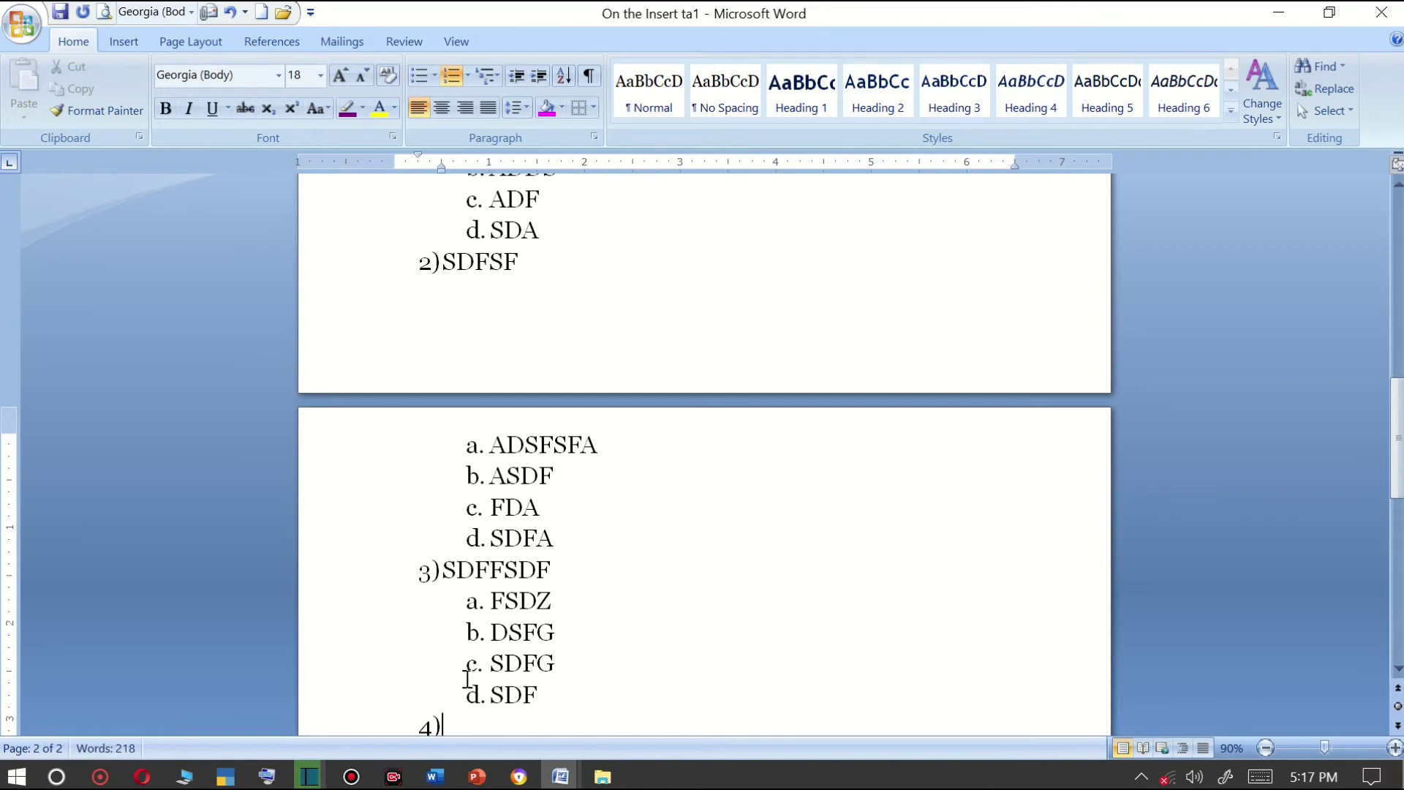
text(DFGSDFG)
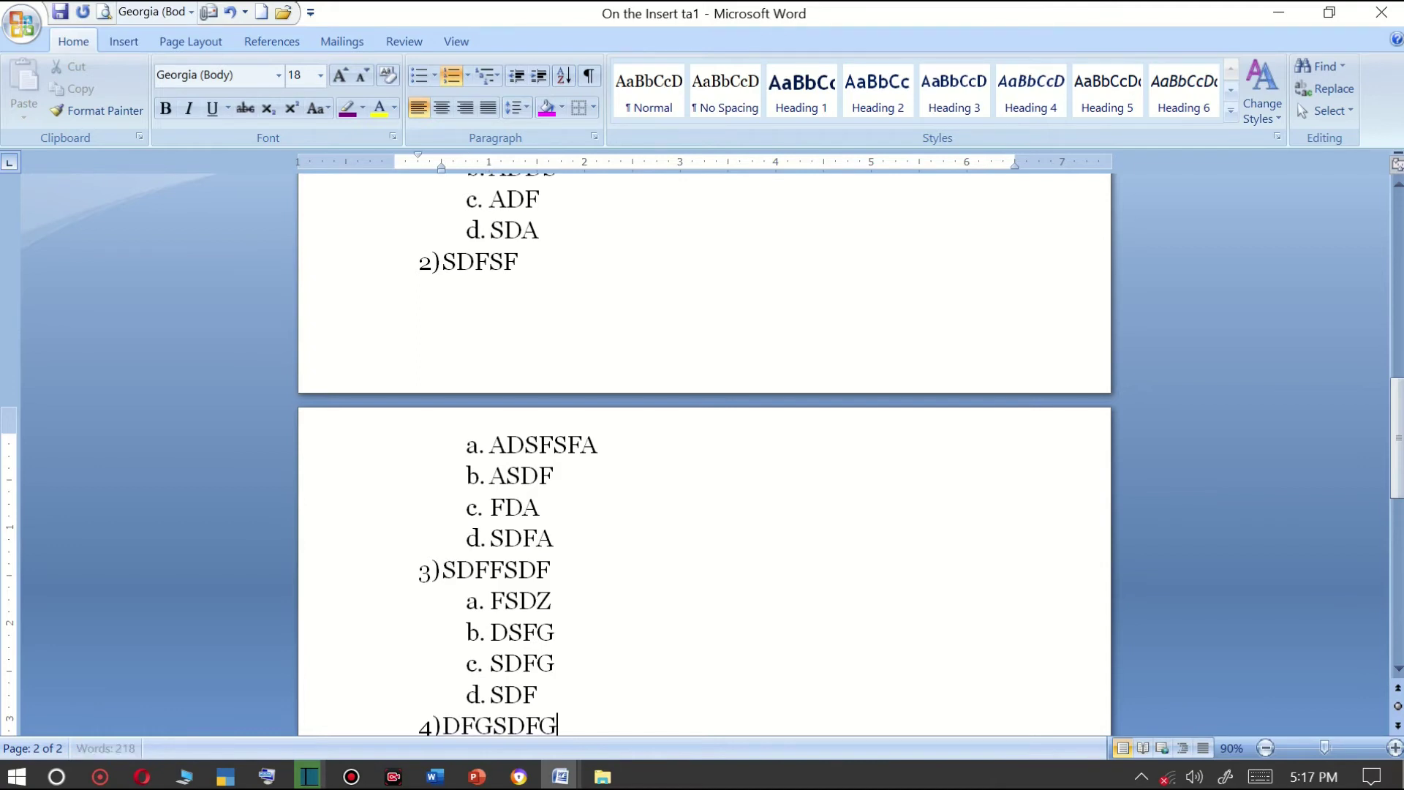
key(Return)
key(Tab)
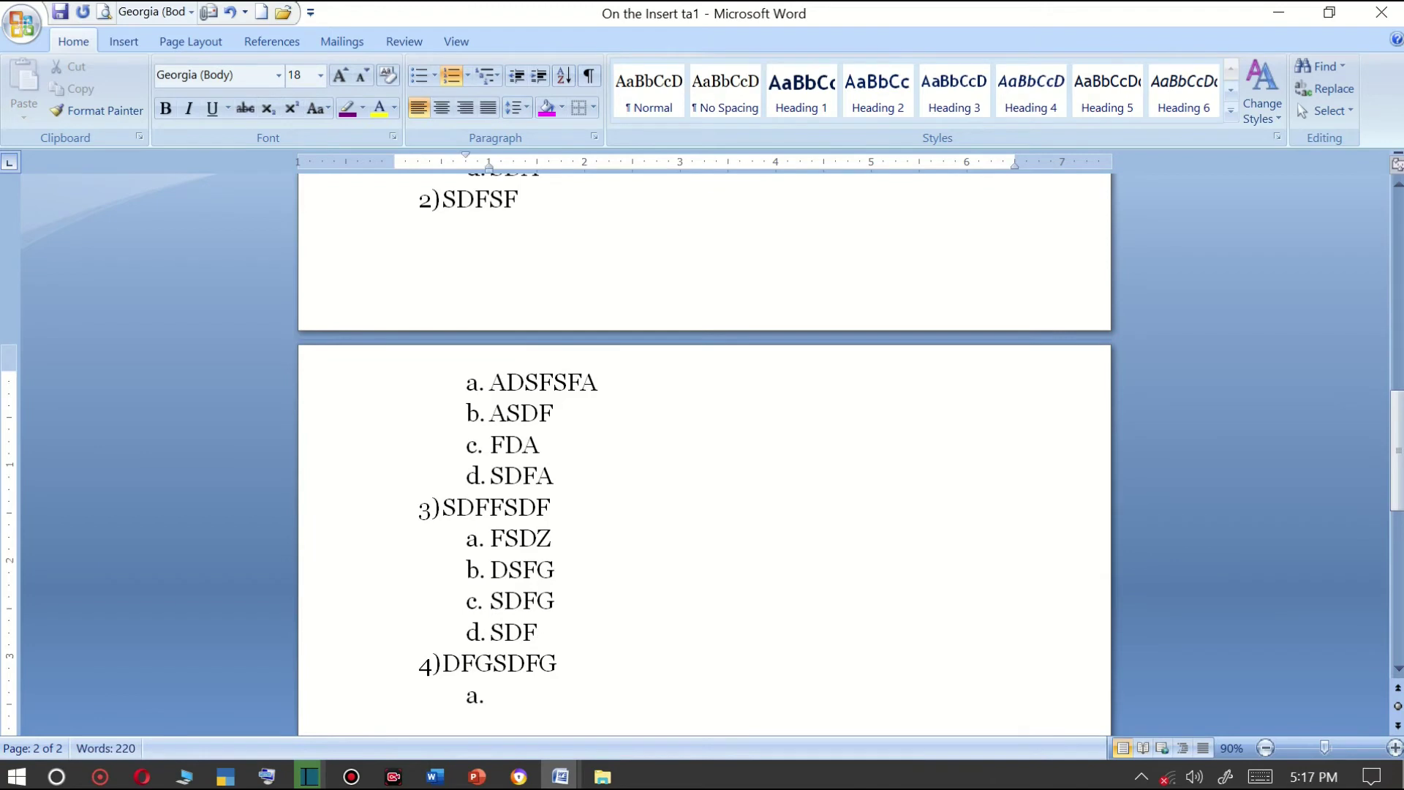
Delete the numbered list and third paragraph, keeping the remaining two paragraphs left-aligned.
mouse_move(595, 652)
mouse_down()
mouse_move(404, 269)
mouse_move(322, 6)
mouse_move(351, 628)
mouse_up()
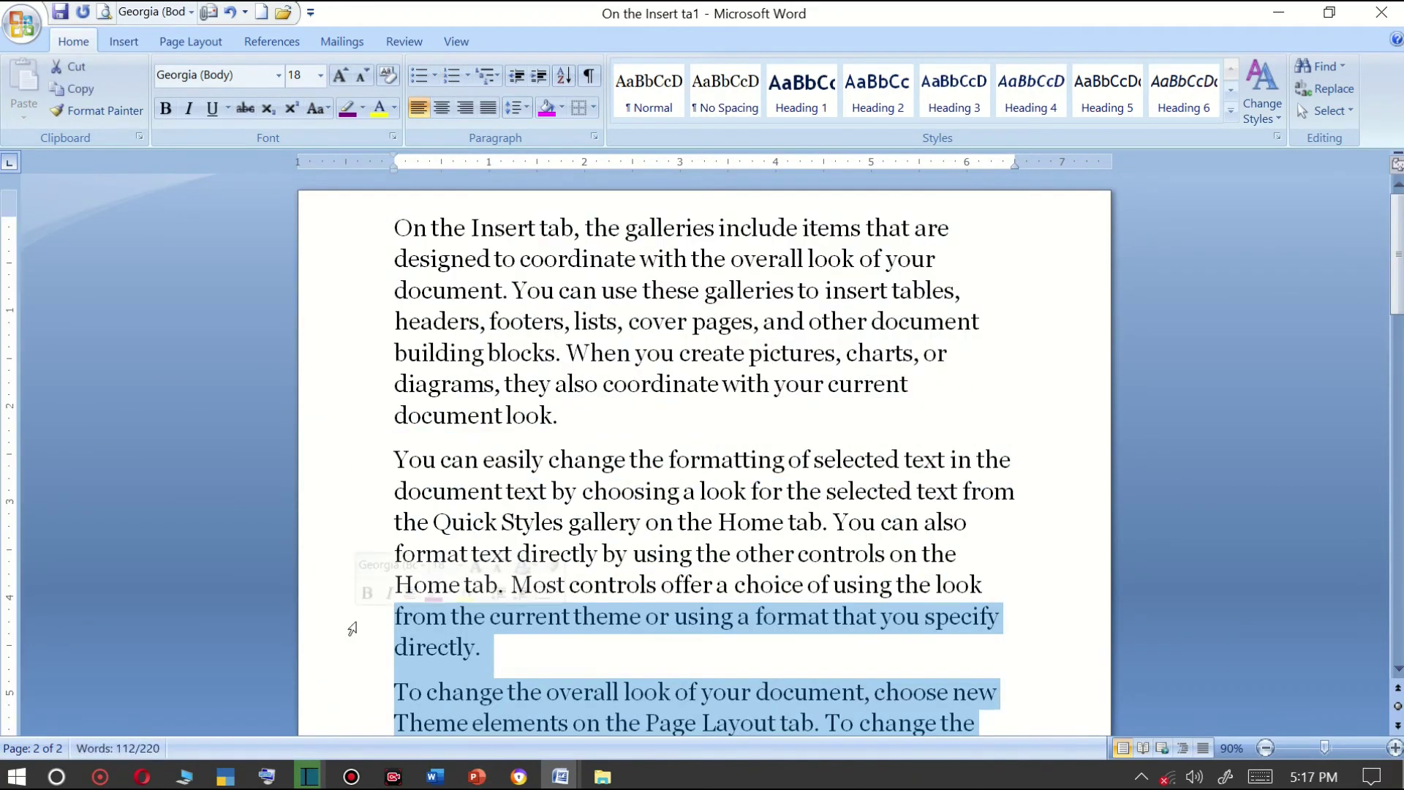
key(Delete)
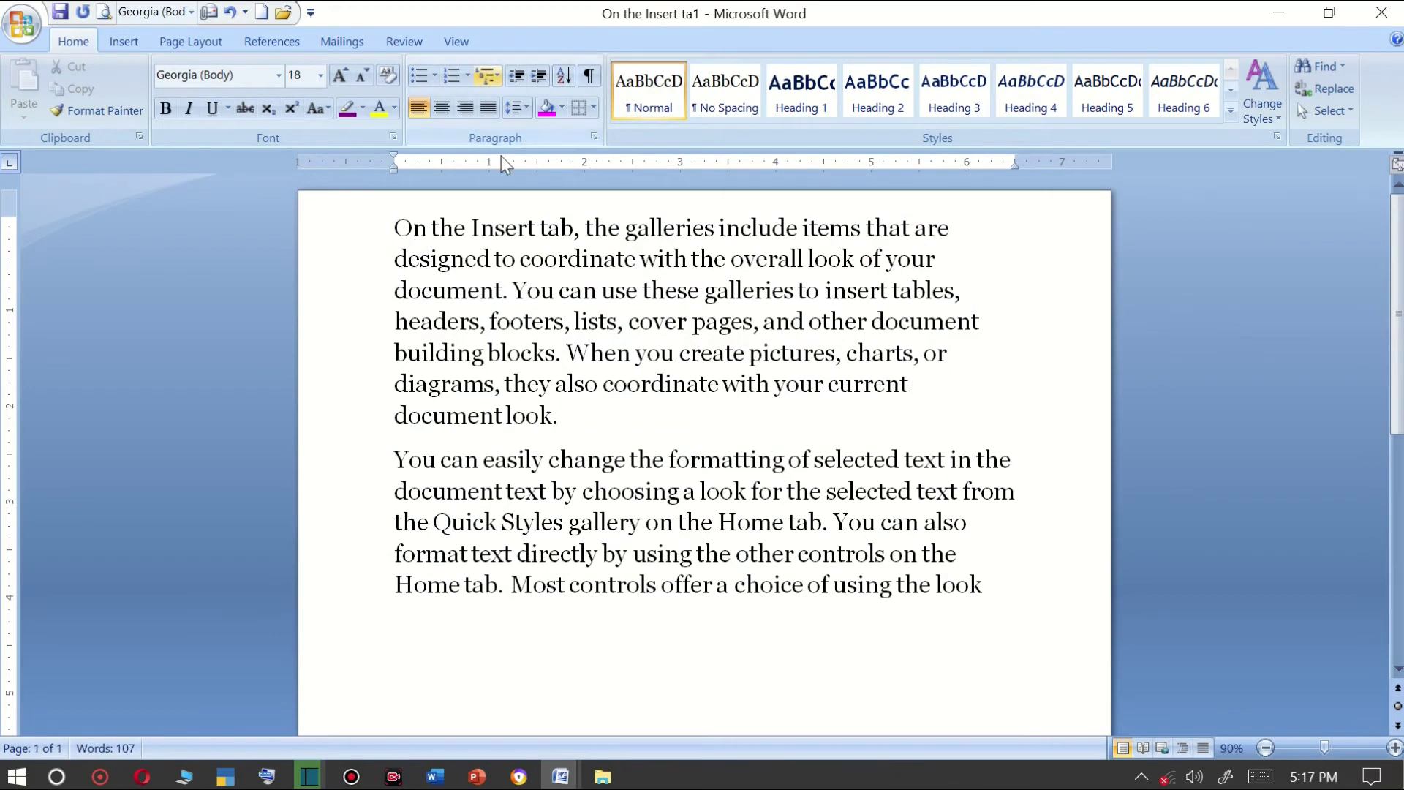
mouse_move(987, 584)
mouse_down()
mouse_move(391, 254)
mouse_move(384, 232)
mouse_up()
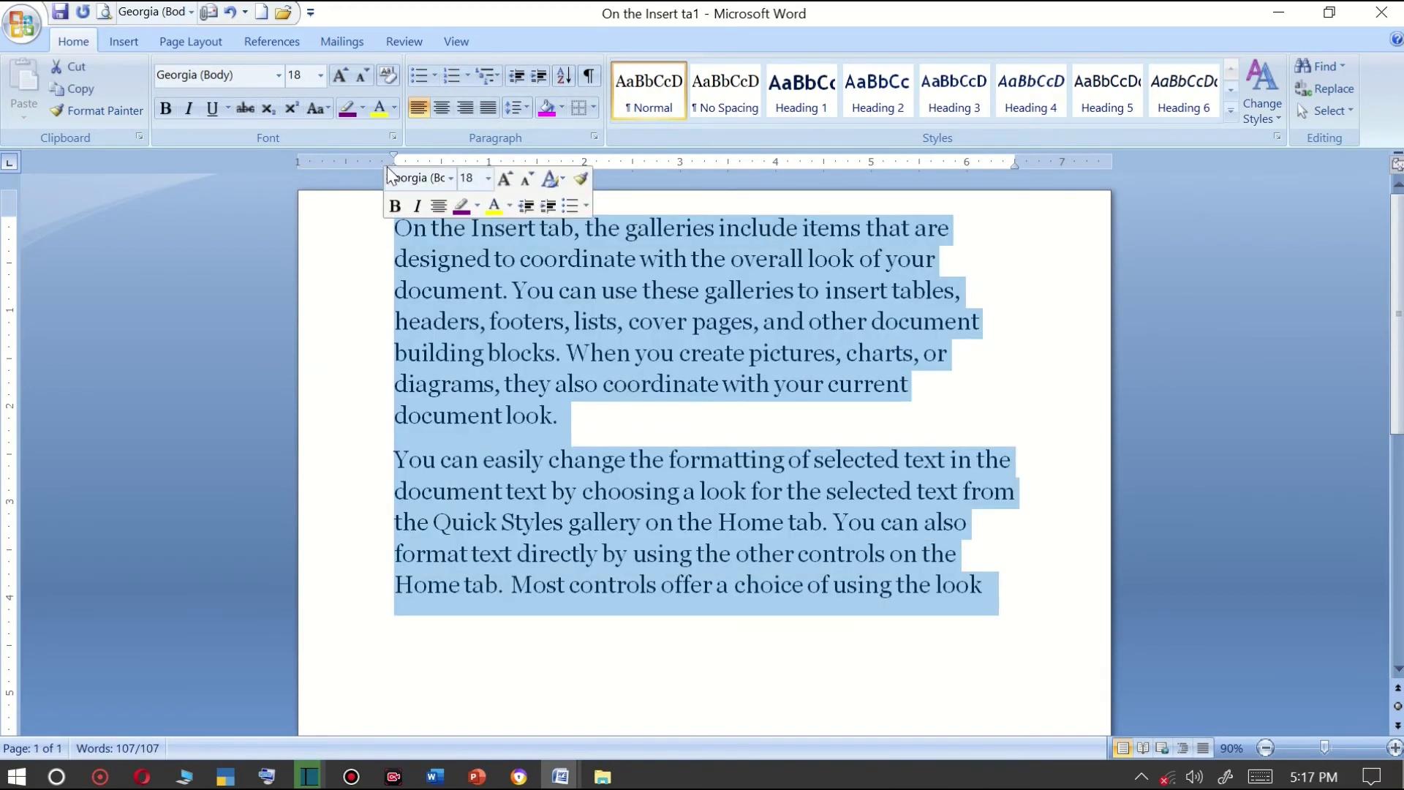
click(441, 206)
click(438, 208)
Give the two remaining paragraphs a left indent of about 2.5 inches.
drag(409, 228, 902, 653)
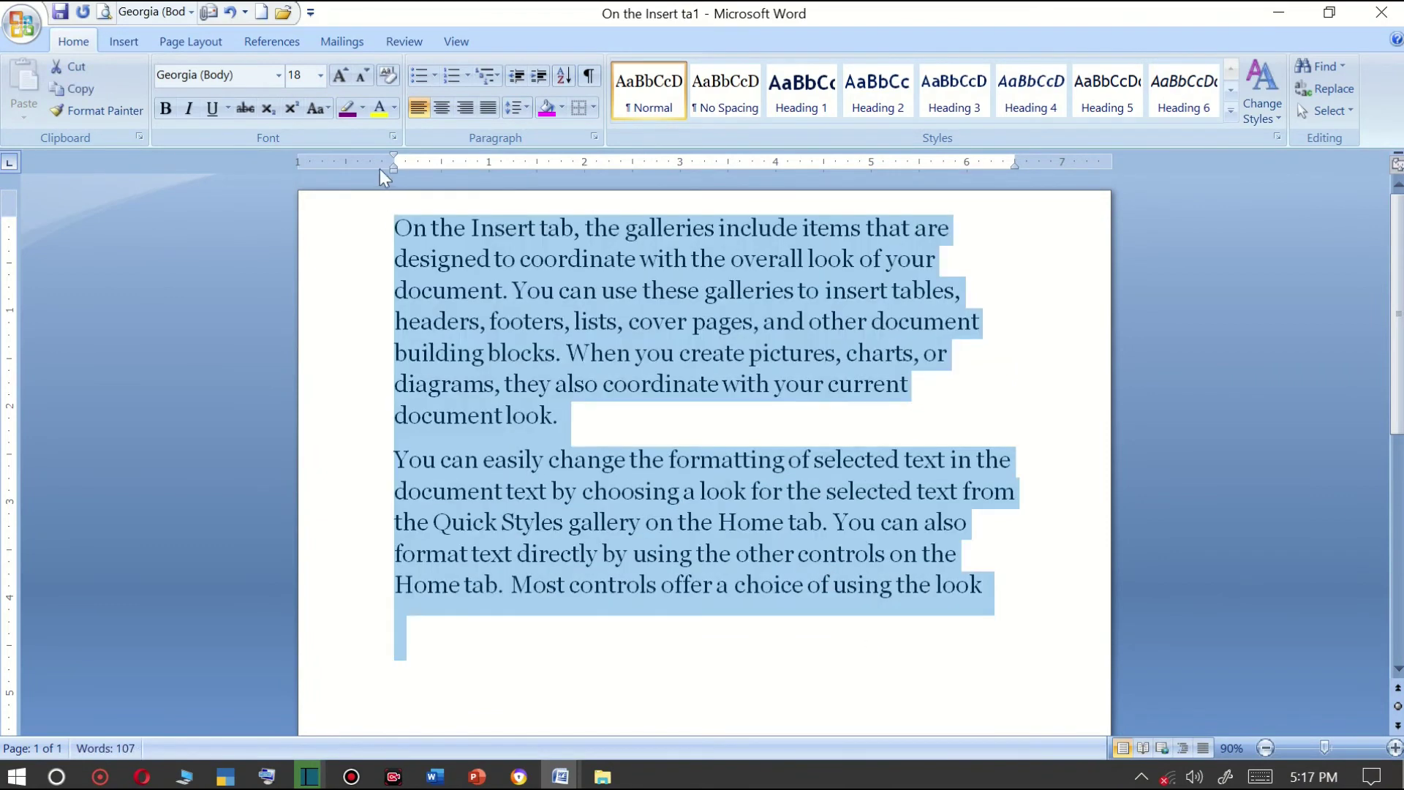
mouse_move(392, 168)
mouse_down()
mouse_move(334, 170)
mouse_move(424, 170)
mouse_move(381, 169)
mouse_up()
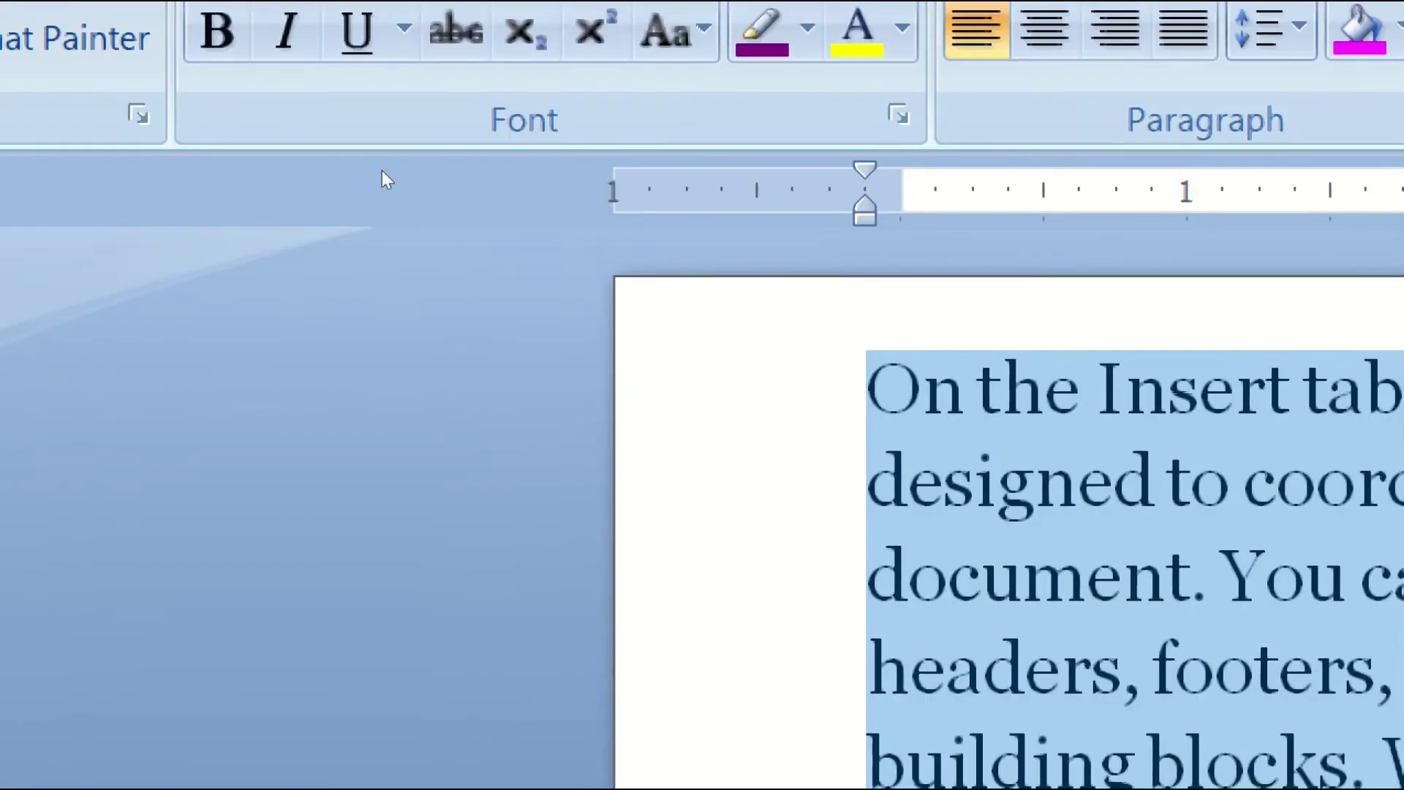
drag(865, 214, 686, 214)
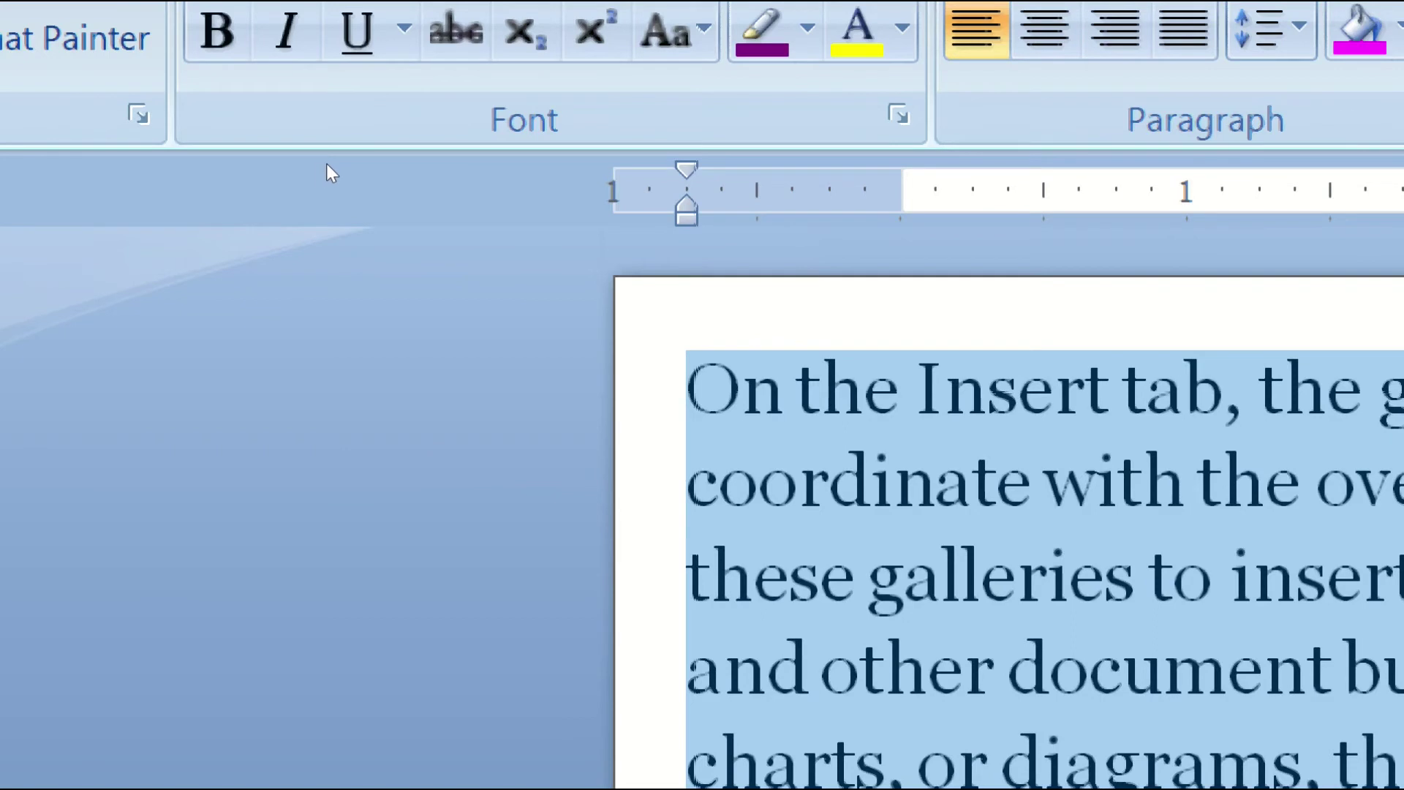
drag(685, 214, 1204, 214)
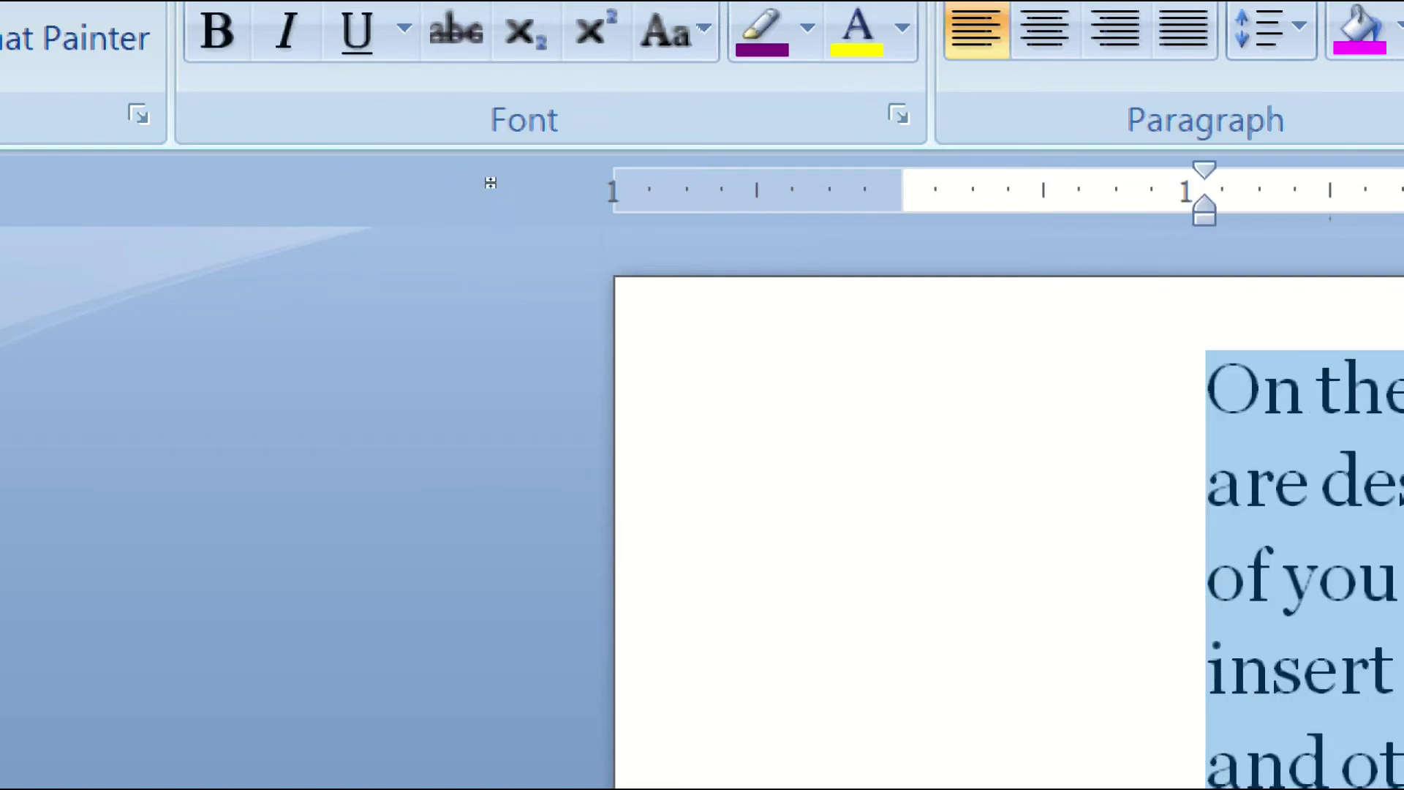
mouse_move(495, 167)
mouse_down()
mouse_move(260, 152)
mouse_move(324, 180)
mouse_up()
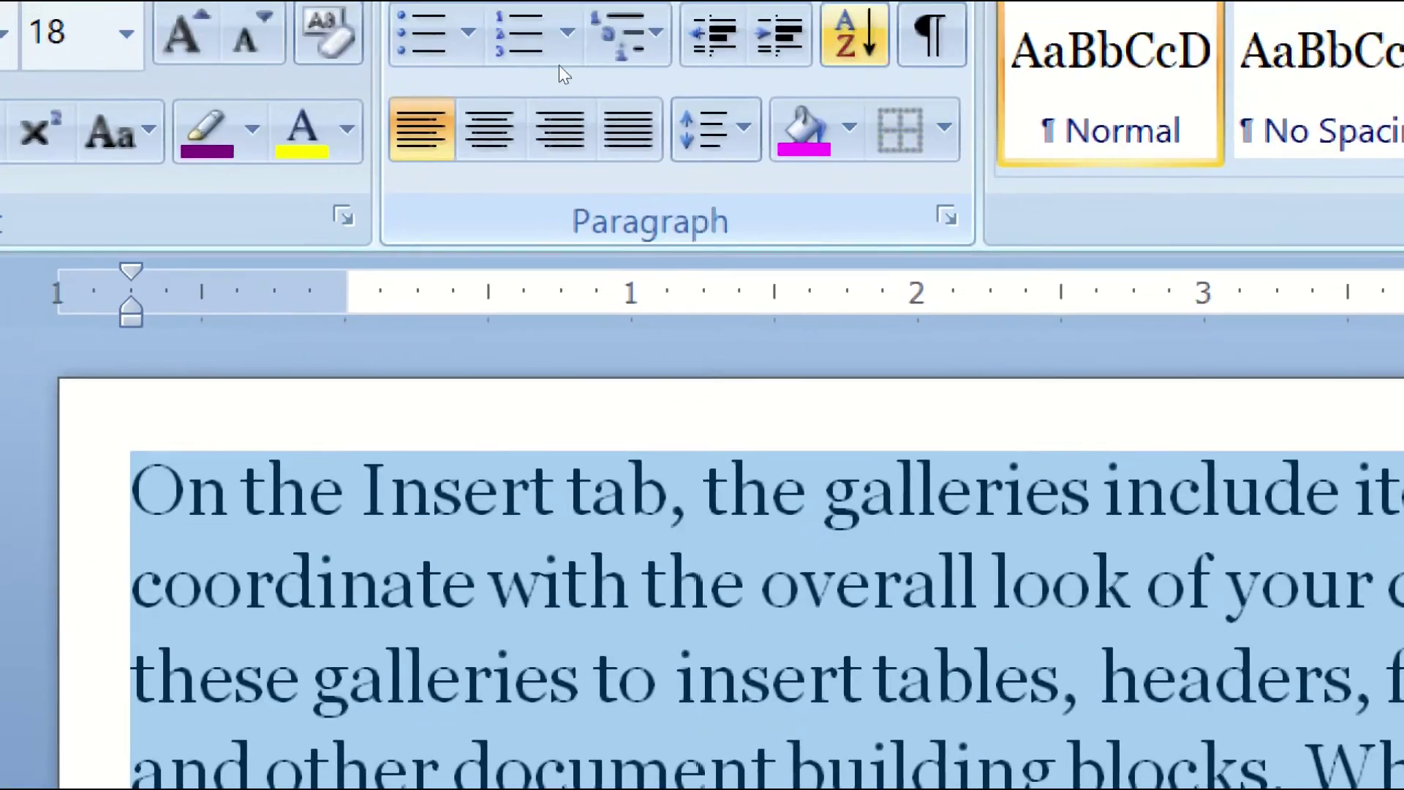
key(ctrl+m)
key(ctrl+m)
key(ctrl+m)
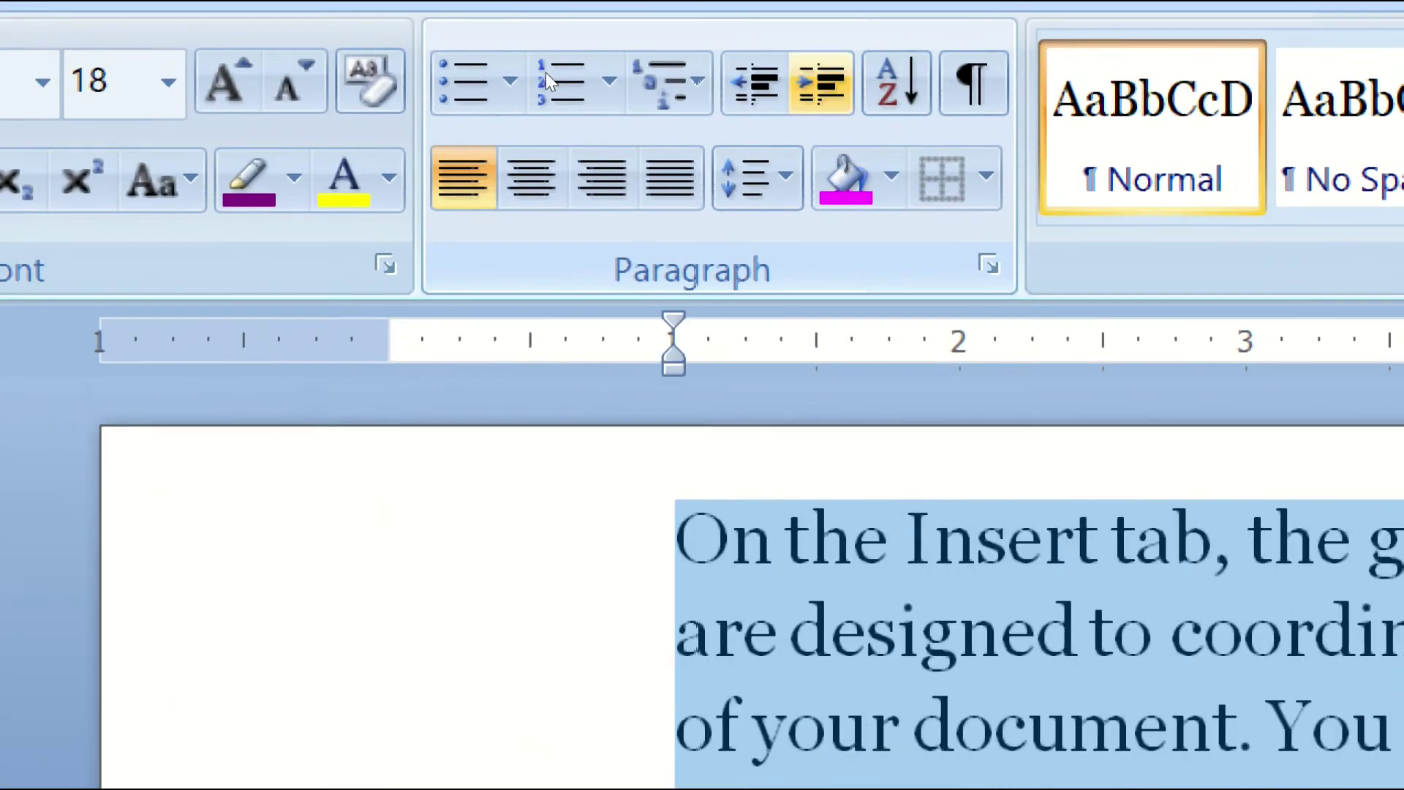
key(ctrl+m)
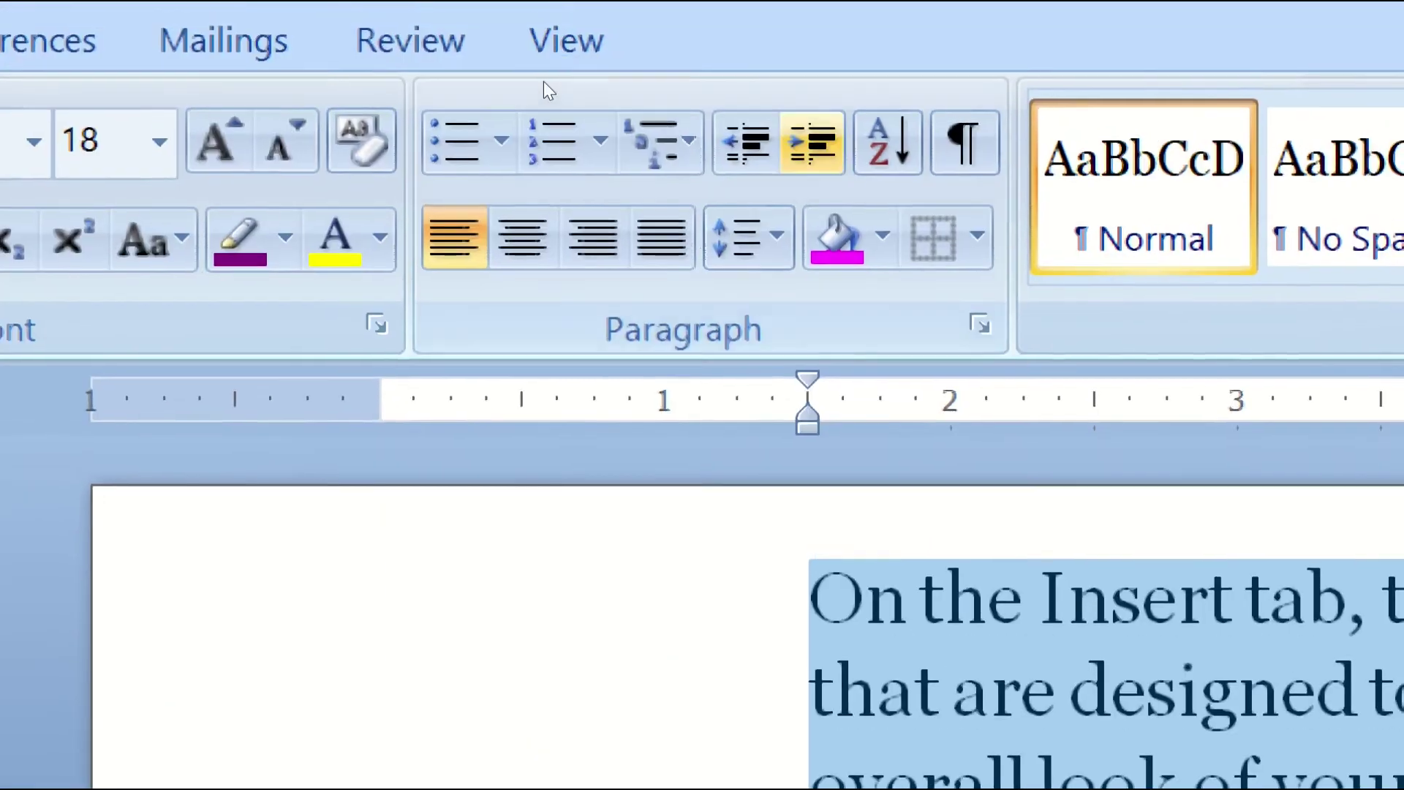
key(ctrl+m)
key(ctrl+m)
key(ctrl+m)
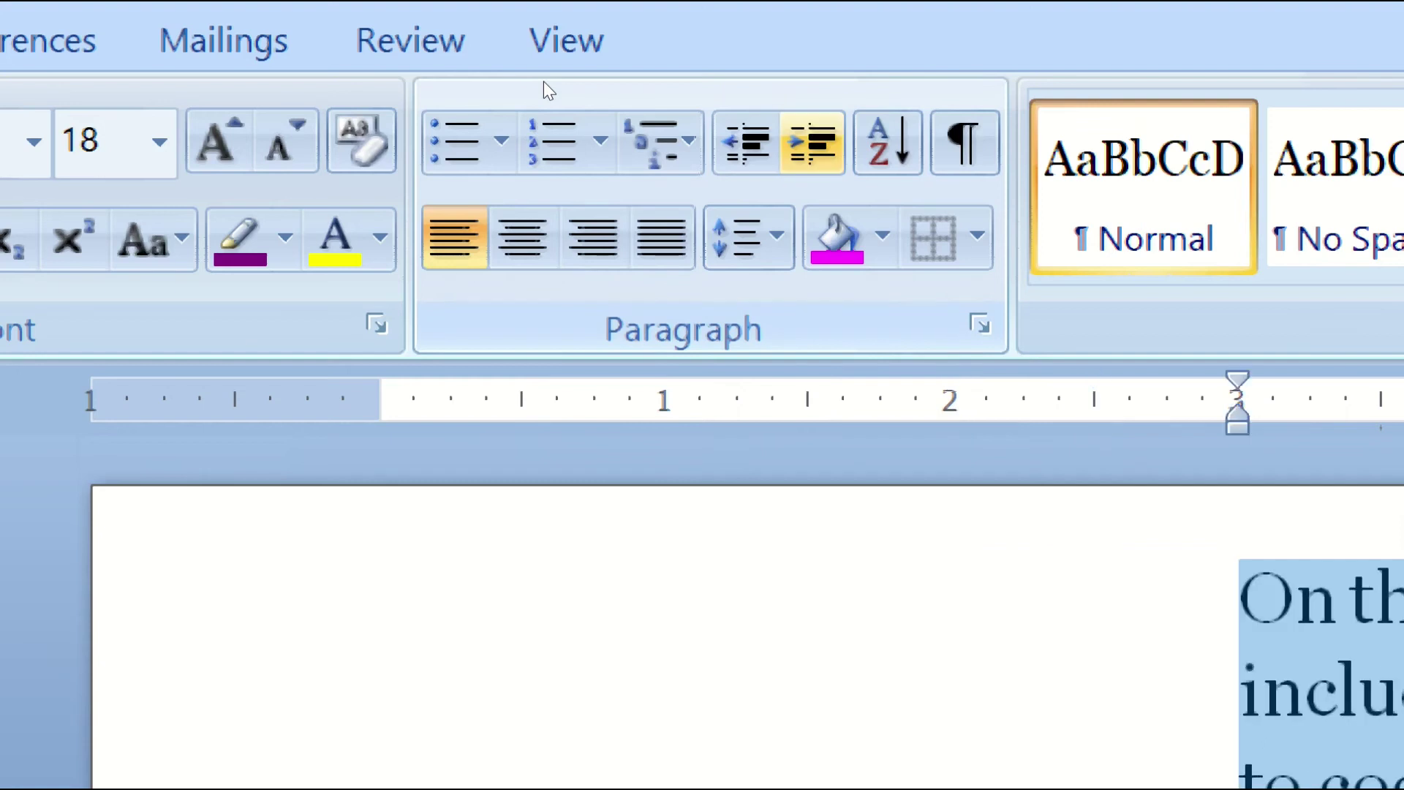
key(ctrl+shift+m)
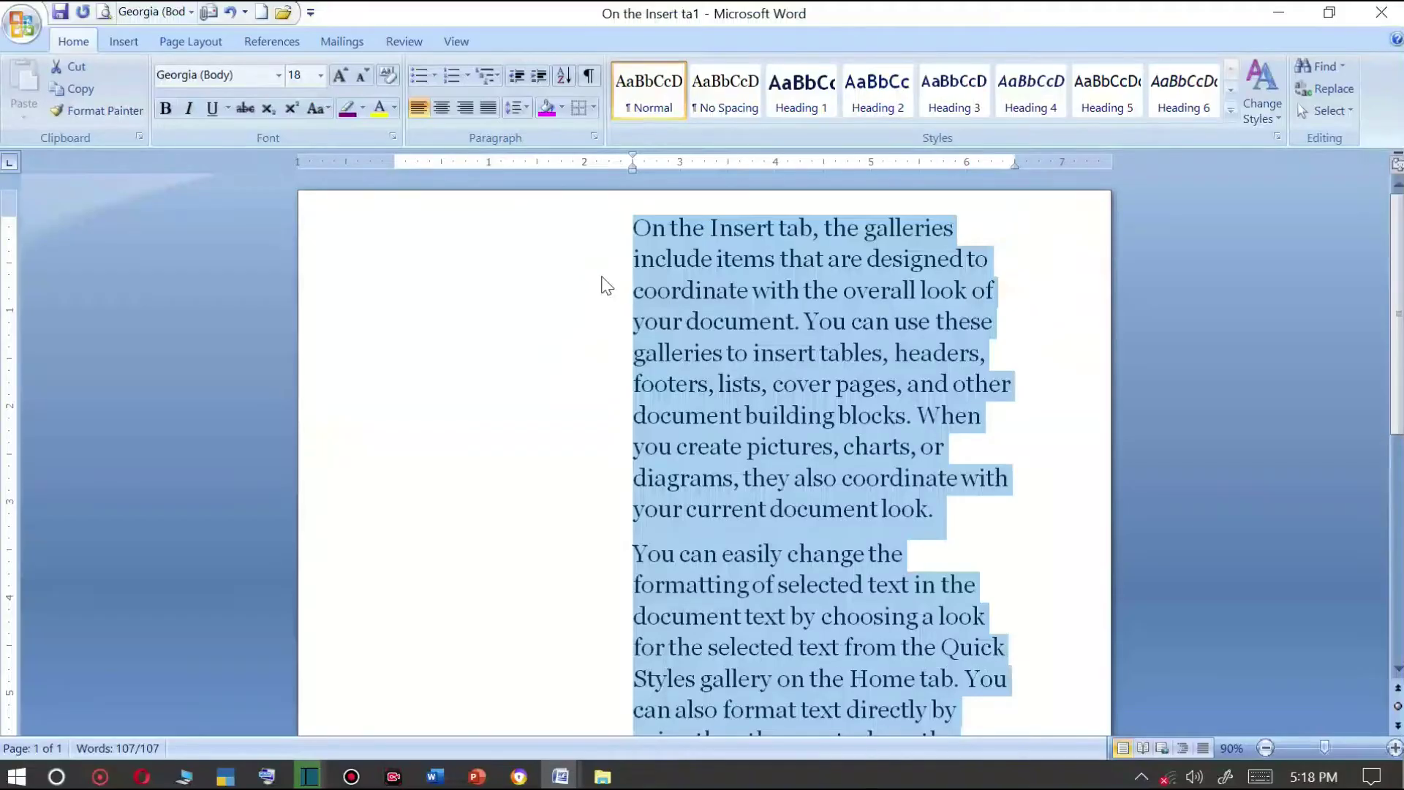
scroll(712, 494, down, 2)
scroll(735, 527, down, 3)
Type placeholder lines SDF, SFD, FSF, F and DSFGSD below the indented paragraphs.
scroll(775, 497, down, 1)
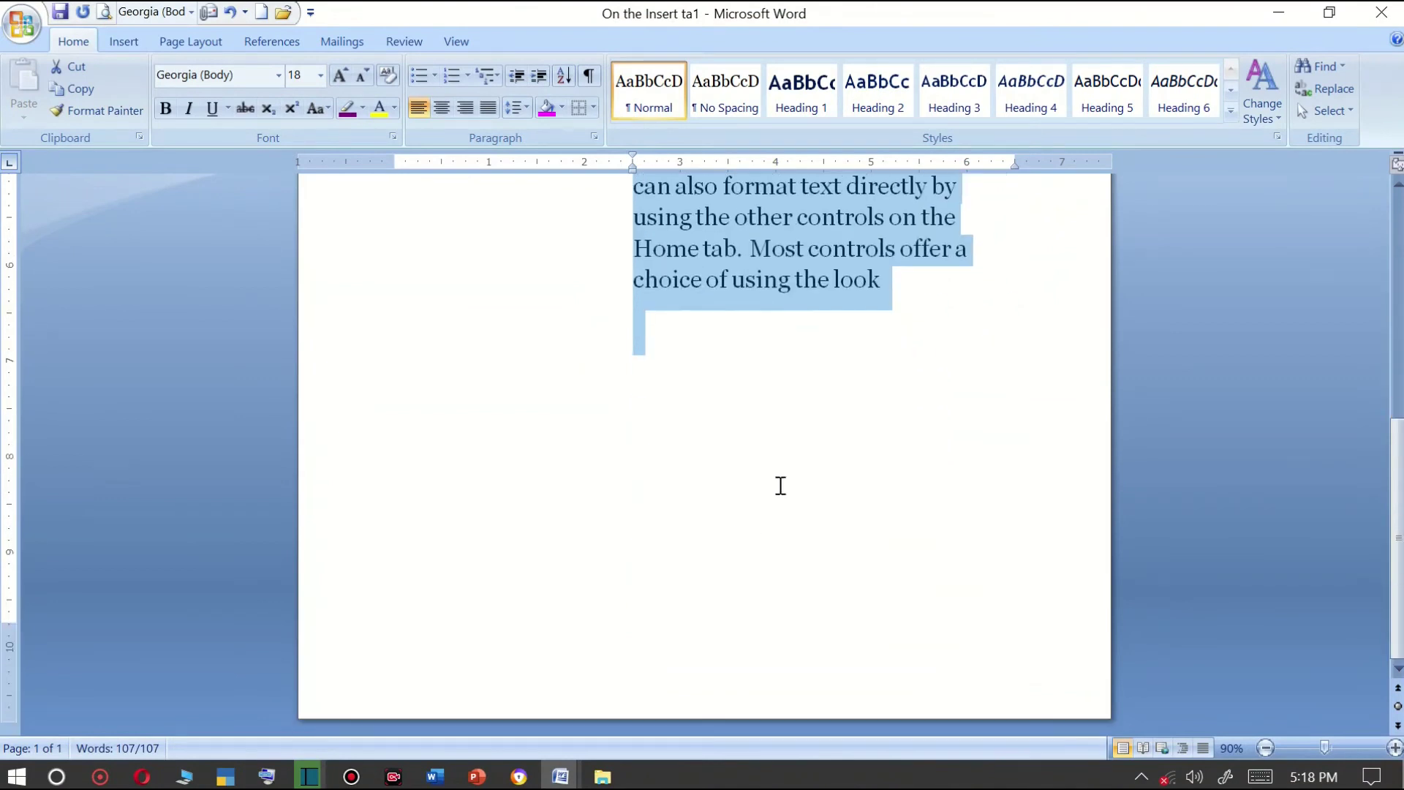
click(793, 459)
text(SD)
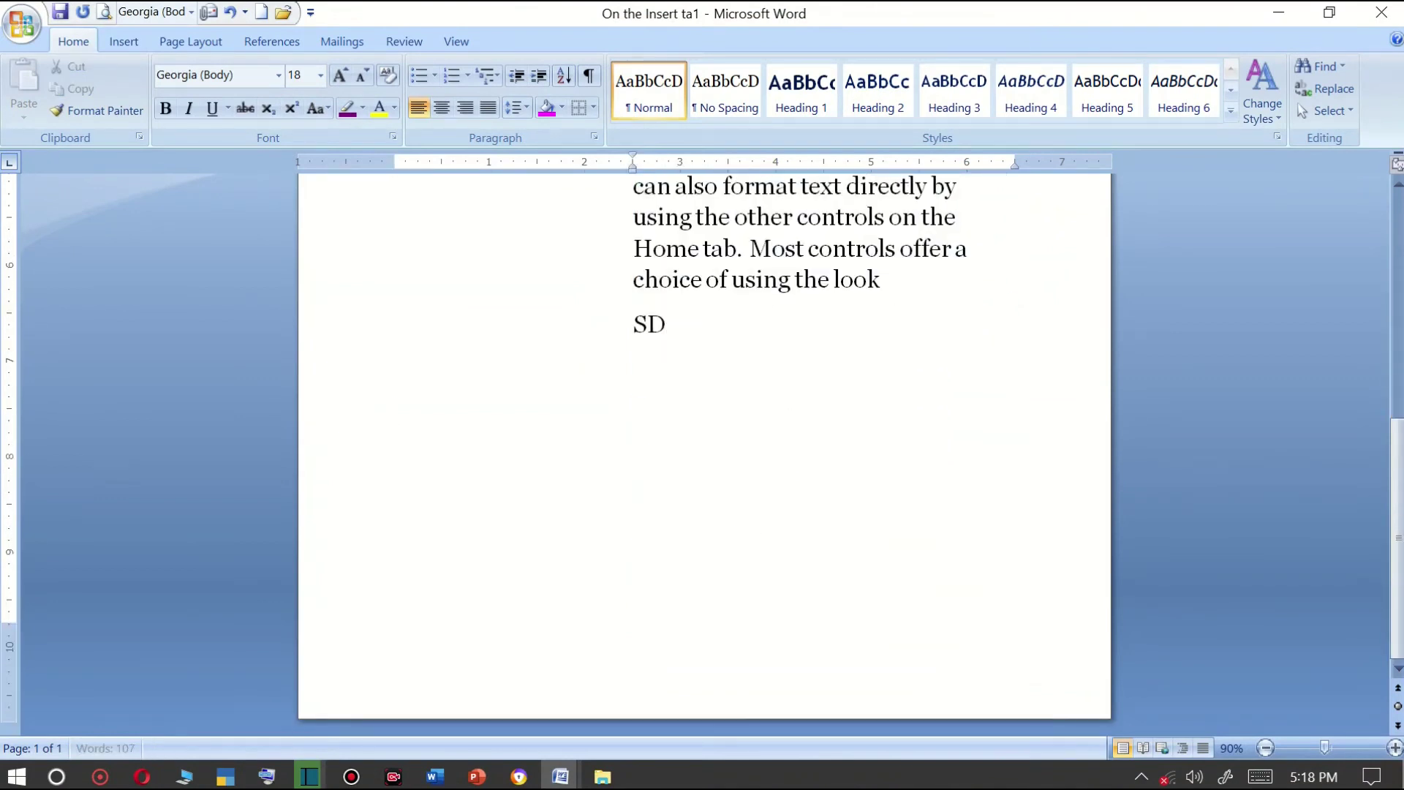
text(F)
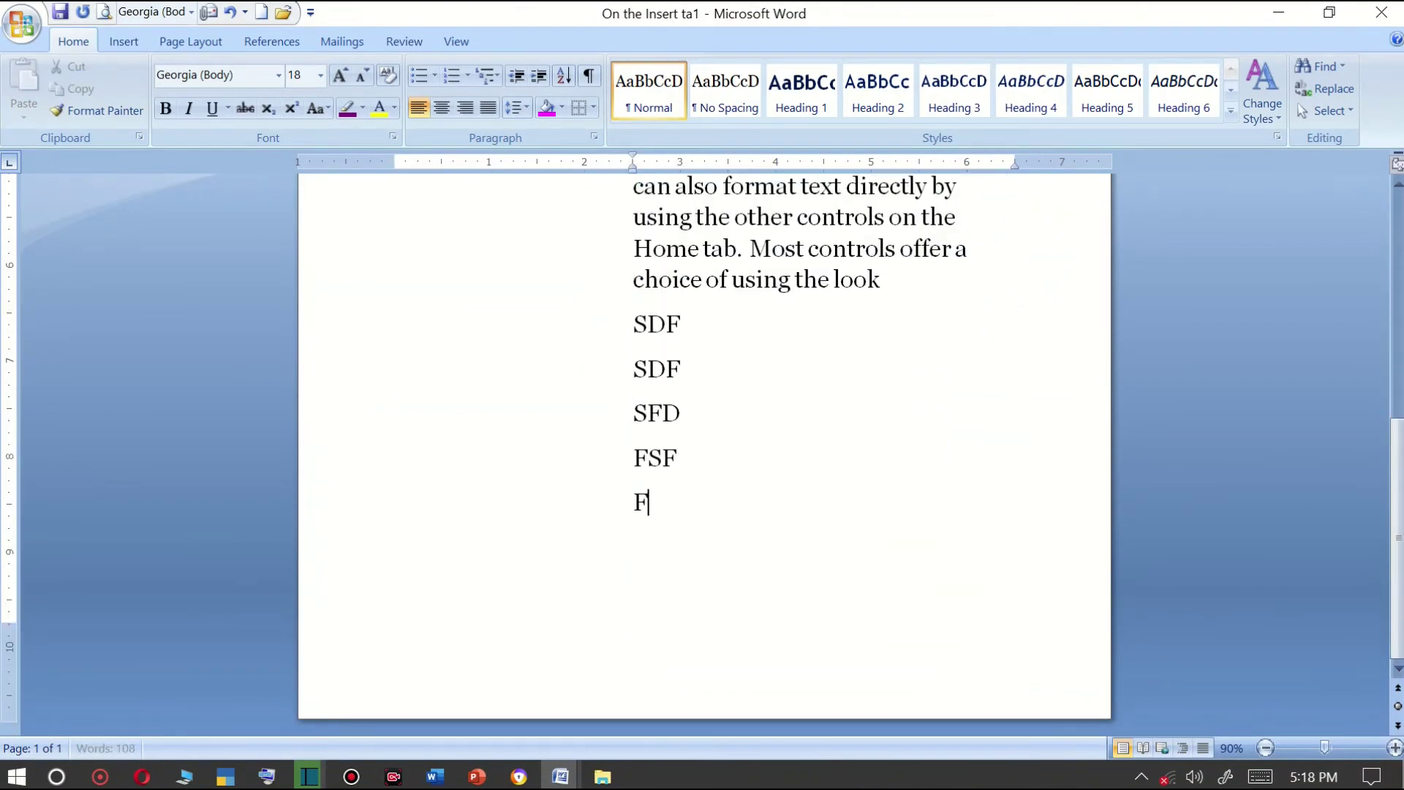
text( SDF SFD FSF F DSFGSD)
key(Return)
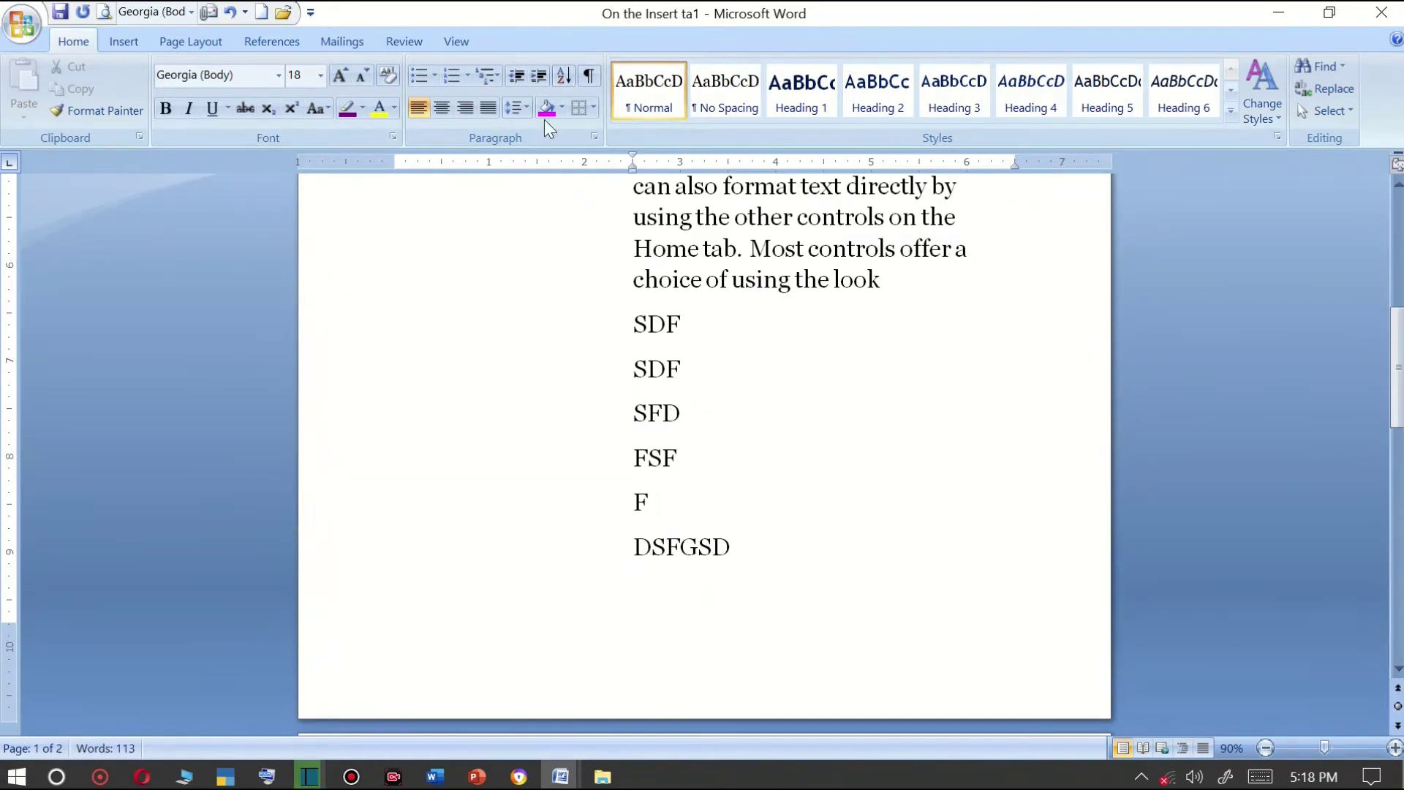
click(538, 77)
click(538, 77)
click(538, 77)
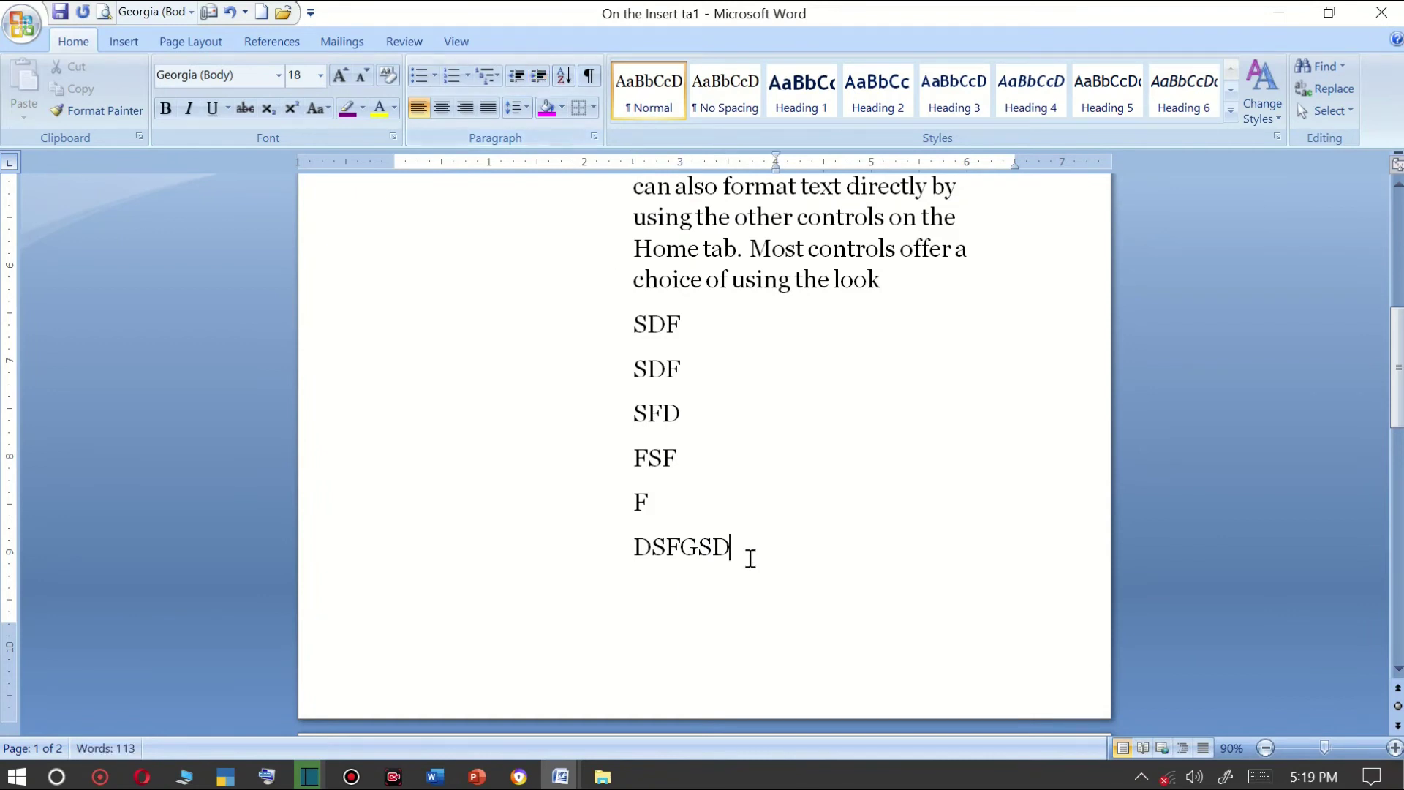
Try shifting the indent of the selected placeholder lines, then return them to the original position.
drag(748, 558, 617, 313)
double_click(547, 77)
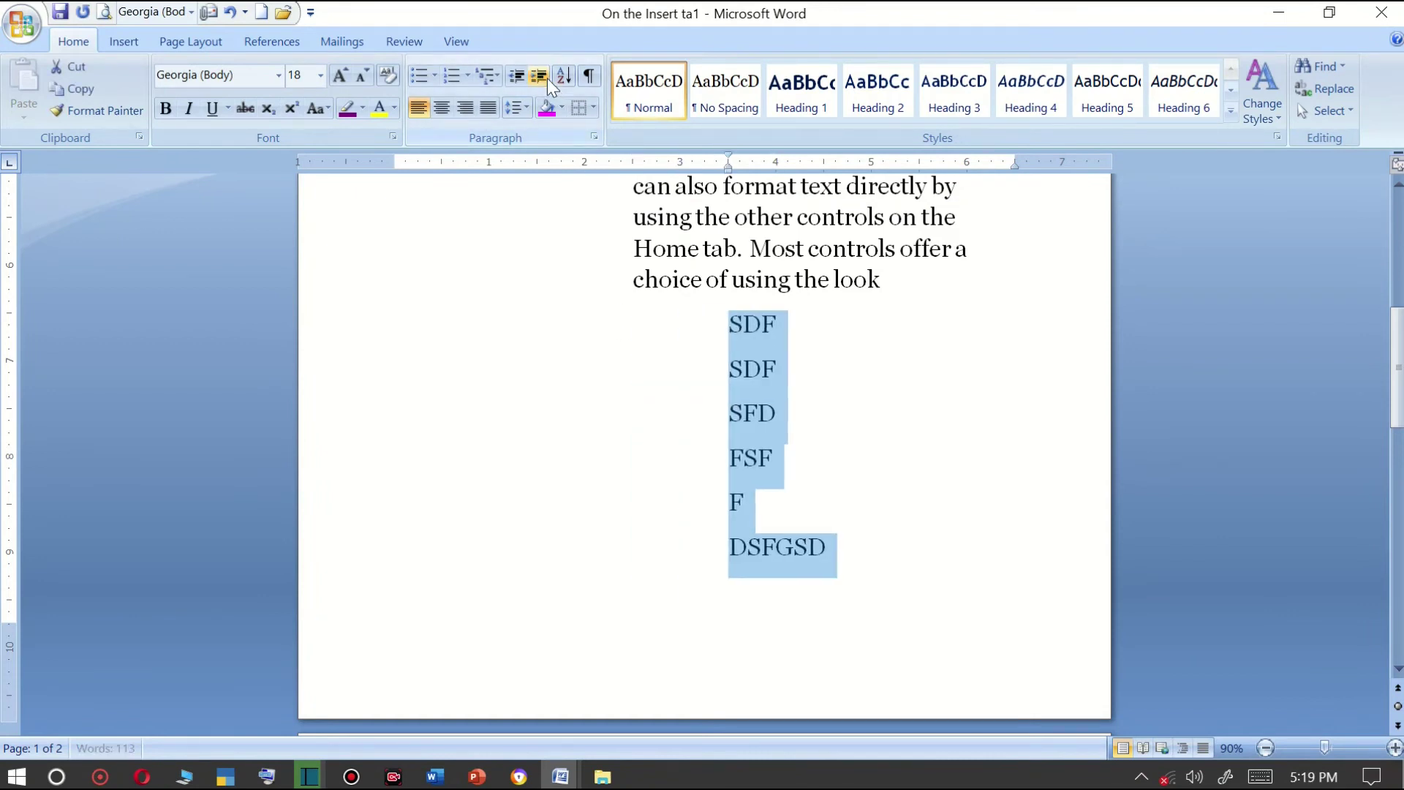
click(544, 77)
click(541, 77)
click(519, 76)
click(519, 76)
double_click(519, 76)
double_click(520, 76)
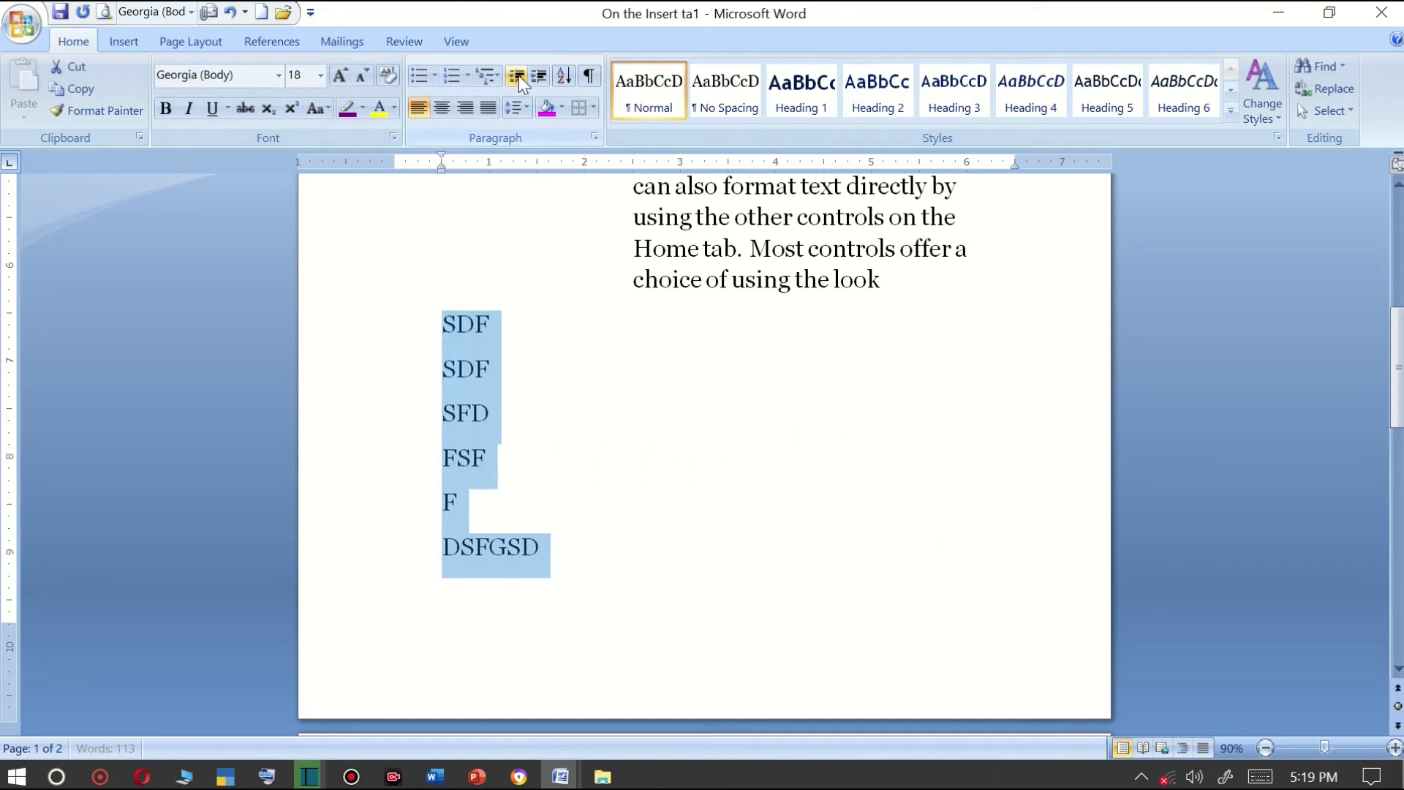
Select the six lines from SDF to DSFGSD and delete them.
click(605, 382)
drag(543, 557, 307, 348)
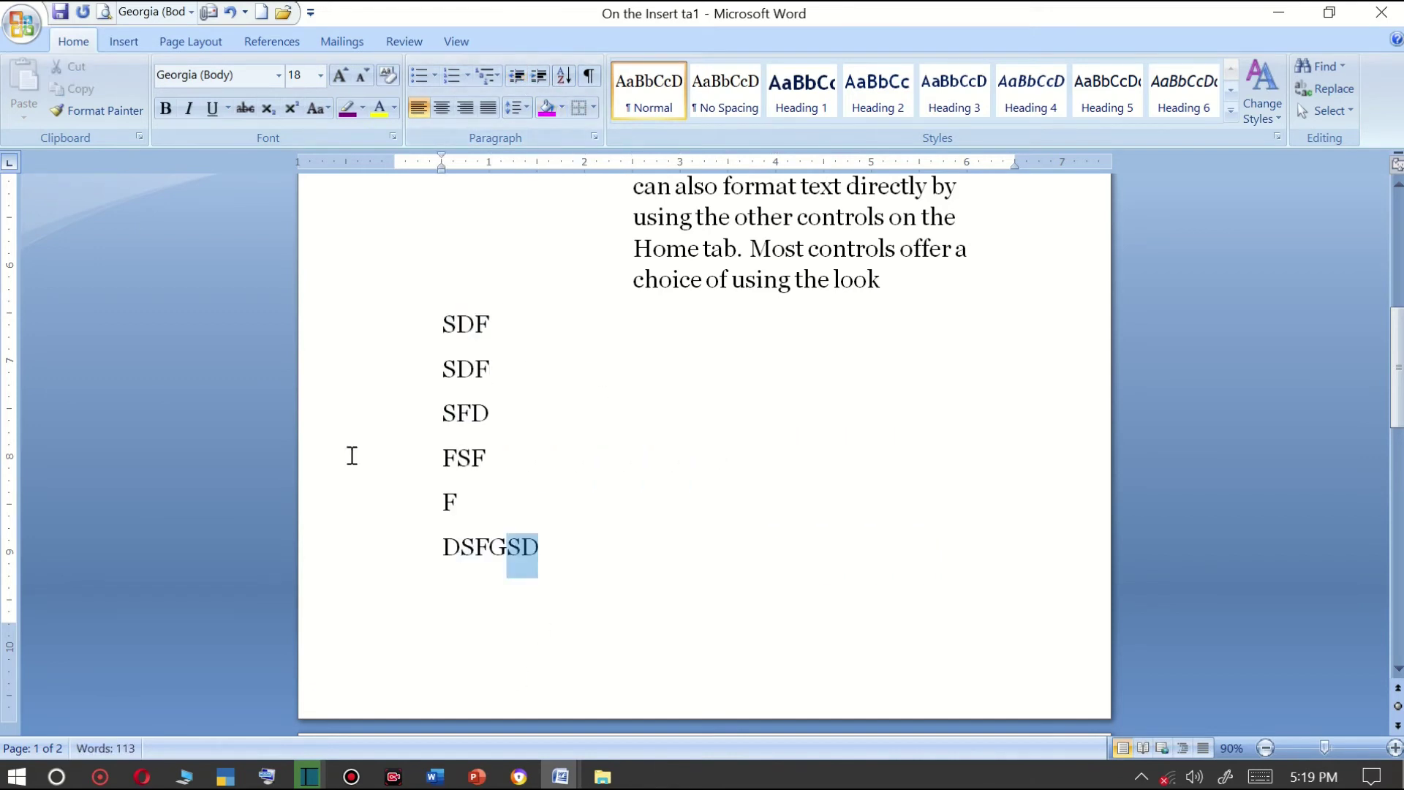
key(Delete)
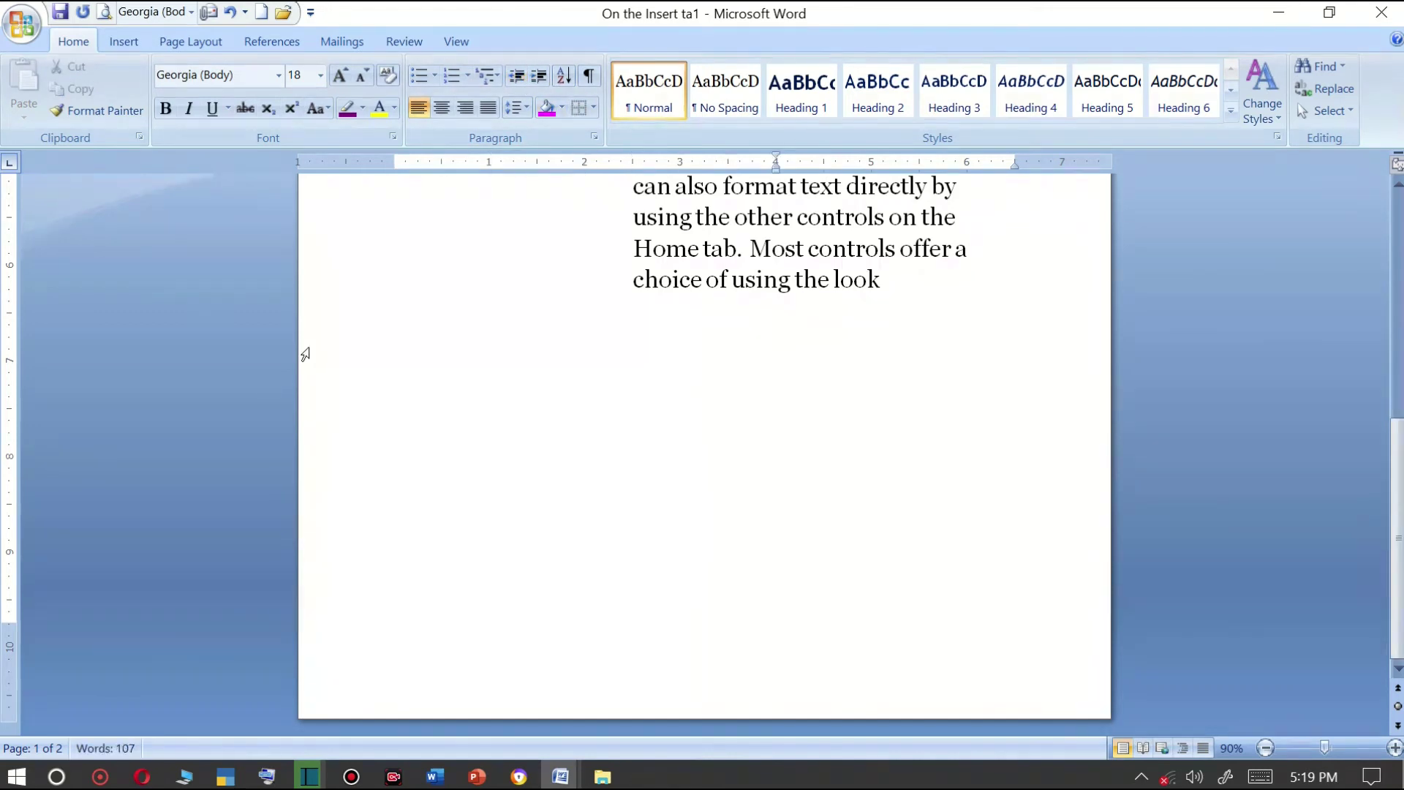
Type six capitalised first names on separate lines, correcting typos along the way.
text(RA)
text(HUL )
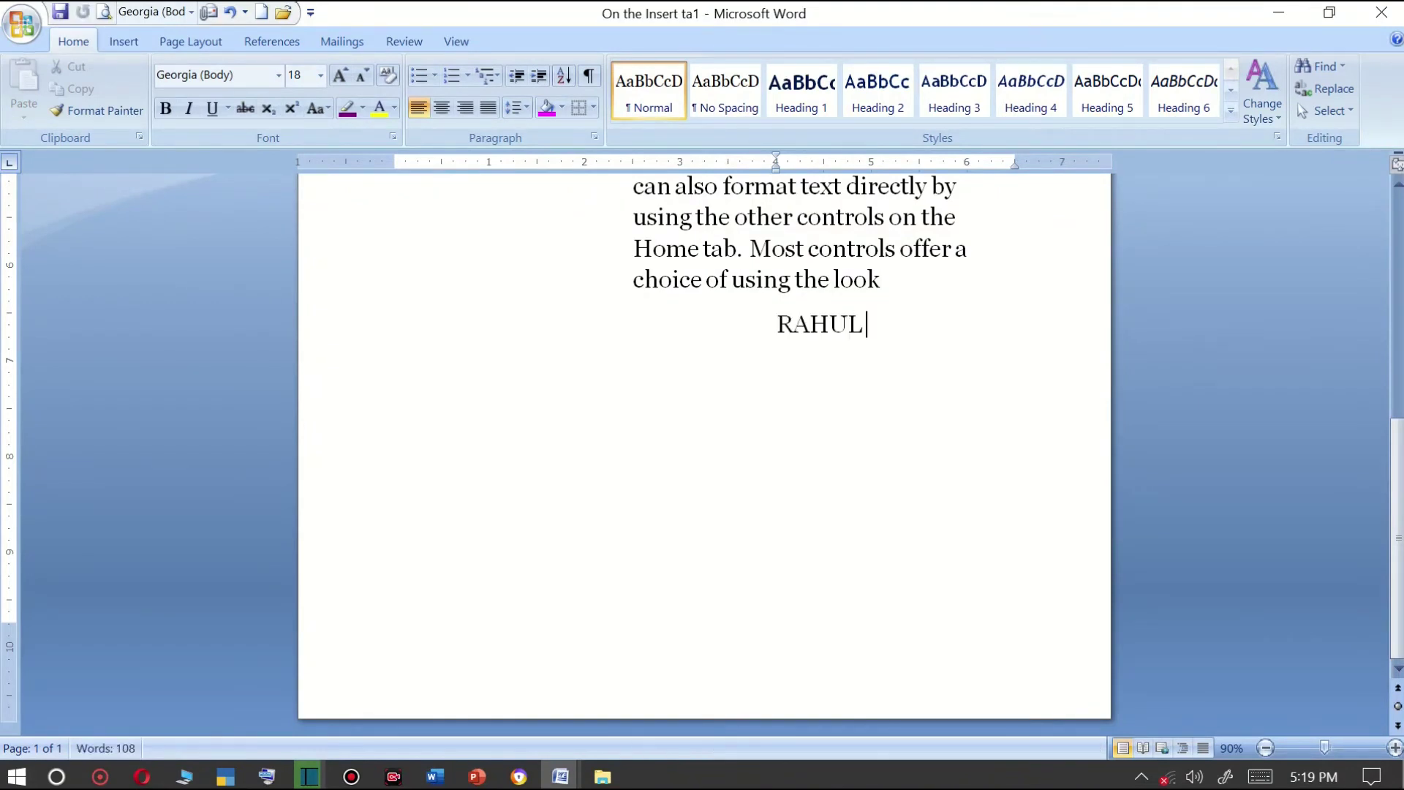
text(SOHAN)
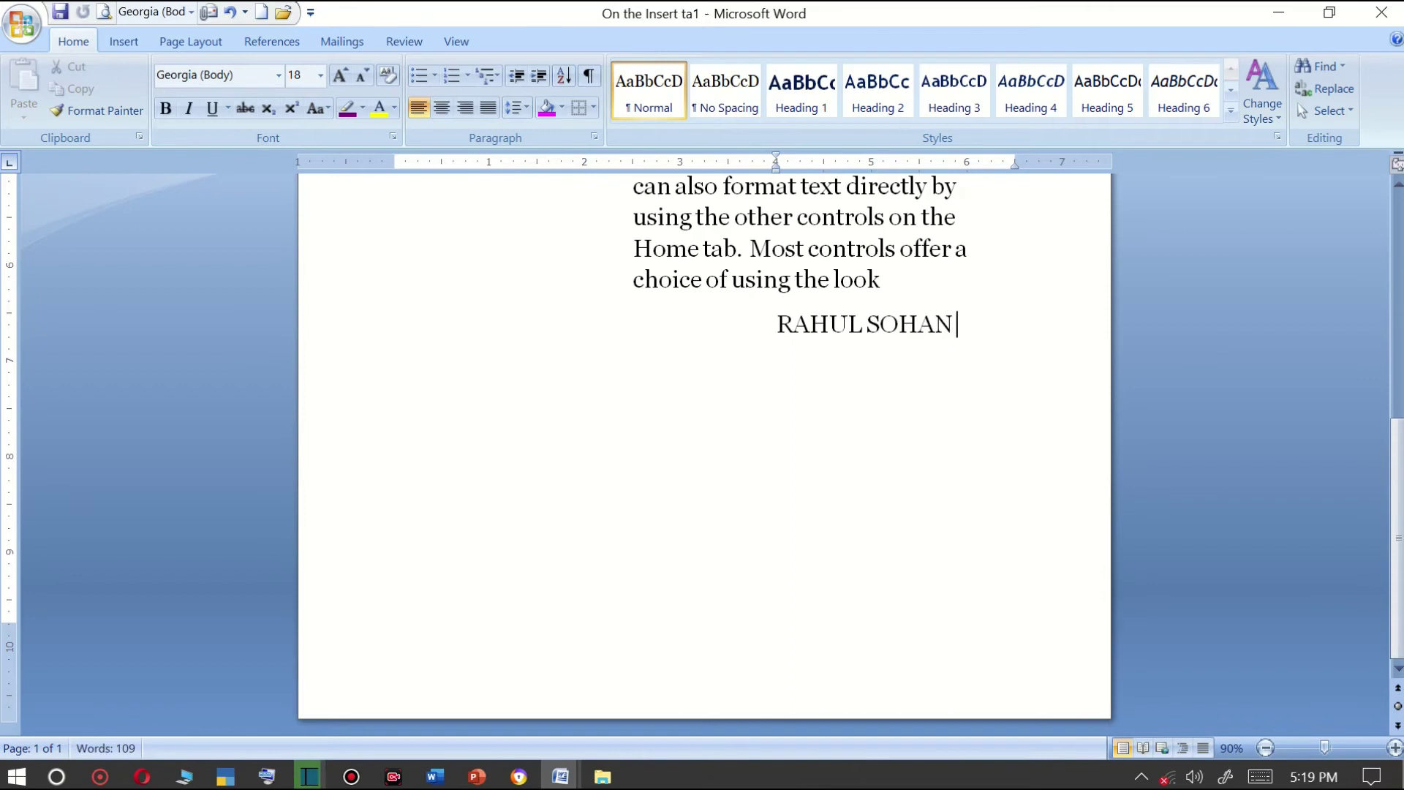
key(BackSpace)
key(BackSpace)
key(BackSpace)
key(BackSpace)
key(BackSpace)
key(Return)
text(SOHAN)
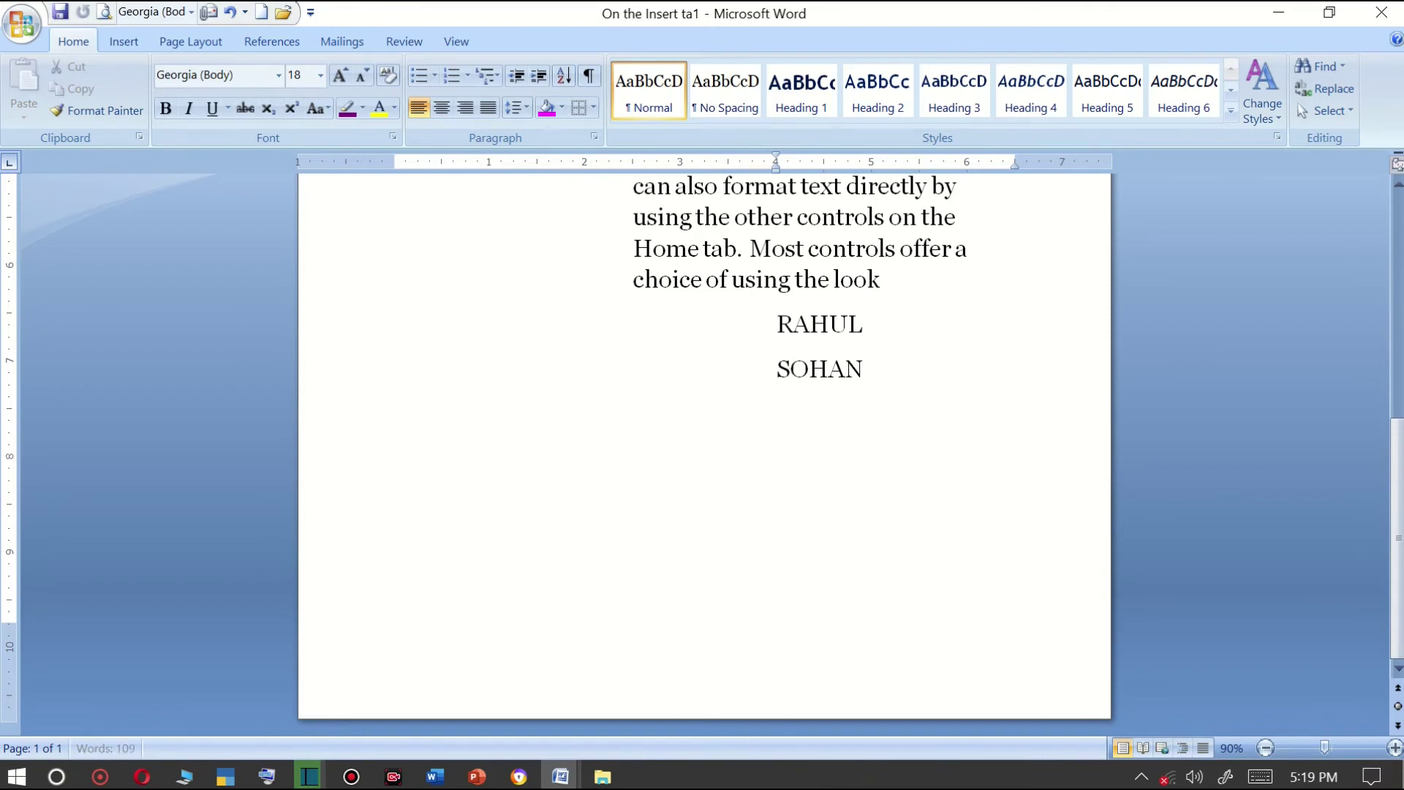
key(Return)
text(MOHAN)
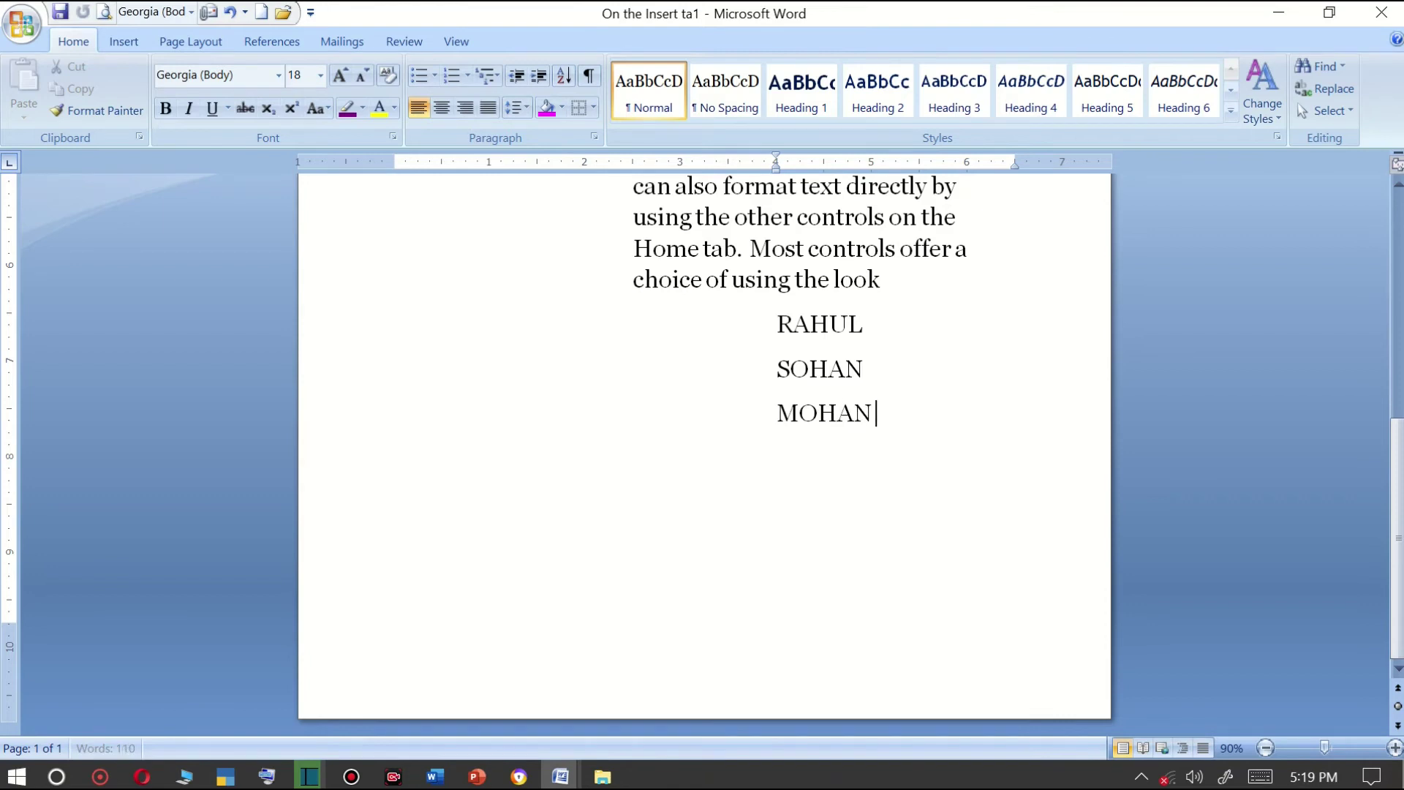
key(Return)
text(ROAHAN)
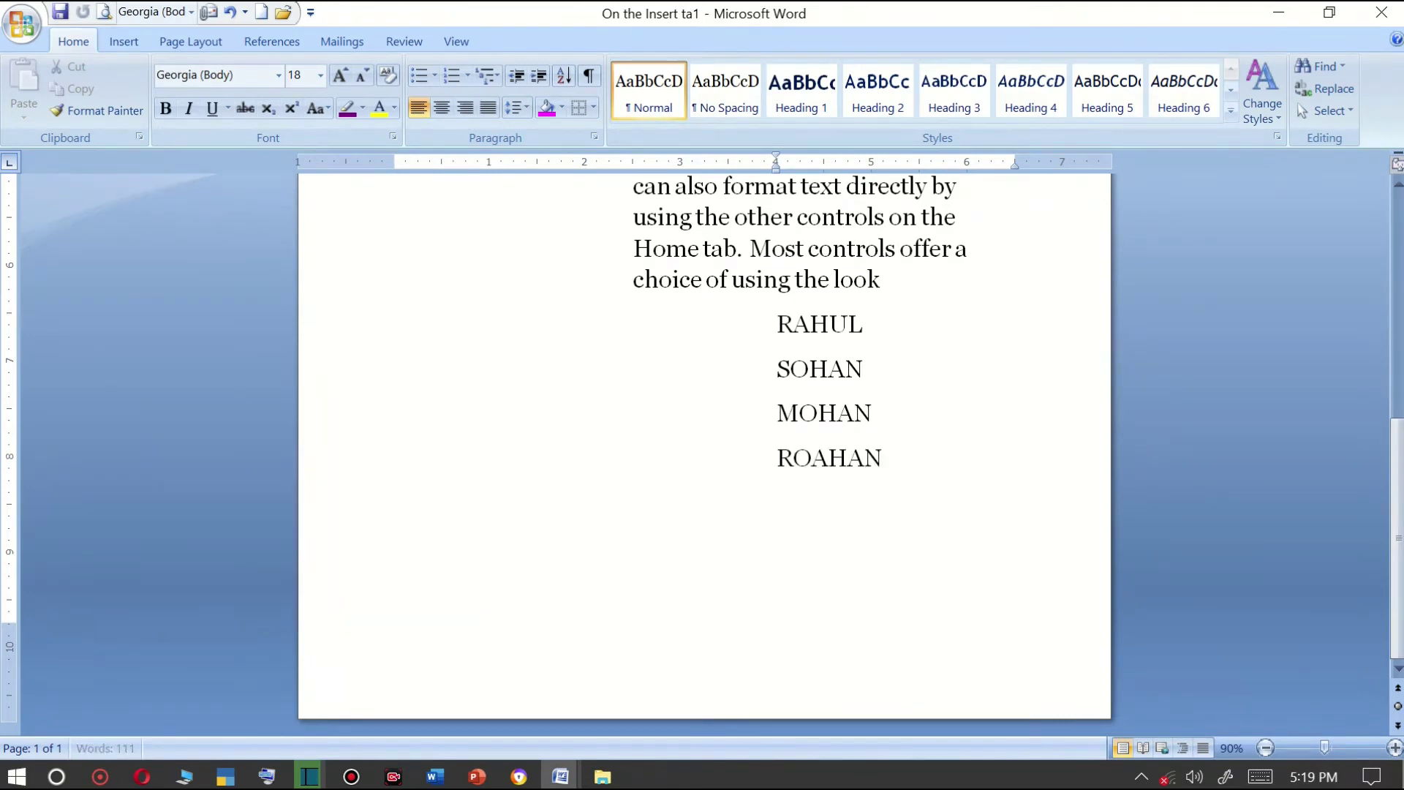
key(Return)
text(A)
text(KHILES)
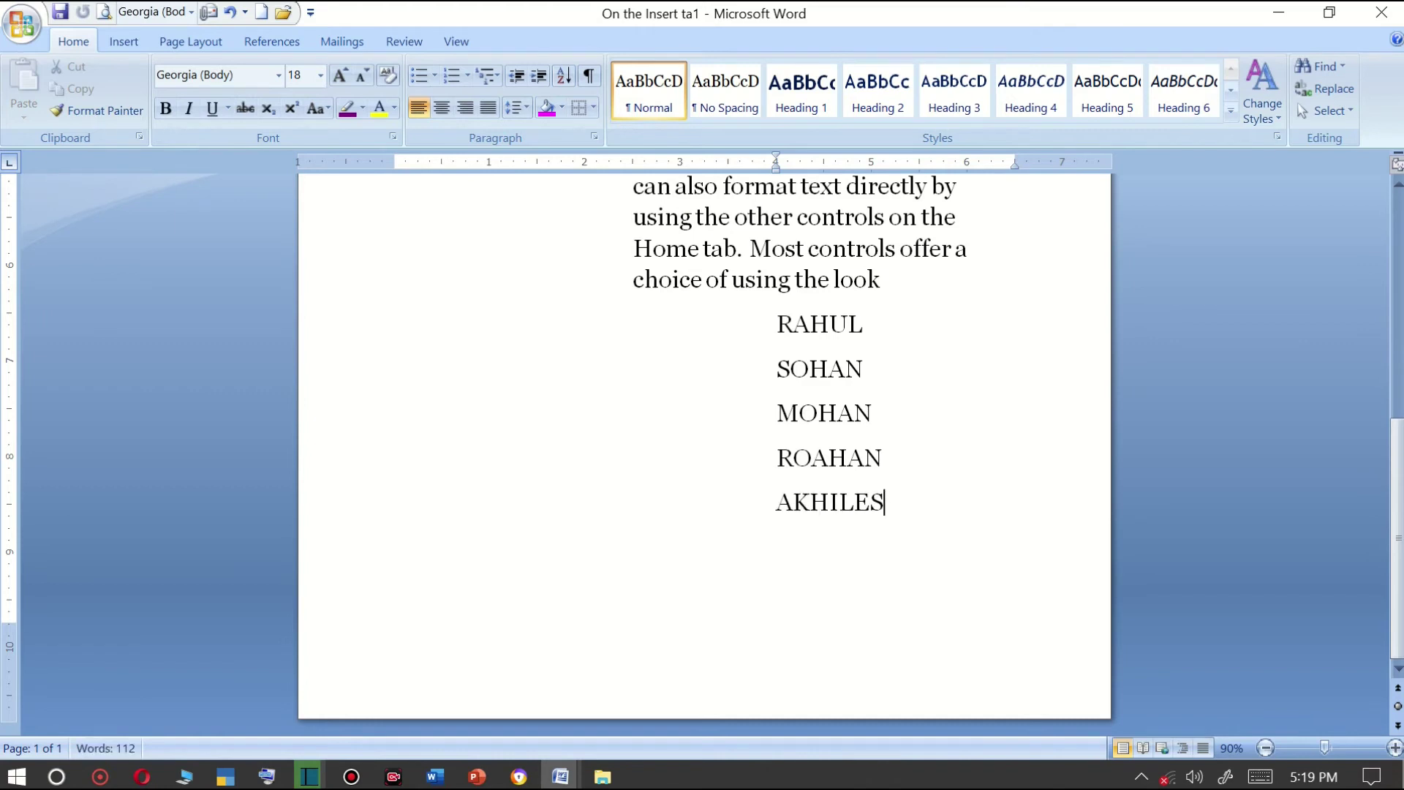
text(H)
key(Return)
text(A)
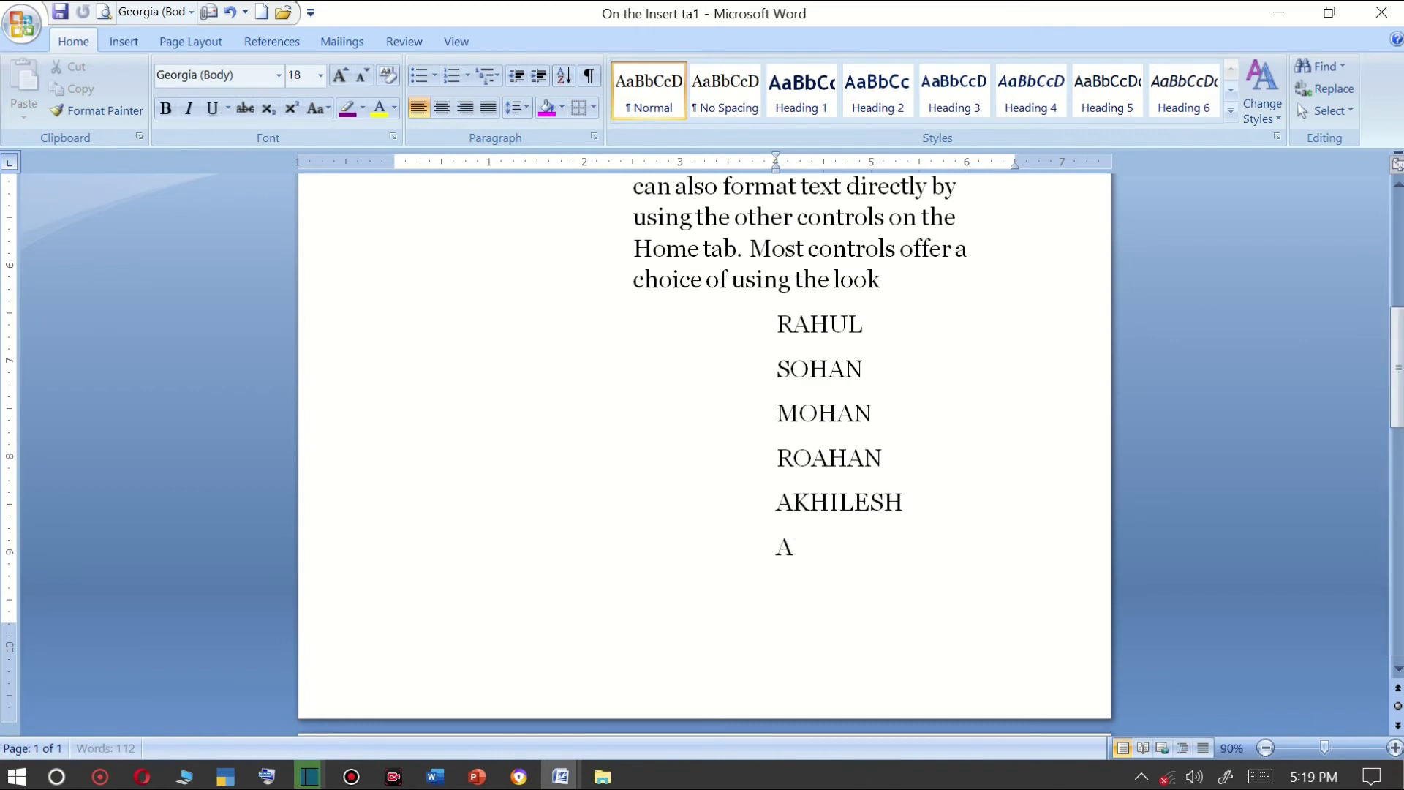
text(N)
key(BackSpace)
text(BHAY)
key(Return)
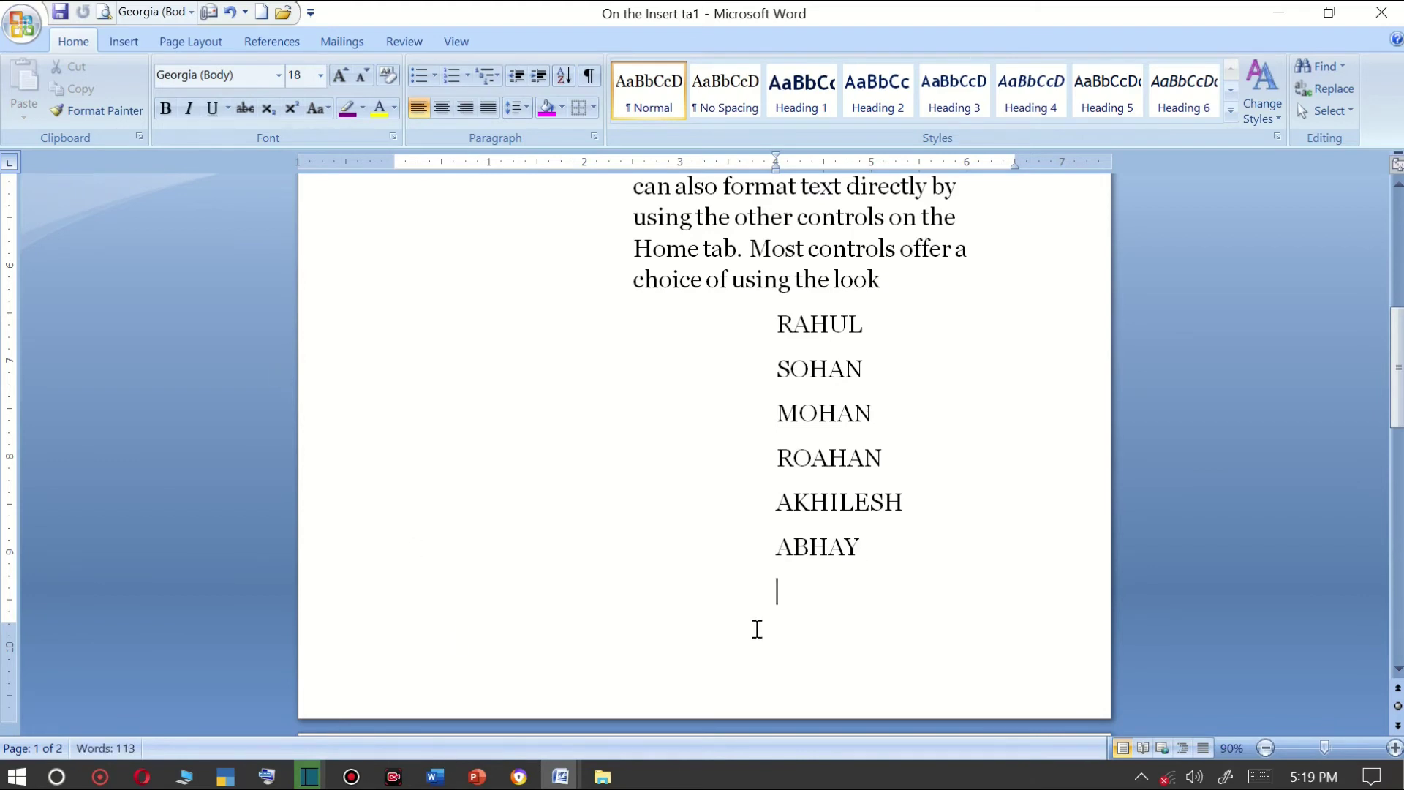
key(BackSpace)
Add a seventh name at the bottom and select all seven names.
drag(840, 544, 815, 322)
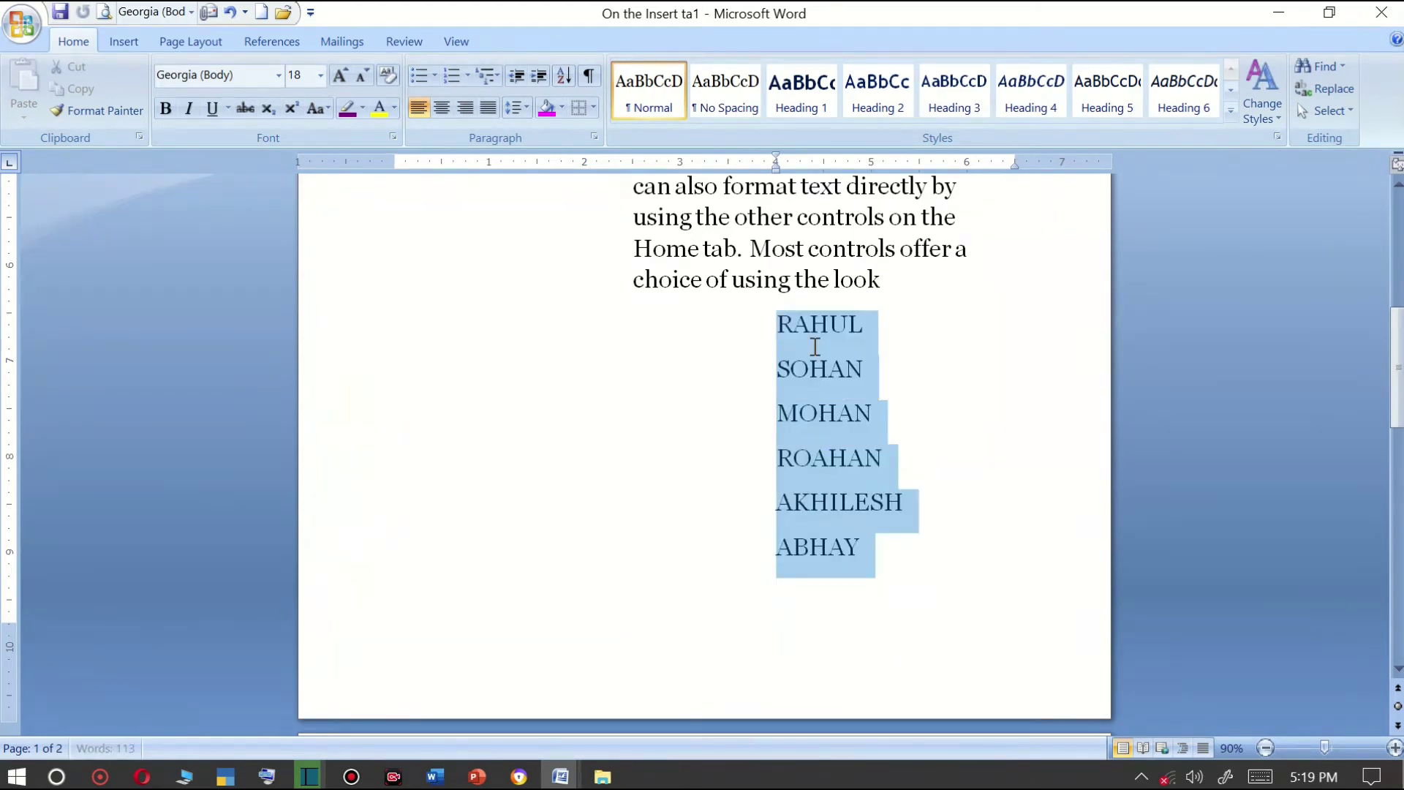
click(901, 568)
drag(852, 545, 777, 323)
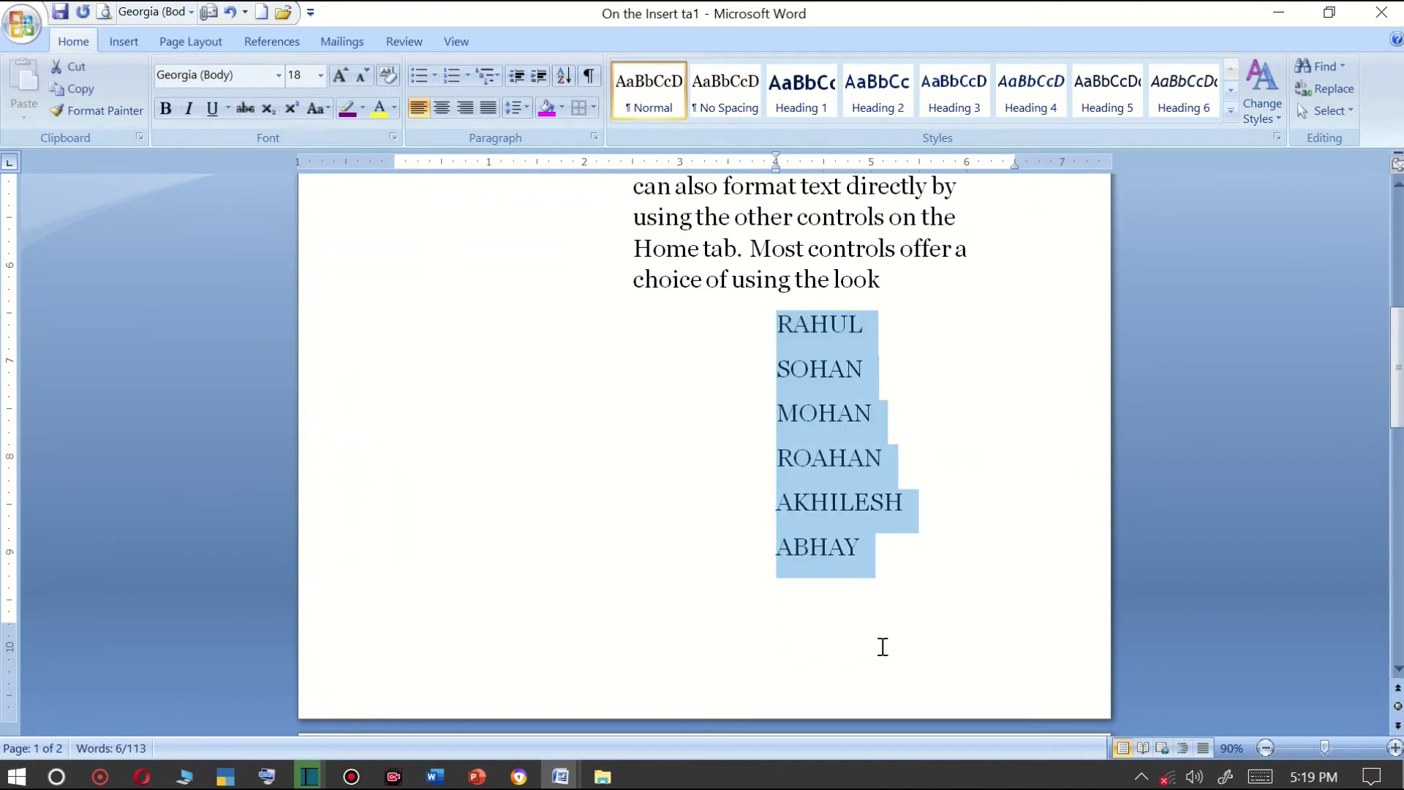
click(853, 588)
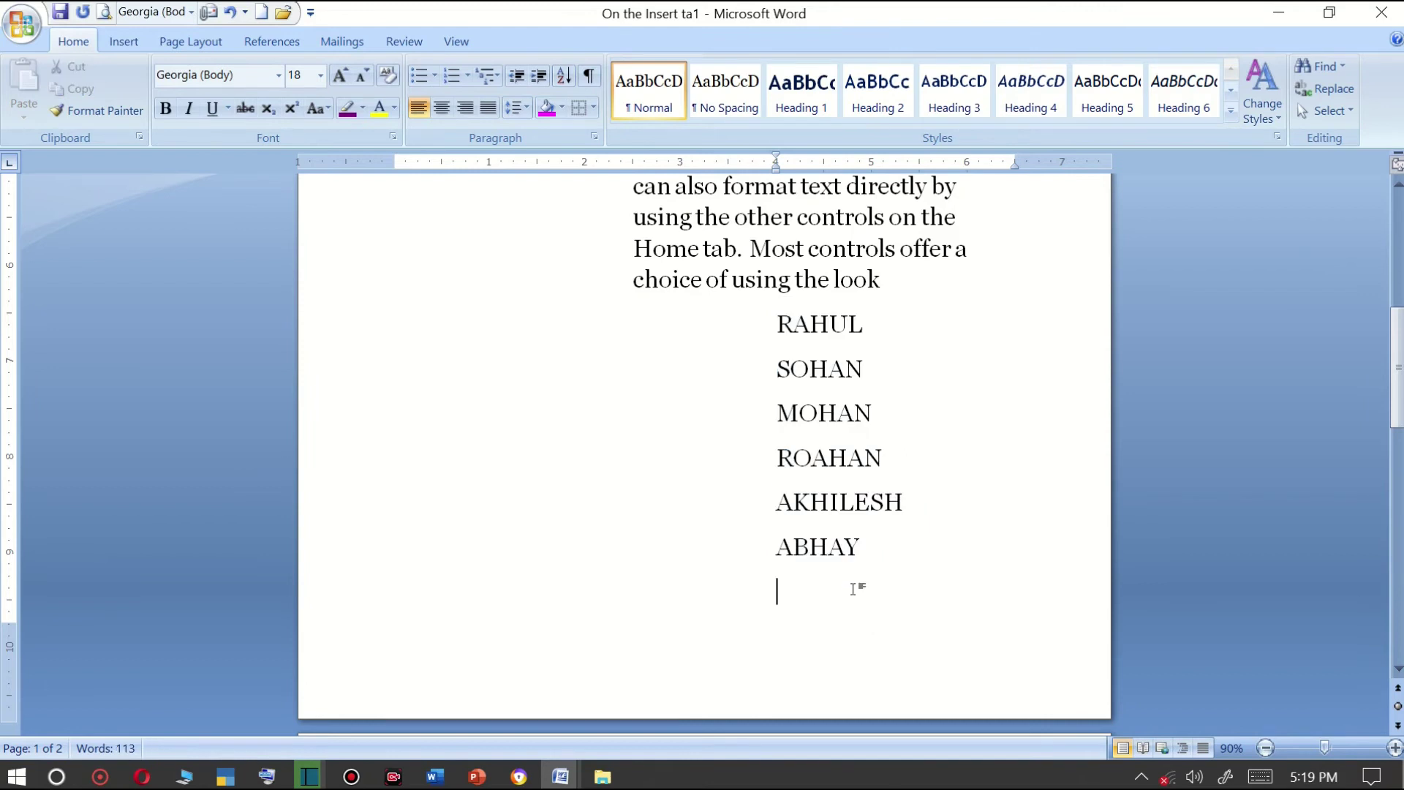
text(BABY)
drag(890, 592, 746, 338)
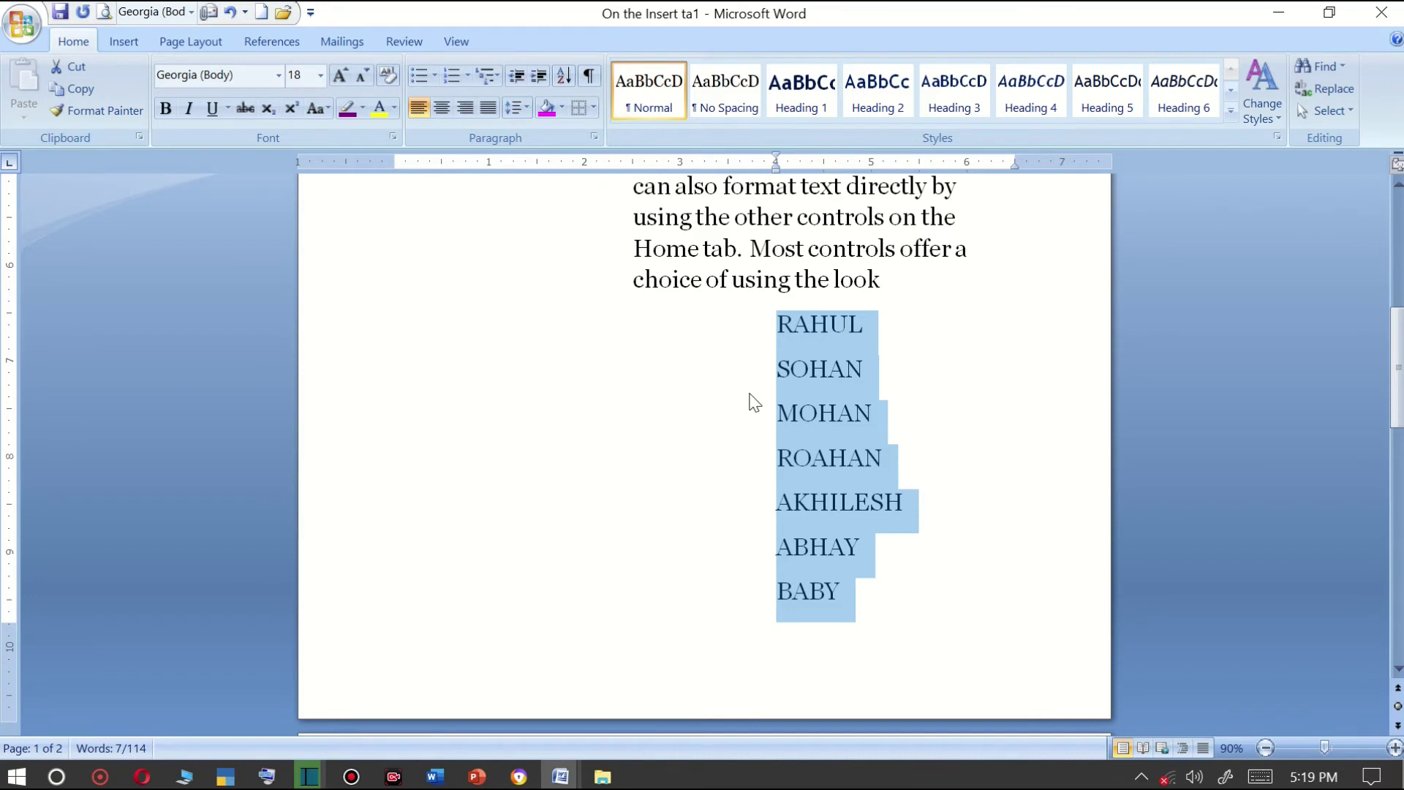
drag(852, 591, 760, 347)
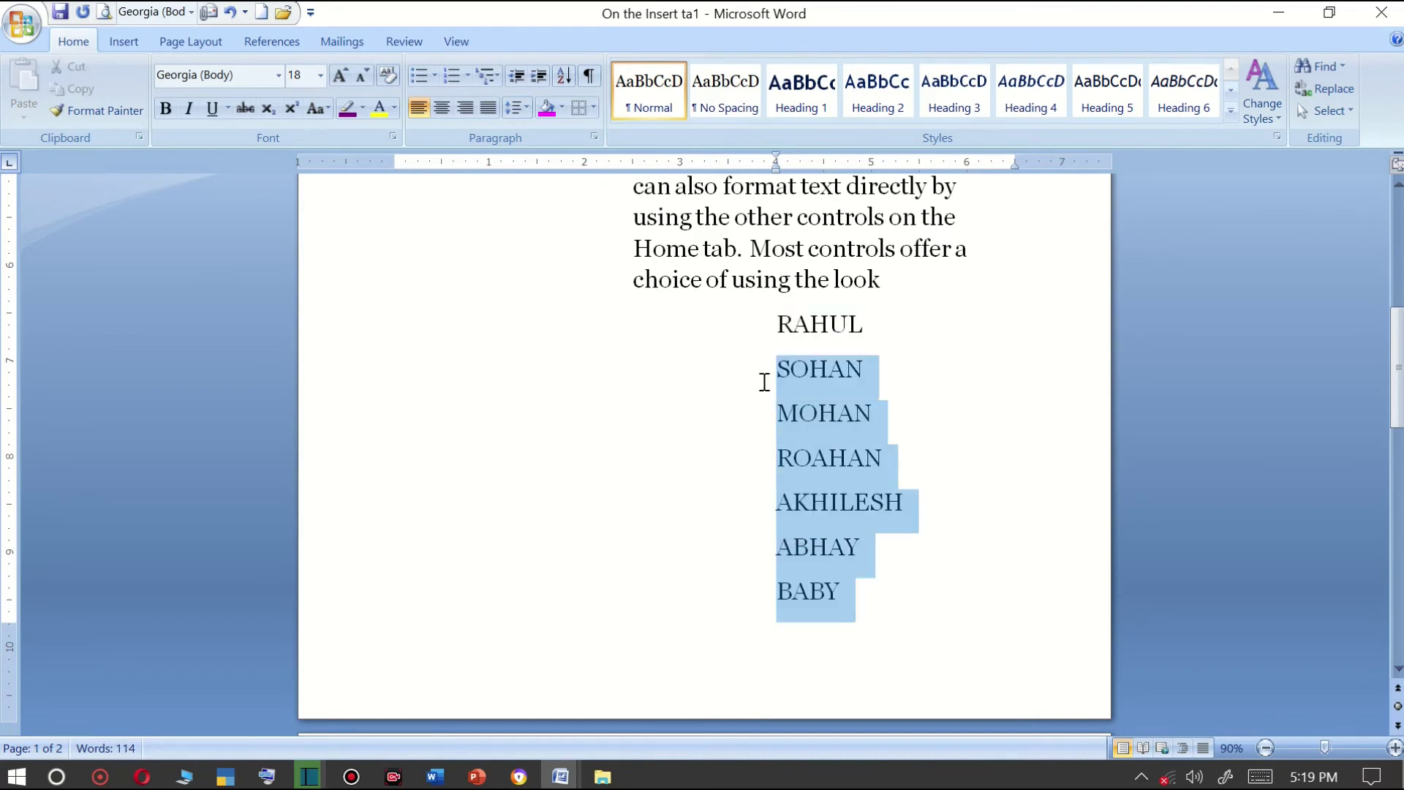
click(760, 347)
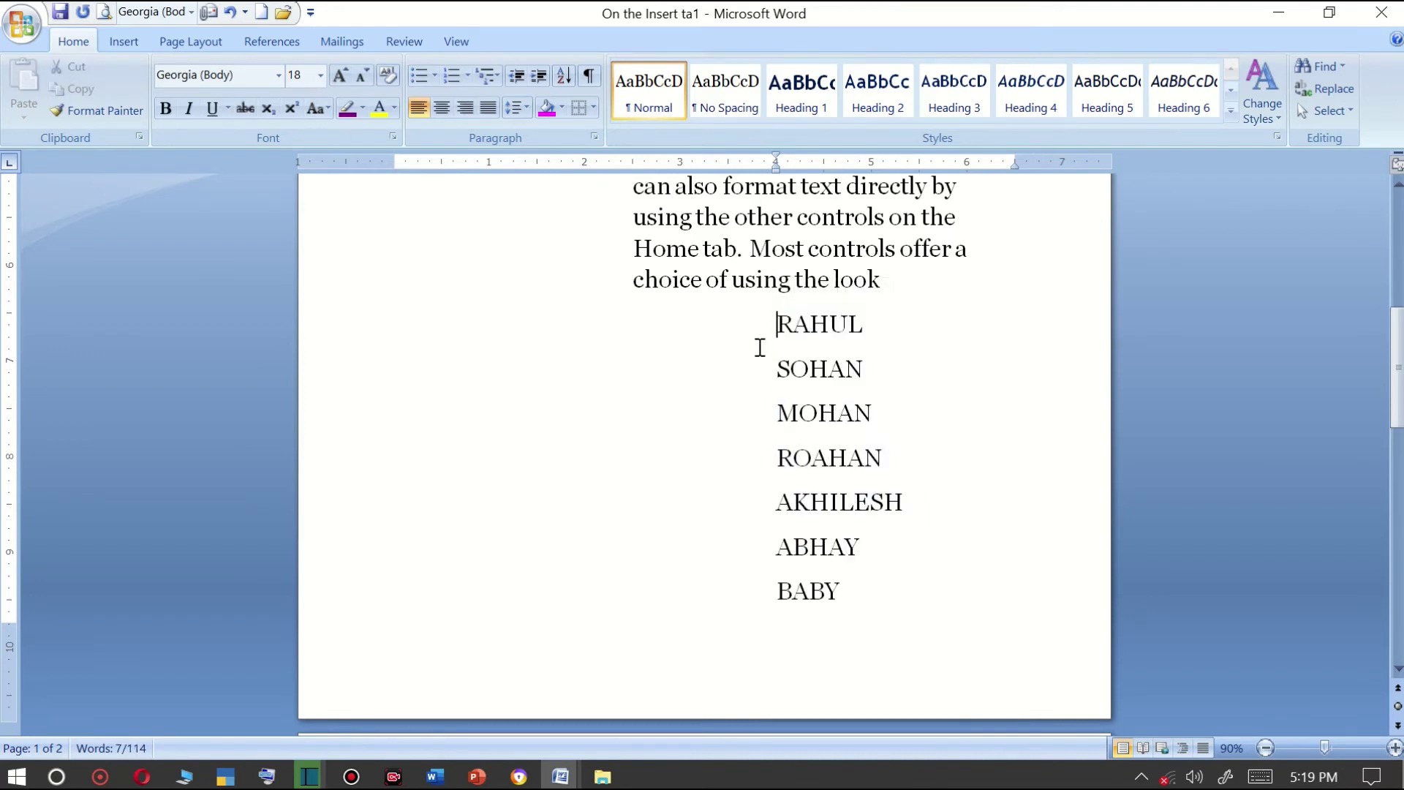
drag(857, 591, 804, 341)
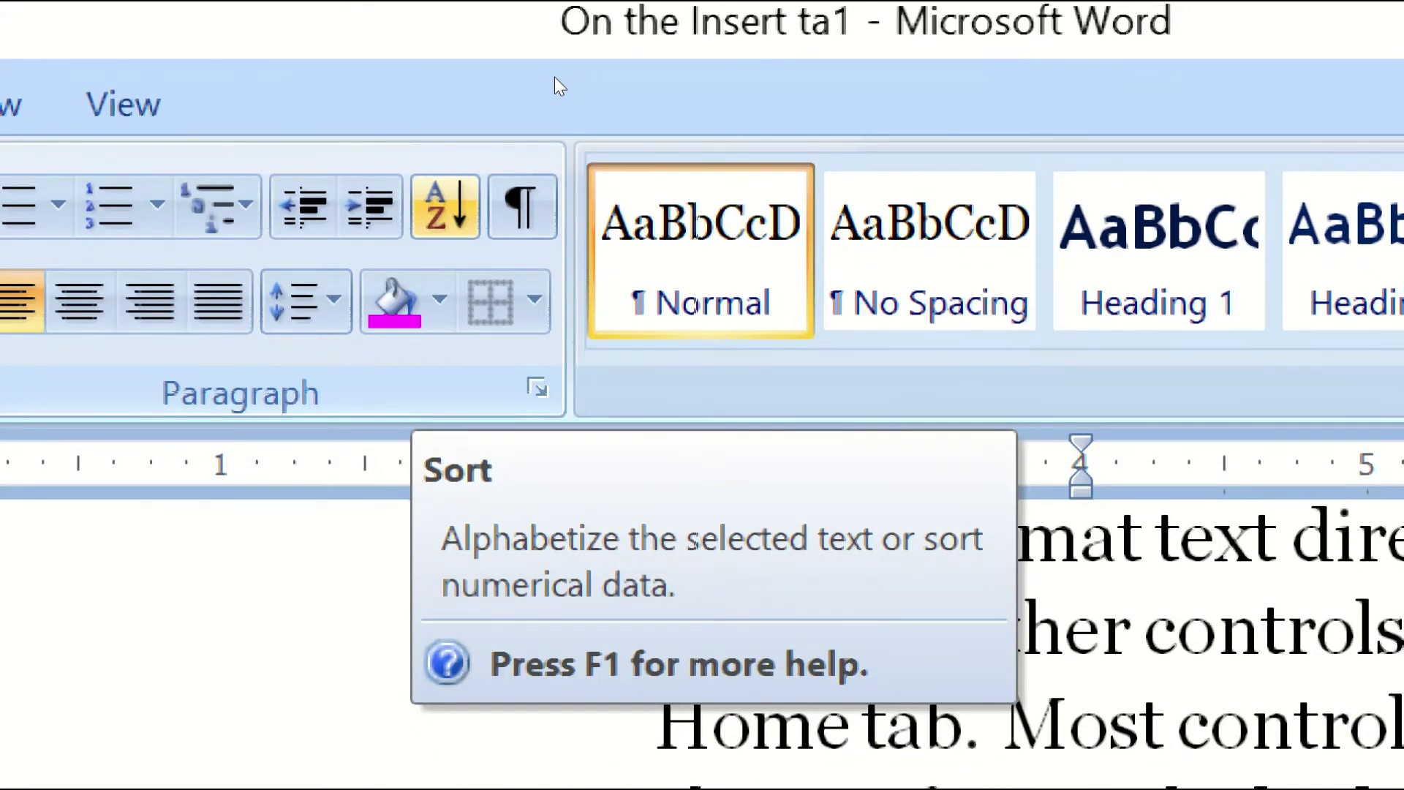
Sort the selected names by paragraphs, type Text, ascending.
click(444, 207)
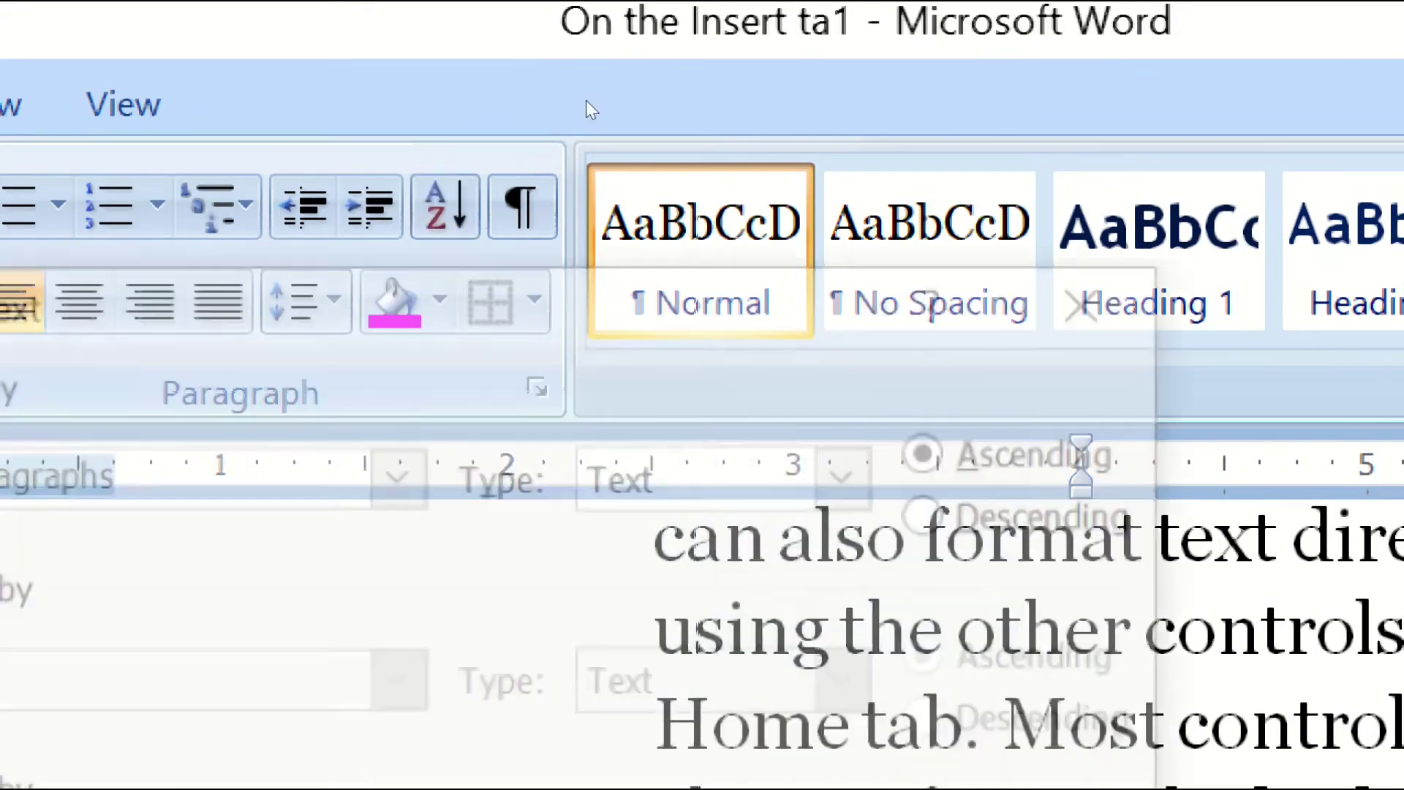
drag(580, 265, 872, 7)
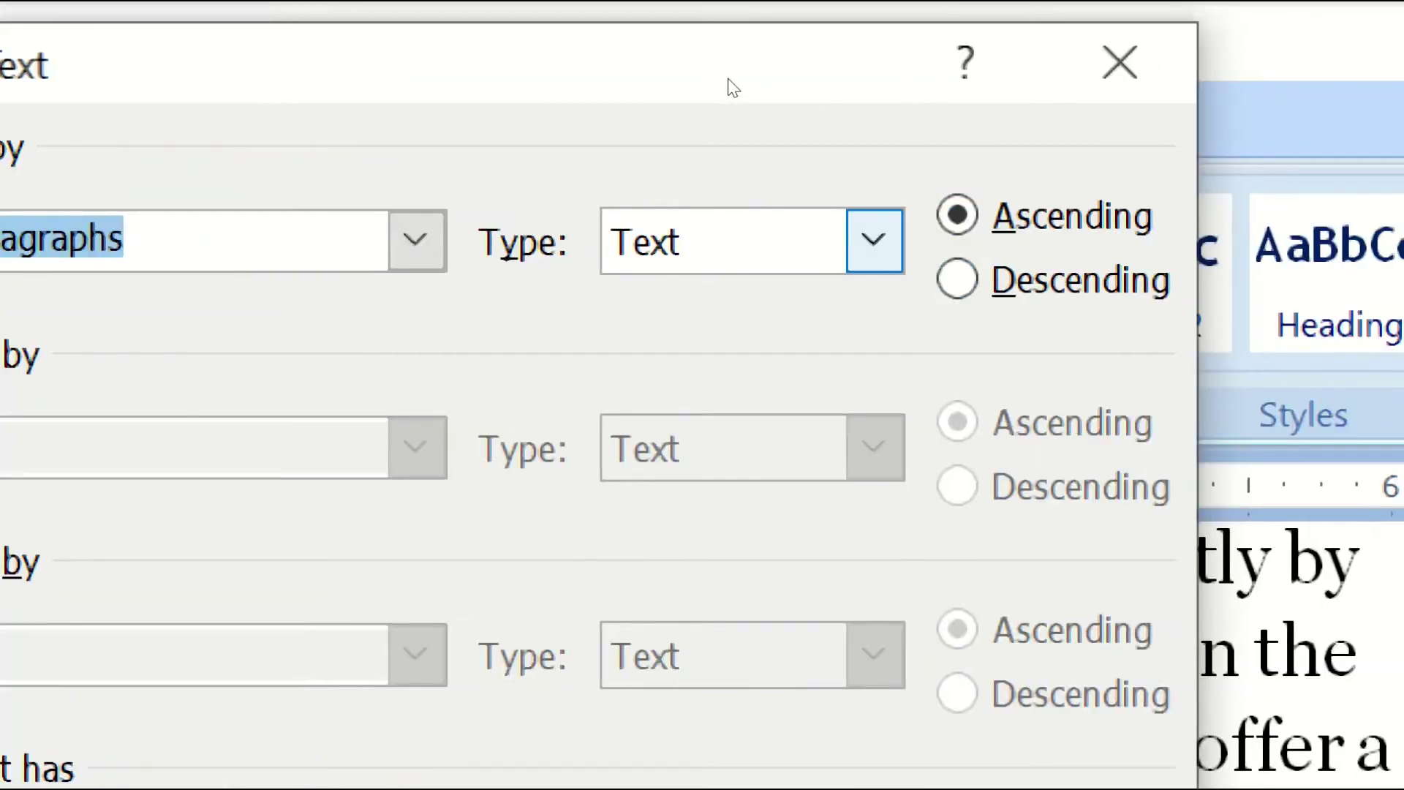
key(alt+Down)
key(Down)
key(Down)
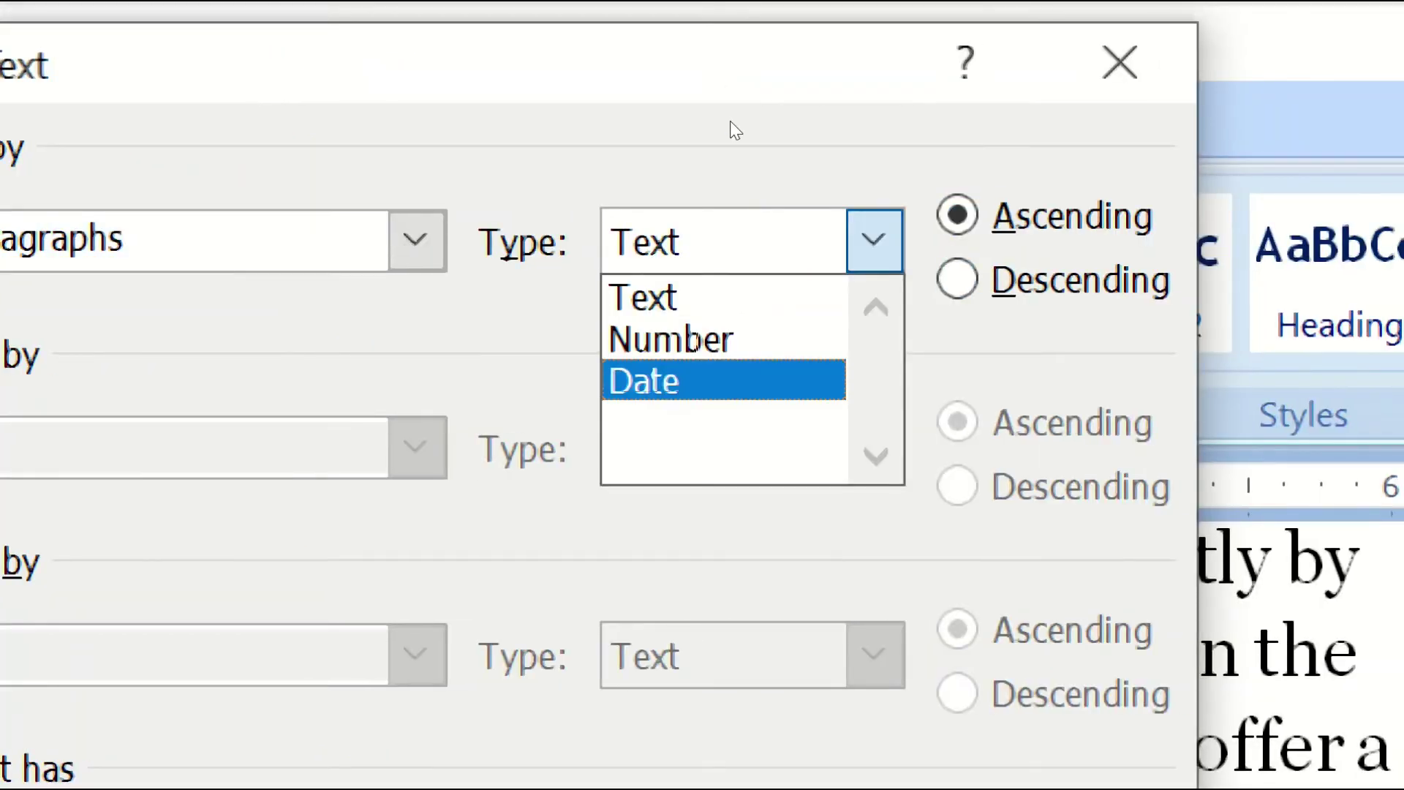
key(Up)
key(Down)
key(Home)
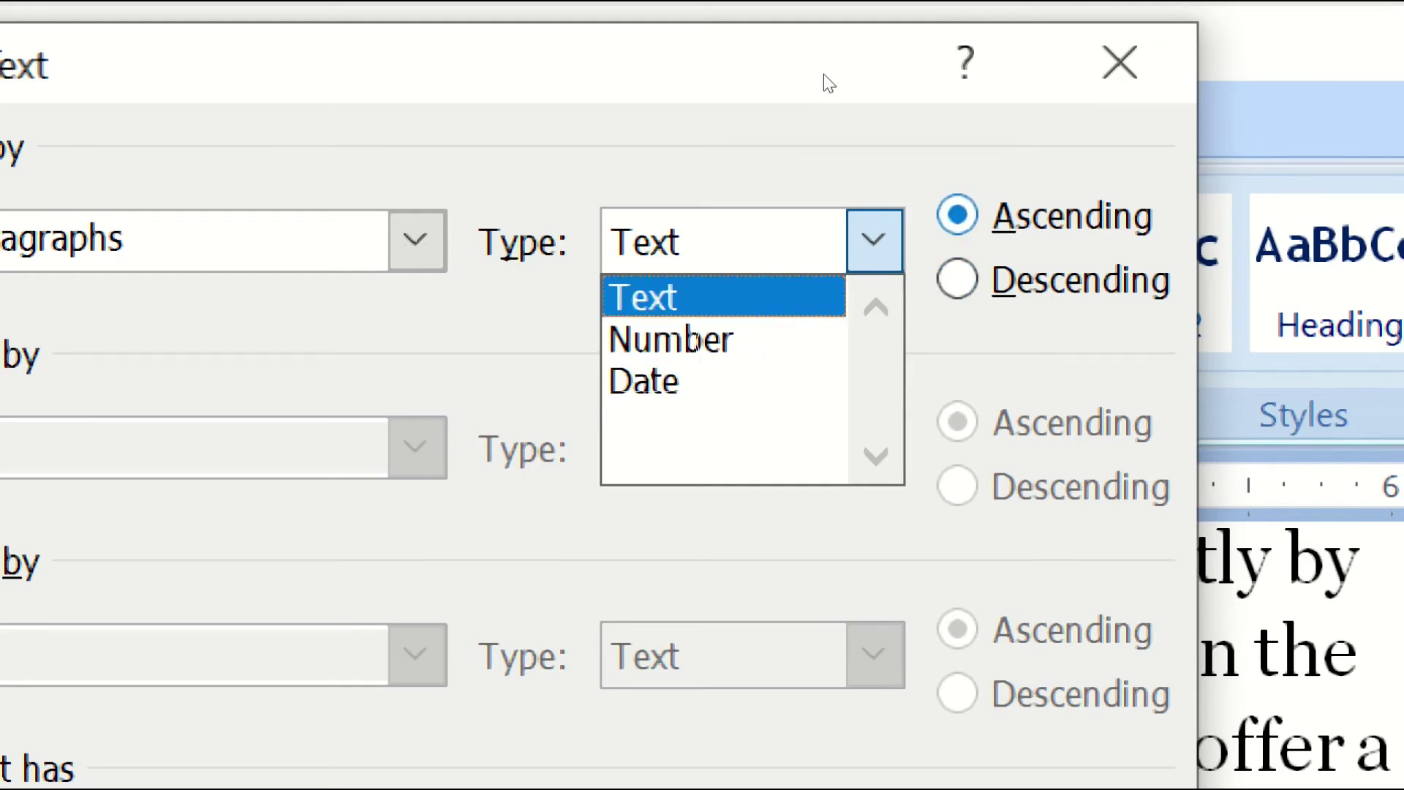
key(Tab)
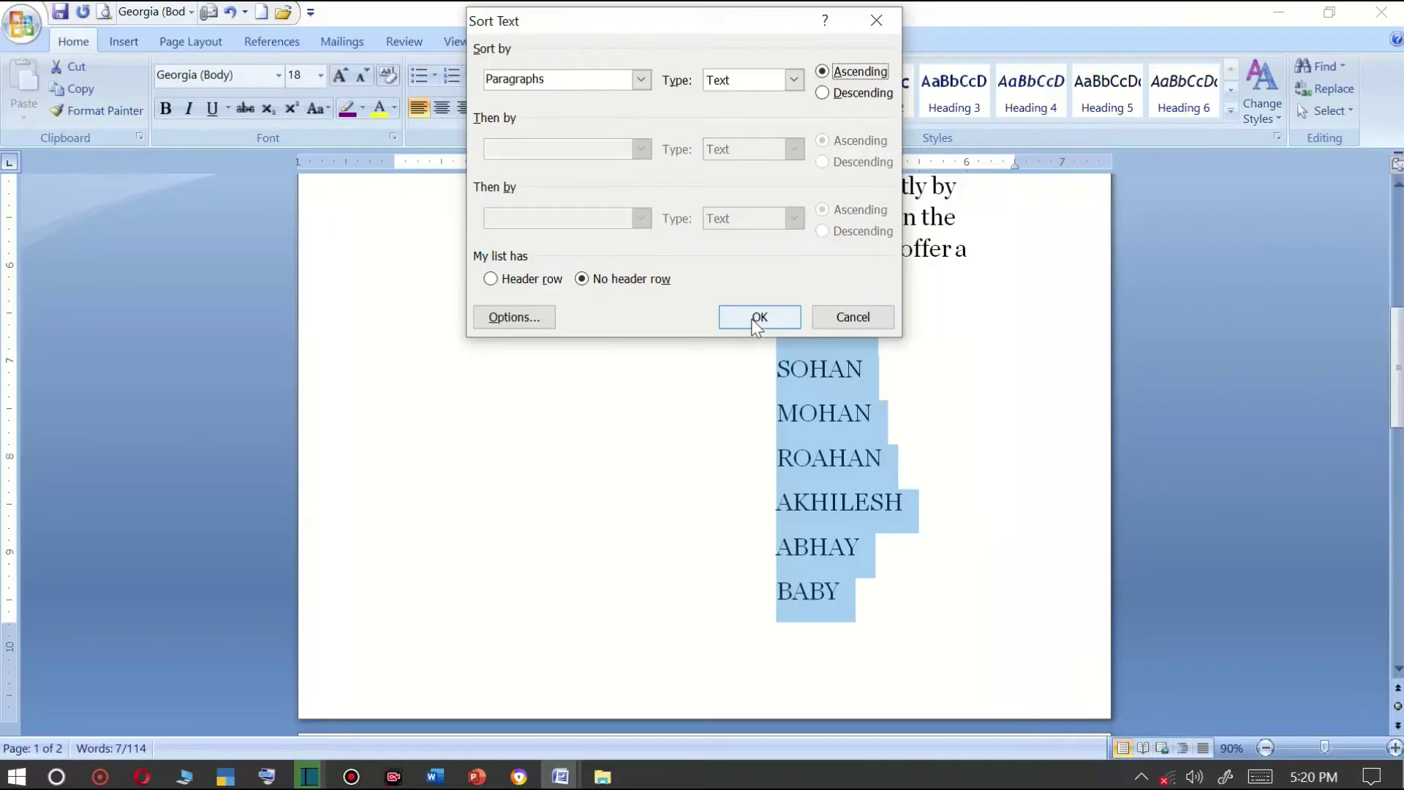
click(756, 322)
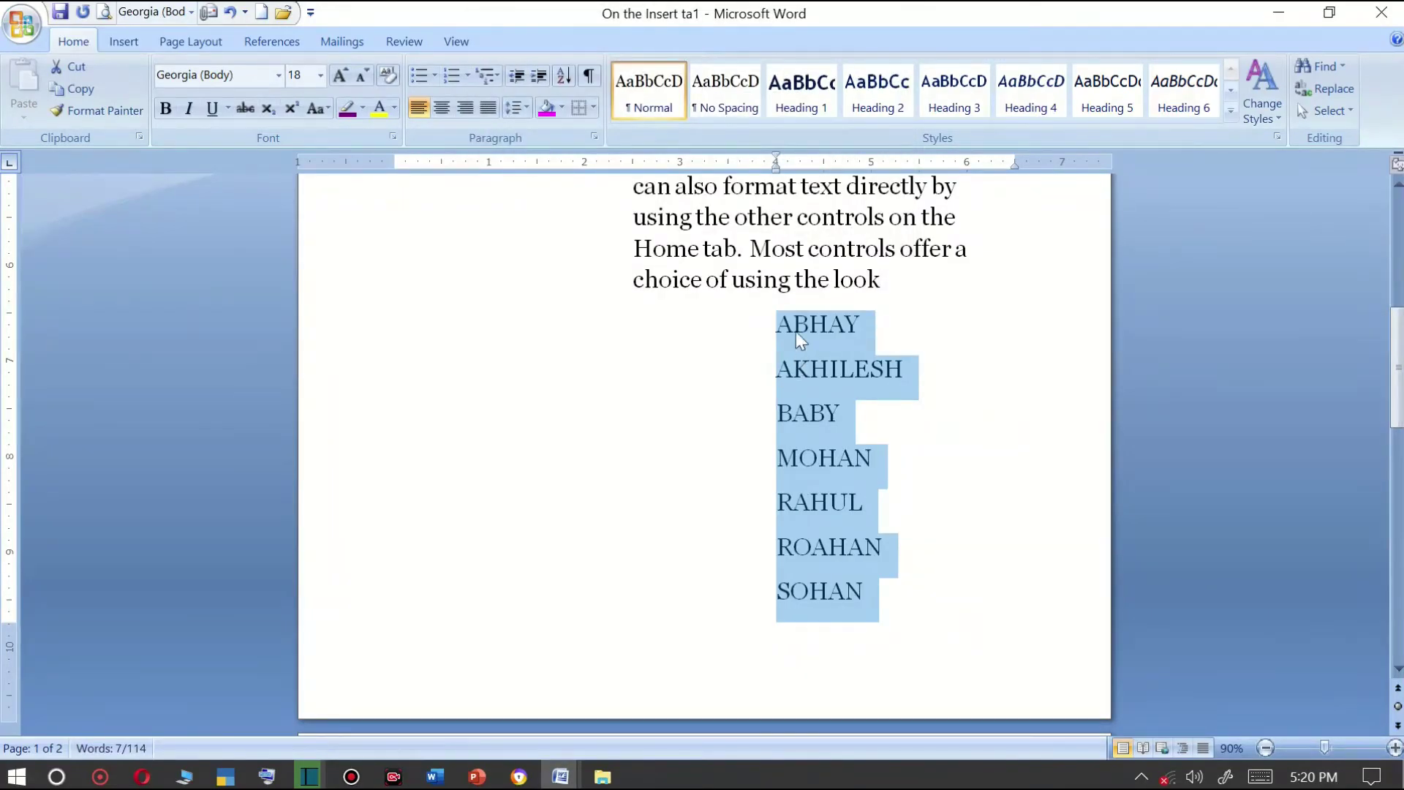
Delete all sorted names except the last, then select the two remaining lines.
scroll(796, 412, down, 5)
ctrl+scroll(795, 413, up, 2)
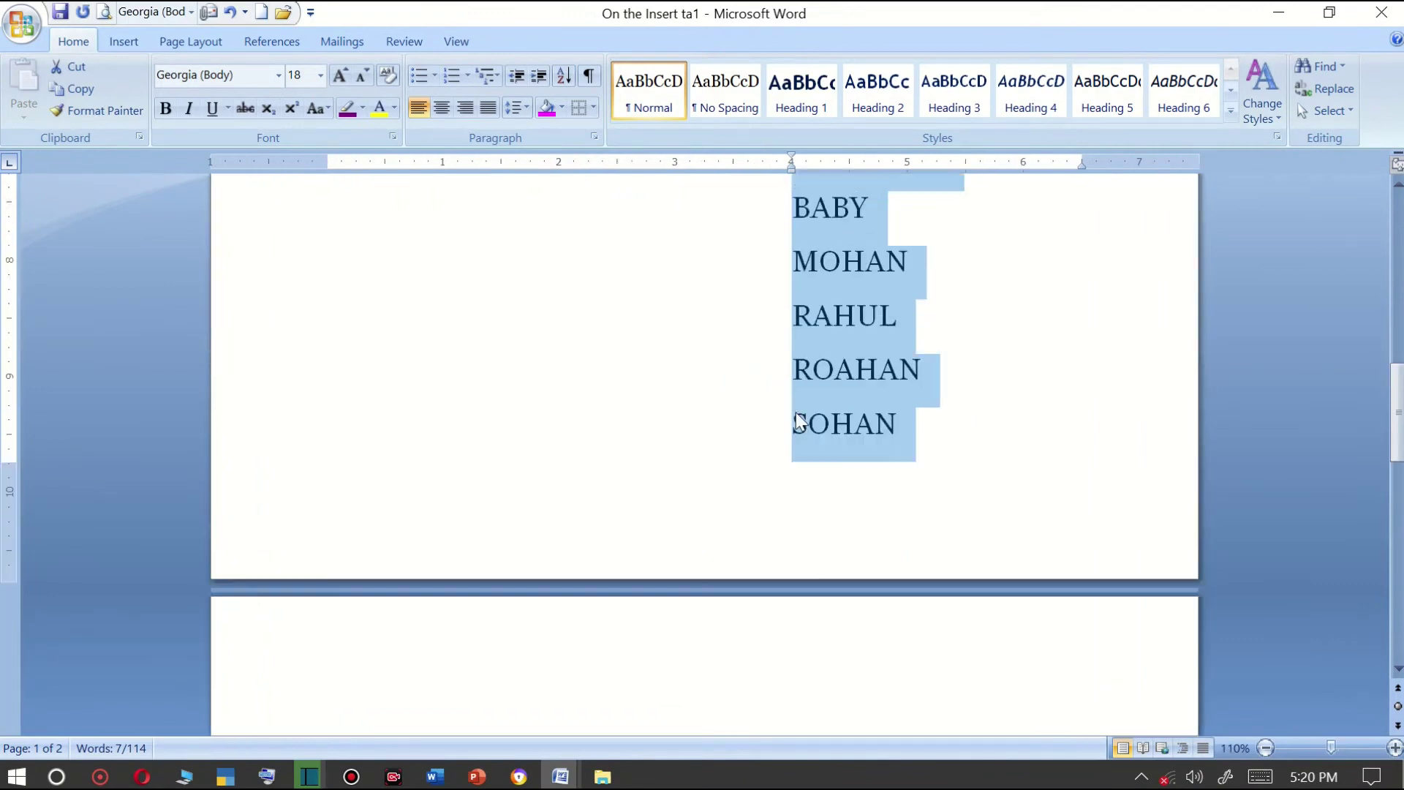
scroll(796, 412, up, 2)
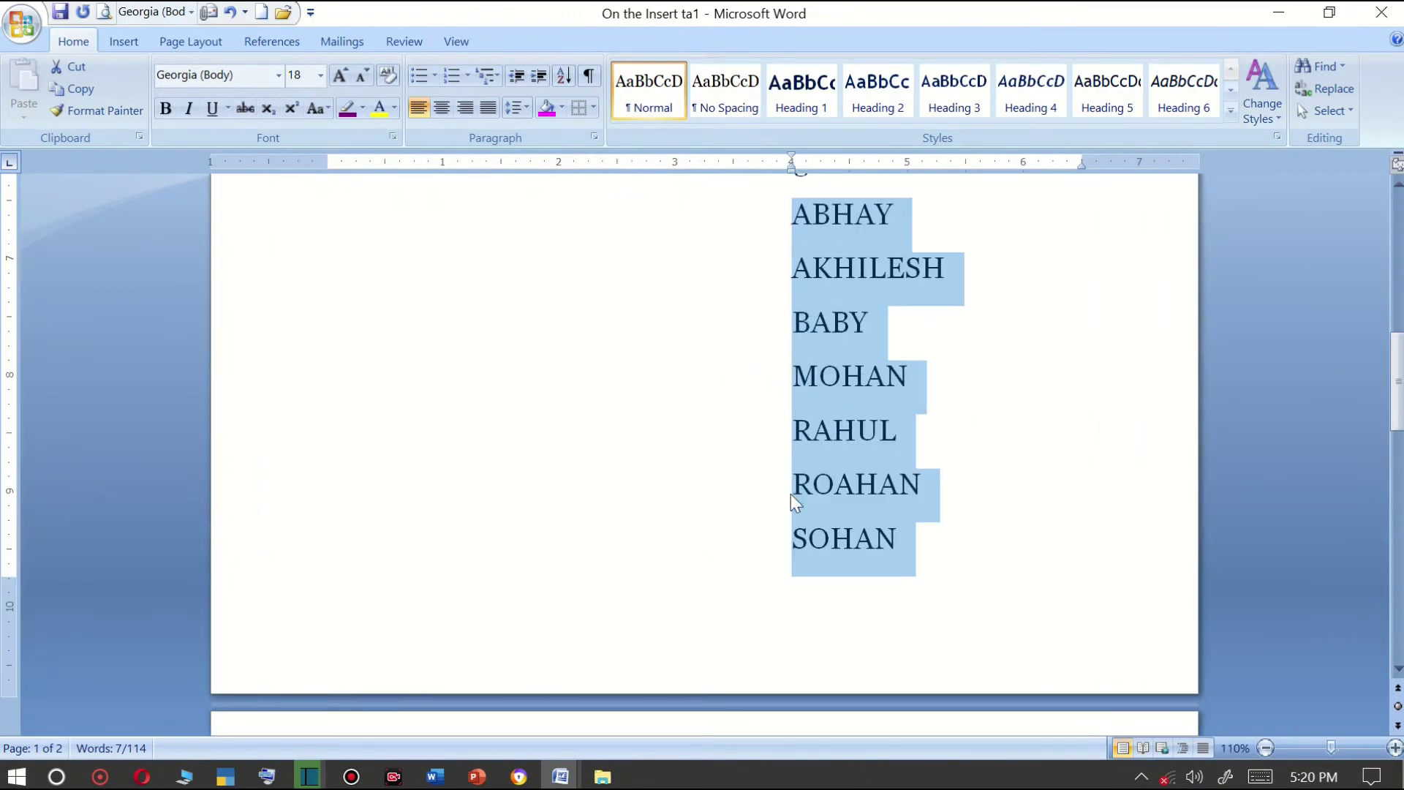
click(524, 329)
drag(898, 497, 779, 242)
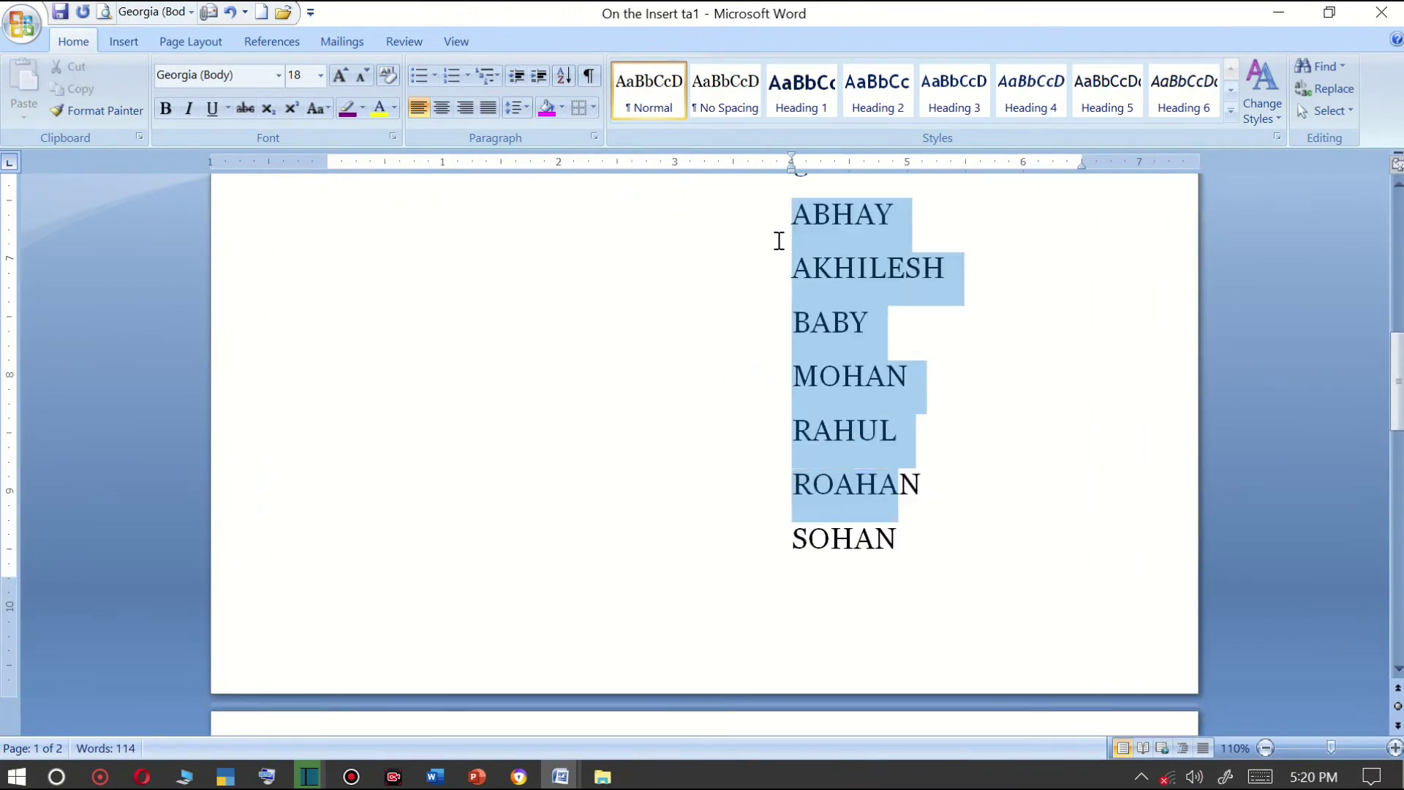
key(Delete)
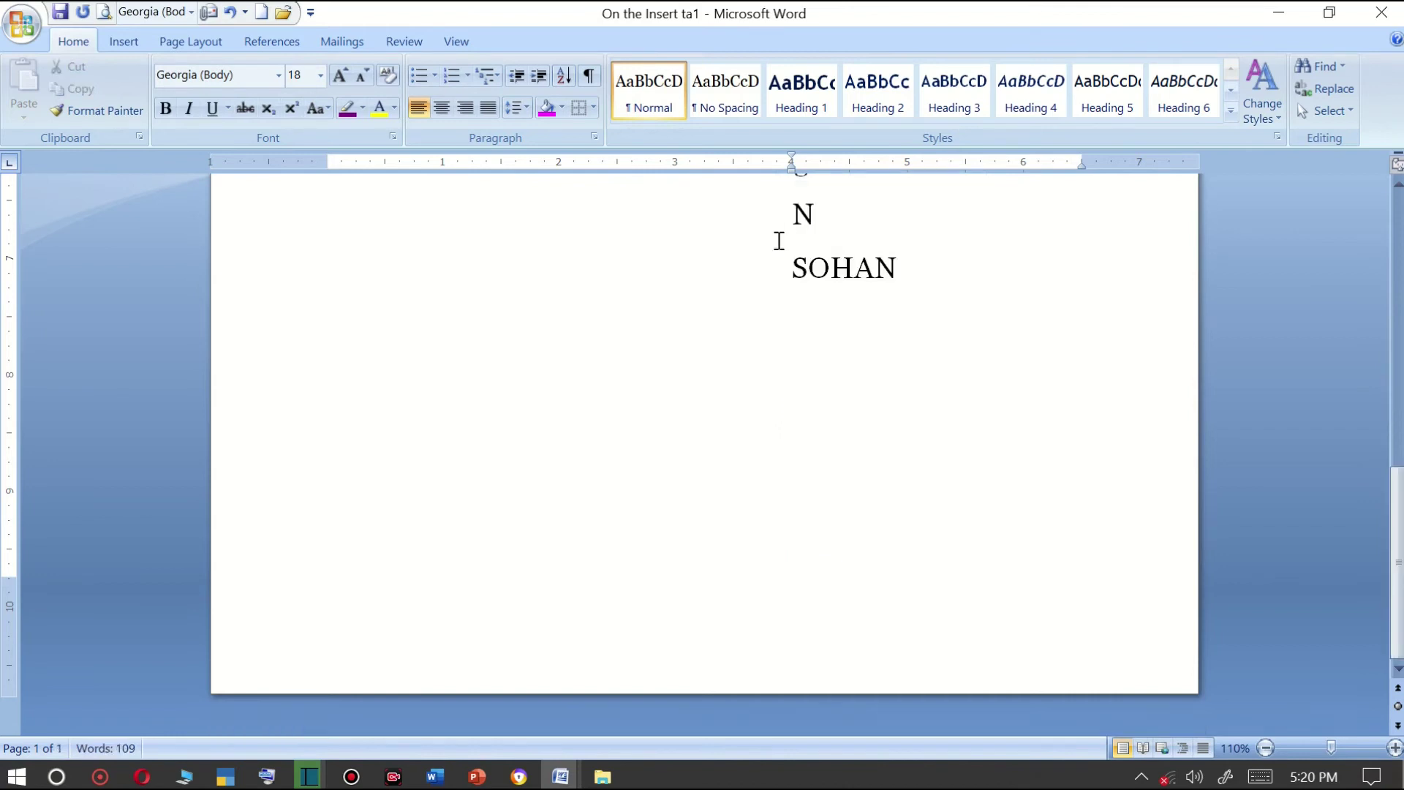
drag(890, 278, 792, 232)
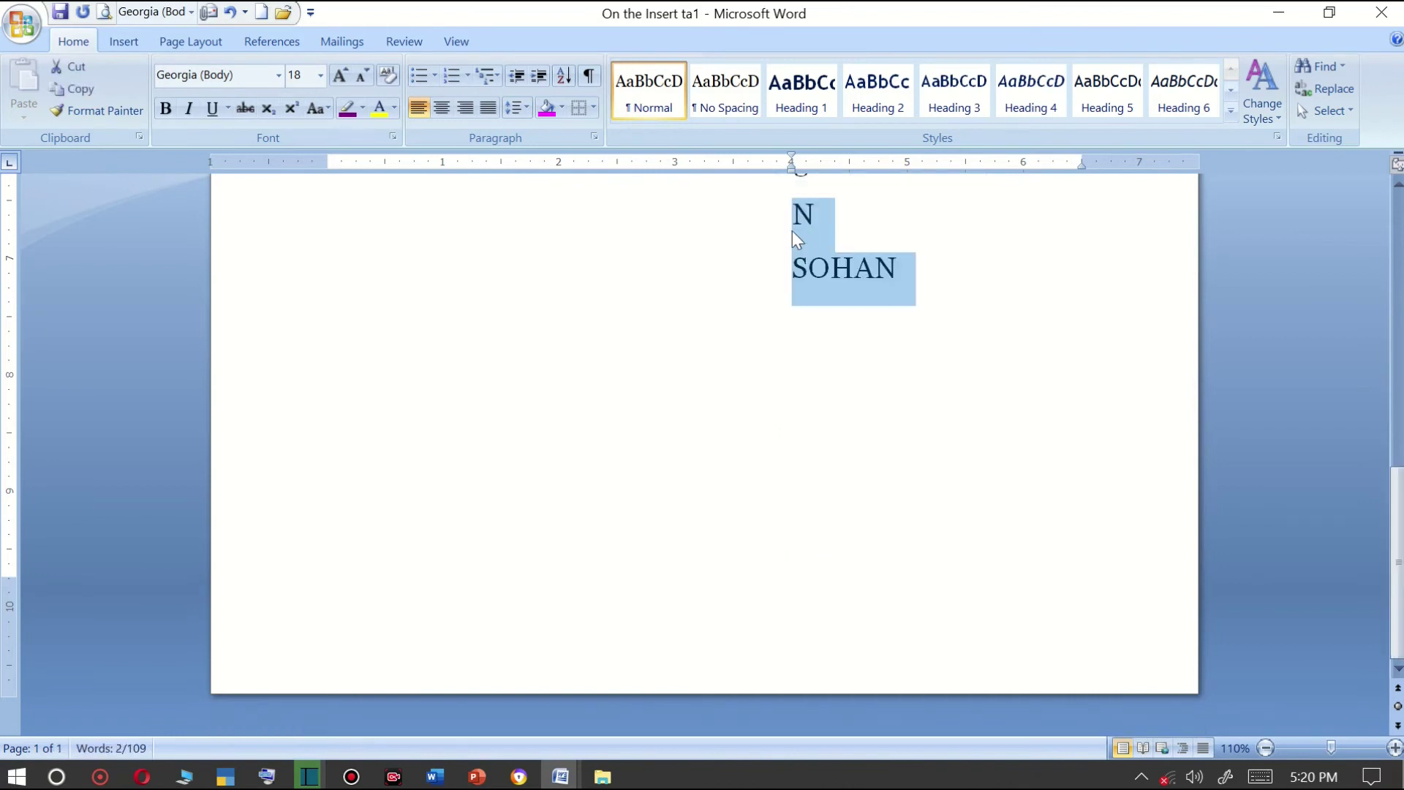
Replace the remaining lines with the numbers 12, 5, 8, 96, 30, 20, one per line.
key(Delete)
text(12)
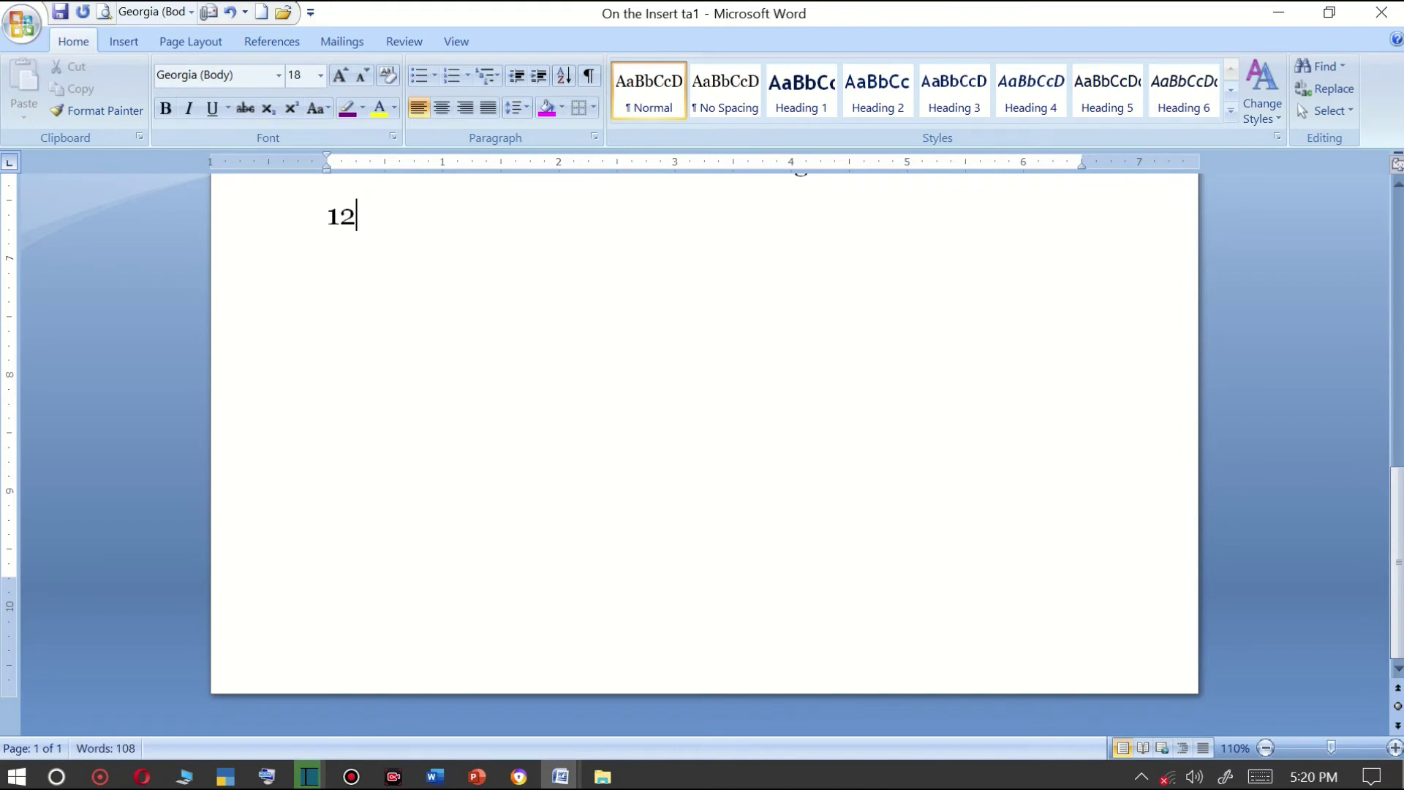
key(Return)
text(5)
key(Return)
text(8)
key(Return)
text(96)
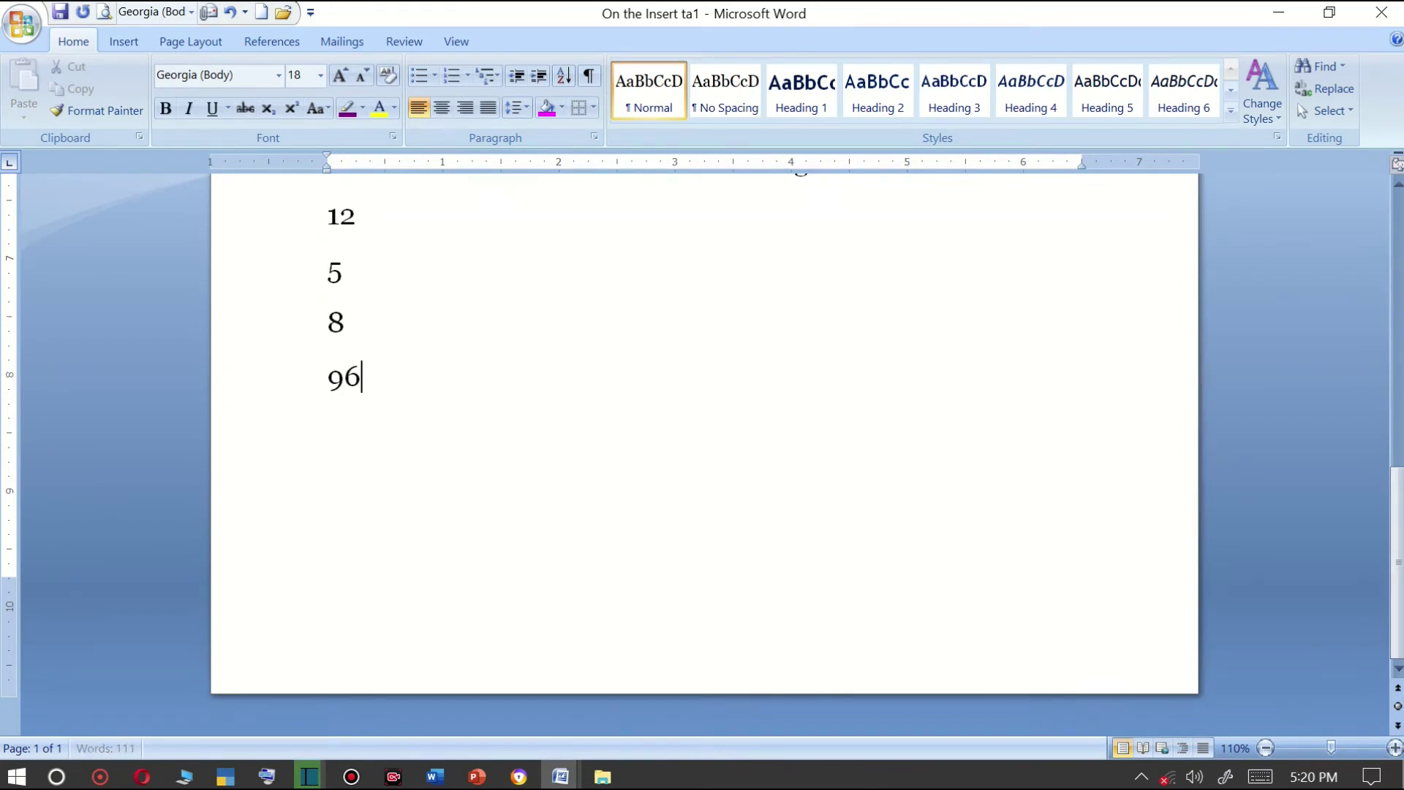
key(Return)
text(30)
key(Return)
text(20)
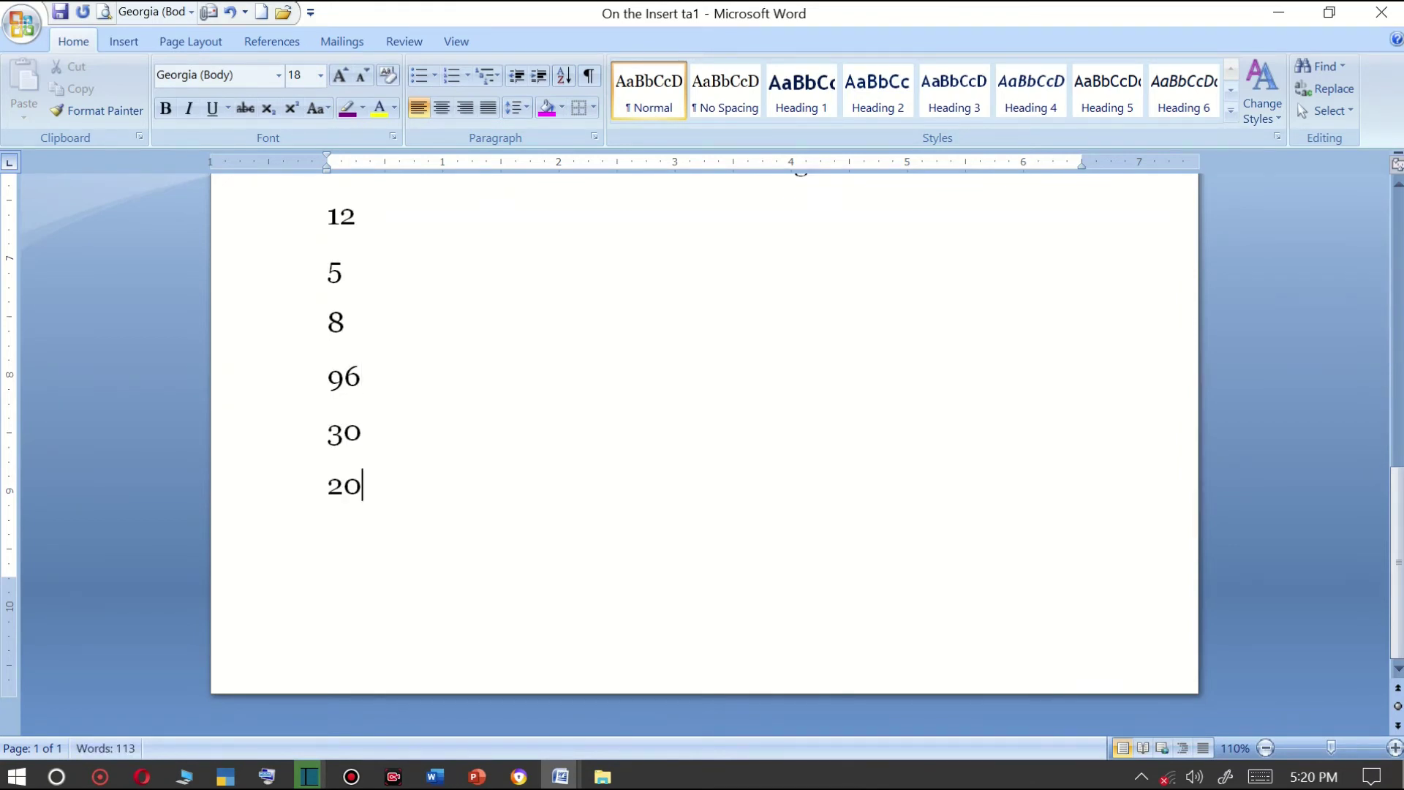
Sort the six numbers ascending by Number, giving 5, 8, 12, 20, 30, 96.
scroll(459, 524, up, 1)
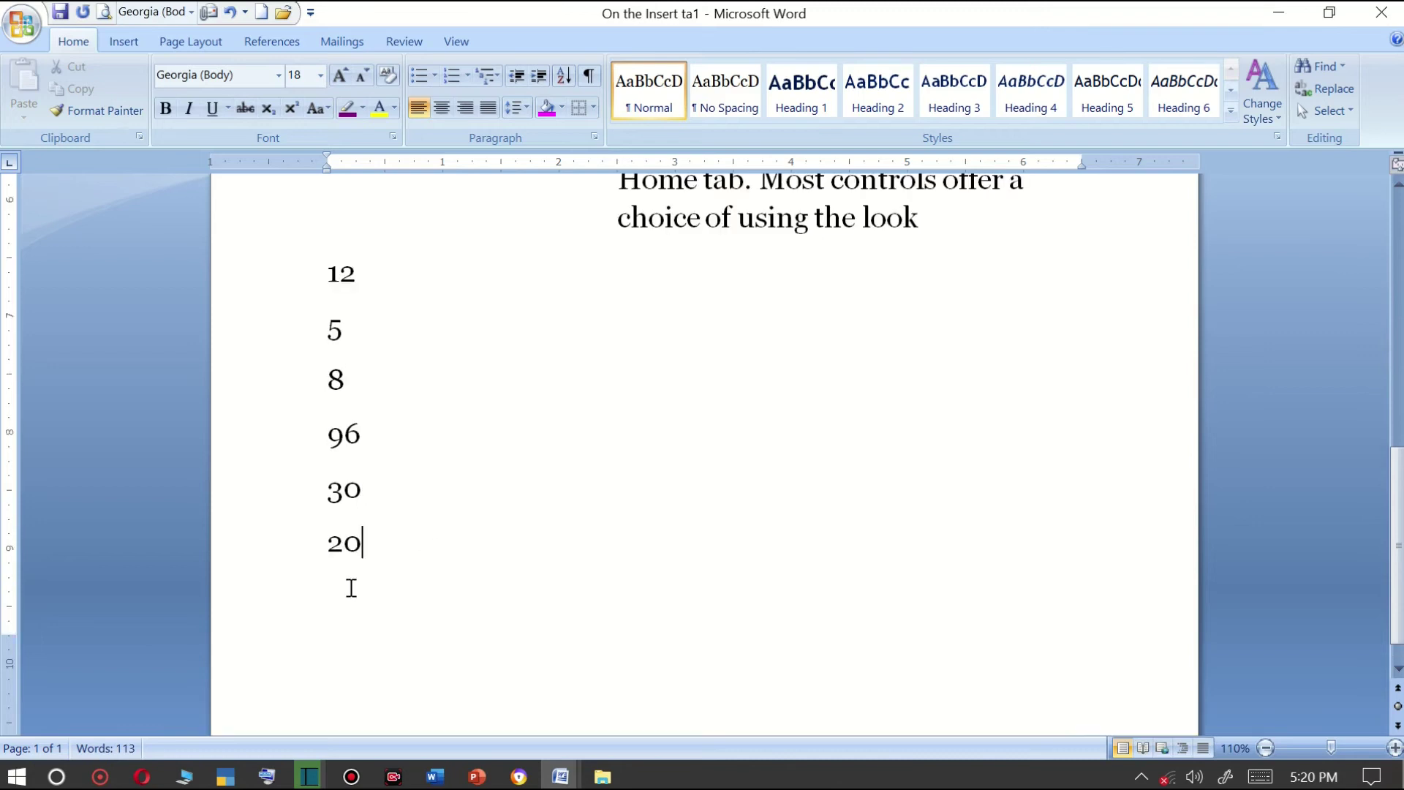
drag(327, 514, 290, 302)
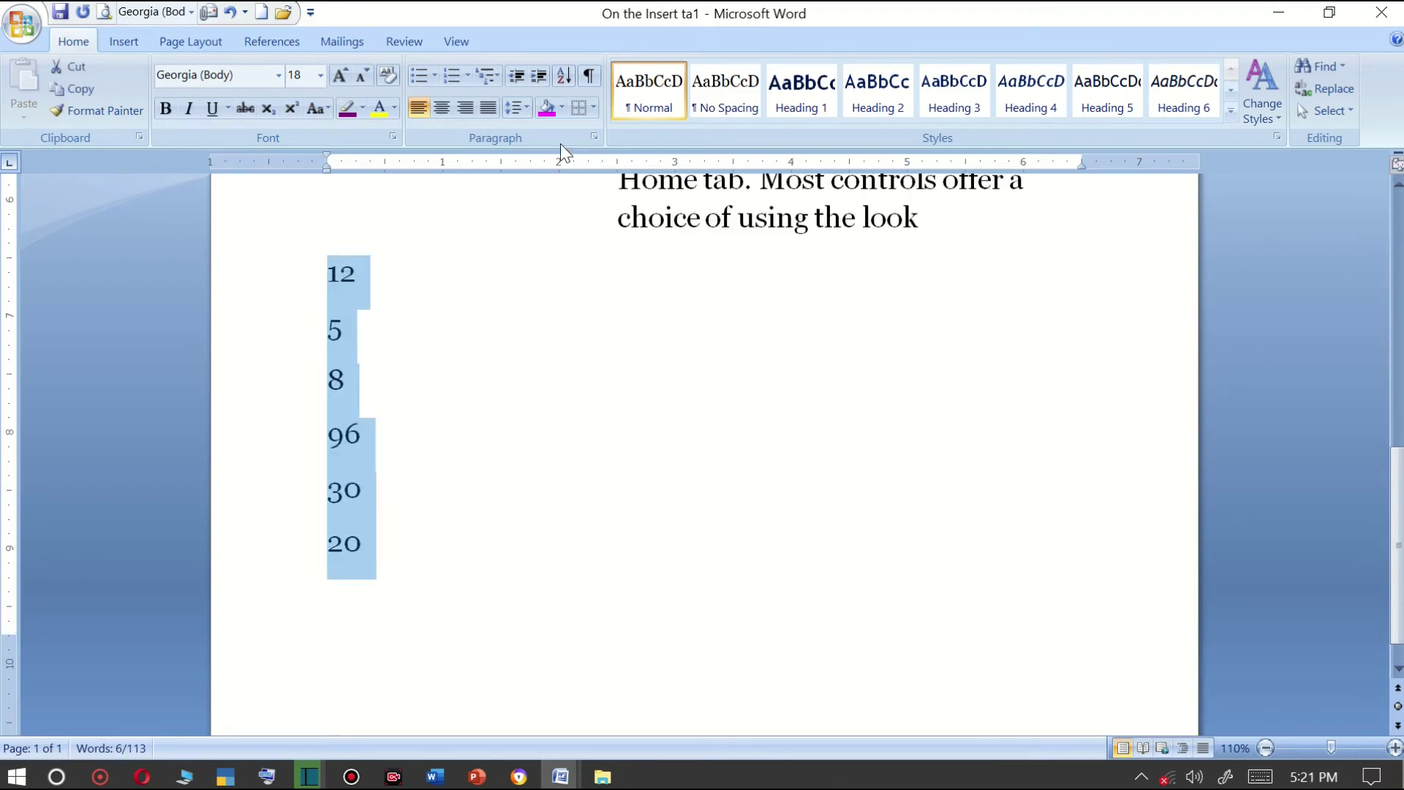
click(564, 74)
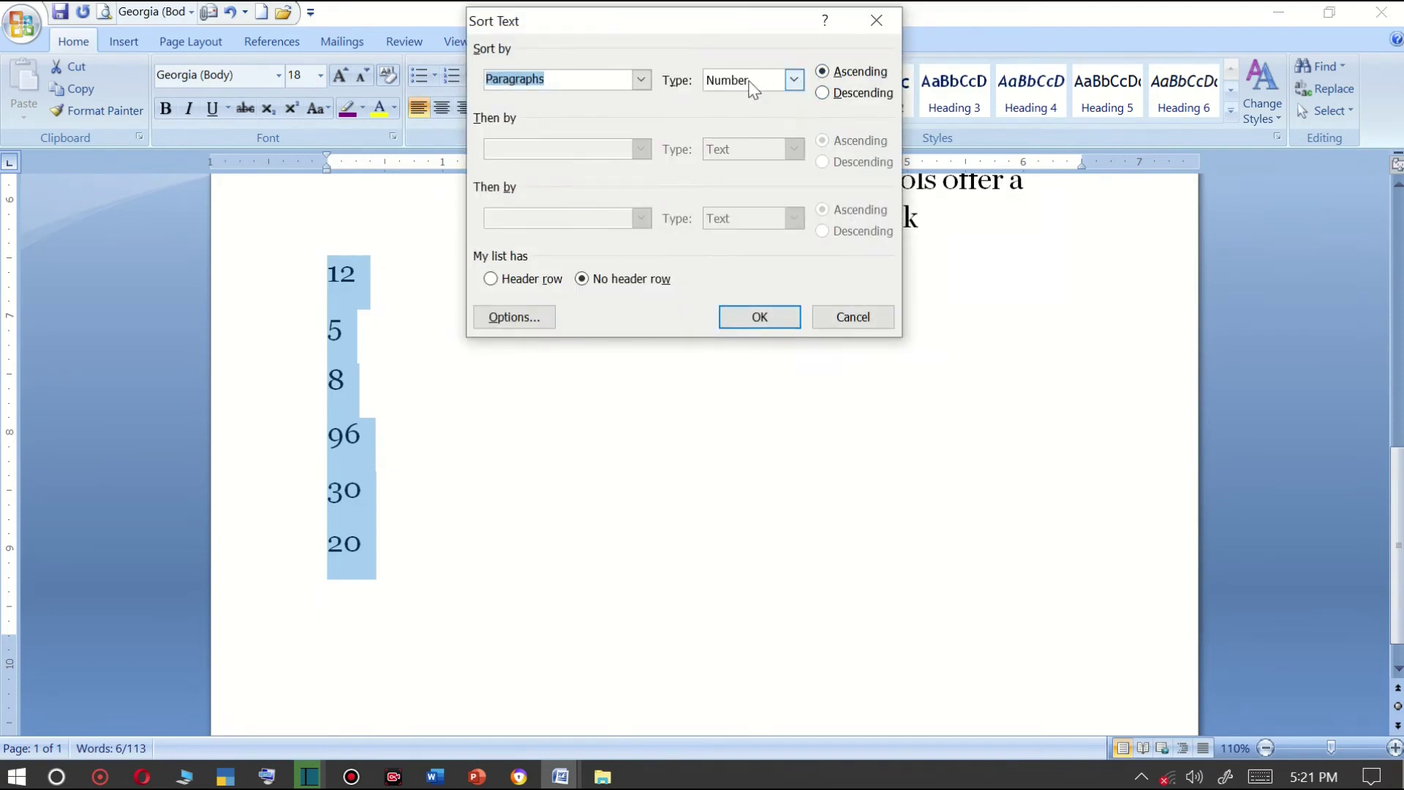
click(759, 317)
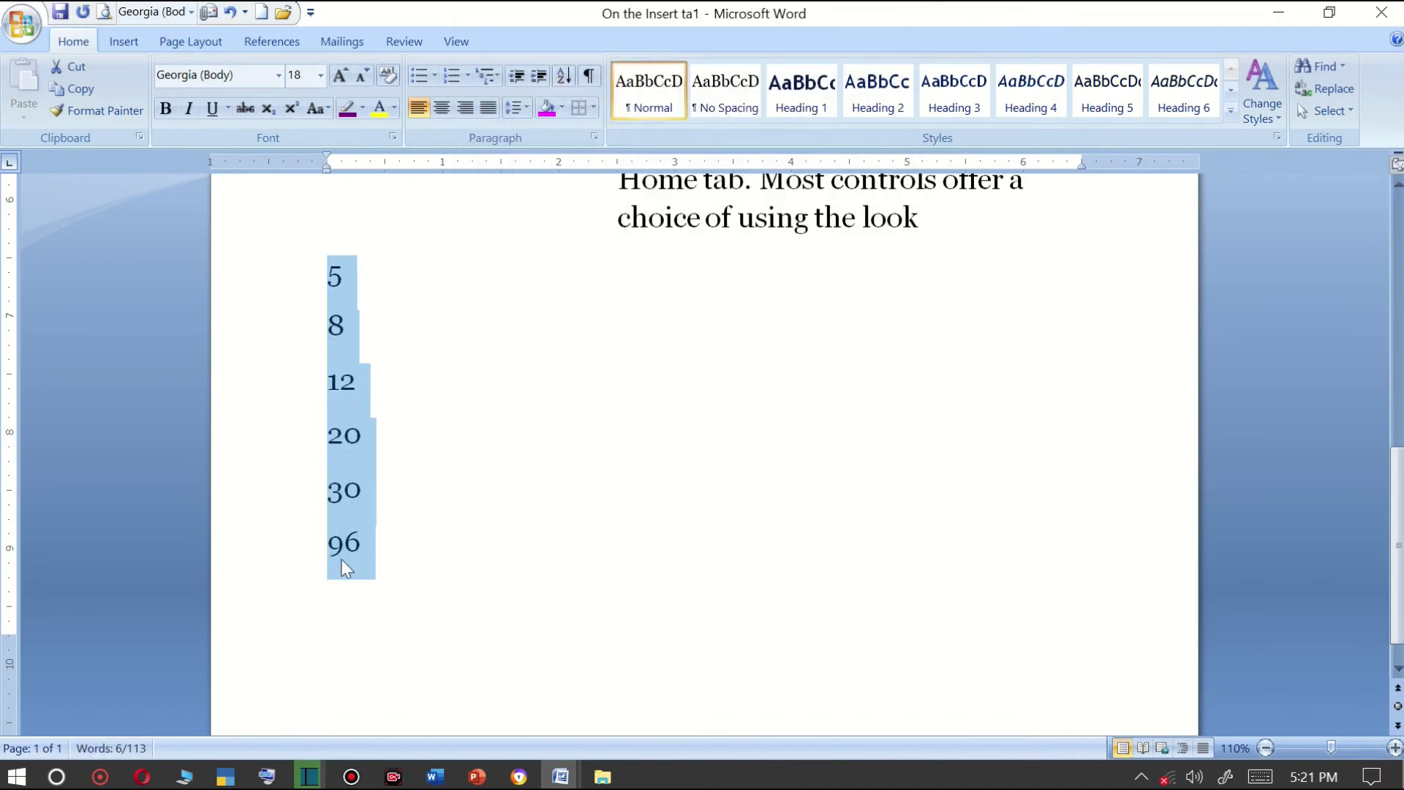
Outdent the selected sample paragraphs fully back to the left margin.
scroll(947, 461, up, 3)
scroll(950, 462, up, 3)
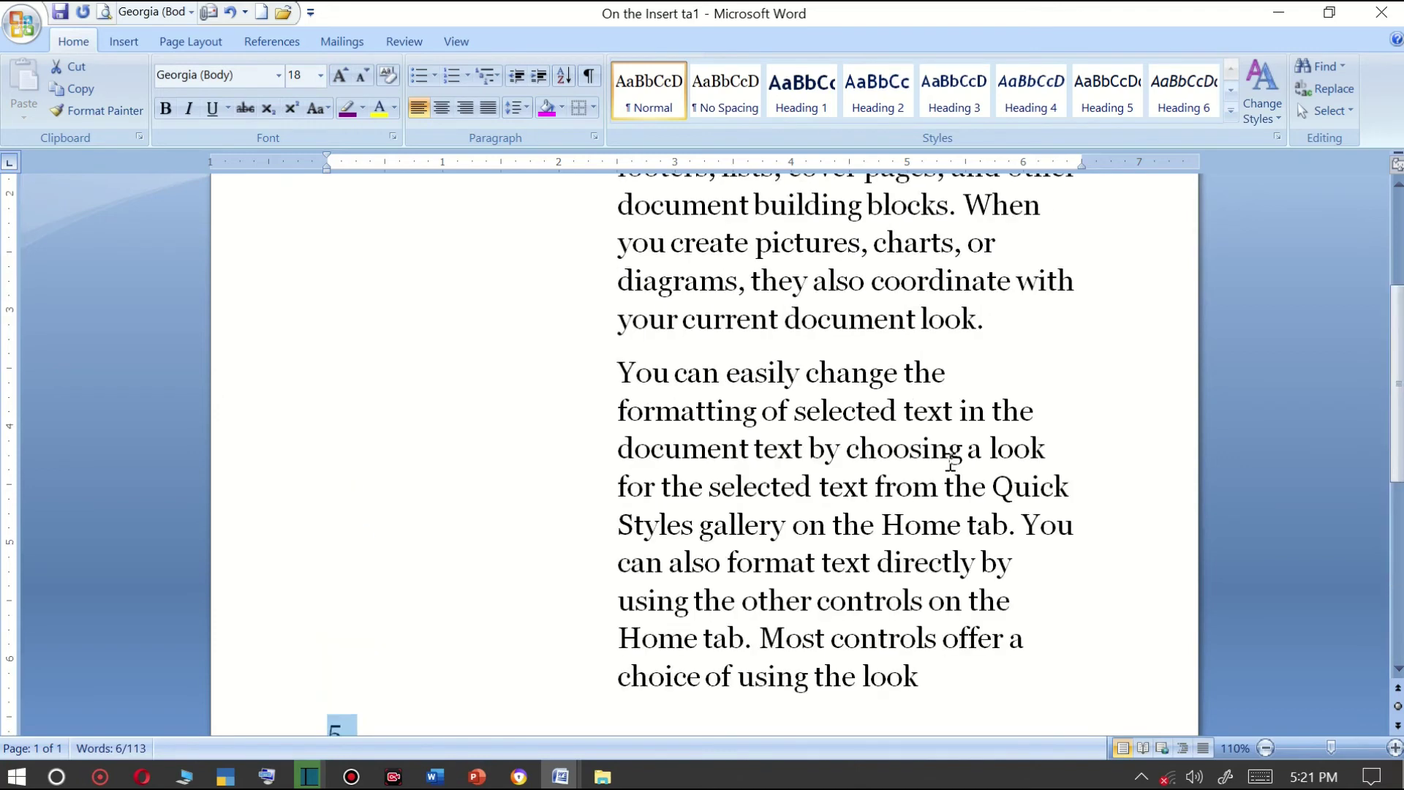
scroll(911, 471, up, 1)
ctrl+scroll(906, 470, down, 2)
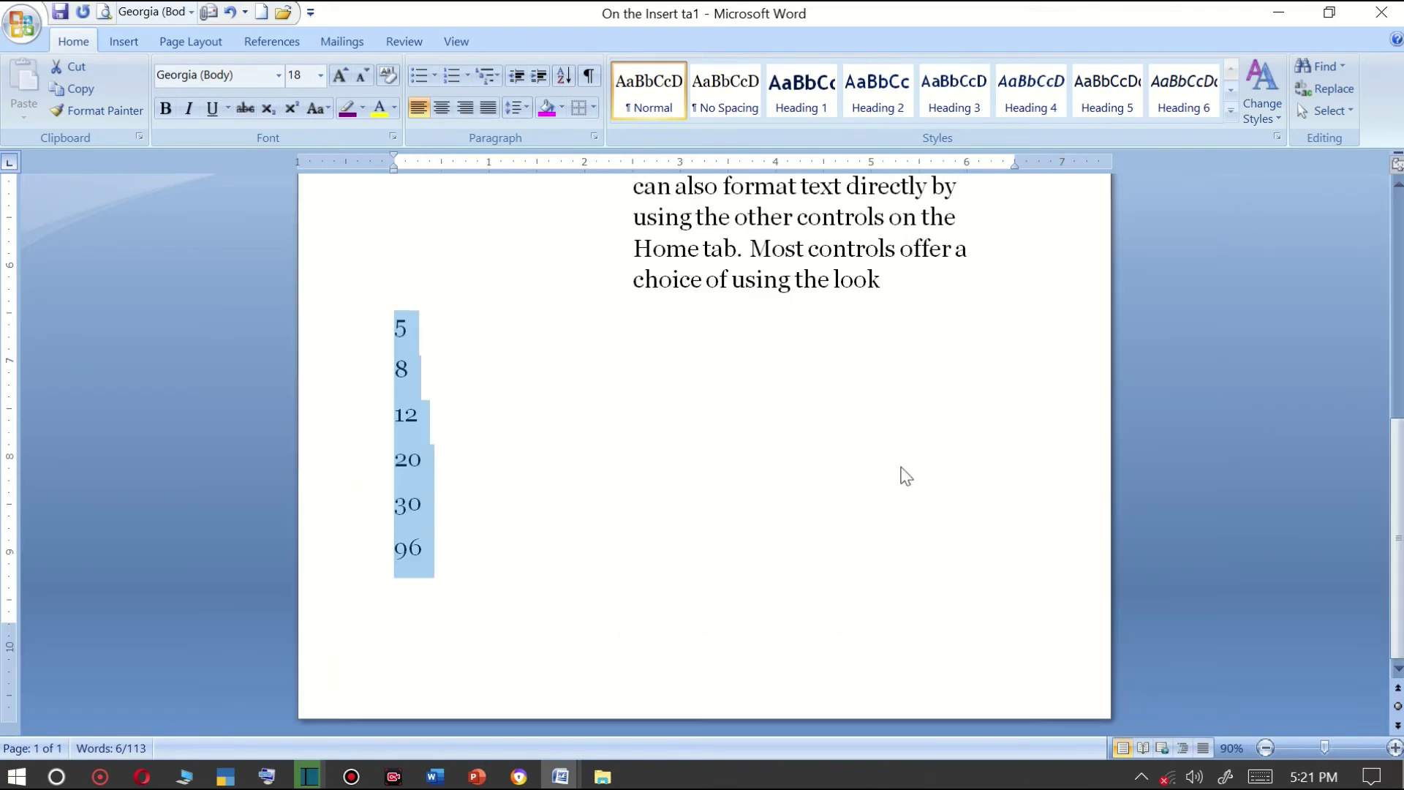
scroll(893, 468, up, 3)
scroll(890, 470, up, 2)
scroll(888, 471, up, 1)
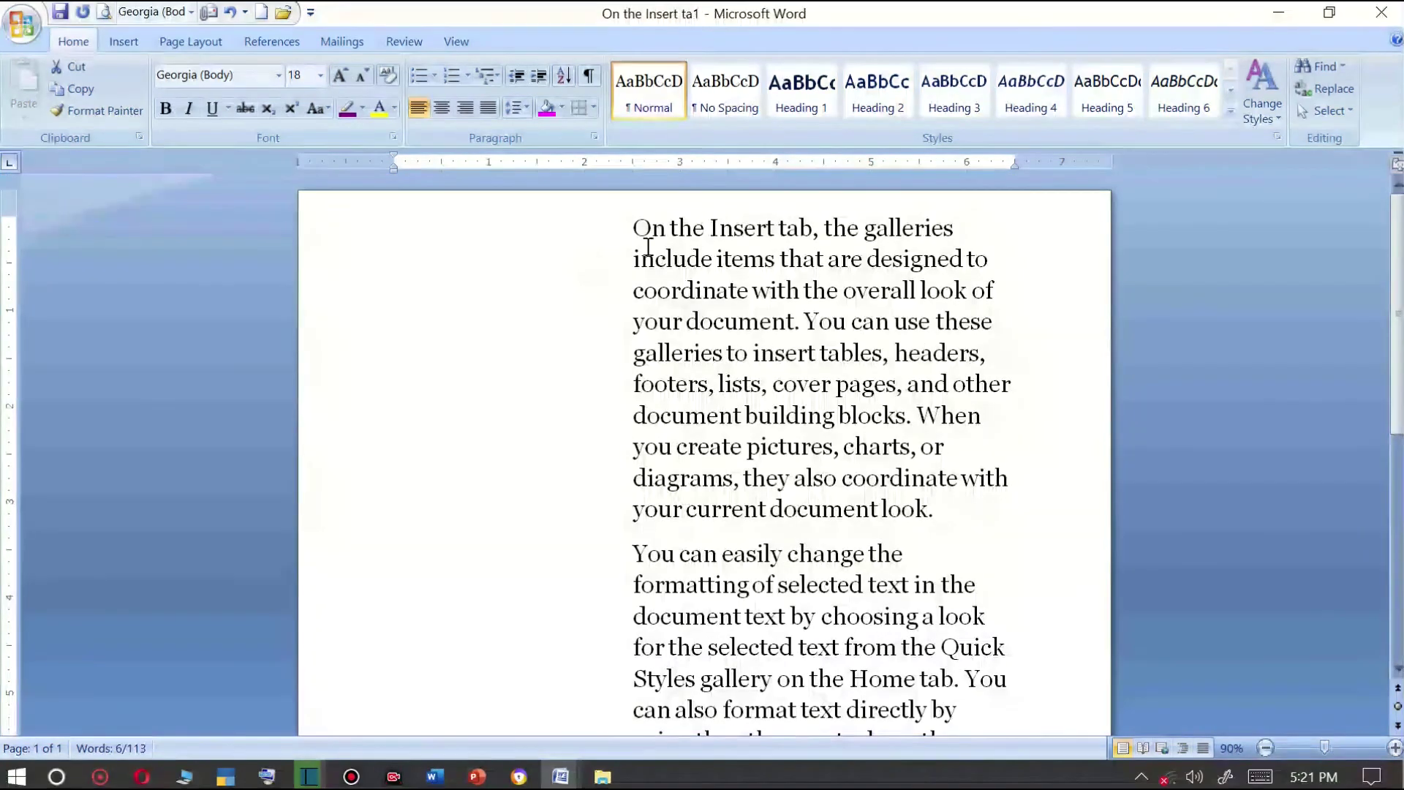
drag(635, 231, 861, 379)
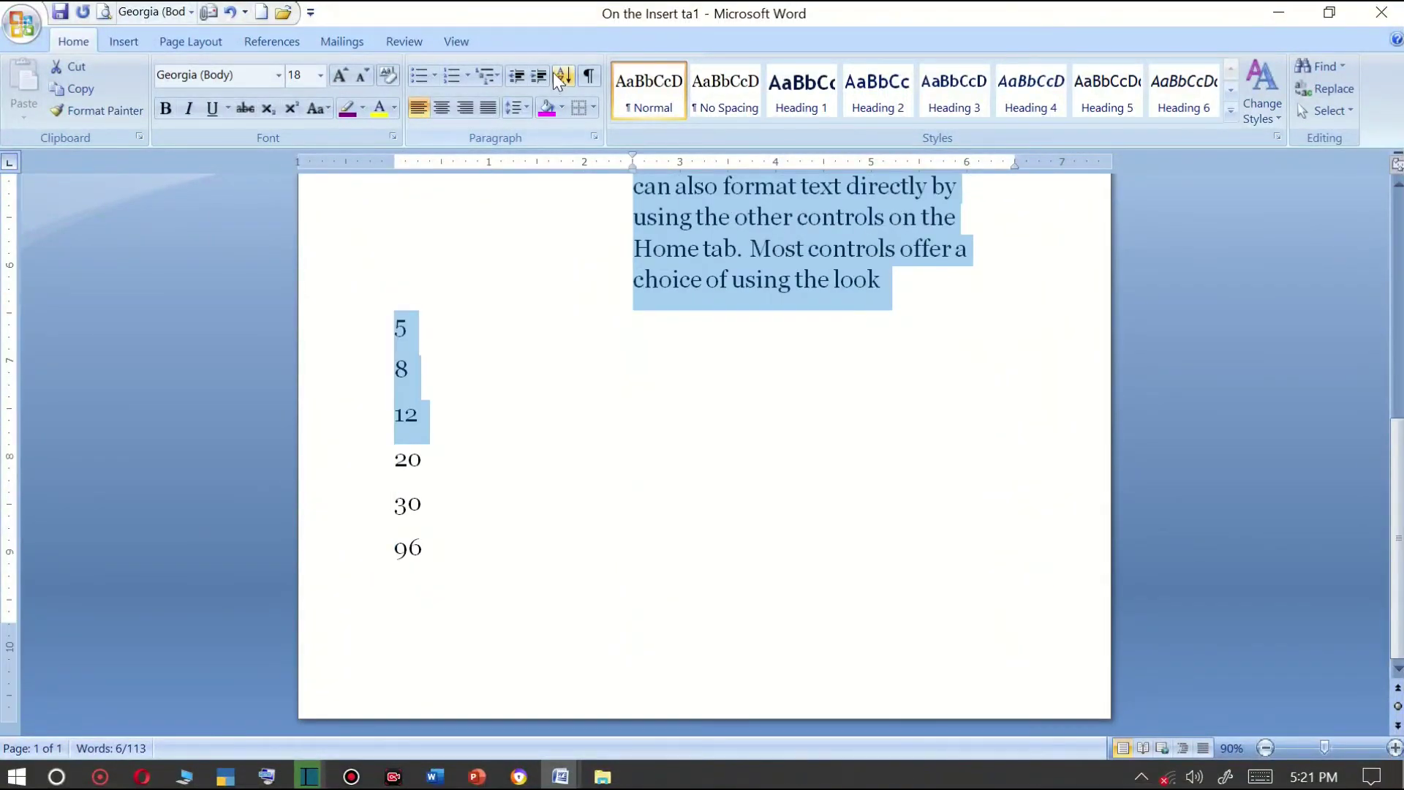
click(520, 75)
click(519, 74)
click(519, 74)
click(520, 74)
click(519, 74)
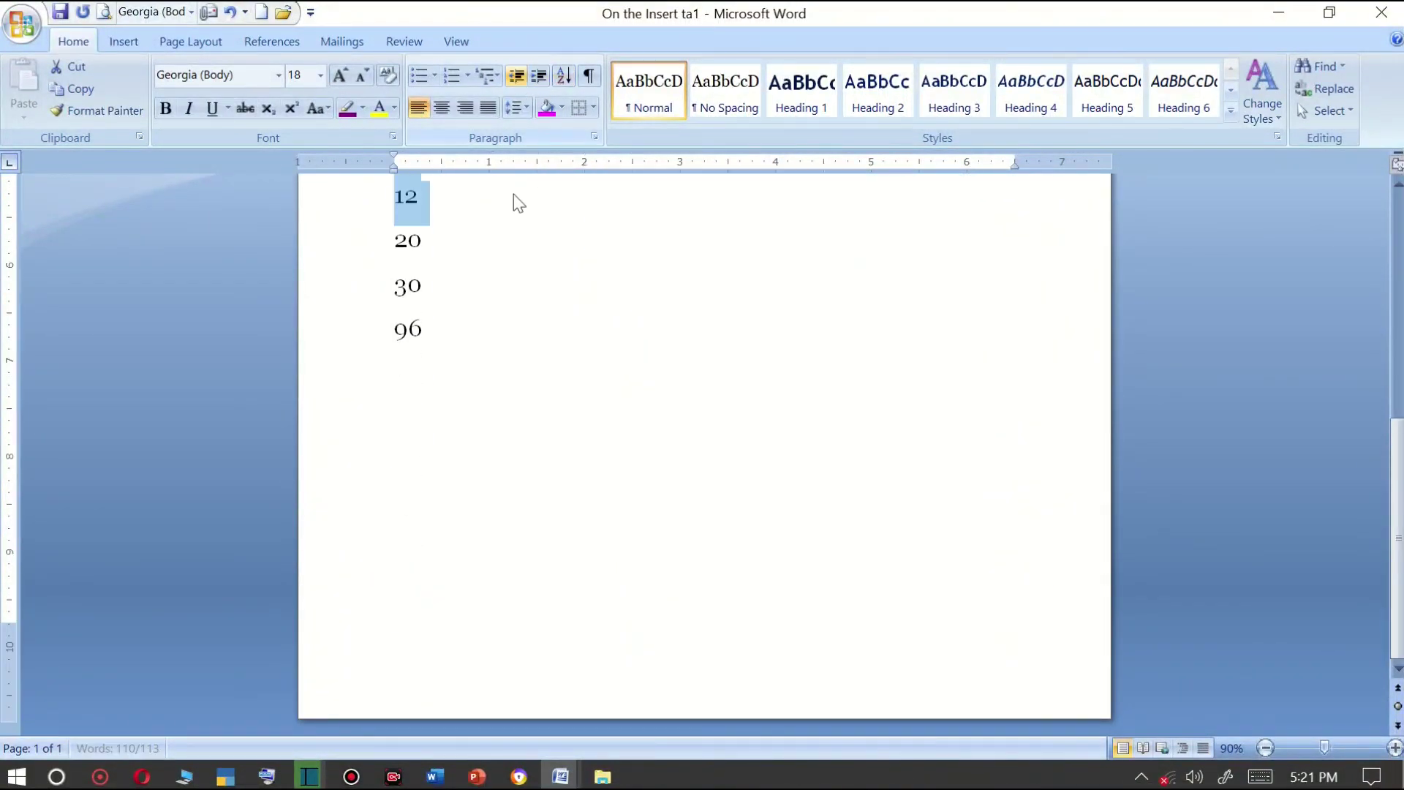
Add wide space and tab gaps in the first line, including before 'coordinate'.
scroll(522, 354, up, 3)
ctrl+scroll(715, 430, up, 2)
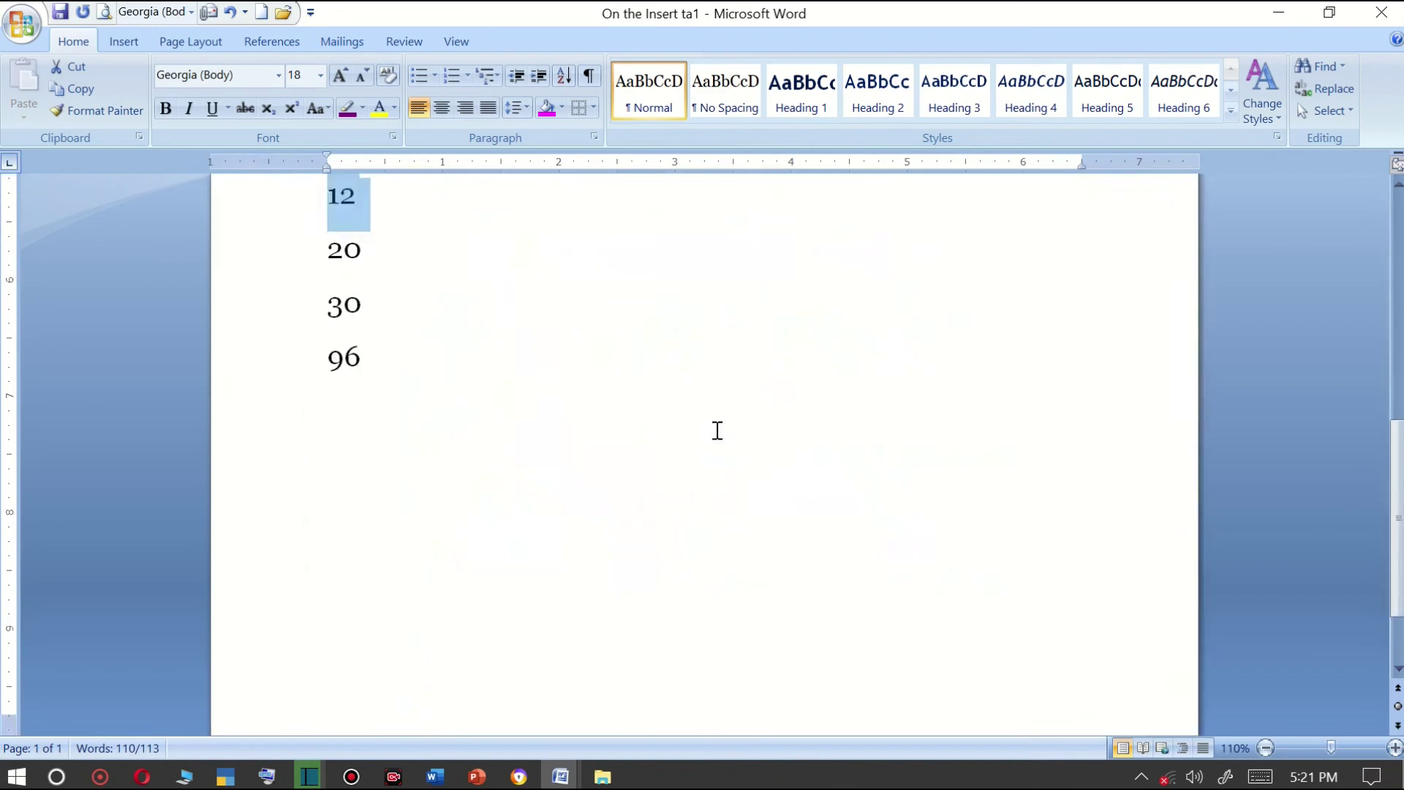
scroll(715, 430, up, 3)
scroll(717, 433, up, 3)
click(564, 279)
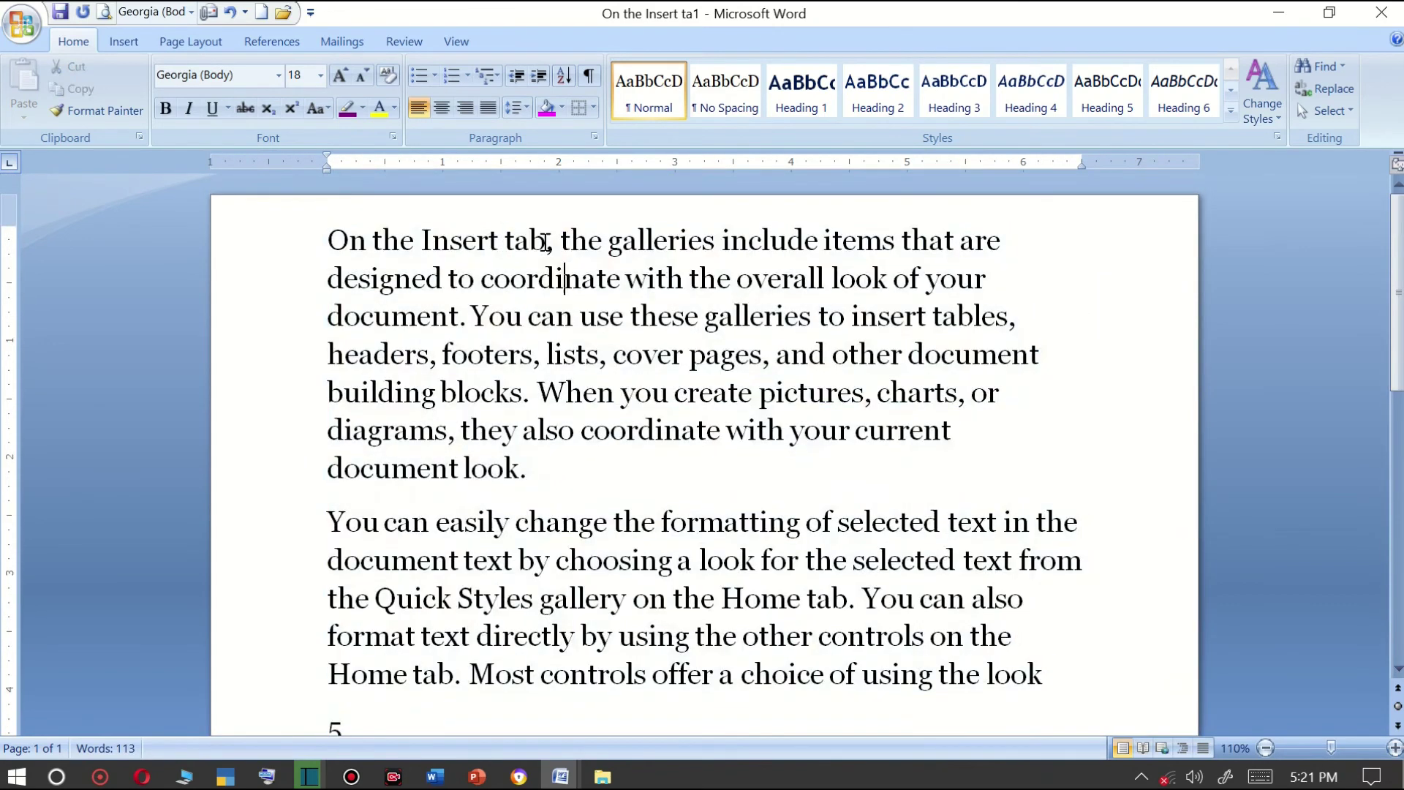
click(554, 242)
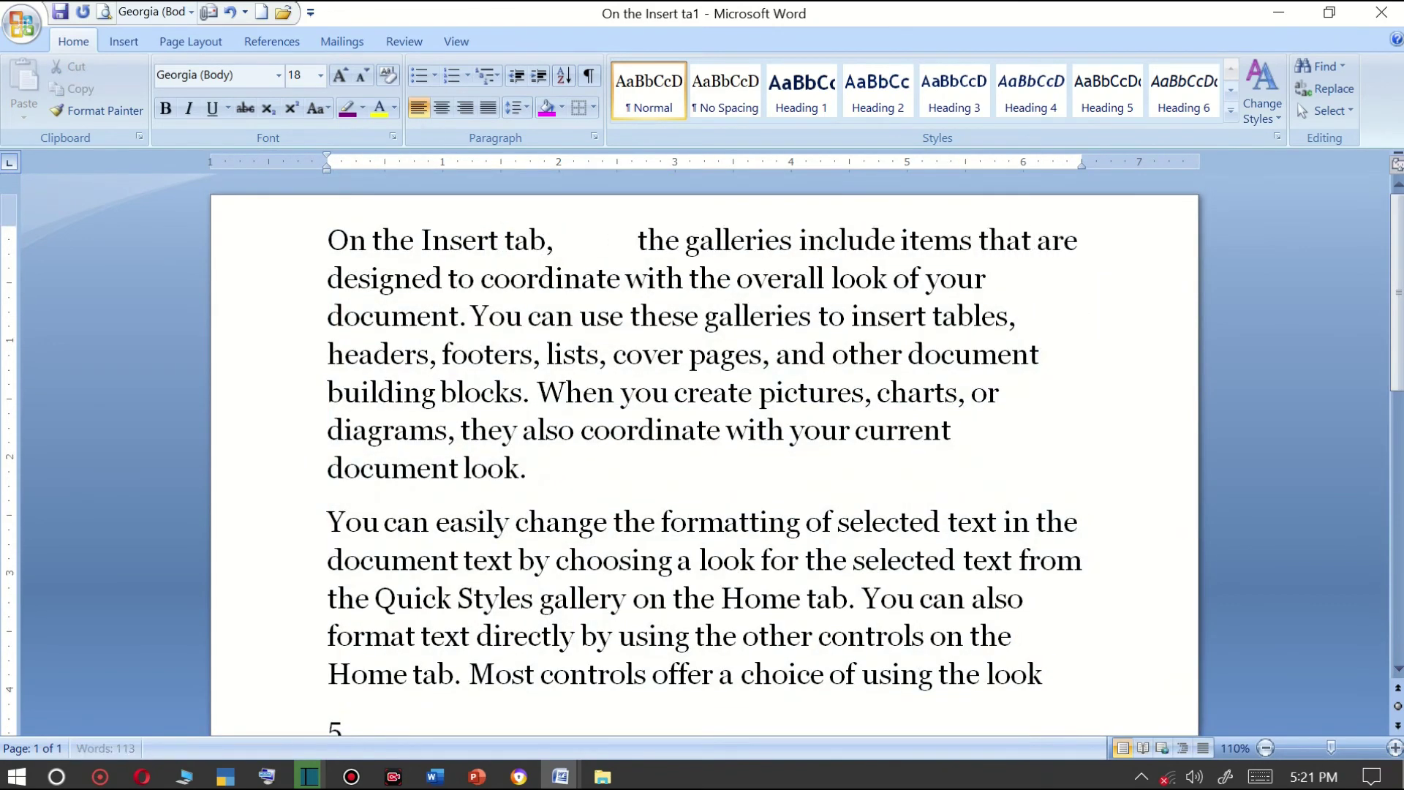
click(530, 278)
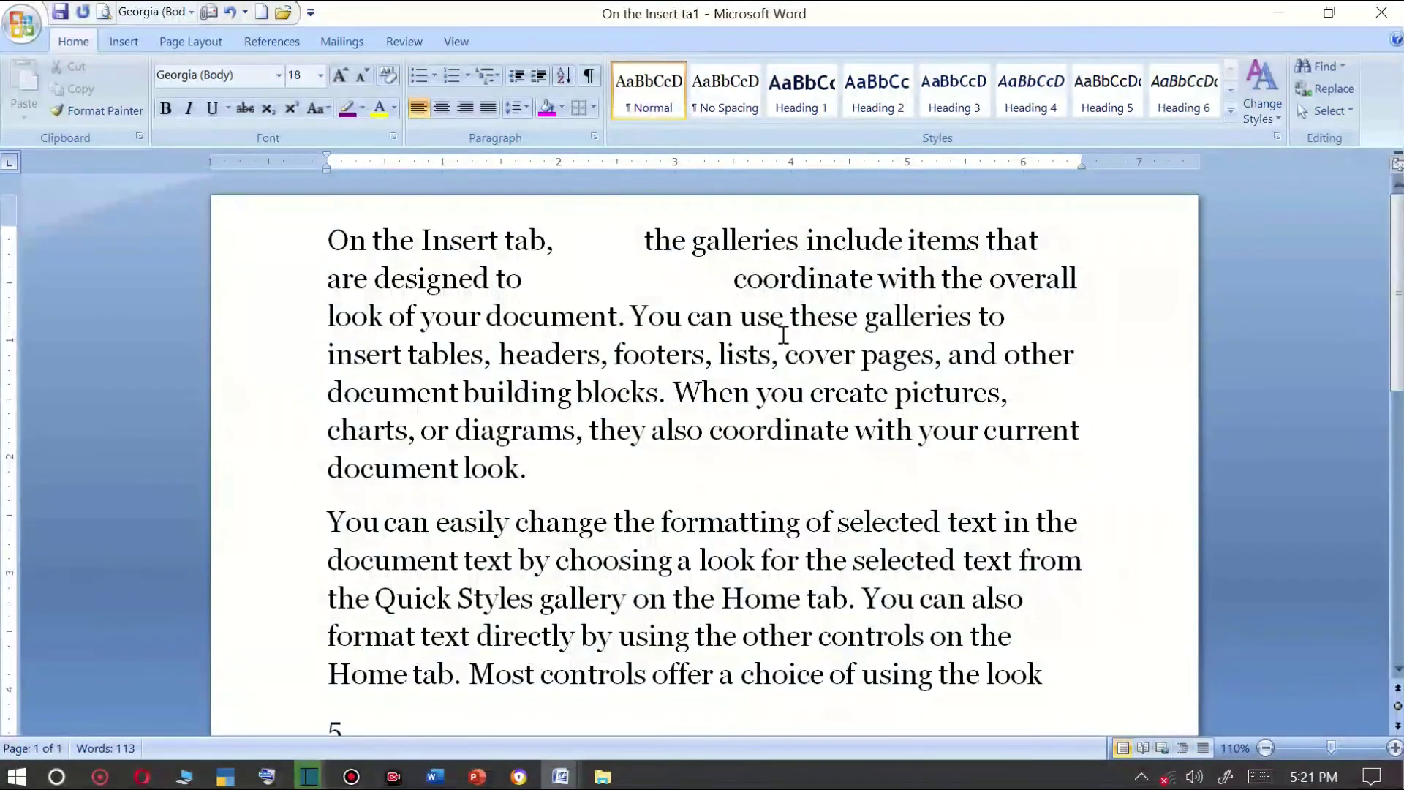
Break the first paragraph after 'galleries to' and 'pictures,', with an empty paragraph after 'document look.'.
click(1015, 318)
key(Return)
click(1042, 404)
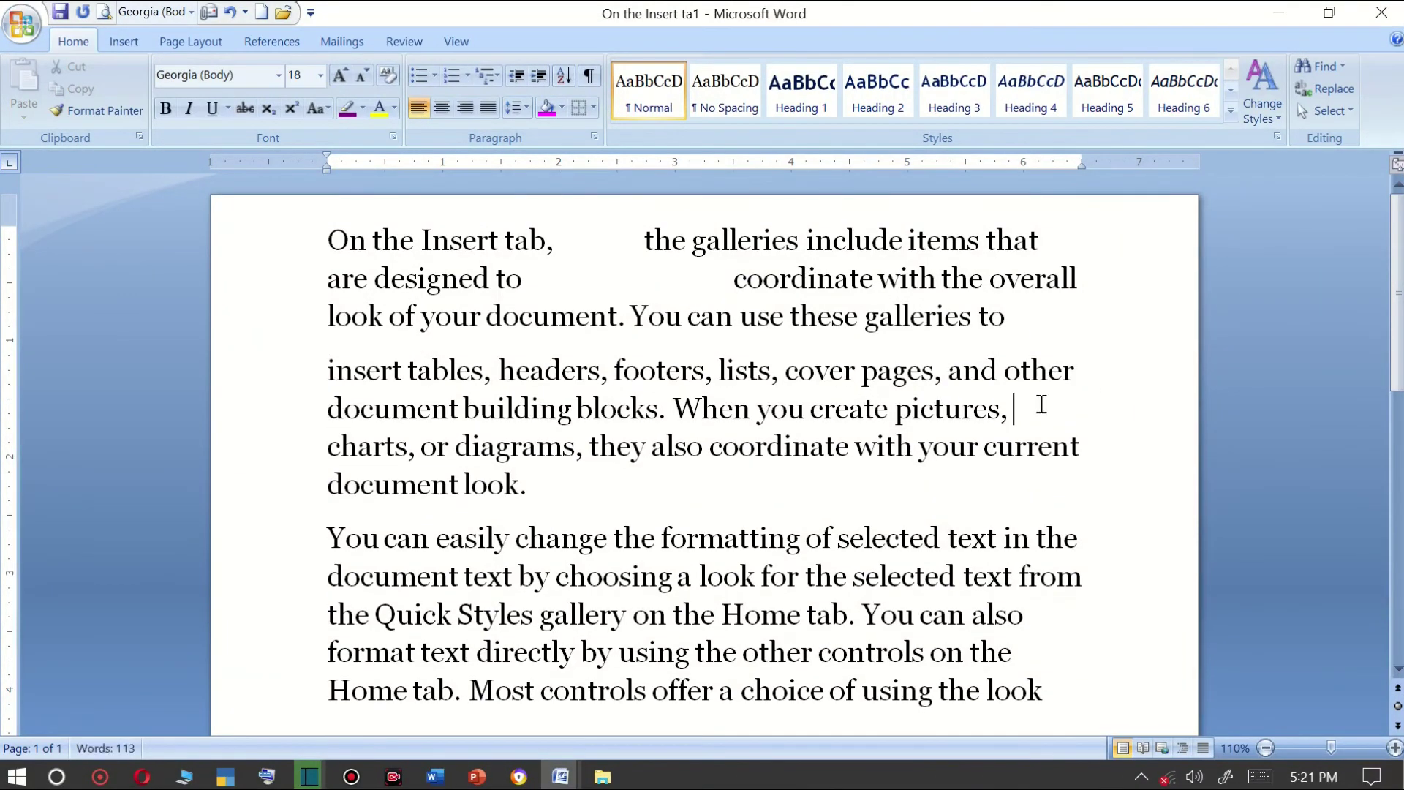
key(Return)
click(572, 492)
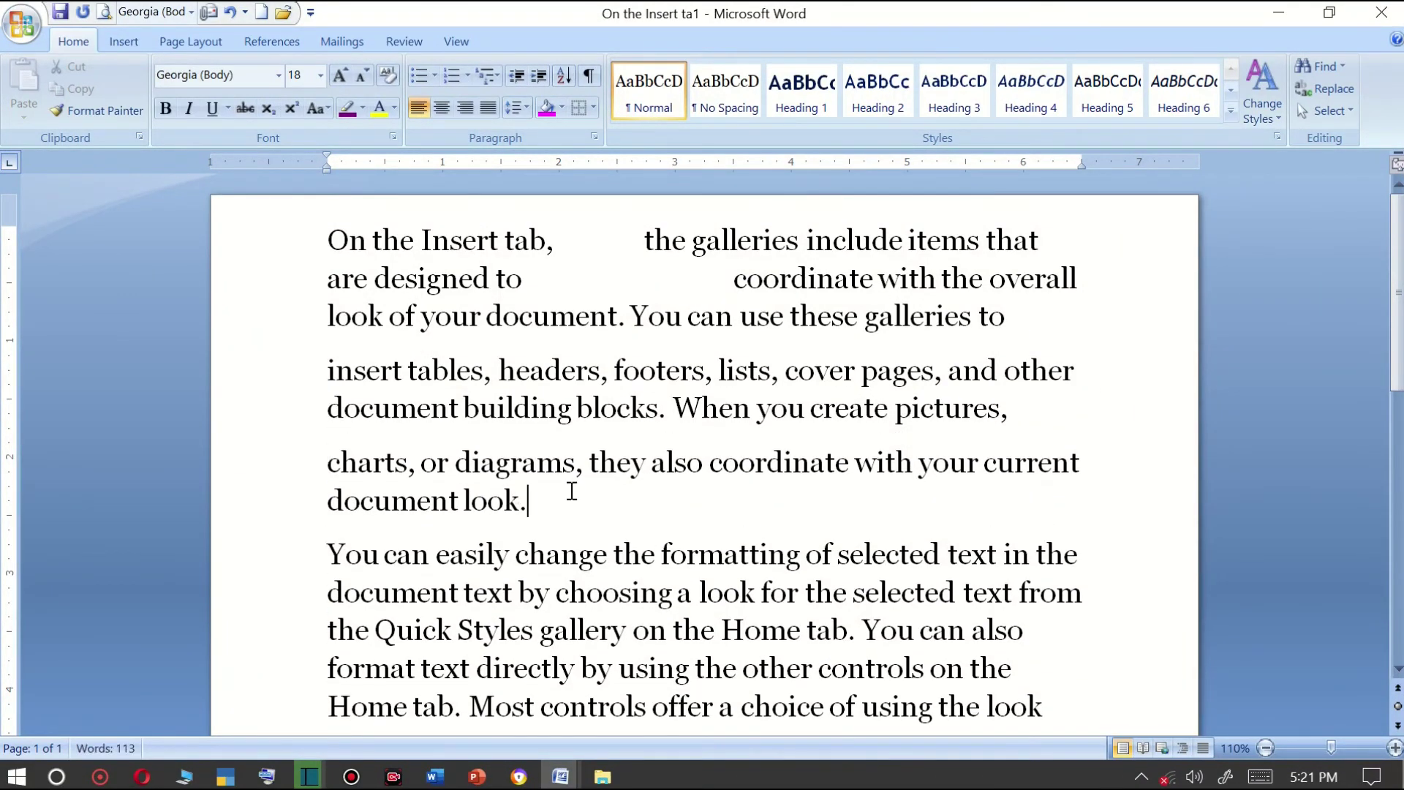
key(Return)
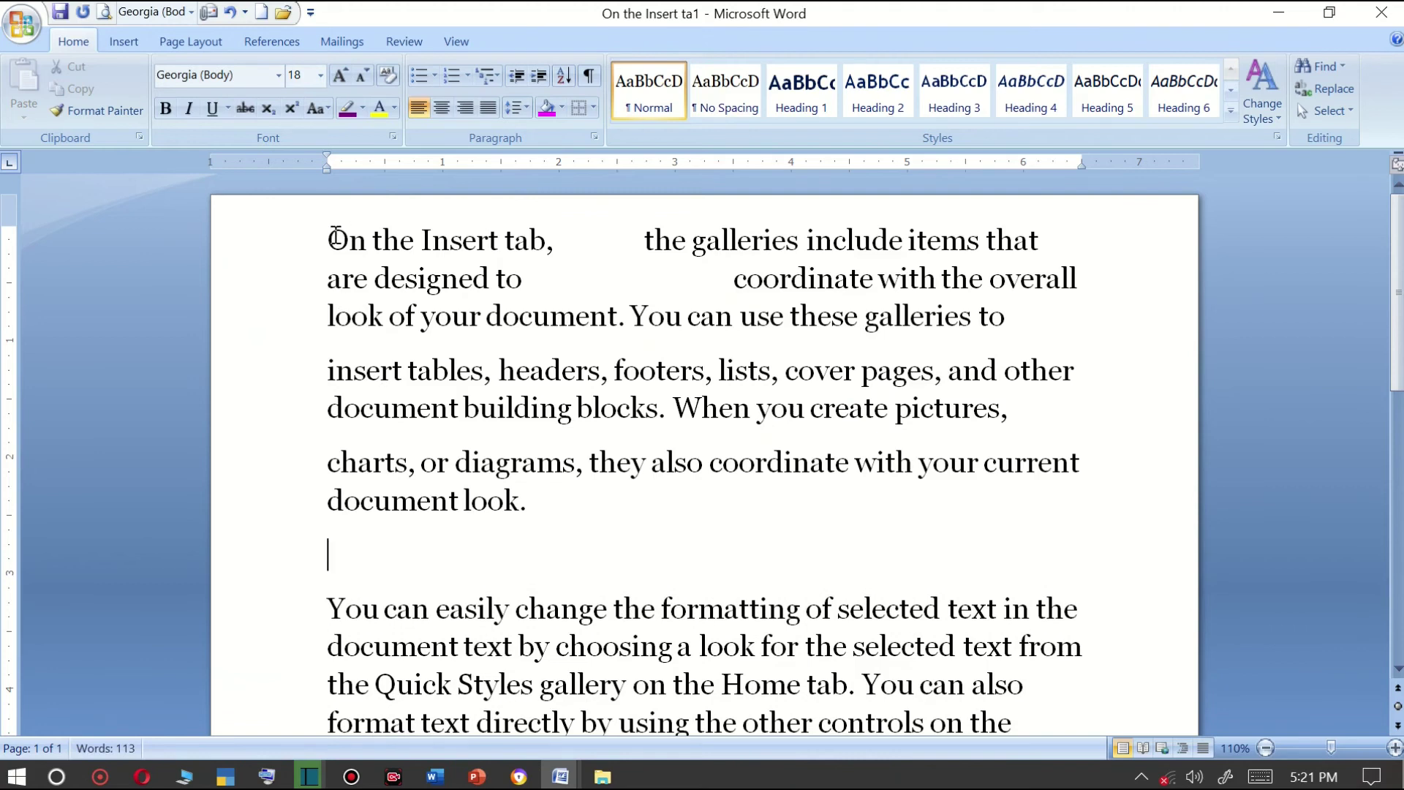
Turn on Show/Hide ¶ to reveal the dotted spaces, tab arrows and paragraph marks.
drag(336, 238, 890, 473)
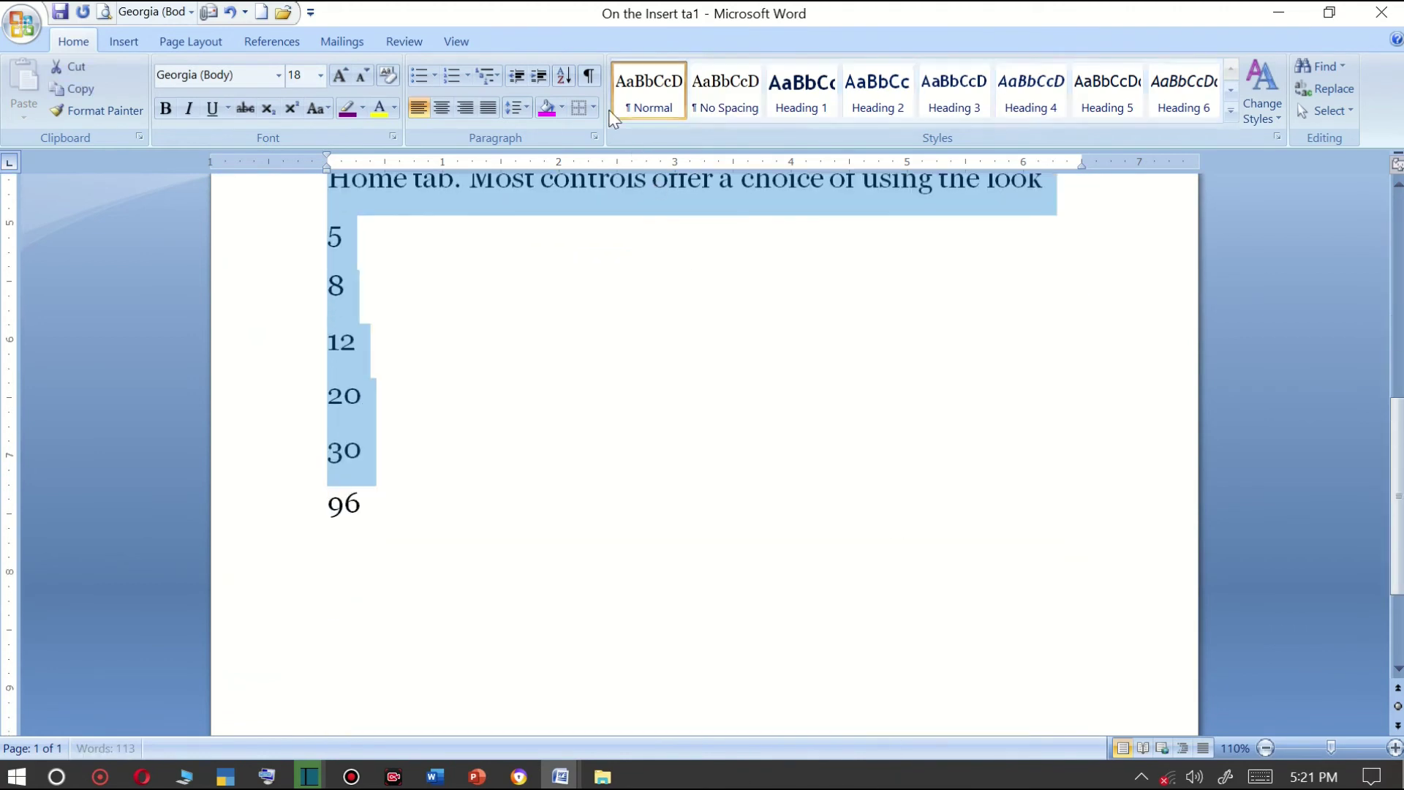
click(590, 76)
scroll(615, 401, up, 3)
scroll(617, 402, up, 2)
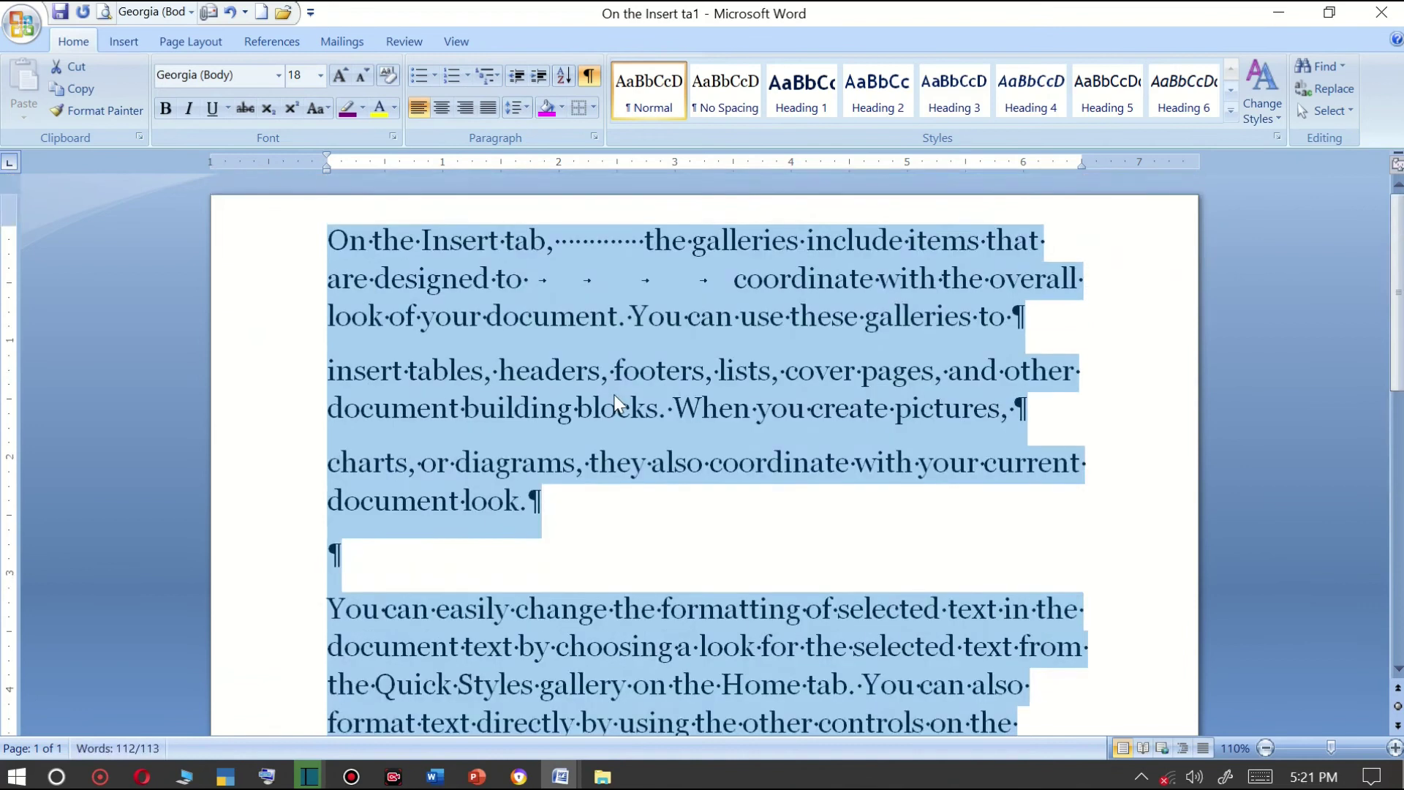
click(665, 316)
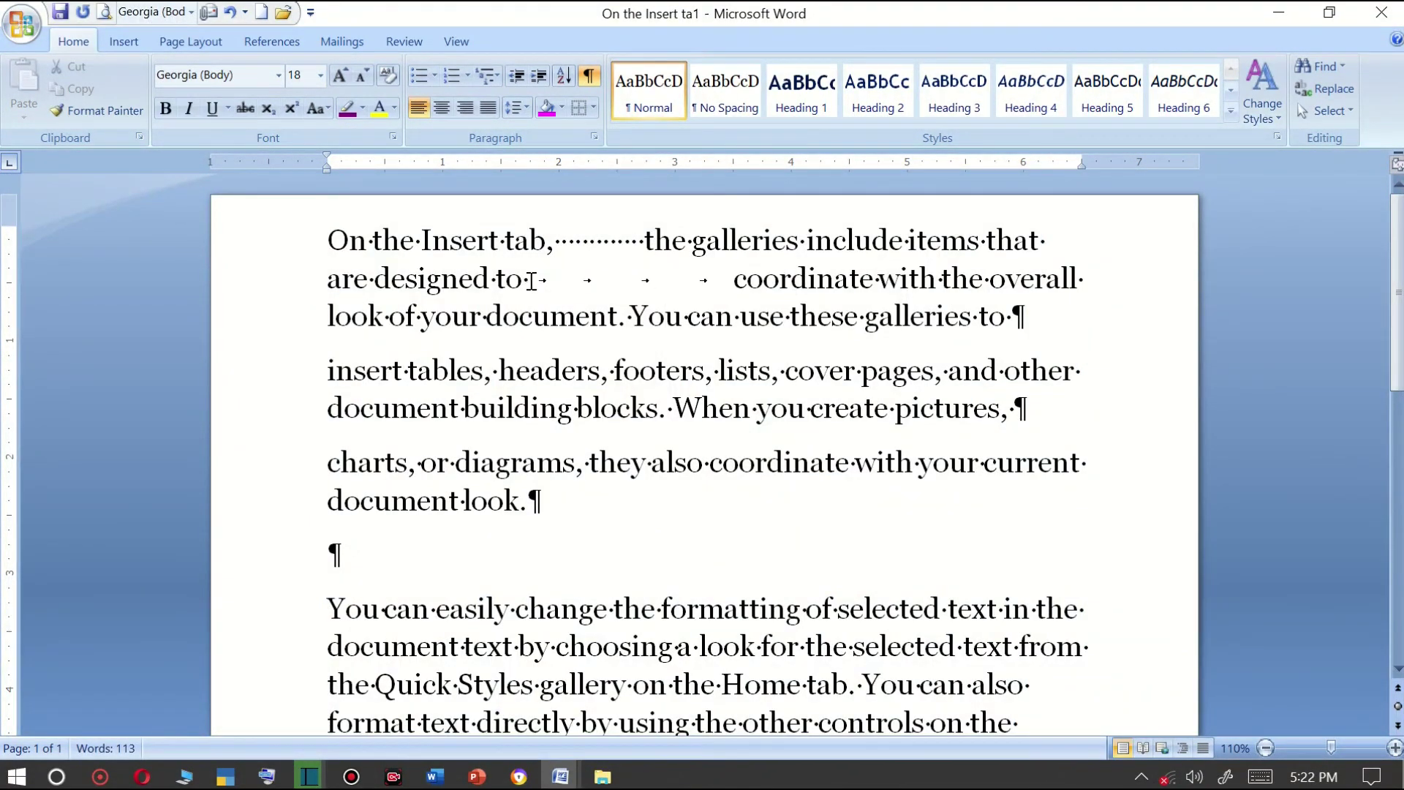
scroll(704, 292, up, 1)
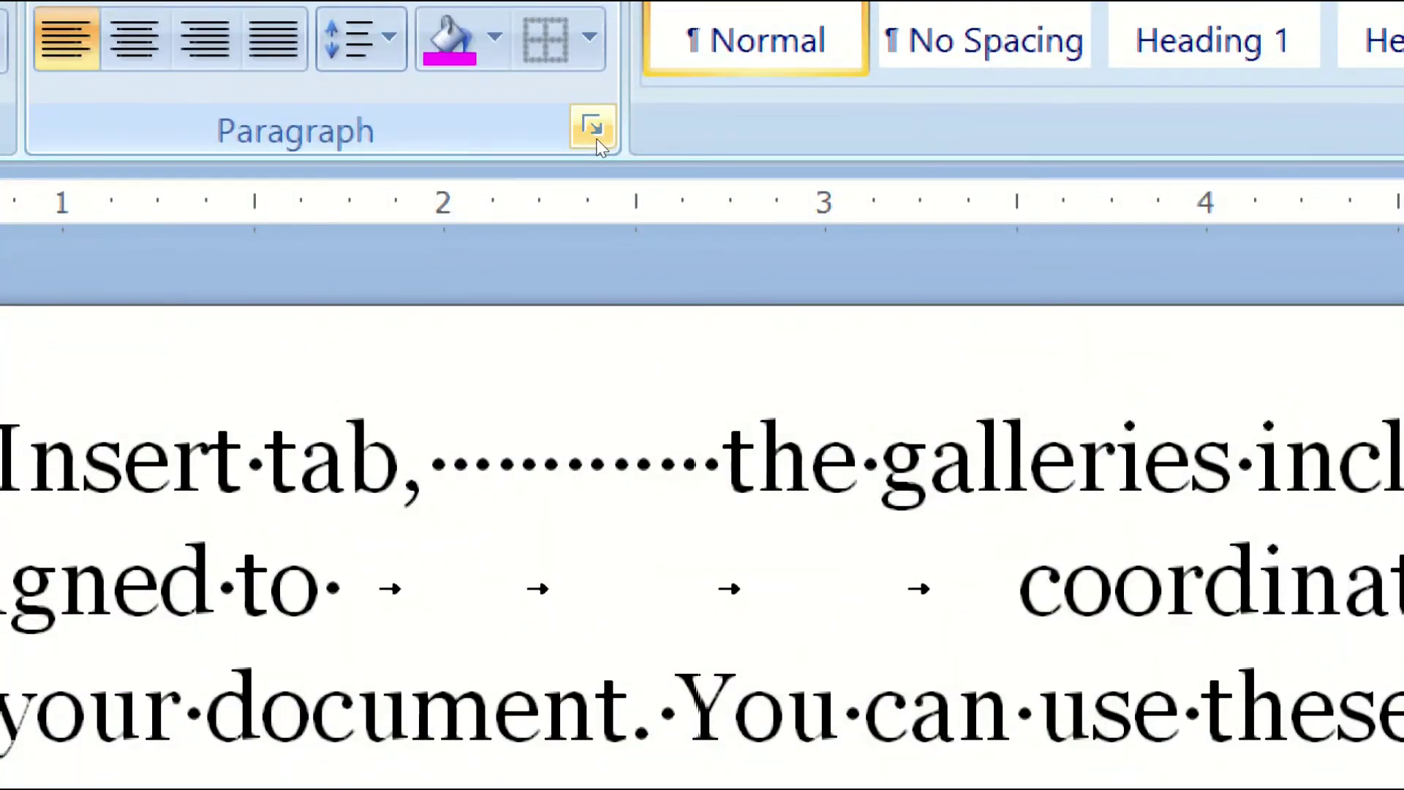
click(592, 127)
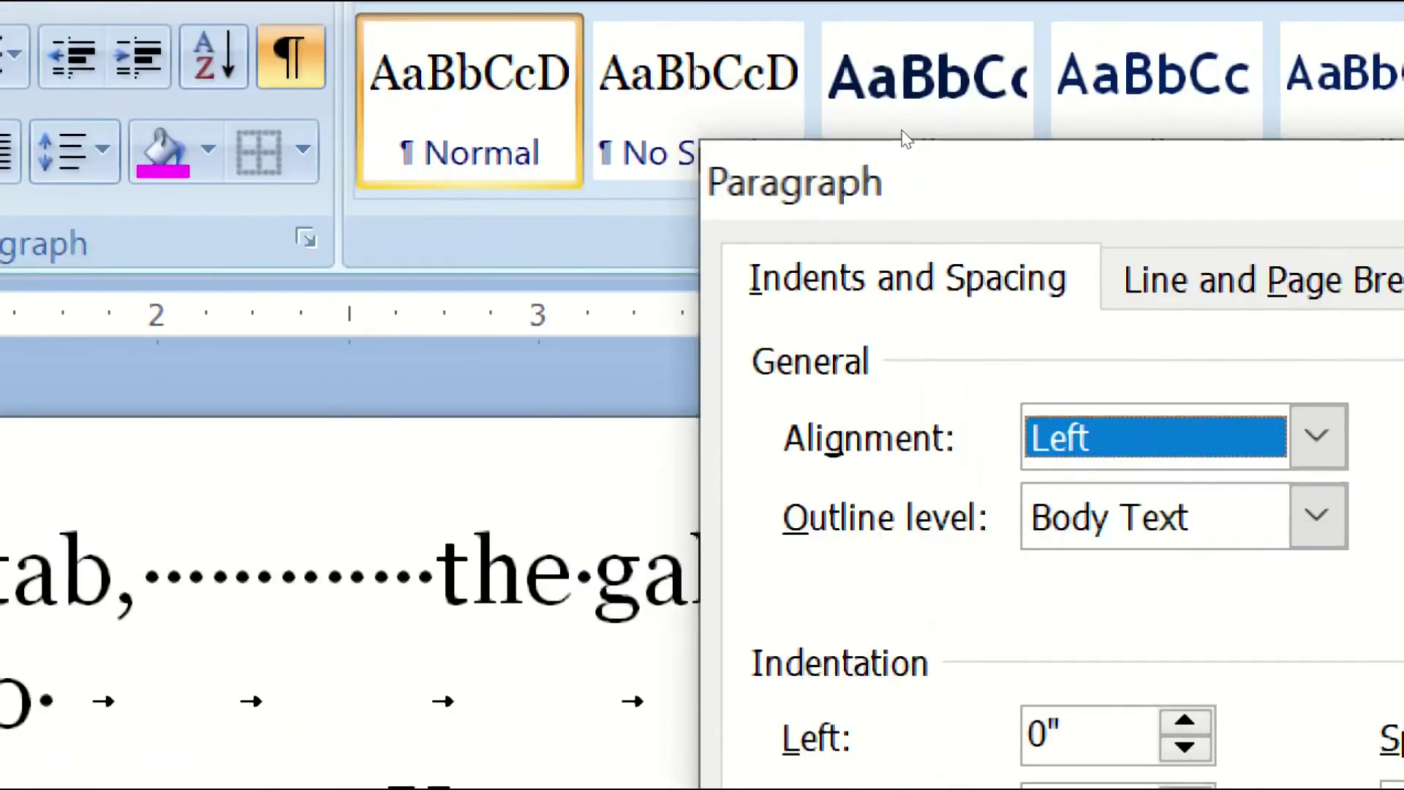
drag(1213, 51, 784, 4)
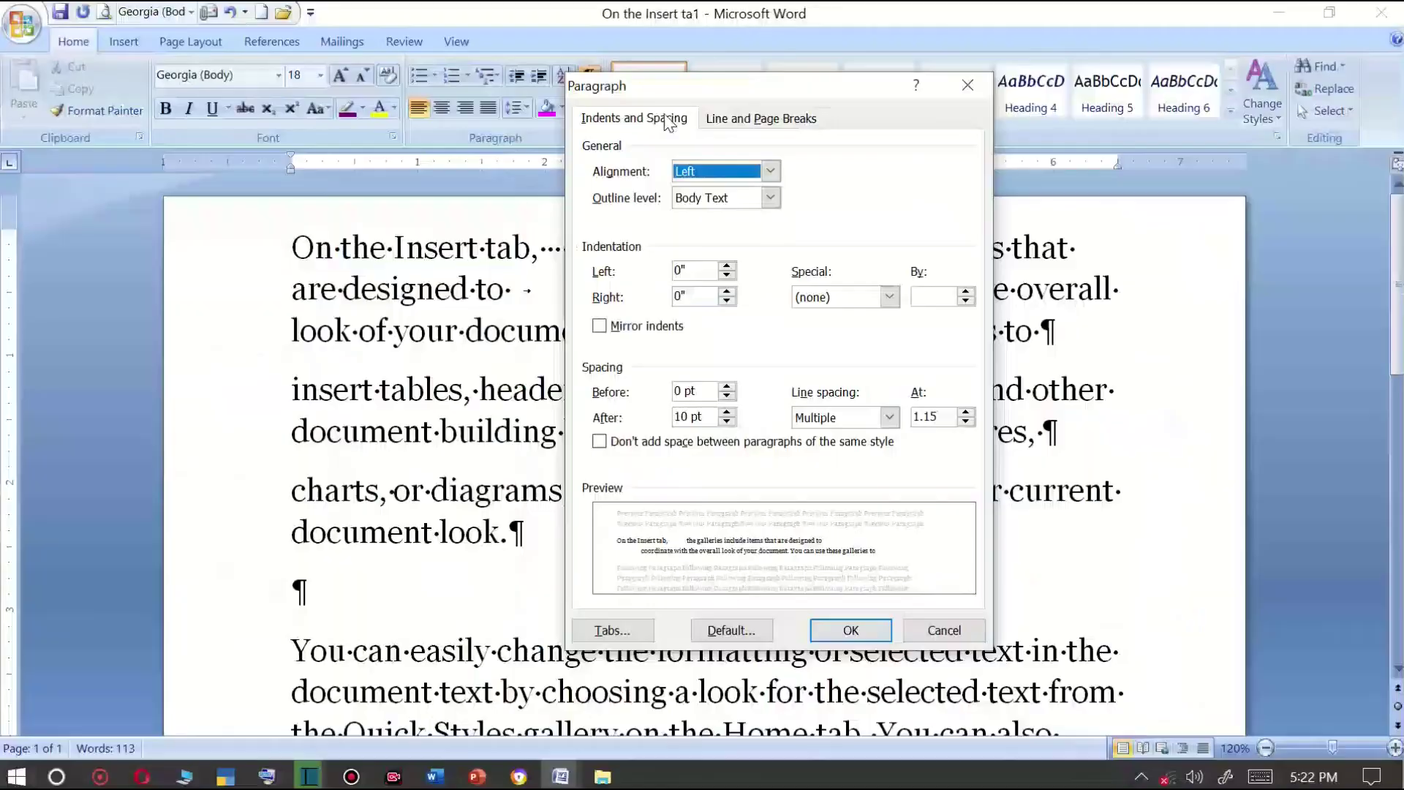
click(679, 174)
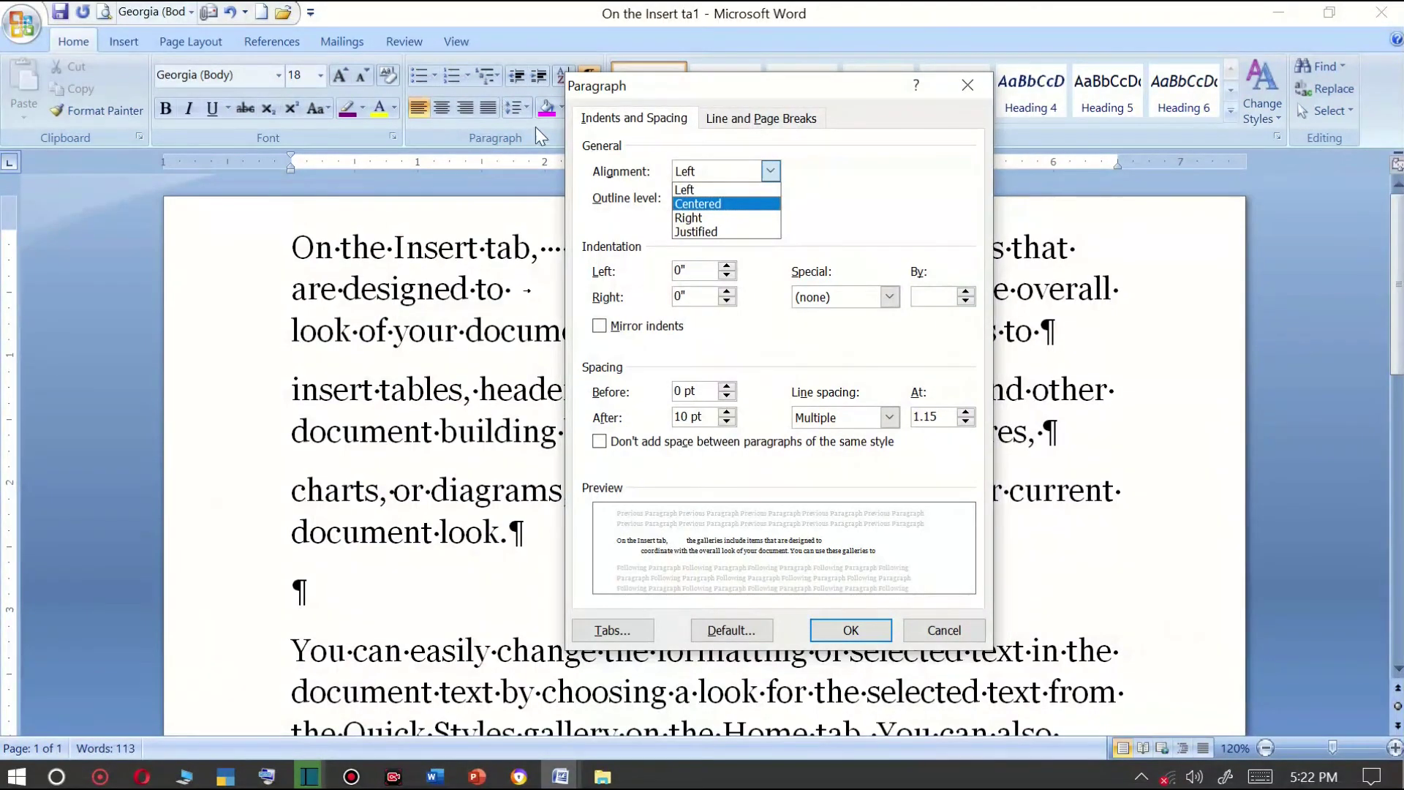
key(Up)
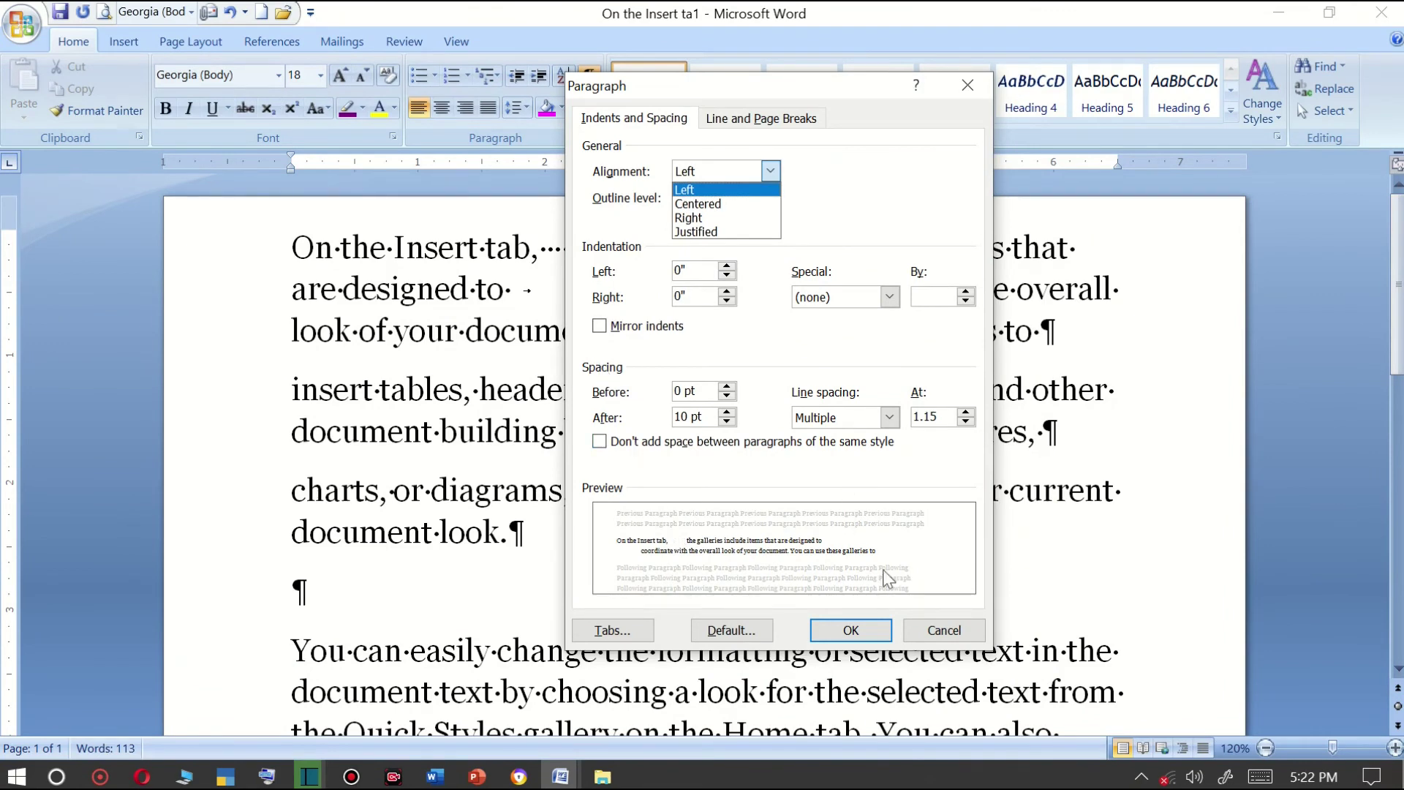
click(934, 630)
key(shift+Home)
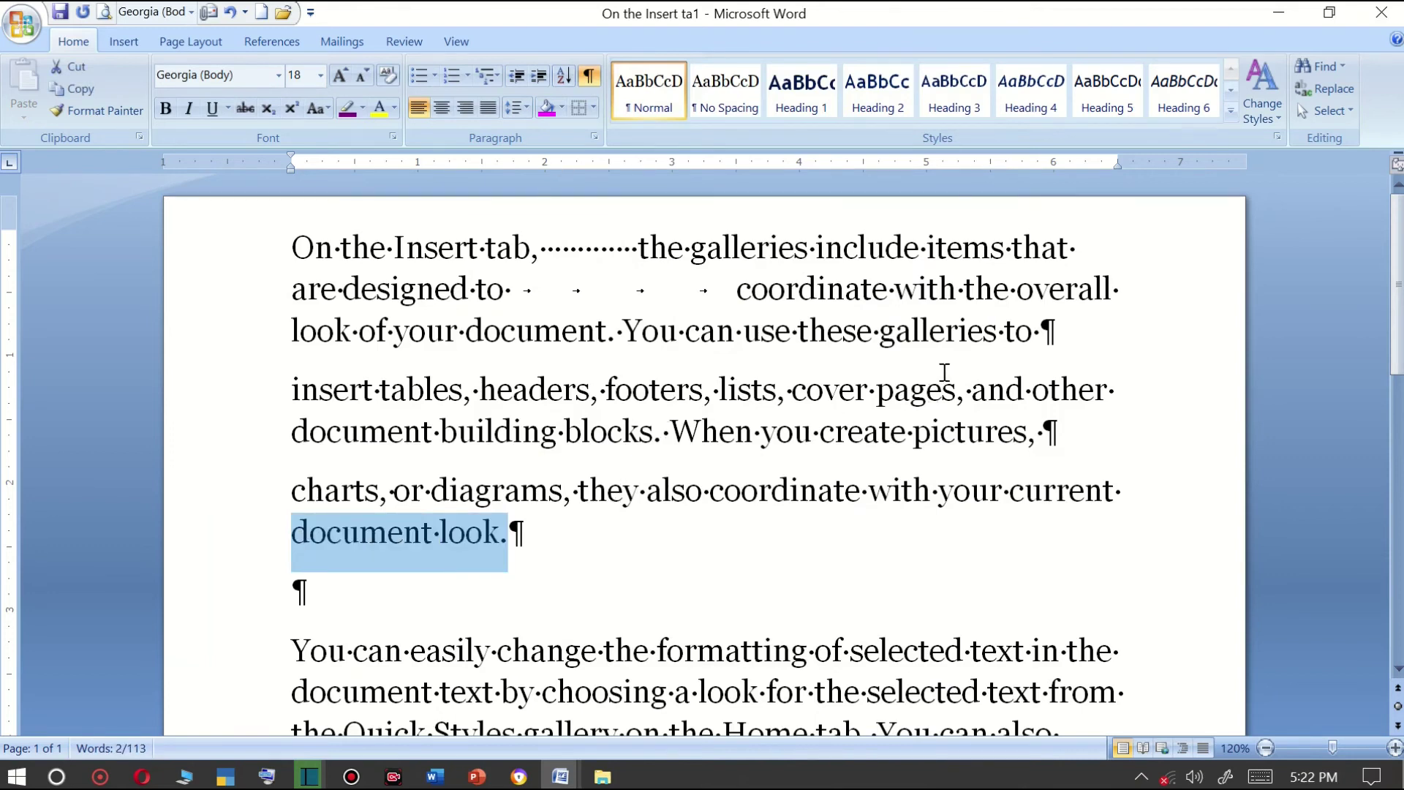
Hide the formatting marks and make the paragraph centered at outline Level 2.
click(590, 77)
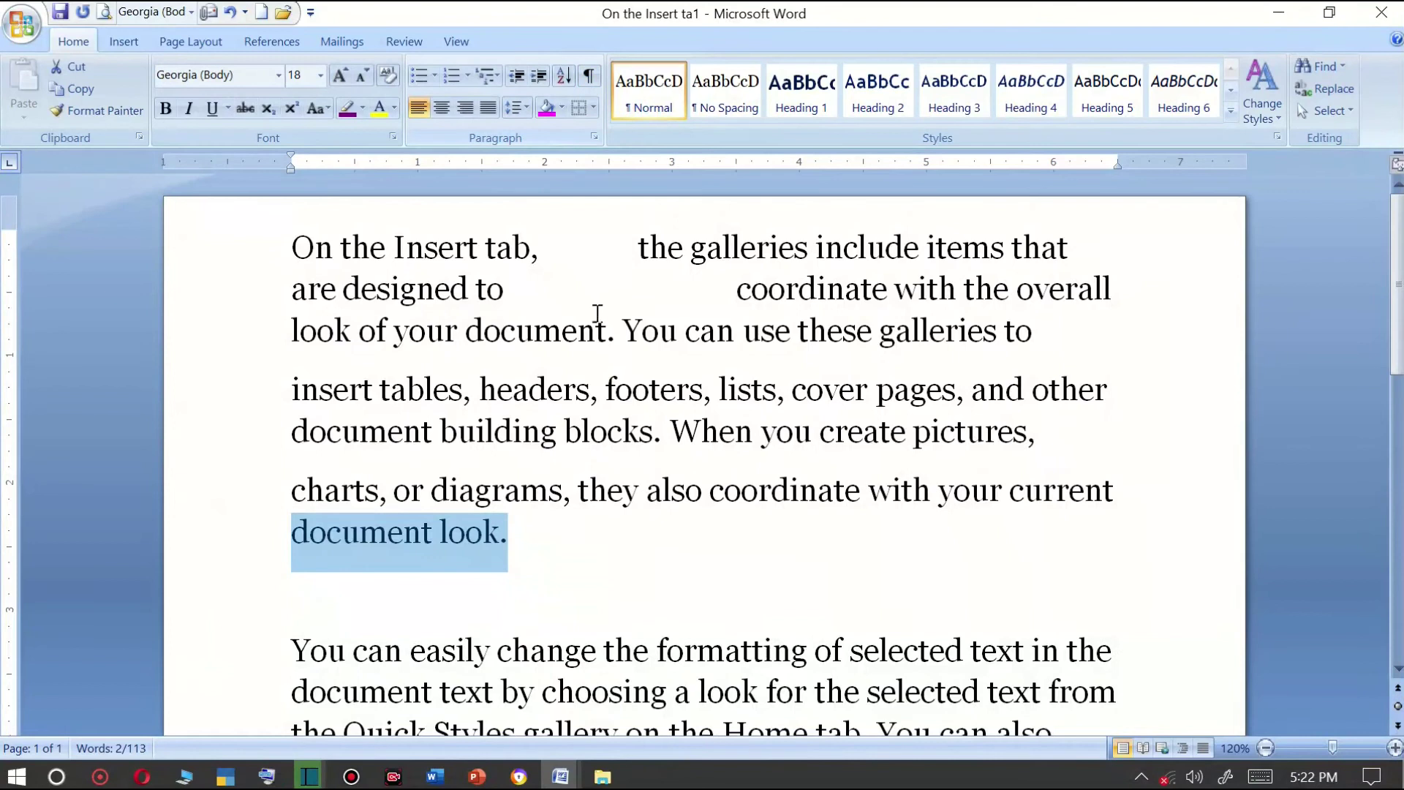
click(590, 136)
click(709, 173)
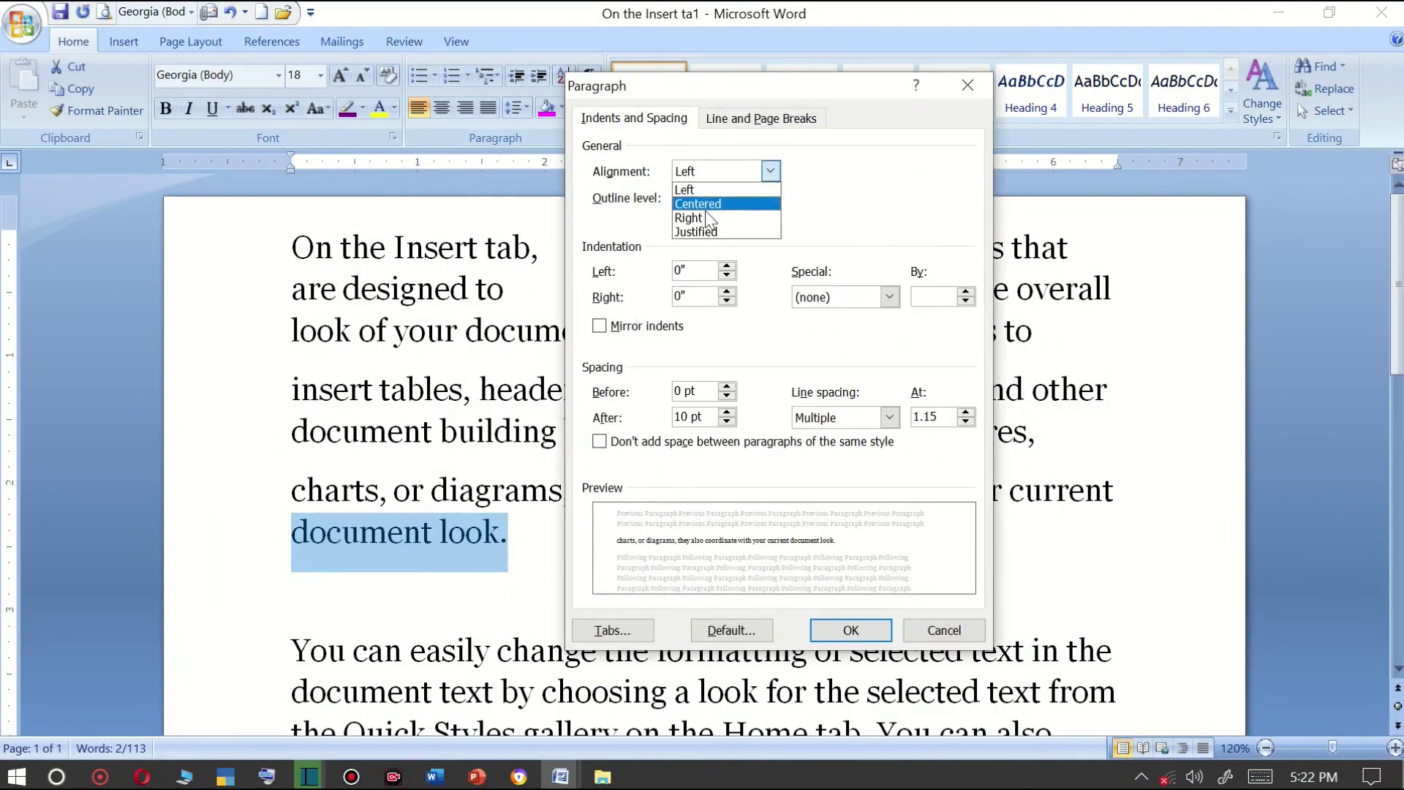
click(700, 203)
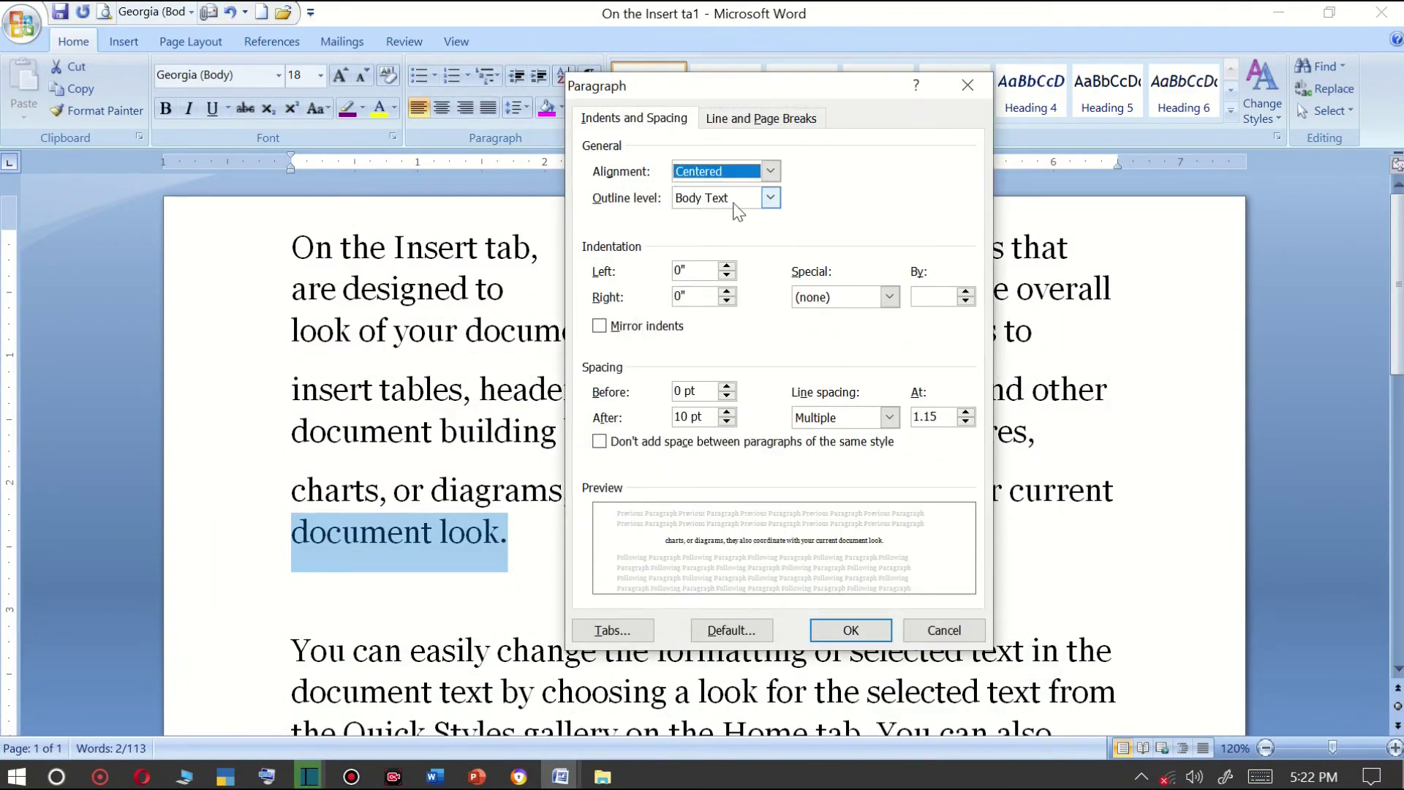
click(739, 197)
click(715, 245)
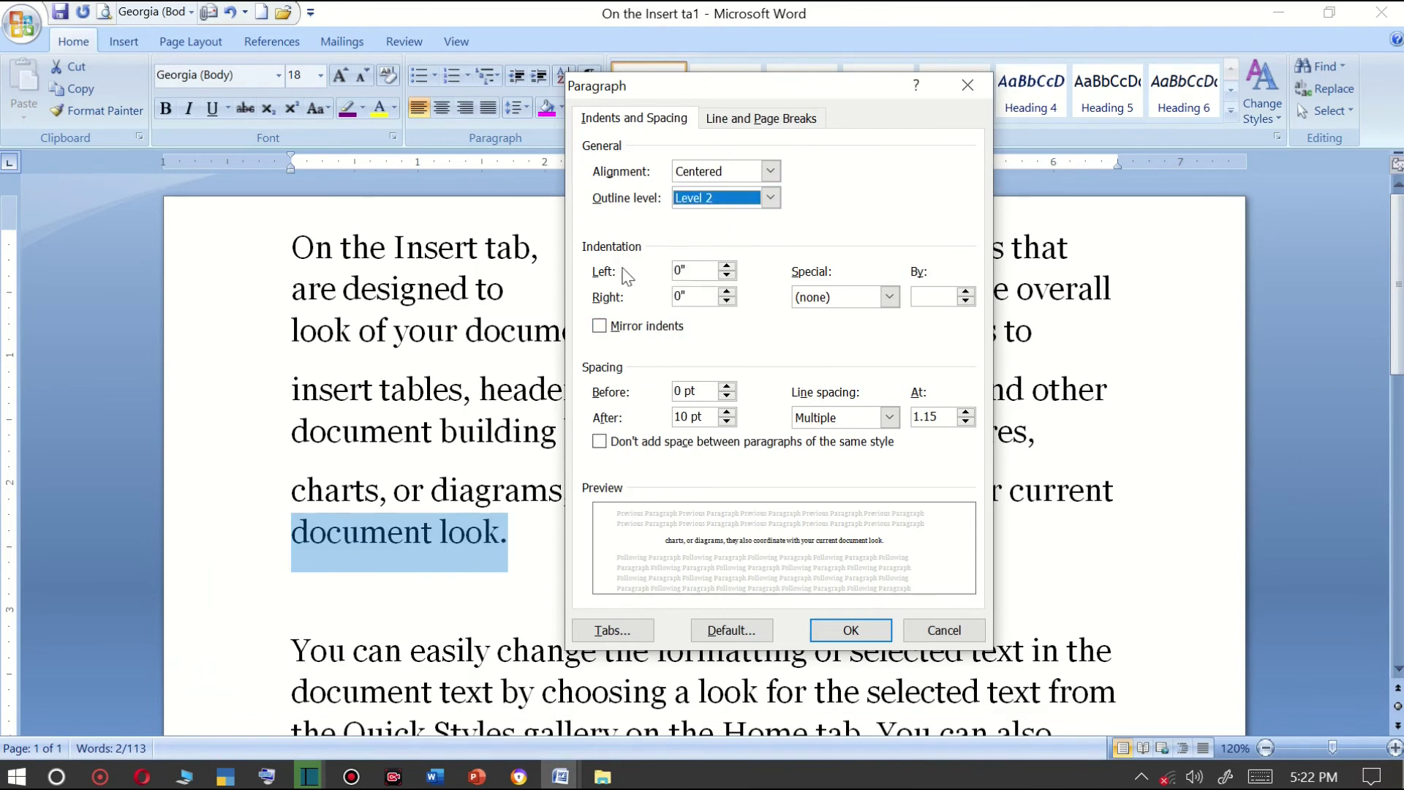
Give it a 0.7" mirrored left indent and 42 pt space before, then apply.
click(727, 266)
click(727, 266)
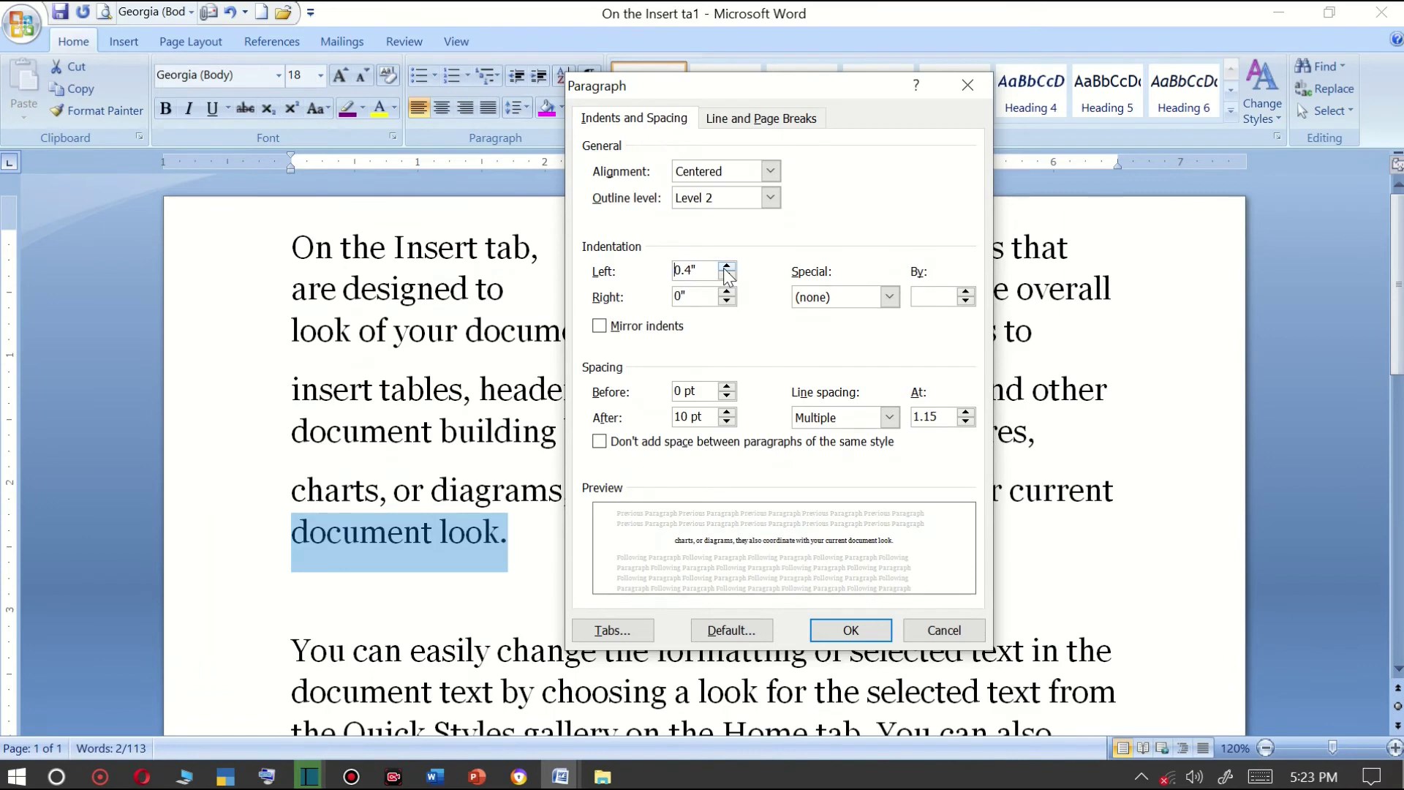
click(727, 266)
click(637, 328)
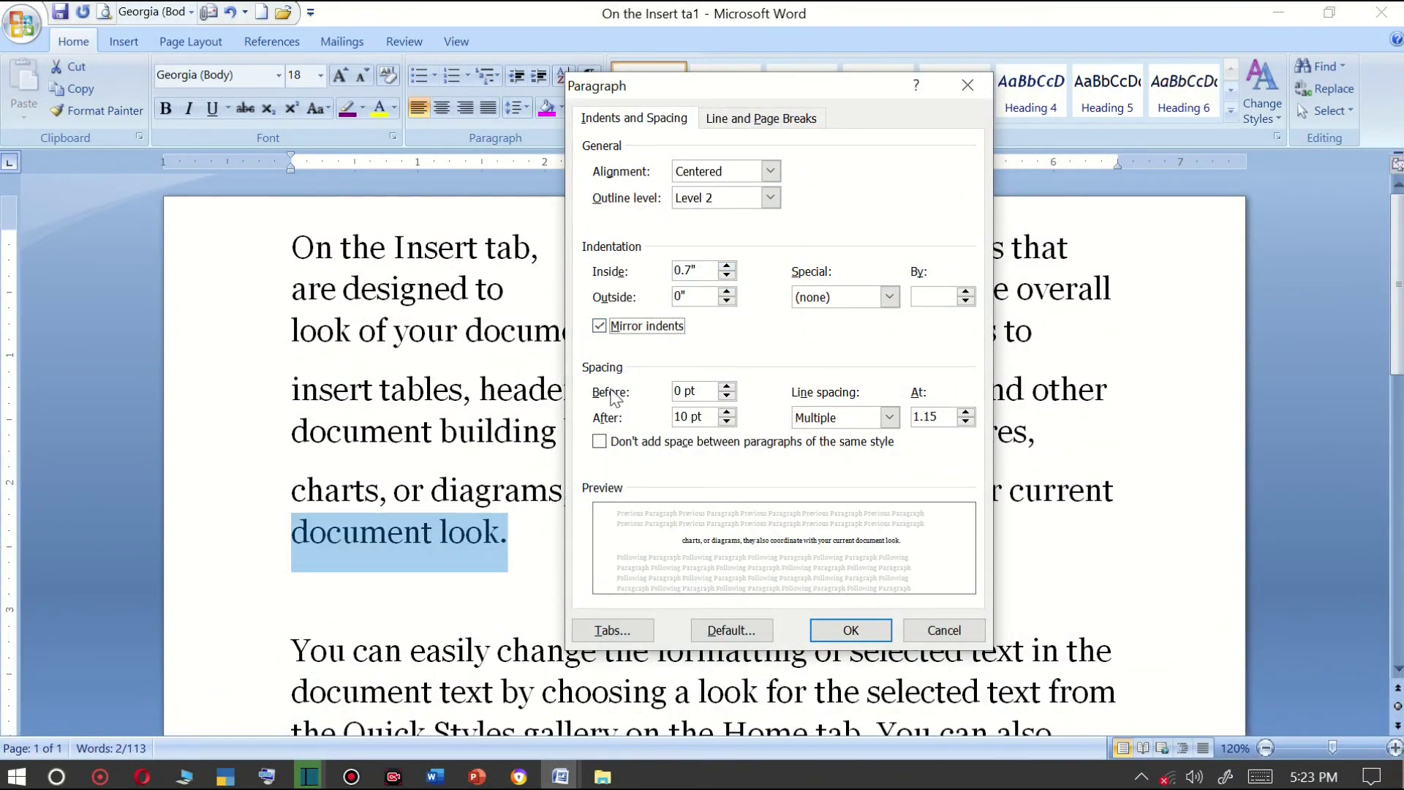
click(727, 387)
click(726, 388)
click(727, 388)
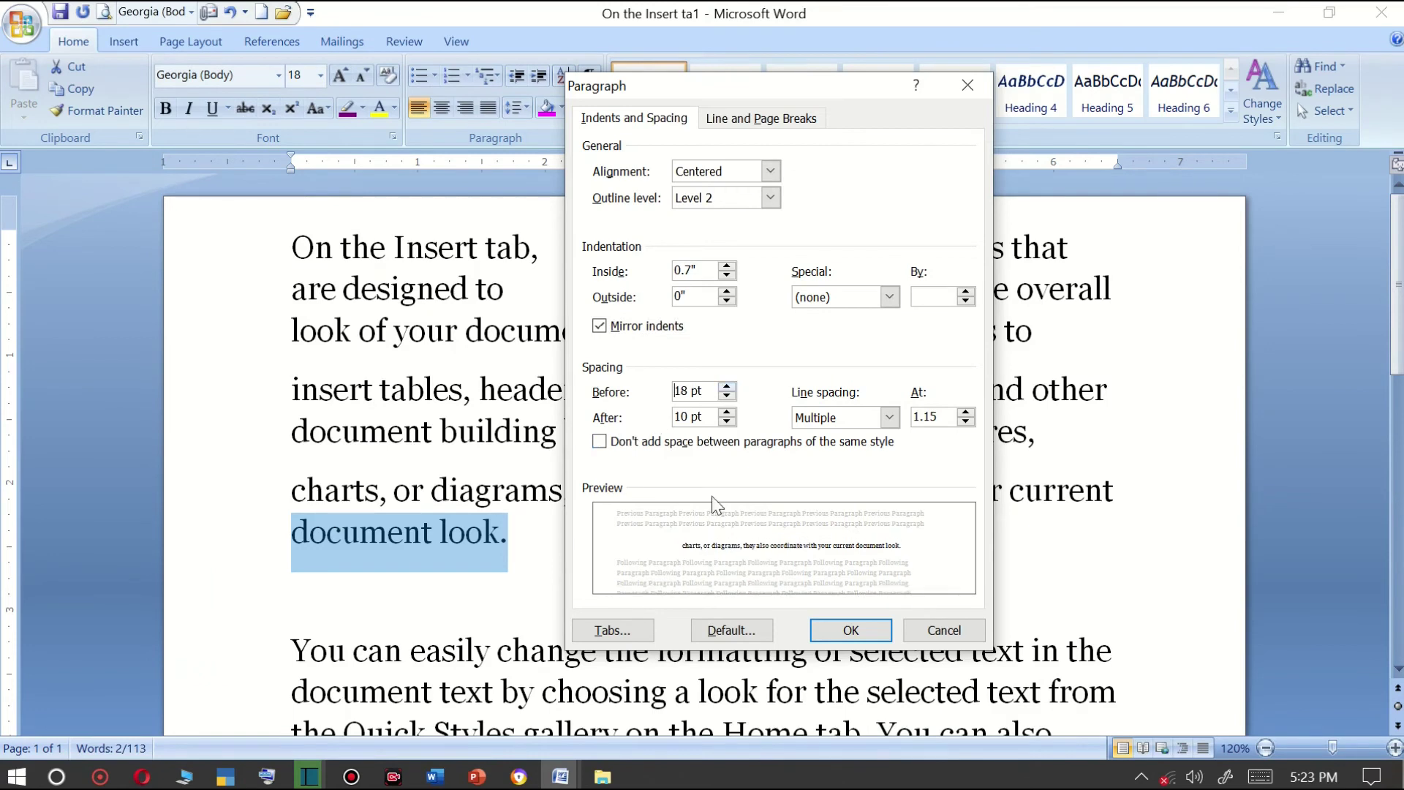
click(727, 387)
click(727, 387)
click(726, 387)
click(727, 388)
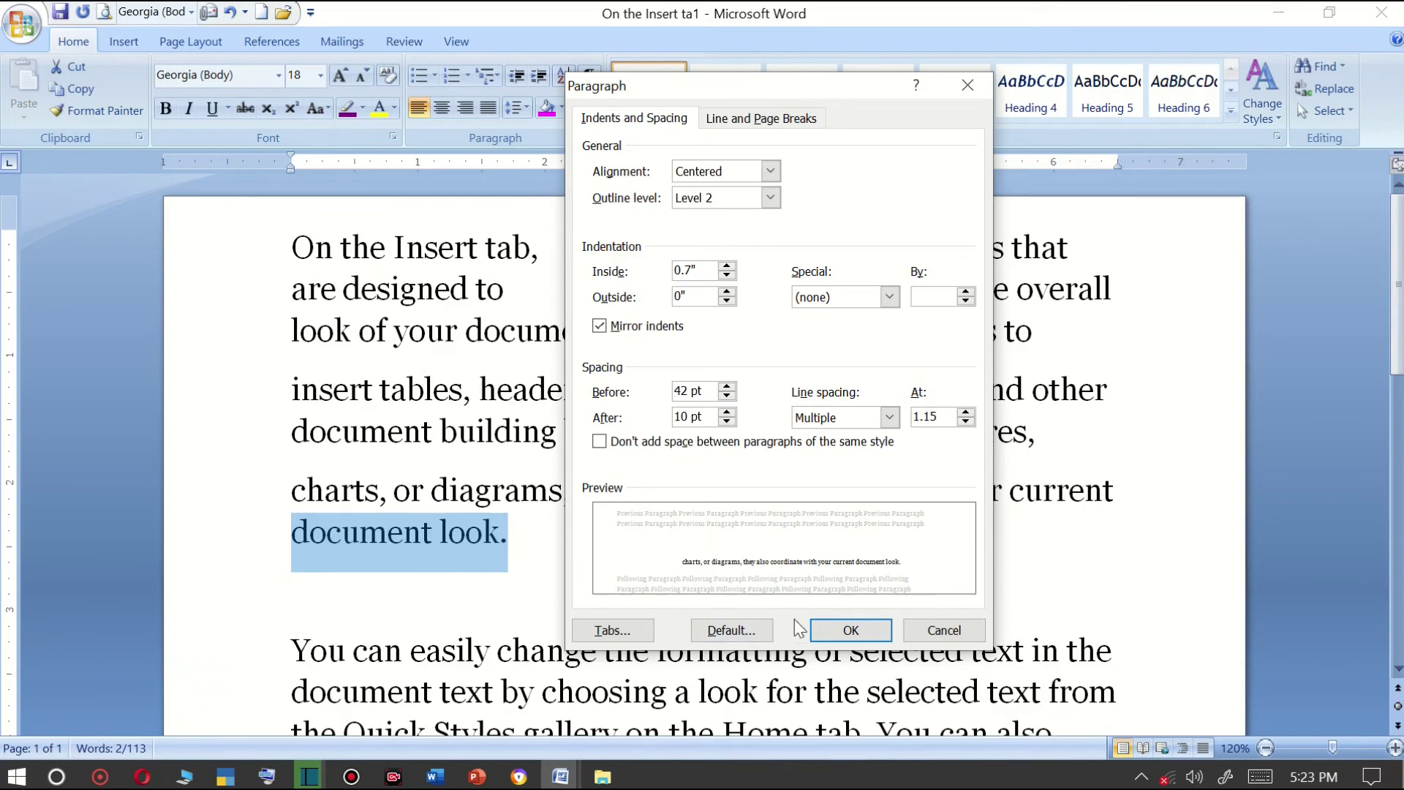
click(850, 630)
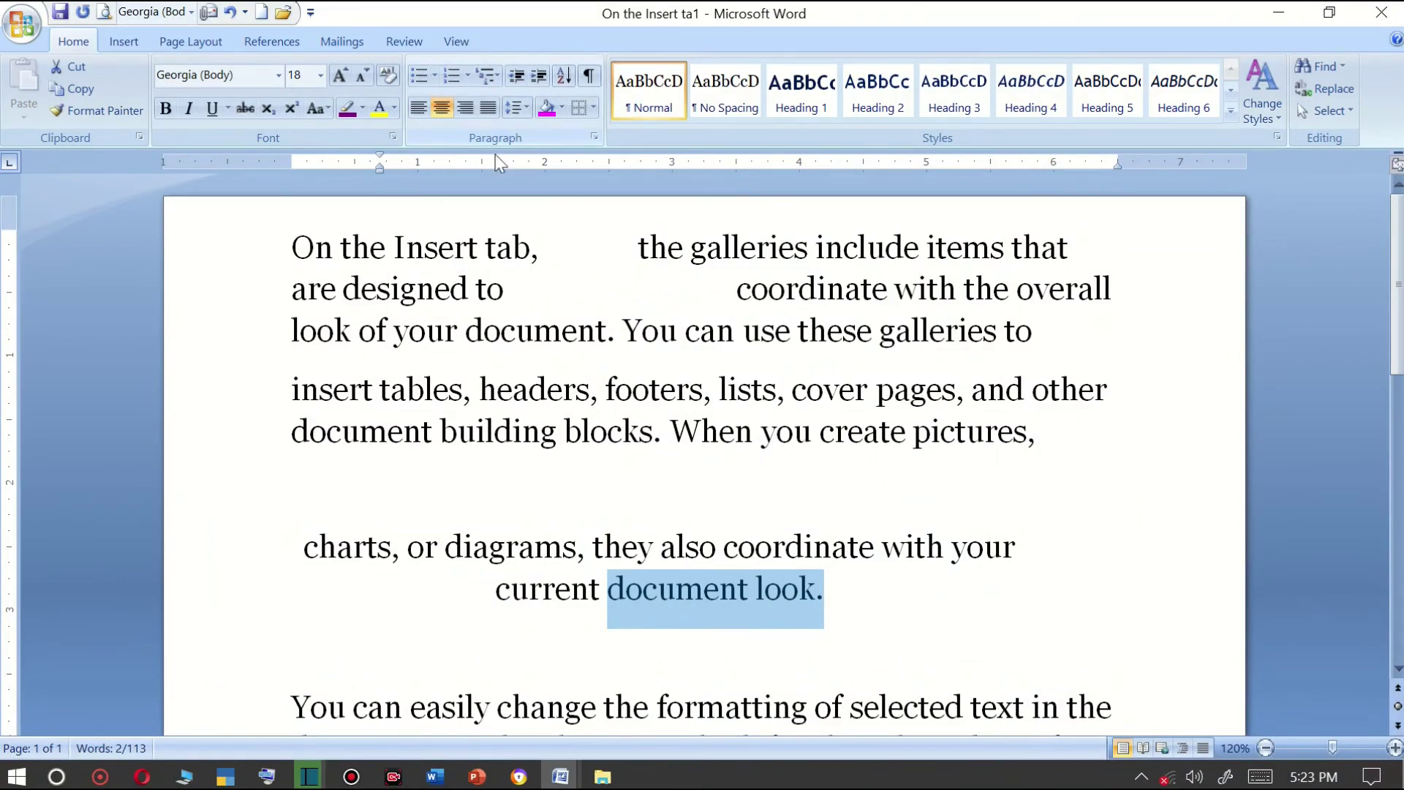
Replace all the document text with three =RAND() sample paragraphs and select them.
key(ctrl+a)
key(Delete)
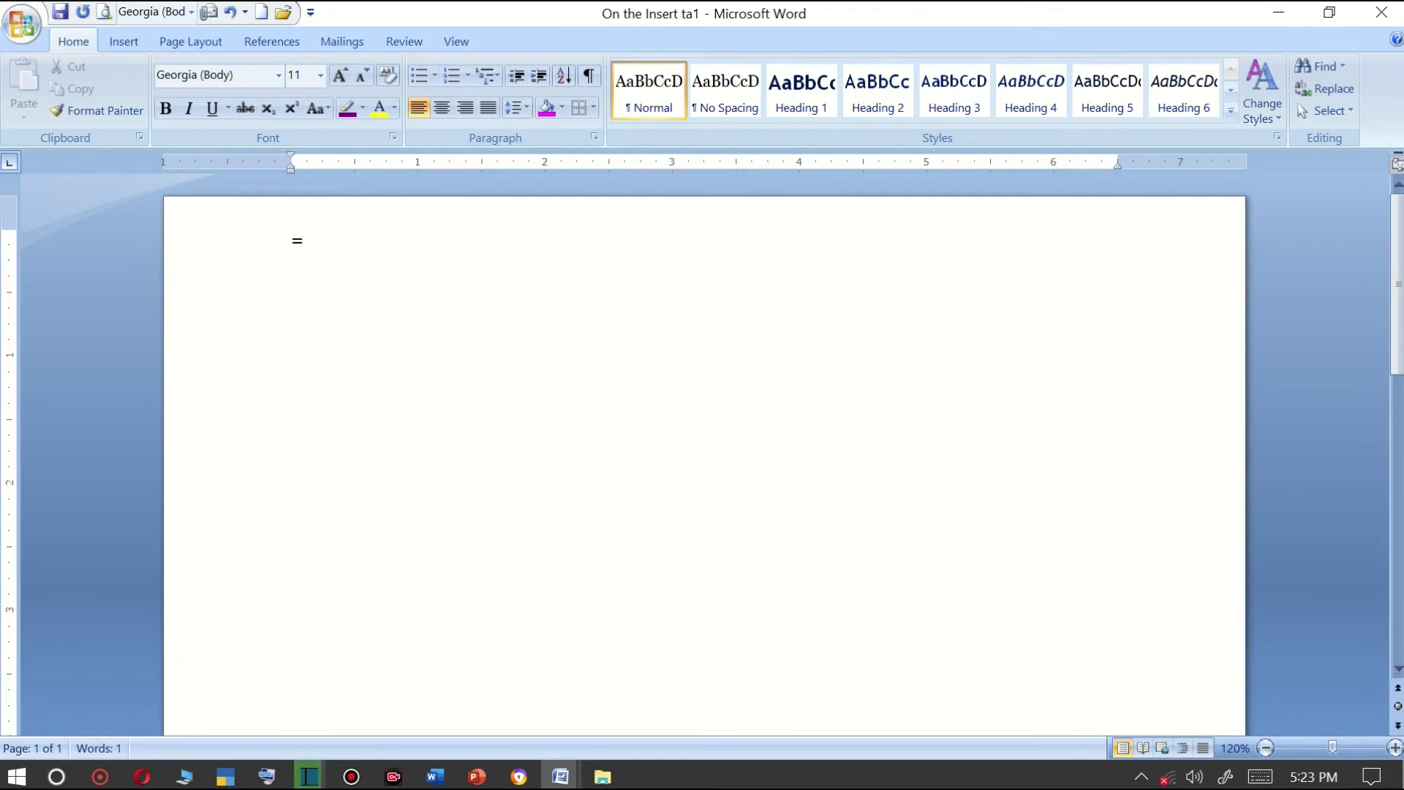
text(RAND)
text(()
key(Return)
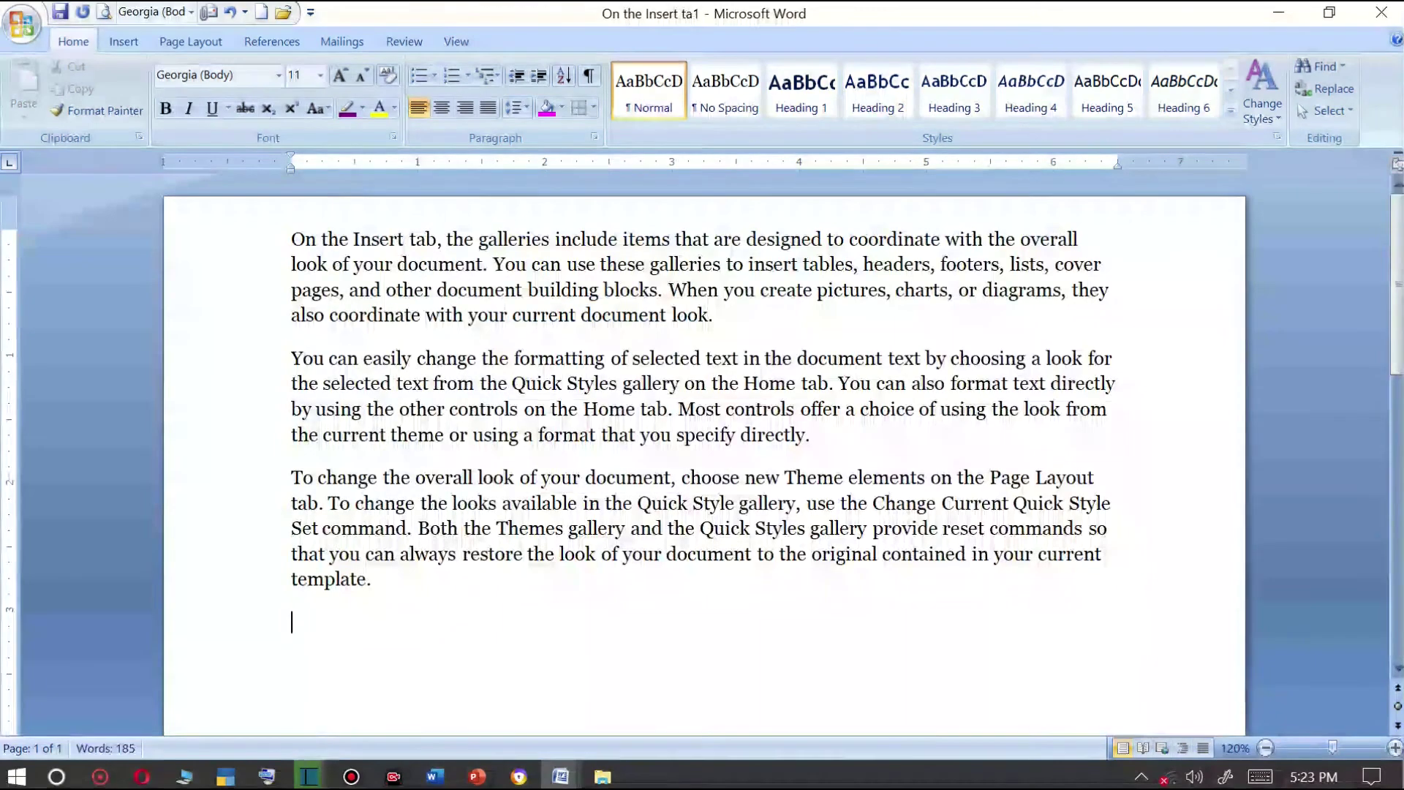
drag(628, 604, 215, 251)
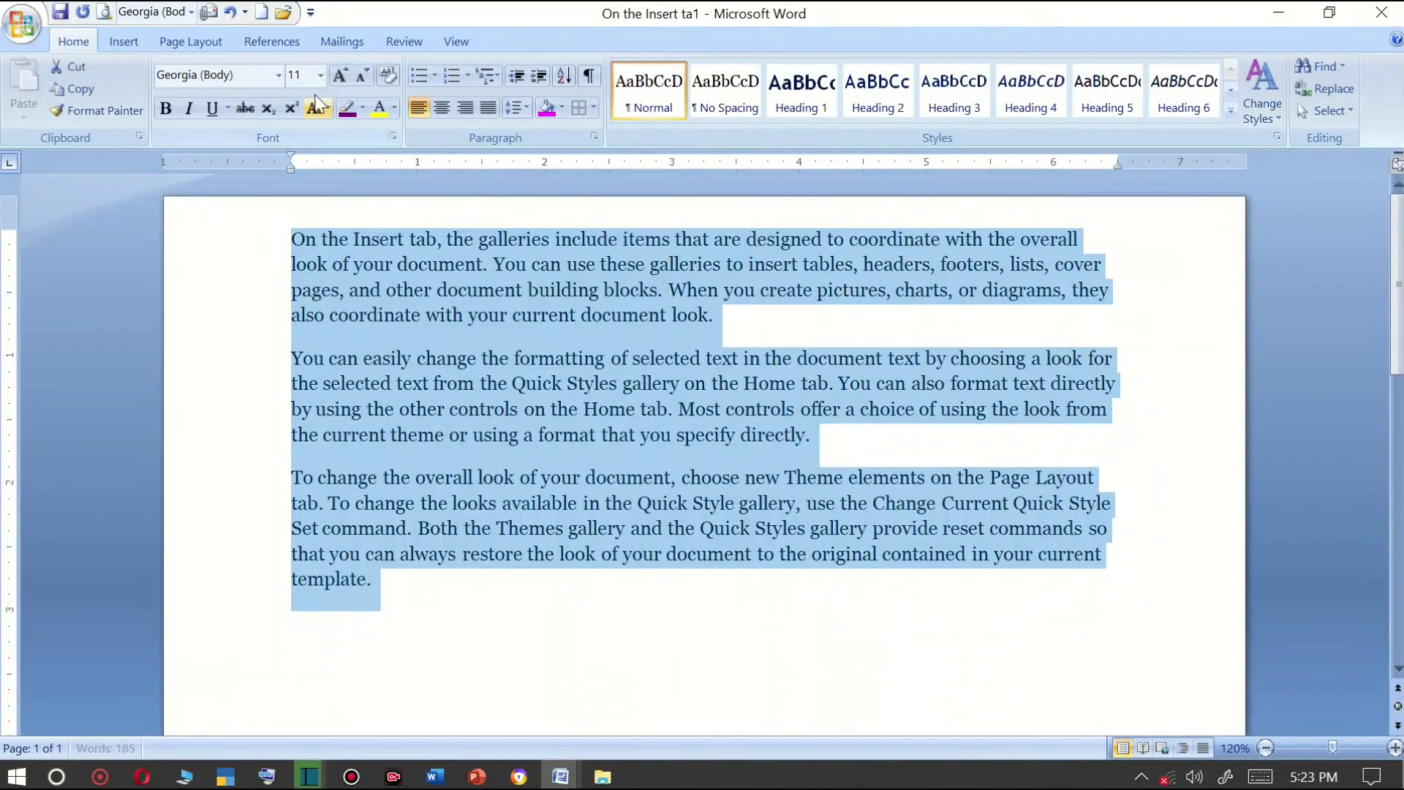
Grow the sample text's font three steps, shade it magenta and colour it yellow-green.
click(336, 75)
click(336, 75)
click(337, 76)
click(336, 76)
click(336, 76)
click(337, 75)
click(337, 75)
click(336, 76)
click(336, 75)
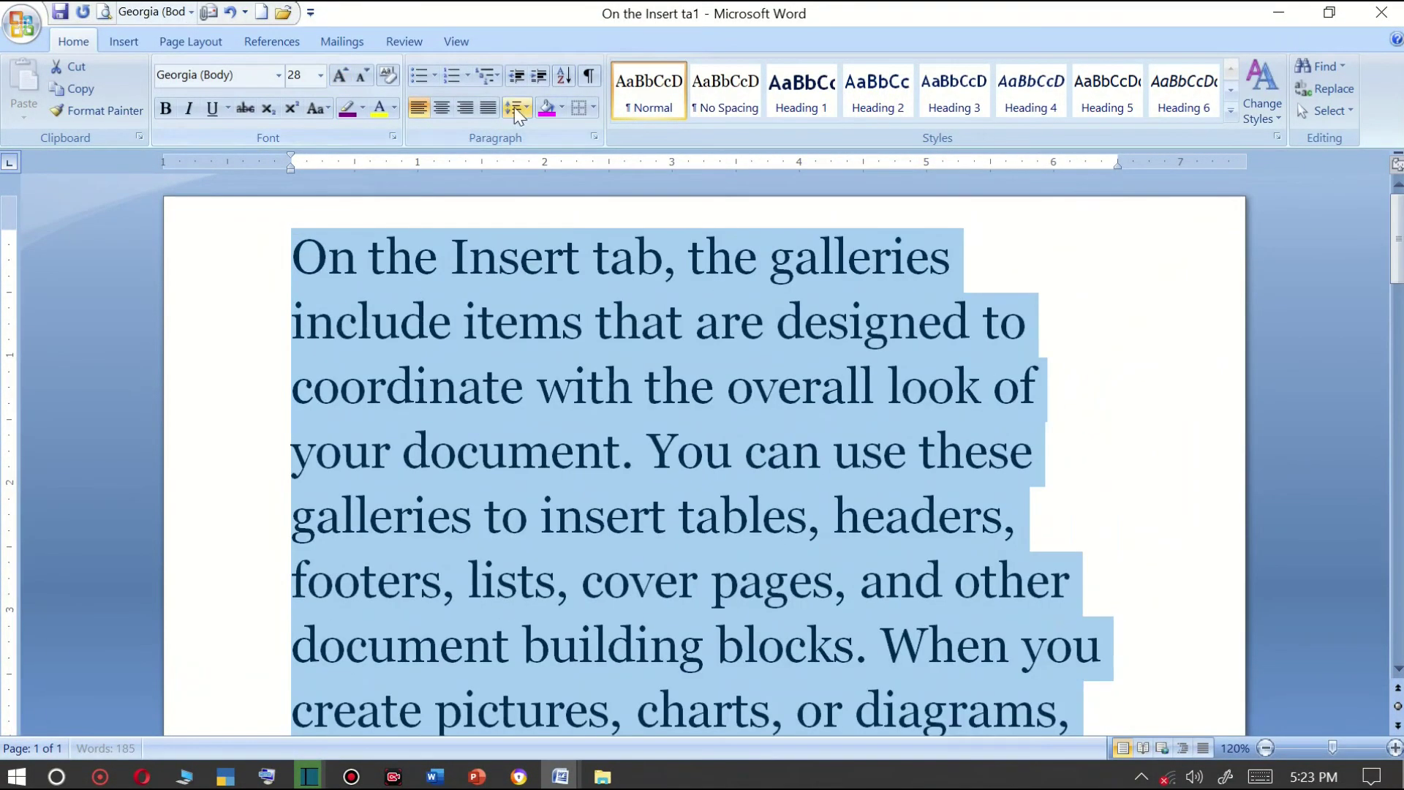
click(546, 109)
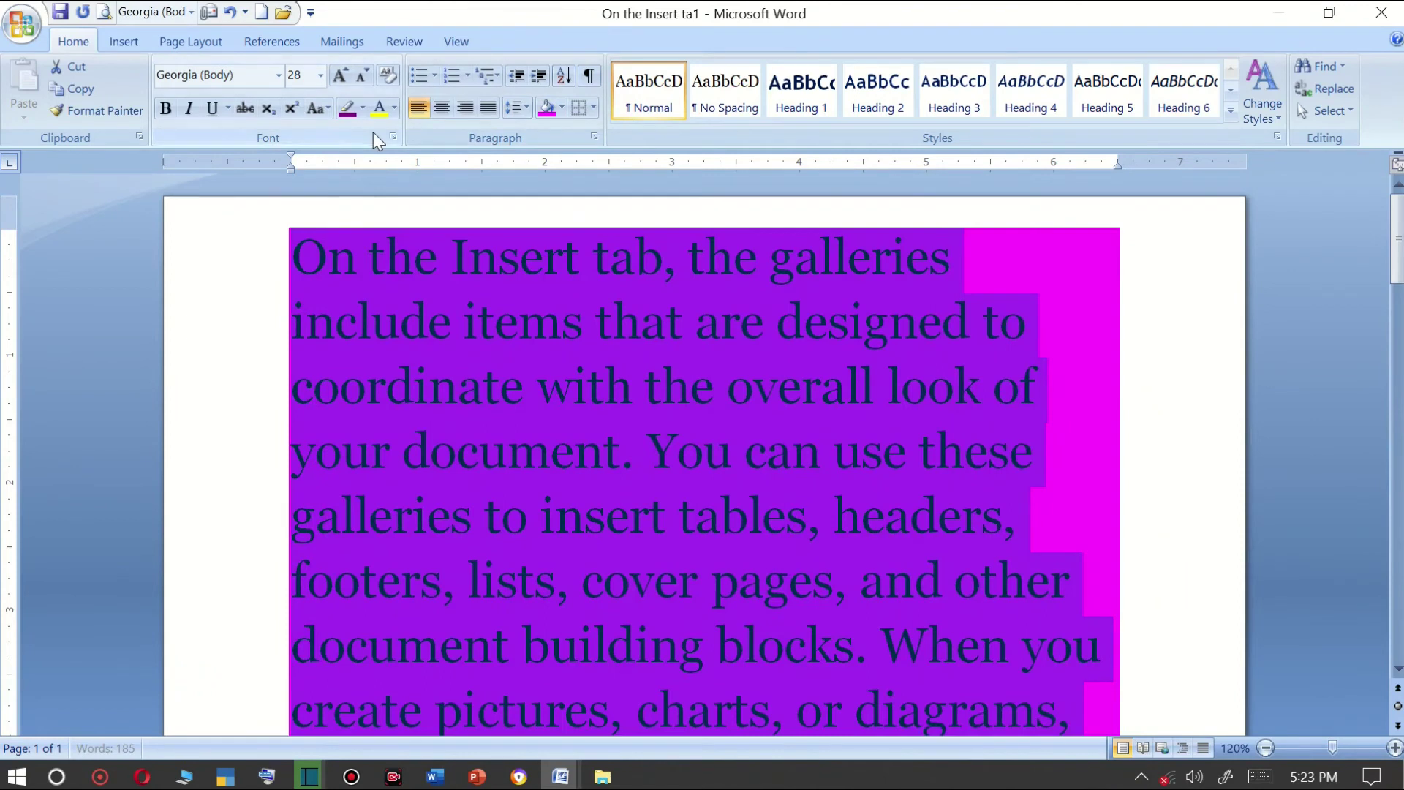
click(379, 117)
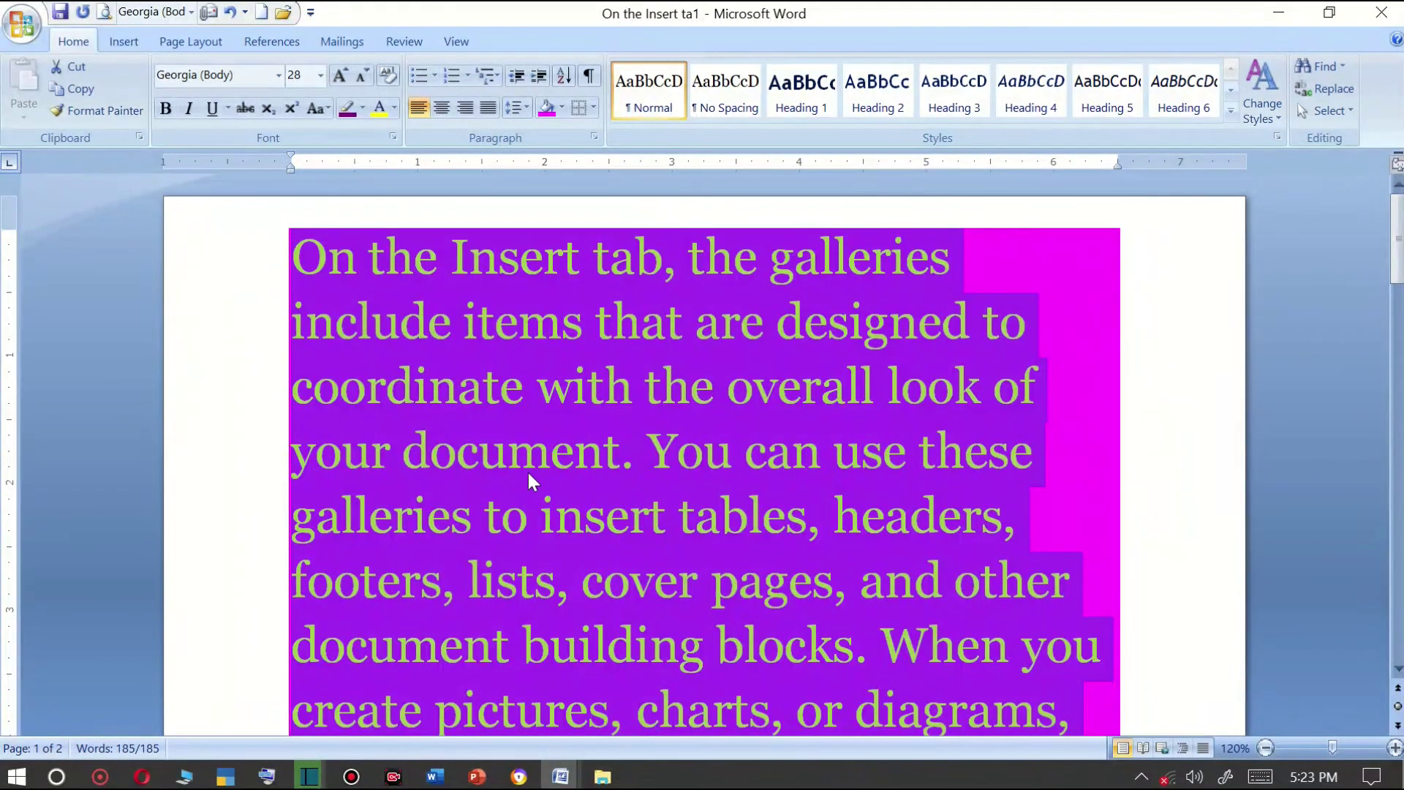
scroll(528, 474, down, 2)
scroll(527, 474, down, 2)
scroll(528, 473, down, 2)
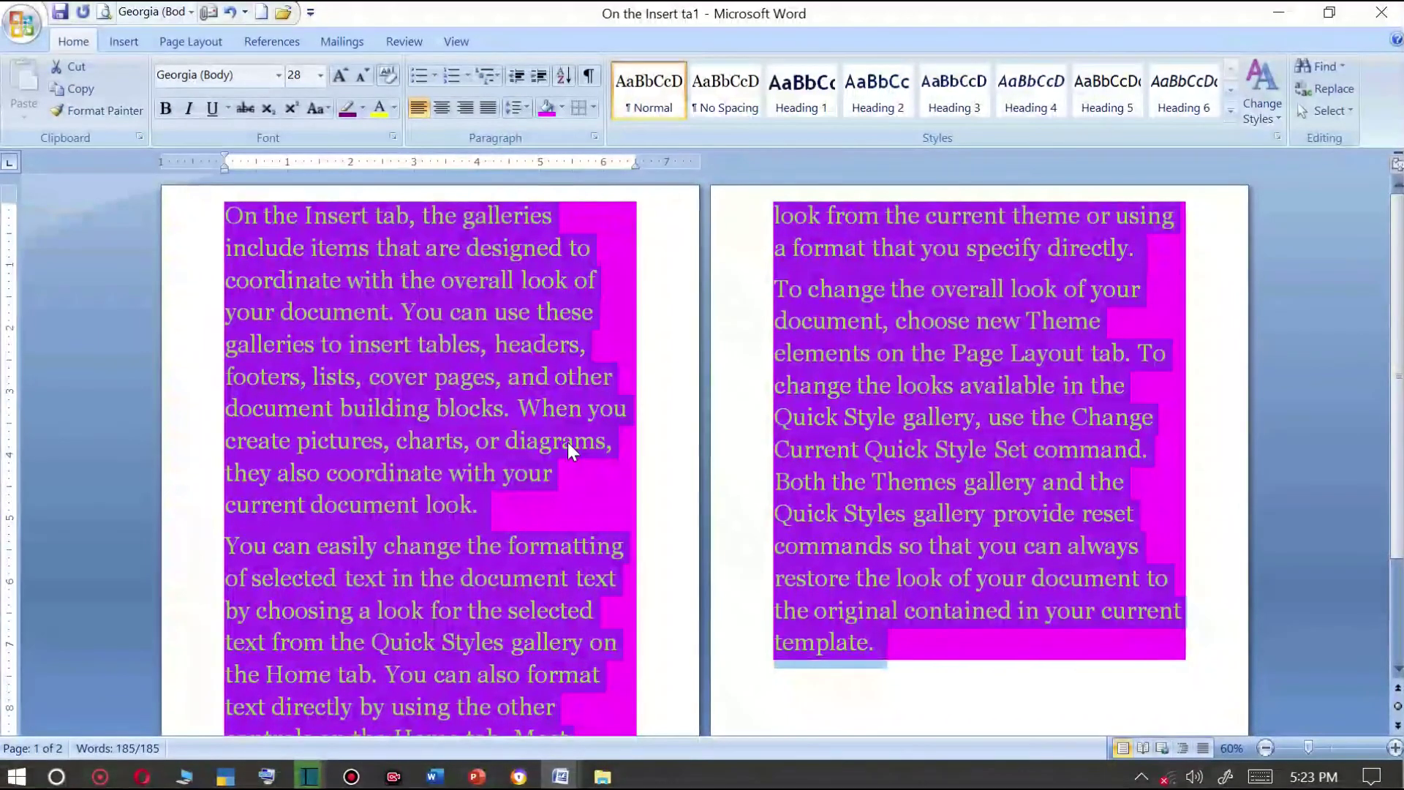
Switch the paragraphs from No Spacing back to the Normal style and reselect all three.
click(720, 93)
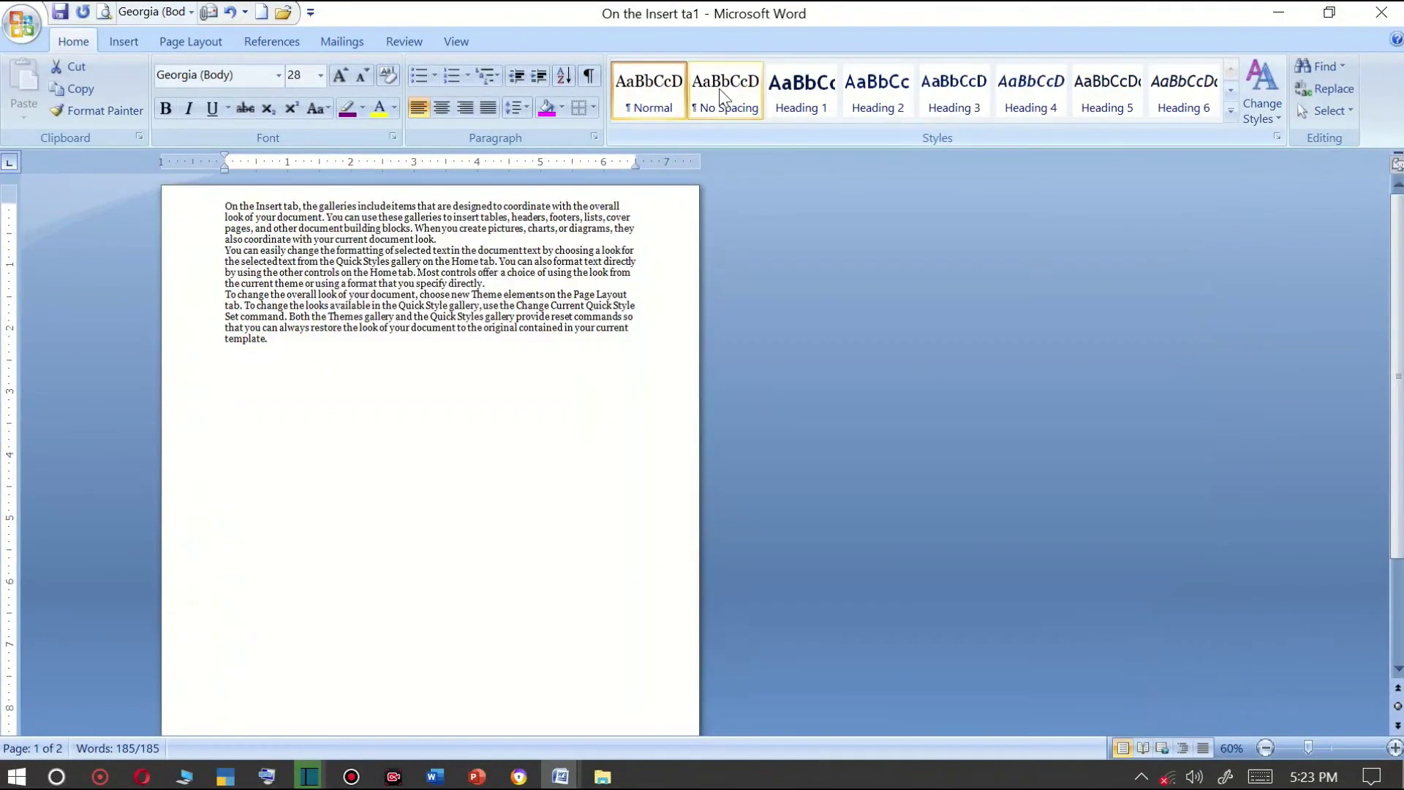
click(668, 97)
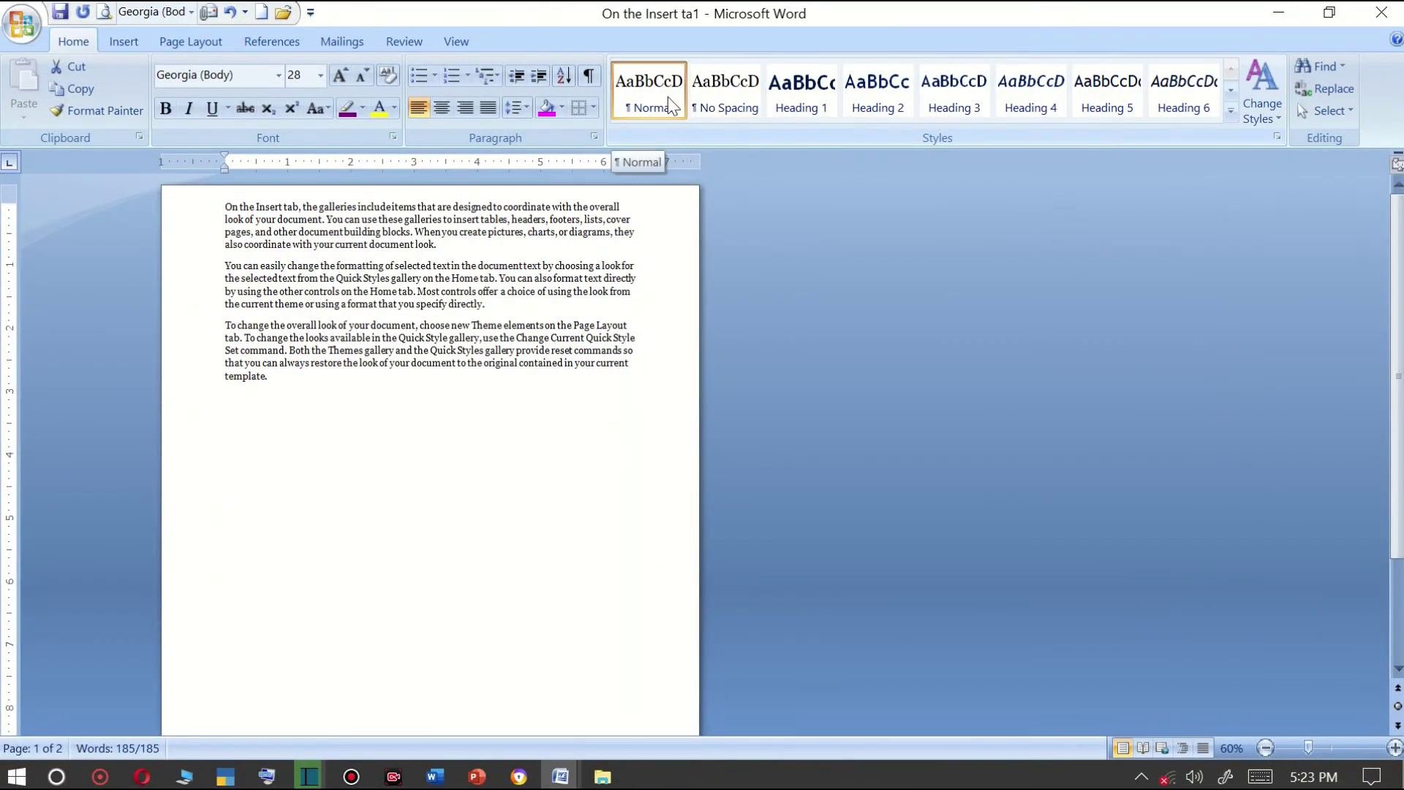
key(ctrl+a)
ctrl+scroll(469, 447, up, 1)
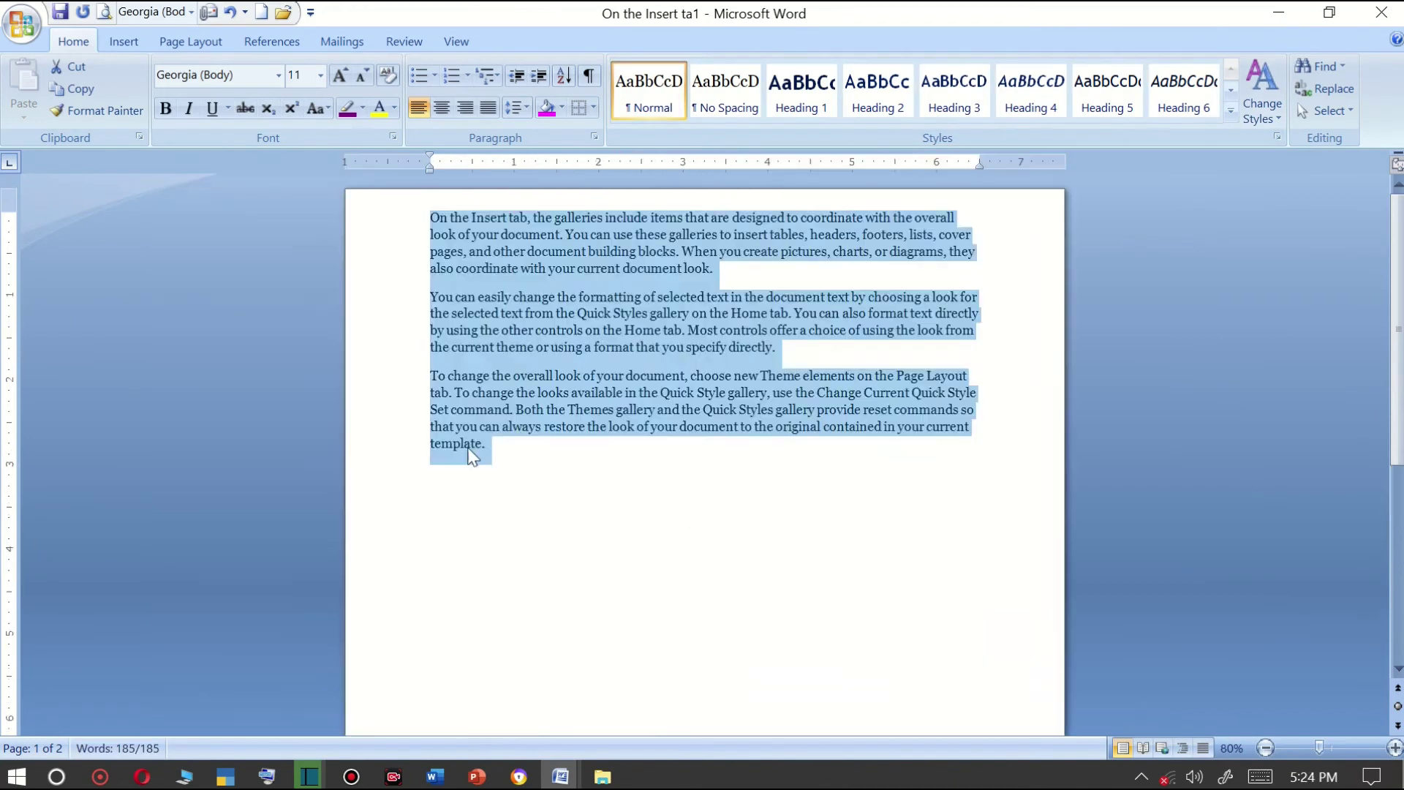
ctrl+scroll(468, 447, up, 4)
click(525, 345)
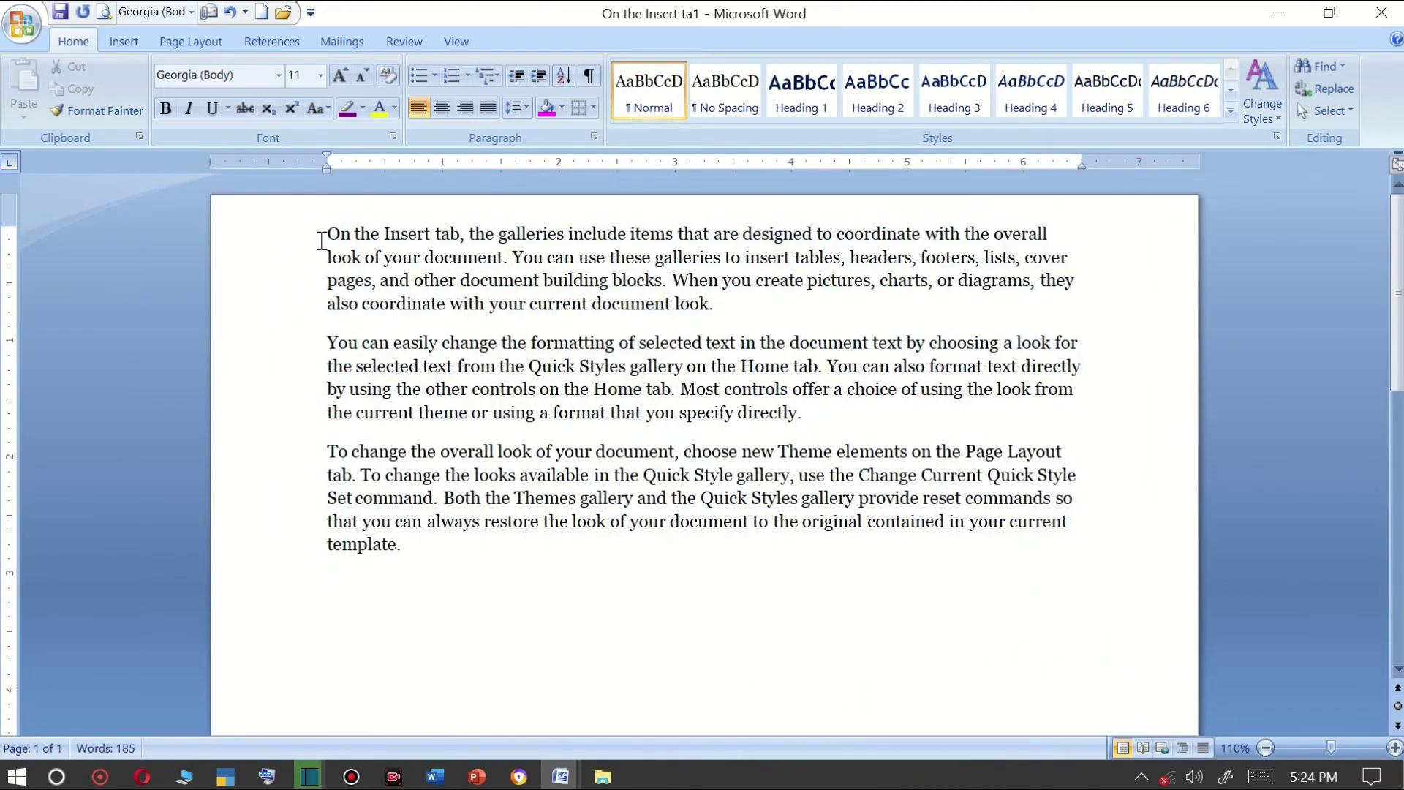
drag(321, 240, 463, 557)
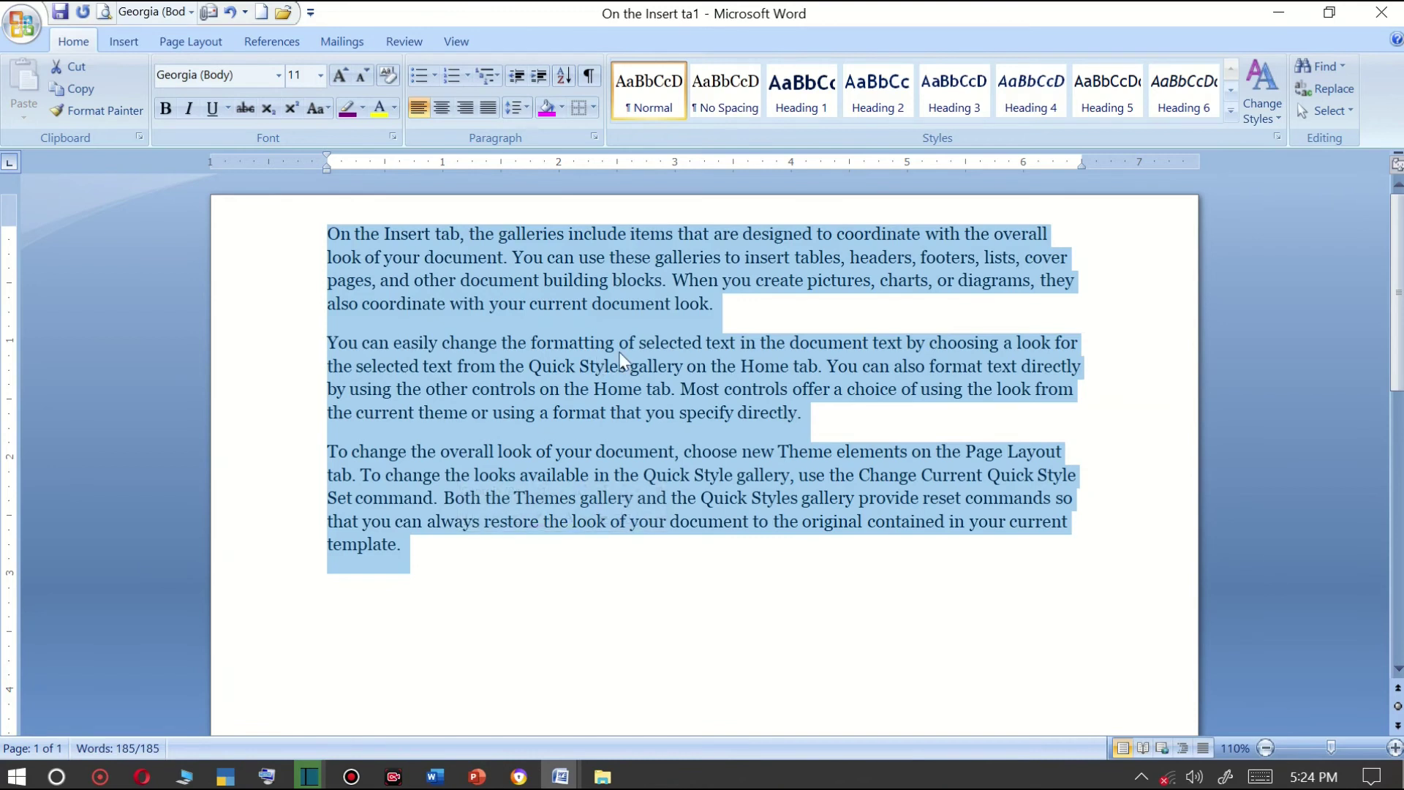
click(708, 368)
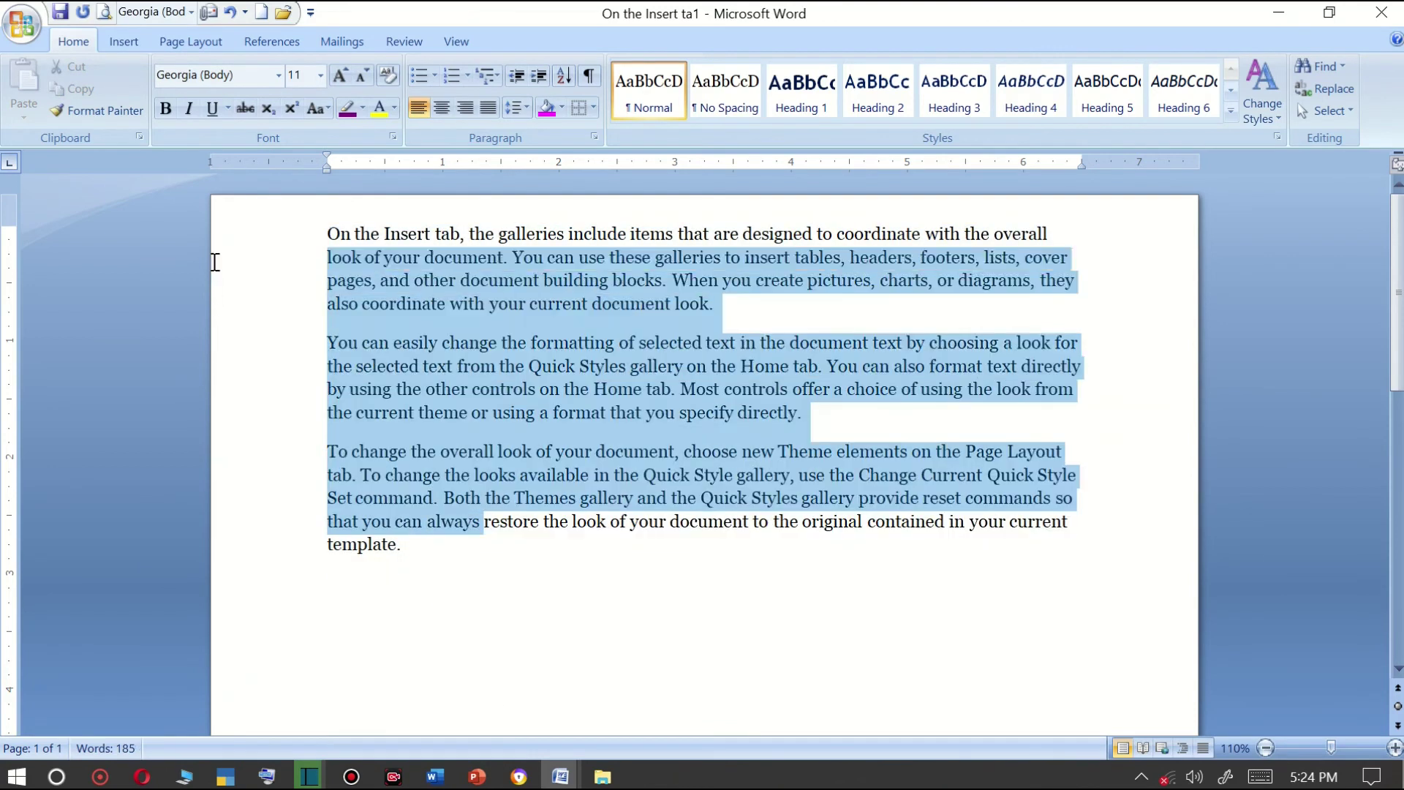
drag(432, 532, 213, 227)
mouse_move(395, 545)
mouse_down()
mouse_move(380, 539)
mouse_move(304, 235)
mouse_up()
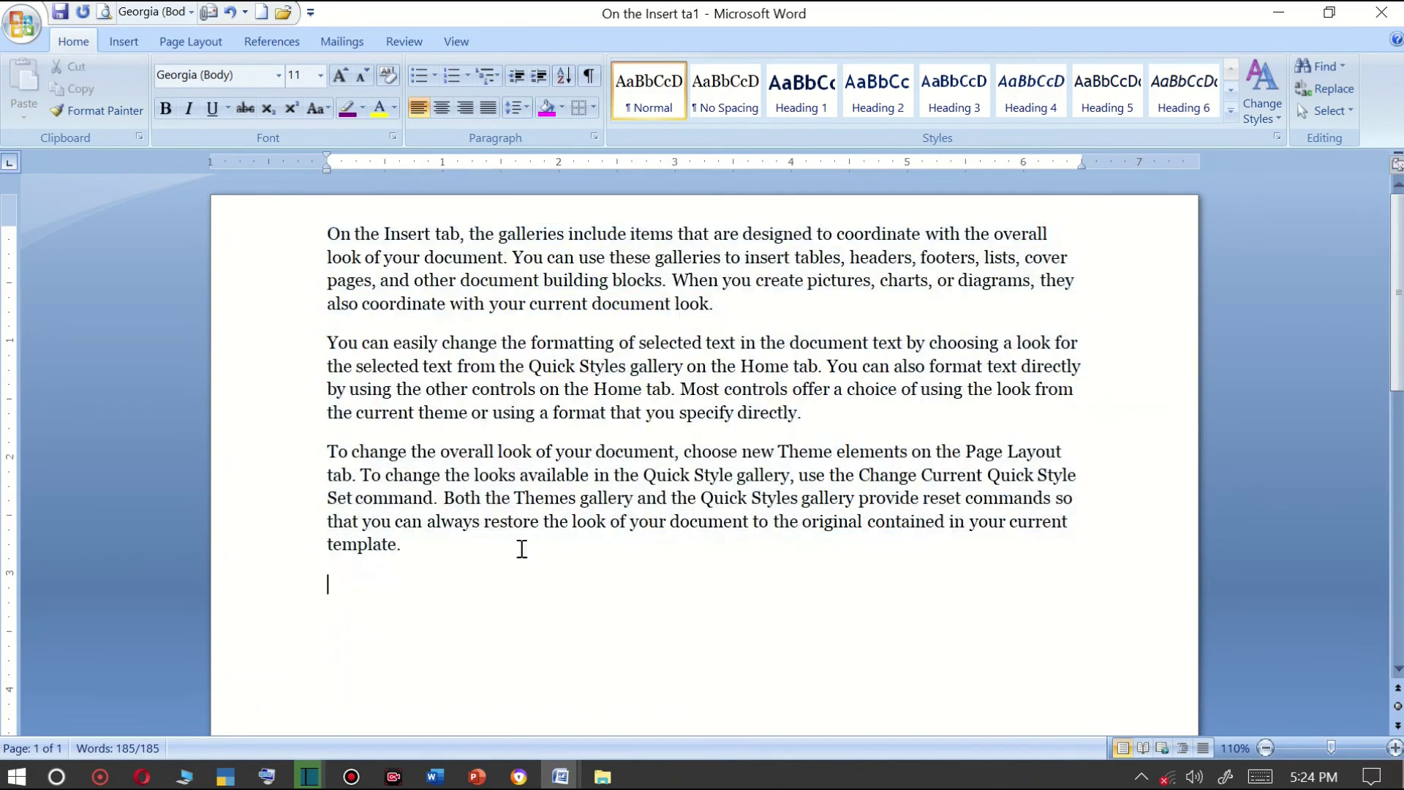
drag(326, 580, 291, 229)
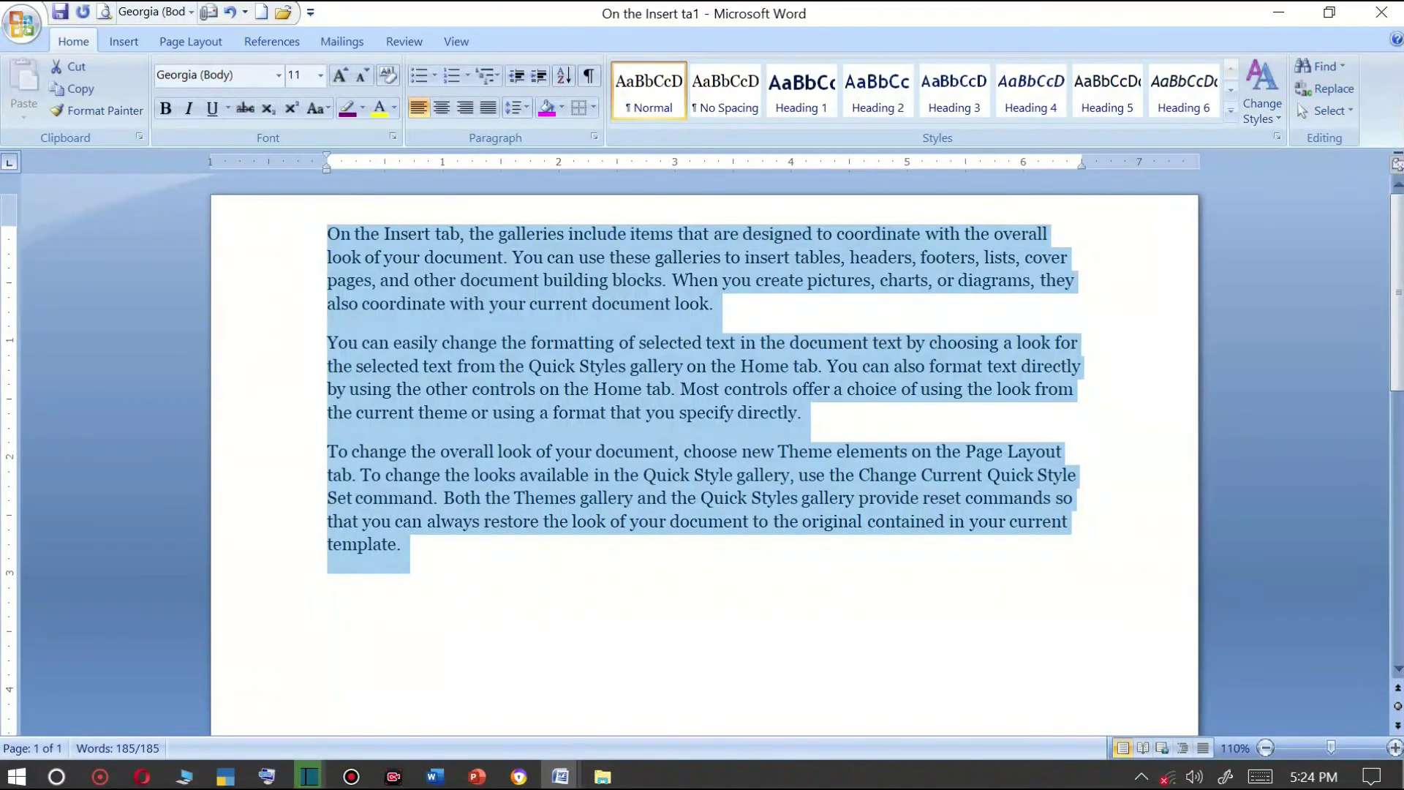
click(745, 109)
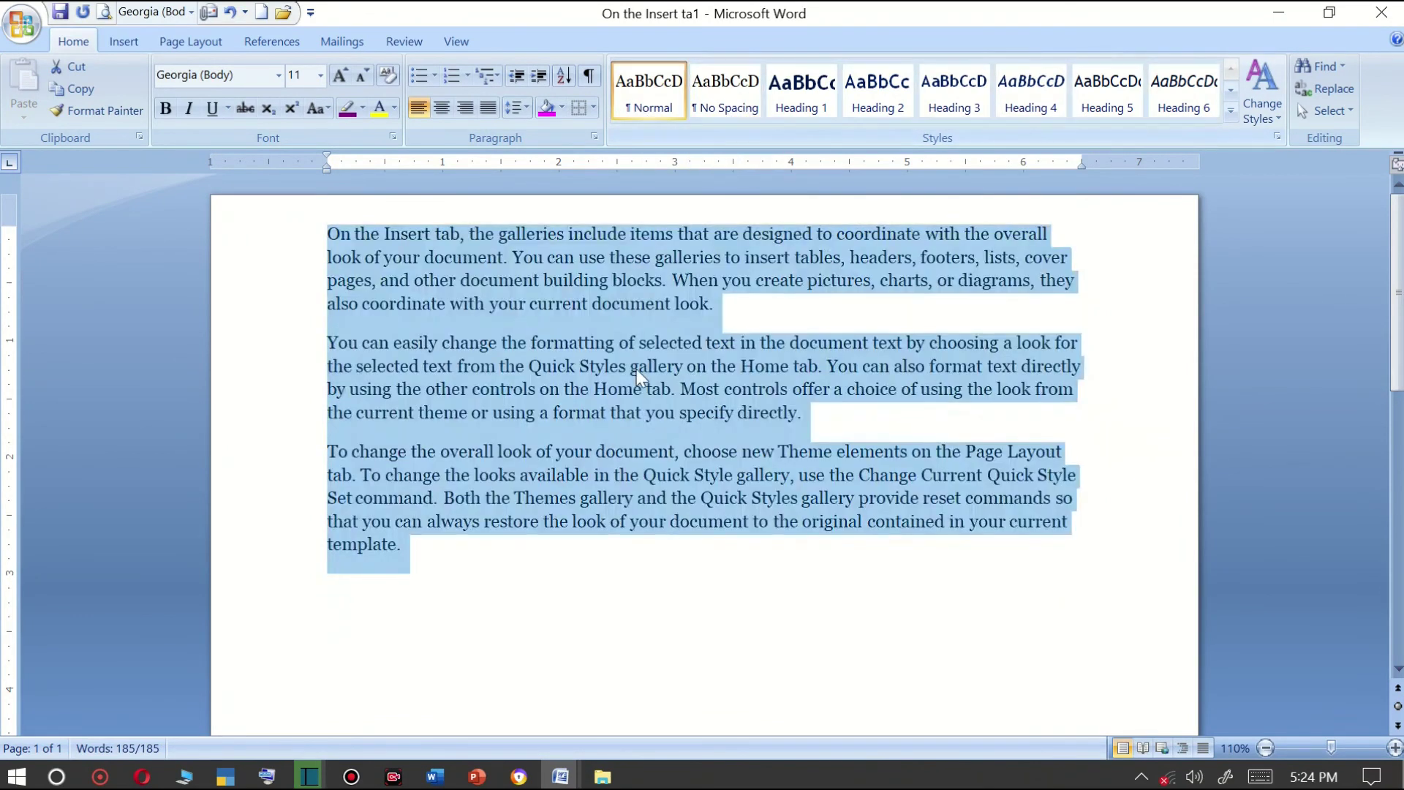
Apply No Spacing to the paragraphs and open the Apply Styles pane from the Quick Styles gallery.
click(739, 91)
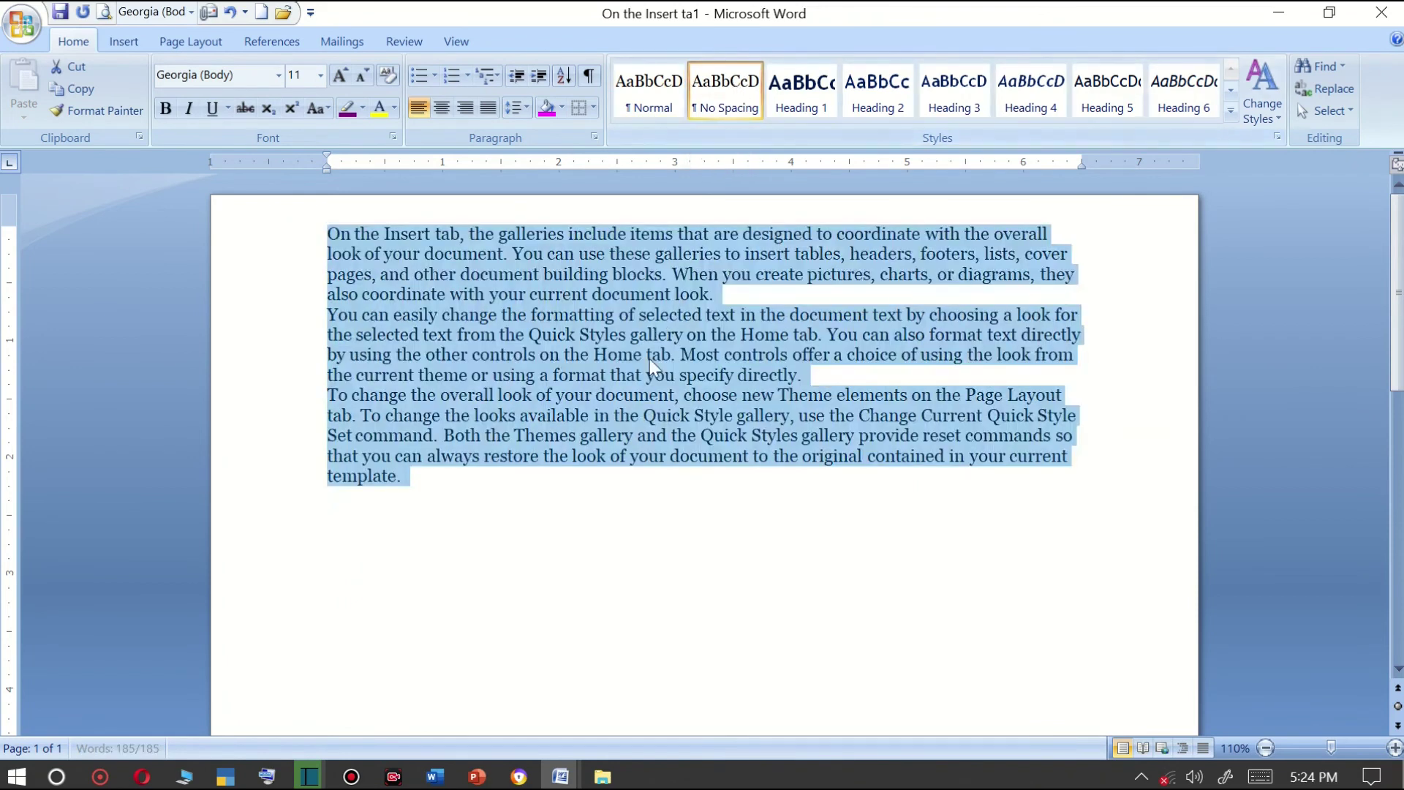
ctrl+scroll(649, 358, up, 4)
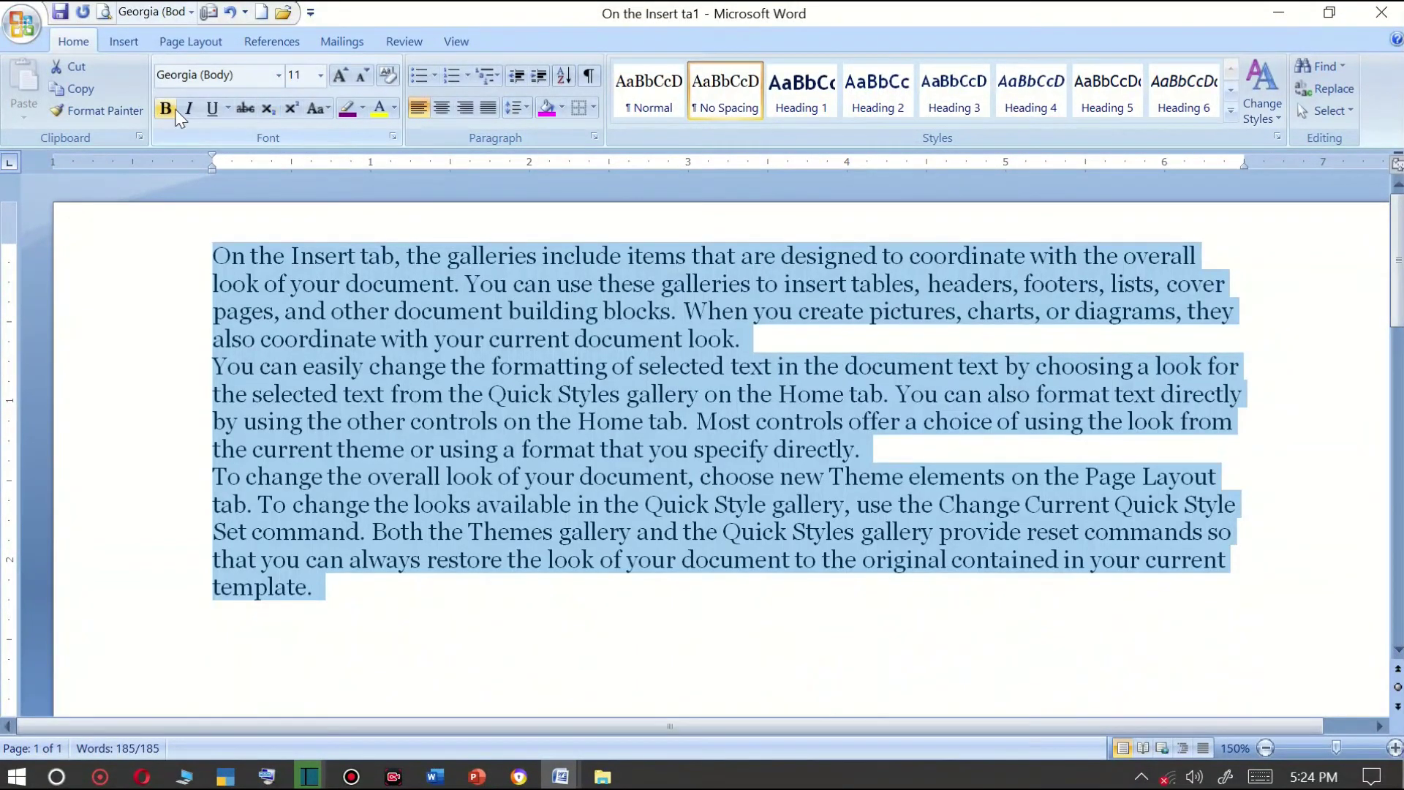
click(1231, 112)
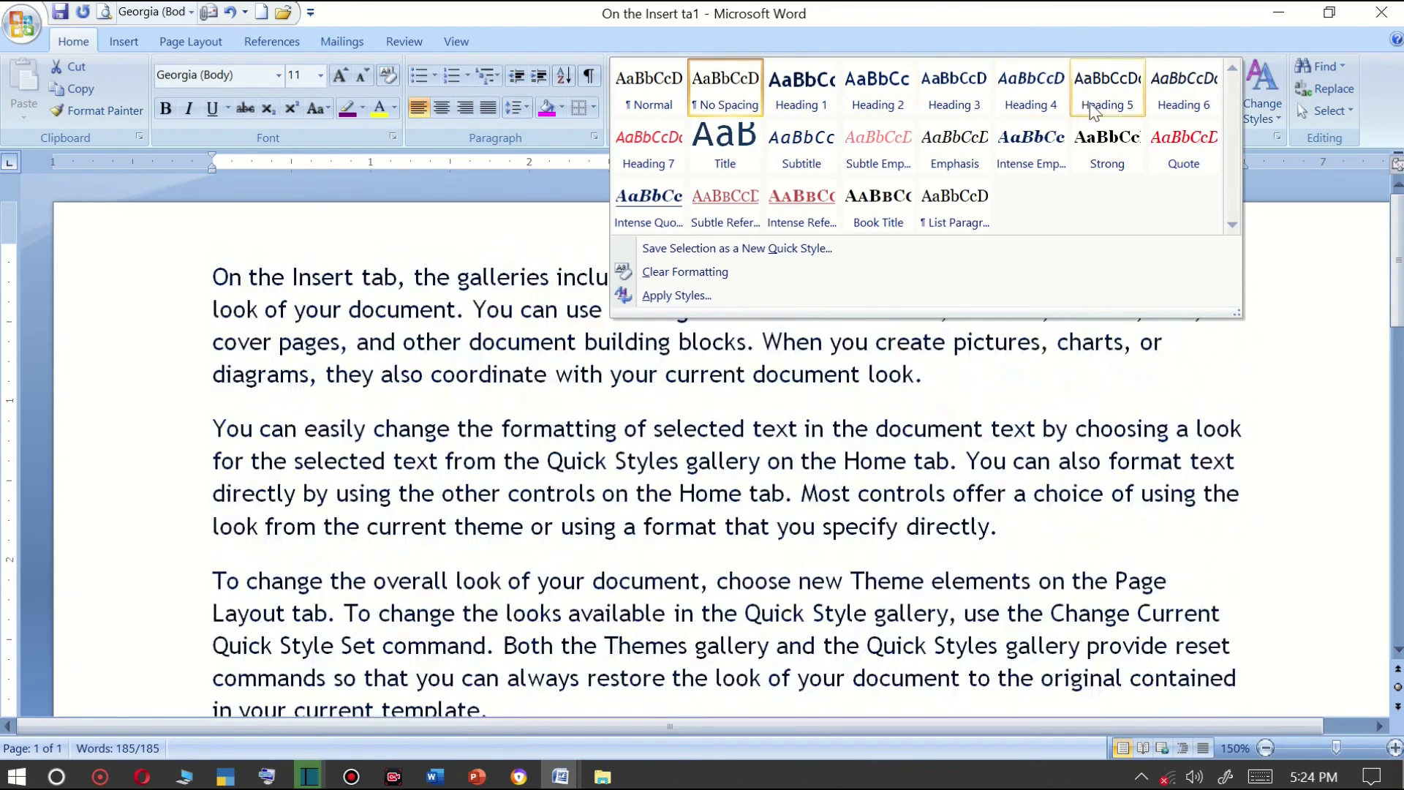
key(ctrl+a)
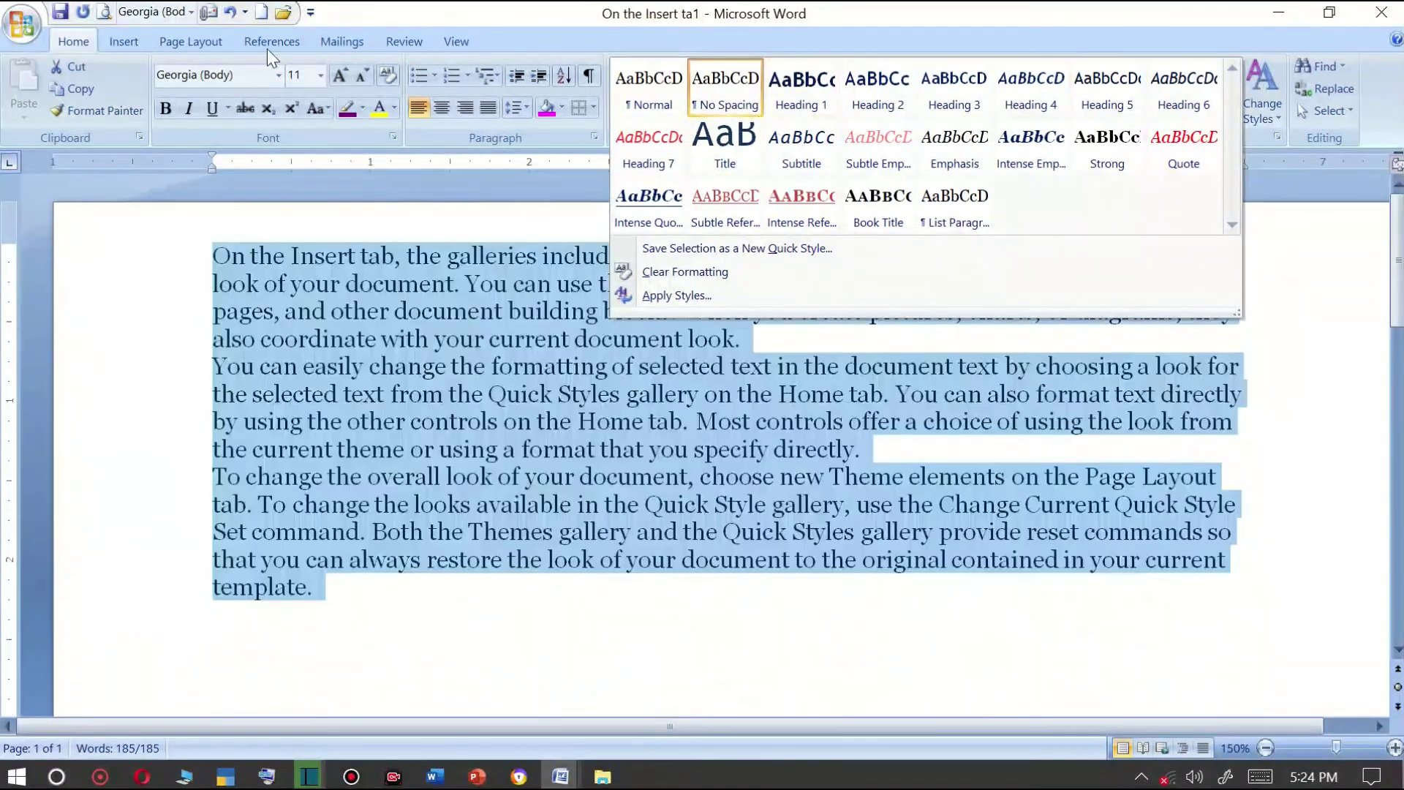
click(265, 47)
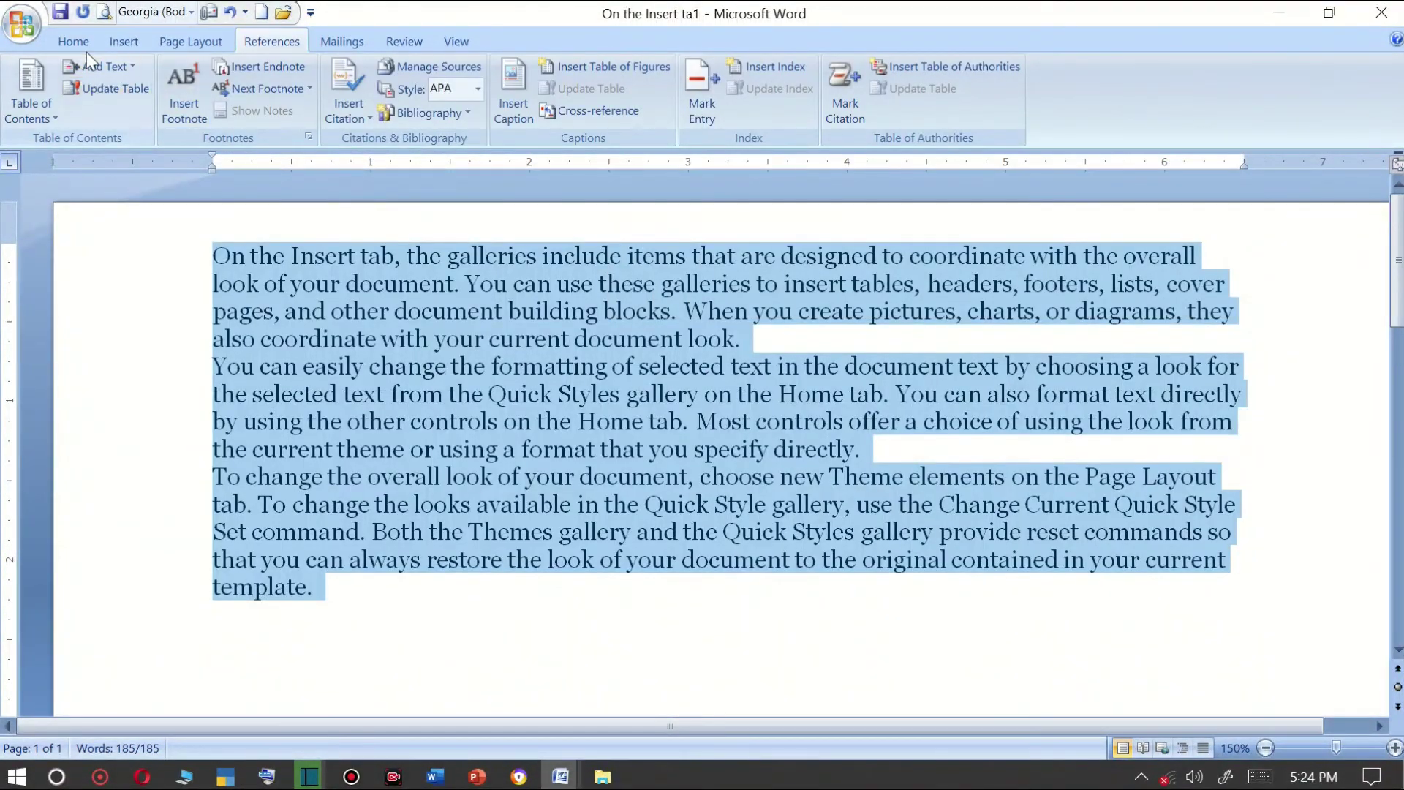
click(87, 47)
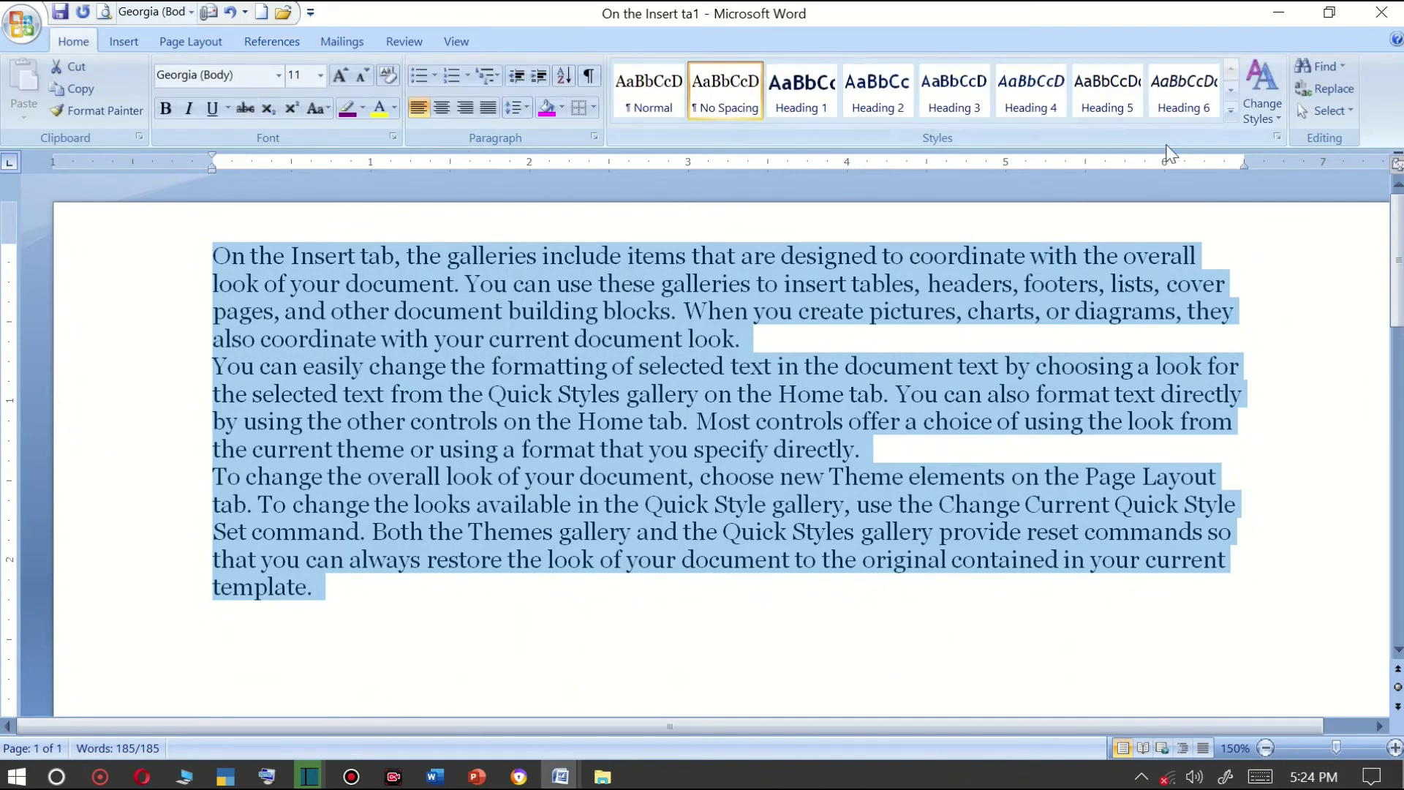
click(1231, 111)
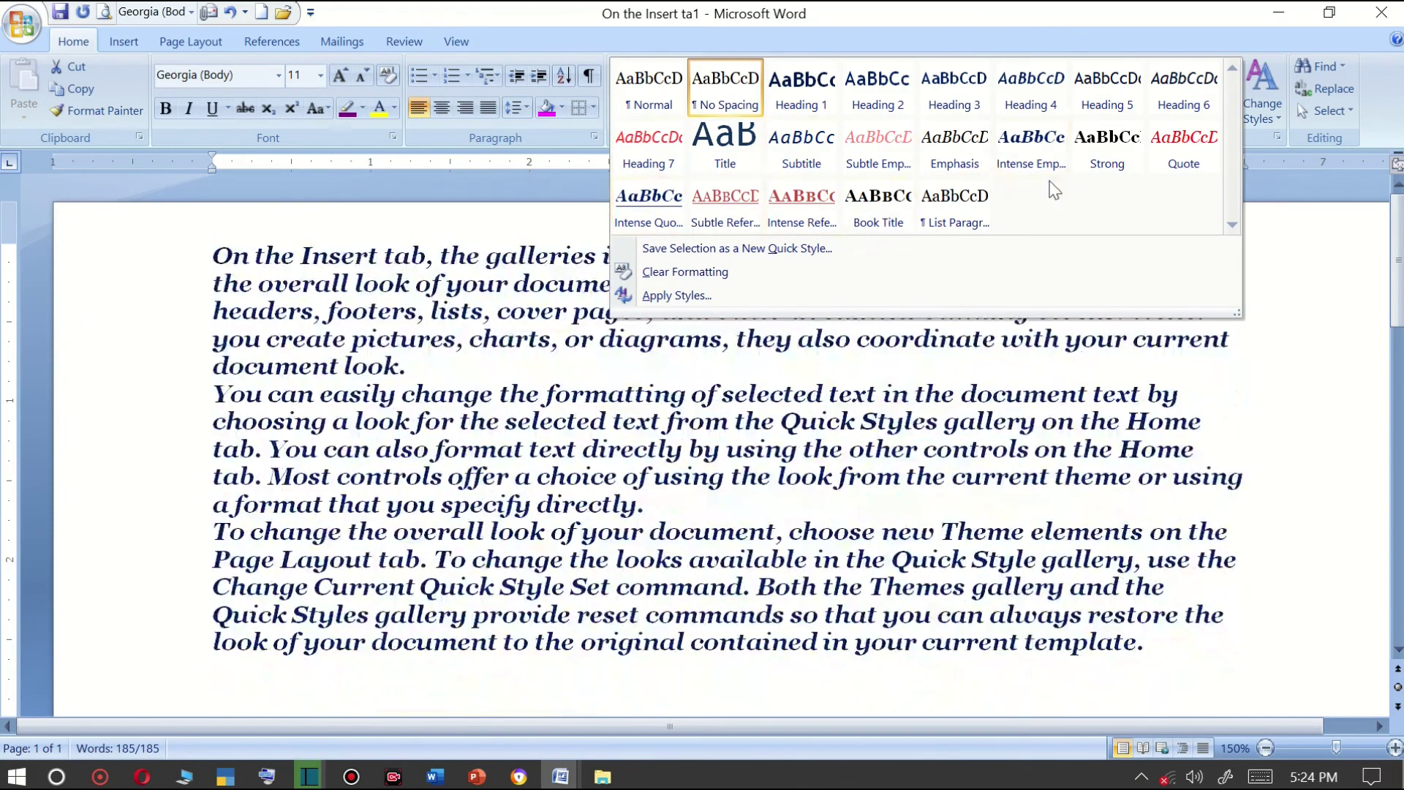
click(677, 295)
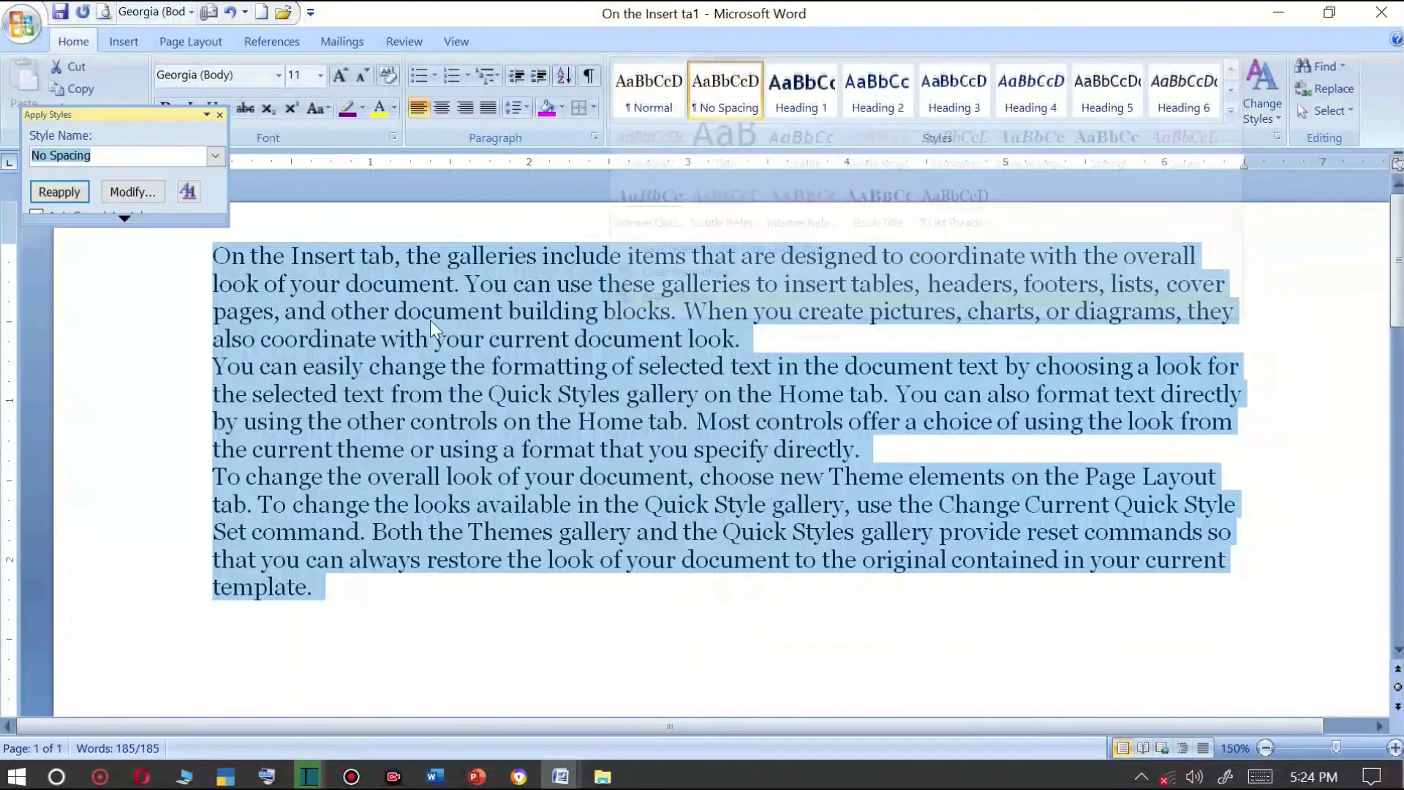
Rename the No Spacing style to AKHILESH, a Paragraph style based on Heading 3.
click(132, 193)
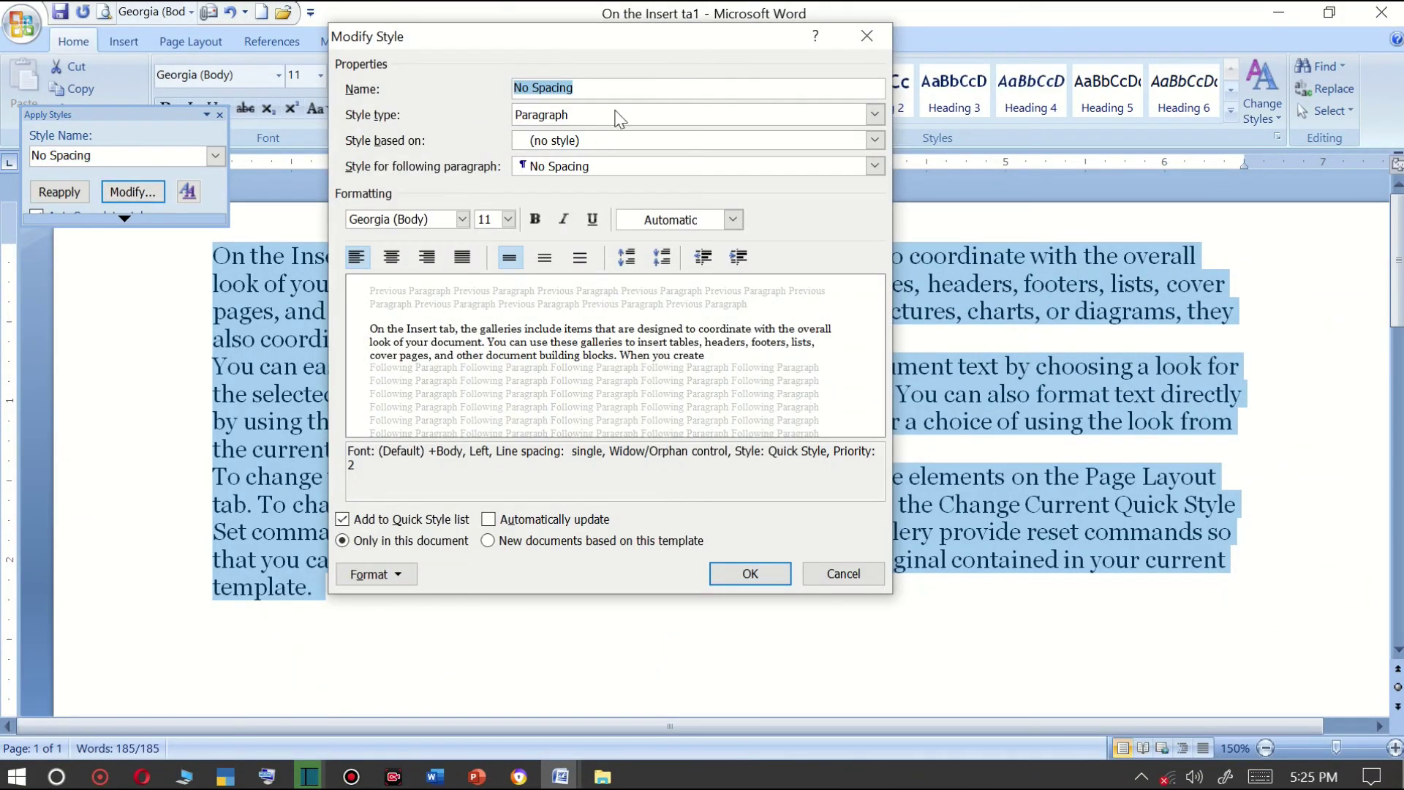
drag(553, 40, 804, 73)
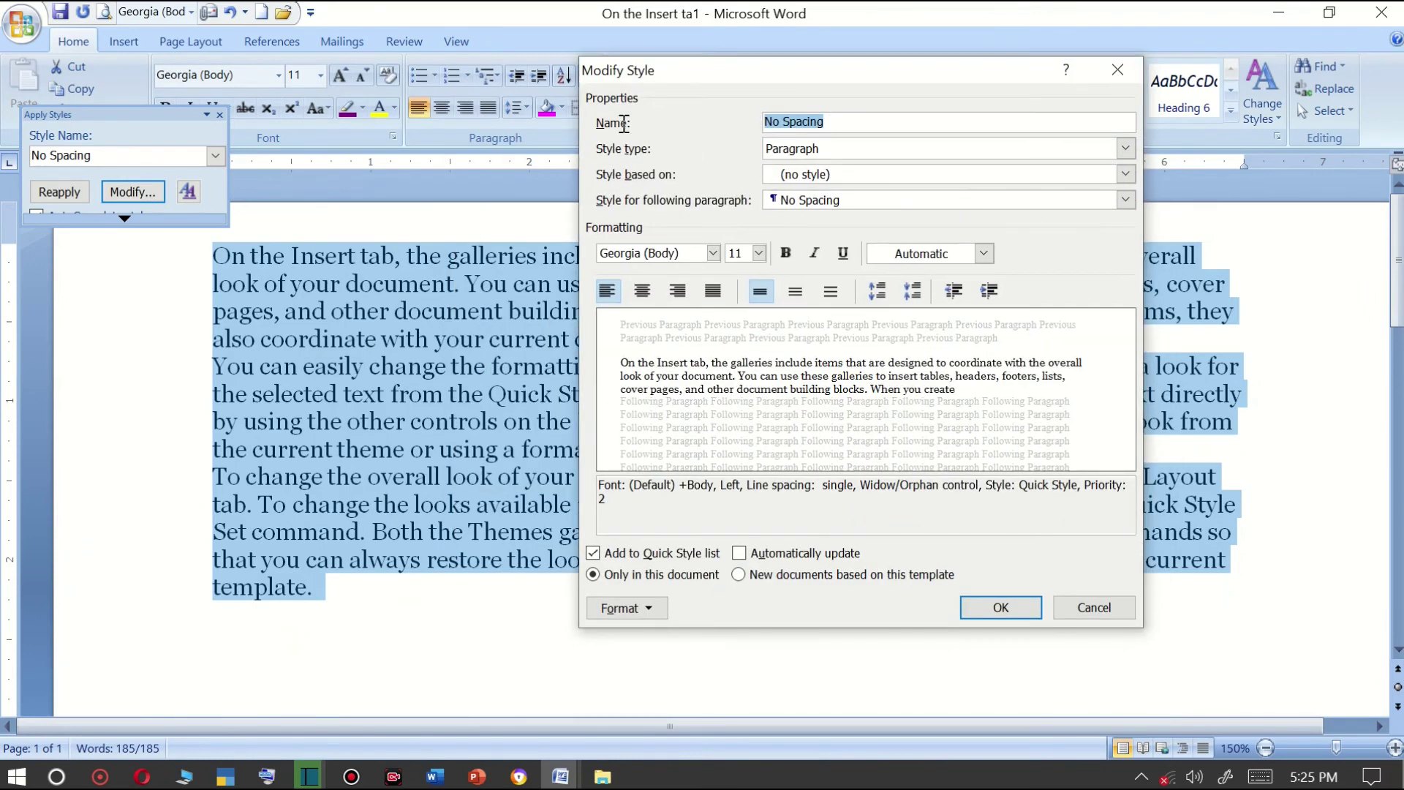
text(AKHILESH)
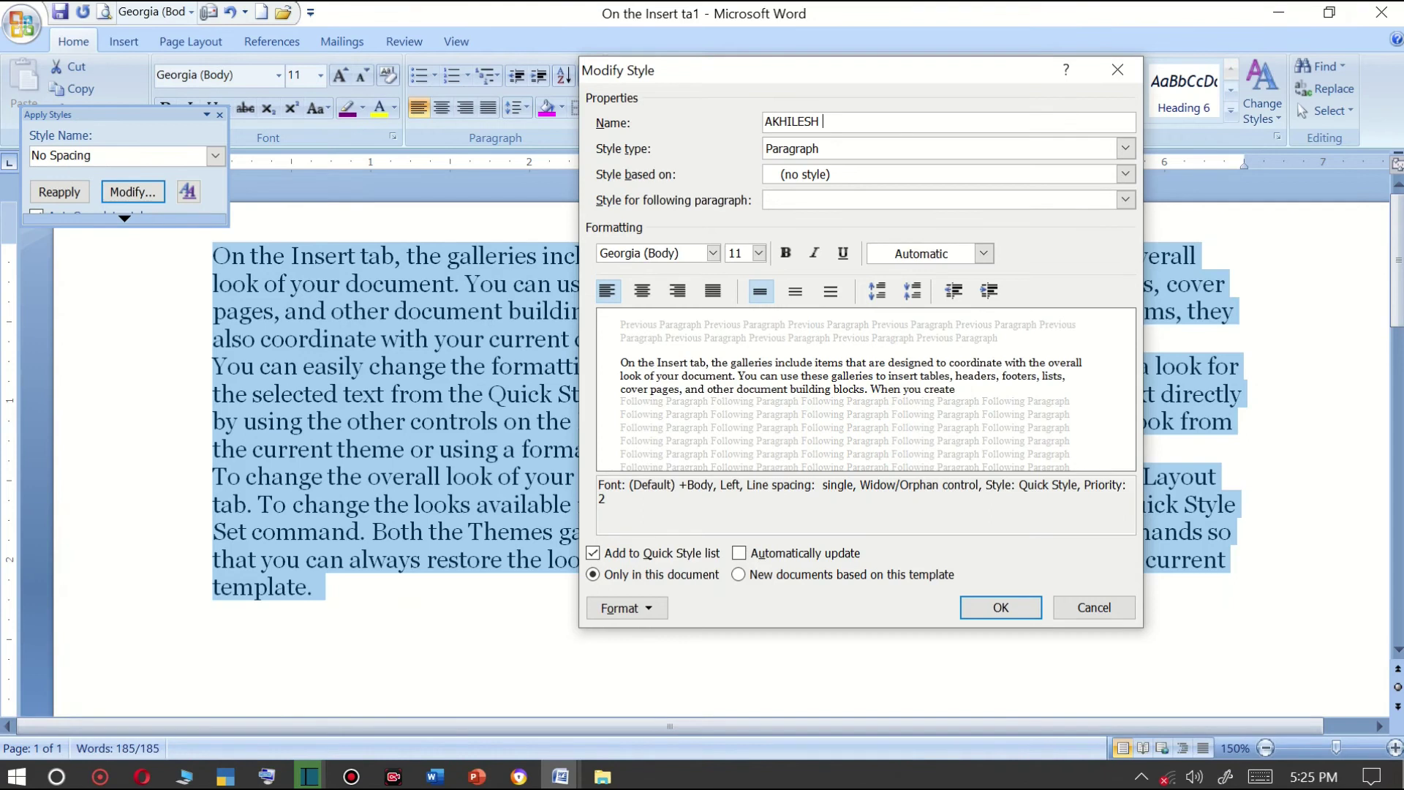
click(773, 157)
click(777, 163)
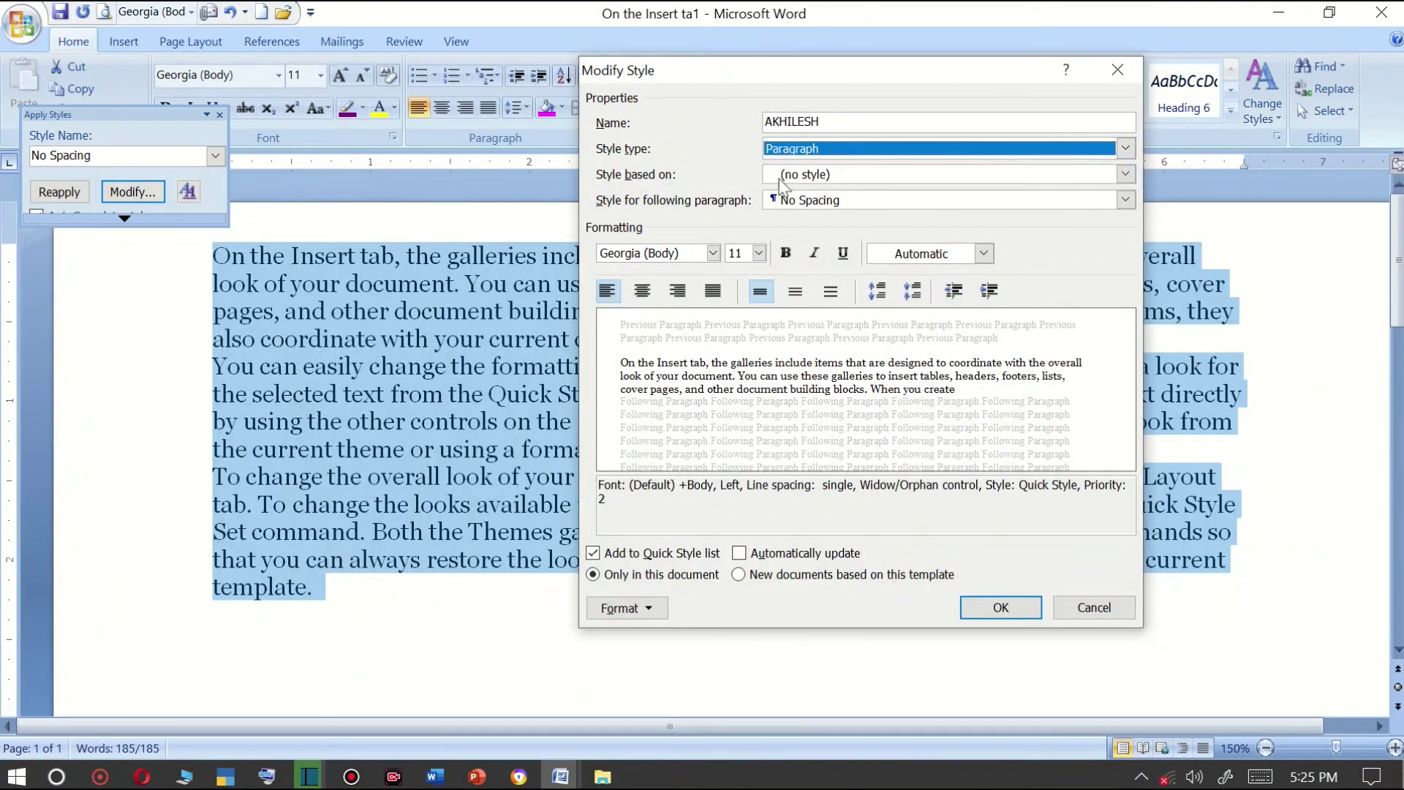
click(786, 176)
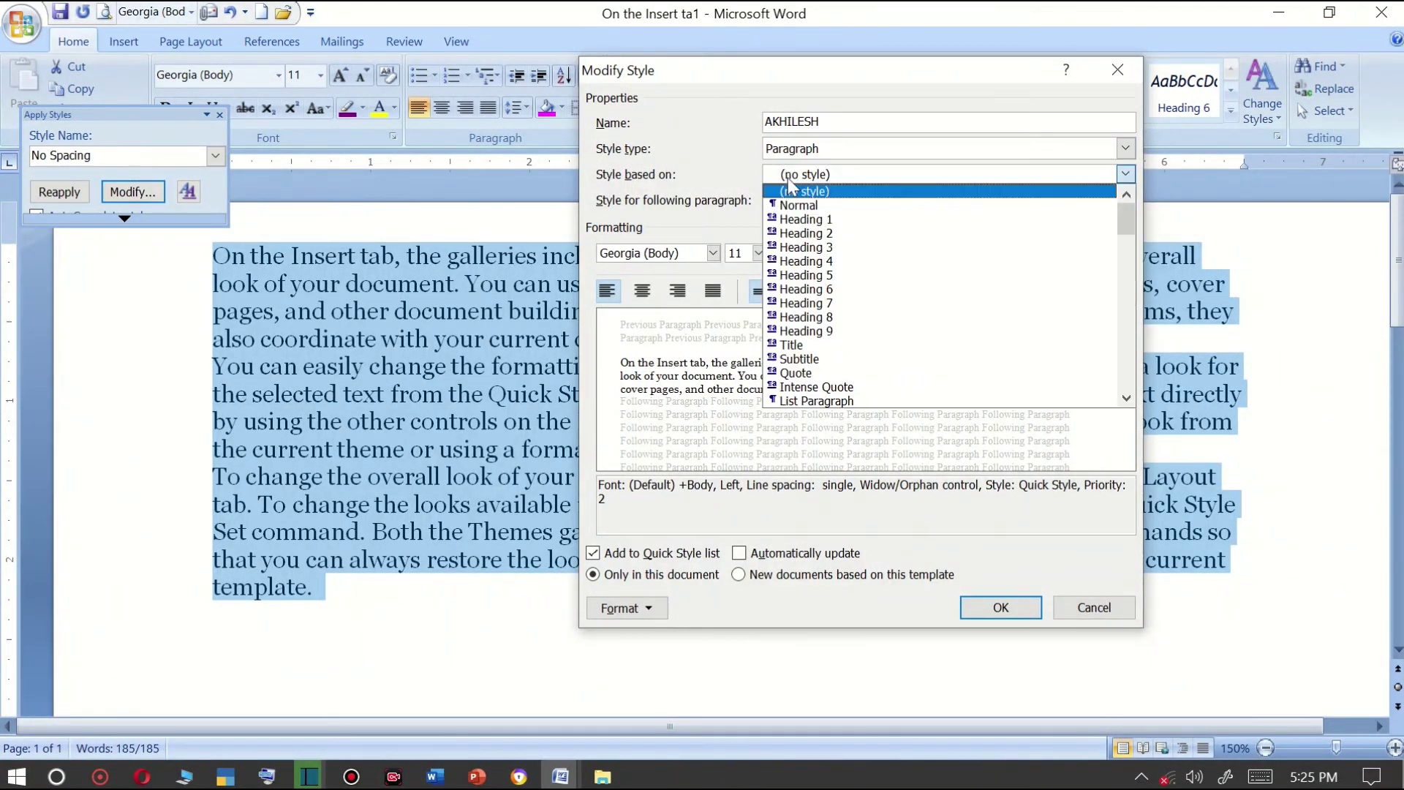
click(826, 248)
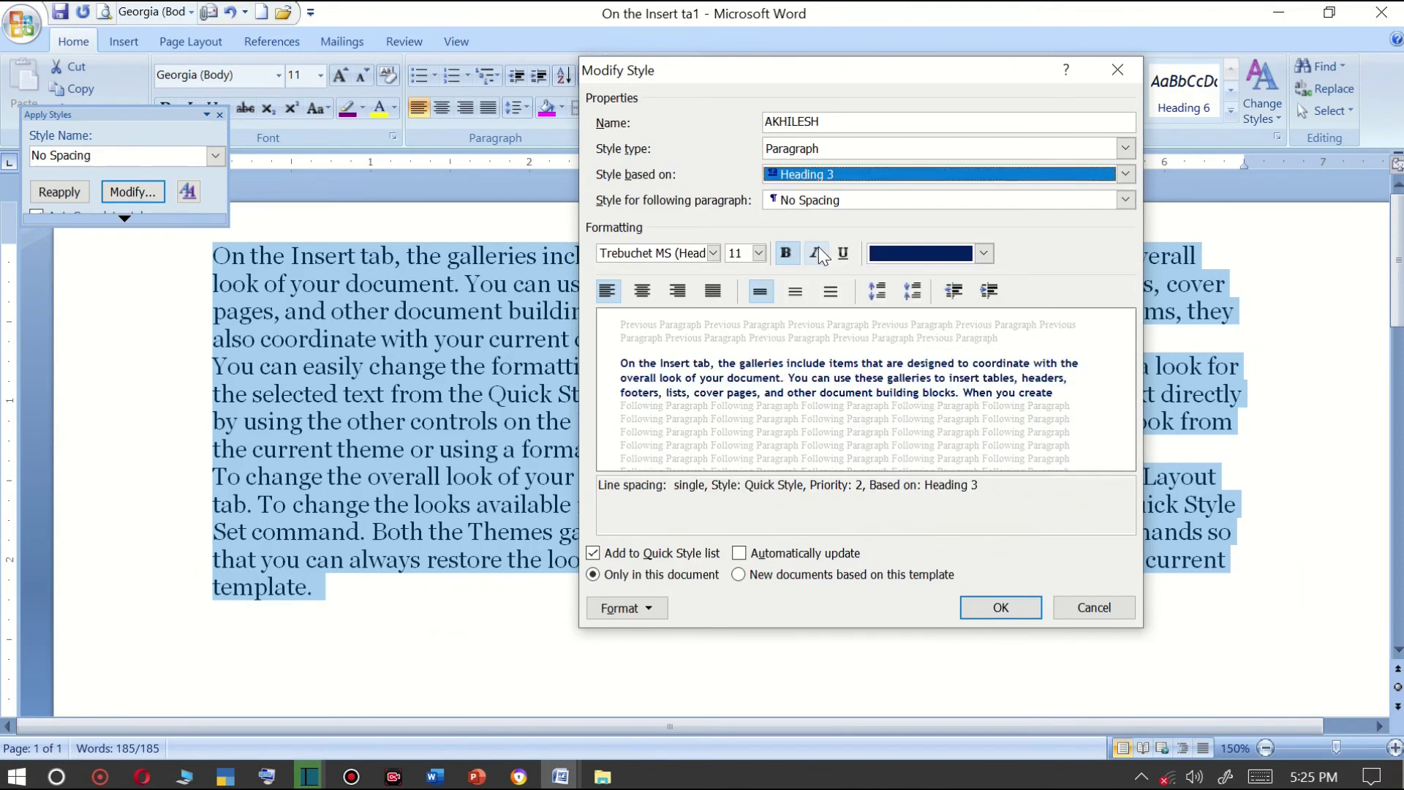
Set the style to 22 pt Red text with centred alignment.
click(759, 253)
click(737, 396)
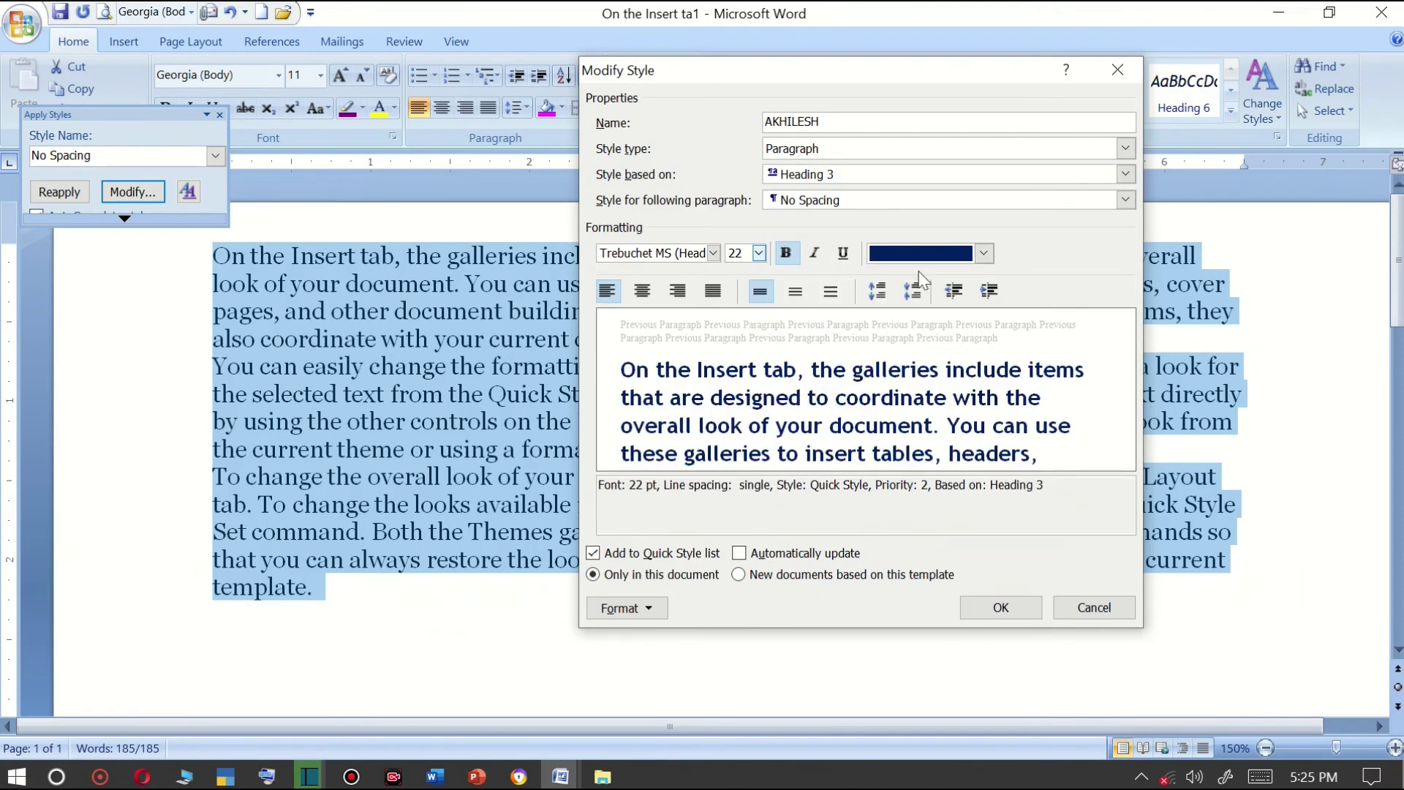
click(983, 253)
click(876, 429)
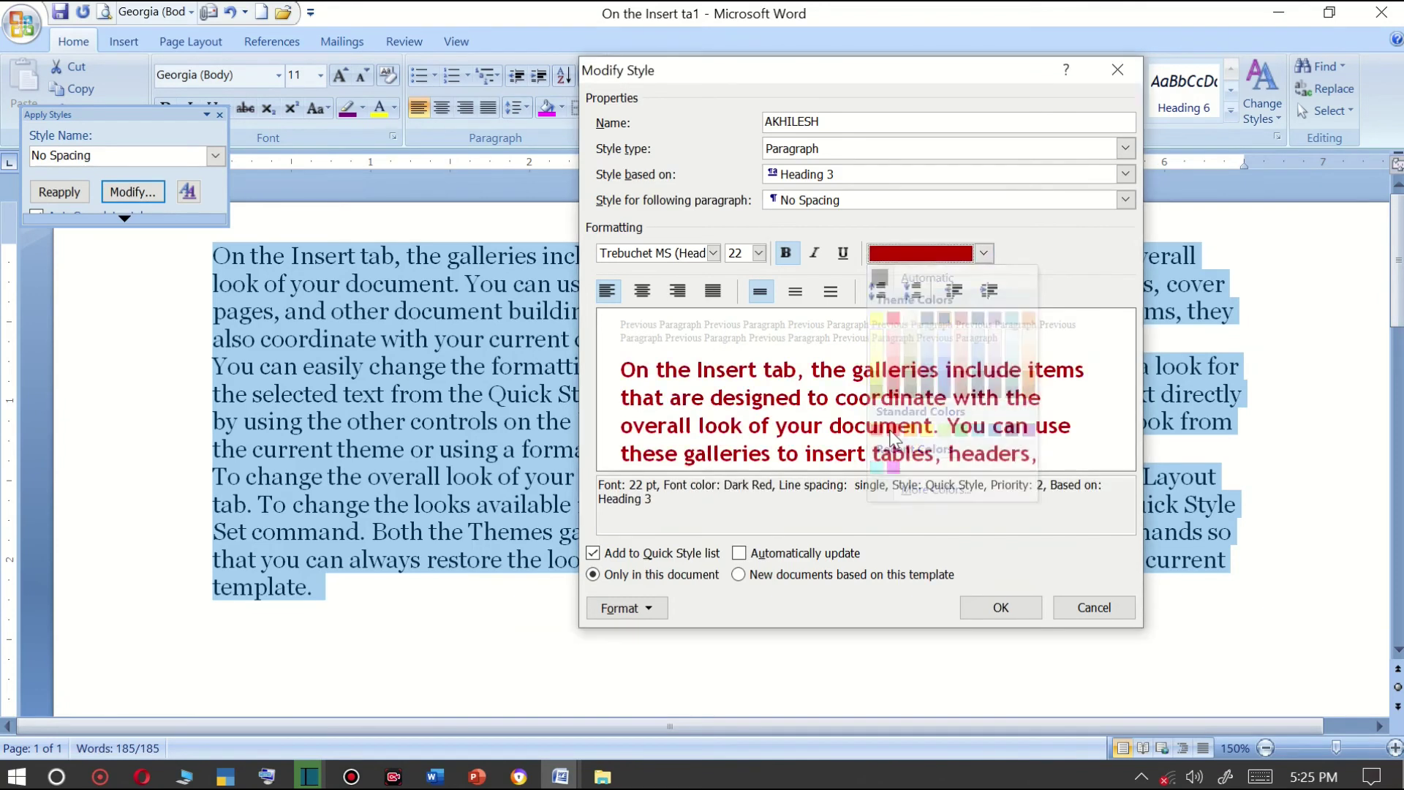
click(984, 253)
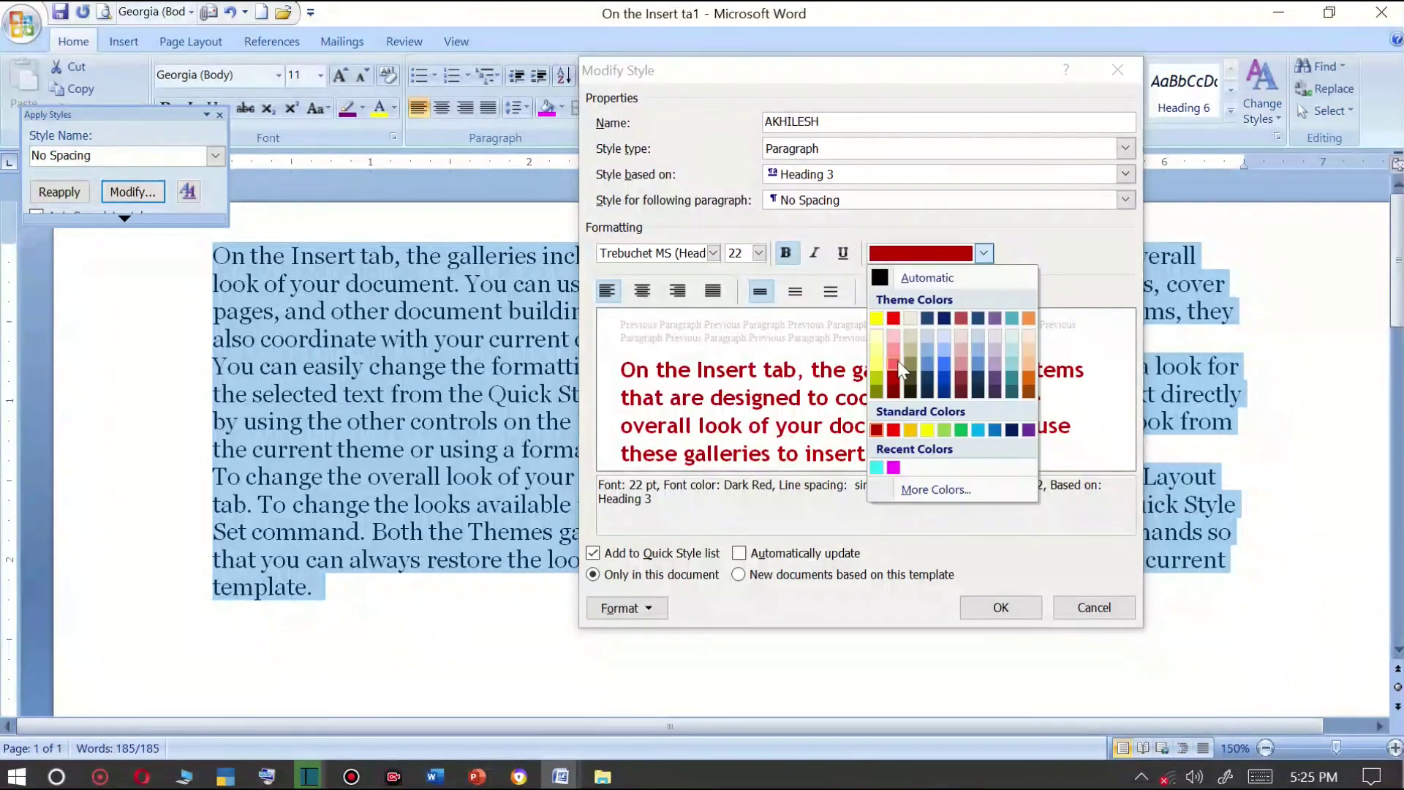
click(893, 429)
click(643, 291)
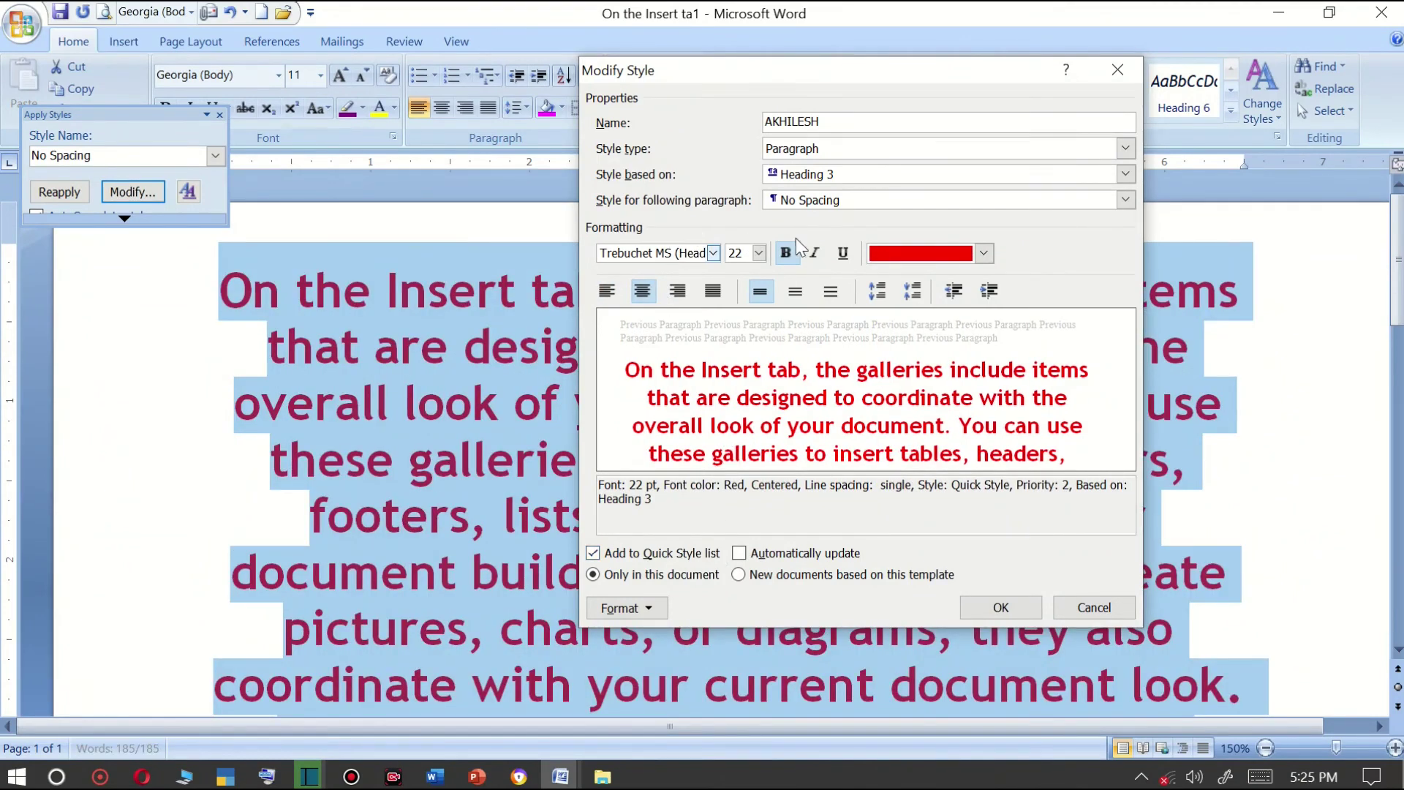
Make the style italic, underlined Matura MT Script Capitals and save it.
click(814, 253)
click(843, 254)
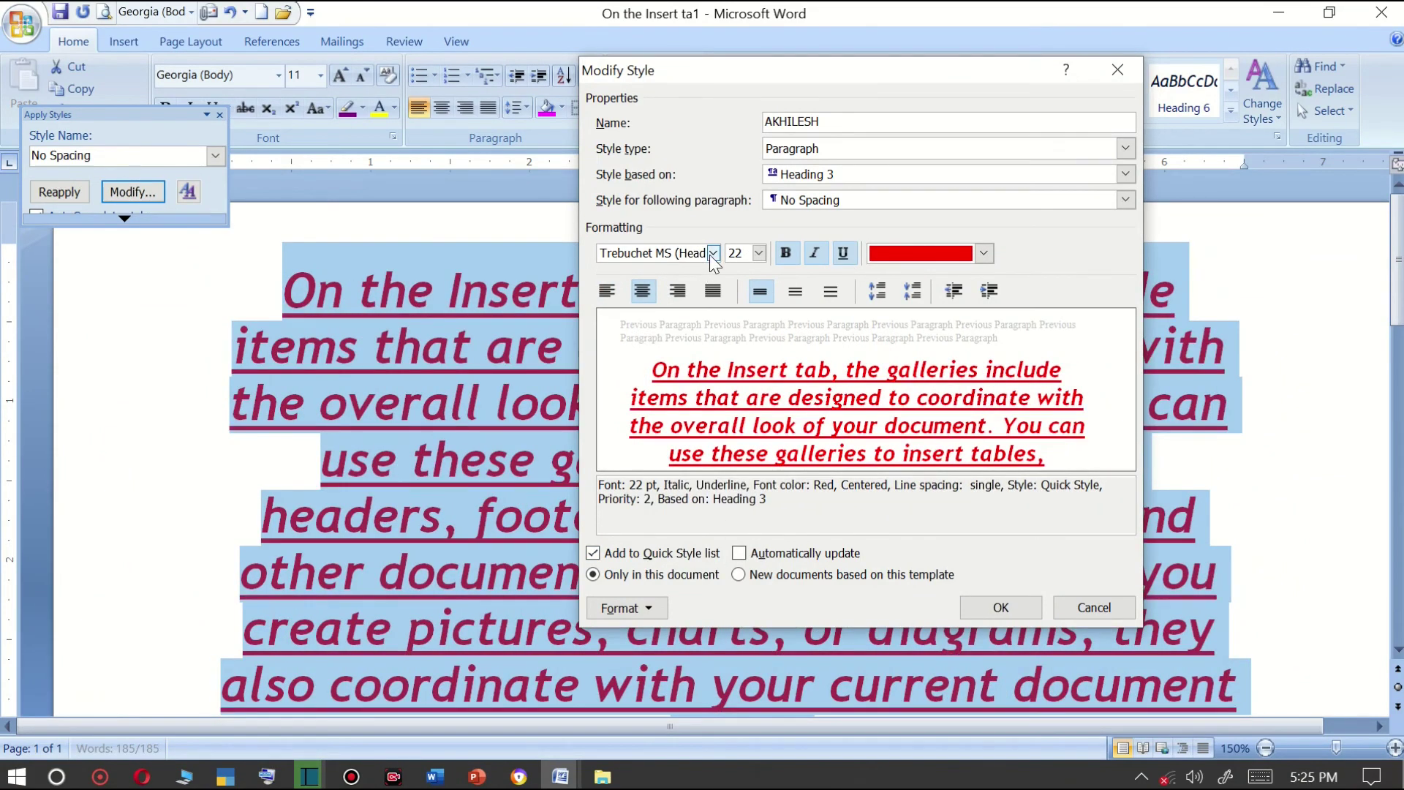
click(713, 253)
click(704, 444)
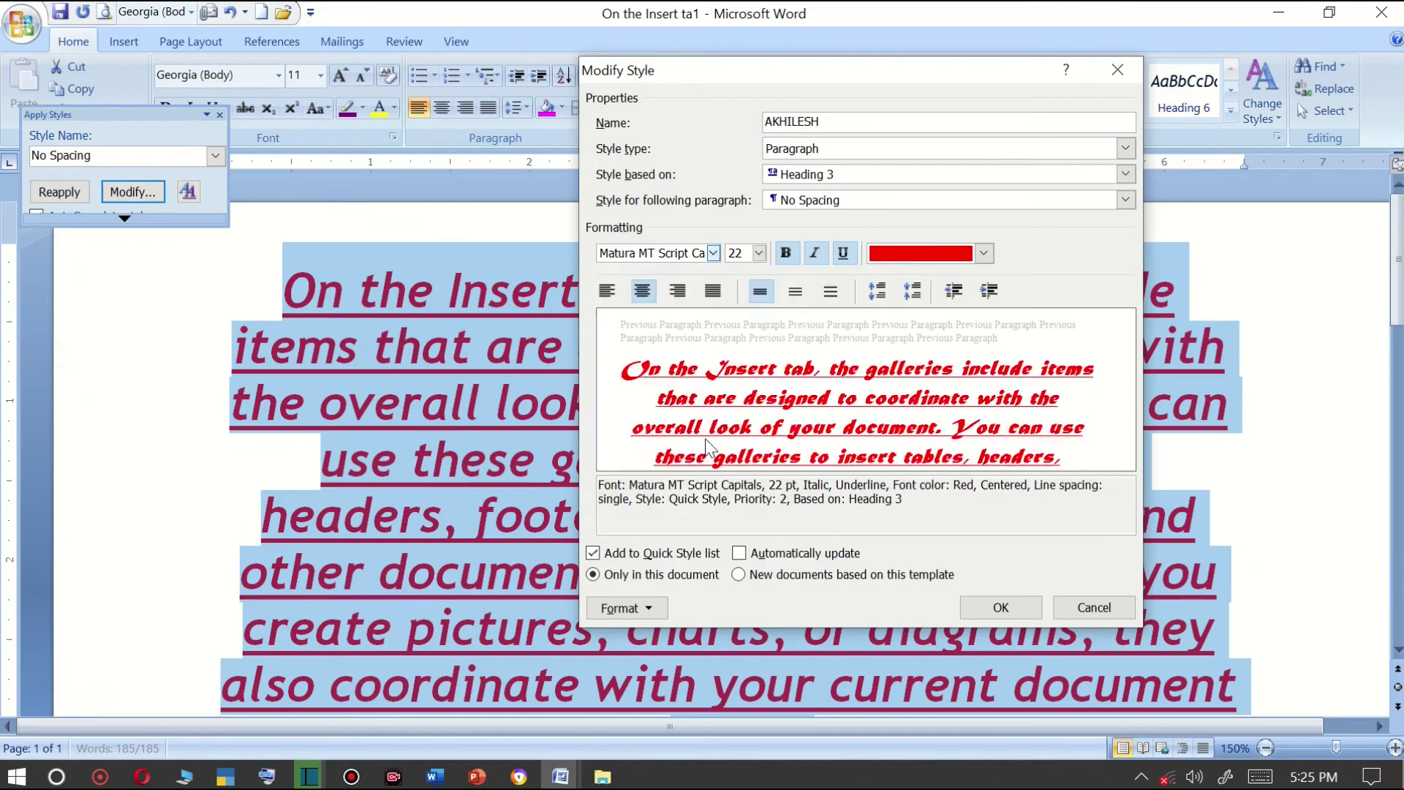
click(1000, 608)
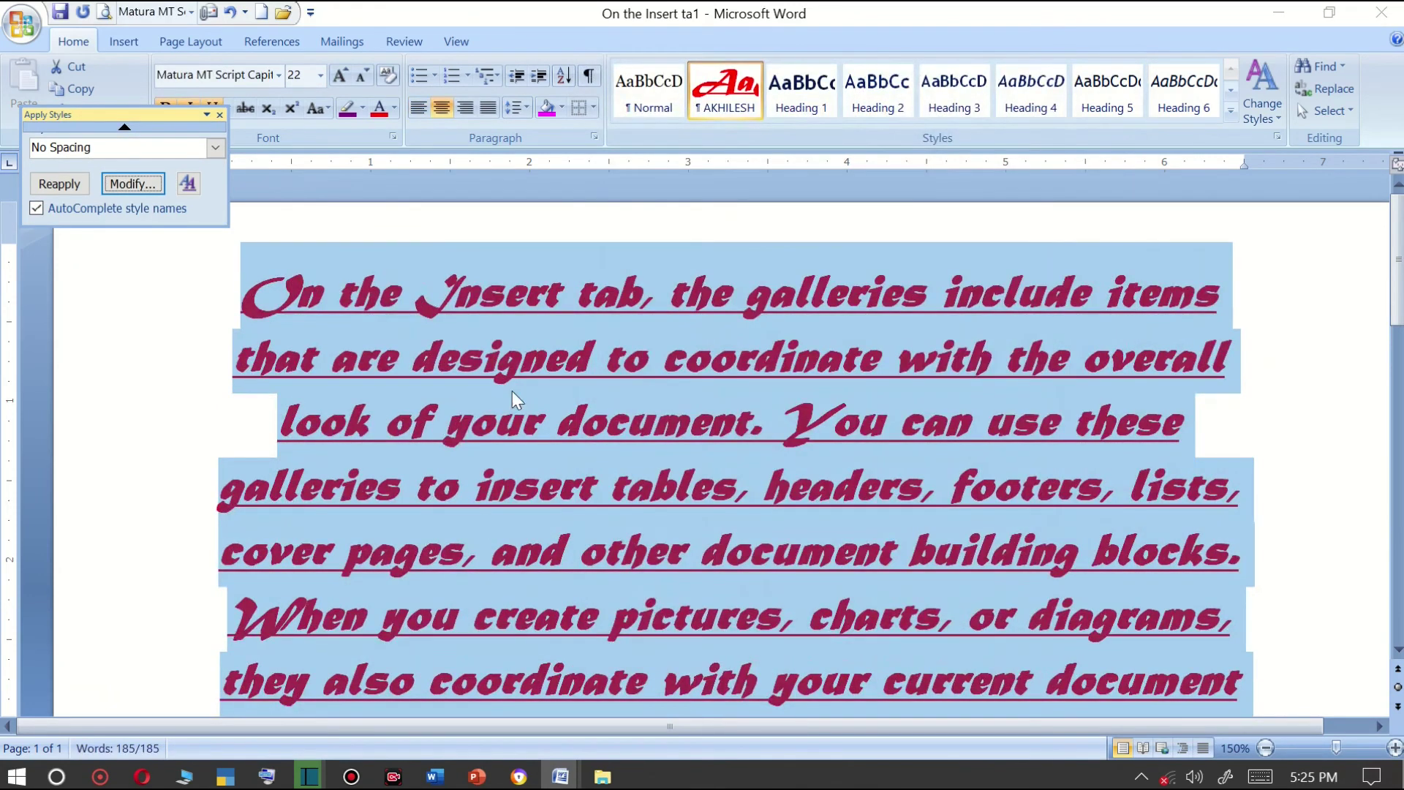
click(520, 362)
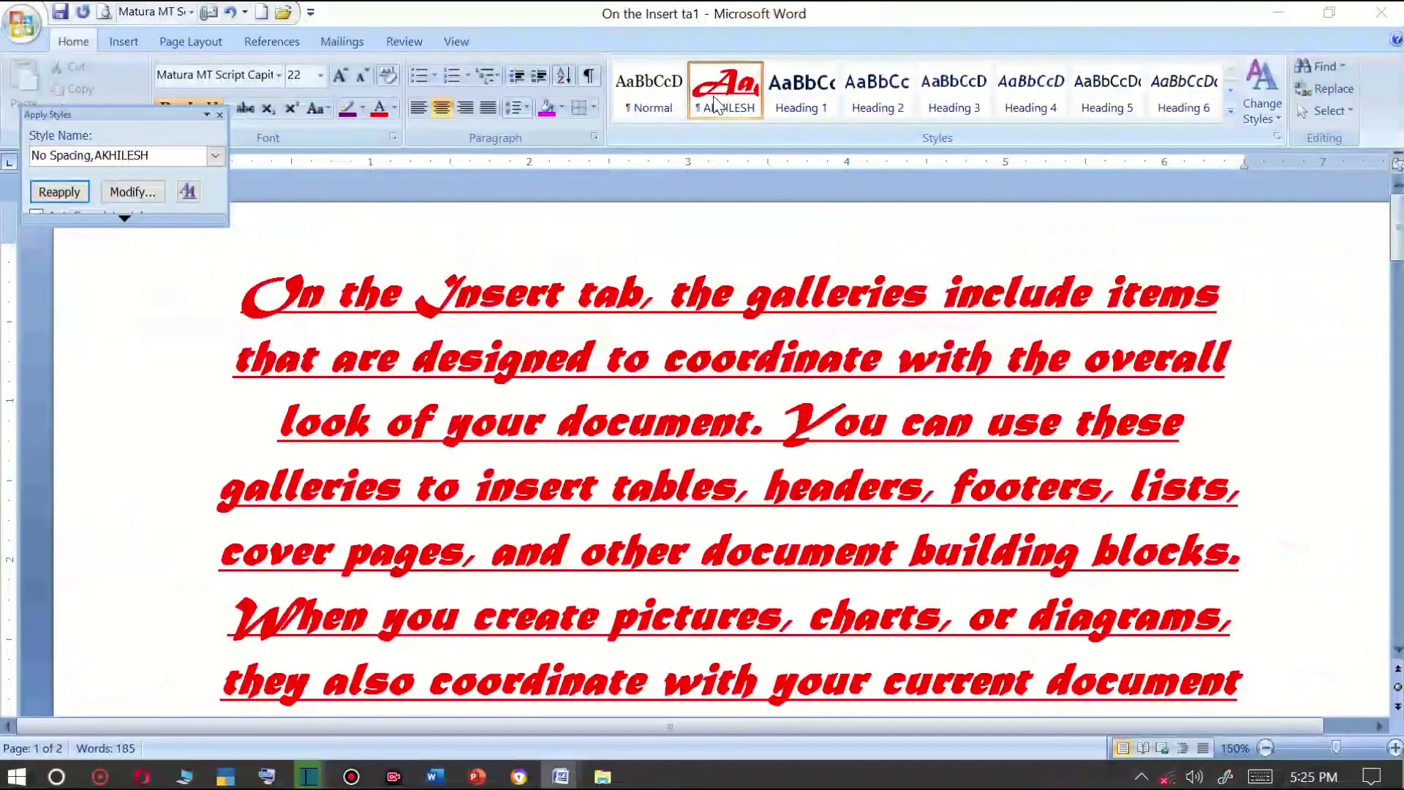
Close the Apply Styles pane and dismiss the quick styles gallery.
click(217, 155)
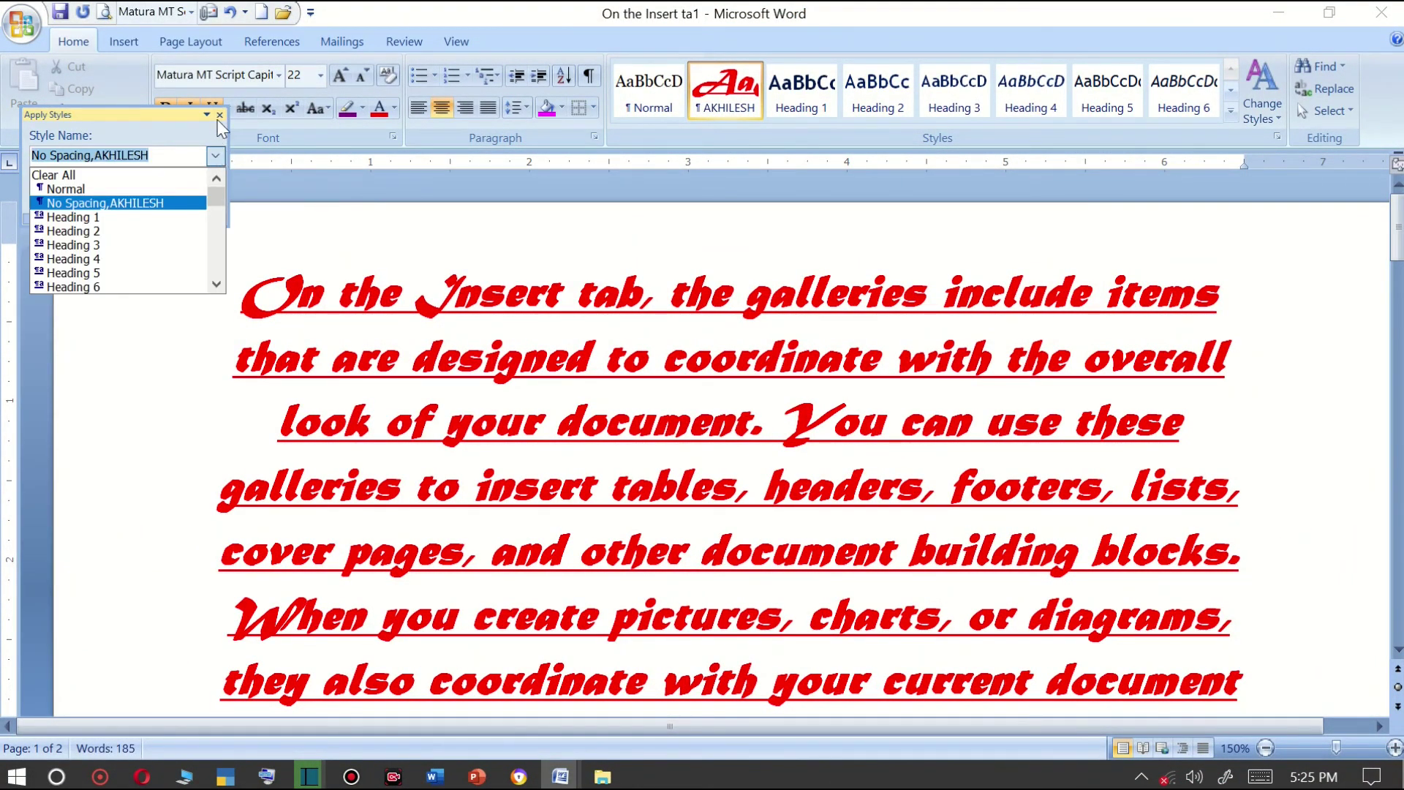
click(217, 119)
click(219, 115)
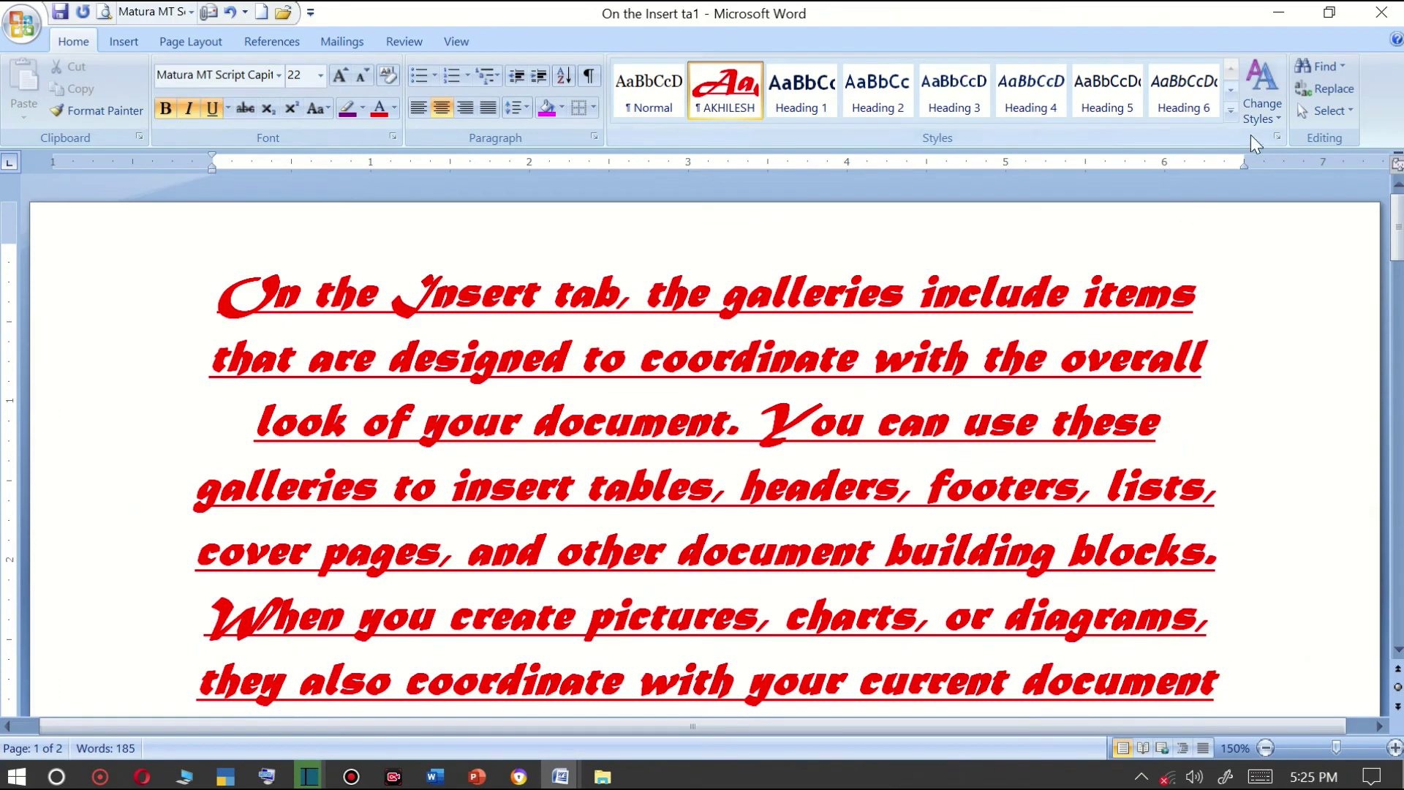
click(1231, 112)
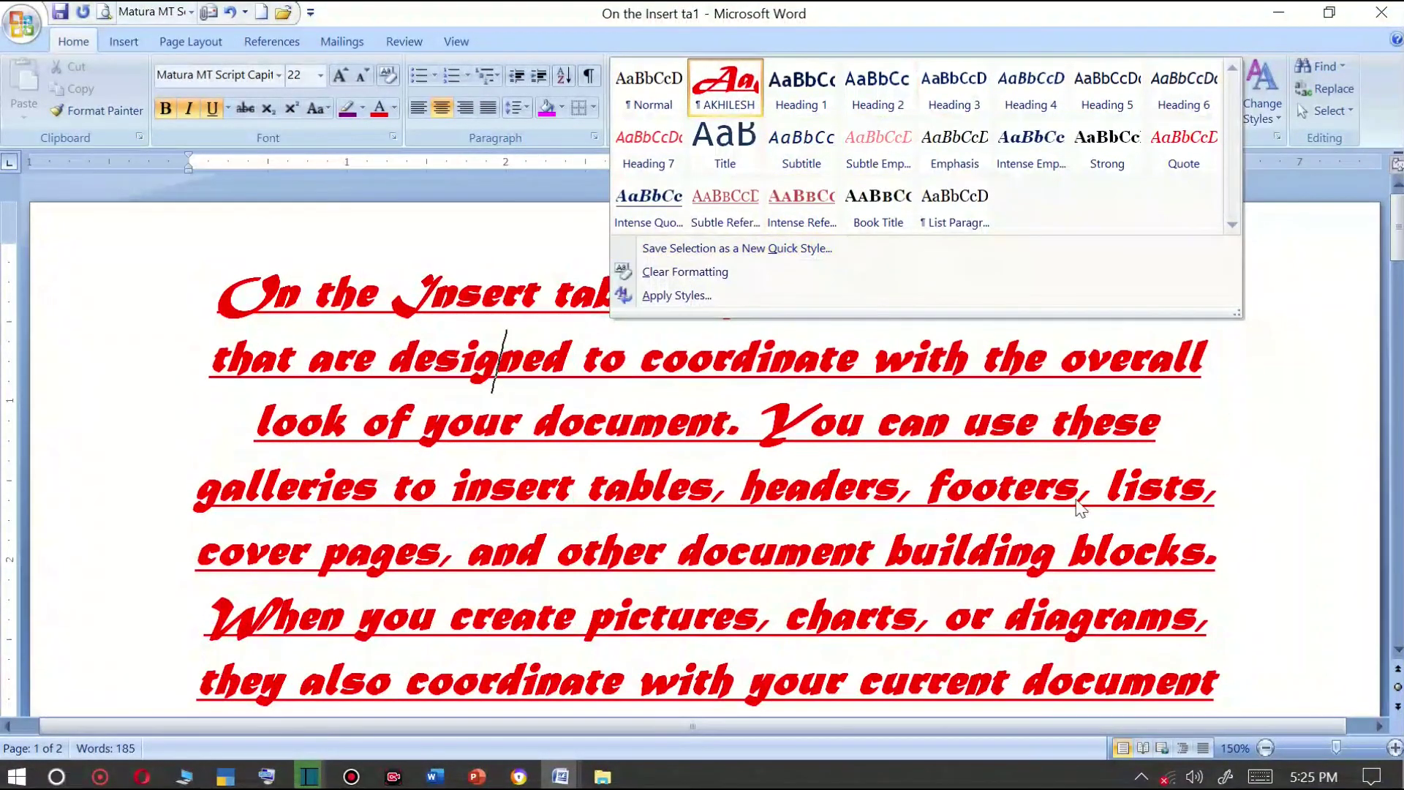
click(1161, 376)
Select all three restyled paragraphs and open the Change Styles options for style sets.
click(1265, 103)
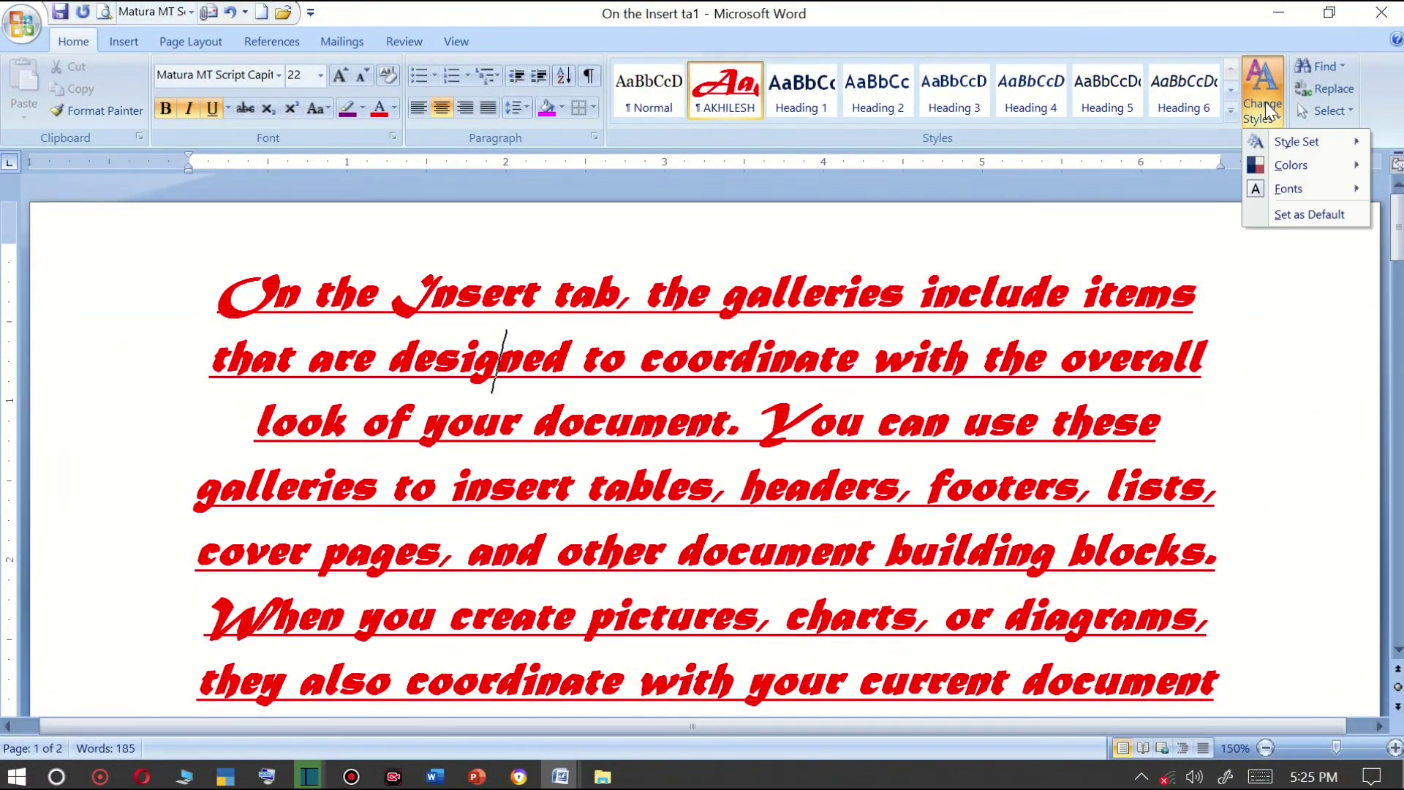
scroll(944, 362, down, 4)
scroll(940, 363, down, 3)
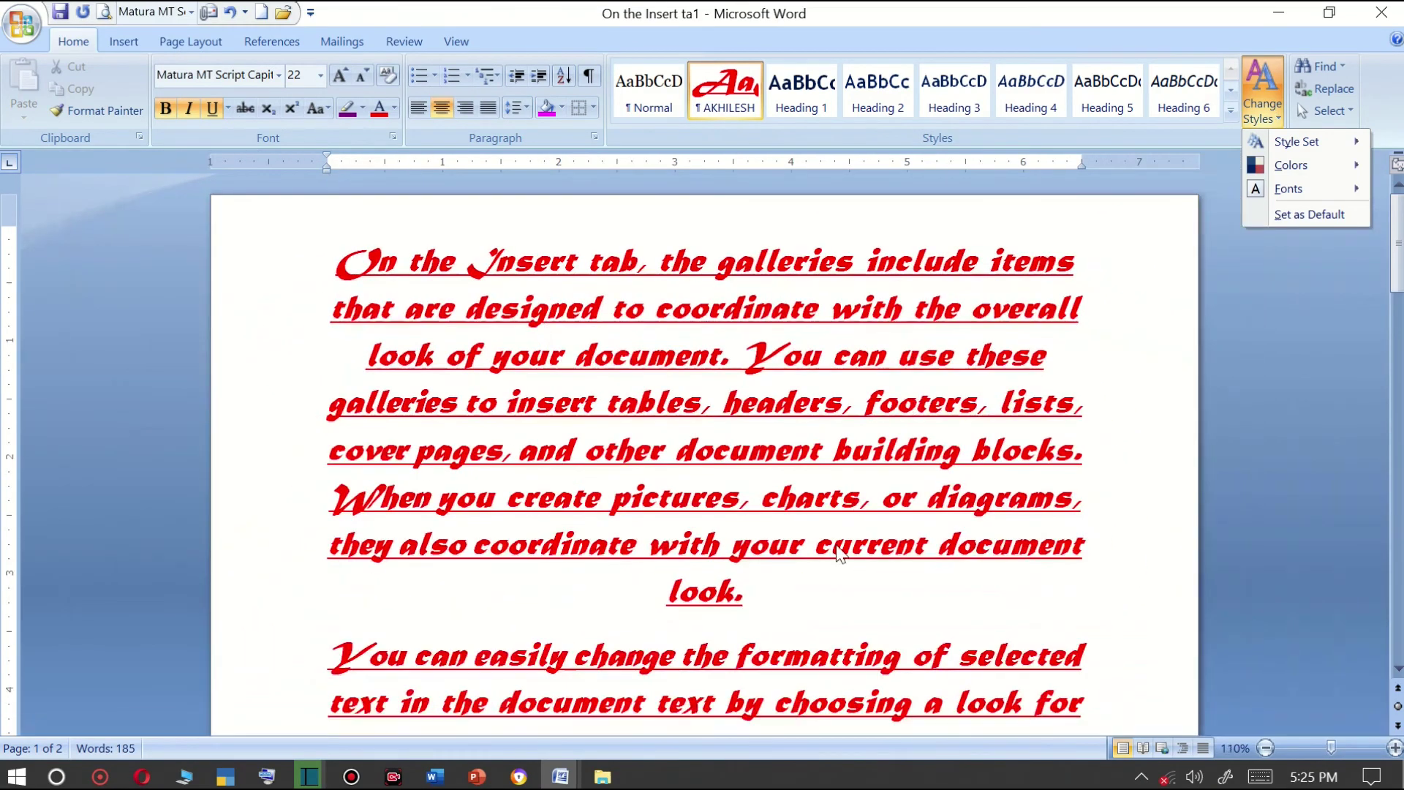
click(448, 234)
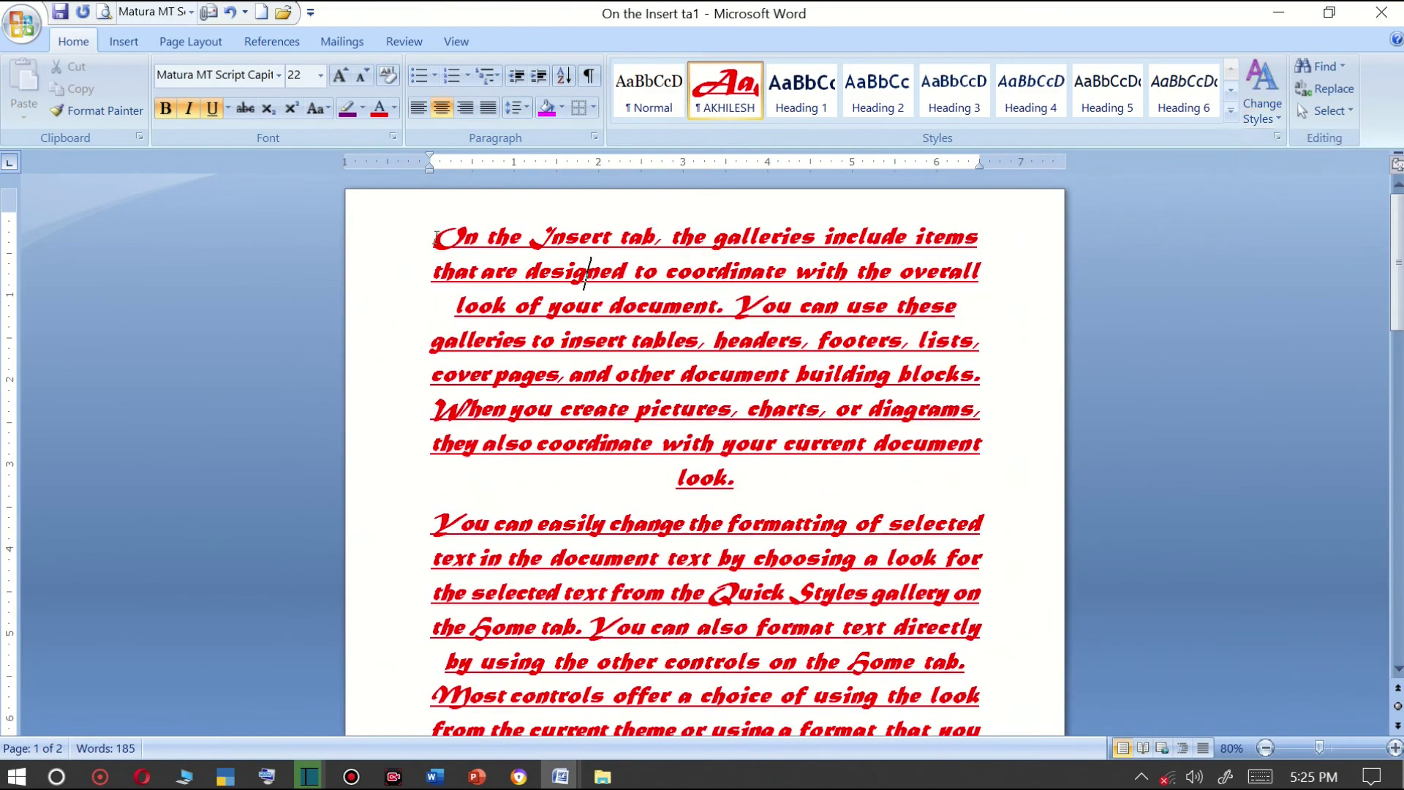
drag(433, 234, 925, 727)
click(1267, 117)
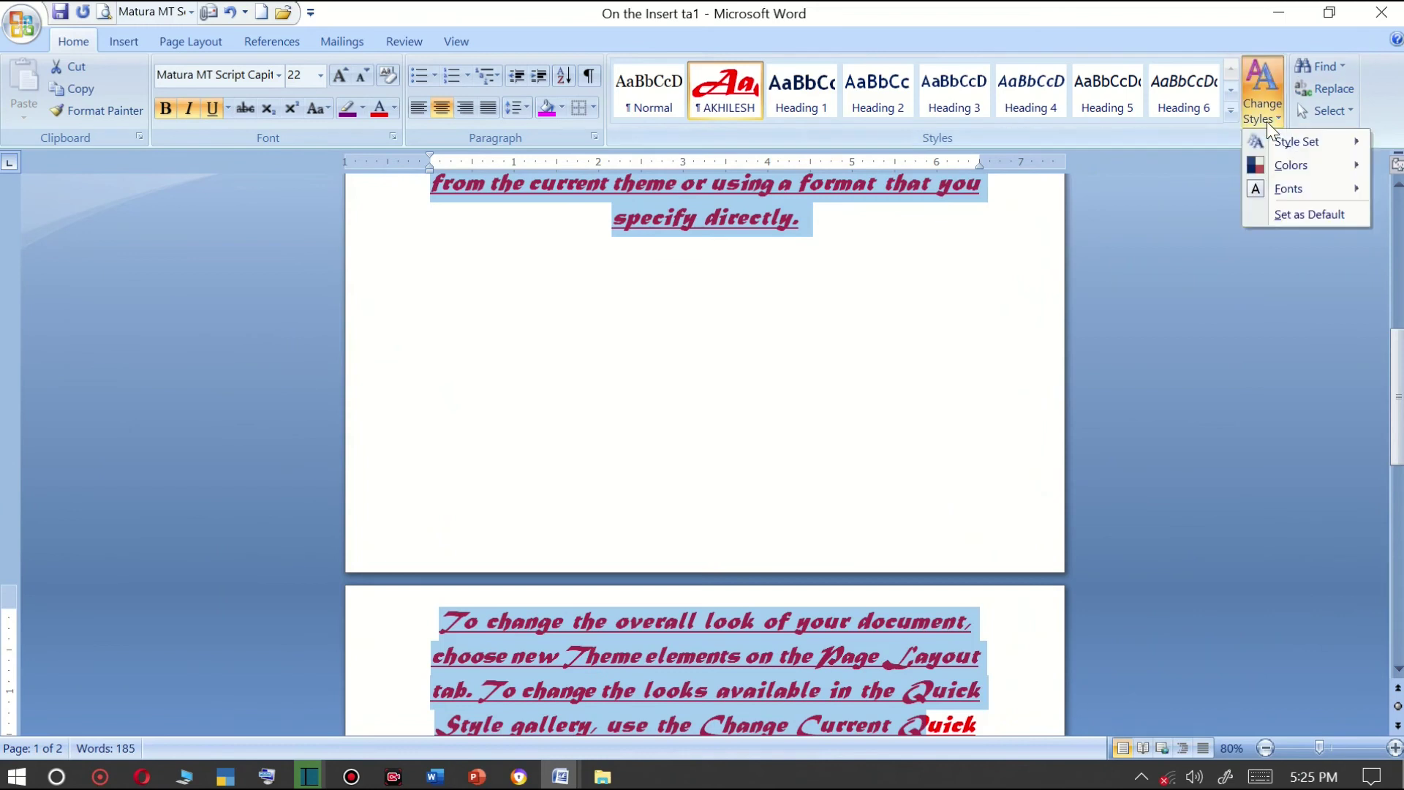
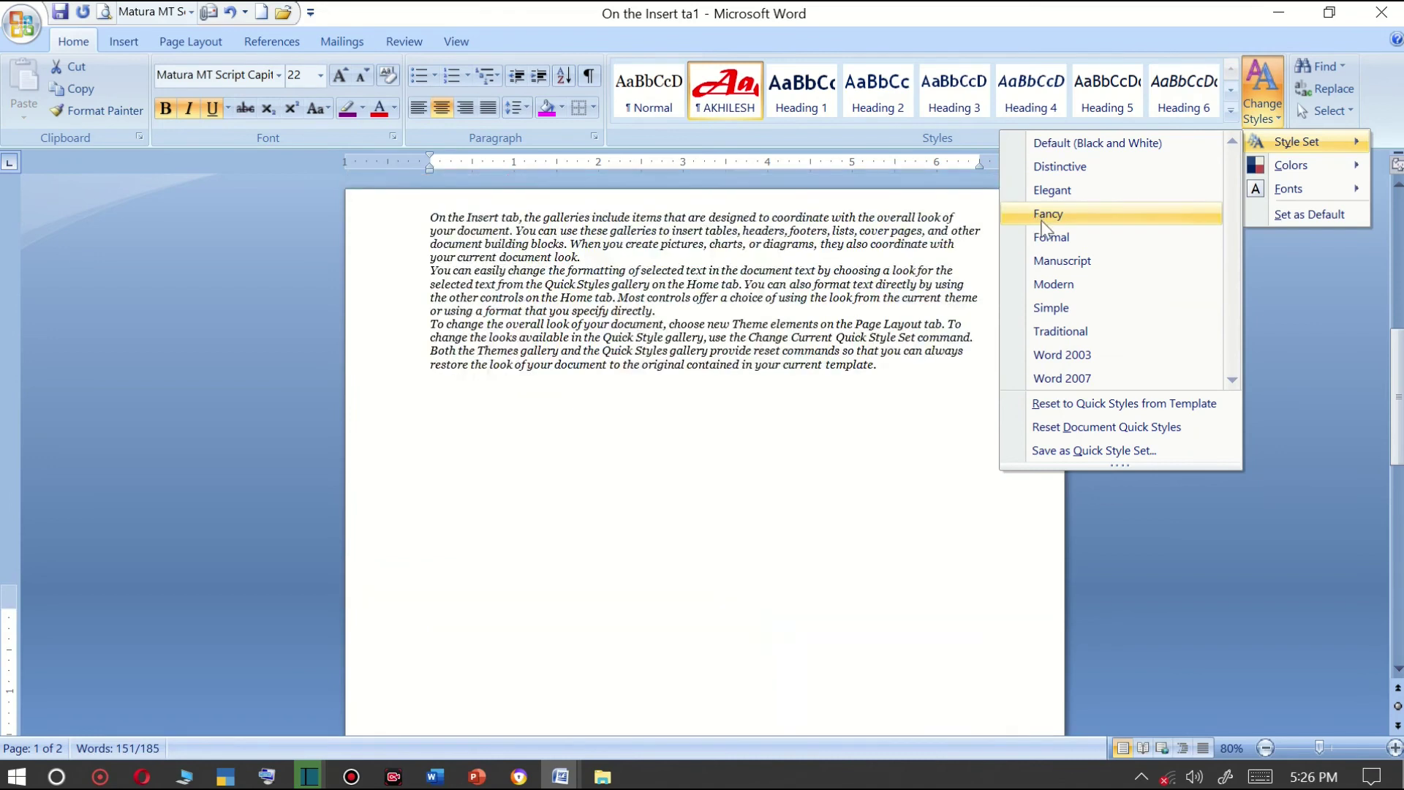
Apply the Manuscript style set and shade the selected text light pink.
click(1090, 262)
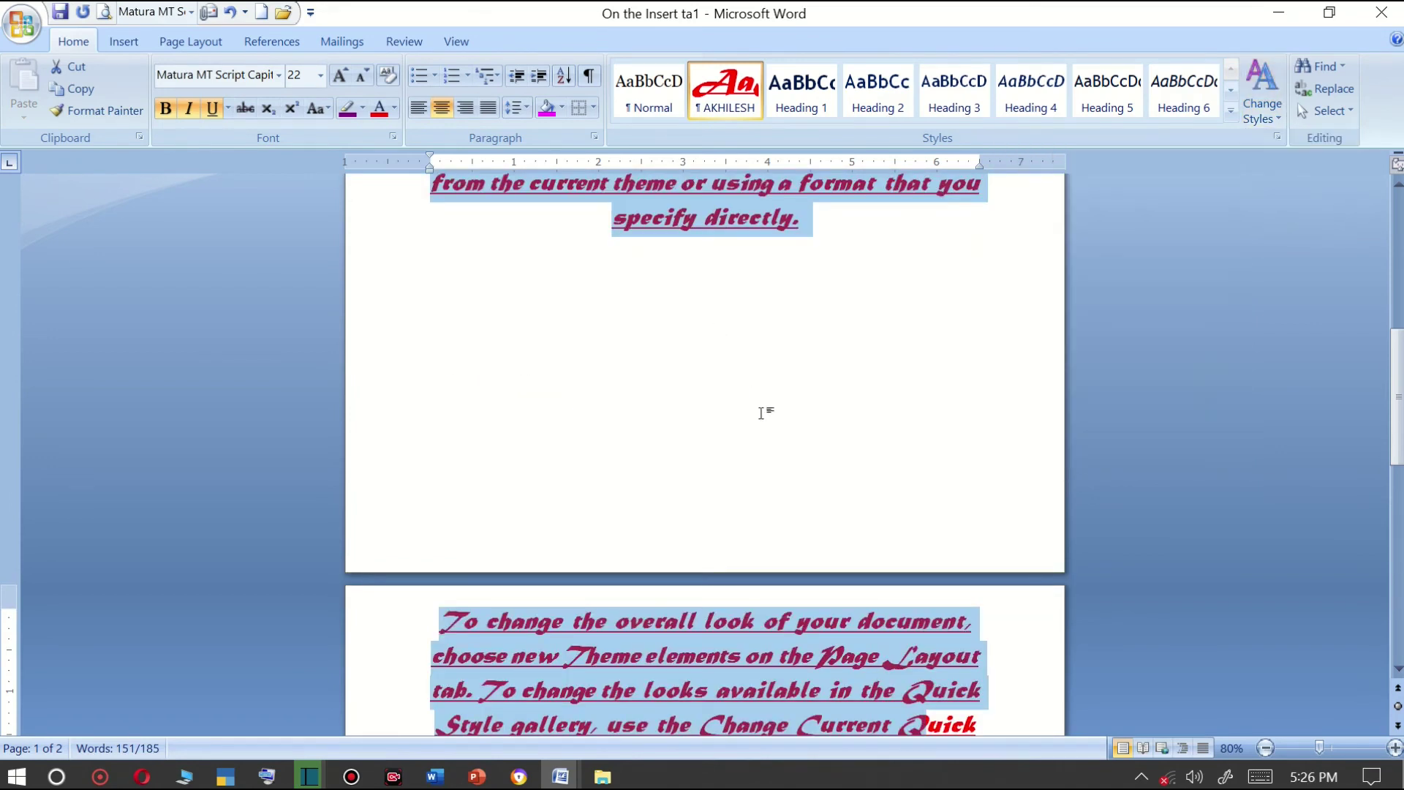
click(562, 107)
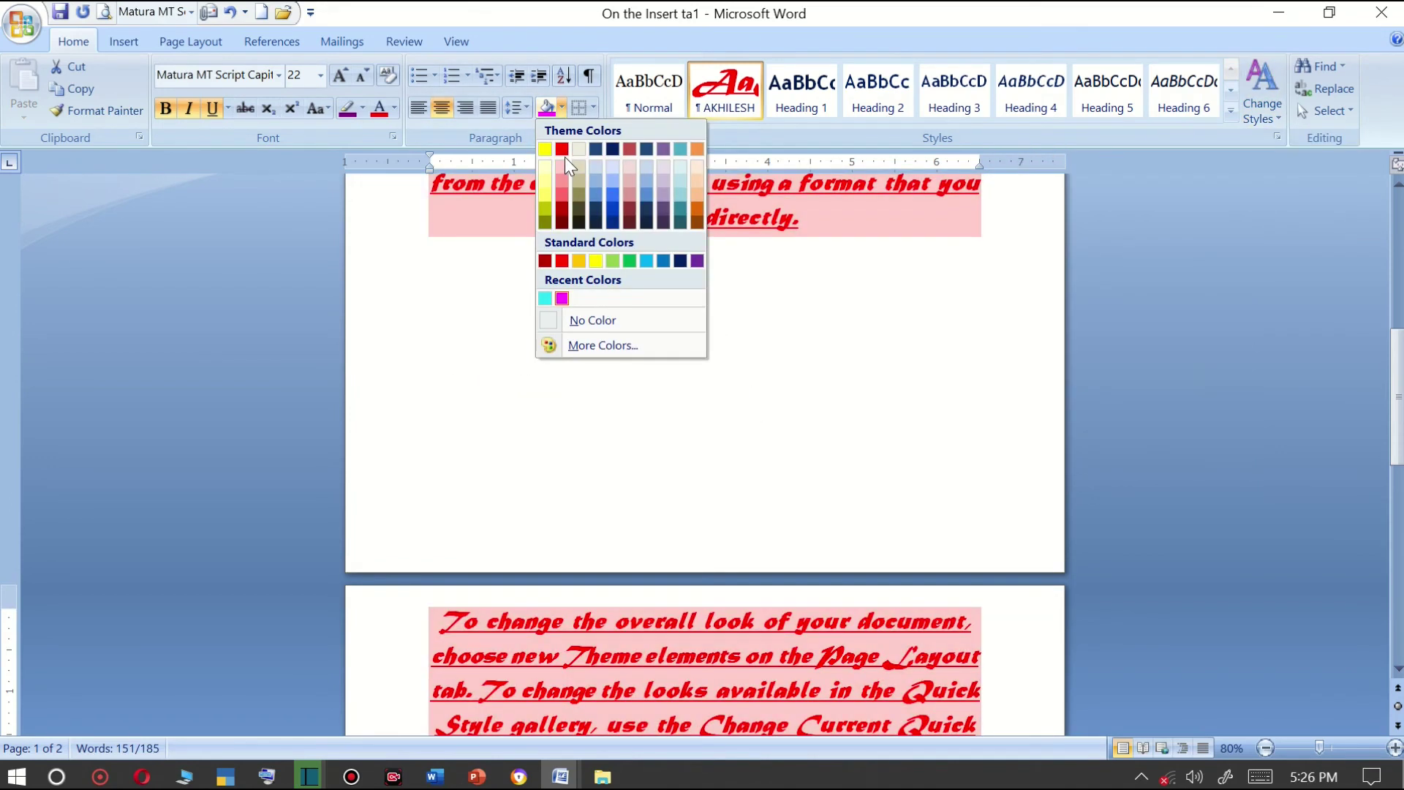
click(562, 169)
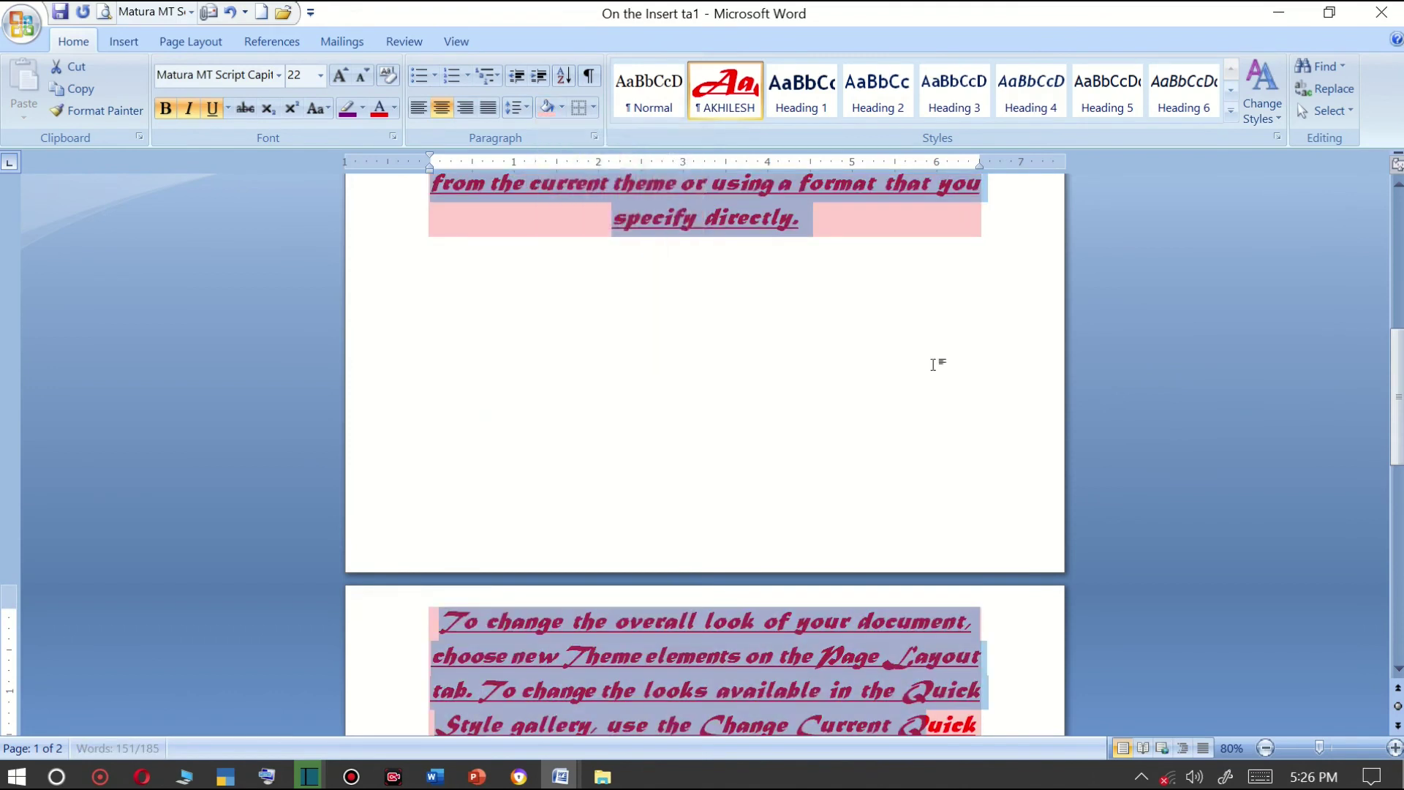
Bring up the list of theme colour schemes under Change Styles > Colors.
scroll(984, 291, up, 1)
scroll(983, 291, up, 2)
scroll(982, 270, up, 1)
ctrl+scroll(954, 300, up, 4)
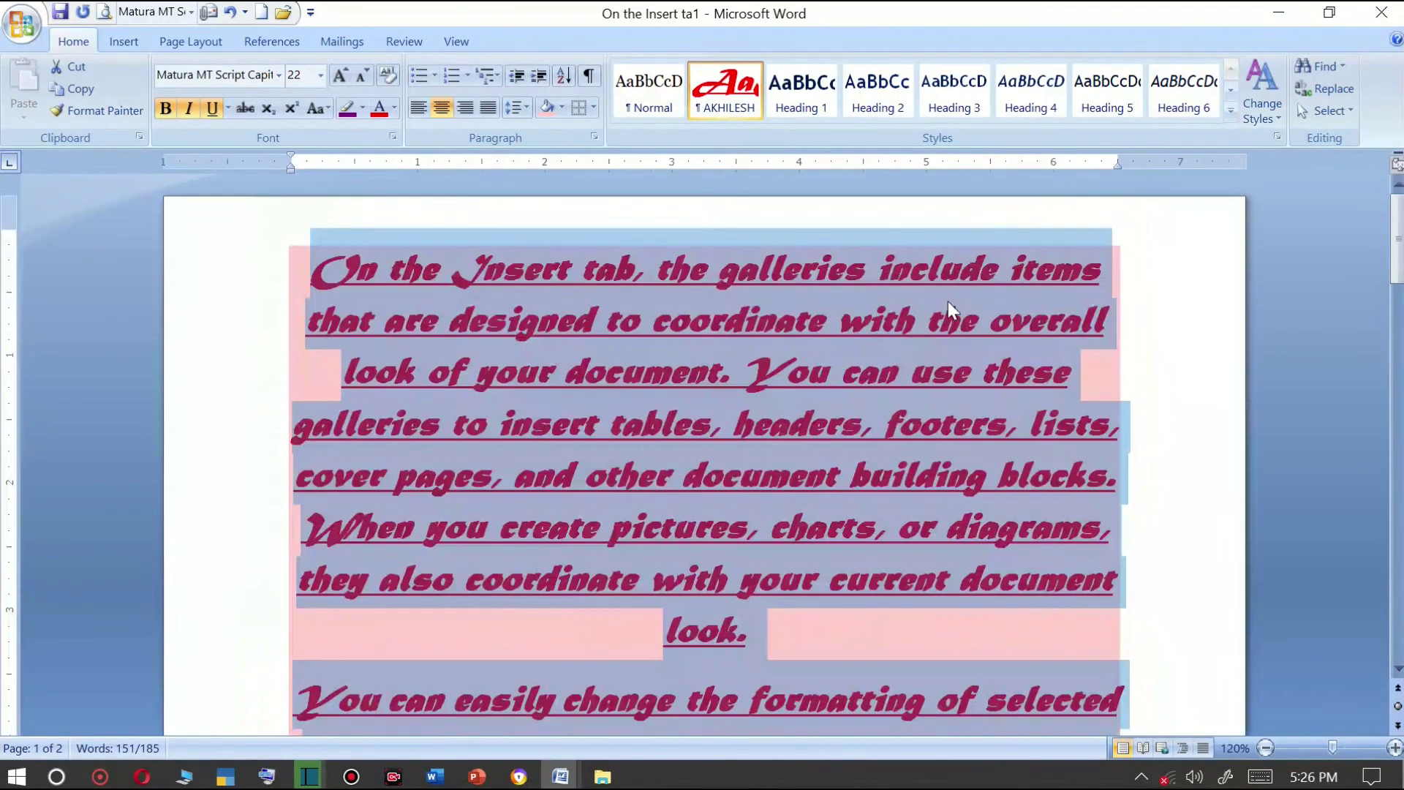
click(1258, 117)
mouse_move(1292, 165)
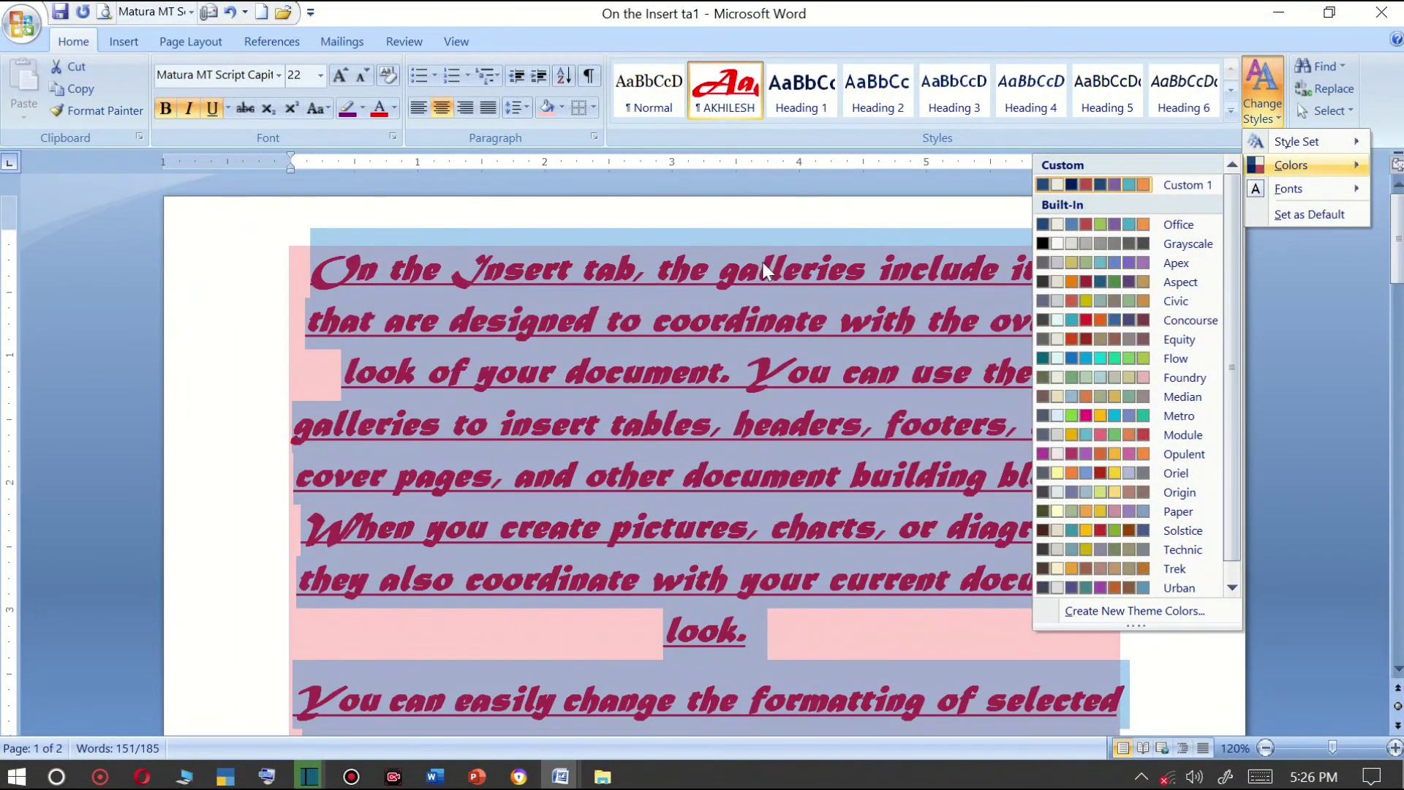
Change the text shading to light blue and bring up the Create New Theme Colors dialog.
click(762, 271)
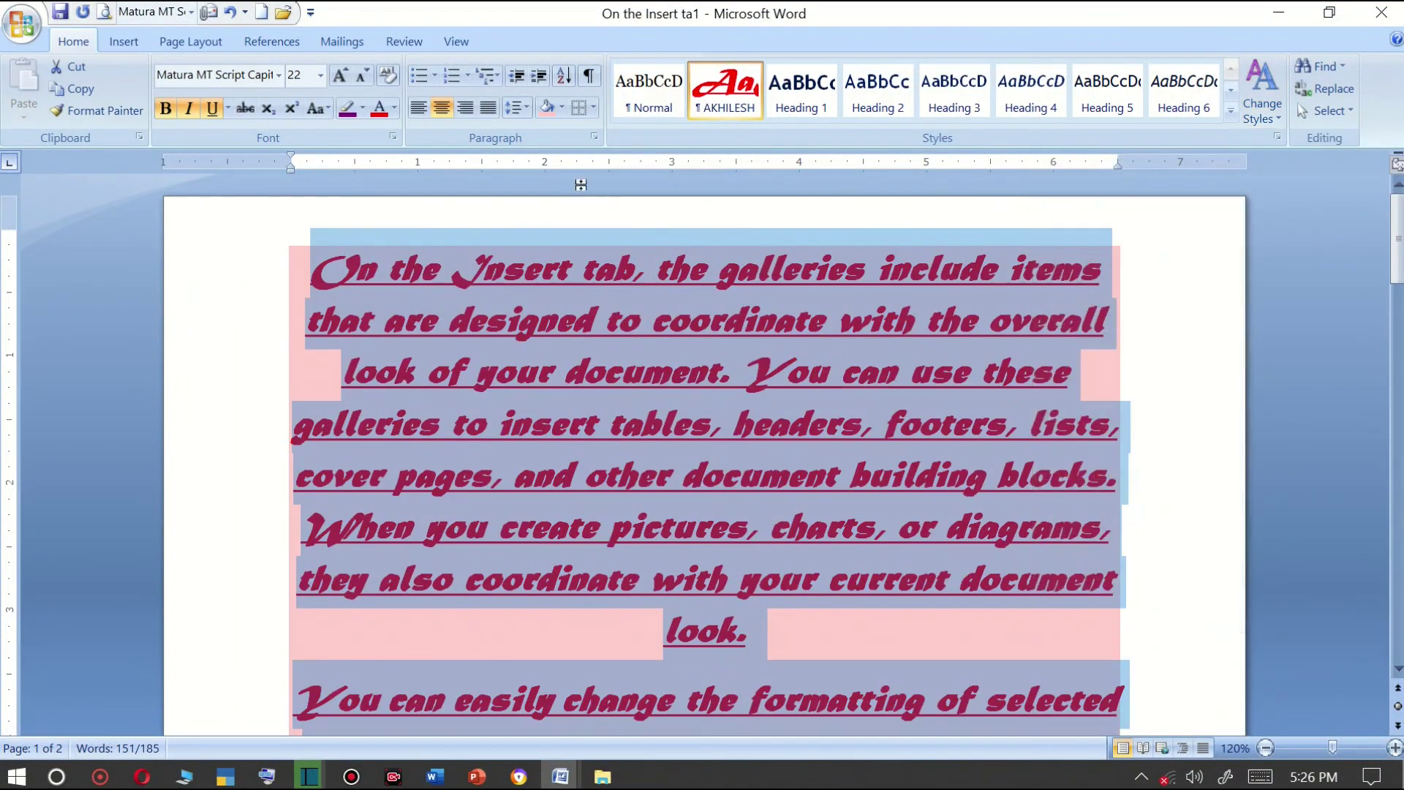
click(560, 107)
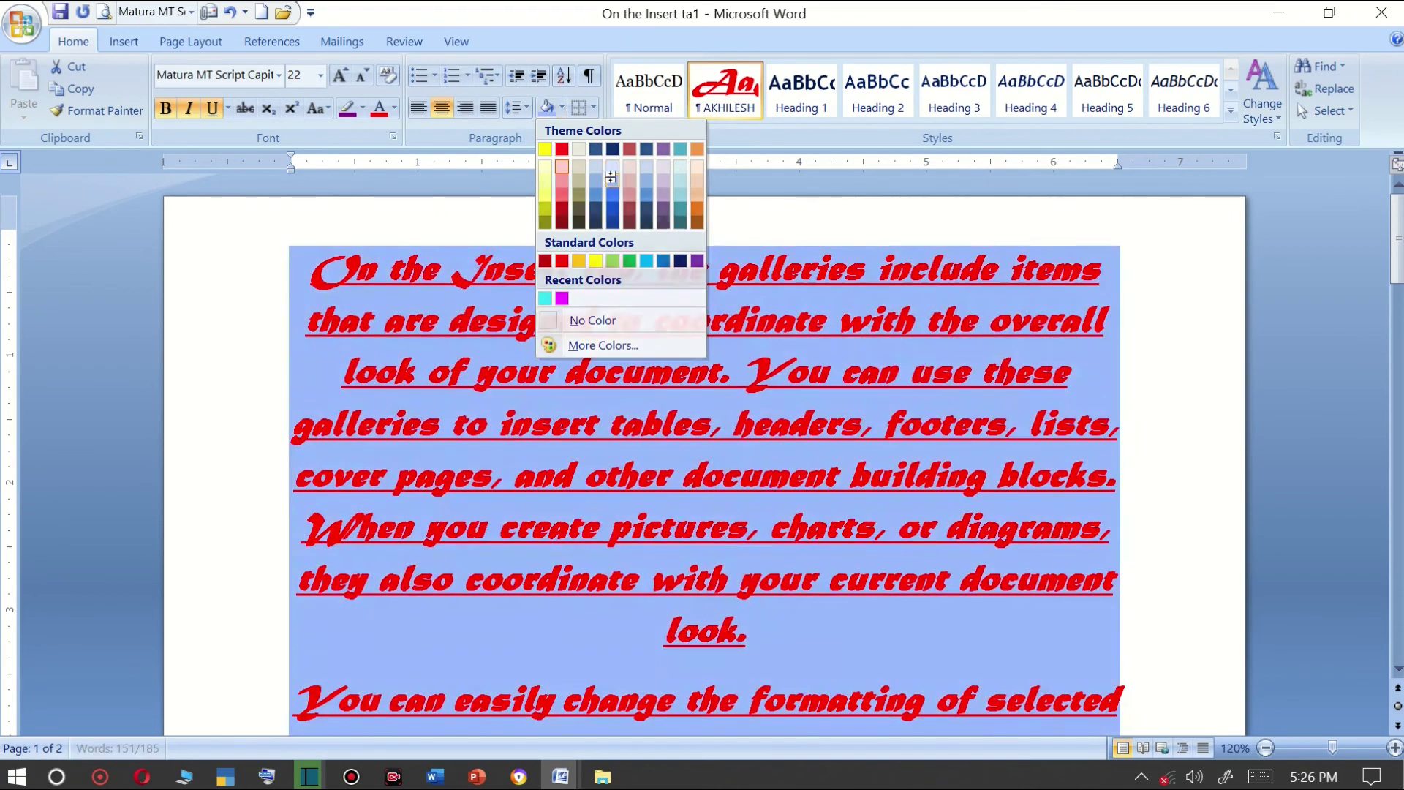
click(592, 320)
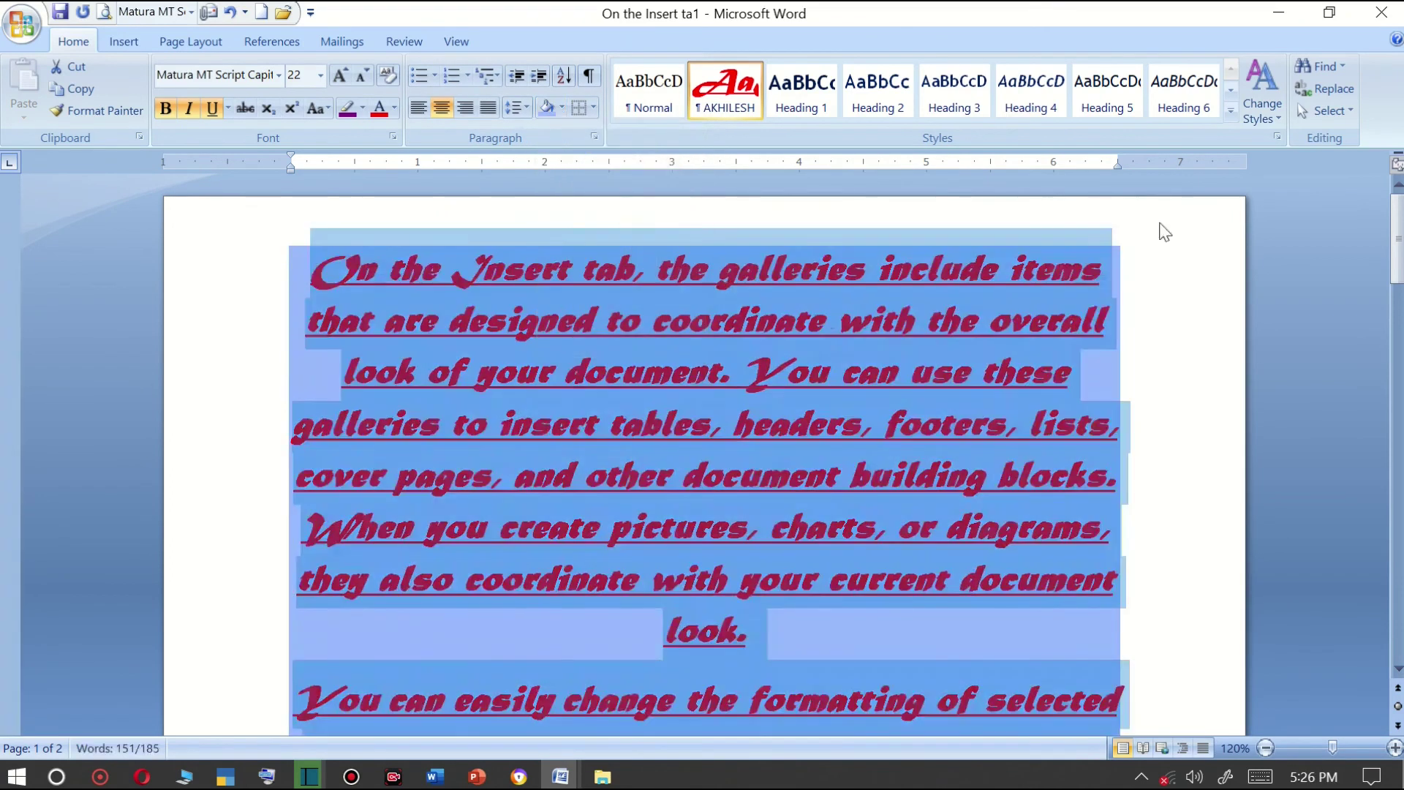
click(1253, 120)
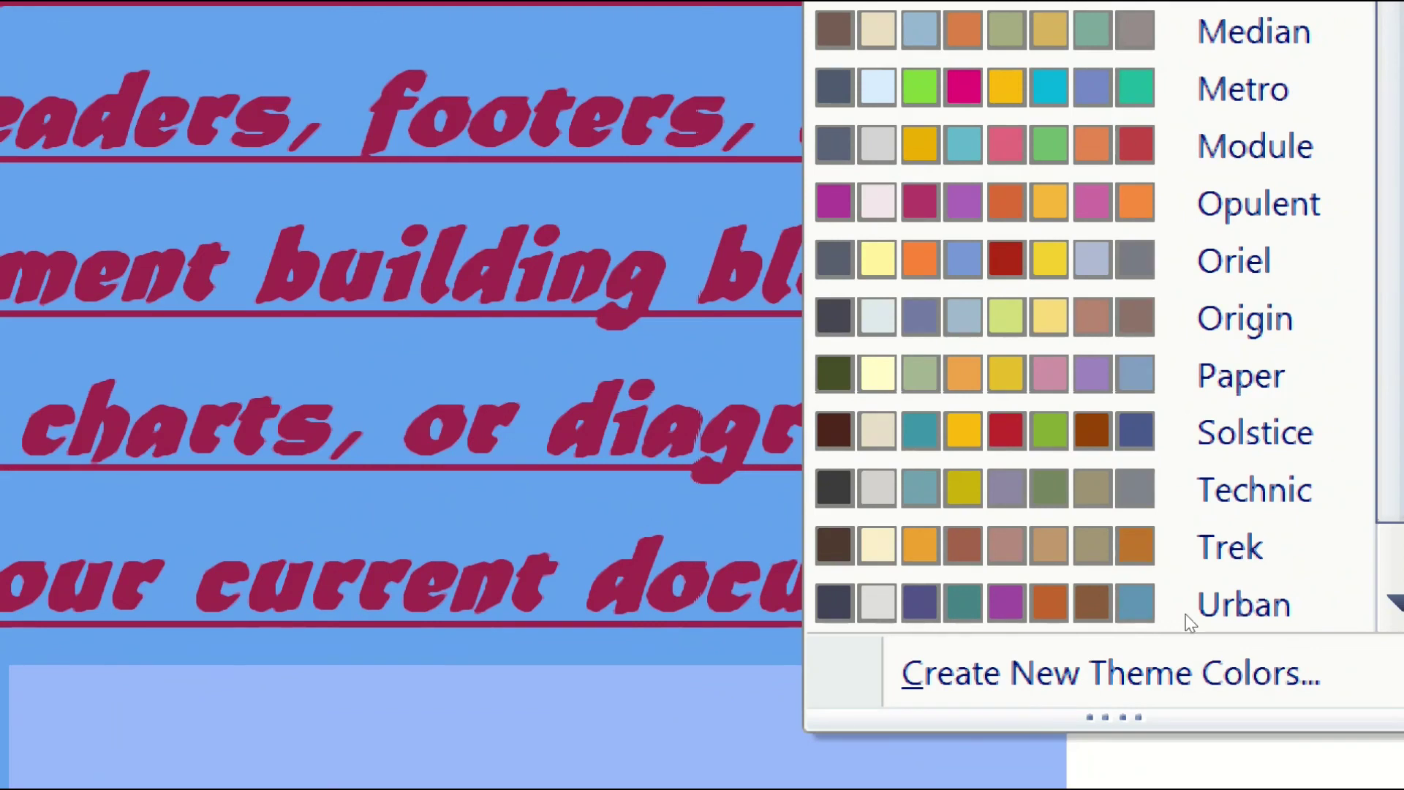
key(Return)
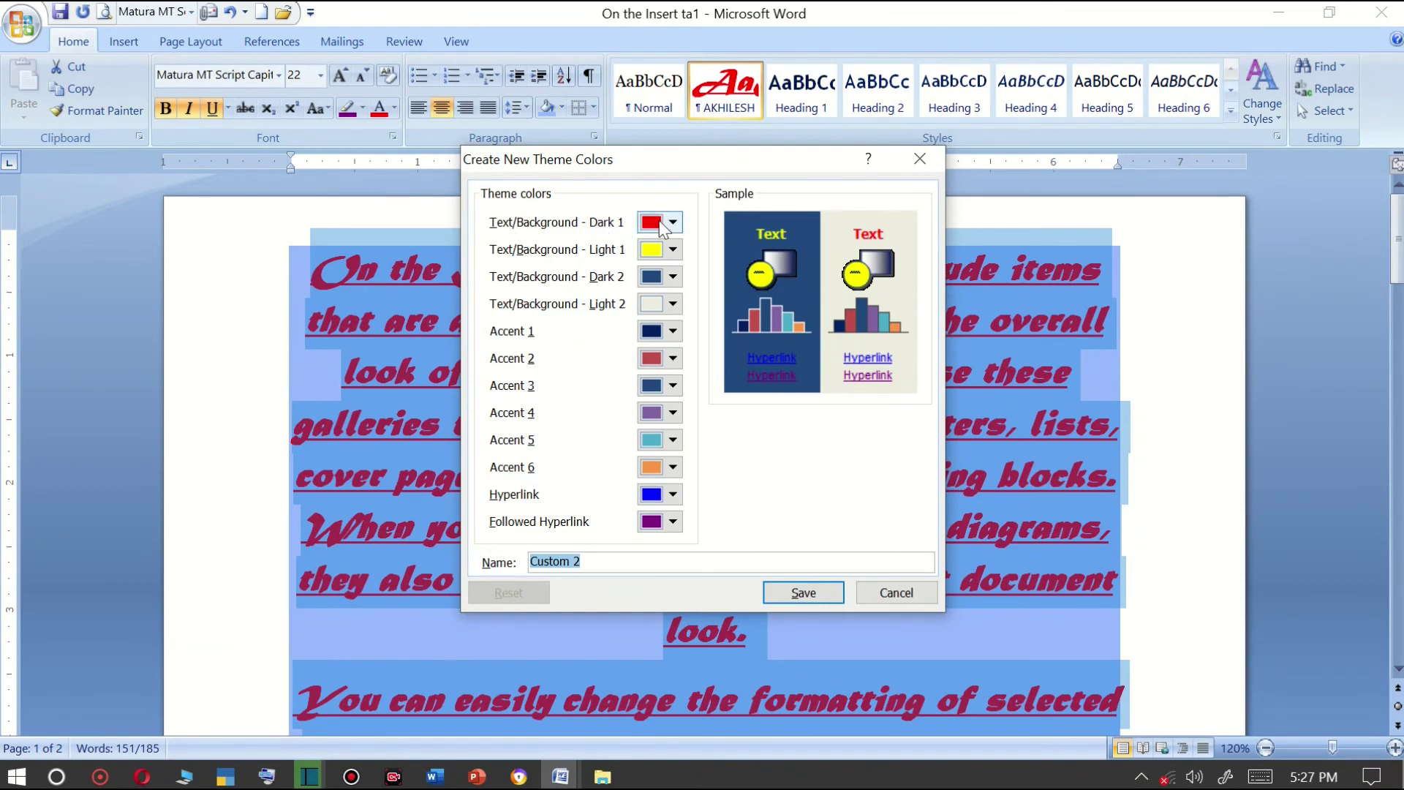
Set theme colours Dark 1 to light red, Light 1 to green and Light 2 to red.
click(667, 223)
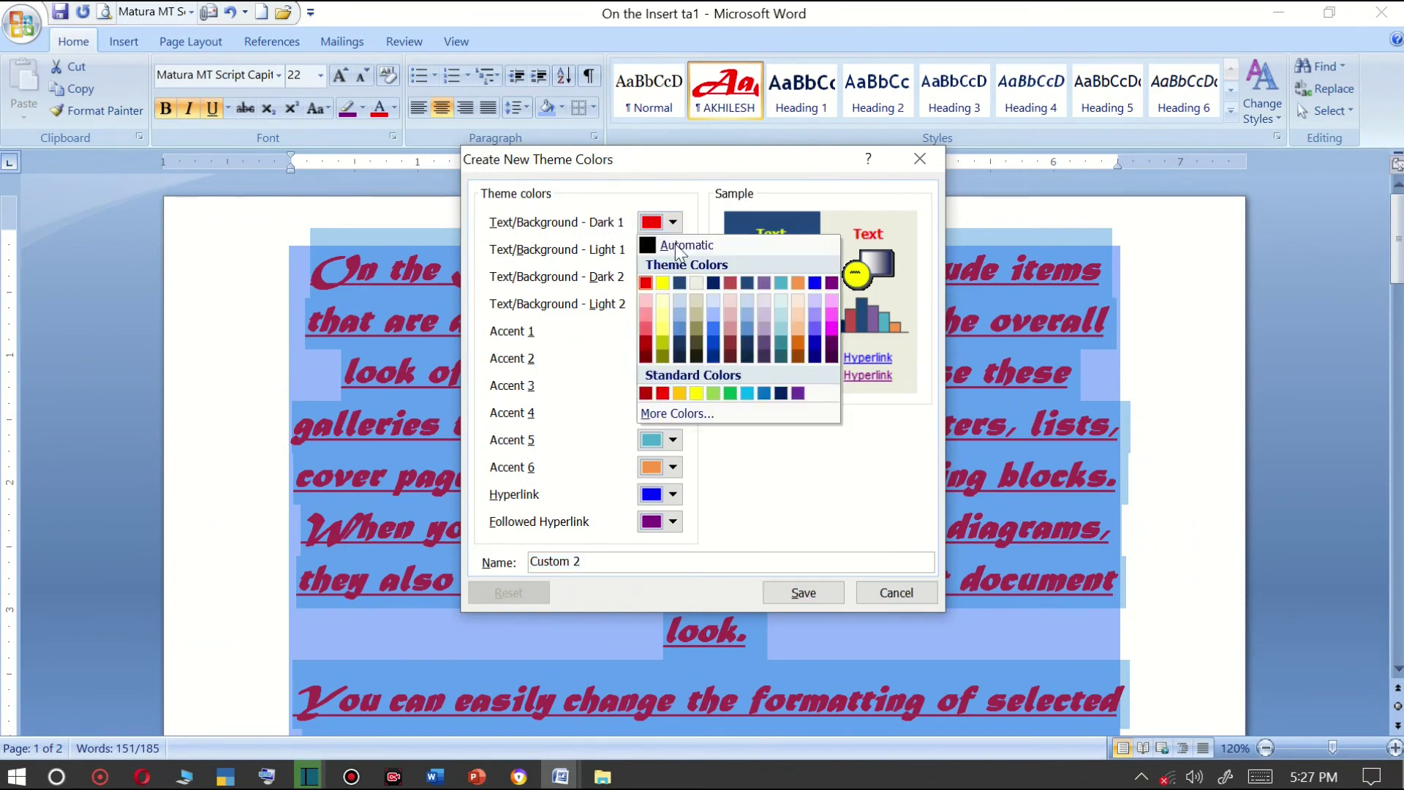
click(646, 327)
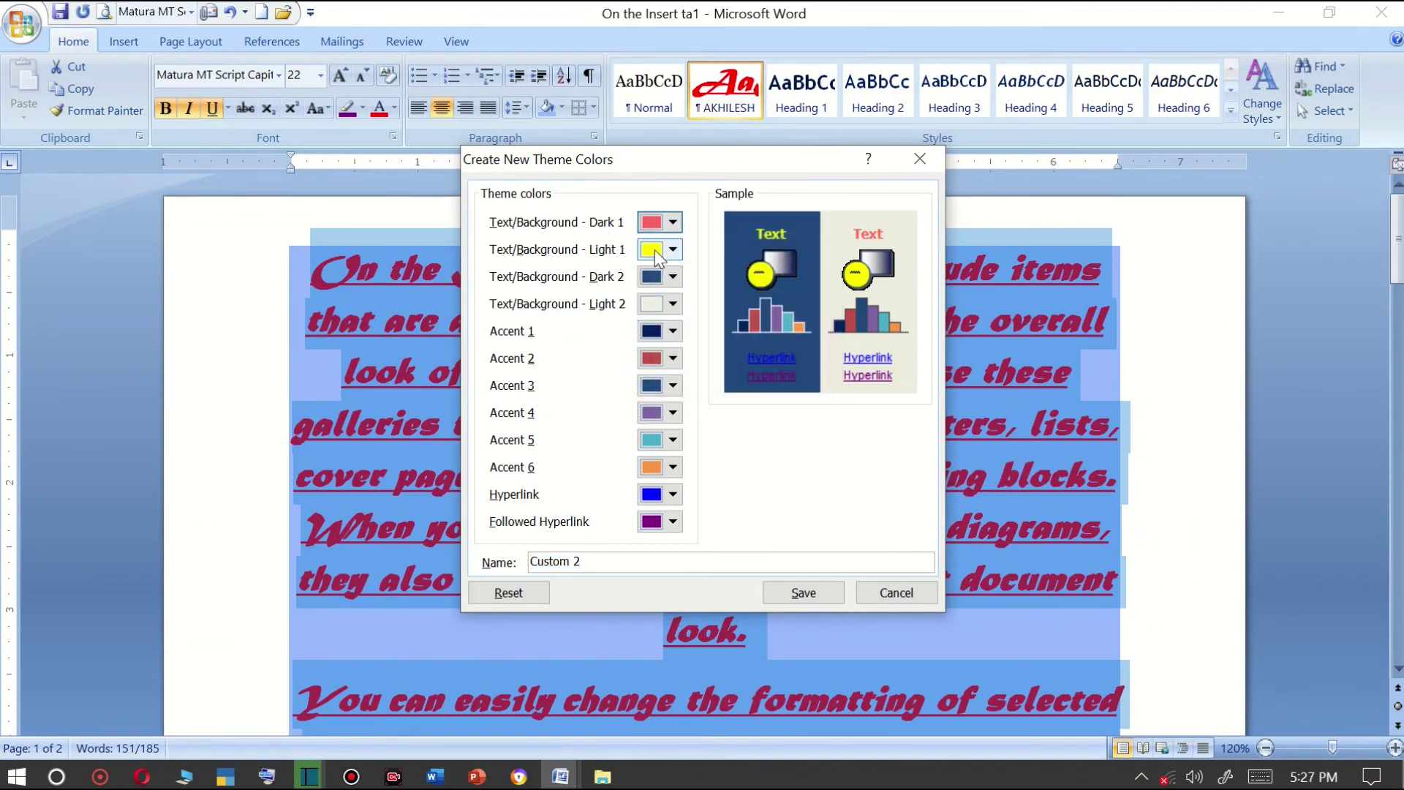
click(655, 252)
click(728, 420)
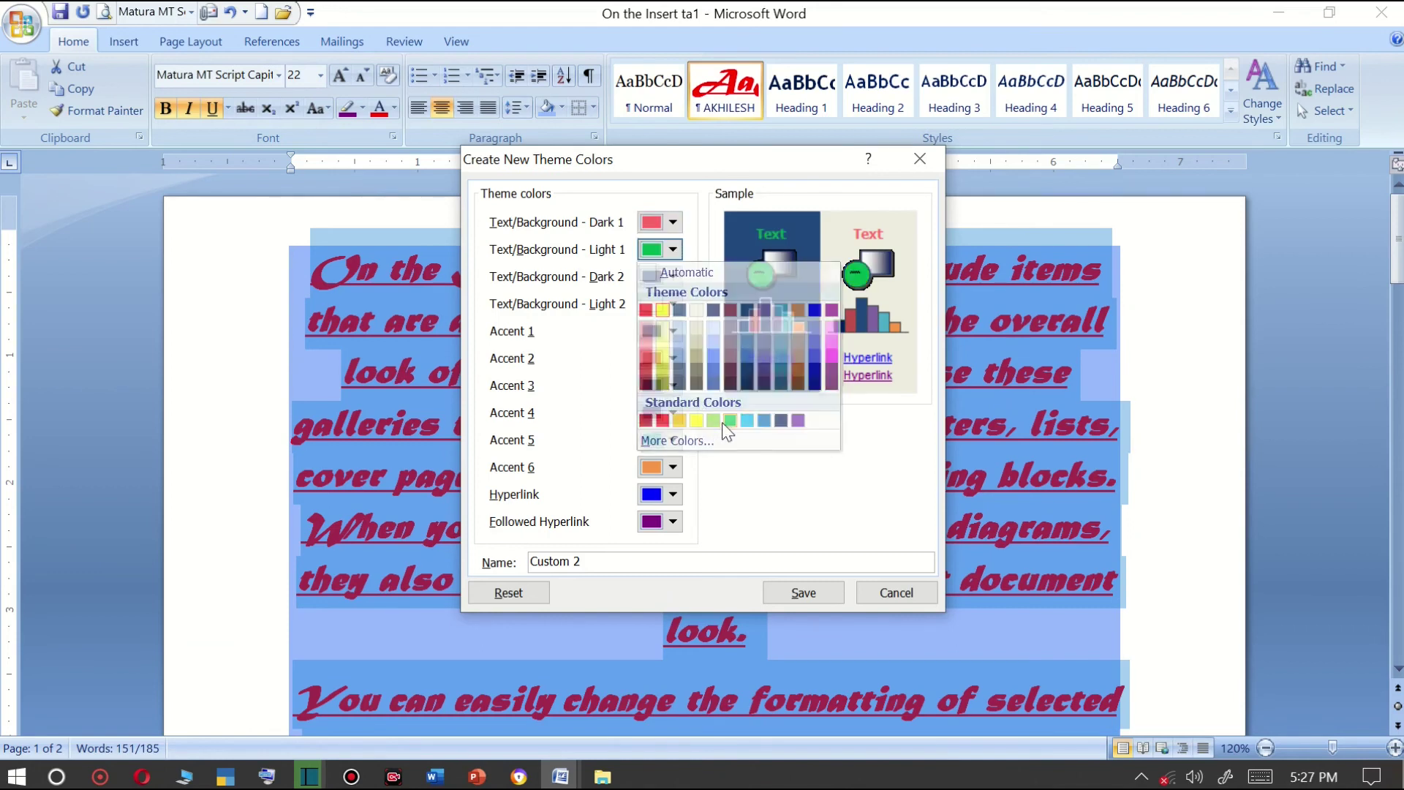
click(669, 304)
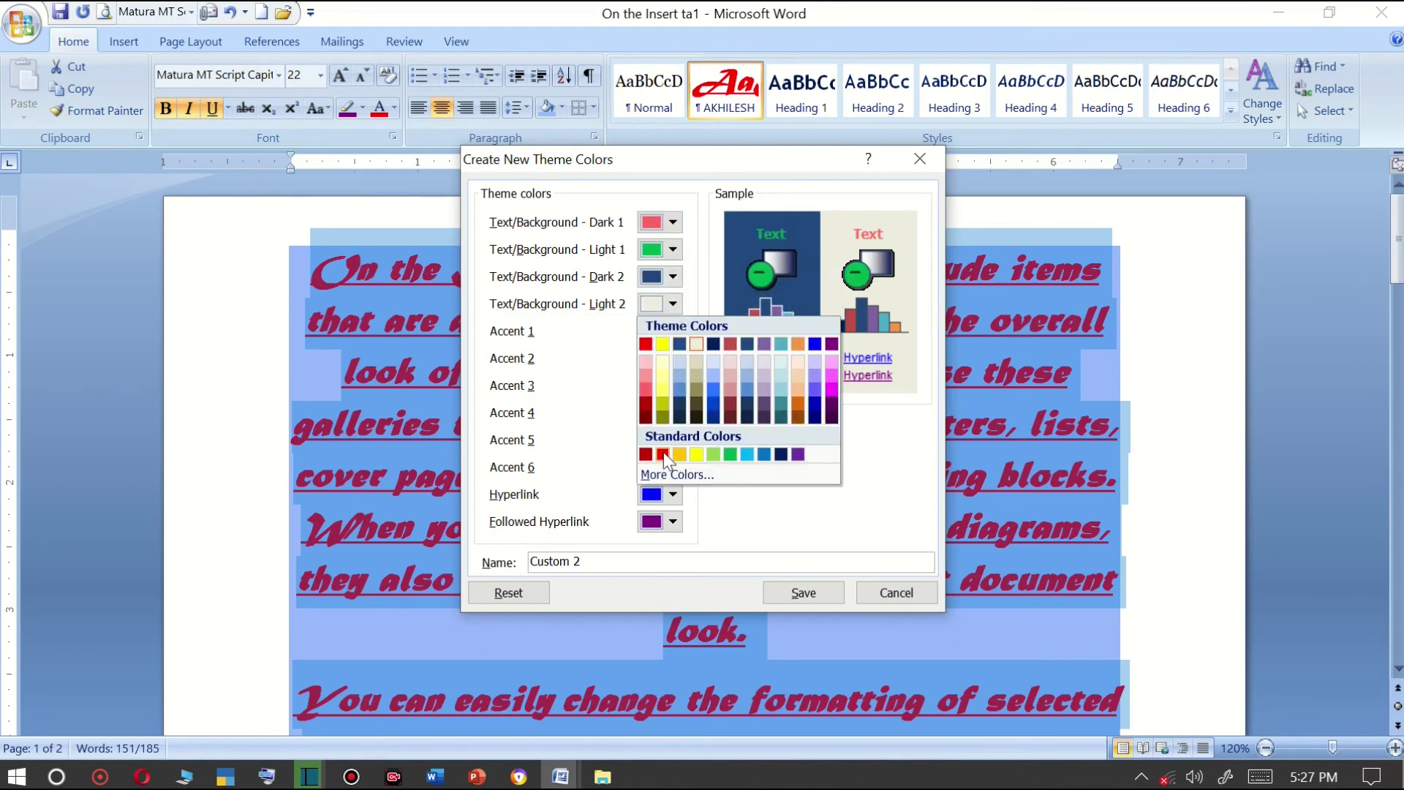
click(662, 454)
Keep Accent 1 dark navy and save the scheme as Custom 2.
click(679, 331)
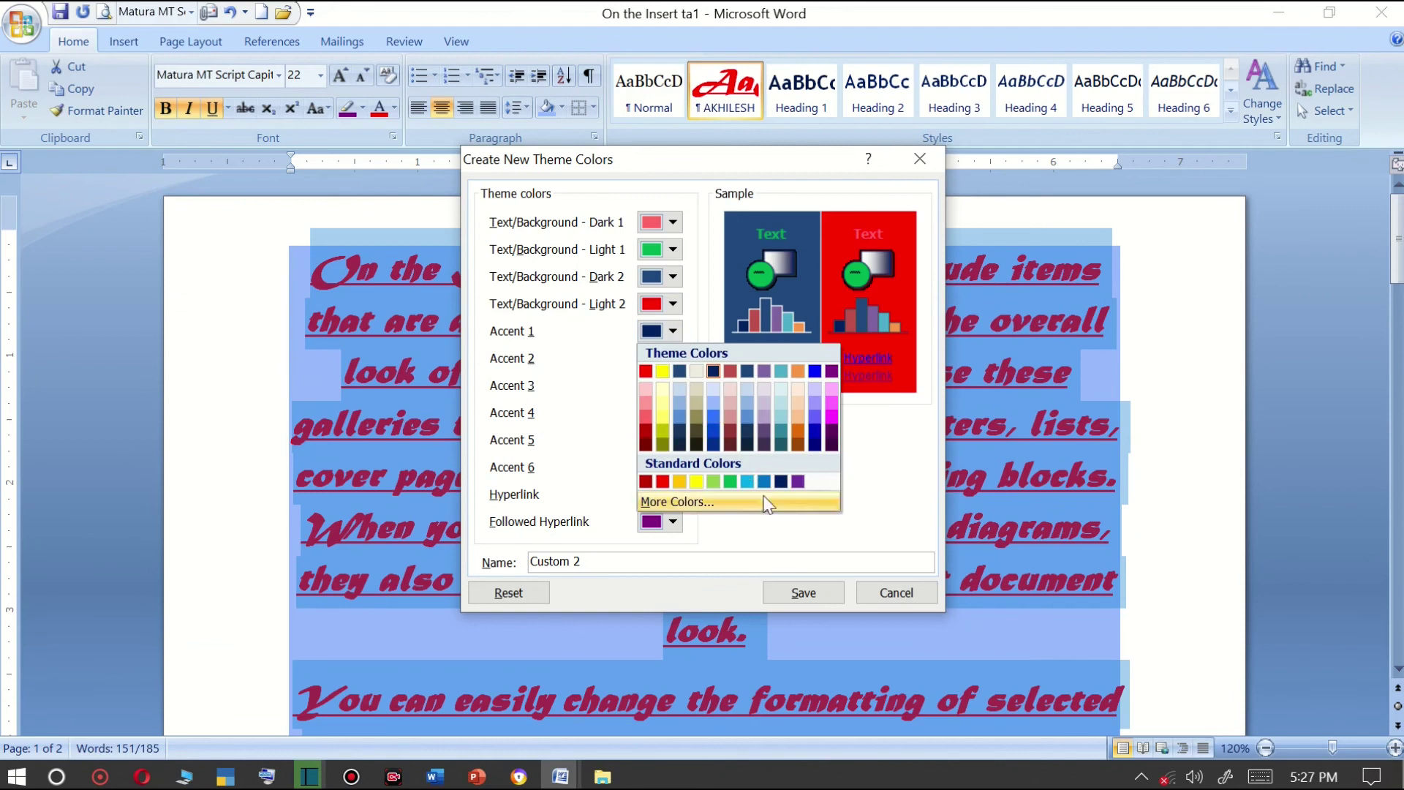
click(781, 481)
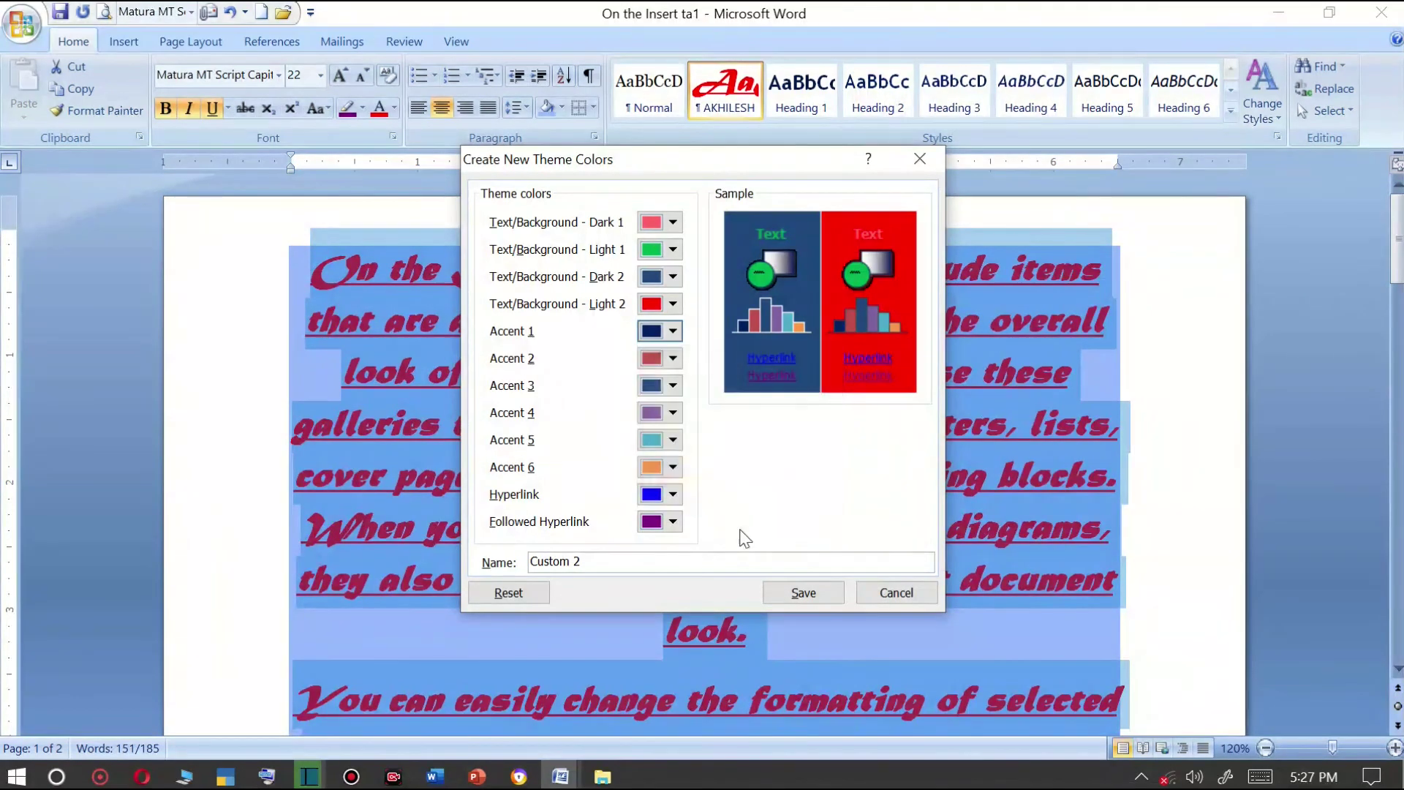
click(808, 595)
click(1261, 117)
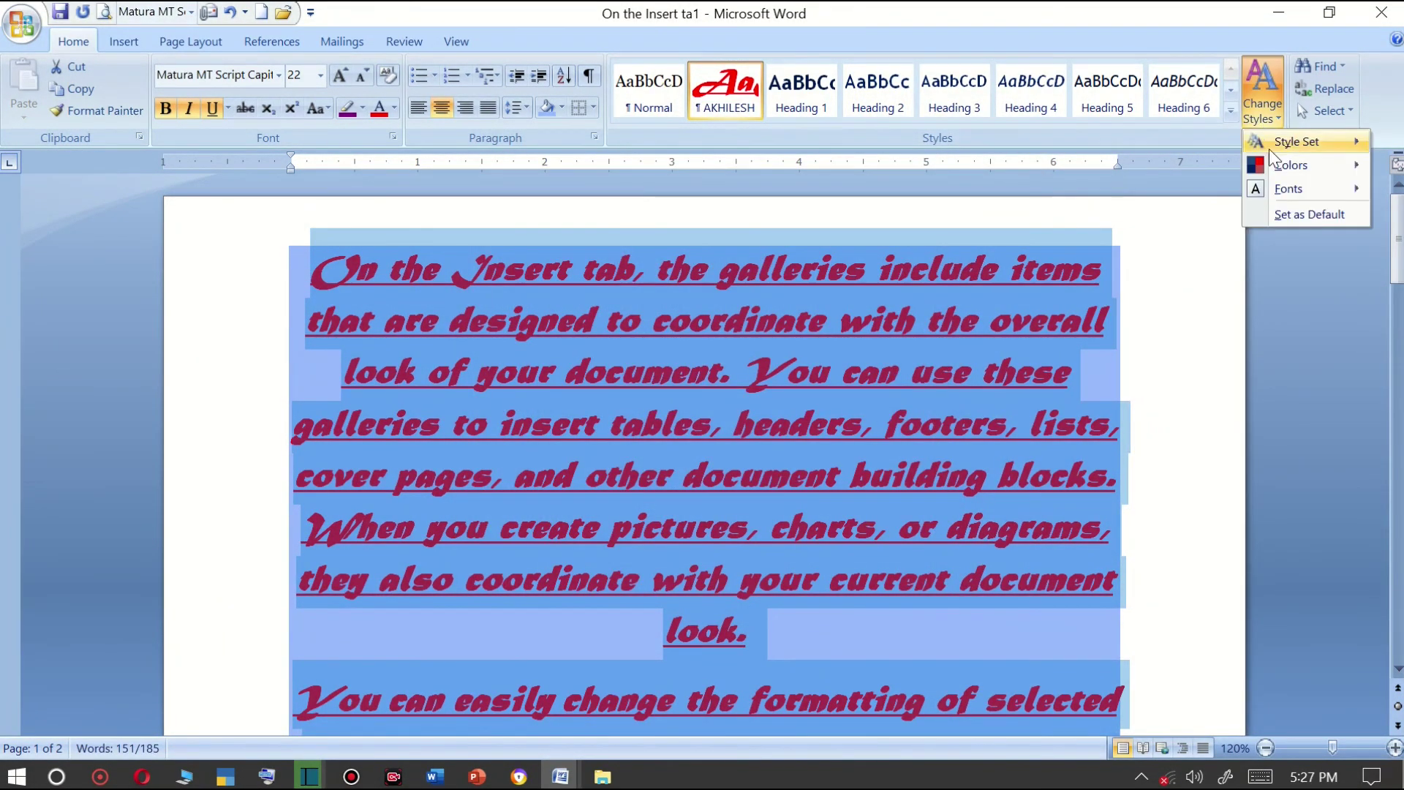
mouse_move(1292, 164)
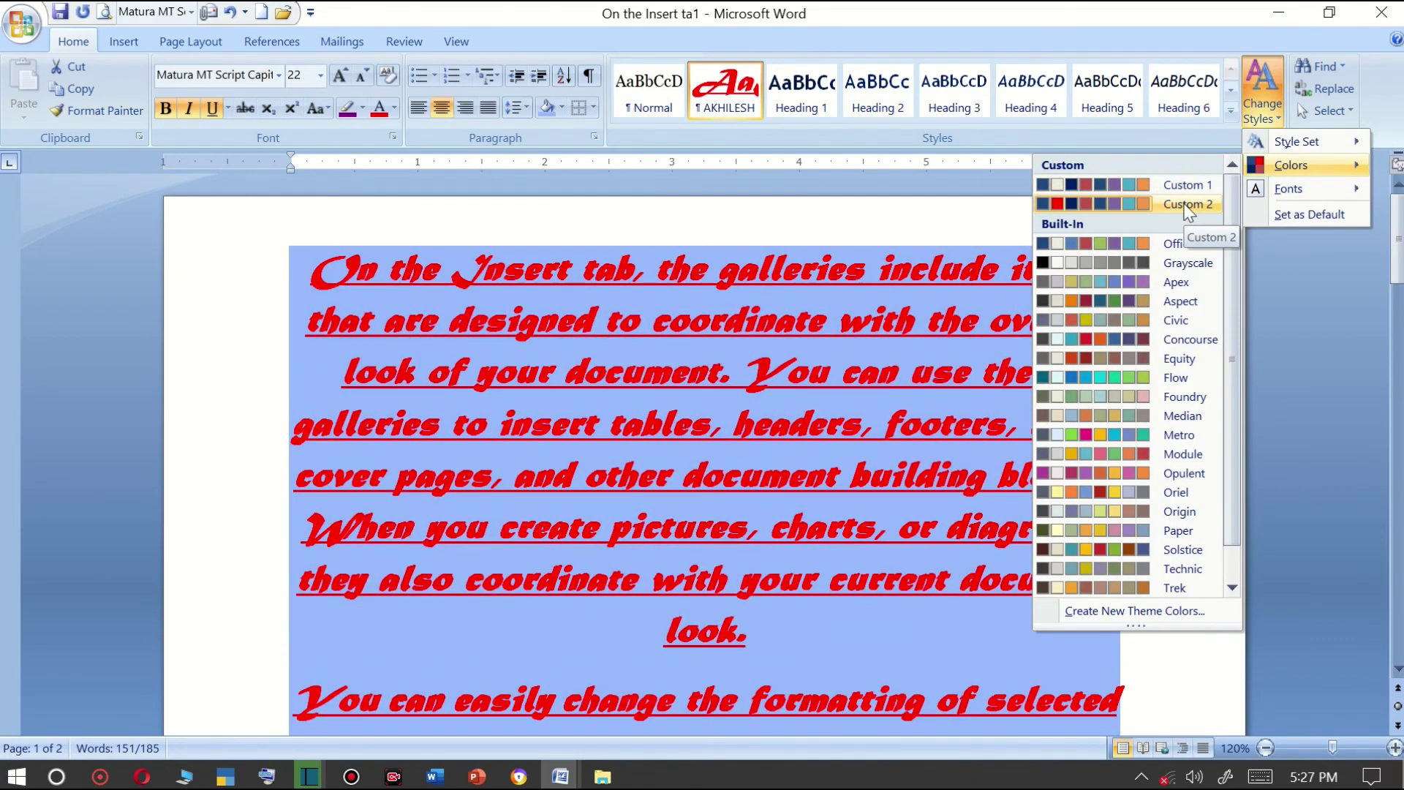
Apply the Custom 2 theme colours and select most of the first paragraph.
click(1188, 205)
click(871, 321)
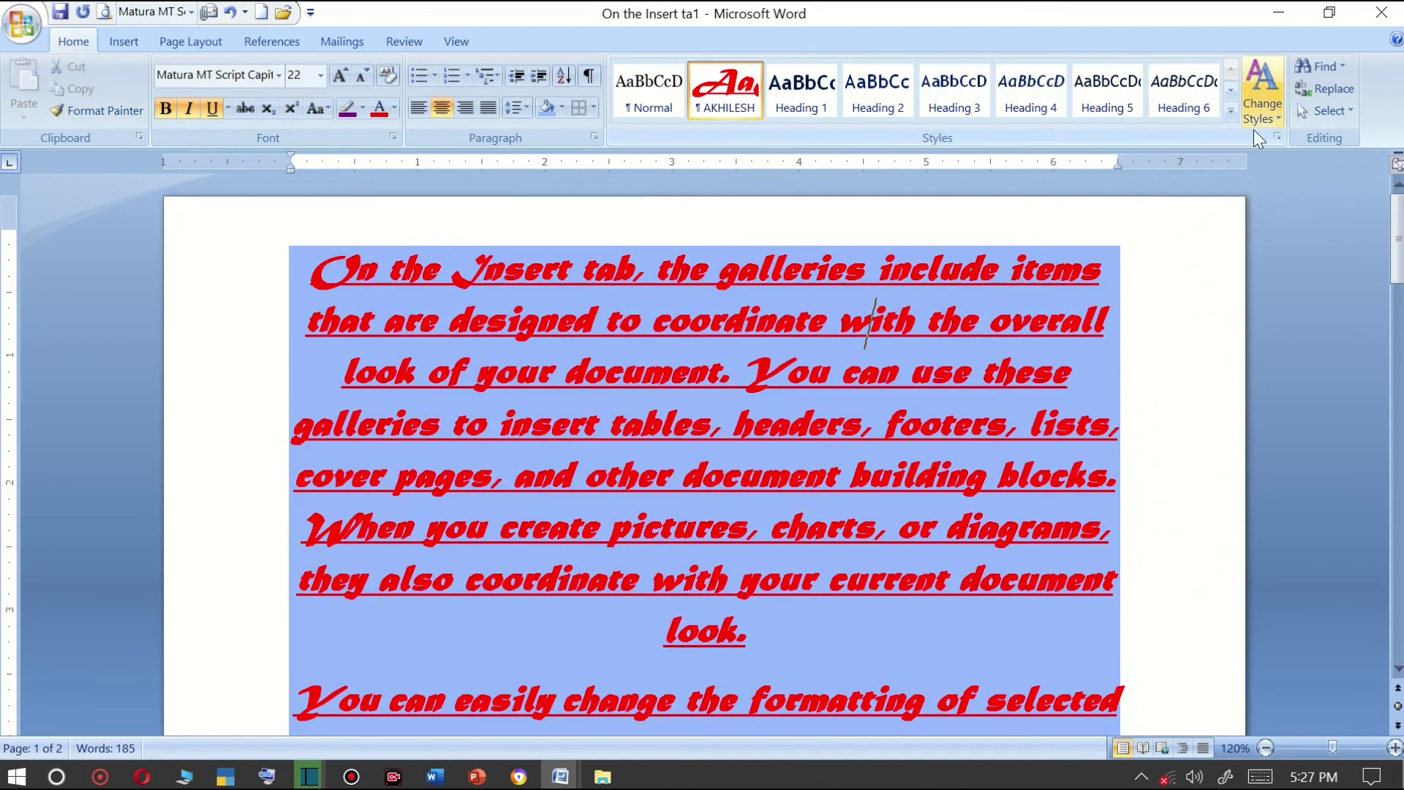
mouse_move(748, 635)
mouse_down()
mouse_move(376, 336)
mouse_move(313, 267)
mouse_up()
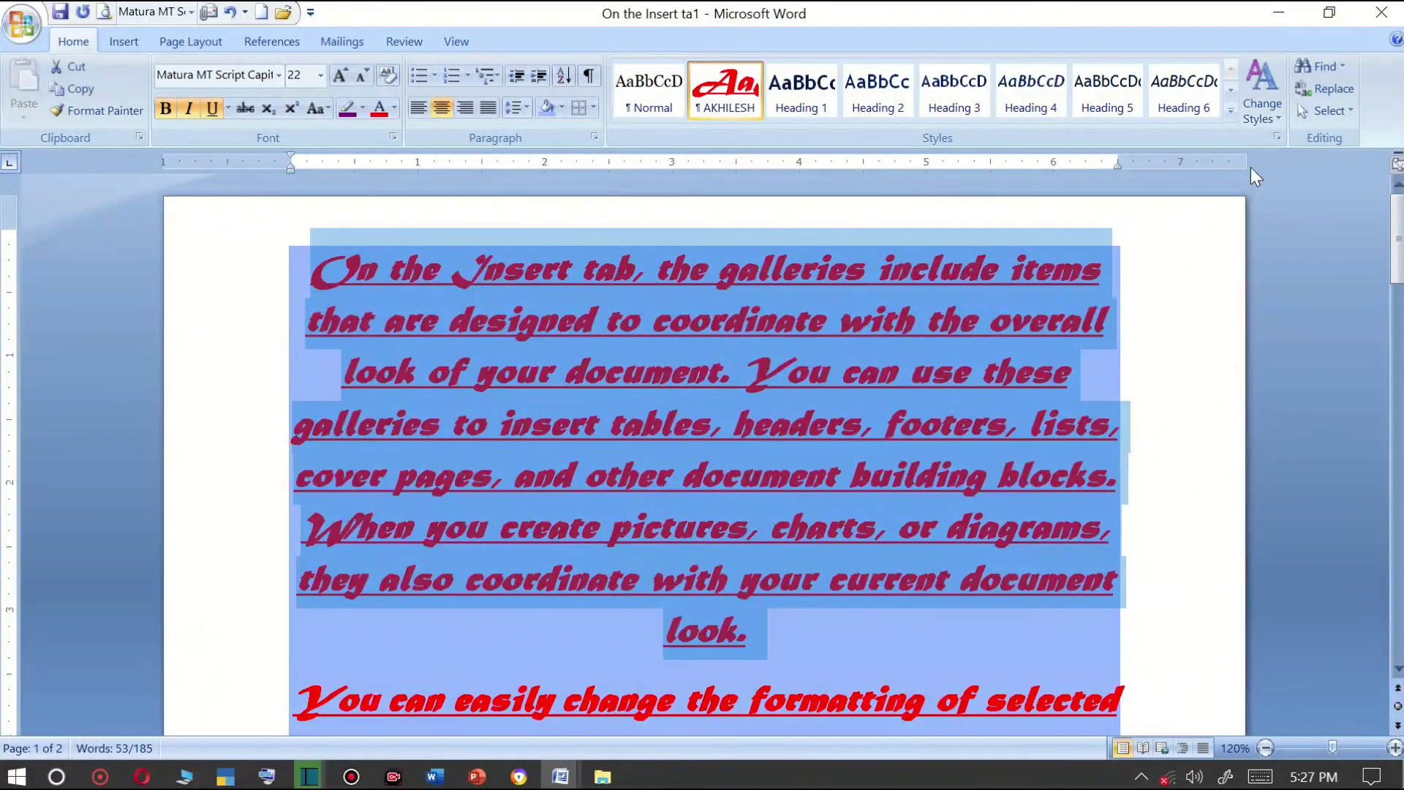
Switch to a new theme font set (Gill Sans MT body), then delete all the text.
click(1276, 121)
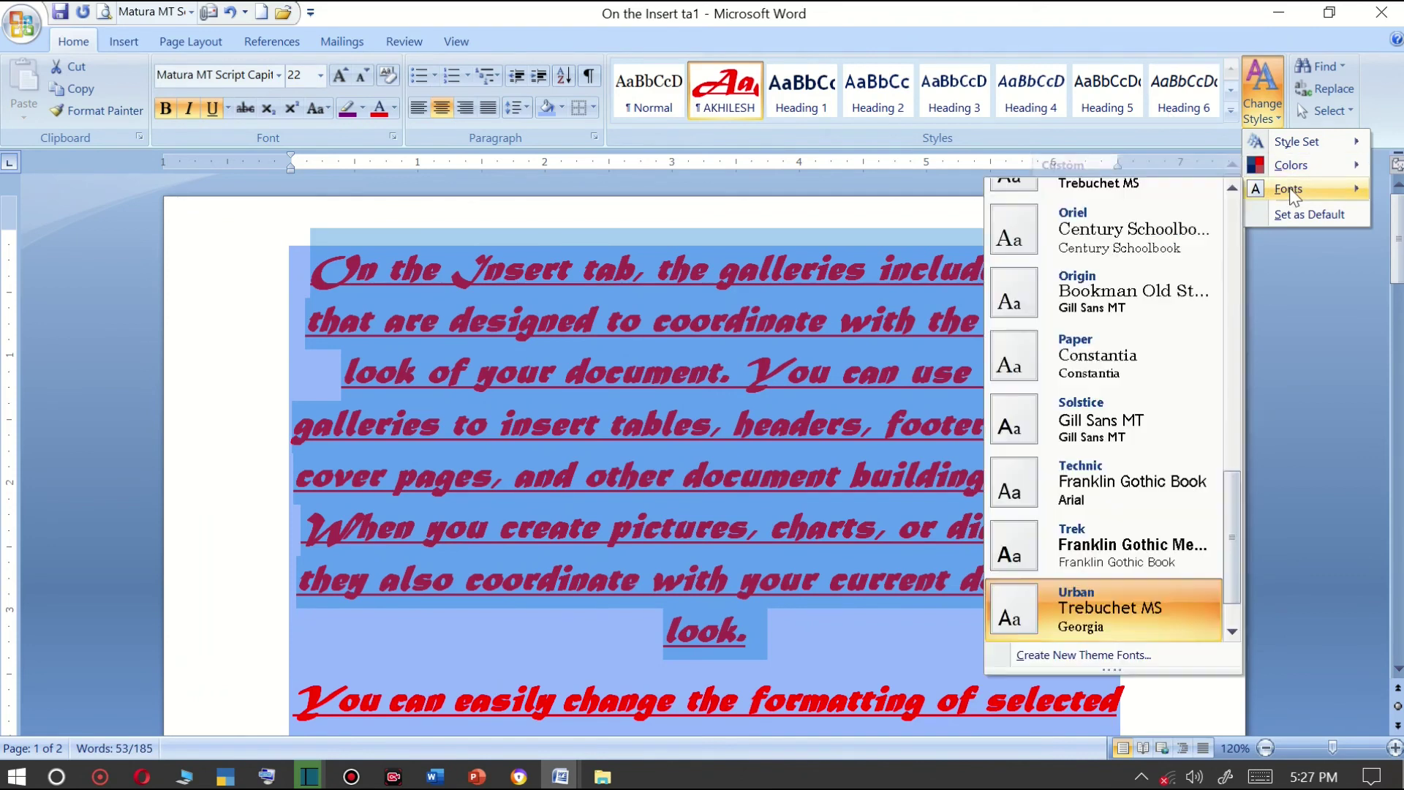
mouse_move(1288, 188)
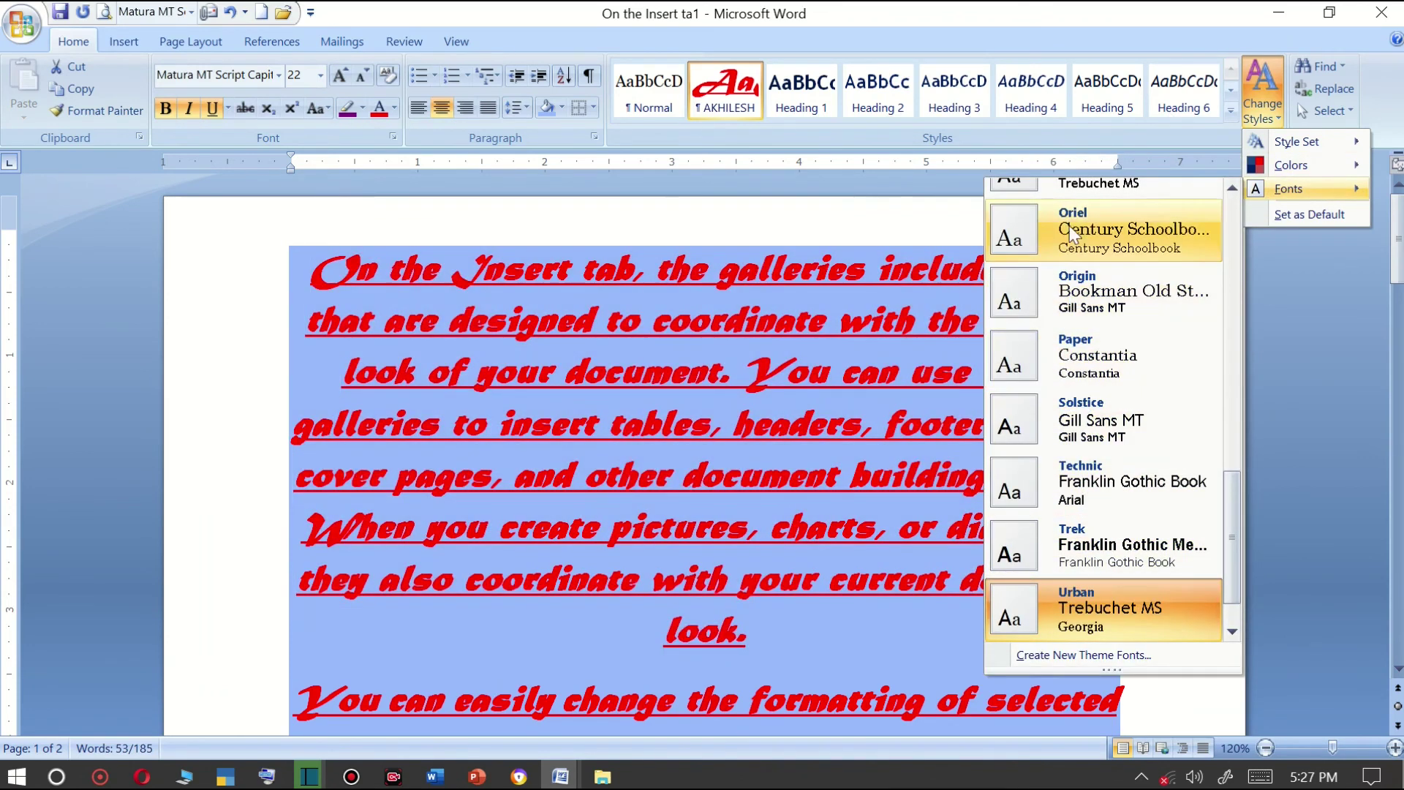
scroll(1077, 543, down, 1)
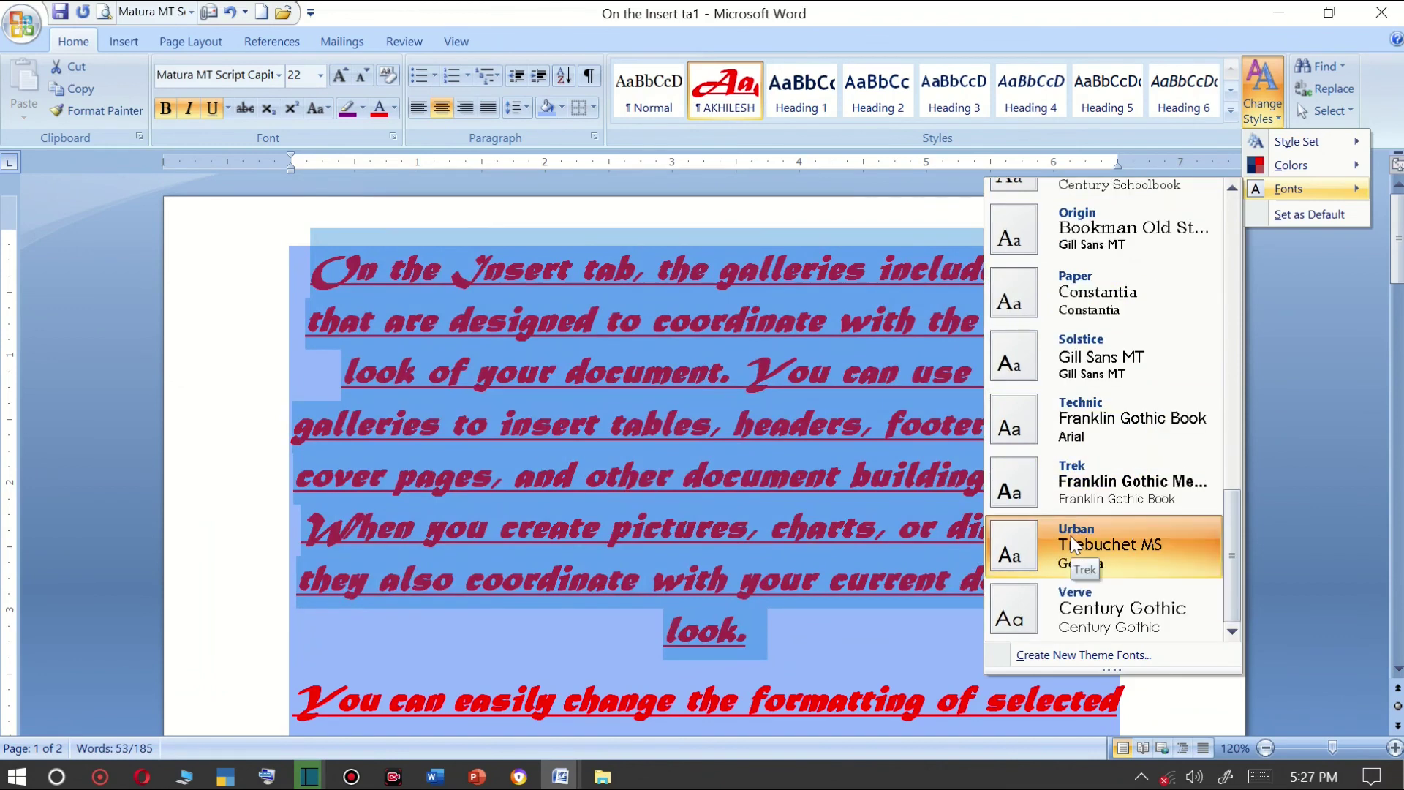
click(1087, 228)
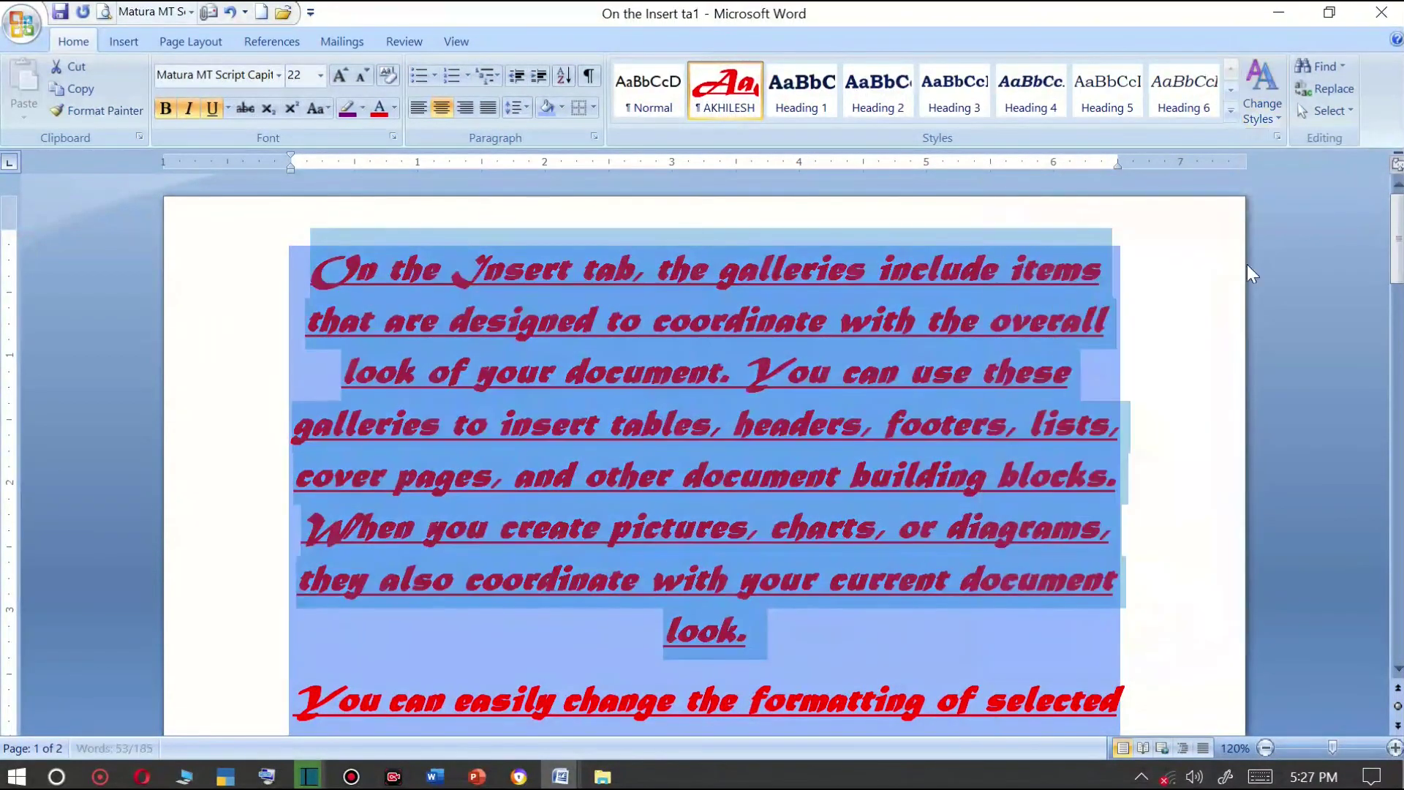
key(ctrl+a)
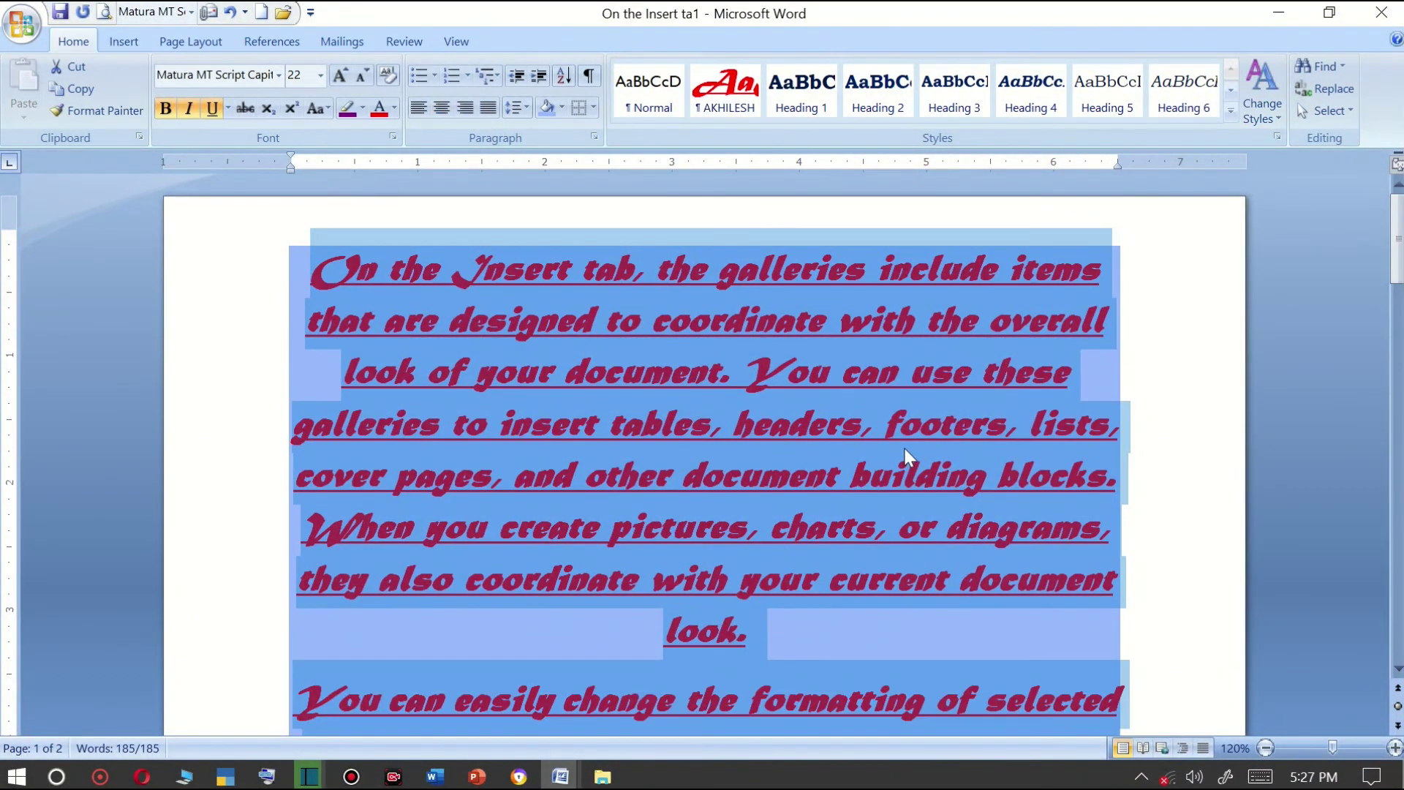
key(Delete)
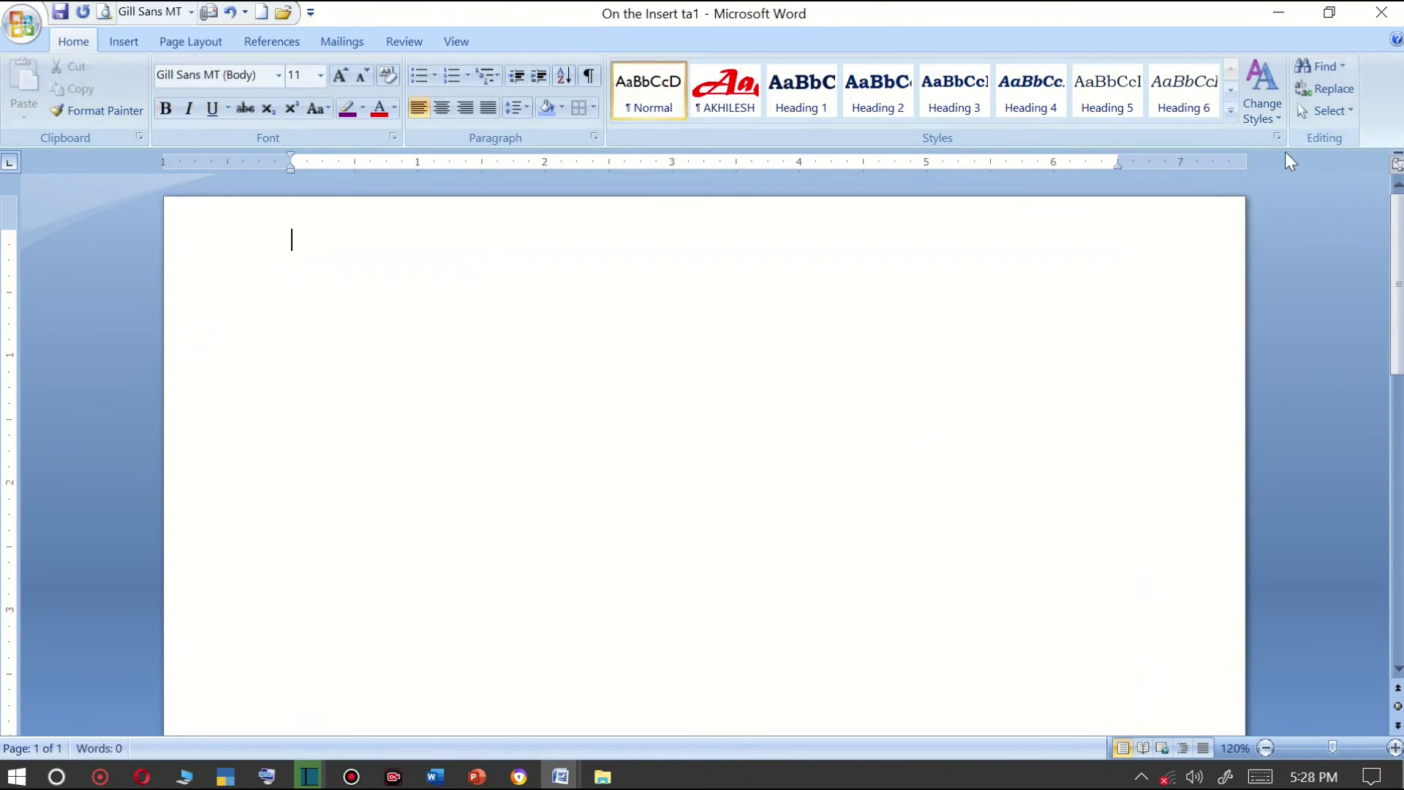
Fill the page with three paragraphs of sample text using =RAND() and show the Find choices.
text(=RA)
text(ND())
key(Return)
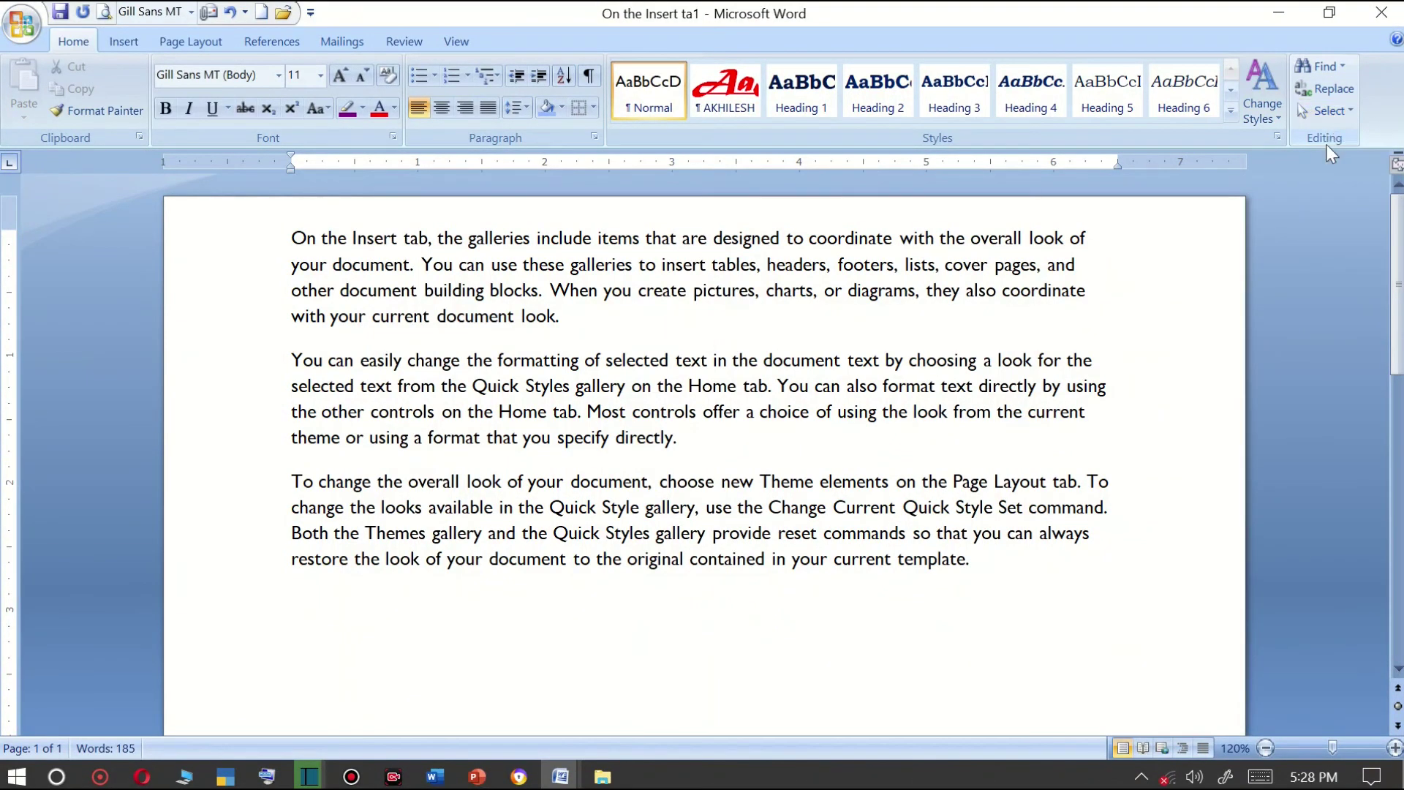
click(1342, 65)
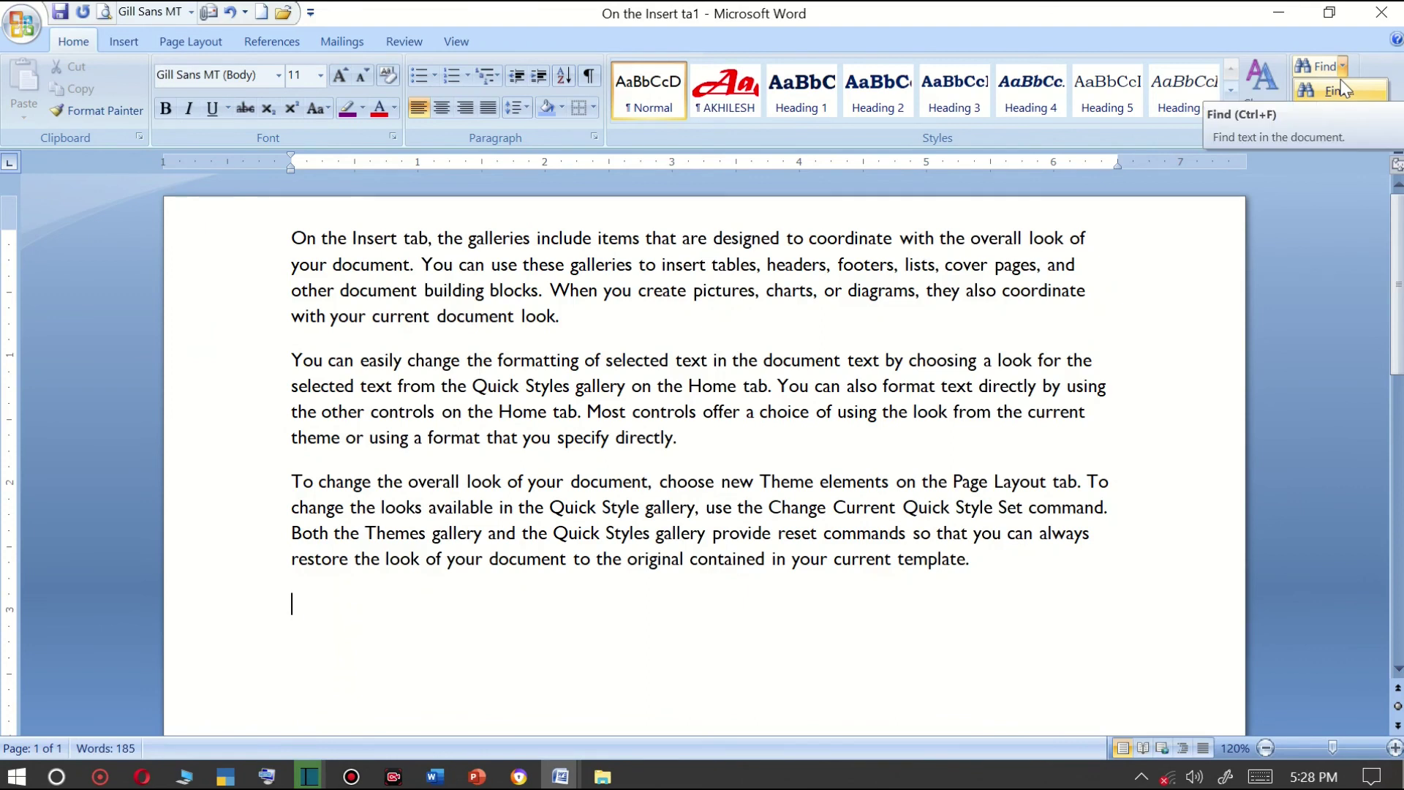
In Find and Replace, replace the old search term 'ram' with 'the'.
click(1342, 89)
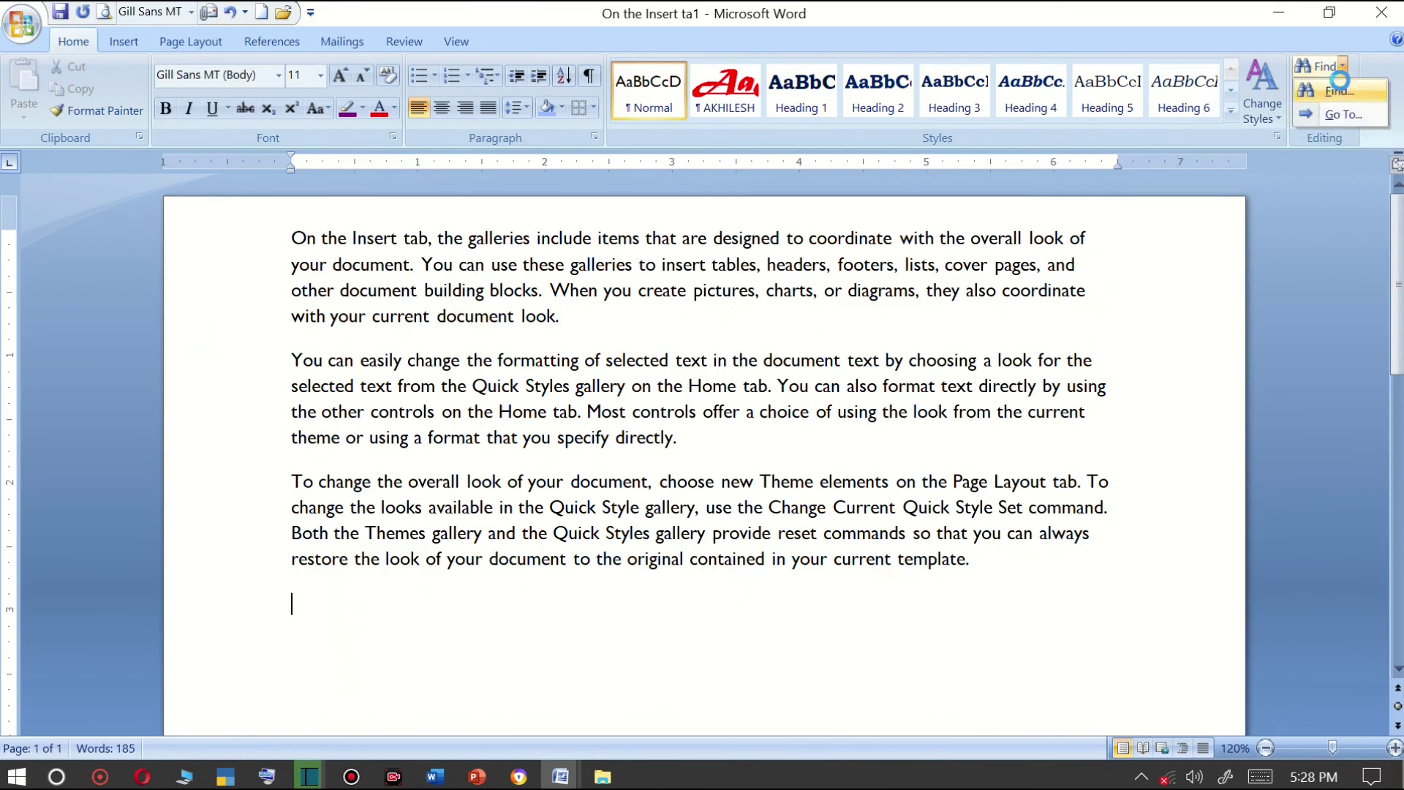
drag(904, 260, 726, 207)
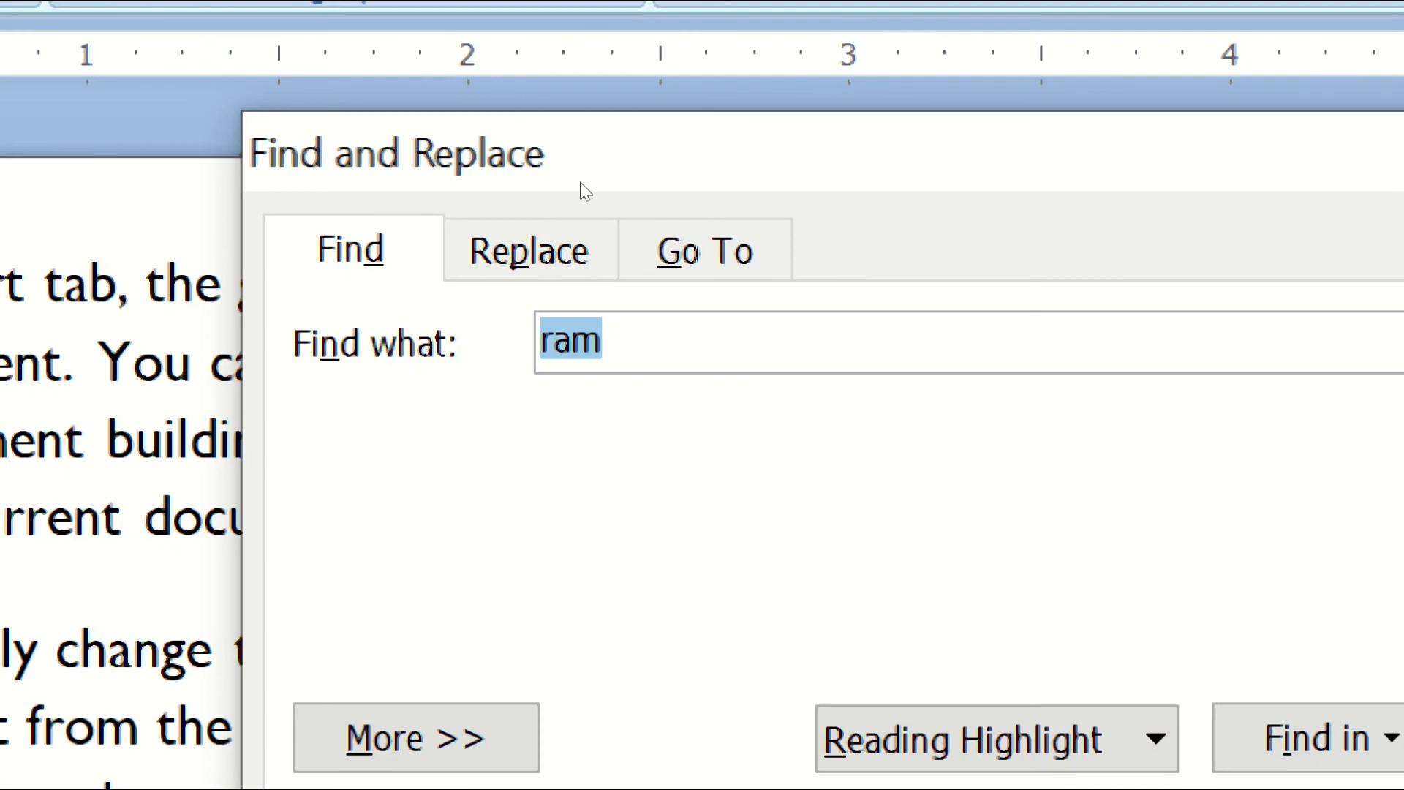
key(BackSpace)
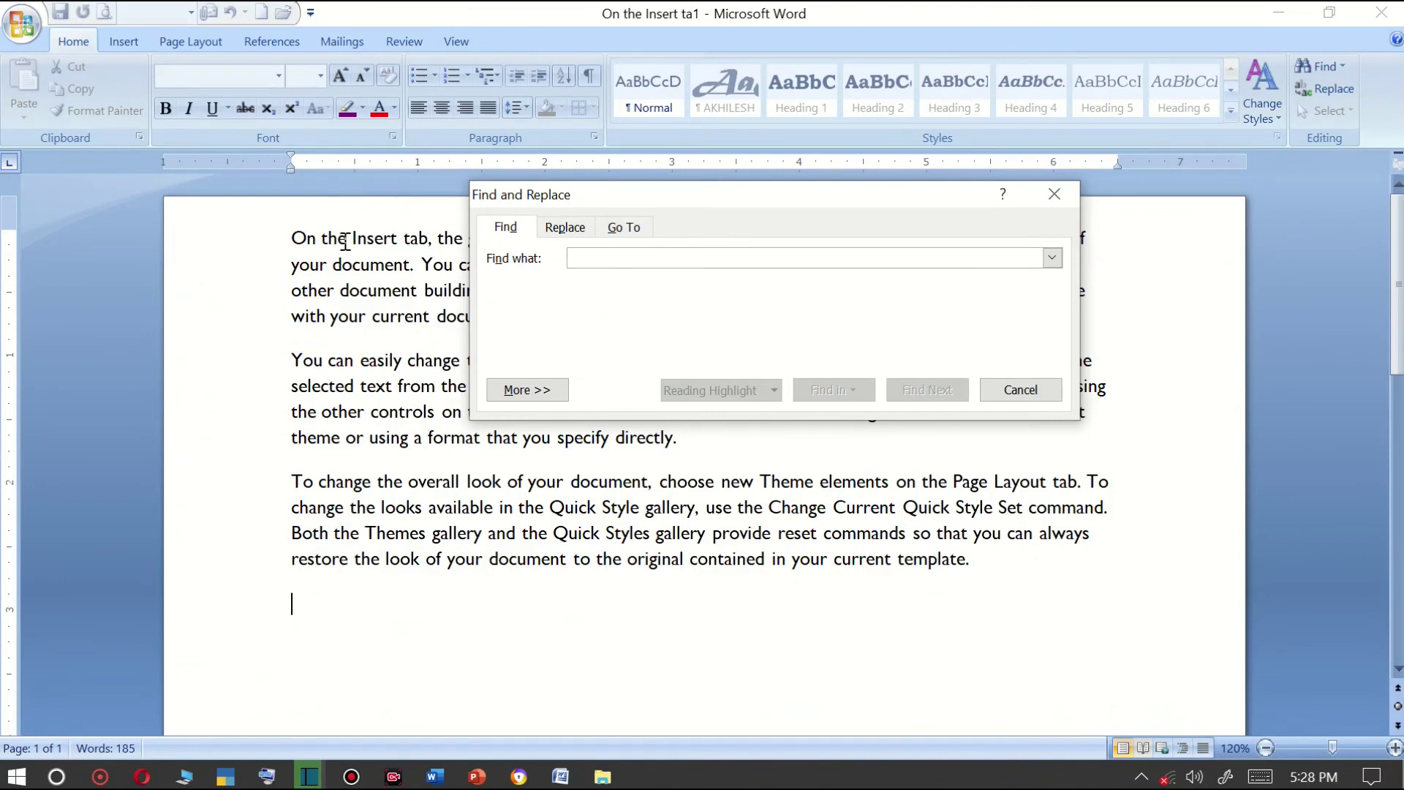
text(T)
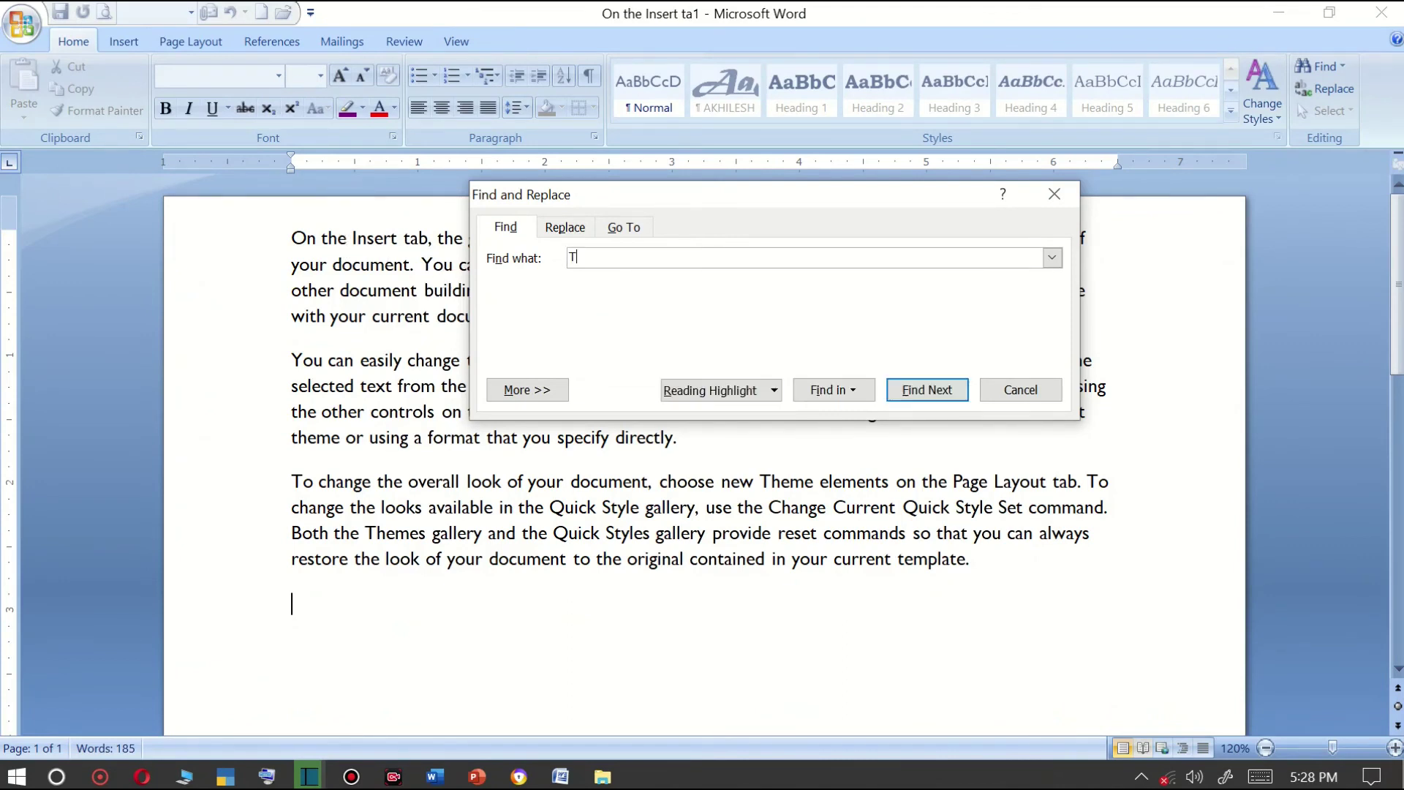
key(BackSpace)
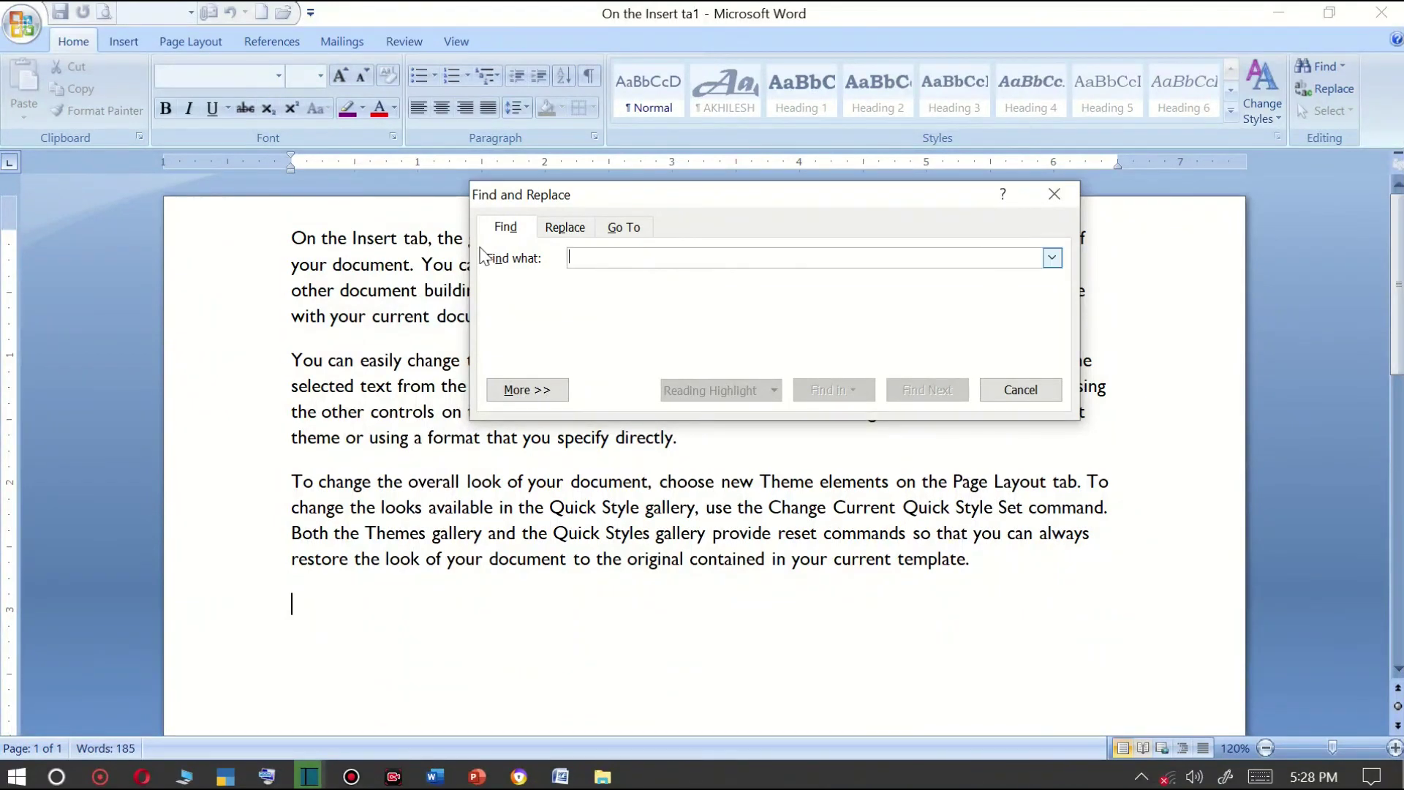
text(the)
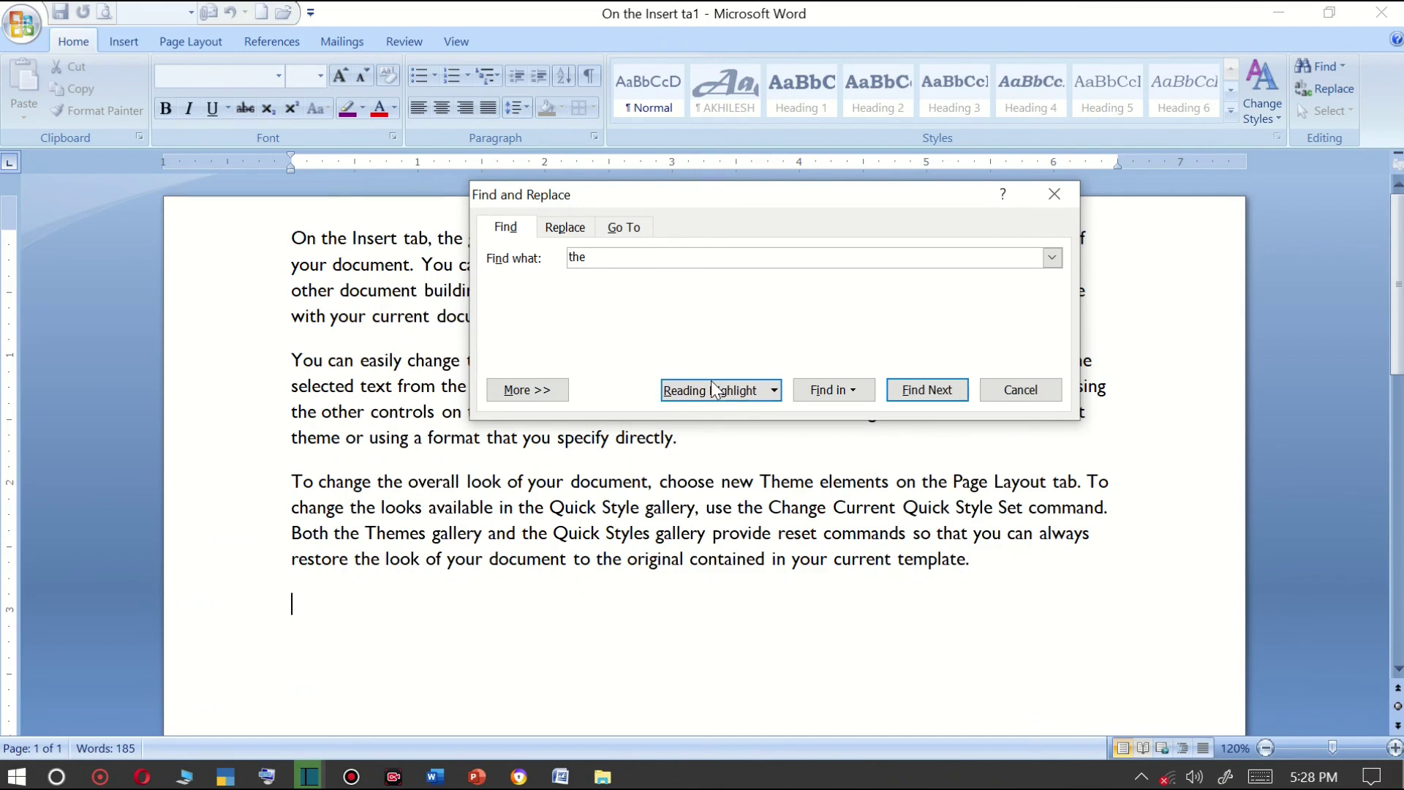
Search within the Main Document and expand the extended search options.
click(805, 390)
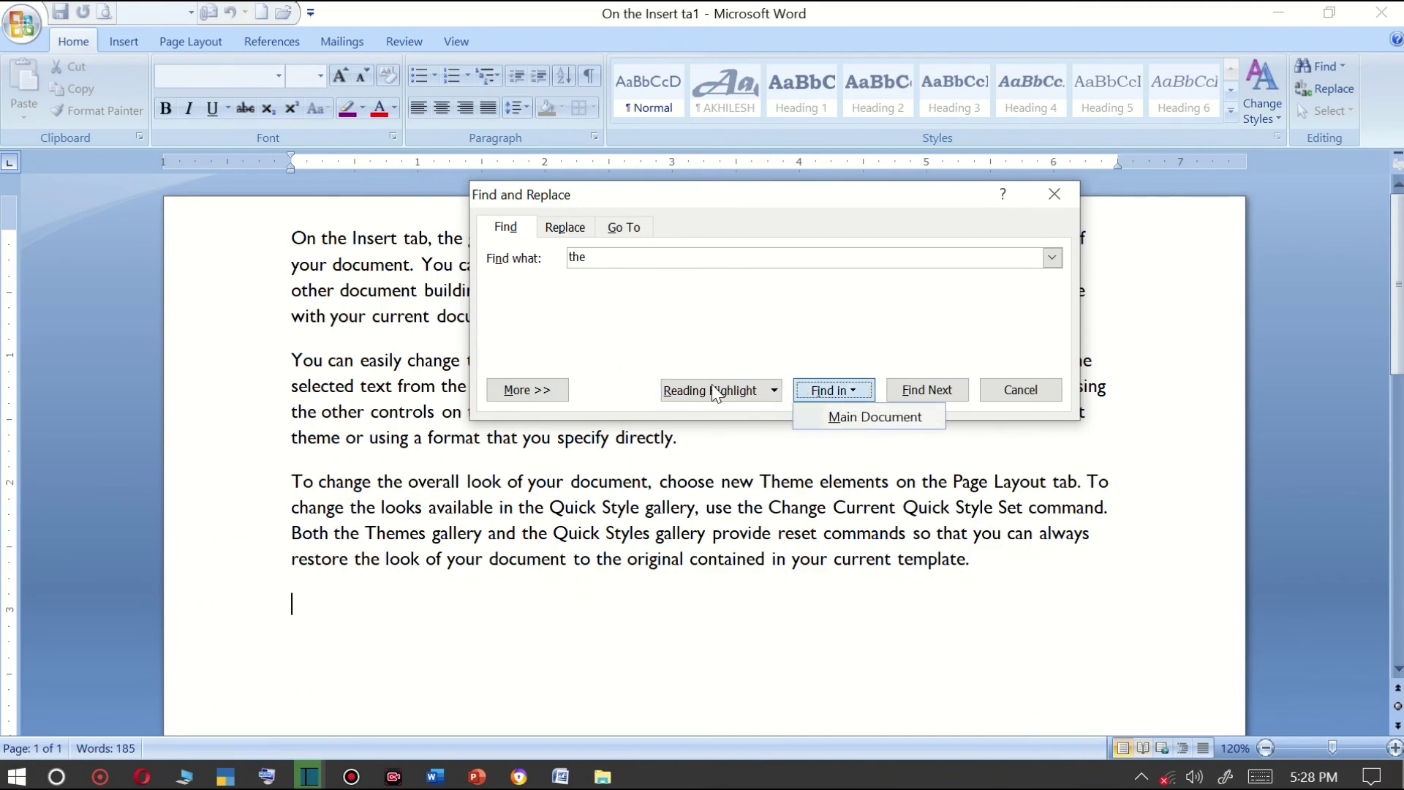
click(830, 419)
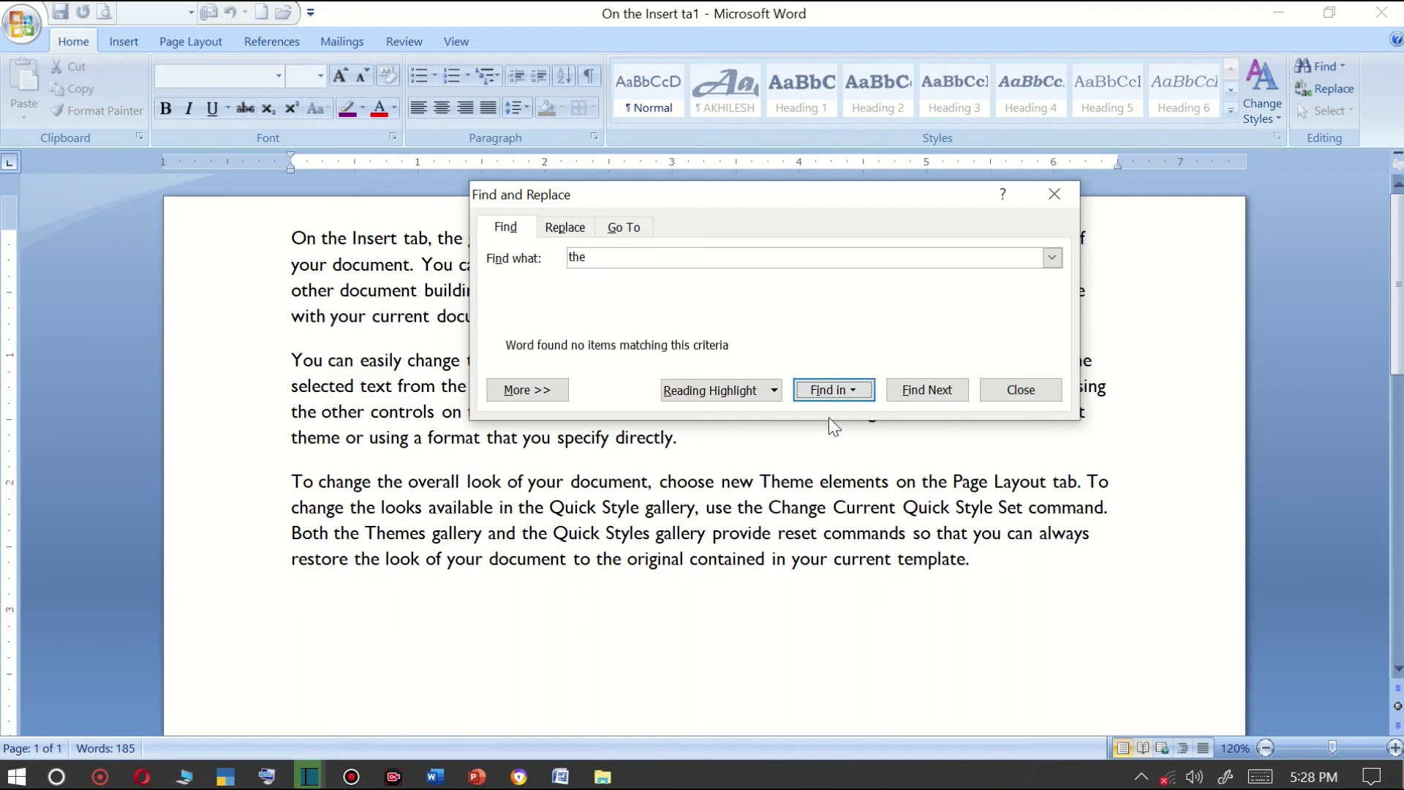
click(563, 393)
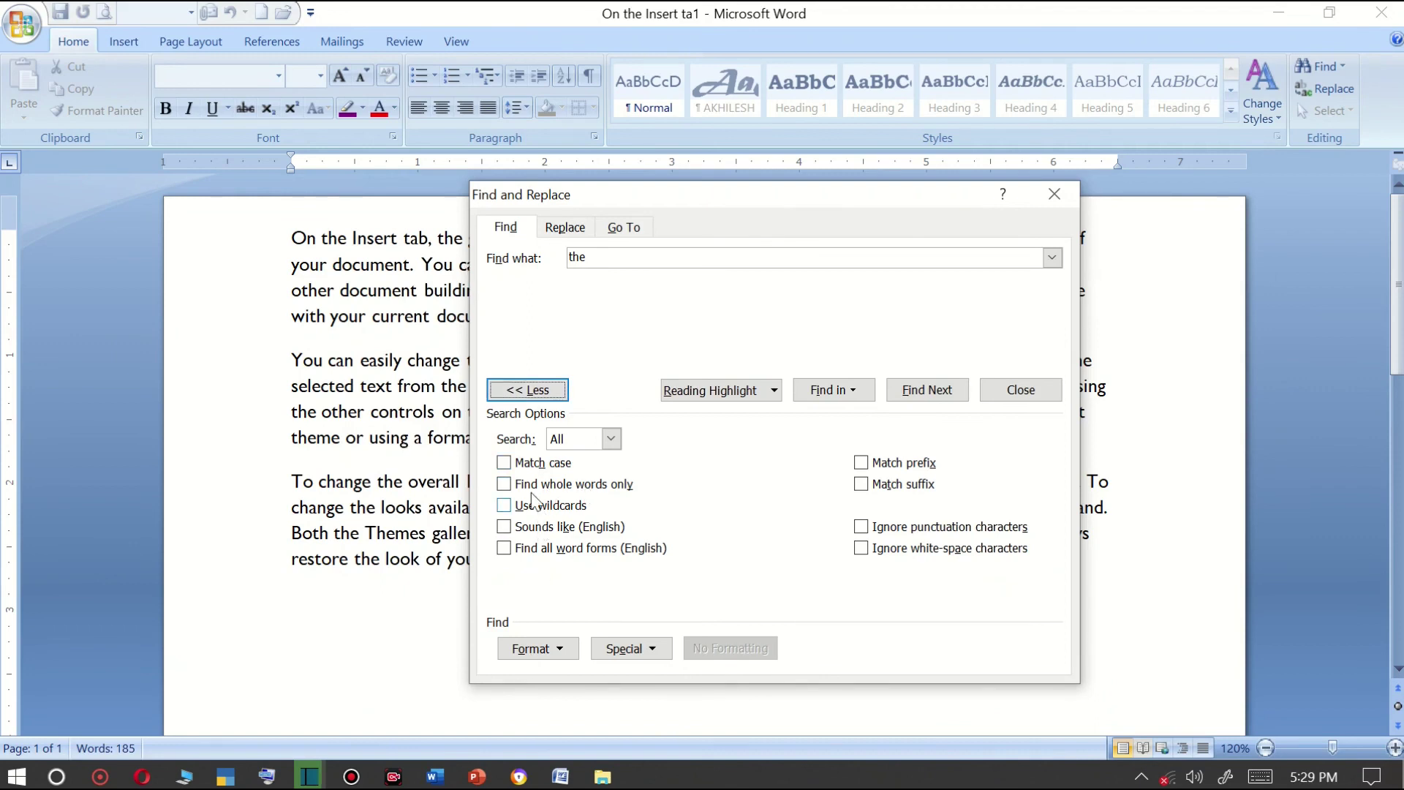
Turn on Match case and highlight all occurrences of 'the' via Reading Highlight.
click(504, 462)
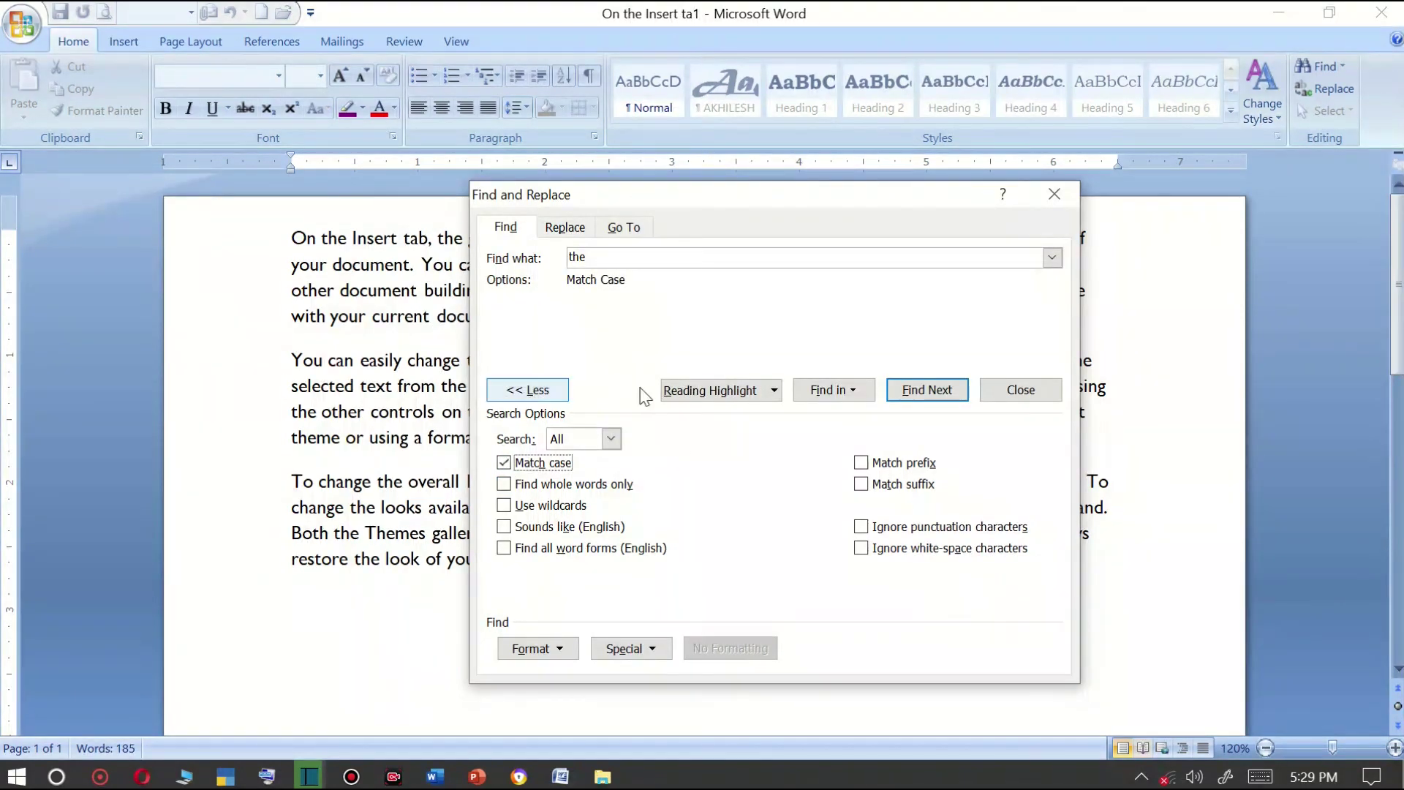
click(691, 396)
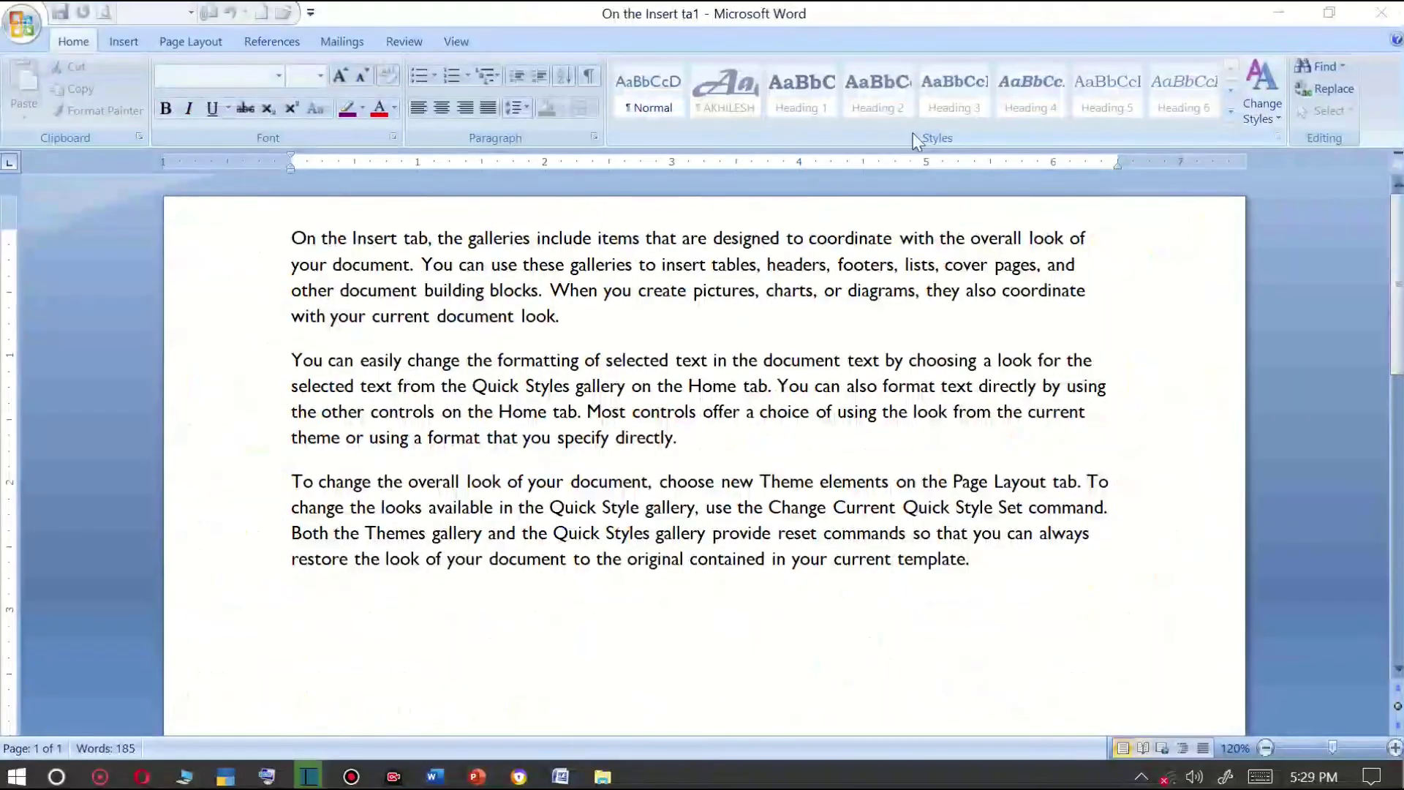
click(1316, 67)
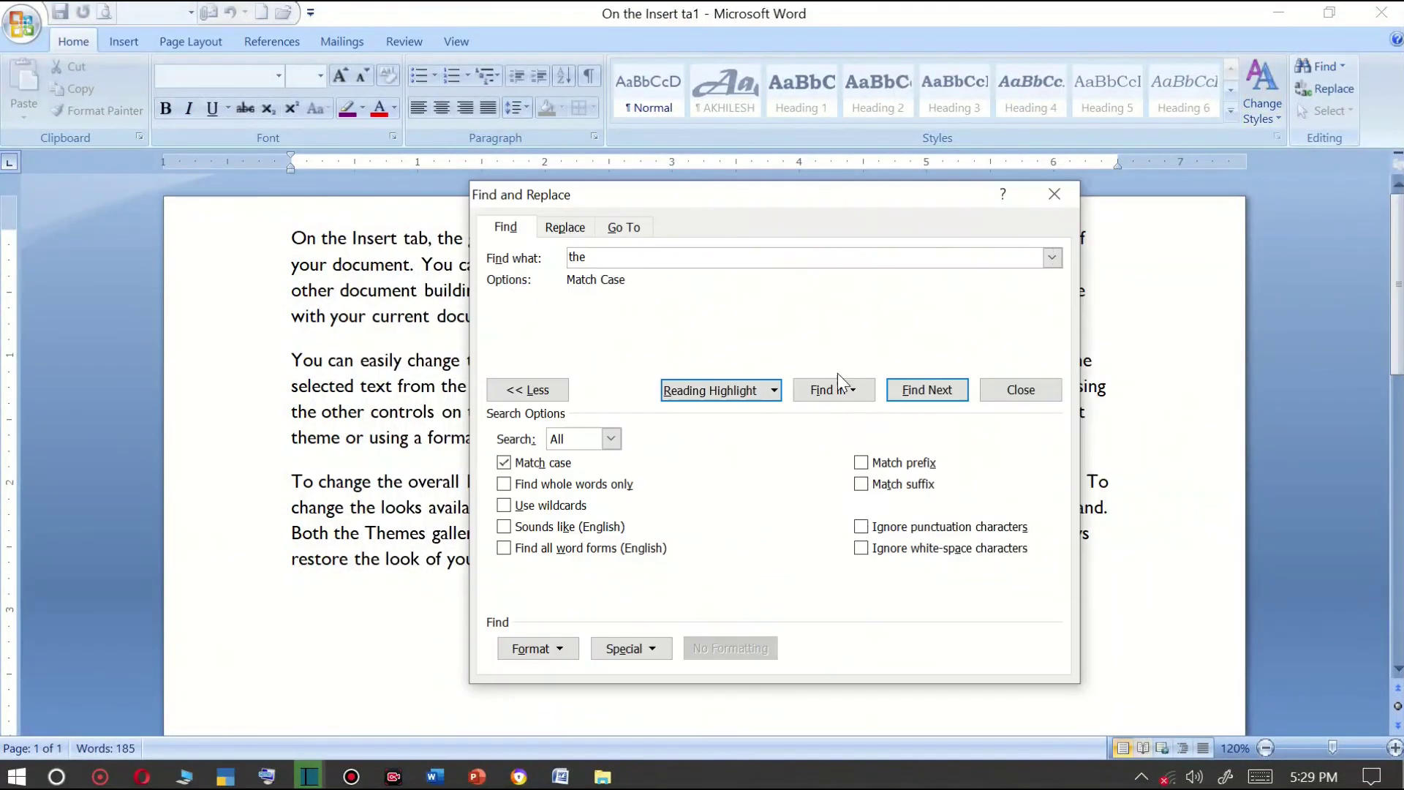
click(718, 389)
click(723, 414)
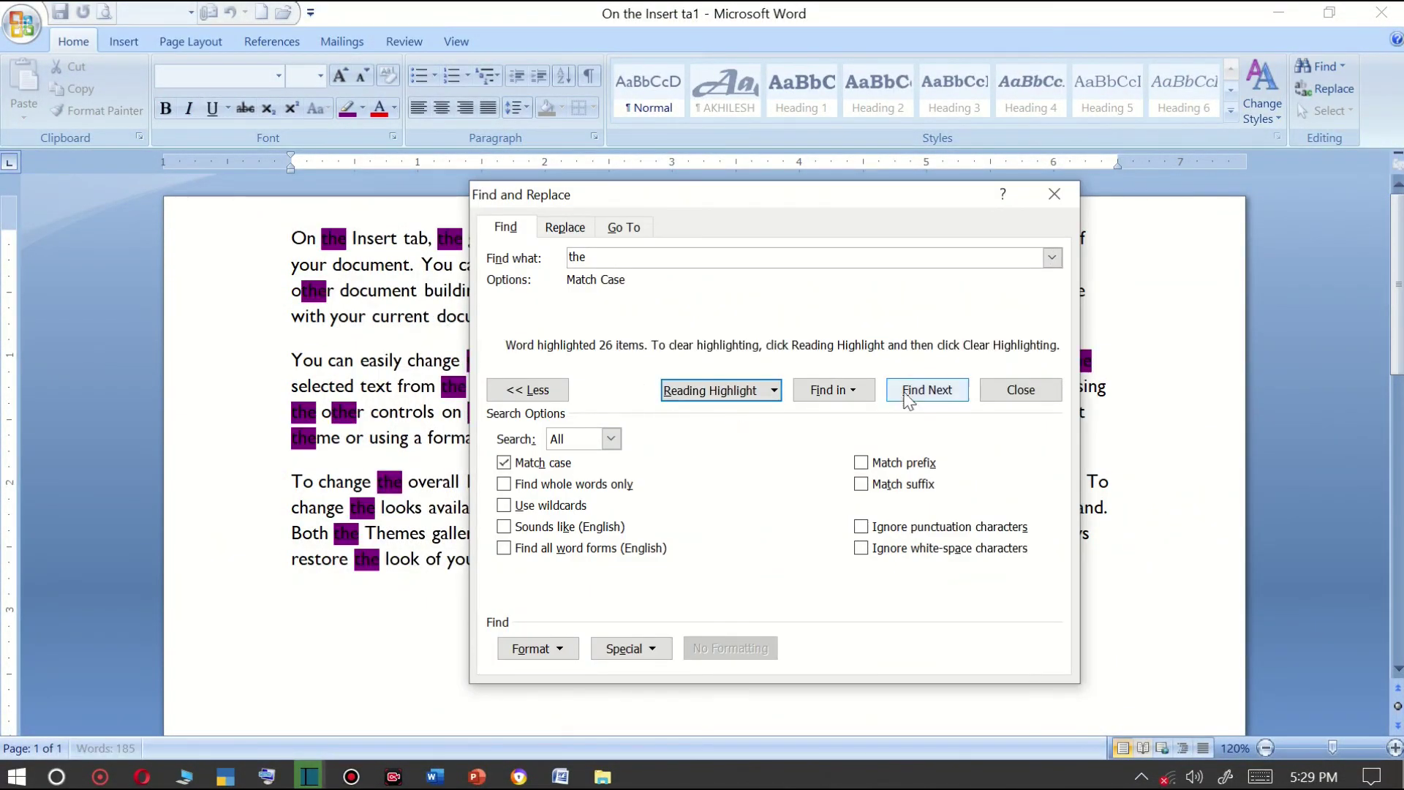
Step through the matches of 'the' one by one with Find Next.
drag(812, 195, 1069, 288)
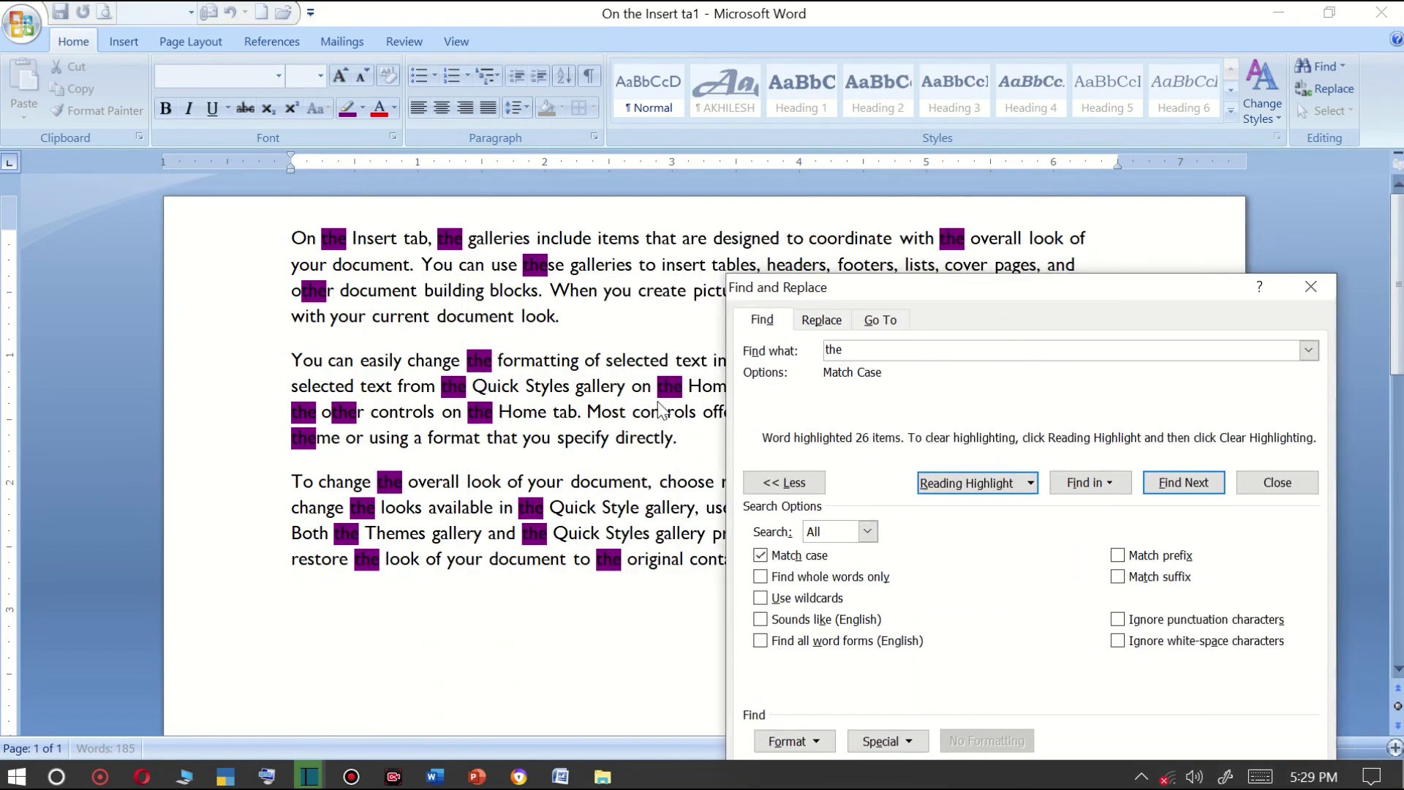
click(905, 751)
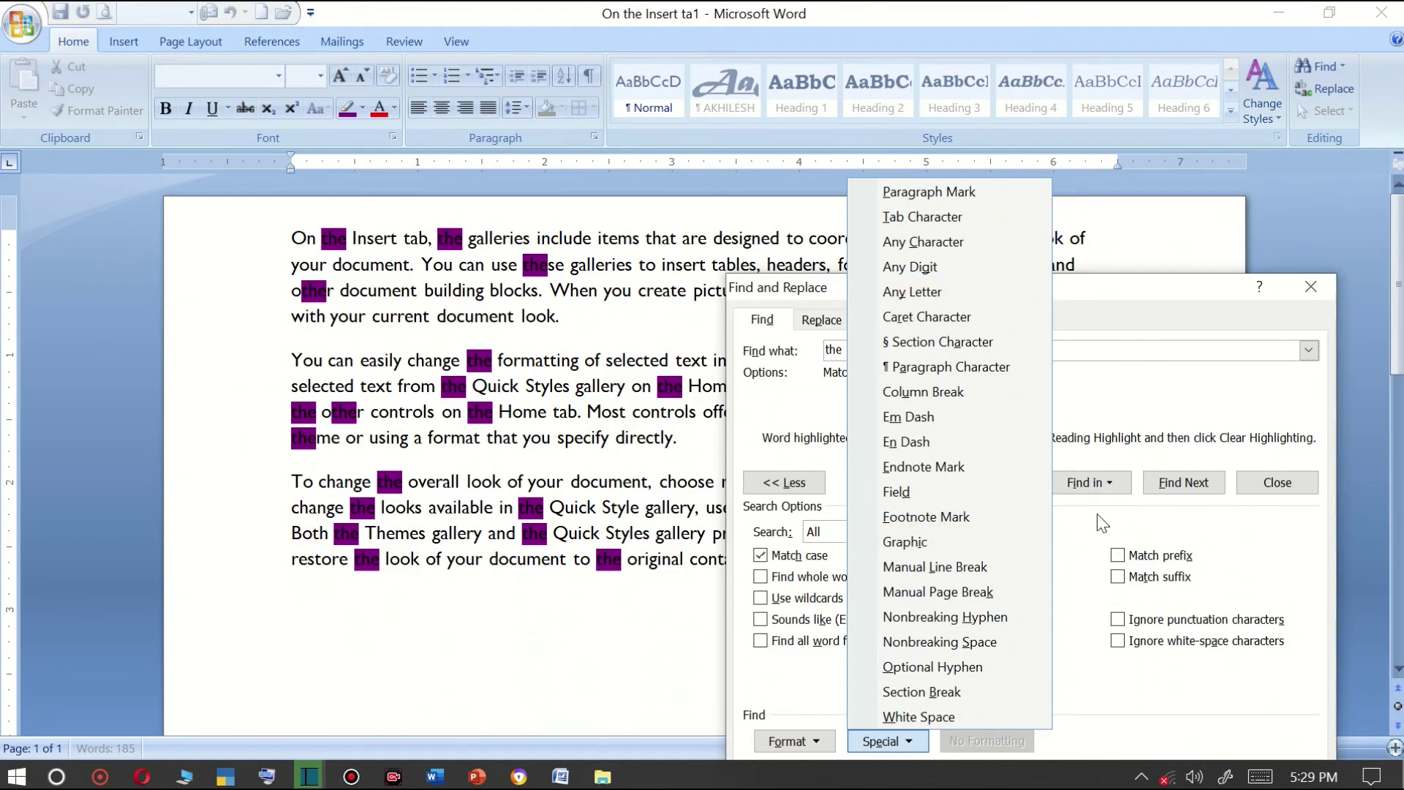
click(1134, 347)
click(1176, 484)
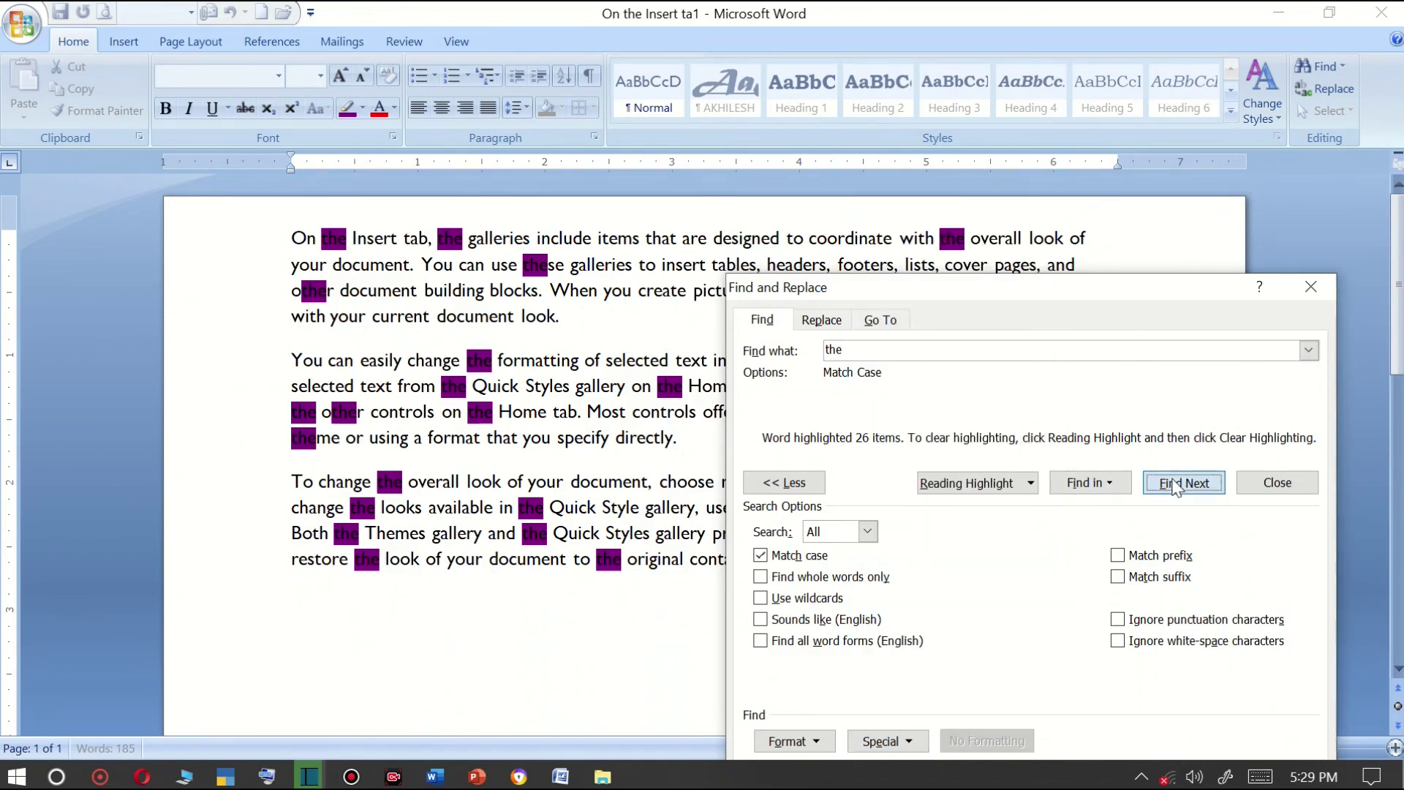
click(1175, 484)
click(1176, 484)
click(1176, 484)
click(1176, 484)
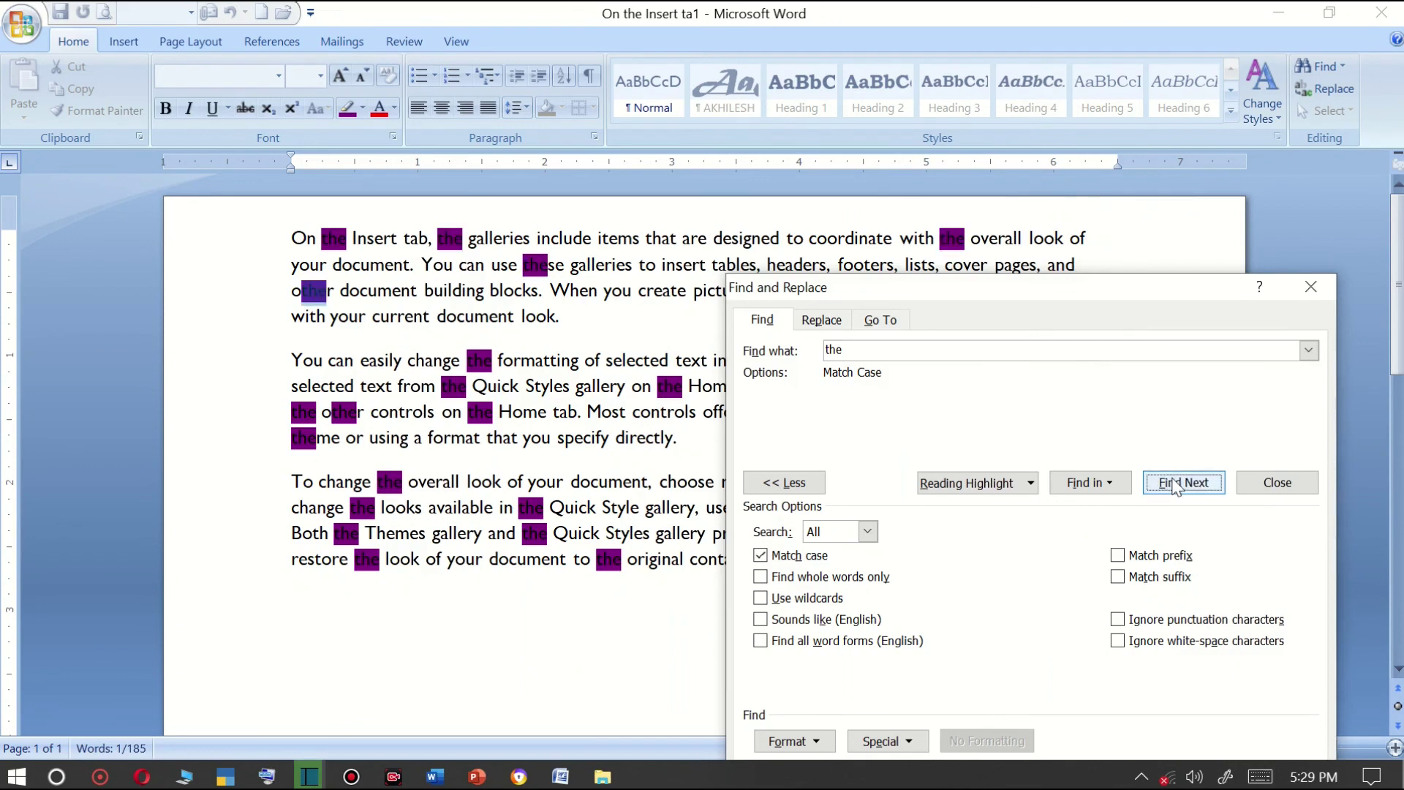
click(1176, 484)
click(1175, 484)
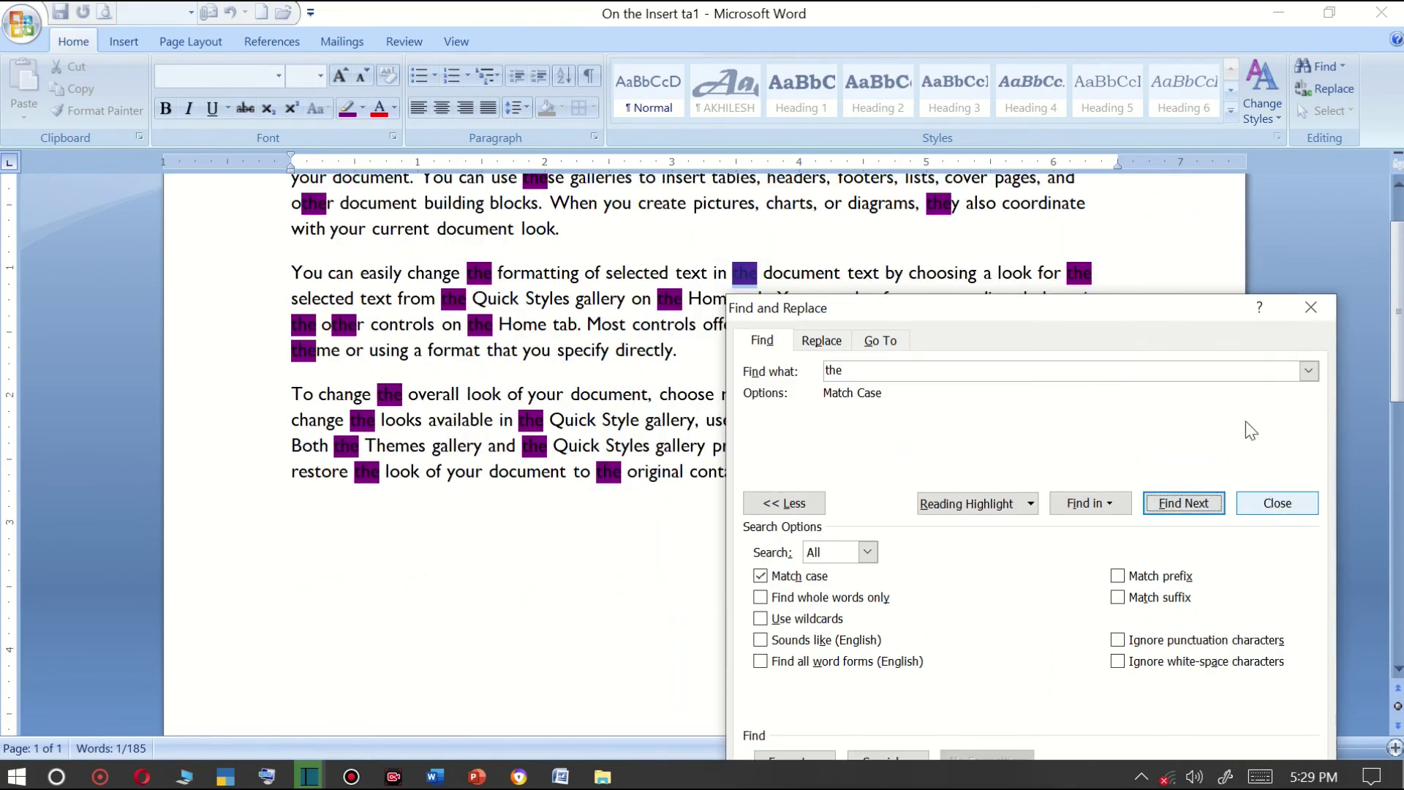
Close the dialog, clear the highlights, and reopen Find and Replace.
click(1310, 307)
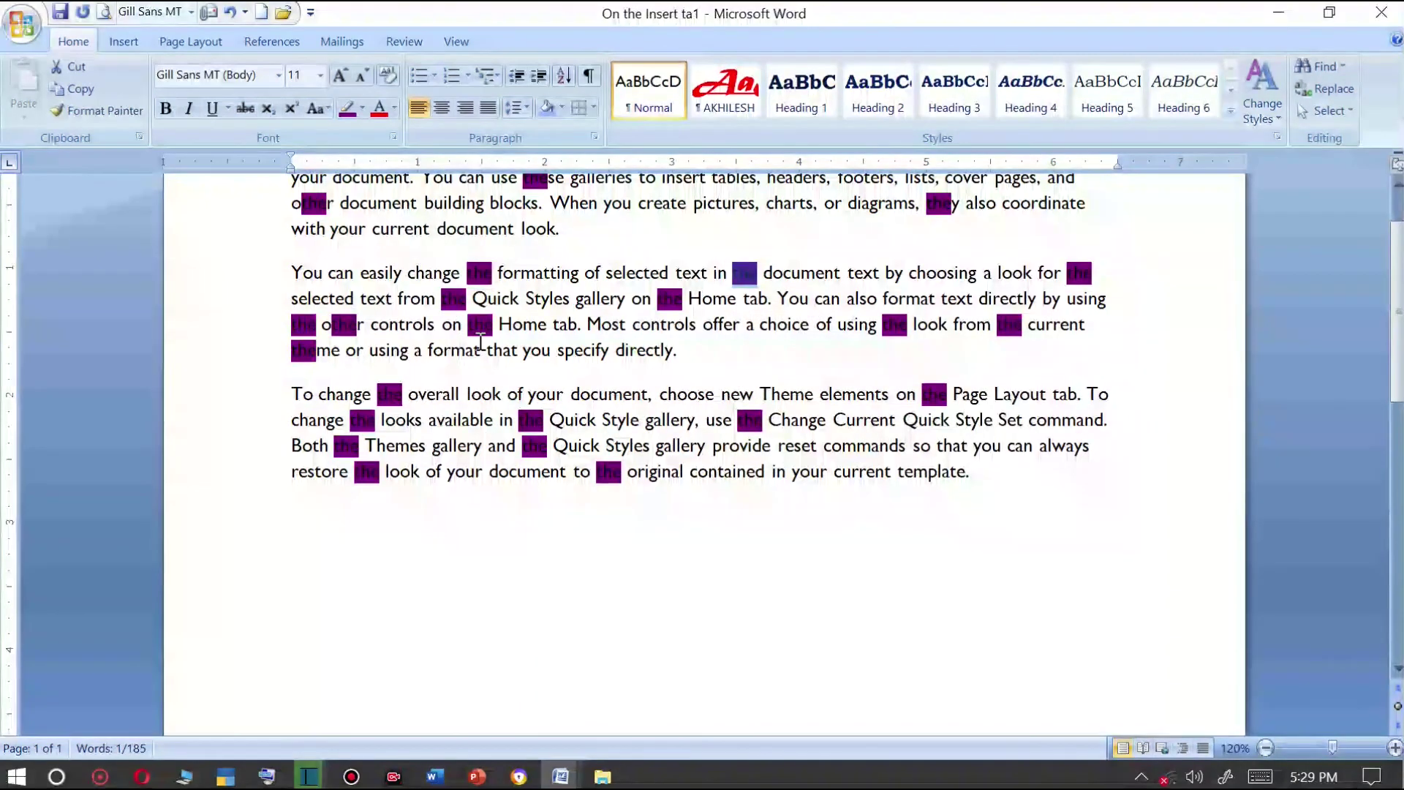
click(587, 327)
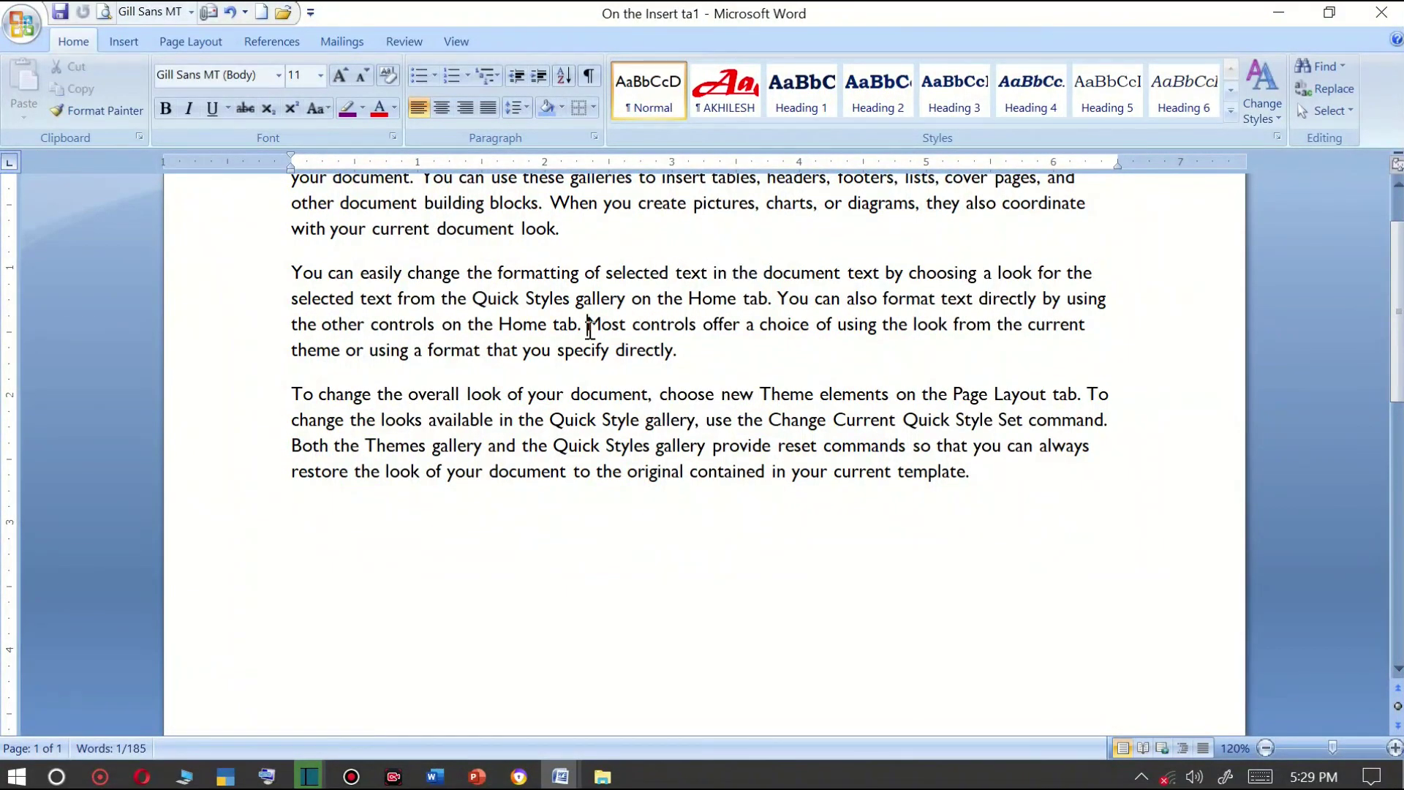
click(1319, 66)
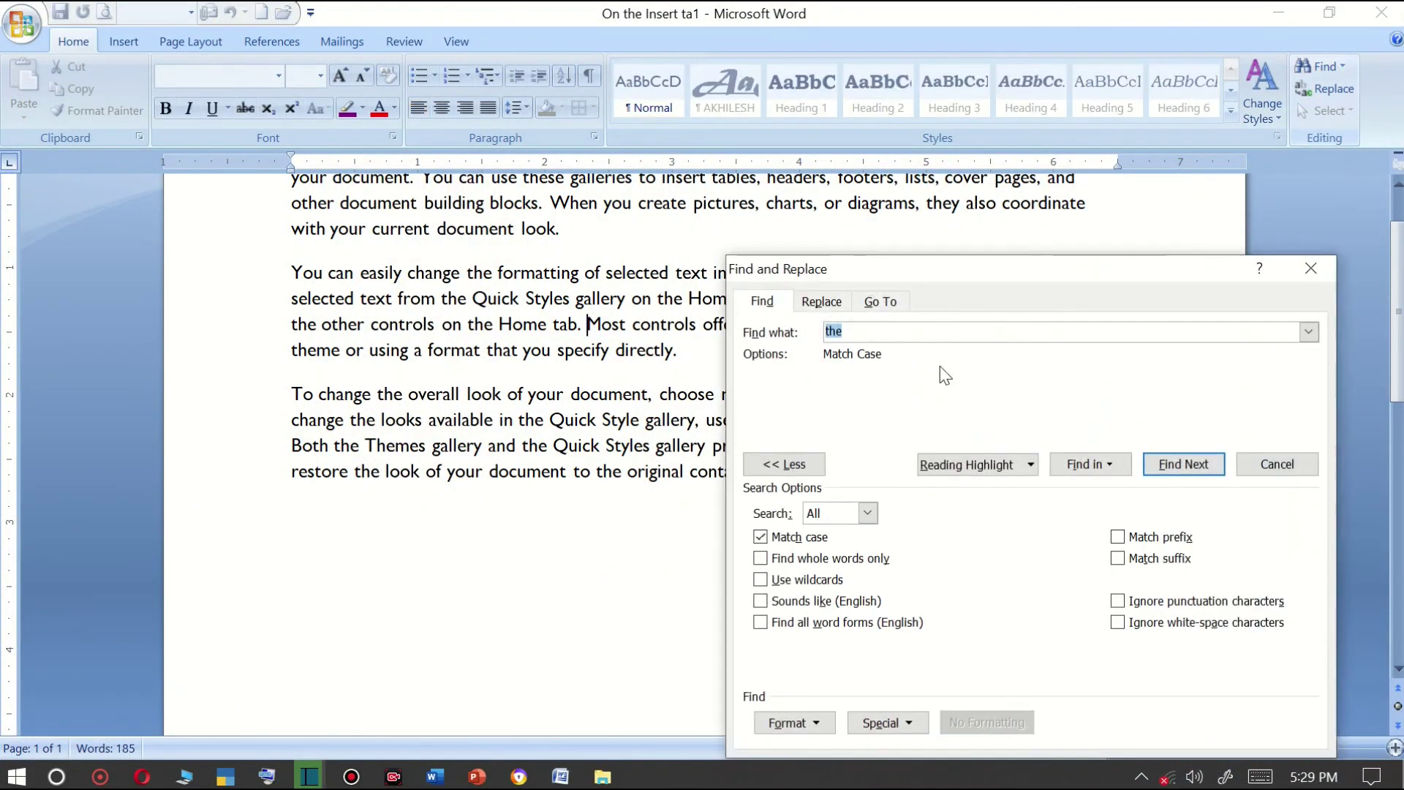
On the Replace tab, enter 'jay shree ram' as the replacement for 'the'.
click(820, 308)
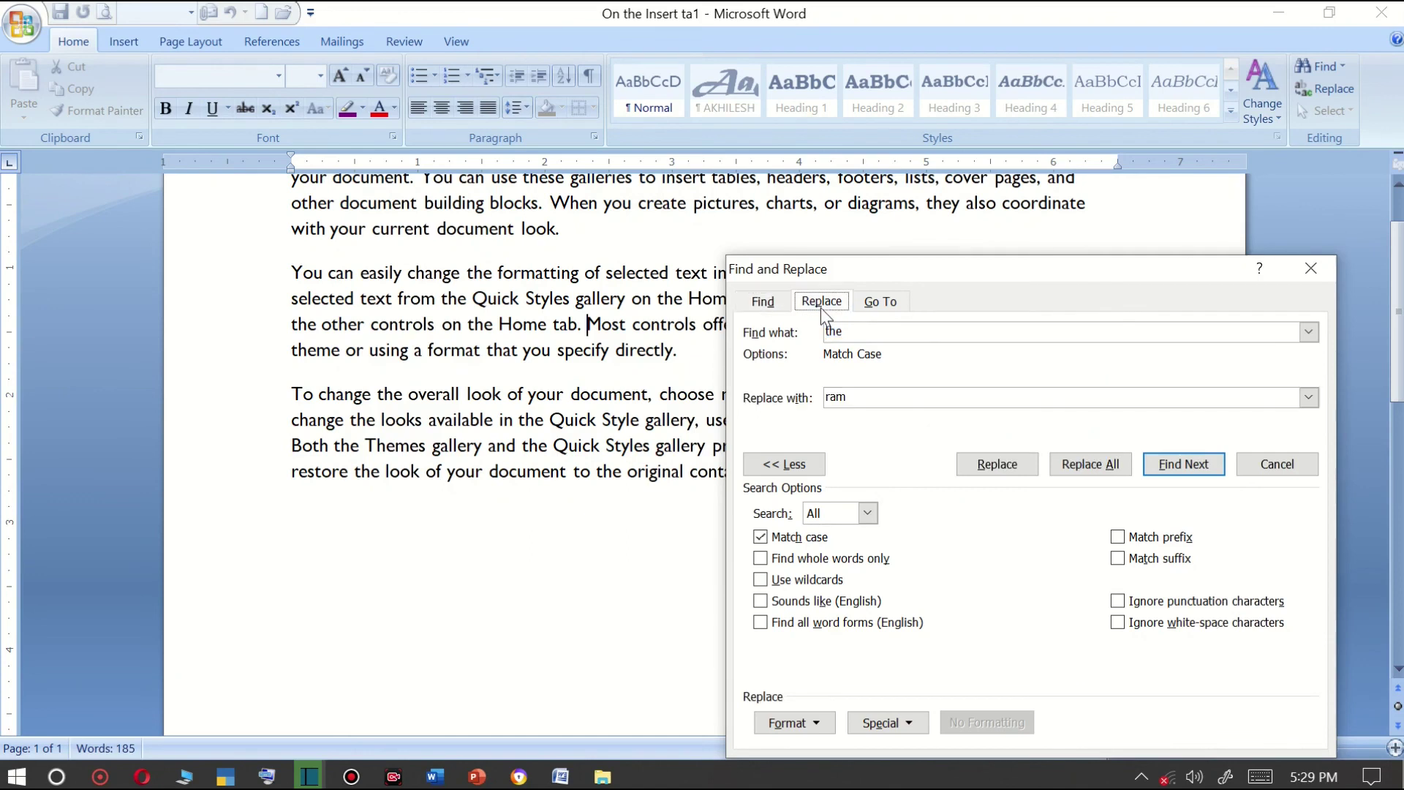
click(848, 398)
text(ram)
double_click(837, 397)
text(j)
text(ee am)
Replace one match, then Replace All 25 occurrences and close the dialog.
click(1162, 465)
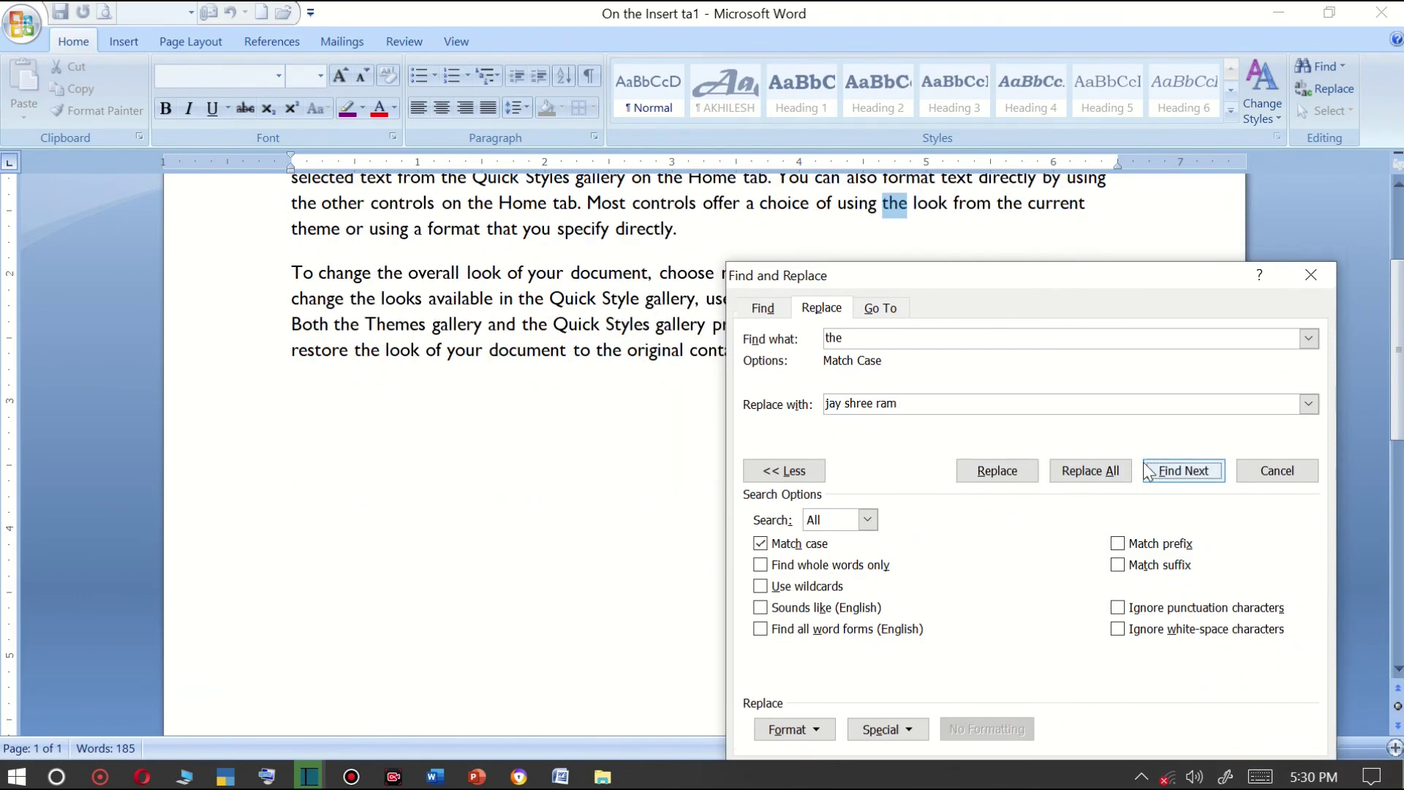
click(996, 470)
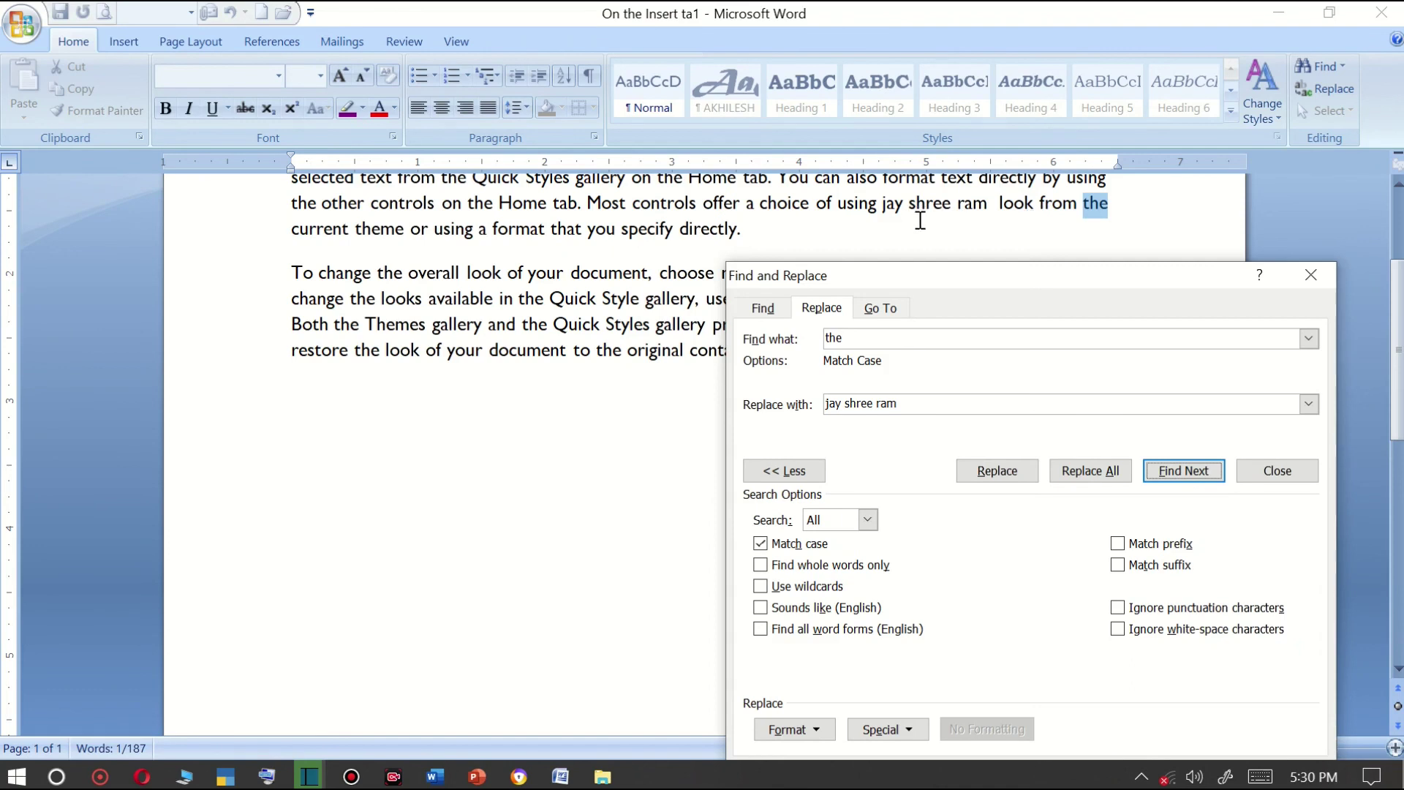
click(898, 205)
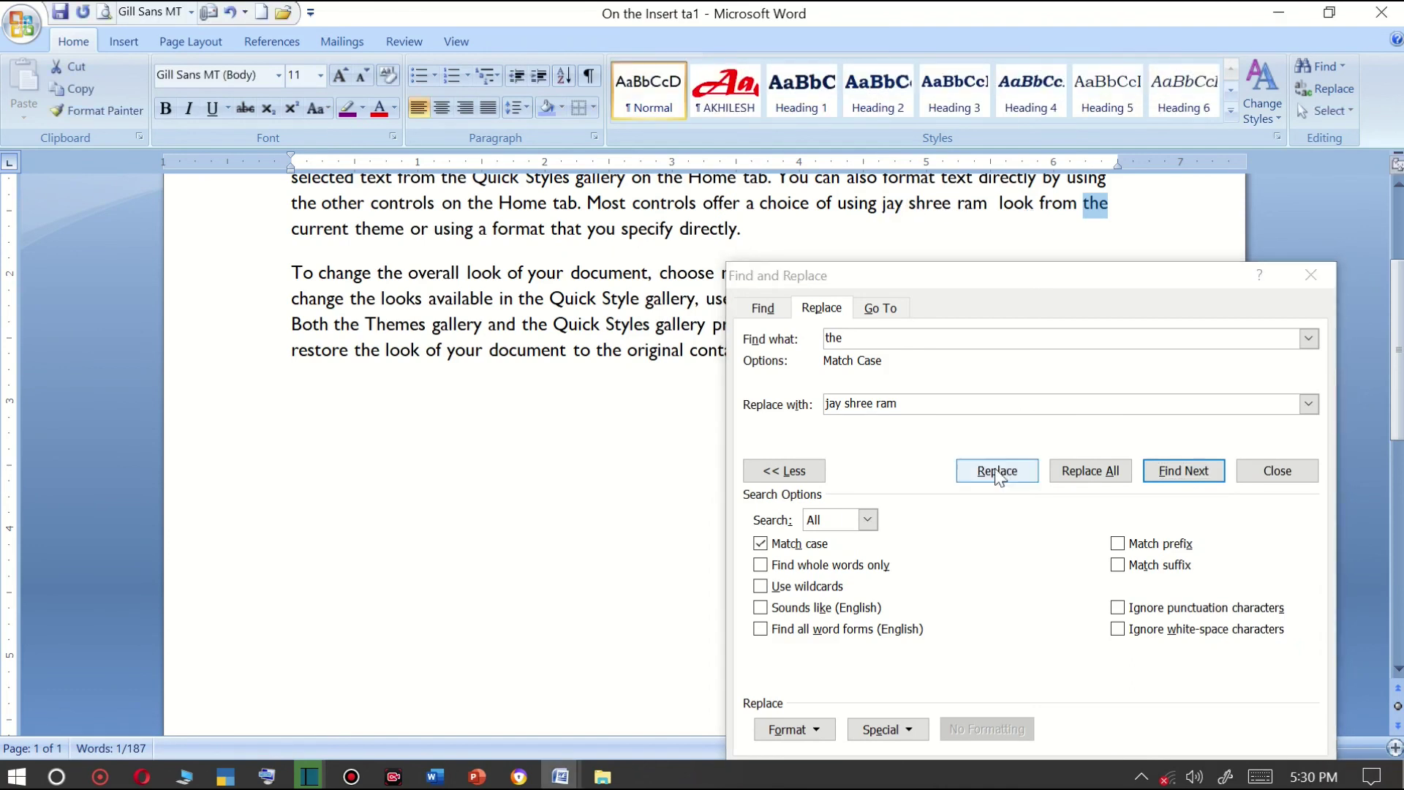
click(1080, 477)
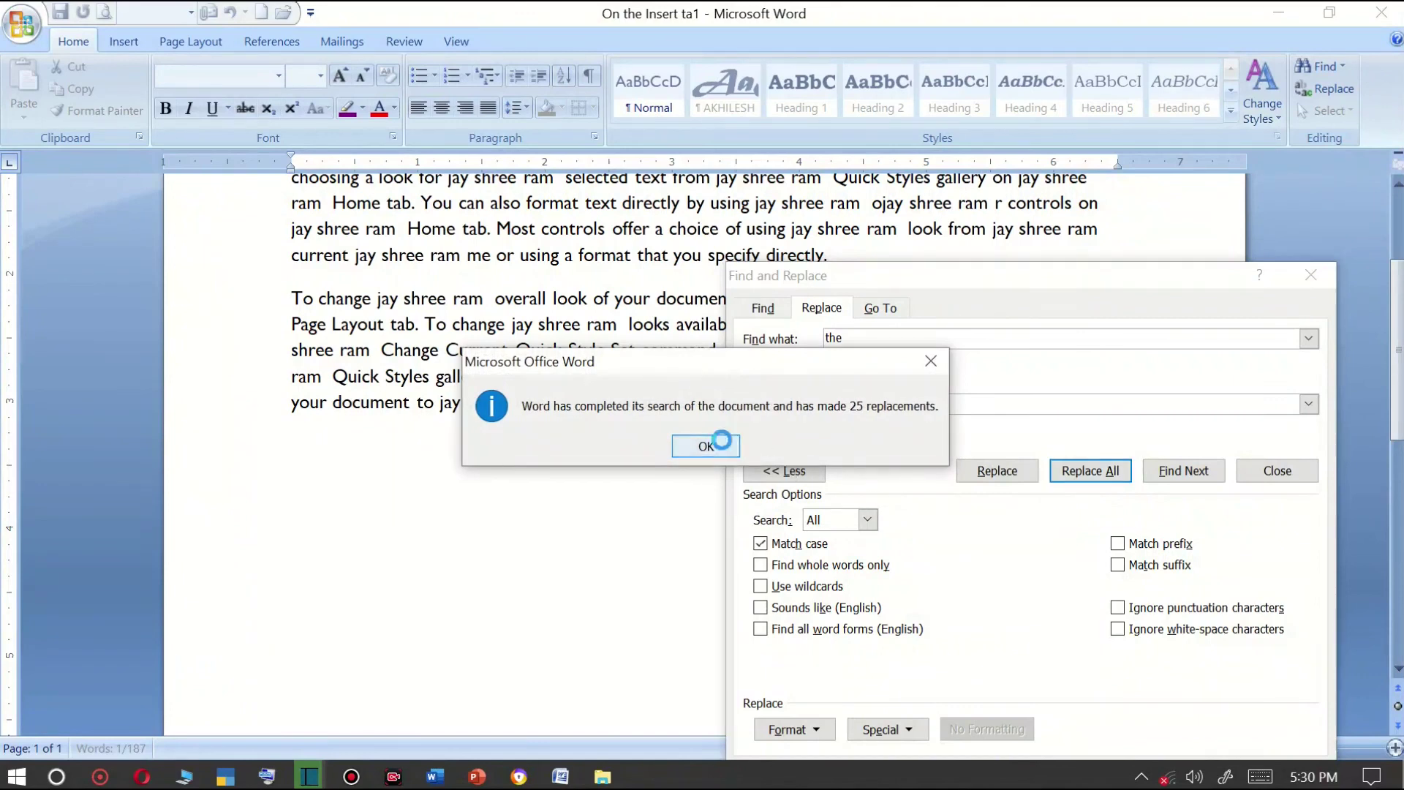
click(707, 444)
click(1309, 276)
scroll(1026, 307, up, 2)
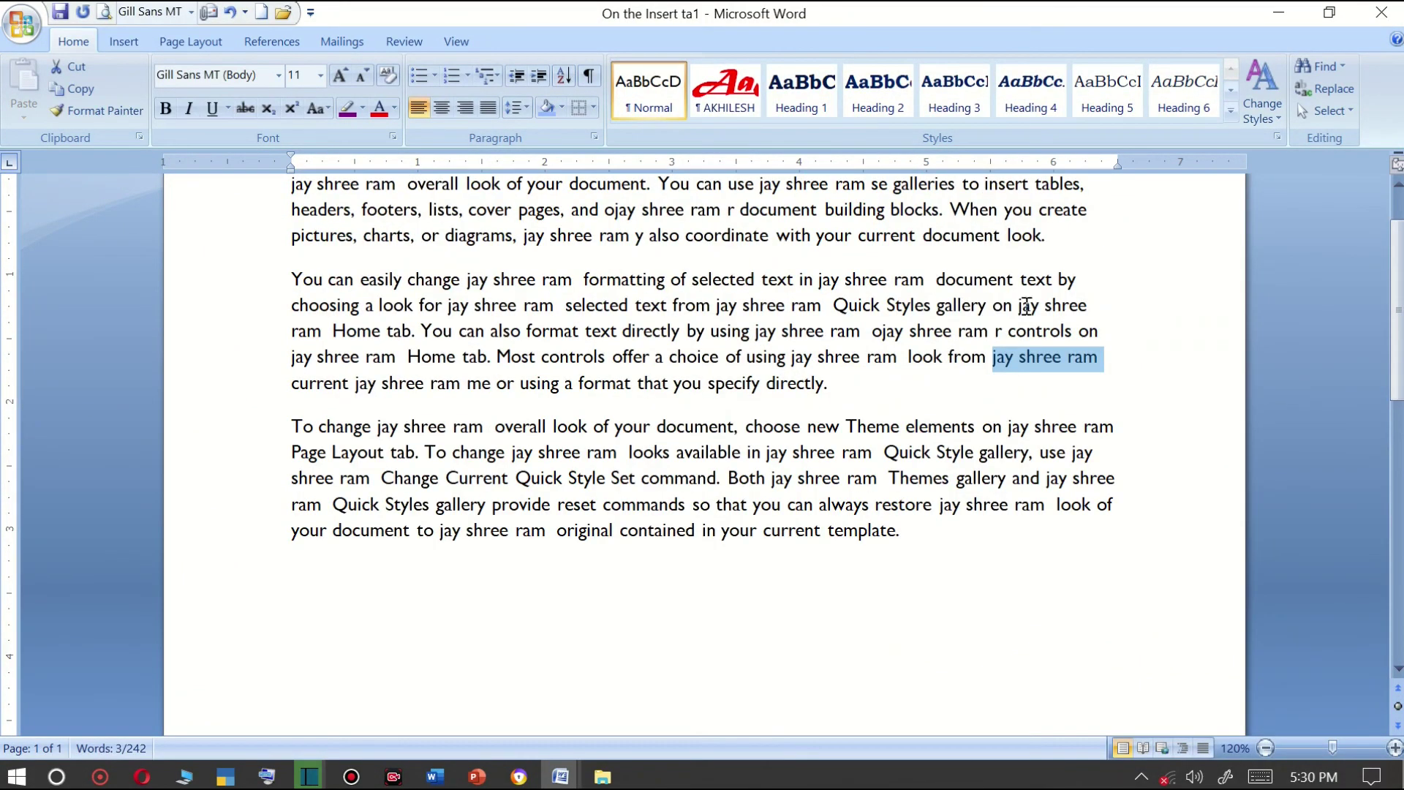
scroll(442, 356, up, 1)
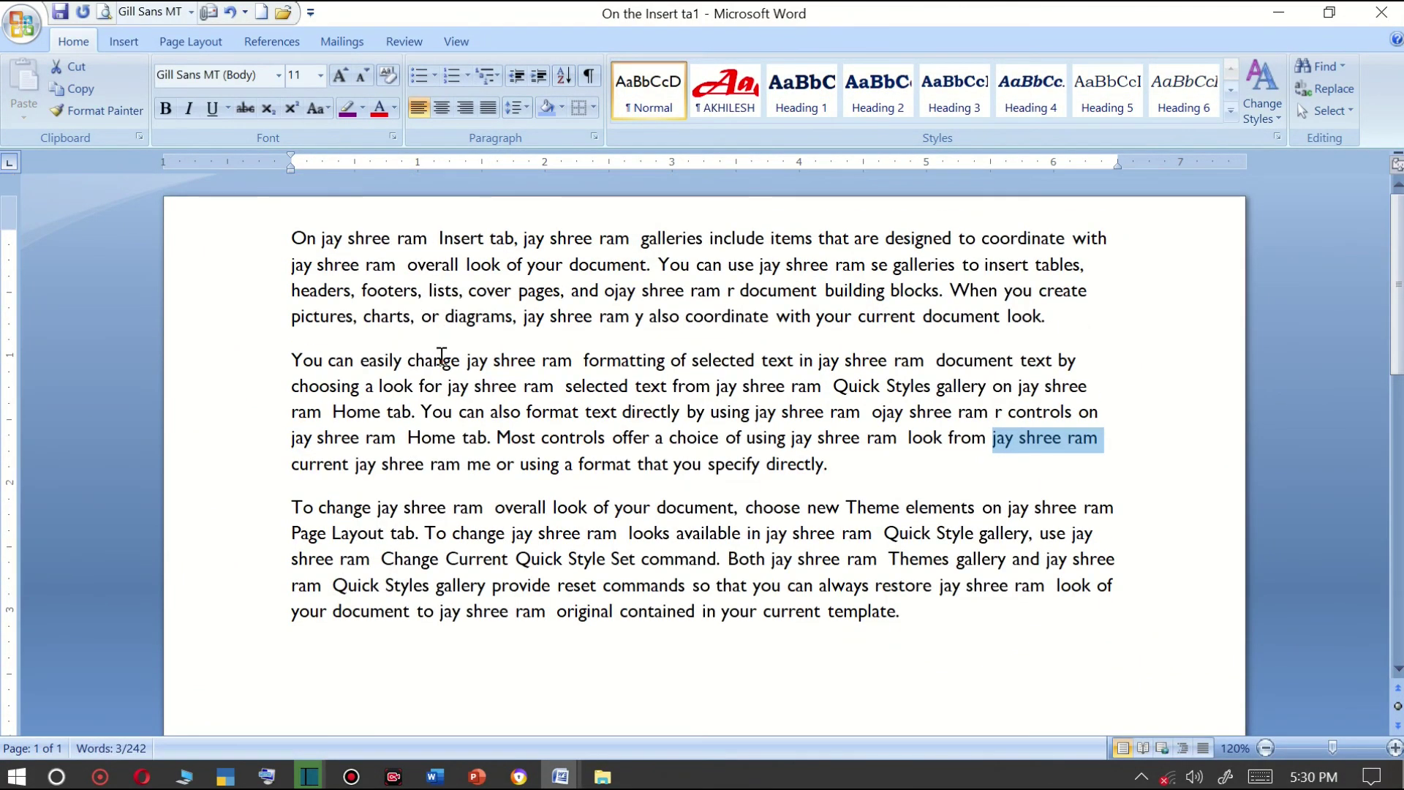
ctrl+scroll(442, 356, up, 4)
ctrl+scroll(441, 356, up, 3)
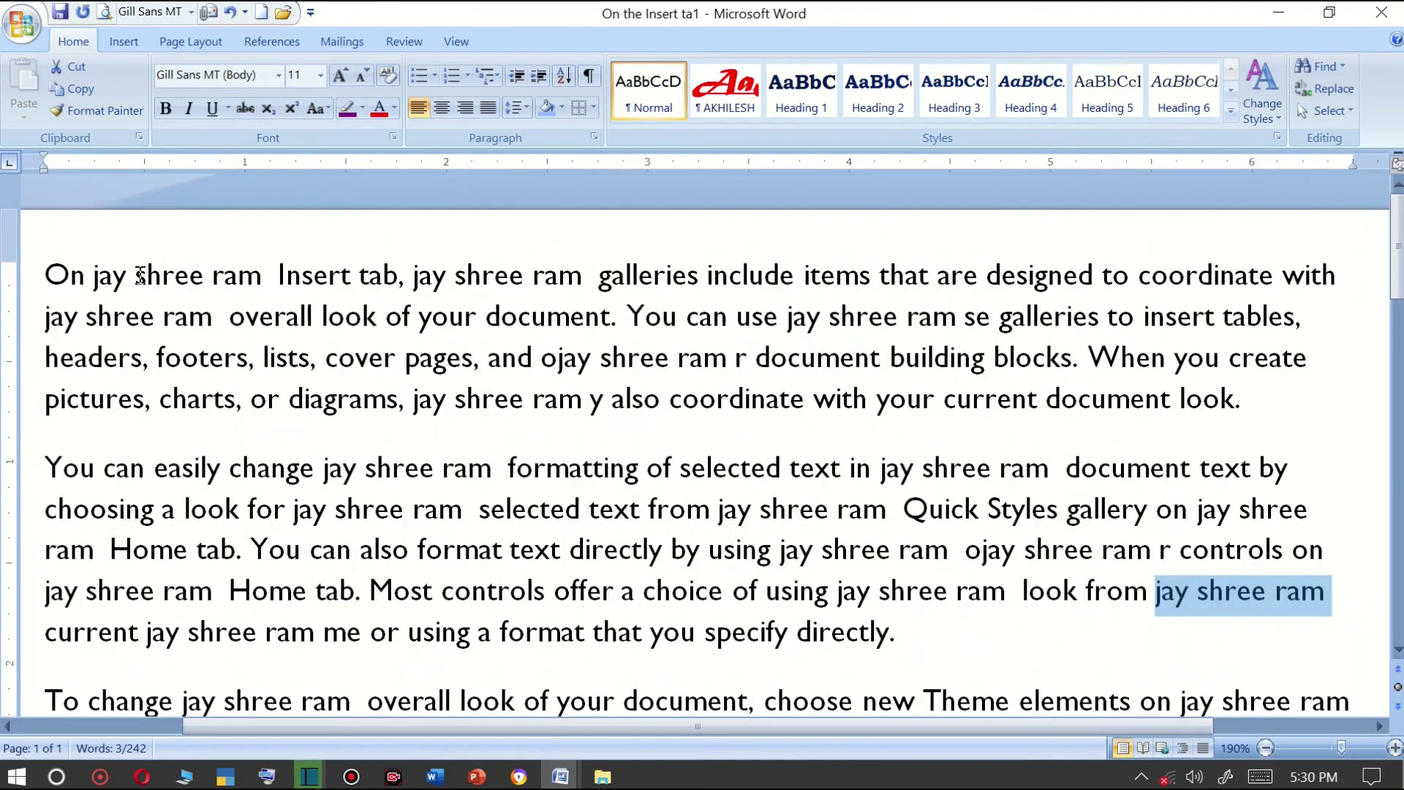
drag(95, 276, 277, 276)
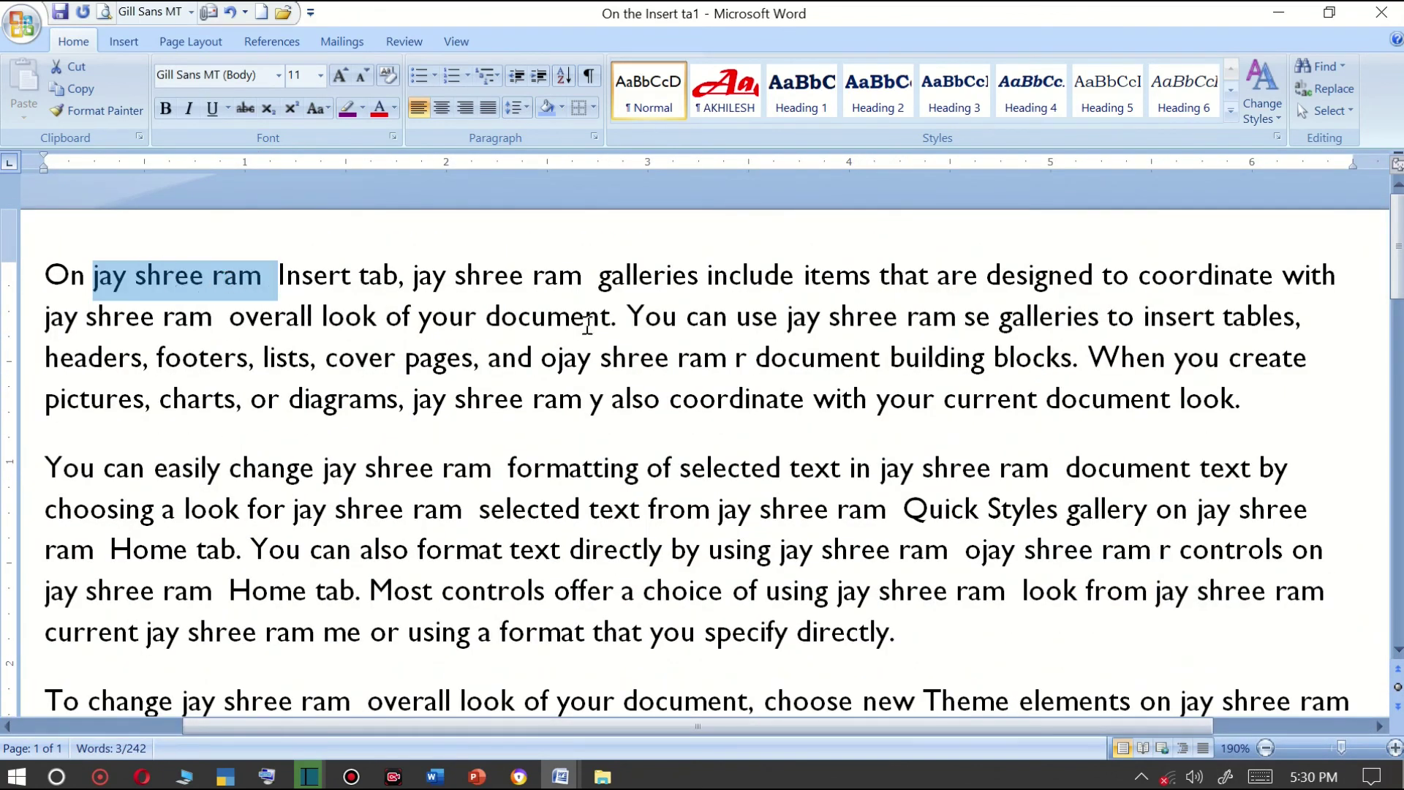
ctrl+drag(413, 293, 589, 281)
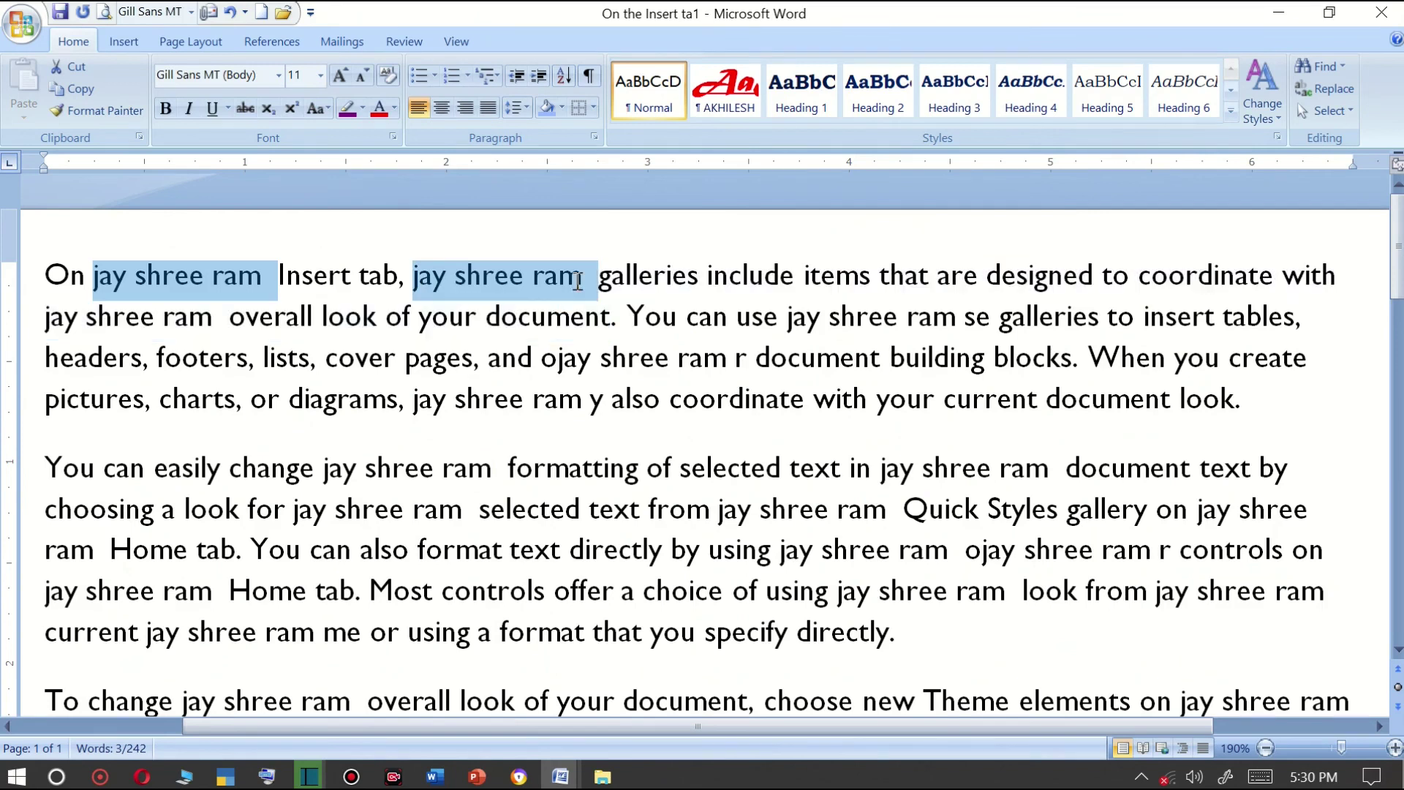
ctrl+scroll(704, 354, down, 1)
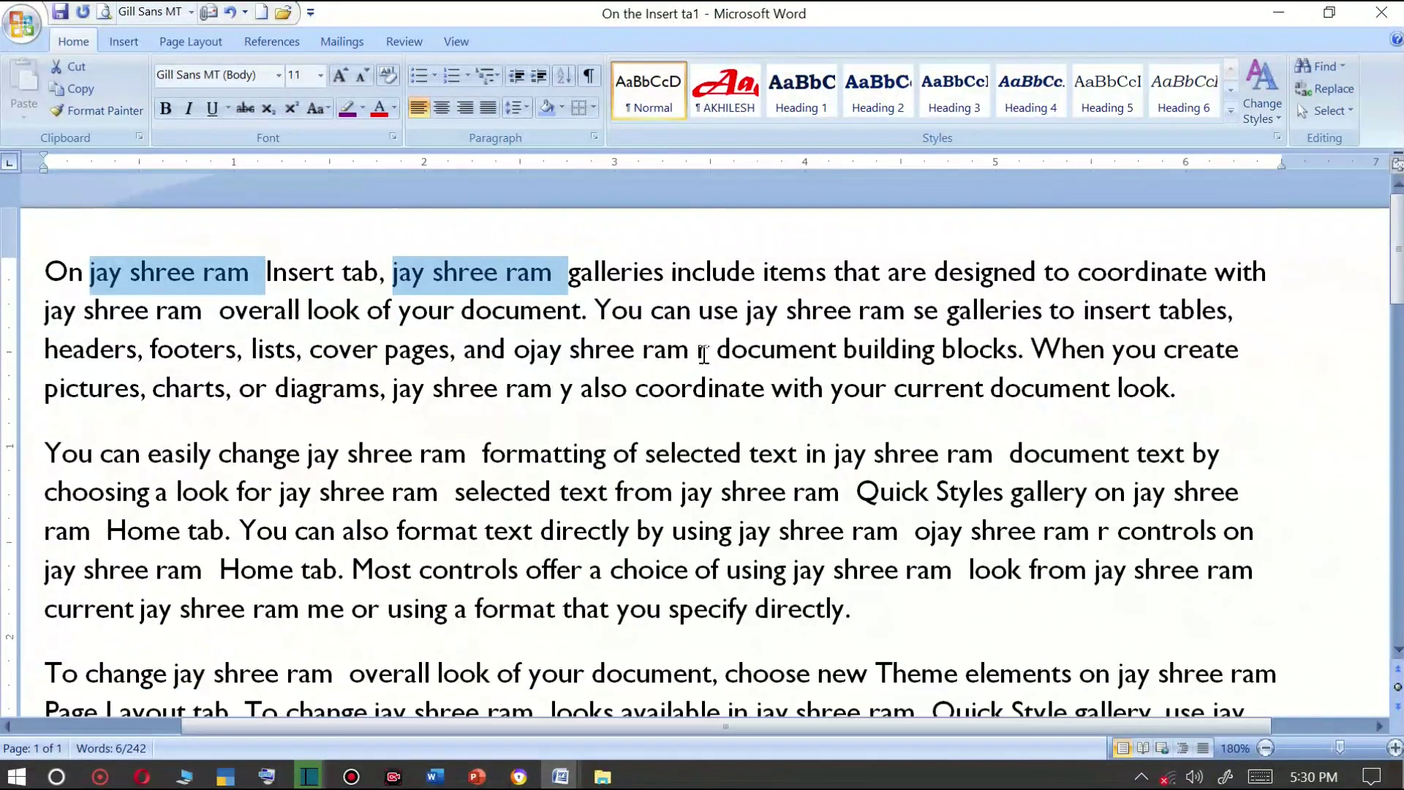
click(700, 389)
click(1318, 66)
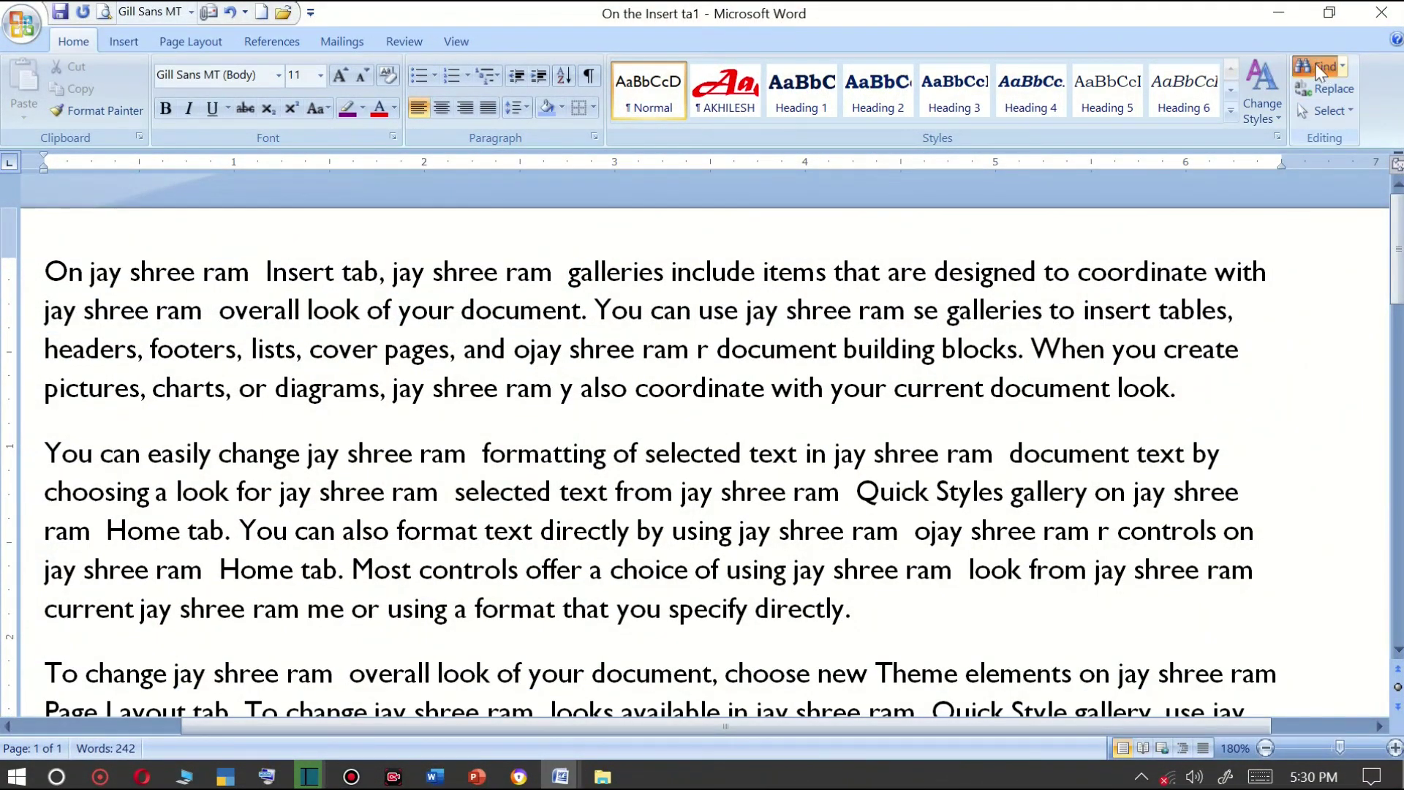
click(875, 302)
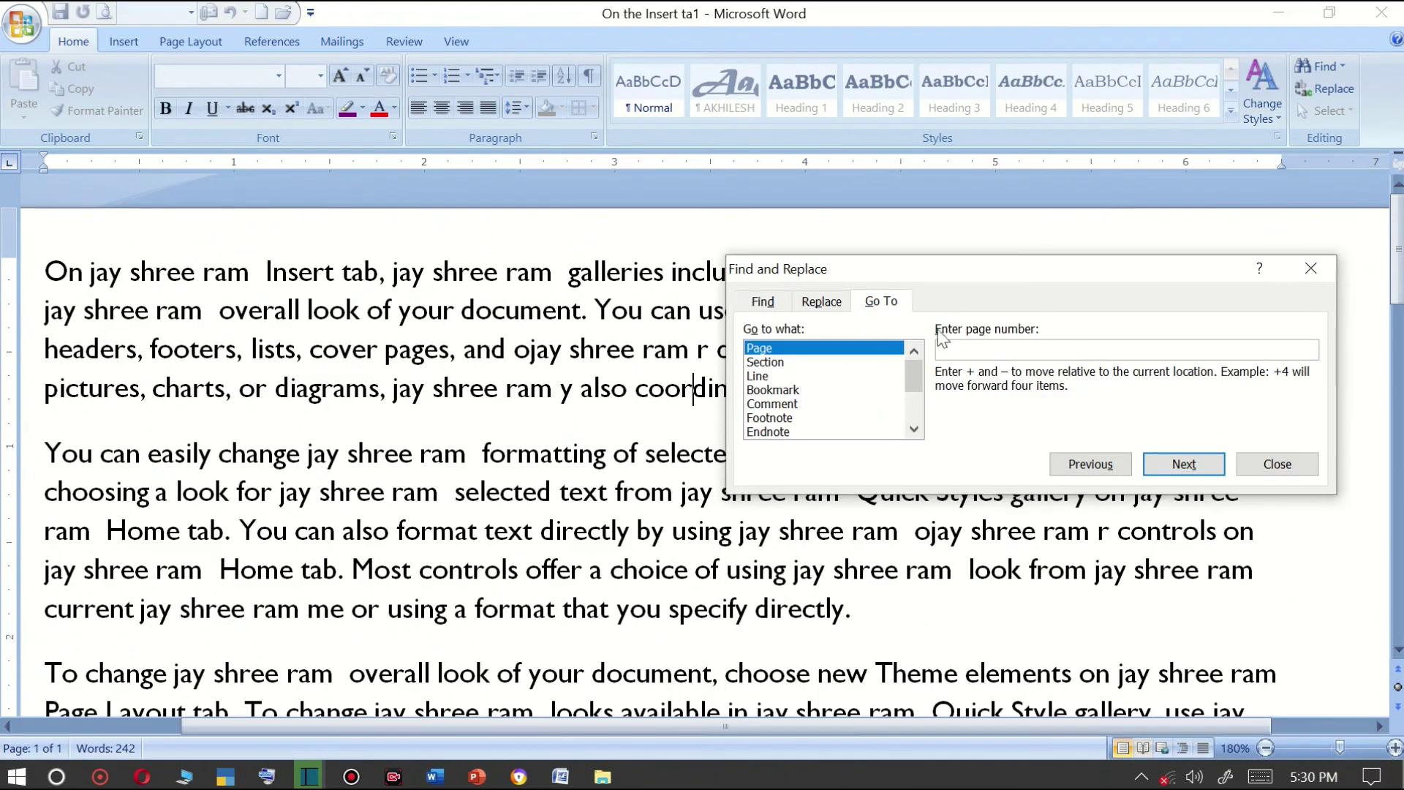
drag(928, 274, 631, 153)
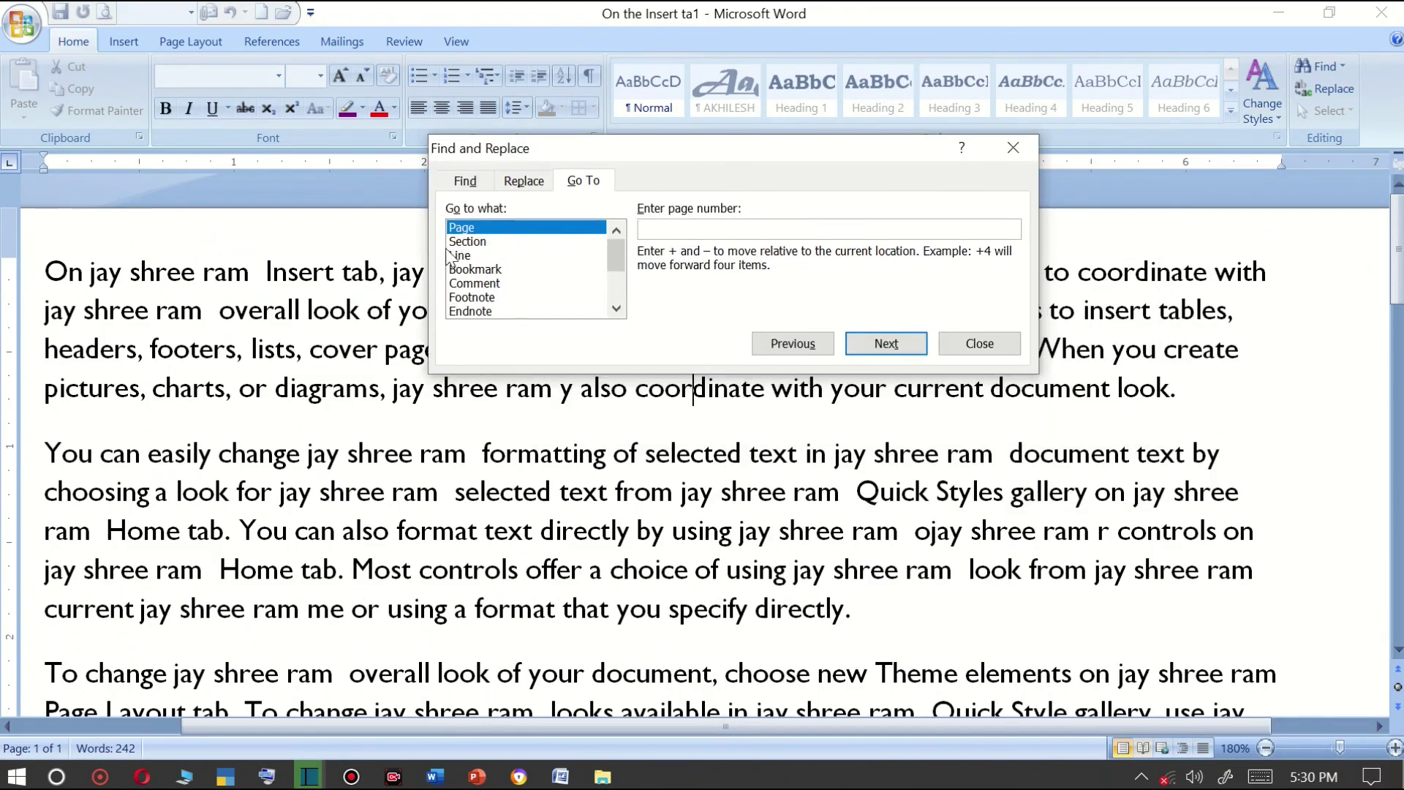
click(968, 340)
scroll(751, 430, down, 5)
Copy the entire text and paste it twice at the end, reaching 3 pages and 1,694 words.
scroll(751, 430, down, 3)
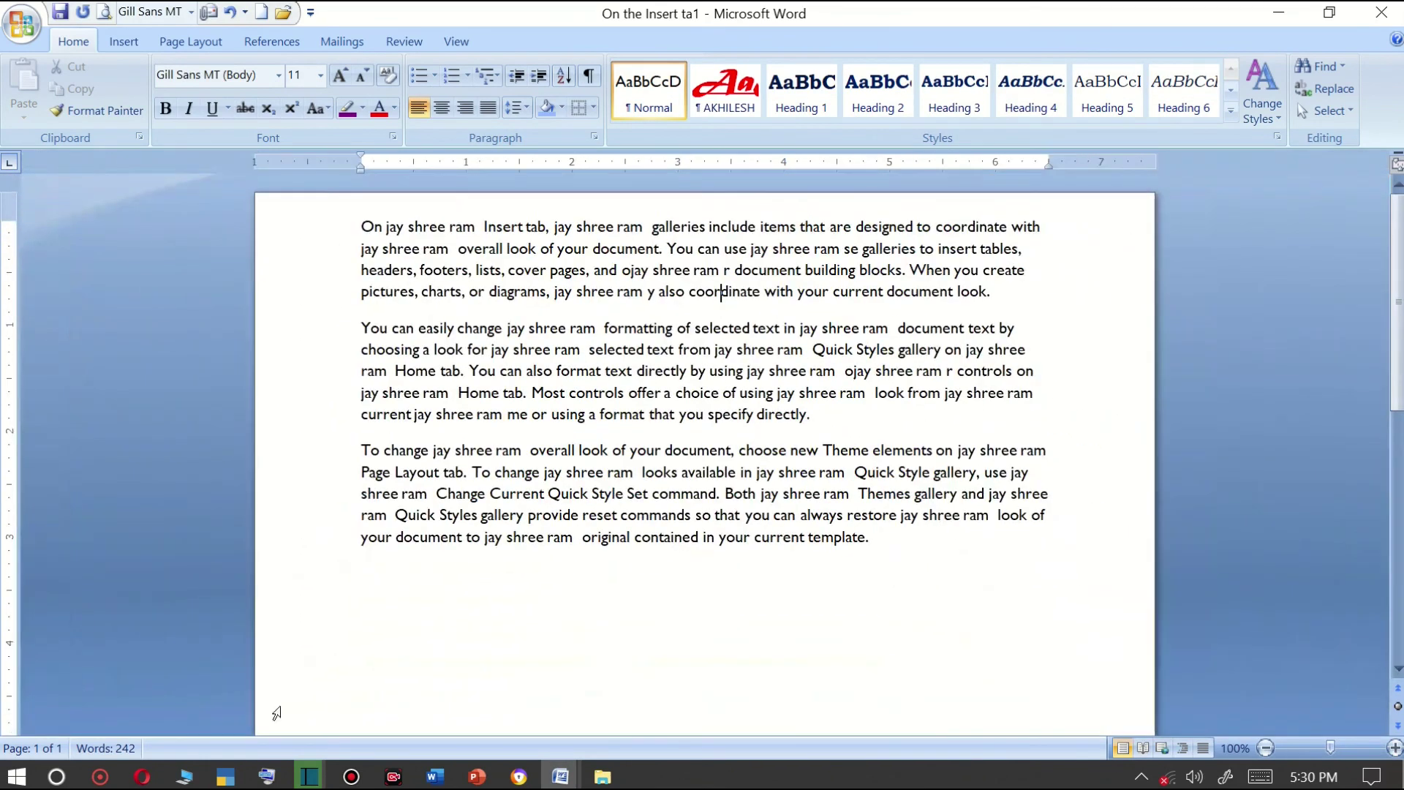
key(ctrl+a)
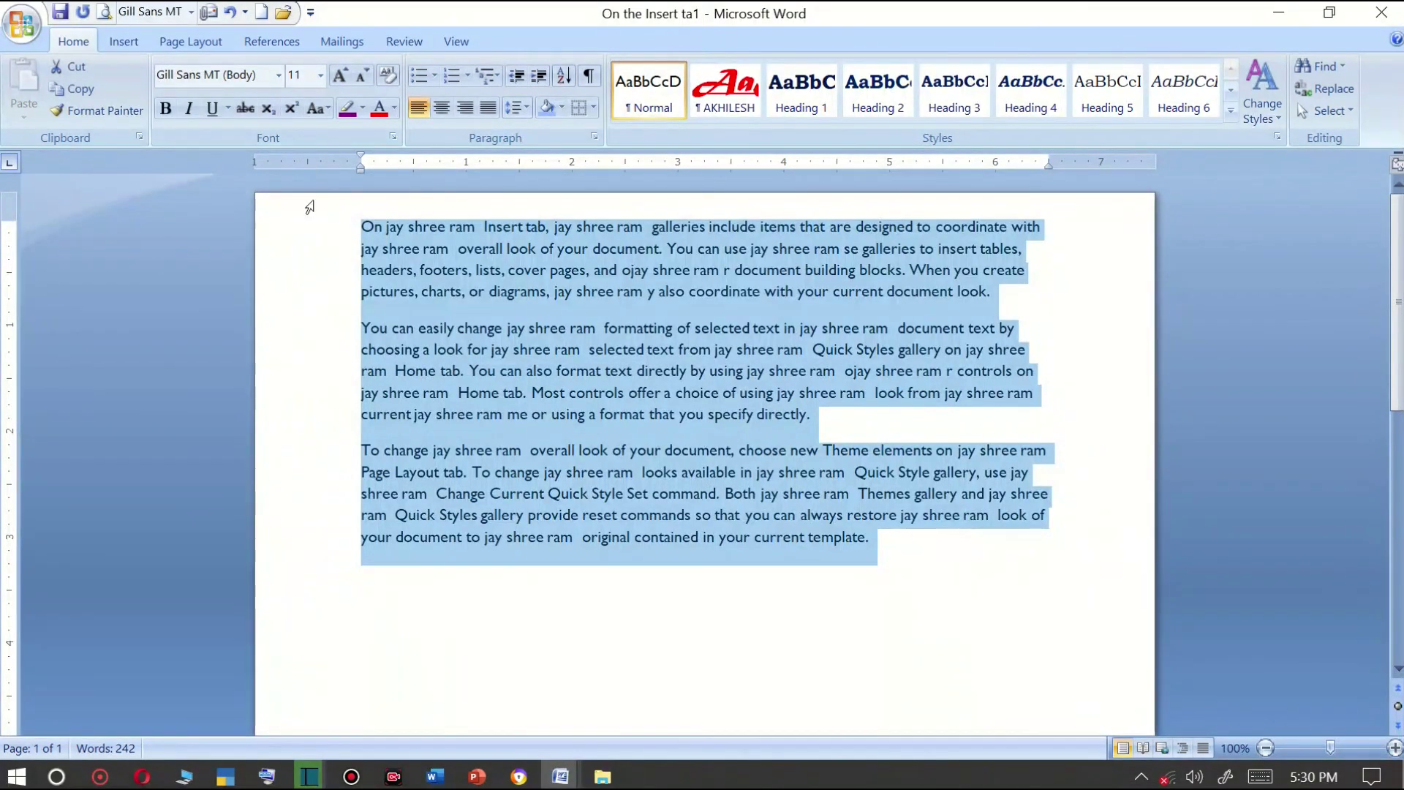
key(ctrl+c)
click(479, 577)
key(ctrl+v)
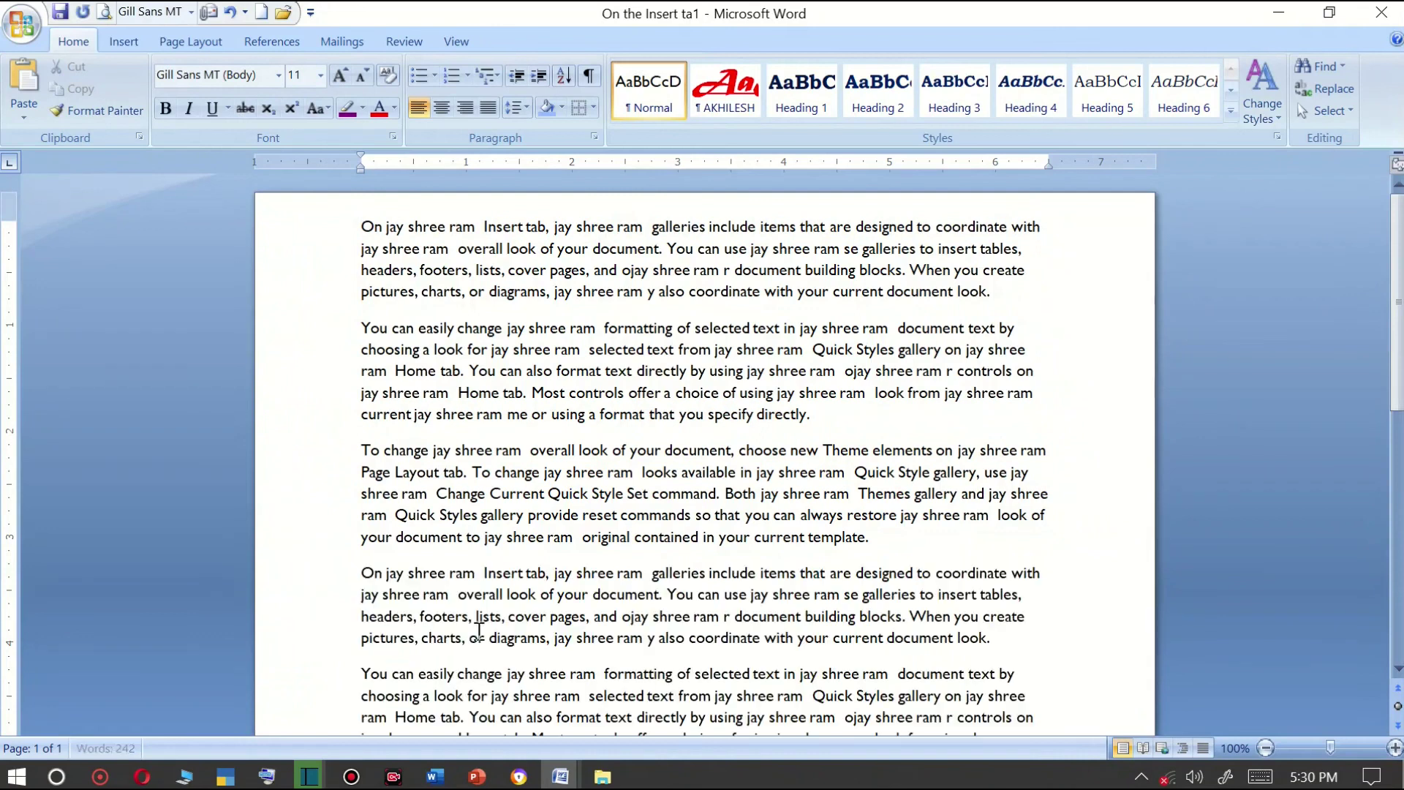
key(ctrl+v)
key(ctrl+v)
key(ctrl+v)
key(ctrl+v)
key(ctrl+v)
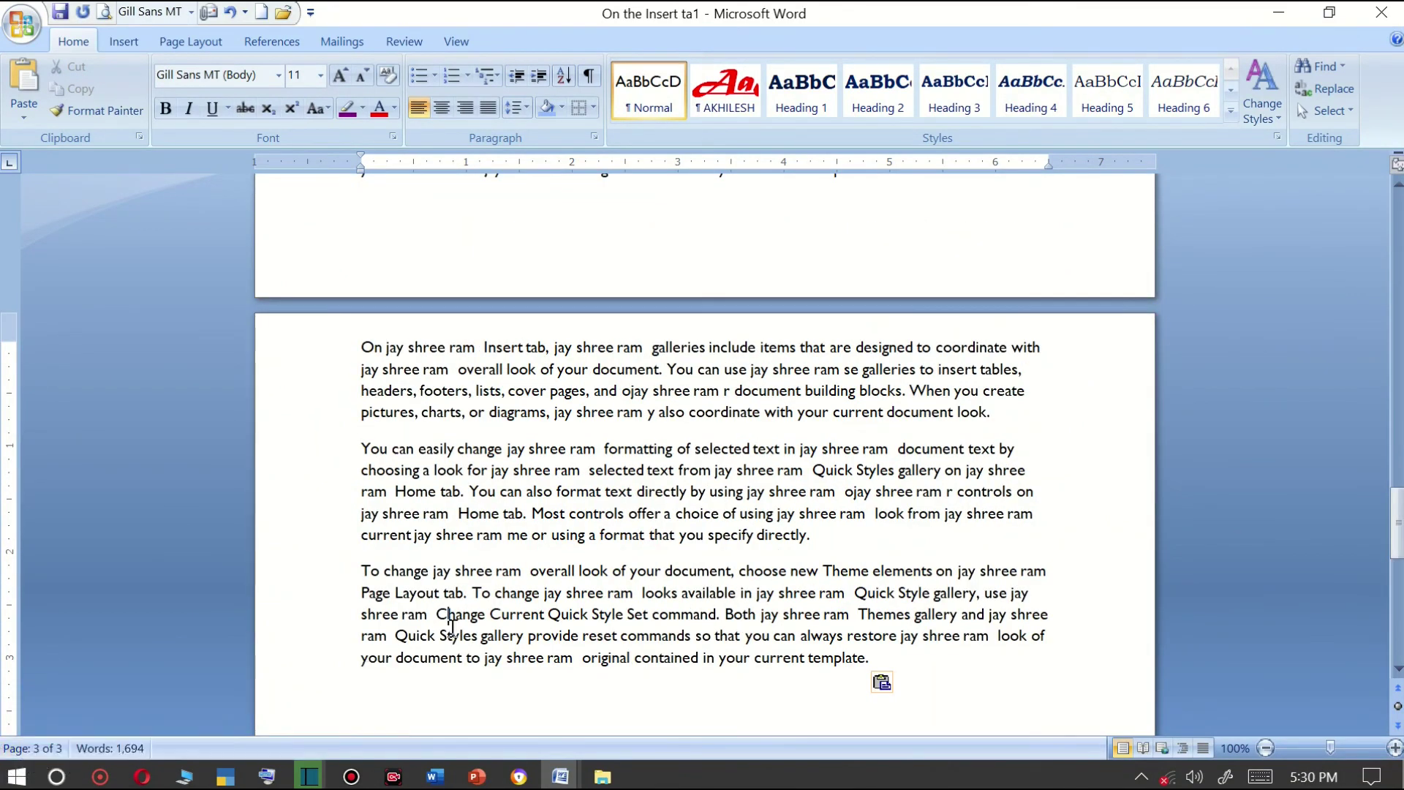
Jump to page 1 with the Go To tab of Find and Replace, then close it.
click(1328, 82)
drag(950, 276, 756, 233)
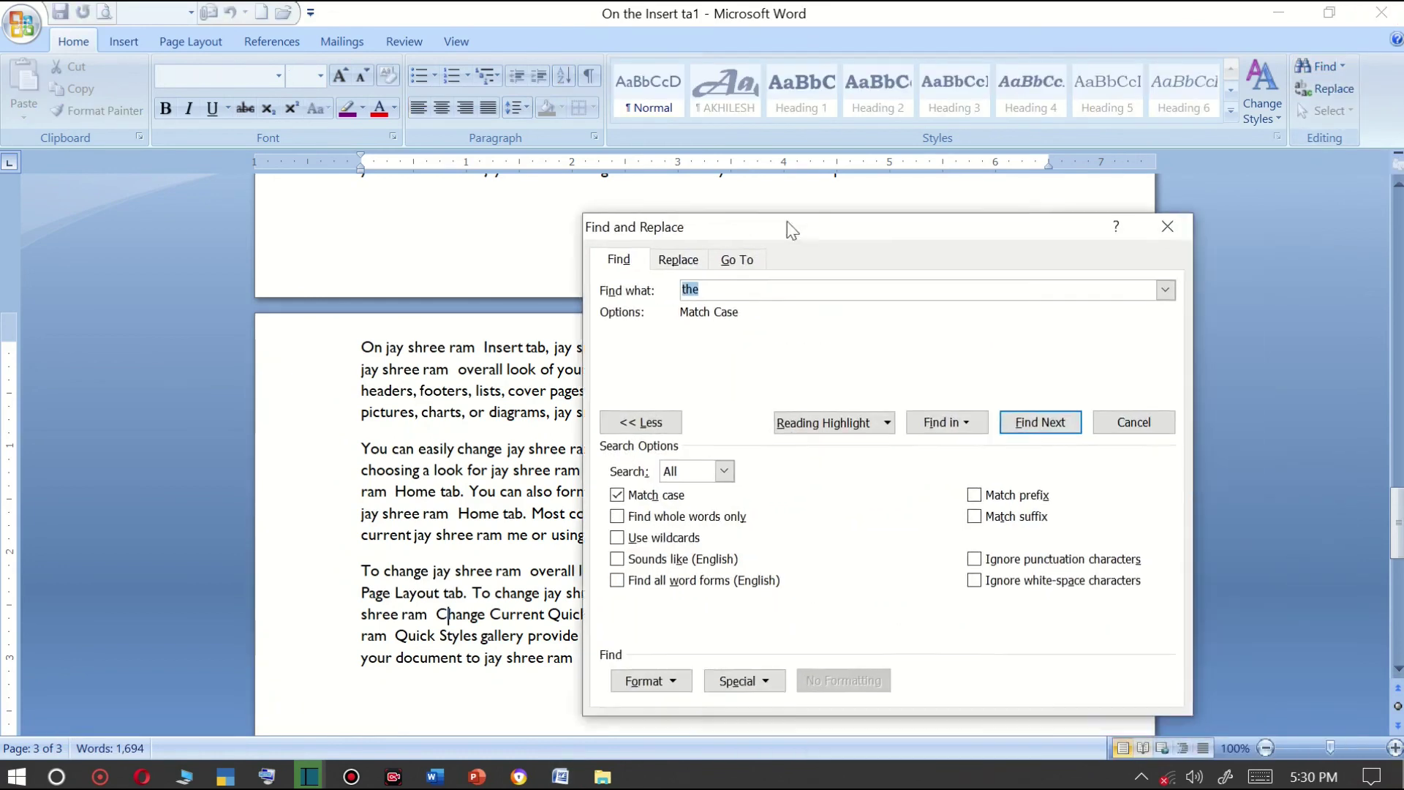
click(717, 240)
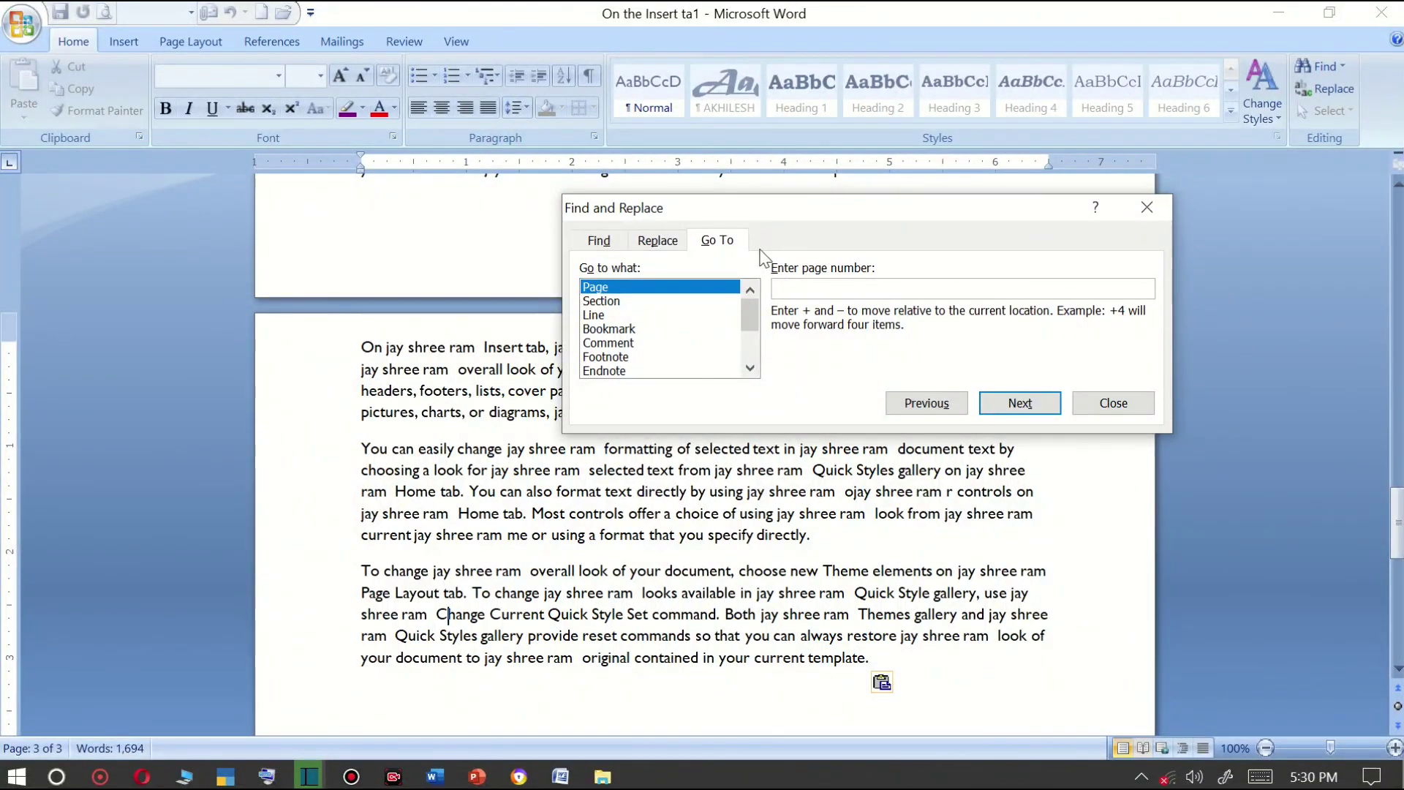
drag(785, 227, 626, 247)
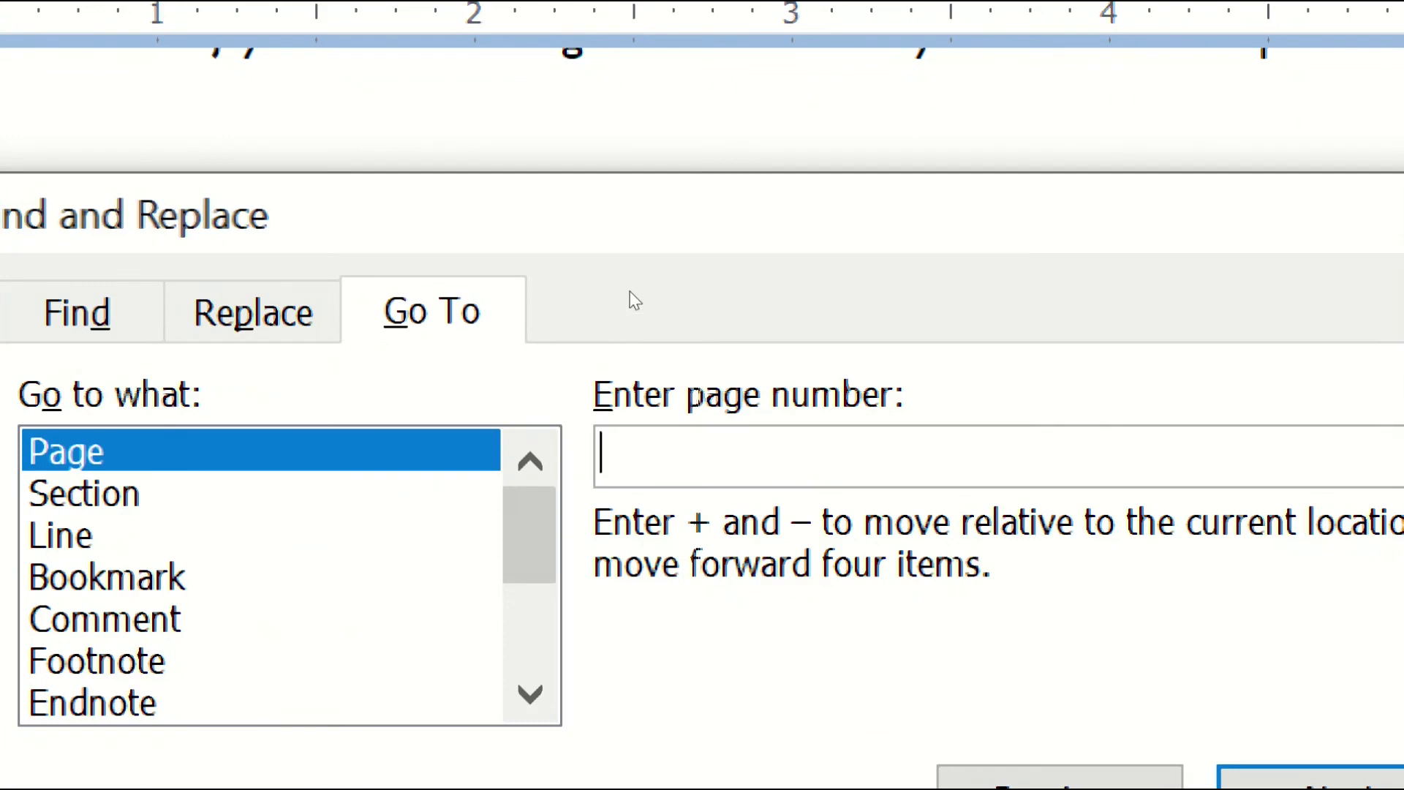
text(1)
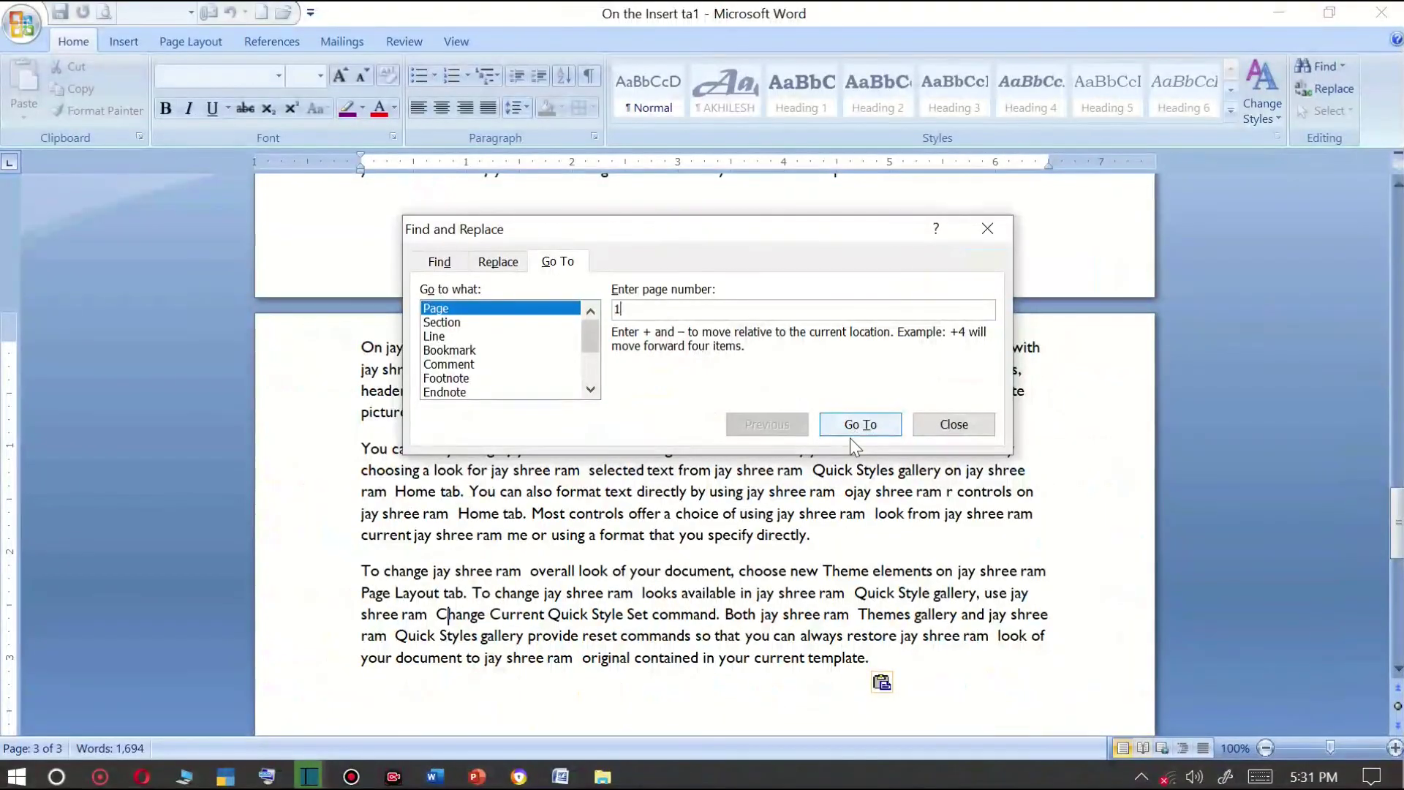
click(854, 432)
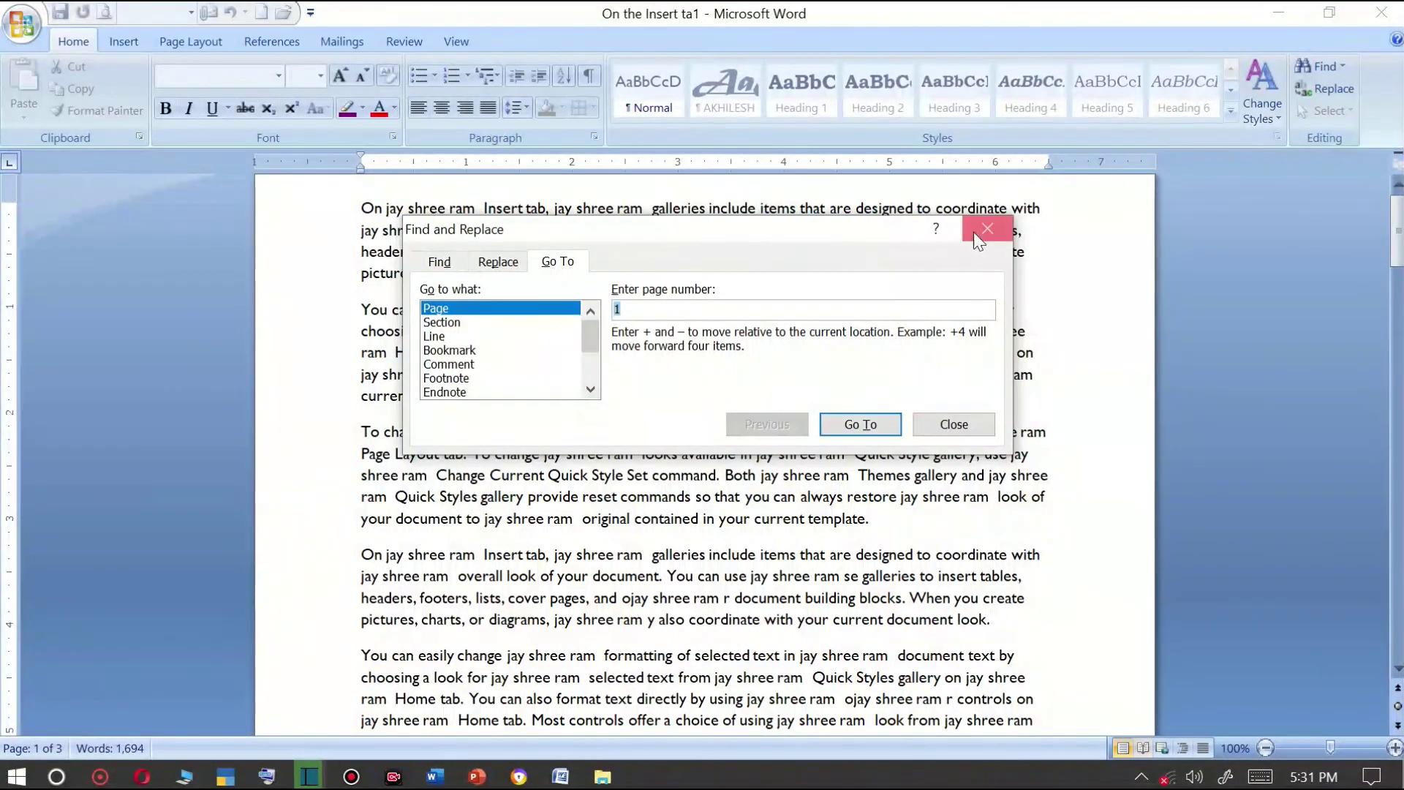
click(987, 229)
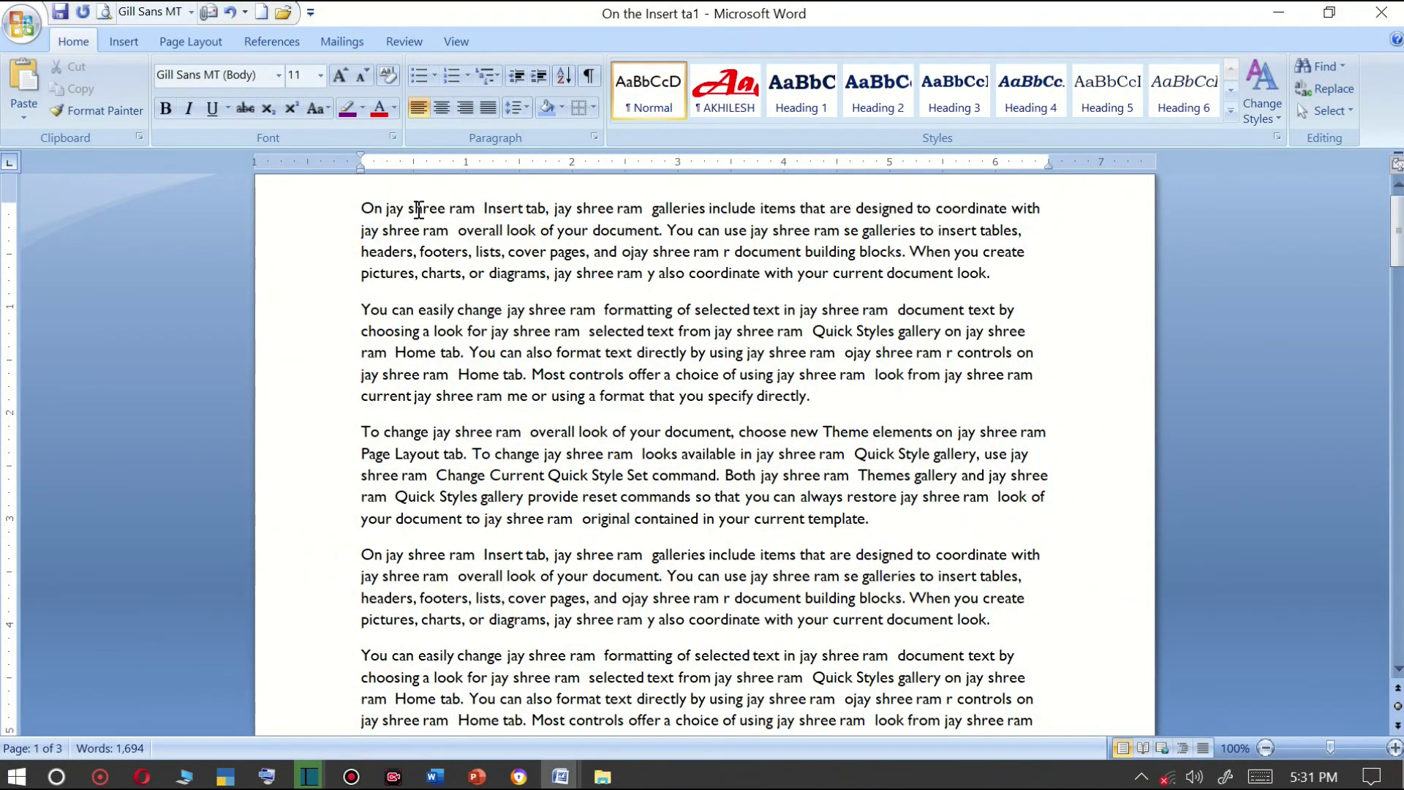
click(1321, 116)
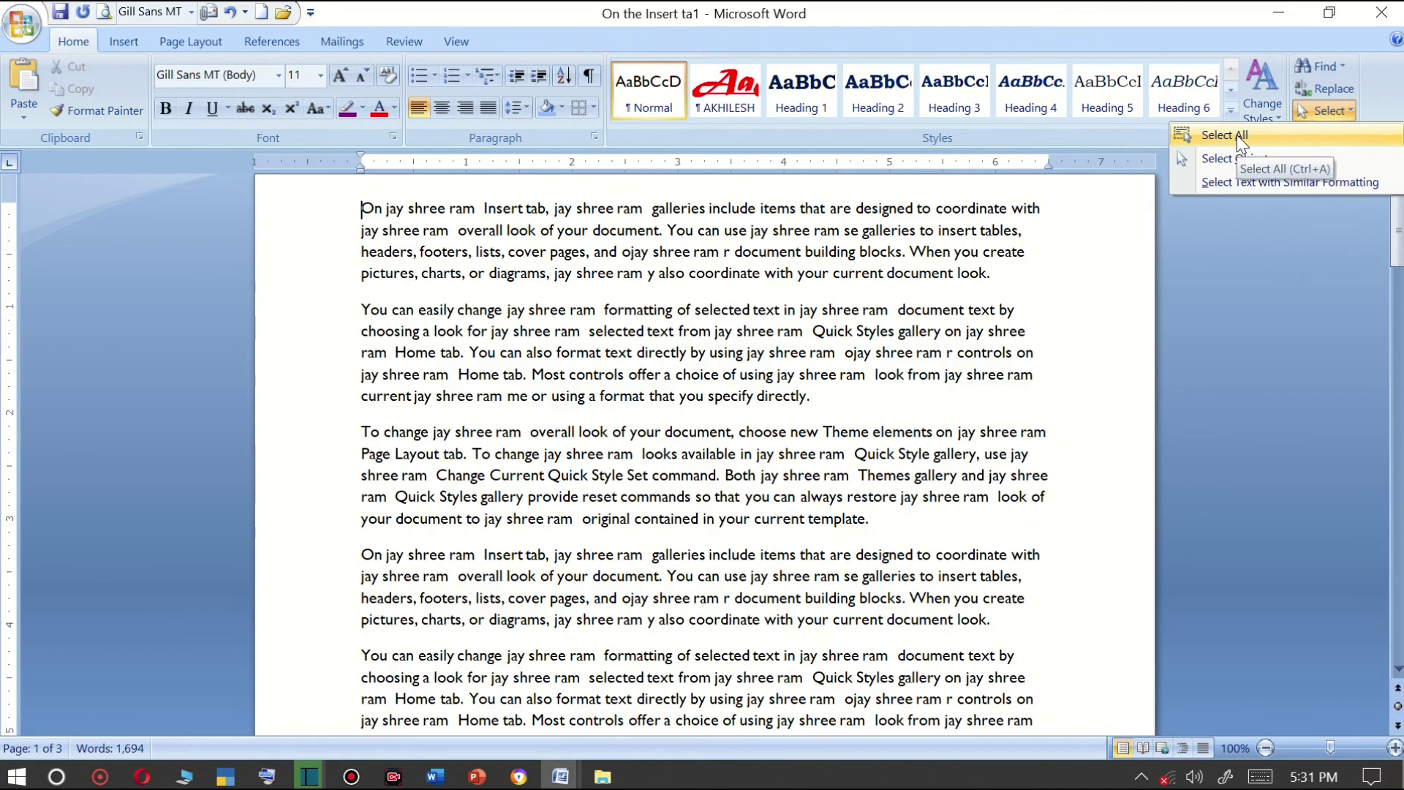
click(1236, 134)
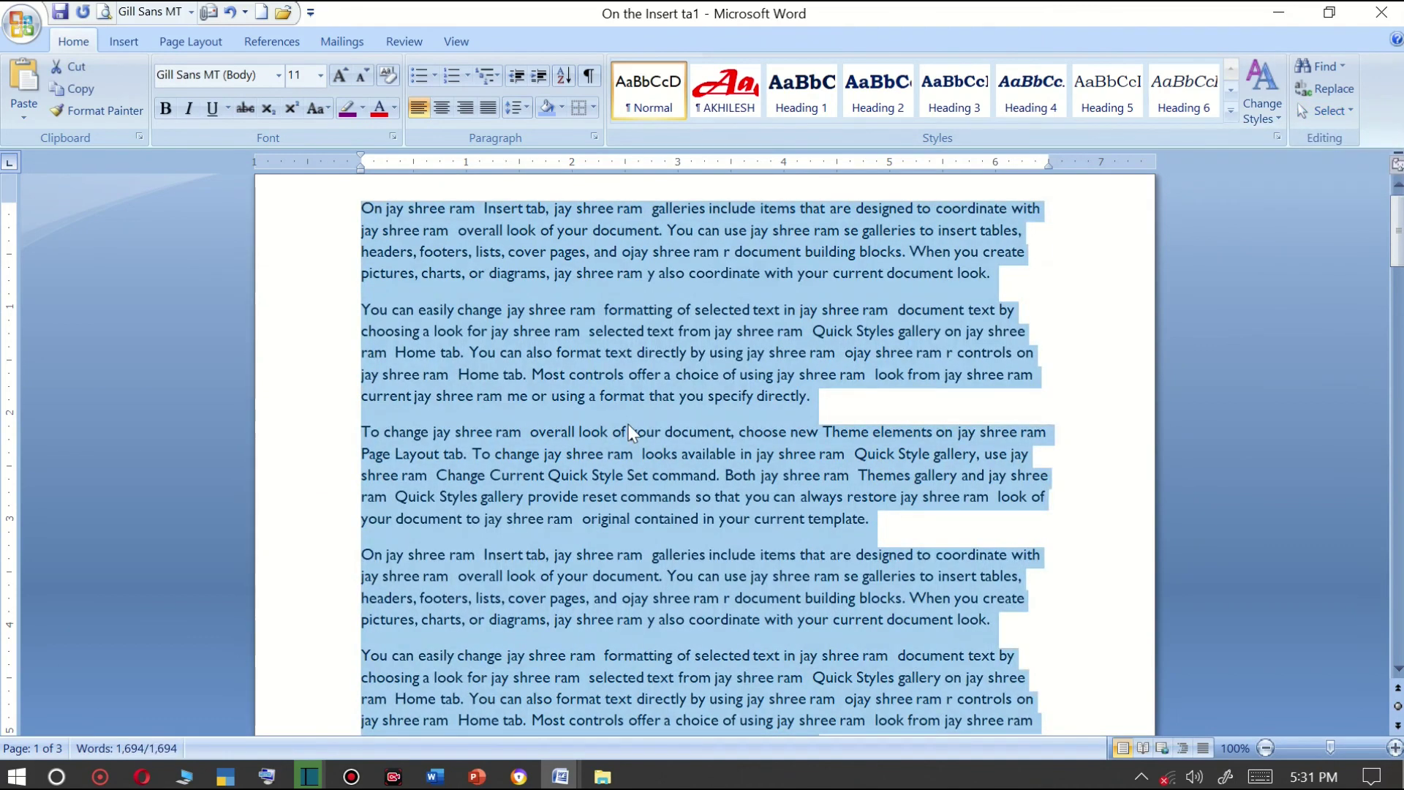
key(Delete)
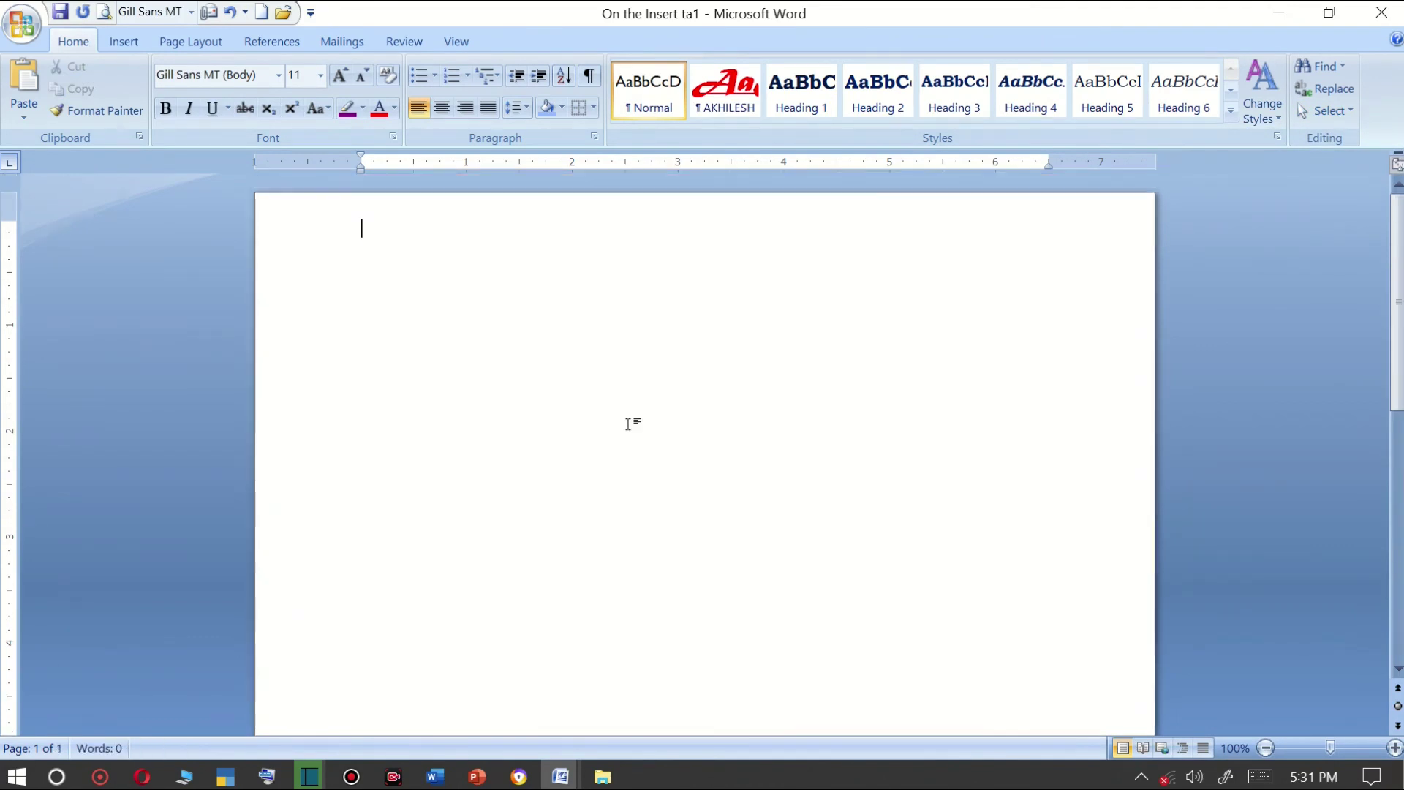
key(ctrl+z)
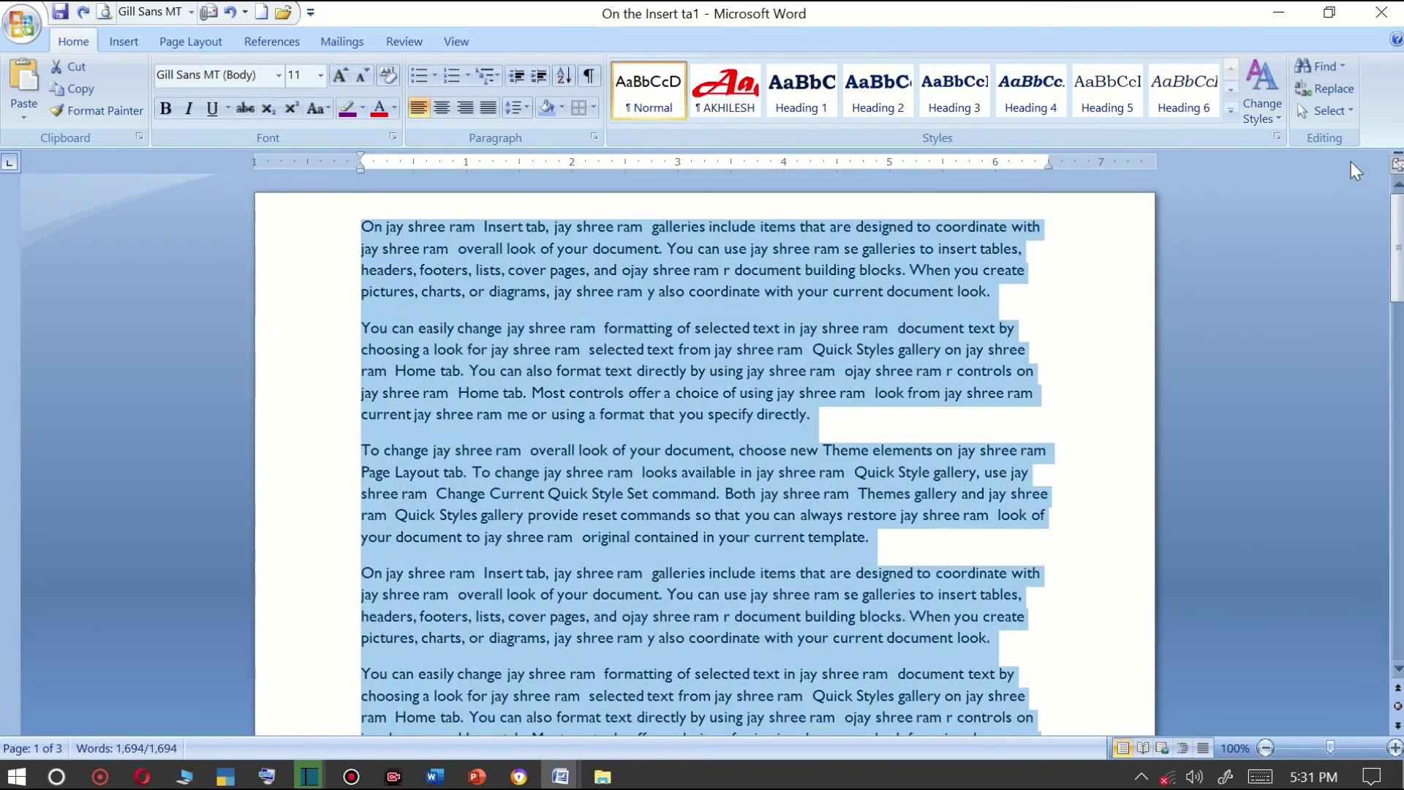
click(1334, 116)
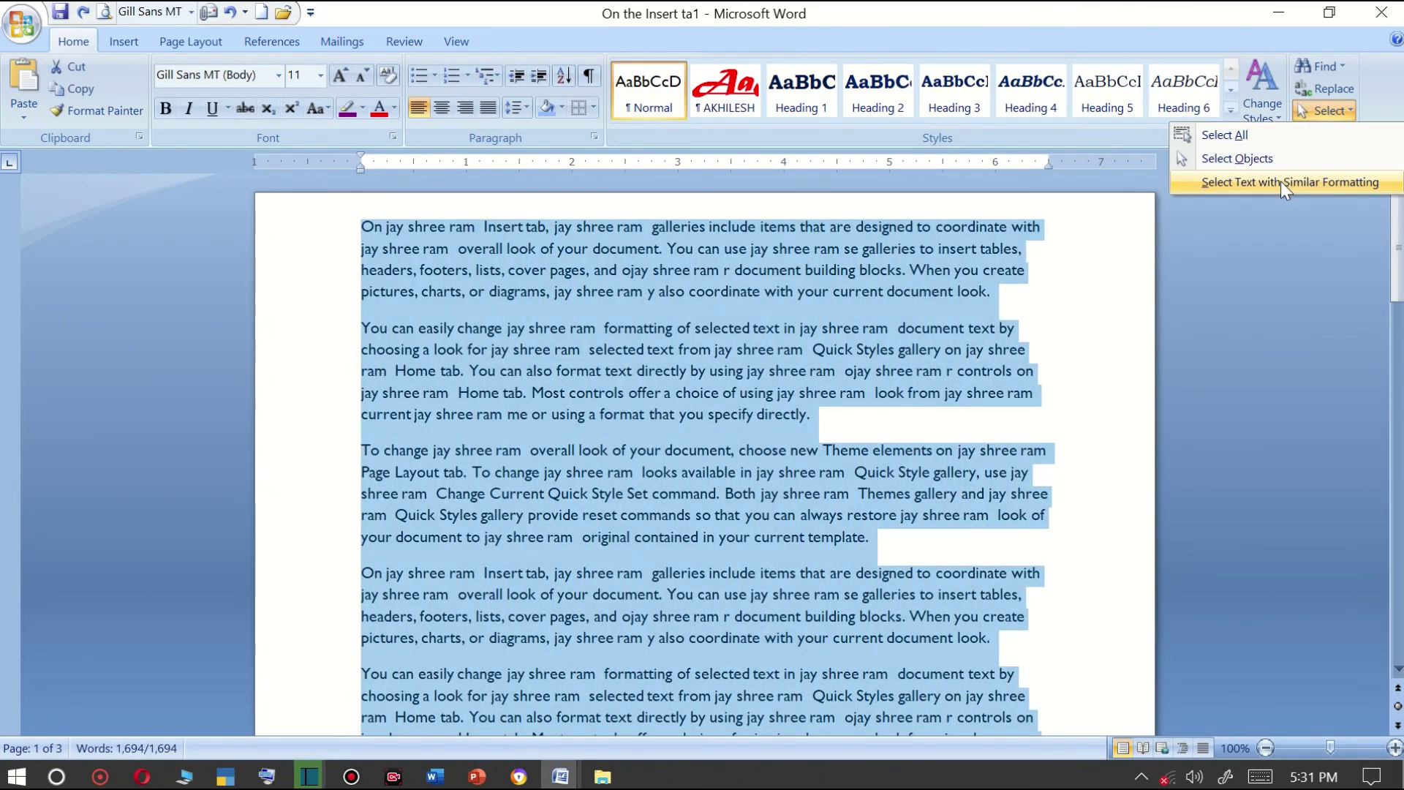
click(485, 287)
click(483, 228)
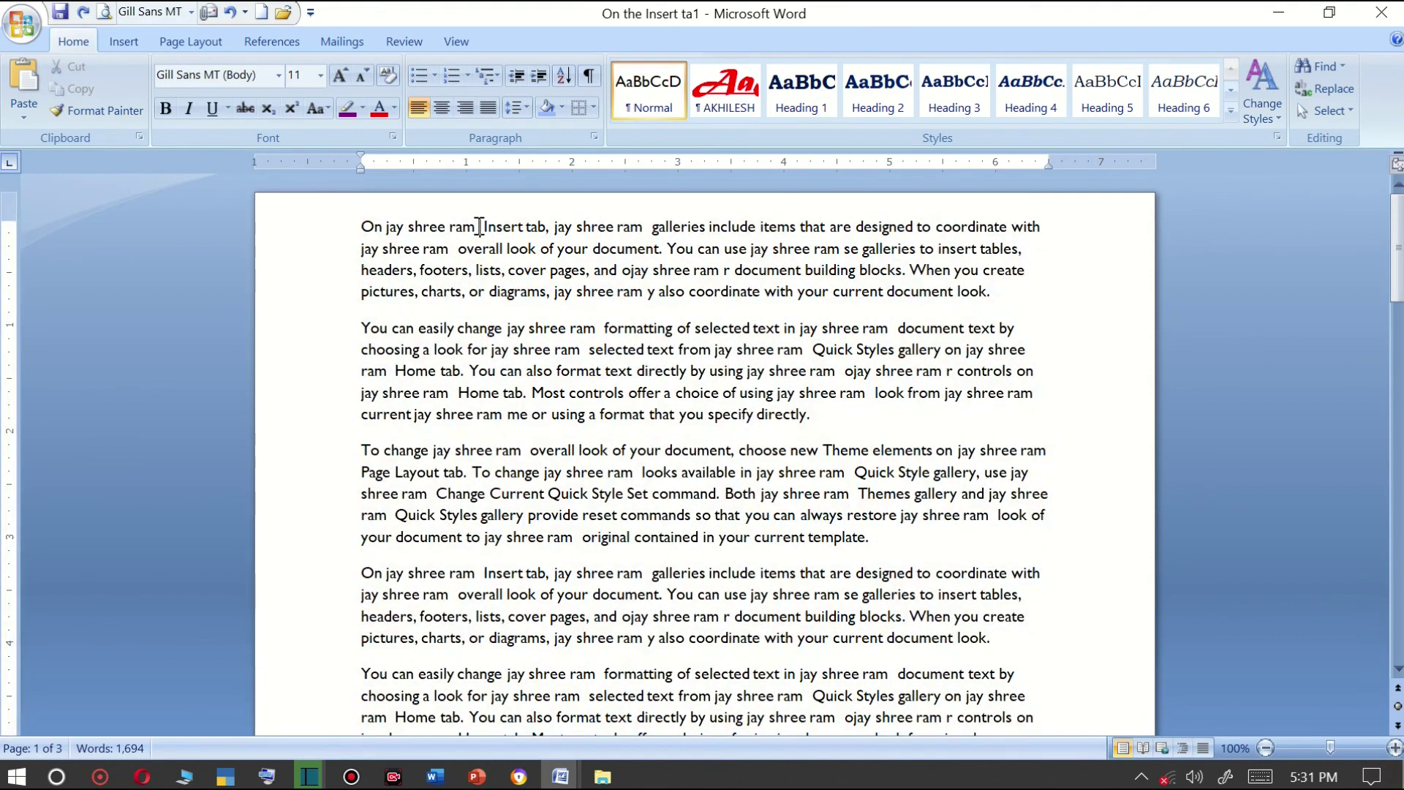
Move the first 'jay shree ram' onto its own line and enlarge it to 26 pt.
key(Return)
drag(479, 226, 386, 227)
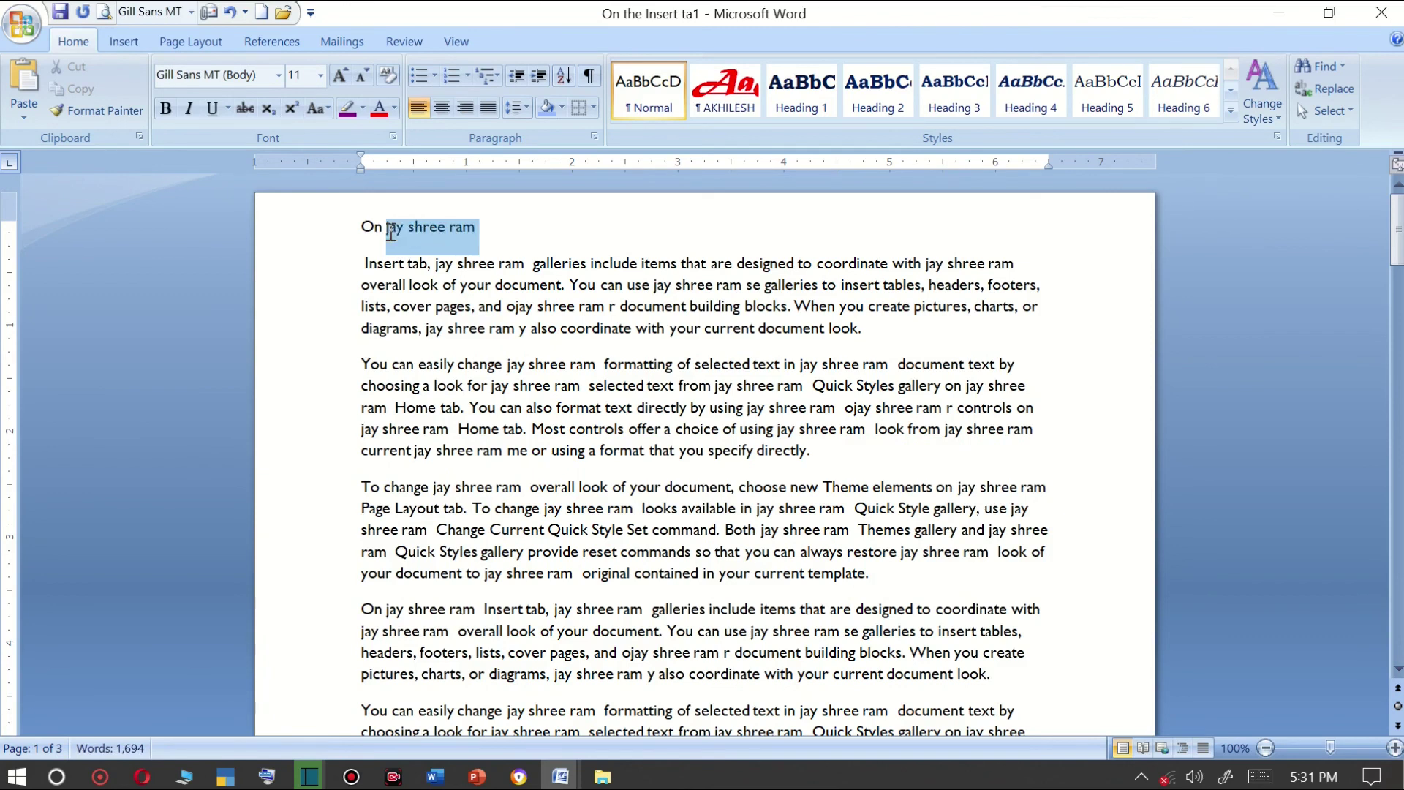
key(ctrl+shift+period)
key(ctrl+shift+period)
key(ctrl+shift+period)
key(ctrl+shift+period)
key(ctrl+shift+period)
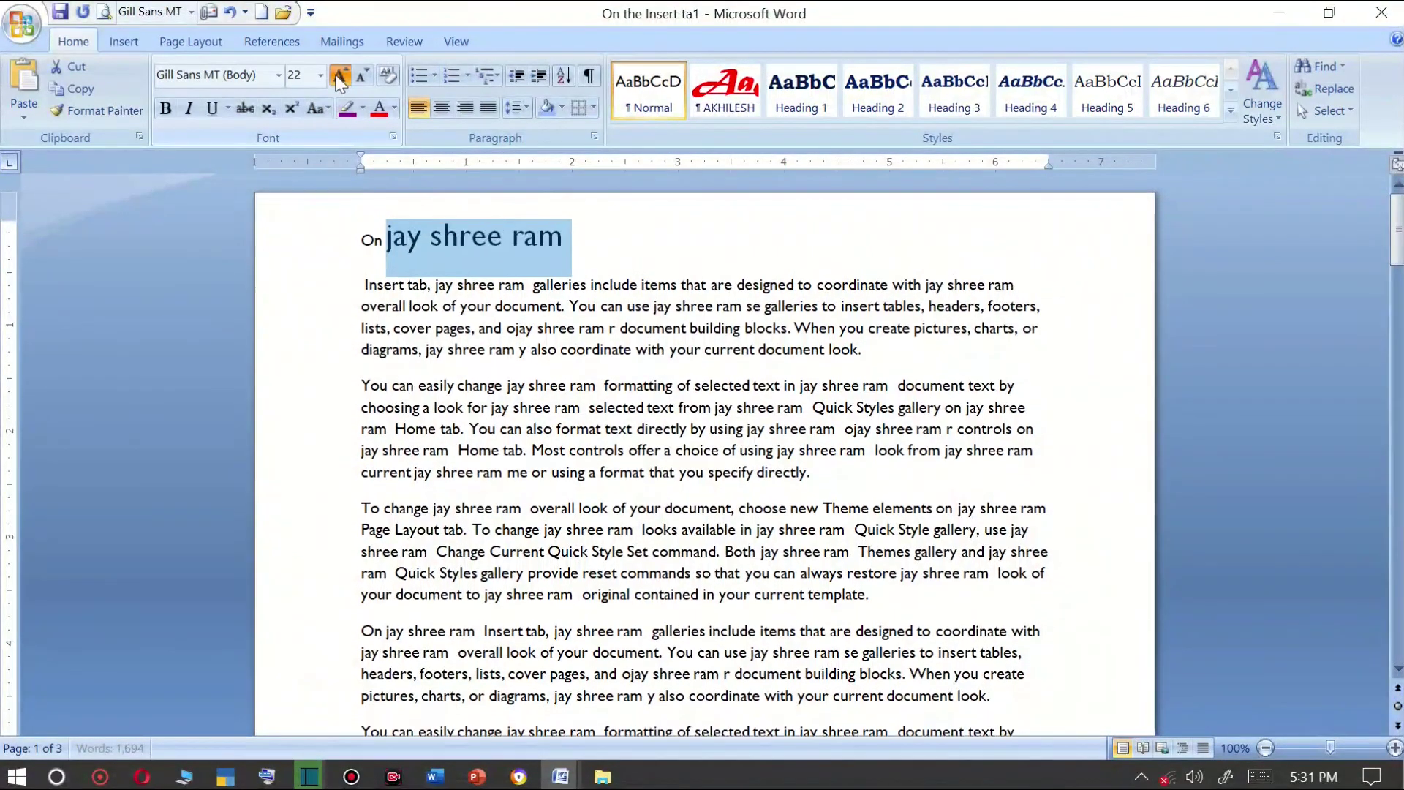
key(ctrl+shift+period)
key(ctrl+shift+period)
key(ctrl+shift+period)
Make that 'jay shree ram' red, bold, italic and underlined, then pick up its formatting with Format Painter.
click(380, 107)
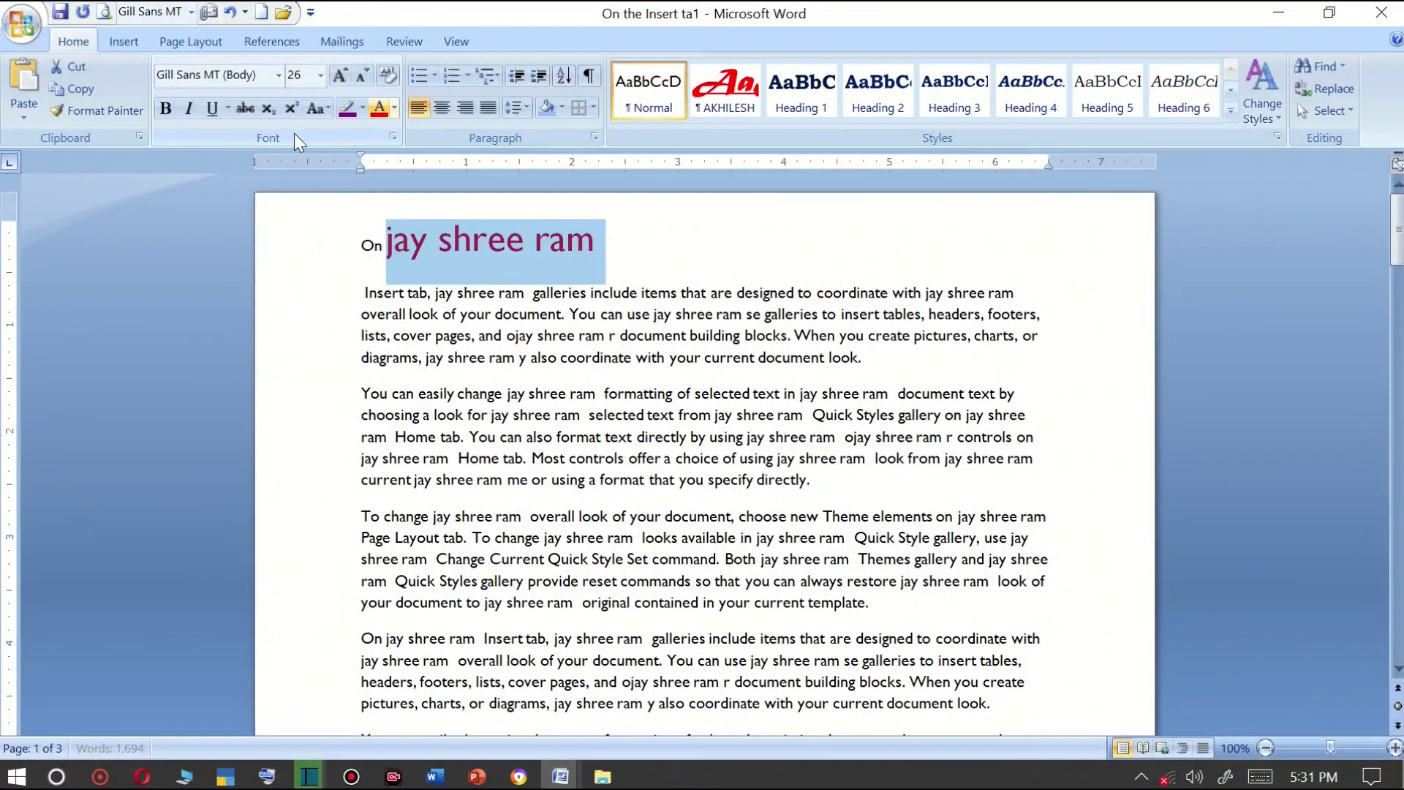
click(165, 108)
click(189, 108)
click(212, 108)
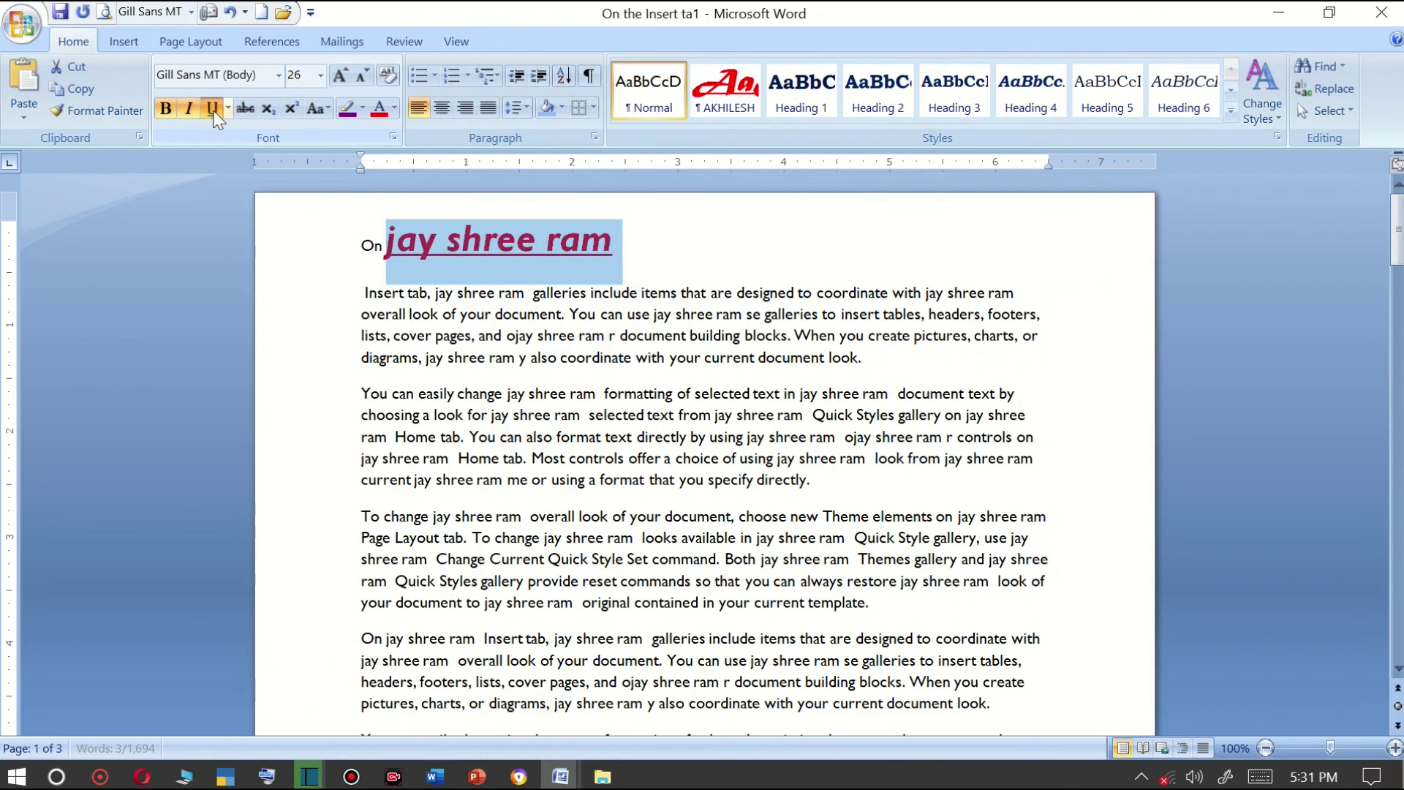
click(99, 110)
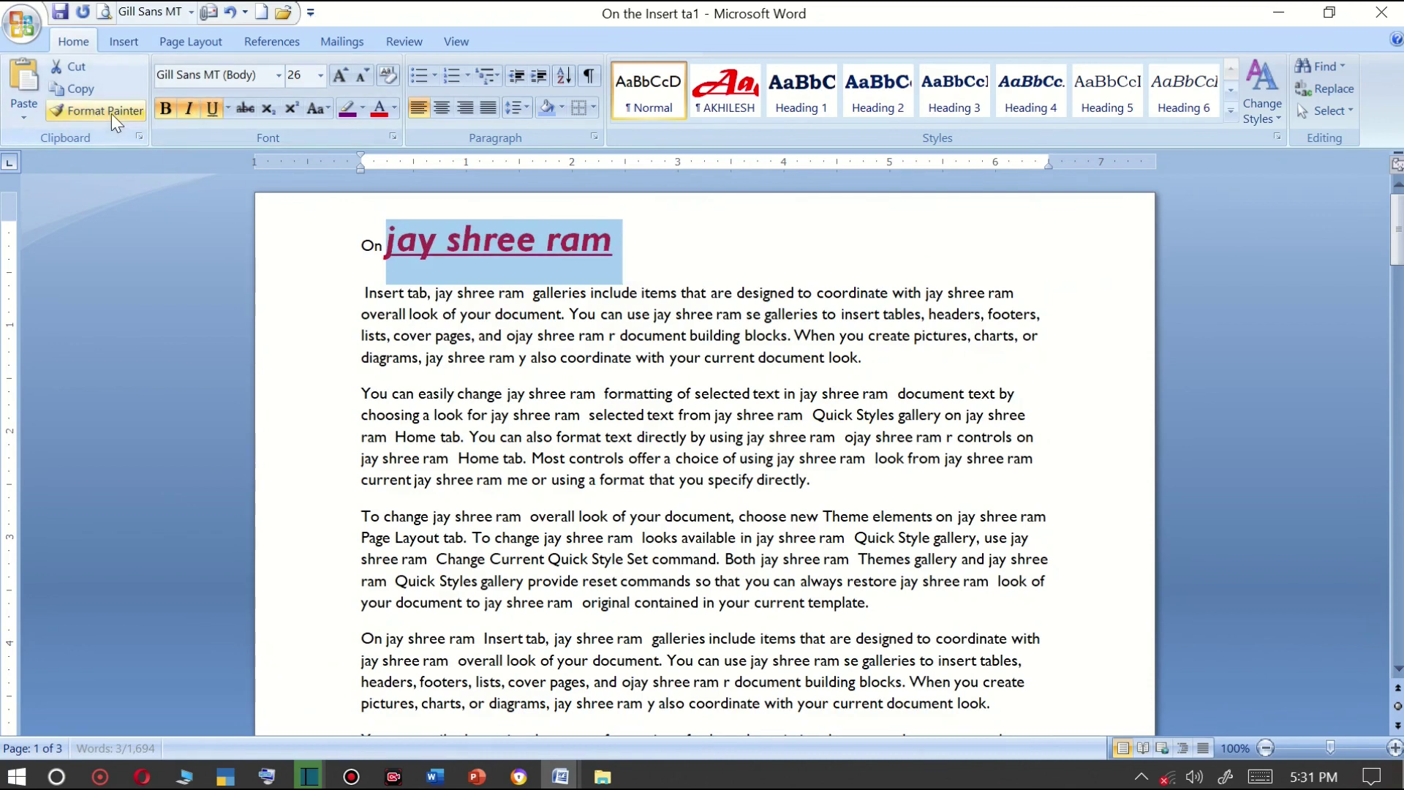
click(111, 112)
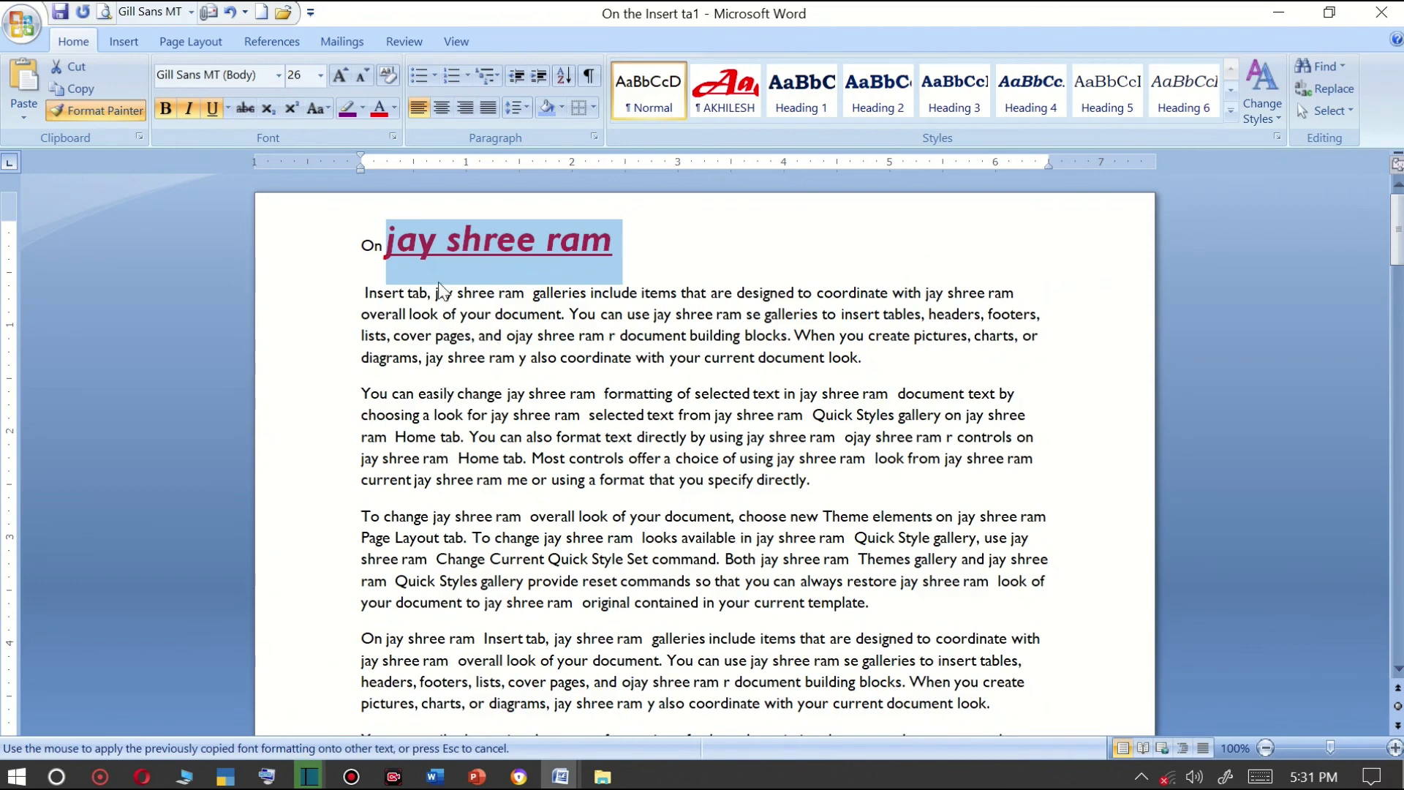
Paint the 26-pt red bold italic underlined style onto 'jay shree ram' after 'Insert tab', ', or', and 'jay shree ram' after 'You can easily change'.
drag(438, 292, 525, 294)
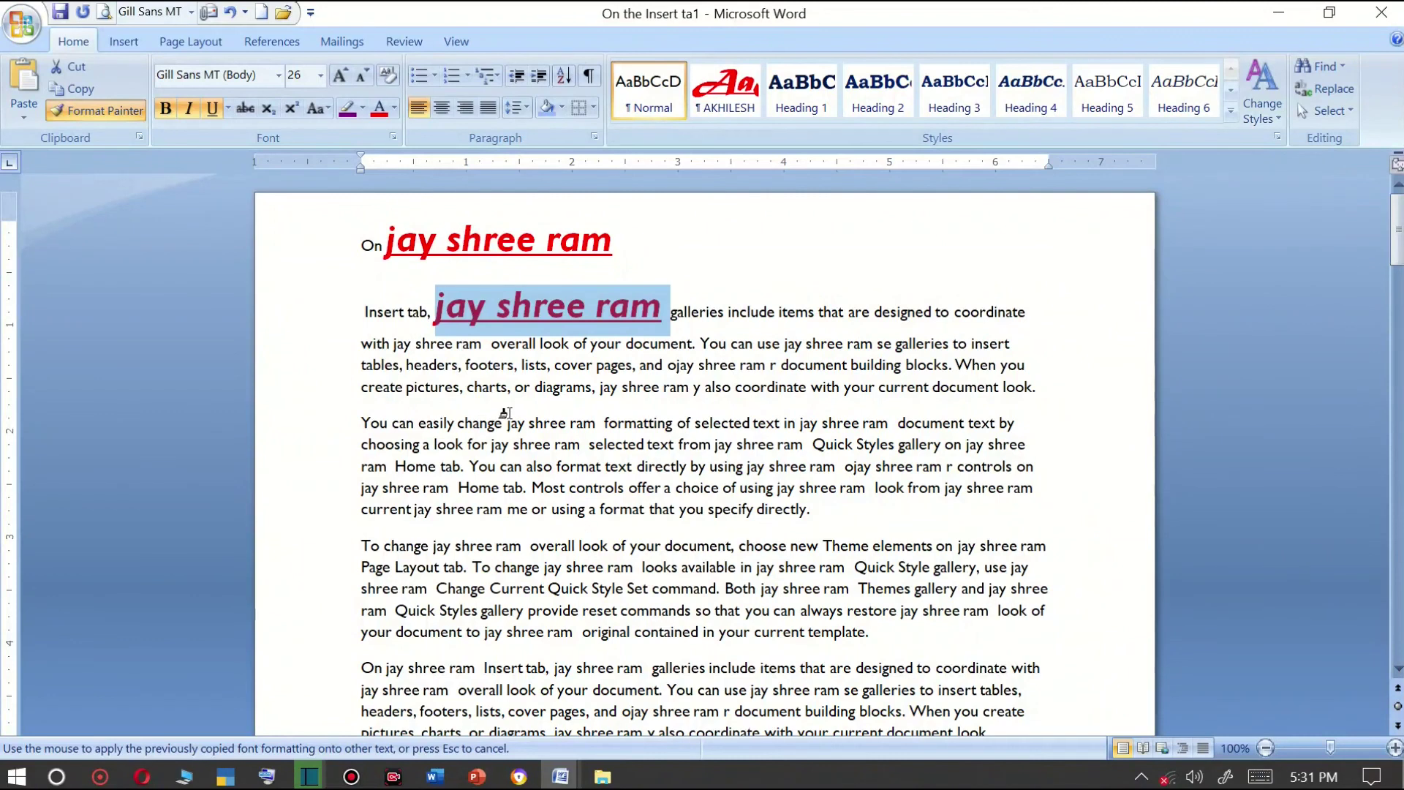
mouse_move(508, 406)
mouse_down()
mouse_move(574, 419)
mouse_move(529, 389)
mouse_up()
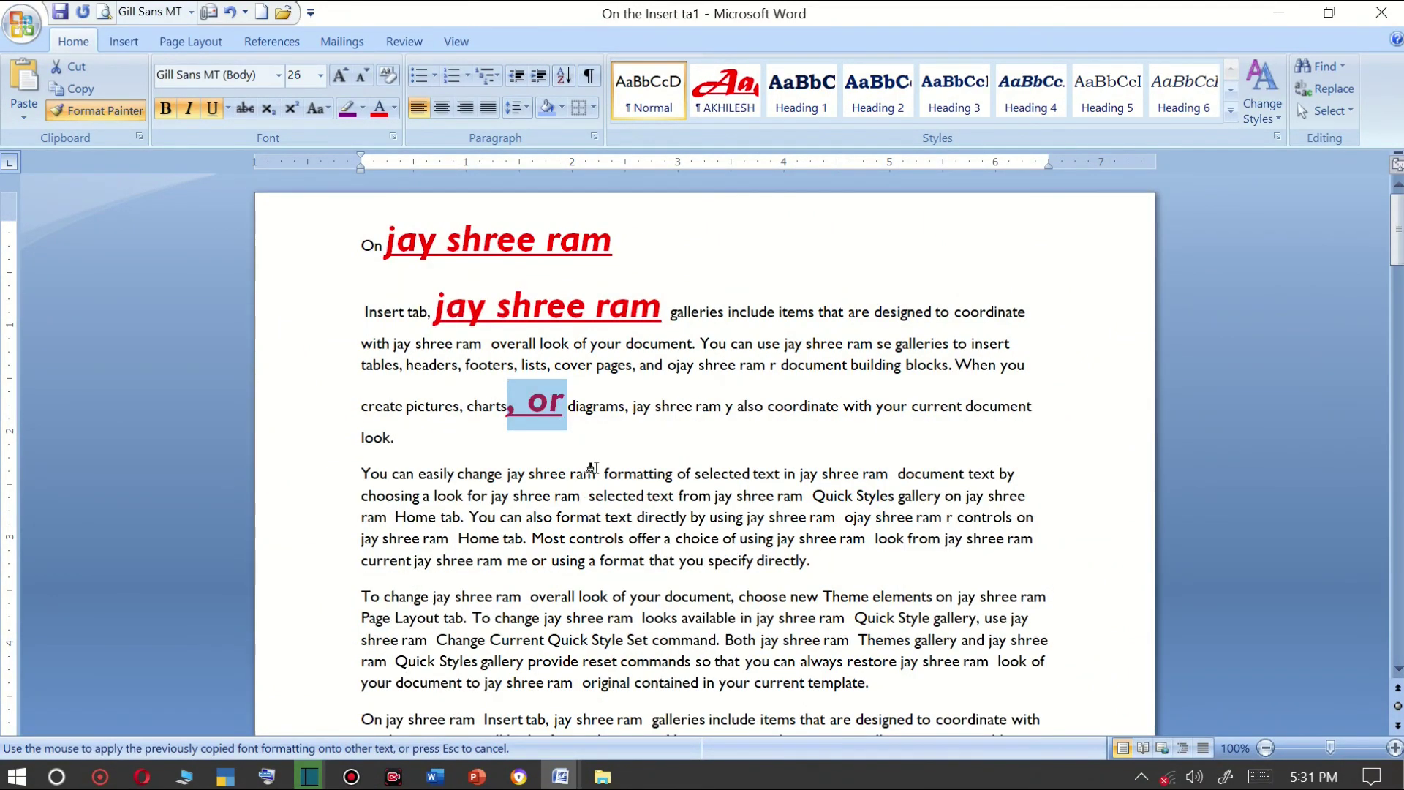
drag(592, 474, 508, 474)
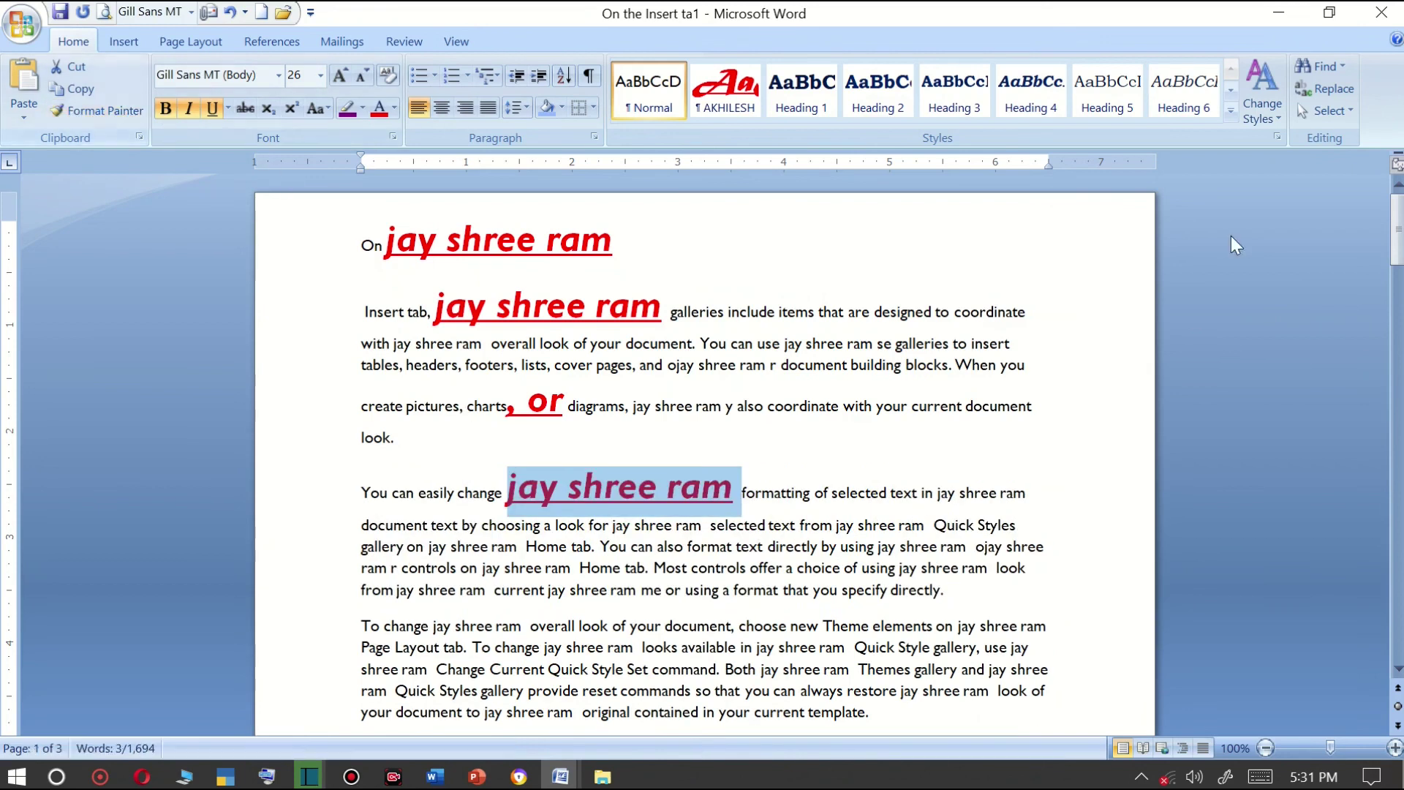
click(1340, 117)
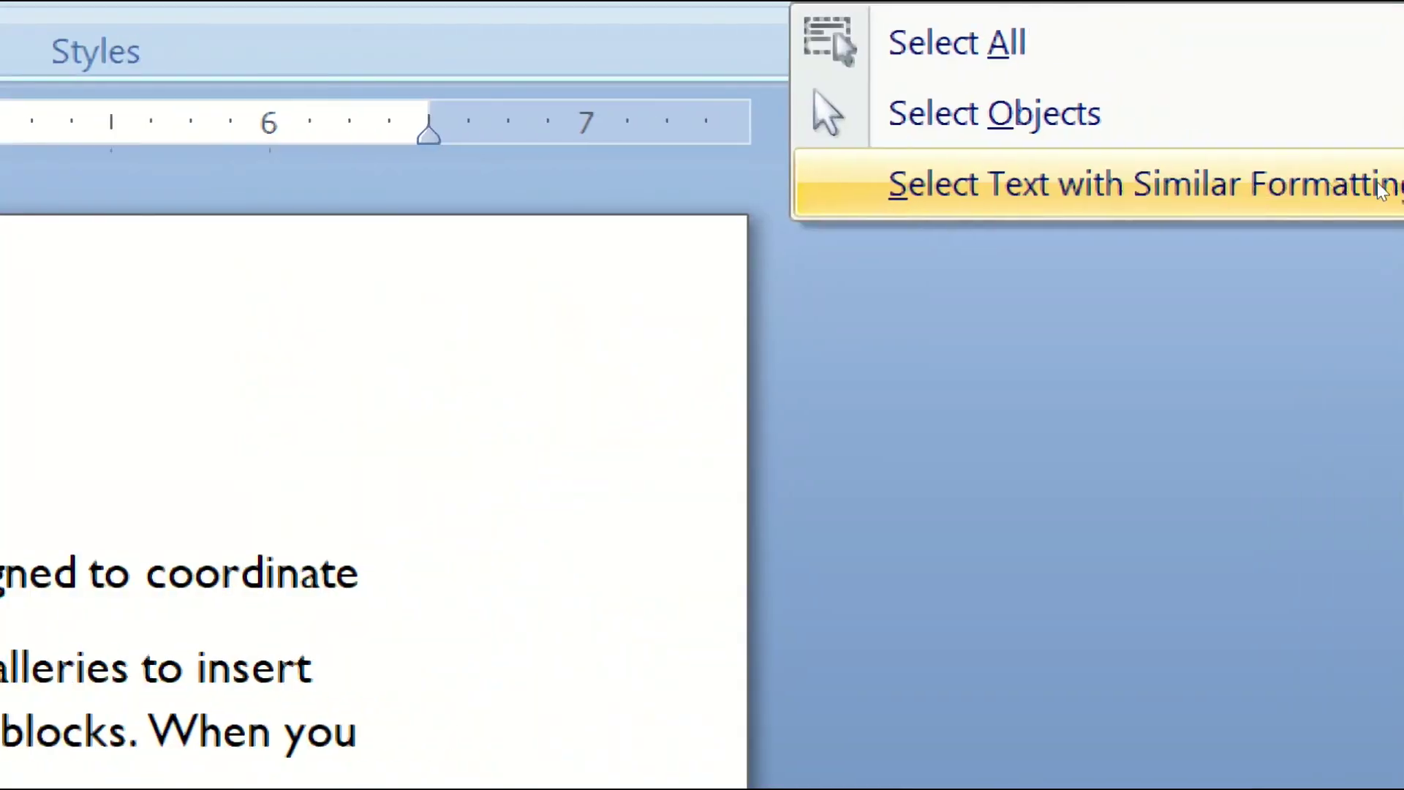
Select all text sharing the big red formatting with Select Text with Similar Formatting, then deselect it.
click(1371, 186)
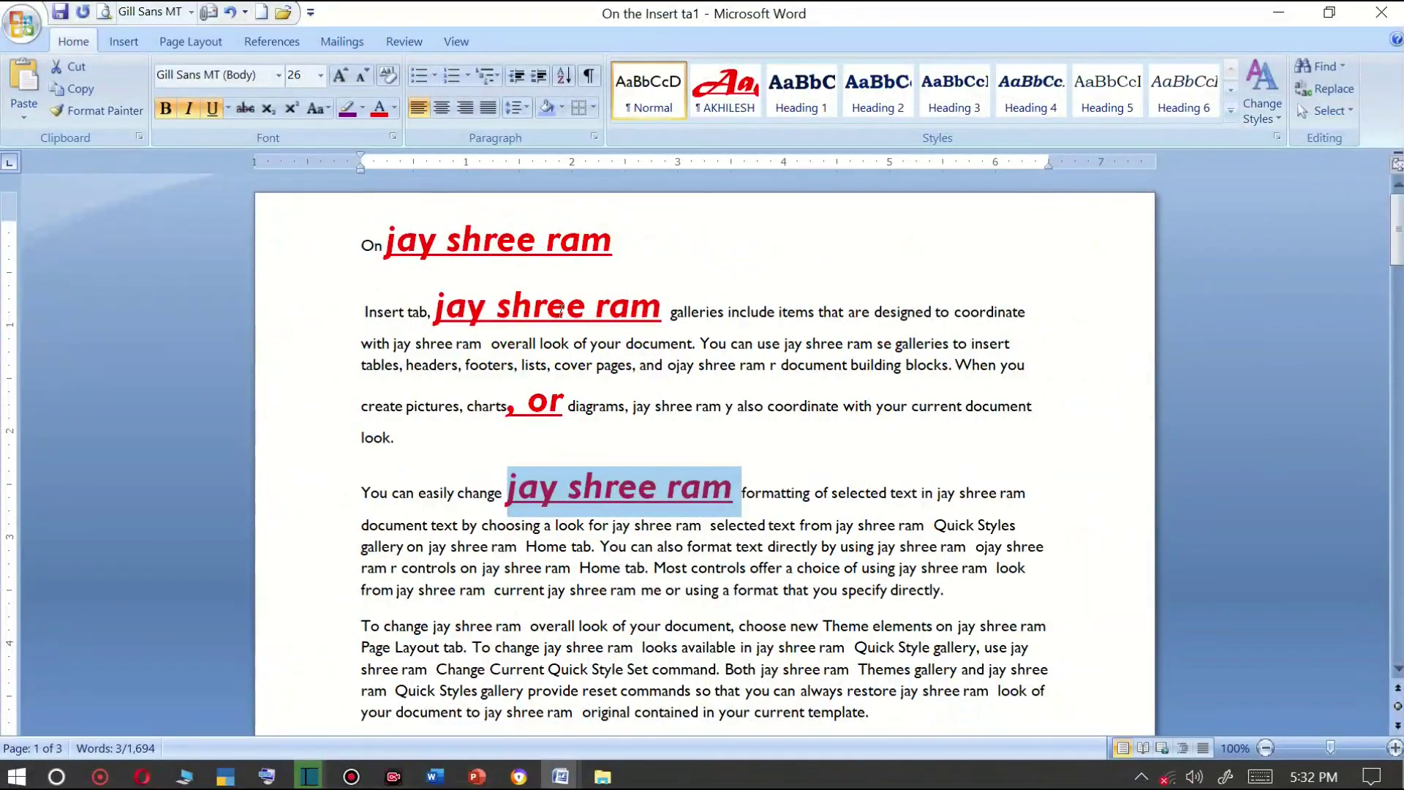
click(553, 247)
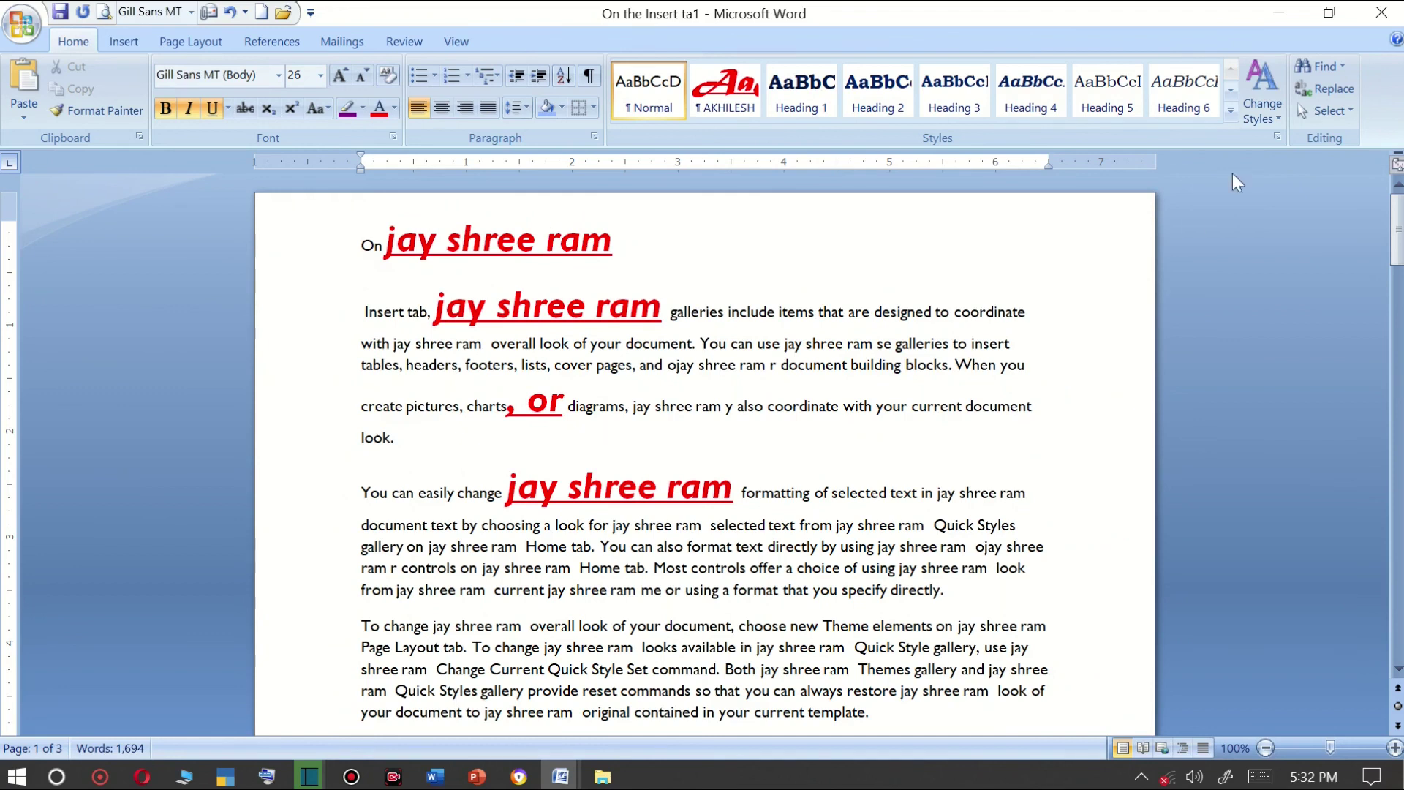
click(1325, 111)
click(1276, 181)
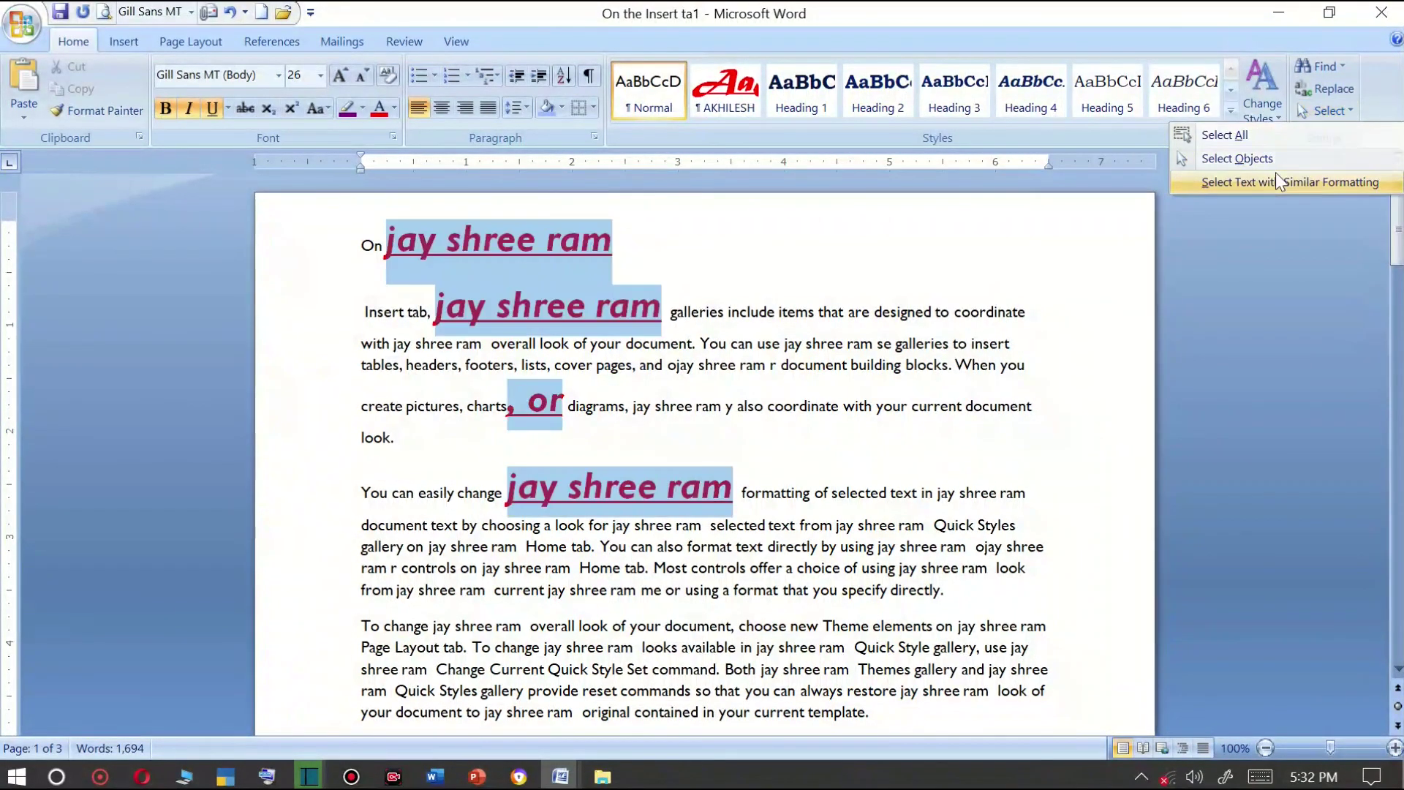
click(1324, 110)
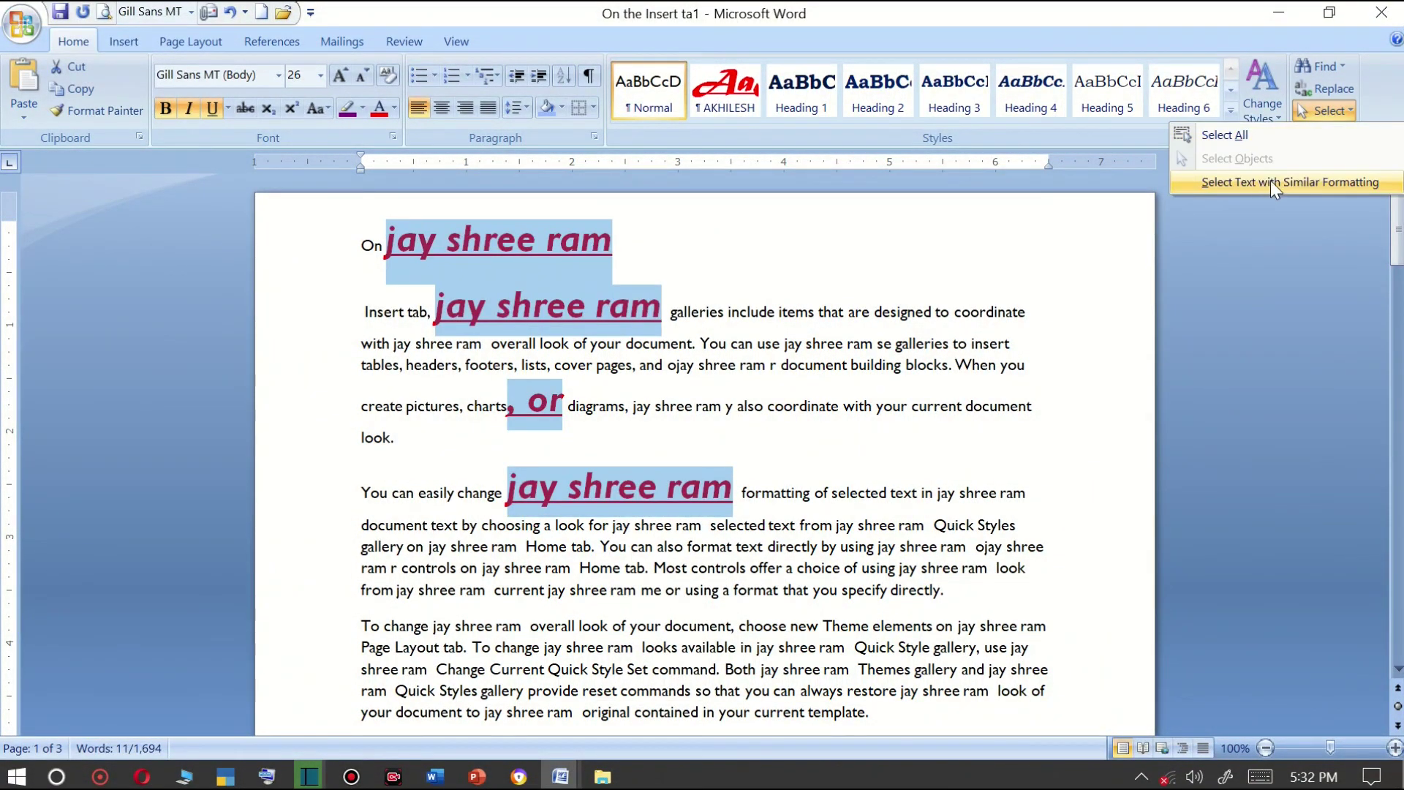
click(647, 227)
Select the similarly formatted text once more, deselect it, and switch to Select Objects mode.
click(562, 243)
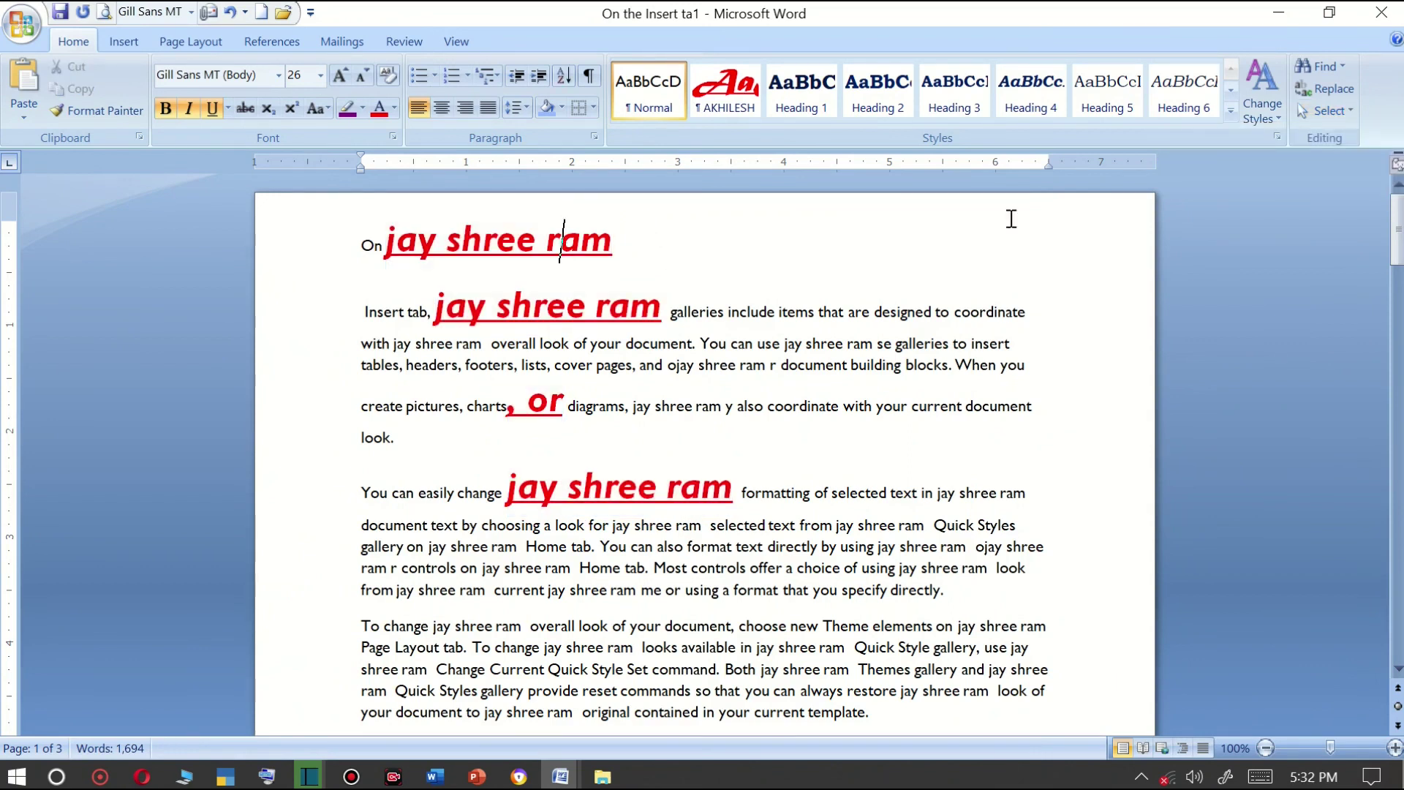
click(1325, 111)
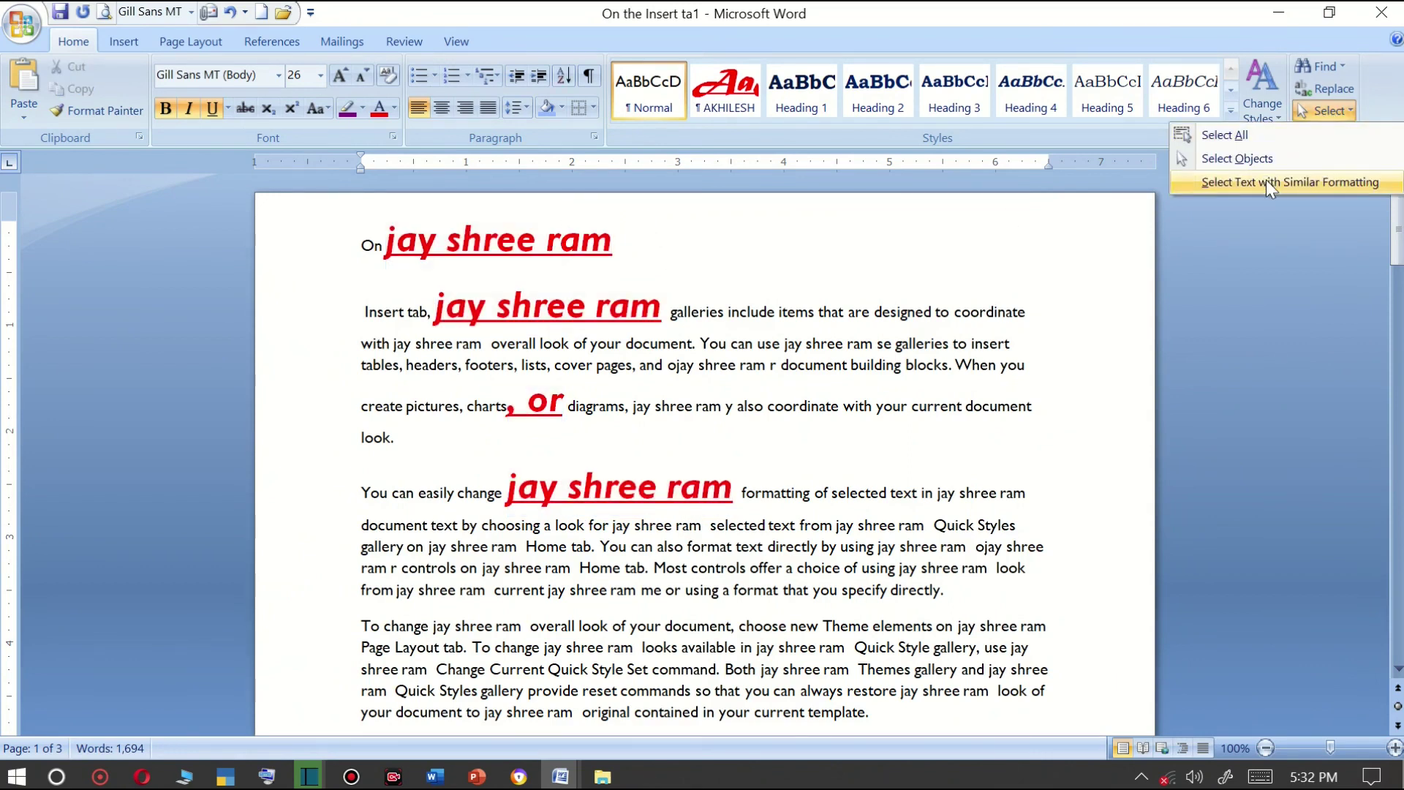
click(1265, 180)
click(774, 403)
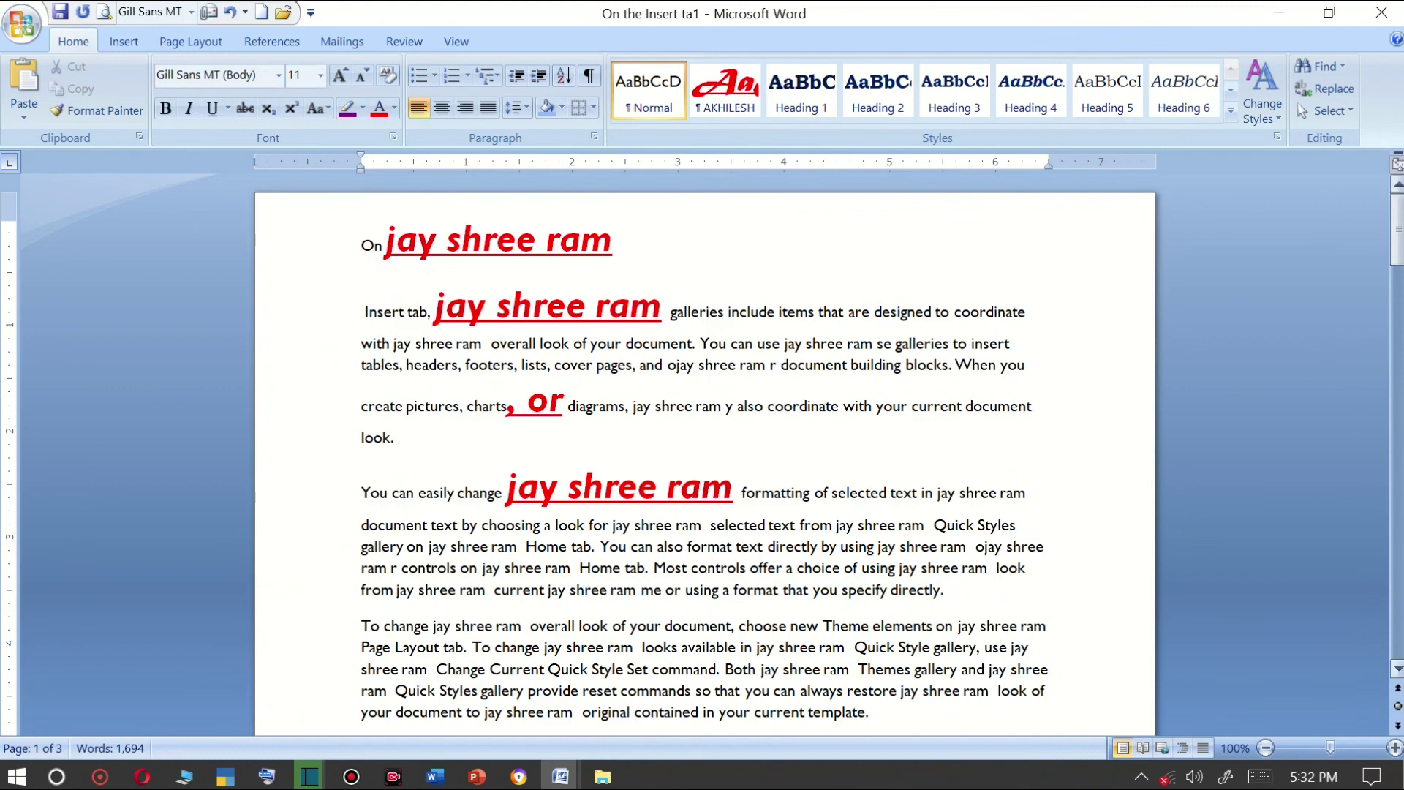
click(1354, 111)
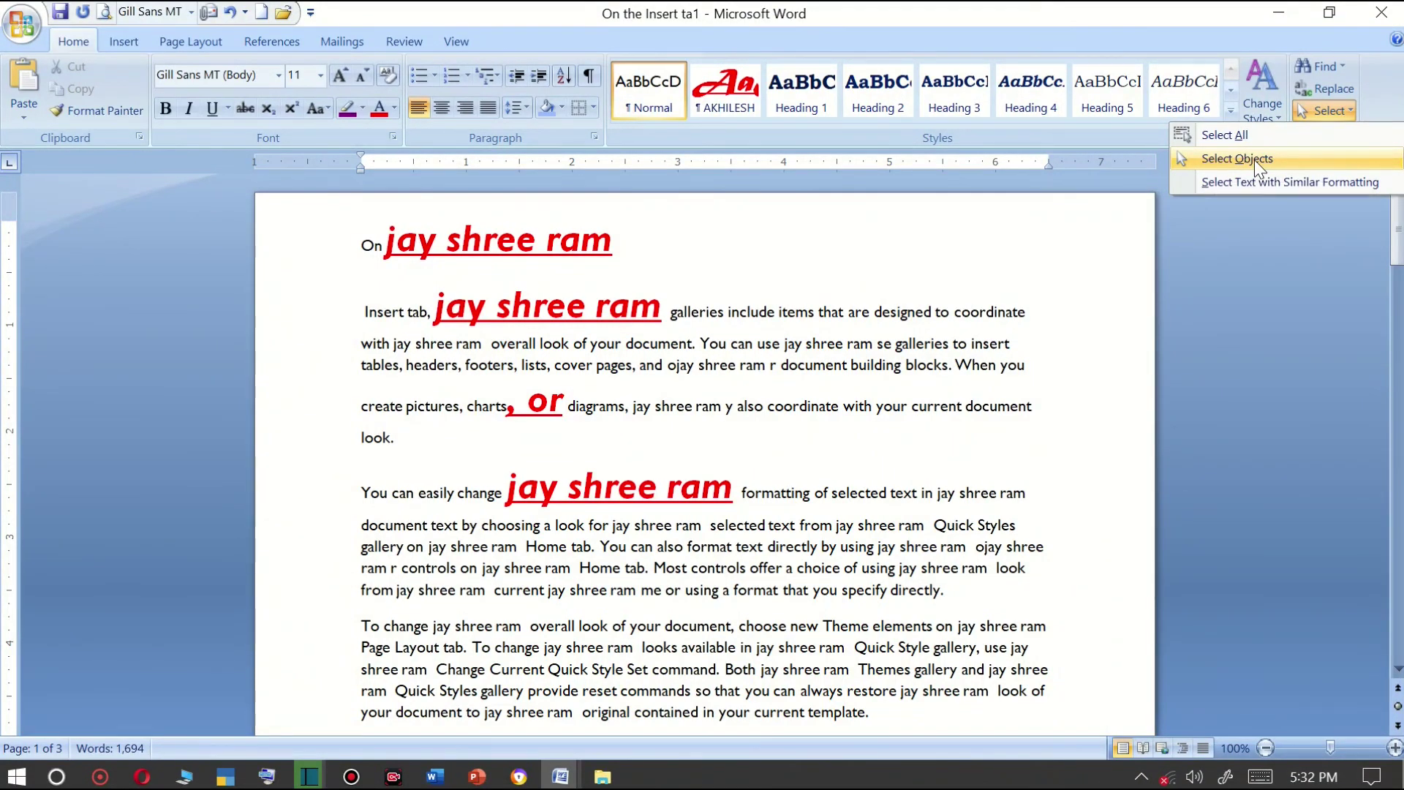
click(1253, 159)
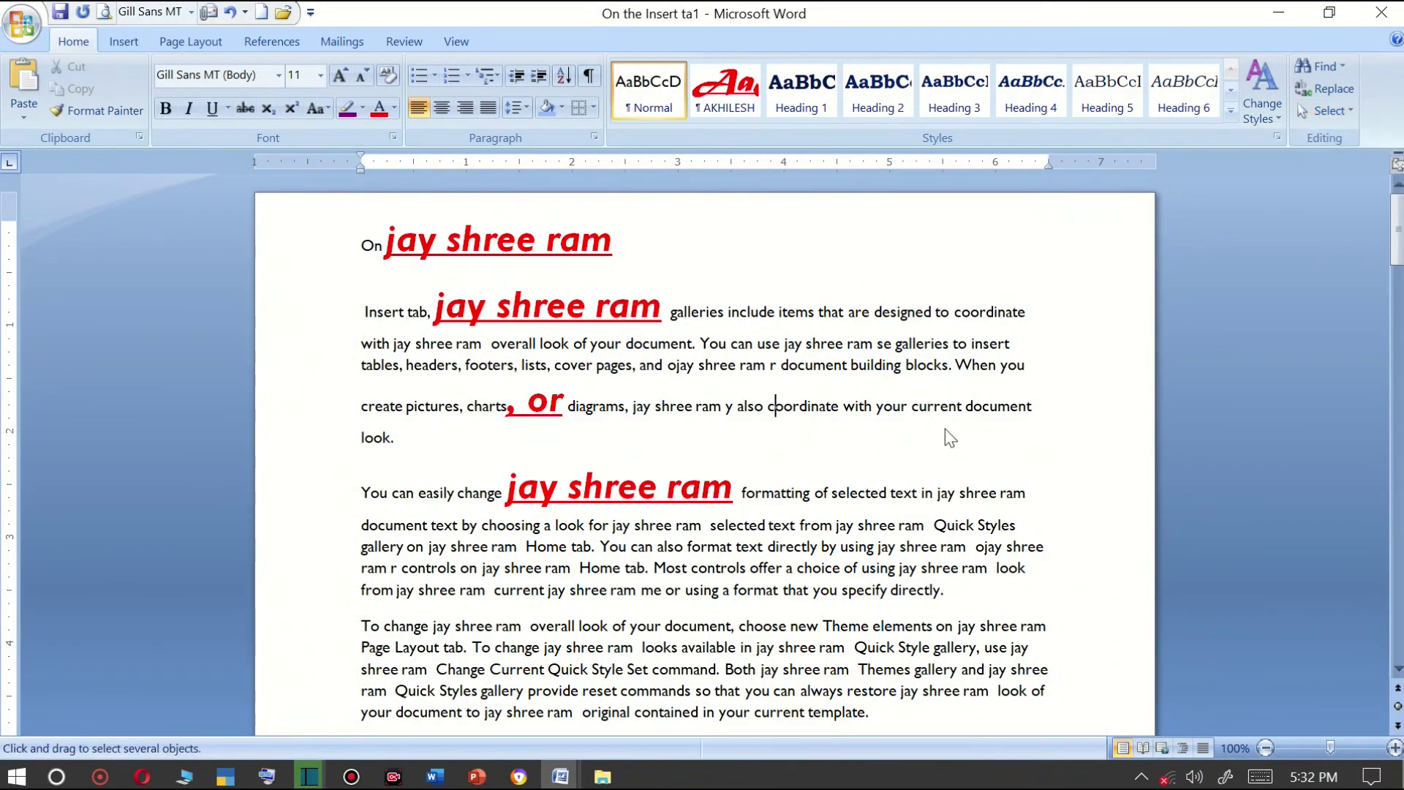